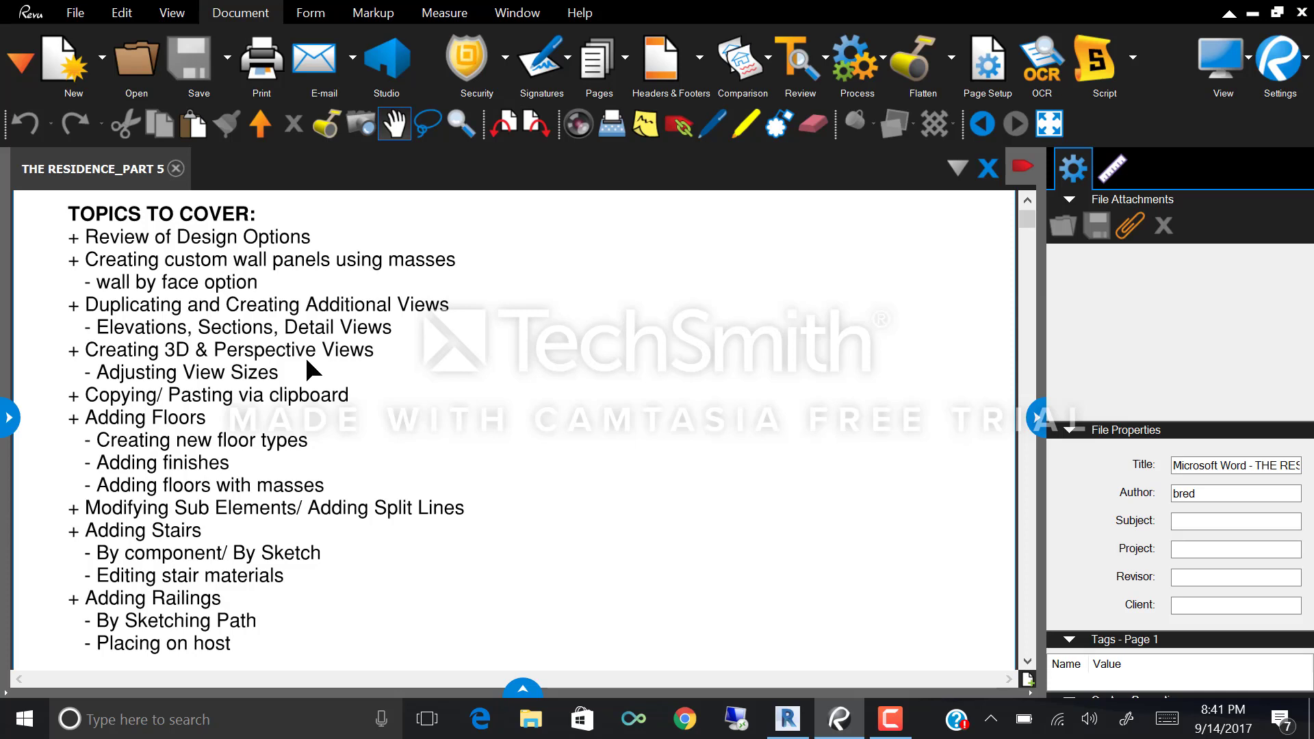
Switch to the house project in Revit and examine the exterior walls, foundation, curtain walls and interior partitions in 3D.
left_click(1252, 13)
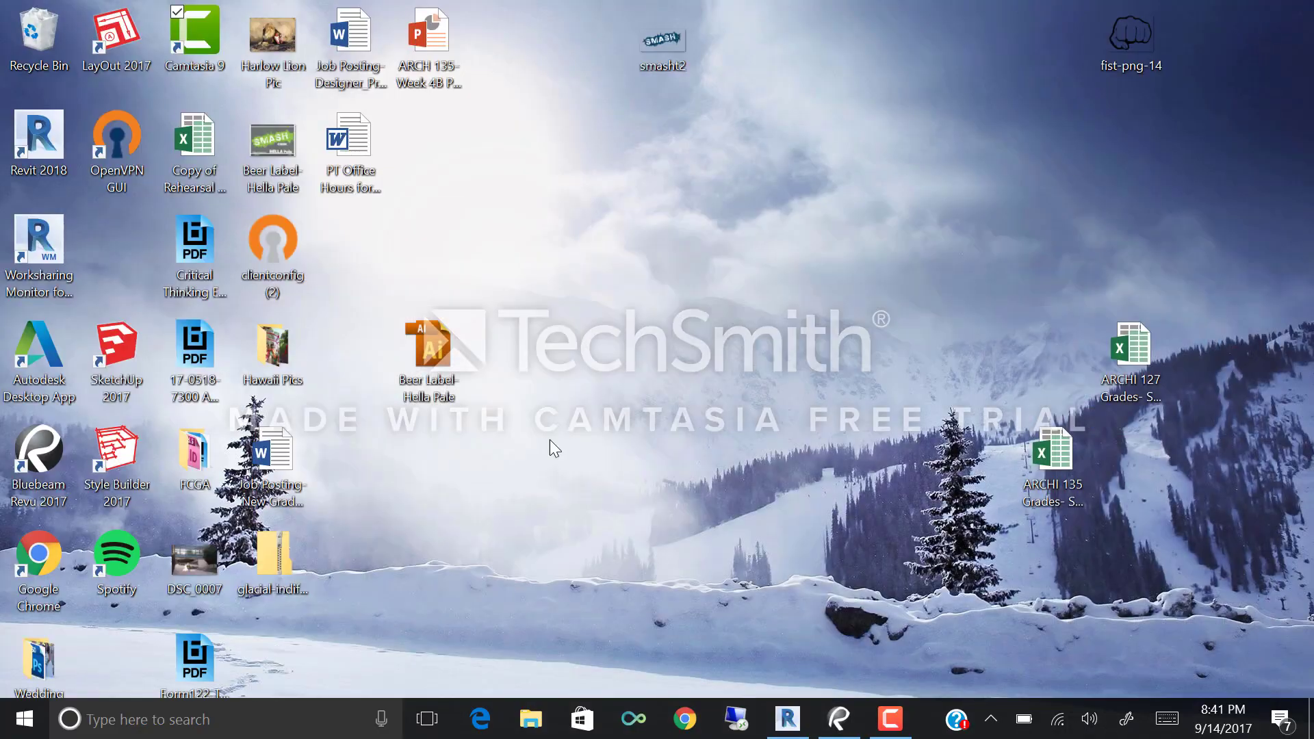
left_click(787, 719)
scroll(742, 369, "down", 3)
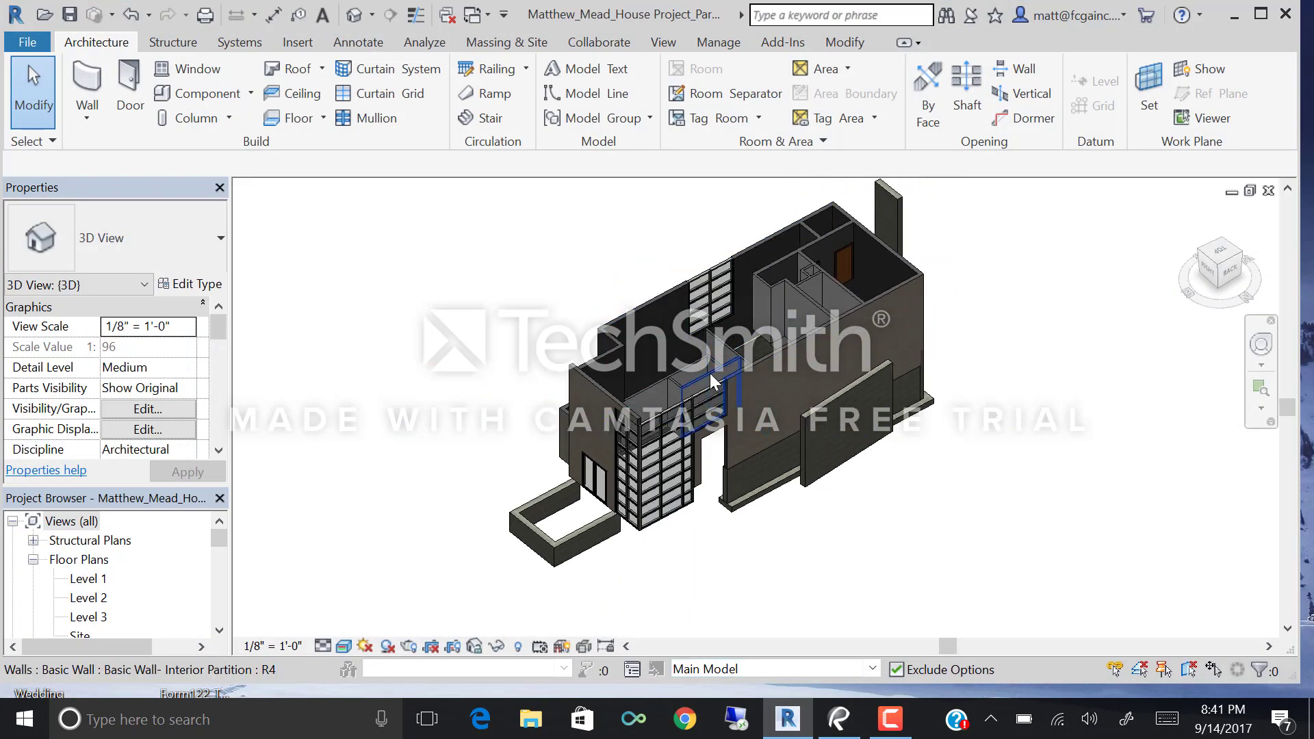
middle_click_drag(742, 366, 999, 379, "shift")
scroll(958, 401, "up", 3)
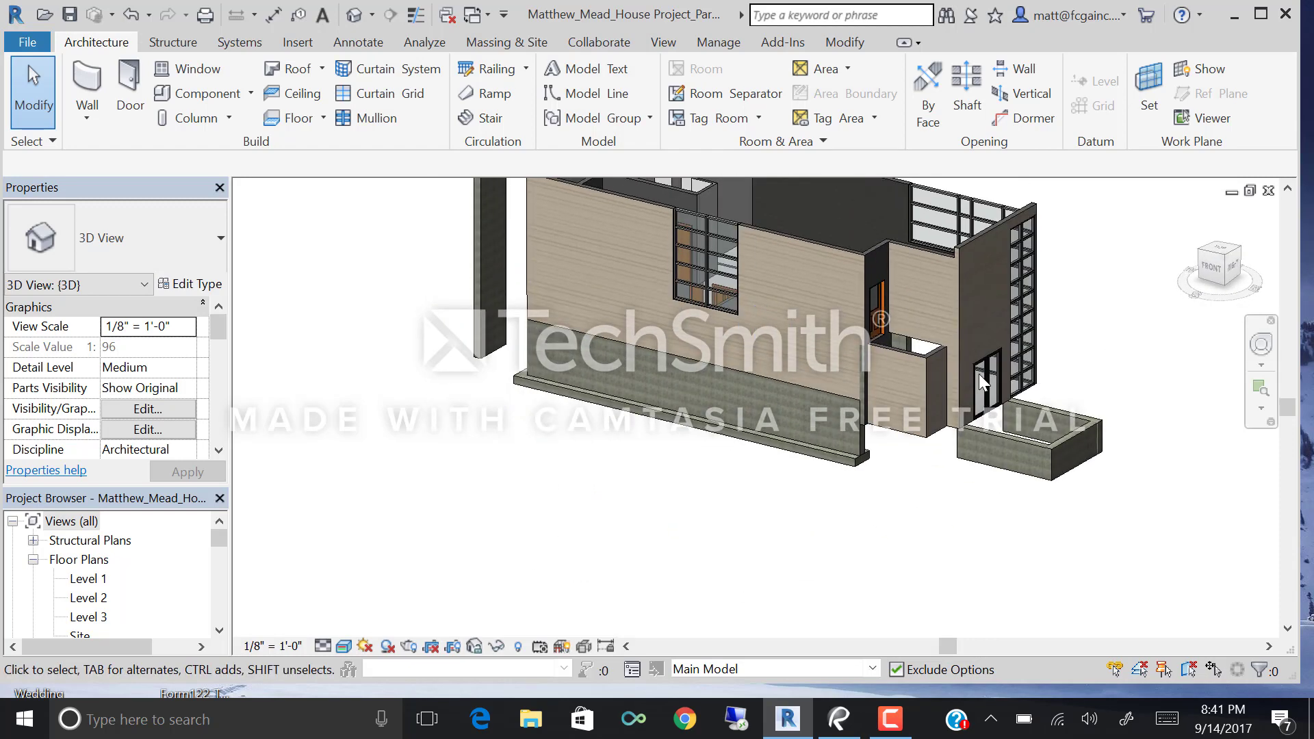
scroll(917, 472, "down", 3)
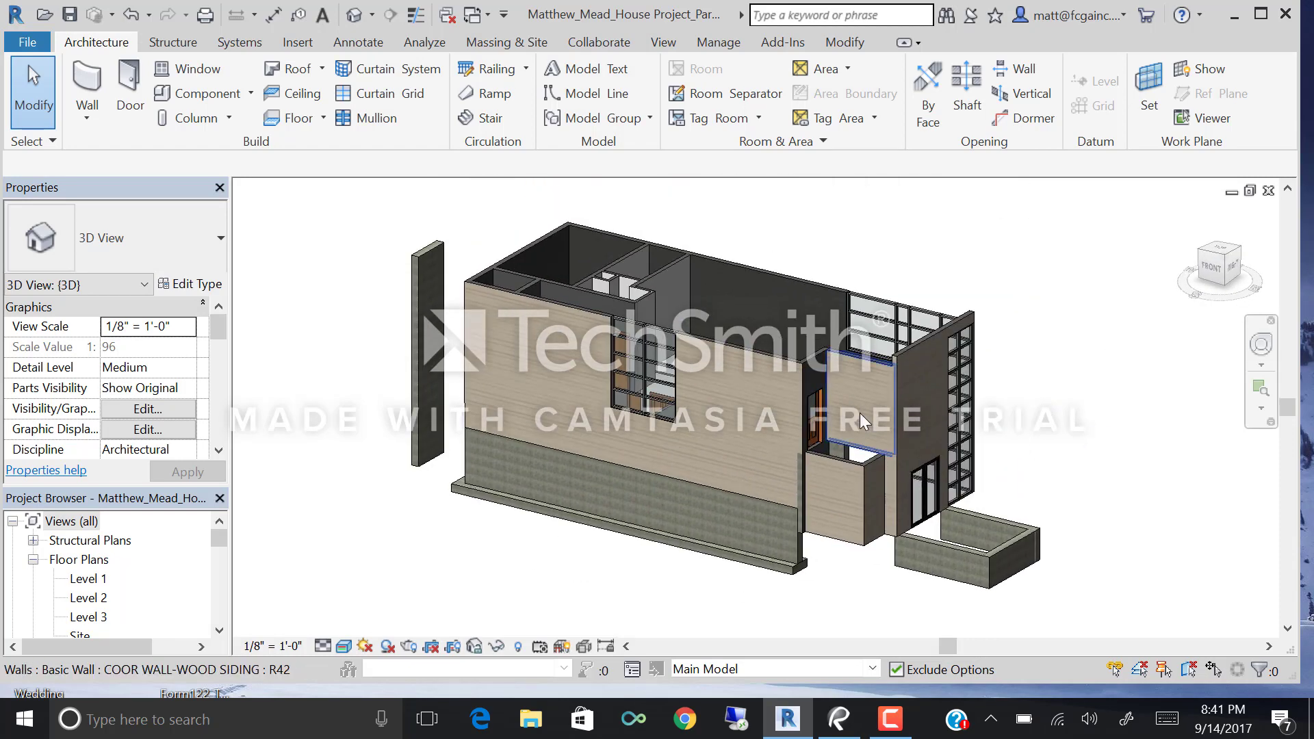
middle_click_drag(866, 455, 787, 513, "shift")
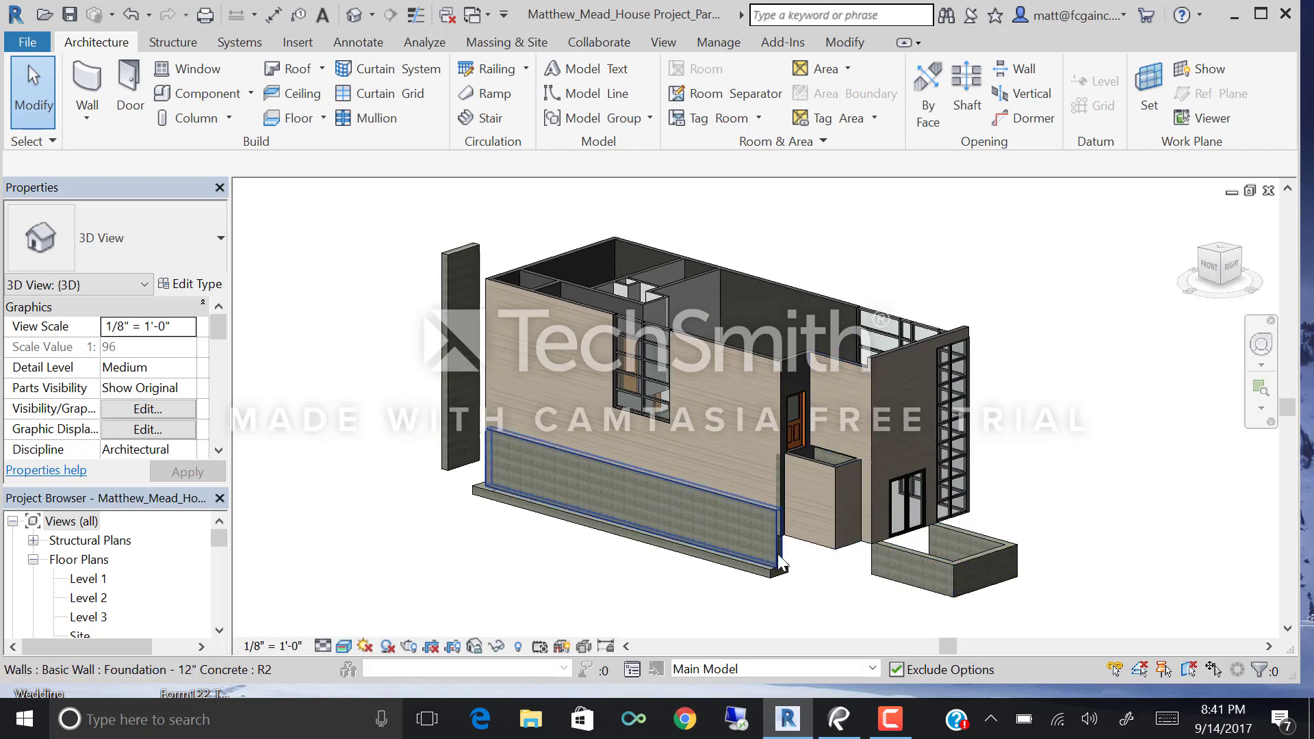
middle_click_drag(782, 563, 906, 449, "shift")
scroll(826, 479, "up", 4)
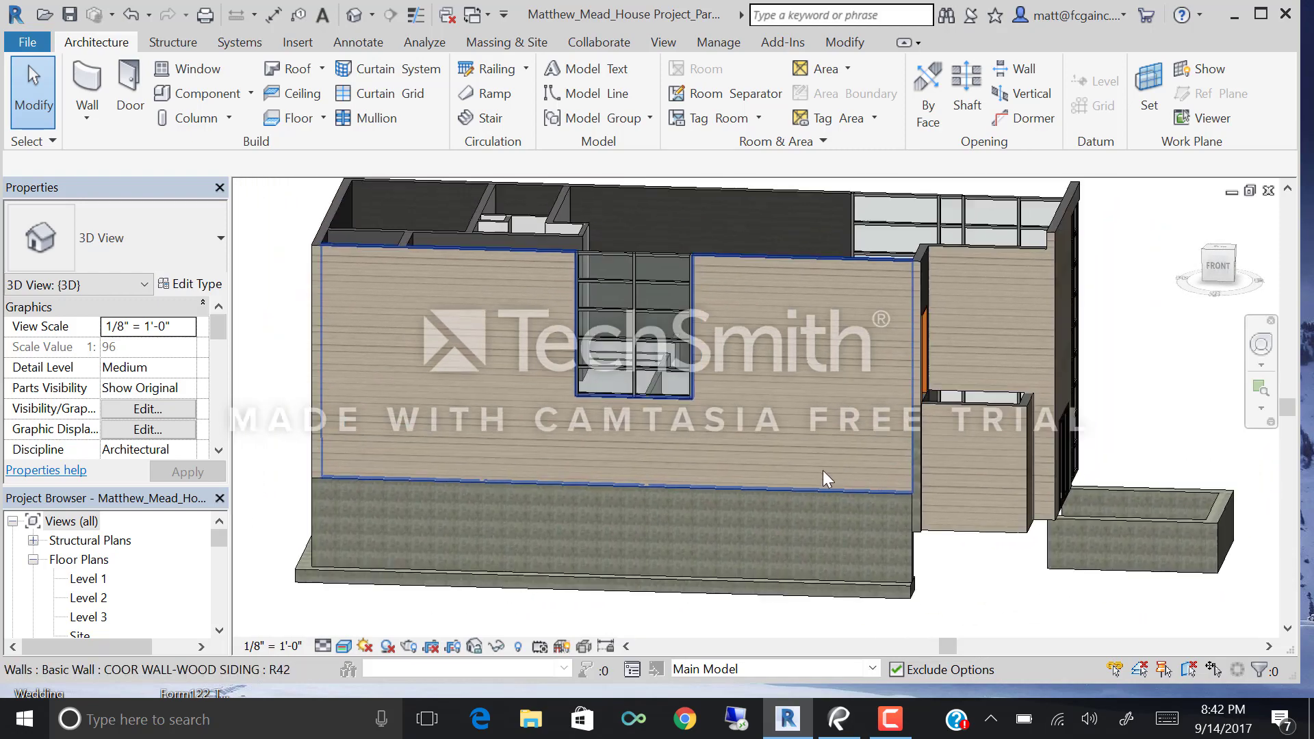
middle_click_drag(824, 472, 698, 396, "shift")
scroll(701, 393, "up", 4)
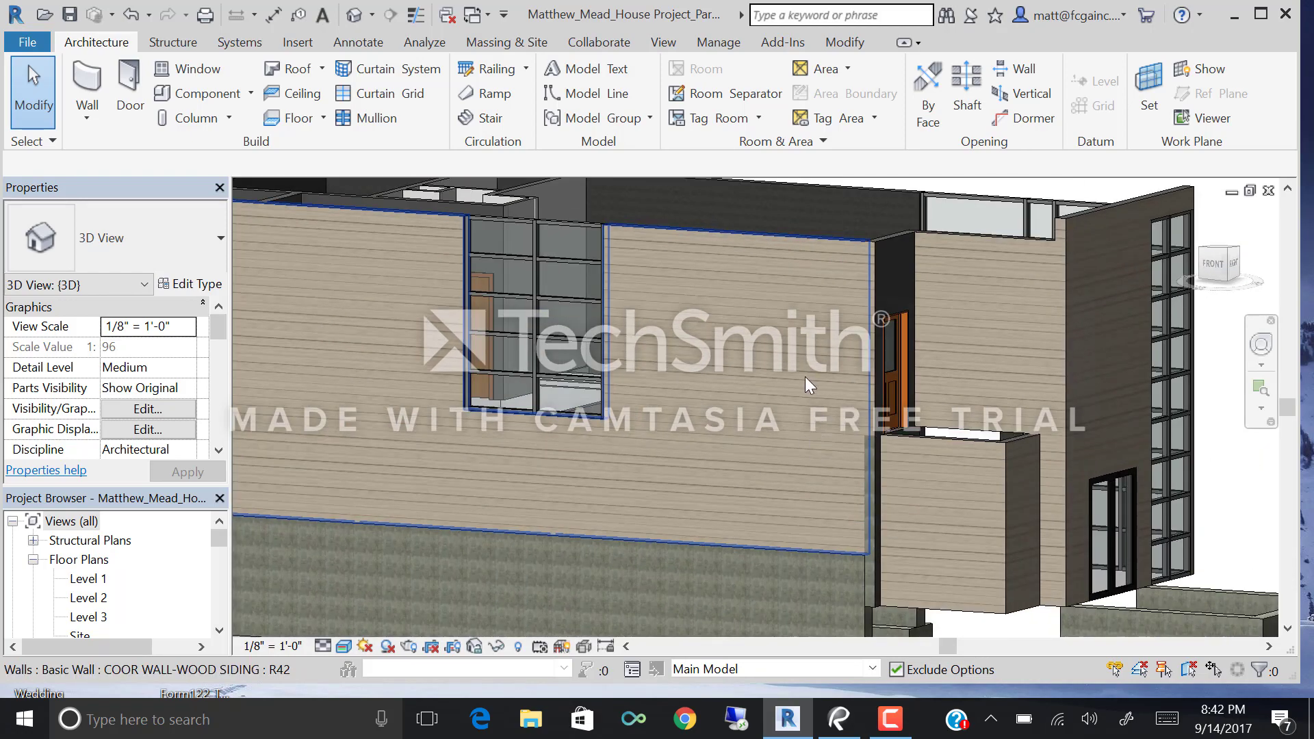
scroll(805, 377, "up", 3)
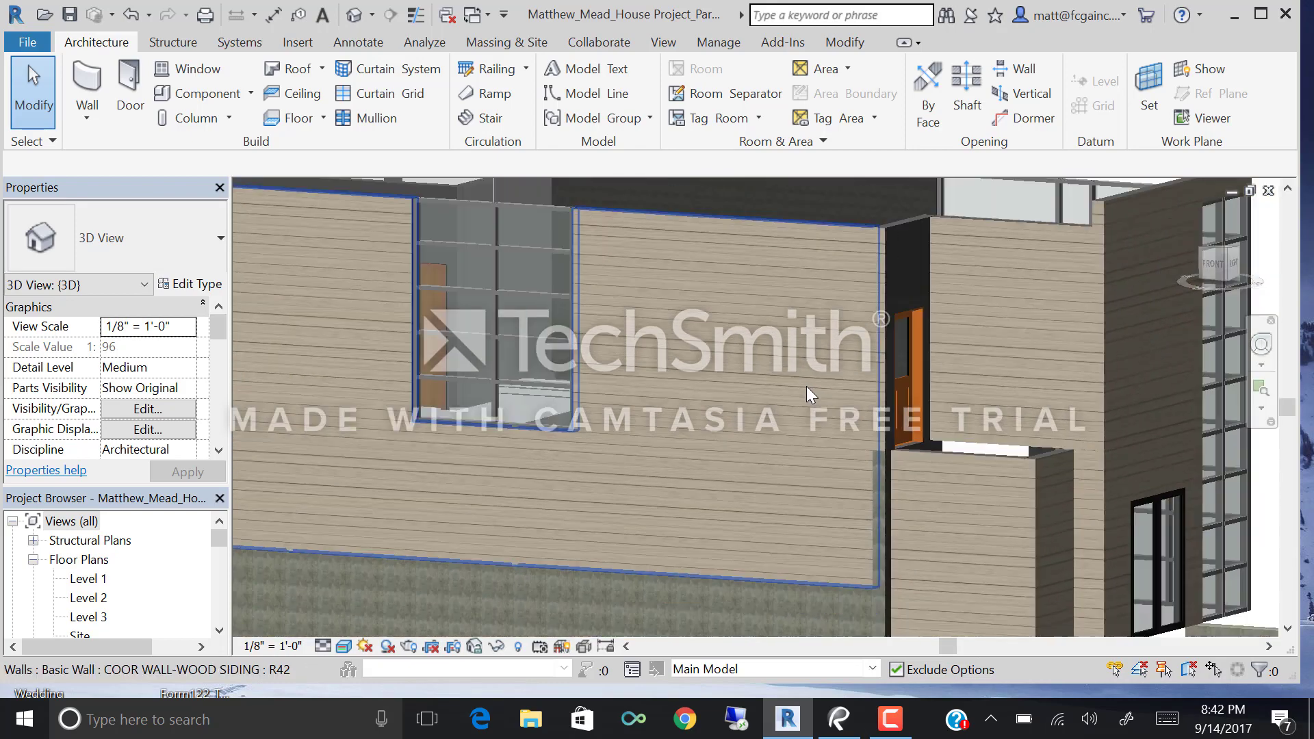
scroll(806, 386, "down", 5)
middle_click_drag(838, 389, 786, 411)
scroll(947, 469, "up", 3)
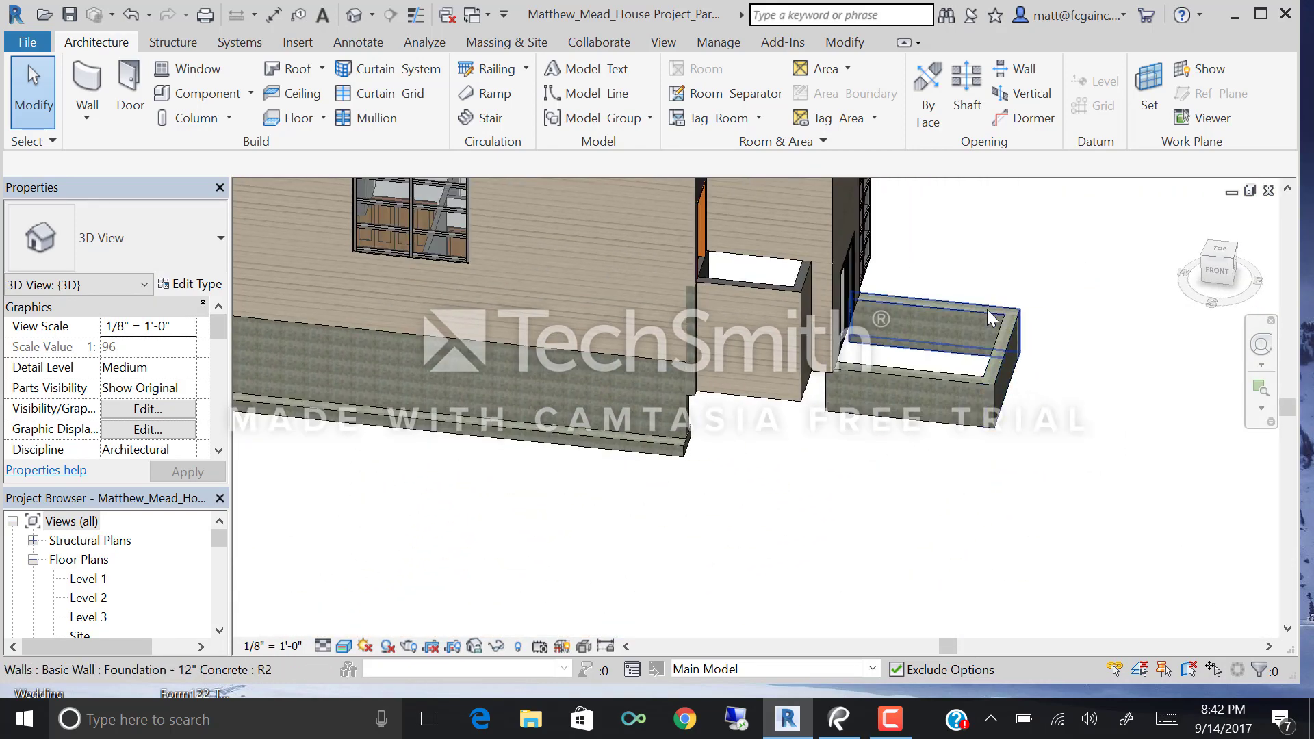
middle_click_drag(972, 356, 917, 493, "shift")
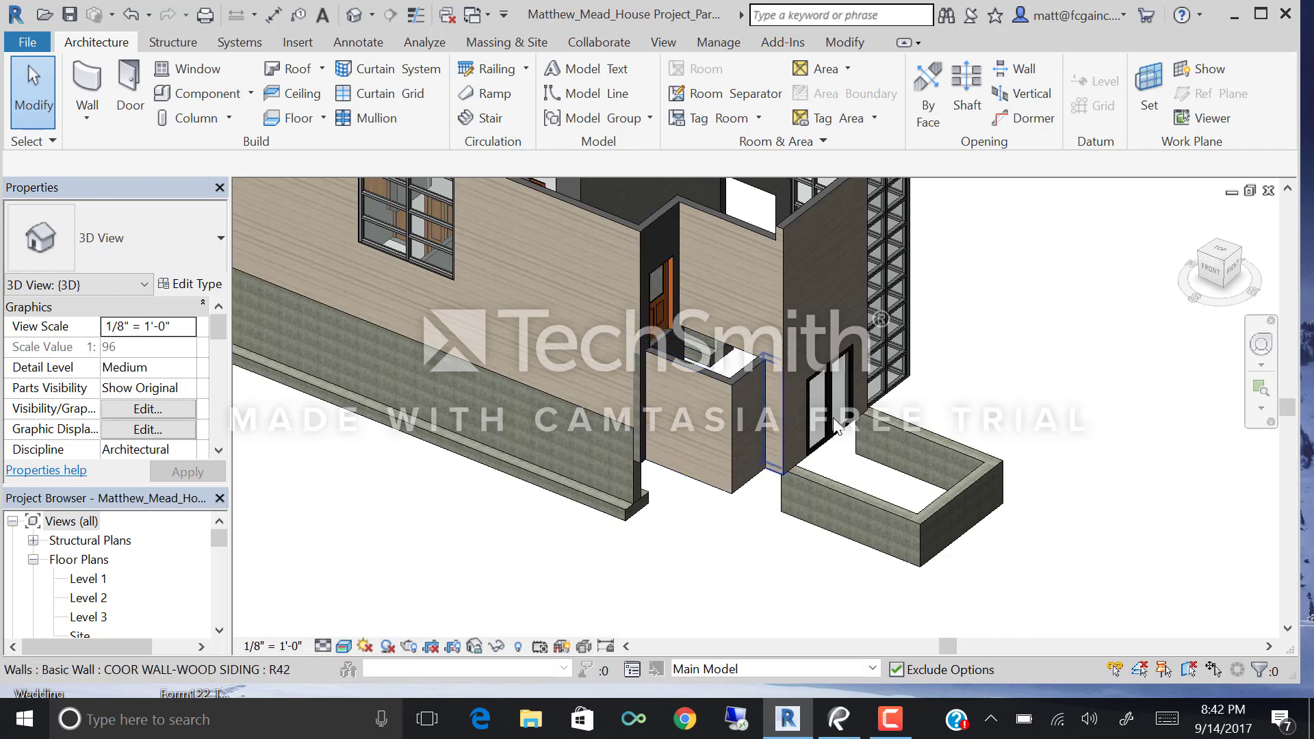
middle_click_drag(862, 438, 717, 498, "shift")
mouse_move(786, 340)
middle_mouse_down("shift")
mouse_move(757, 376)
mouse_move(793, 346)
middle_mouse_up("shift")
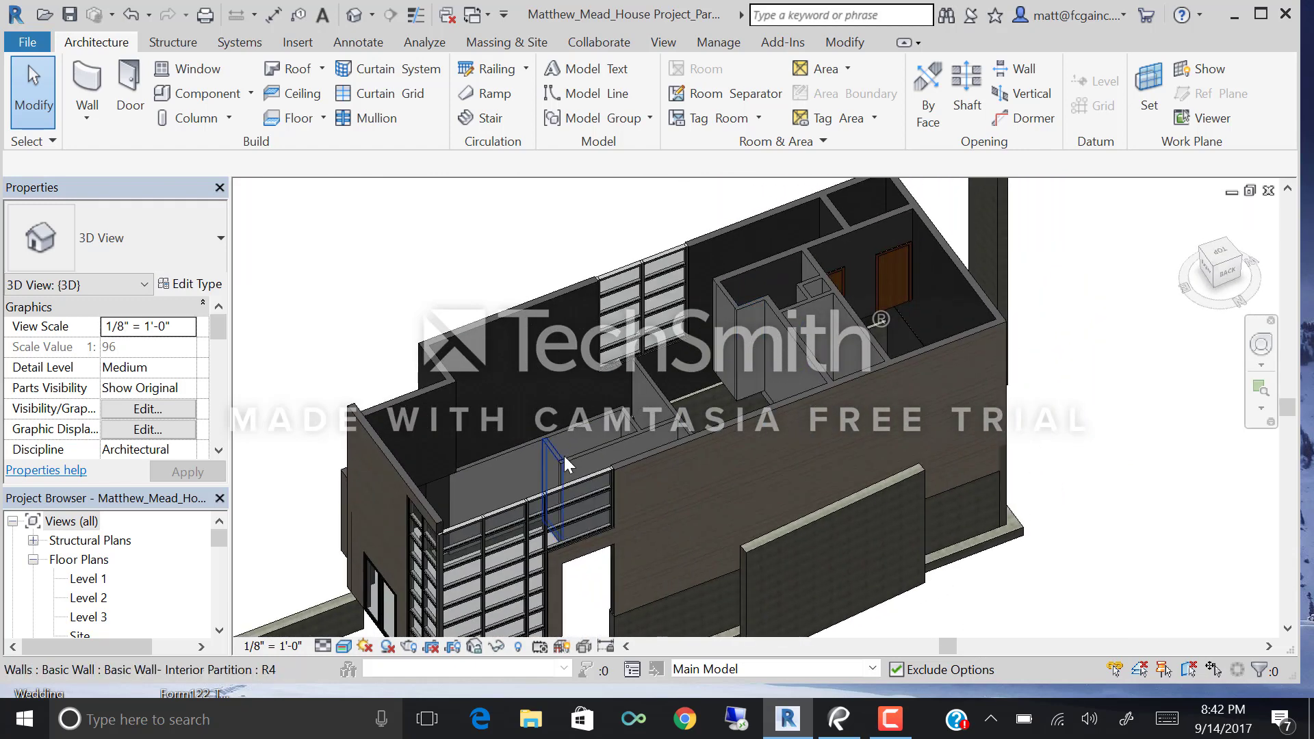
middle_click_drag(889, 424, 753, 501, "shift")
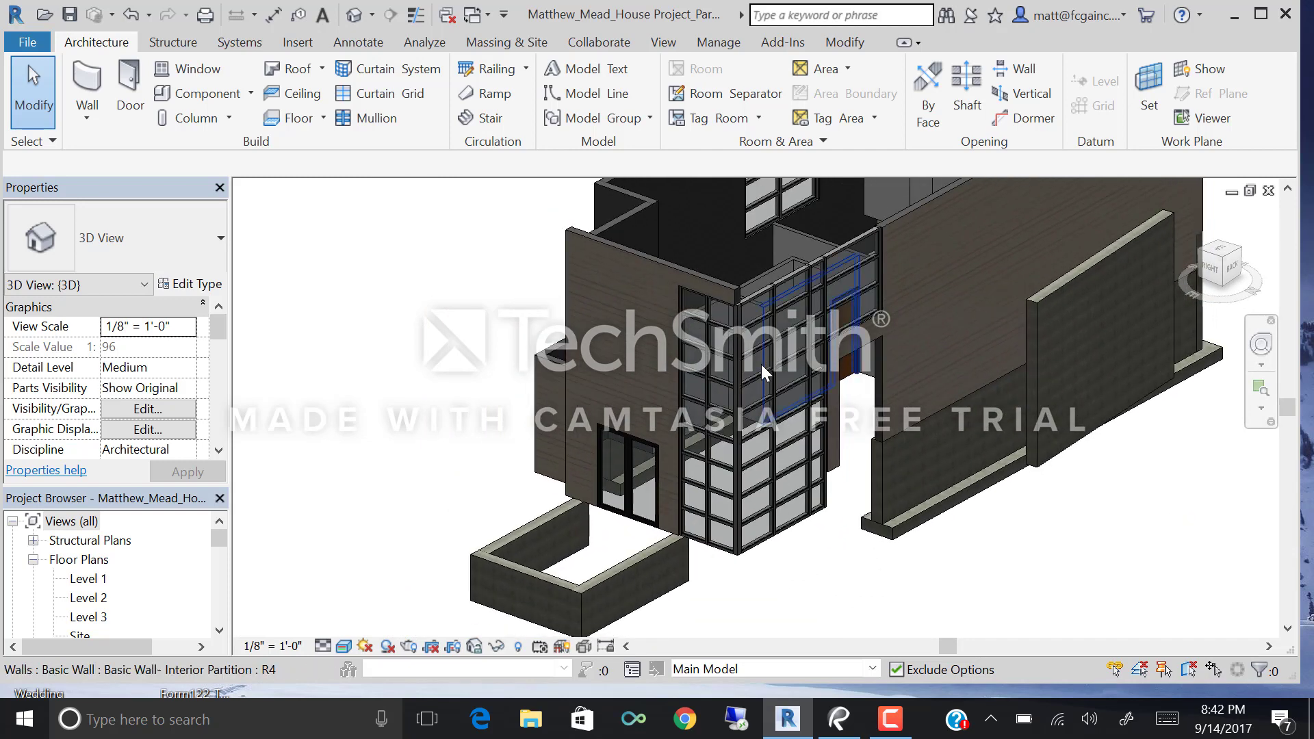
middle_click_drag(890, 445, 633, 295, "shift")
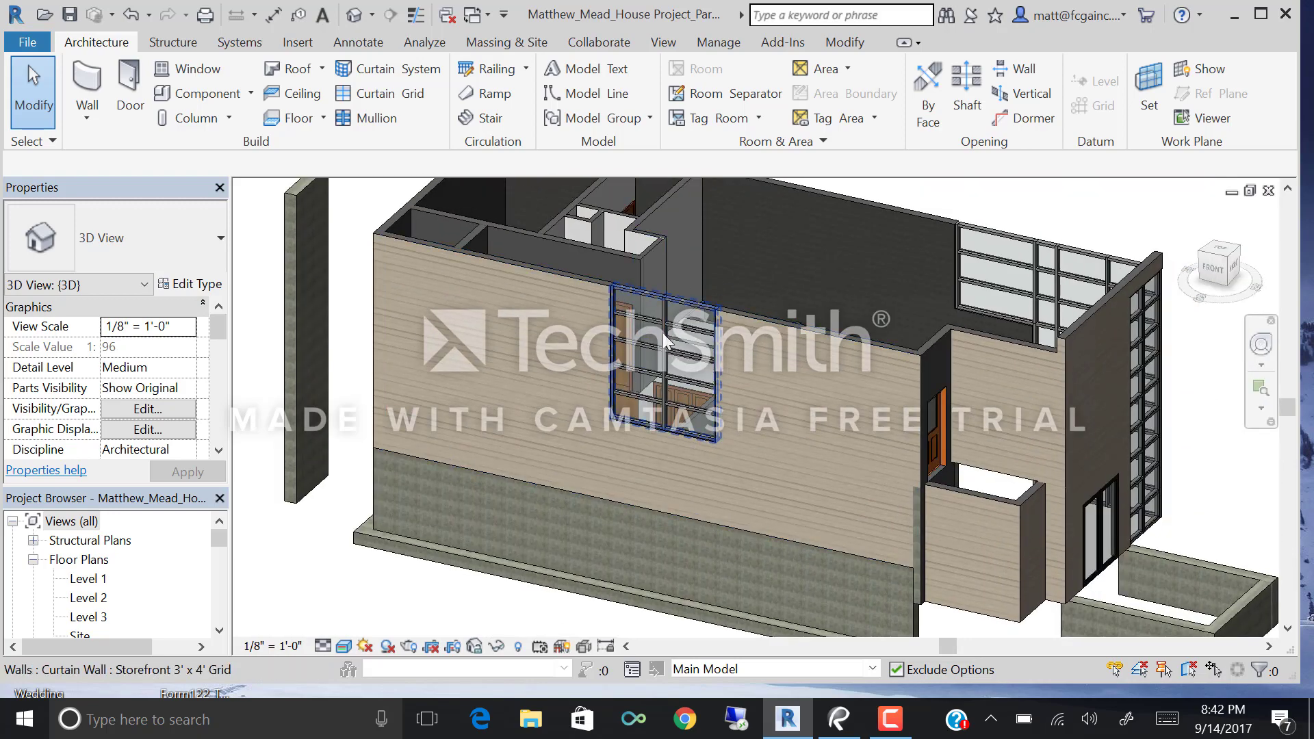
middle_click_drag(947, 481, 599, 346)
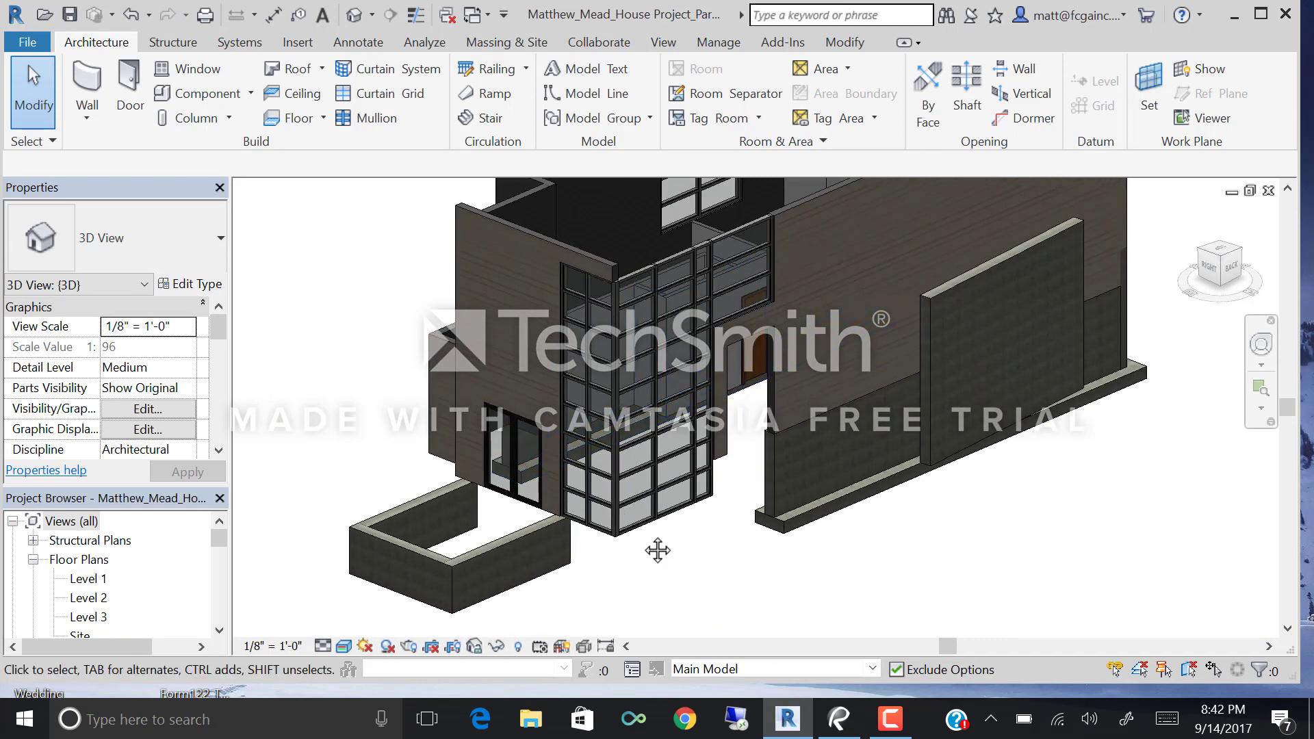
middle_click_drag(657, 548, 681, 514)
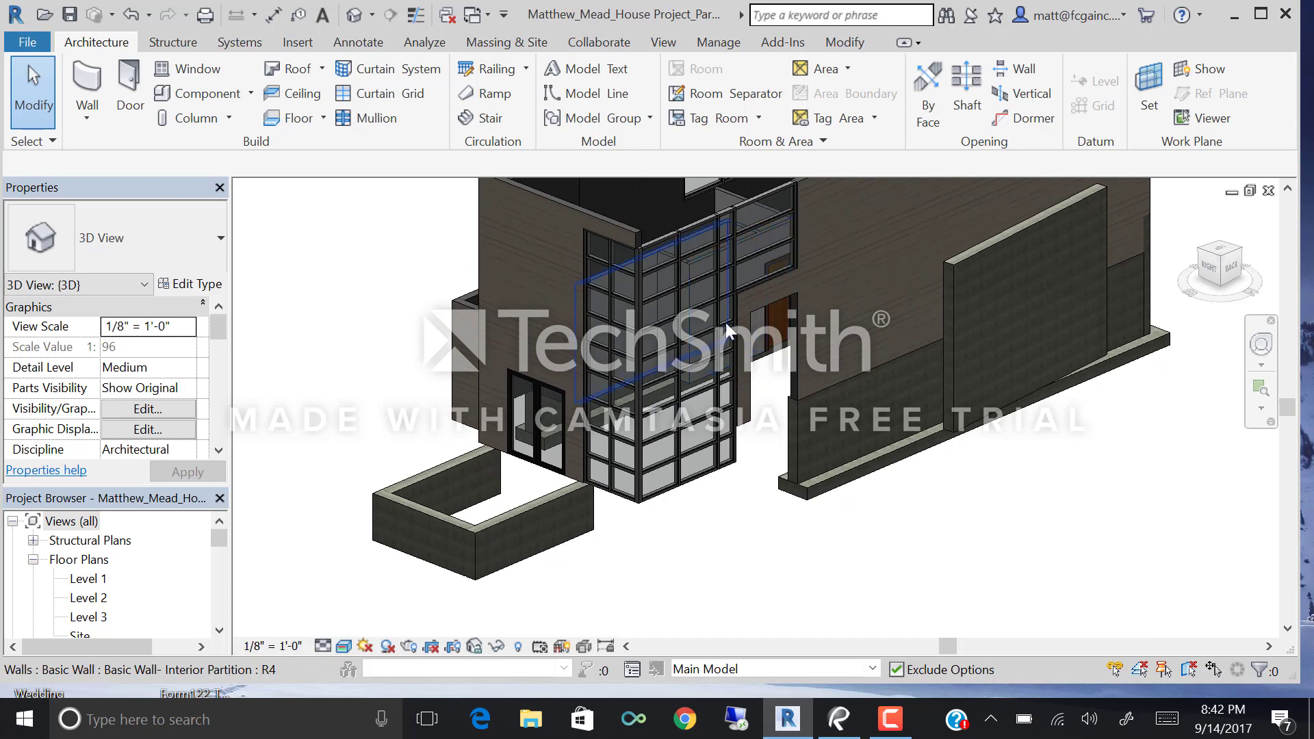
scroll(729, 329, "down", 2)
middle_click_drag(729, 328, 653, 372, "shift")
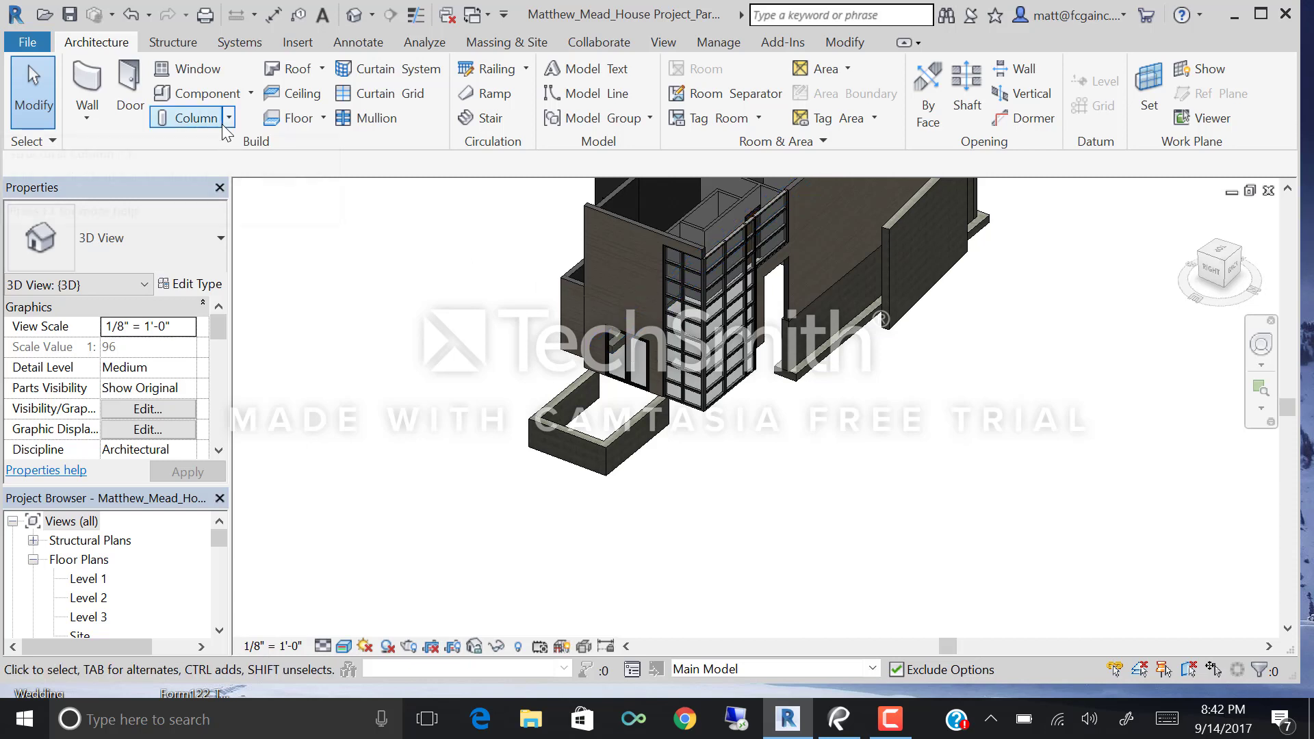
Start a new in-place mass in the 3D view and accept the proposed name.
left_click(499, 48)
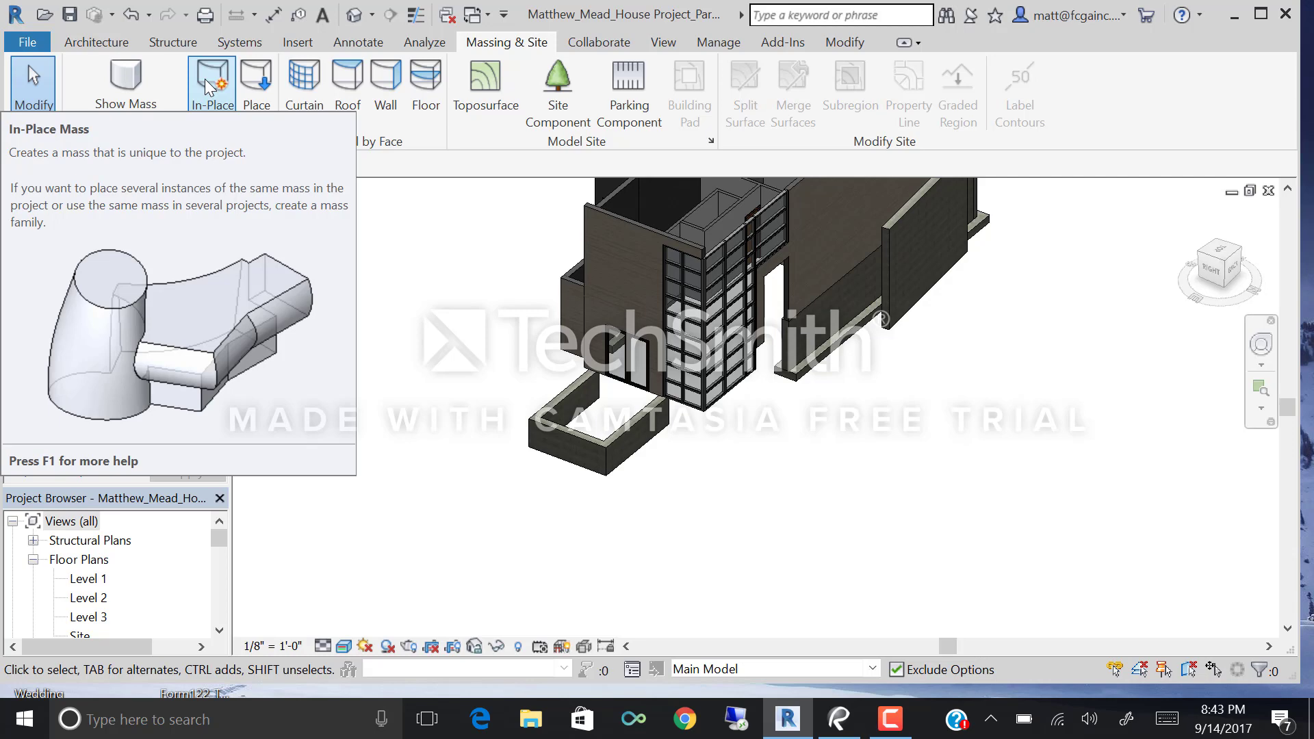
left_click(213, 81)
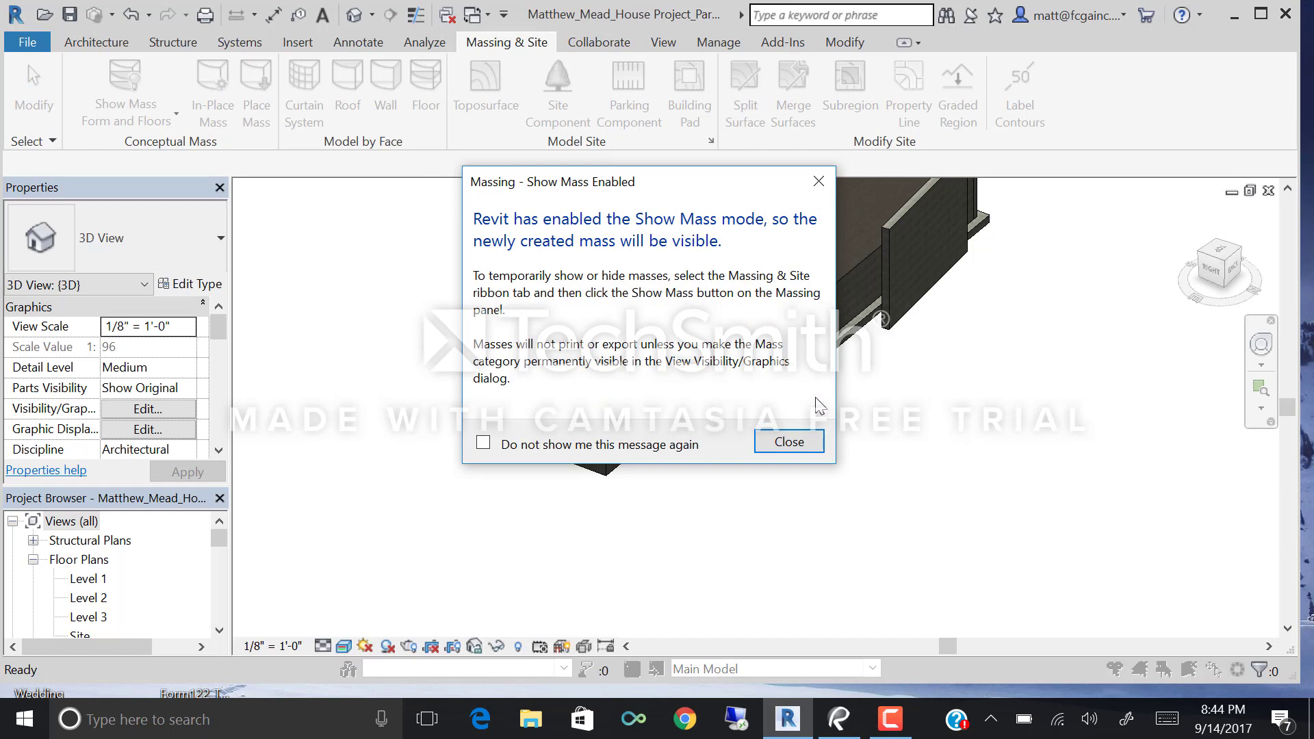
left_click(794, 440)
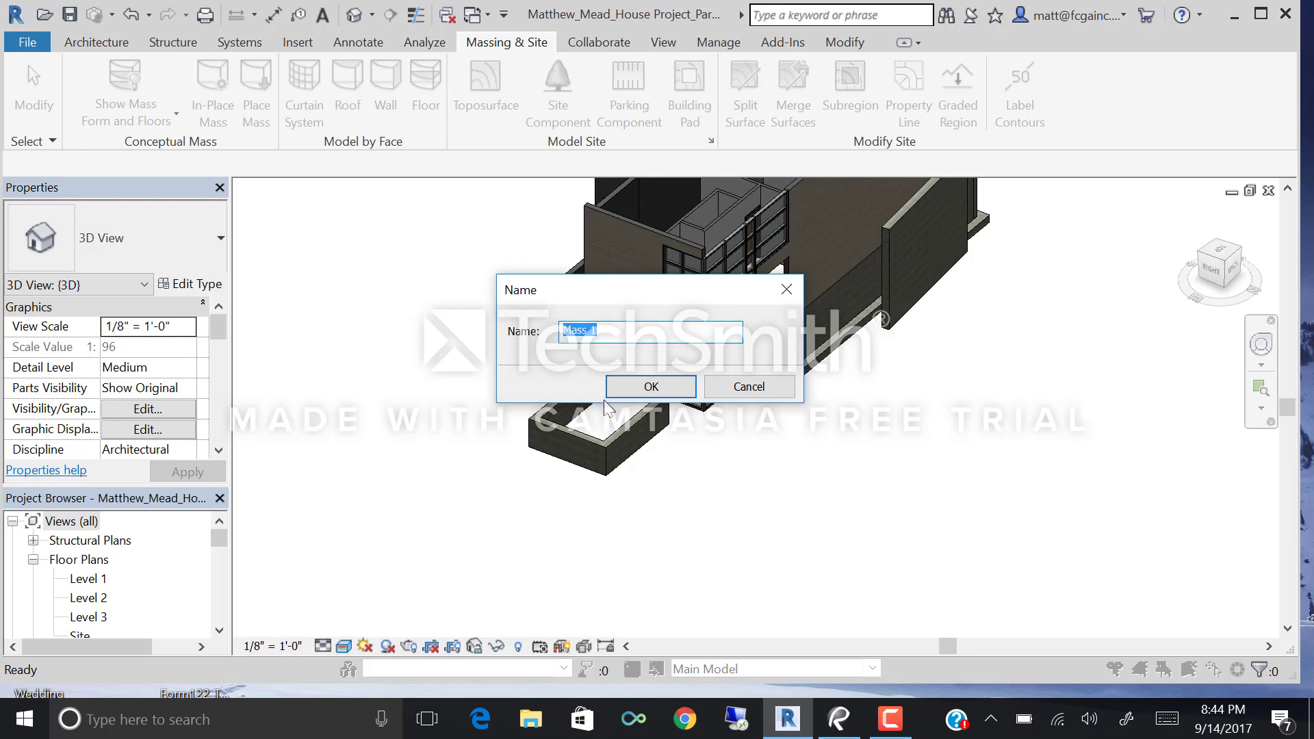
left_click(651, 386)
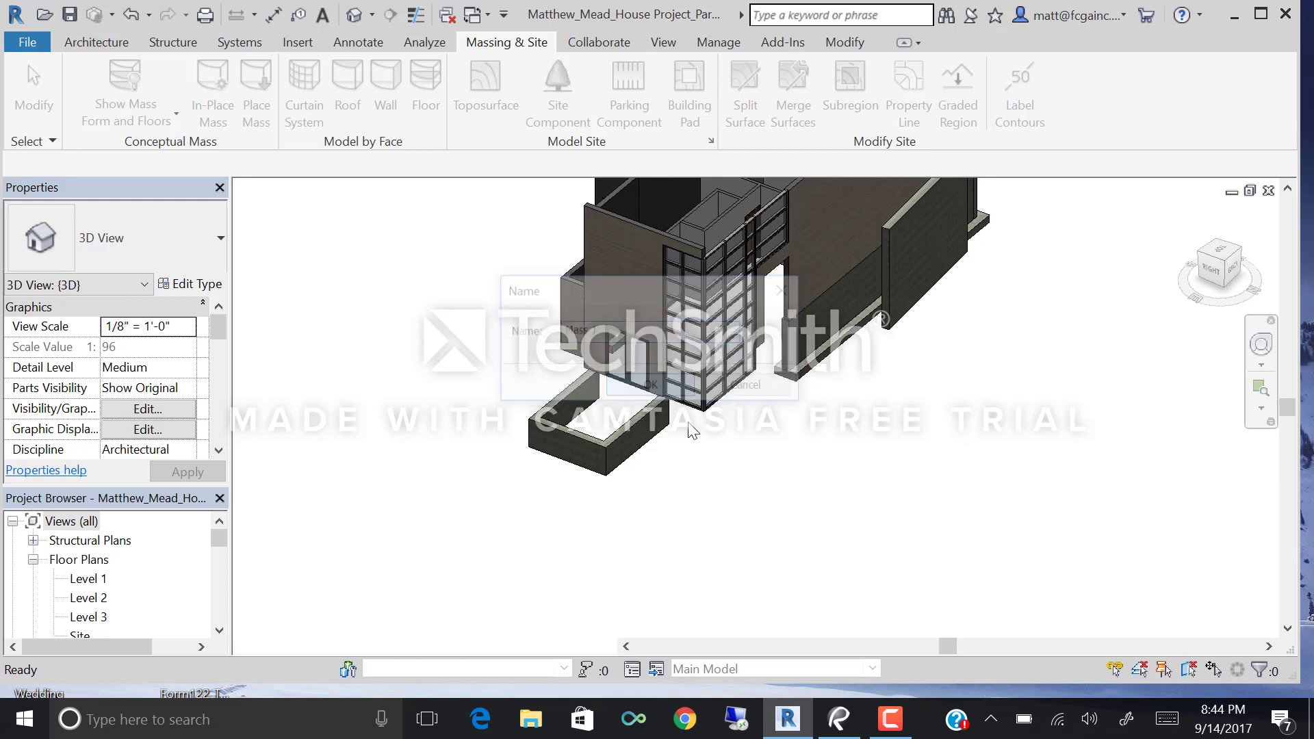
Sketch a 35' by 35' rectangle of model lines on Level 1 in the open area beside the house.
middle_click_drag(565, 291, 712, 381, "shift")
middle_click_drag(944, 438, 610, 434)
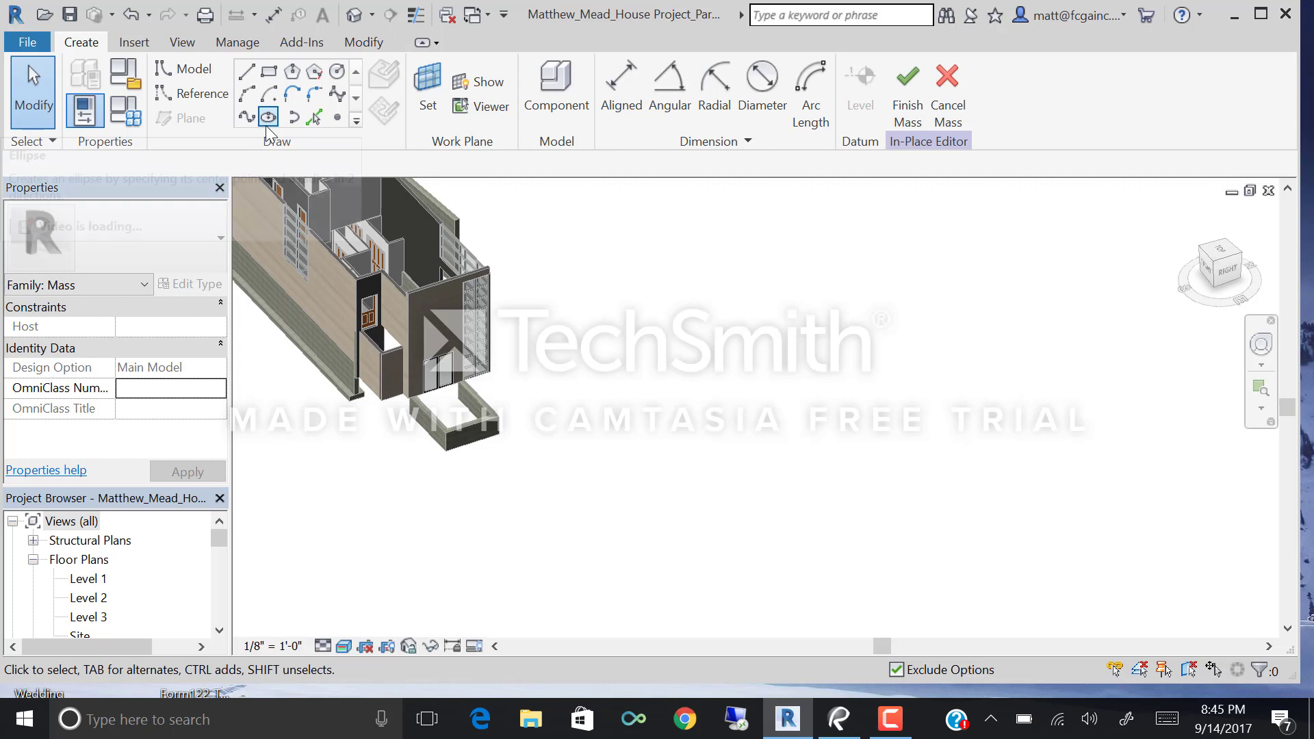
middle_click_drag(746, 366, 681, 353, "shift")
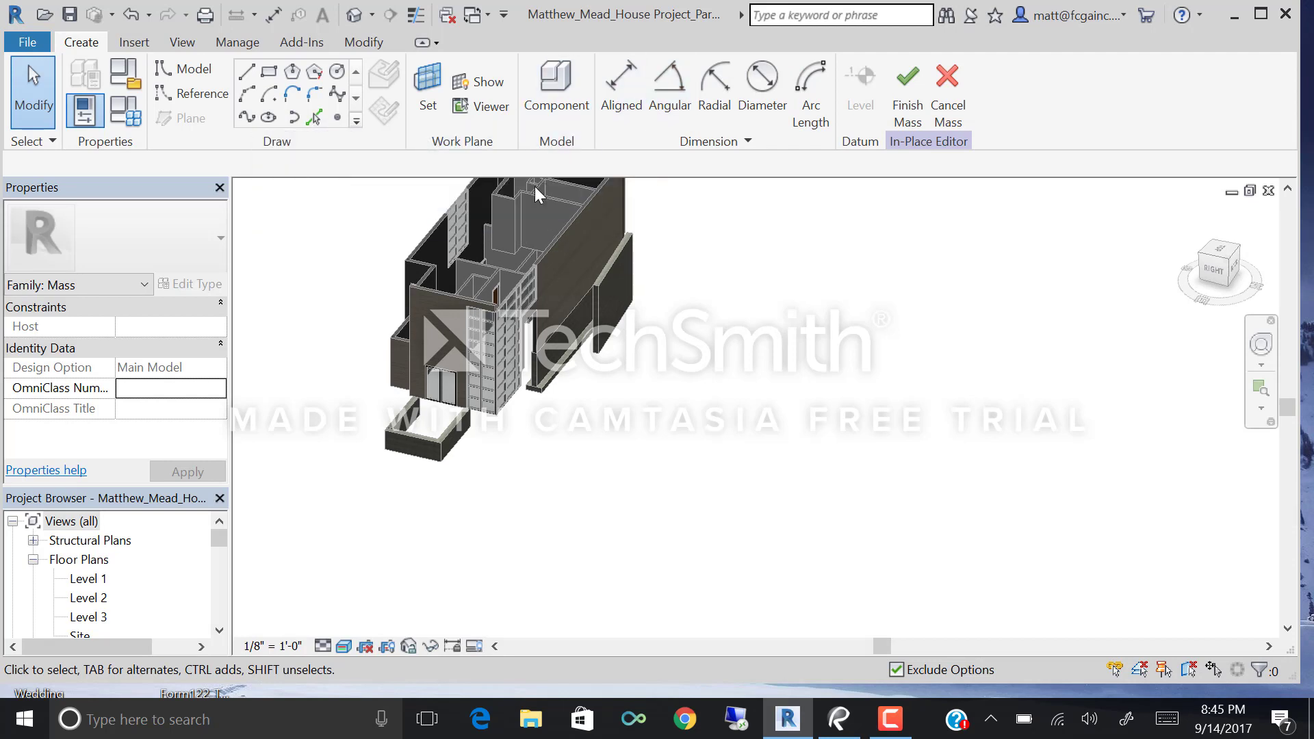
middle_click_drag(660, 285, 558, 295, "shift")
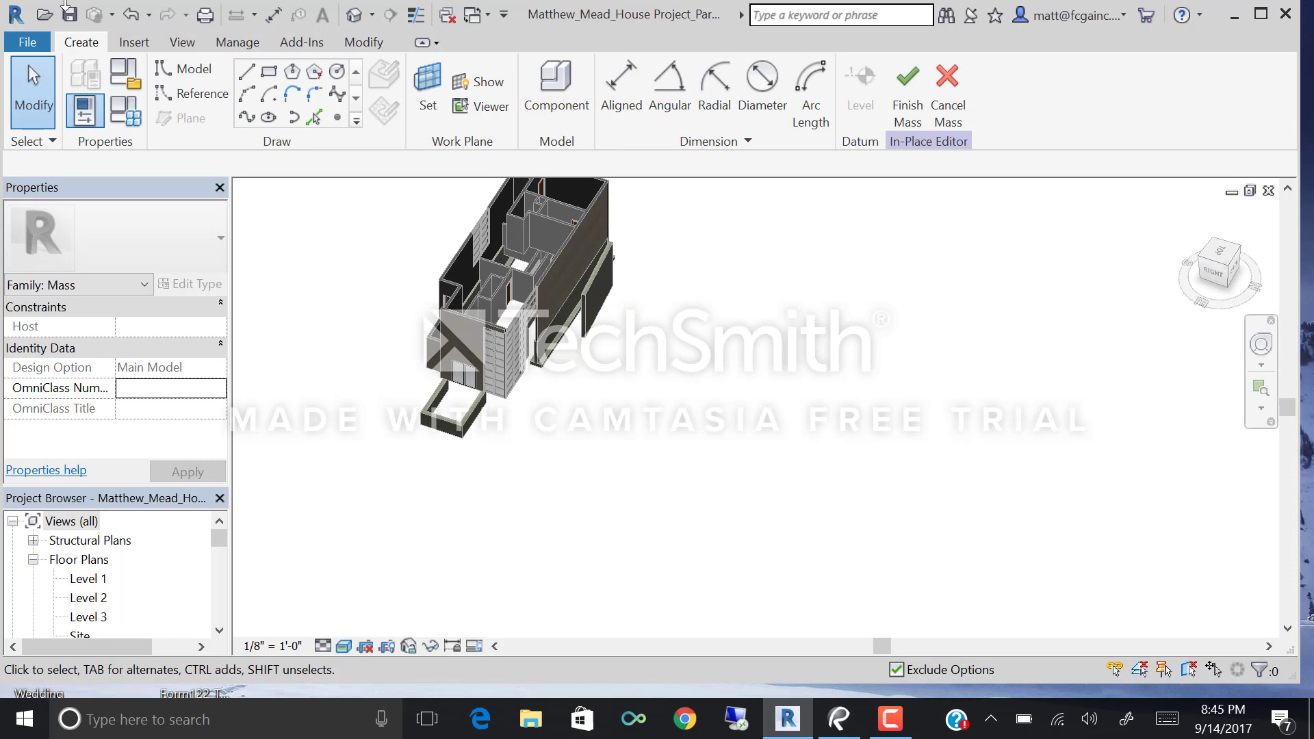
left_click(269, 71)
scroll(768, 513, "up", 1)
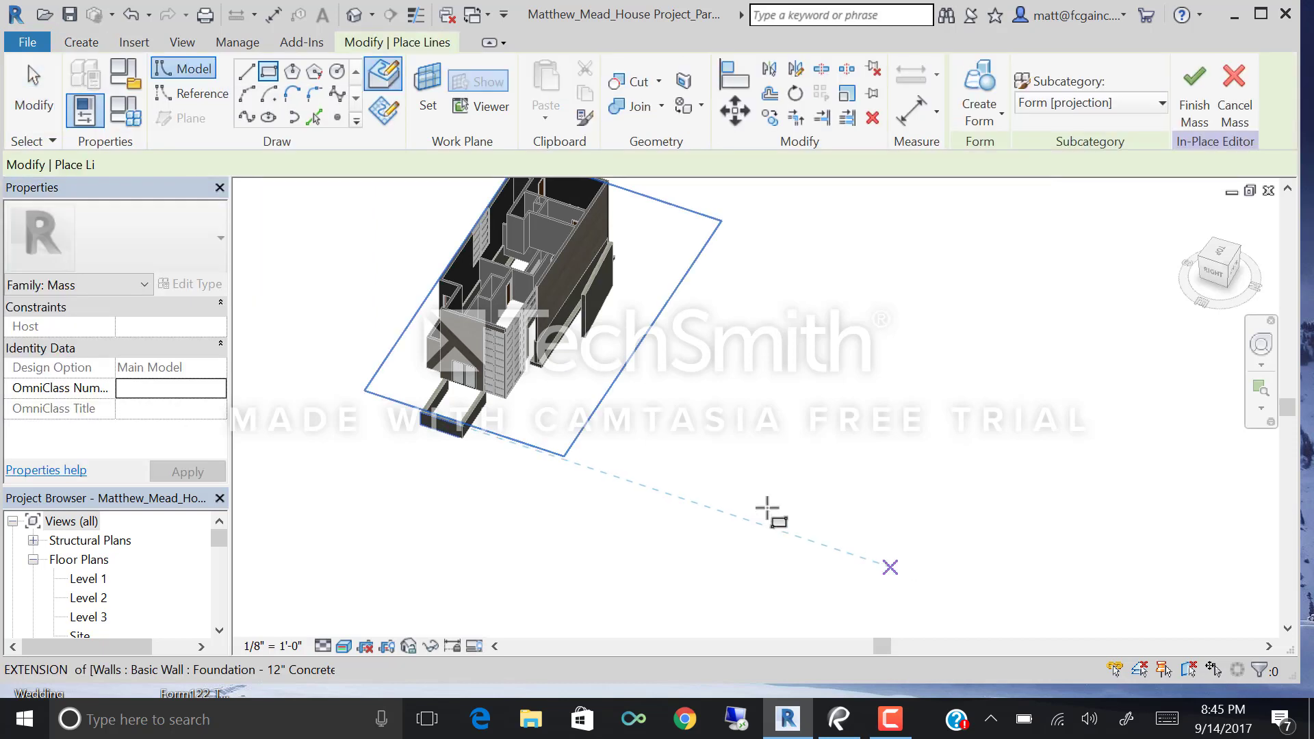
left_click(683, 411)
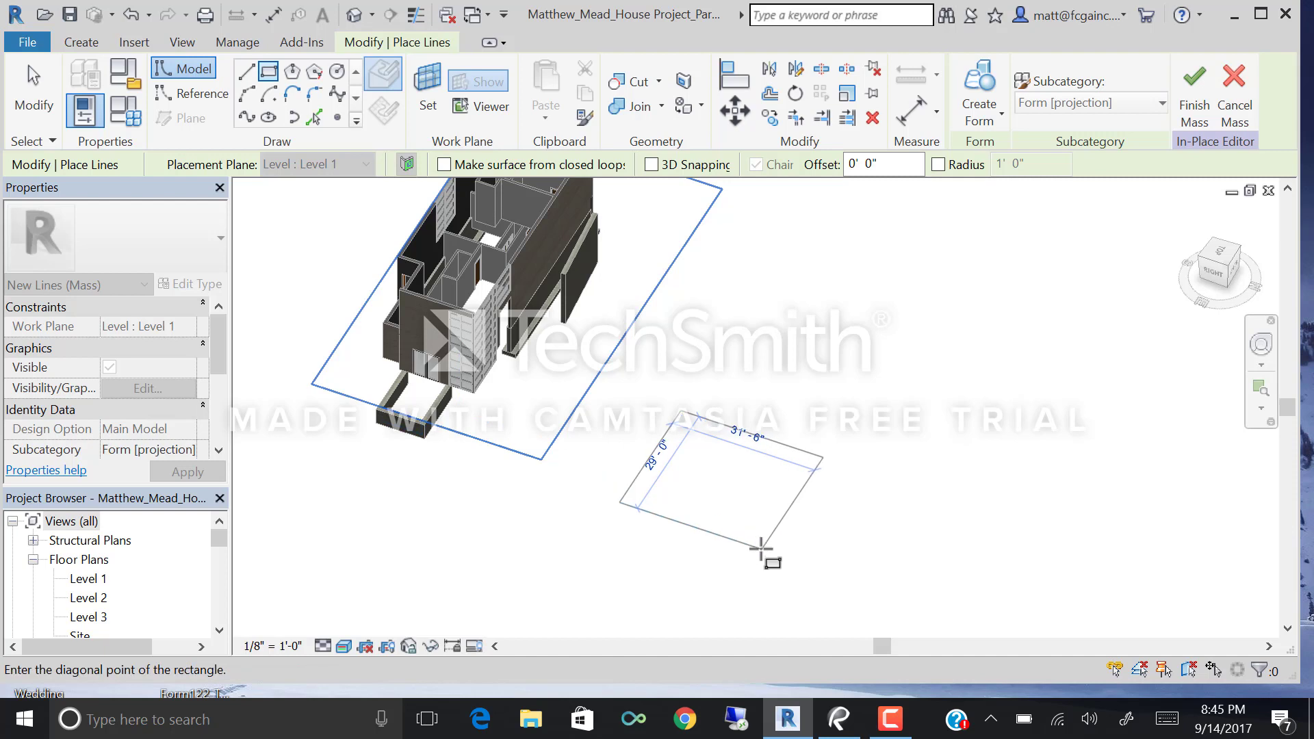
scroll(750, 529, "up", 2)
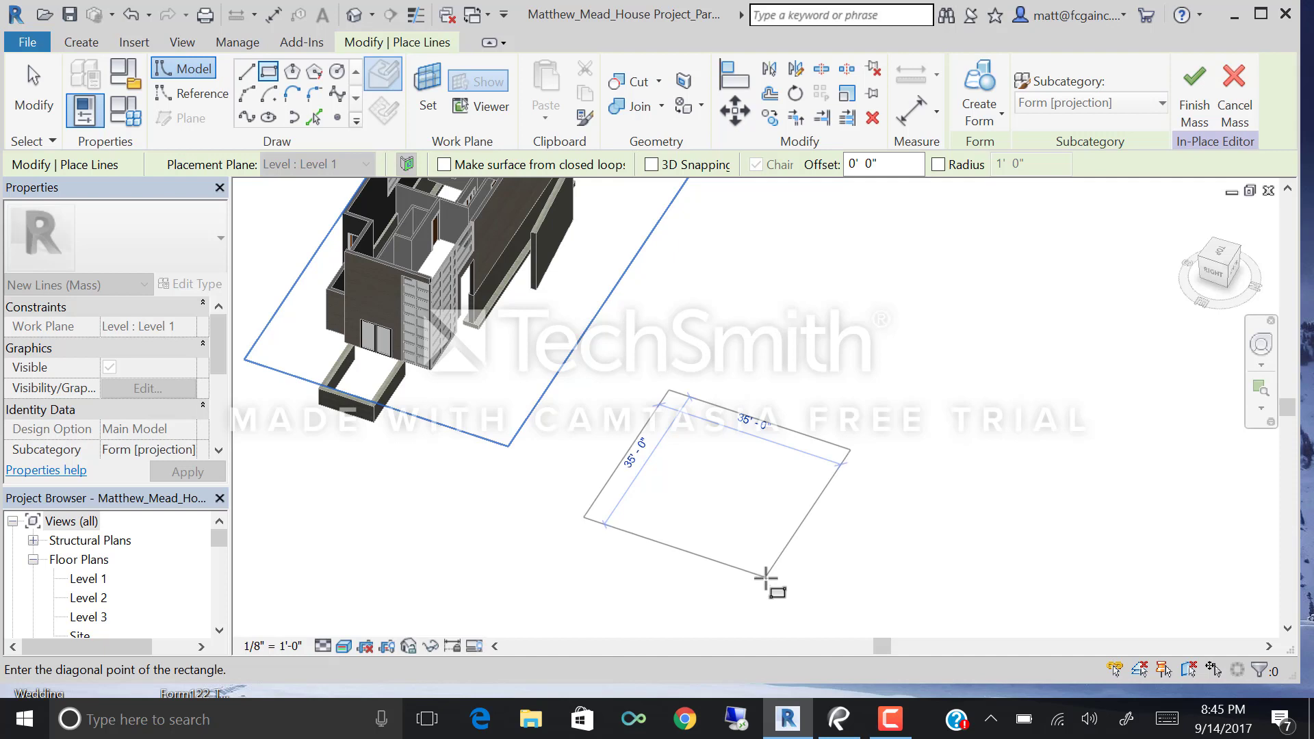
left_click(765, 576)
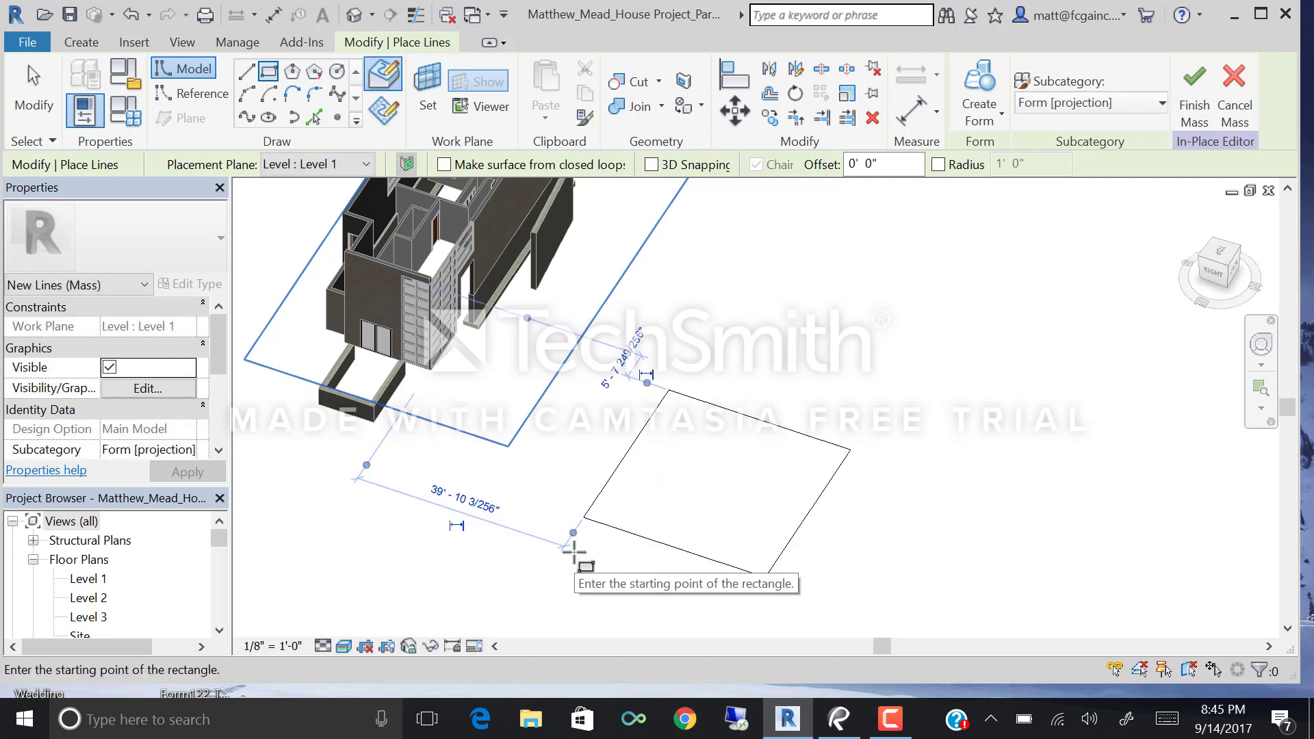
middle_click_drag(584, 561, 893, 589, "shift")
middle_click_drag(808, 499, 680, 437, "shift")
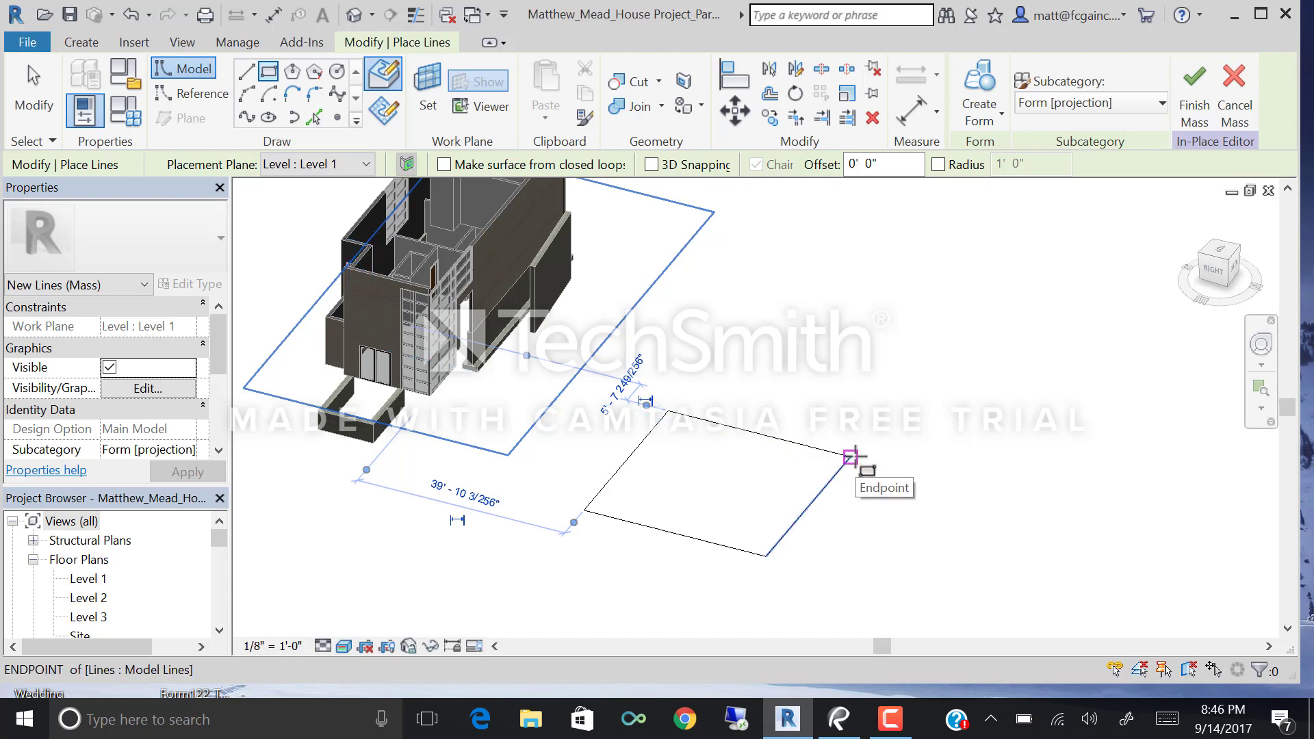
middle_click_drag(815, 490, 851, 493, "shift")
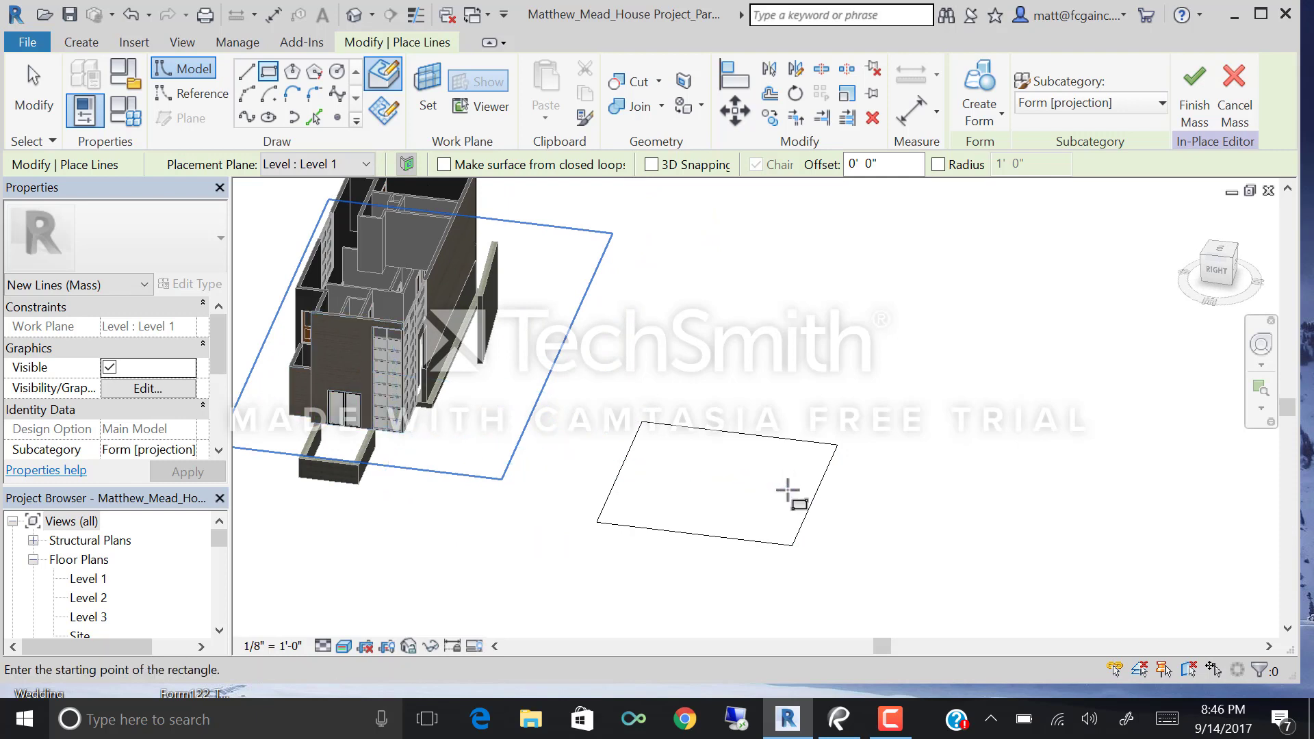
key("Escape")
key("Escape")
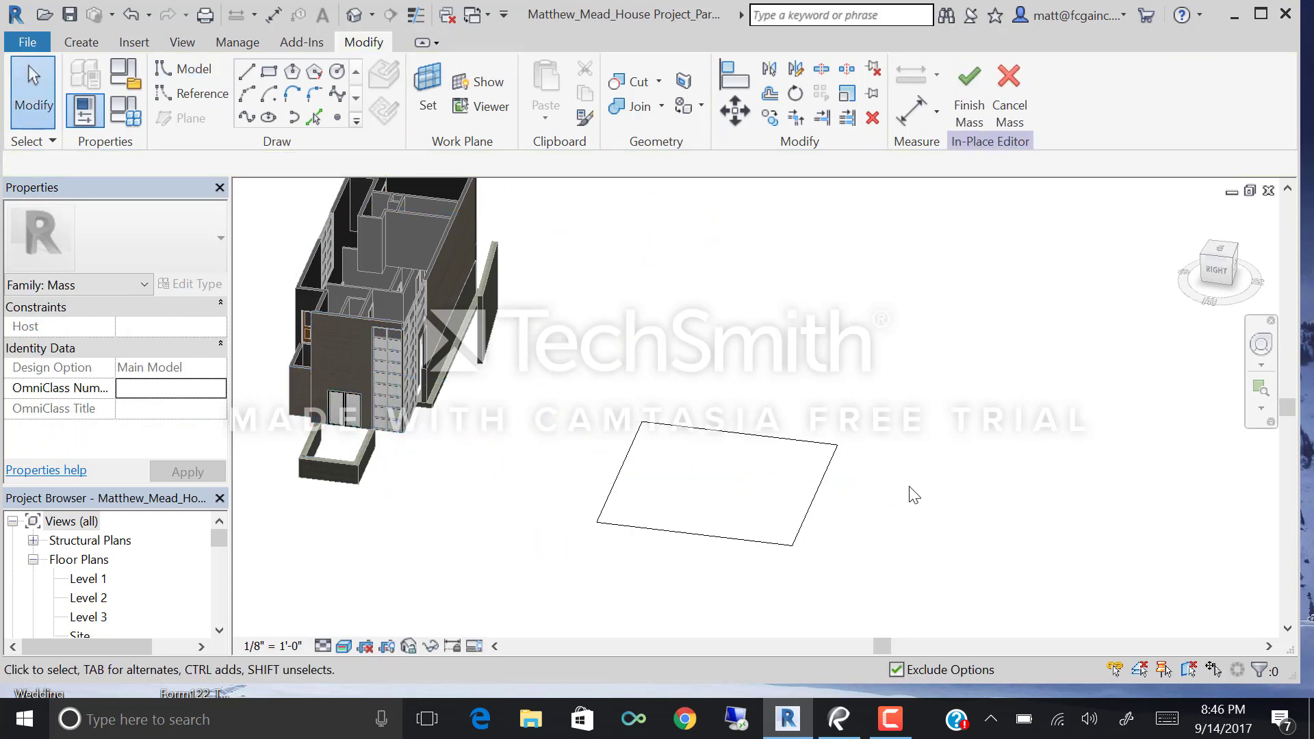
Create a solid form from the closed chain of rectangle lines beside the house.
mouse_move(916, 506)
middle_mouse_down("shift")
mouse_move(883, 510)
mouse_move(872, 457)
middle_mouse_up("shift")
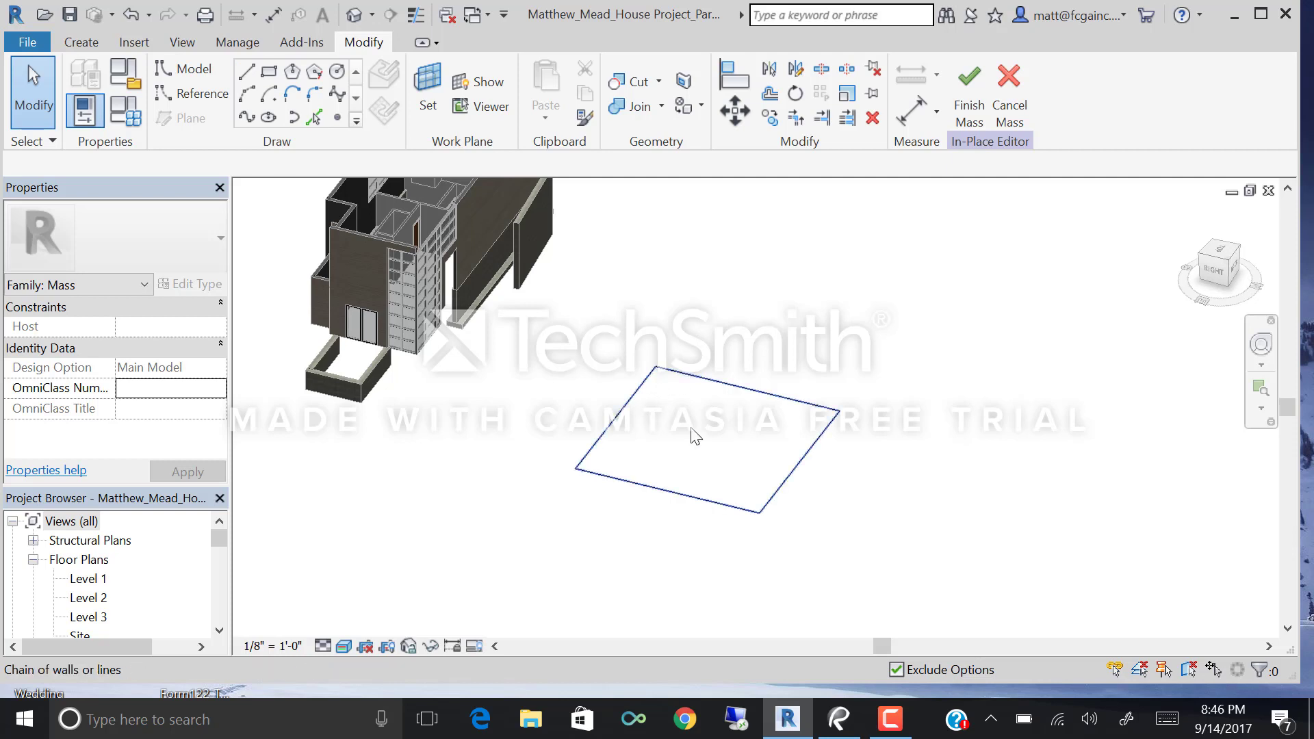
left_click(794, 479)
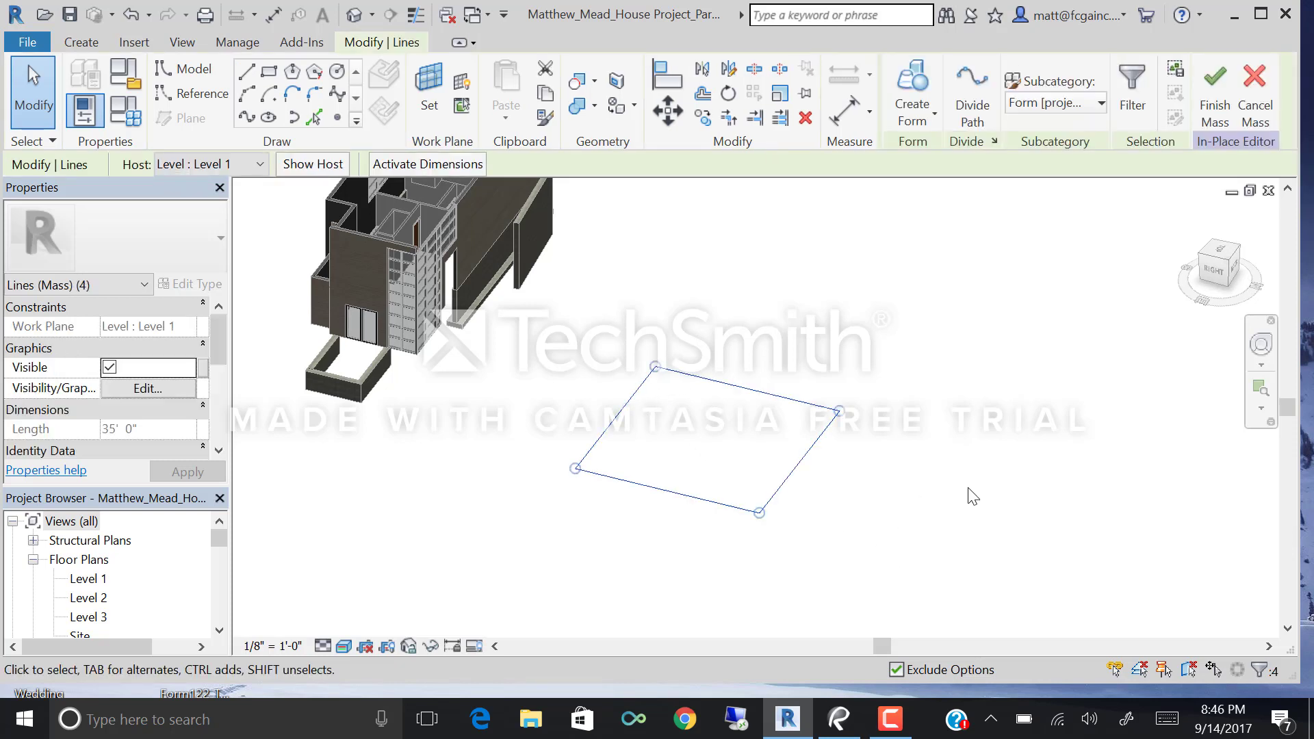
left_click(910, 127)
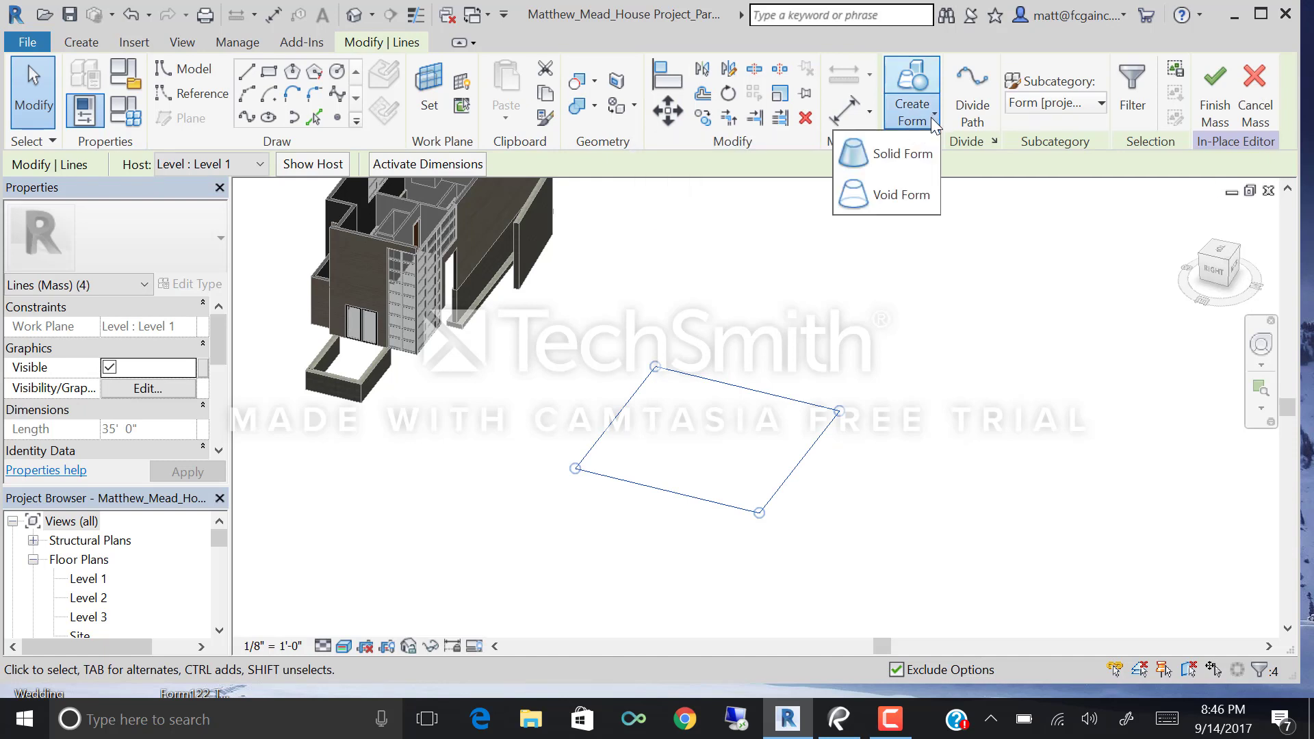
left_click(898, 163)
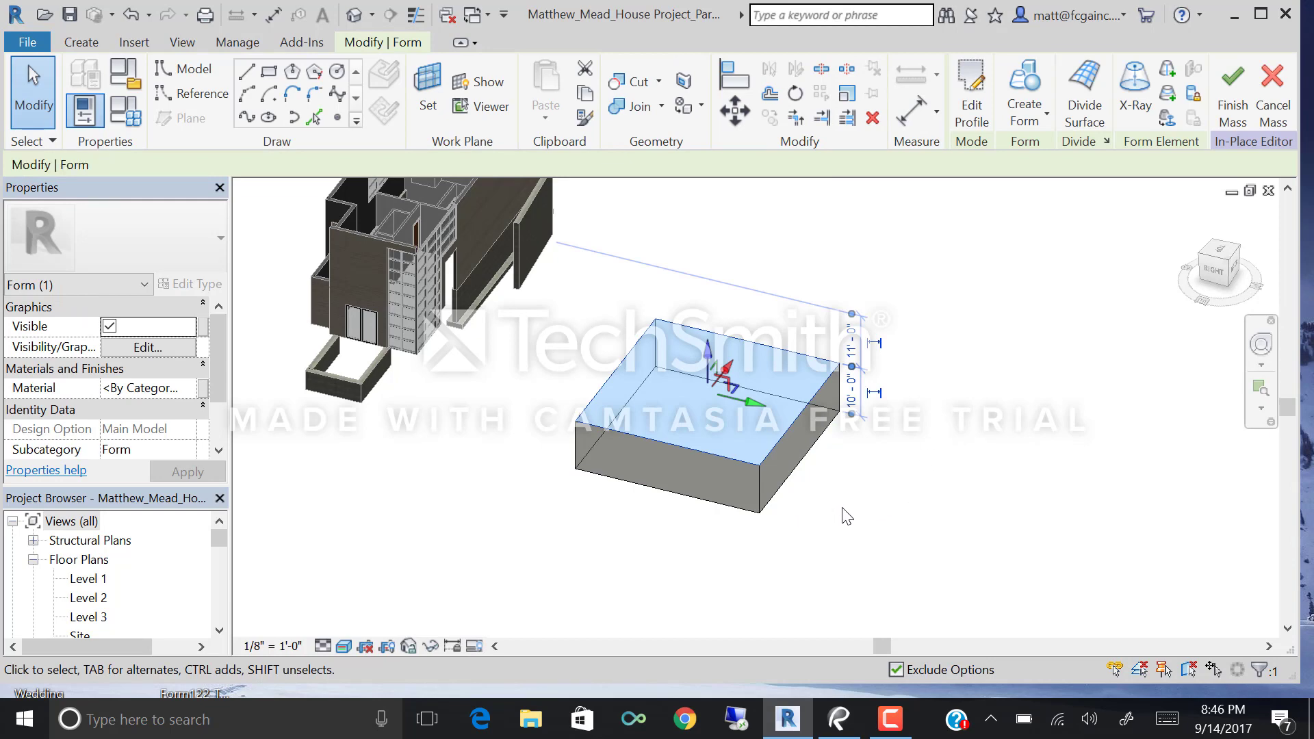
middle_click_drag(844, 510, 772, 479, "shift")
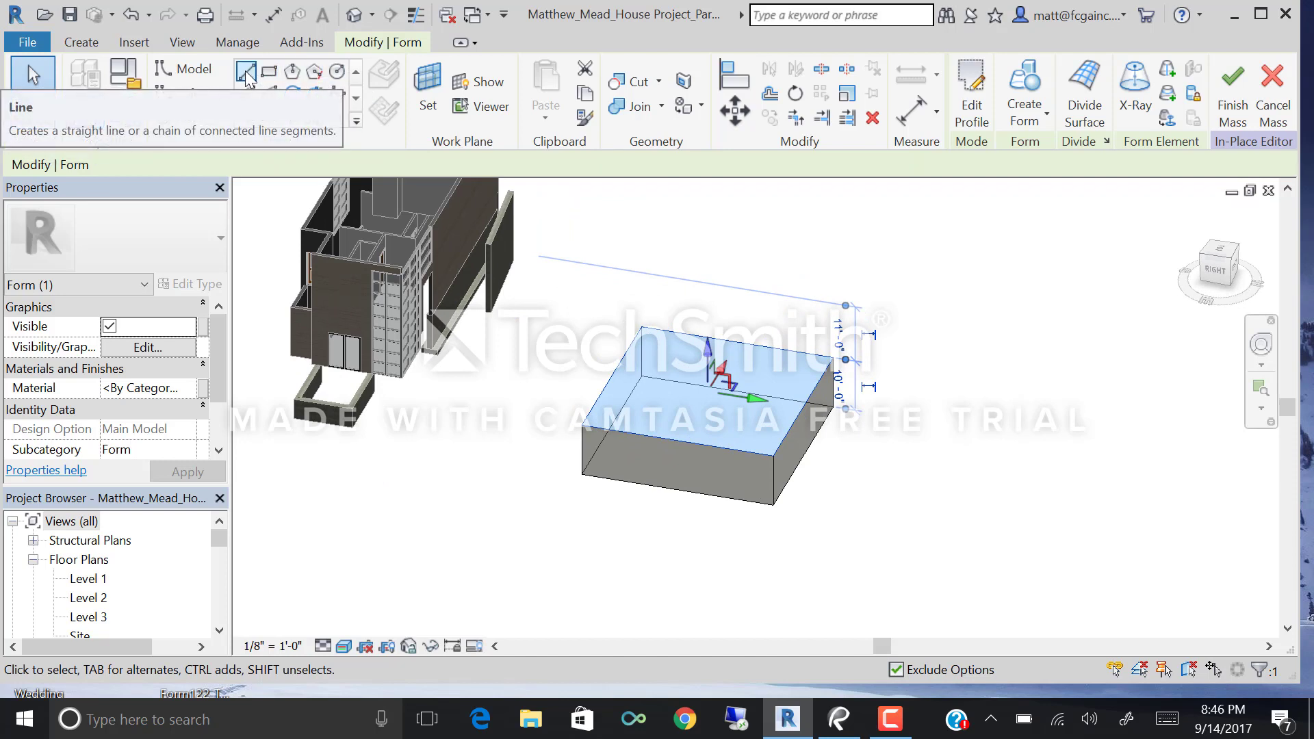
Sketch an irregular six-sided closed loop of model lines with one inward corner on Level 1, in the open area beside the box form.
middle_click_drag(938, 503, 547, 384, "shift")
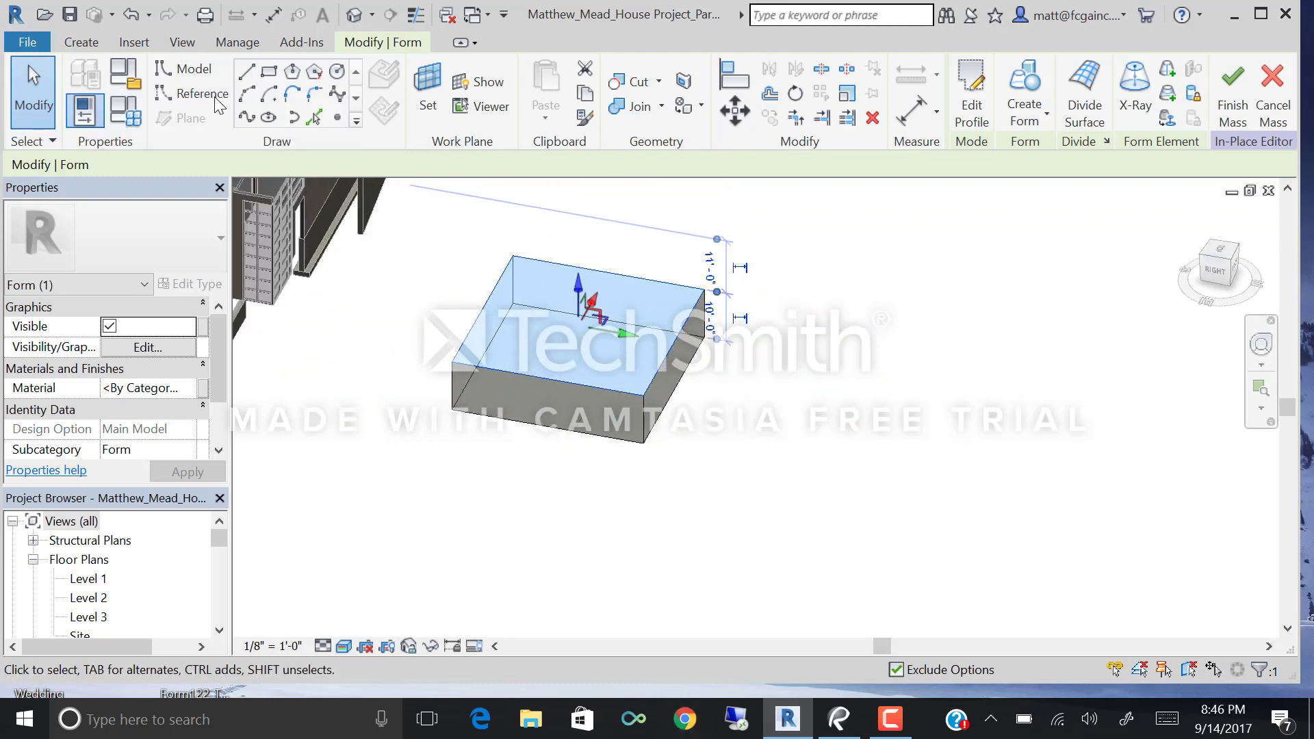
left_click(244, 75)
left_click(845, 349)
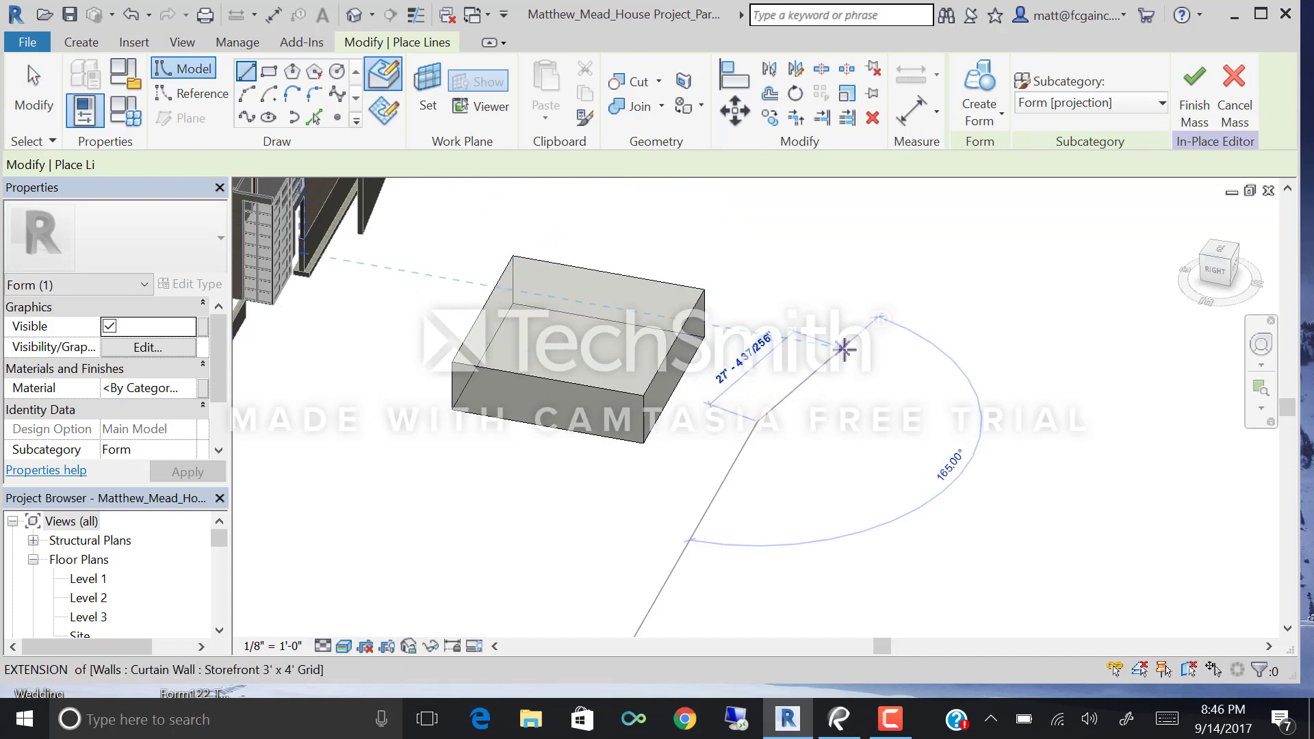
left_click(1018, 390)
left_click(1043, 487)
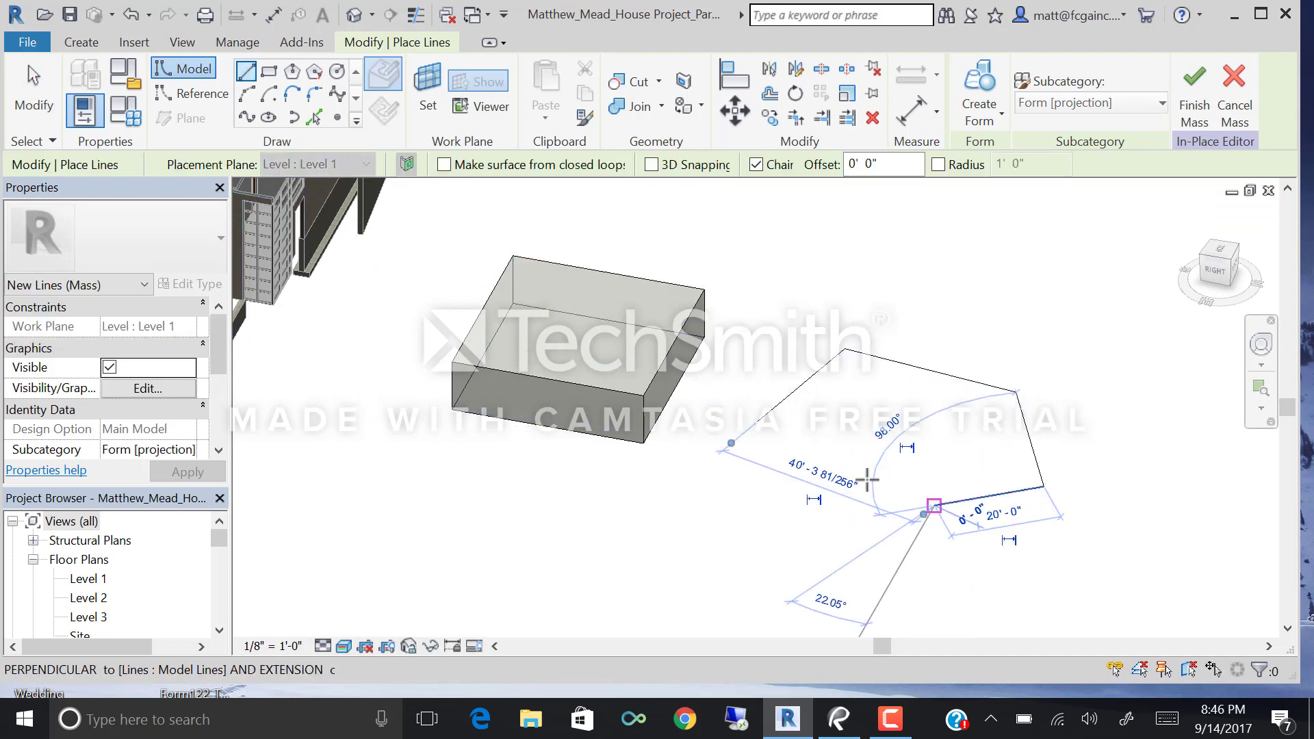
left_click(934, 506)
left_click(894, 436)
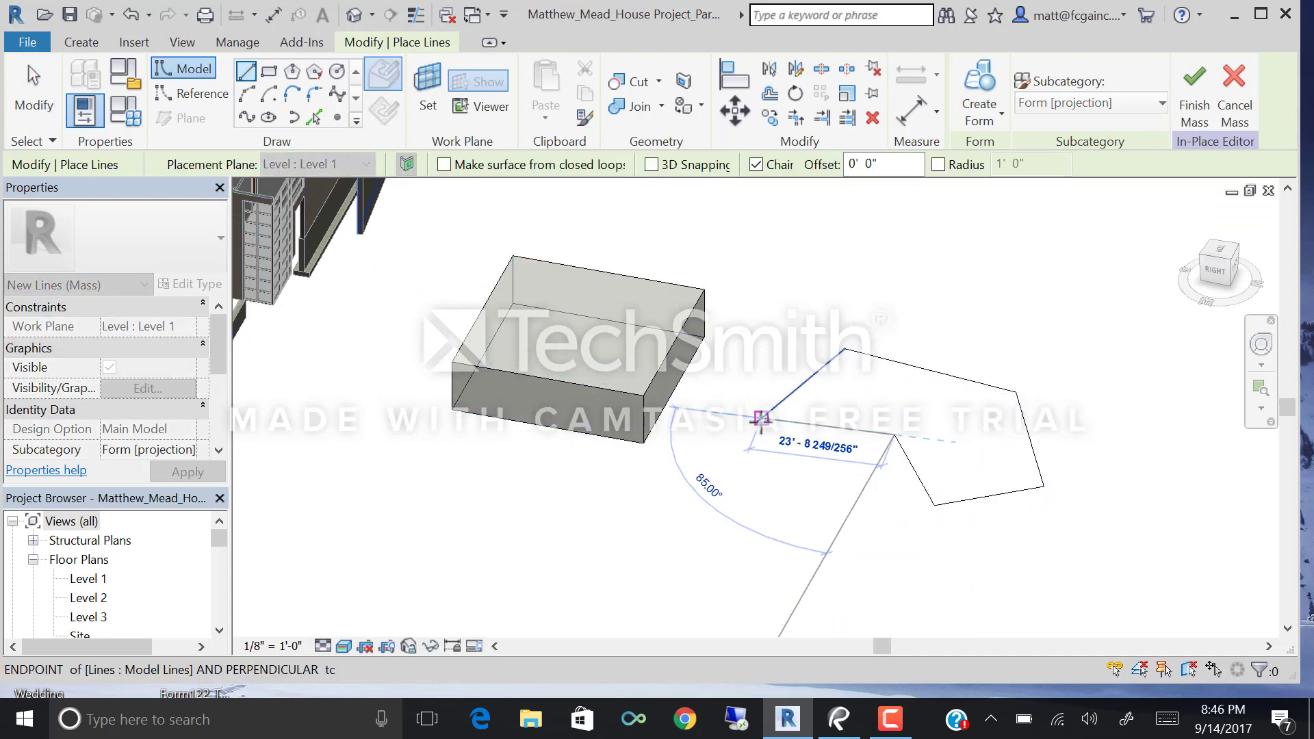
scroll(770, 428, "up", 2)
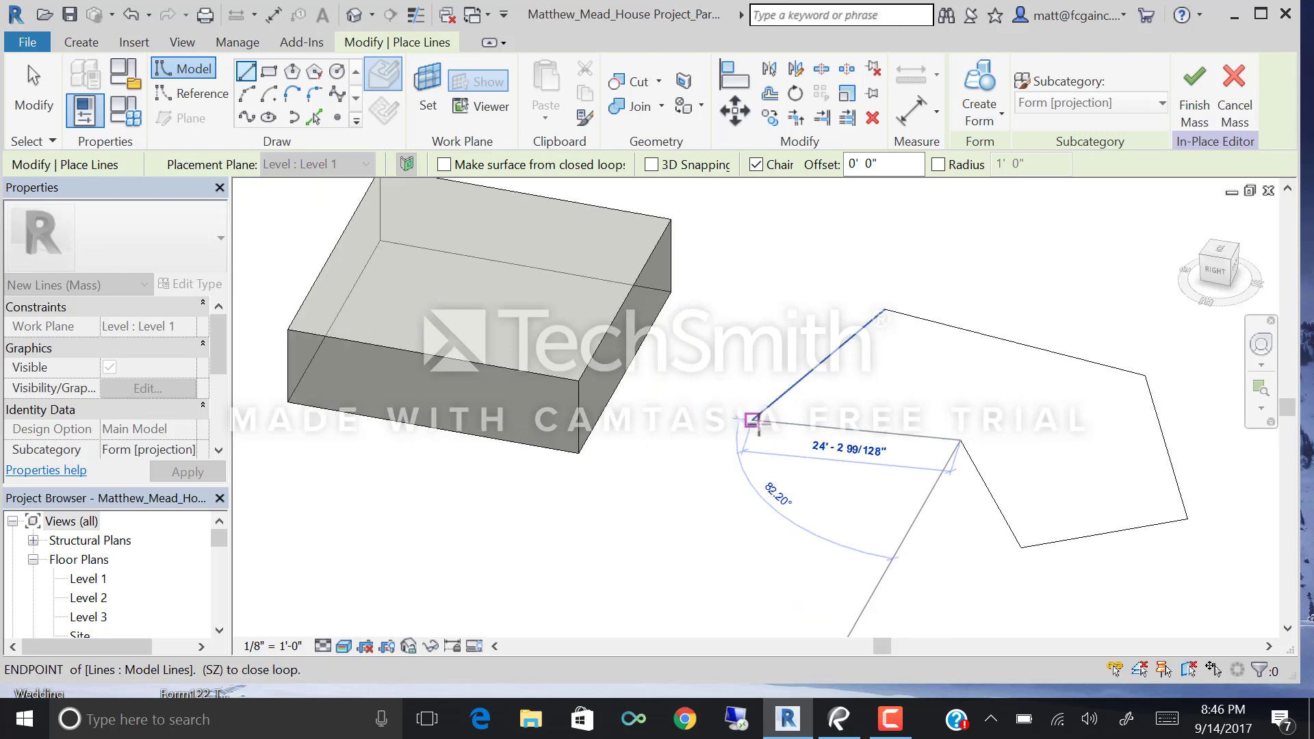
left_click(753, 419)
scroll(683, 402, "down", 2)
middle_click_drag(683, 402, 1071, 507, "shift")
key("Escape")
key("Escape")
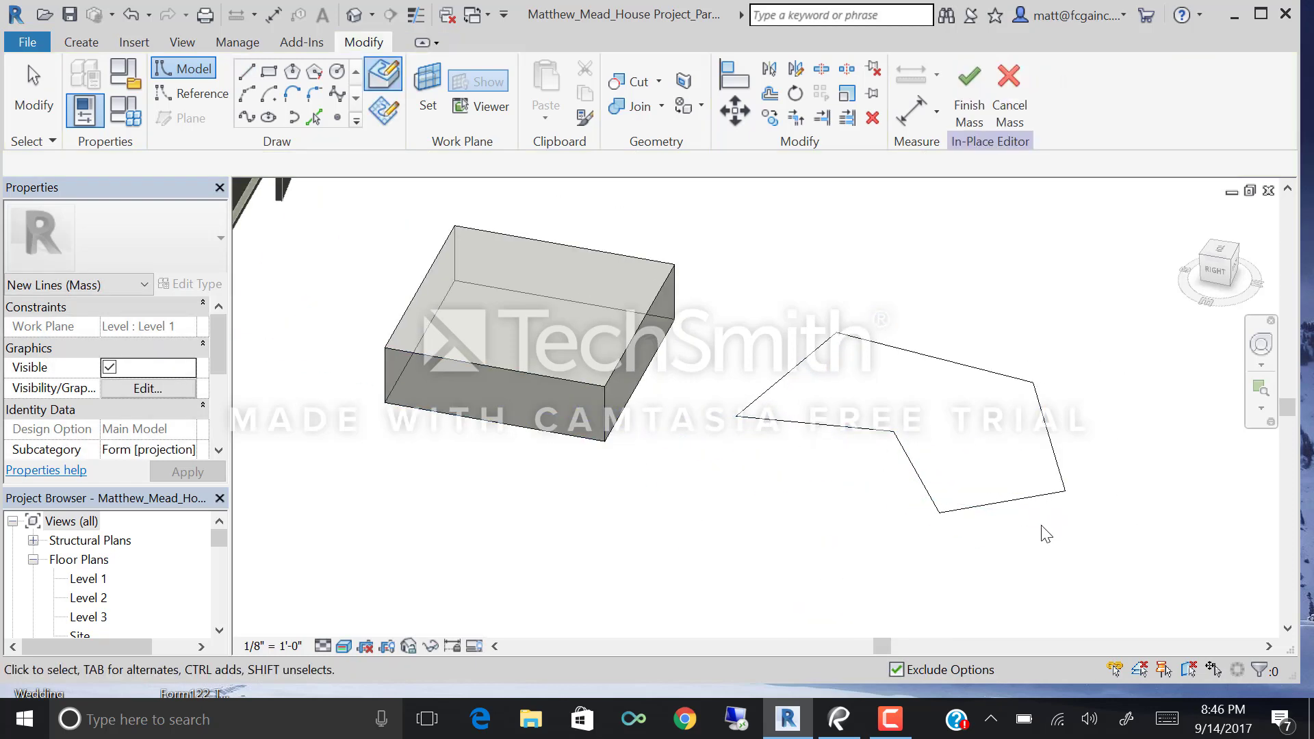
Create a solid form from the closed six-sided chain of lines.
key("Tab")
left_click(1006, 514)
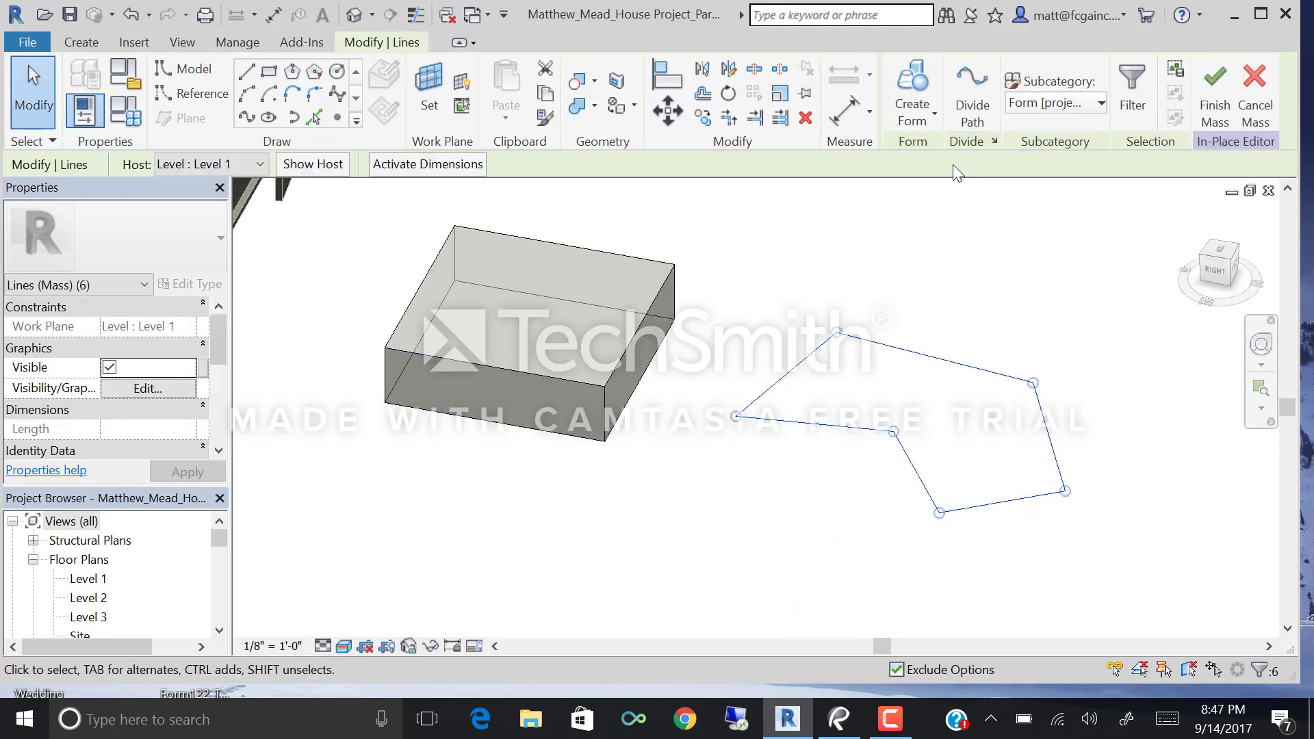
left_click(924, 126)
left_click(922, 147)
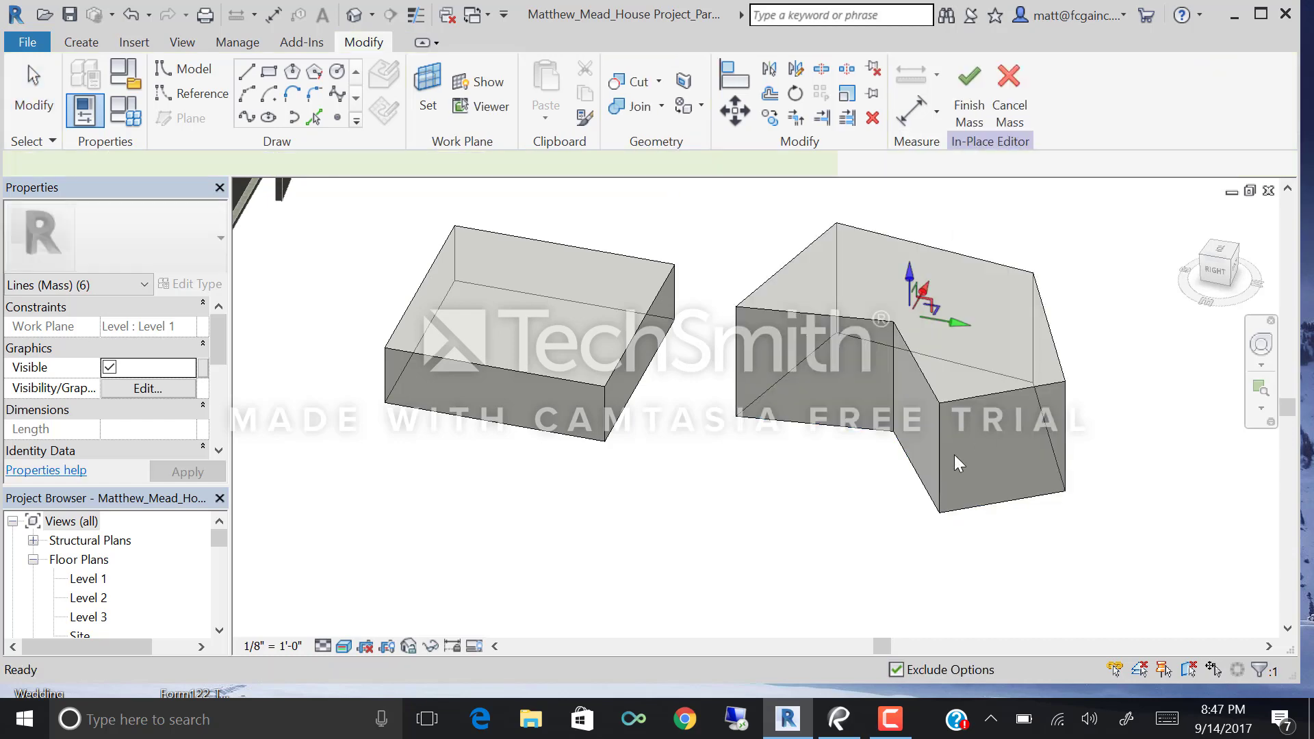
Delete the box form next to the six-sided form.
mouse_move(824, 477)
middle_mouse_down("shift")
mouse_move(883, 479)
mouse_move(865, 461)
mouse_move(875, 443)
mouse_move(798, 479)
middle_mouse_up("shift")
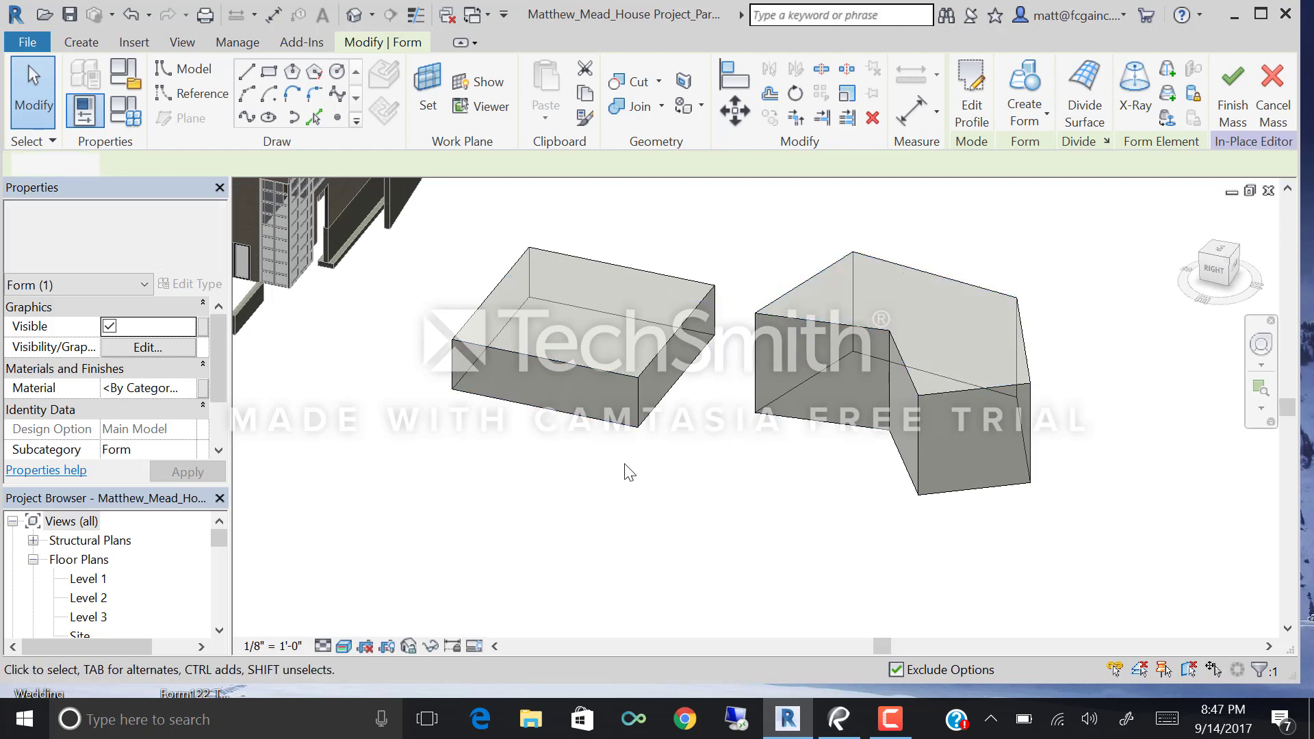
left_click_drag(627, 465, 536, 333)
key("Delete")
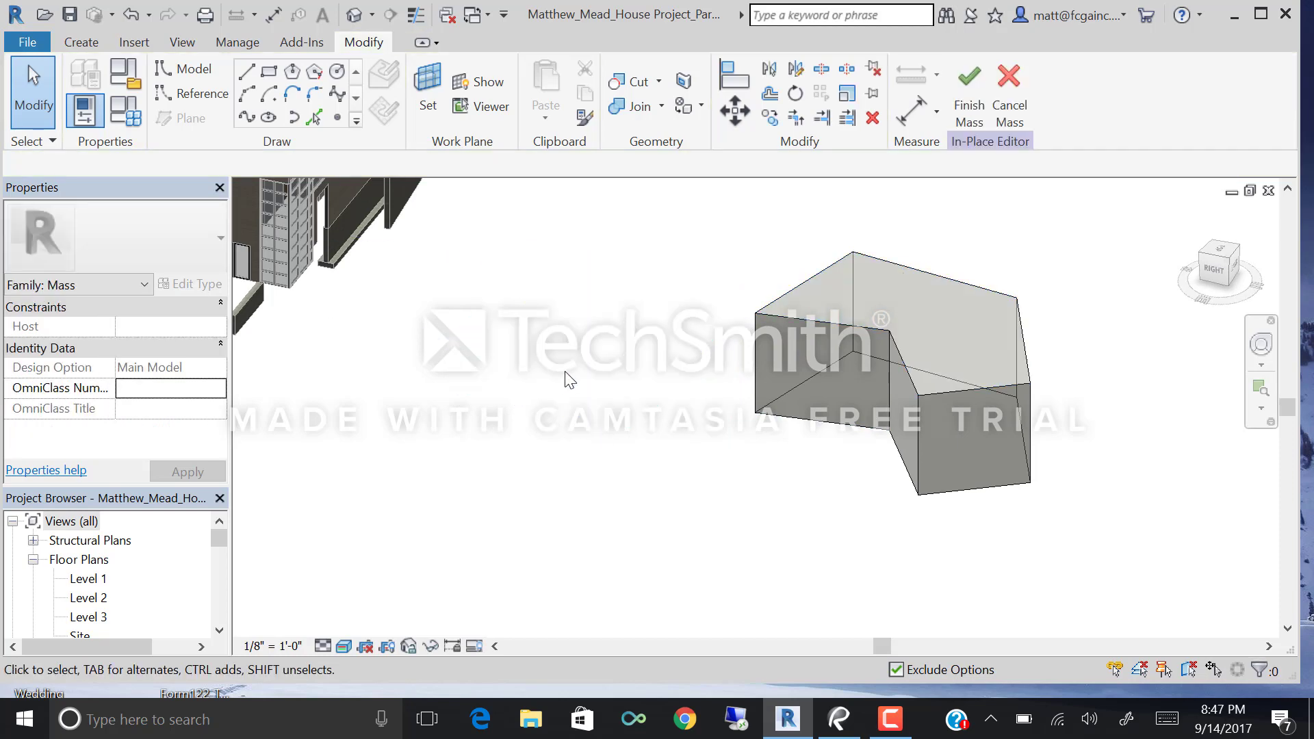
Examine the six-sided form's faces, edges and vertices from several sides.
middle_click_drag(560, 366, 811, 415, "shift")
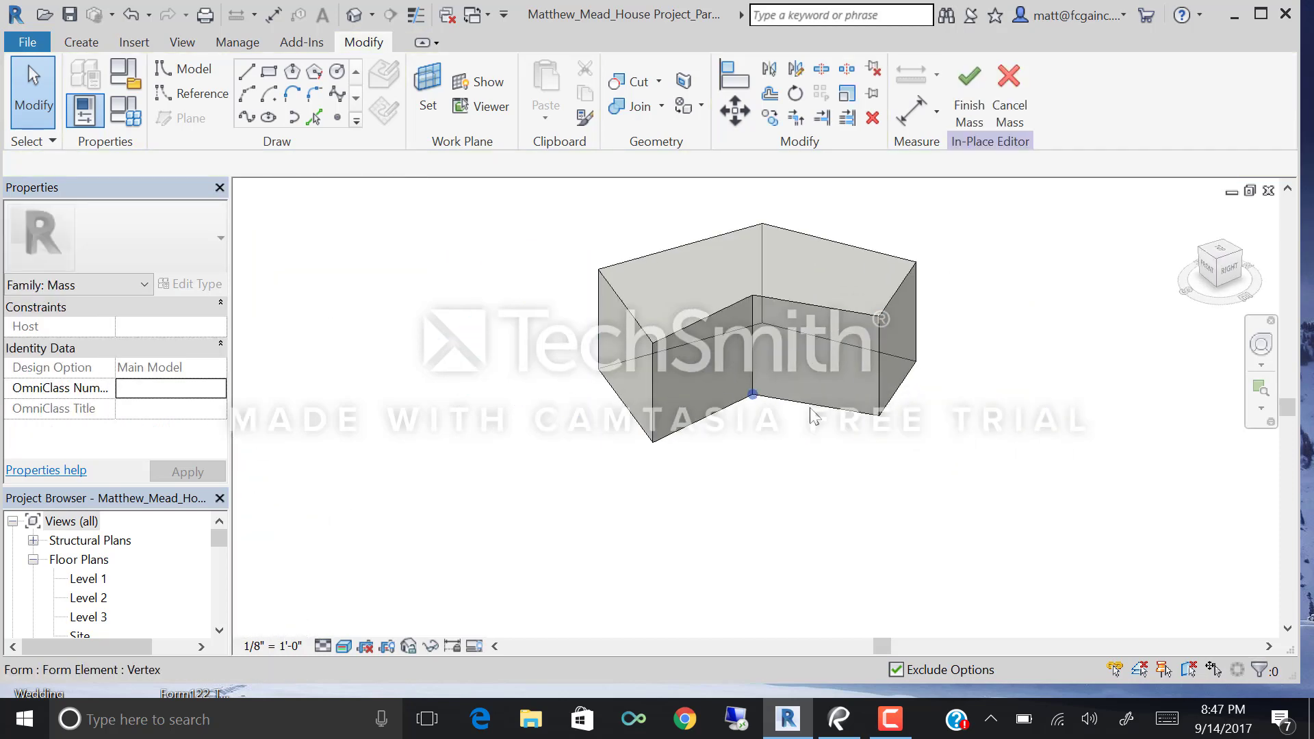
left_click(810, 314)
left_click(866, 479)
middle_click_drag(865, 479, 838, 557, "shift")
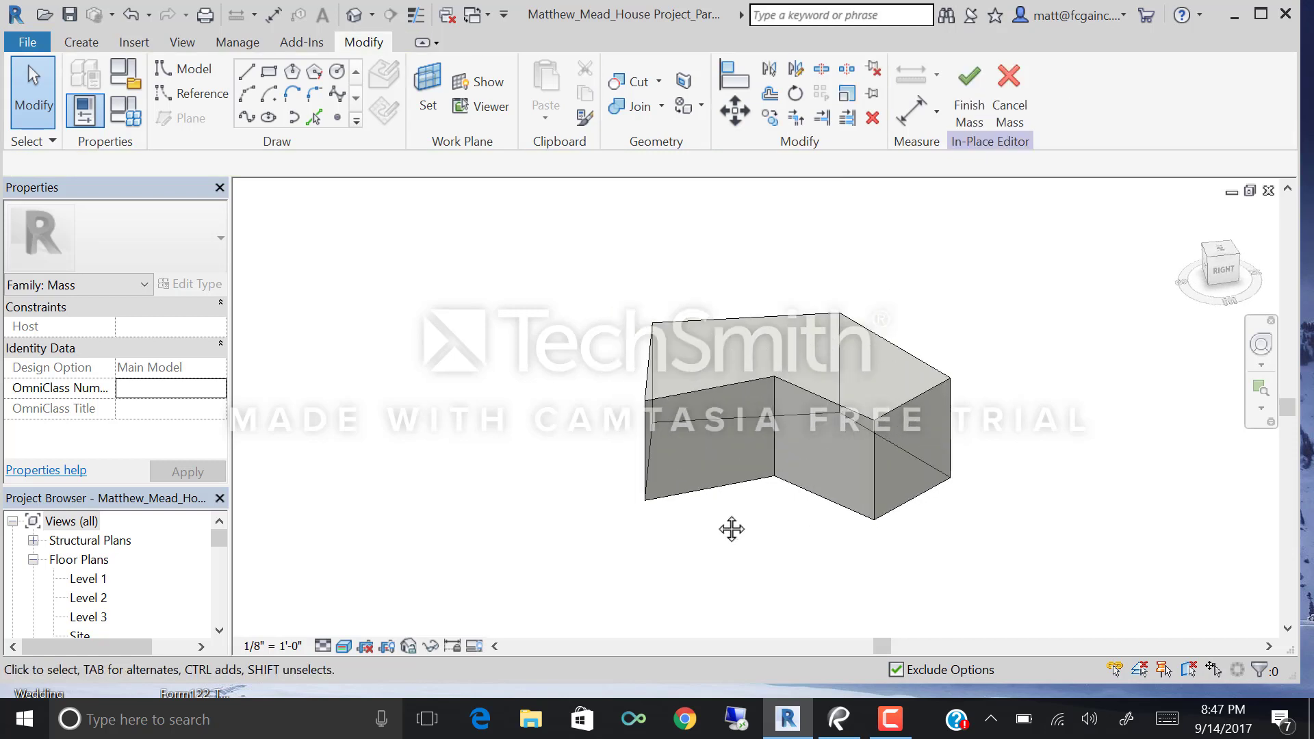
middle_click_drag(731, 529, 732, 445, "shift")
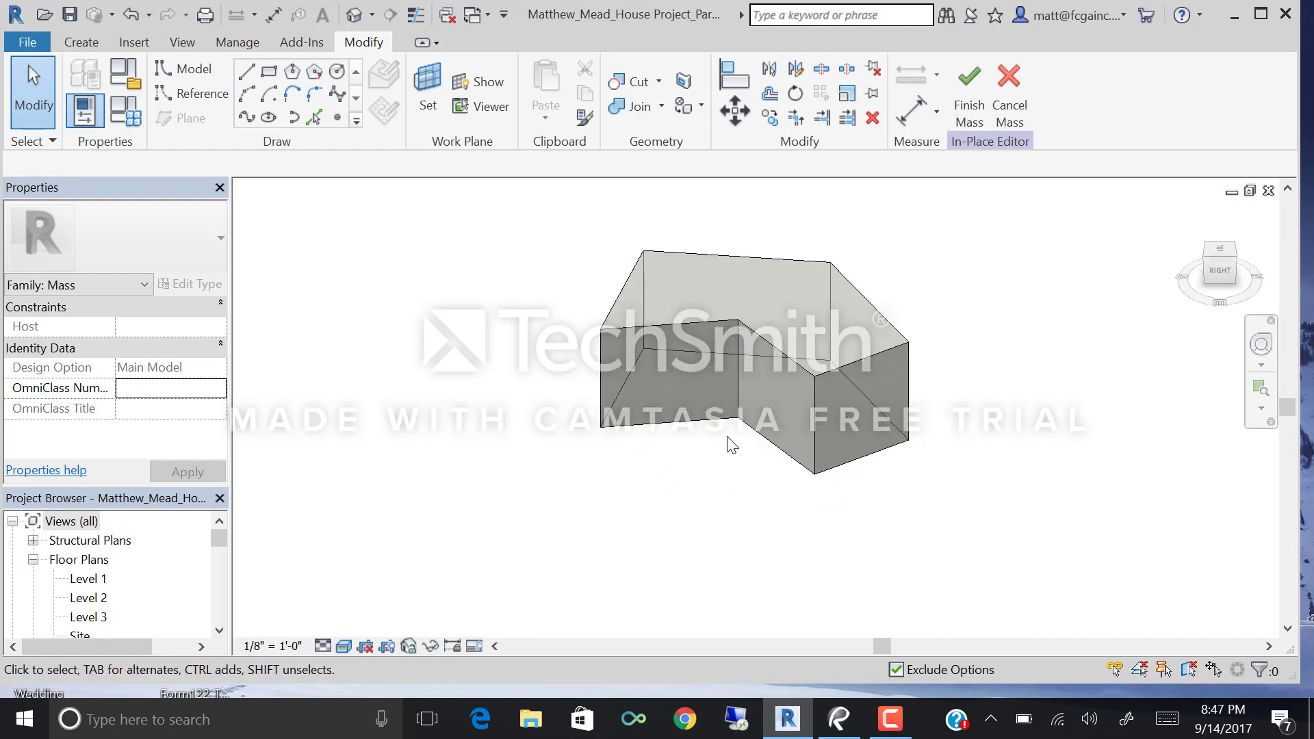
scroll(731, 445, "up", 2)
middle_click_drag(754, 211, 827, 397)
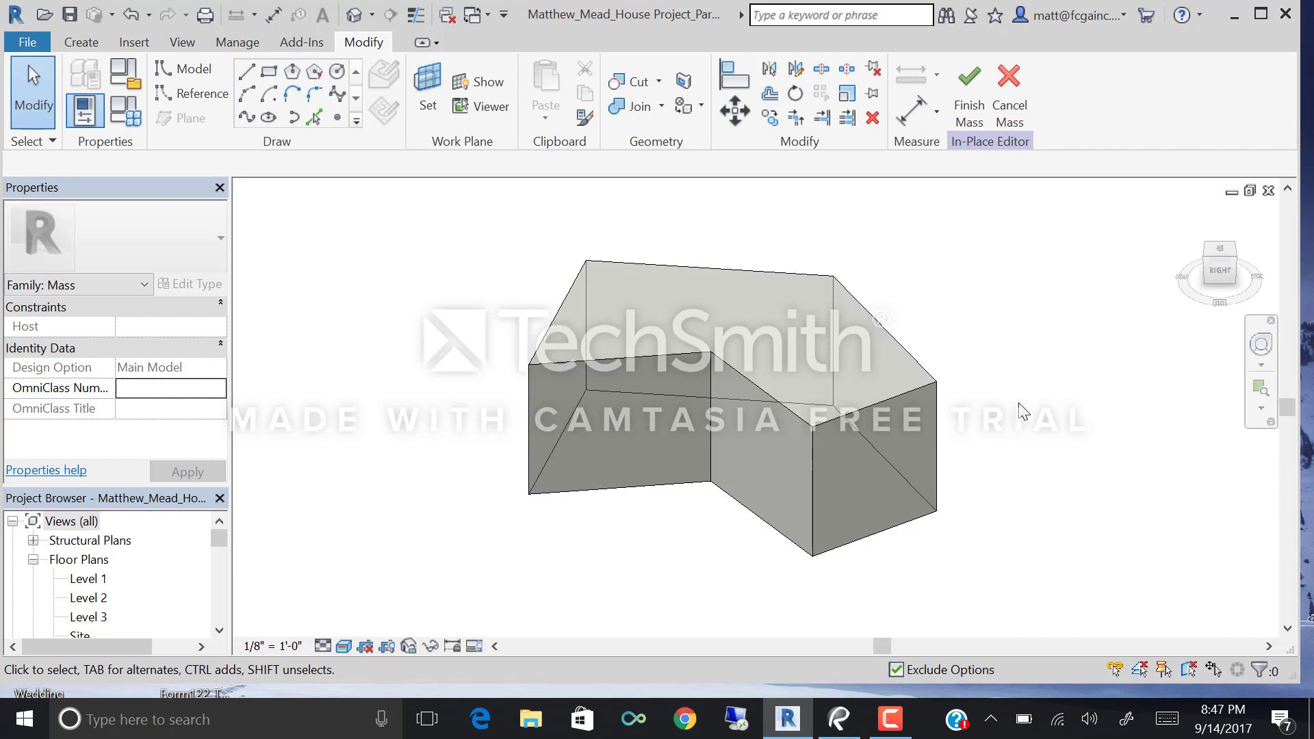
middle_click_drag(651, 412, 717, 322, "shift")
middle_click_drag(868, 446, 590, 374, "shift")
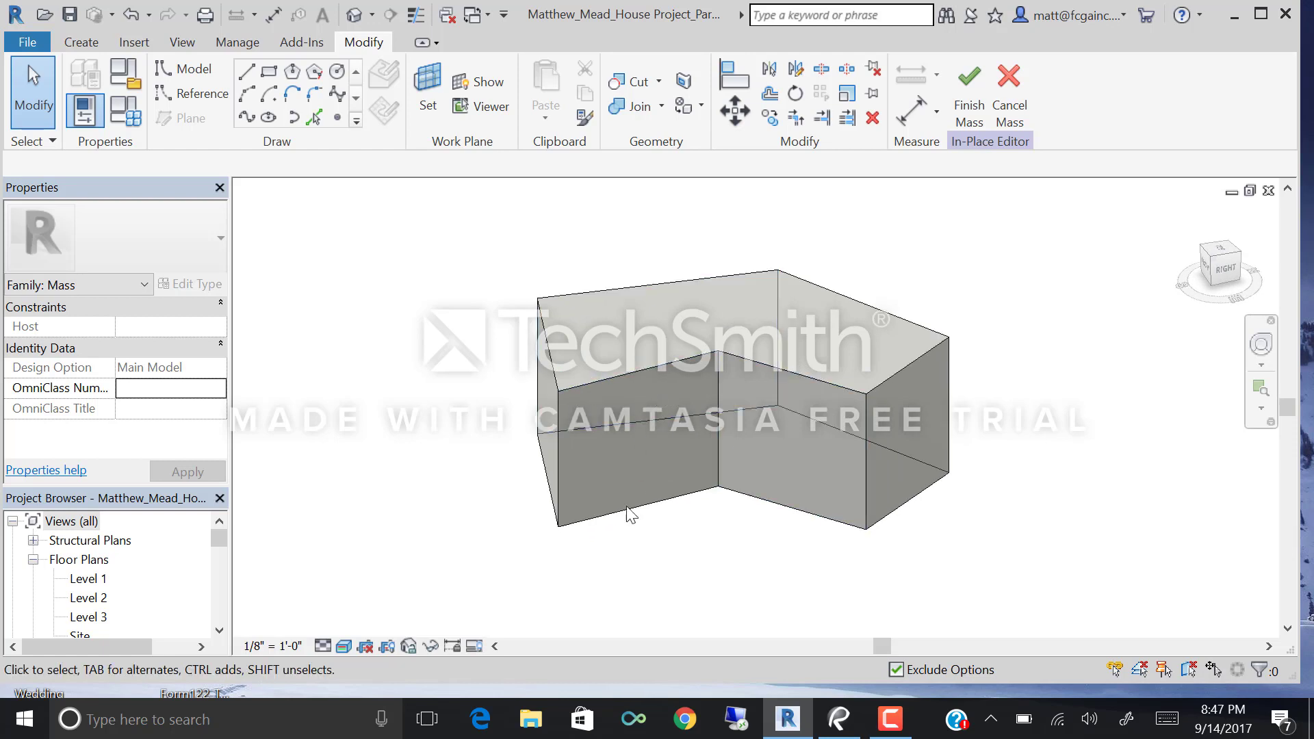
middle_click_drag(630, 514, 609, 522)
scroll(609, 479, "up", 2)
scroll(599, 295, "up", 3)
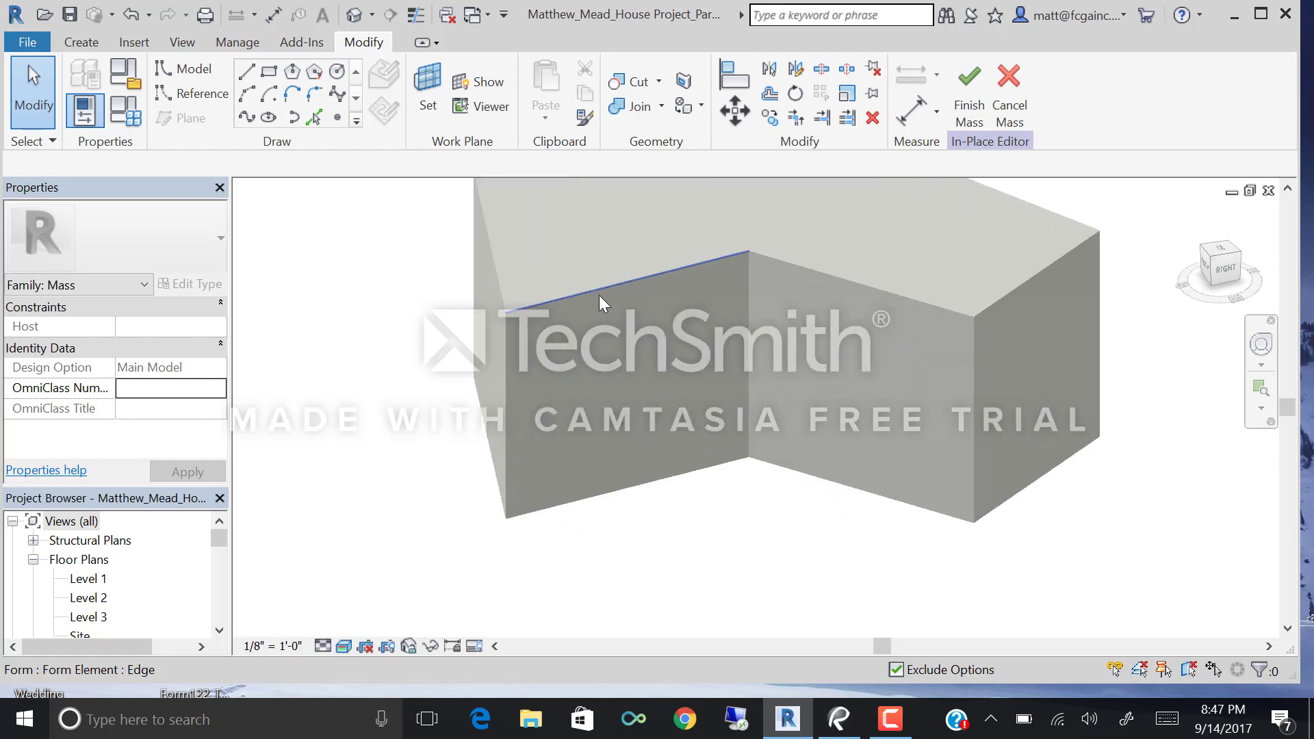
left_click(599, 296)
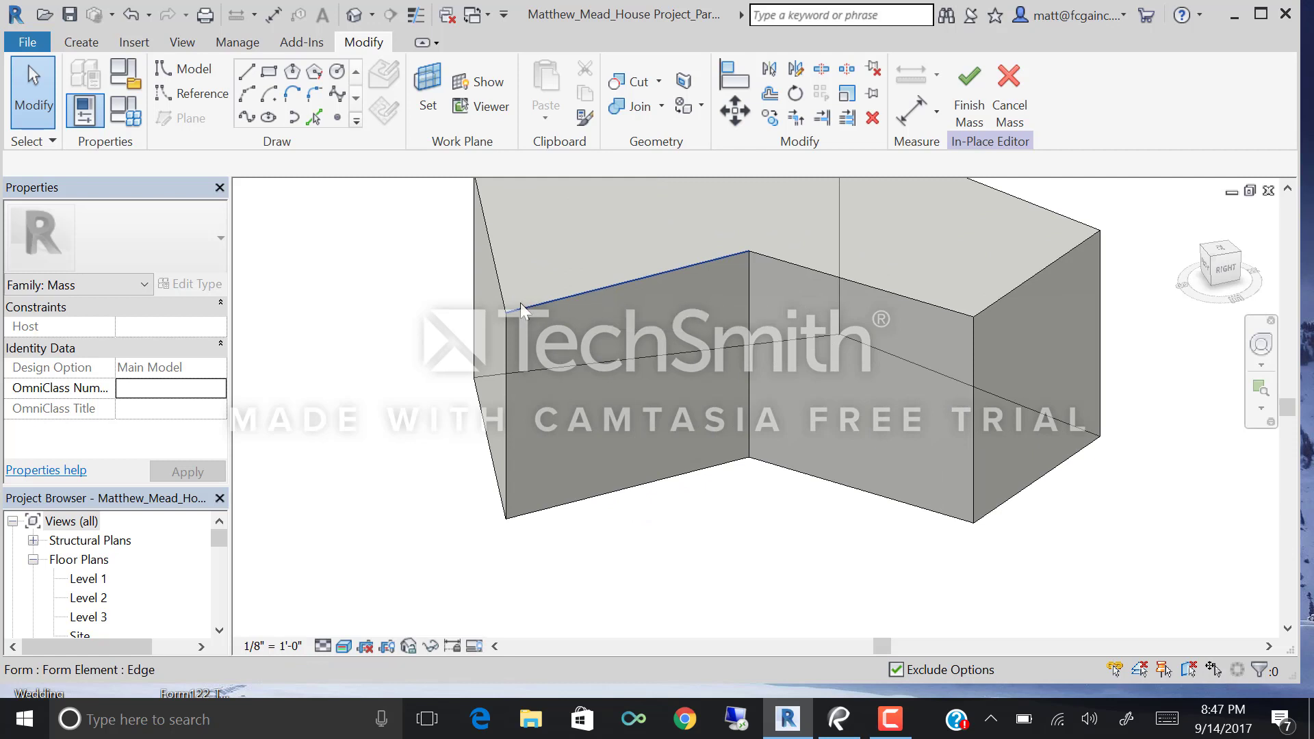
scroll(501, 310, "up", 2)
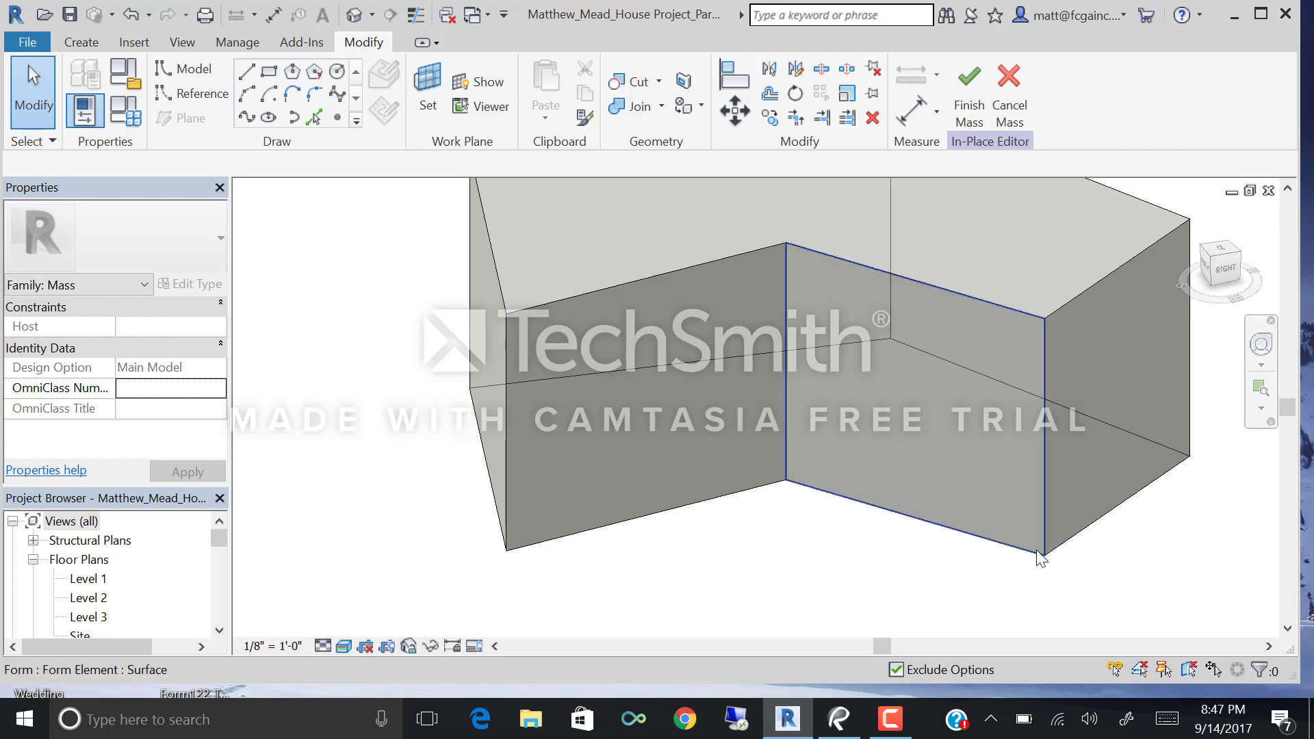
Pull the top vertex at the end of the form's wing, next to the inward corner, inward from both adjoining sides.
left_click(506, 316)
middle_click_drag(753, 392, 778, 356, "shift")
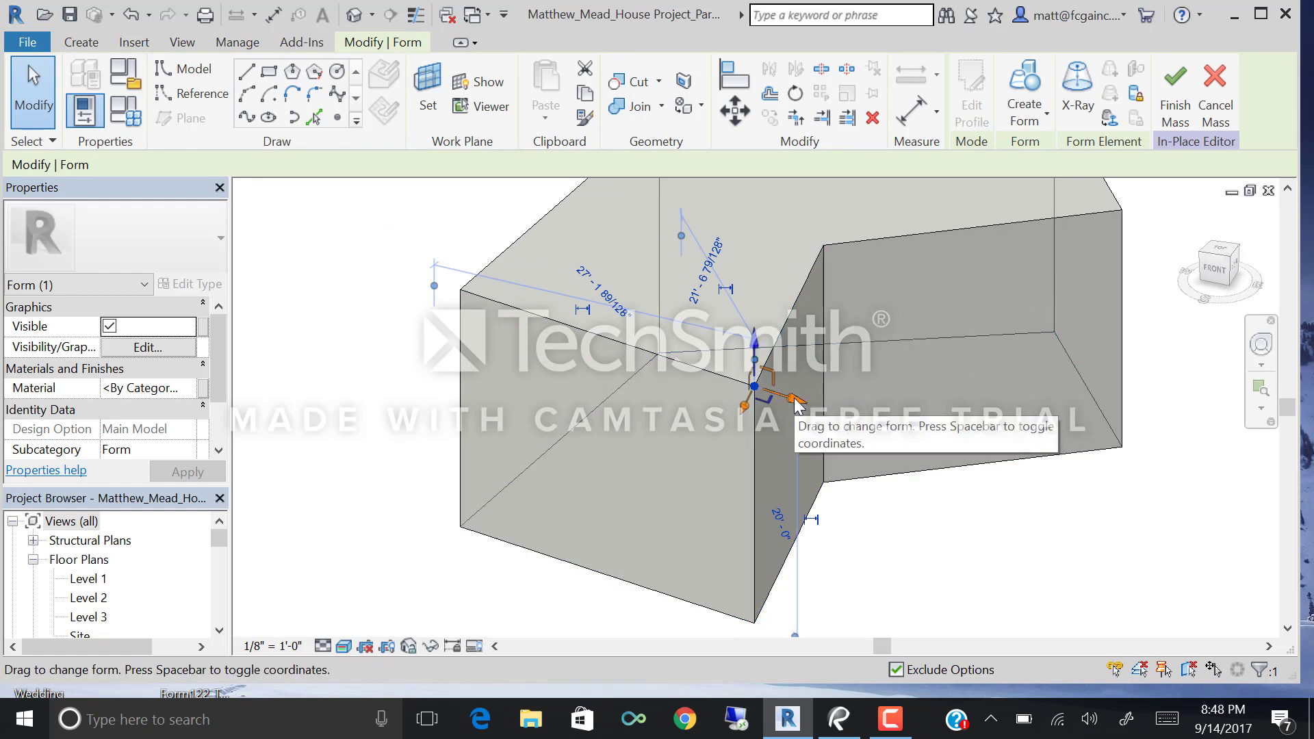
left_click_drag(794, 397, 729, 391)
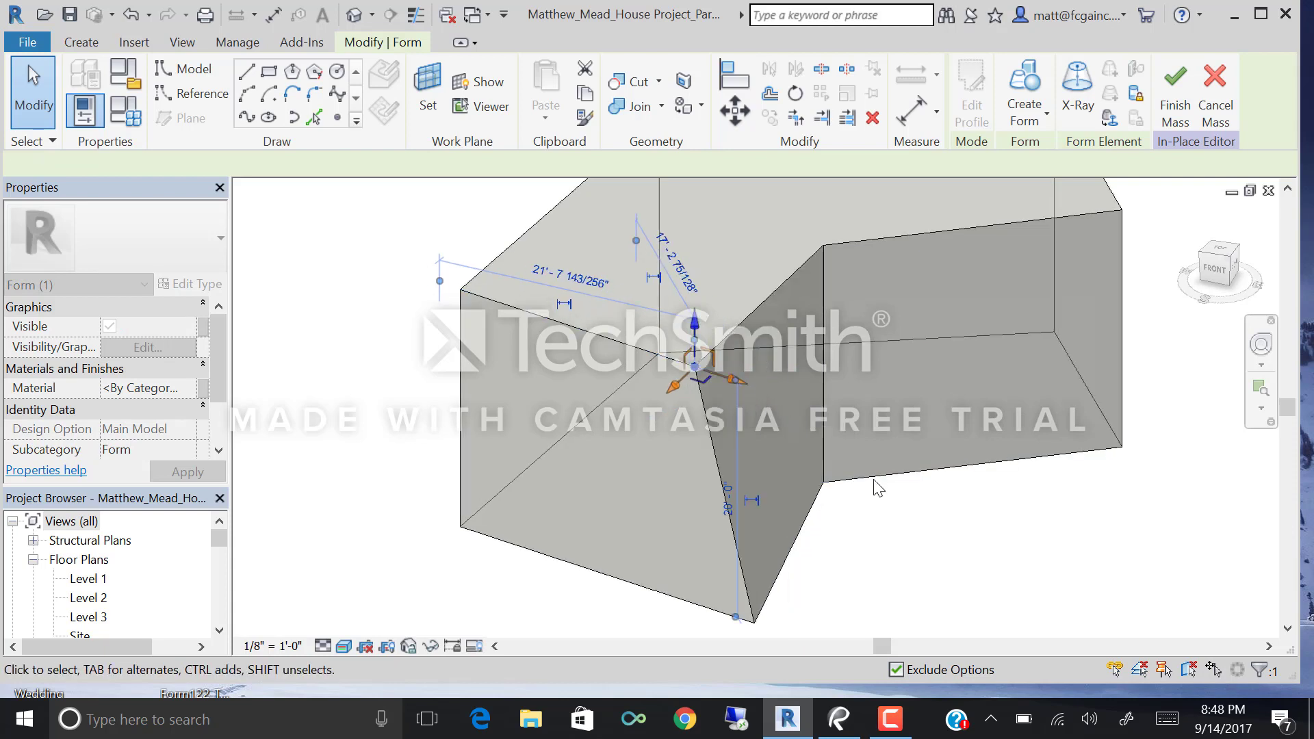
middle_click_drag(886, 556, 832, 444, "shift")
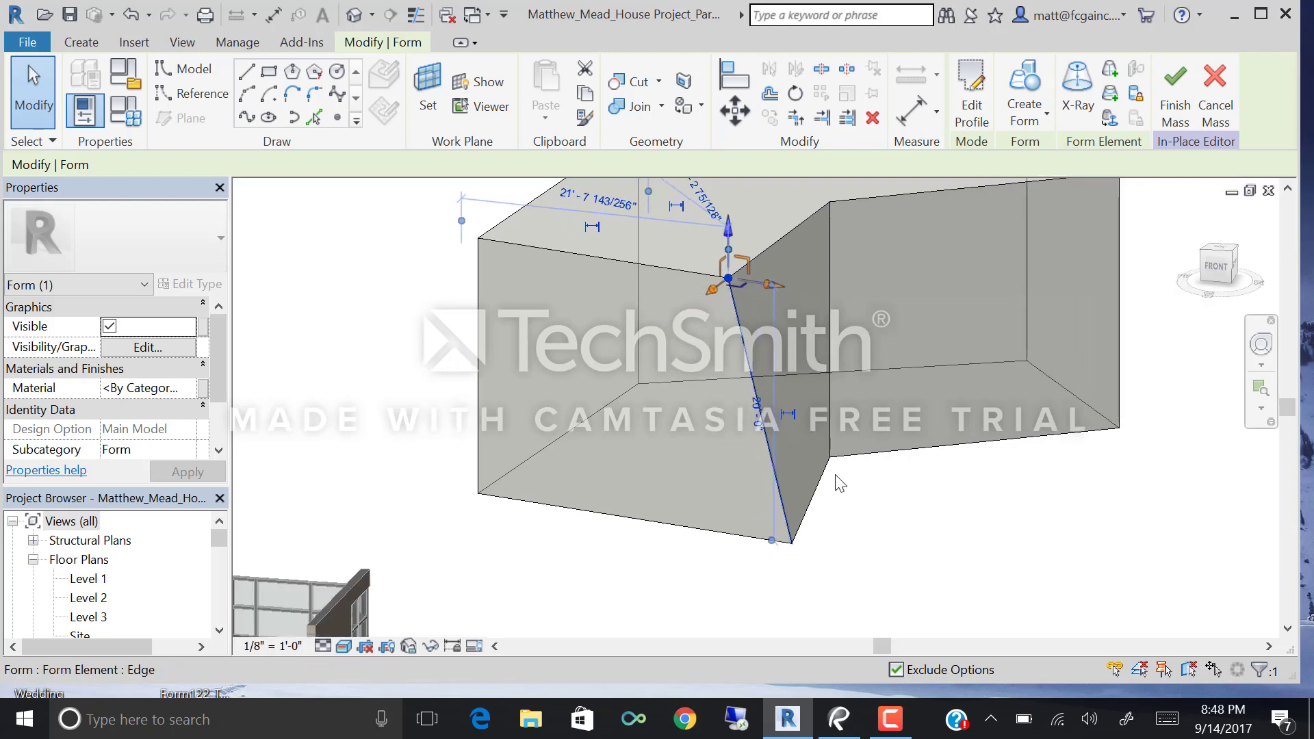
middle_click_drag(827, 429, 514, 263, "shift")
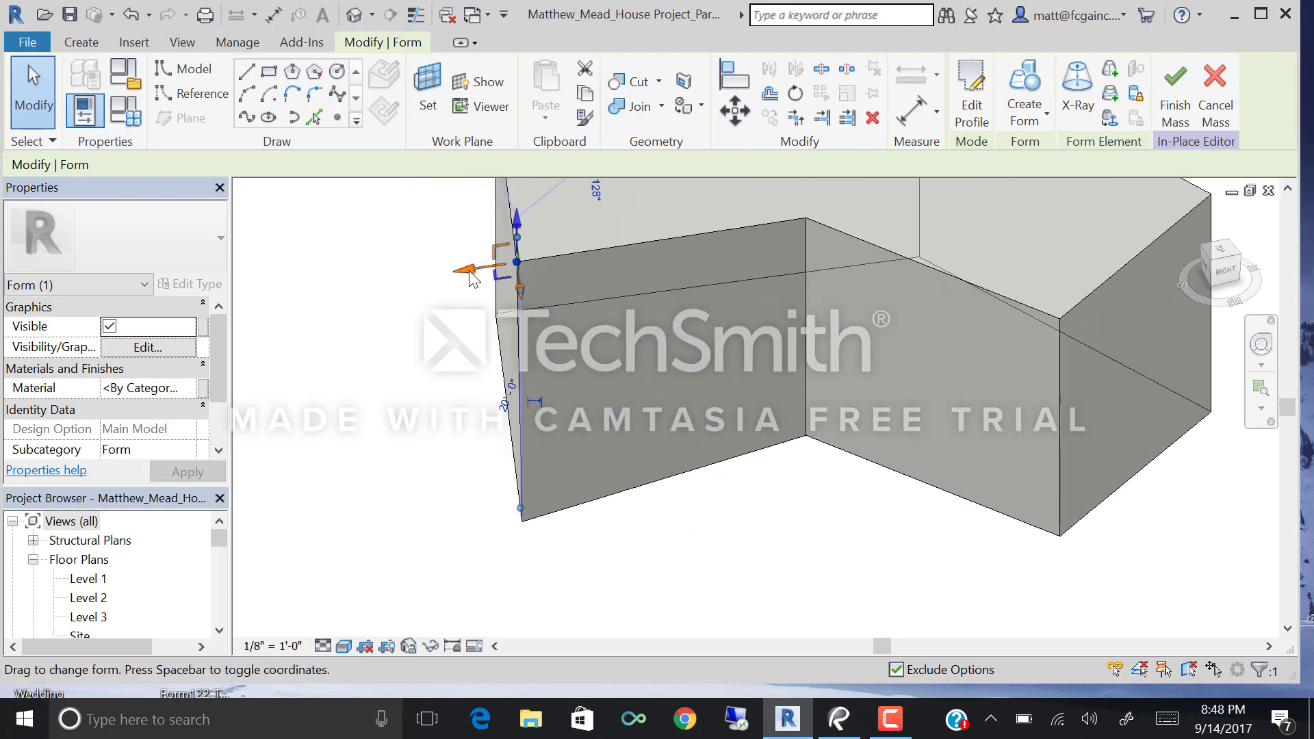
left_click_drag(471, 278, 522, 273)
right_click(528, 277)
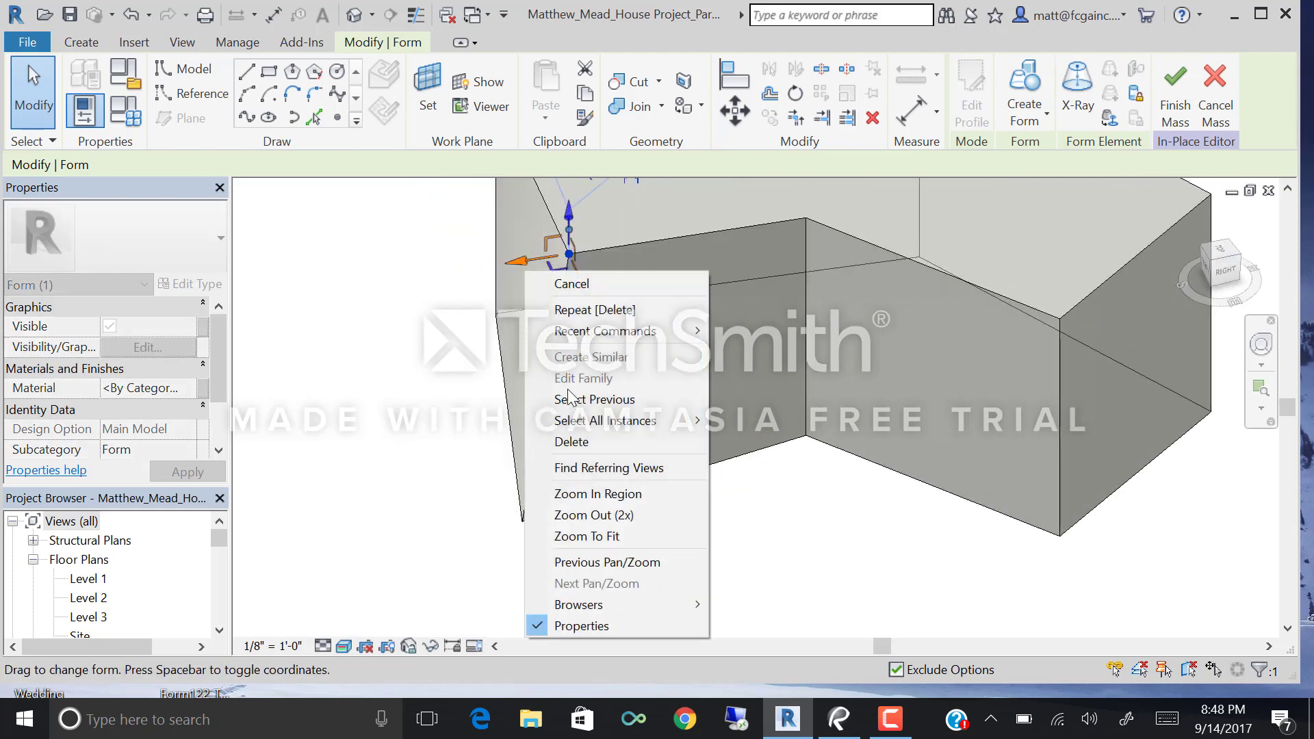
left_click(878, 553)
Pull the outer top vertex at the same end of the wing inward so the outer face slopes.
middle_click_drag(627, 429, 988, 351, "shift")
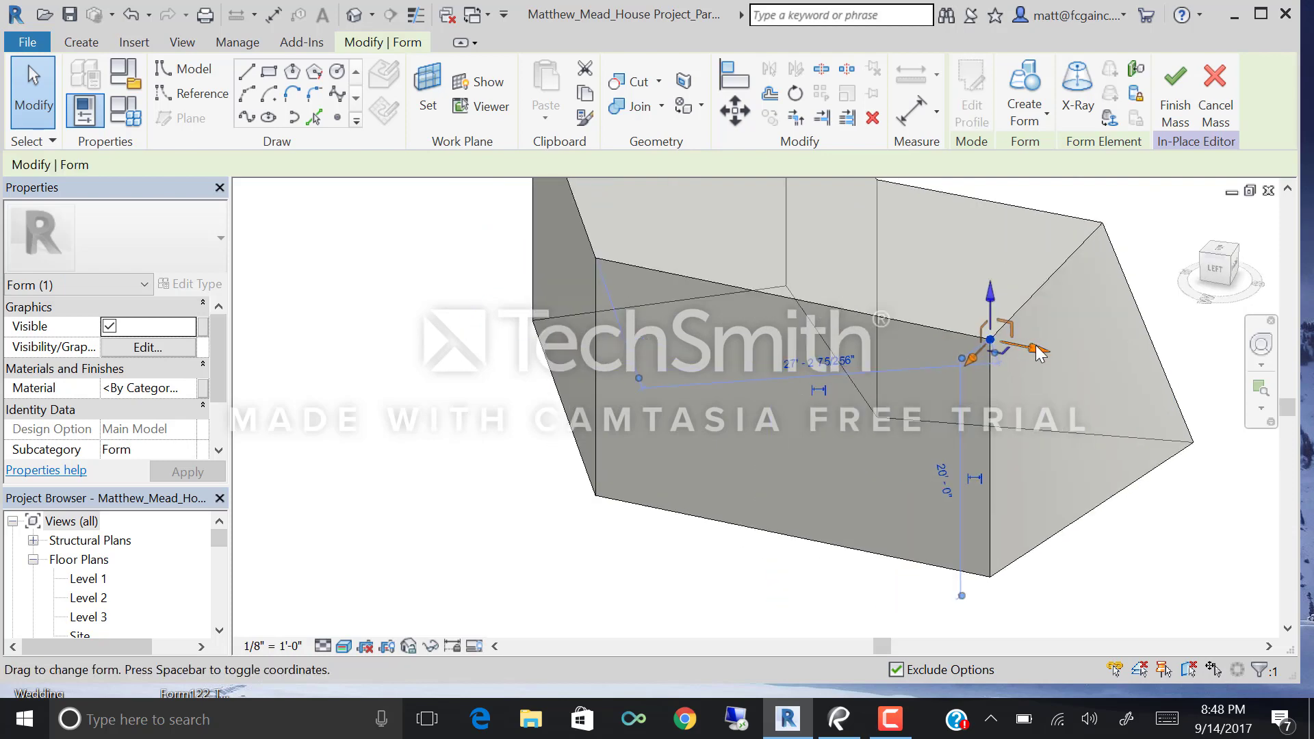
left_click_drag(1039, 353, 957, 348)
middle_click_drag(957, 348, 637, 328, "shift")
Reselect the wing's top vertex nearest the inward corner, adjust its position slightly and release the selection.
left_click(622, 302)
middle_click_drag(712, 400, 768, 474)
left_click_drag(674, 378, 683, 378)
middle_click_drag(830, 522, 852, 462, "shift")
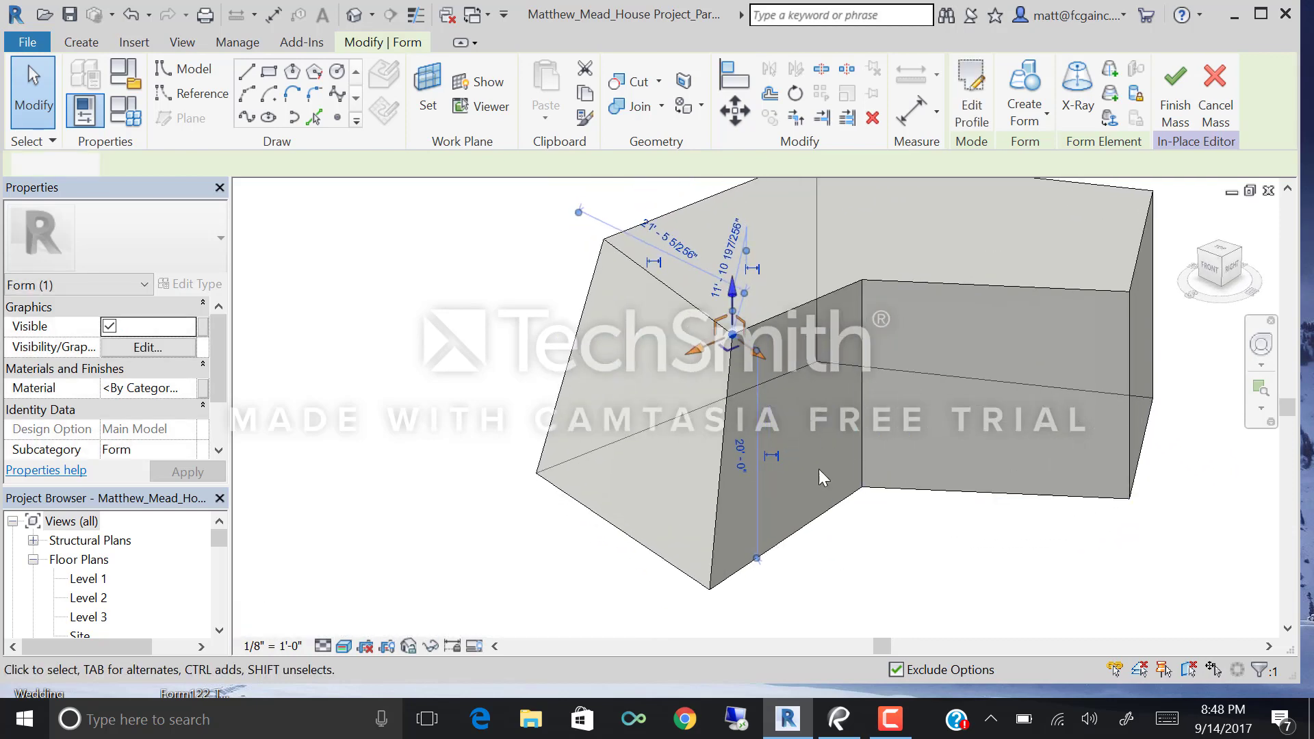
key("Escape")
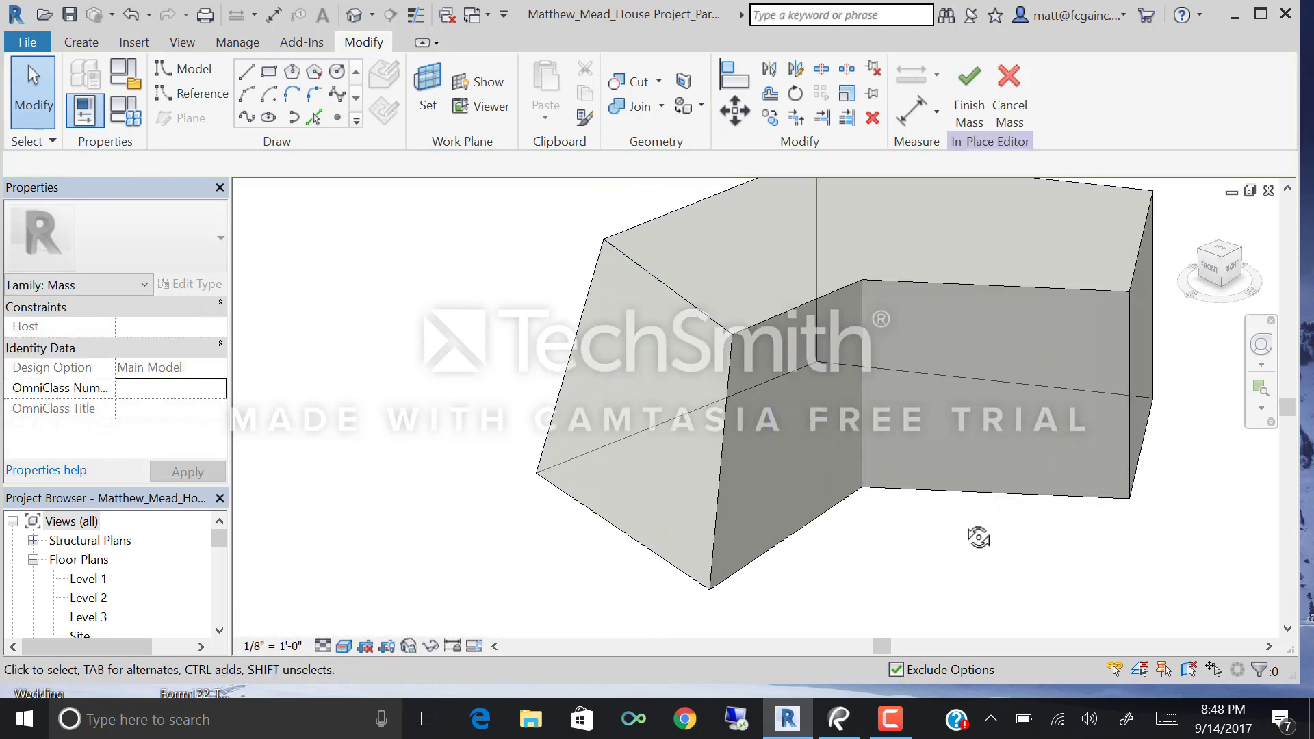
Pull the top edge at the form's opposite end outward and shift it slightly along its length so that end face leans out.
middle_click_drag(979, 537, 818, 519, "shift")
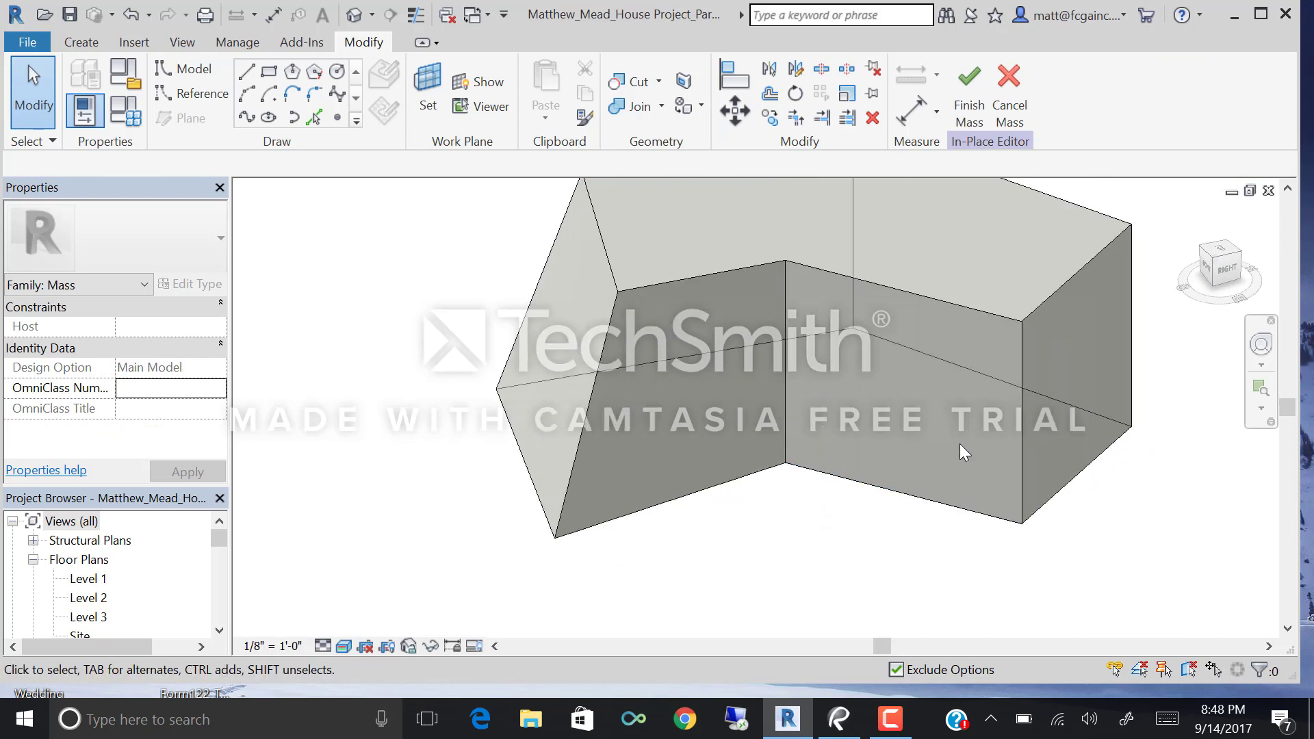
middle_click_drag(960, 443, 895, 457)
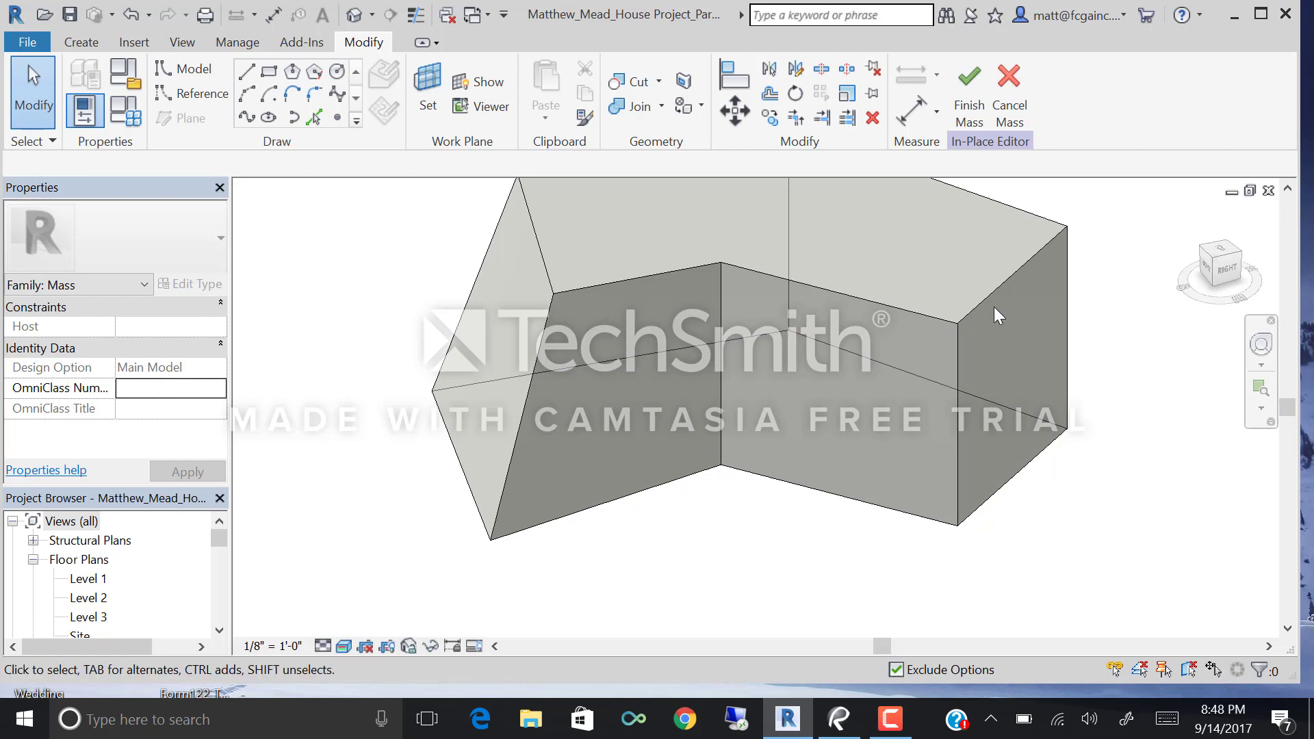
left_click(1005, 286)
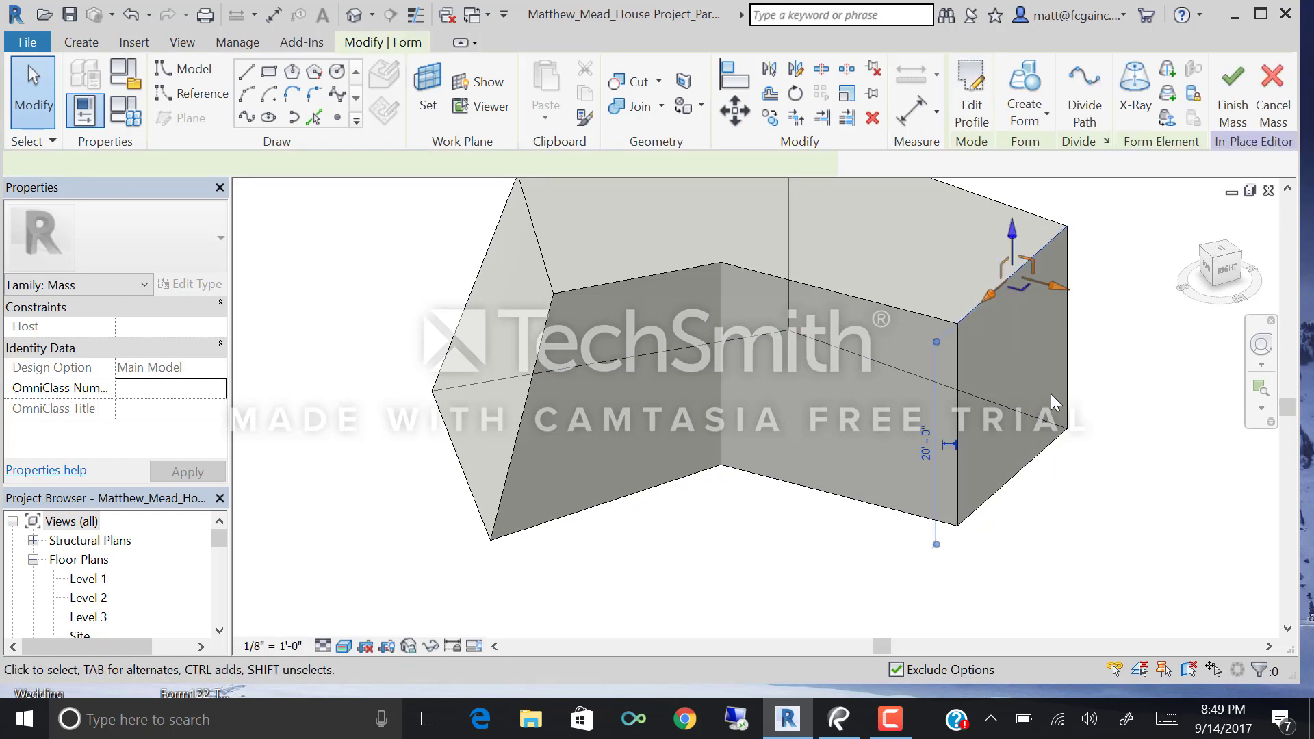
middle_click_drag(1083, 457, 1053, 507)
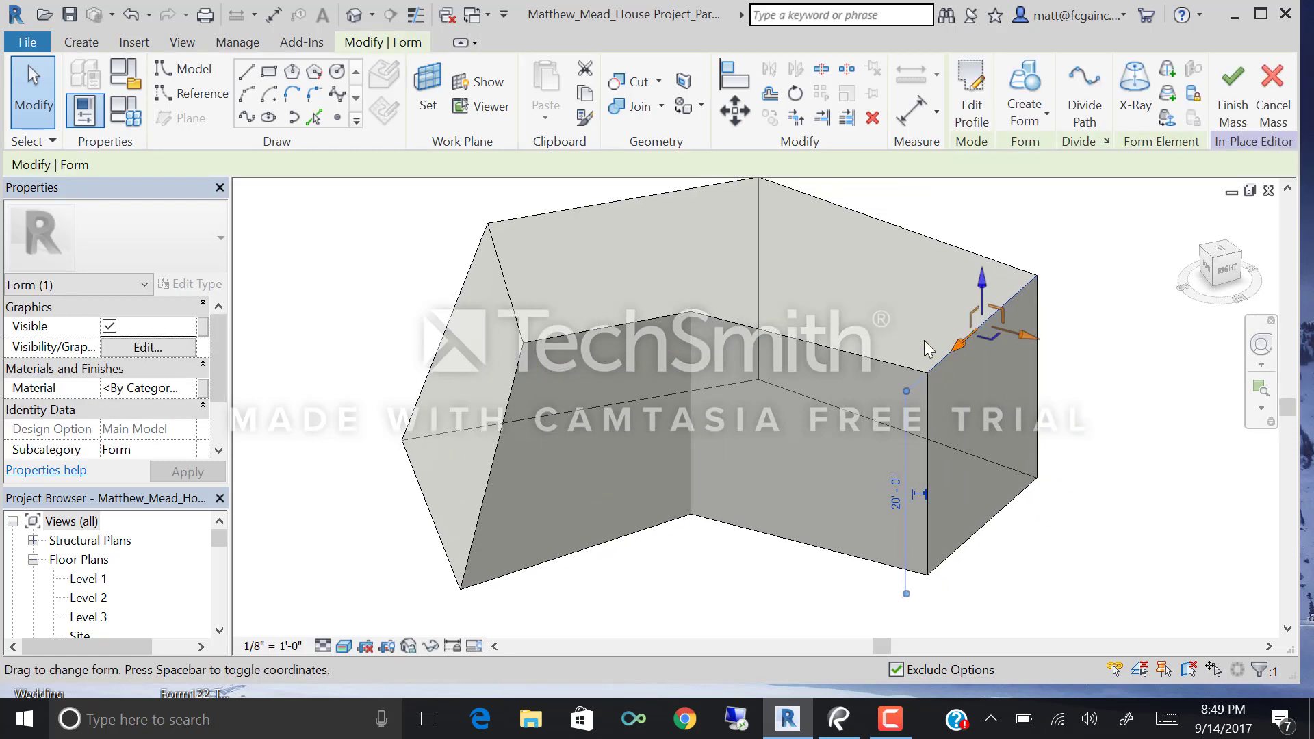
middle_click_drag(771, 352, 890, 347)
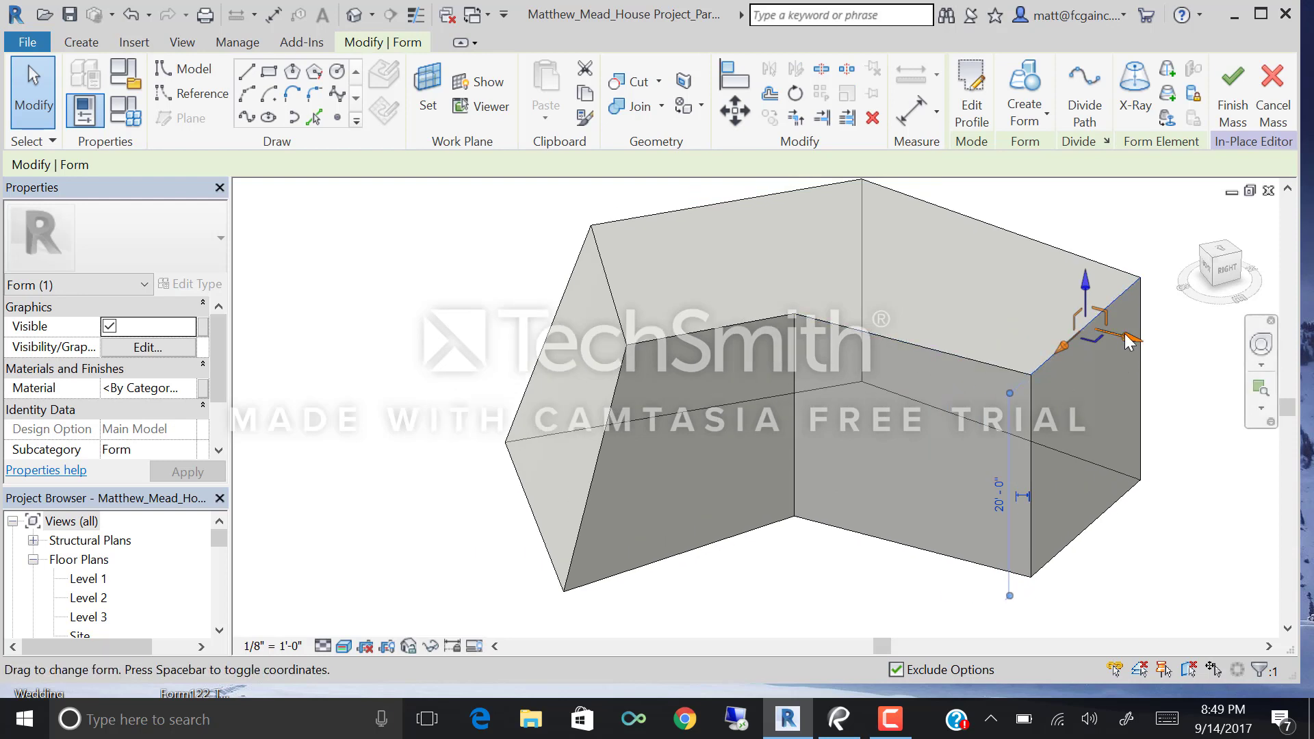
left_click_drag(1133, 346, 1208, 390)
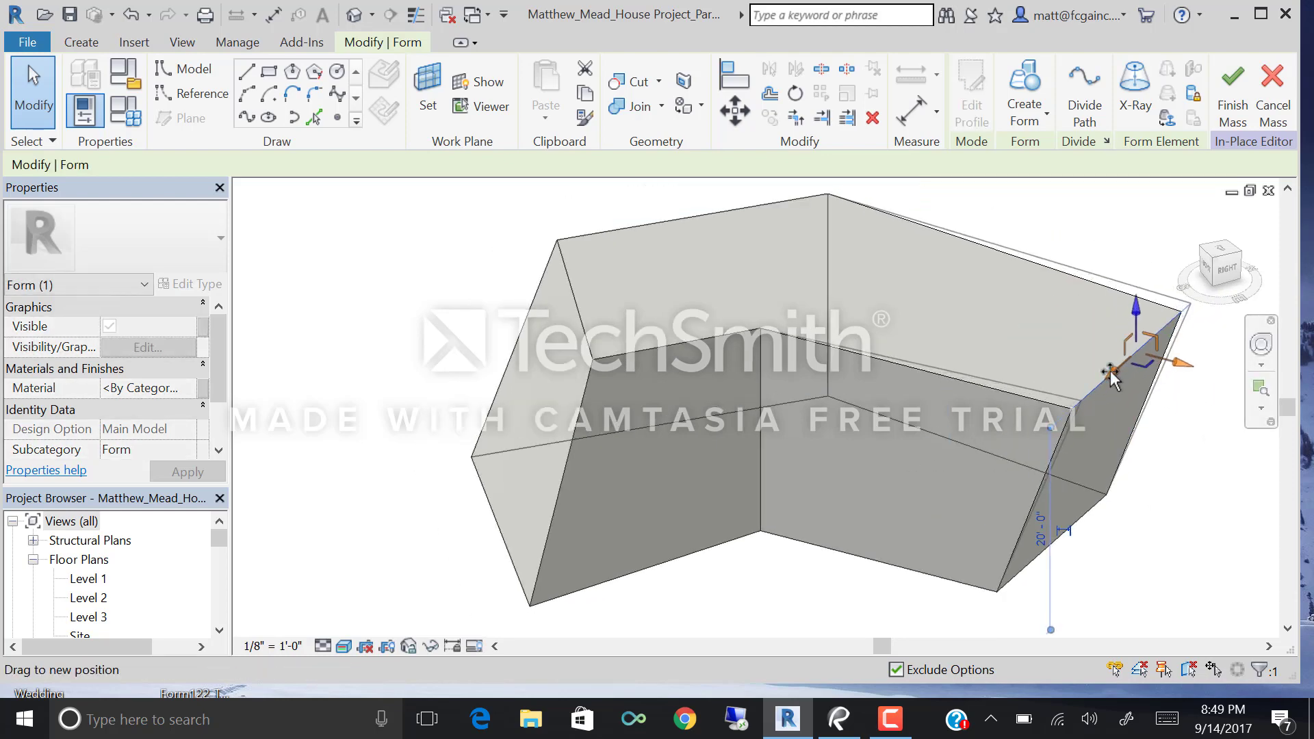
middle_click_drag(1136, 336, 1128, 458, "shift")
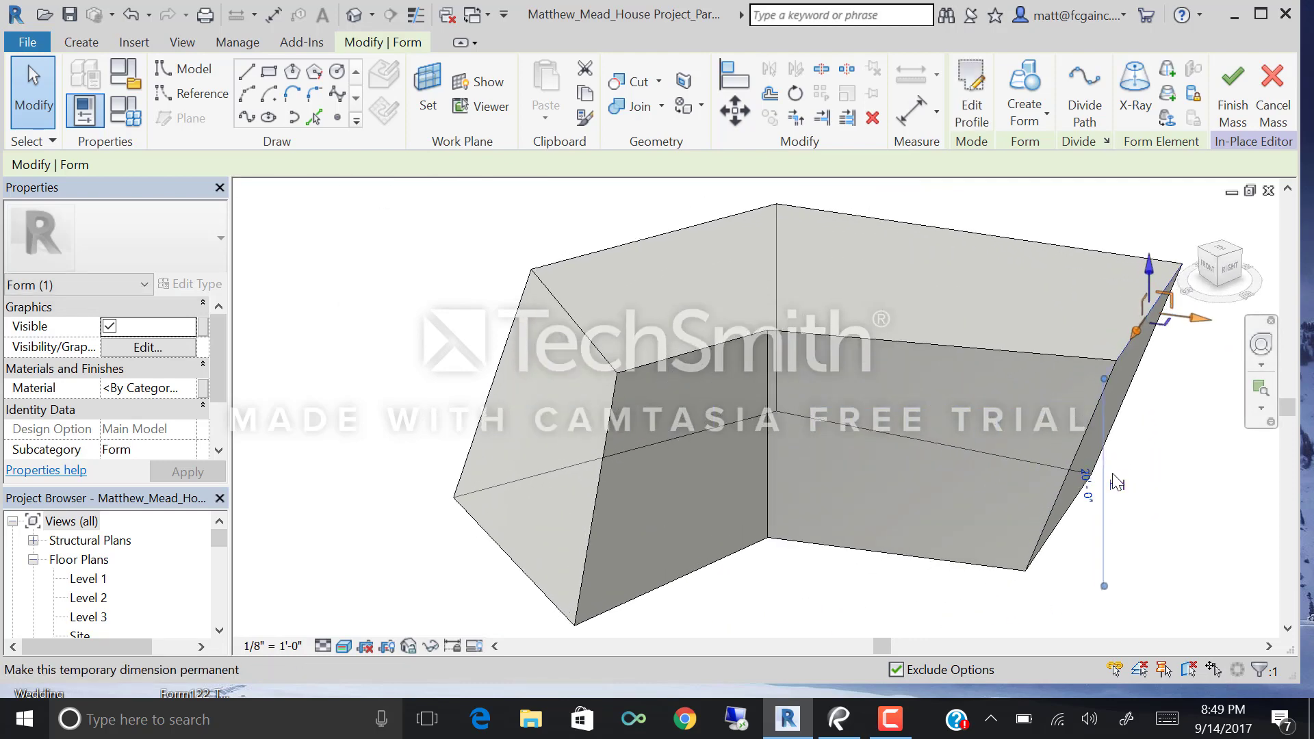
key("Escape")
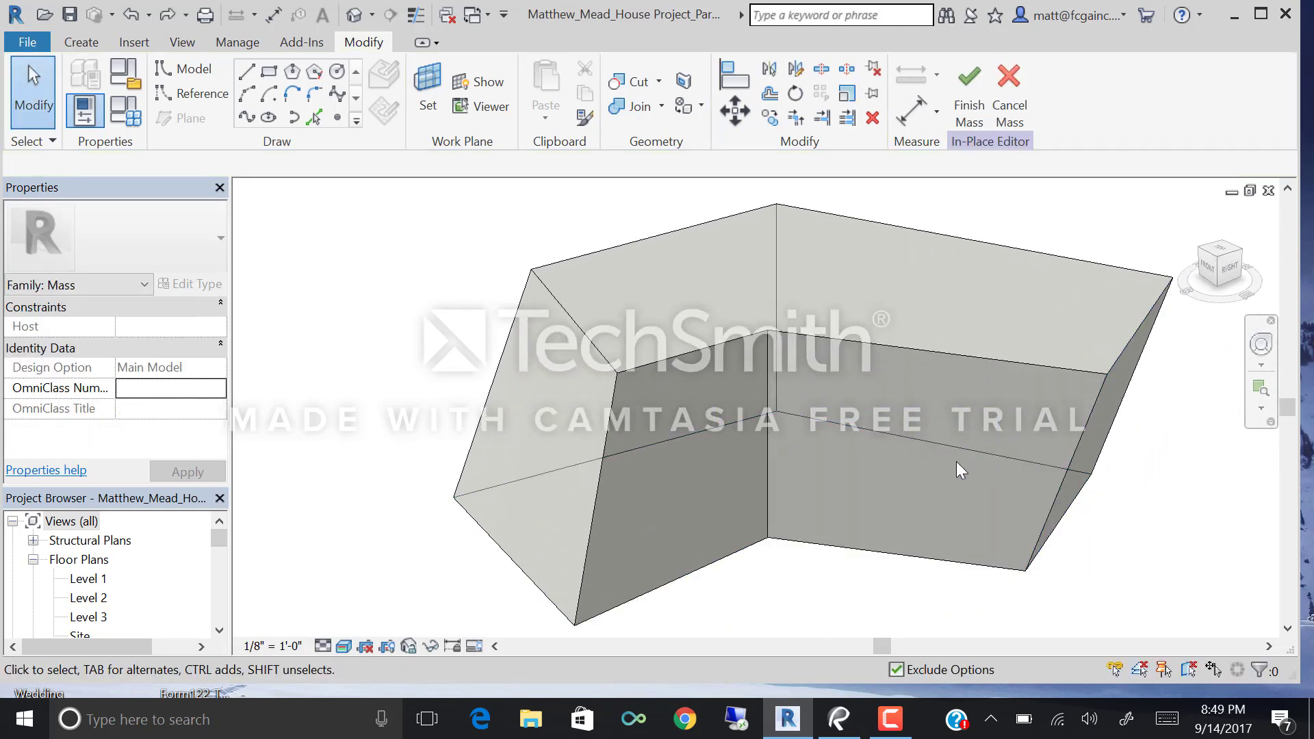
mouse_move(958, 459)
middle_mouse_down("shift")
mouse_move(1022, 471)
mouse_move(1009, 509)
mouse_move(965, 435)
middle_mouse_up("shift")
scroll(919, 375, "up", 3)
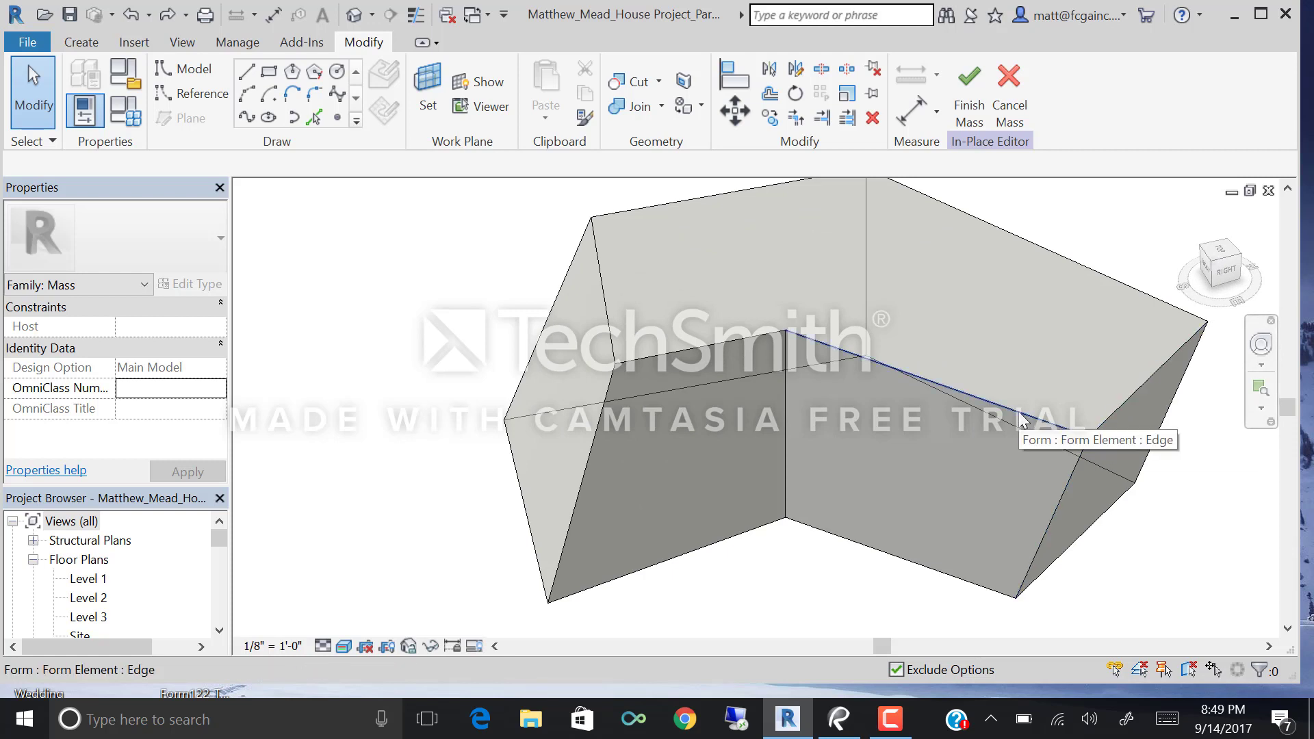
Lower the form's whole top face to a height of about 16'-8" and release the selection.
key("Tab")
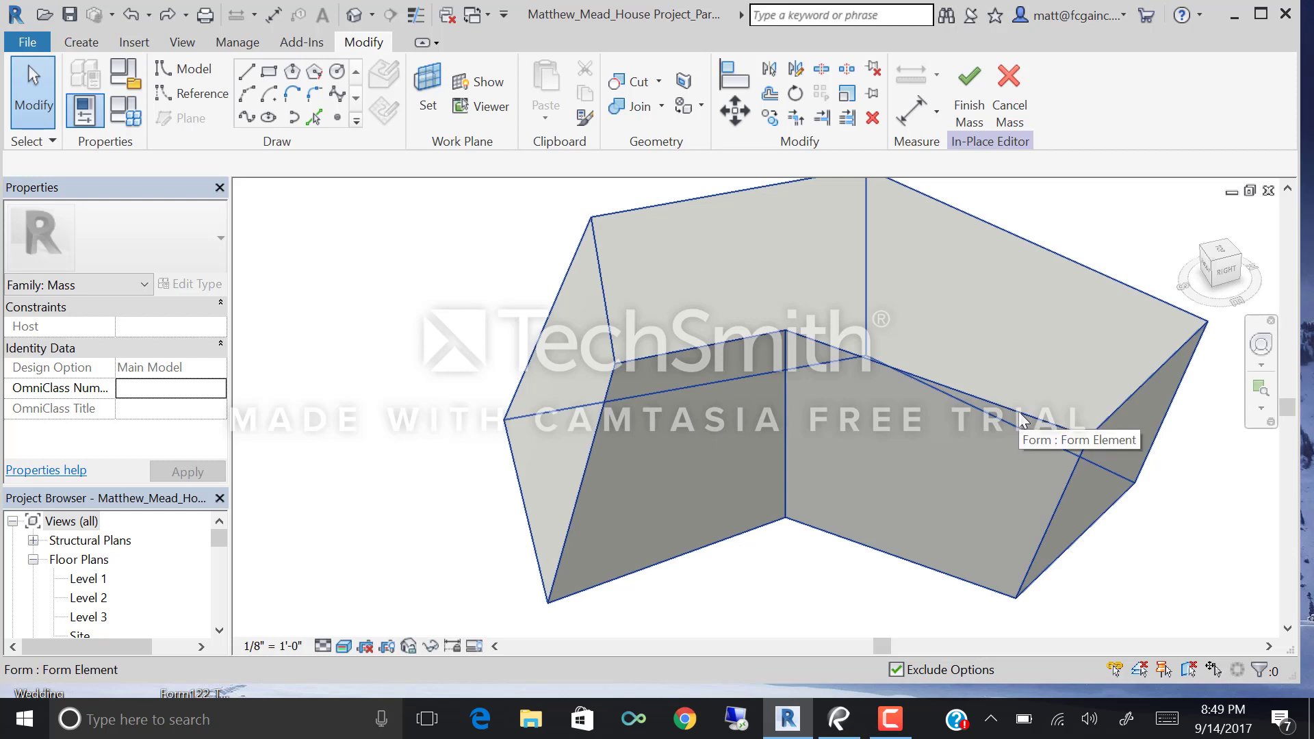
key("Tab")
left_click(1019, 419)
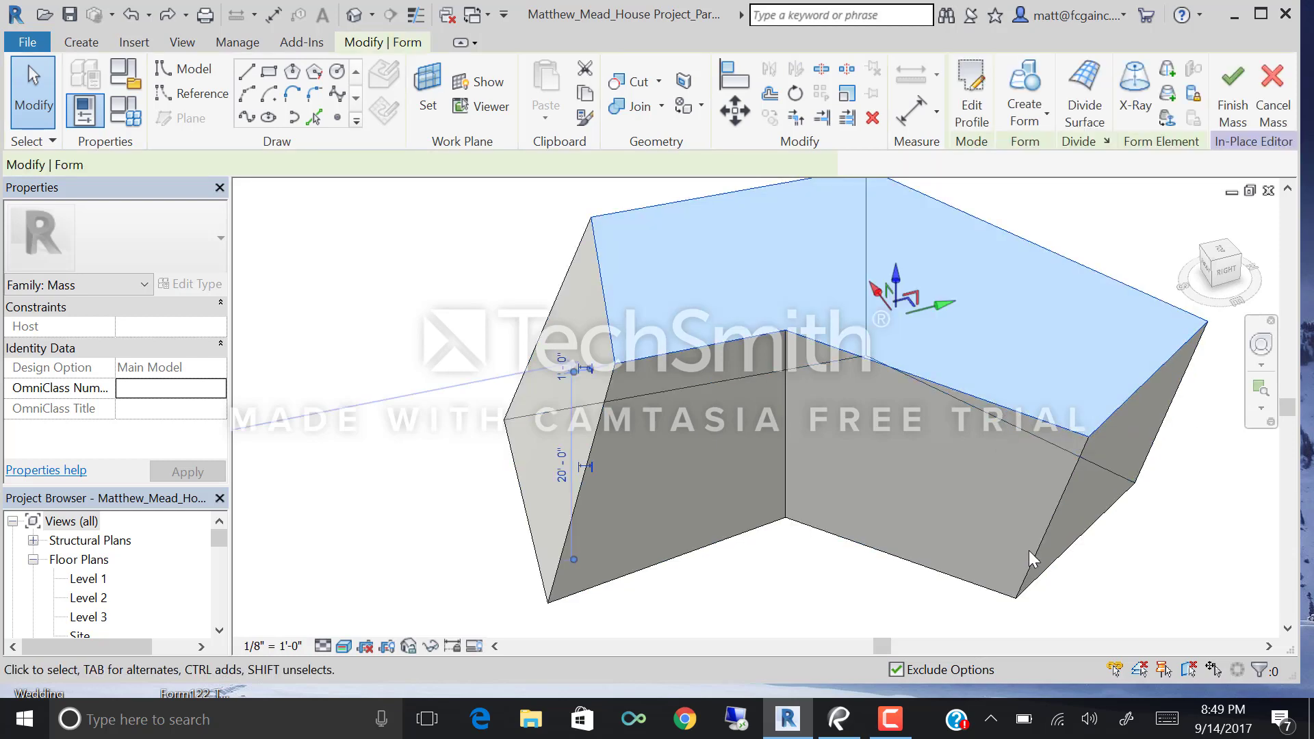
middle_click_drag(866, 496, 1002, 438, "shift")
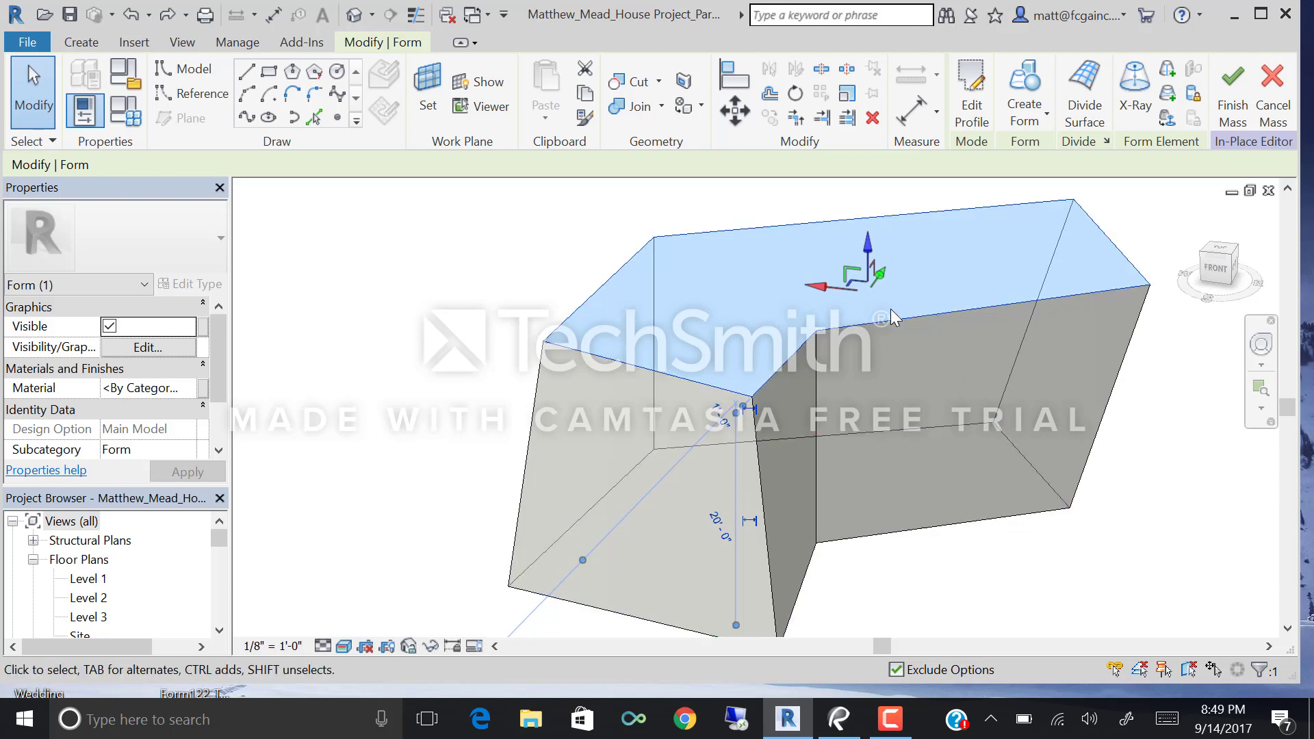
middle_click_drag(884, 270, 818, 346)
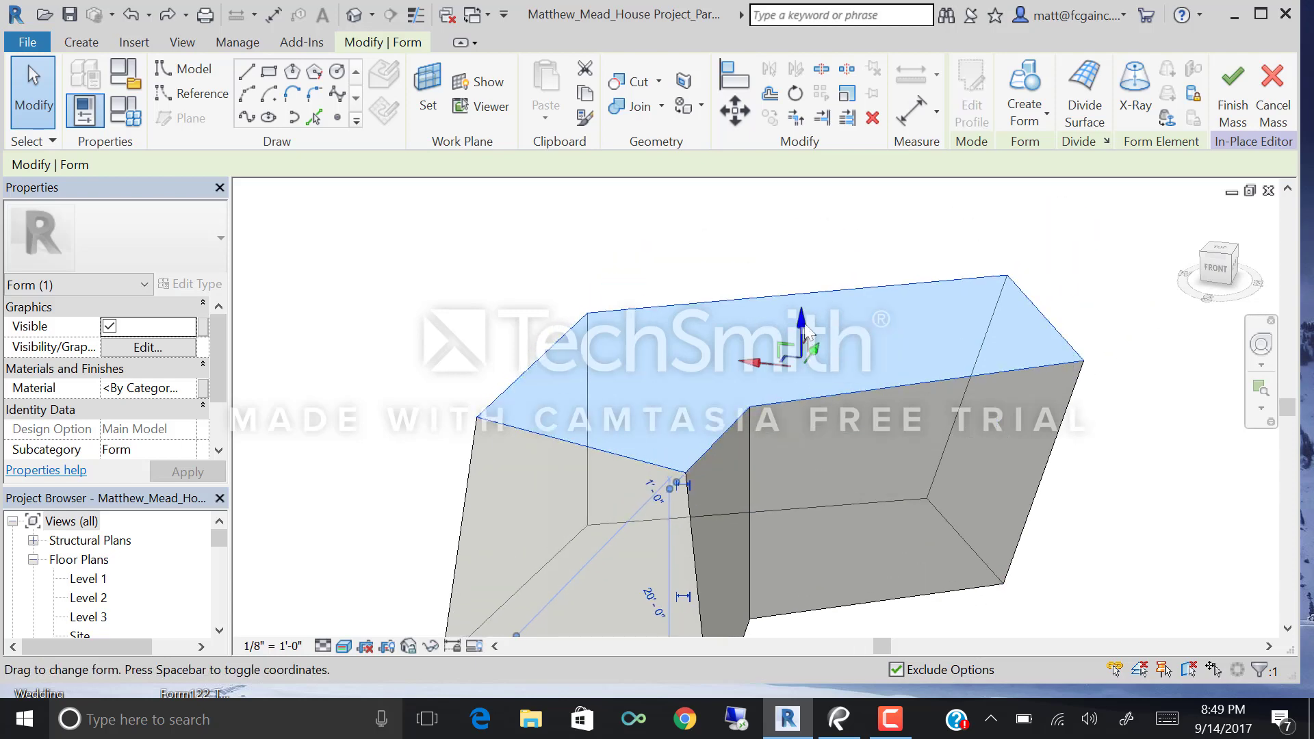
left_click_drag(808, 334, 804, 371)
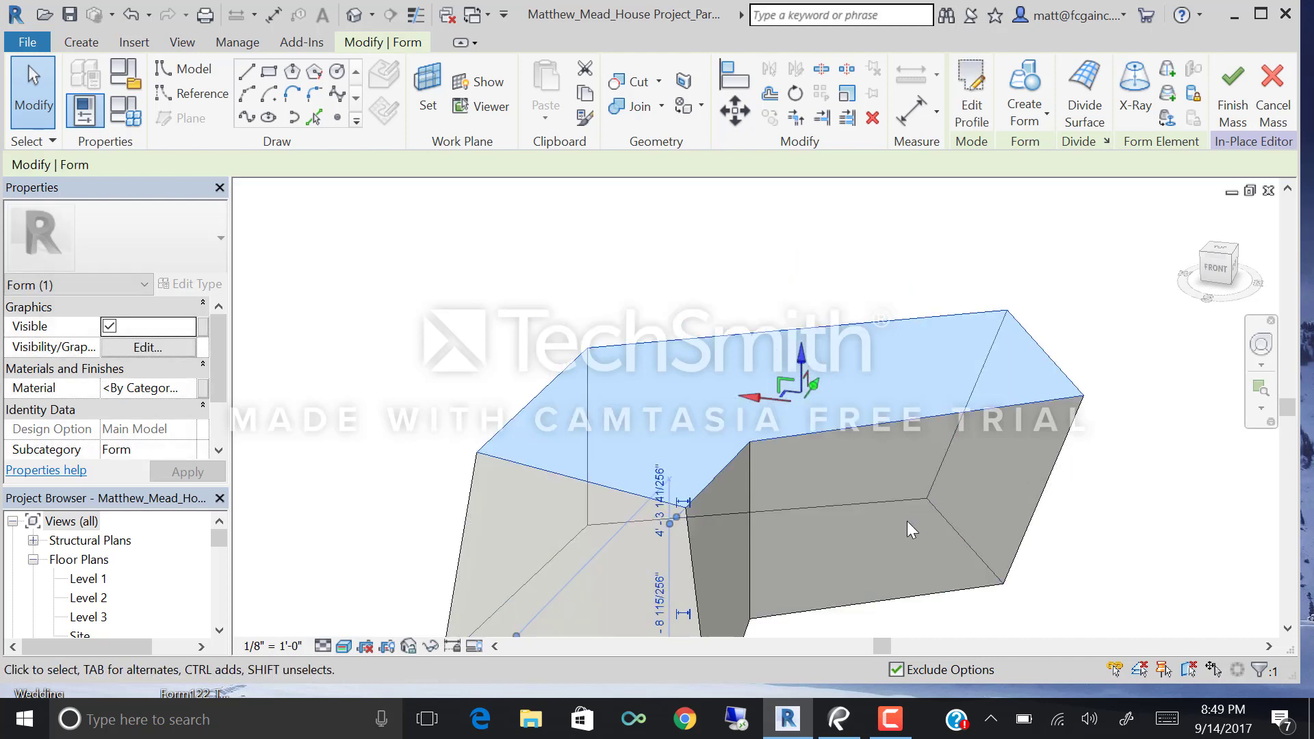
middle_click_drag(910, 529, 713, 499, "shift")
left_click(661, 544)
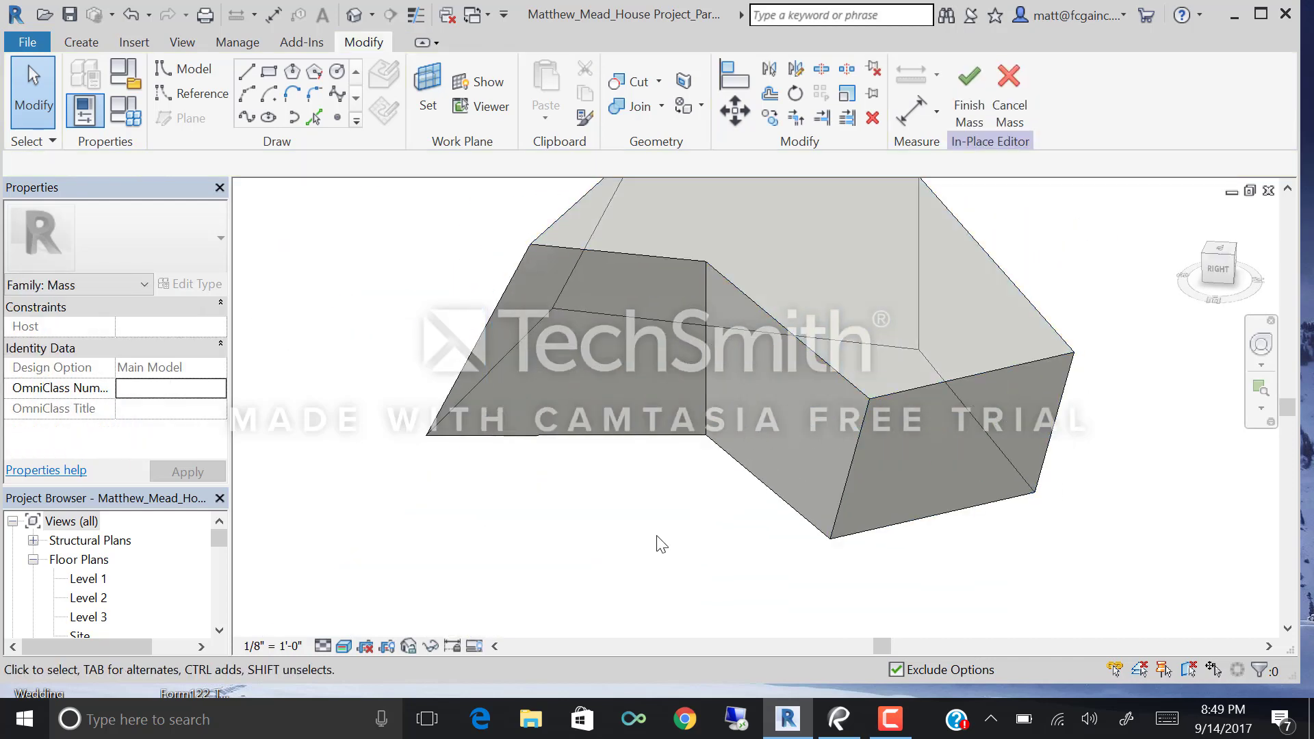
Pull the side face adjoining the inward corner outward to about 23'-3" from the opposite side.
left_click(743, 467)
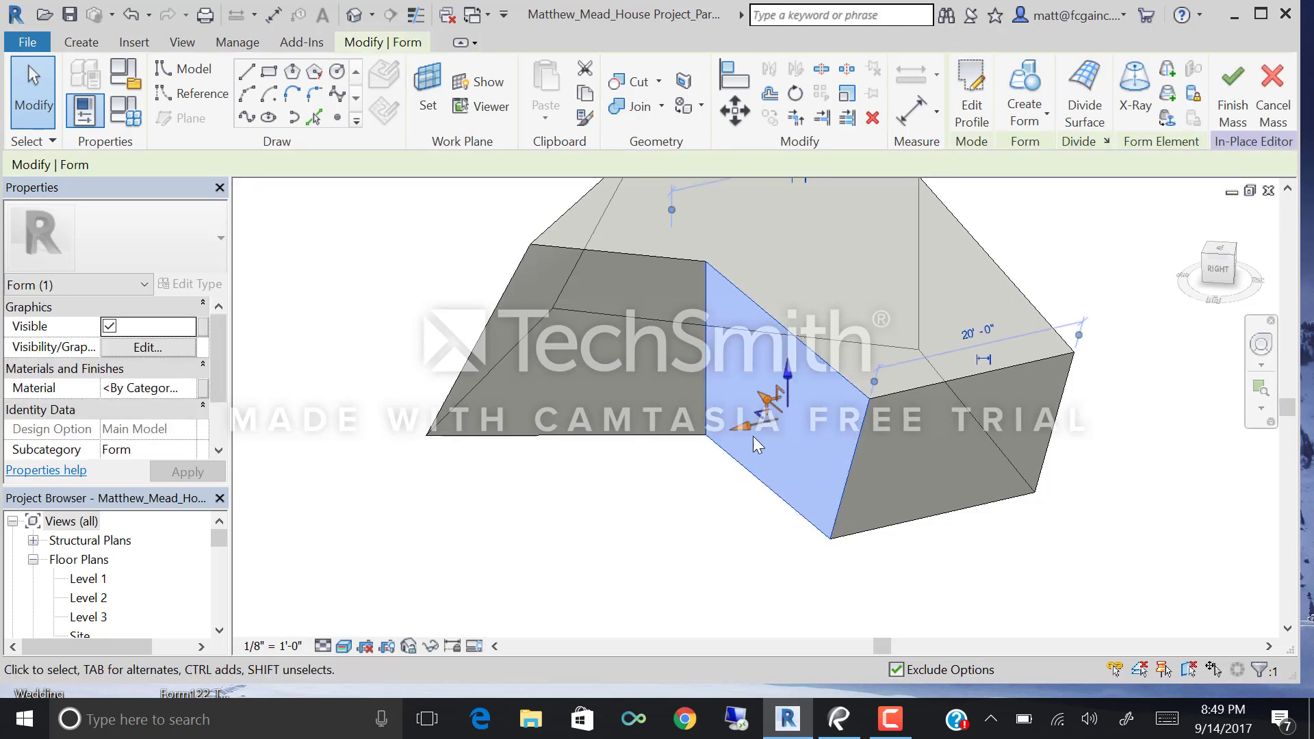
left_click_drag(753, 439, 712, 473)
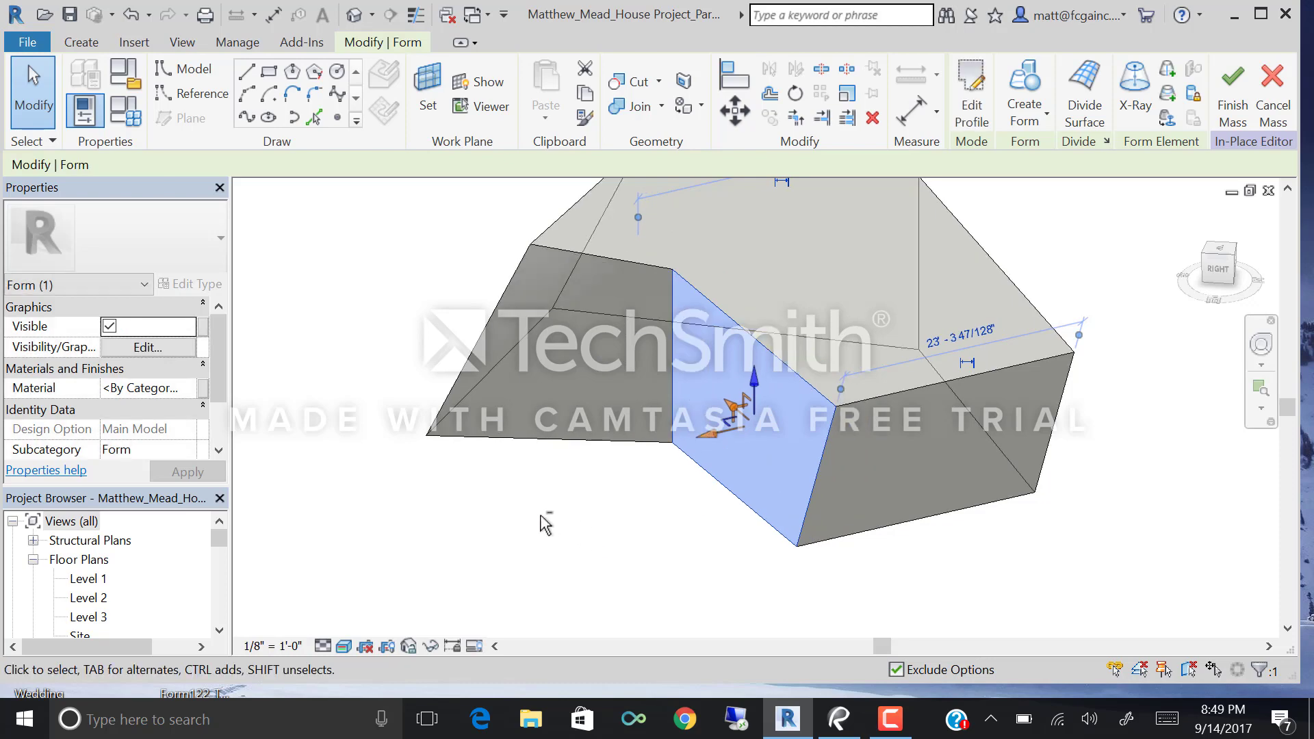
middle_click_drag(545, 524, 631, 392, "shift")
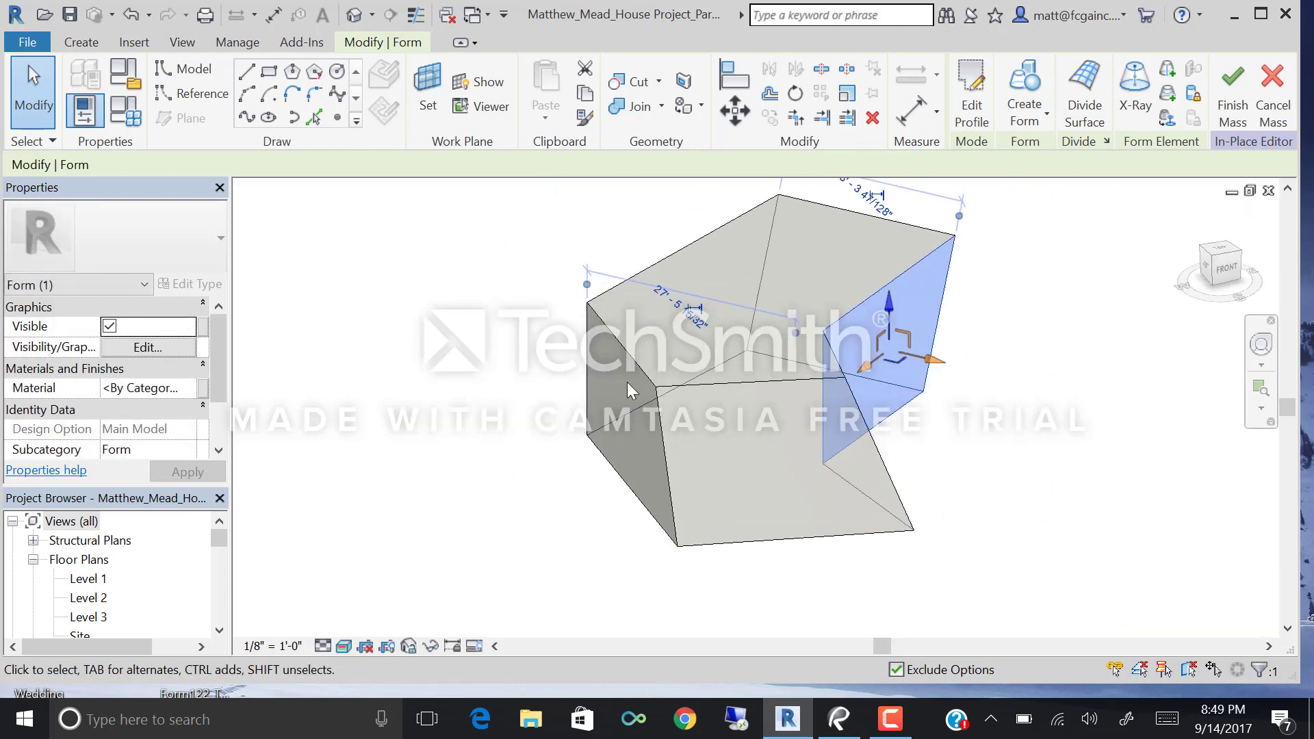
Pull the top edge of the wing's outer side inward so that face slopes, and finish the mass.
left_click(613, 344)
left_click_drag(611, 342, 610, 361)
middle_click_drag(610, 361, 760, 380, "shift")
middle_click_drag(928, 430, 832, 419, "shift")
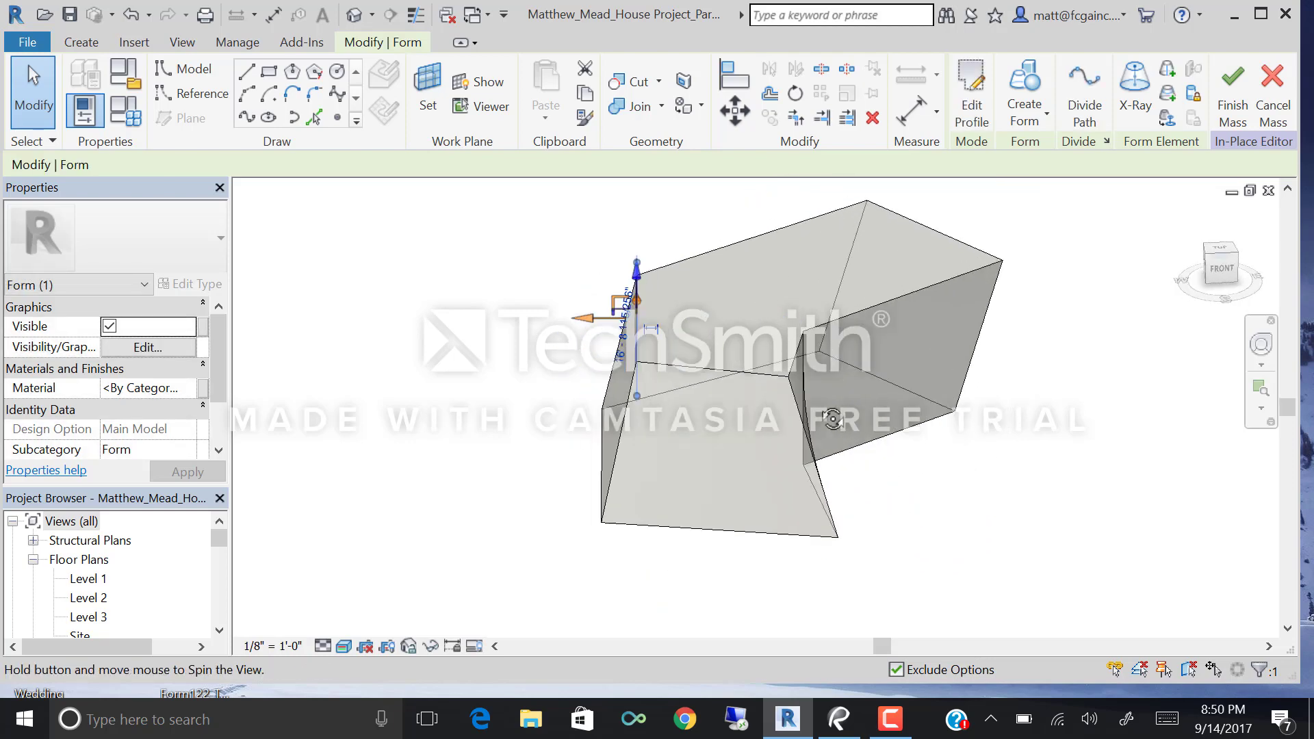
middle_click_drag(597, 349, 844, 517, "shift")
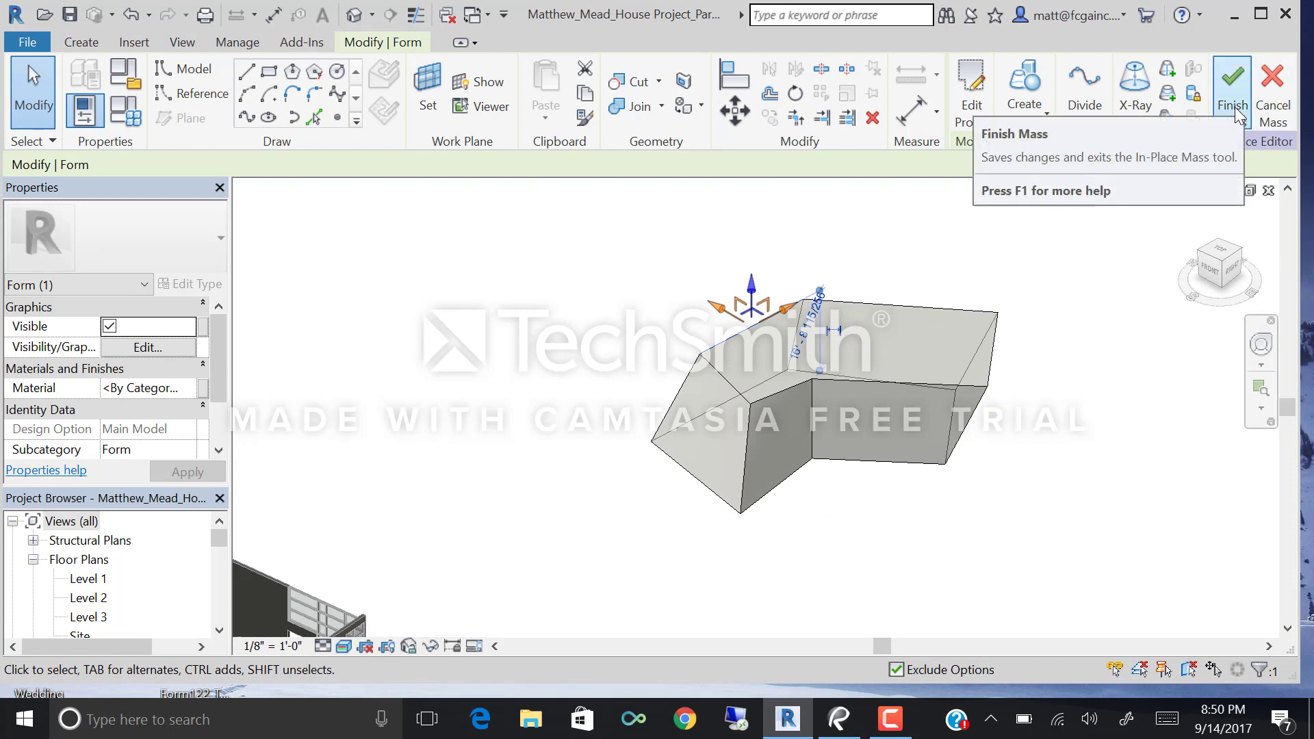
left_click(1232, 89)
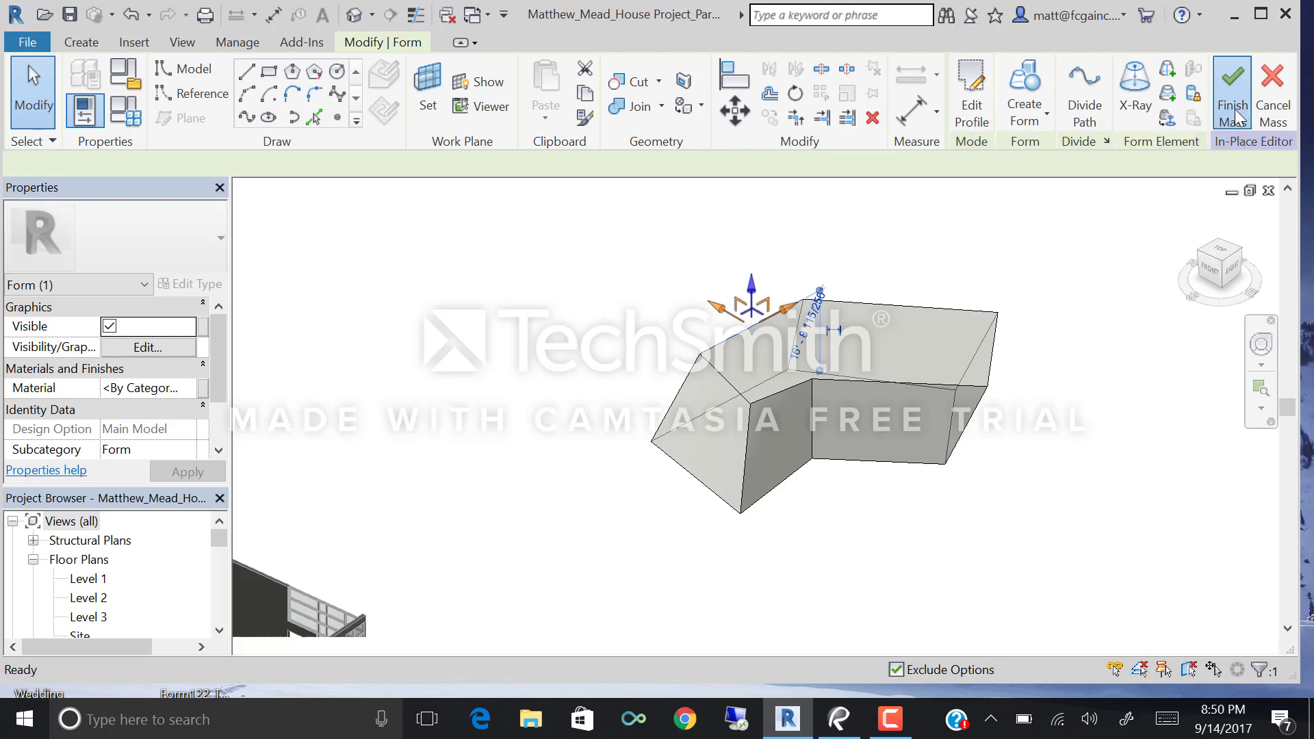
Try raising the finished mass's top face with its shape handle and undo the change.
middle_click_drag(972, 383, 768, 384, "shift")
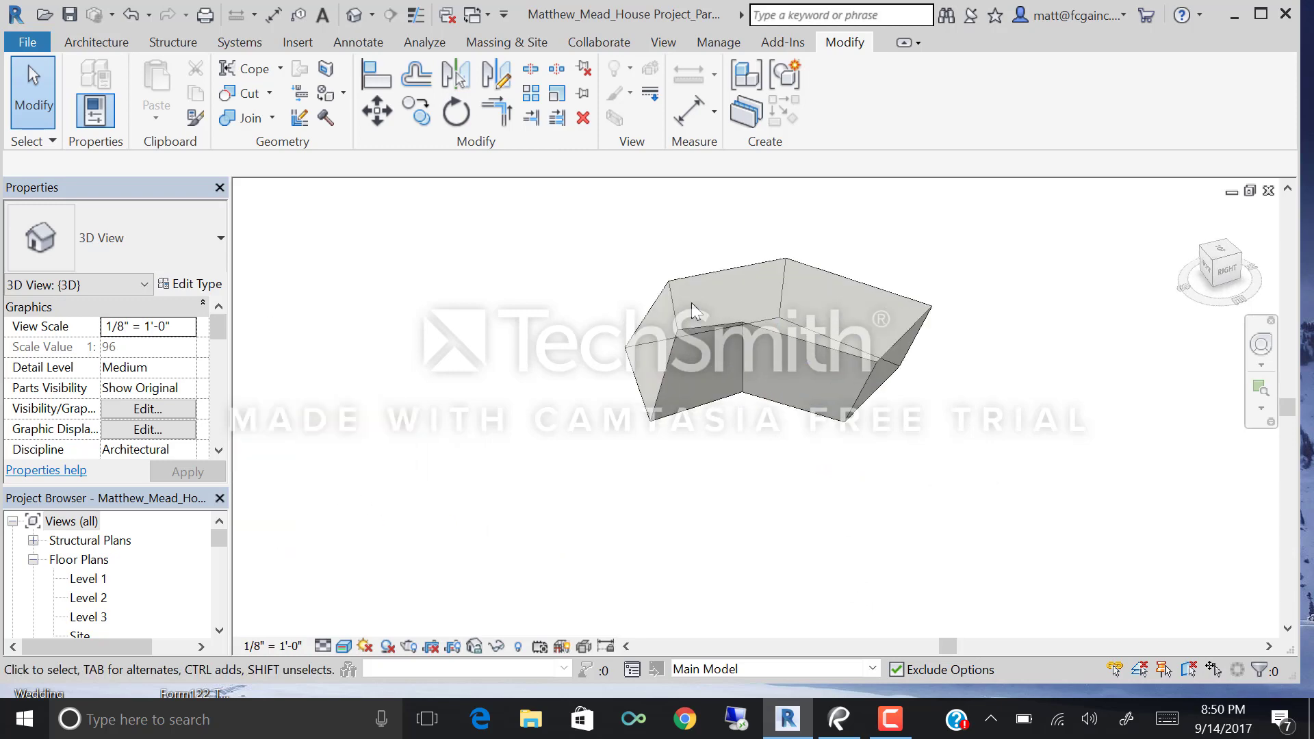
scroll(787, 401, "up", 2)
left_click(780, 339)
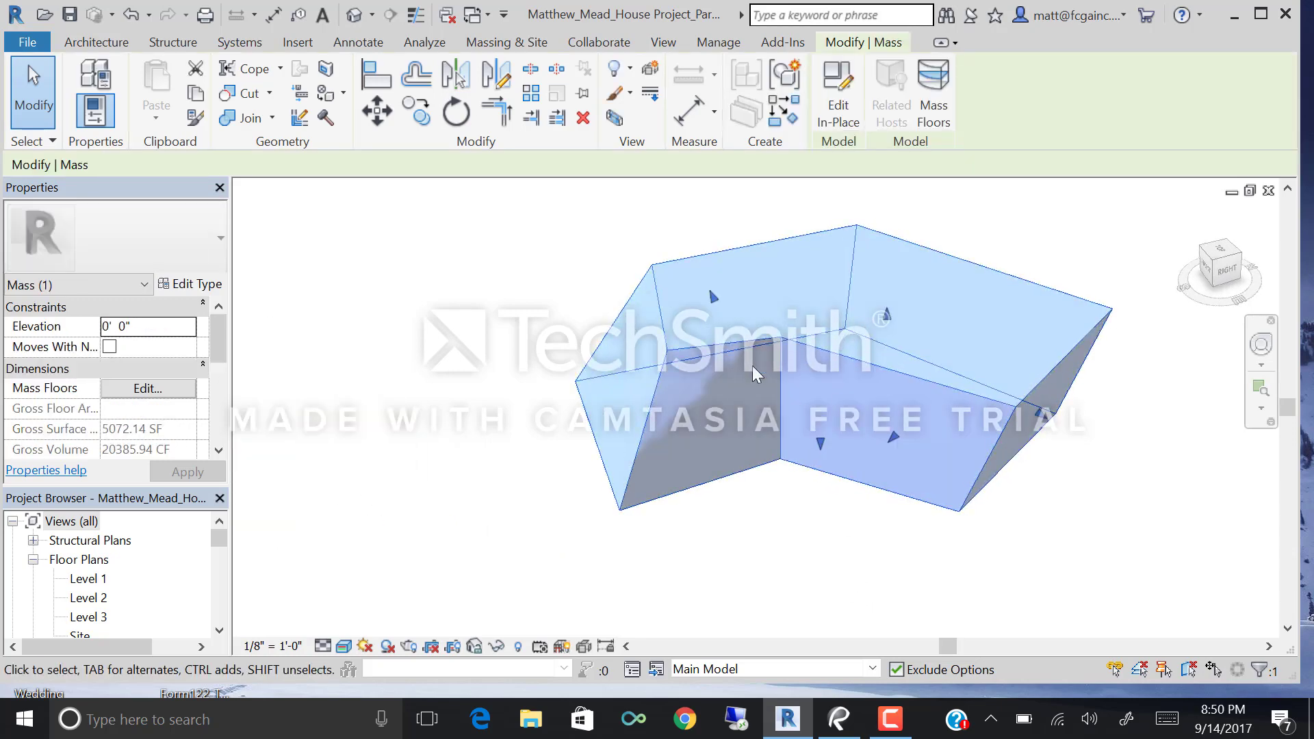
mouse_move(885, 322)
middle_mouse_down("shift")
mouse_move(927, 382)
mouse_move(1085, 279)
mouse_move(848, 385)
mouse_move(871, 321)
middle_mouse_up("shift")
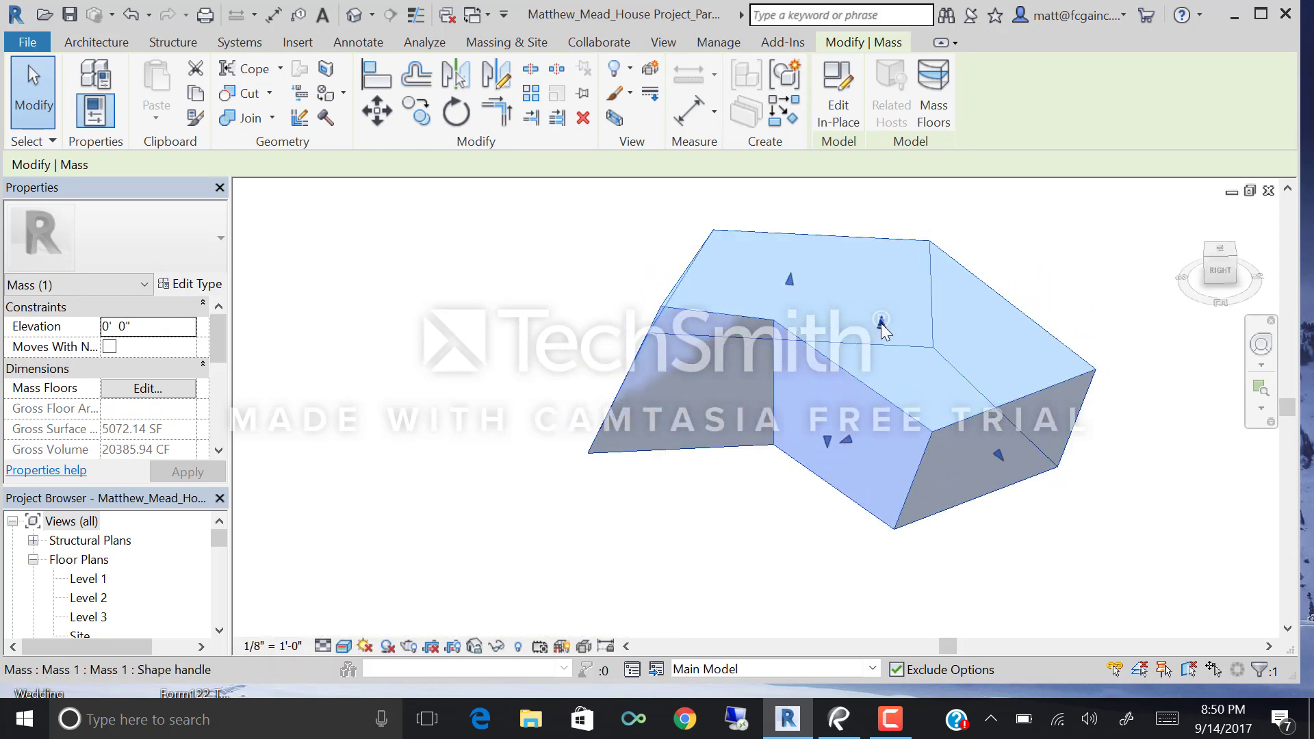
left_click_drag(882, 319, 884, 306)
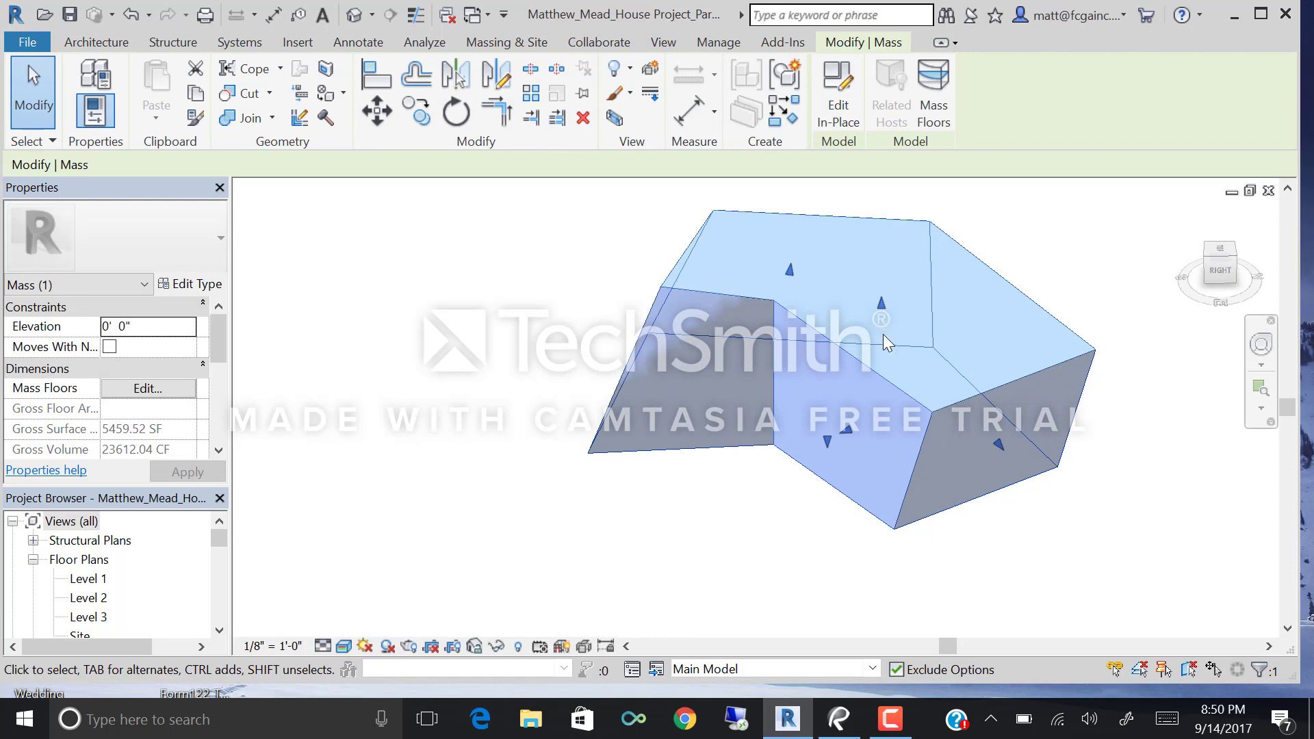
key("ctrl+z")
Reopen the mass for in-place editing to select the inward corner's top vertex, and finish the mass.
left_click(860, 385)
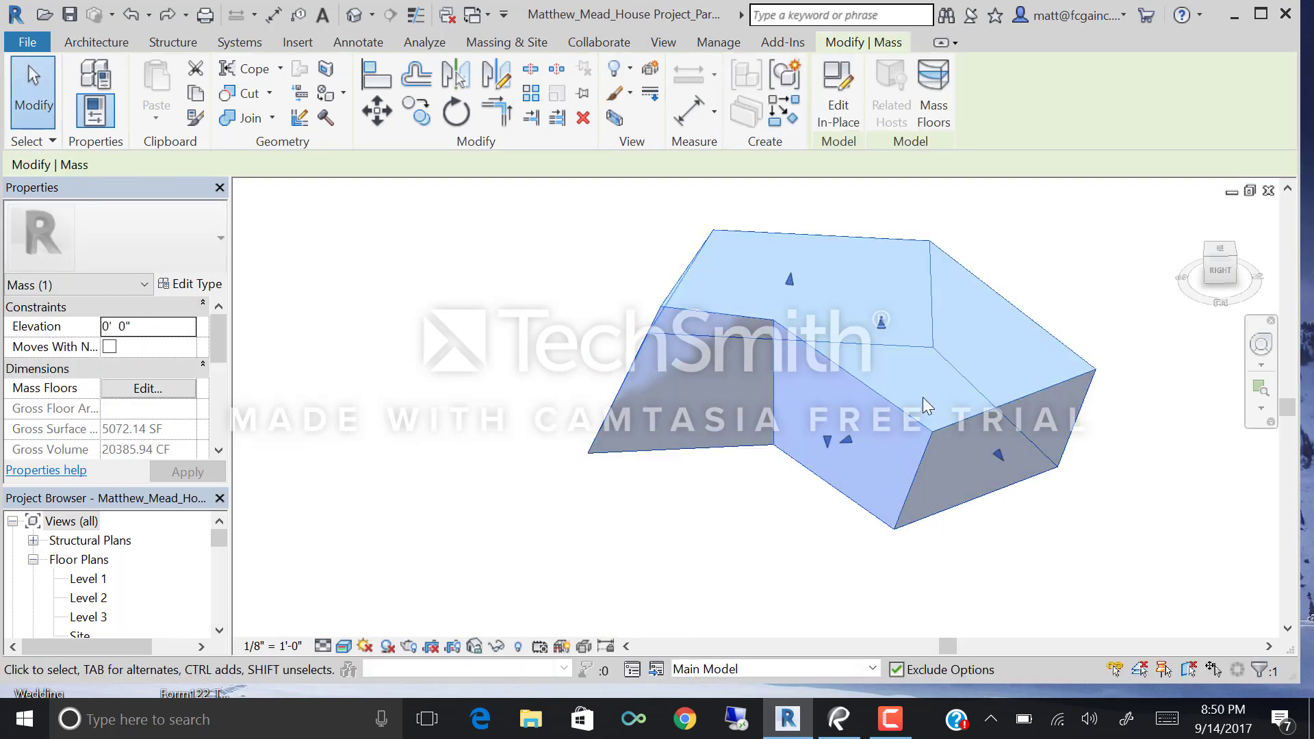
left_click(848, 107)
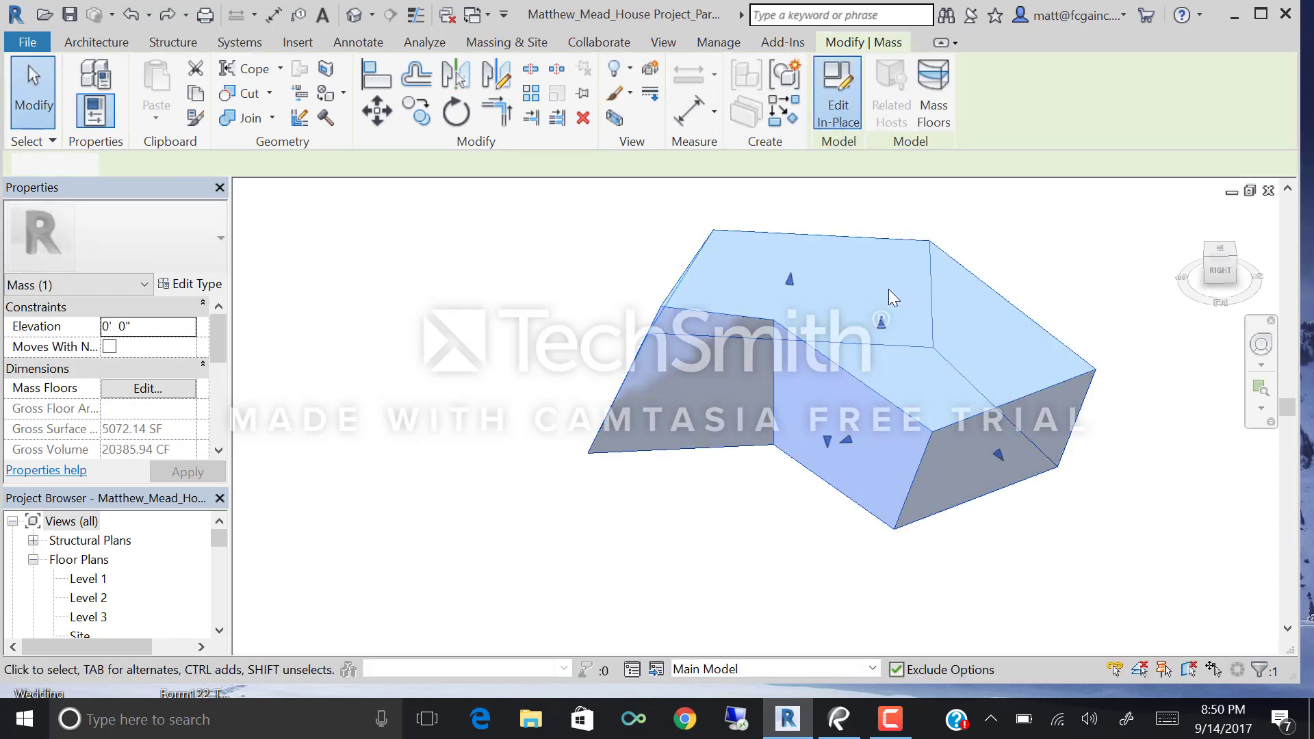
left_click(773, 319)
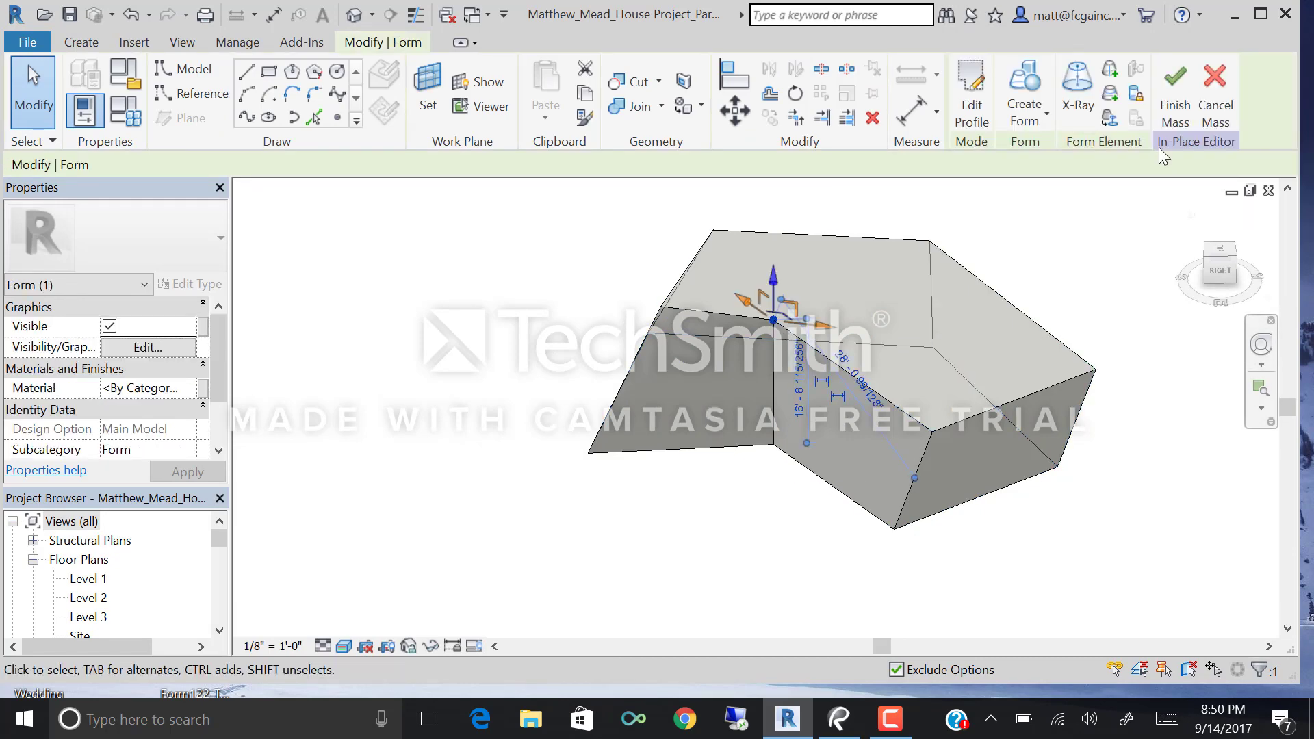
left_click(1175, 96)
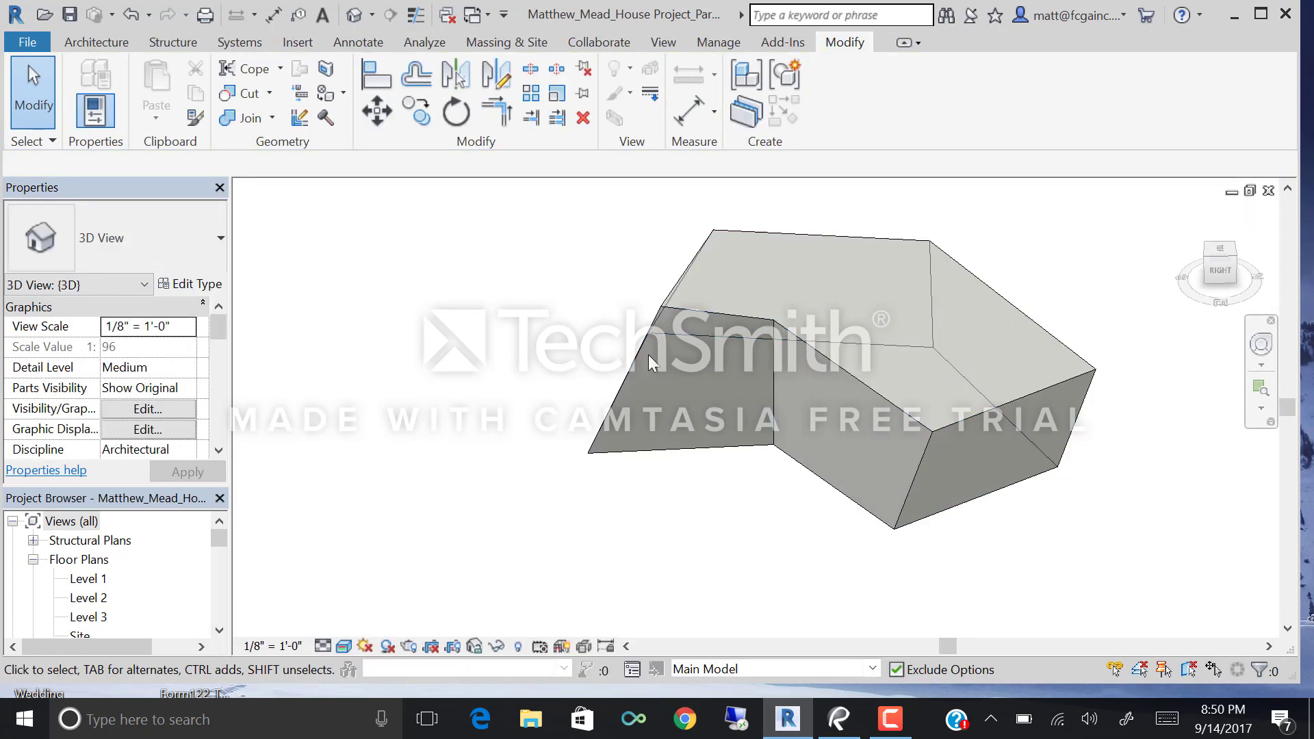
Start the Wall by Face tool for placing walls on the finished mass.
middle_click_drag(524, 361, 609, 351, "shift")
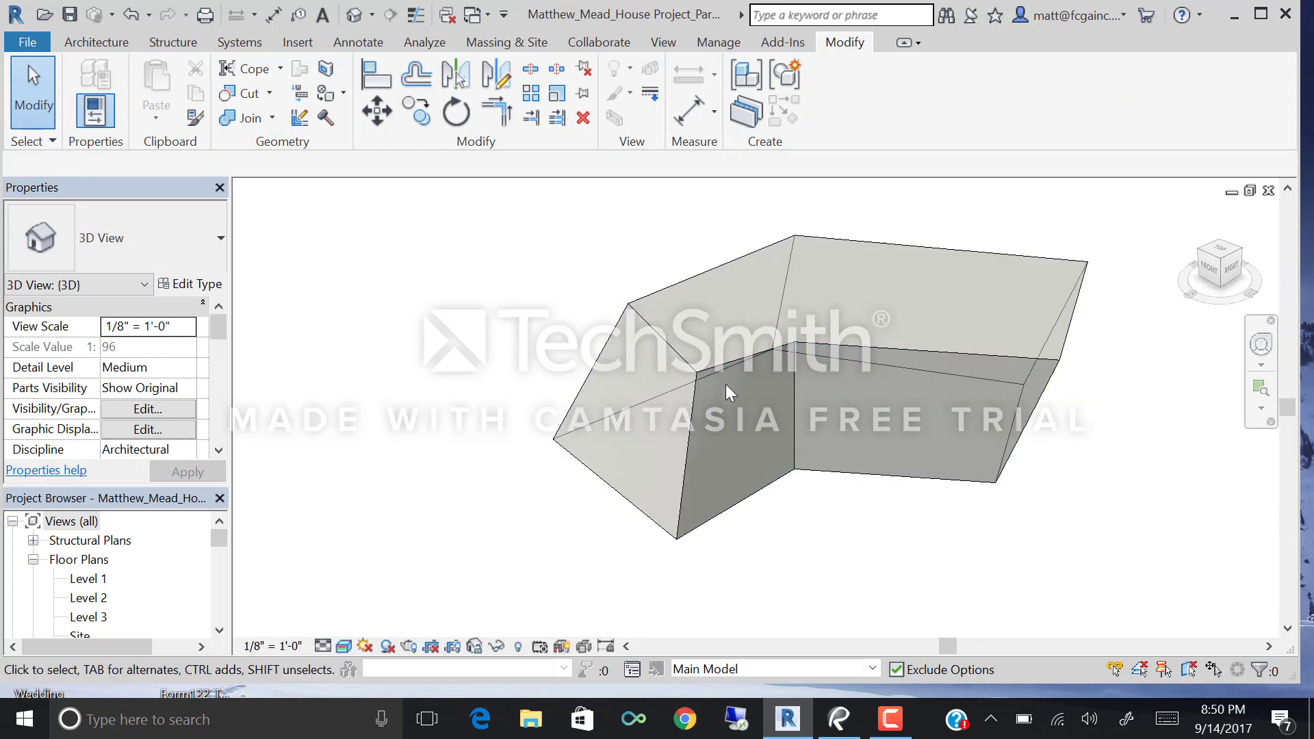
middle_click_drag(713, 451, 605, 453, "shift")
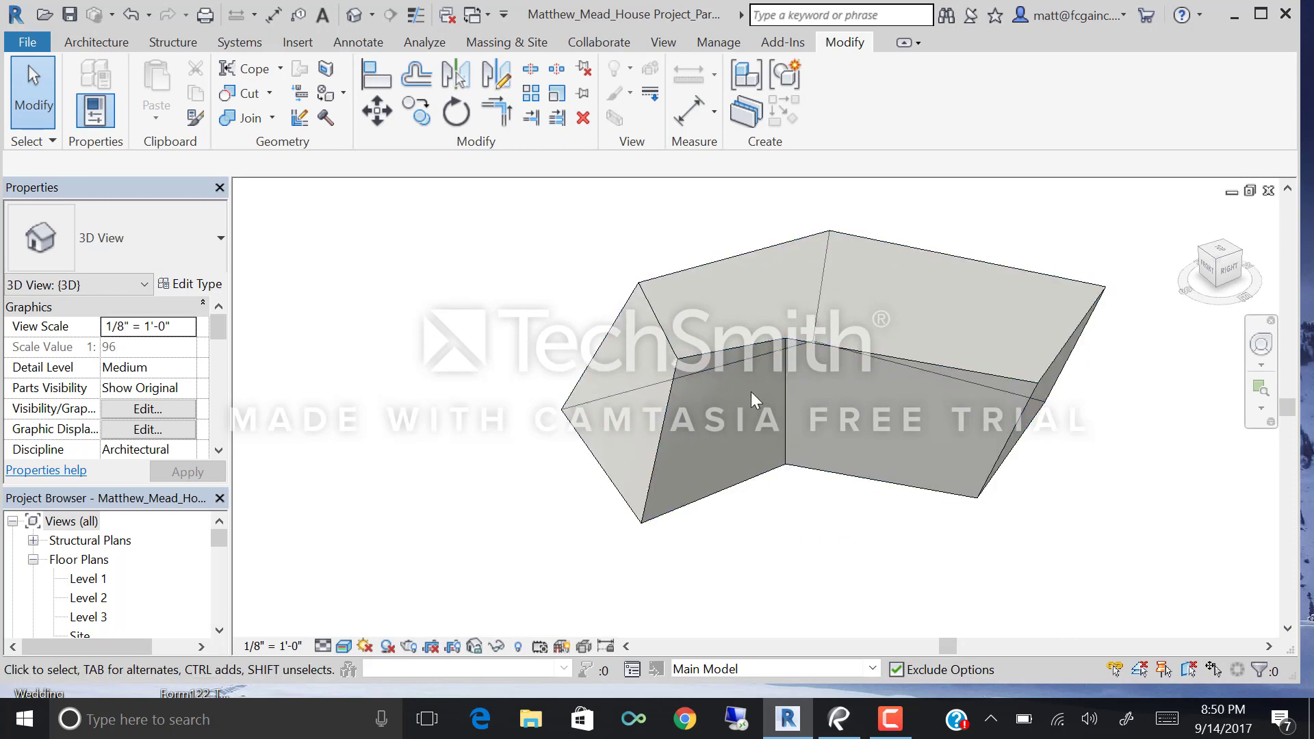
left_click(107, 44)
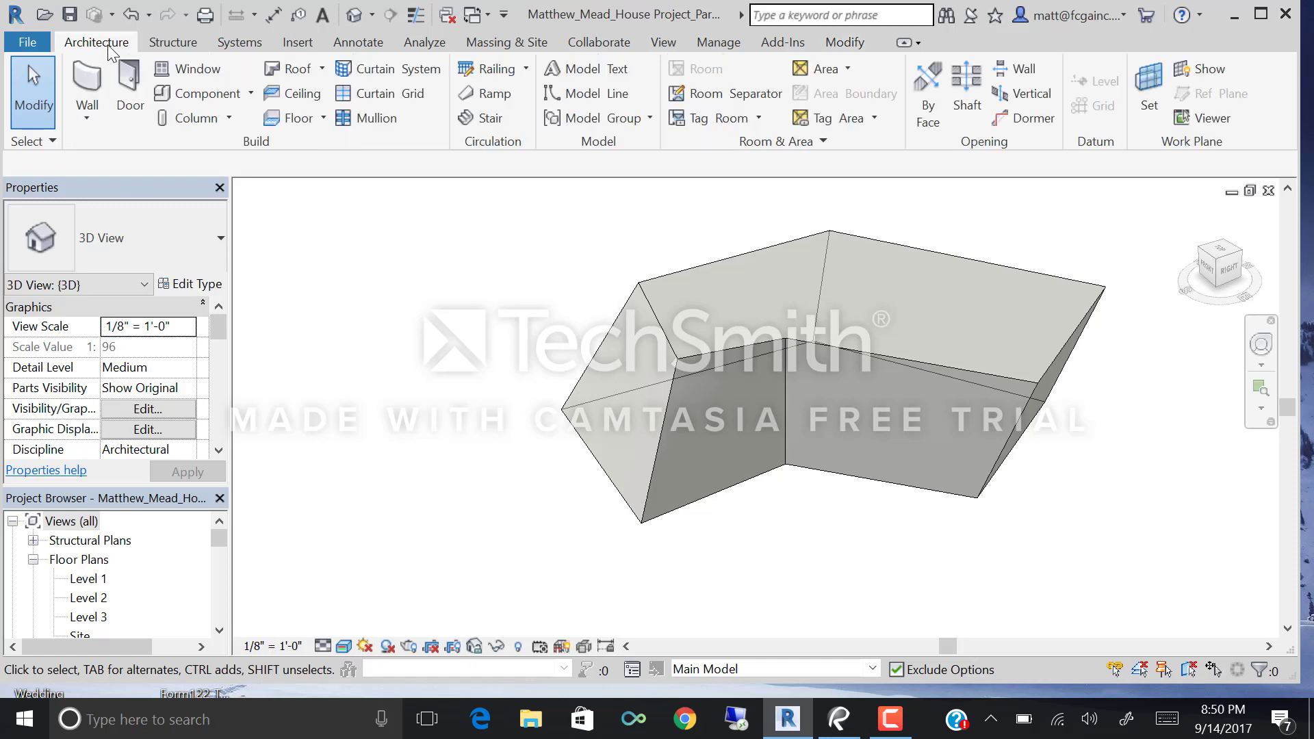
left_click(87, 122)
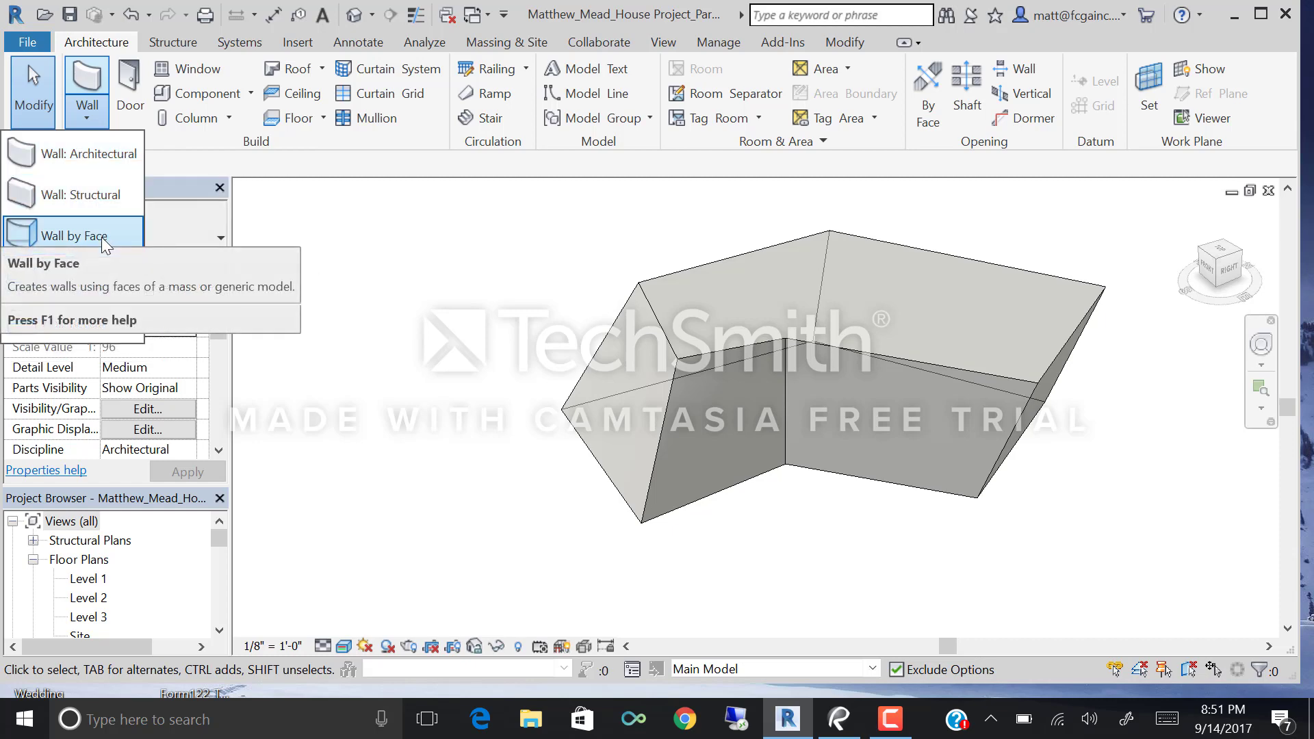
left_click(91, 237)
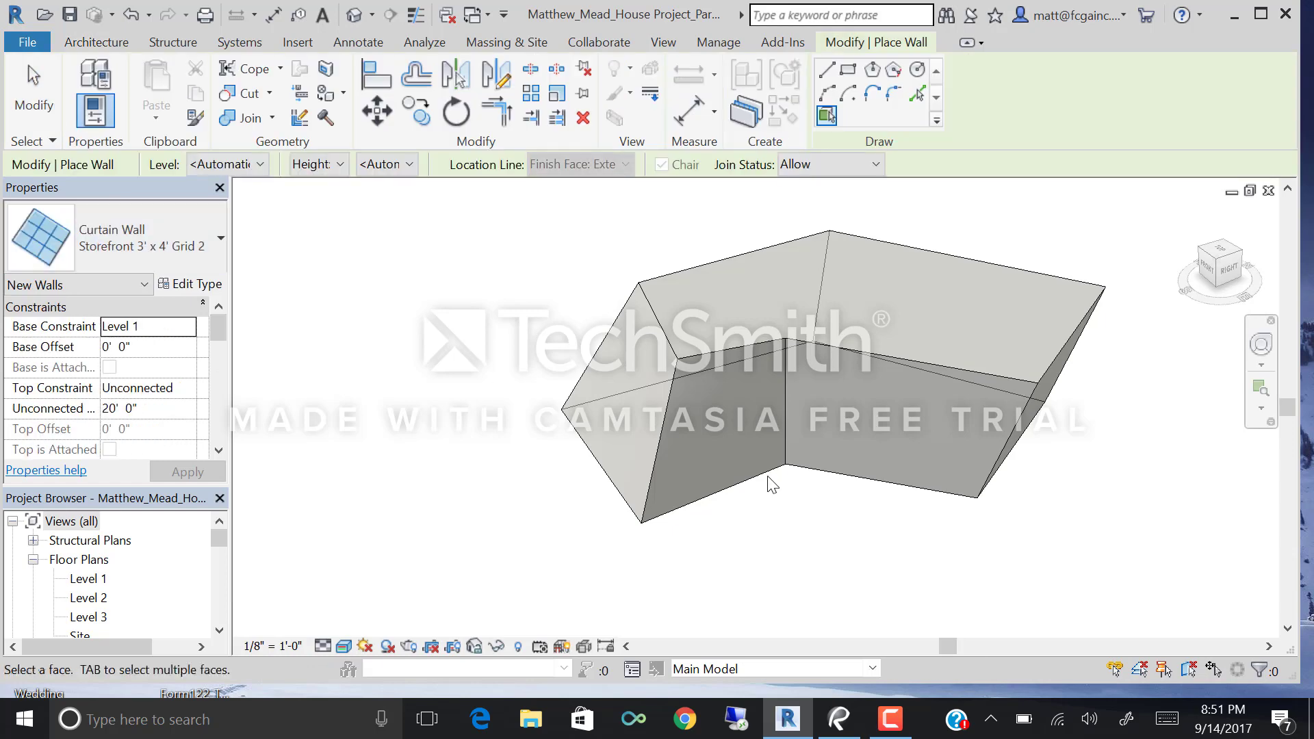
Examine the mass faces available for wall placement and the house's existing walls and curtain walls.
scroll(749, 455, "up", 1)
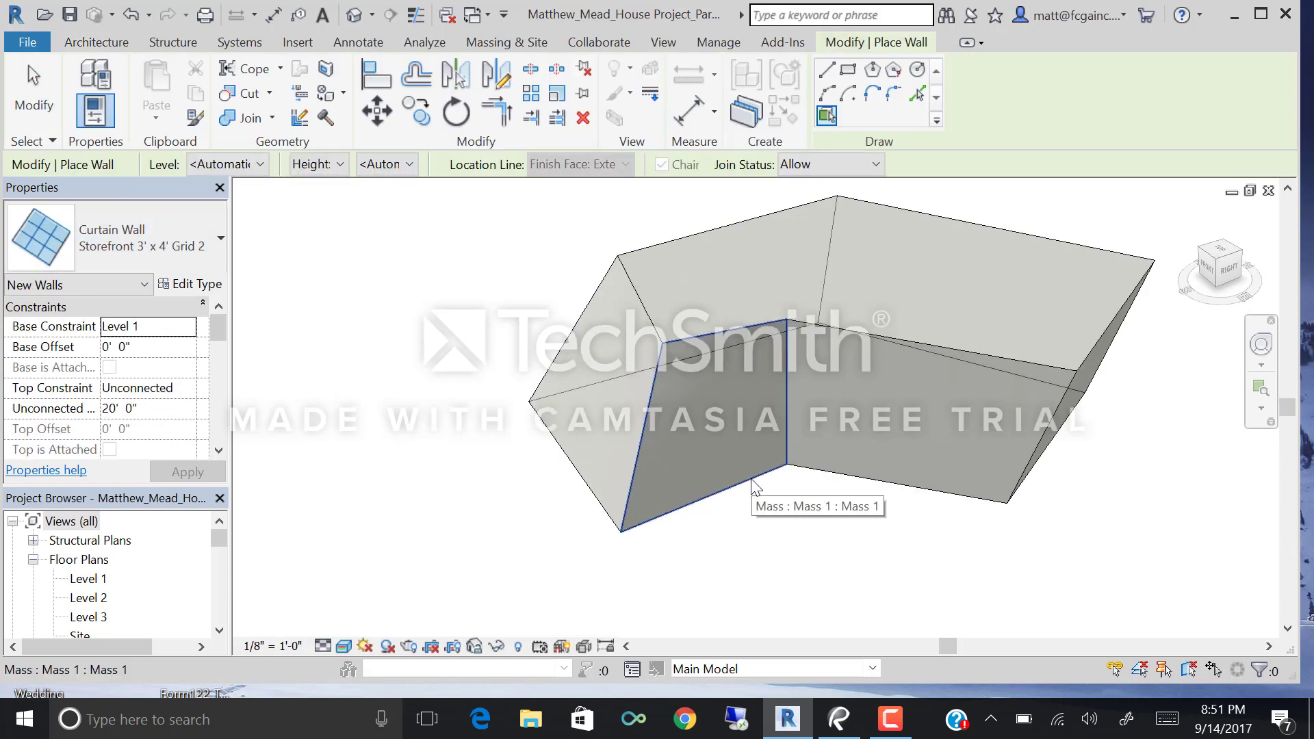
scroll(755, 479, "up", 1)
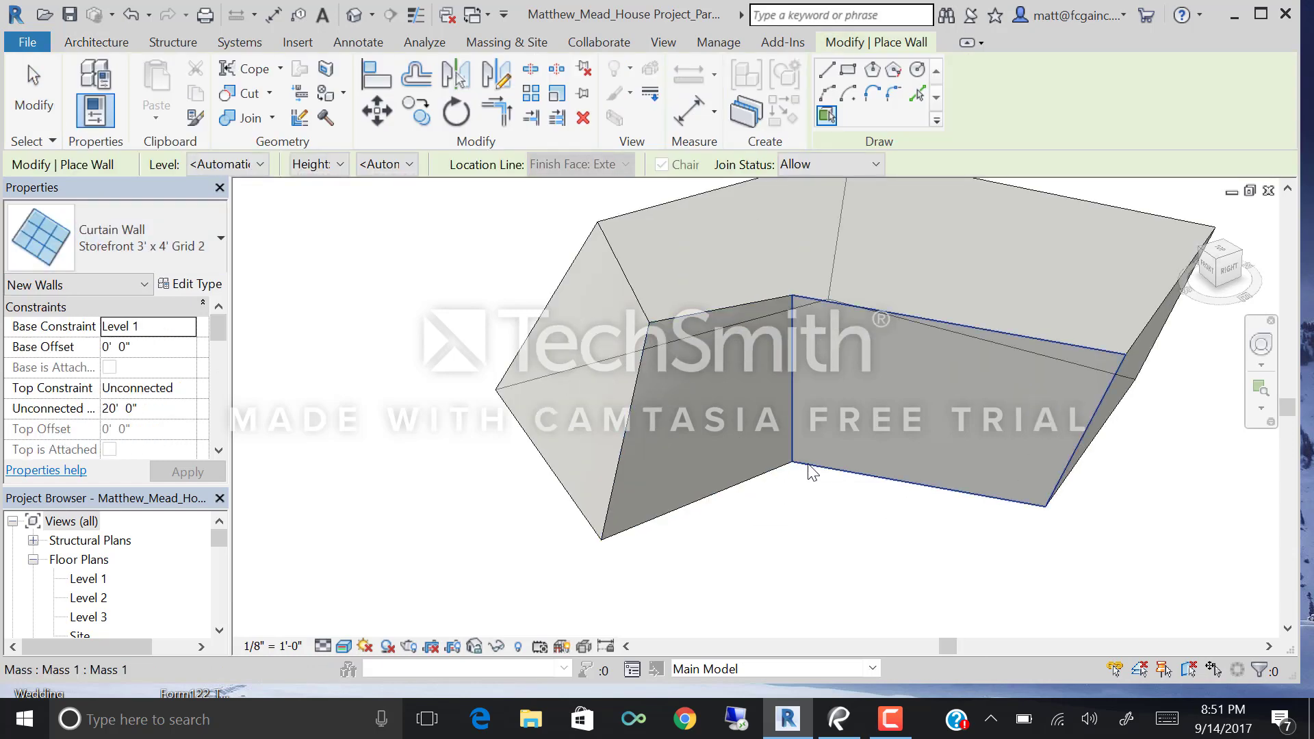
middle_click_drag(904, 463, 1003, 493, "shift")
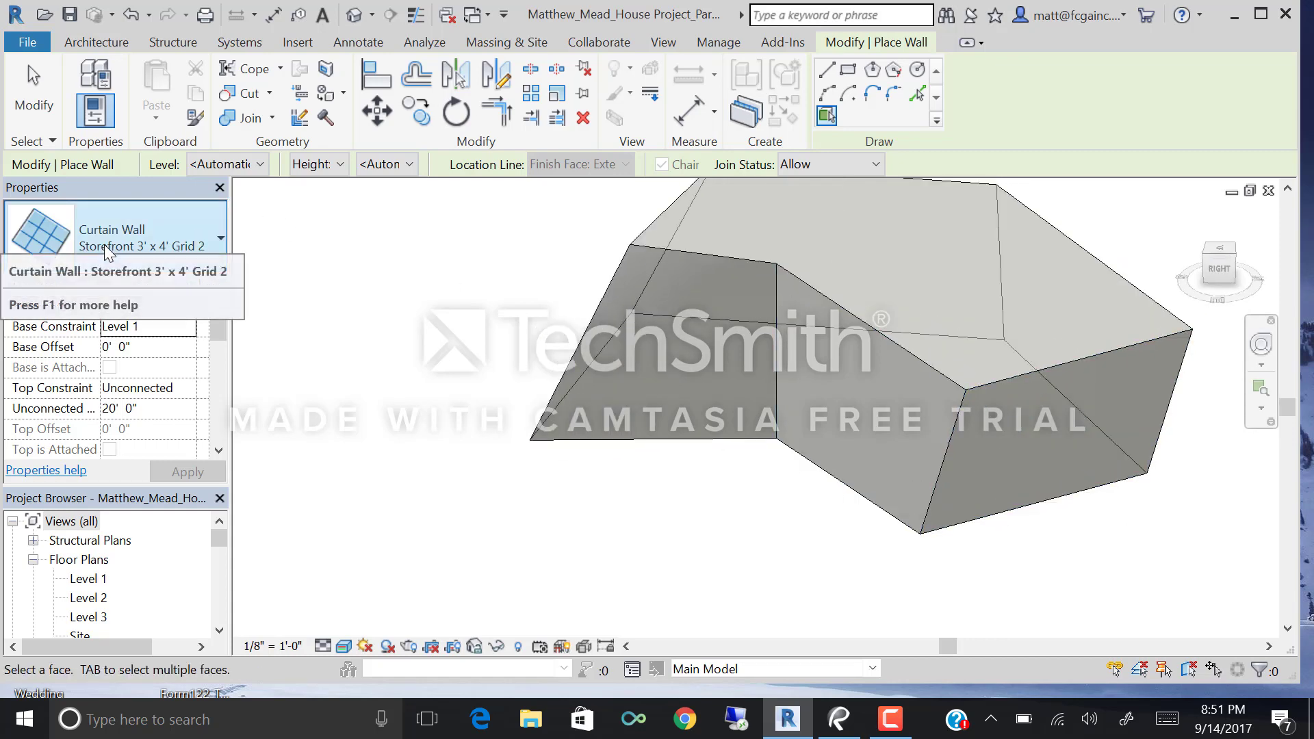
scroll(619, 274, "down", 3)
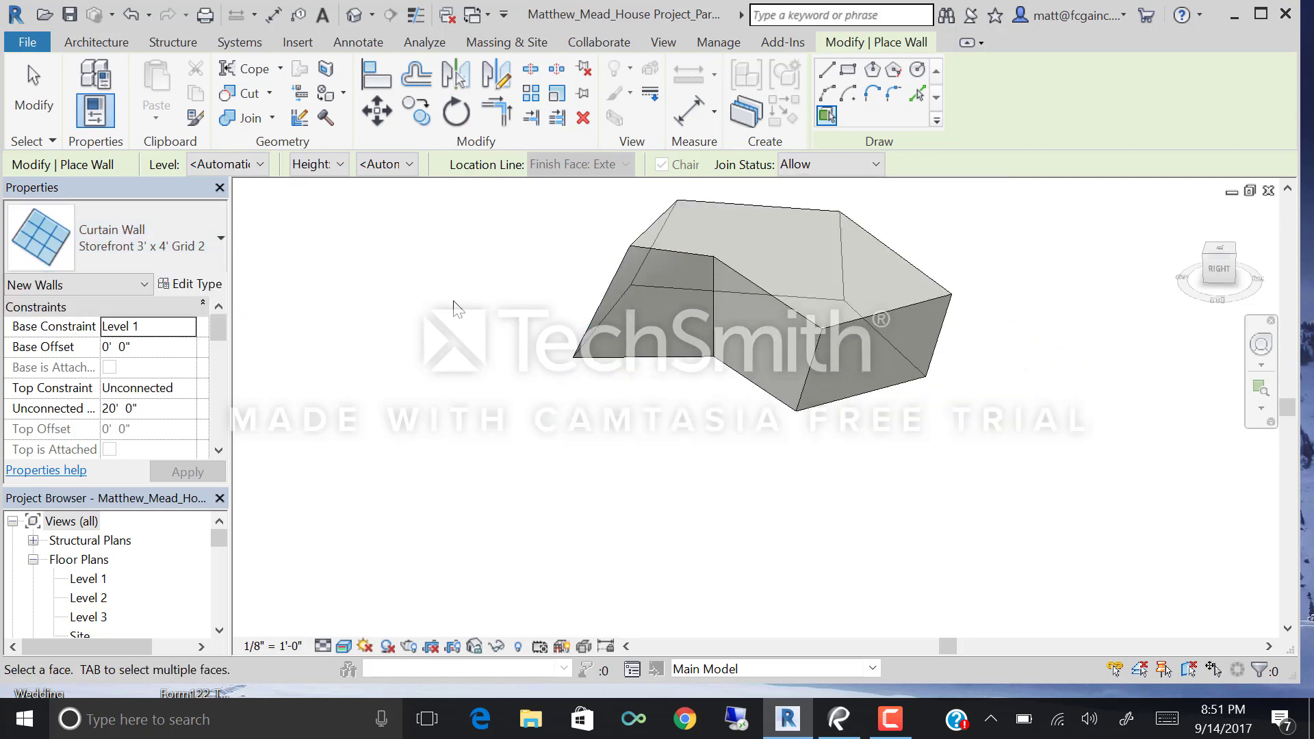
middle_click_drag(454, 302, 677, 322, "shift")
scroll(678, 321, "up", 2)
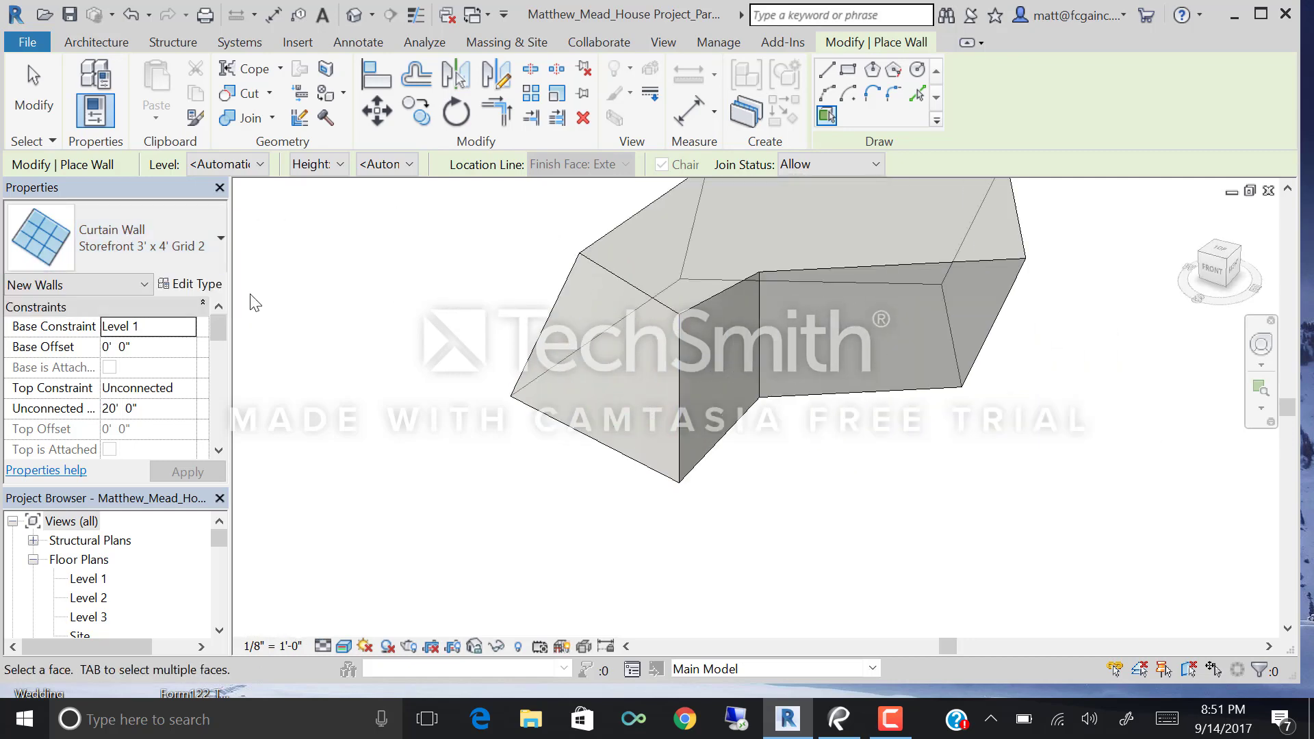
scroll(584, 221, "down", 2)
scroll(440, 379, "up", 4)
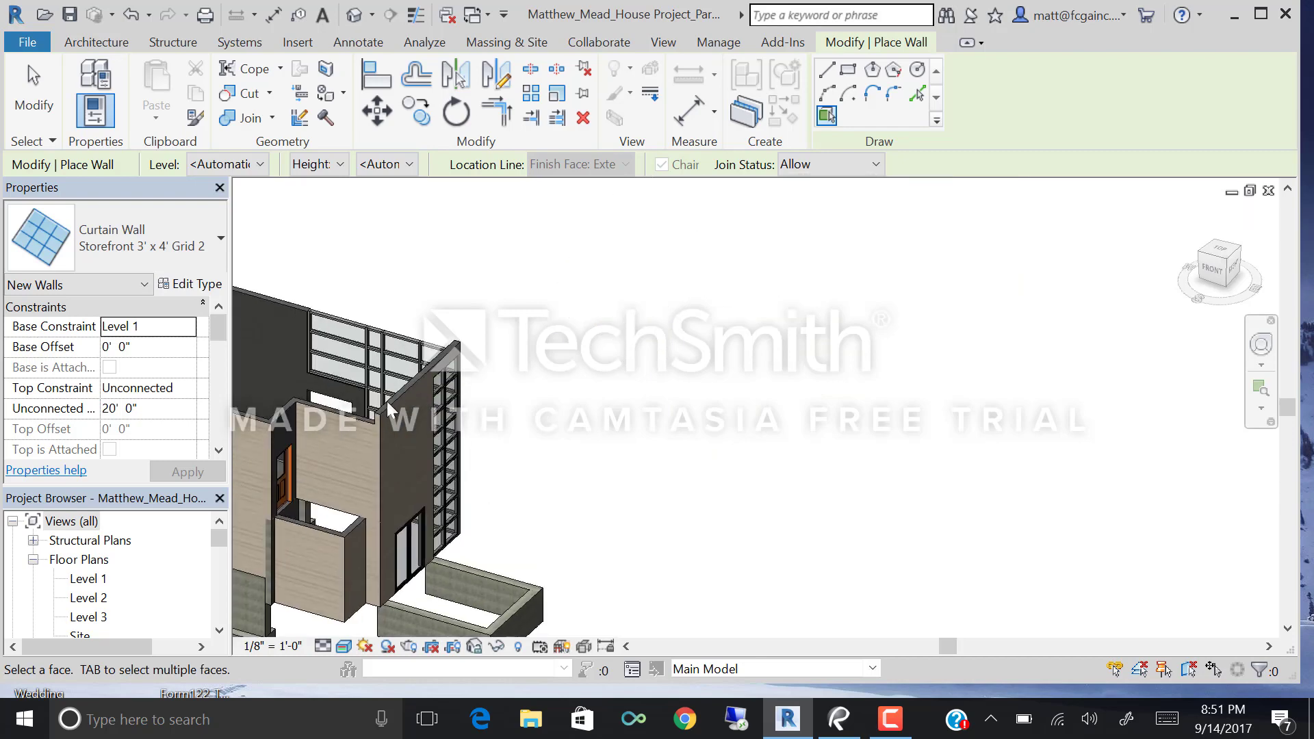
scroll(631, 402, "down", 4)
Choose the Basic Wall type COOR WALL-WOOD SIDING for the walls placed by face.
left_click(125, 261)
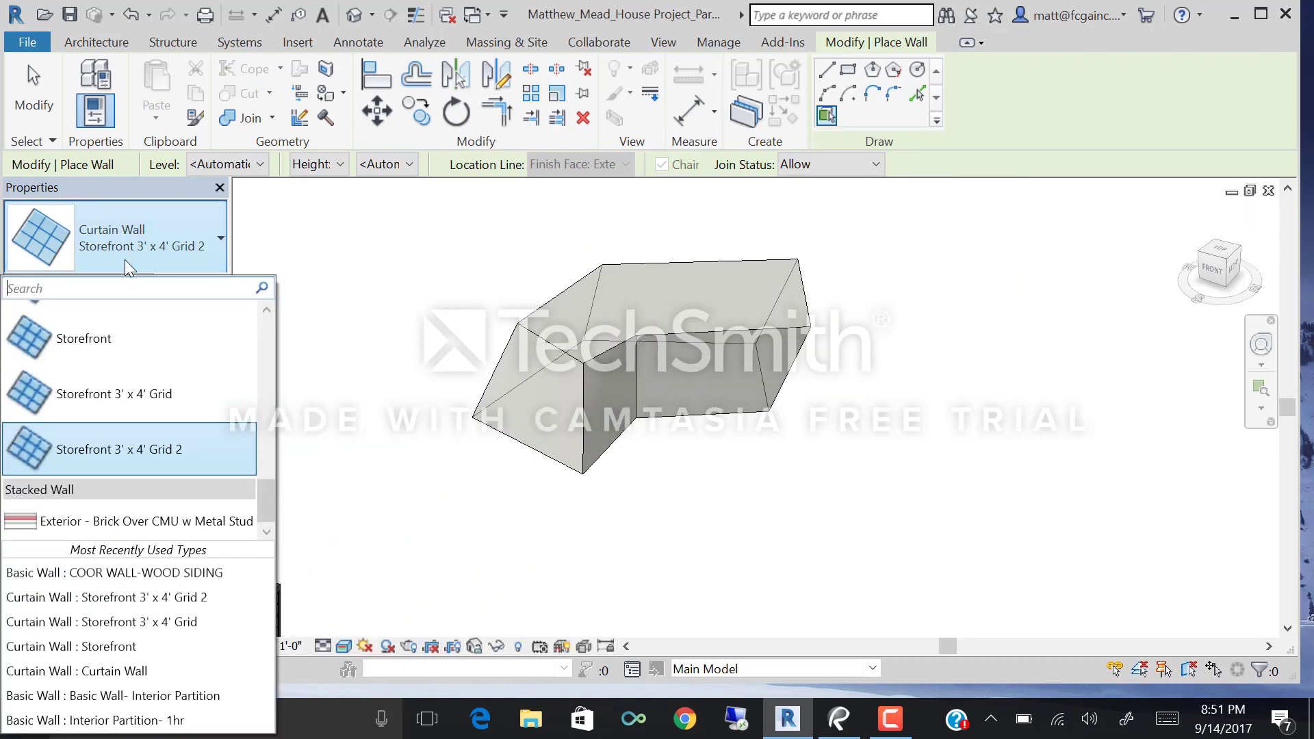
scroll(137, 356, "up", 2)
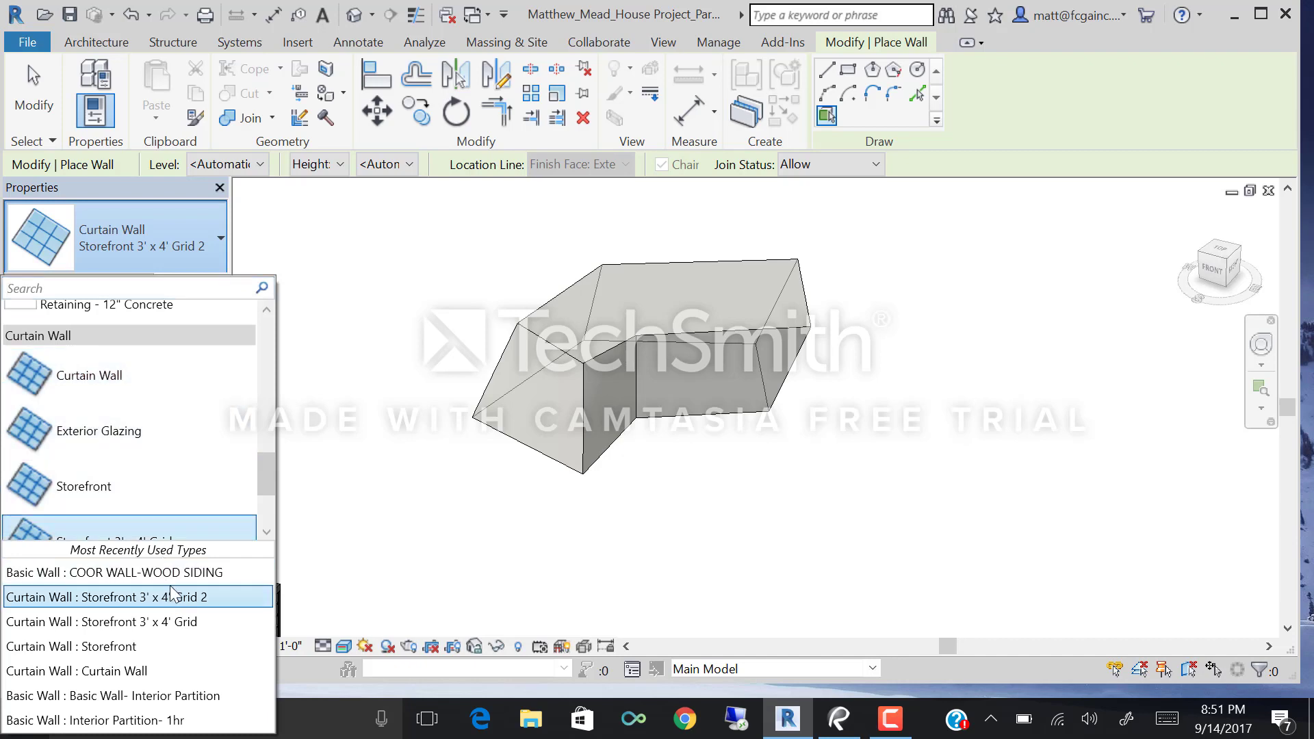
scroll(146, 401, "up", 5)
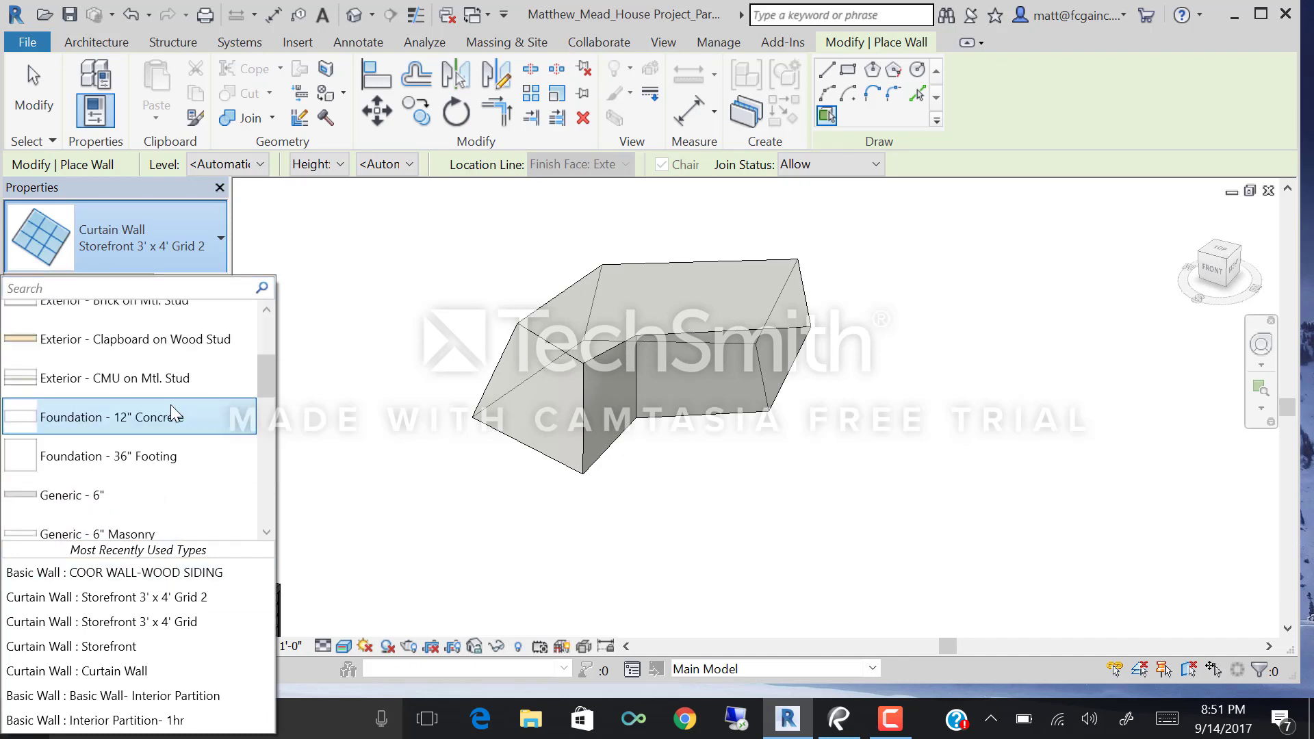
scroll(164, 397, "down", 4)
scroll(159, 389, "up", 4)
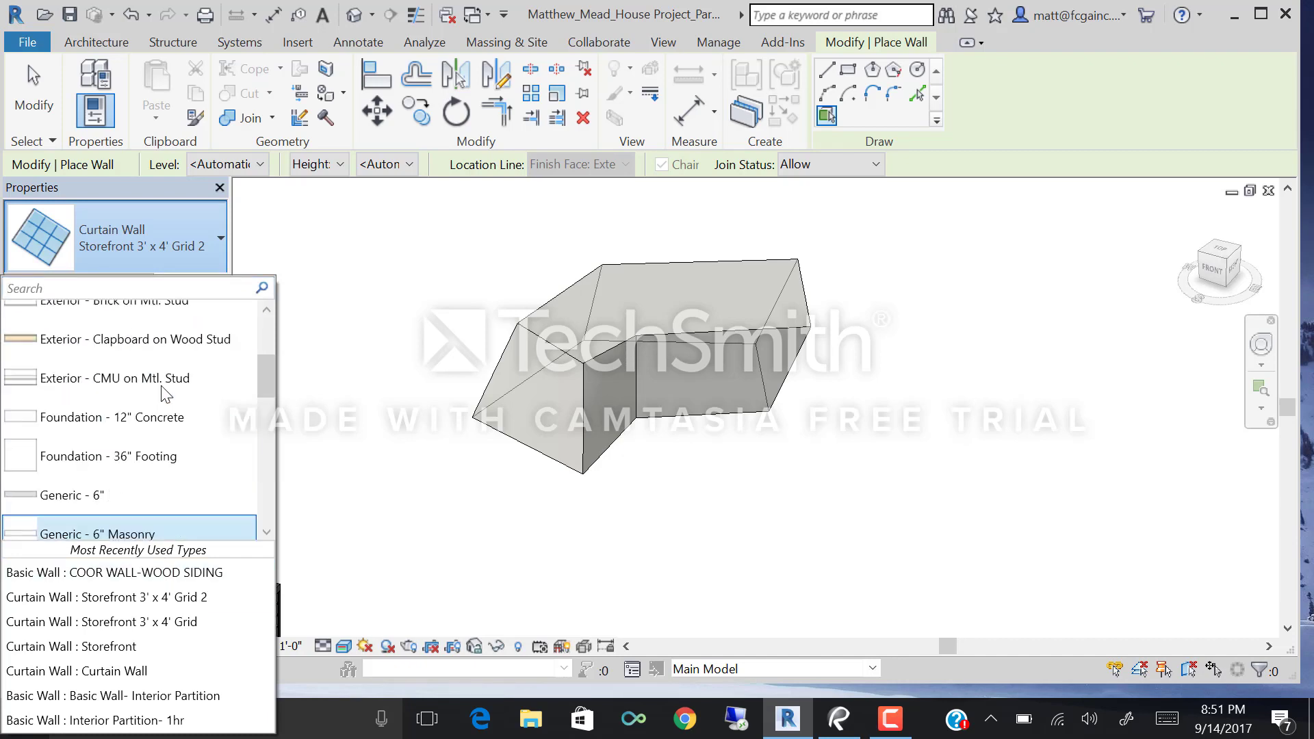
scroll(162, 385, "up", 3)
left_click(161, 382)
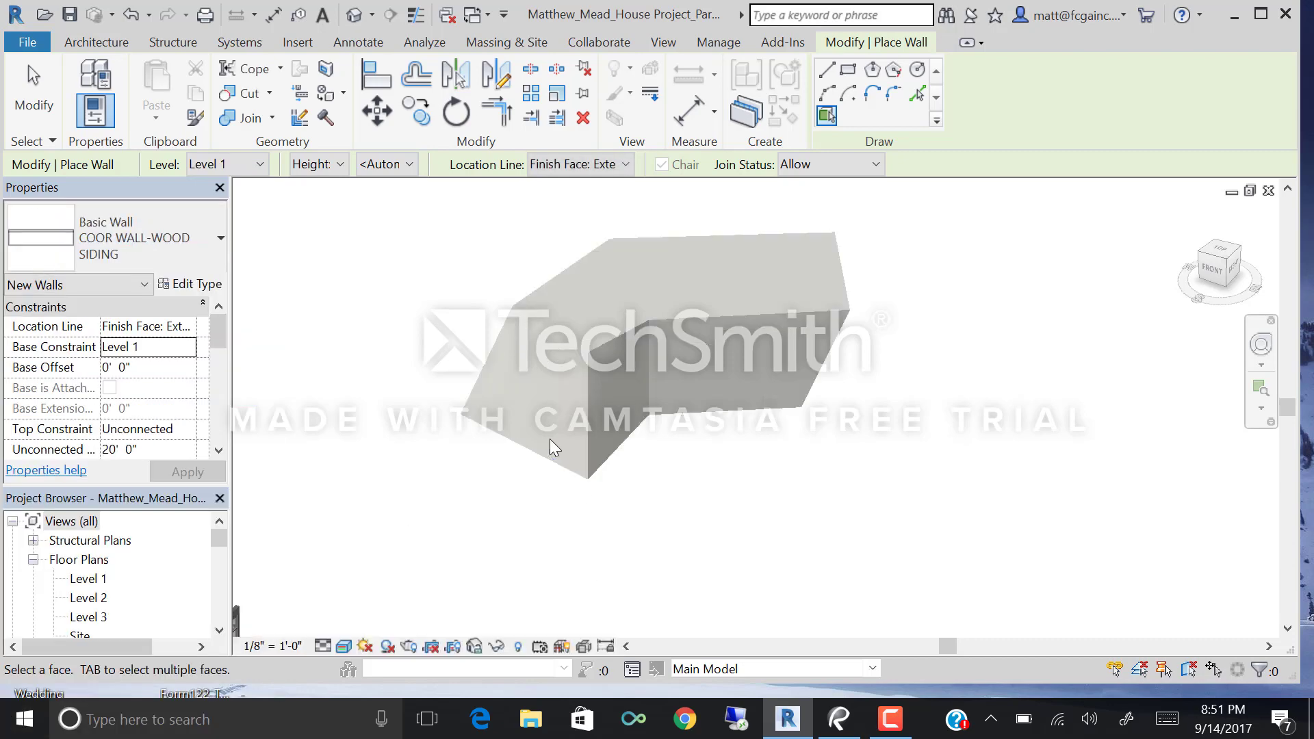
Try placing a wood siding wall on the mass's sloped end face and undo the placement.
left_click(546, 464)
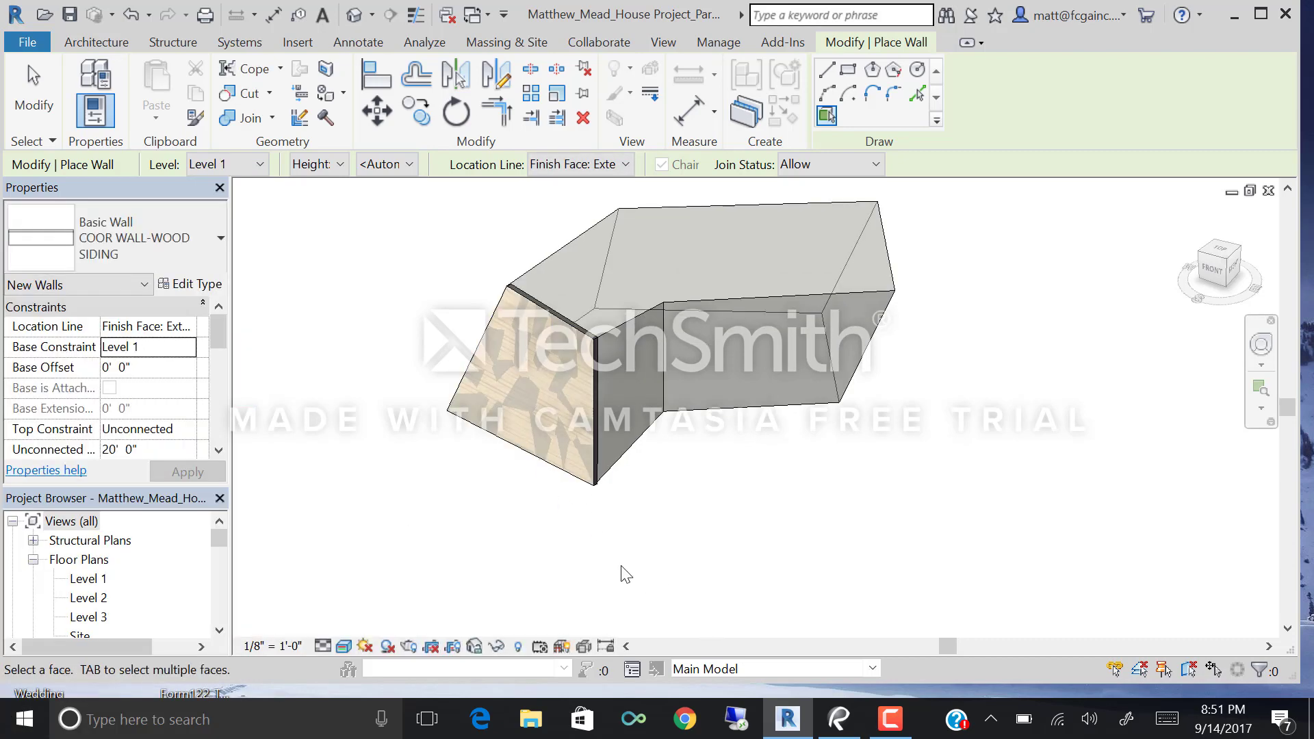
scroll(560, 449, "up", 5)
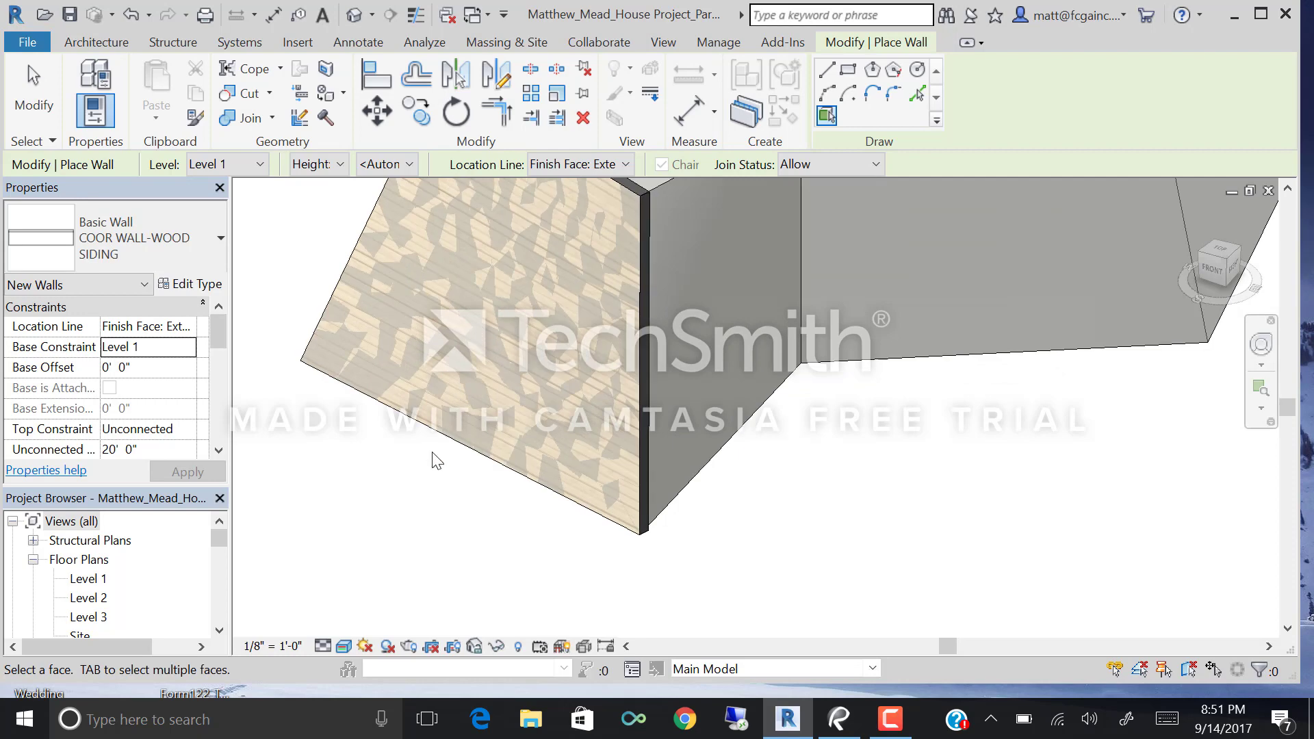
key("ctrl+z")
scroll(507, 496, "down", 3)
scroll(531, 446, "up", 3)
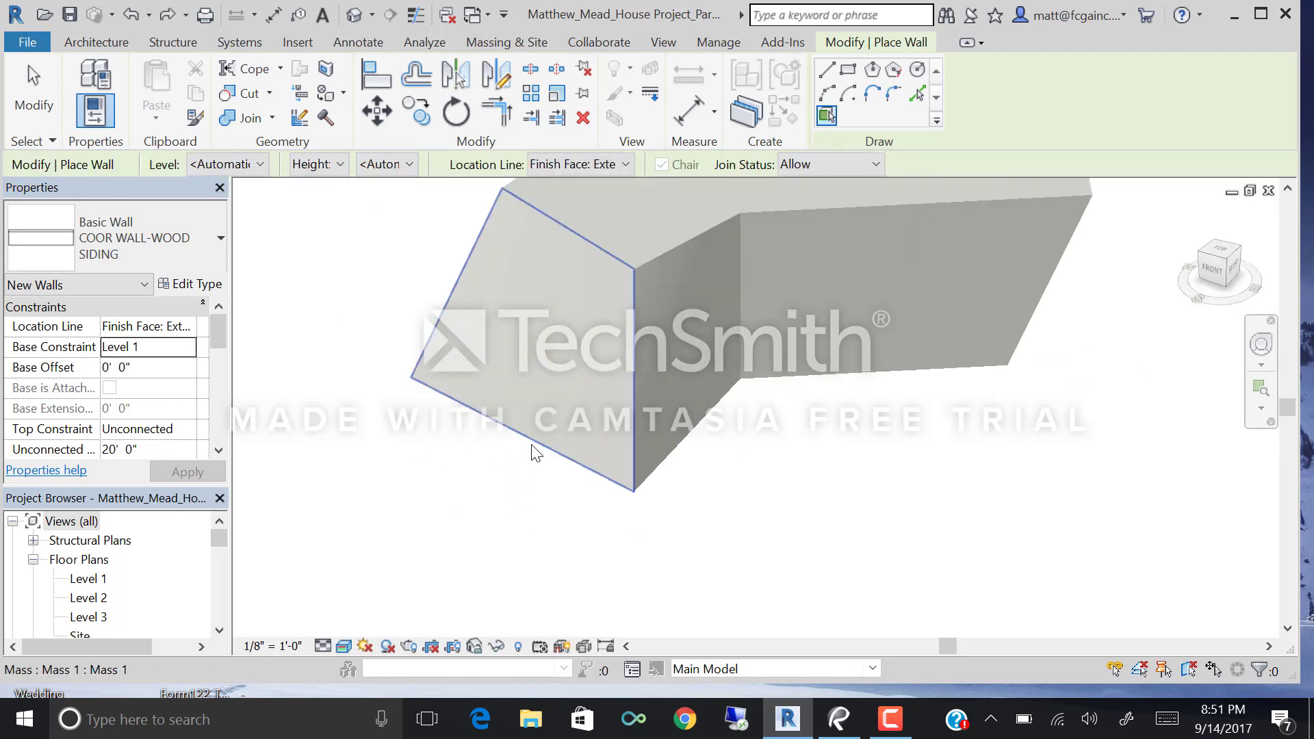
Try the wood siding wall on the sloped end face again, inspect its slant and edge thickness, and undo it.
left_click(532, 444)
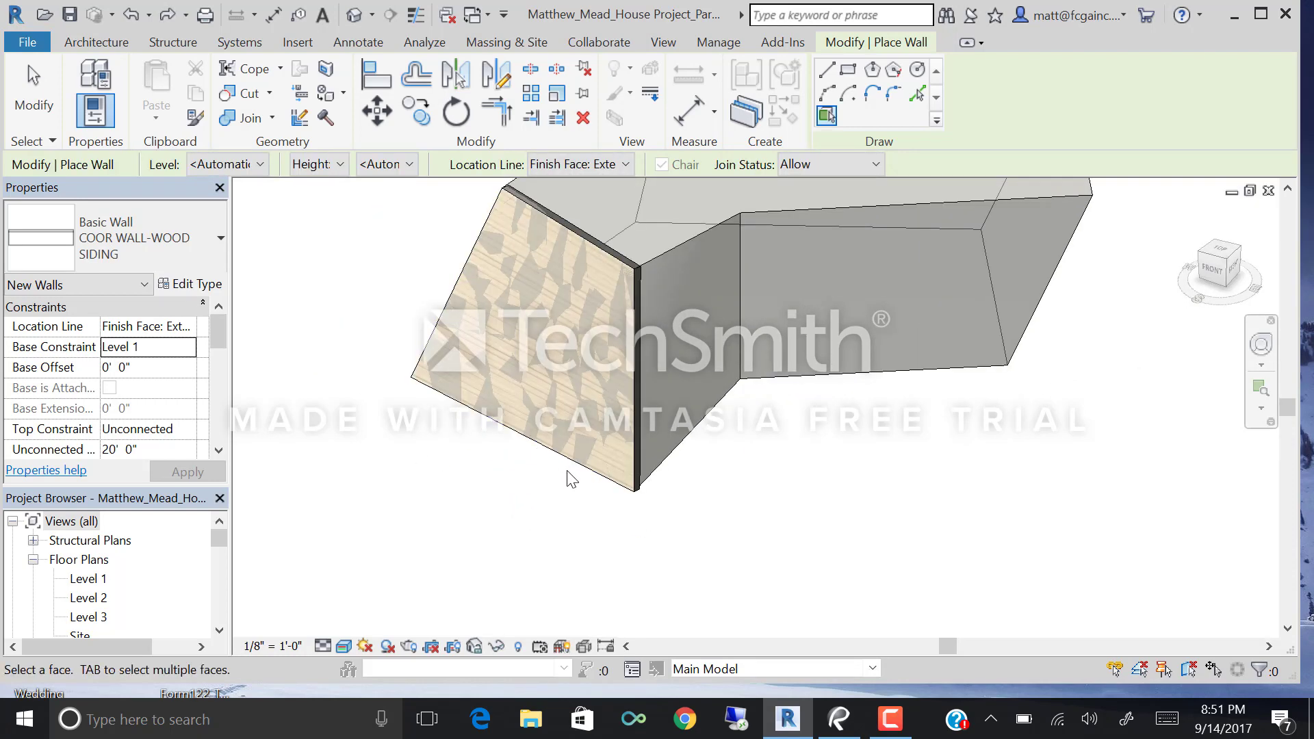
mouse_move(602, 311)
middle_mouse_down("shift")
mouse_move(657, 317)
mouse_move(939, 279)
mouse_move(669, 314)
mouse_move(596, 300)
middle_mouse_up("shift")
middle_click_drag(722, 344, 698, 470, "shift")
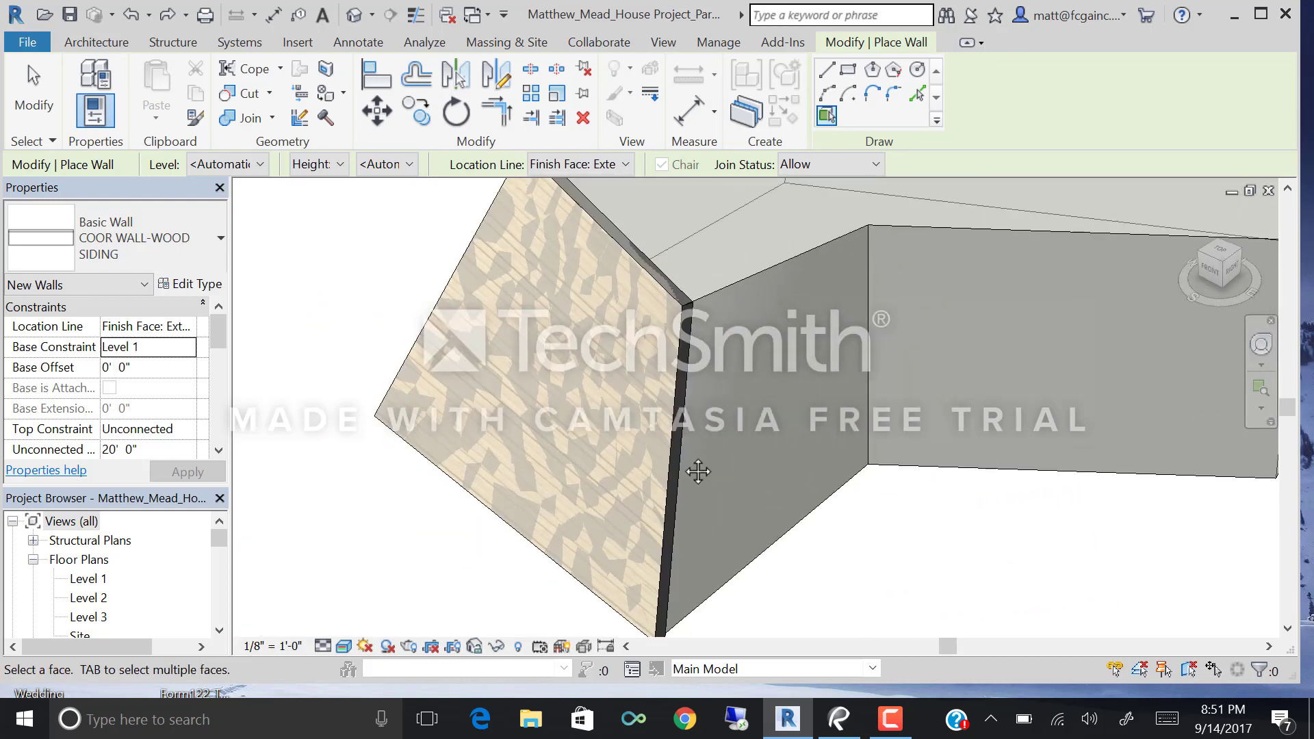
scroll(626, 358, "up", 3)
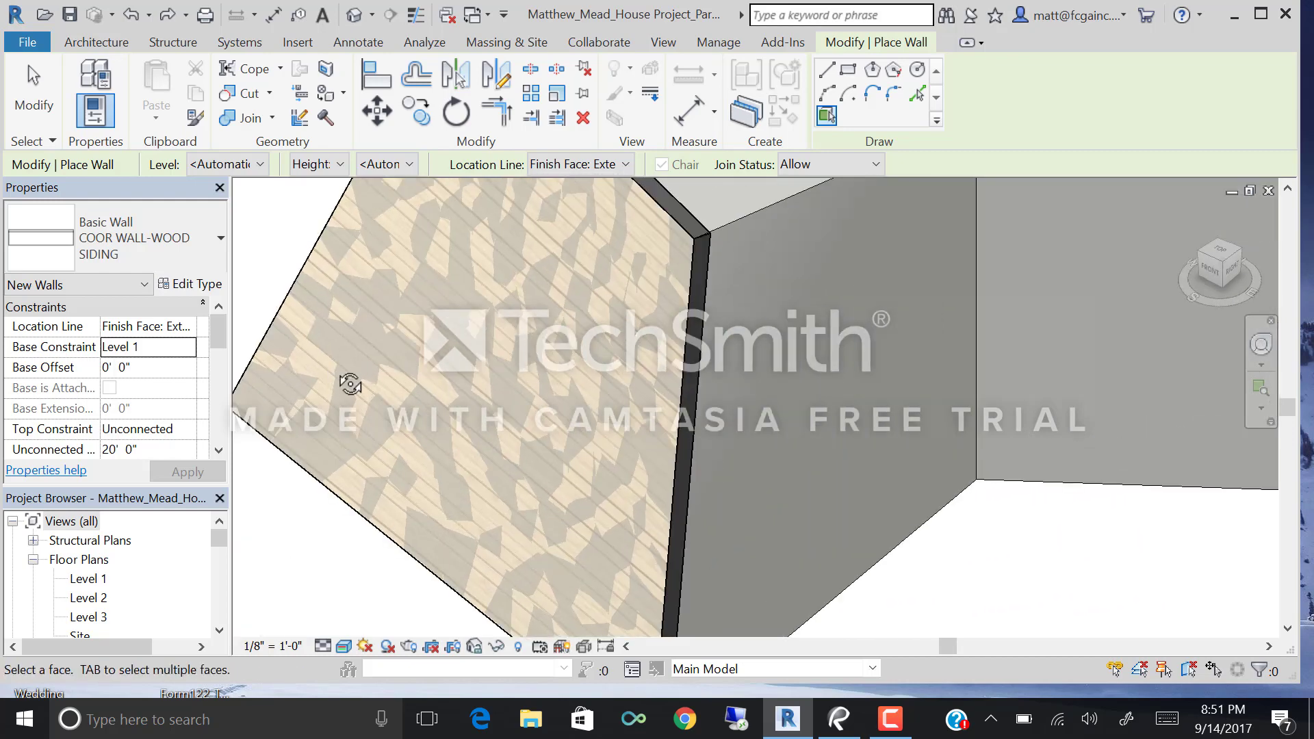
middle_click_drag(350, 384, 570, 301, "shift")
scroll(470, 277, "down", 2)
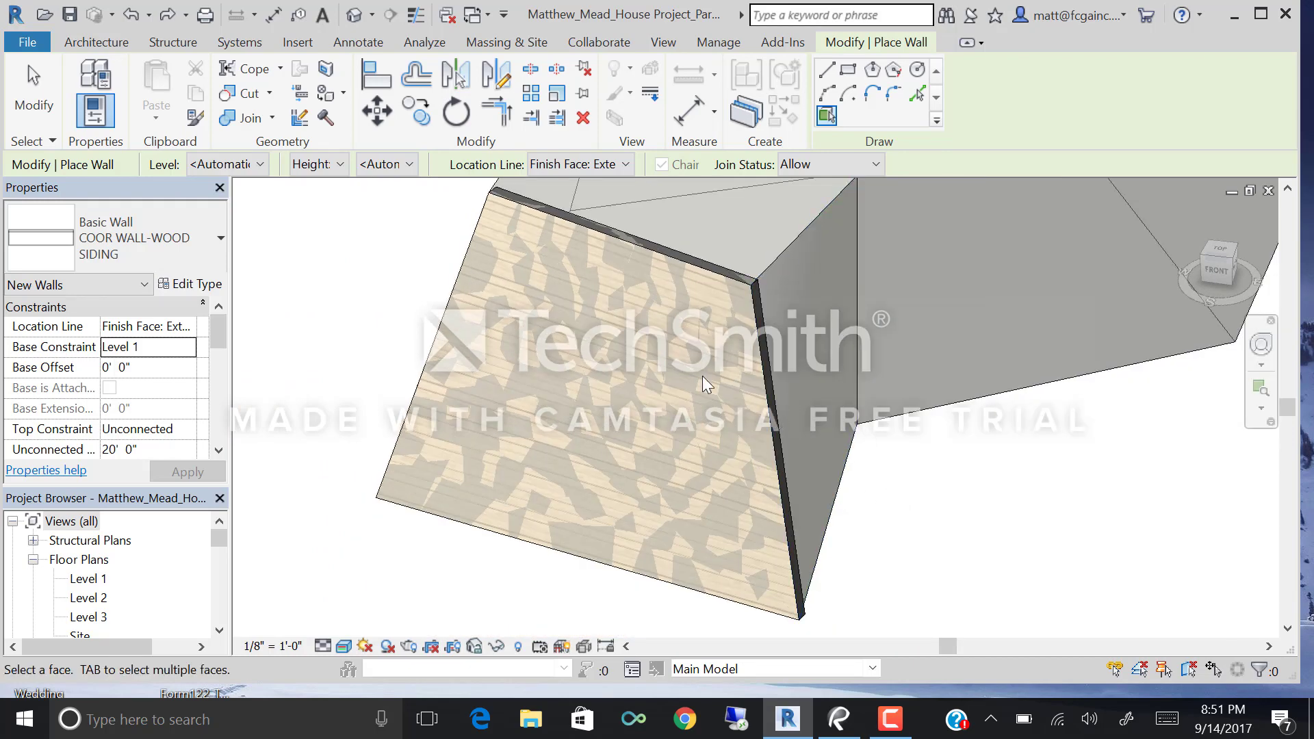
scroll(717, 363, "down", 1)
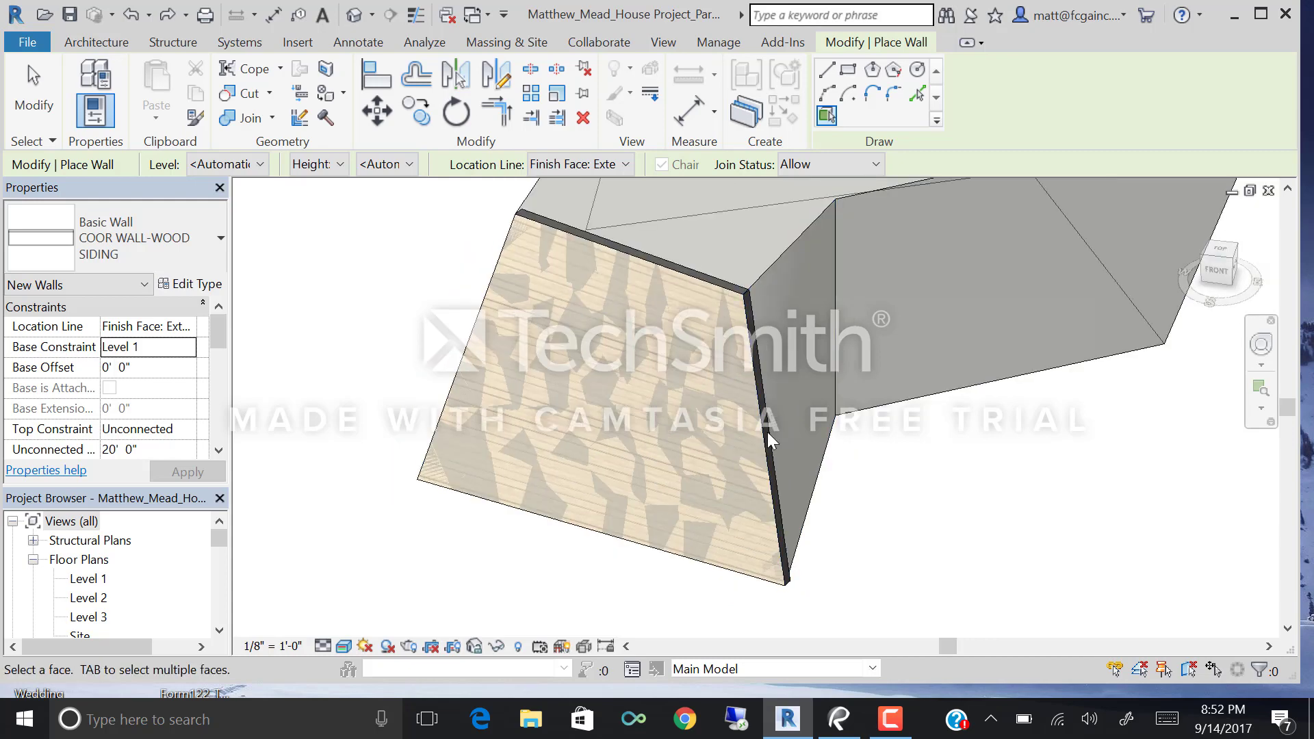
middle_click_drag(758, 433, 728, 453, "shift")
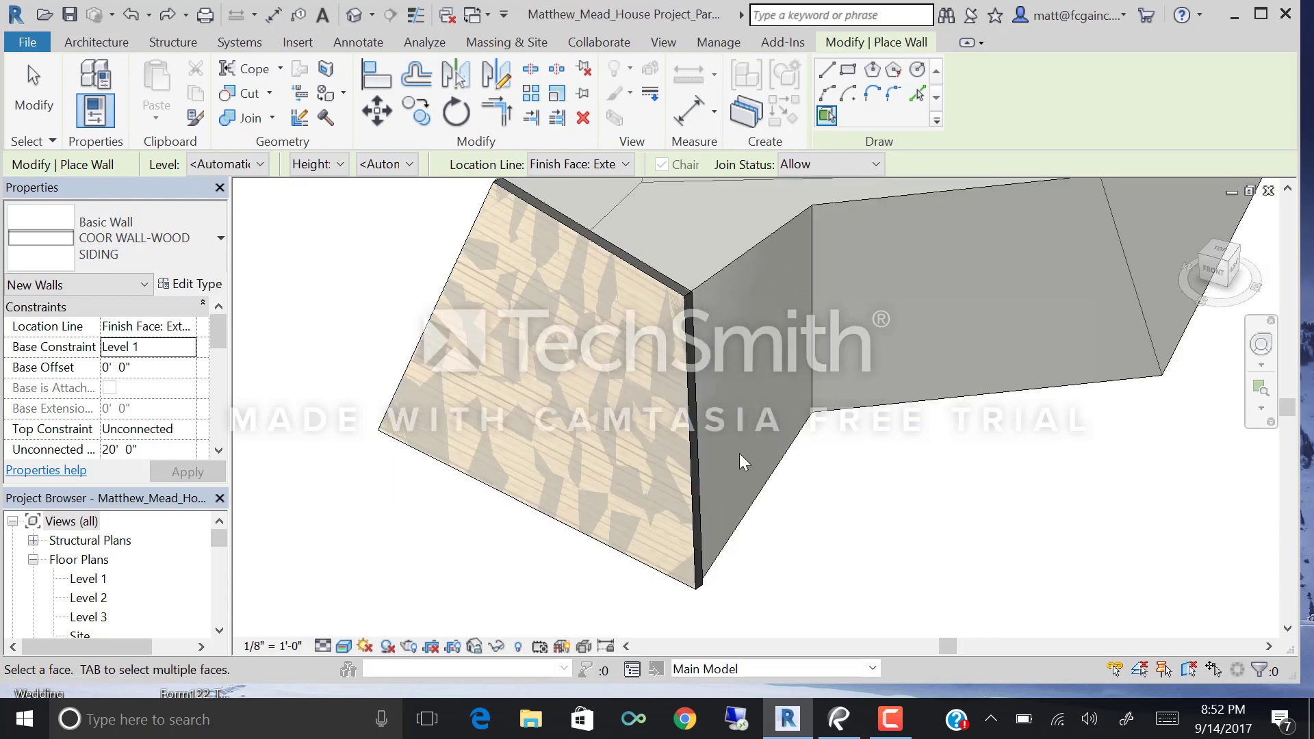
scroll(739, 453, "down", 1)
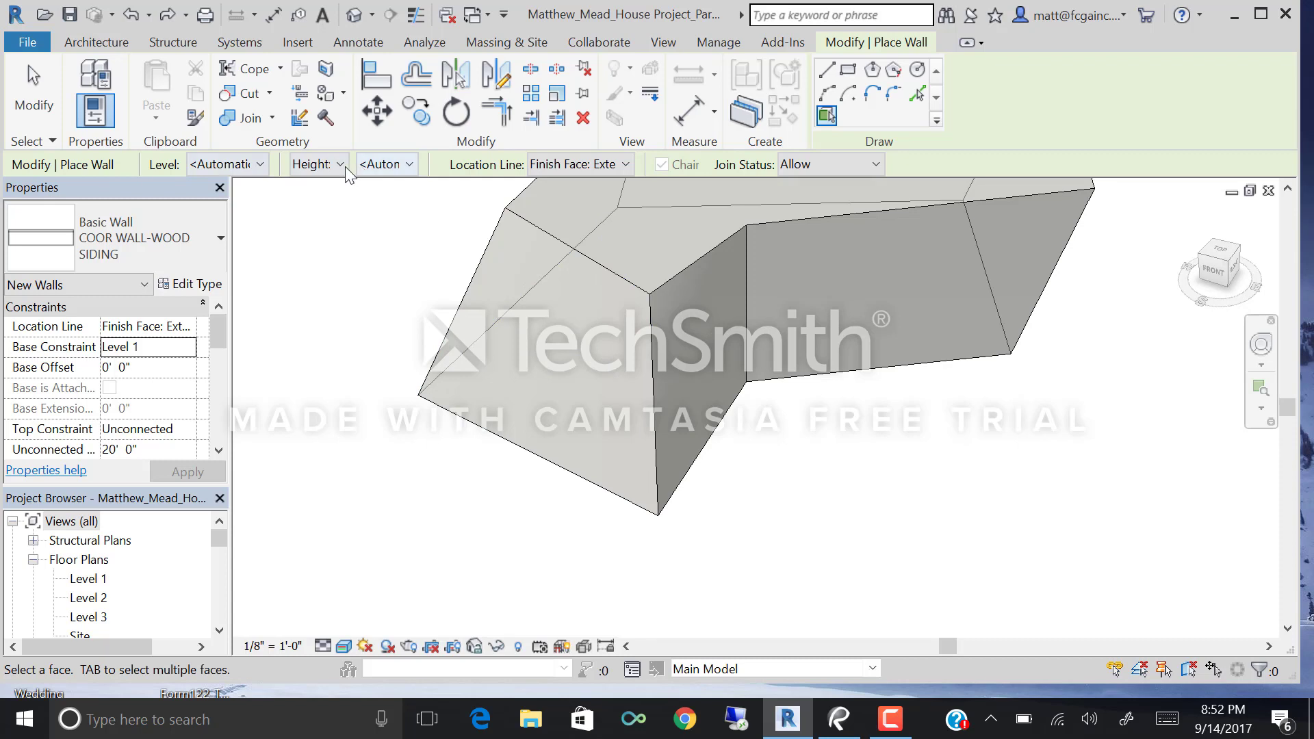
Review the level, height and location line options for the new wall, choosing Finish Face: Exterior as location line.
left_click(231, 166)
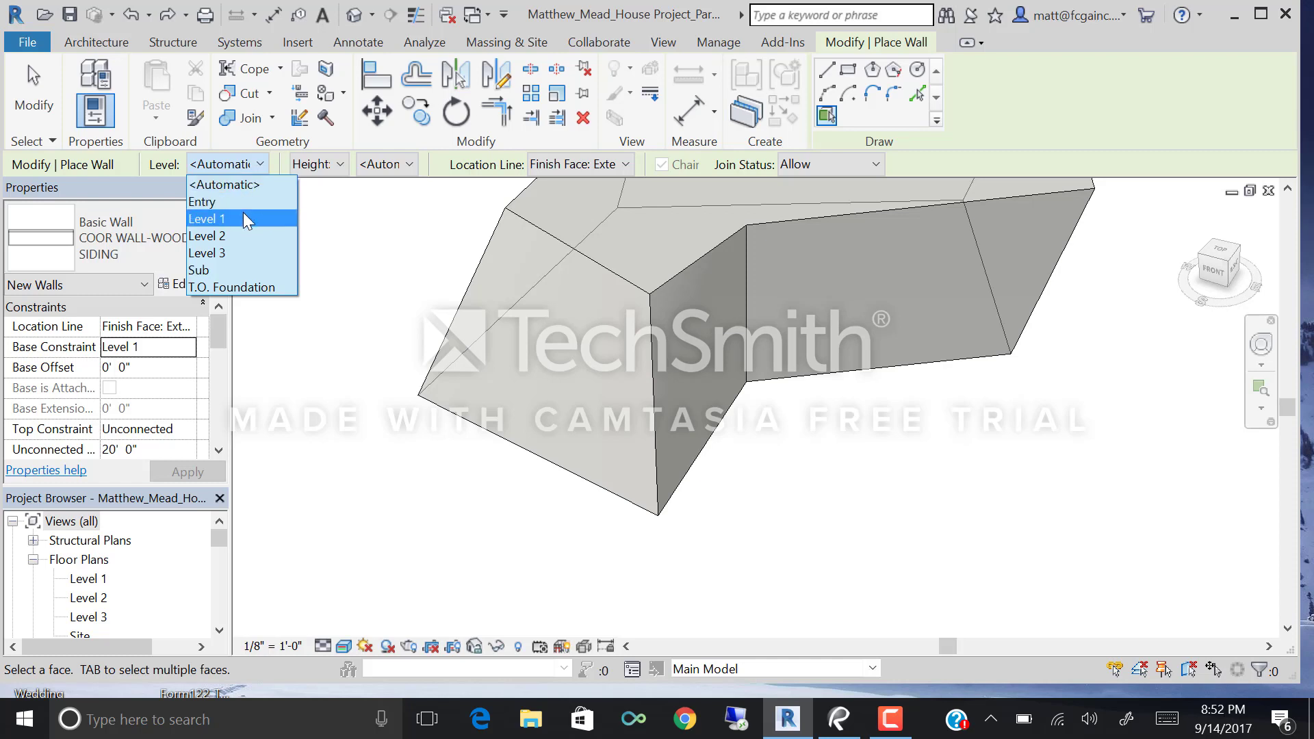
left_click(340, 170)
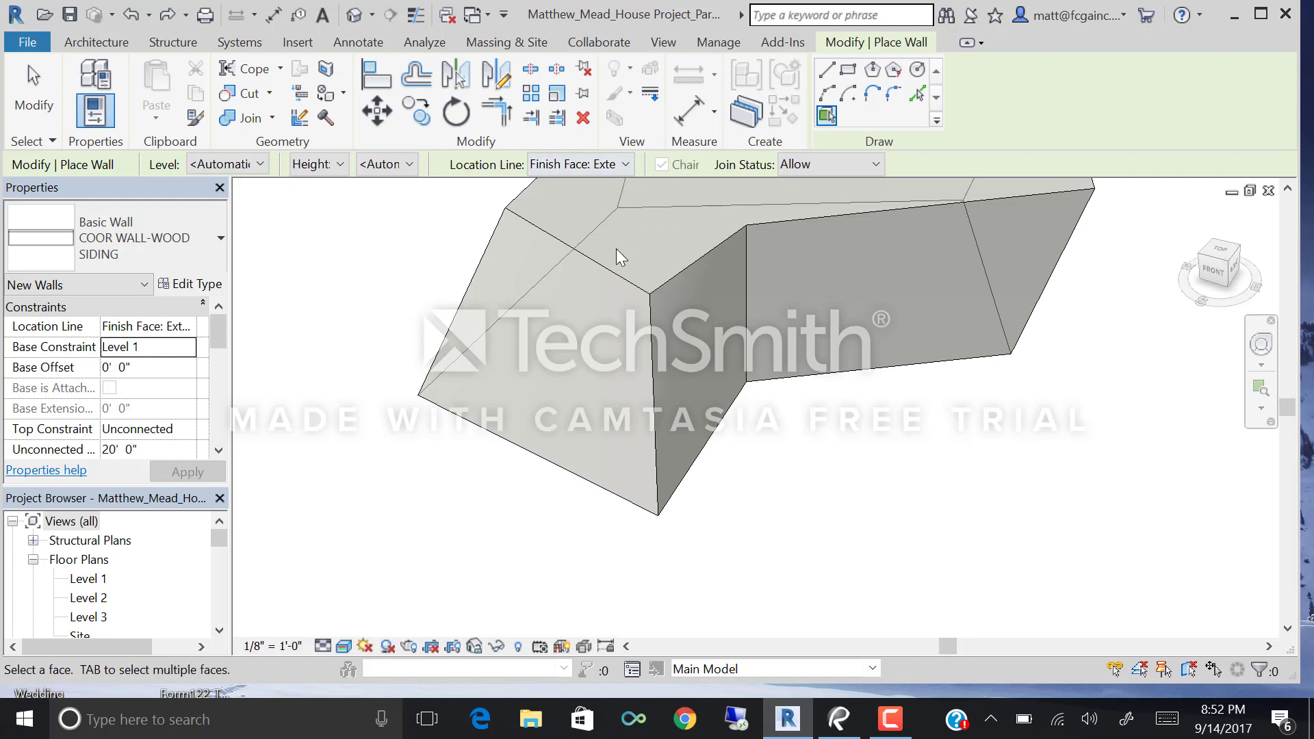
left_click(588, 165)
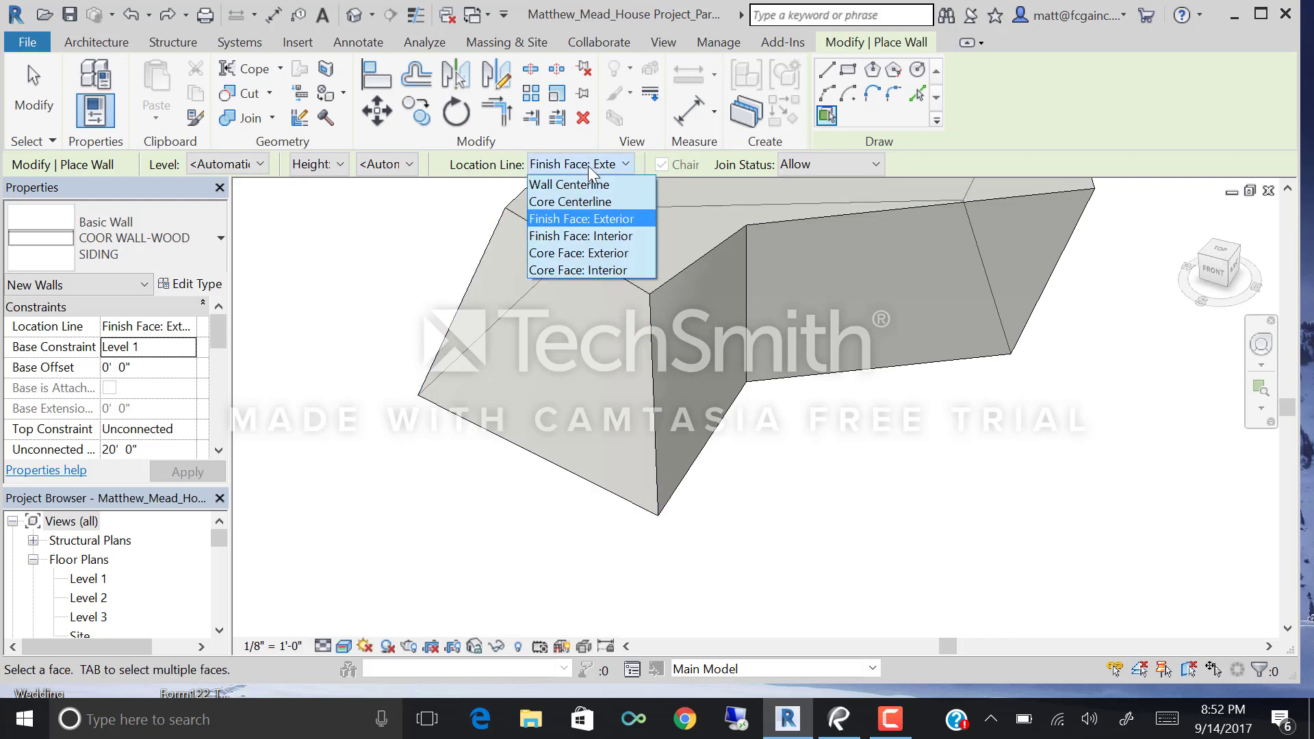
left_click(583, 219)
Try a Finish Face: Exterior wall on the sloped end face, inspect its alignment at the mass corner, and undo it.
scroll(551, 528, "up", 2)
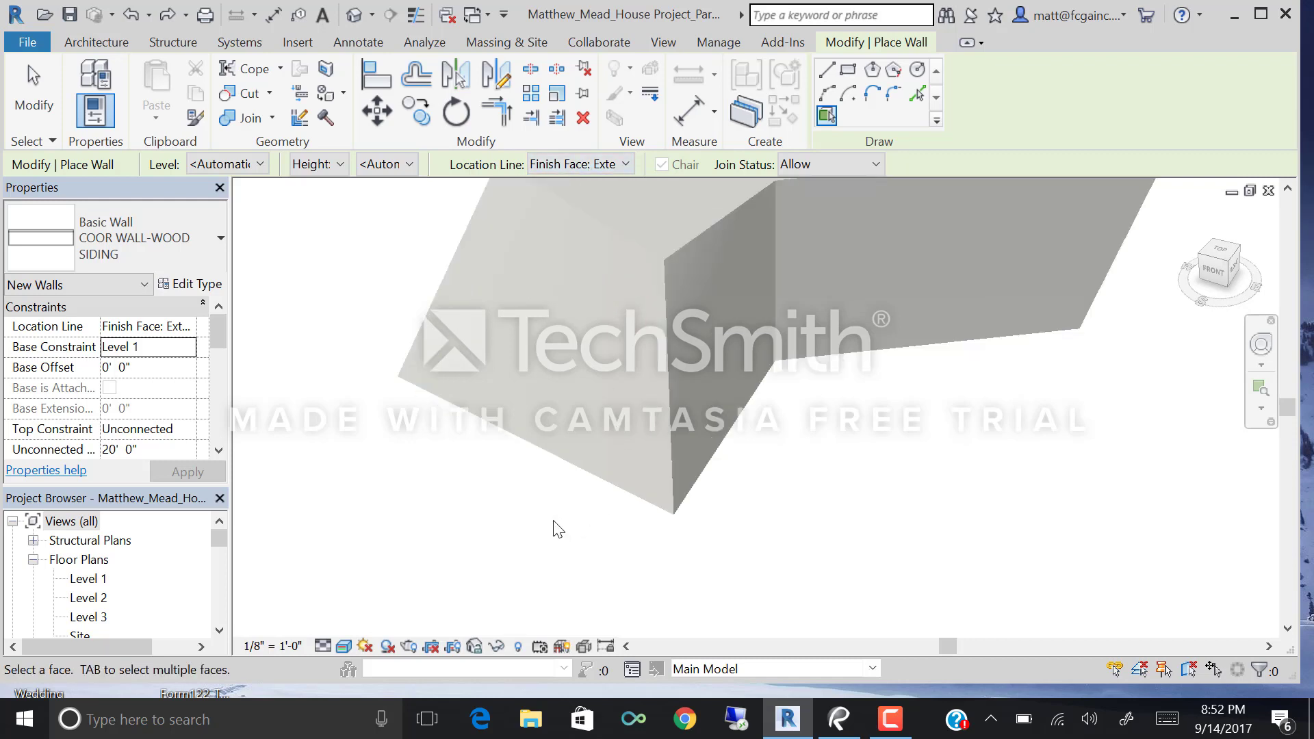
left_click(554, 466)
middle_click_drag(657, 522, 576, 369, "shift")
scroll(659, 319, "up", 6)
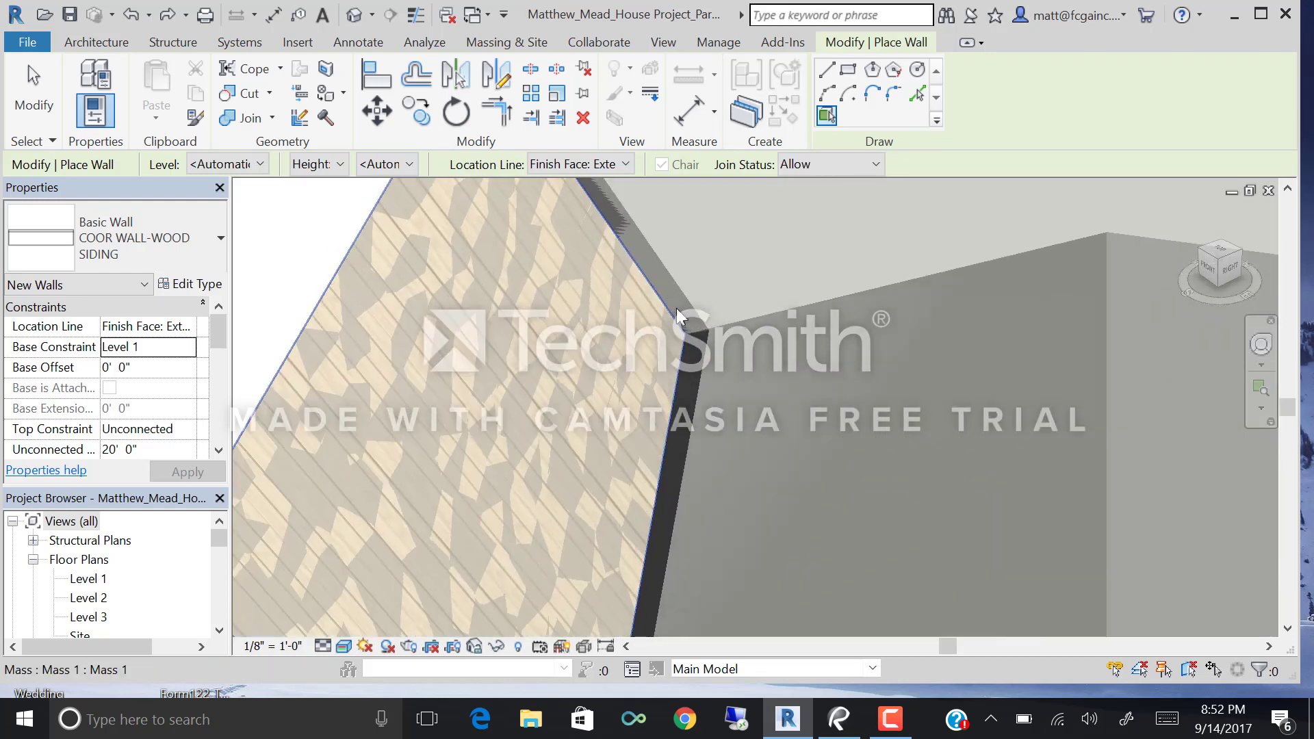
middle_click_drag(683, 335, 690, 378, "shift")
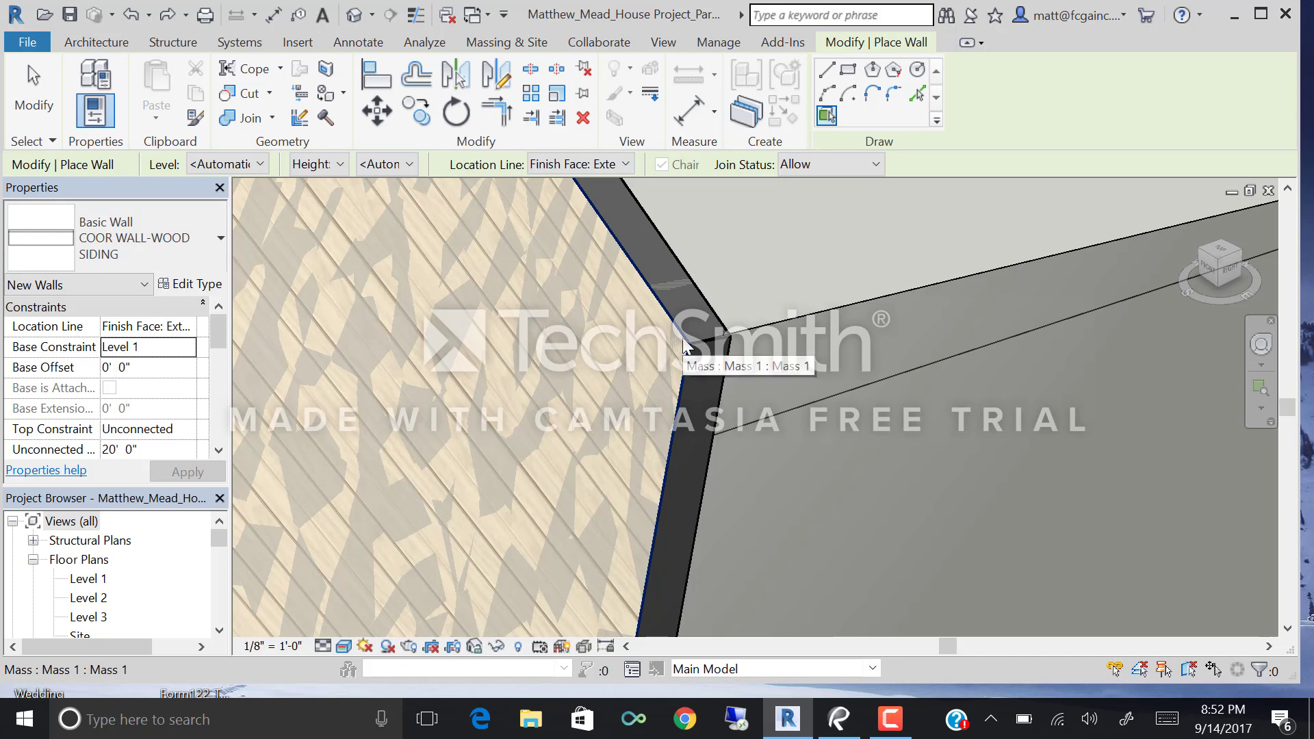
scroll(682, 337, "down", 3)
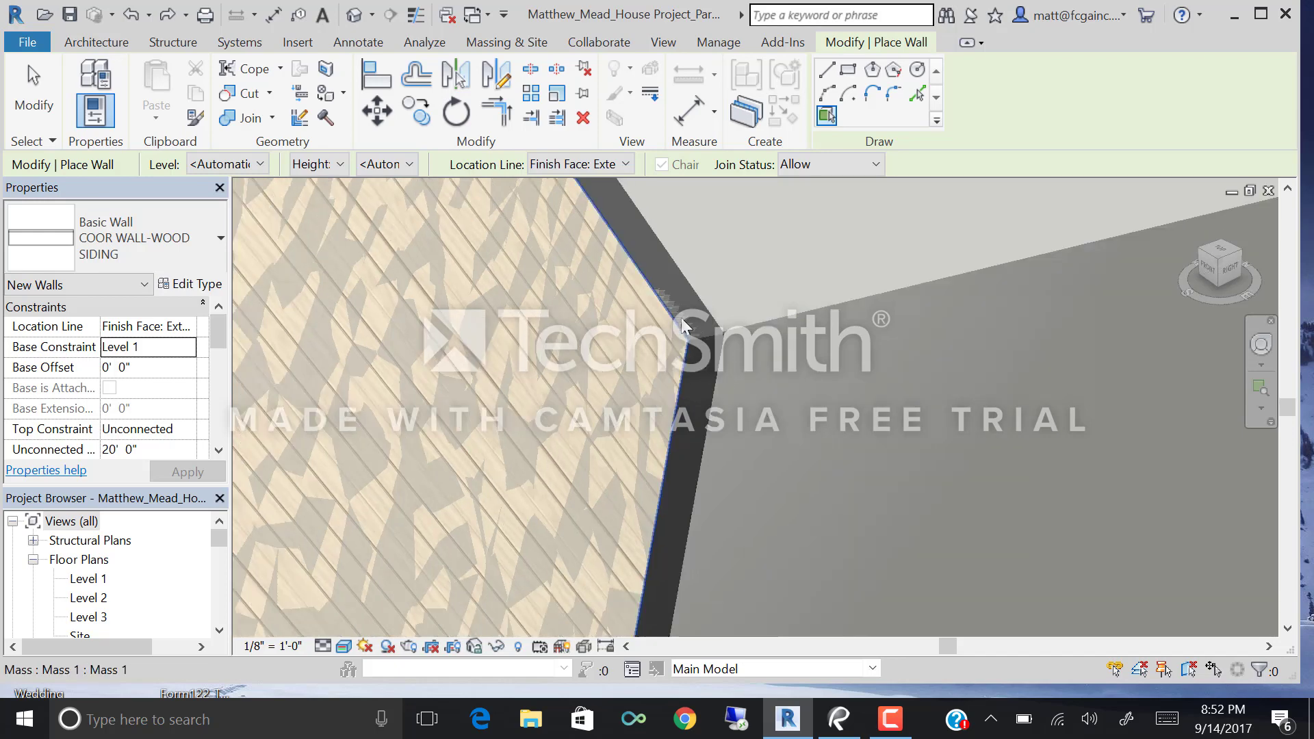
key("ctrl+z")
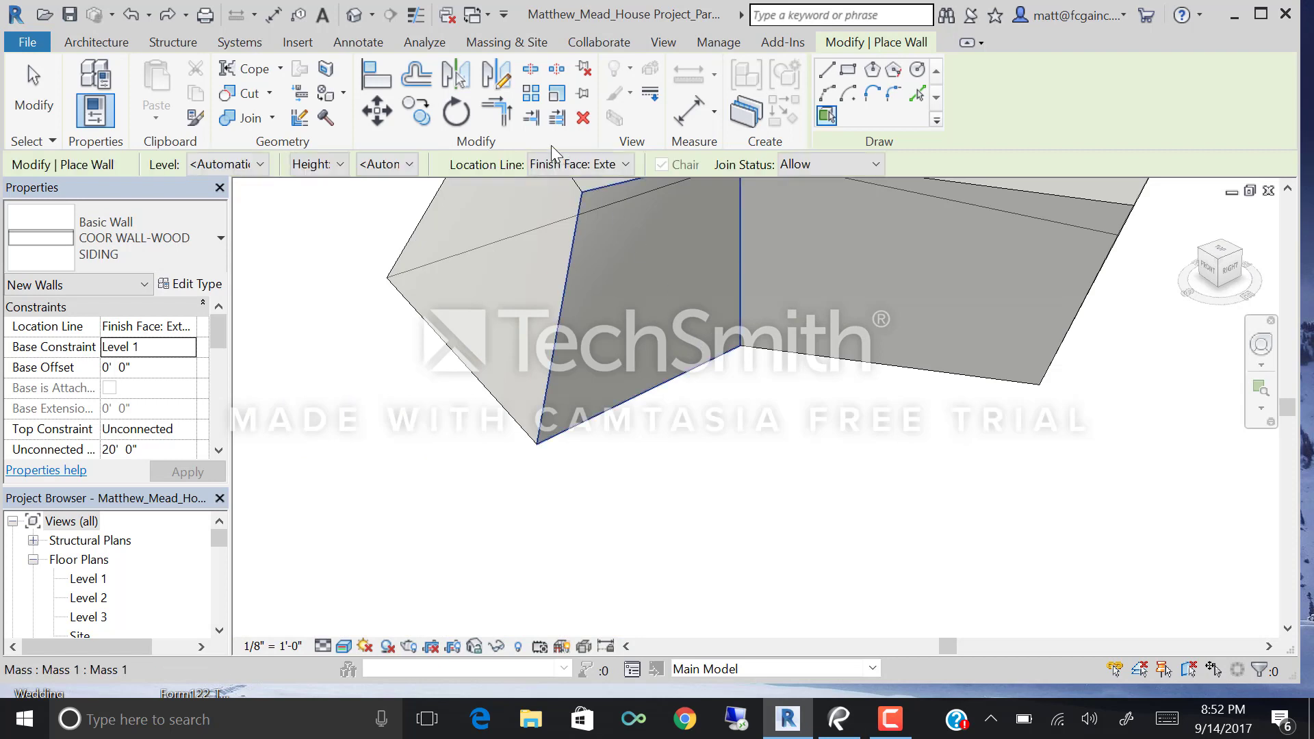
Try a wall with location line Core Centerline on the sloped end face, inspect its offset from the mass edge, and undo it.
left_click(568, 164)
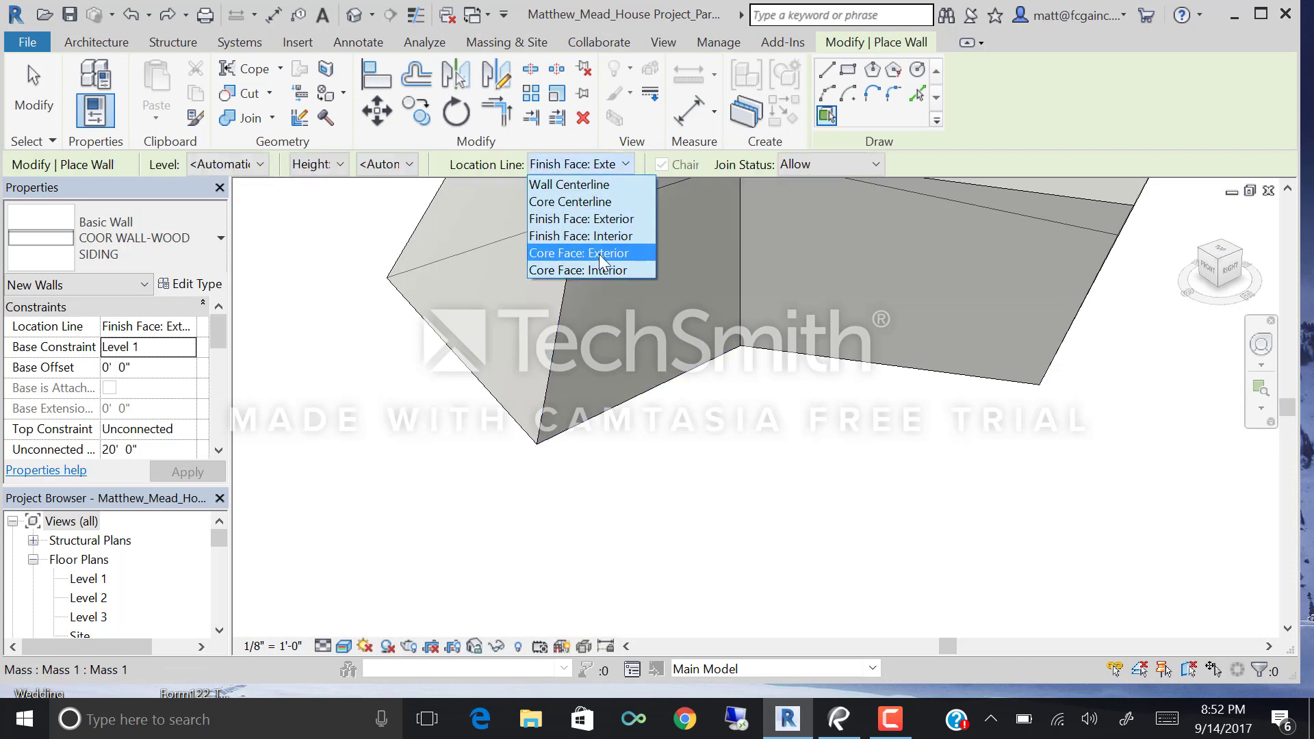
left_click(581, 203)
left_click(499, 419)
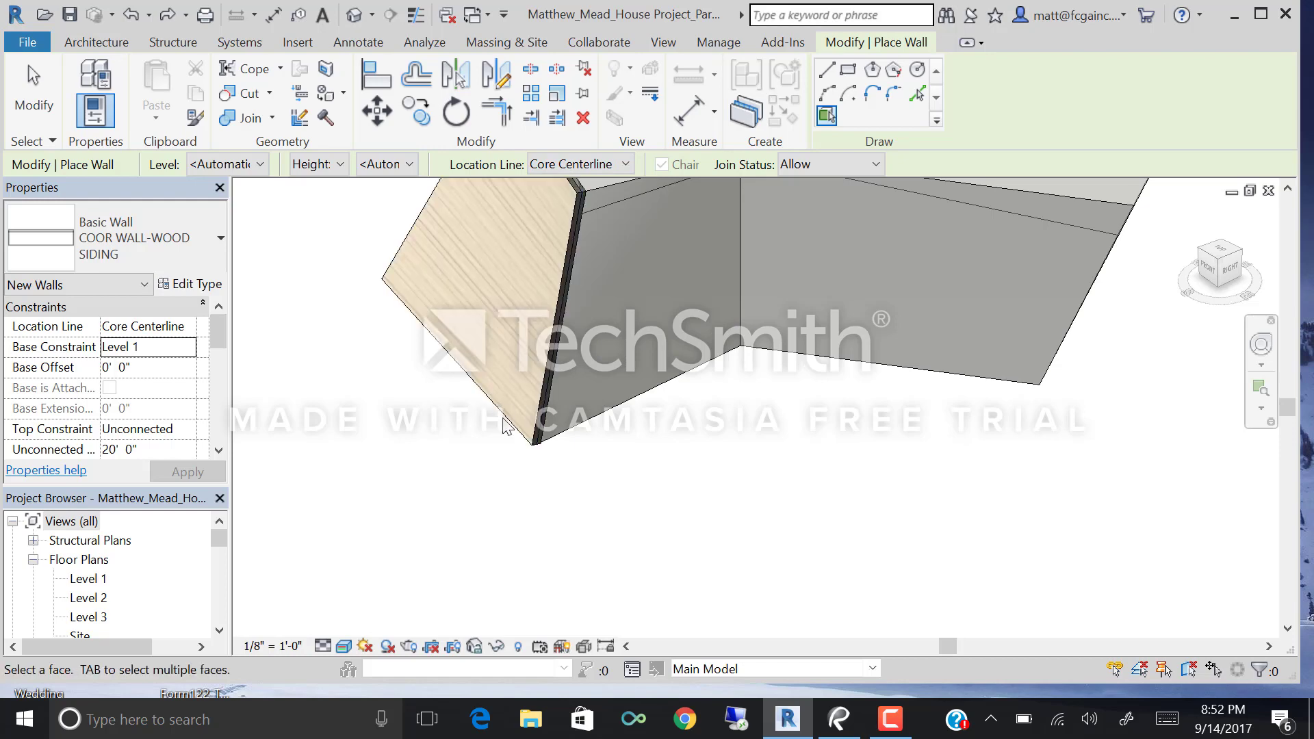
scroll(540, 388, "up", 10)
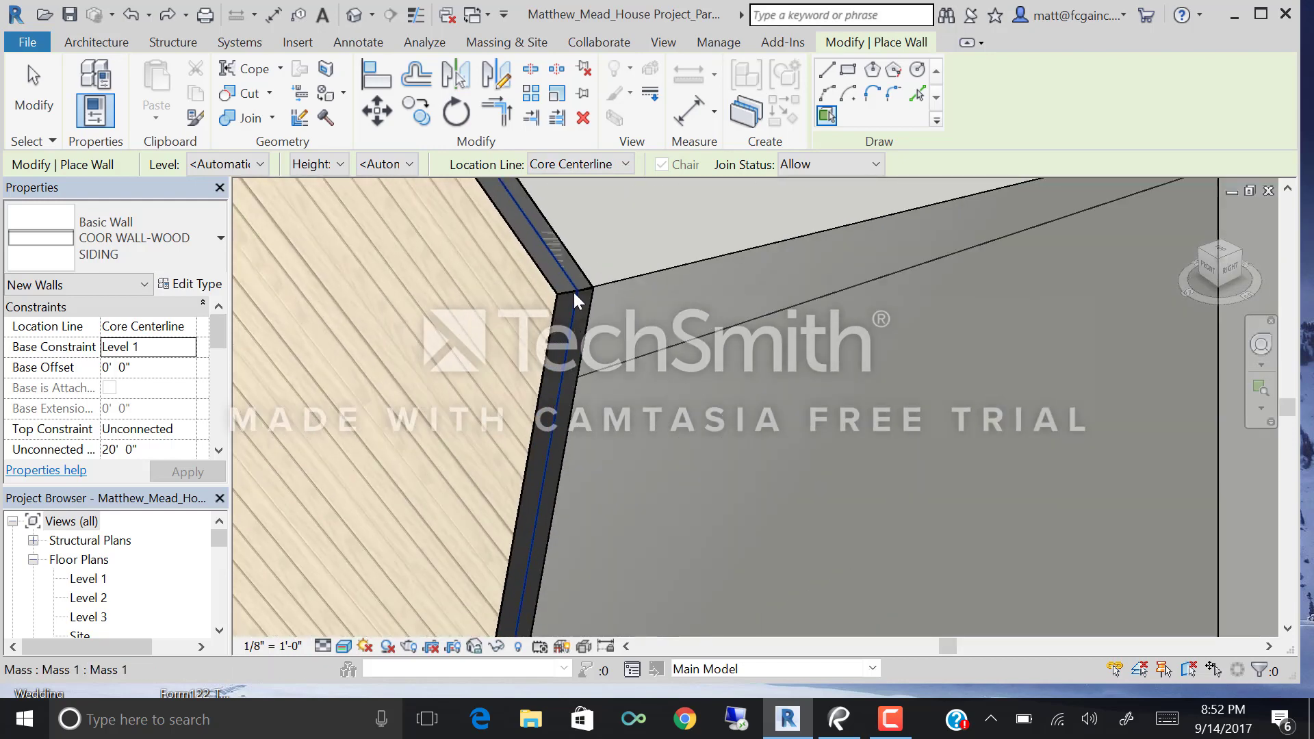
scroll(573, 289, "down", 8)
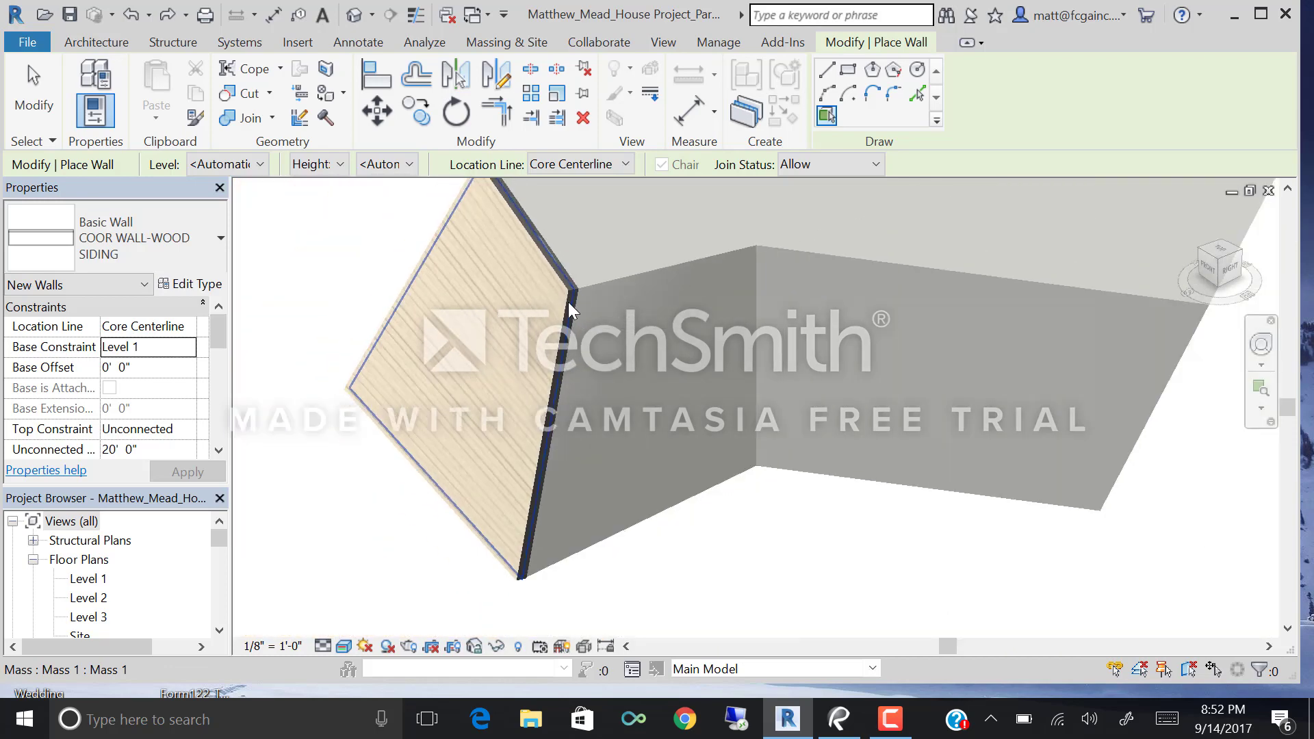
middle_click_drag(507, 410, 557, 389, "shift")
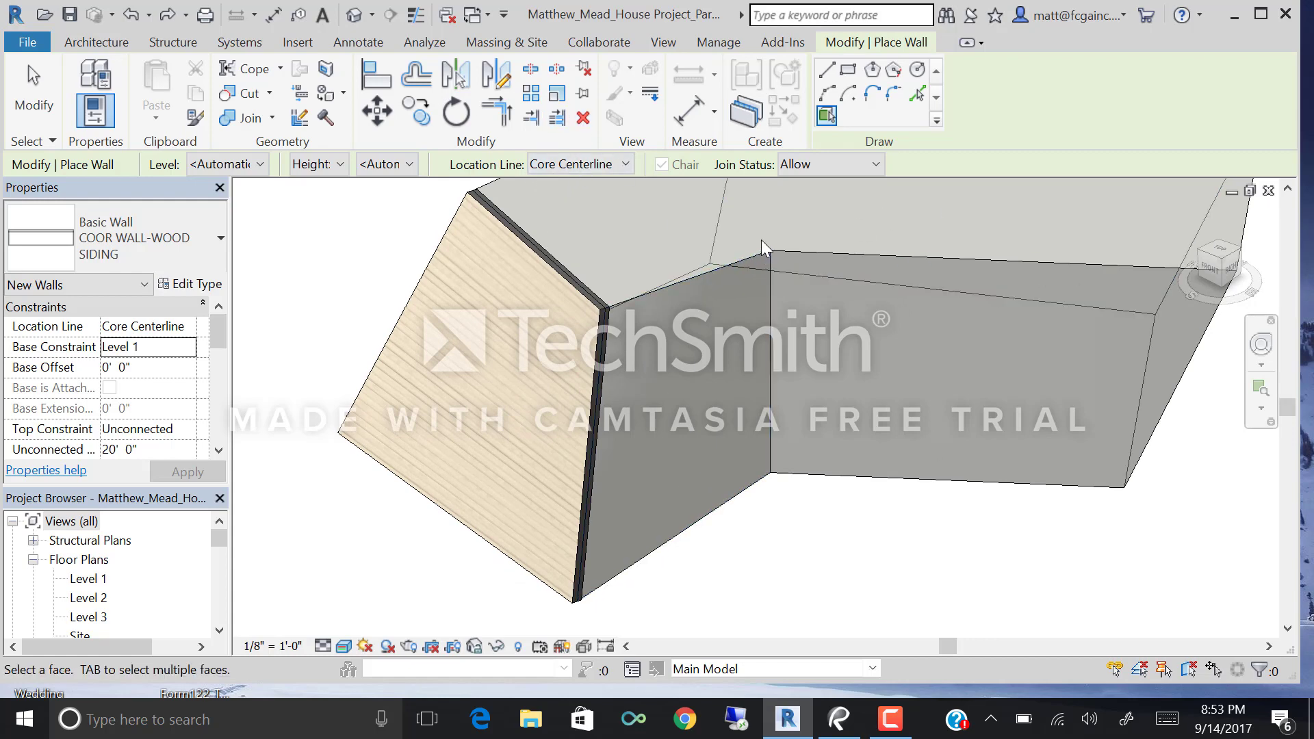
key("ctrl+z")
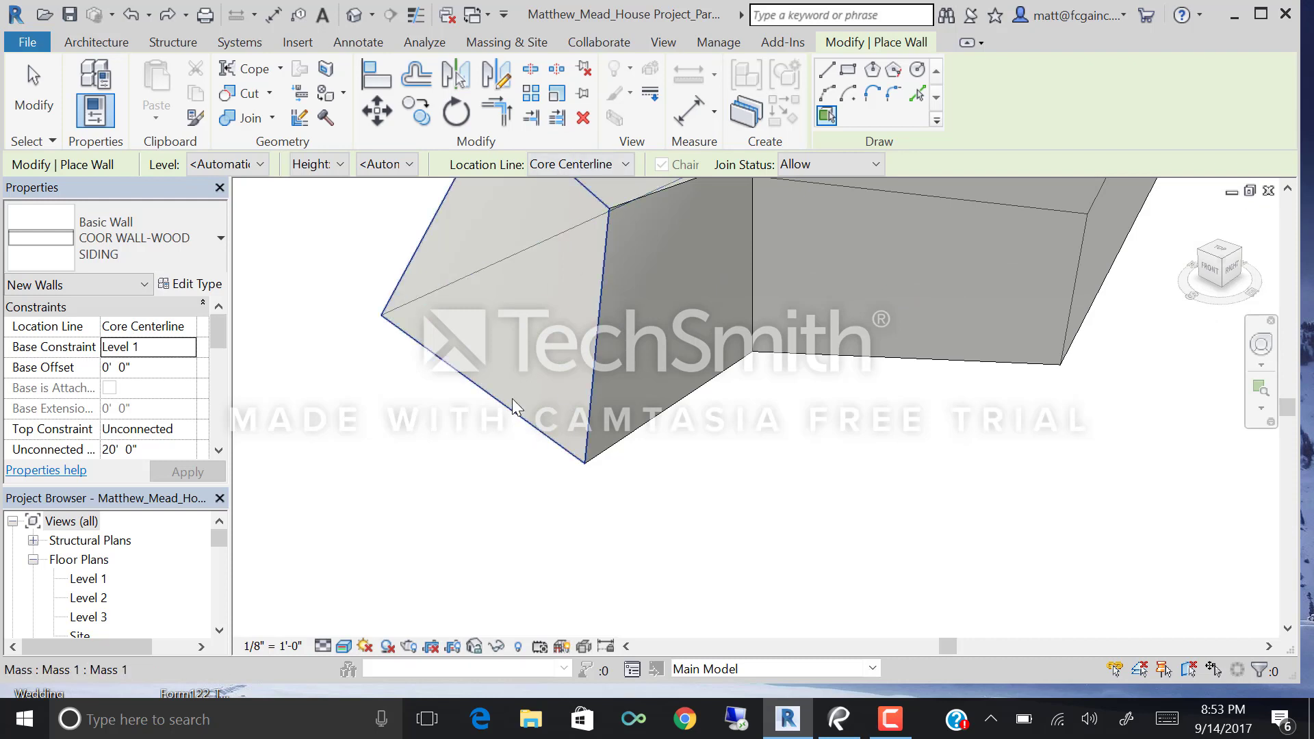
Set the location line to Core Face: Interior, place a wood siding wall on the sloped end face, and check its alignment.
left_click(624, 164)
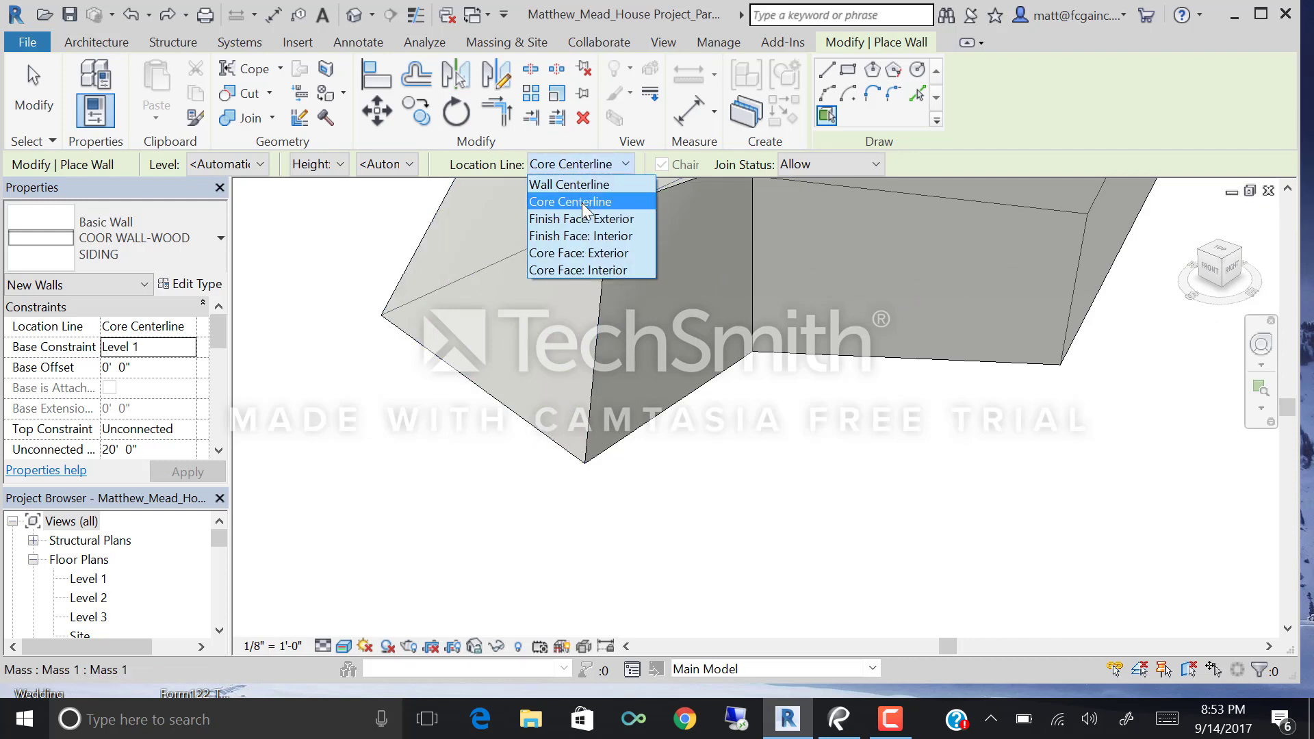
left_click(601, 271)
left_click(531, 438)
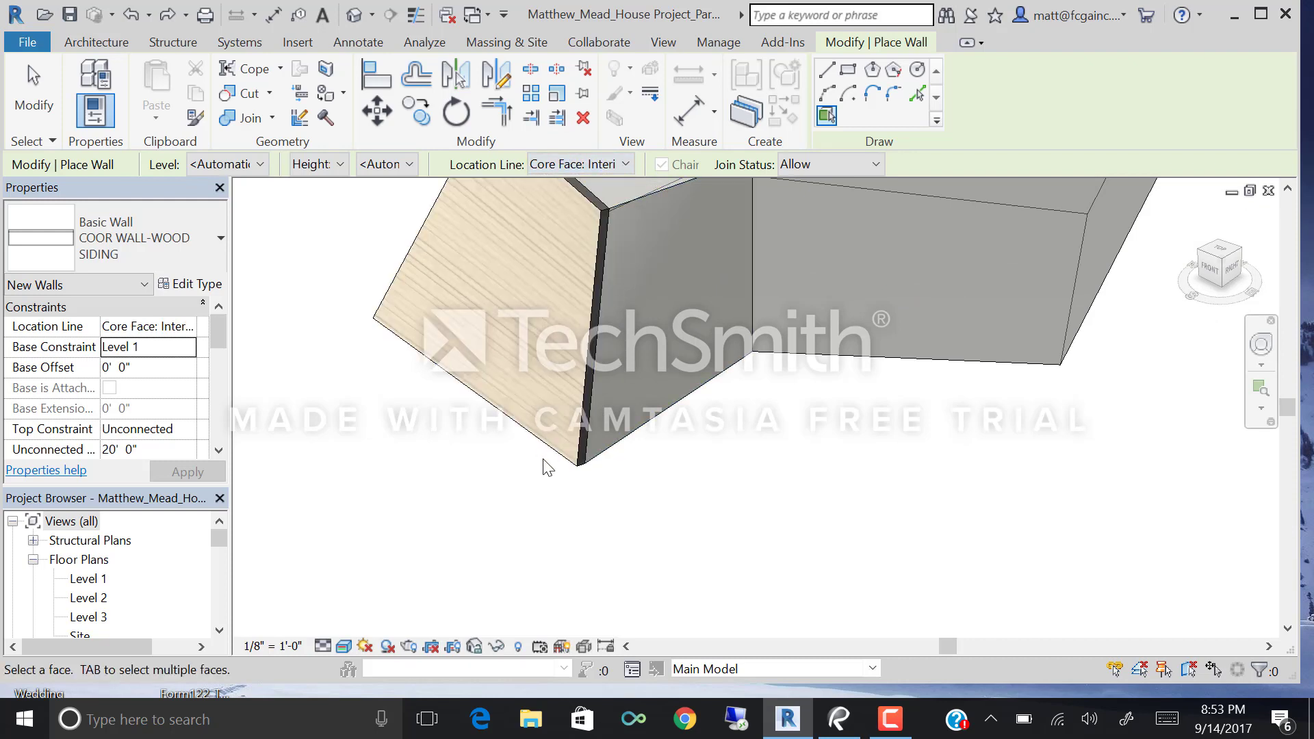
scroll(594, 278, "up", 6)
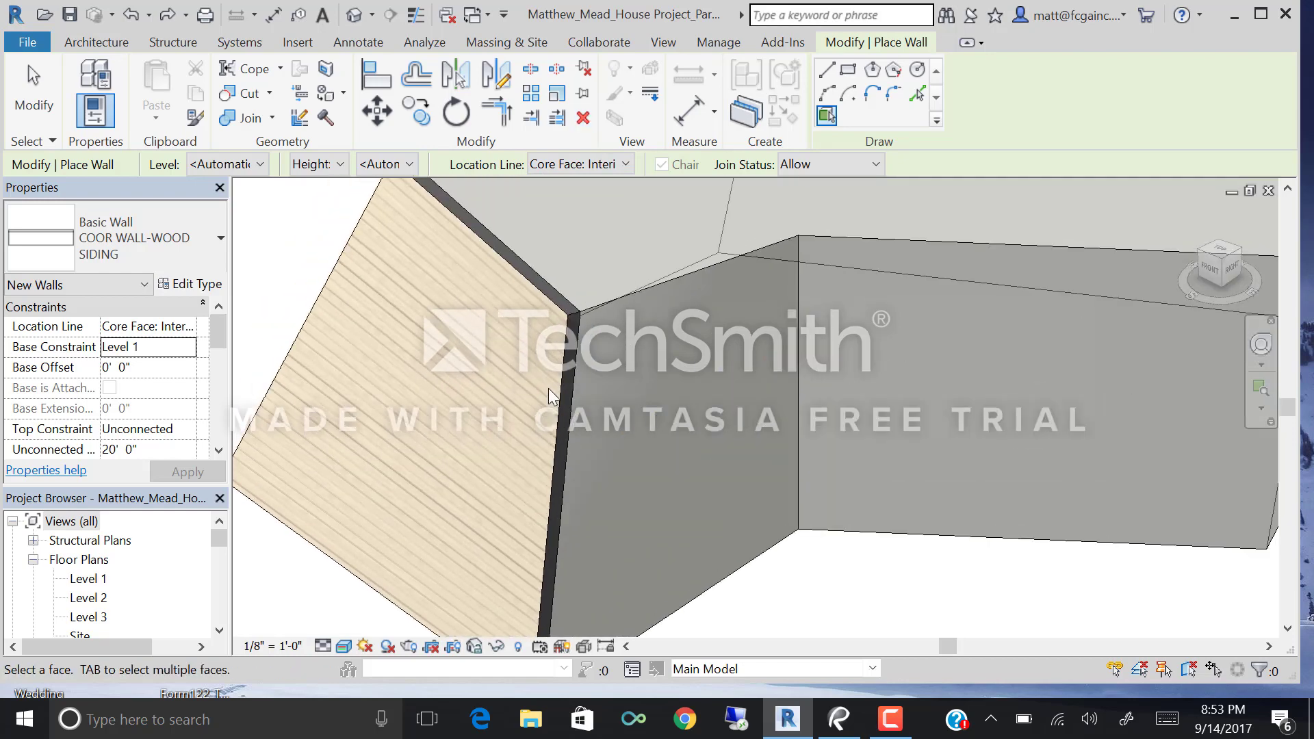
scroll(586, 315, "up", 5)
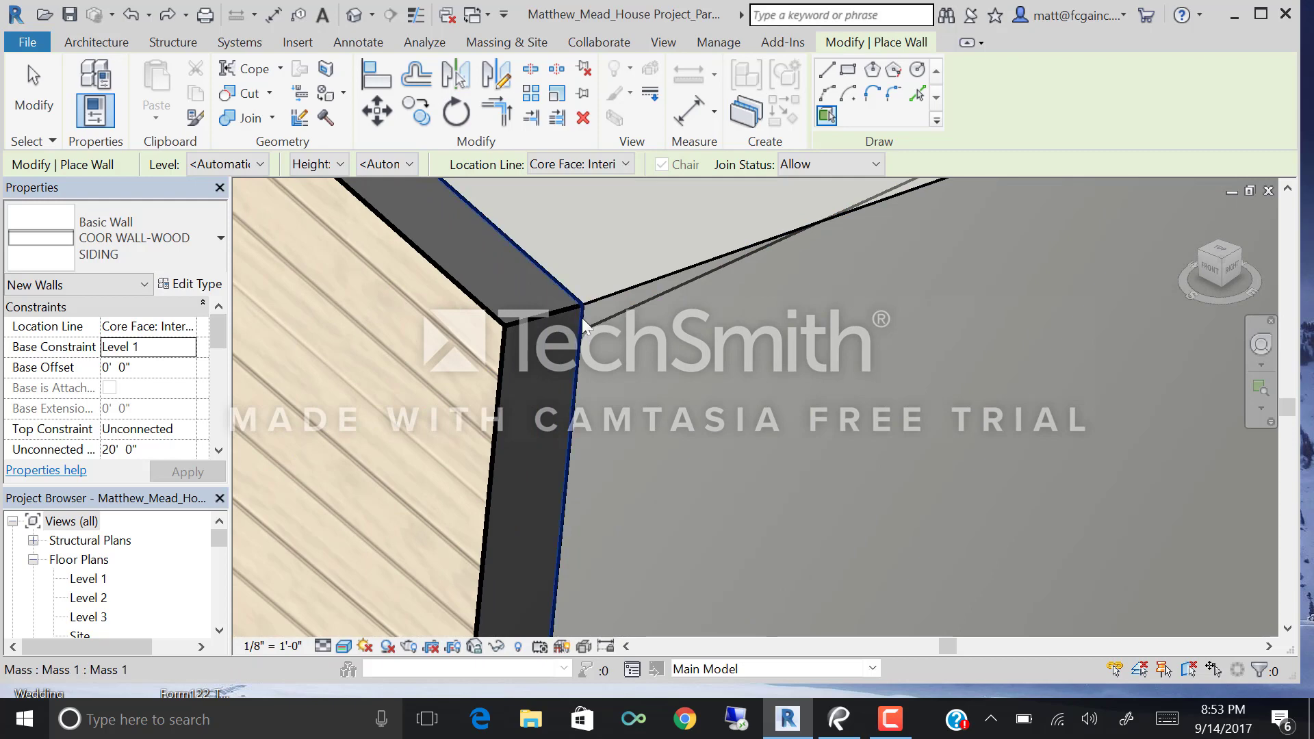
scroll(540, 305, "down", 3)
scroll(540, 301, "down", 5)
Place wood siding walls on the two faces of the inward corner and on the mass's adjoining rear side face.
left_click(568, 294)
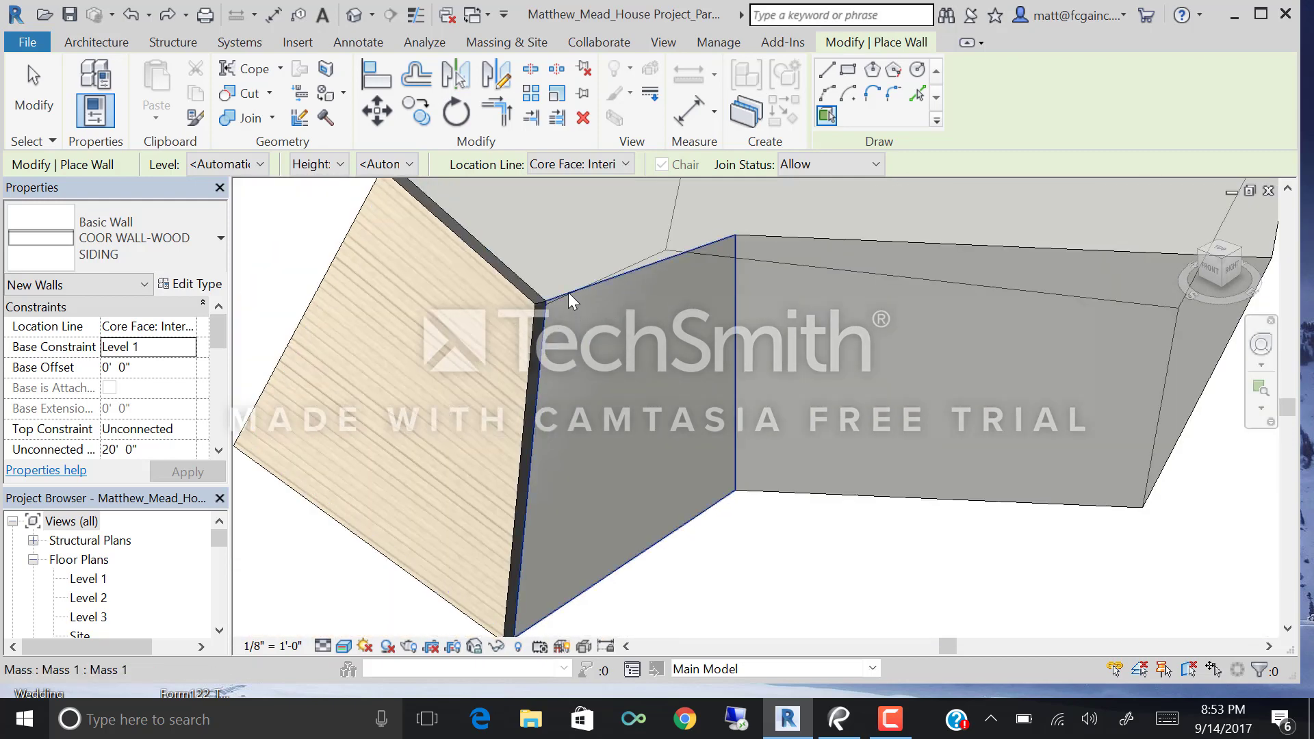
middle_click_drag(498, 359, 741, 270, "shift")
left_click(710, 296)
scroll(706, 299, "down", 3)
left_click(752, 251)
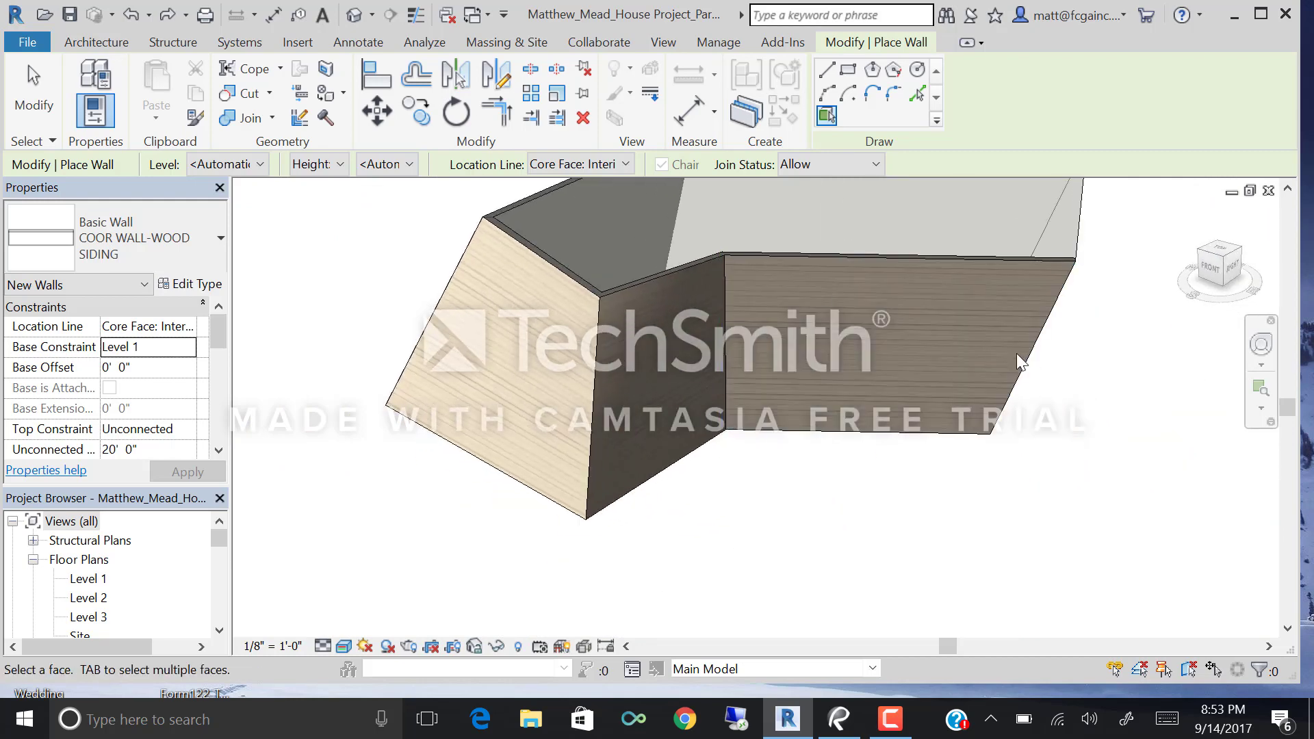
Place wood siding walls on the mass's two remaining side faces to complete the enclosure.
middle_click_drag(1017, 355, 913, 333, "shift")
left_click(892, 353)
left_click(893, 316)
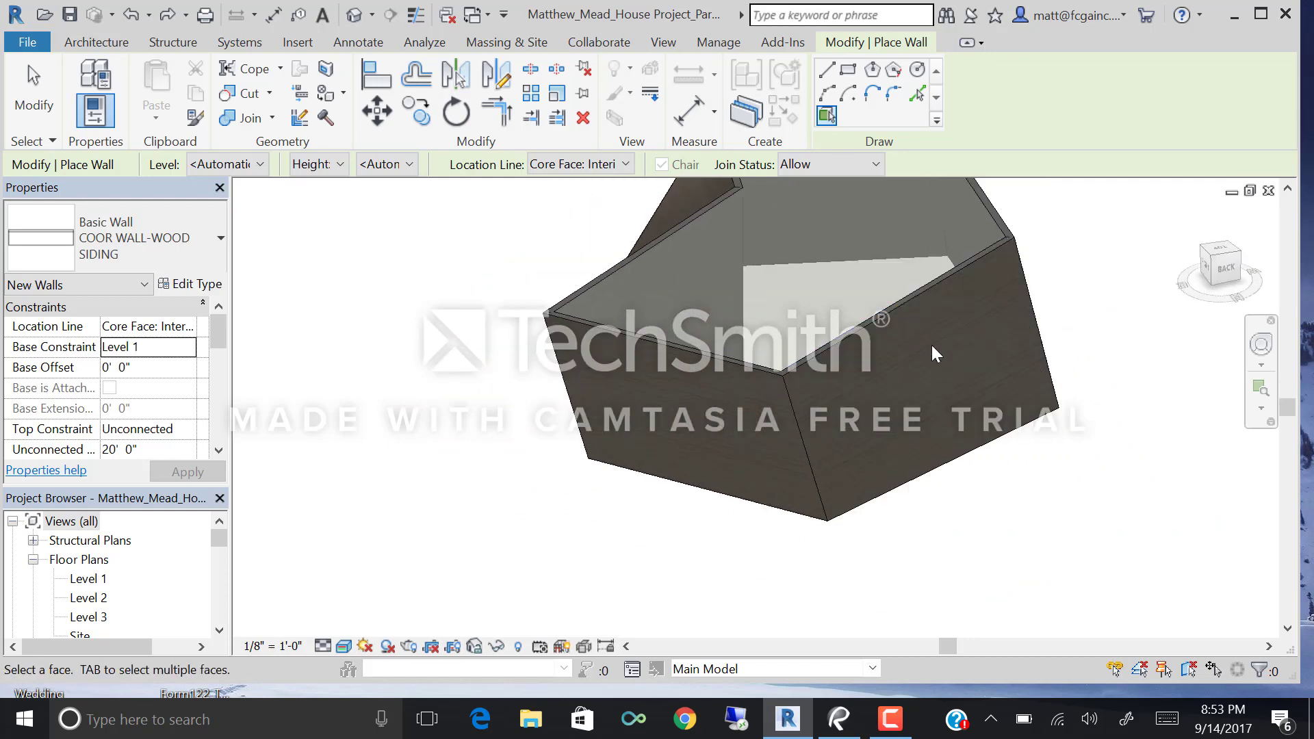
Examine the completed ring of sloped wood siding walls and their corners from several sides.
middle_click_drag(989, 390, 685, 397, "shift")
scroll(466, 399, "down", 3)
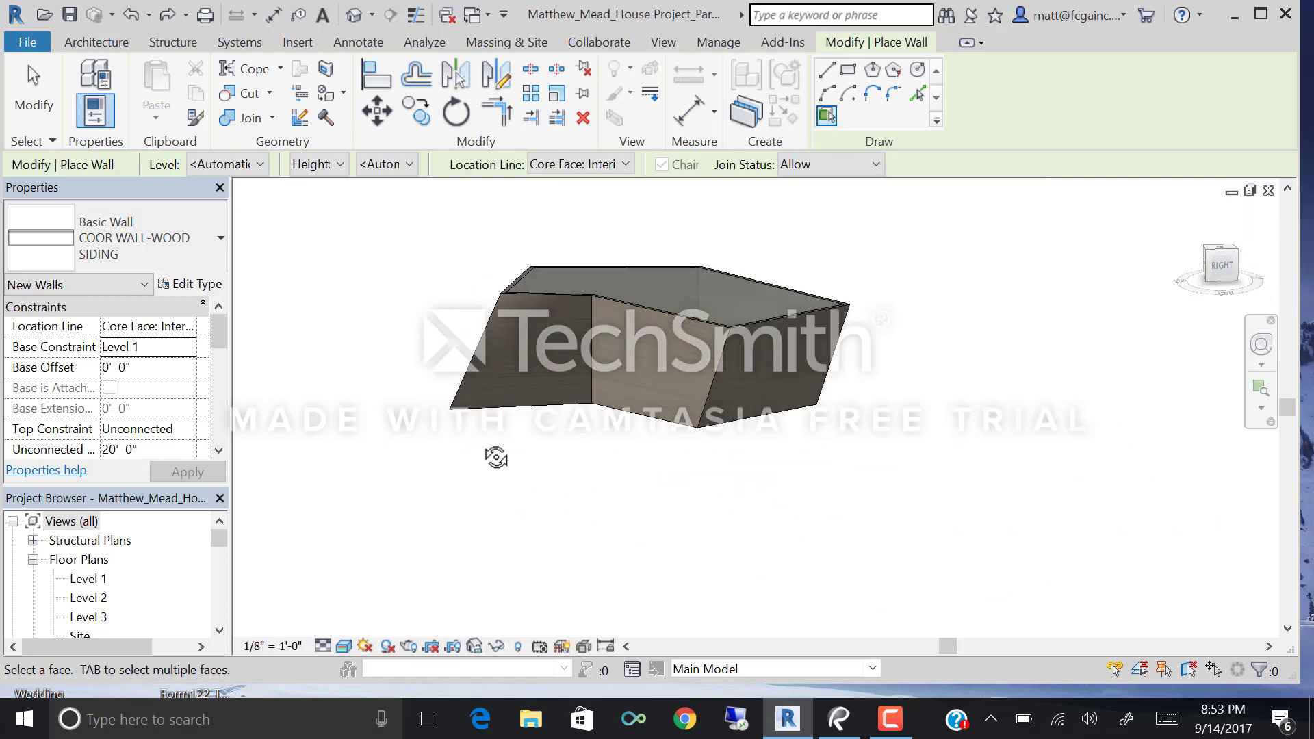
middle_click_drag(499, 455, 541, 455, "shift")
scroll(537, 455, "up", 3)
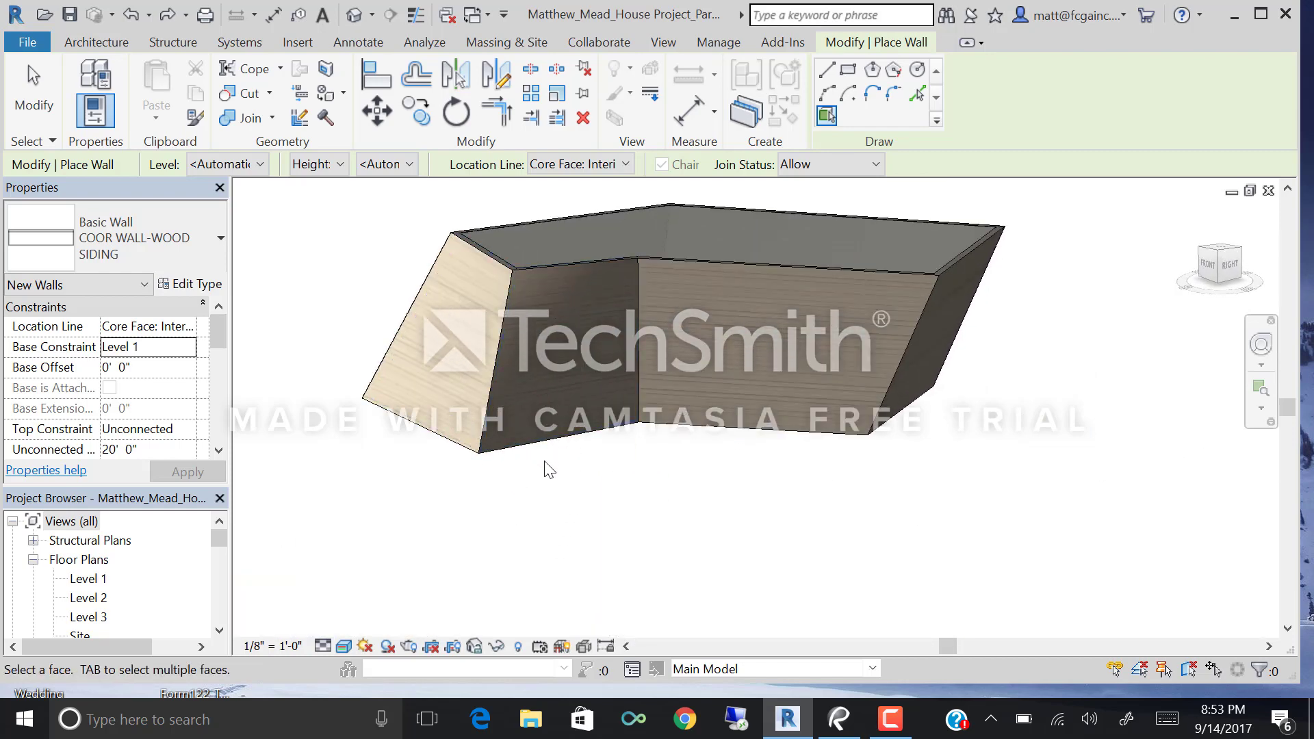
middle_click_drag(543, 474, 746, 505, "shift")
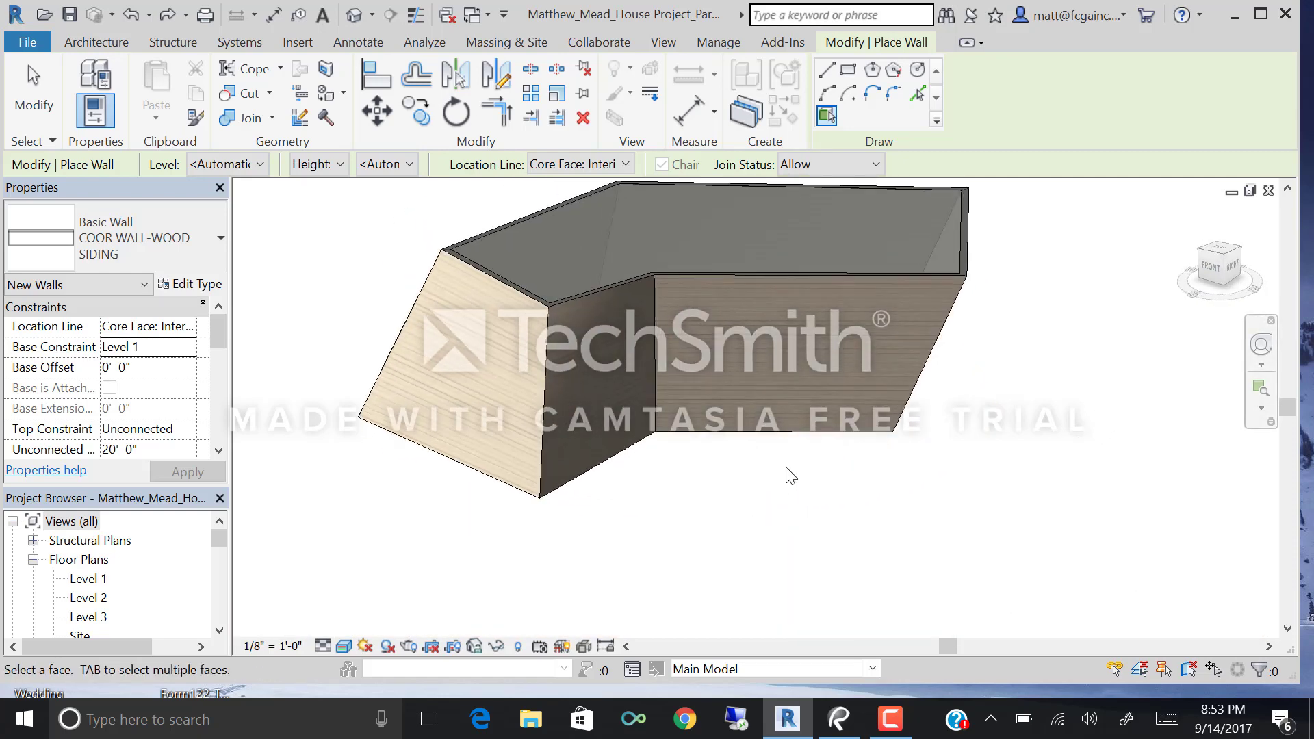
middle_click_drag(846, 489, 899, 551, "shift")
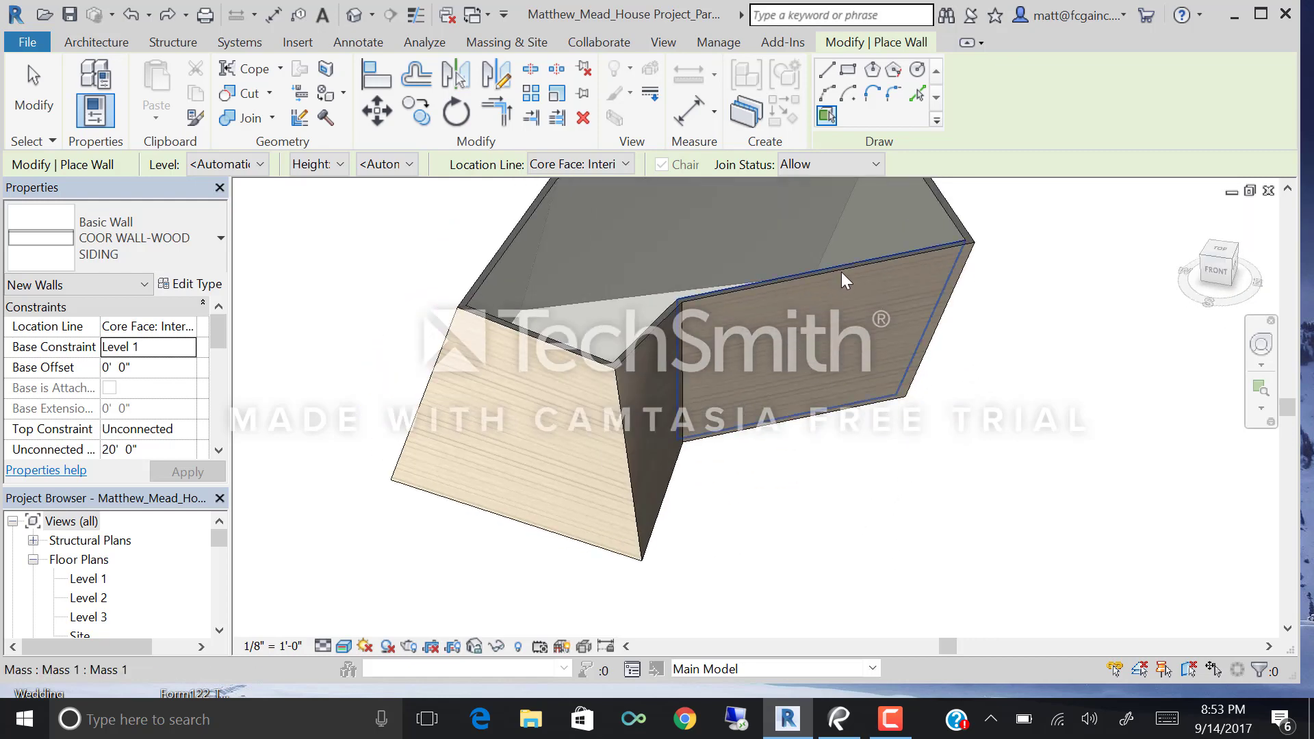
middle_click_drag(754, 275, 688, 251, "shift")
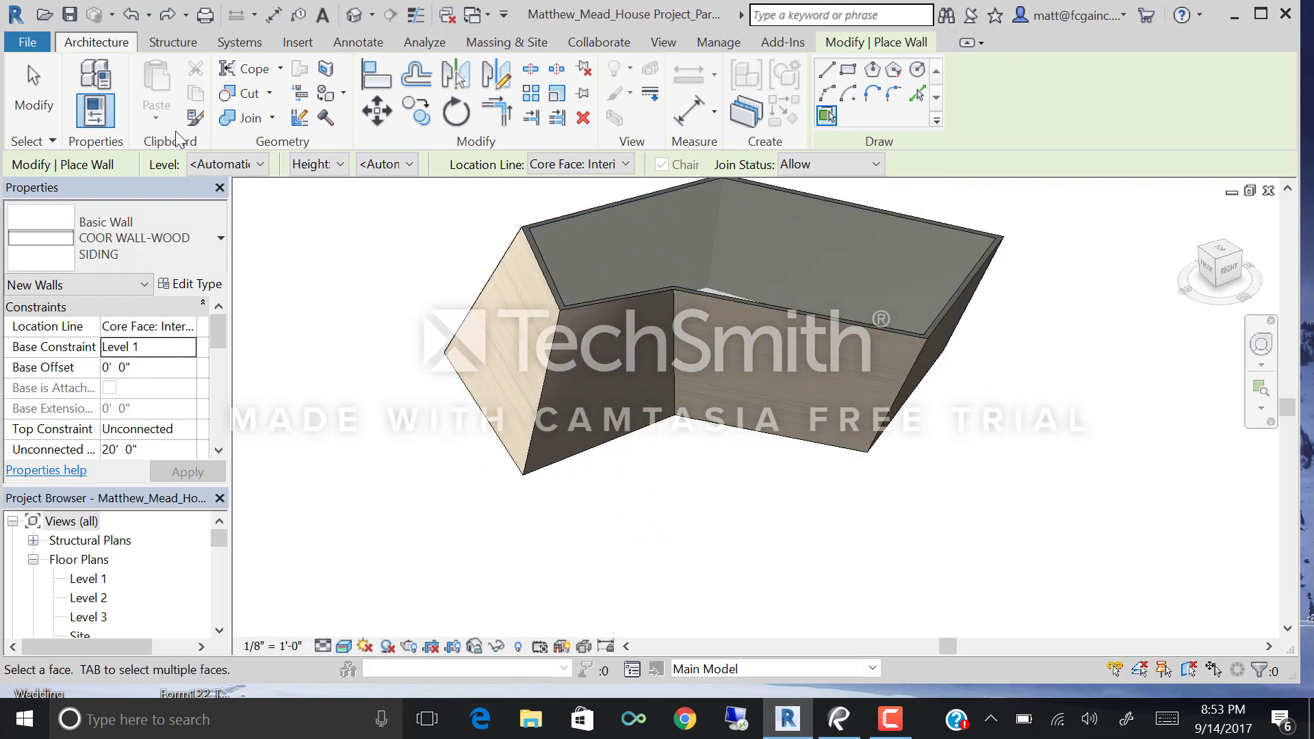
Try a Generic - 12" Roof by Face on the mass's top face with reference level Level 3, and inspect its fit inside the walls.
scroll(720, 360, "up", 2)
middle_click_drag(720, 360, 726, 438)
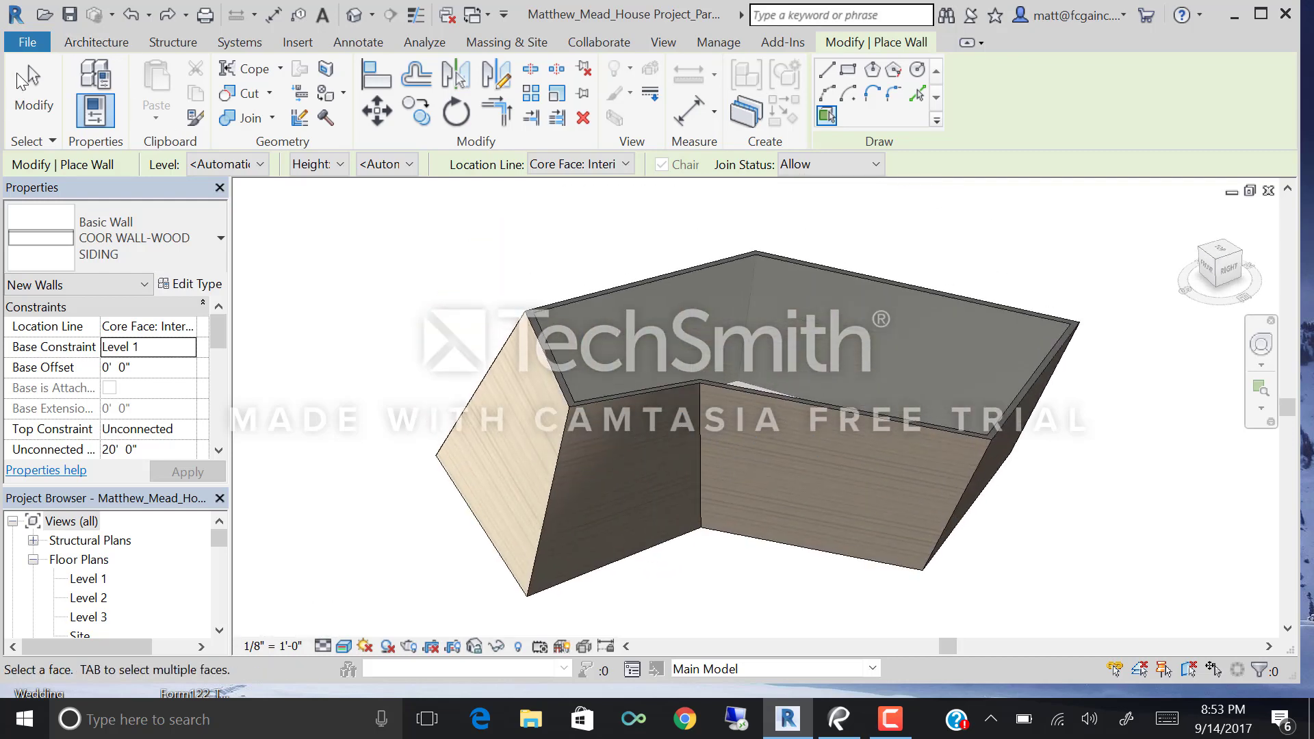
left_click(90, 51)
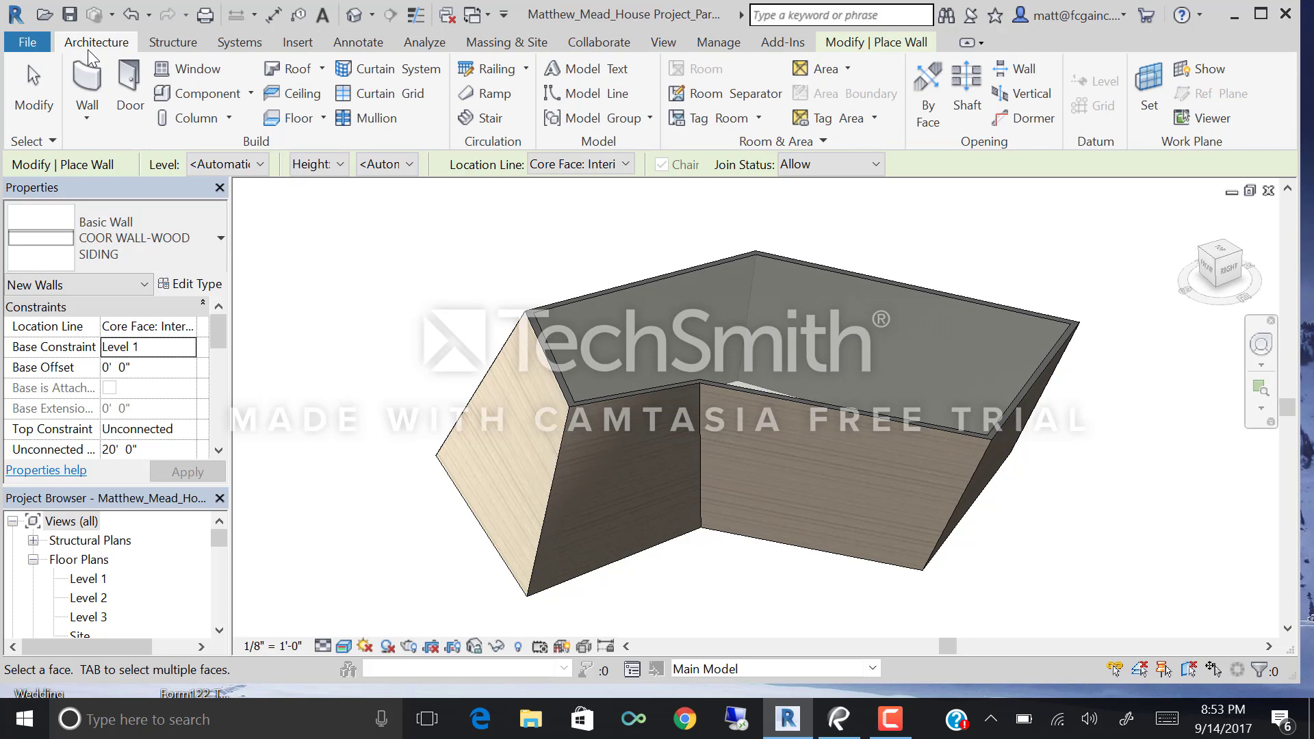
left_click(322, 70)
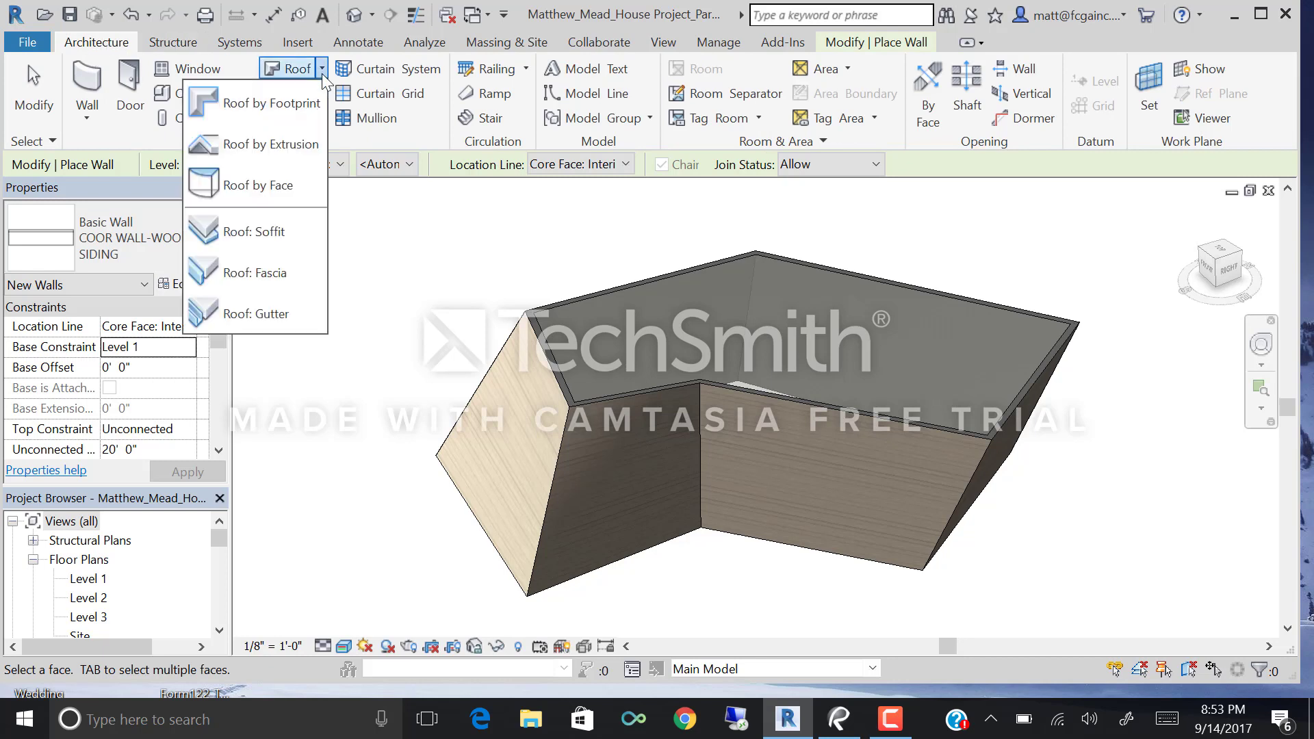
left_click(289, 181)
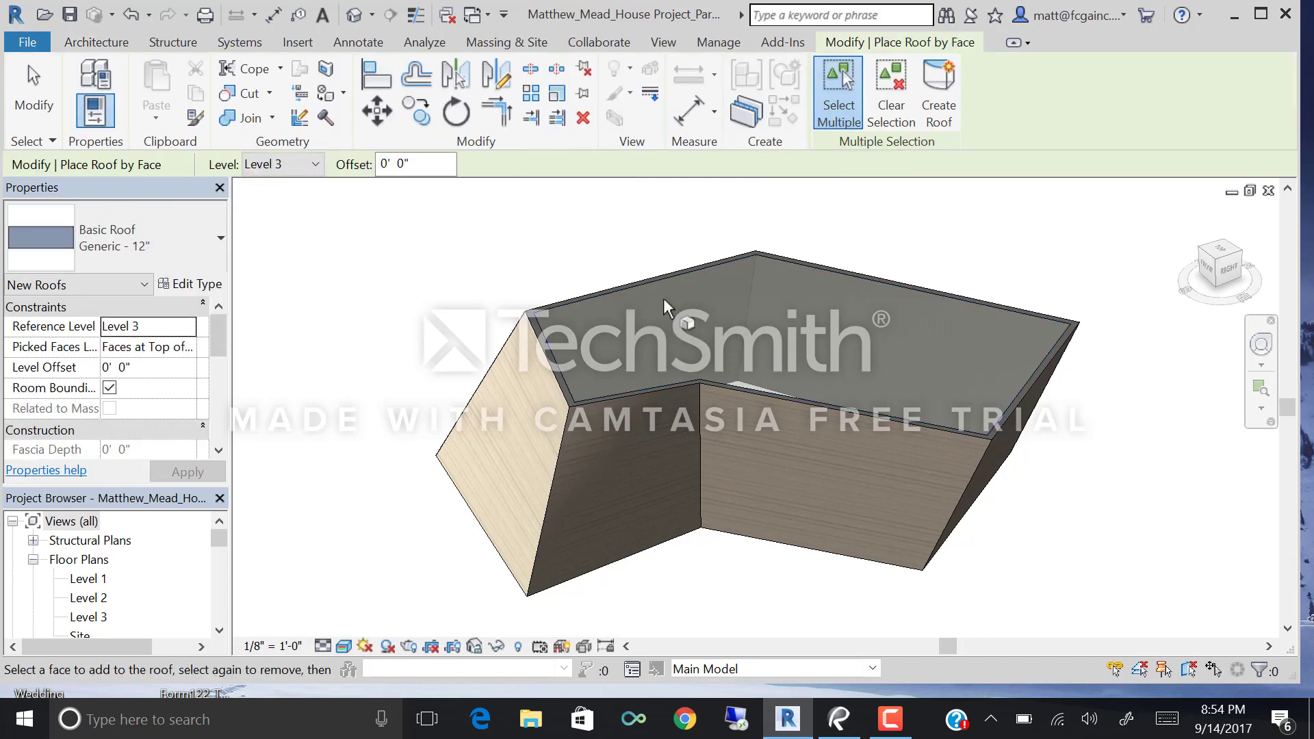
left_click(627, 288)
left_click(946, 117)
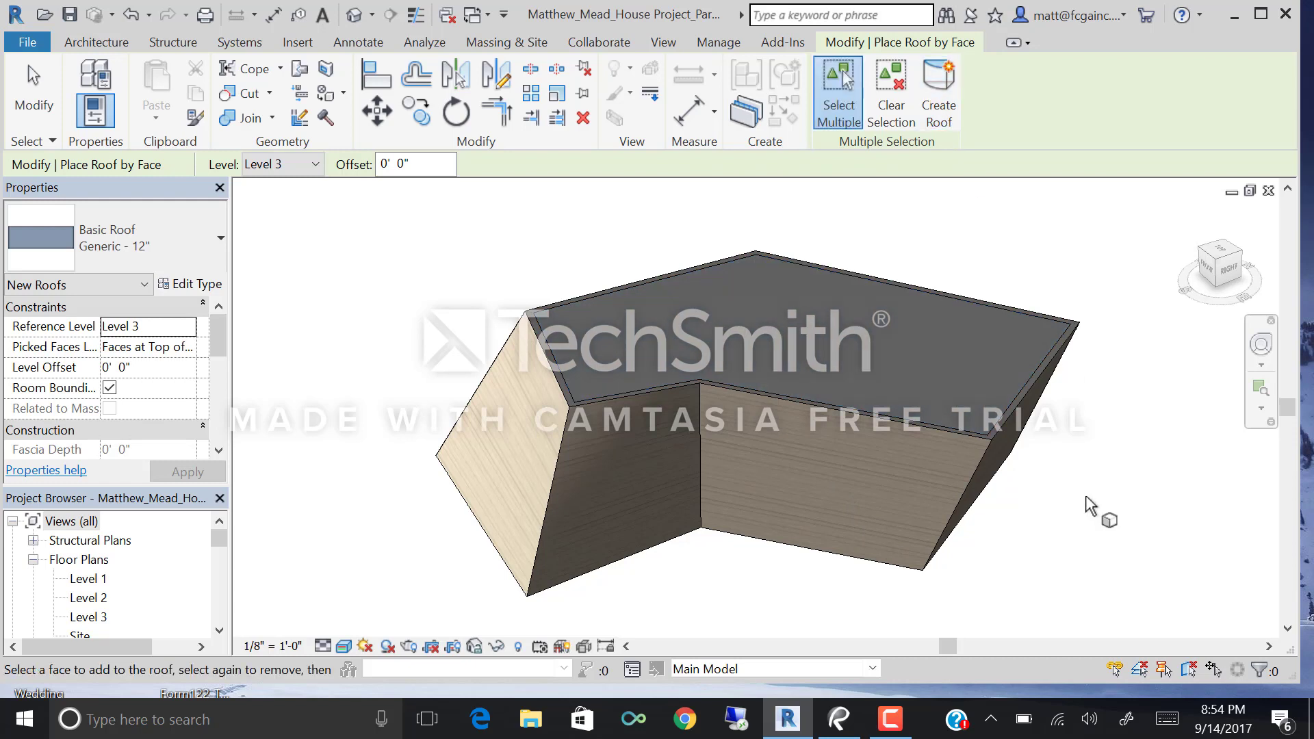
middle_click_drag(1084, 496, 792, 350, "shift")
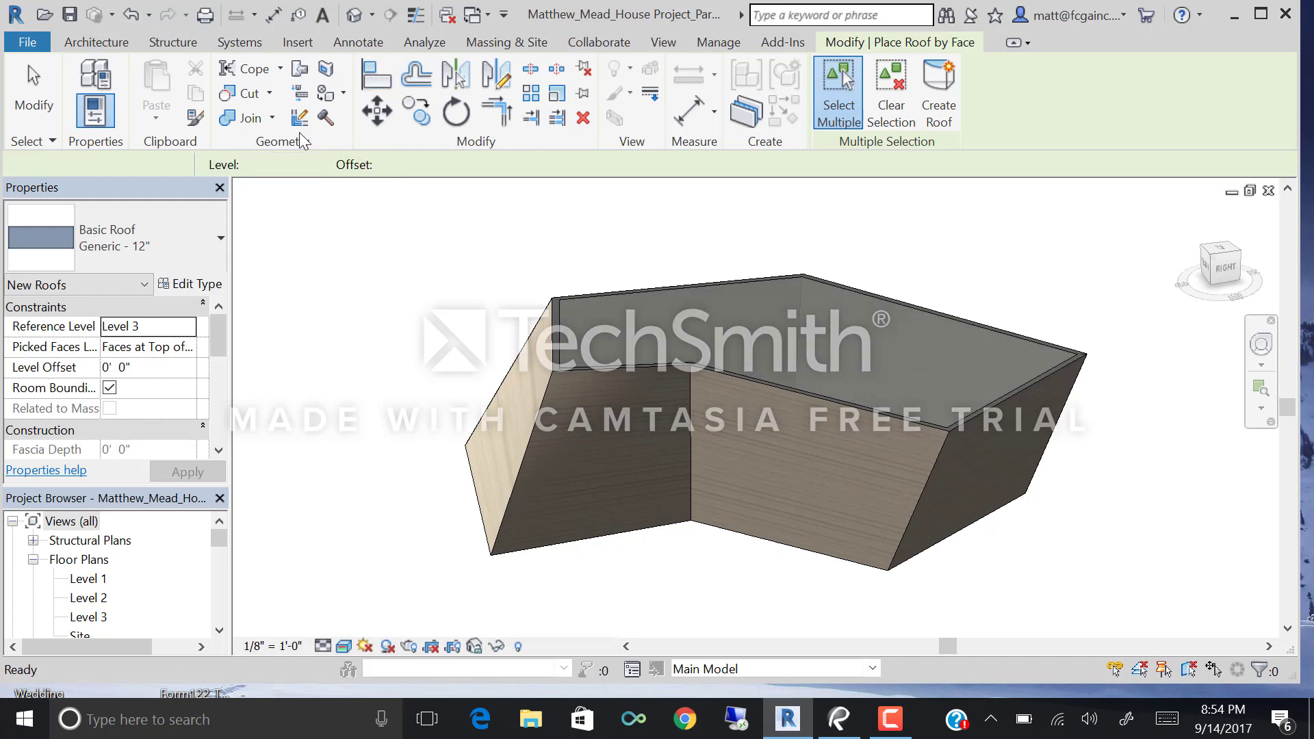
middle_click_drag(514, 376, 568, 431, "shift")
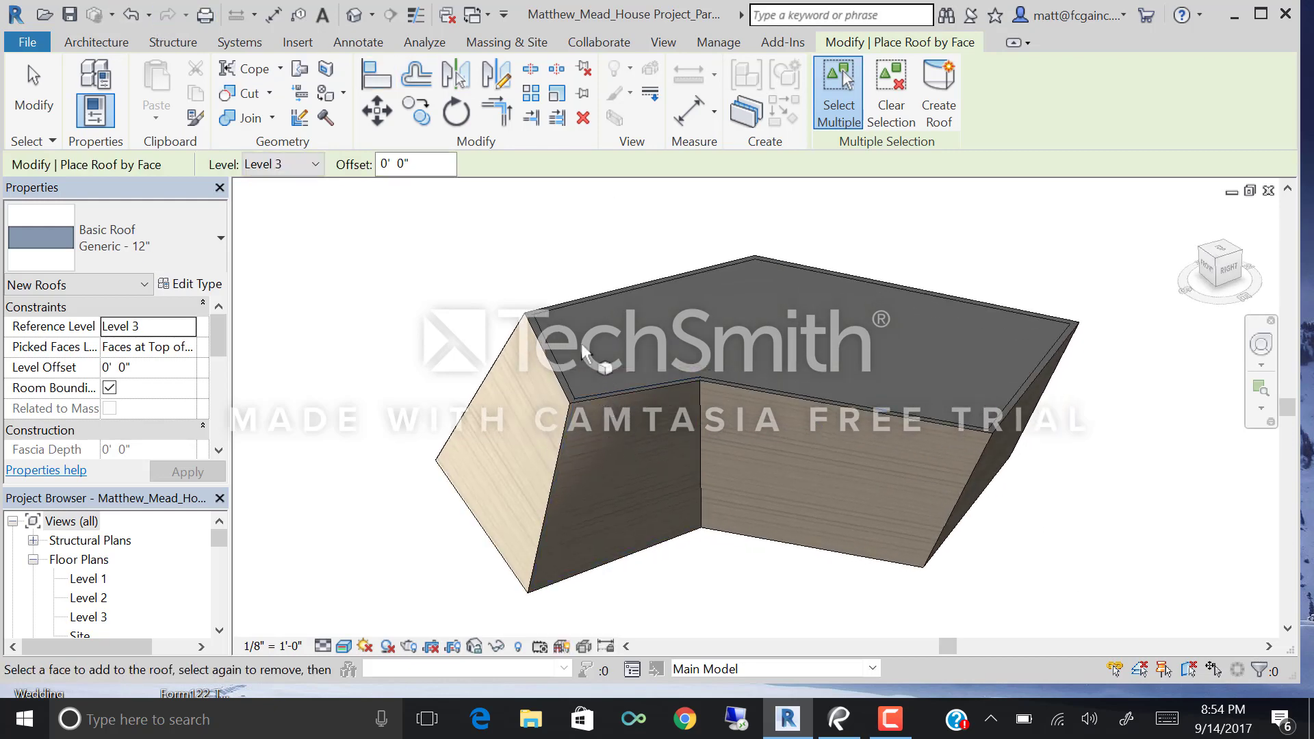
Remove the Generic - 12" roof from the top of the mass.
key("Escape")
left_click(570, 311)
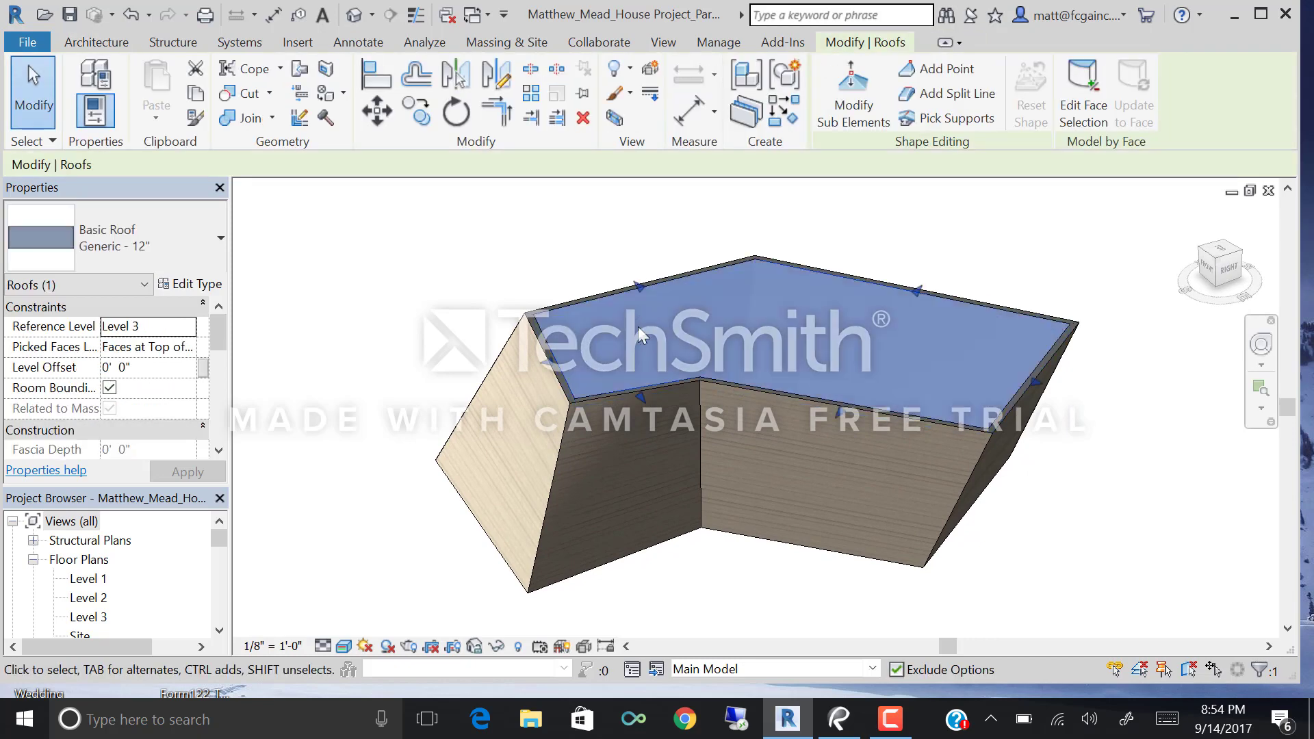
key("Escape")
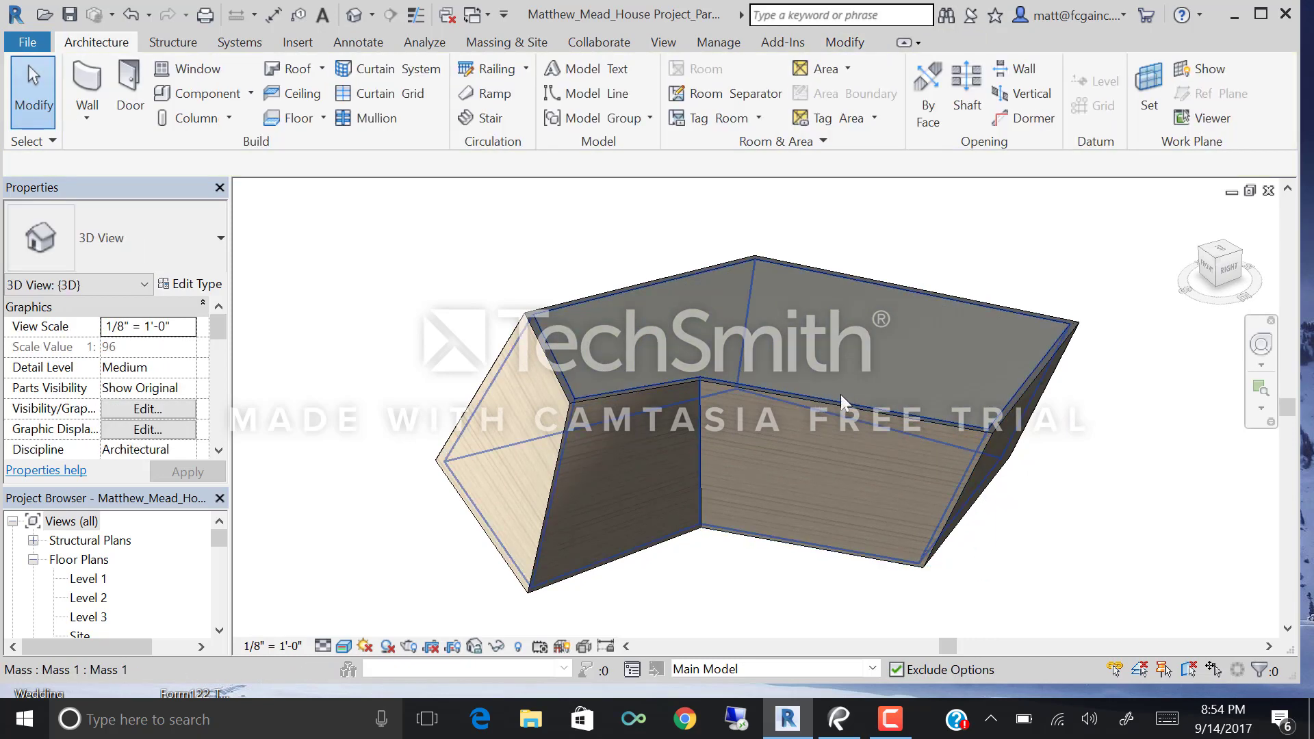
Stretch the mass's top face upward with its vertical shape handle, well above the tops of the wood siding walls.
middle_click_drag(791, 380, 753, 410, "shift")
middle_click_drag(568, 419, 473, 443)
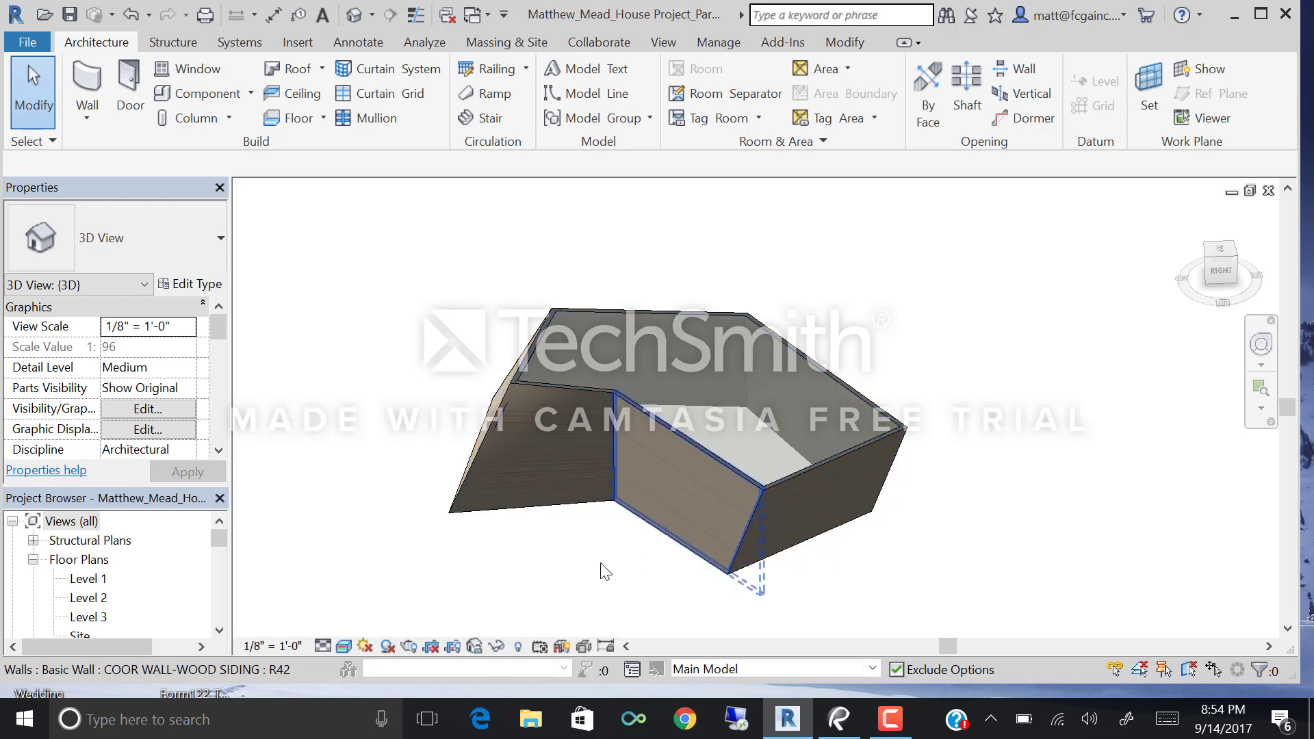
middle_click_drag(580, 547, 618, 473, "shift")
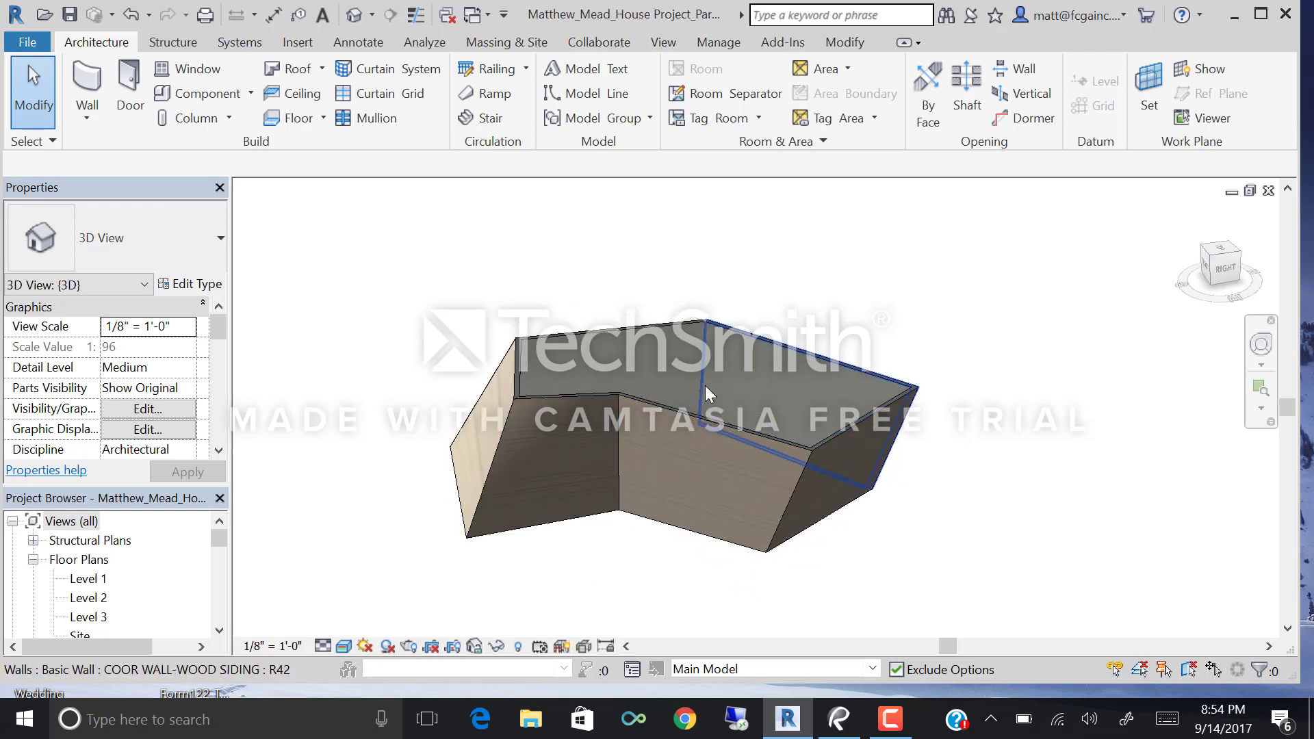
scroll(638, 355, "up", 3)
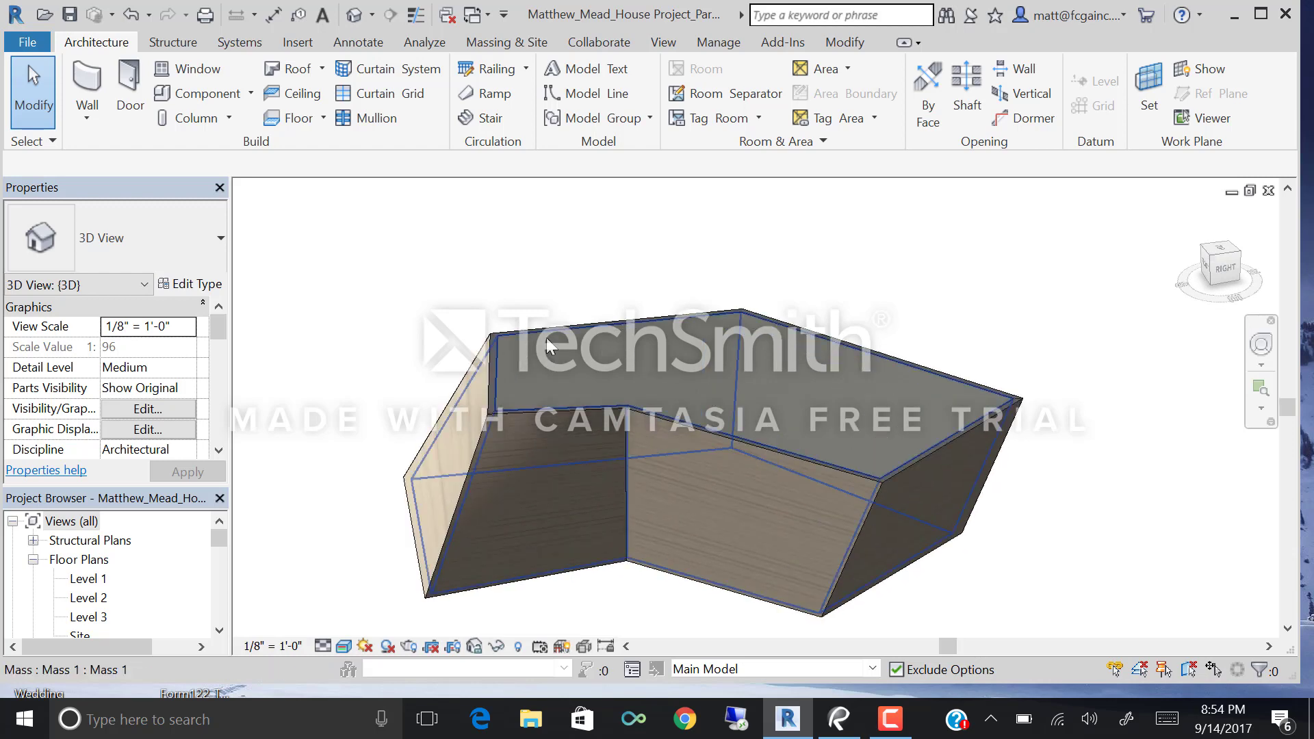
left_click(547, 345)
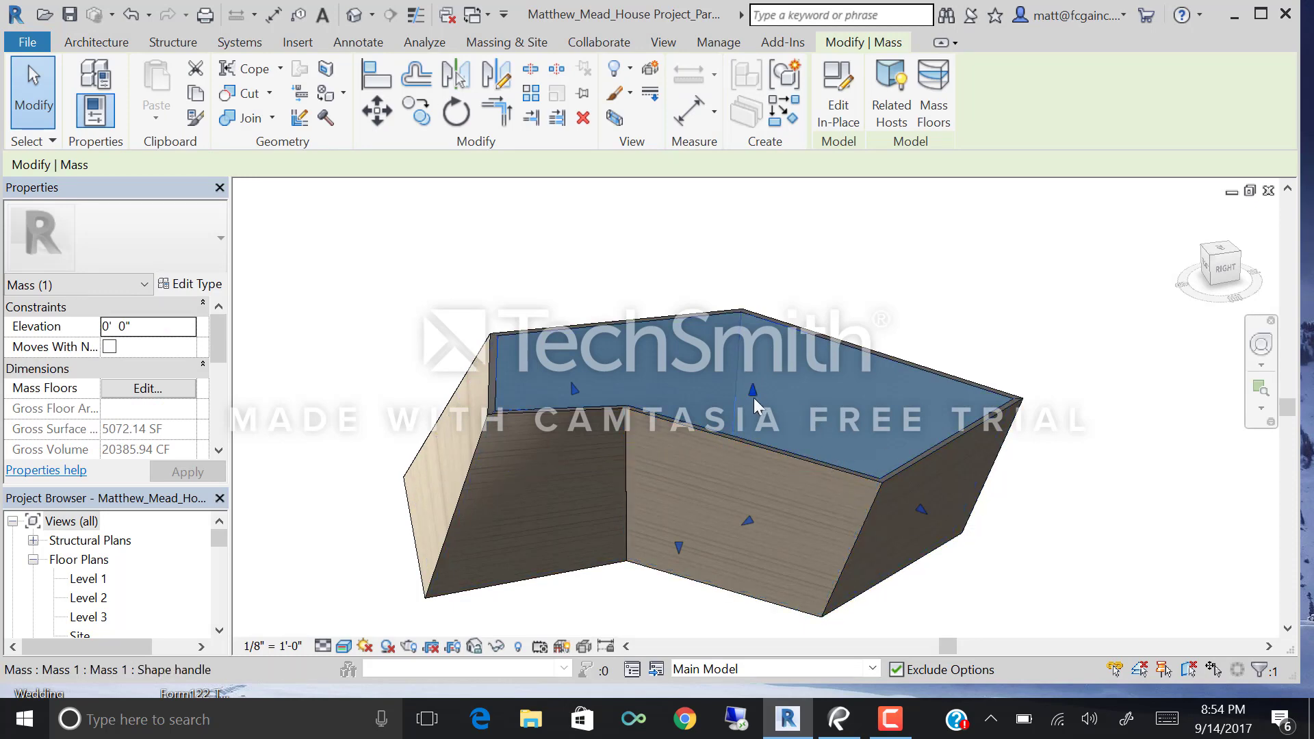
left_click_drag(755, 403, 749, 293)
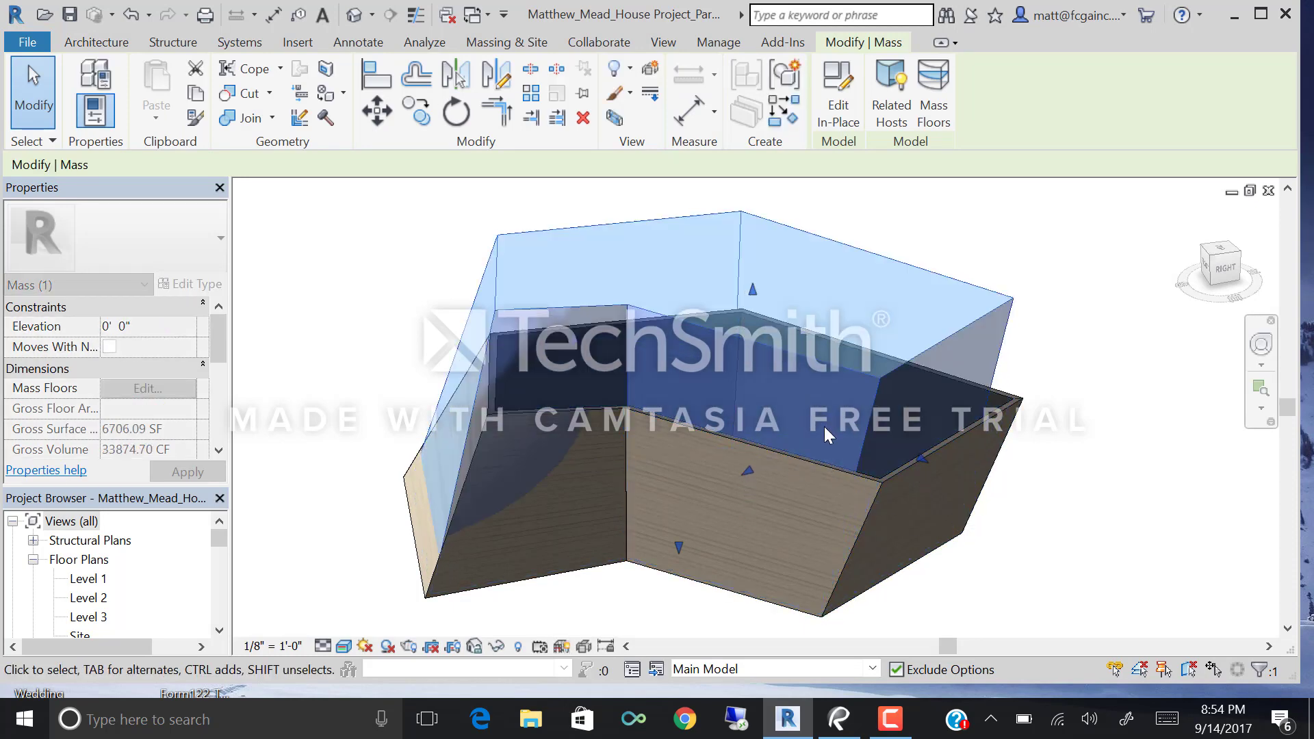
middle_click_drag(581, 469, 585, 472, "shift")
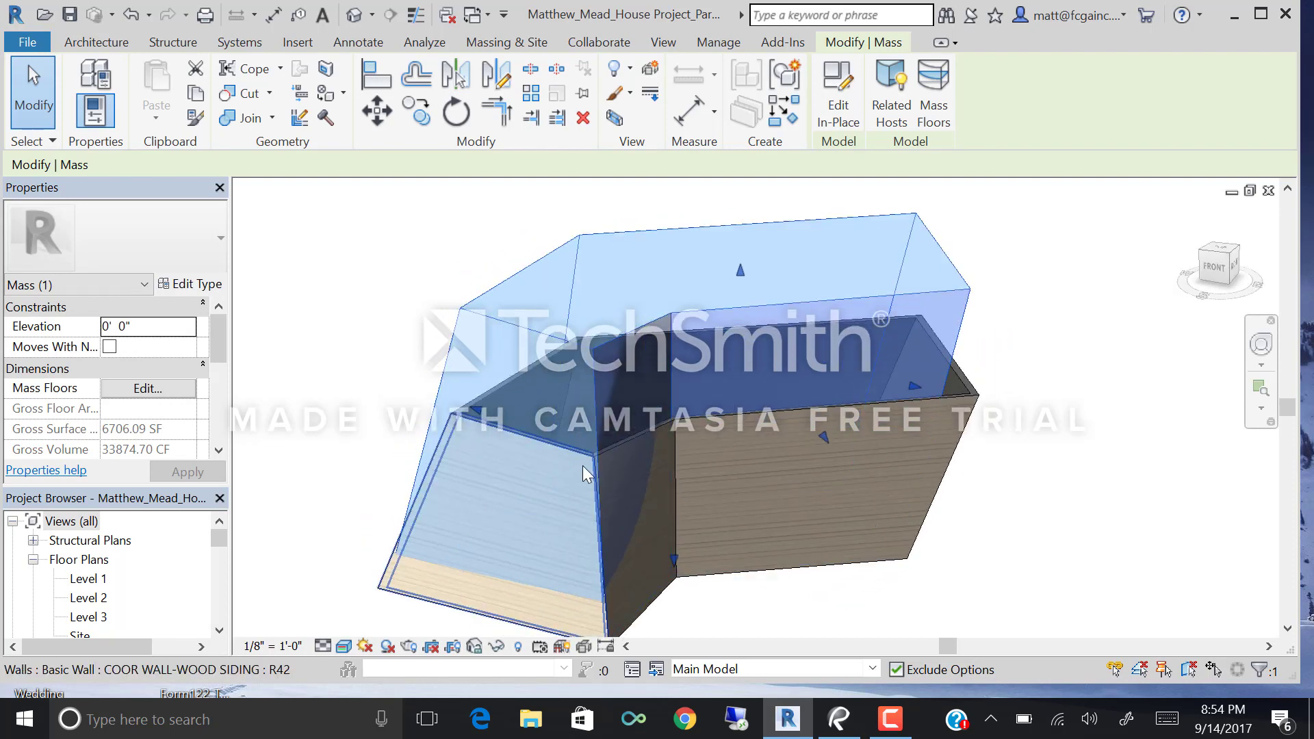
scroll(654, 512, "down", 2)
left_click(805, 601)
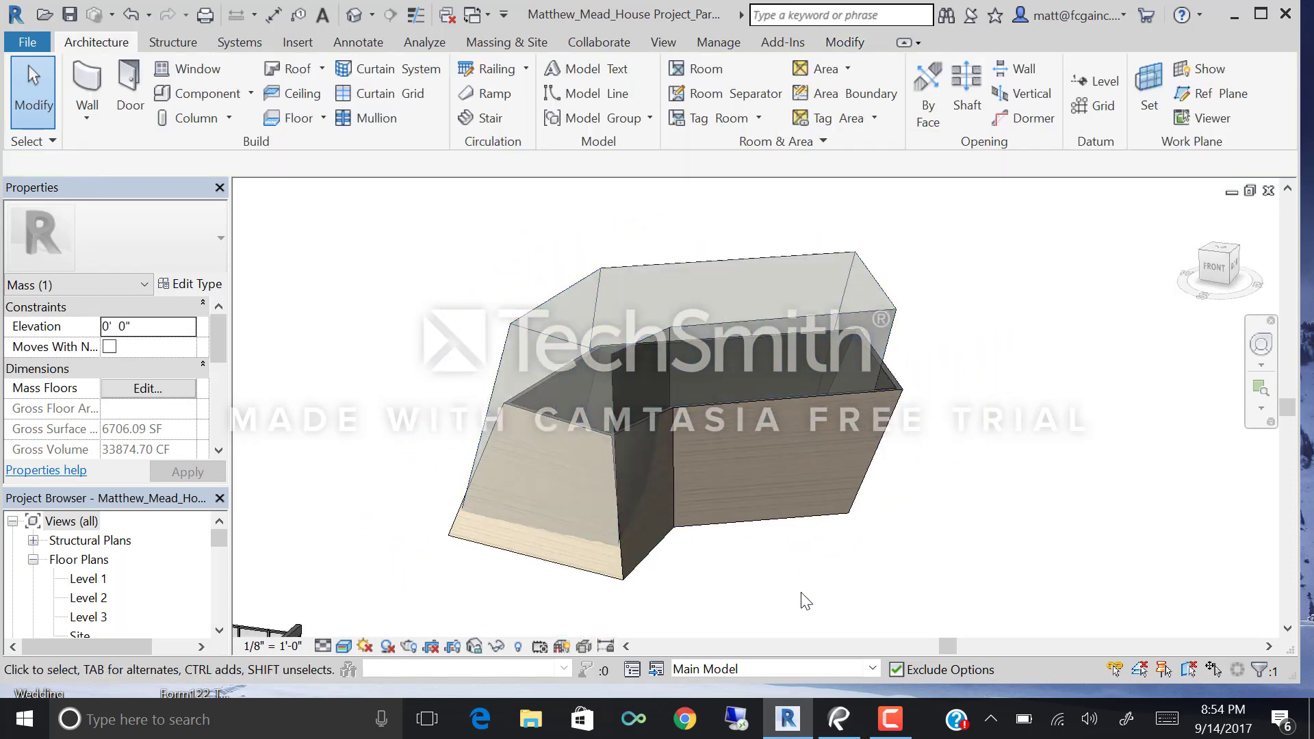
Select all six wood siding walls and update them to the faces of the heightened mass.
middle_click_drag(679, 575, 797, 632, "shift")
scroll(536, 520, "up", 2)
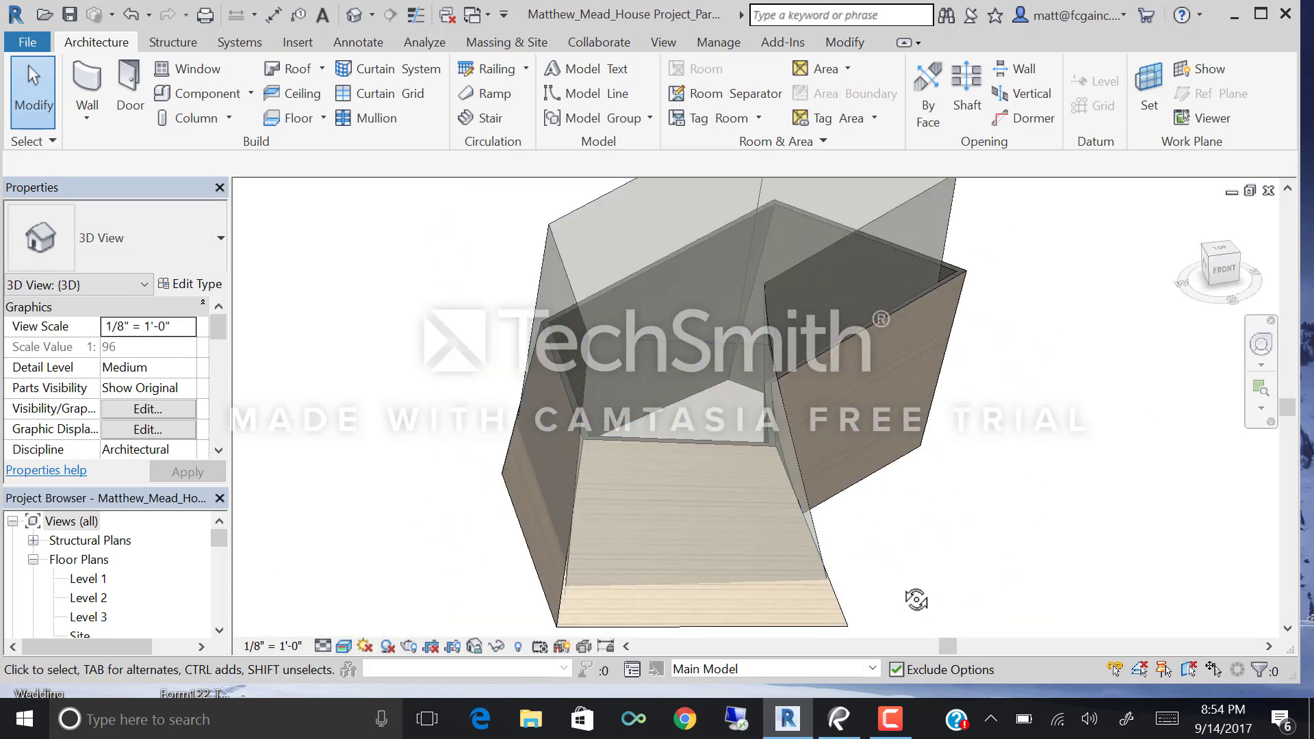
middle_click_drag(918, 595, 671, 522, "shift")
left_click(557, 525)
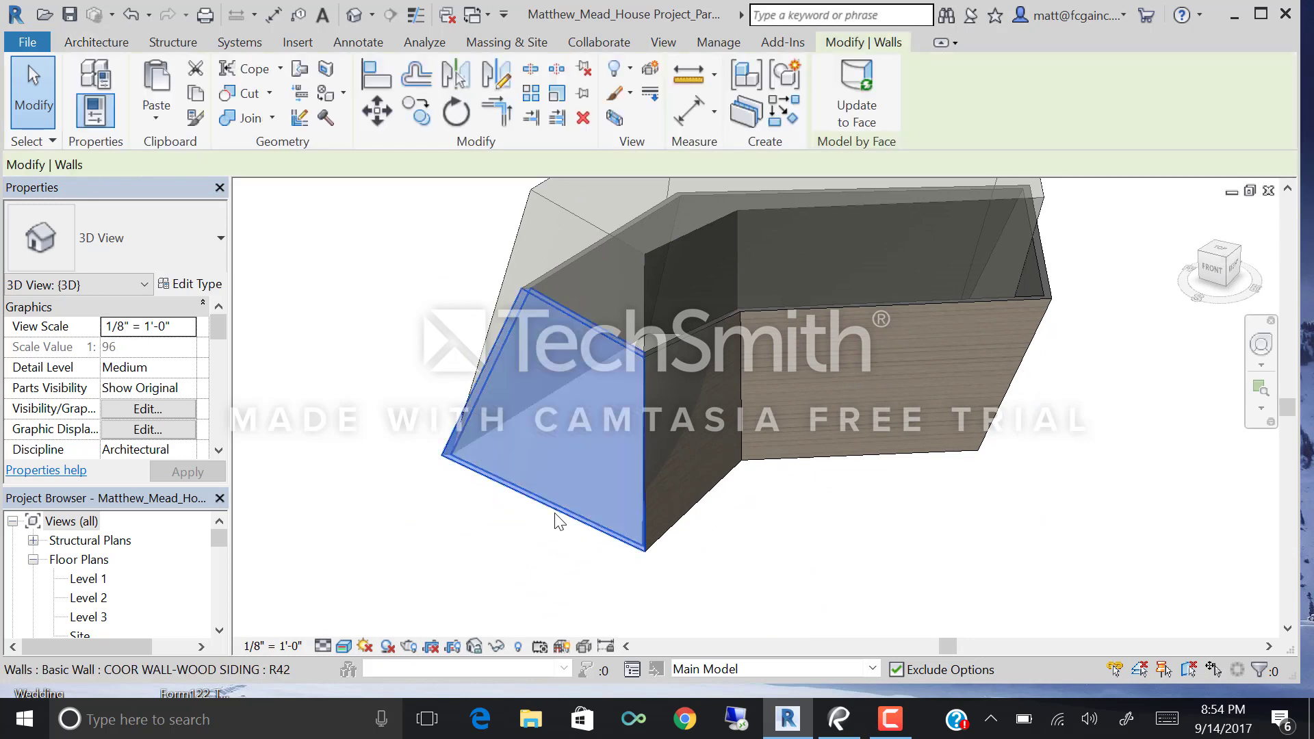
left_click(786, 463, "ctrl")
middle_click_drag(1039, 499, 894, 568, "shift")
left_click(840, 586, "ctrl")
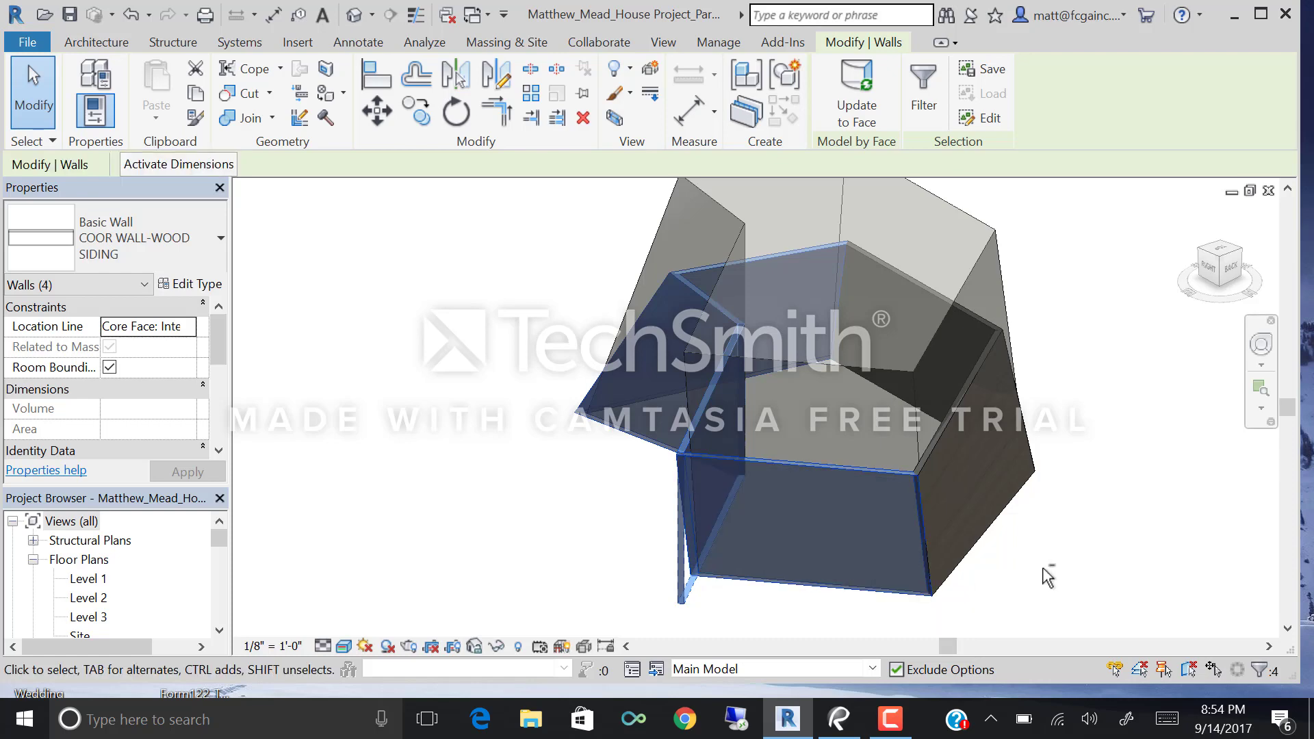
middle_click_drag(1032, 587, 908, 587, "shift")
left_click(912, 583, "ctrl")
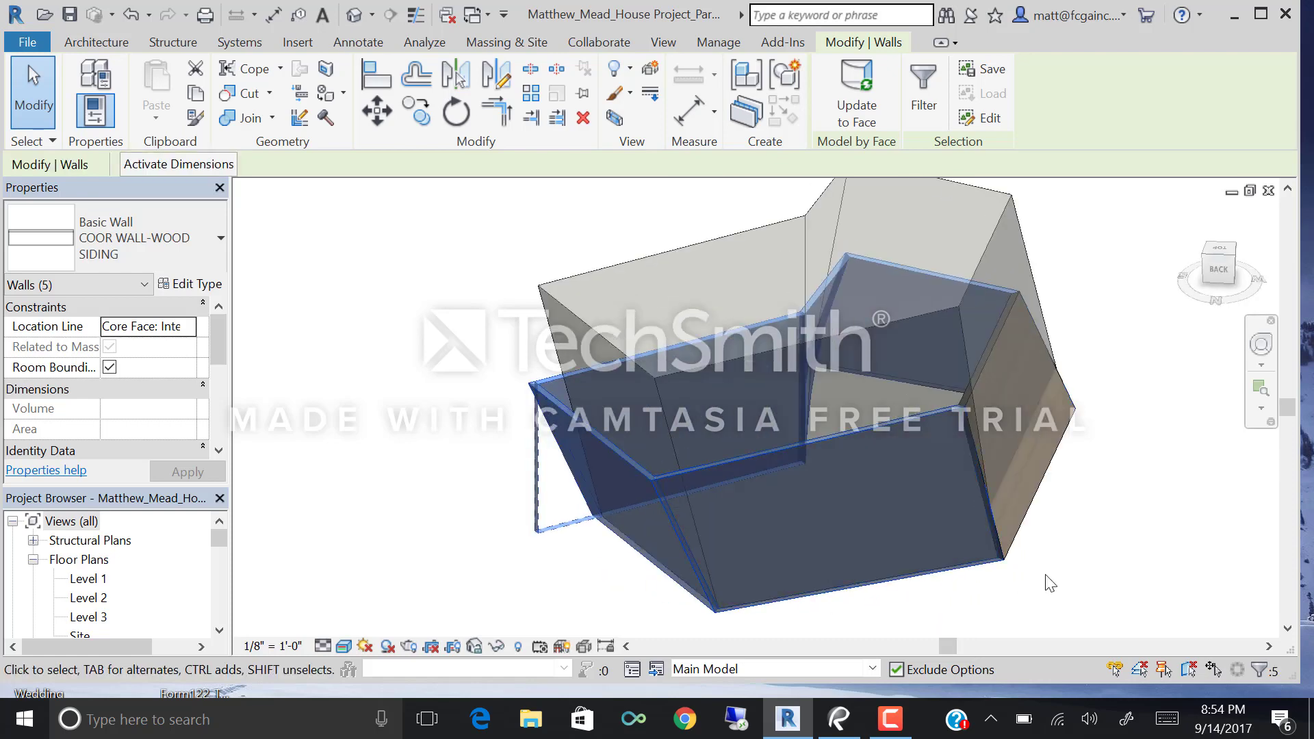
middle_click_drag(1047, 577, 911, 596, "shift")
left_click(976, 590, "ctrl")
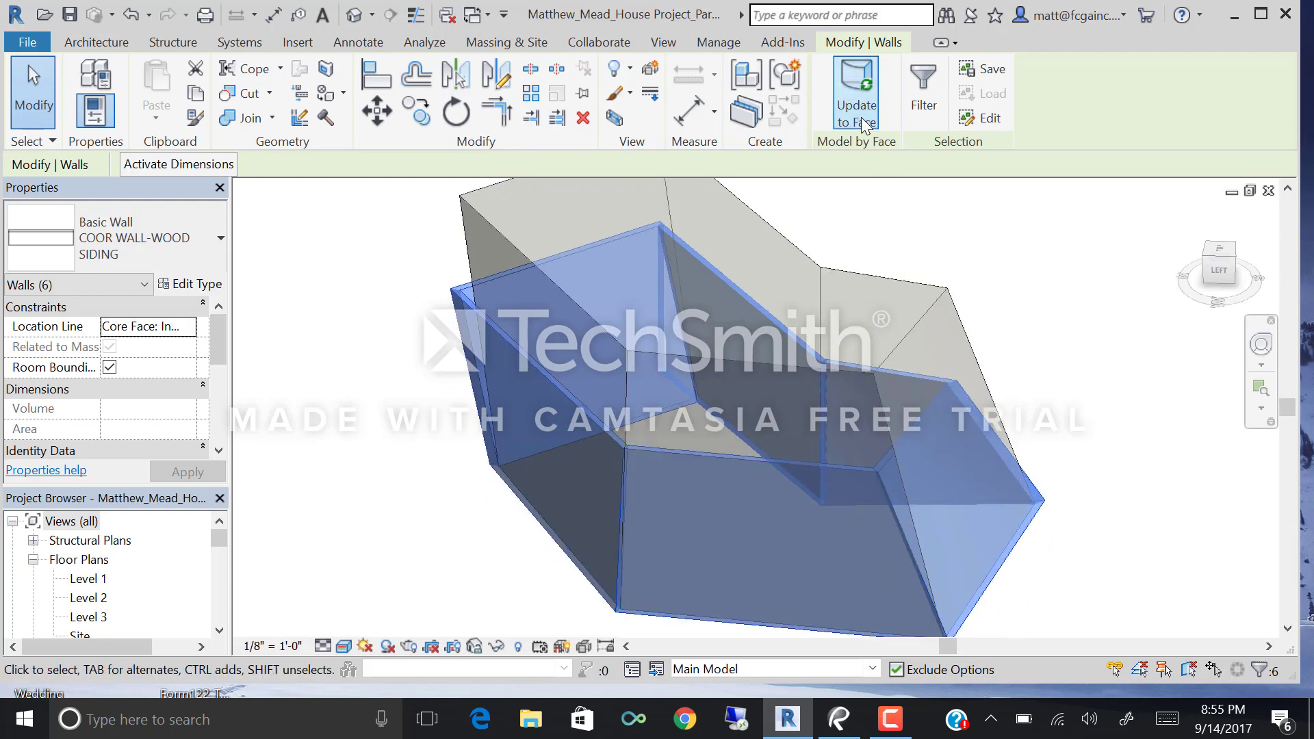
left_click(856, 89)
middle_click_drag(726, 623, 917, 531, "shift")
left_click(912, 518)
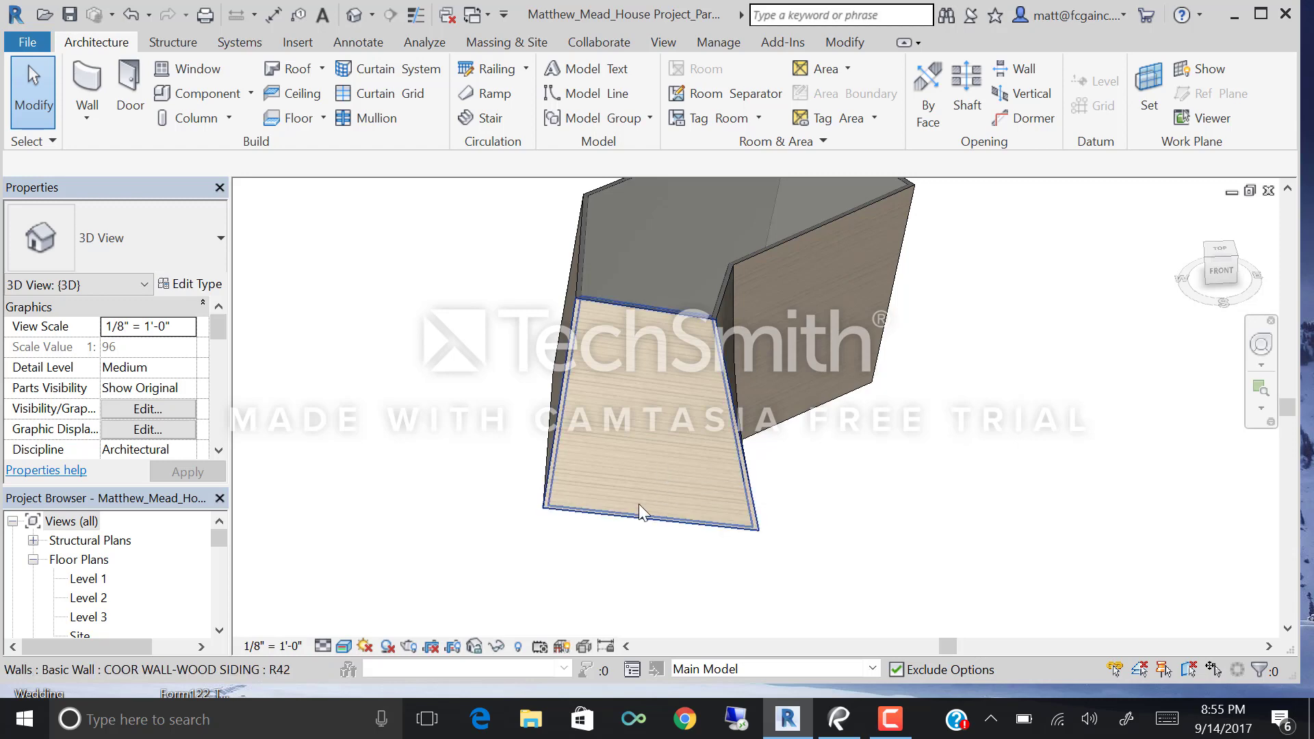
Examine how the updated walls follow the heightened mass, highlighting the mass inside them for comparison.
middle_click_drag(522, 459, 611, 290, "shift")
scroll(555, 205, "up", 3)
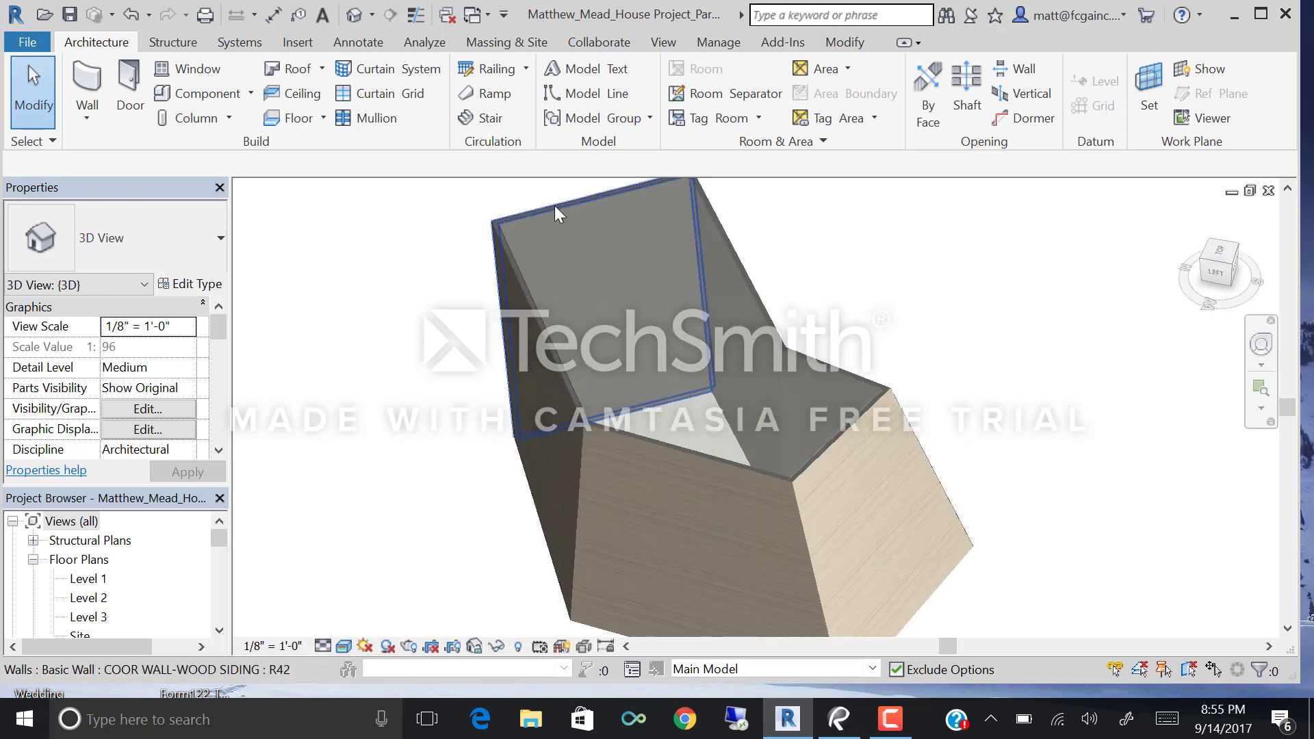
left_click(556, 218)
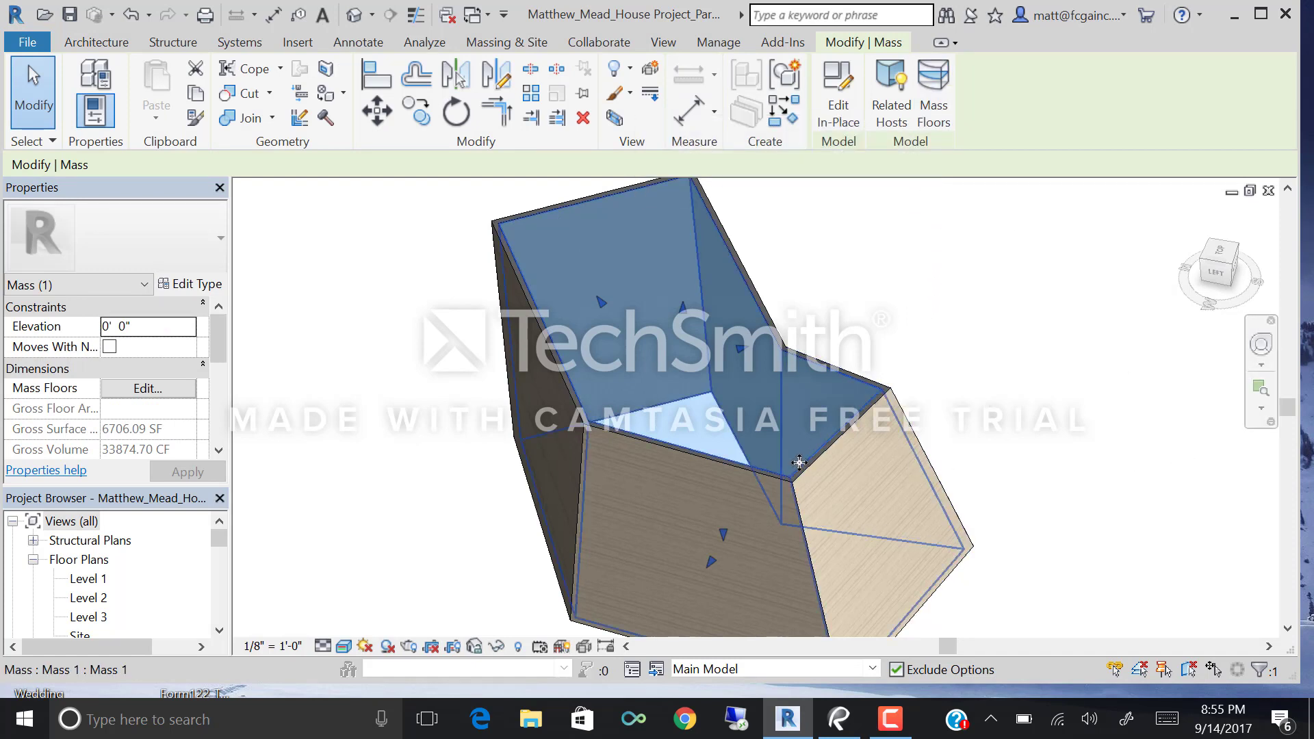
scroll(726, 376, "down", 2)
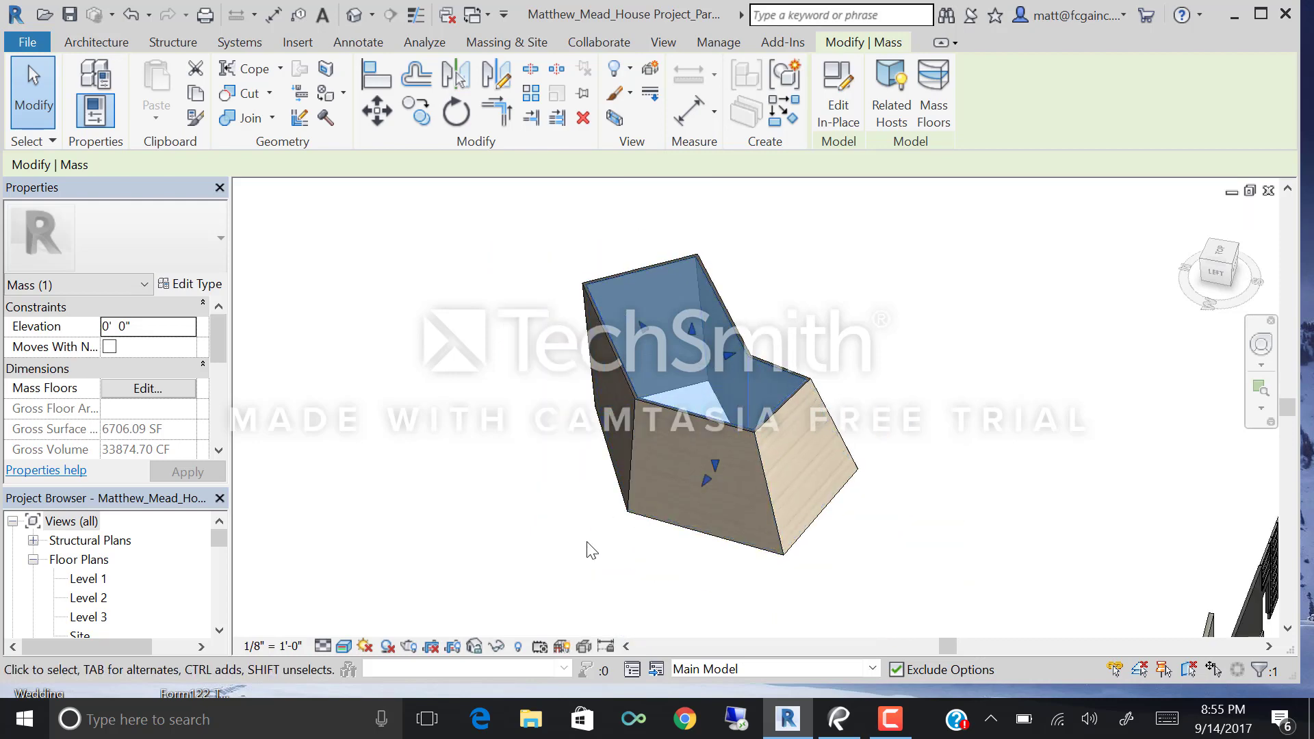
left_click(587, 551)
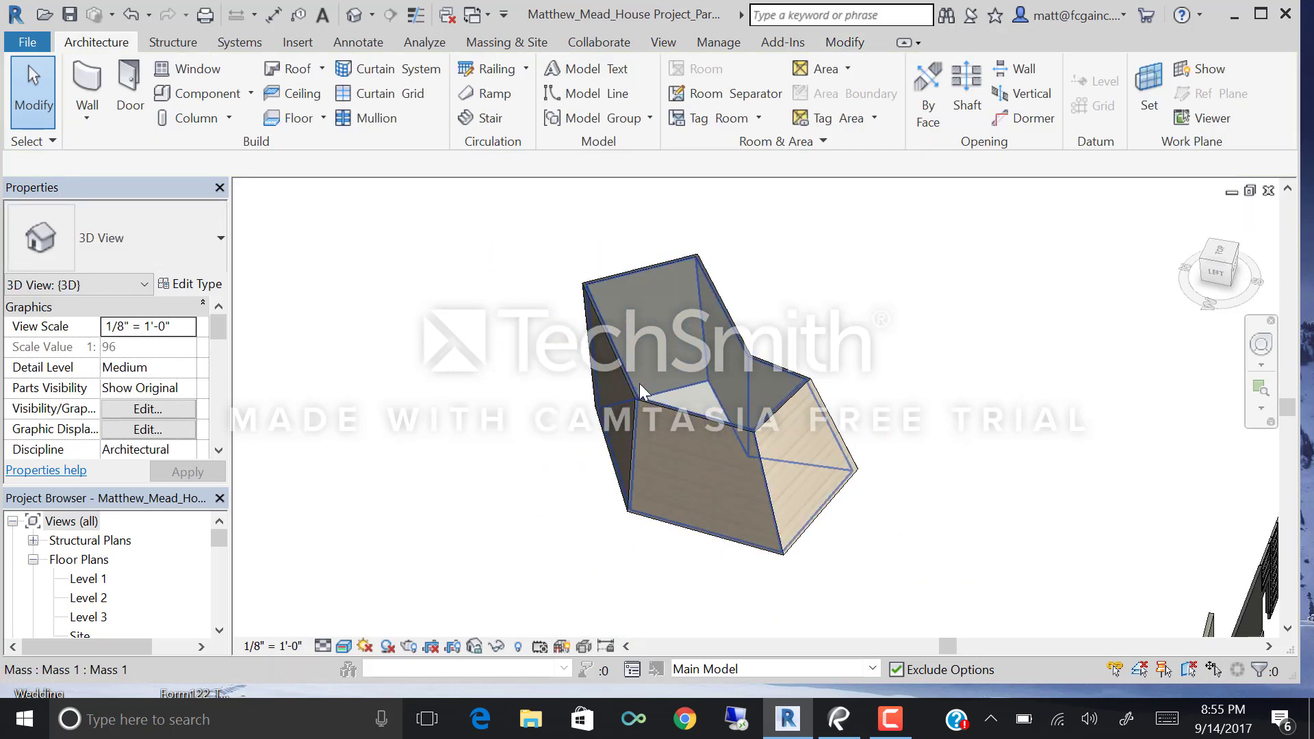
Stretch the top face of the mass upward with its vertical shape handle into a tall tower far above the wood siding walls.
scroll(831, 258, "down", 3)
scroll(872, 411, "up", 2)
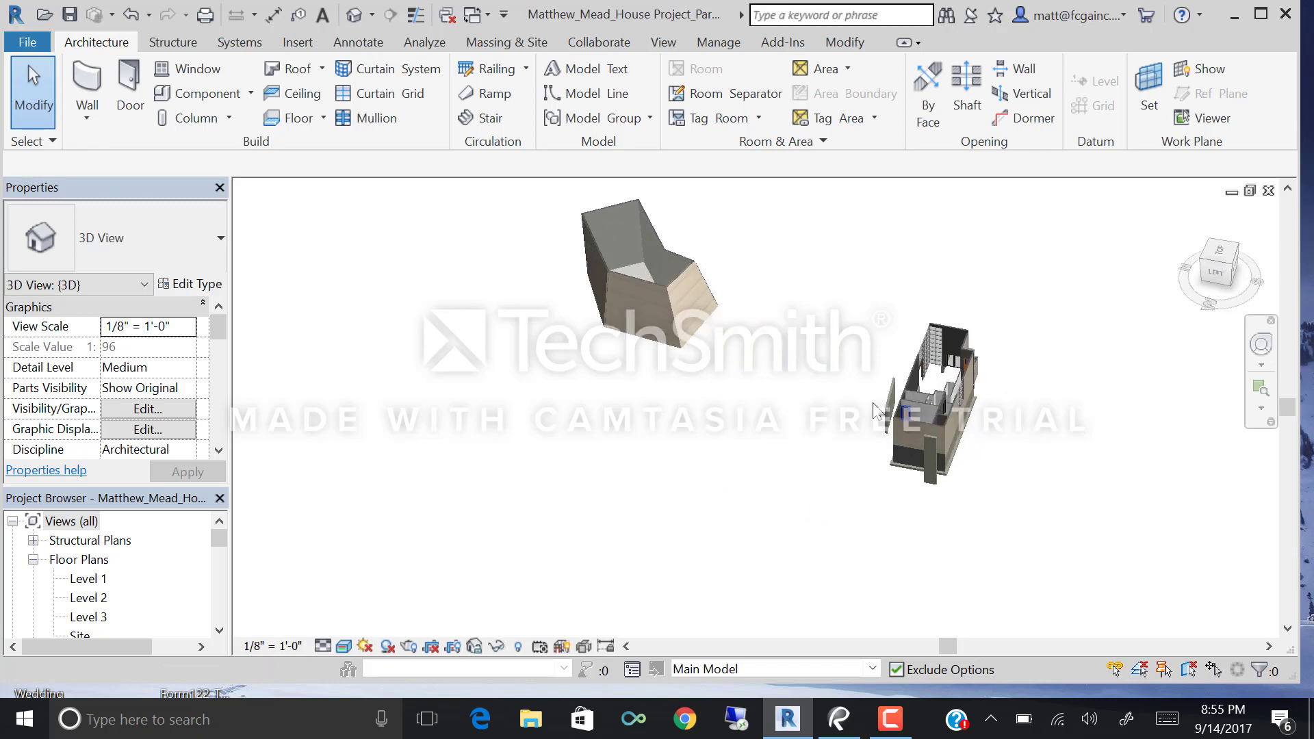
middle_click_drag(873, 411, 933, 537)
scroll(754, 361, "up", 4)
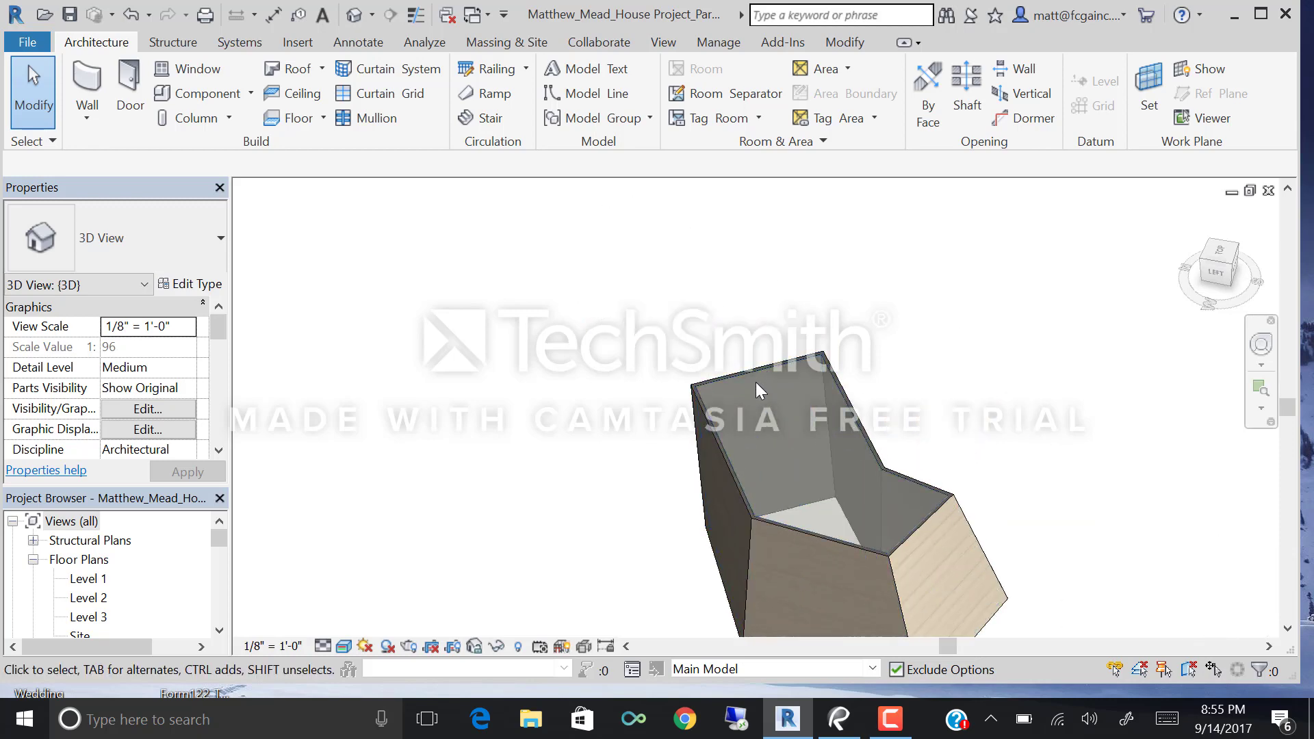
left_click(756, 384)
scroll(756, 380, "down", 2)
scroll(688, 449, "down", 2)
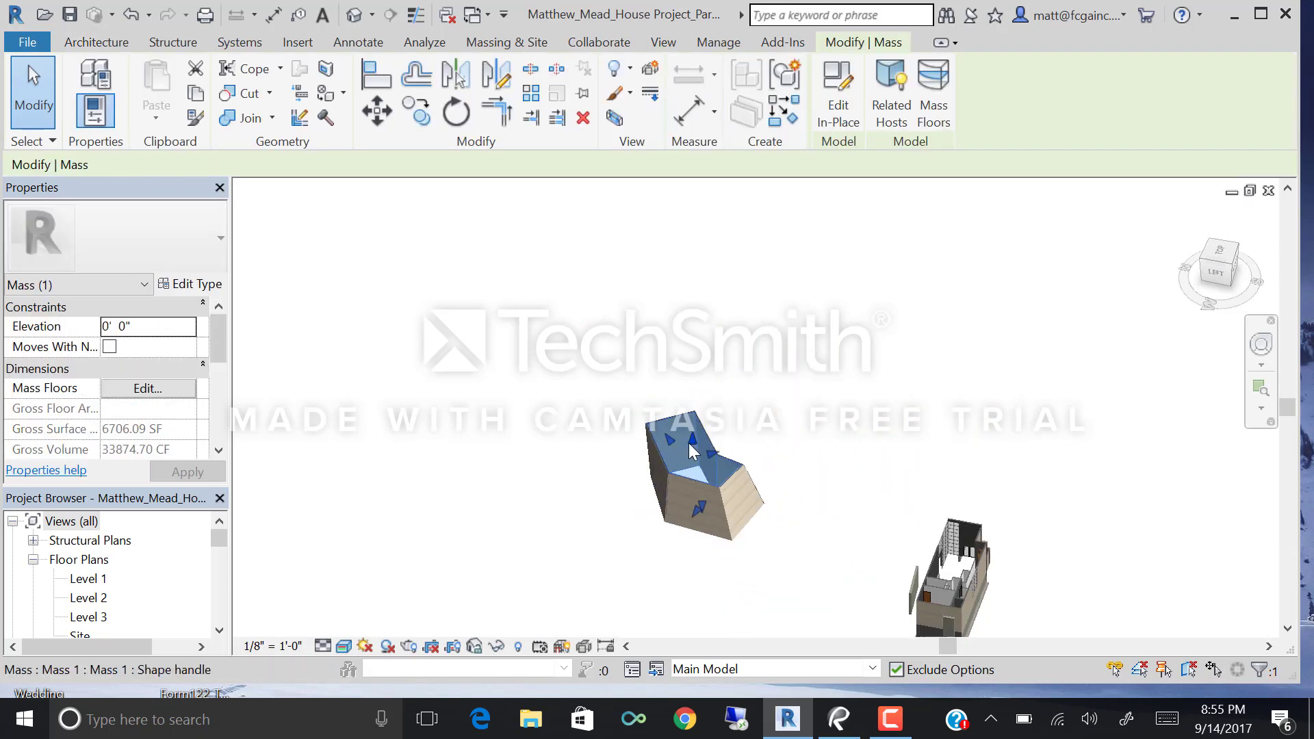
left_click_drag(693, 451, 671, 258)
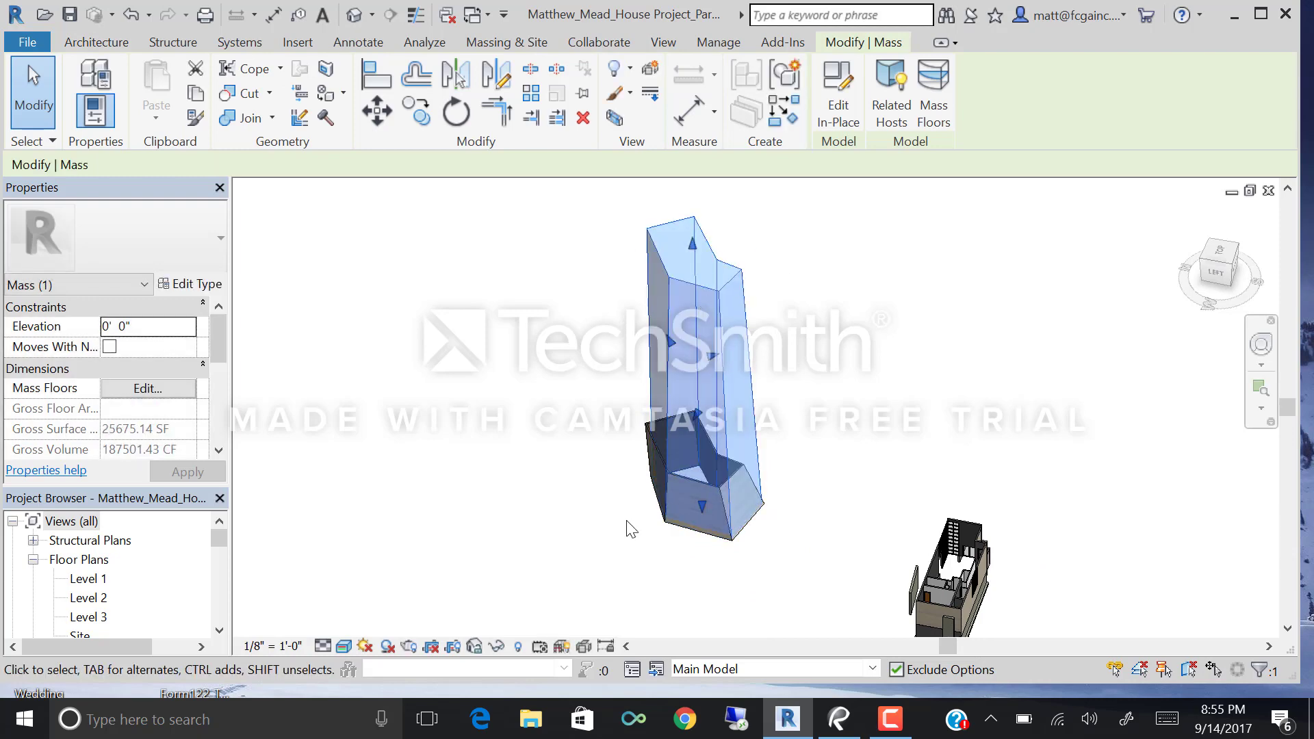
mouse_move(631, 529)
middle_mouse_down("shift")
mouse_move(648, 533)
mouse_move(618, 547)
middle_mouse_up("shift")
scroll(707, 495, "up", 4)
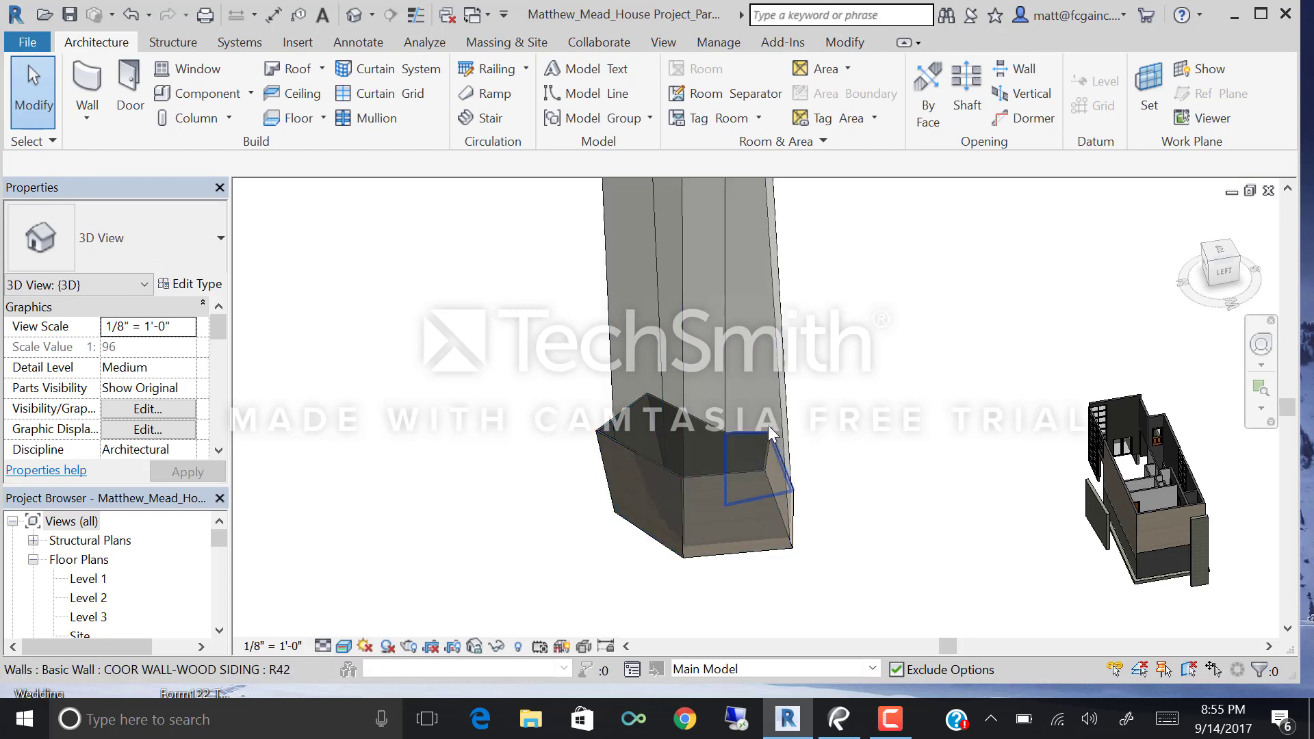
Open the North building elevation view.
left_click(219, 631)
left_click(219, 630)
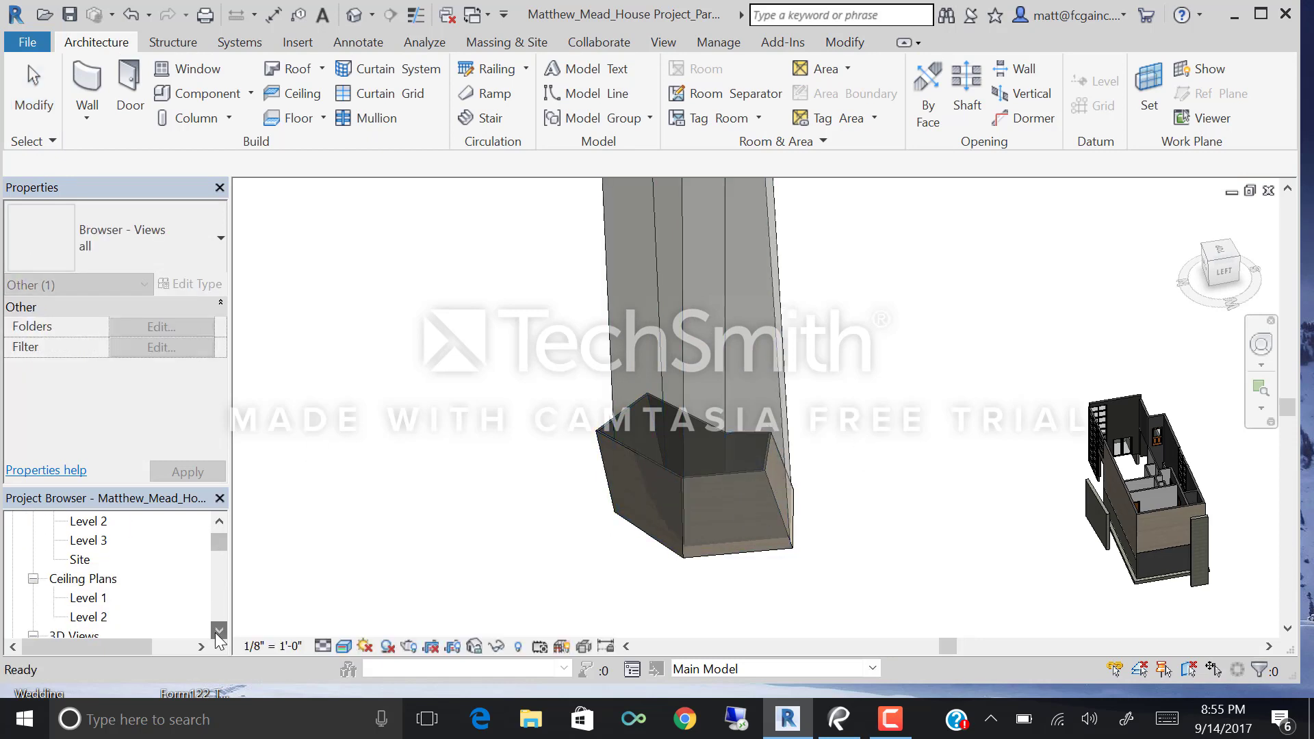
left_click(219, 630)
left_click(219, 630)
left_click(219, 630)
left_click(219, 630)
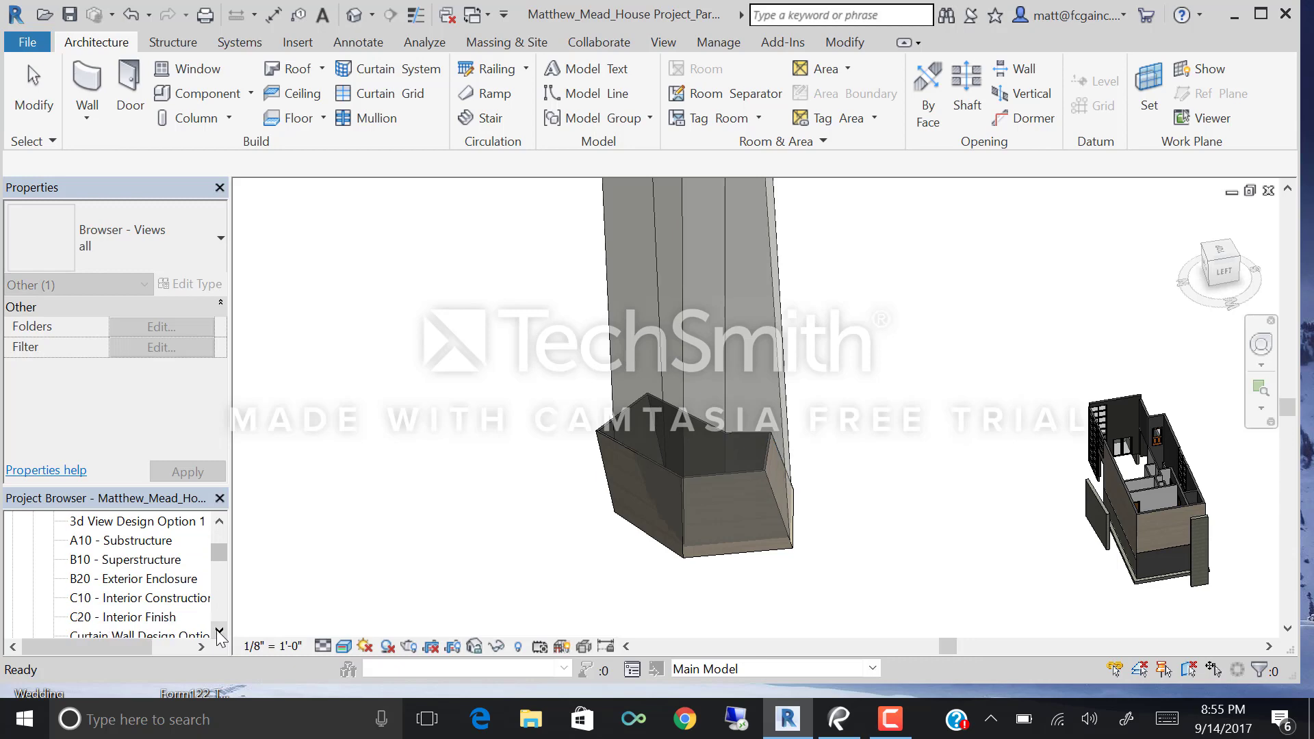
left_click(219, 630)
left_click(219, 630)
double_click(91, 579)
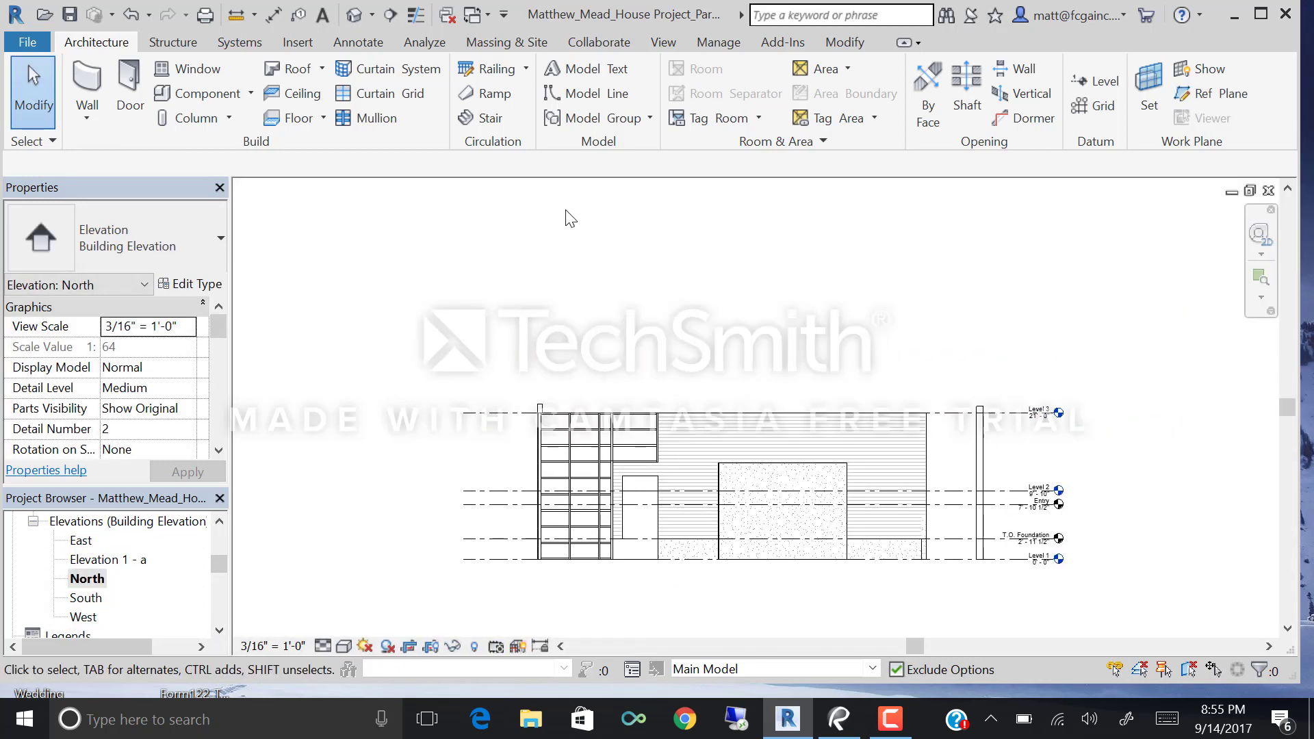
Add a level with a plan view 10' above Level 3 by picking that level line with an offset.
left_click(1112, 92)
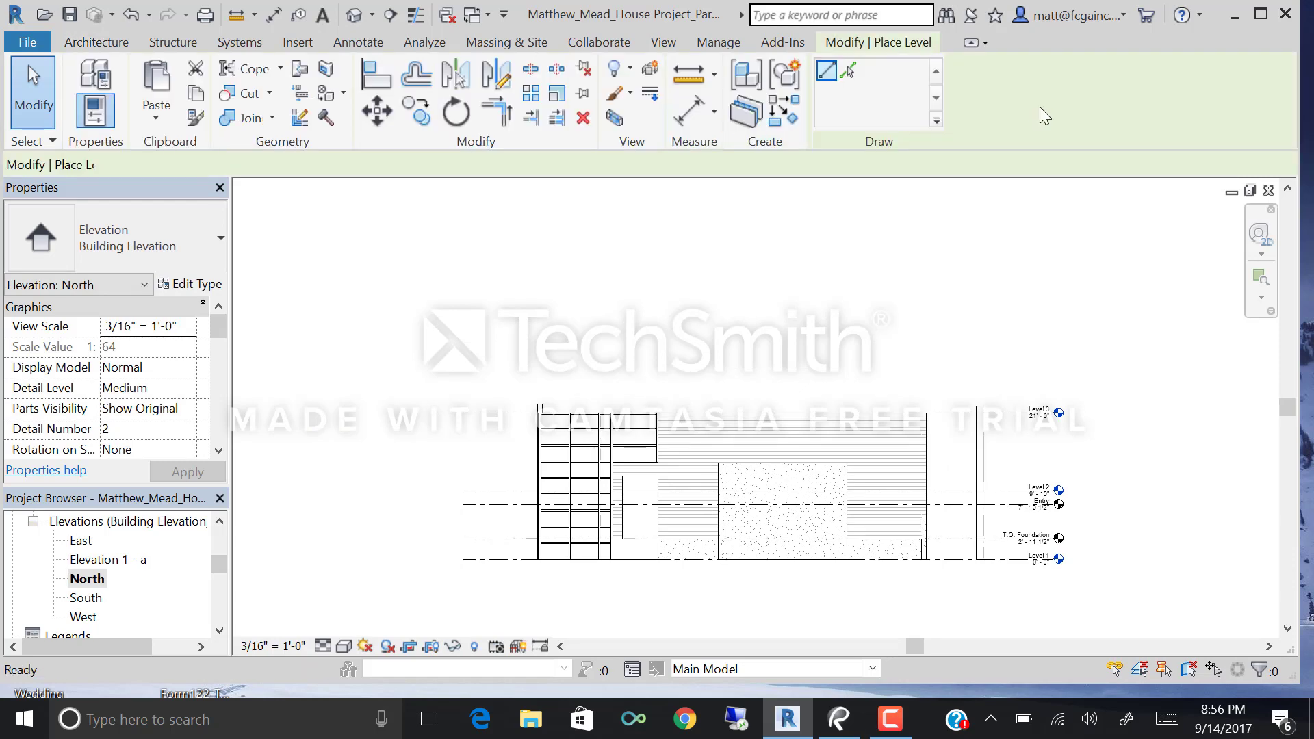
left_click(472, 165)
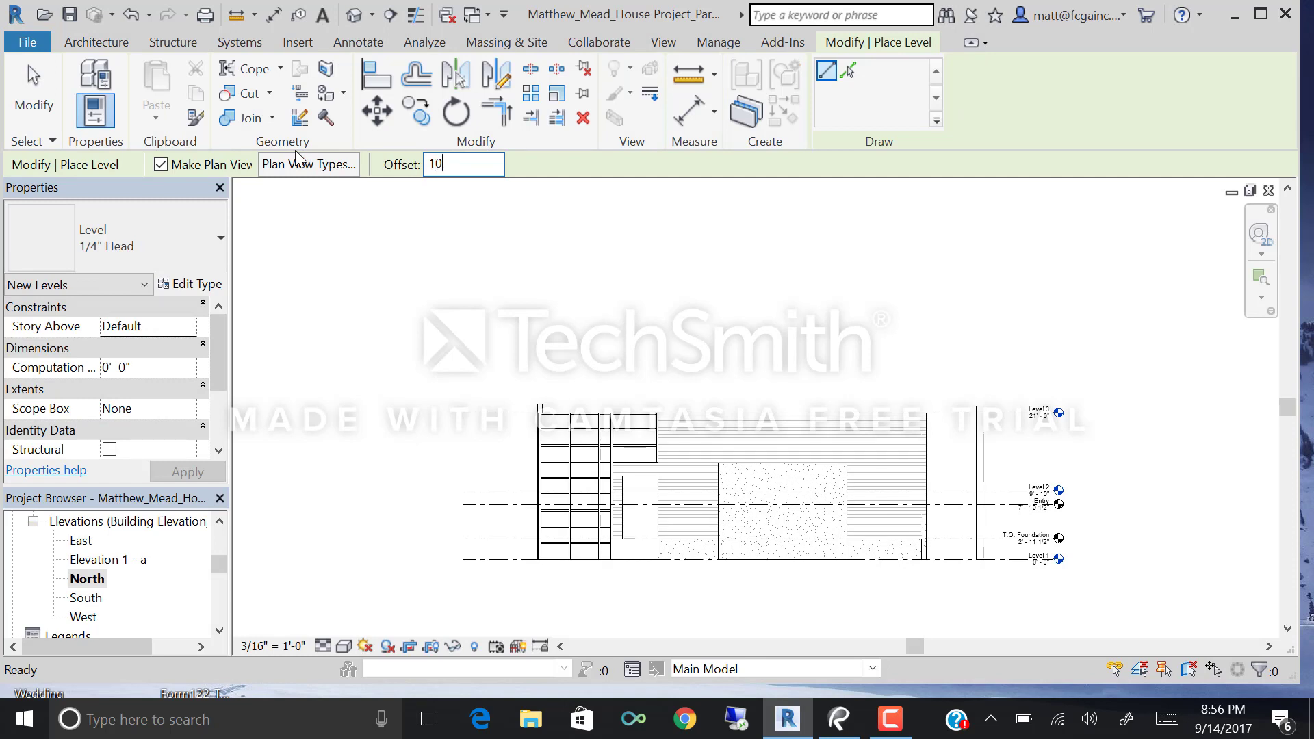
type("10'")
key("Return")
left_click(848, 70)
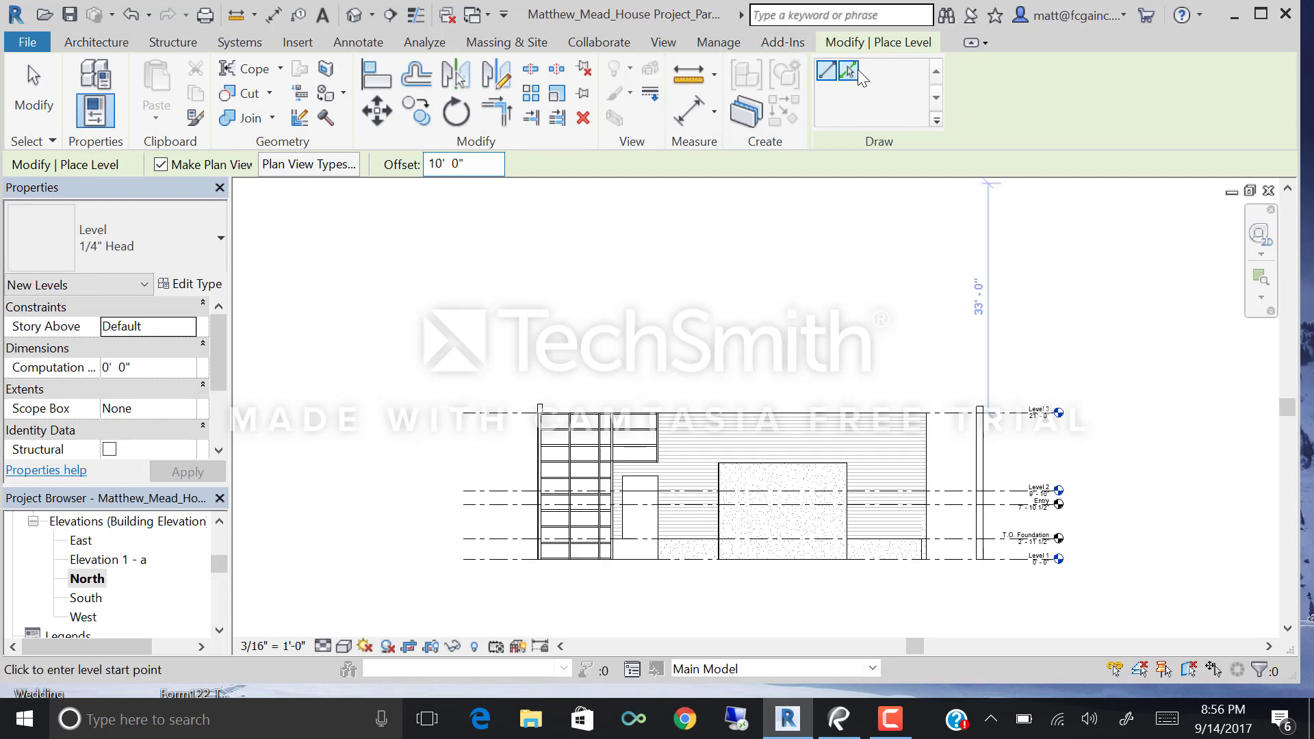
left_click(1017, 387)
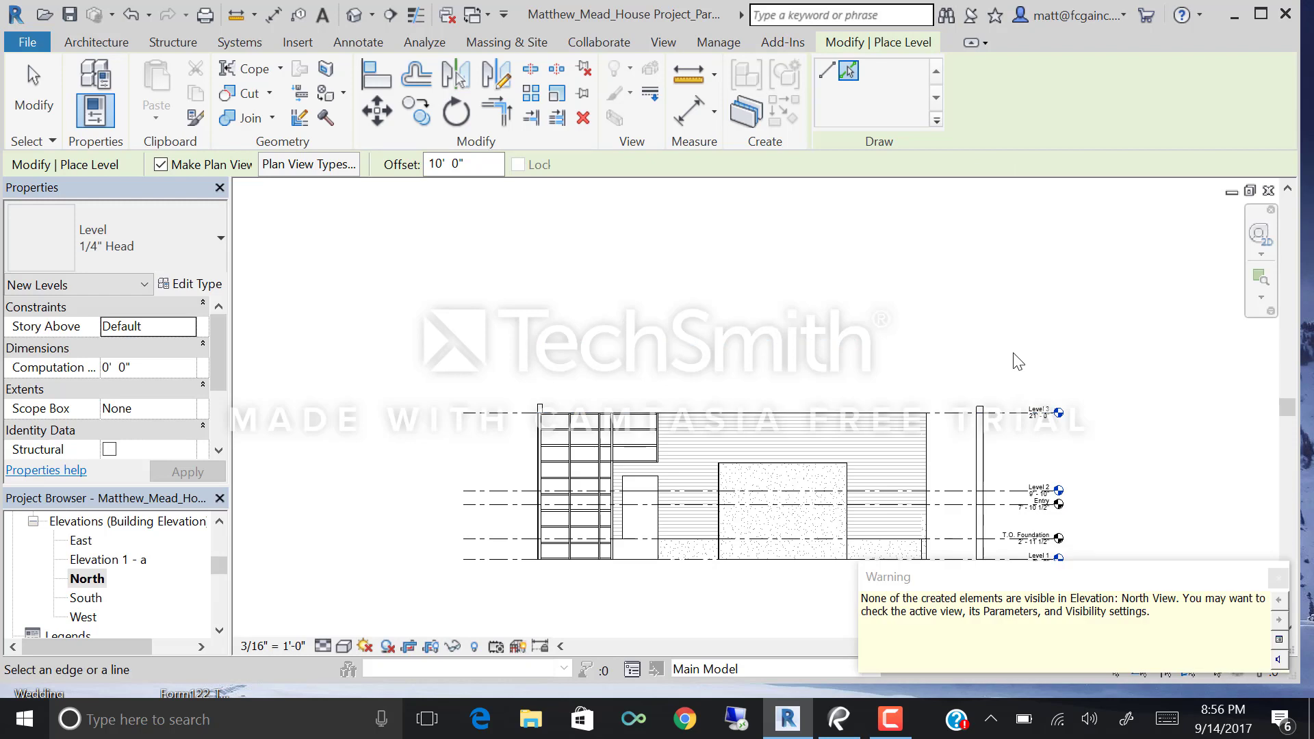
left_click(1277, 578)
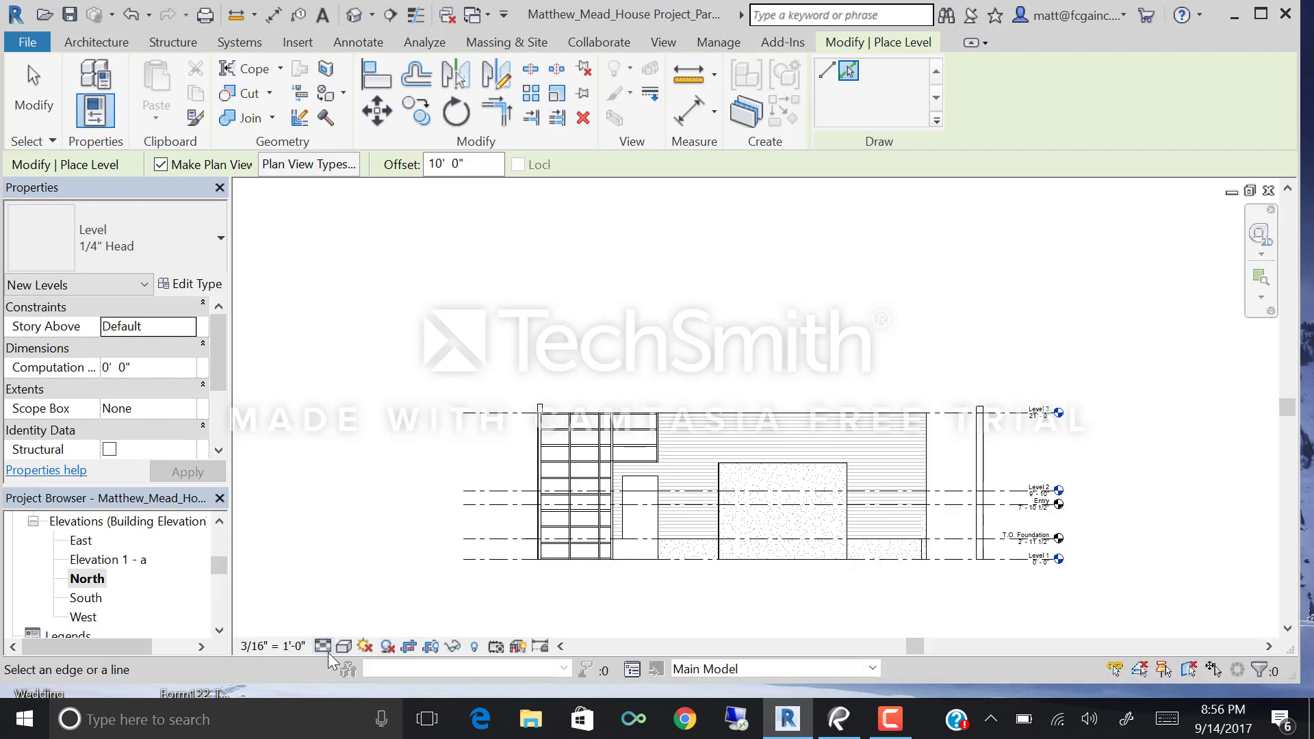
Show the North elevation's crop region and extend its upper edge far above the building.
key("l")
key("l")
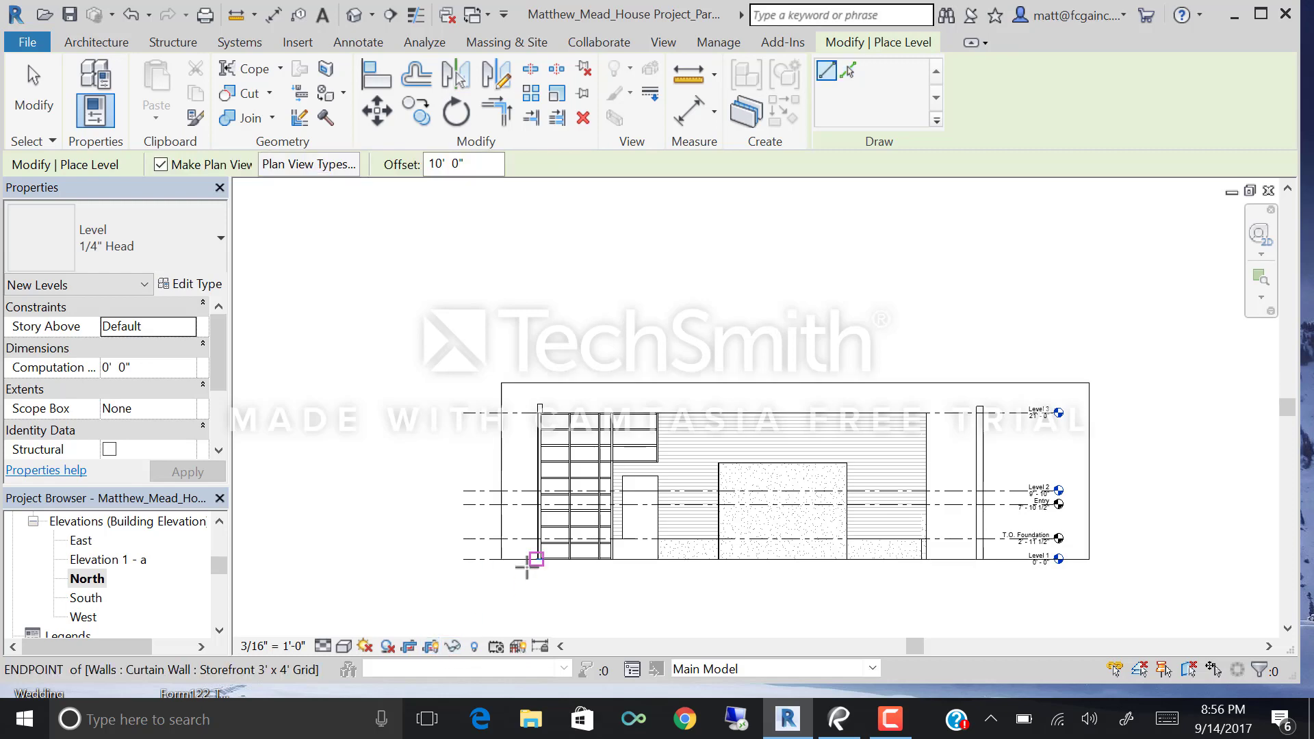
scroll(527, 557, "down", 2)
key("Escape")
key("Escape")
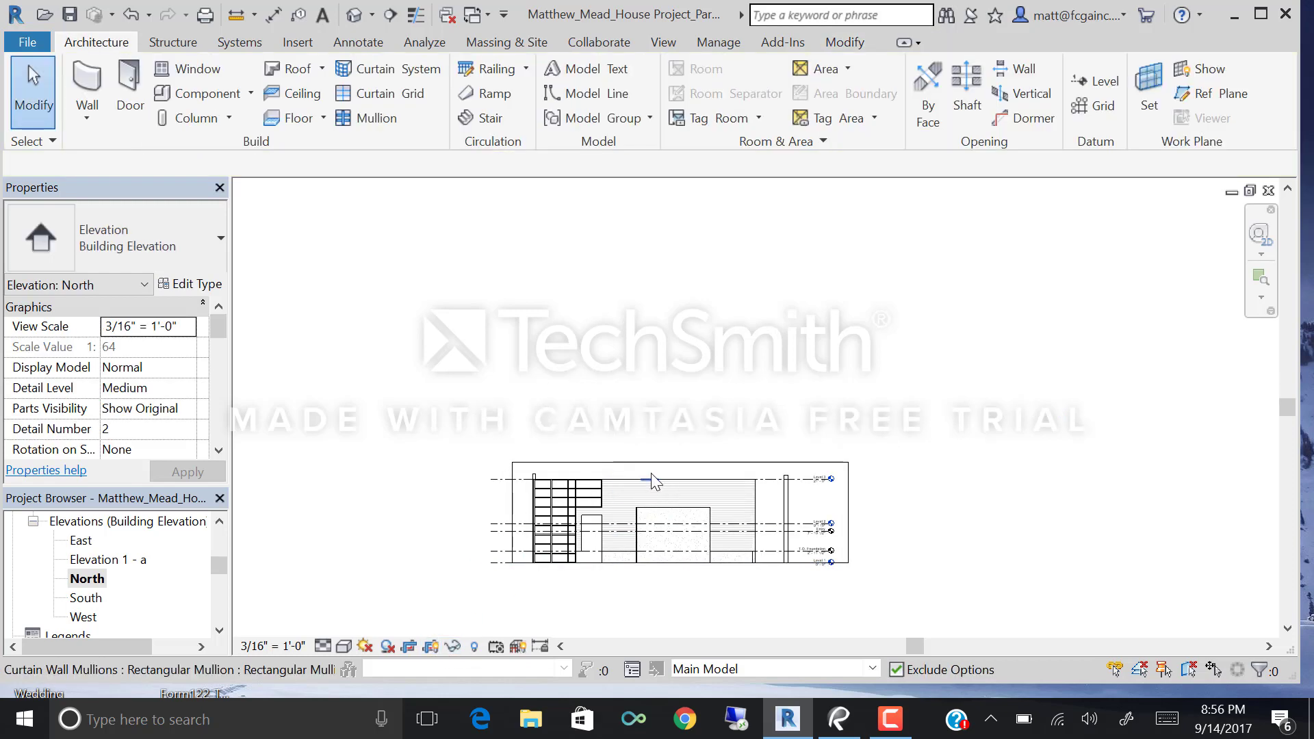
left_click(662, 507)
left_click(678, 487)
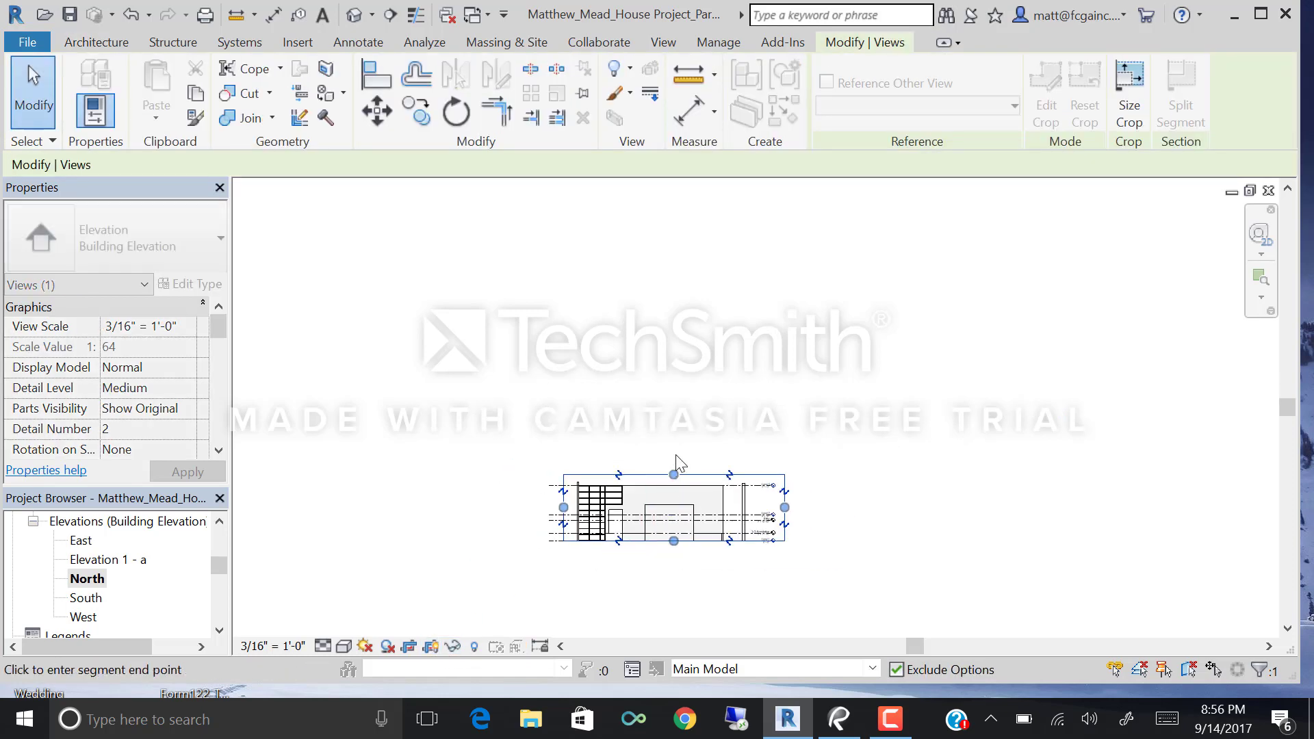
left_click_drag(670, 275, 665, 203)
middle_click_drag(665, 202, 677, 373)
left_click_drag(678, 373, 676, 287)
scroll(672, 543, "up", 2)
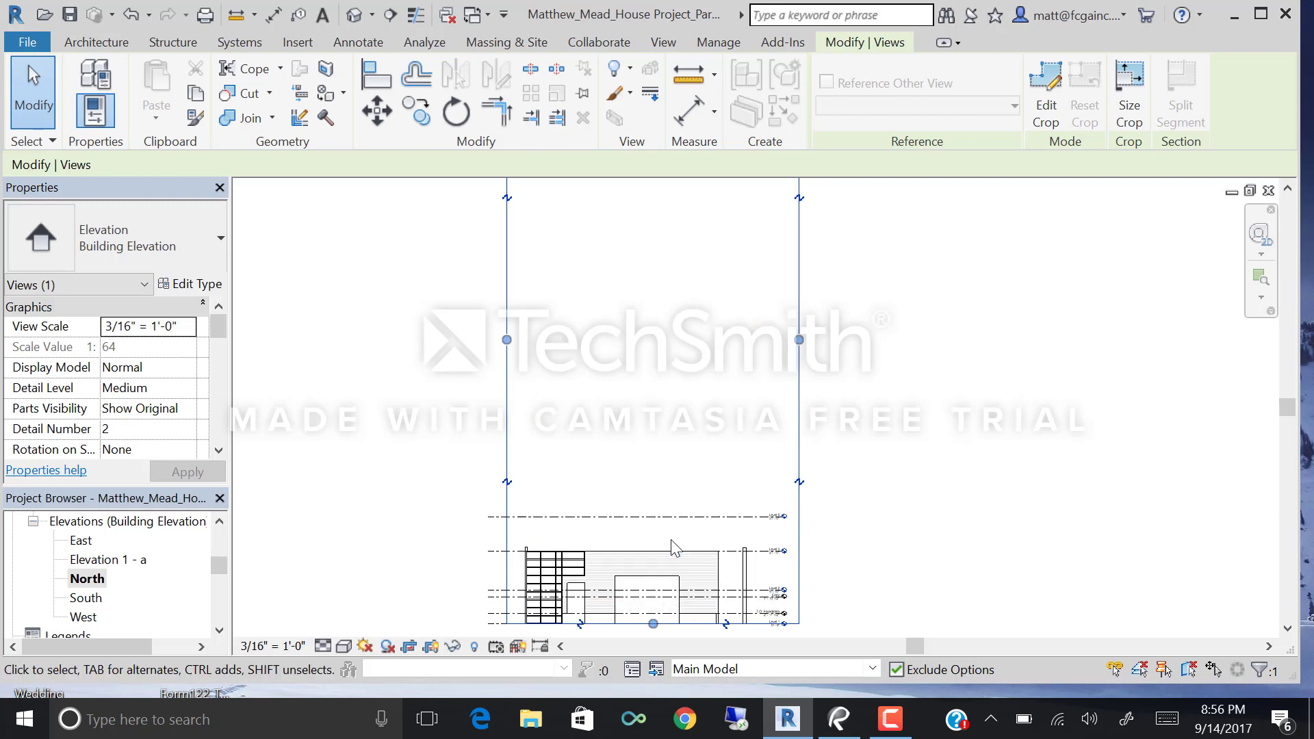
left_click(673, 543)
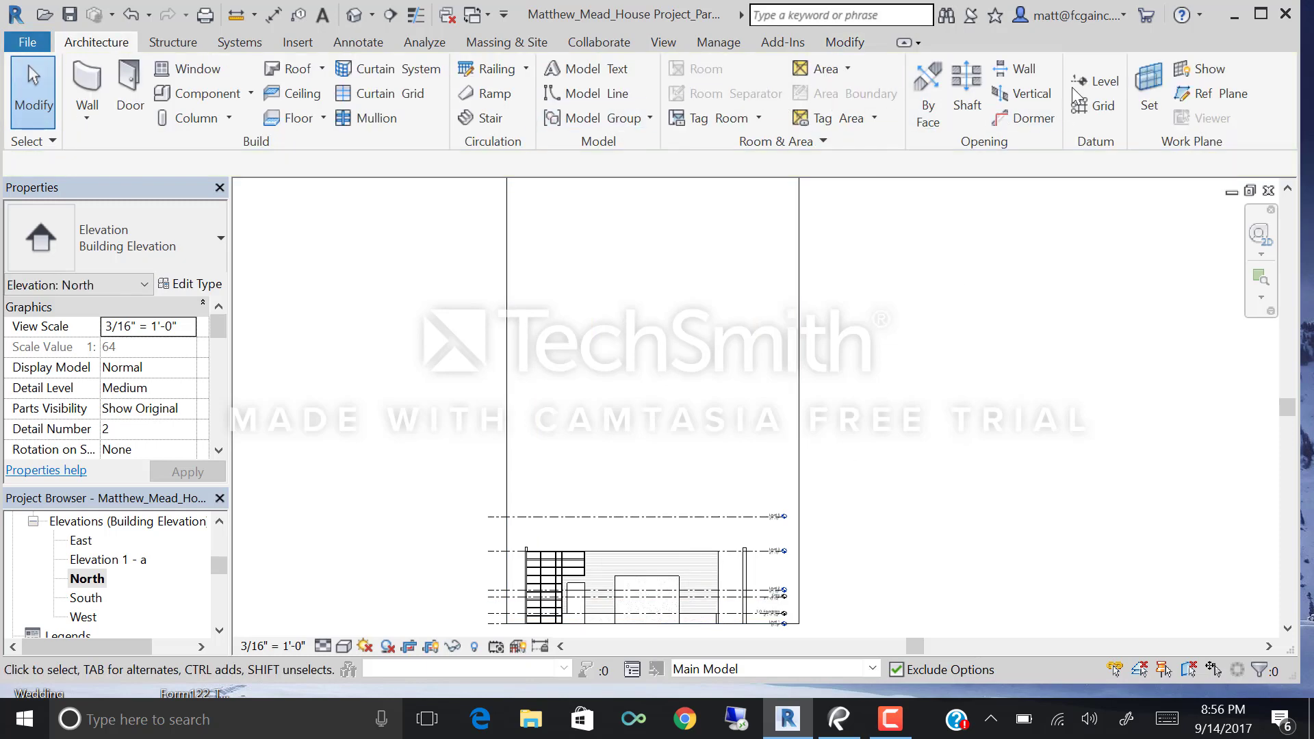
Add six more levels above the 31' level by picking each newest level line with a 10' offset, up to 91'.
left_click(1095, 80)
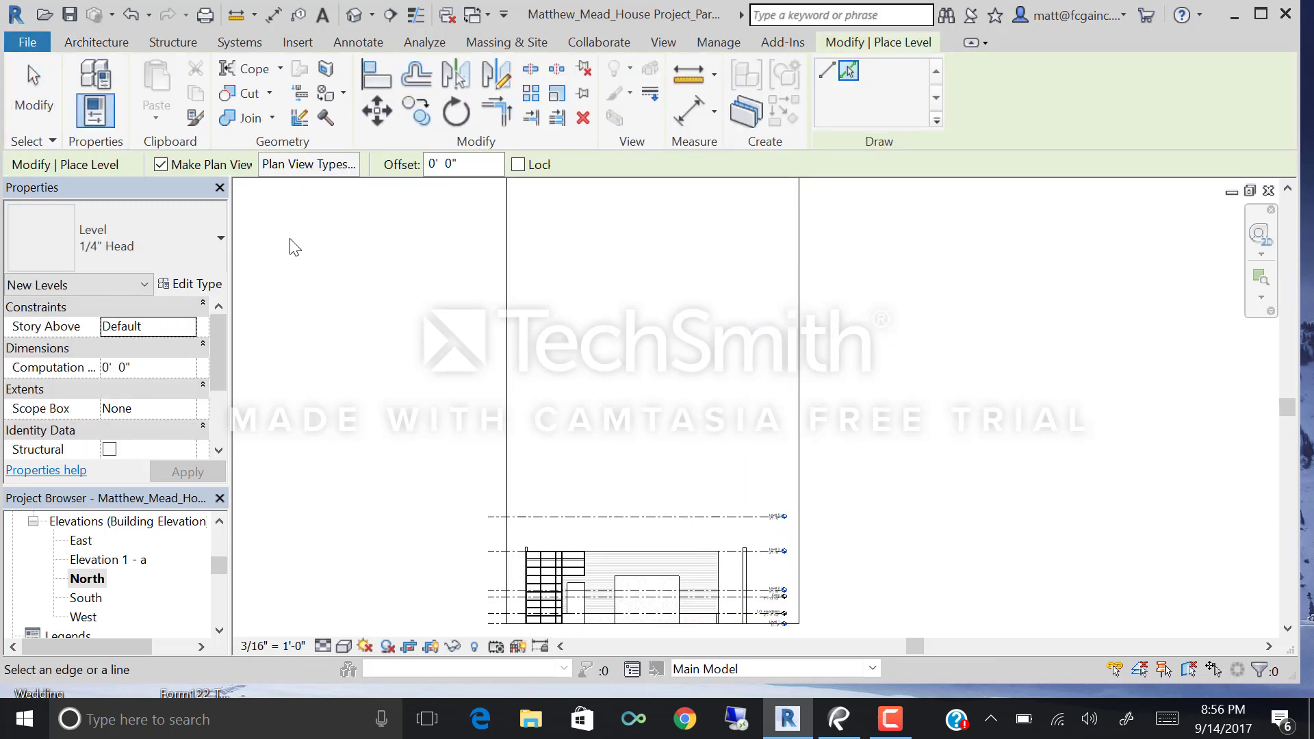
left_click(461, 170)
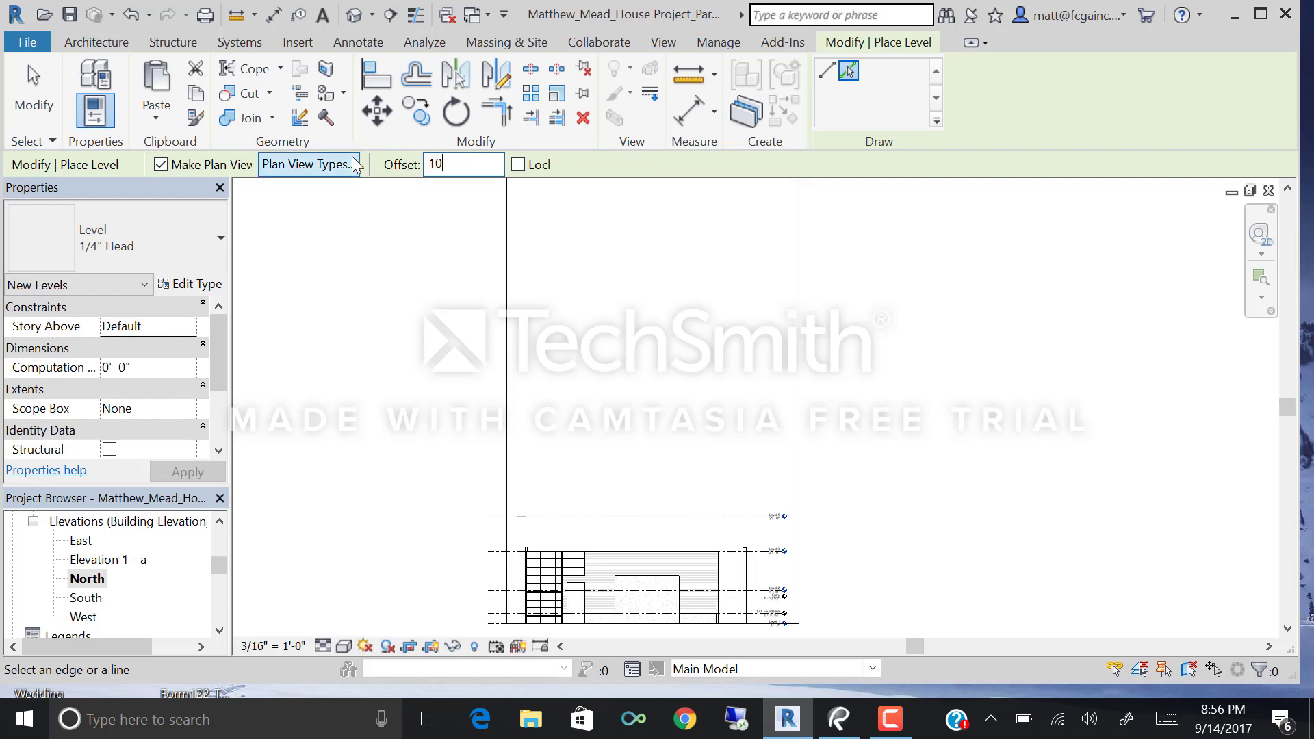
scroll(712, 568, "up", 4)
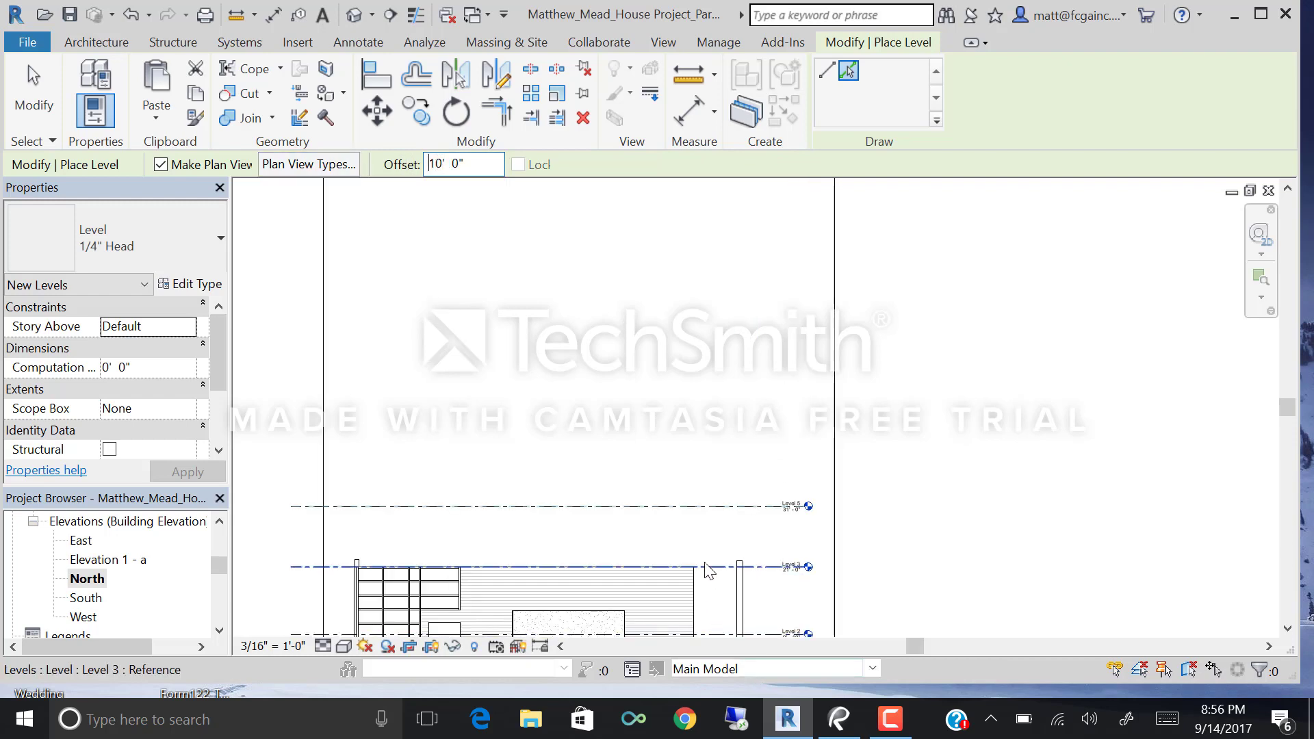
left_click(734, 488)
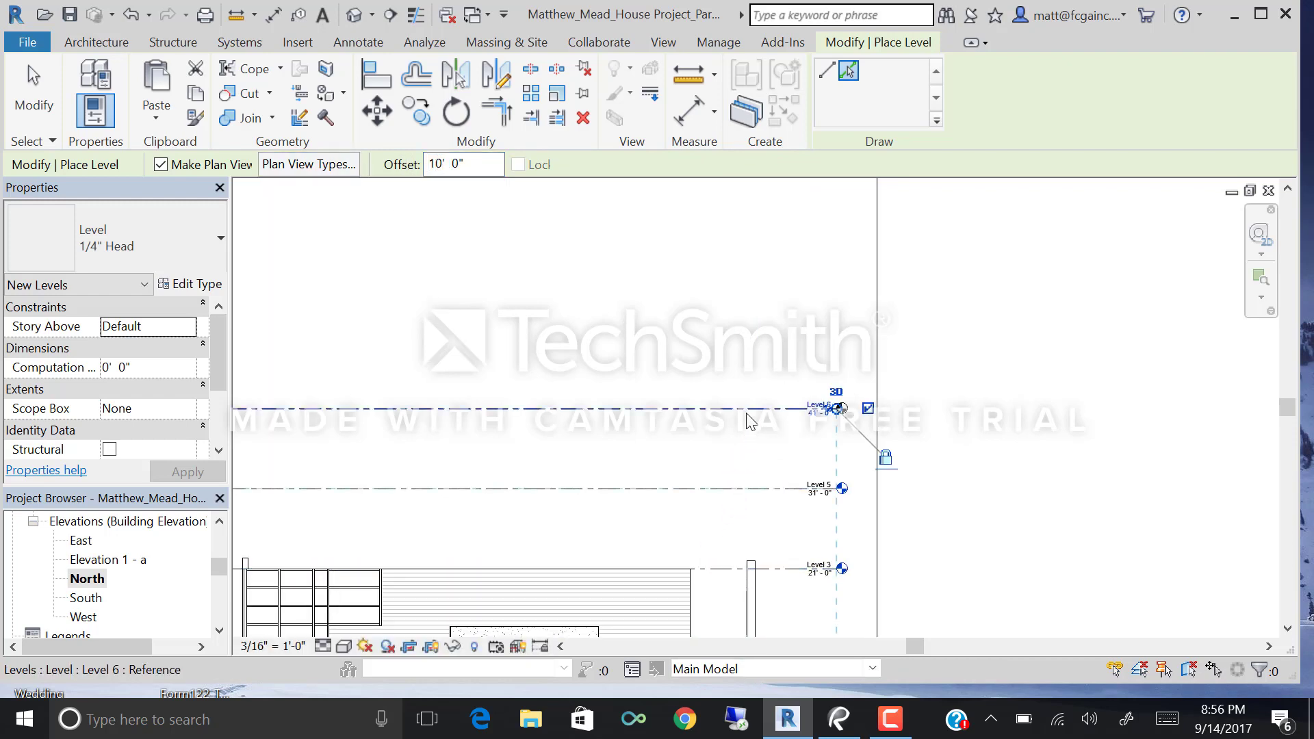
left_click(751, 414)
middle_click_drag(736, 350, 1036, 507)
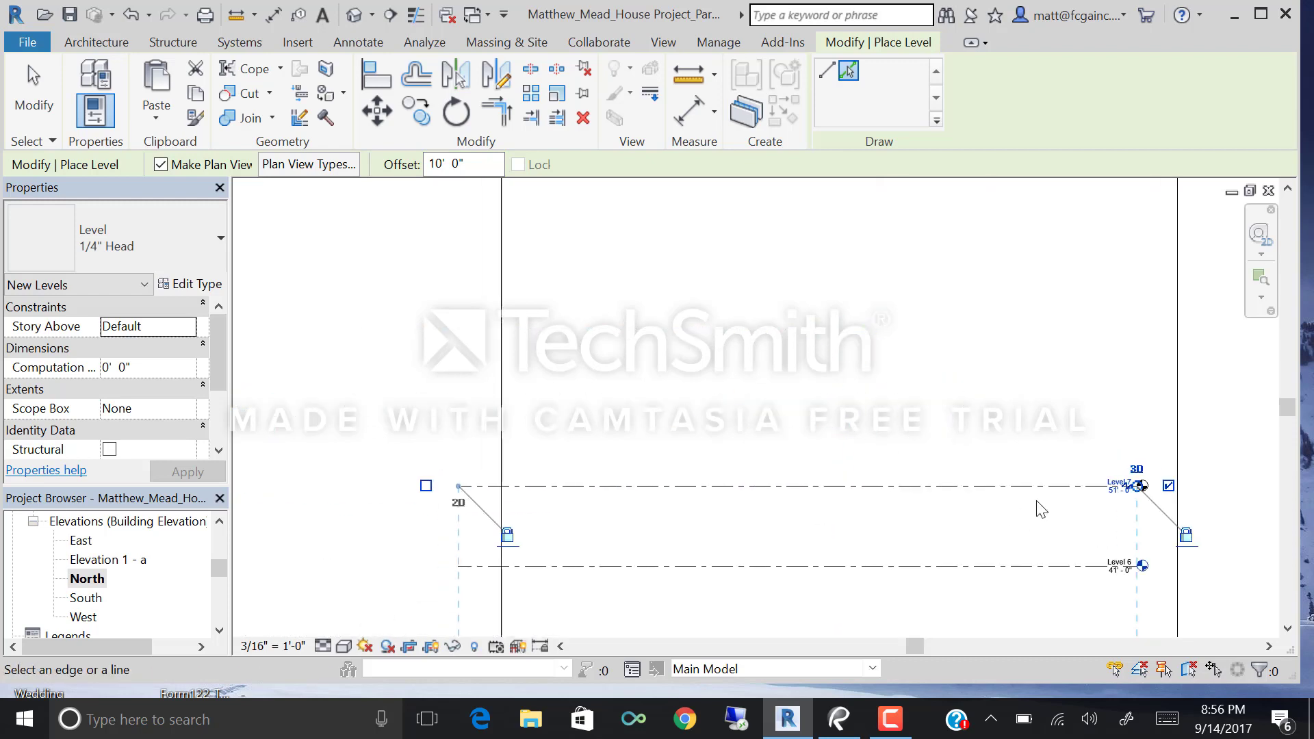
left_click(1020, 487)
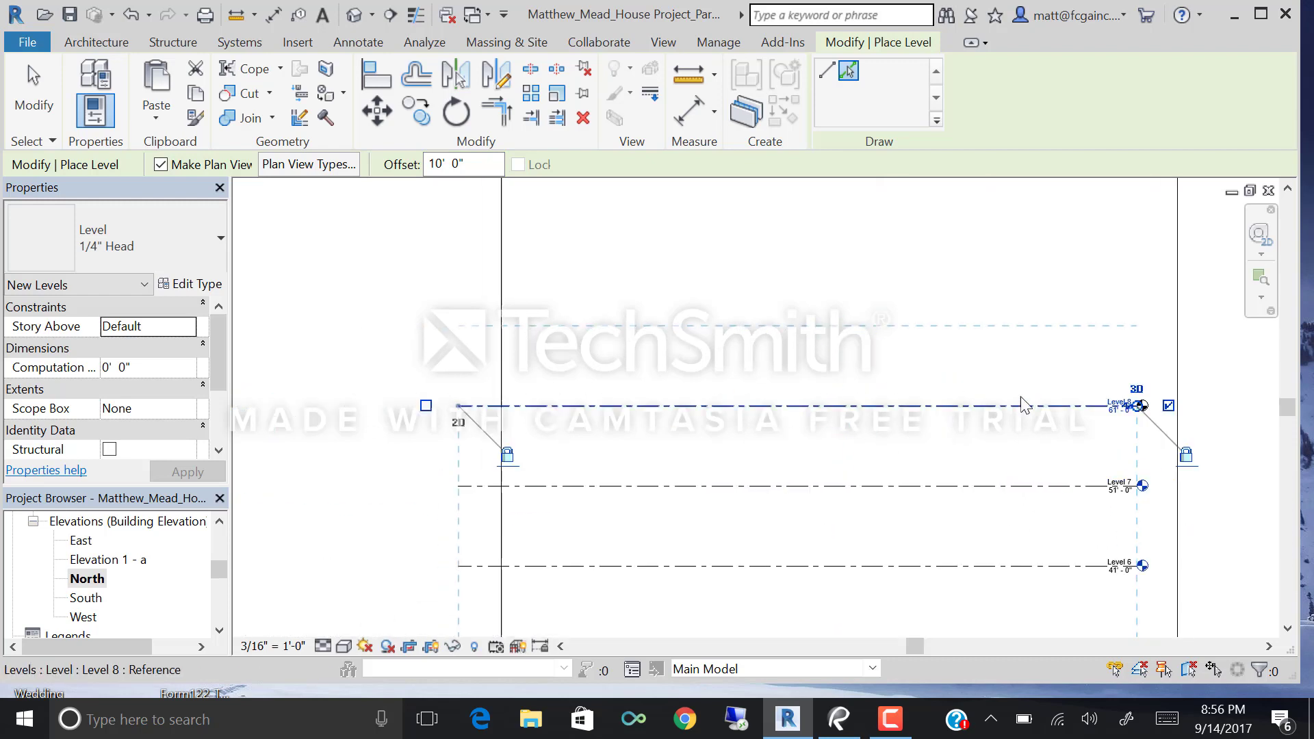
left_click(1021, 405)
middle_click_drag(1006, 390, 802, 492)
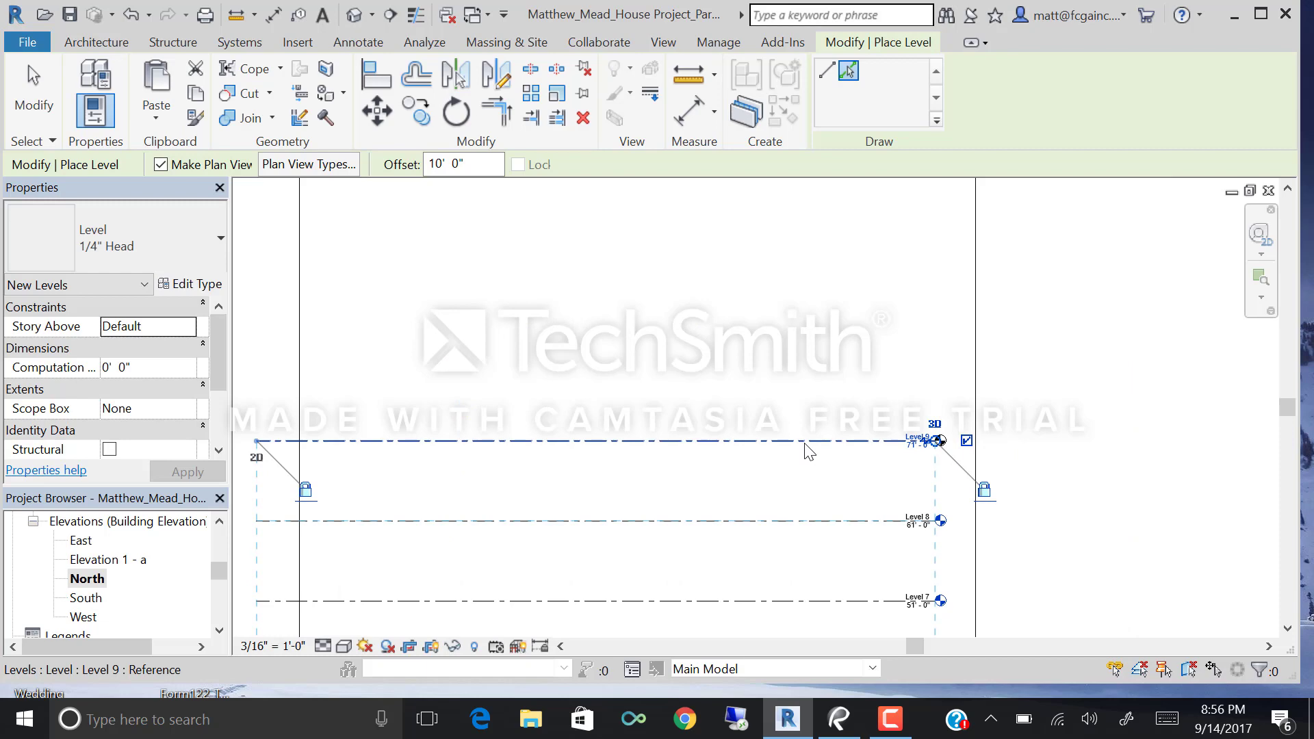
left_click(806, 439)
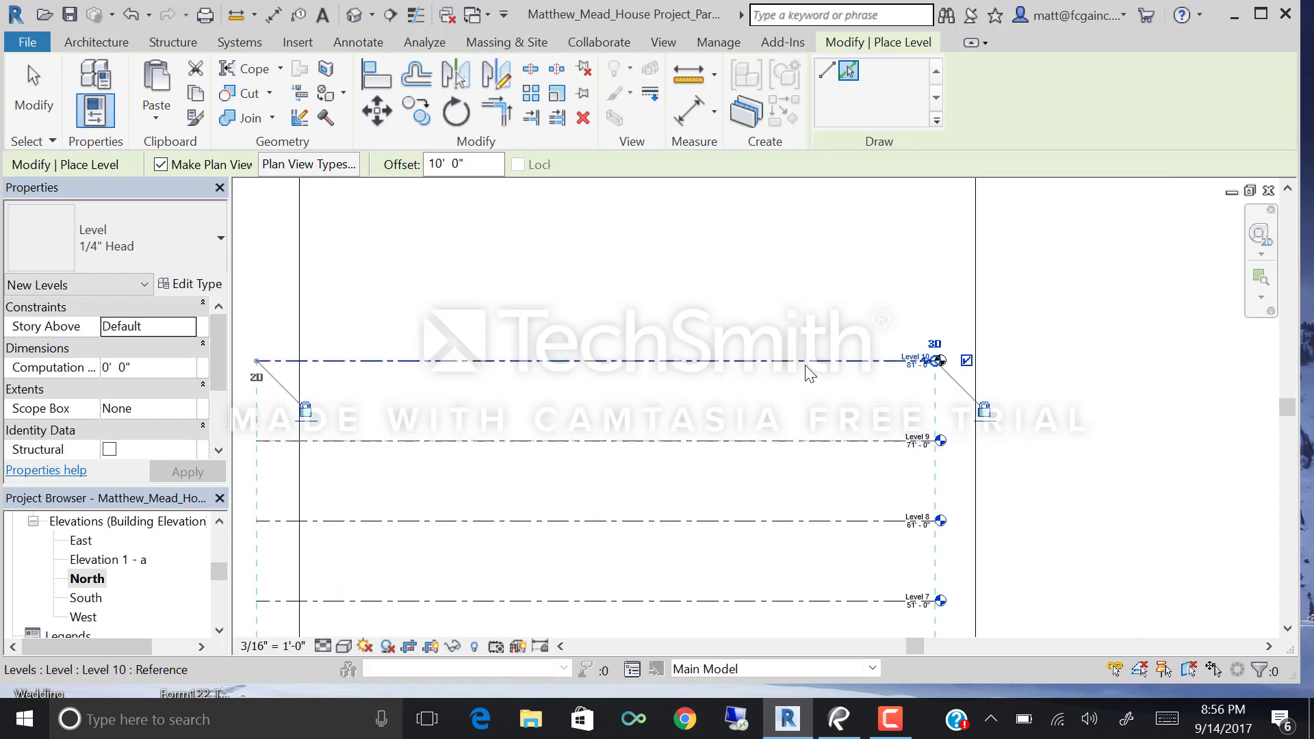
left_click(807, 363)
key("Escape")
key("Escape")
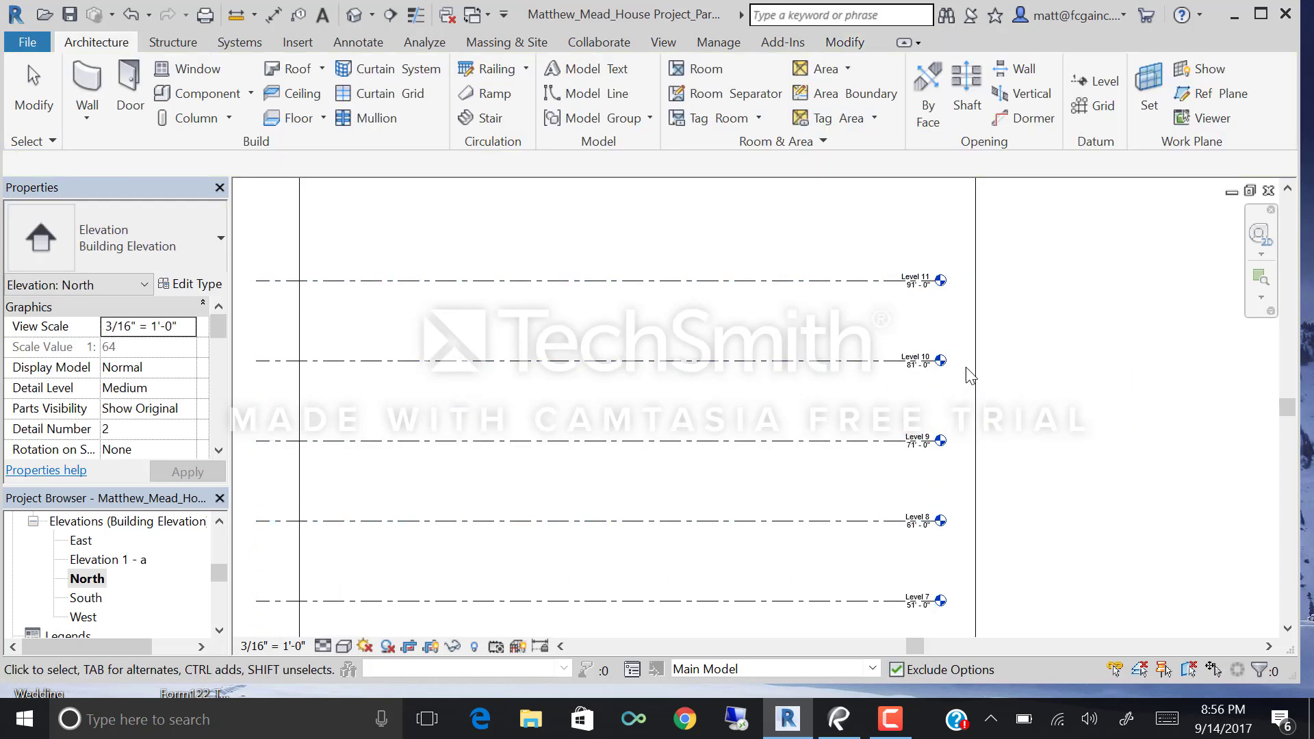
scroll(966, 372, "down", 5)
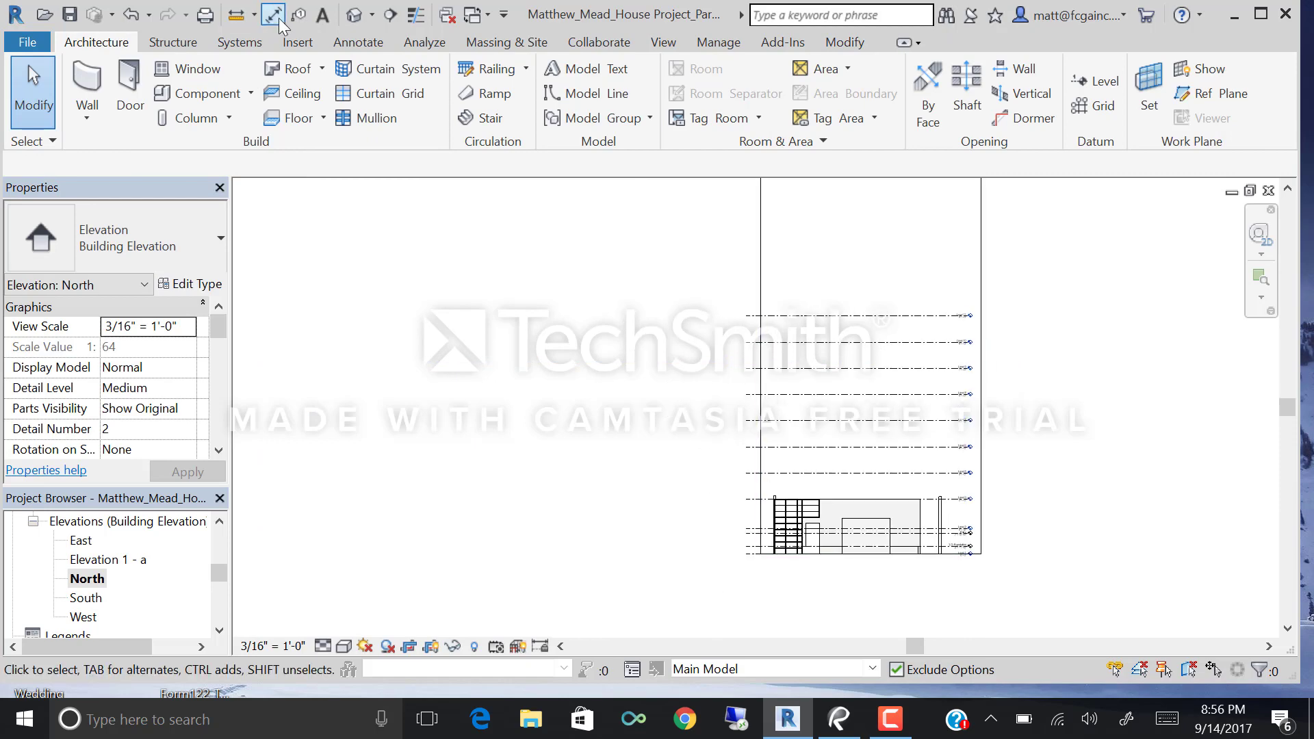
In the 3D view, generate mass floors in the tower mass at Levels 1 to 3 and Levels 5 to 11.
left_click(354, 13)
middle_click_drag(762, 355, 681, 455, "shift")
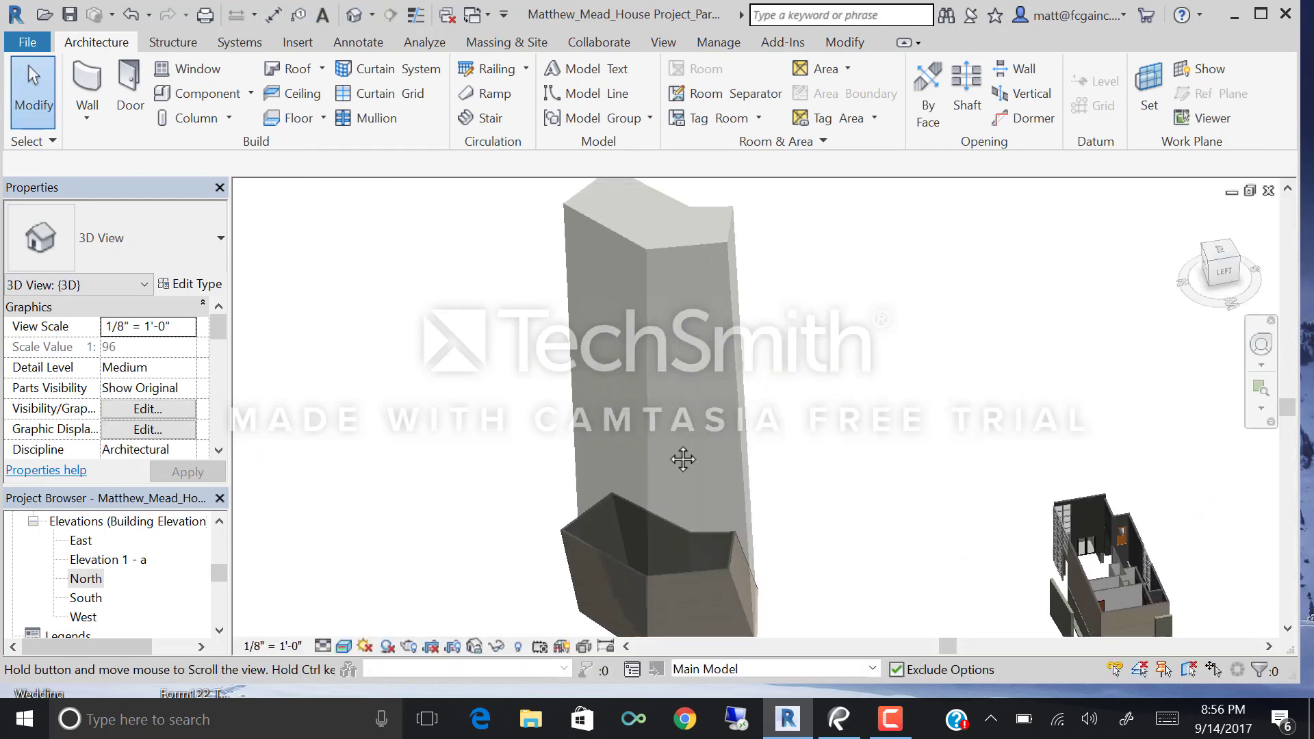
left_click(646, 271)
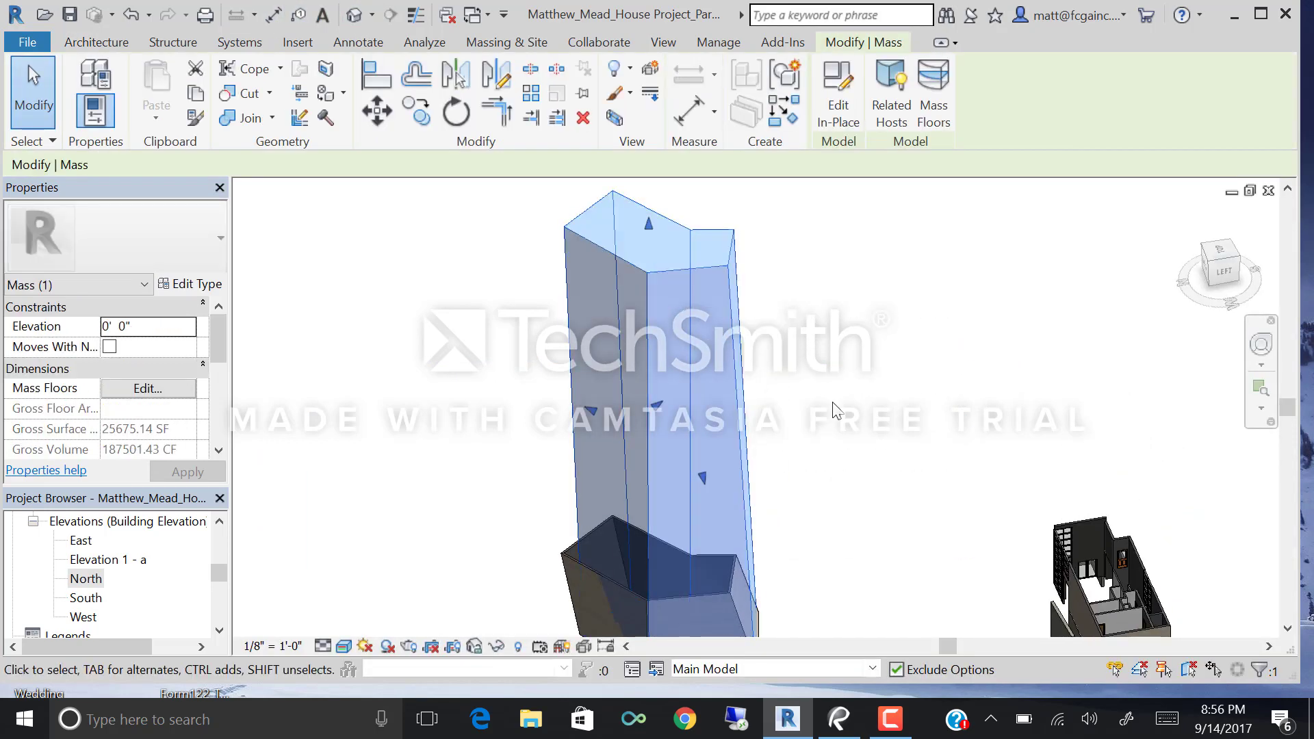
left_click(933, 79)
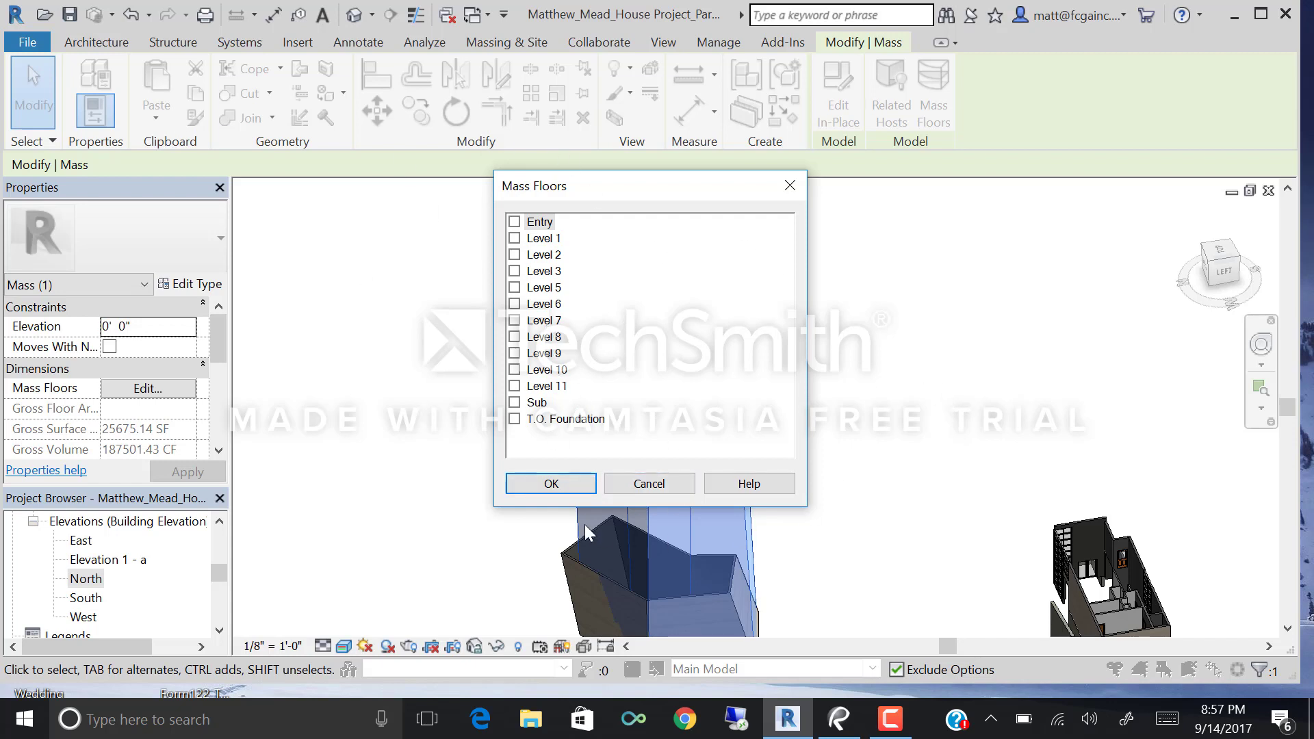
left_click(516, 239)
left_click(515, 255)
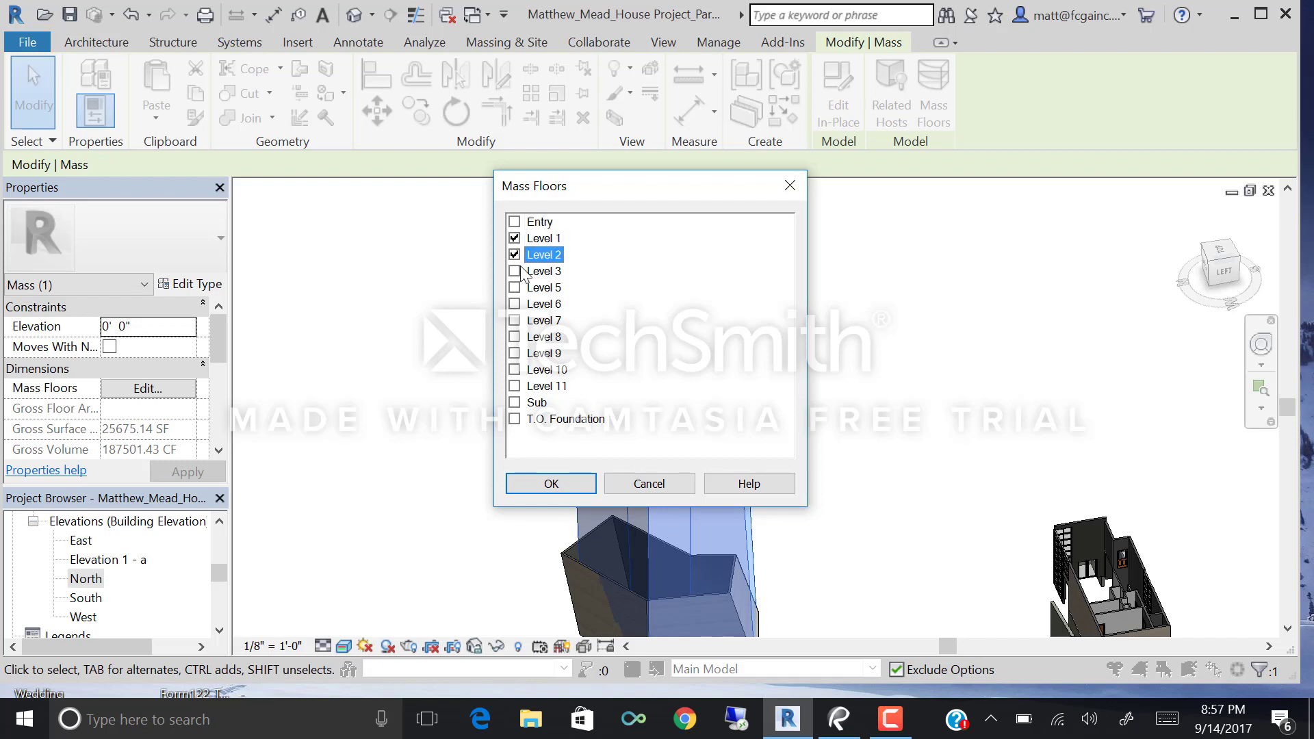
left_click(515, 271)
left_click(516, 287)
left_click(515, 304)
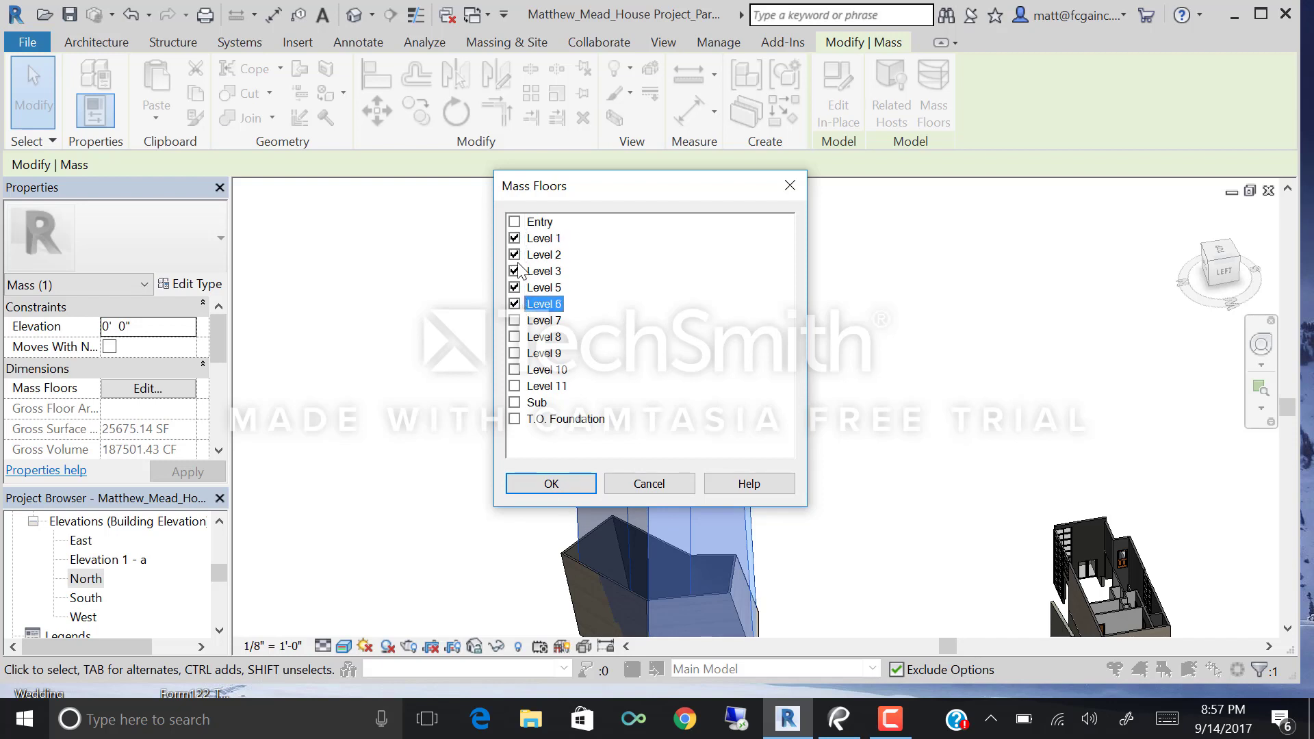
left_click(513, 327)
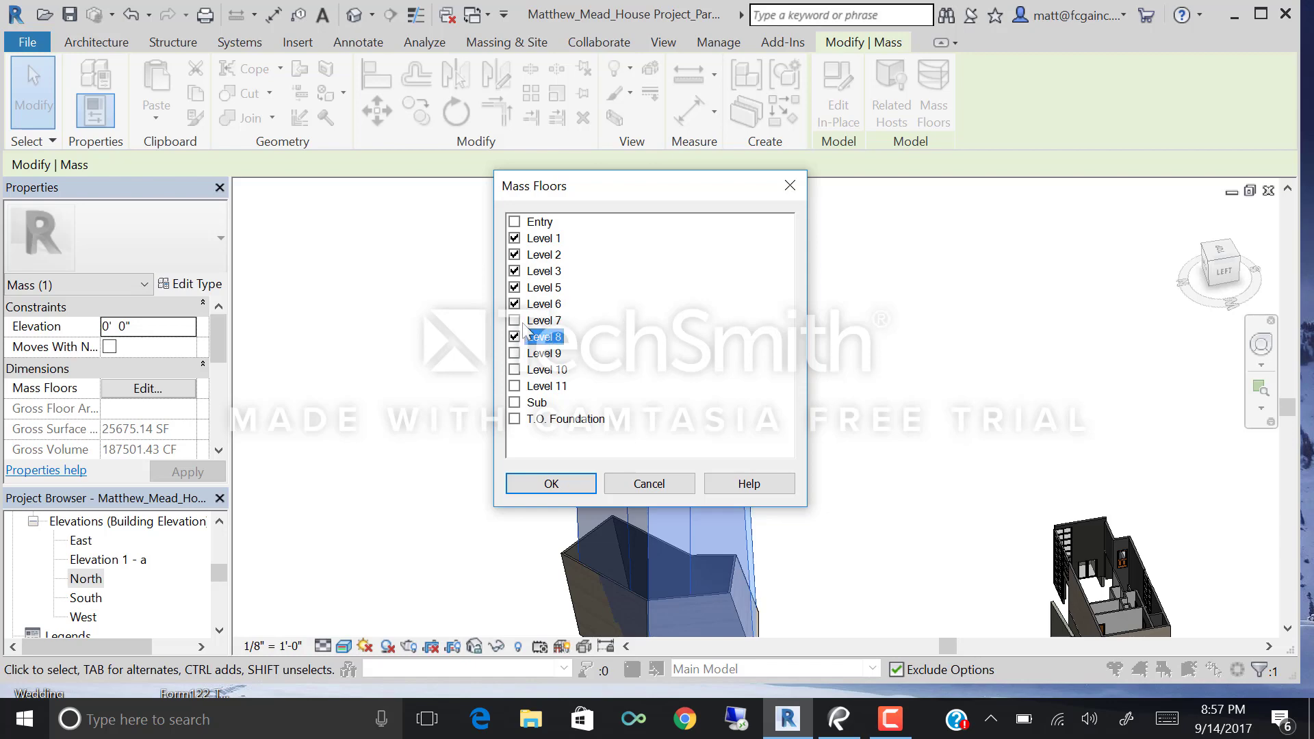
left_click(513, 322)
left_click(514, 354)
left_click(514, 370)
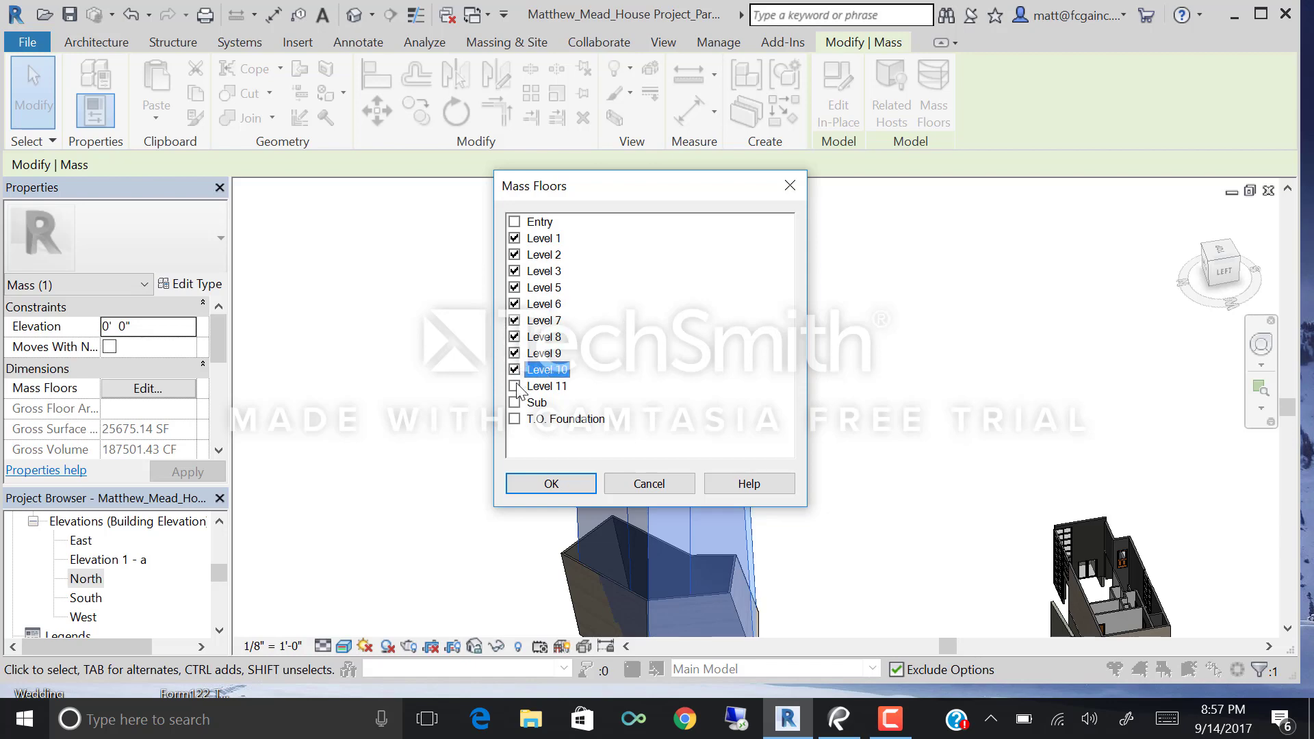
left_click(514, 387)
left_click(602, 485)
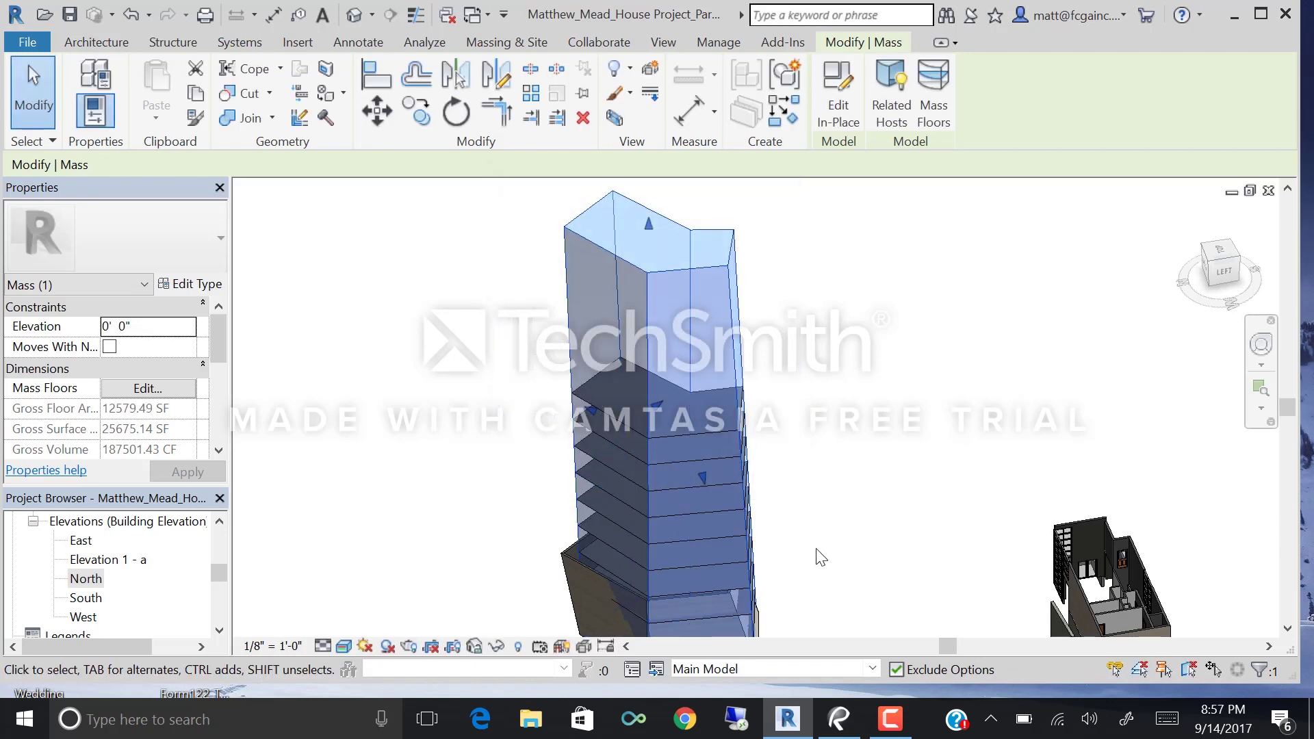
Examine the tower's stacked mass floors from several sides, along with the neighbouring house in the 3D view.
middle_click_drag(696, 546, 765, 343, "shift")
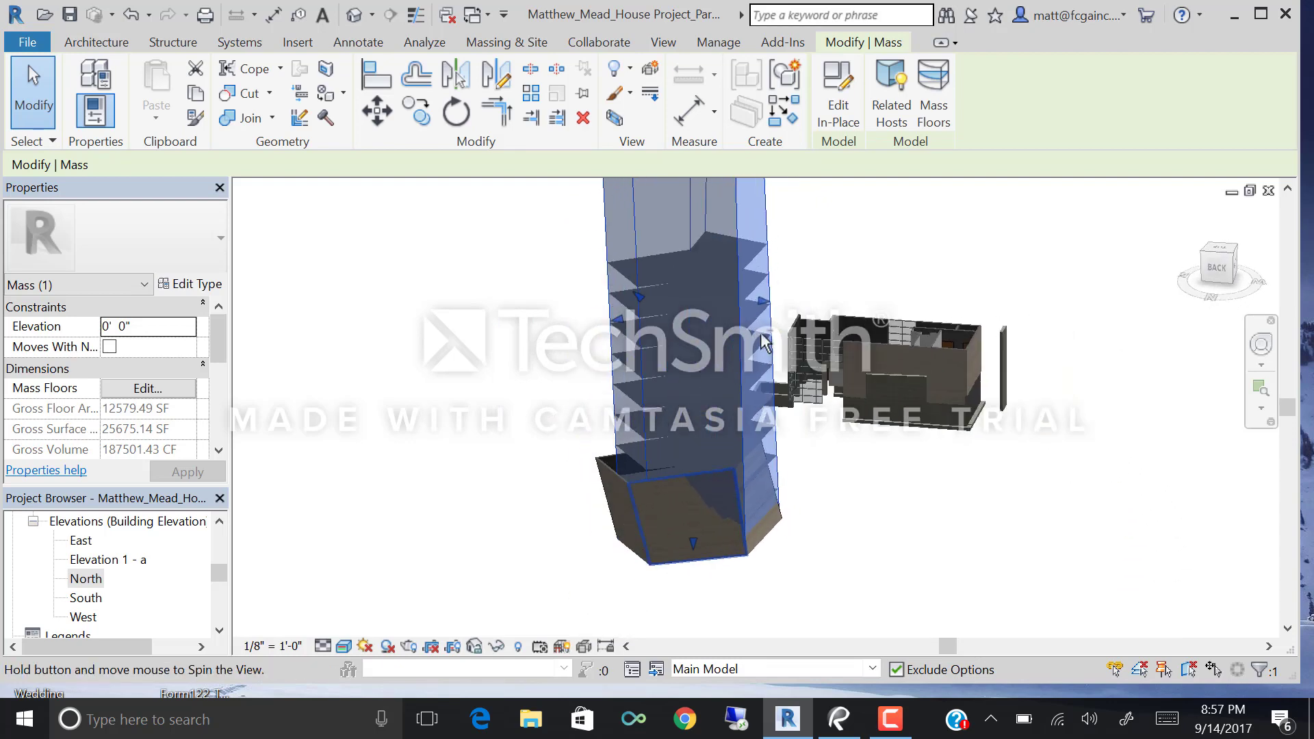
left_click(819, 265)
middle_click_drag(667, 424, 646, 463)
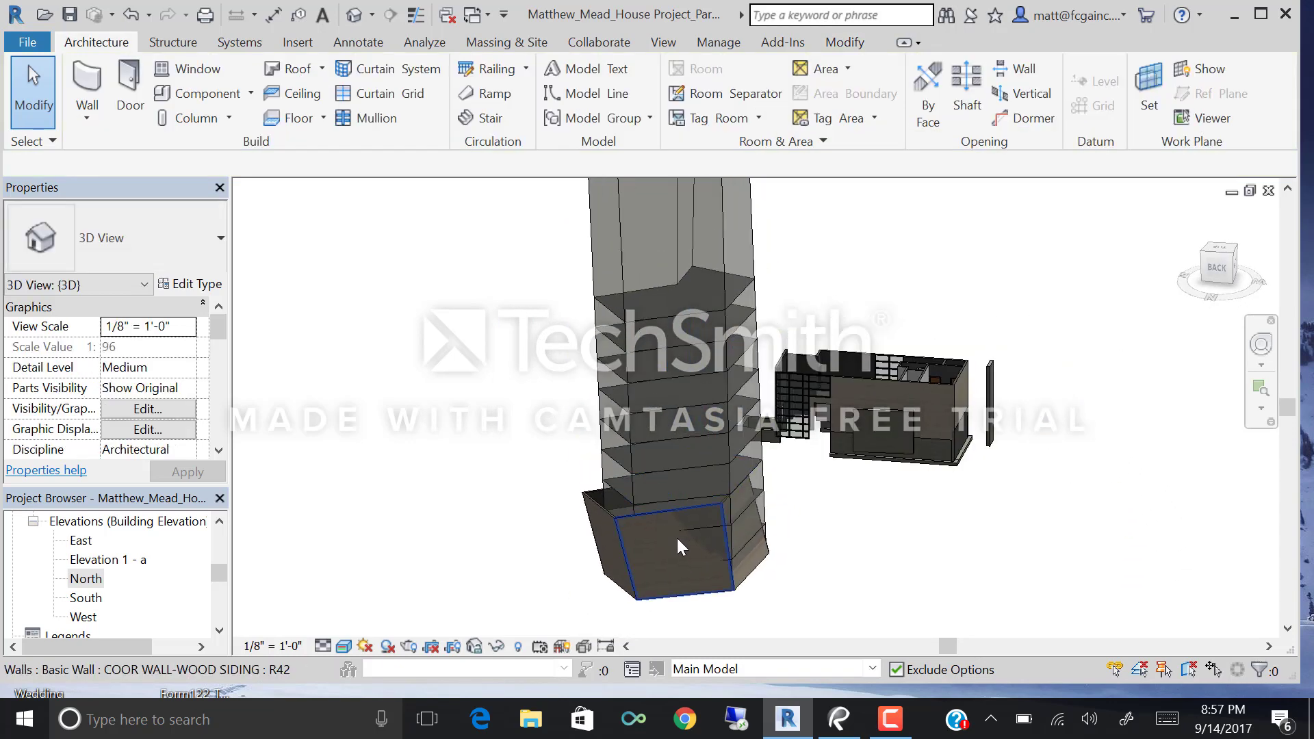
middle_click_drag(650, 564, 604, 494, "shift")
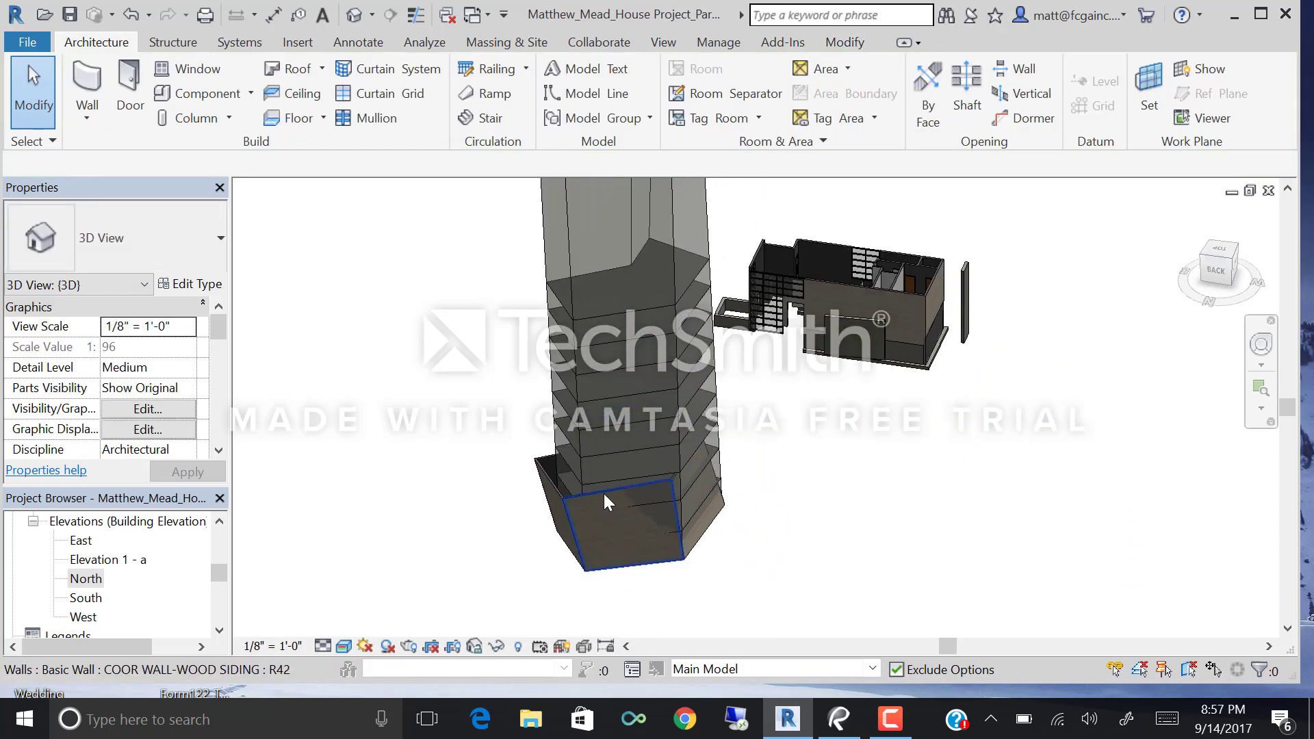
scroll(642, 340, "up", 3)
scroll(639, 331, "up", 2)
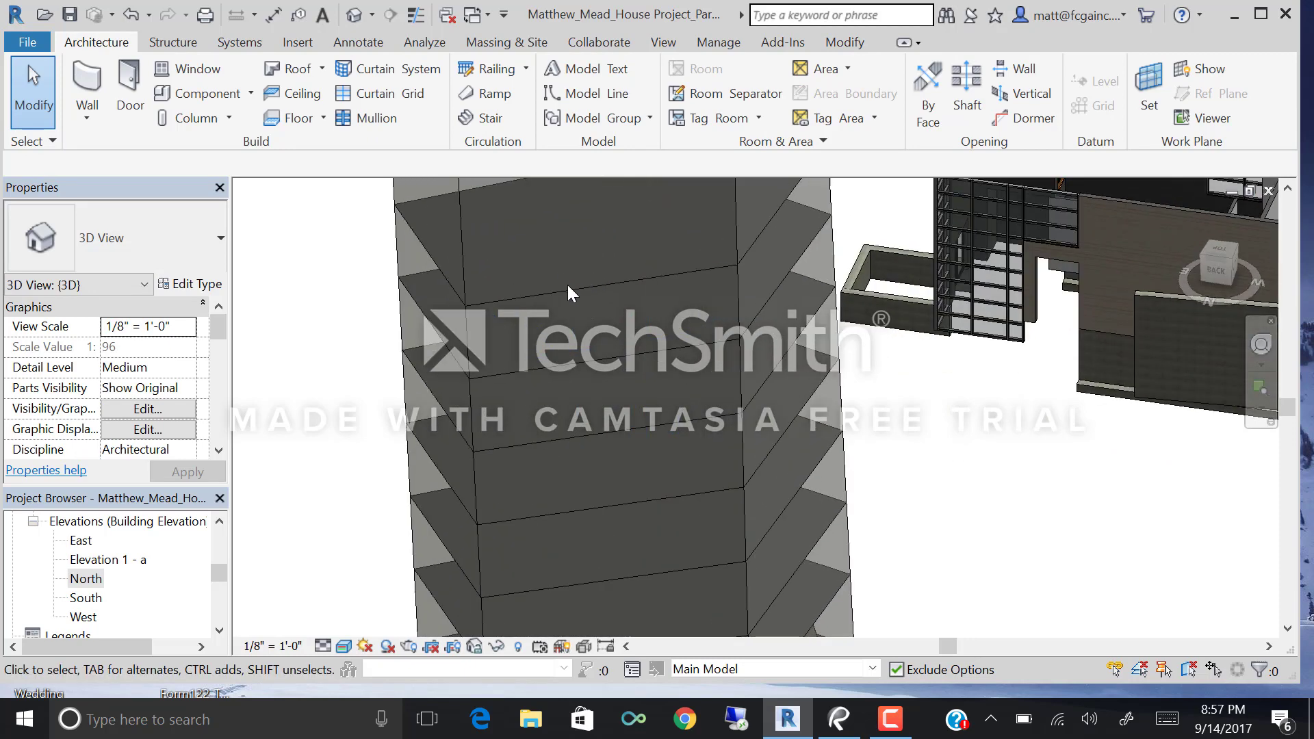
scroll(571, 288, "down", 4)
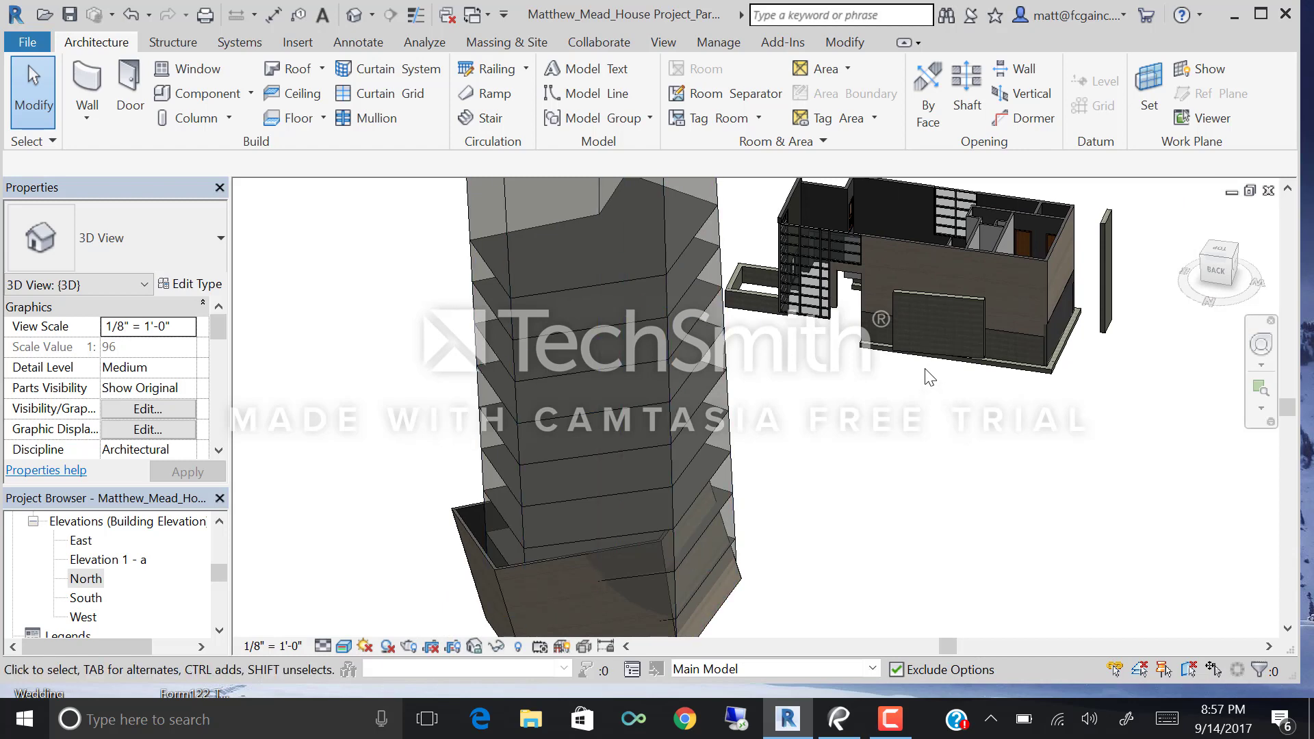
middle_click_drag(616, 384, 680, 486, "shift")
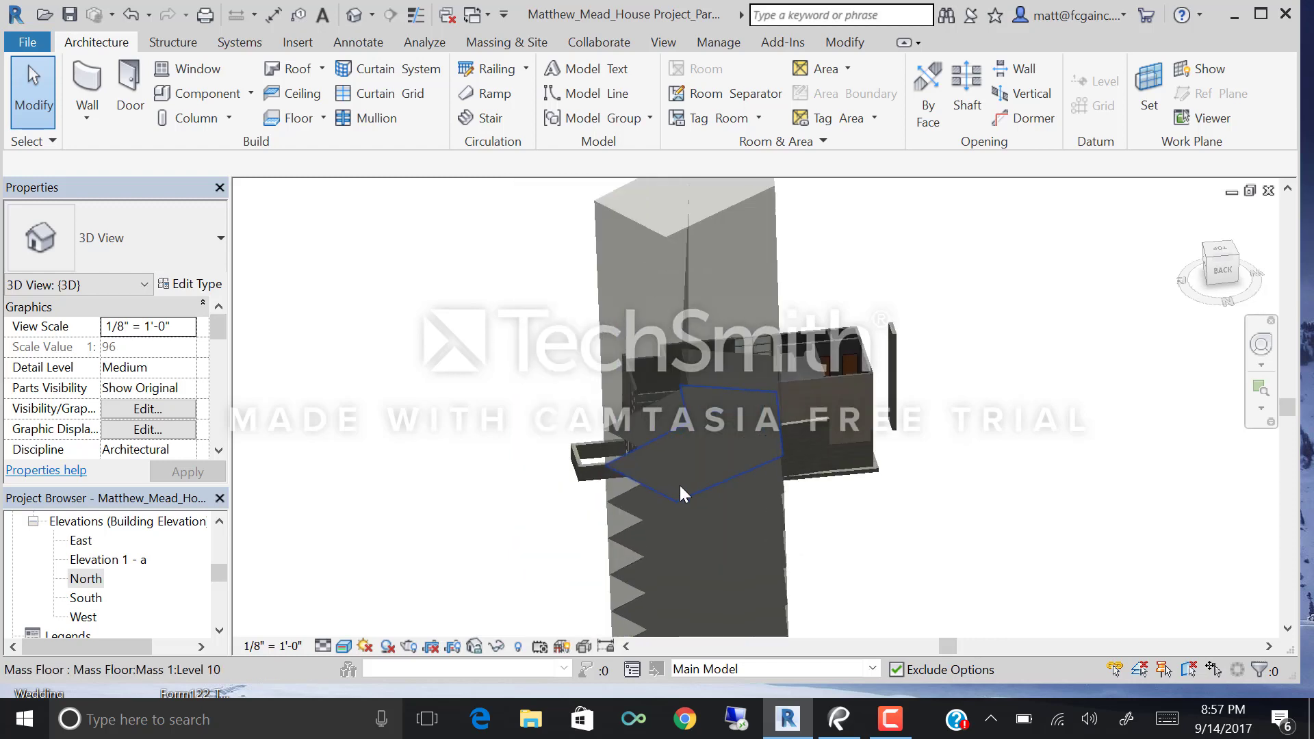
scroll(671, 458, "down", 3)
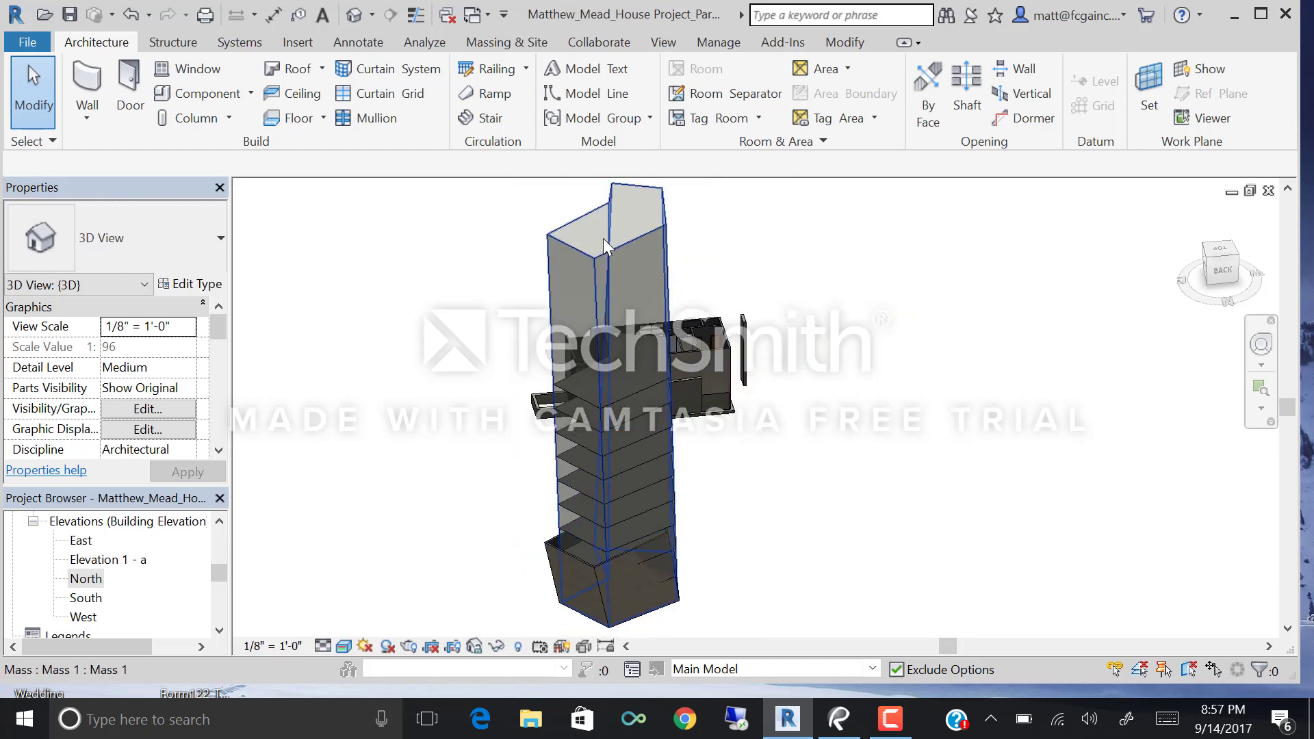
scroll(612, 226, "up", 2)
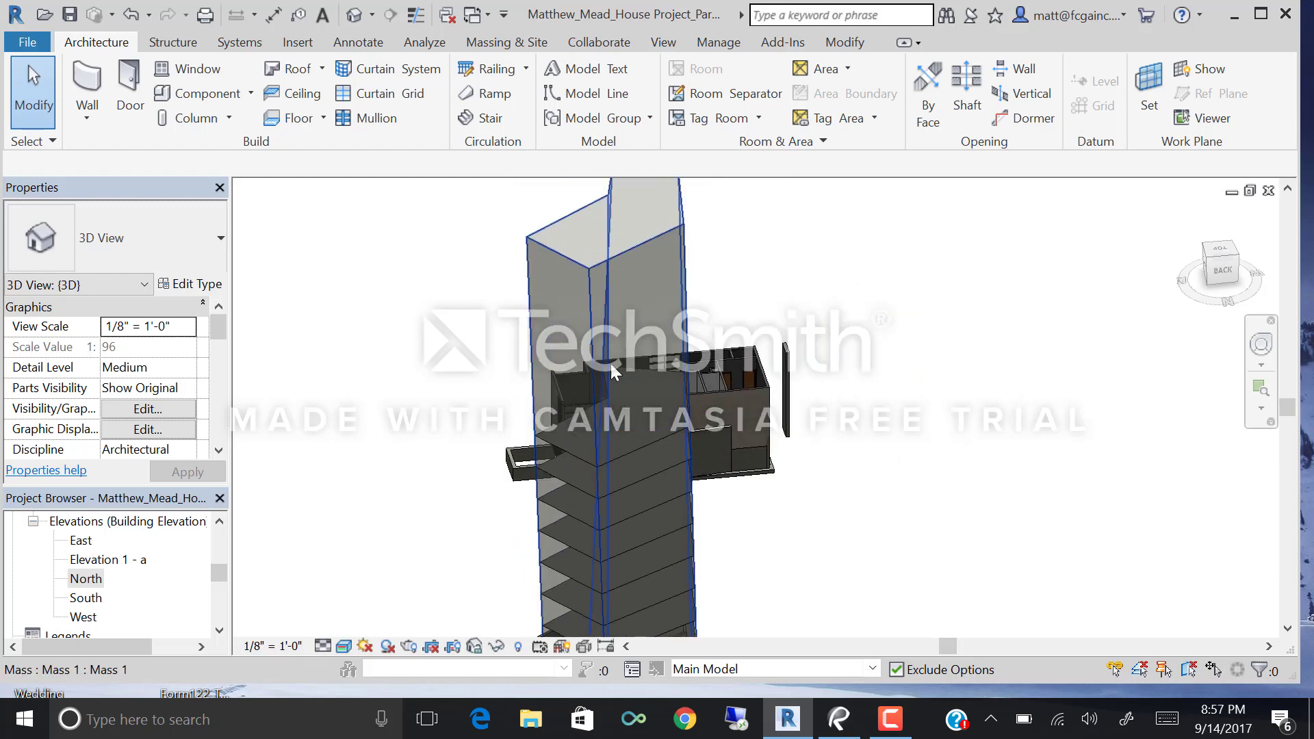
middle_click_drag(611, 364, 681, 399, "shift")
scroll(786, 376, "down", 3)
middle_click_drag(786, 376, 623, 472, "shift")
scroll(623, 472, "up", 3)
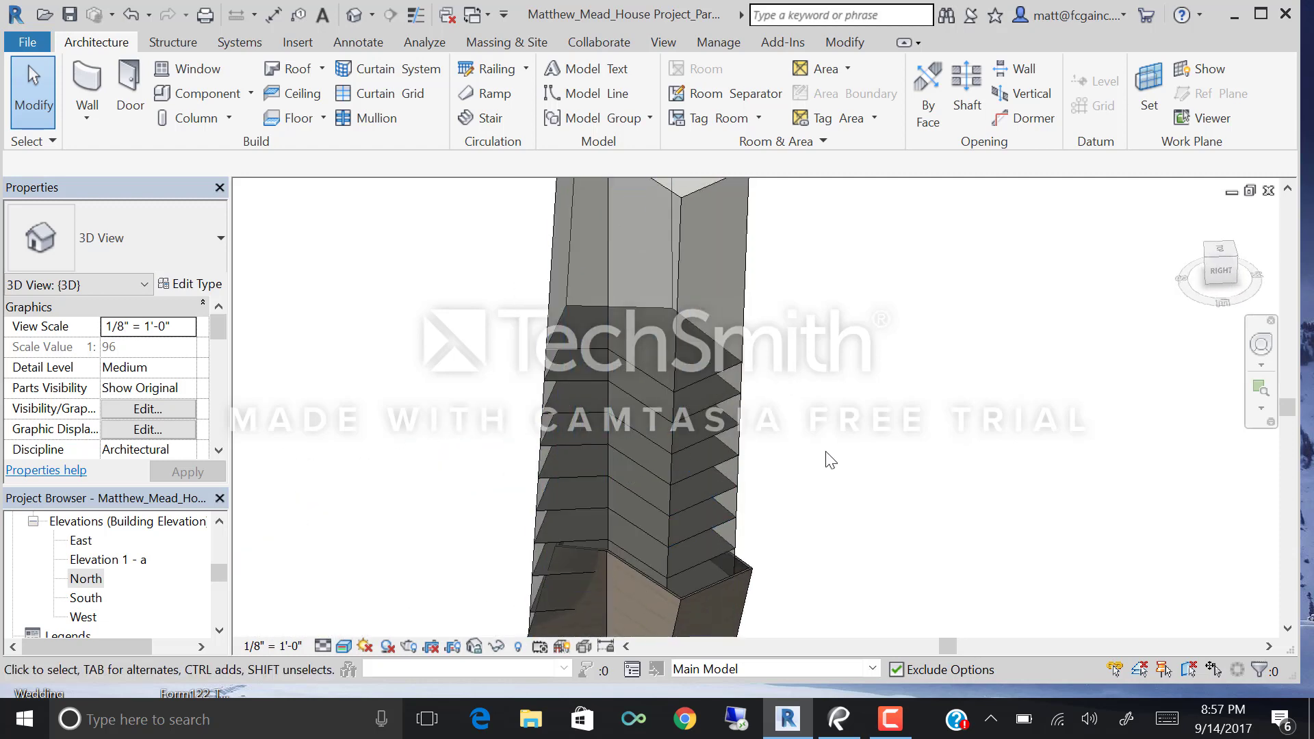
scroll(757, 542, "down", 3)
middle_click_drag(756, 557, 737, 416)
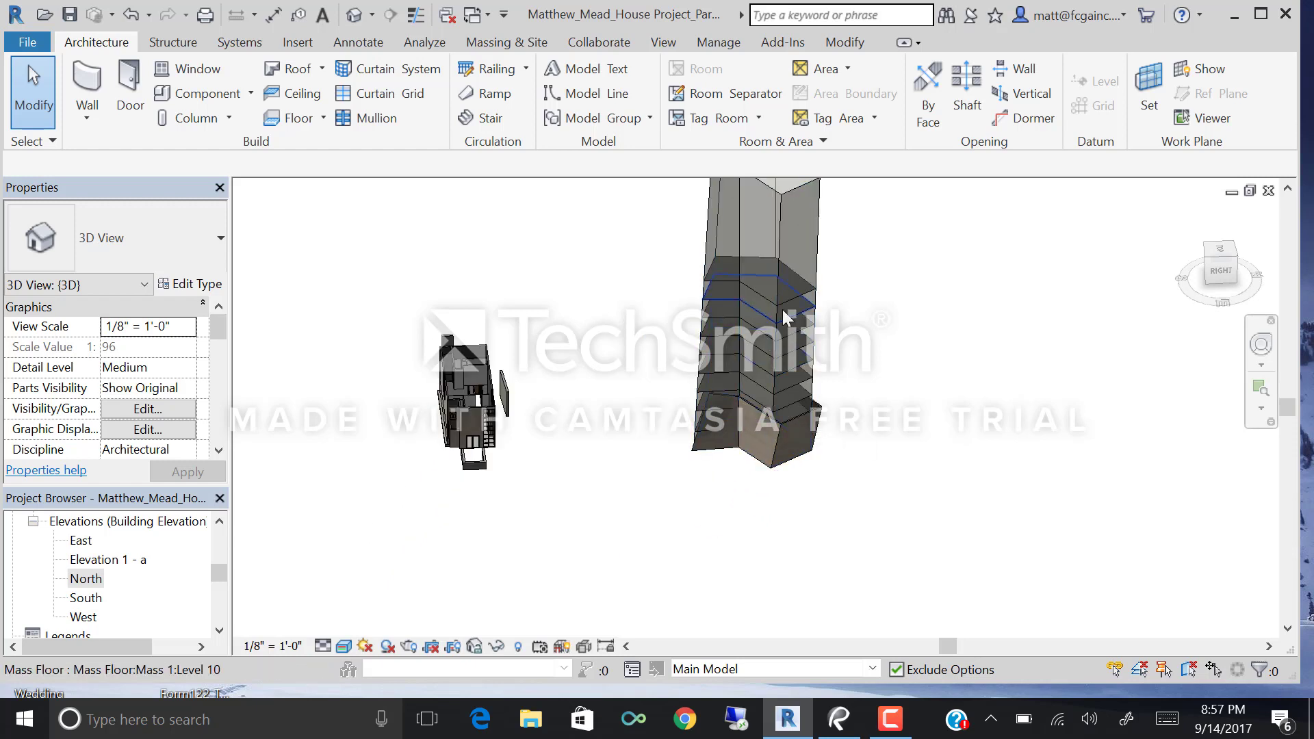
scroll(677, 294, "up", 2)
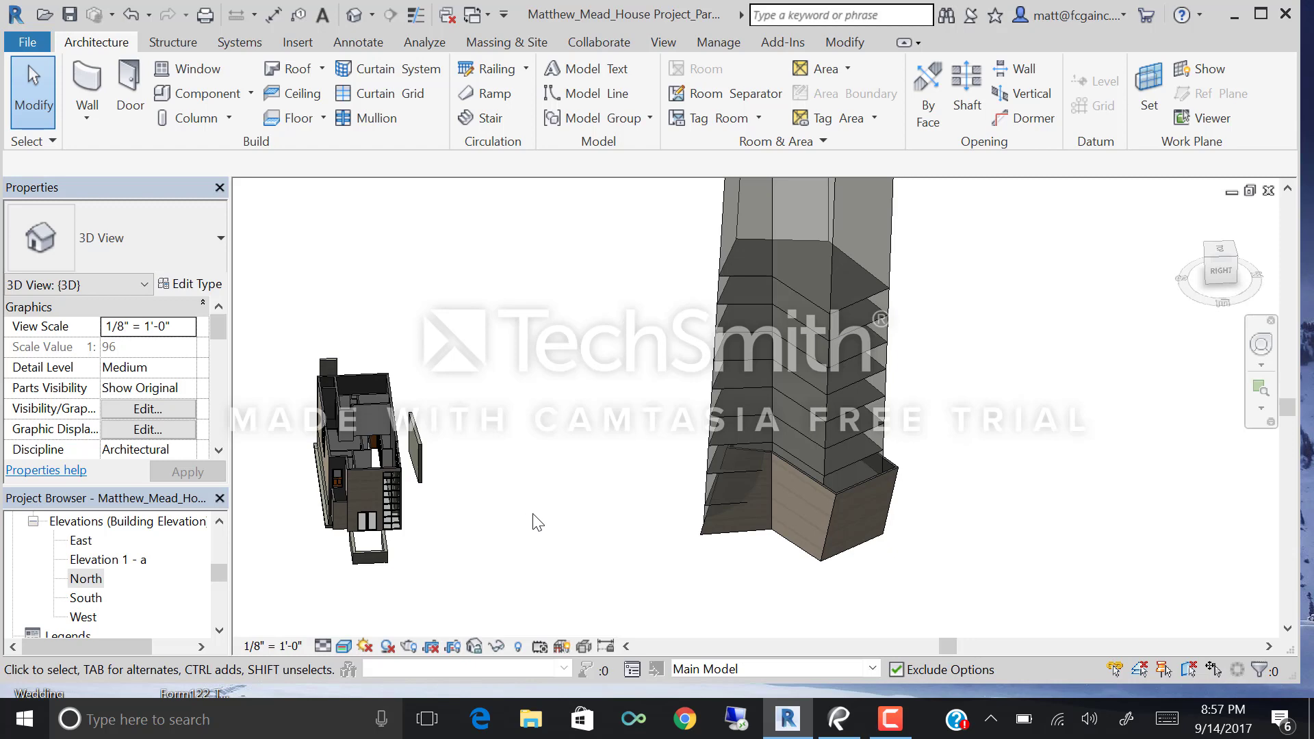
middle_click_drag(537, 522, 738, 382, "shift")
scroll(738, 382, "down", 3)
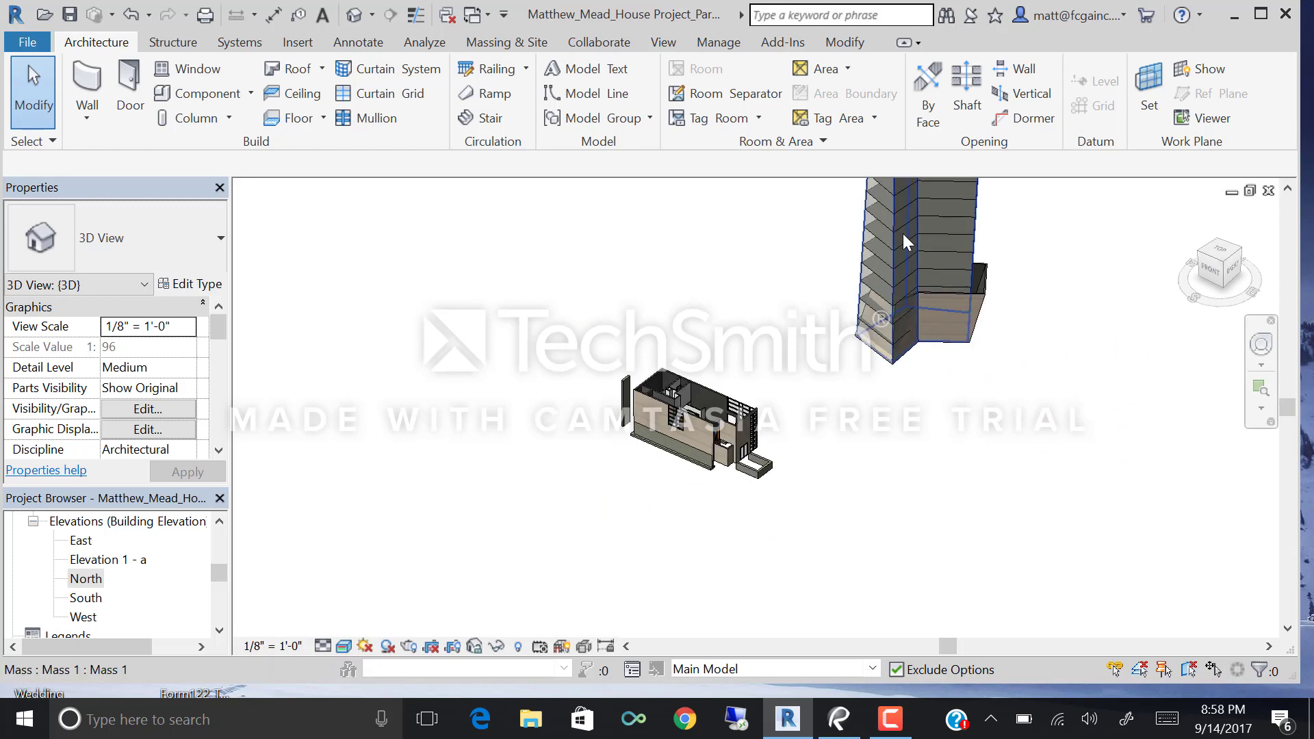
middle_click_drag(894, 287, 911, 366, "shift")
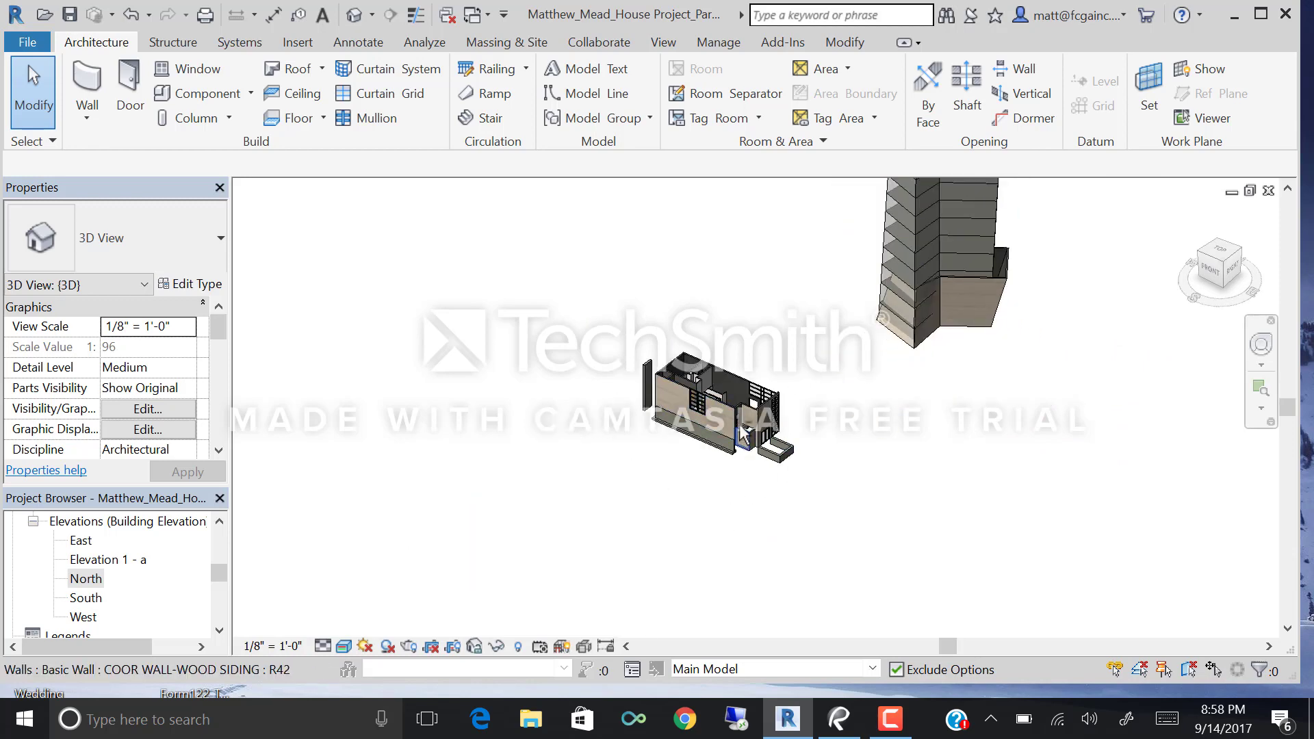
middle_click_drag(689, 493, 700, 395, "shift")
scroll(699, 395, "up", 2)
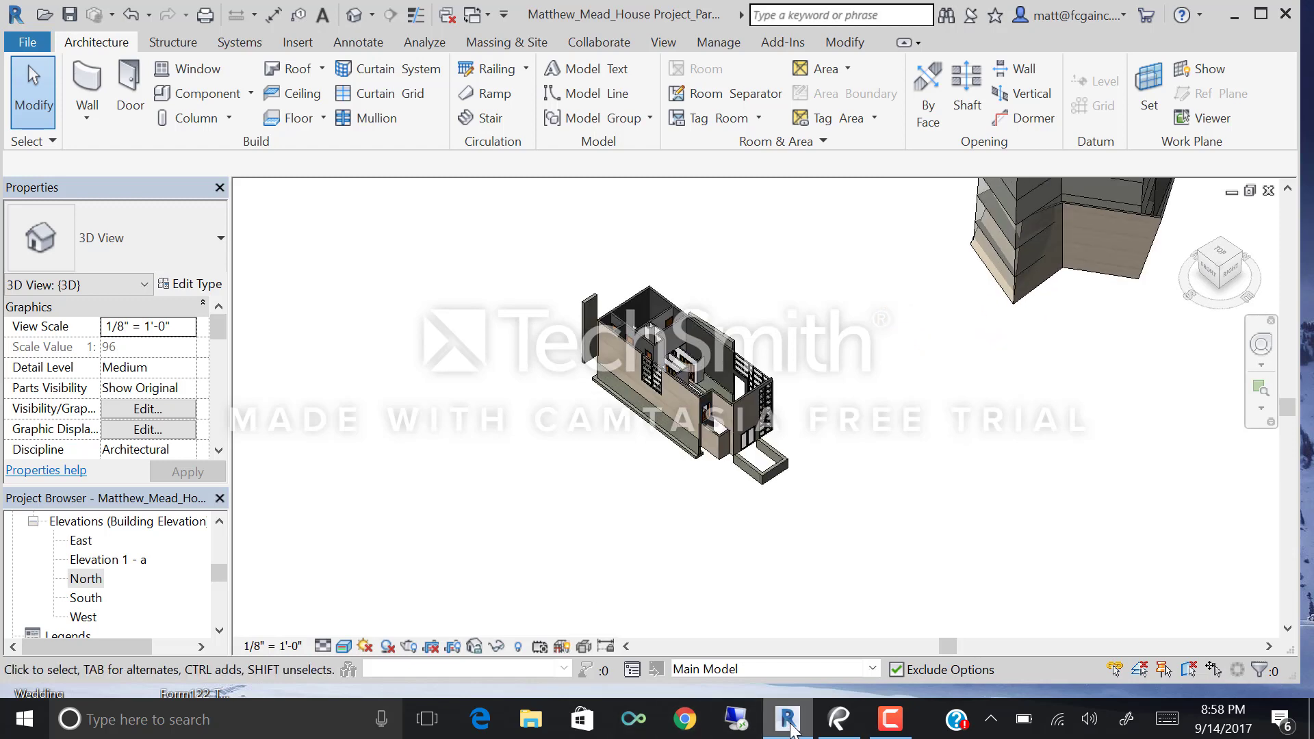
Check the list of topics to cover in Bluebeam Revu, and return to Revit to examine the house's glazed corner.
left_click(840, 718)
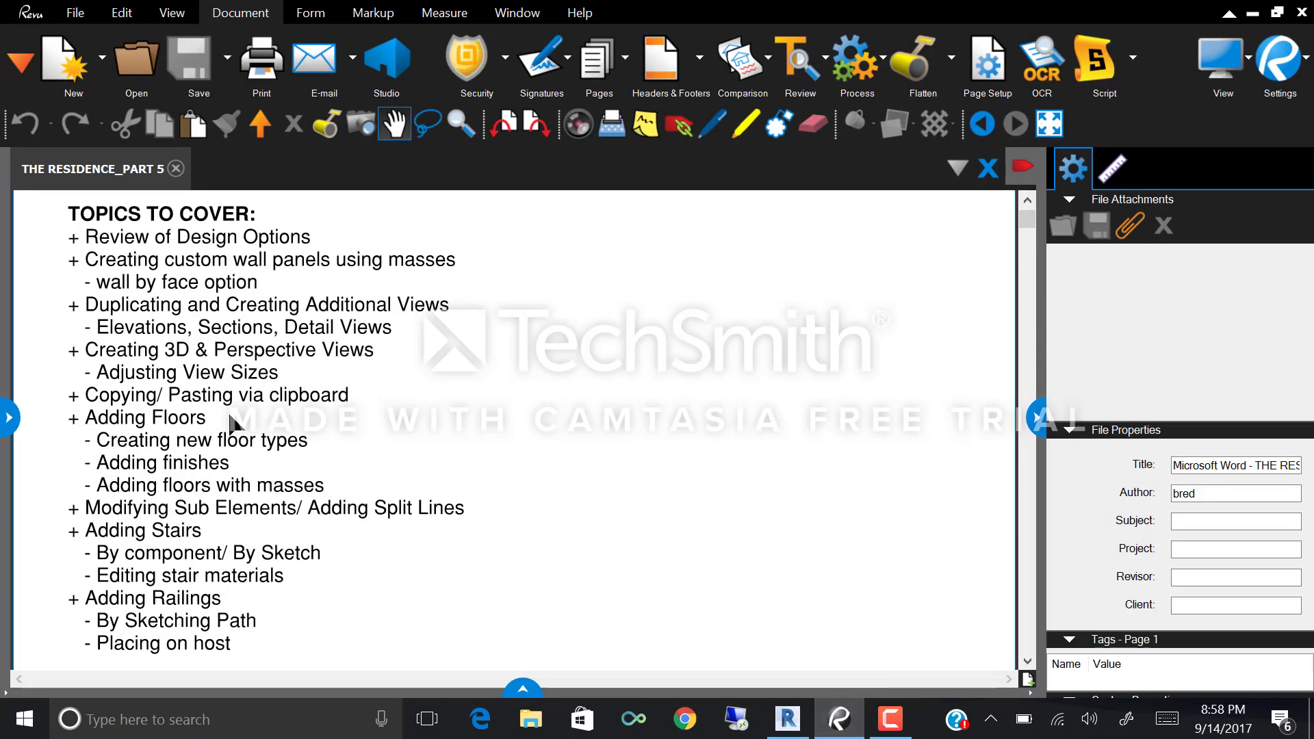
left_click(1253, 12)
middle_click_drag(919, 215, 753, 541, "shift")
scroll(750, 456, "up", 4)
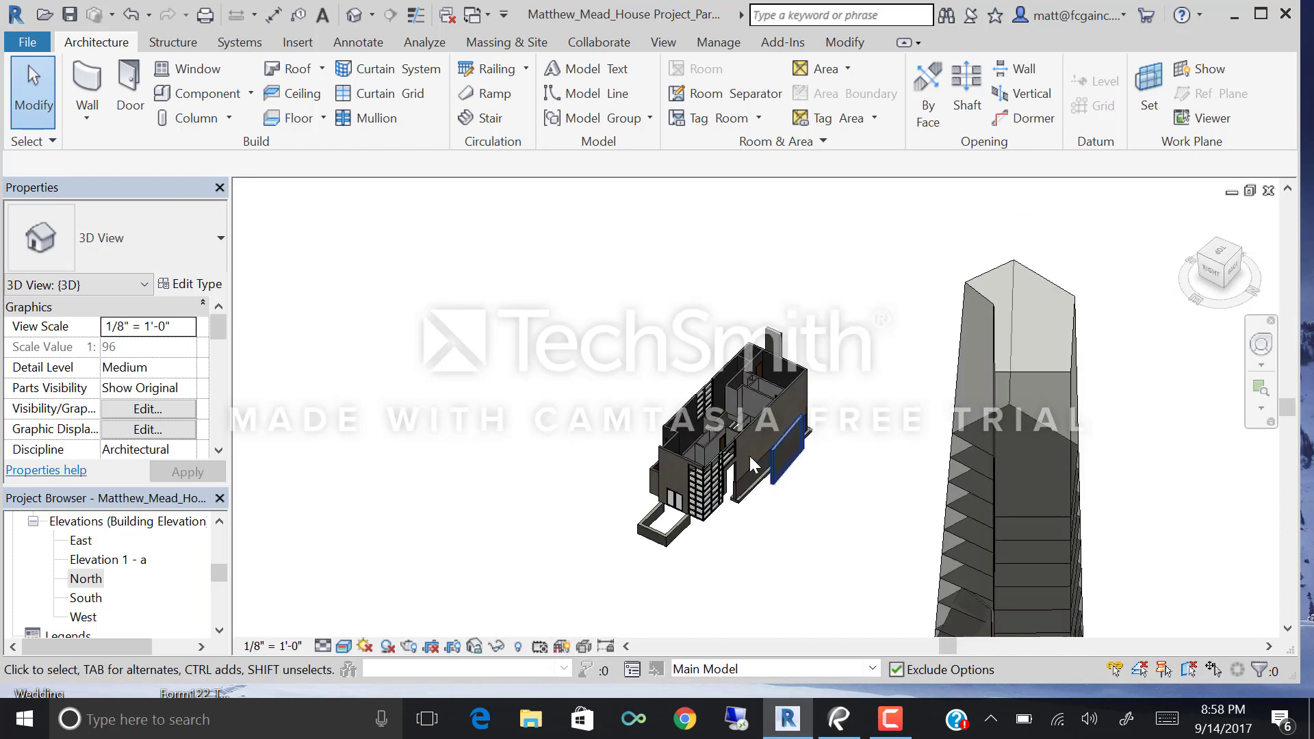
middle_click_drag(718, 377, 684, 329)
scroll(684, 329, "up", 2)
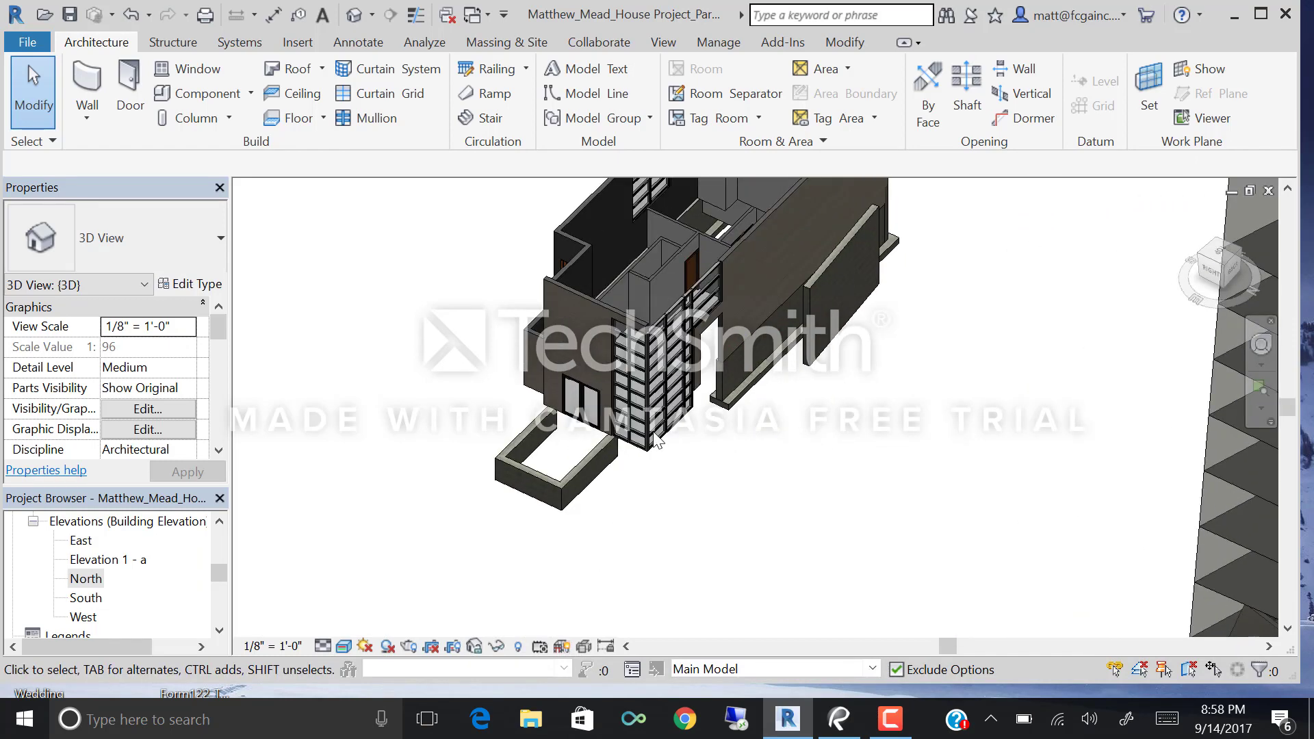
scroll(601, 407, "up", 1)
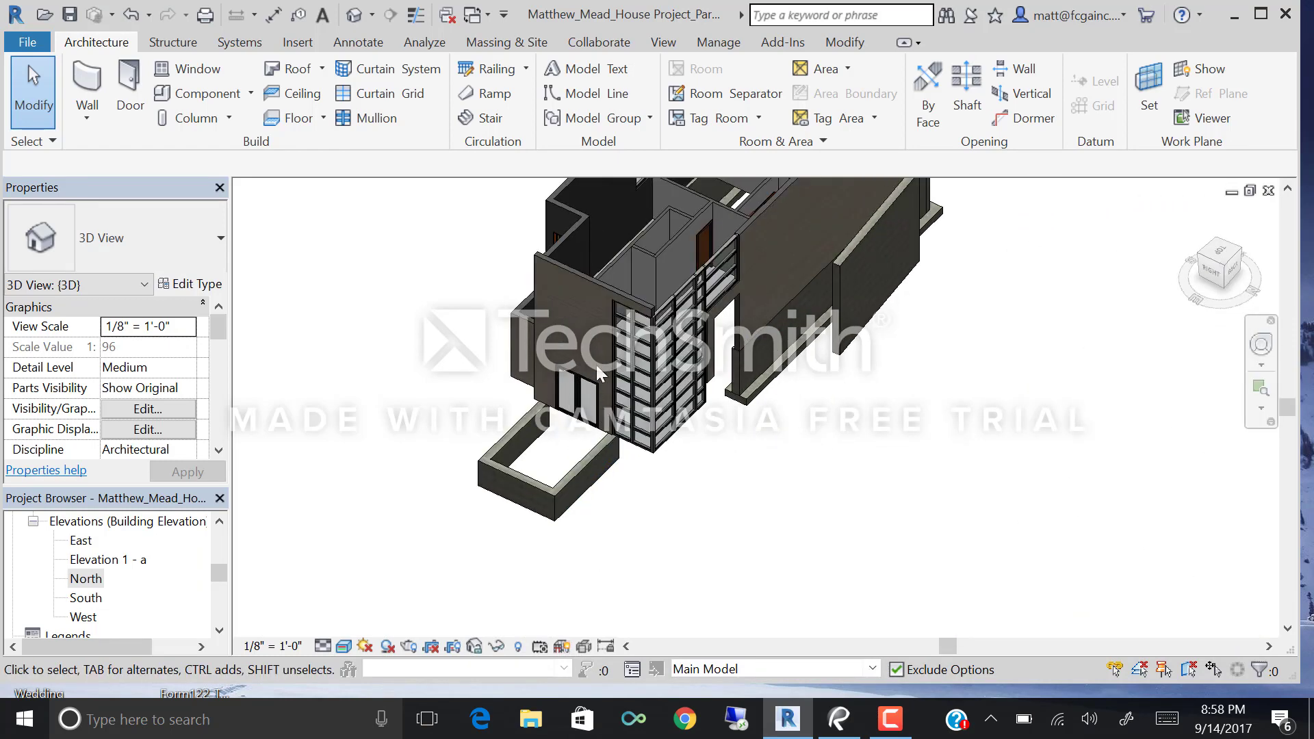
scroll(597, 364, "up", 1)
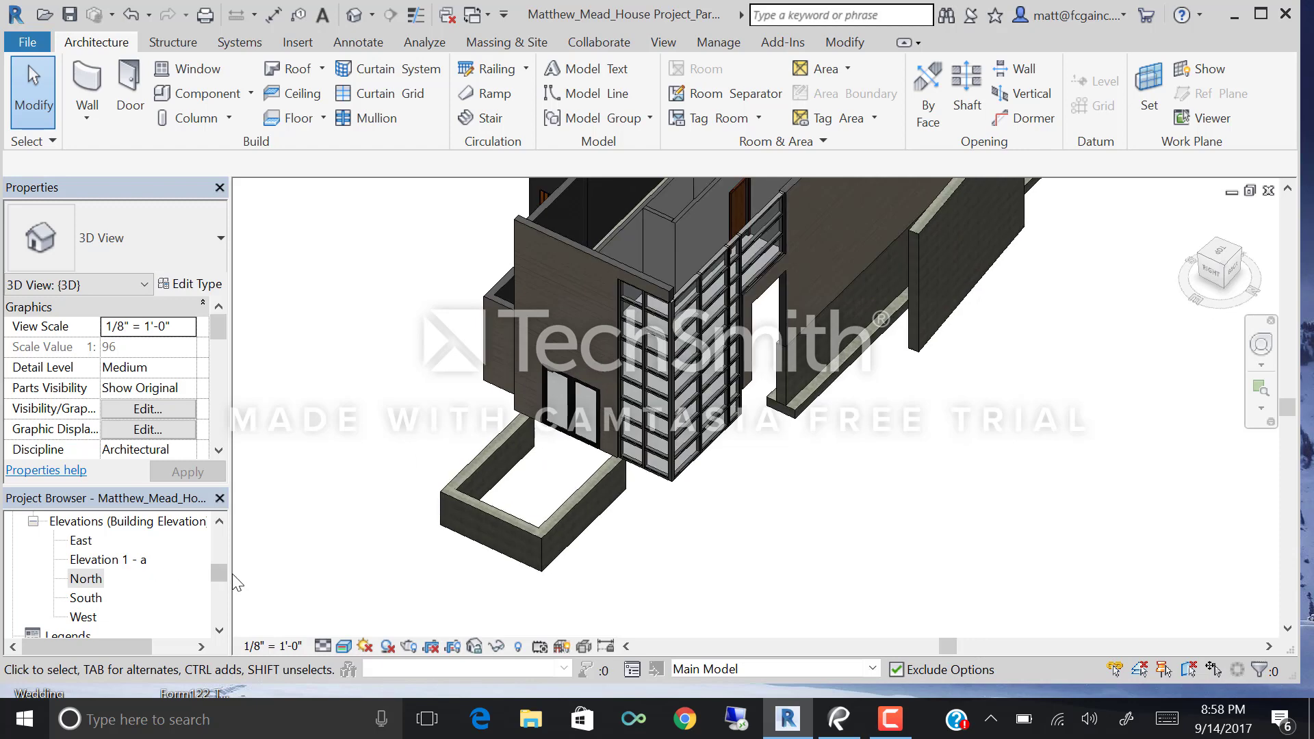
Review the house's layout in the Level 1 floor plan and compare it with the 3D view.
left_click_drag(220, 577, 224, 539)
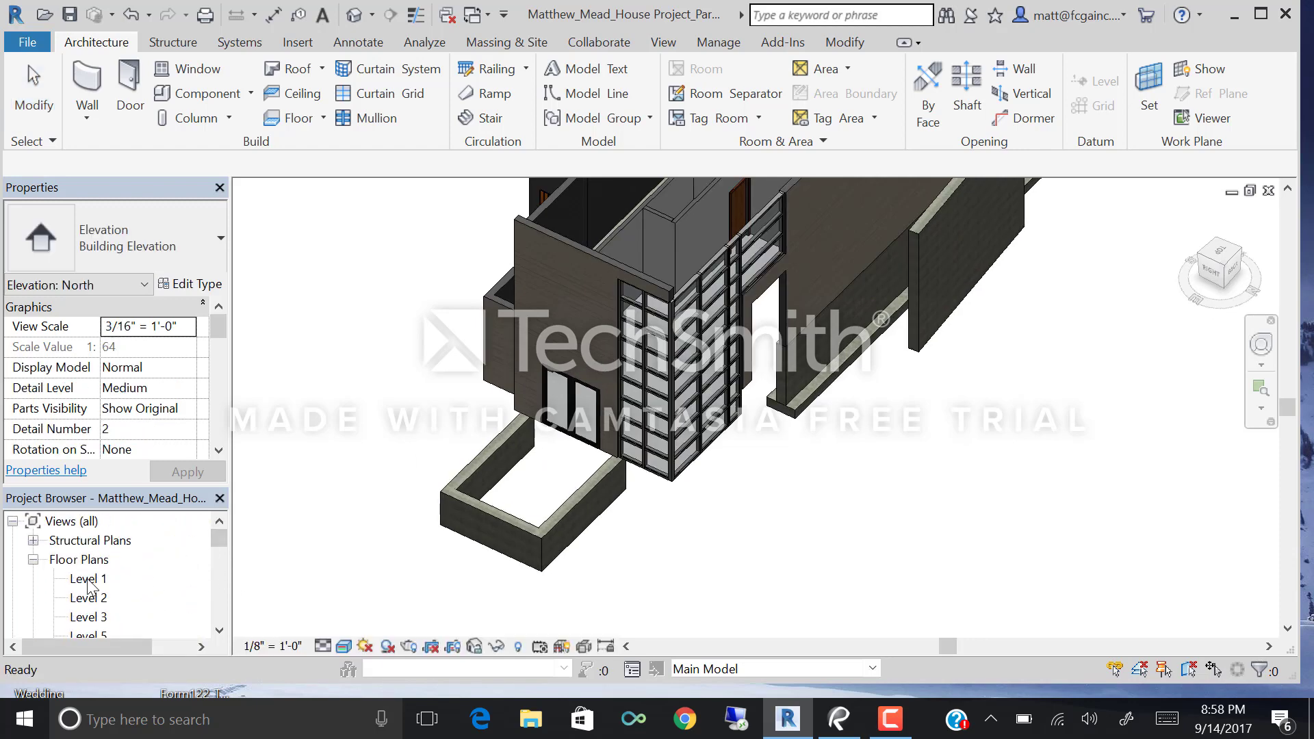
double_click(87, 579)
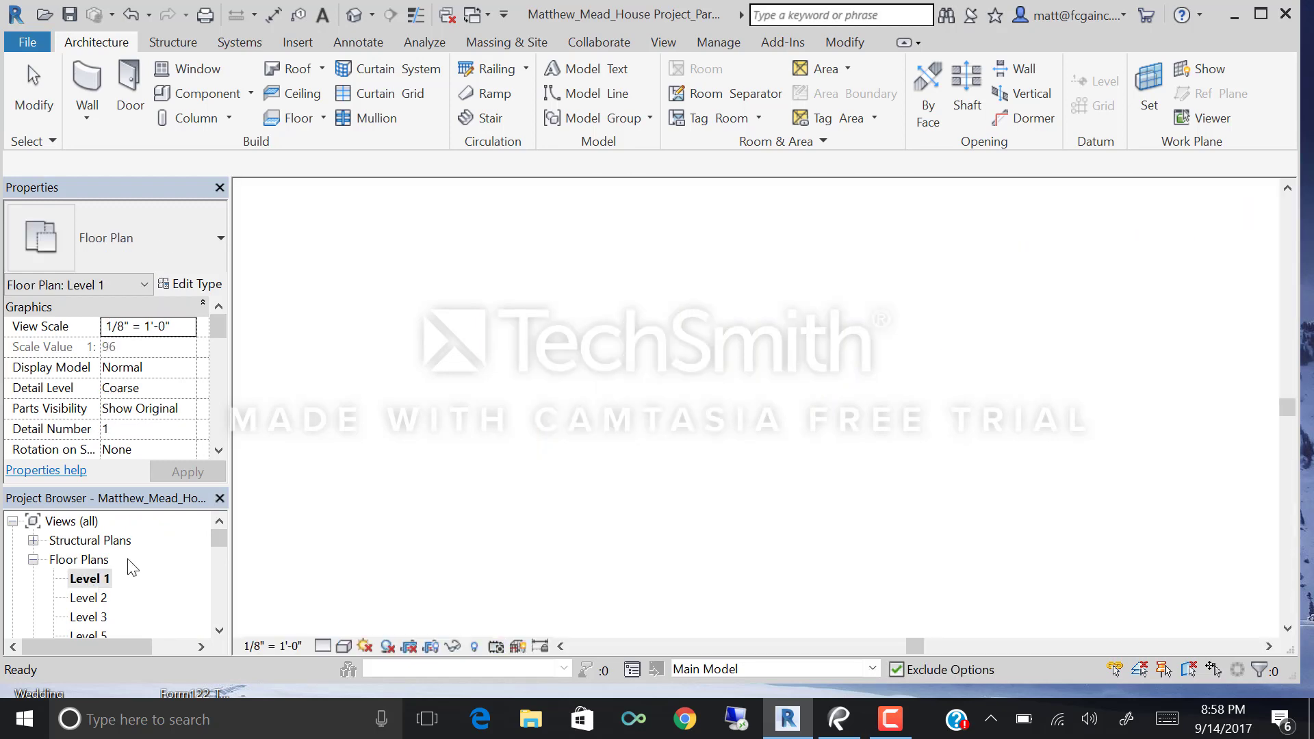
scroll(681, 424, "down", 1)
scroll(681, 424, "up", 8)
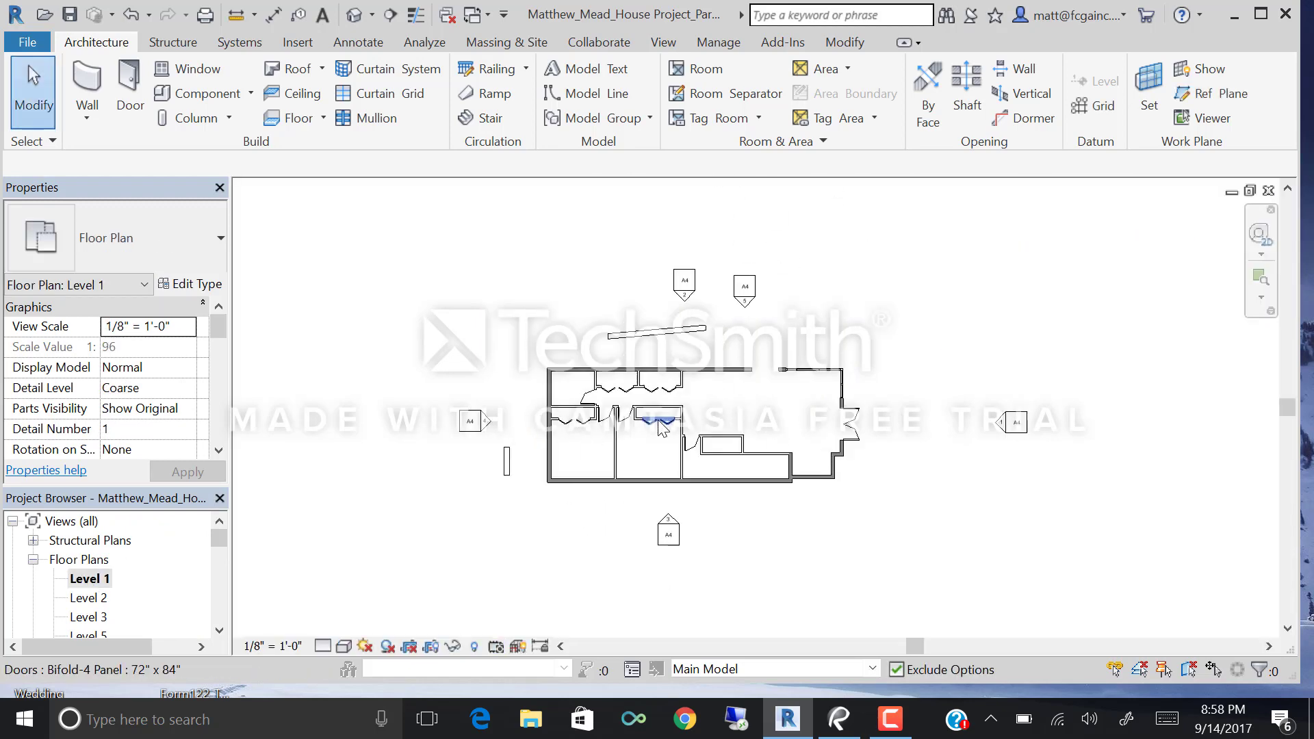
middle_click_drag(716, 460, 675, 449)
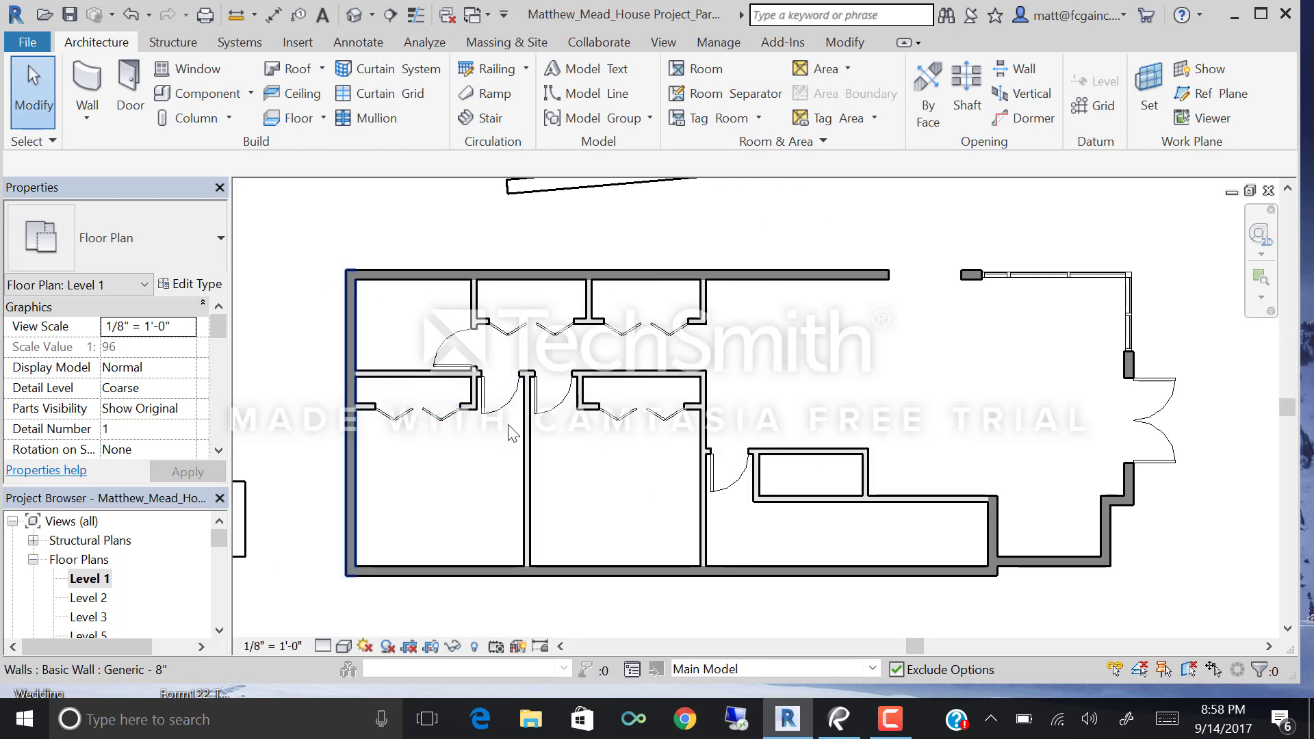
left_click(352, 18)
middle_click_drag(733, 420, 636, 421, "shift")
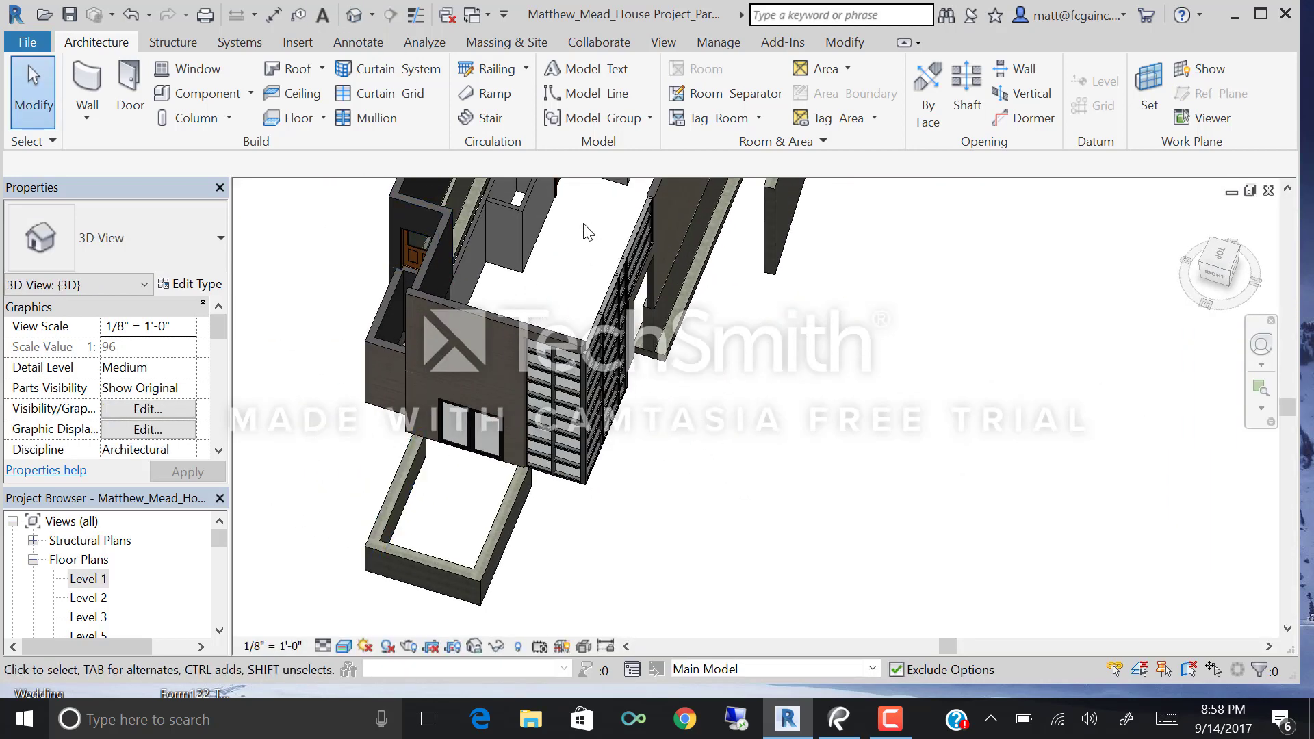
Start an architectural floor in the Level 1 floor plan and inspect the type properties of the Interior- Finish Floor- Hardwood type.
double_click(89, 579)
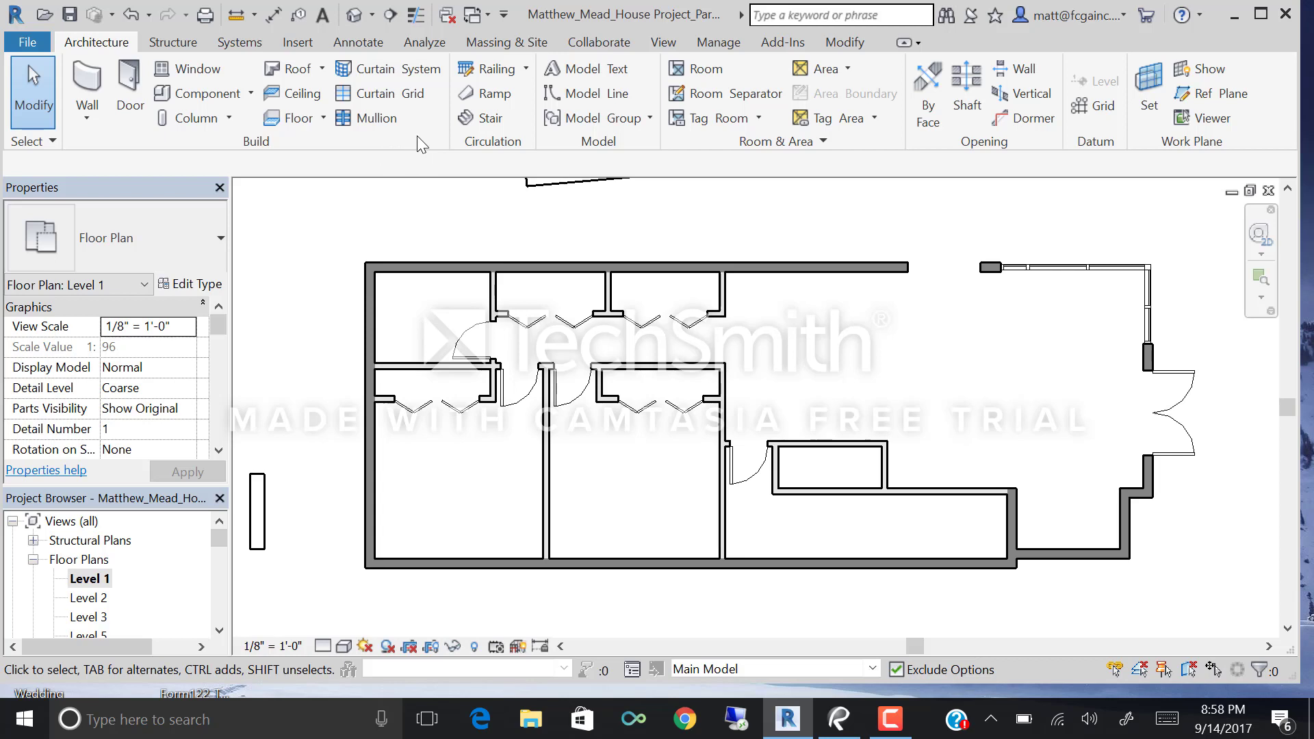
left_click(324, 117)
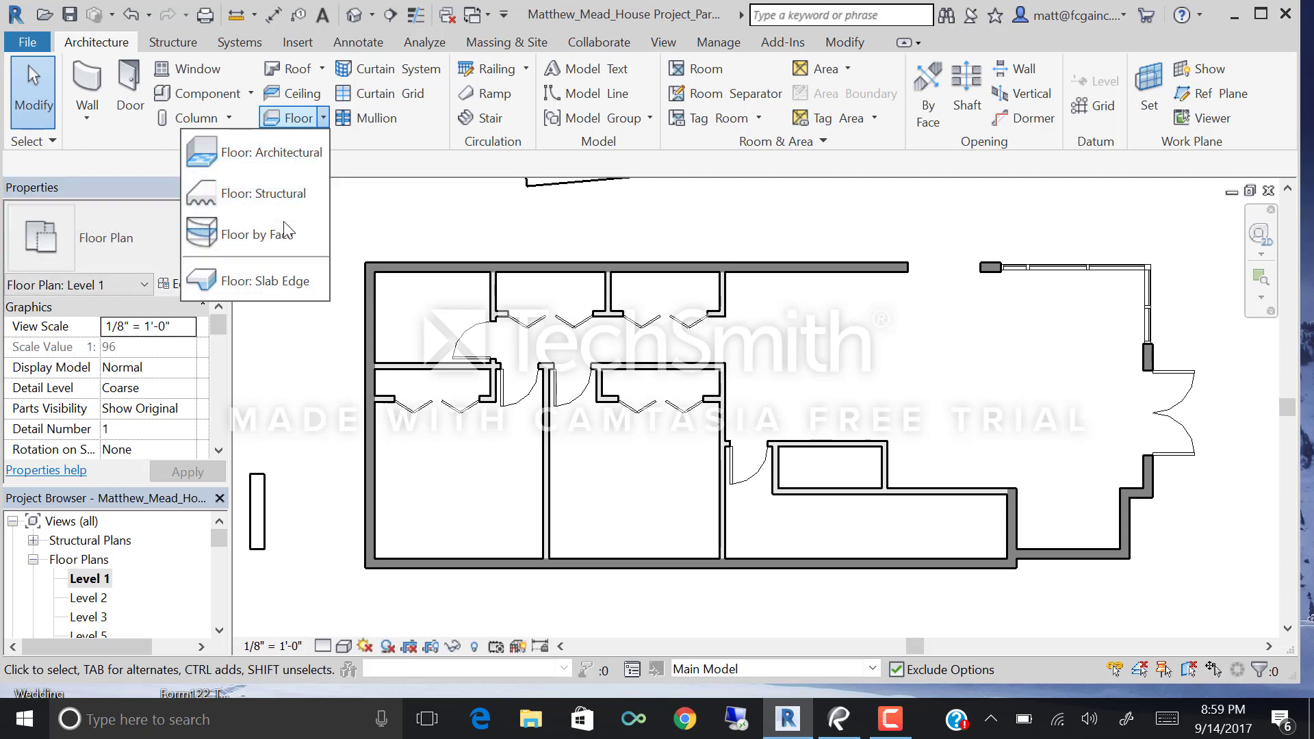
left_click(288, 157)
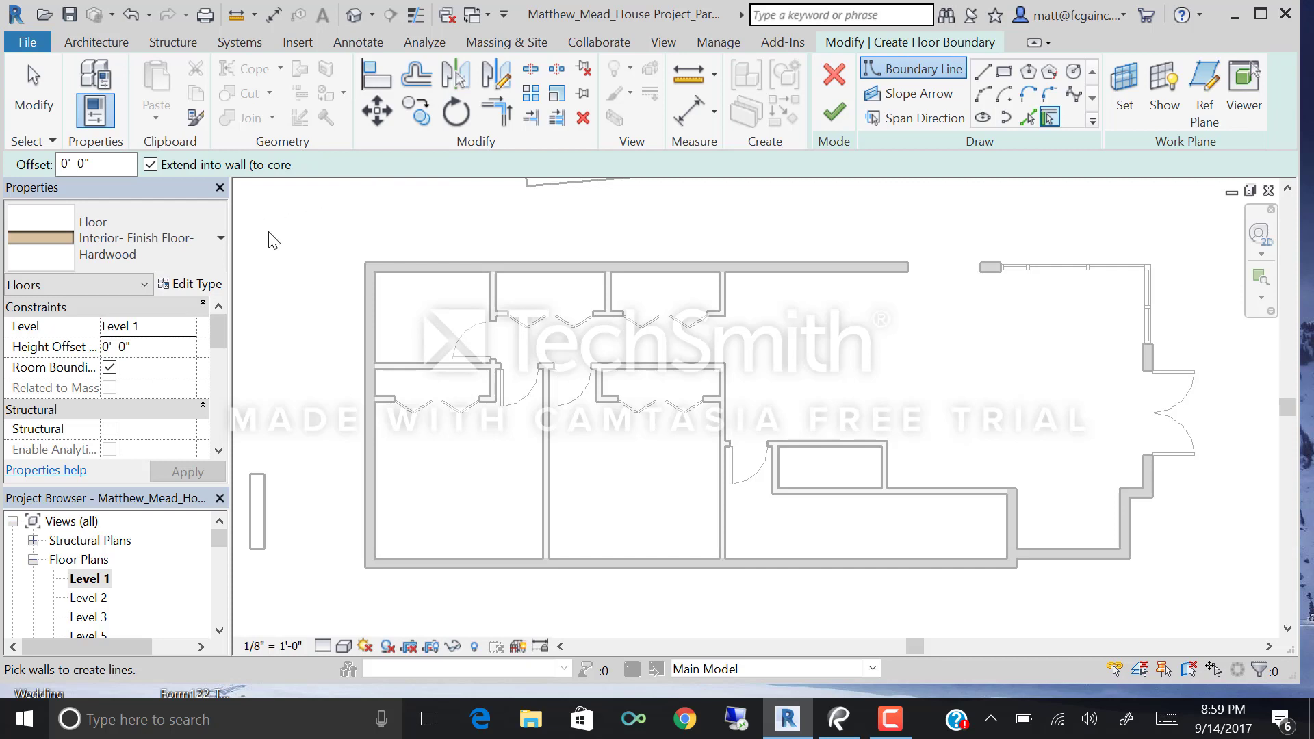
left_click(186, 283)
left_click(857, 58)
left_click(189, 283)
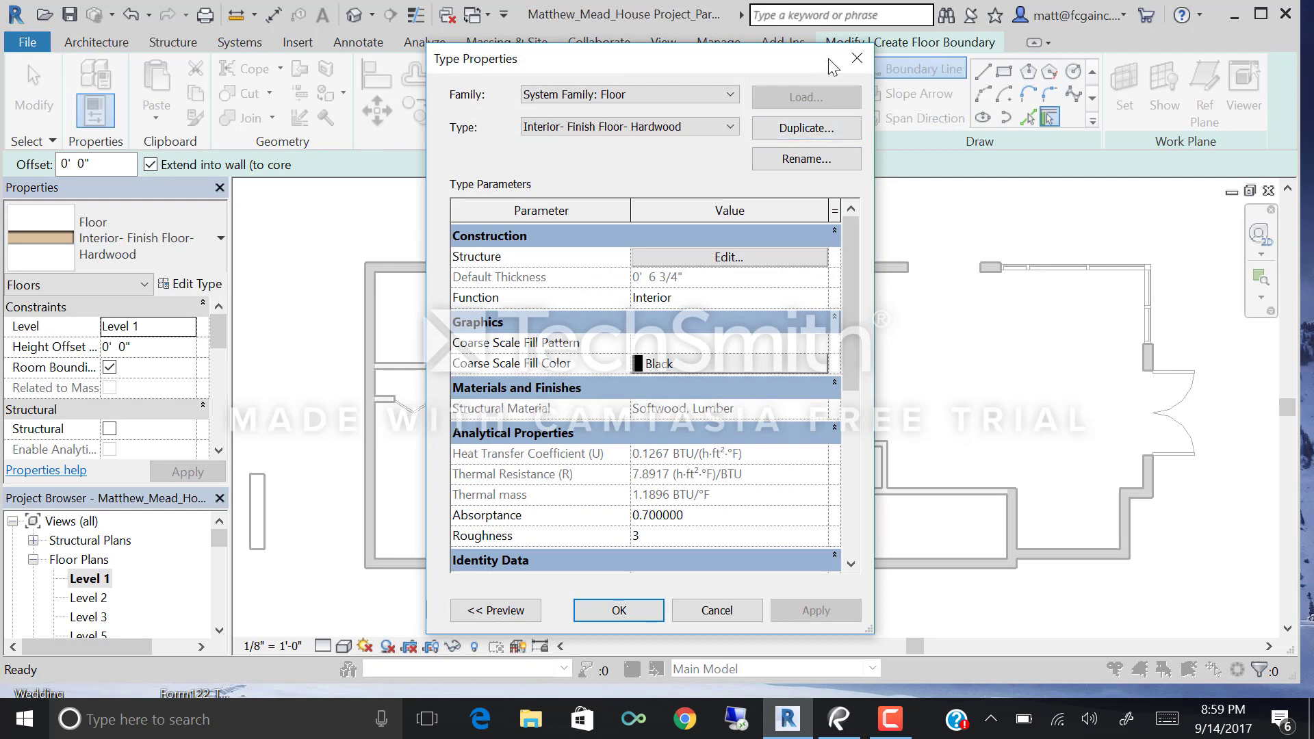
left_click(857, 58)
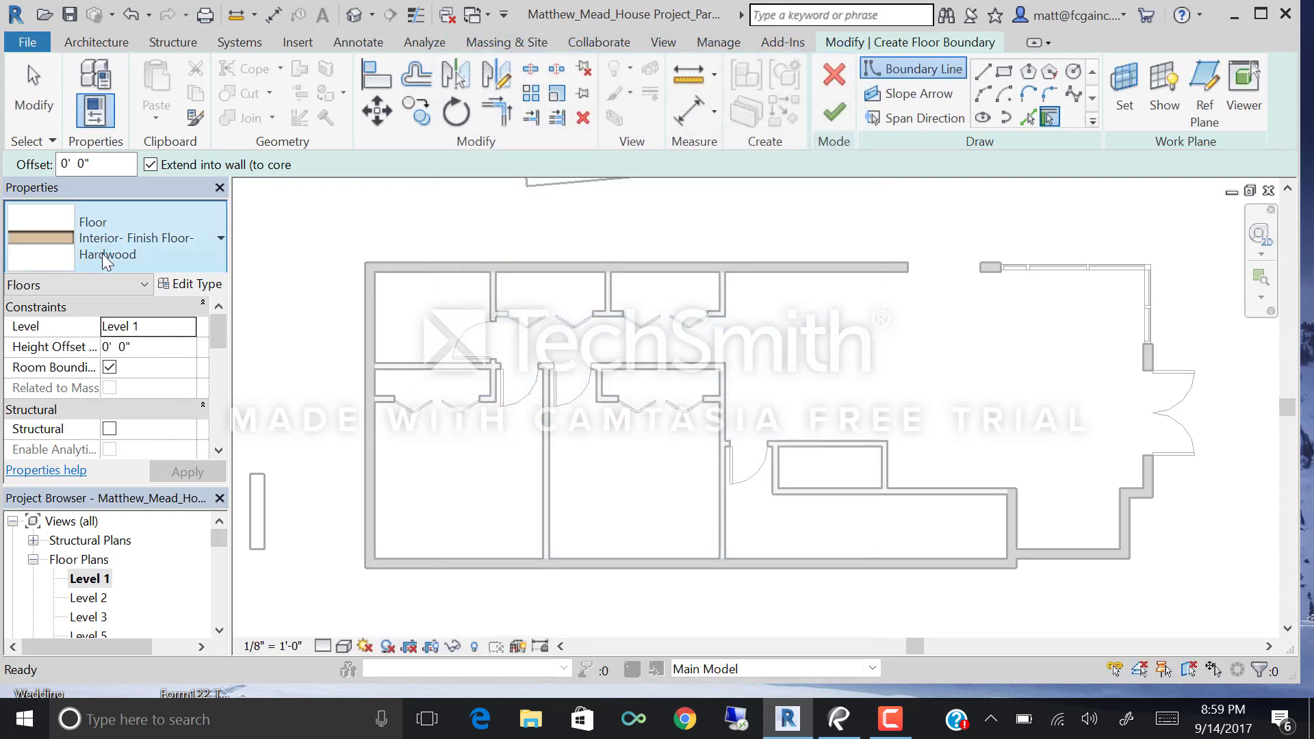
Set the new floor's type to Concrete Slab - 6".
left_click(167, 248)
scroll(141, 378, "up", 1)
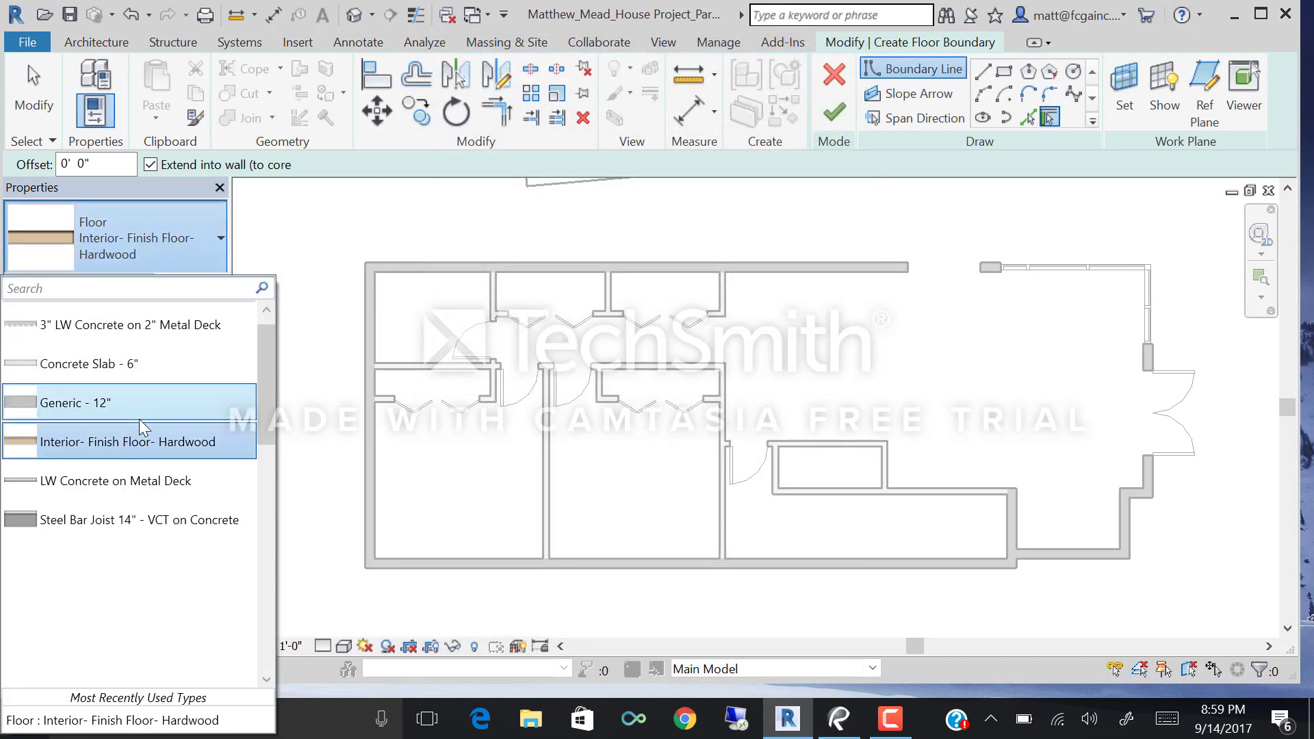
scroll(153, 429, "up", 1)
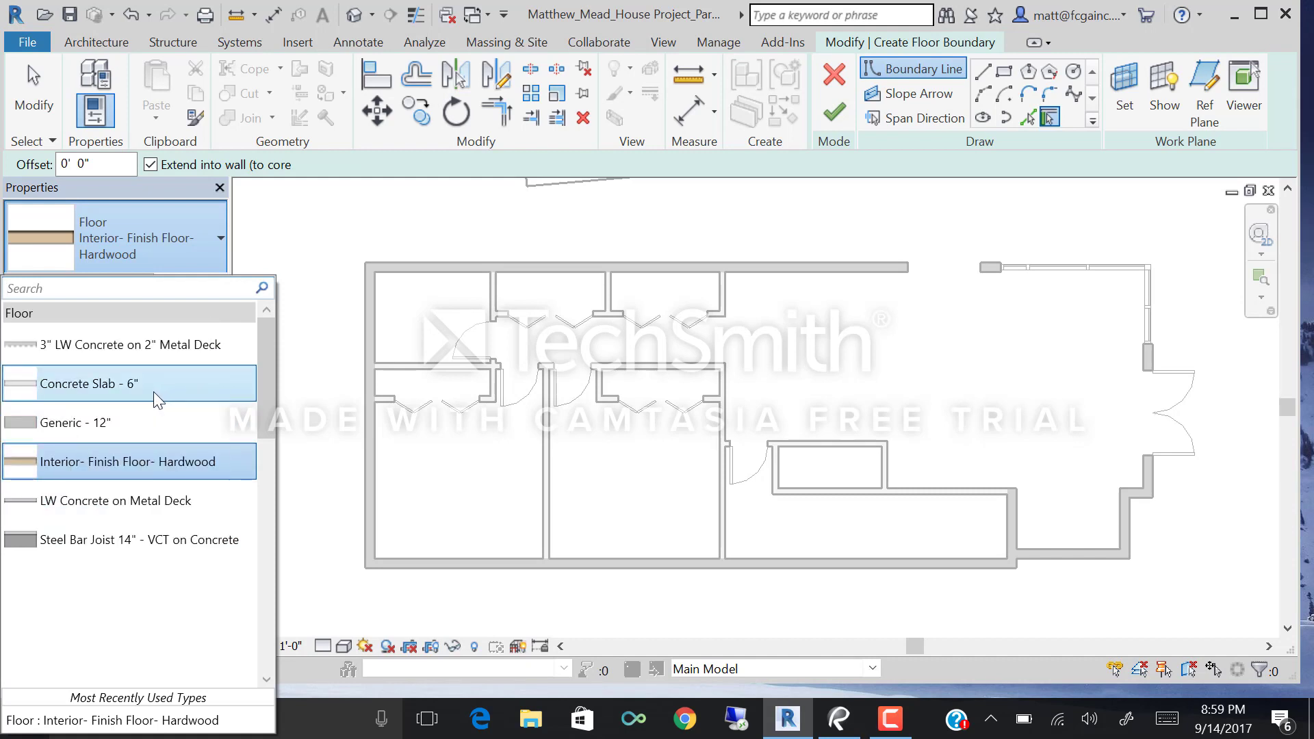
left_click(133, 394)
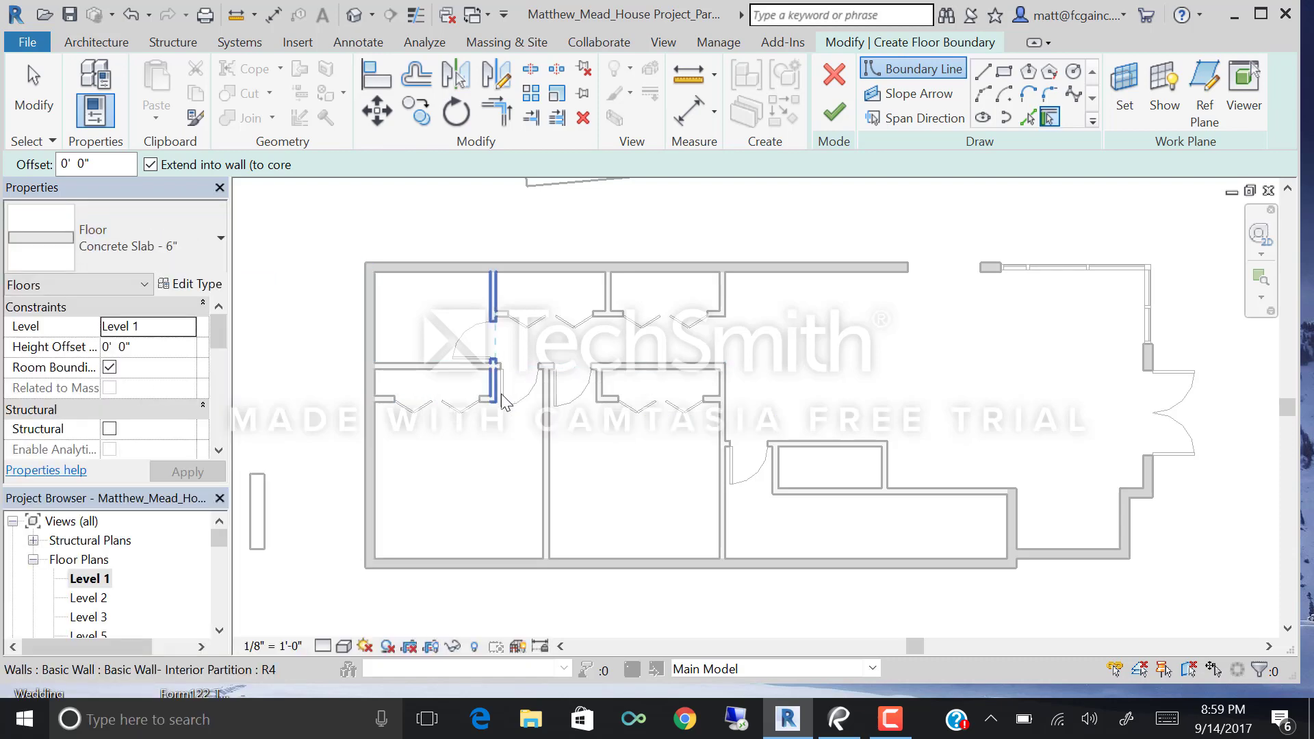
Review the levels available for the floor's level constraint, keeping Level 1.
middle_click_drag(503, 400, 442, 383)
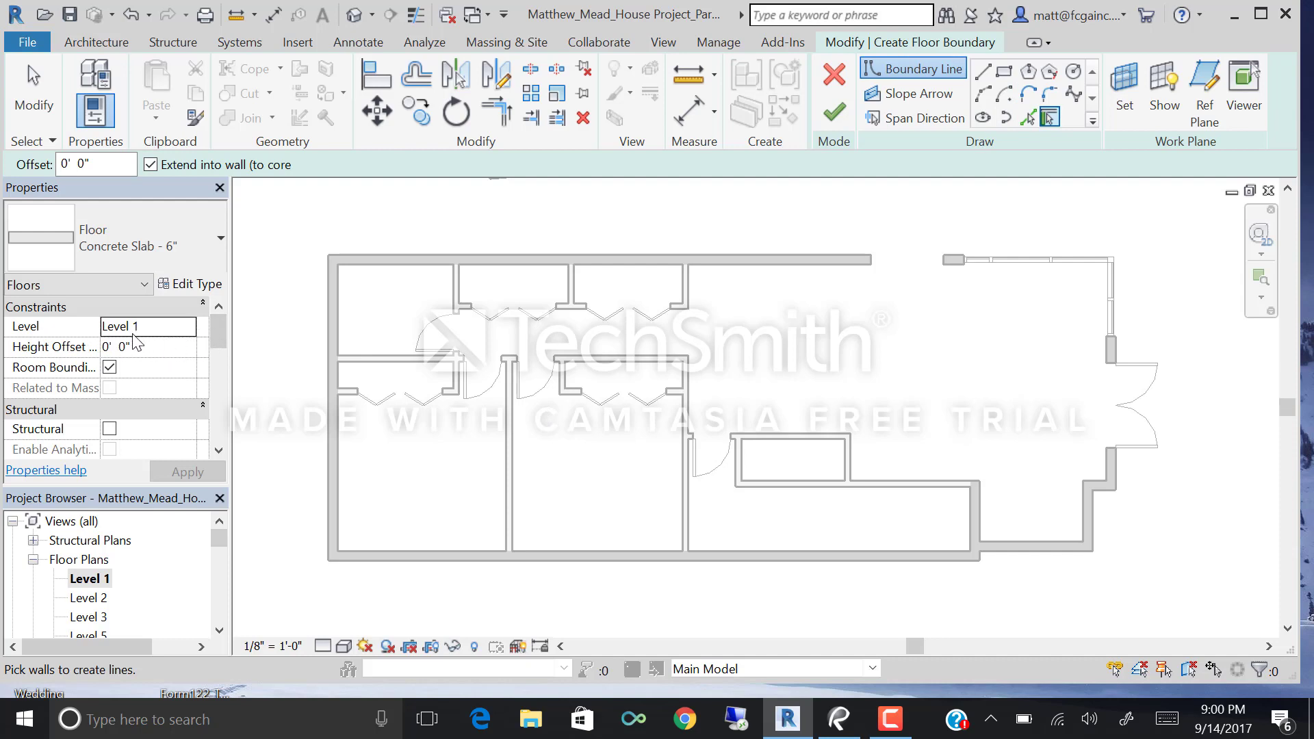
left_click(184, 326)
left_click(188, 326)
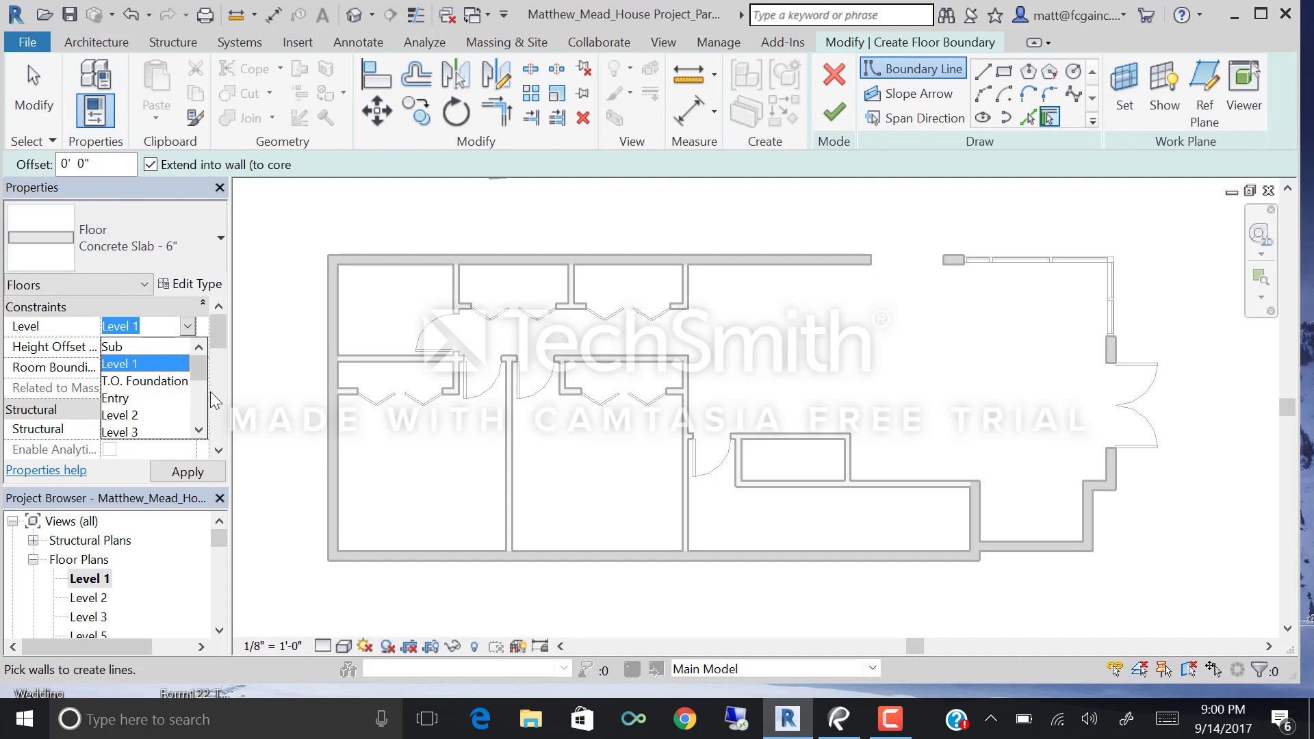
mouse_move(199, 364)
left_mouse_down()
mouse_move(197, 407)
mouse_move(195, 370)
left_mouse_up()
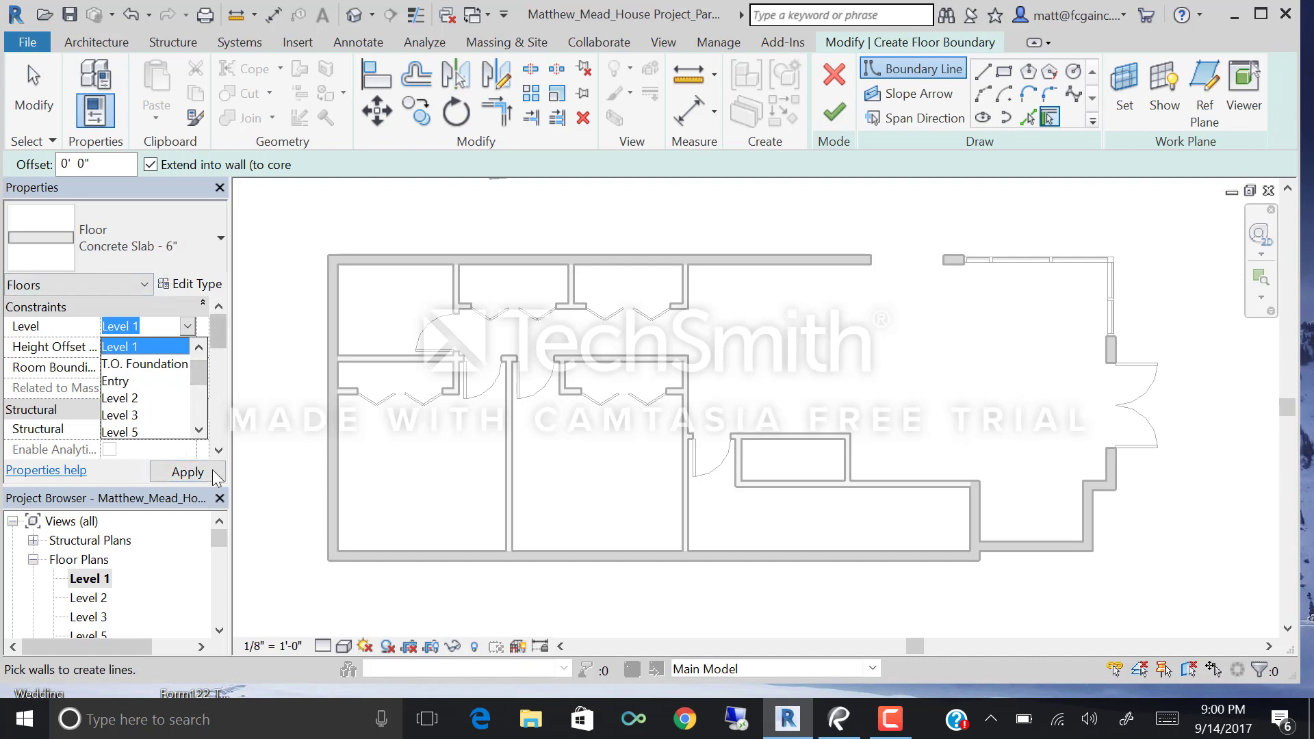
left_click(126, 480)
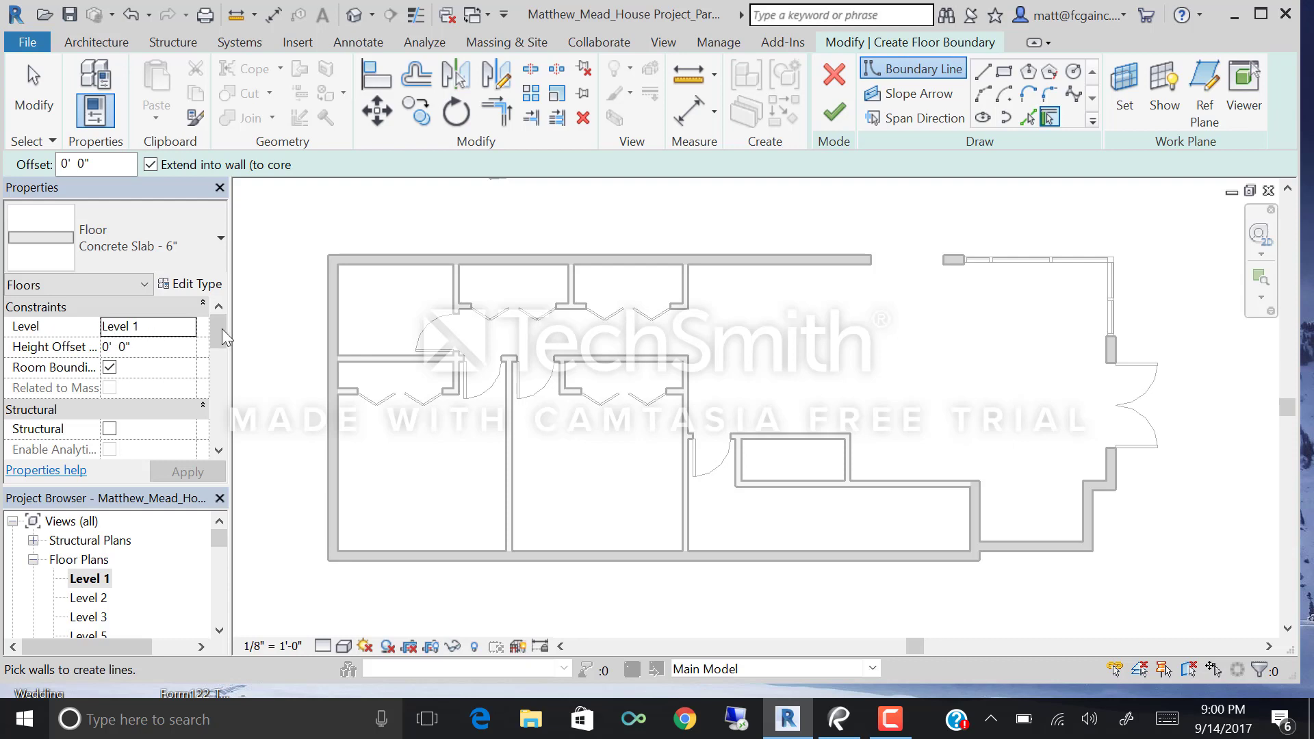
mouse_move(223, 331)
left_mouse_down()
mouse_move(224, 436)
mouse_move(216, 326)
left_mouse_up()
Sketch the floor boundary from the house's upper-left inner corner along the upper wall and inside the curtain wall to the glazed corner.
left_click(983, 71)
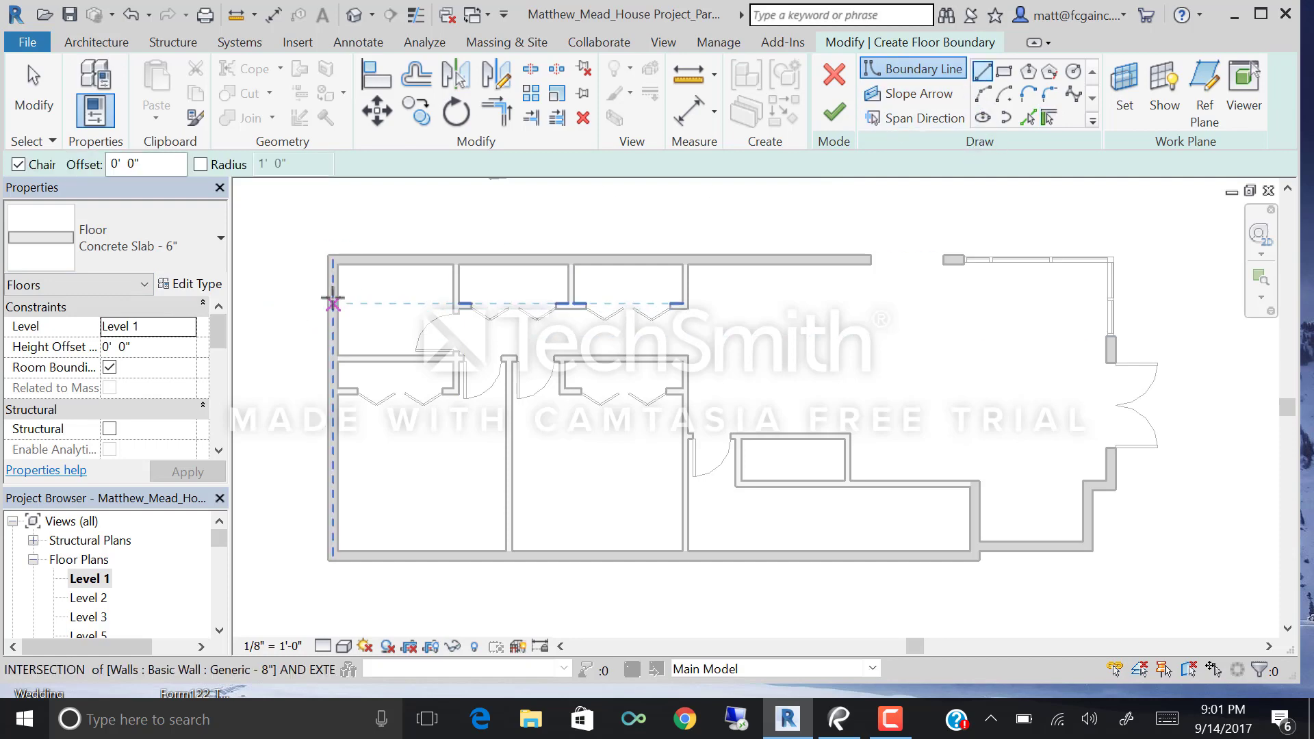
scroll(333, 301, "up", 2)
left_click(336, 266)
middle_click_drag(948, 277, 411, 310)
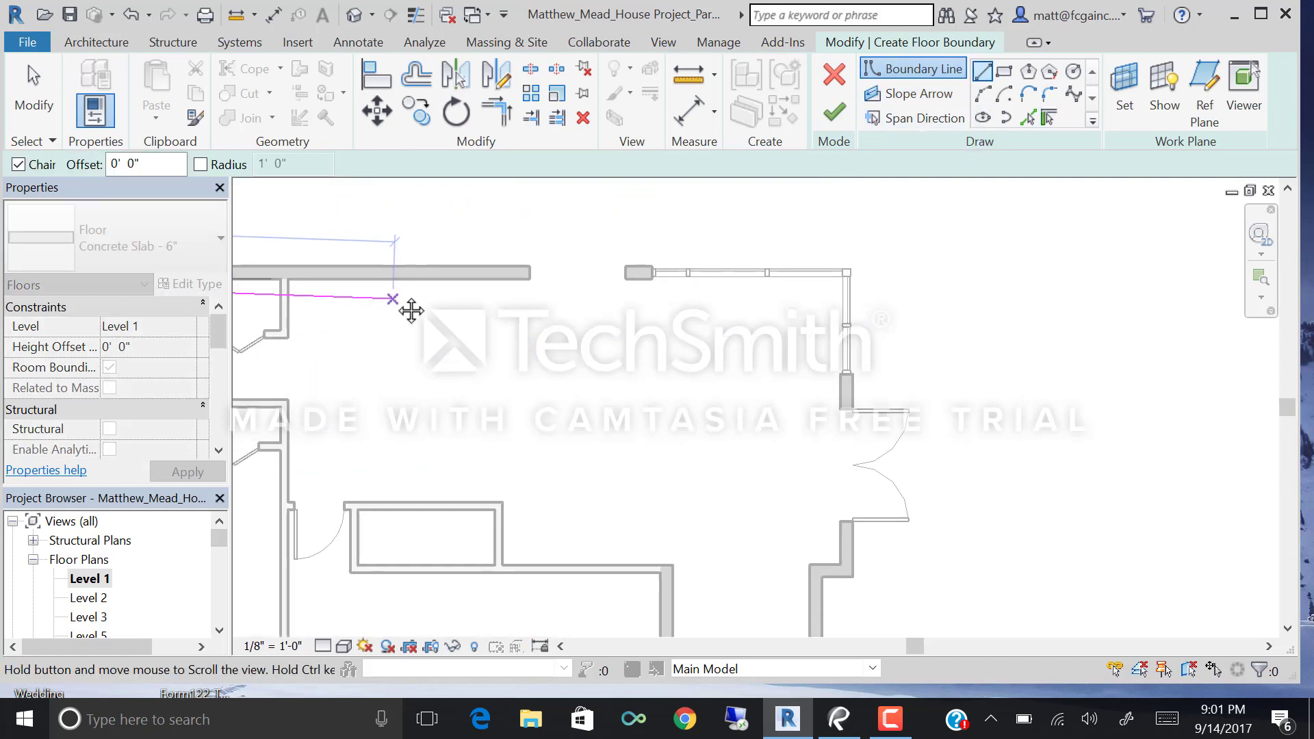
scroll(844, 280, "up", 2)
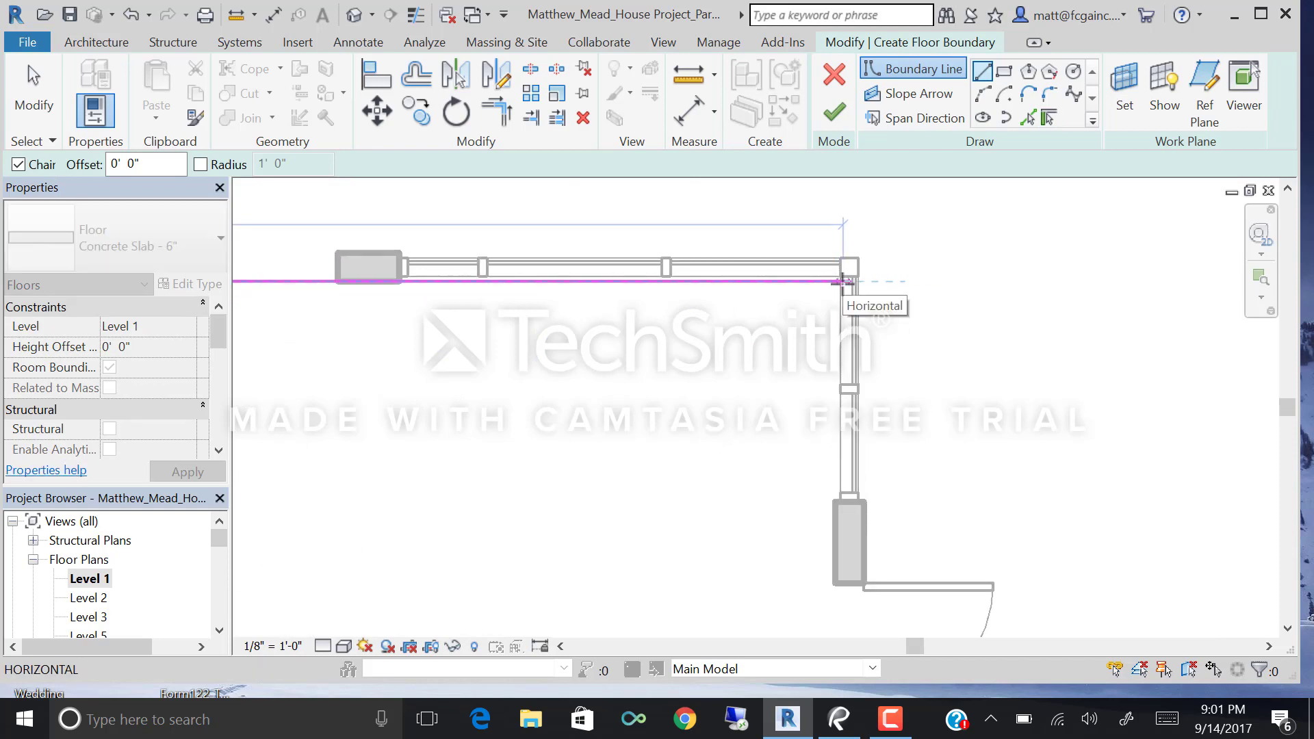
scroll(328, 297, "up", 2)
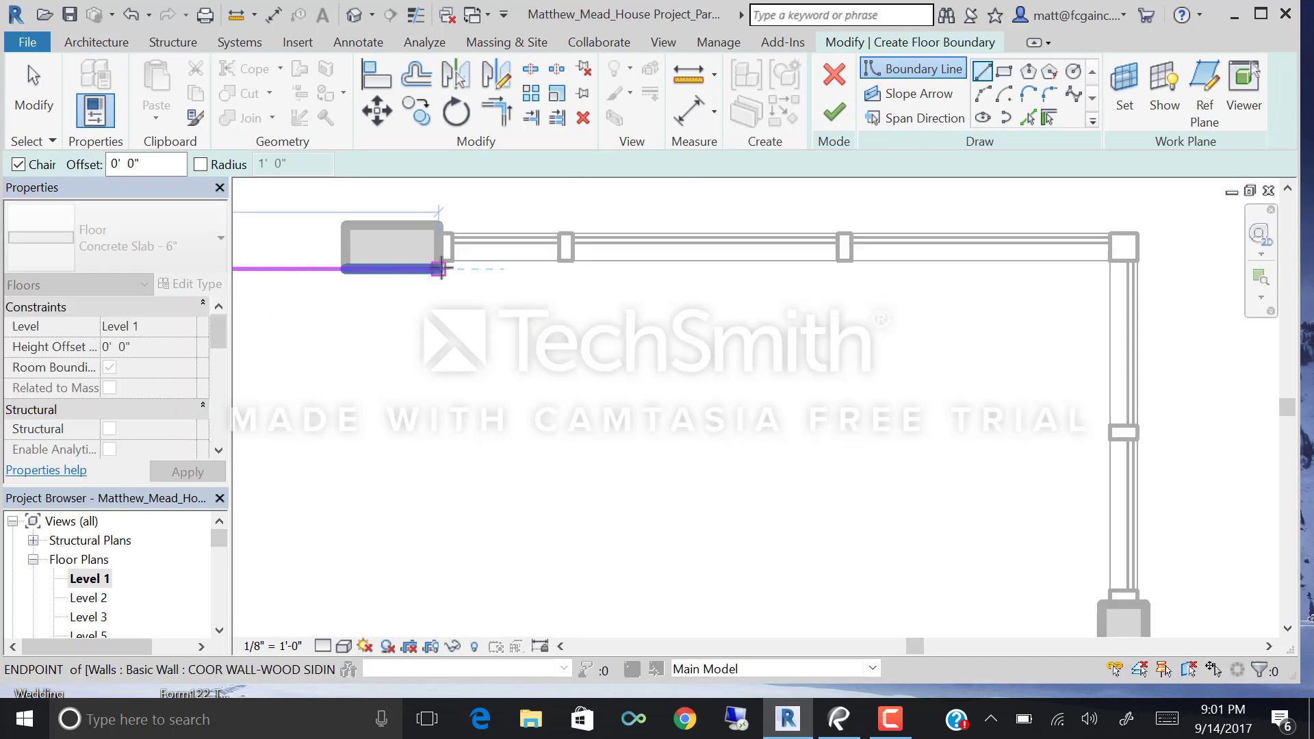
left_click(439, 268)
scroll(438, 263, "up", 1)
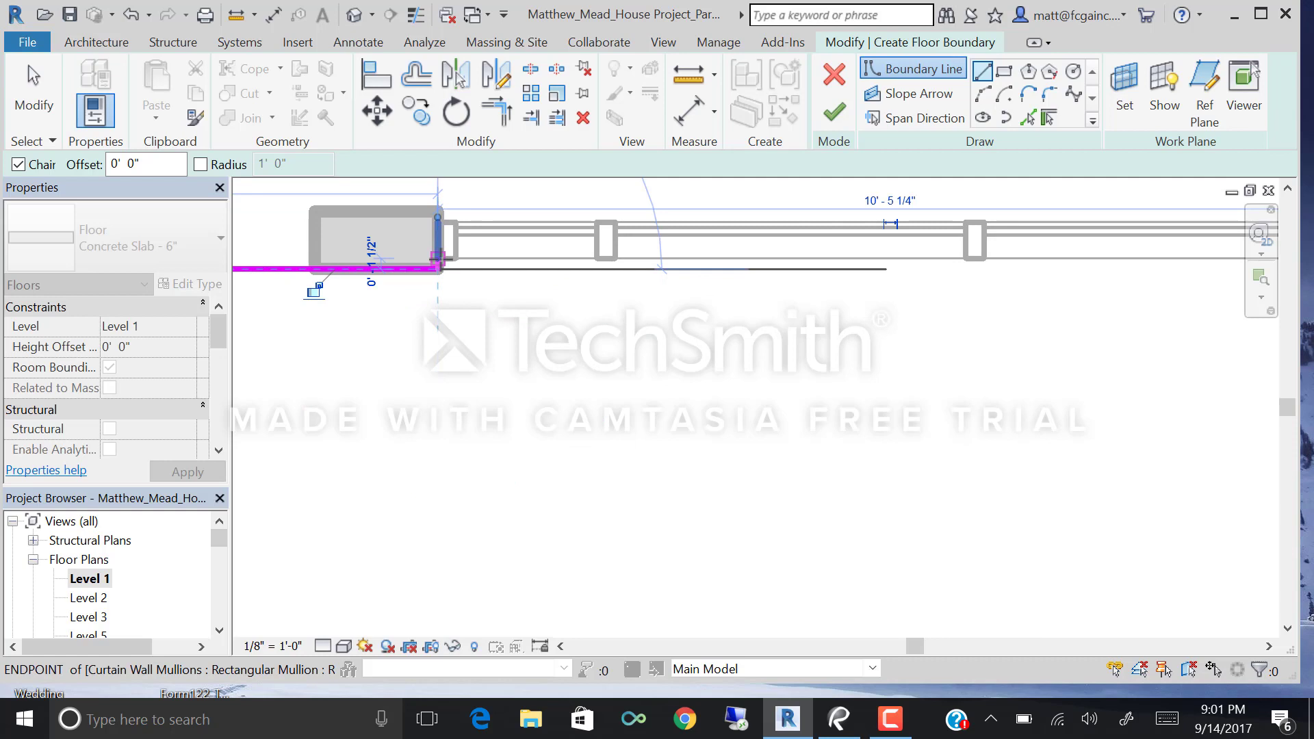
scroll(373, 282, "down", 3)
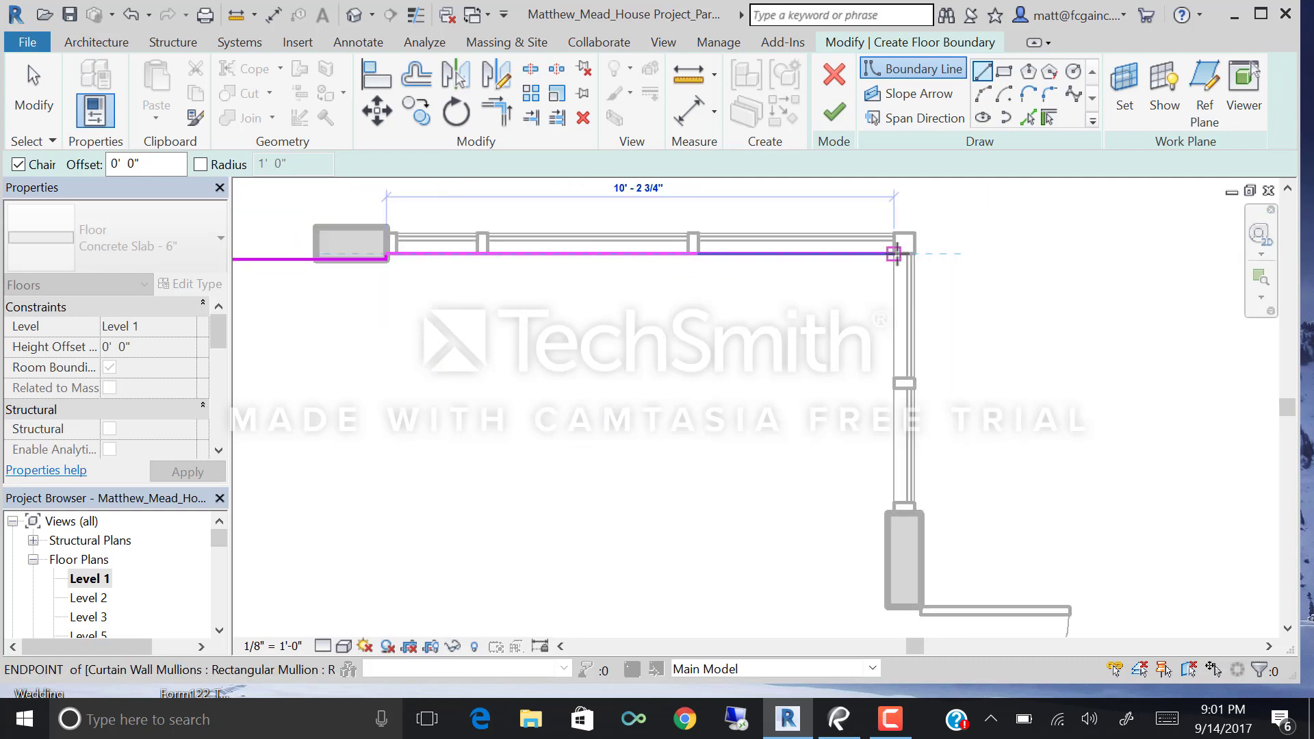
left_click(893, 254)
Continue the boundary down the side curtain wall and past the double glass door, ending with a jog of 1' 7 3/4" into the recess.
scroll(894, 260, "down", 2)
scroll(890, 400, "up", 2)
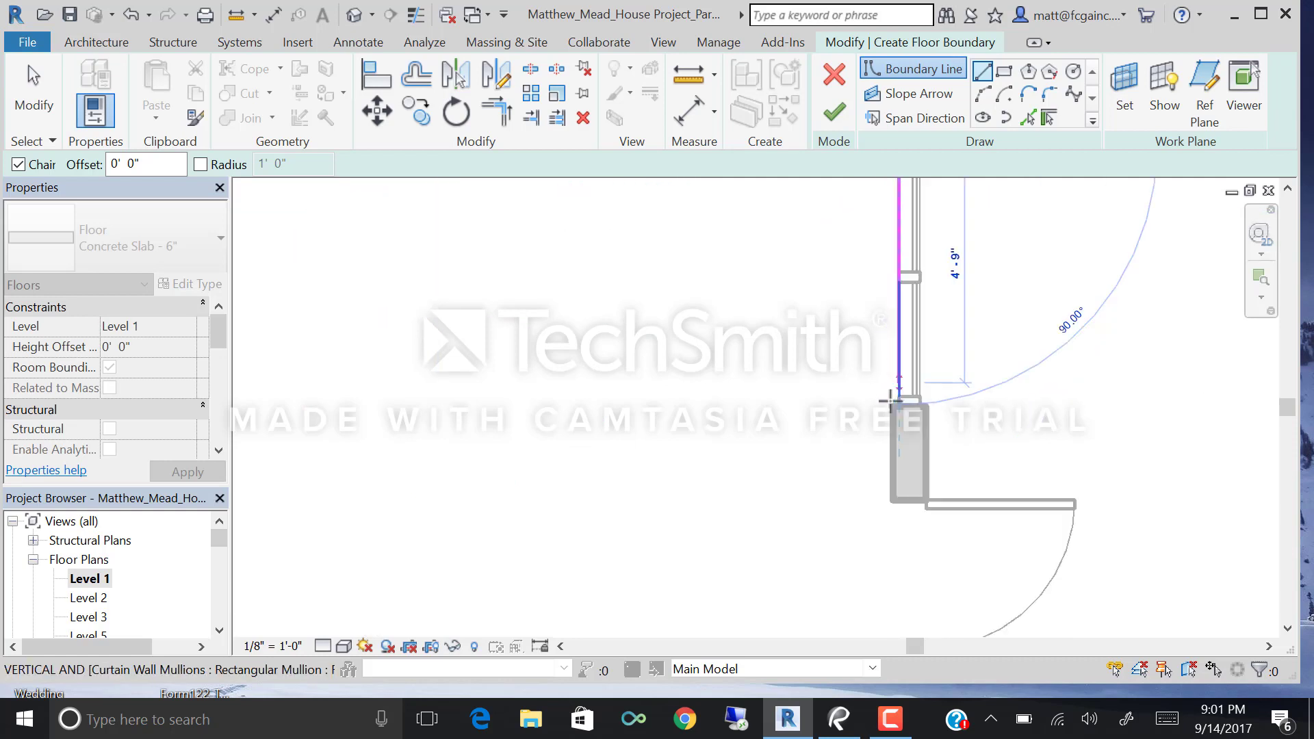
left_click(897, 402)
scroll(891, 402, "up", 1)
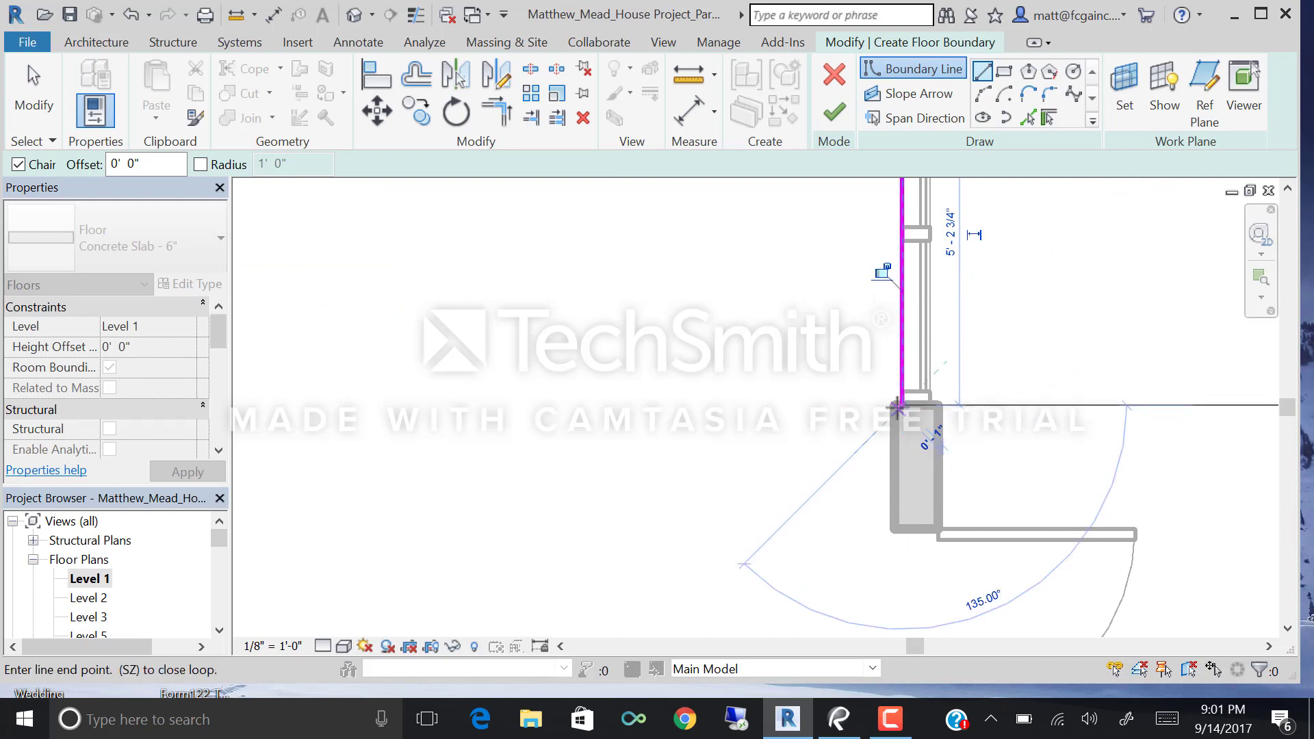
scroll(894, 405, "up", 2)
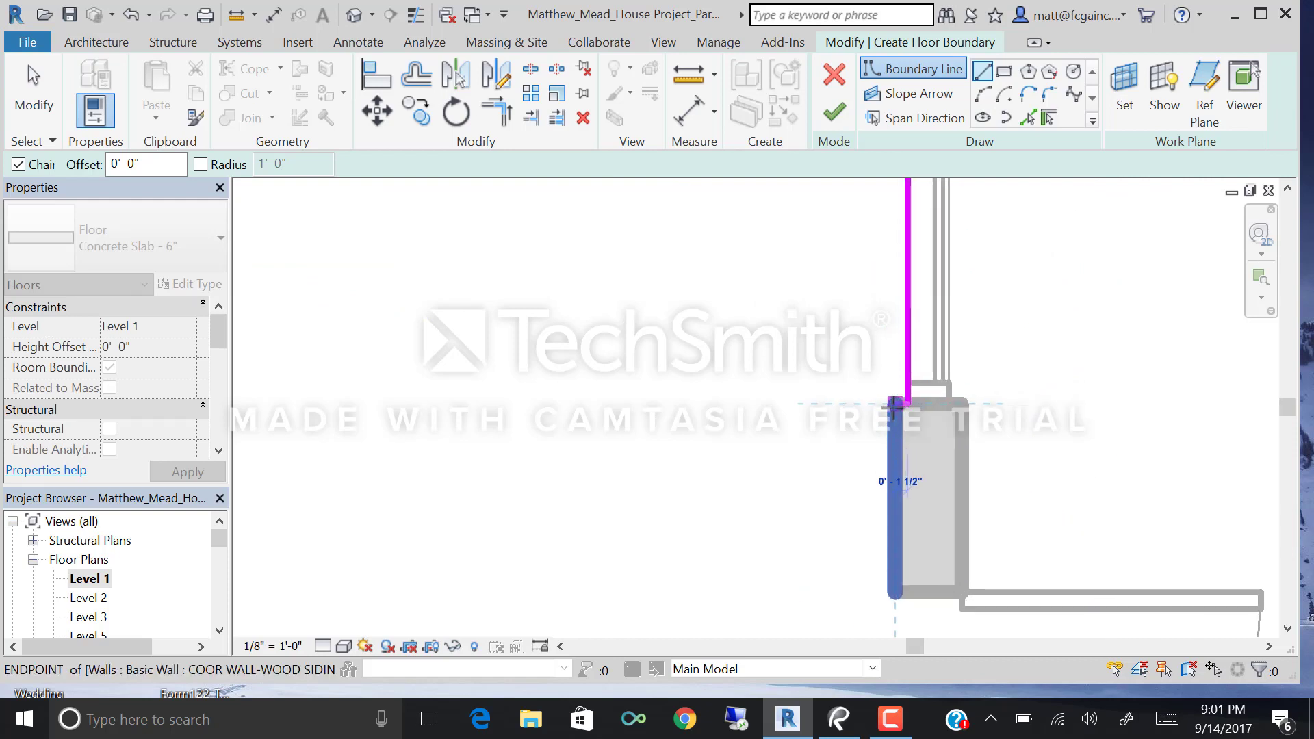
scroll(890, 397, "down", 3)
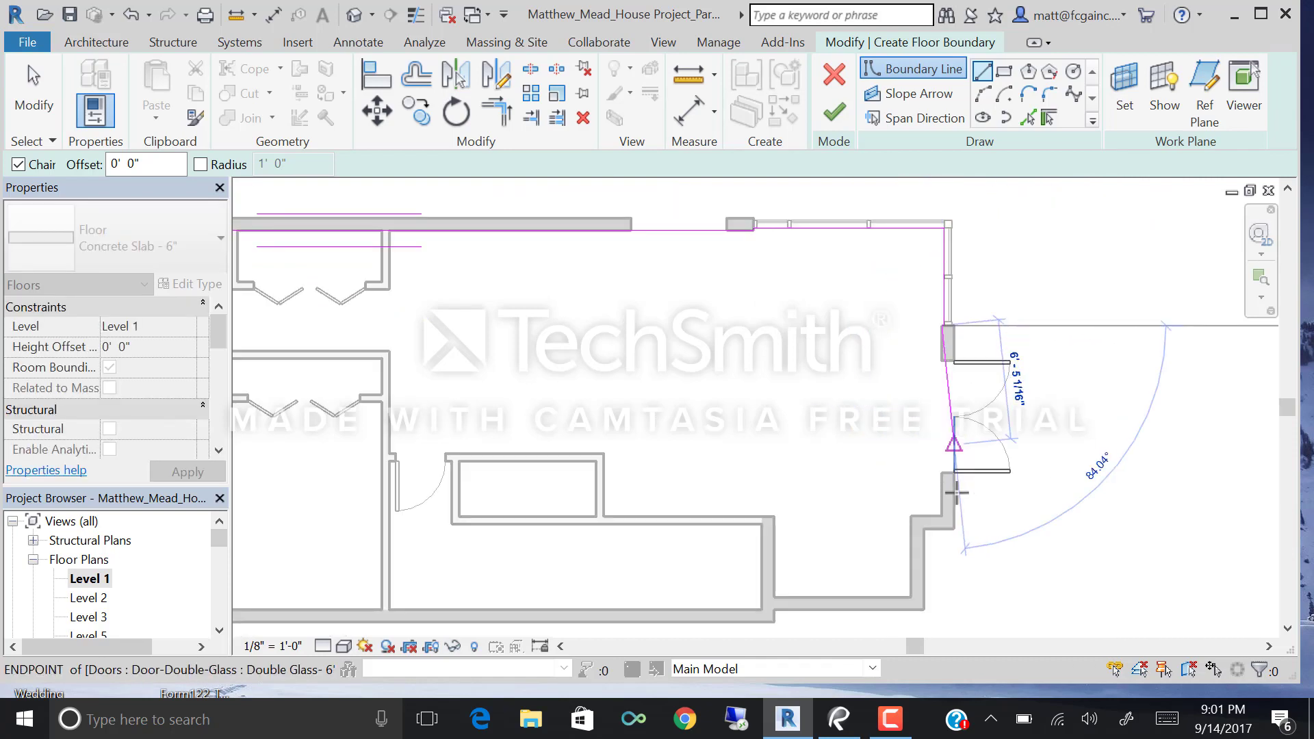
scroll(956, 491, "up", 2)
left_click(942, 515)
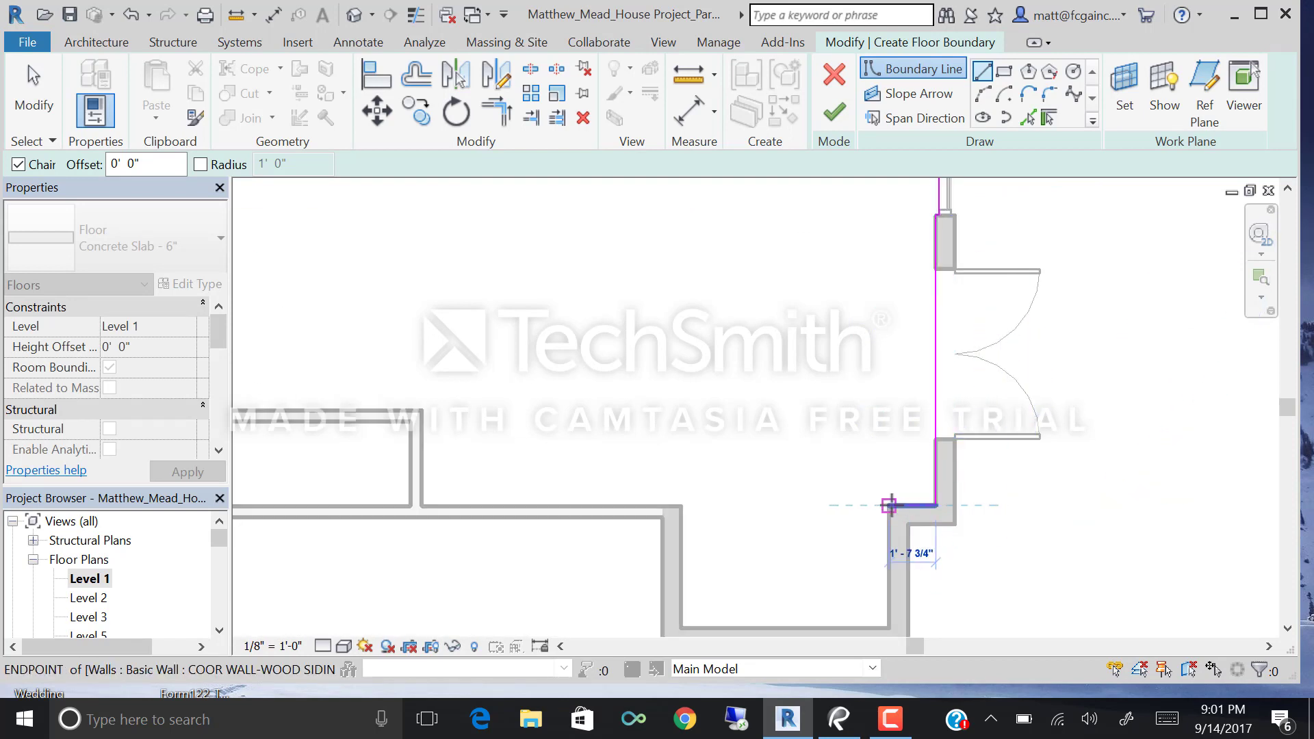
left_click(889, 505)
Complete the floor boundary around the lower-right recess, along the lower wall's inner face for 45' 0", and up the left wall to close the loop.
middle_click_drag(852, 536, 1006, 316)
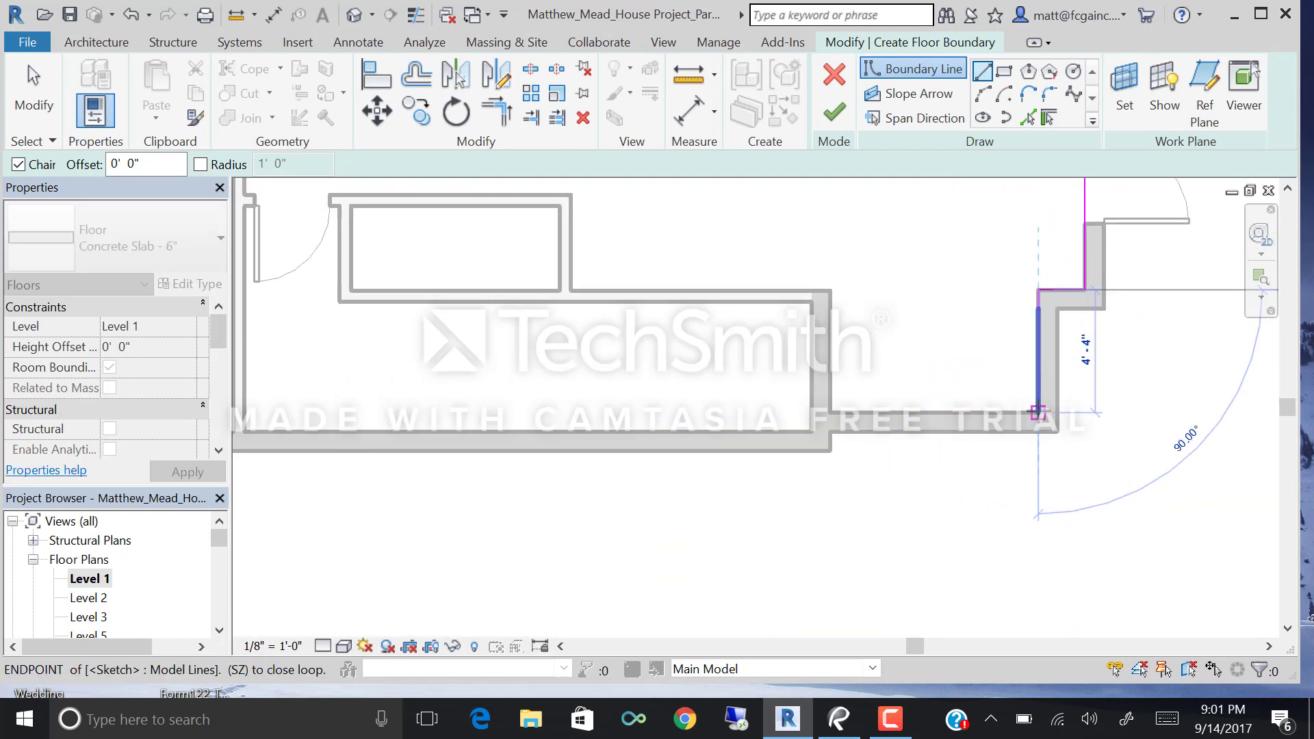
left_click(1038, 411)
left_click(811, 411)
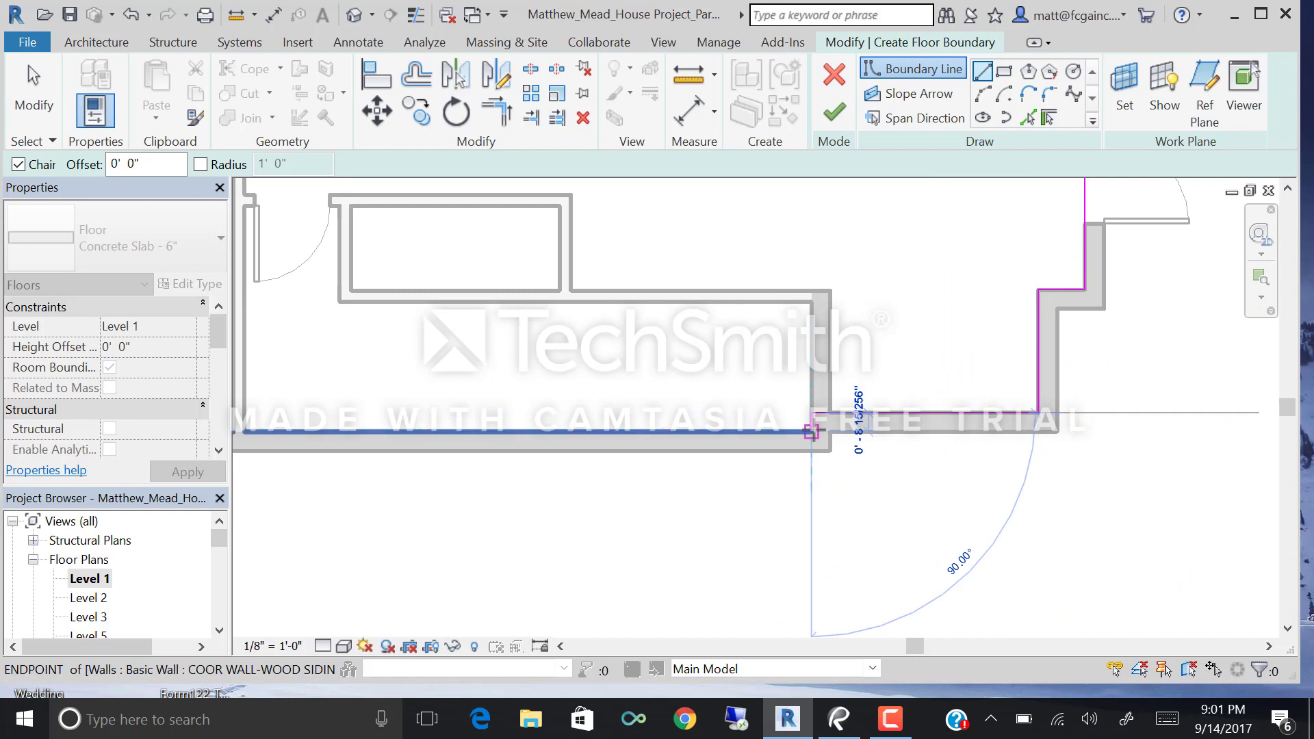
scroll(1129, 427, "down", 4)
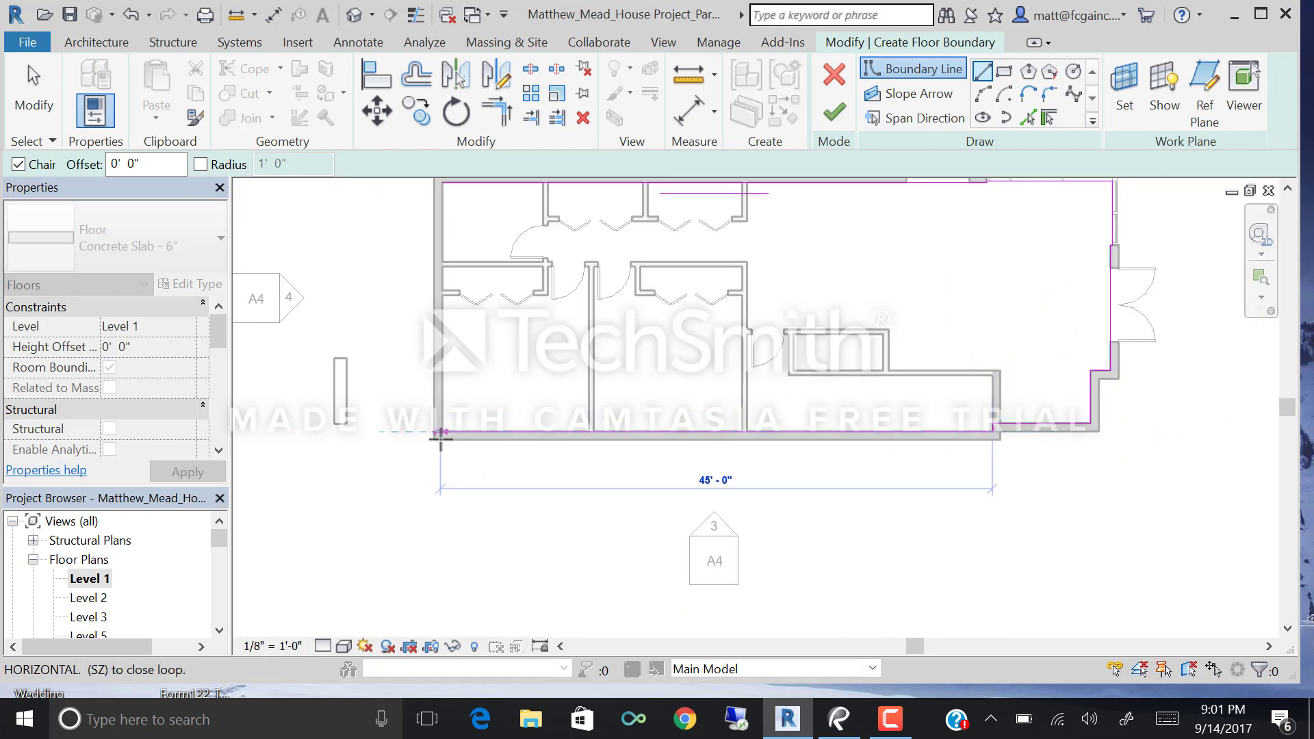
left_click(440, 435)
scroll(441, 435, "up", 3)
scroll(520, 523, "down", 4)
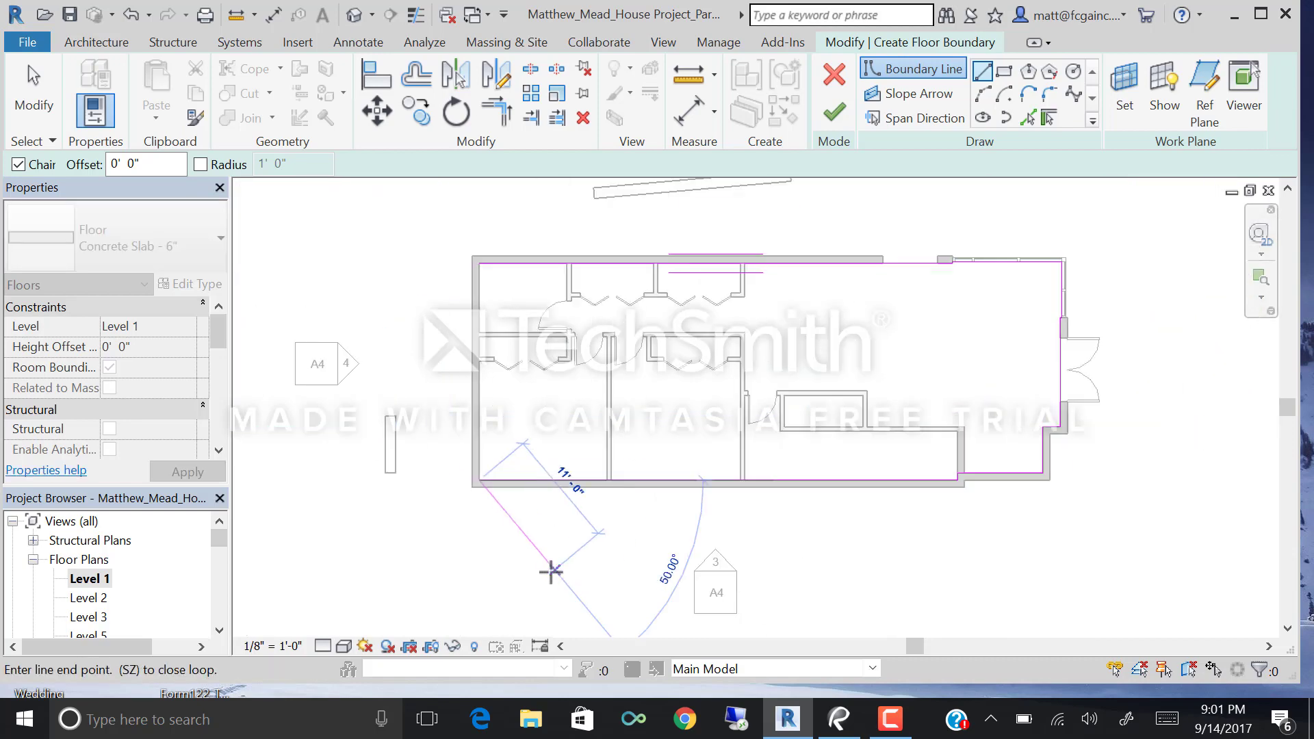
scroll(472, 278, "up", 3)
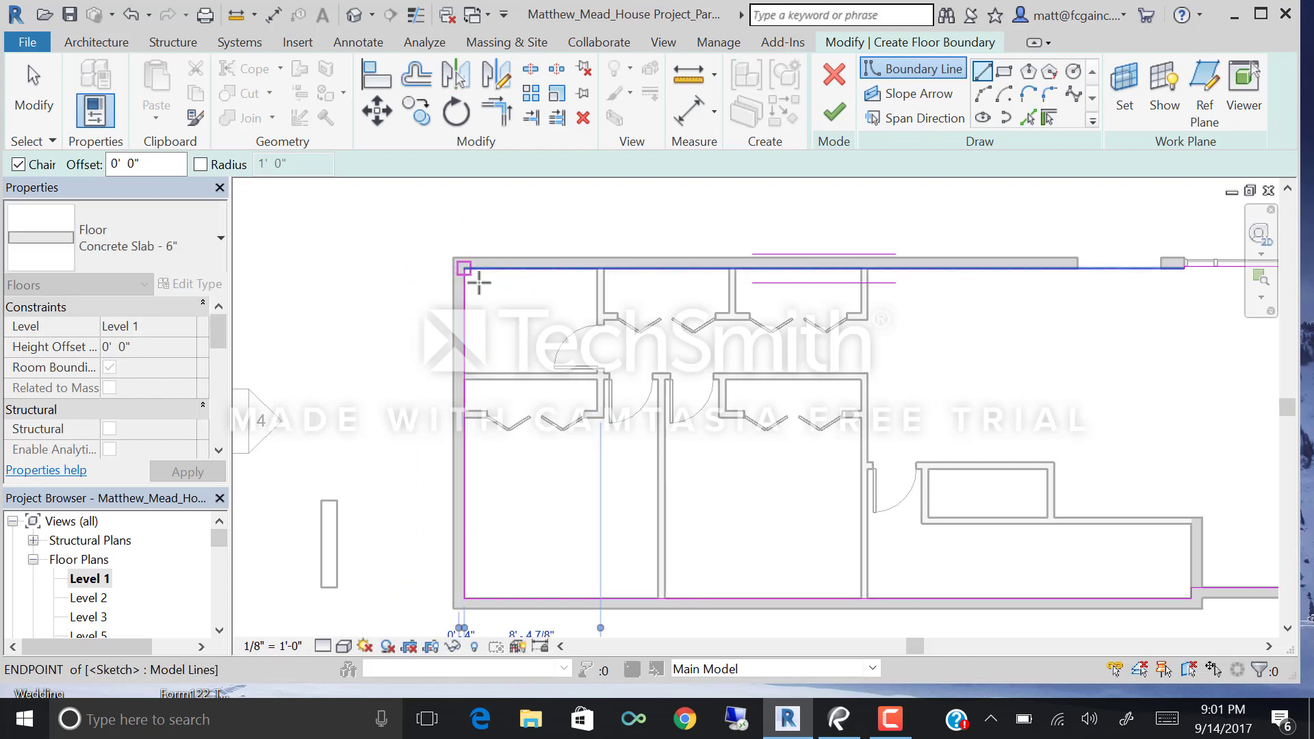
left_click(479, 282)
scroll(440, 302, "down", 2)
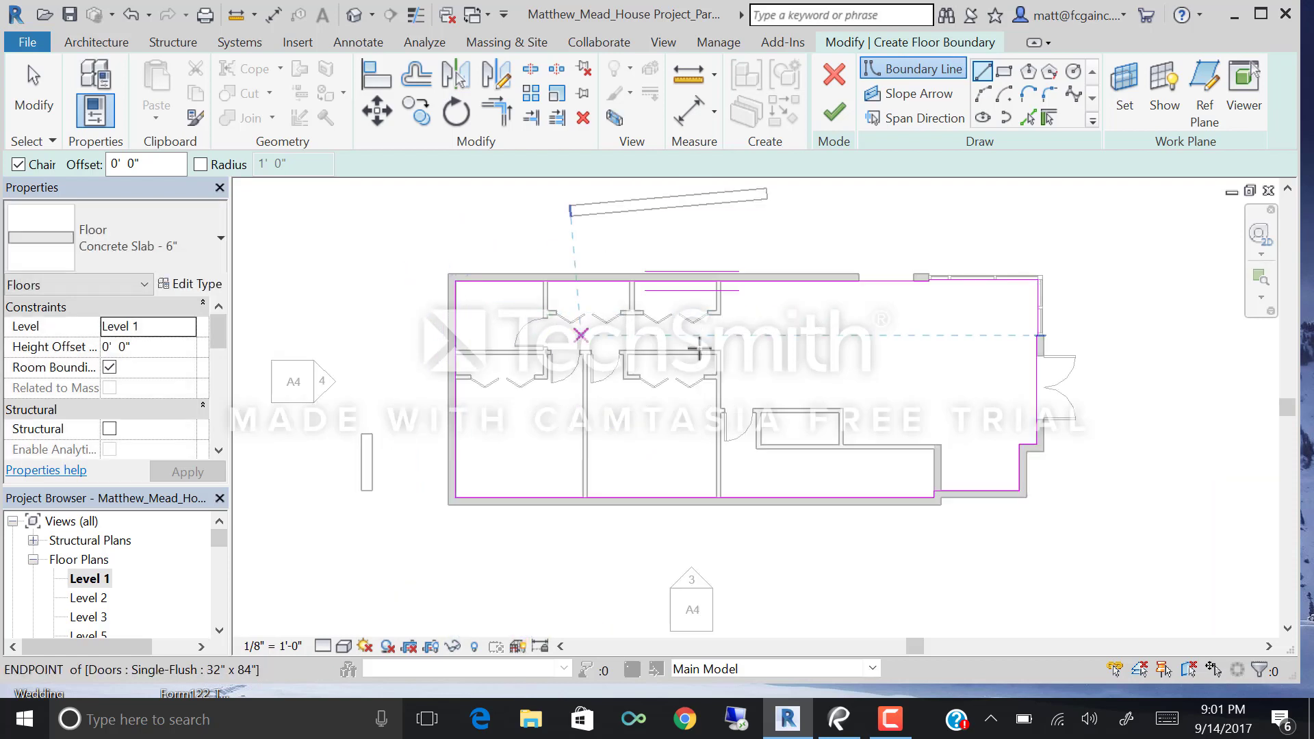
key("Escape")
key("Escape")
Finish the floor sketch without attaching walls to the floor's bottom, and show the house in the 3D view.
middle_click_drag(704, 409, 702, 373)
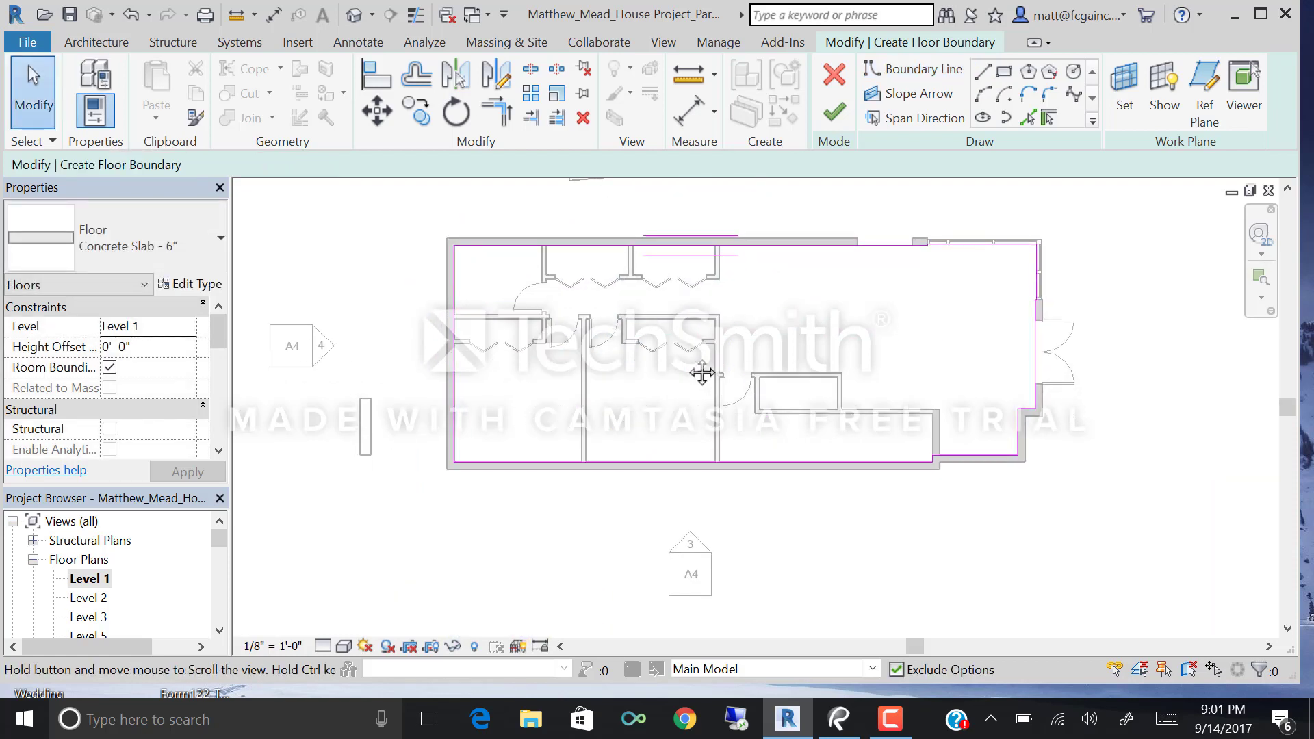
scroll(702, 373, "up", 3)
scroll(396, 376, "down", 1)
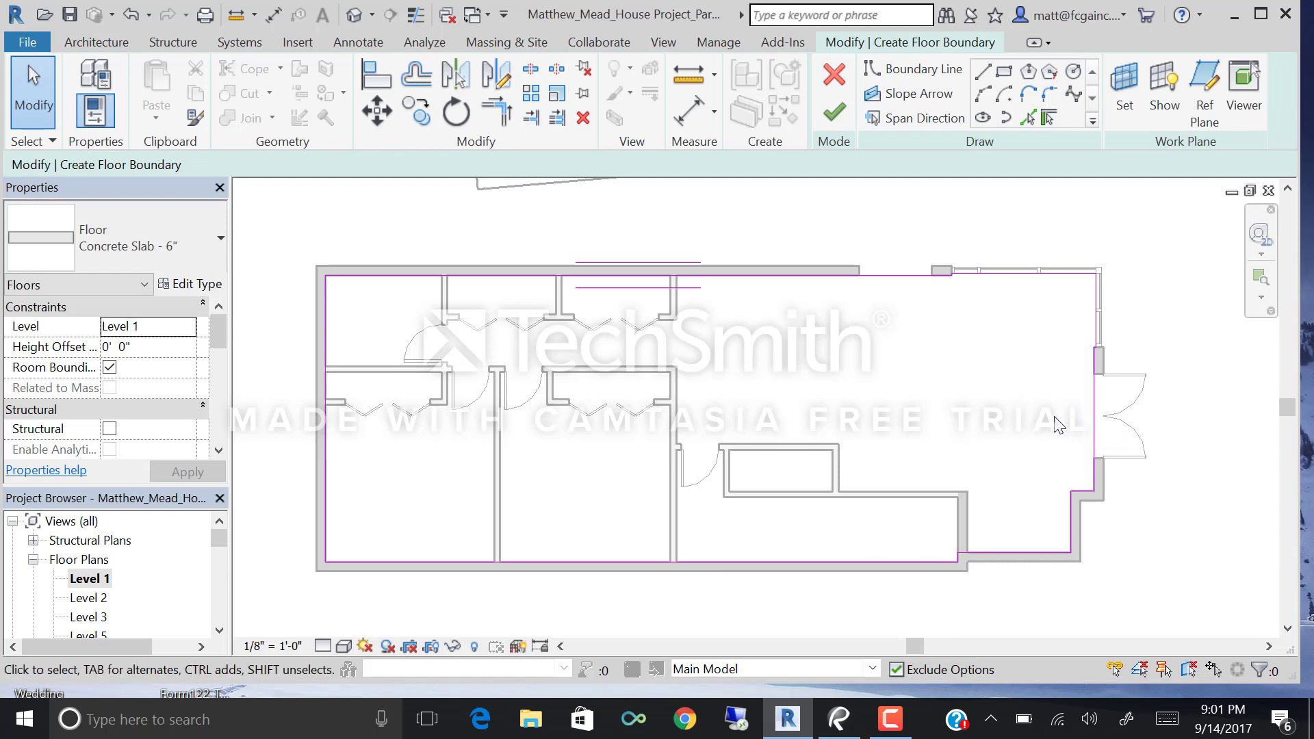
left_click(843, 112)
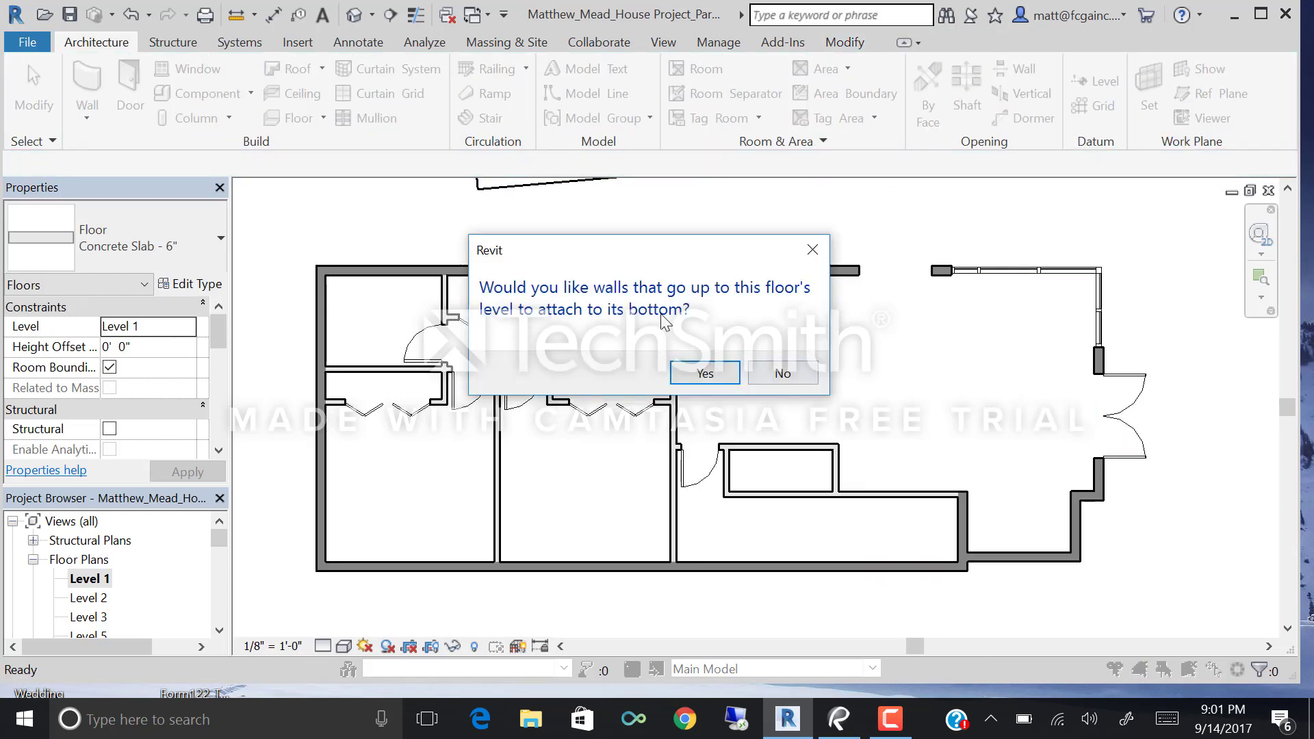
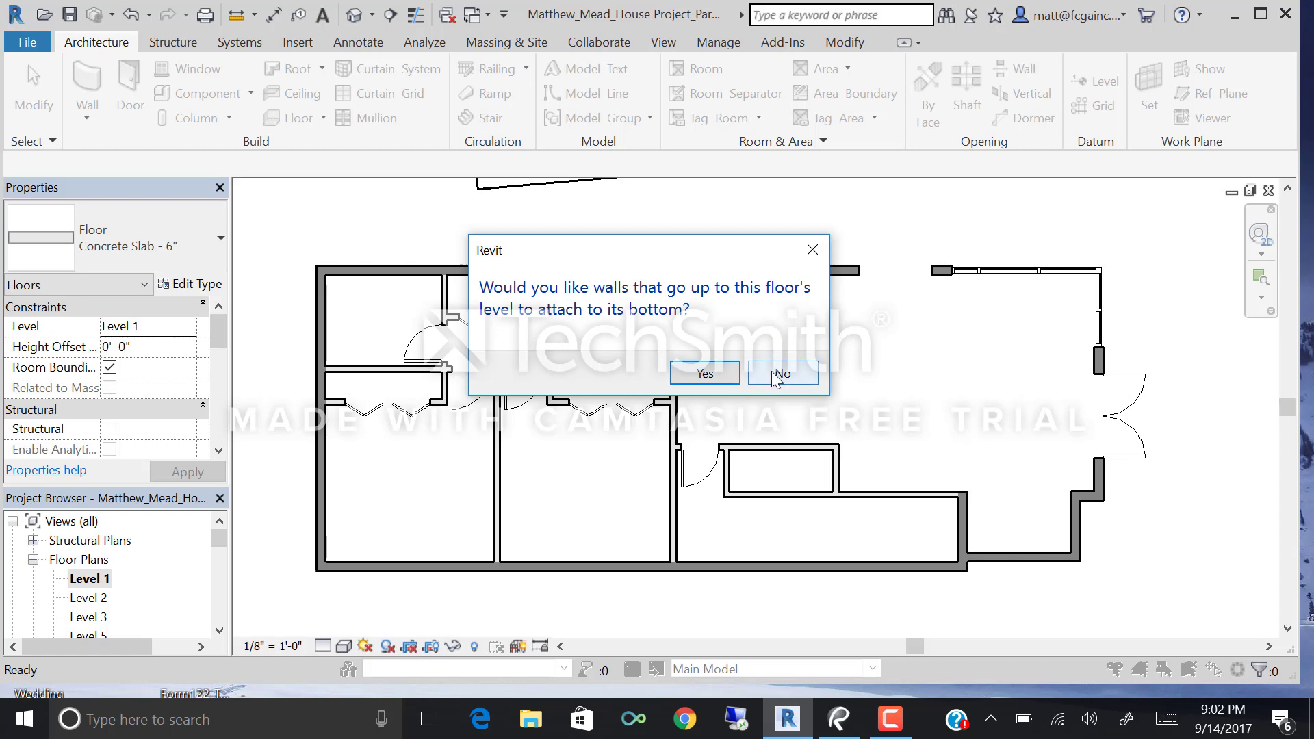
left_click(771, 372)
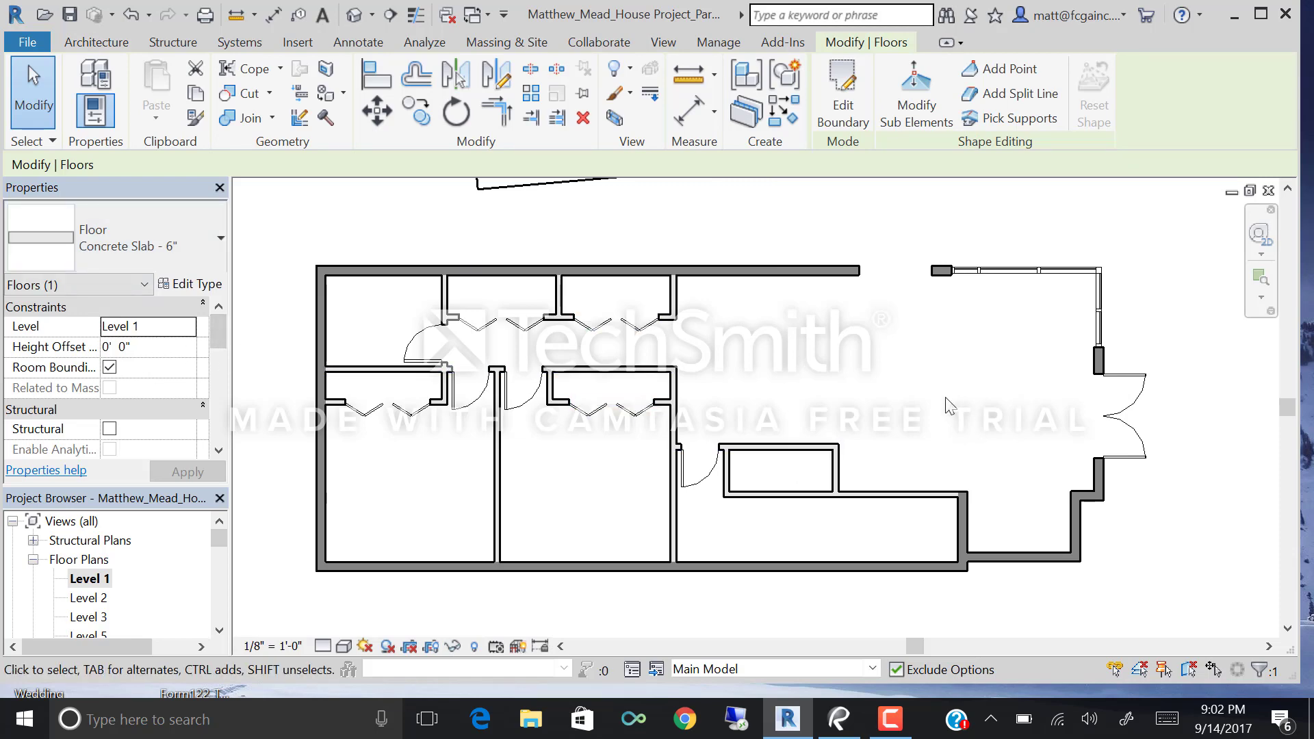
left_click(353, 15)
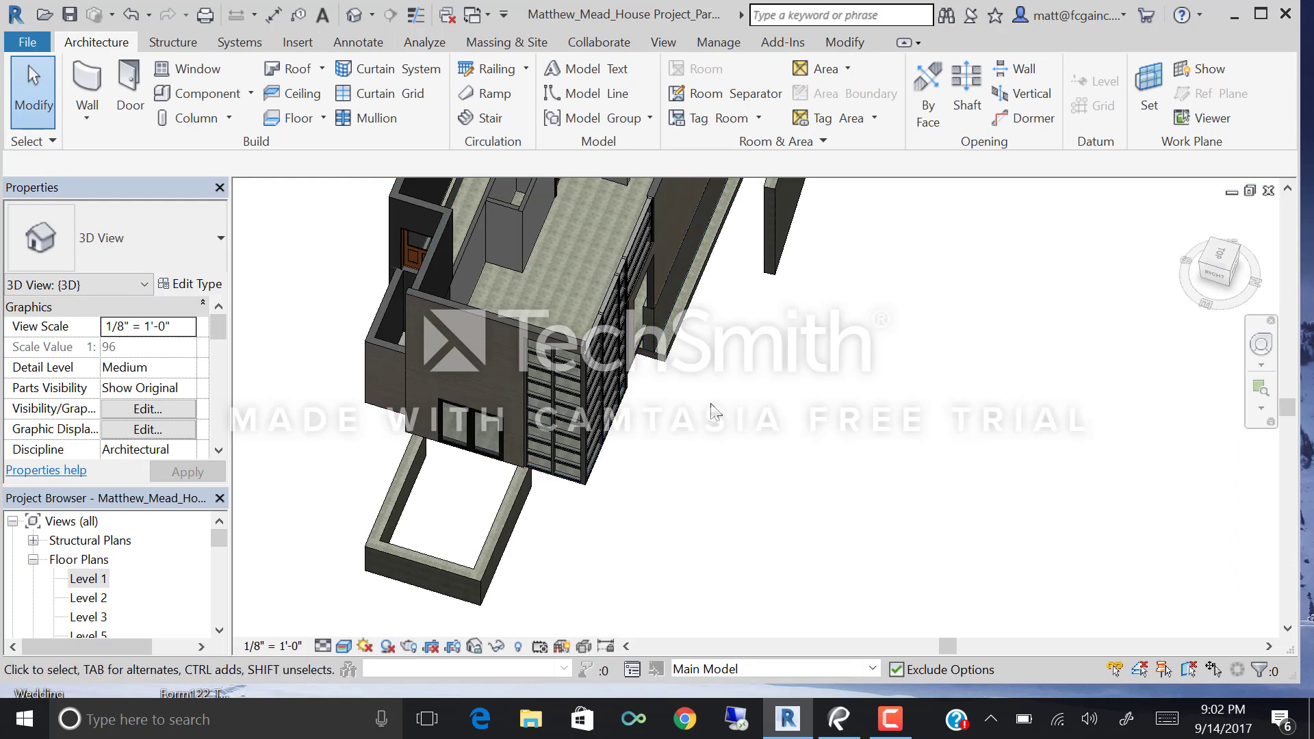
Examine the concrete slab floor inside the house from several angles in 3D, selecting it to see its extent.
middle_click_drag(728, 421, 730, 373)
middle_click_drag(955, 437, 580, 508)
scroll(372, 414, "up", 4)
left_click(372, 414)
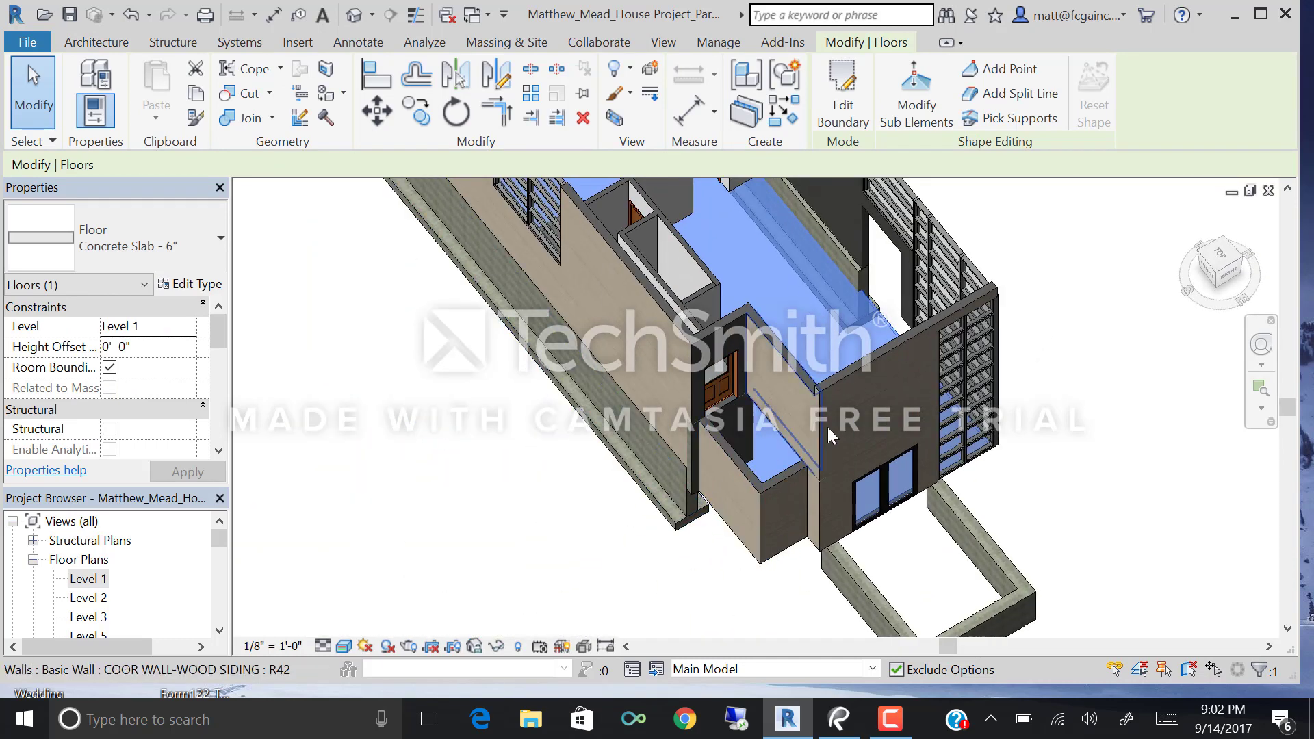
middle_click_drag(987, 308, 151, 411, "shift")
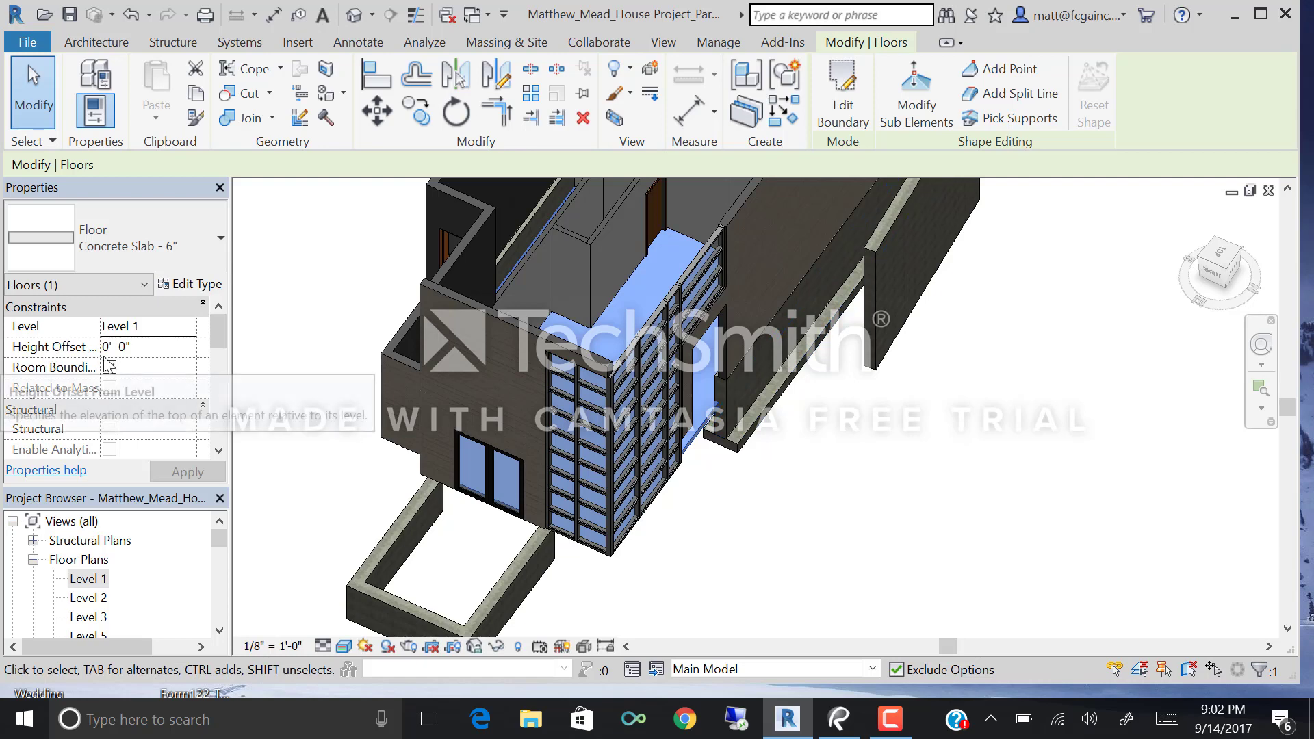
scroll(1109, 531, "up", 2)
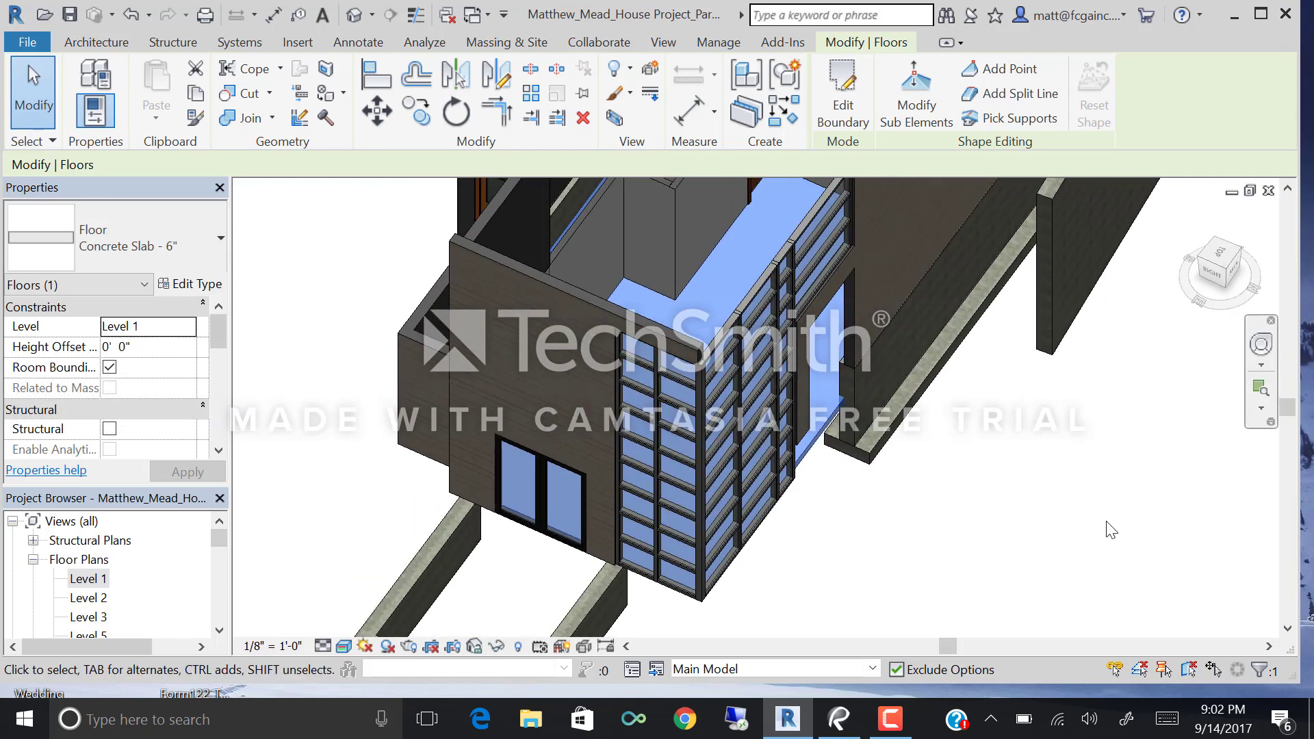
middle_click_drag(1109, 531, 646, 381)
left_click(731, 435)
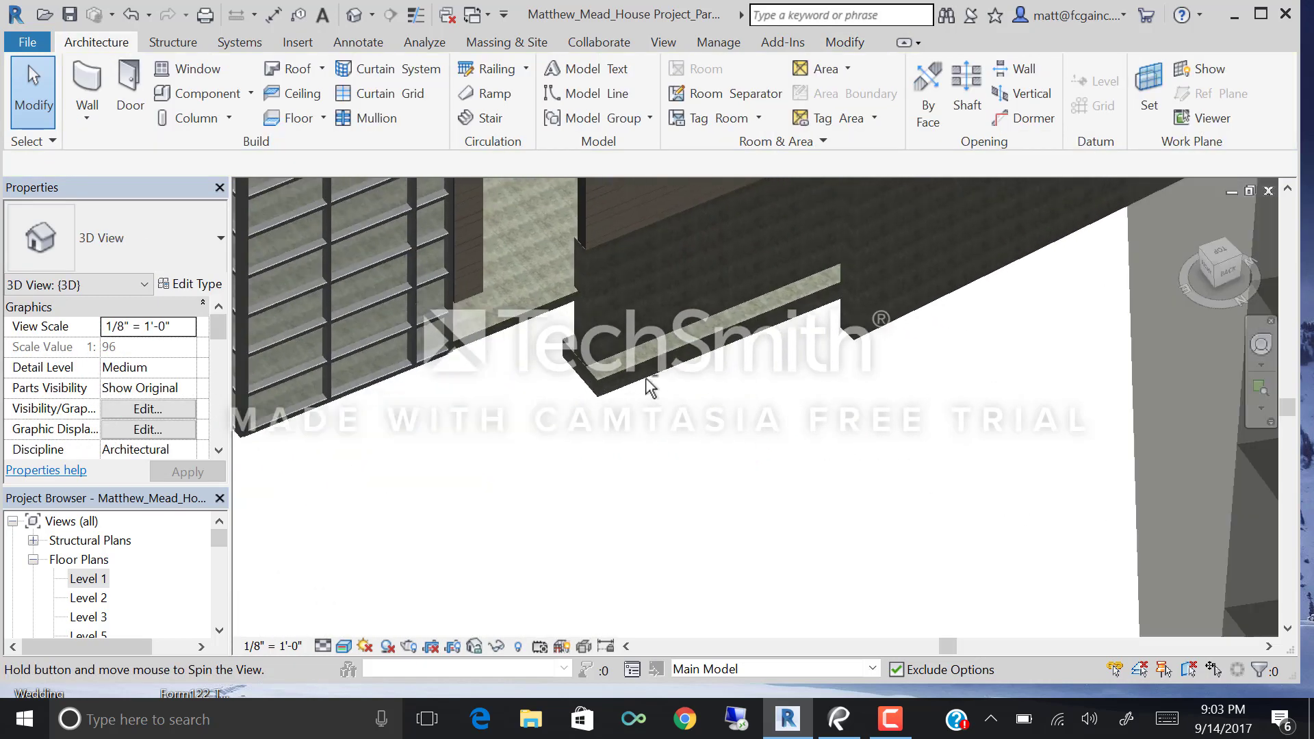
Inspect the slab's exposed edge at the wall opening beside the curtain wall, with the floor selected.
scroll(753, 378, "up", 4)
scroll(734, 376, "up", 3)
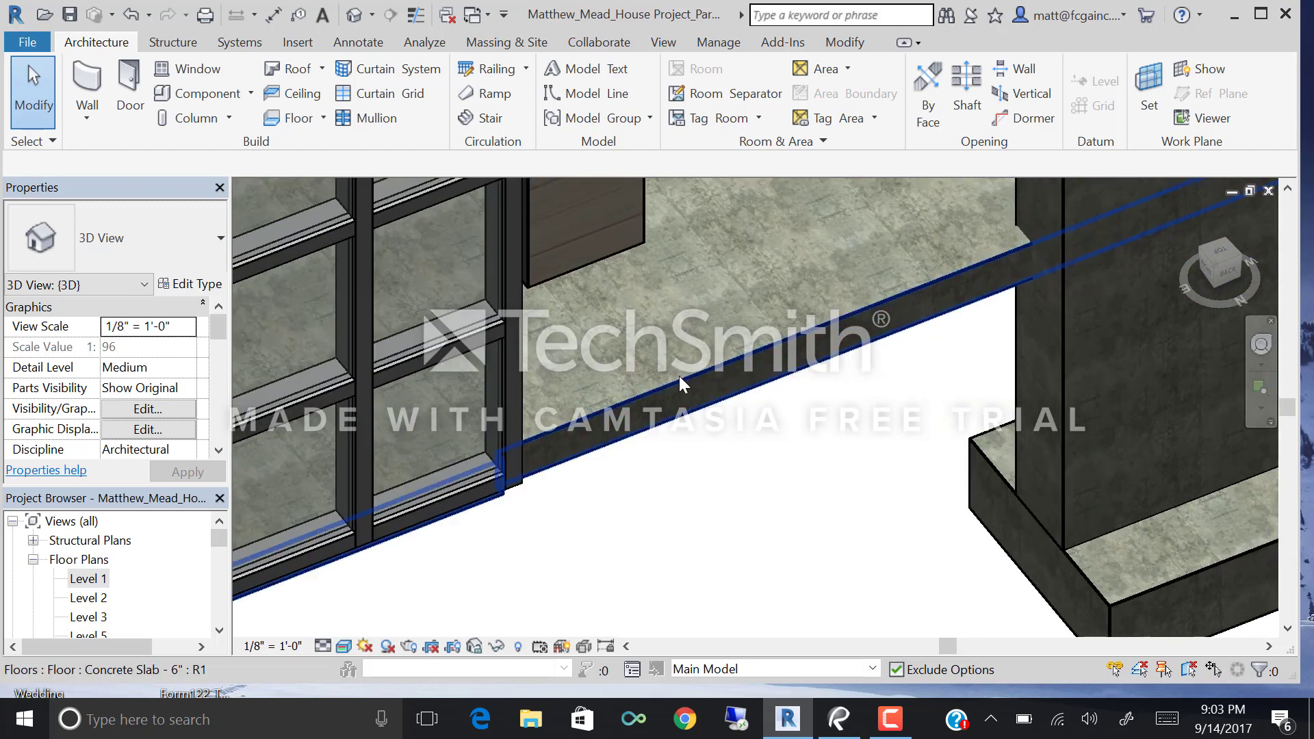
left_click(679, 376)
scroll(425, 417, "up", 2)
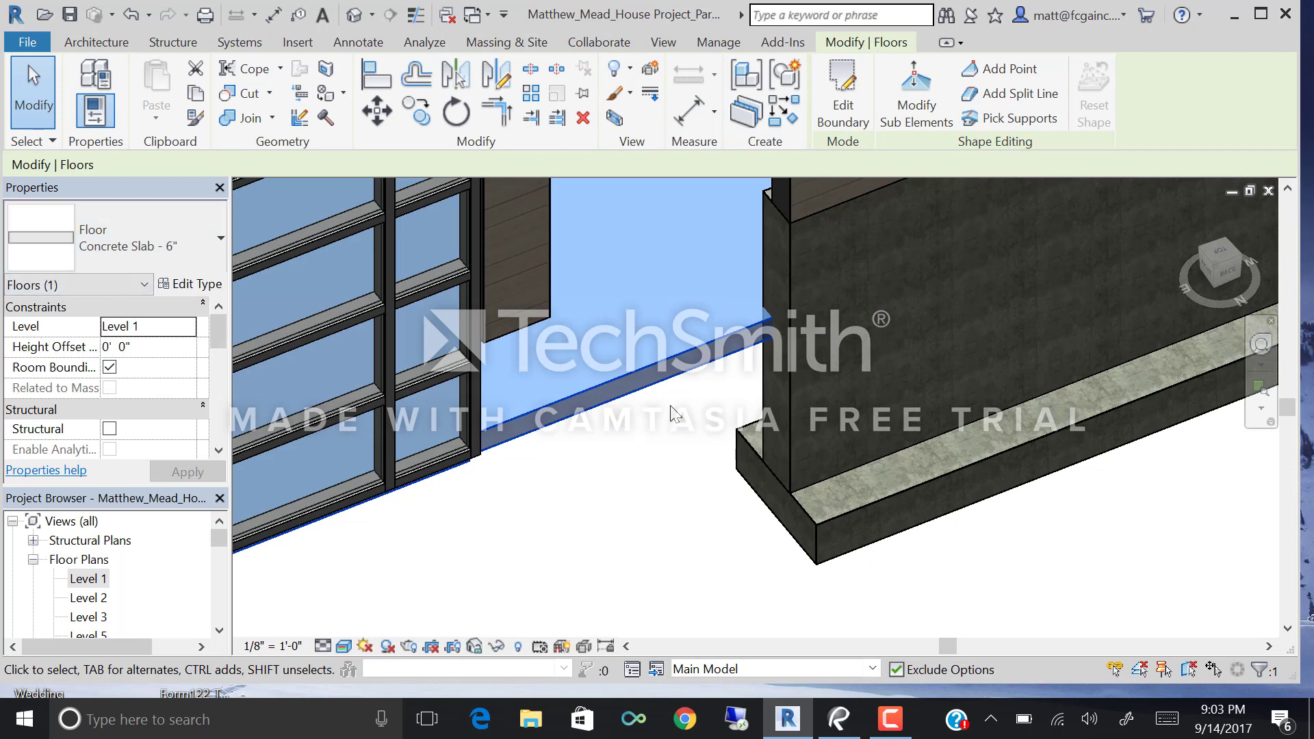
scroll(643, 360, "down", 3)
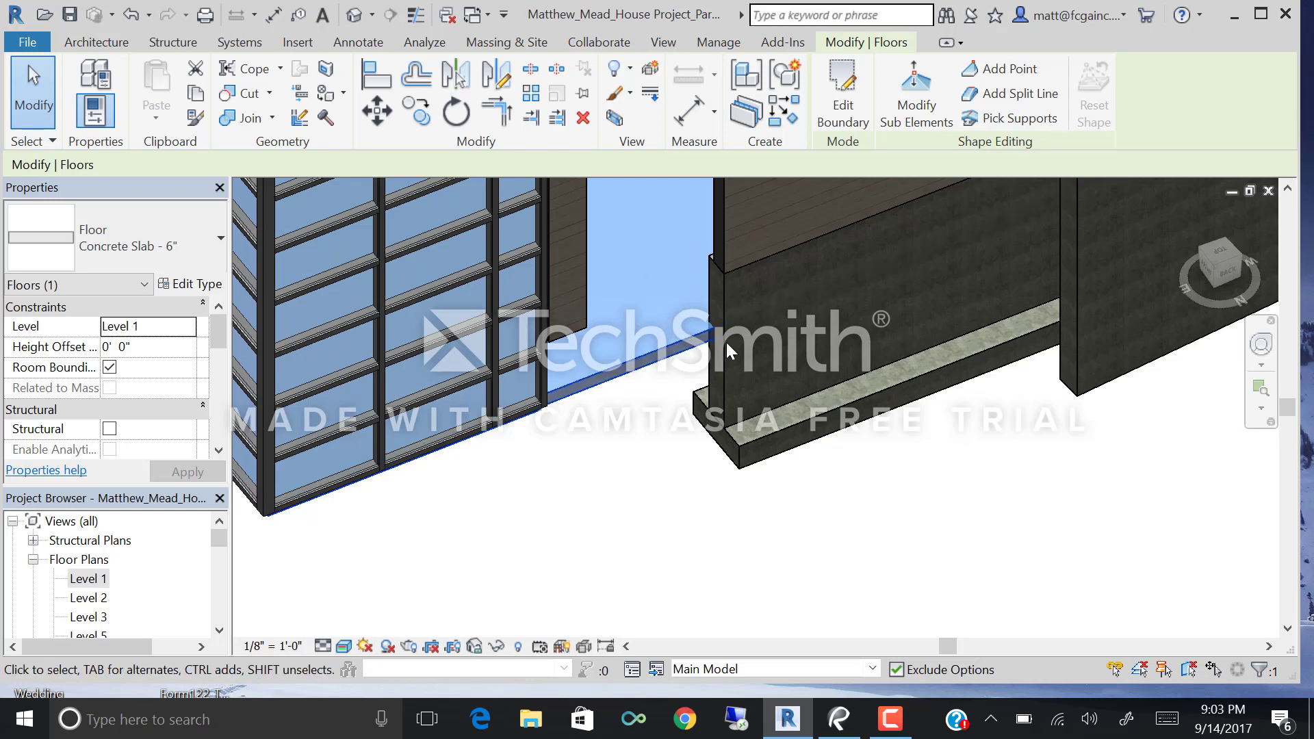
scroll(597, 331, "down", 2)
middle_click_drag(597, 330, 717, 359, "shift")
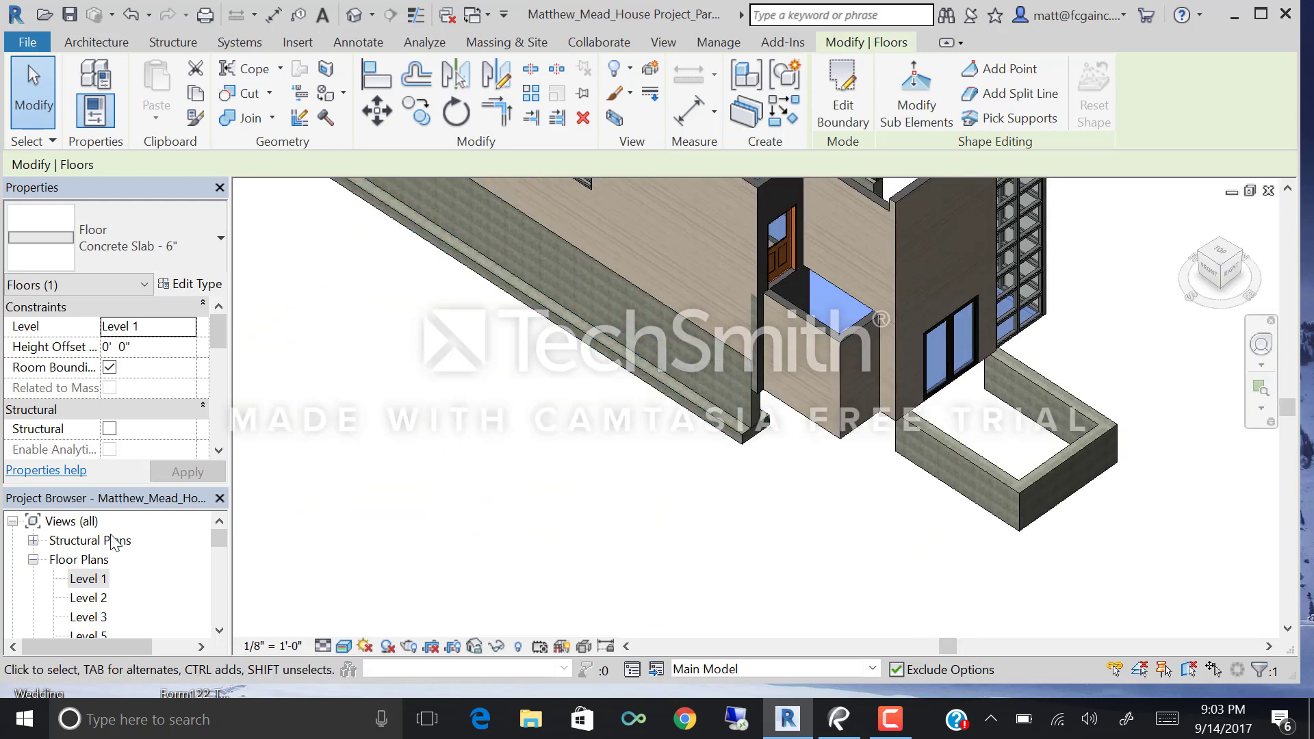
Open the Level 1 plan, edit the concrete slab's boundary and delete all of its existing sketch lines.
double_click(87, 579)
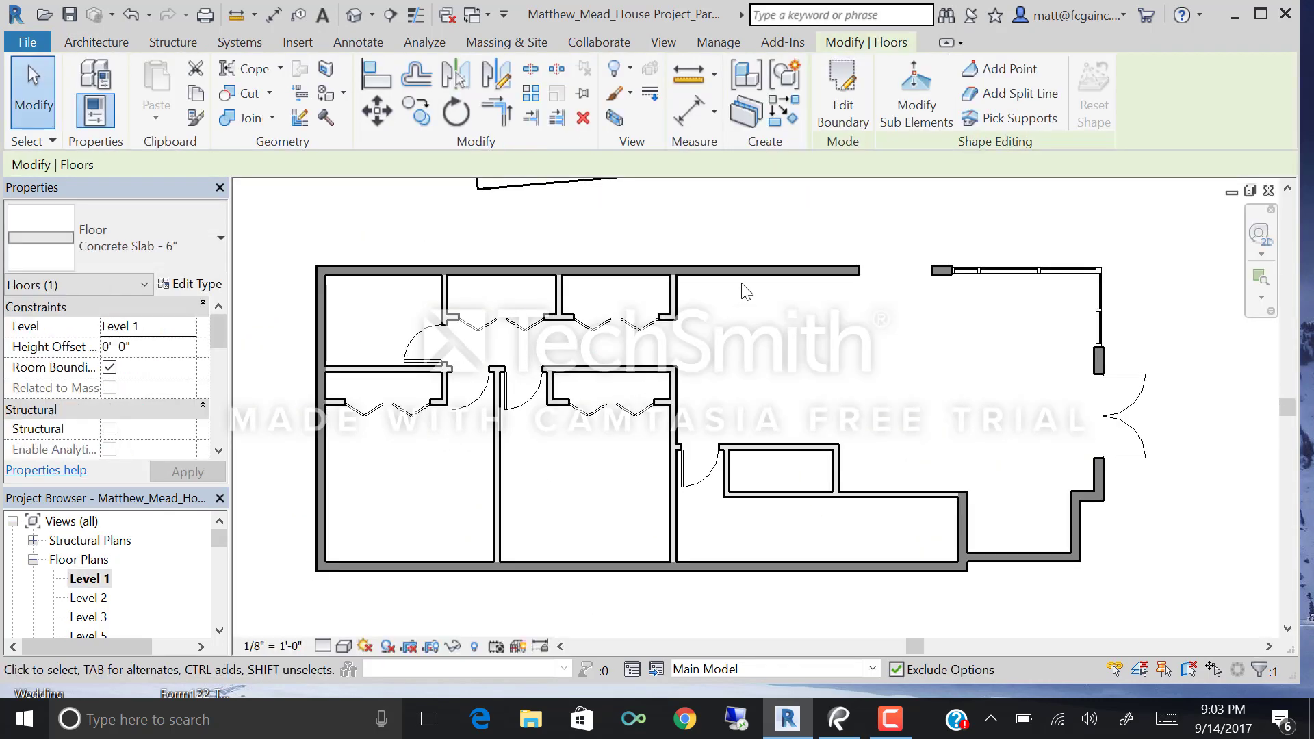
double_click(849, 386)
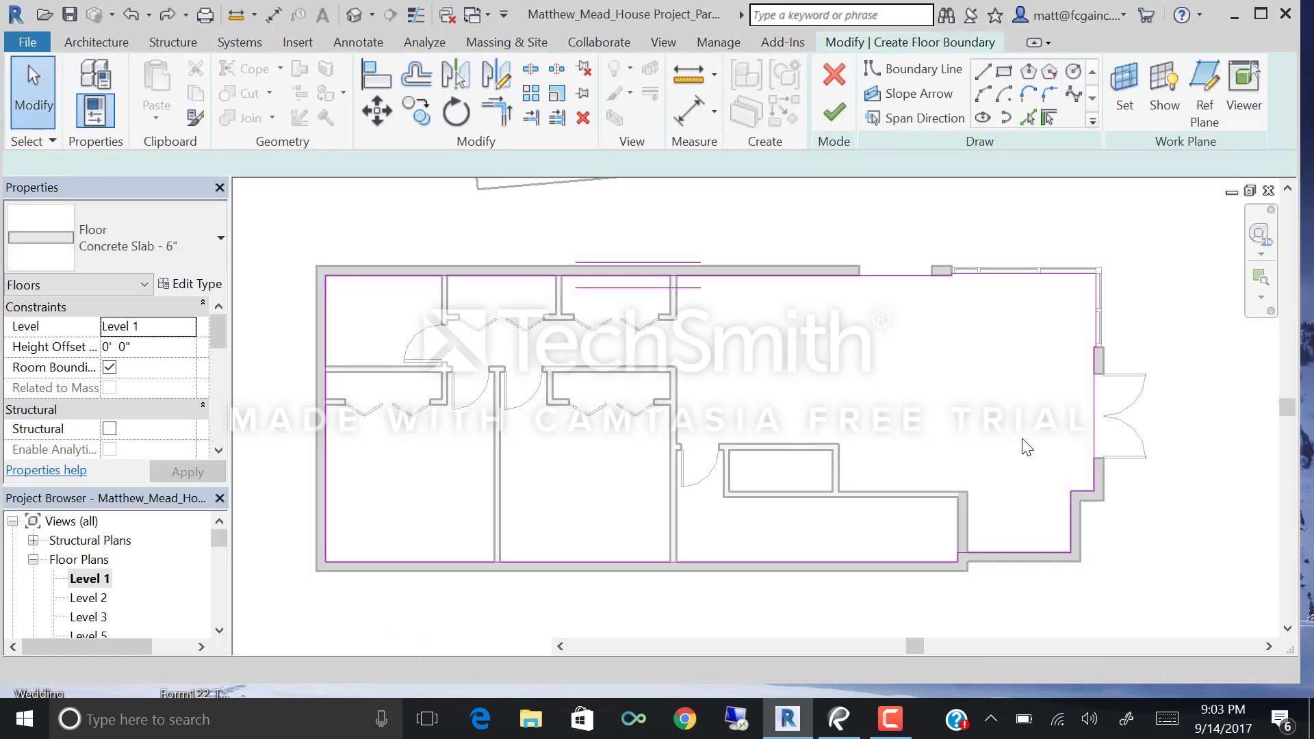
scroll(1024, 445, "up", 1)
scroll(1080, 472, "up", 2)
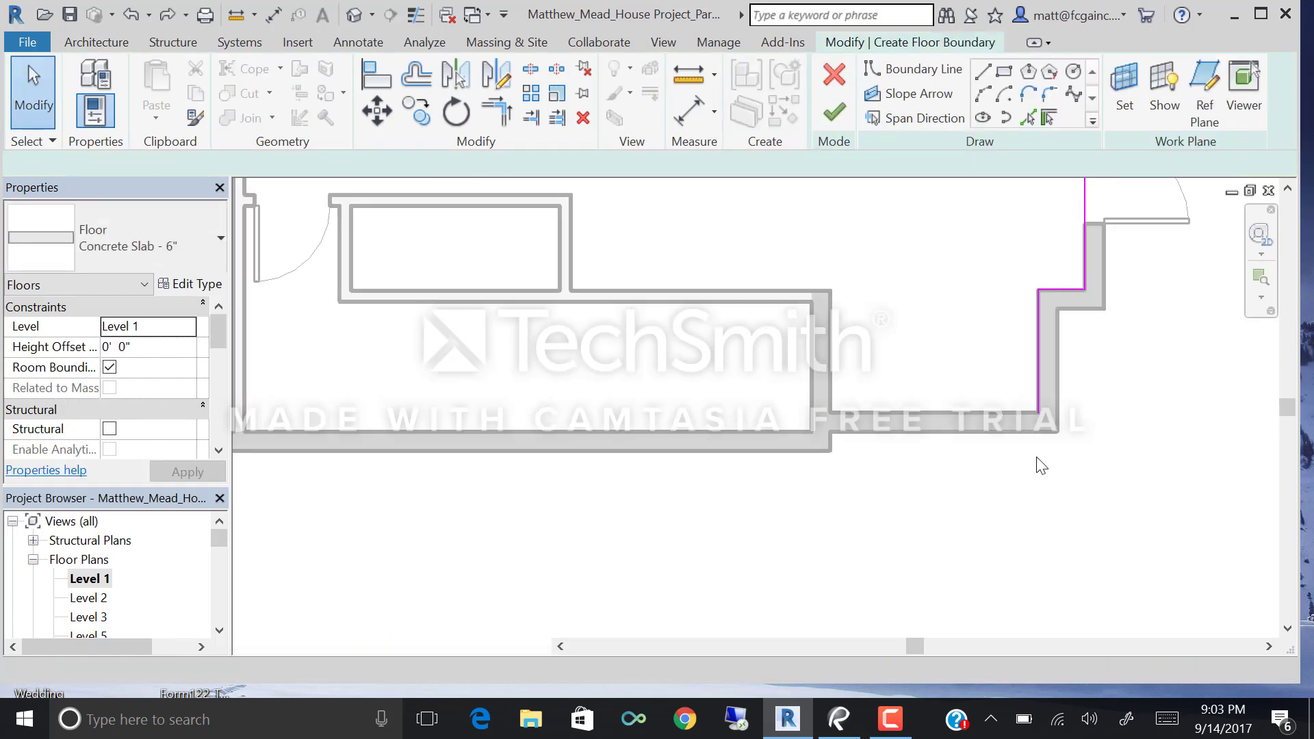
scroll(1043, 415, "down", 3)
middle_click_drag(958, 381, 947, 425)
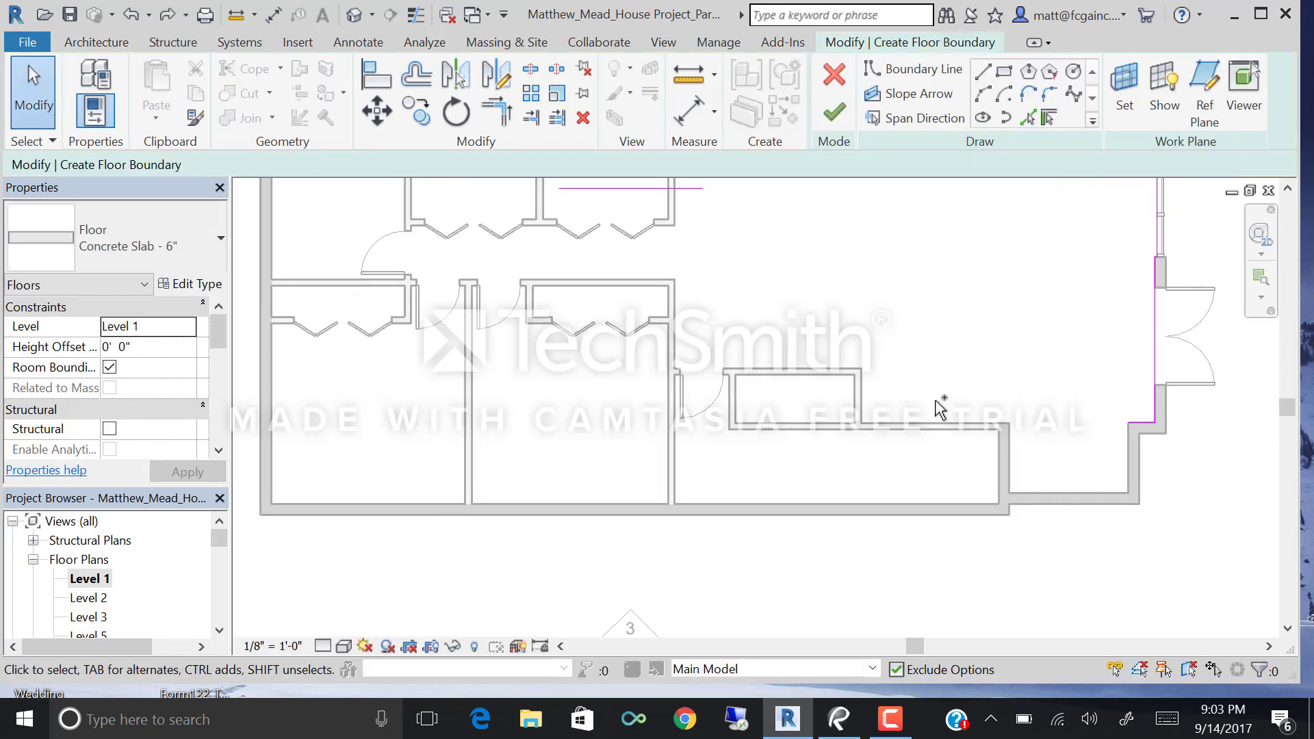
scroll(936, 408, "up", 3)
left_click(937, 409)
key("Delete")
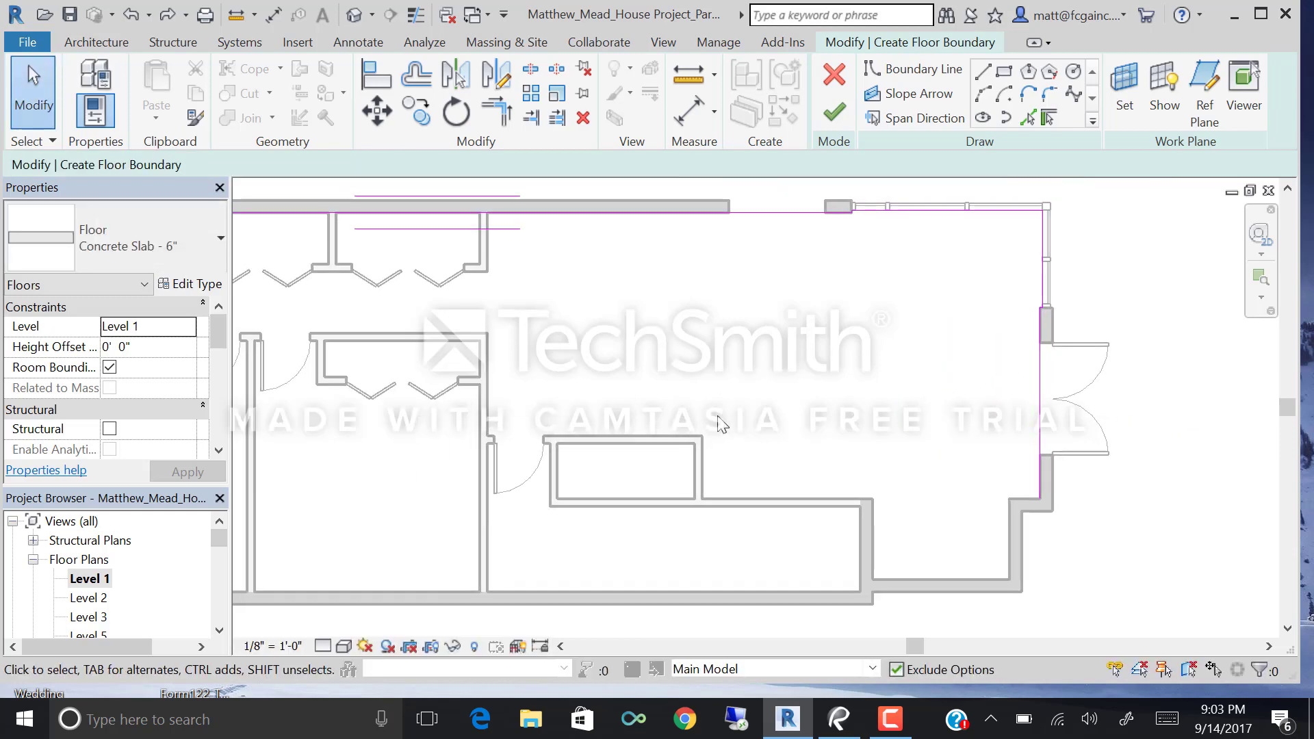
scroll(729, 424, "up", 2)
key("Escape")
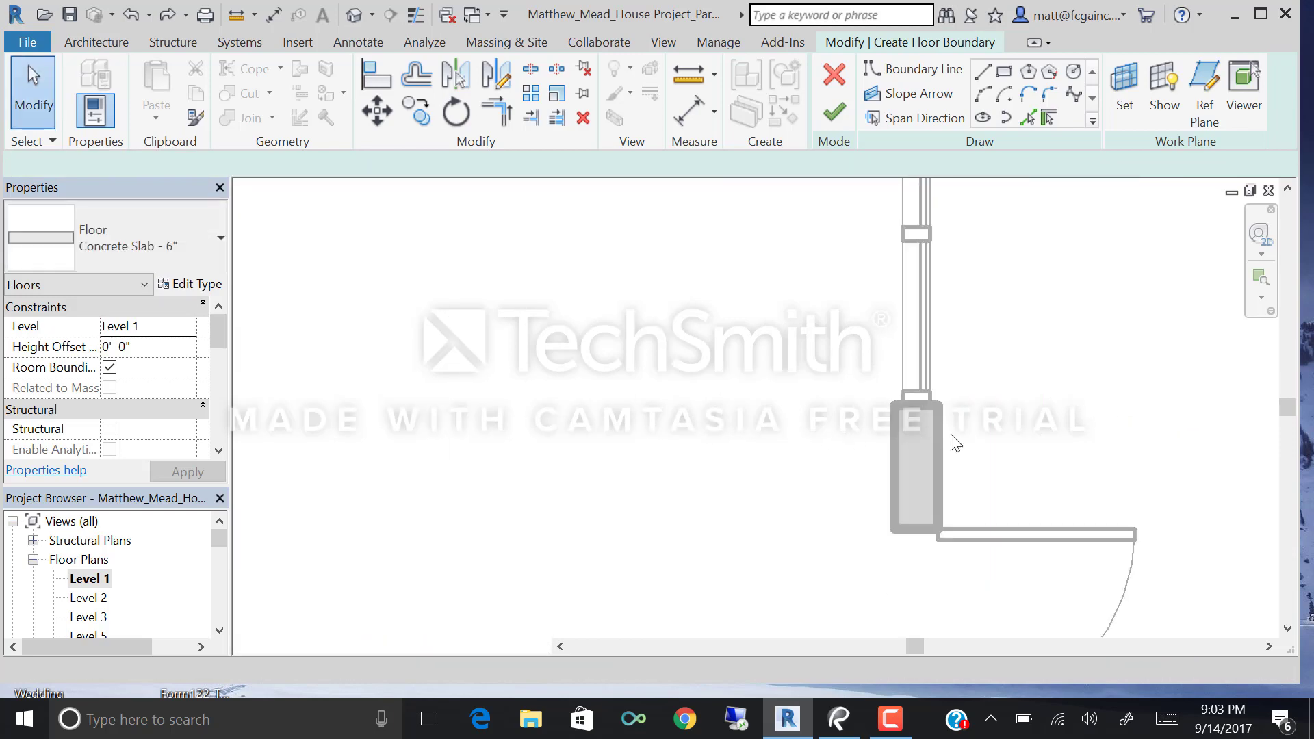
Add a floor boundary line along the upper wall's inner face with Pick Lines at 0' 0" offset.
scroll(953, 440, "down", 1)
scroll(996, 435, "down", 2)
scroll(862, 423, "up", 3)
scroll(868, 425, "down", 1)
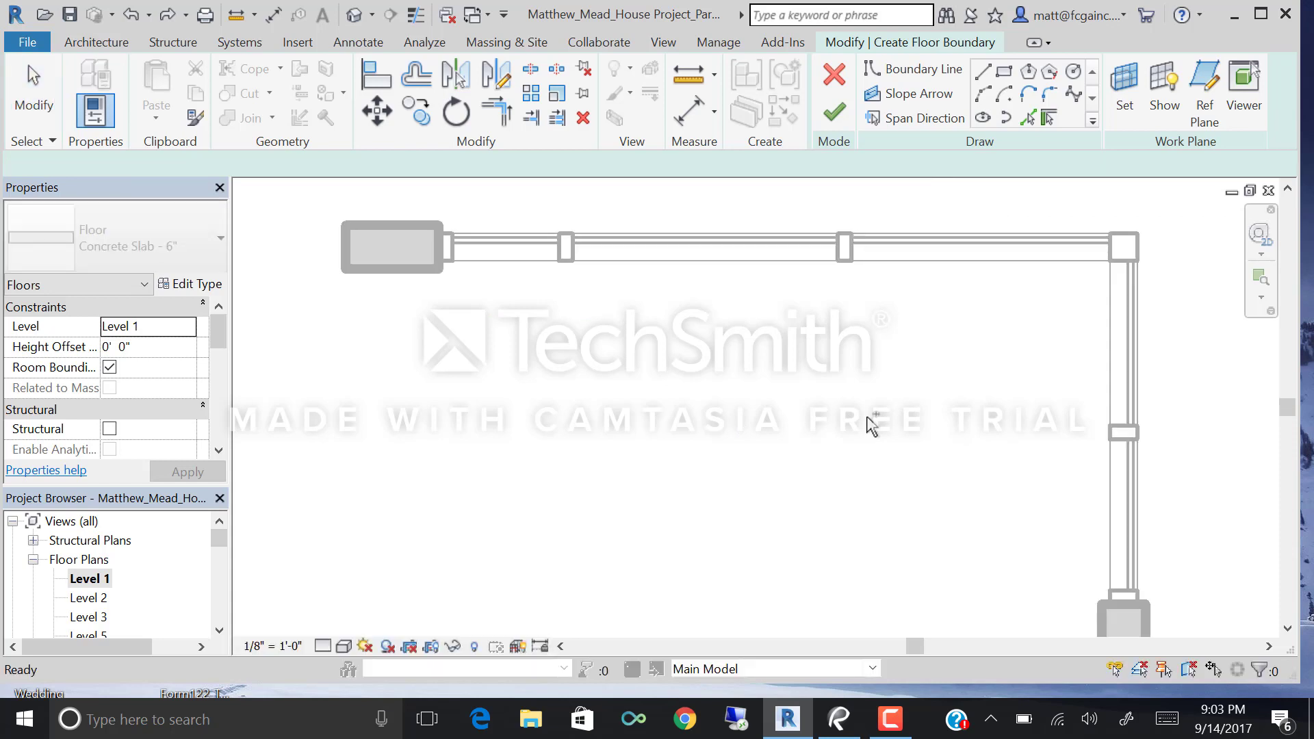
scroll(346, 440, "down", 1)
scroll(801, 290, "down", 1)
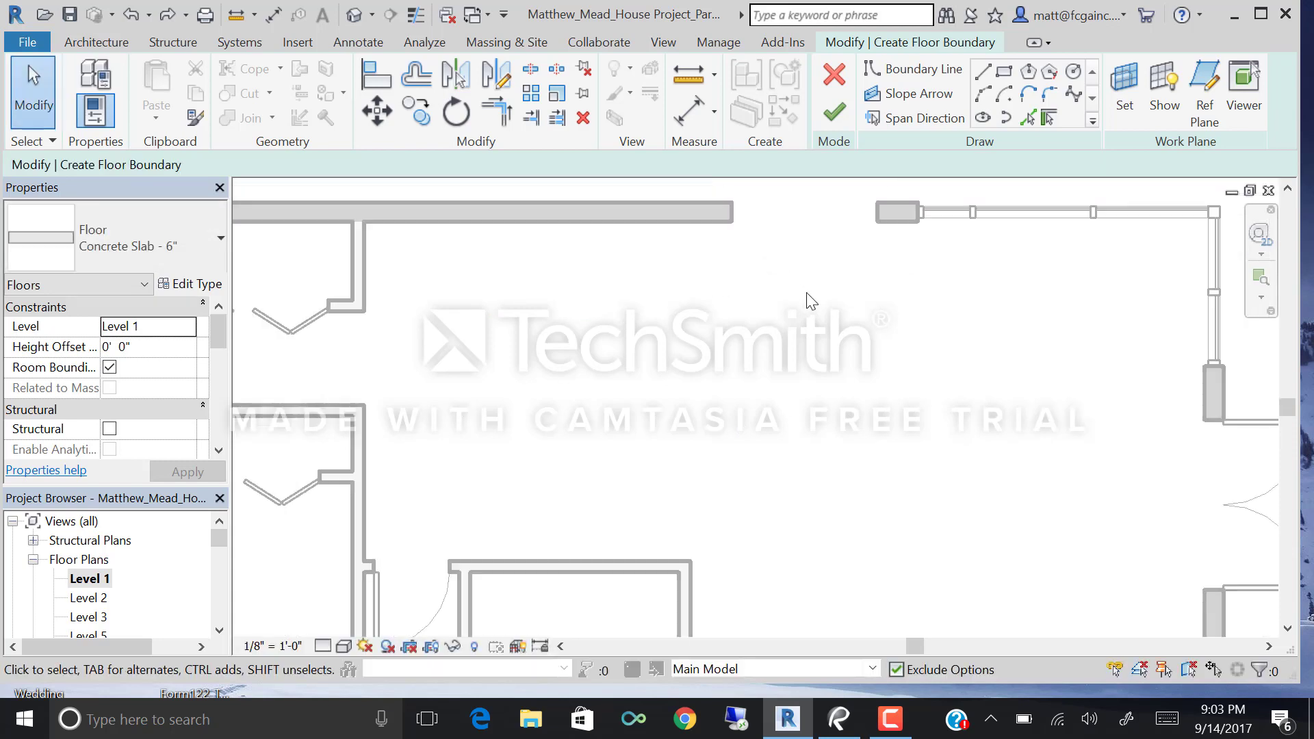
middle_click_drag(797, 298, 1082, 286)
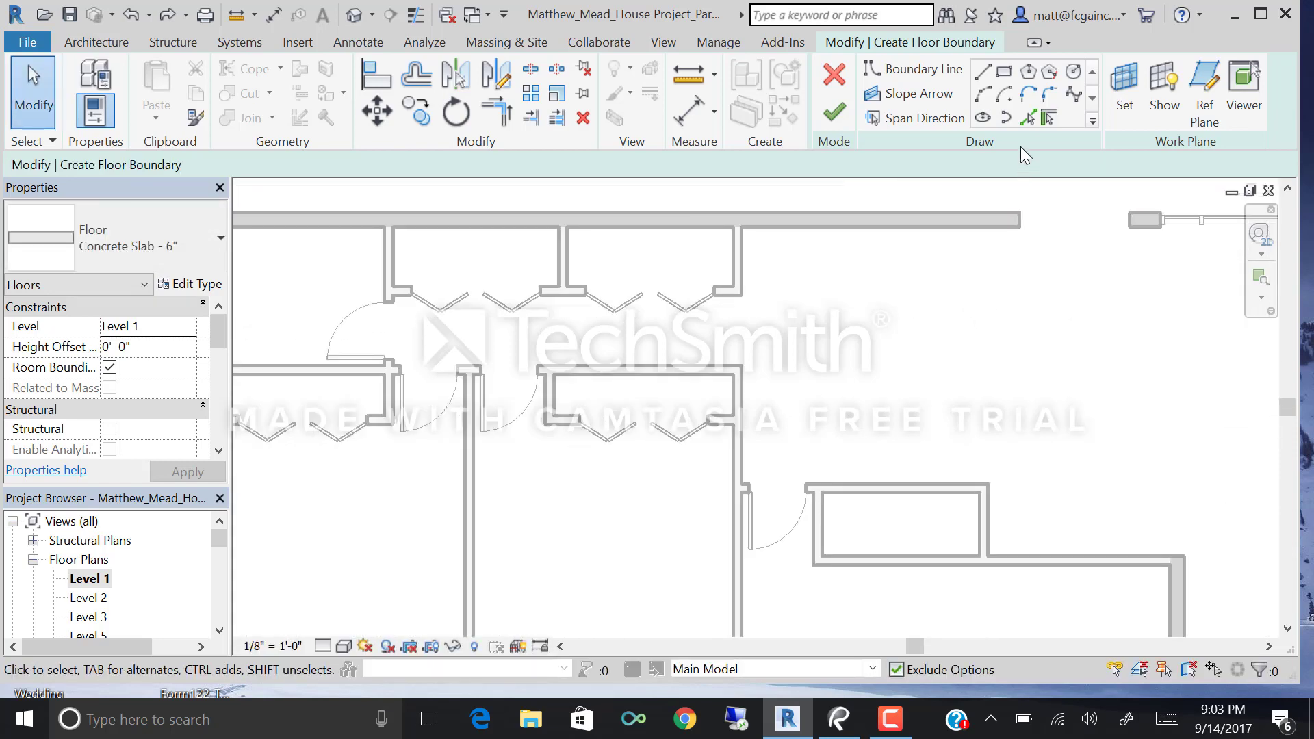
left_click(1028, 118)
scroll(787, 411, "down", 1)
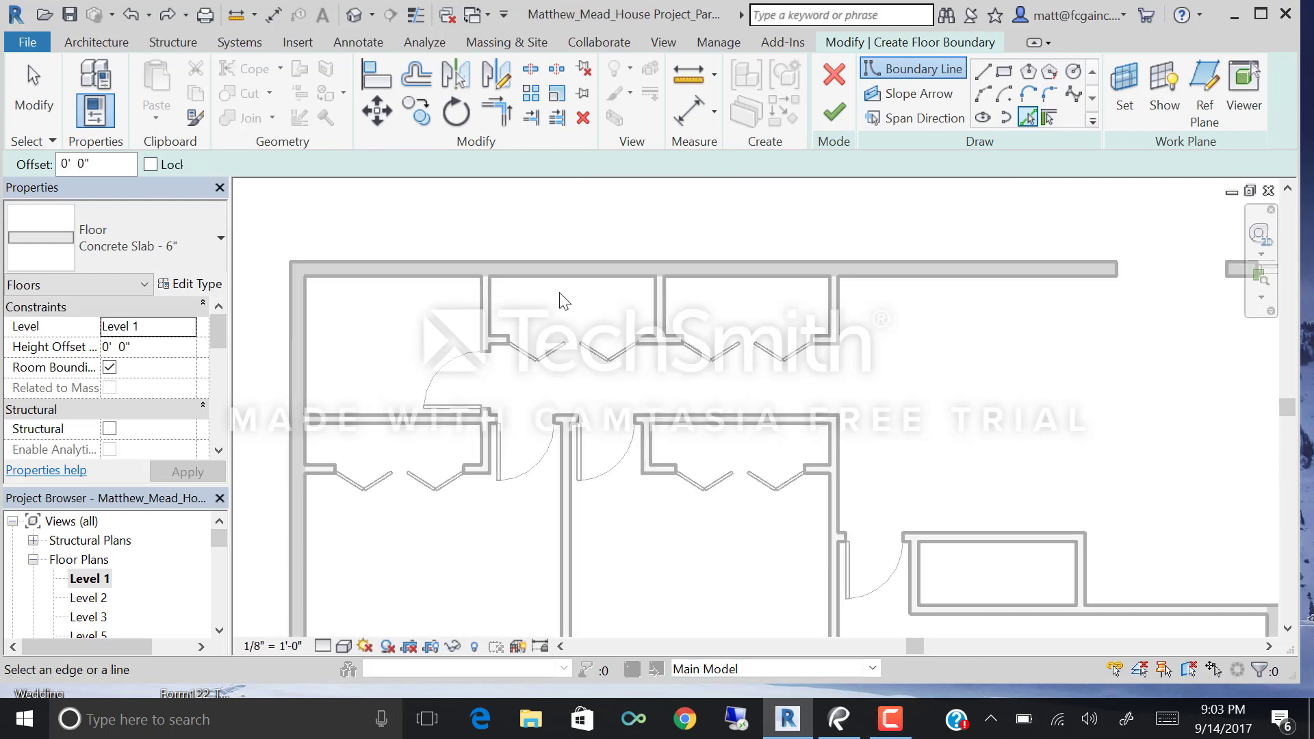
scroll(568, 294, "up", 1)
left_click(565, 279)
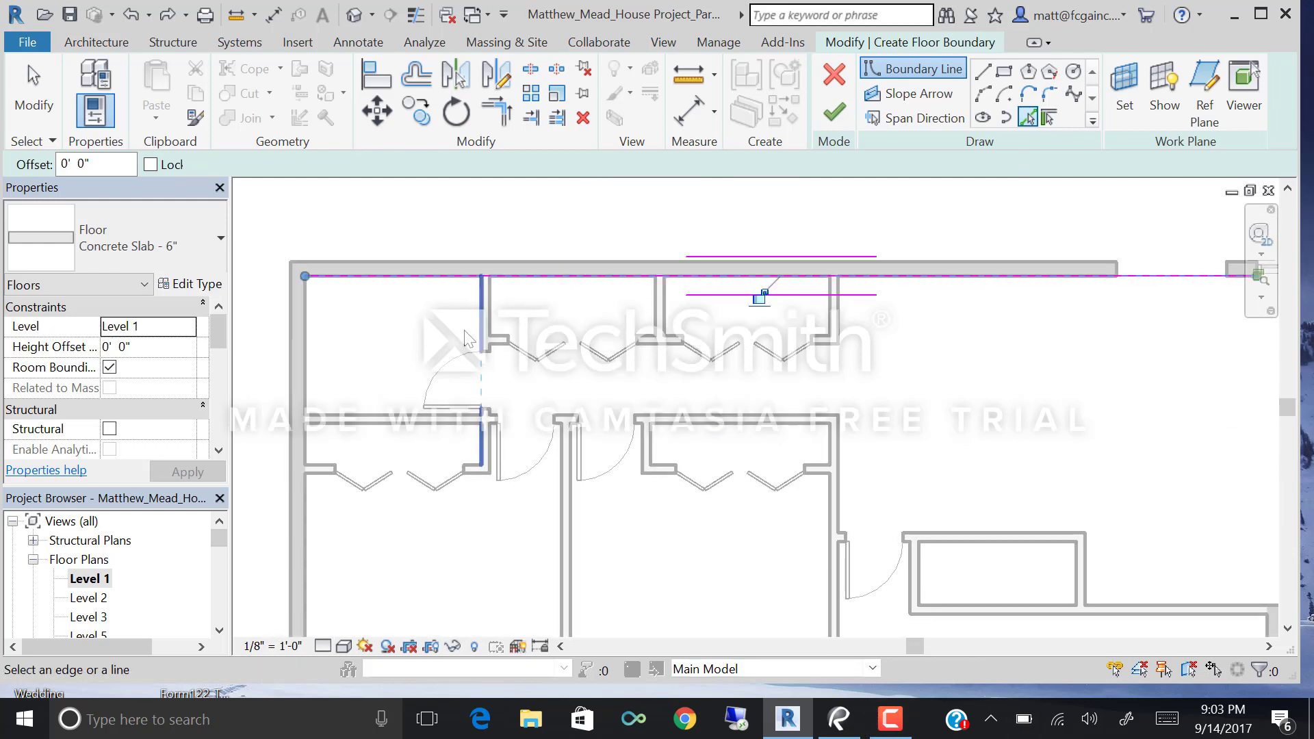
Pick boundary lines on the upper wall pier's end face and the adjoining curtain wall's inner edge.
scroll(685, 301, "down", 1)
scroll(890, 294, "up", 3)
scroll(992, 291, "up", 2)
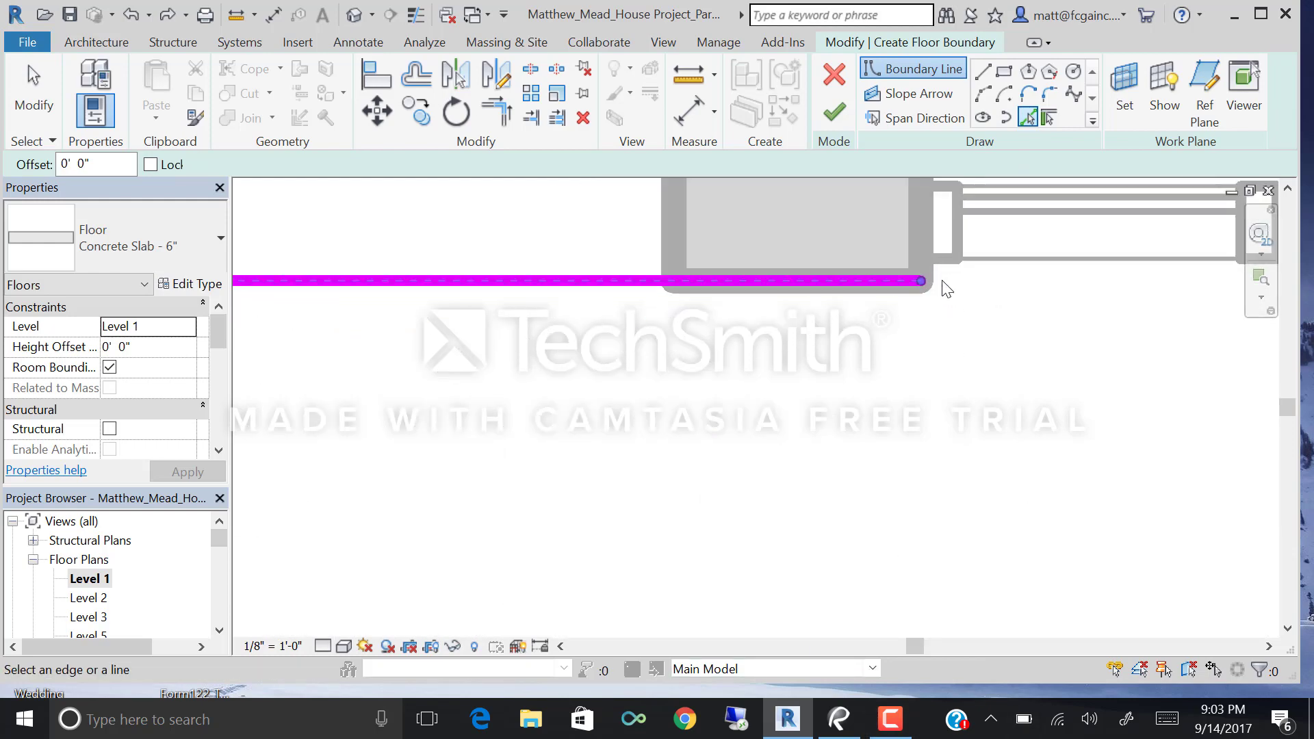
scroll(922, 266, "up", 1)
left_click(921, 271)
scroll(972, 273, "down", 1)
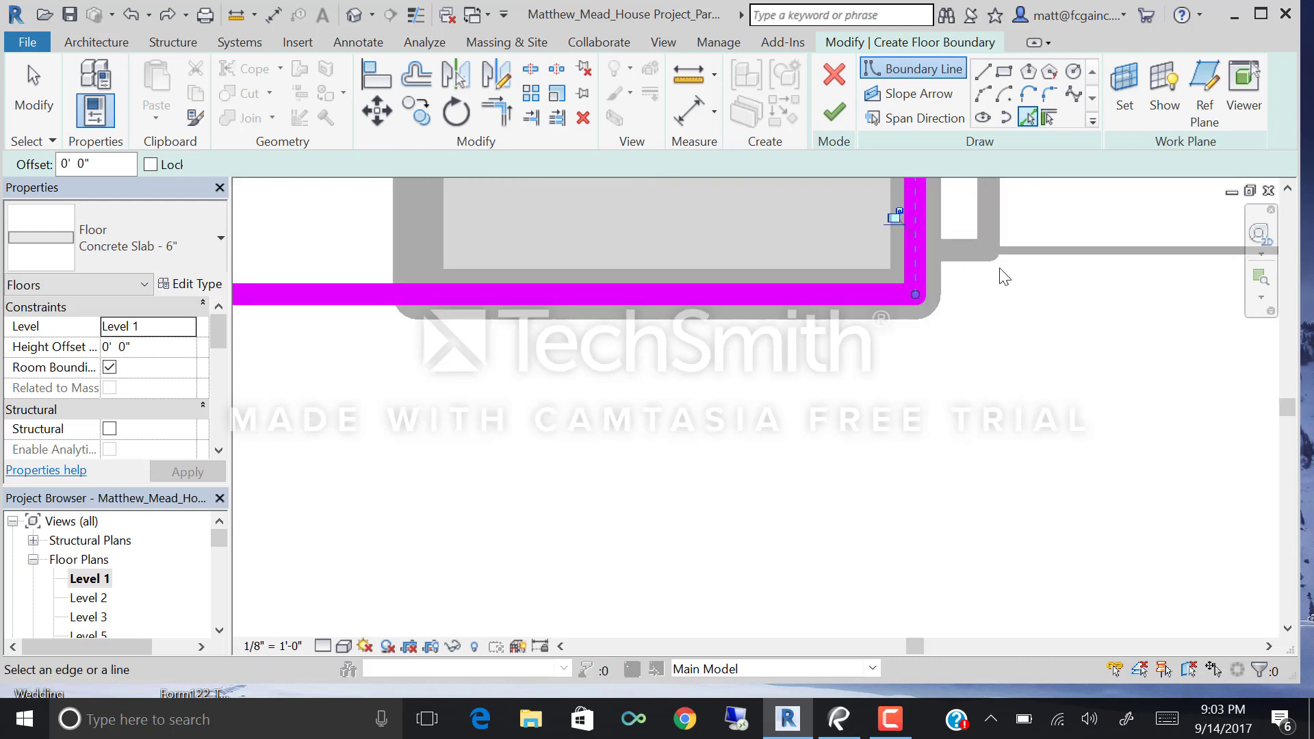
left_click(1015, 258)
Pick the side curtain wall's inner edge as a floor boundary line next to the glazed corner.
scroll(637, 293, "down", 2)
middle_click_drag(731, 291, 797, 329)
scroll(917, 322, "up", 2)
left_click(893, 326)
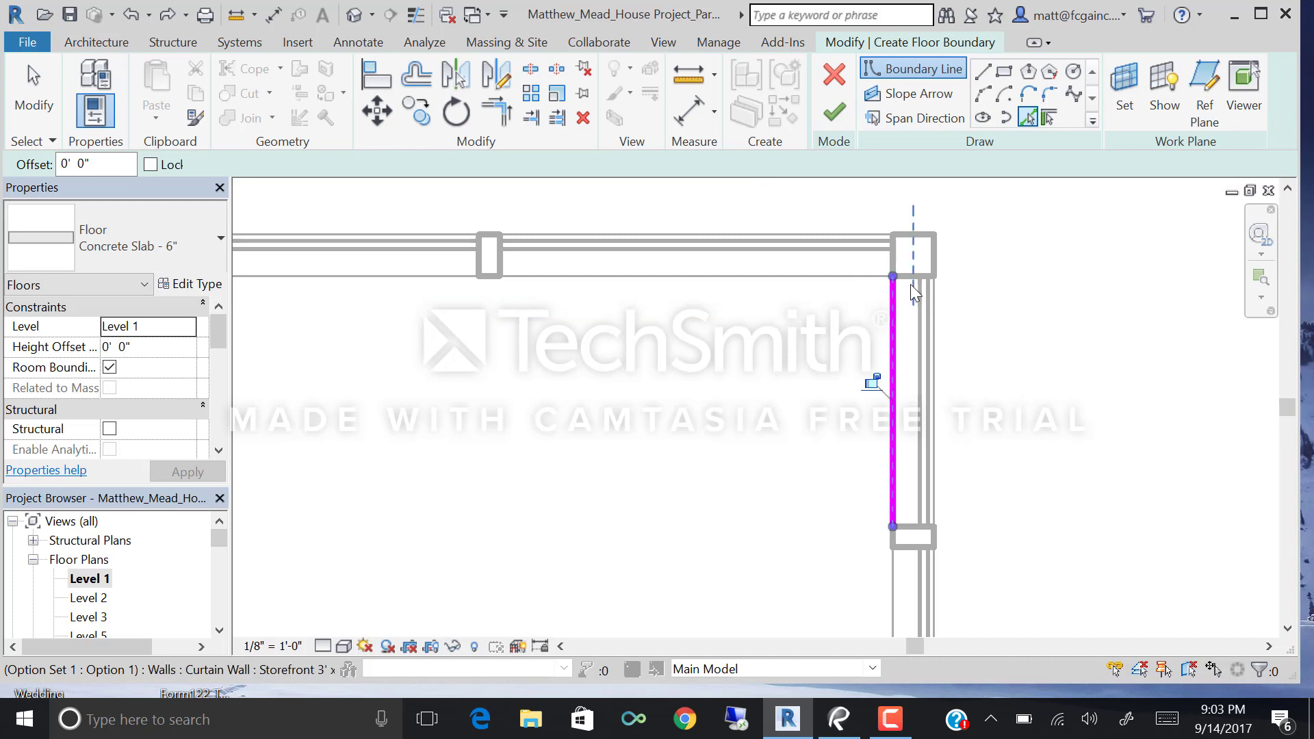
Pick the end face of the wall pier below the side curtain wall and the inner wall face past the double door.
scroll(888, 445, "down", 1)
scroll(874, 463, "up", 3)
scroll(856, 383, "up", 1)
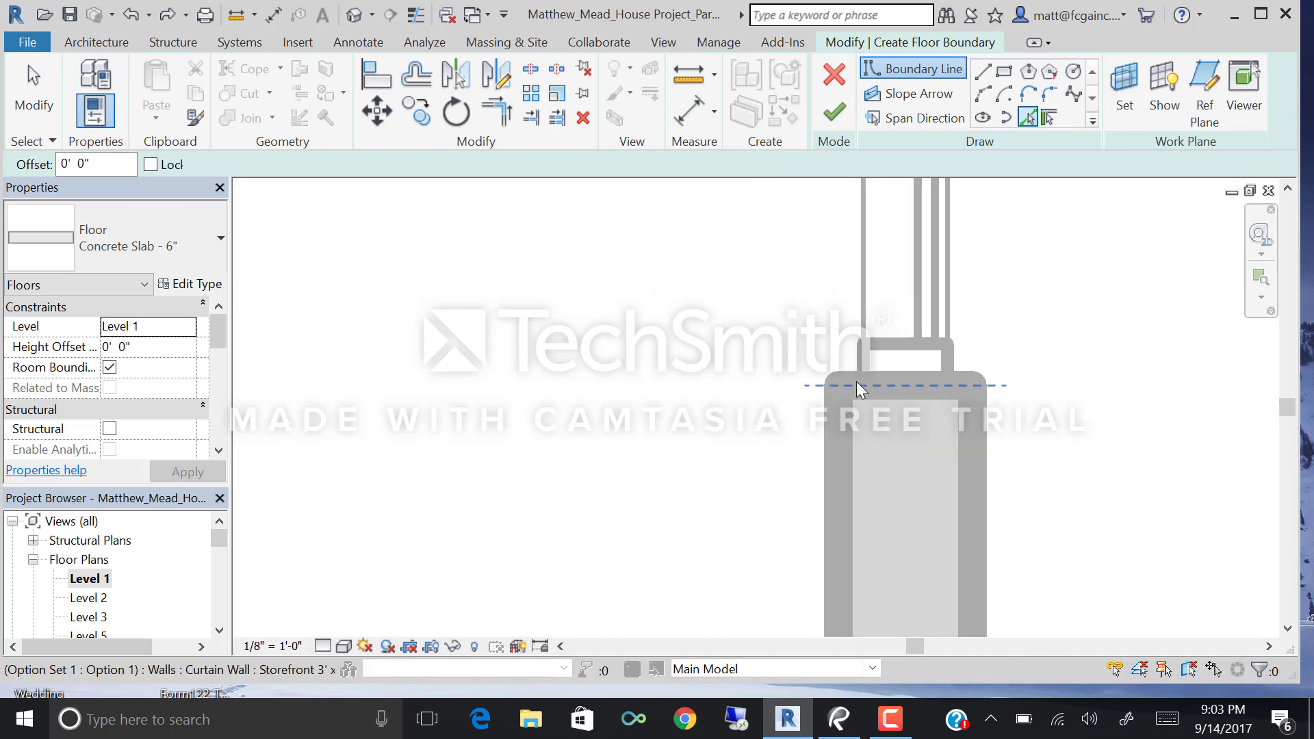
scroll(847, 386, "up", 2)
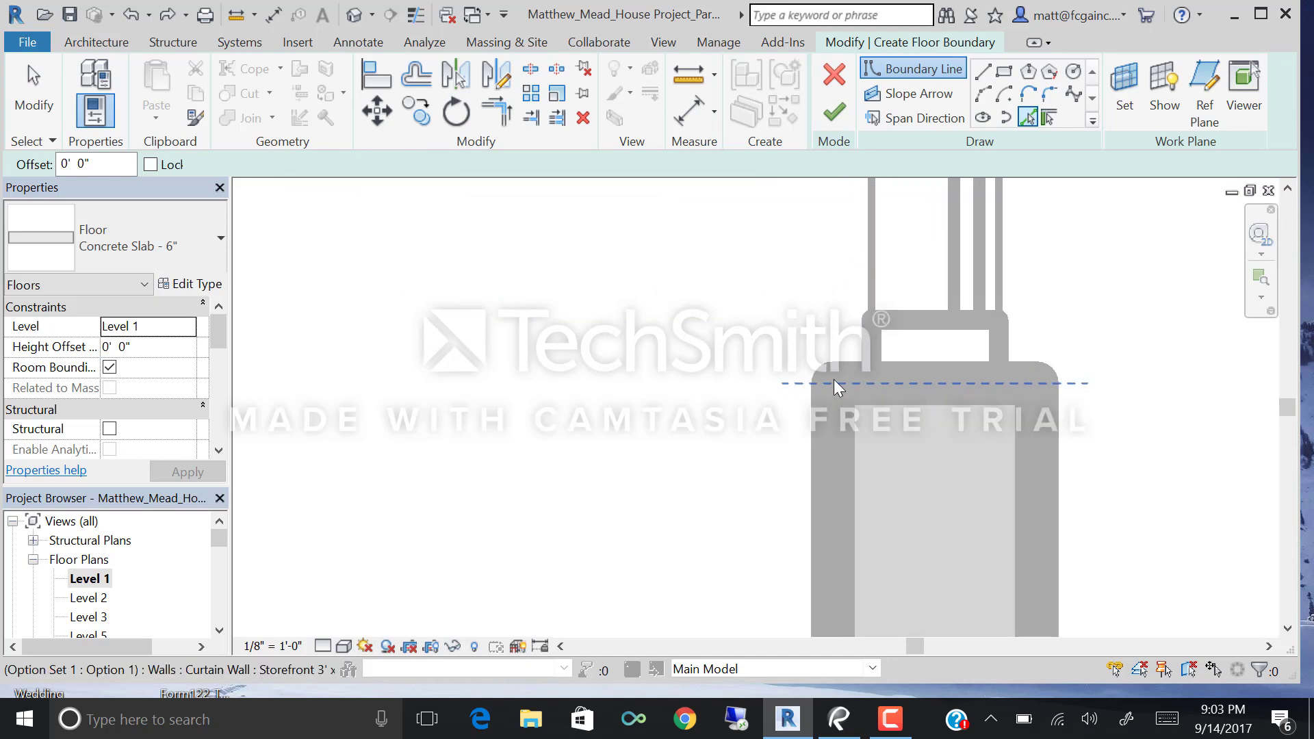
left_click(846, 383)
scroll(818, 390, "down", 2)
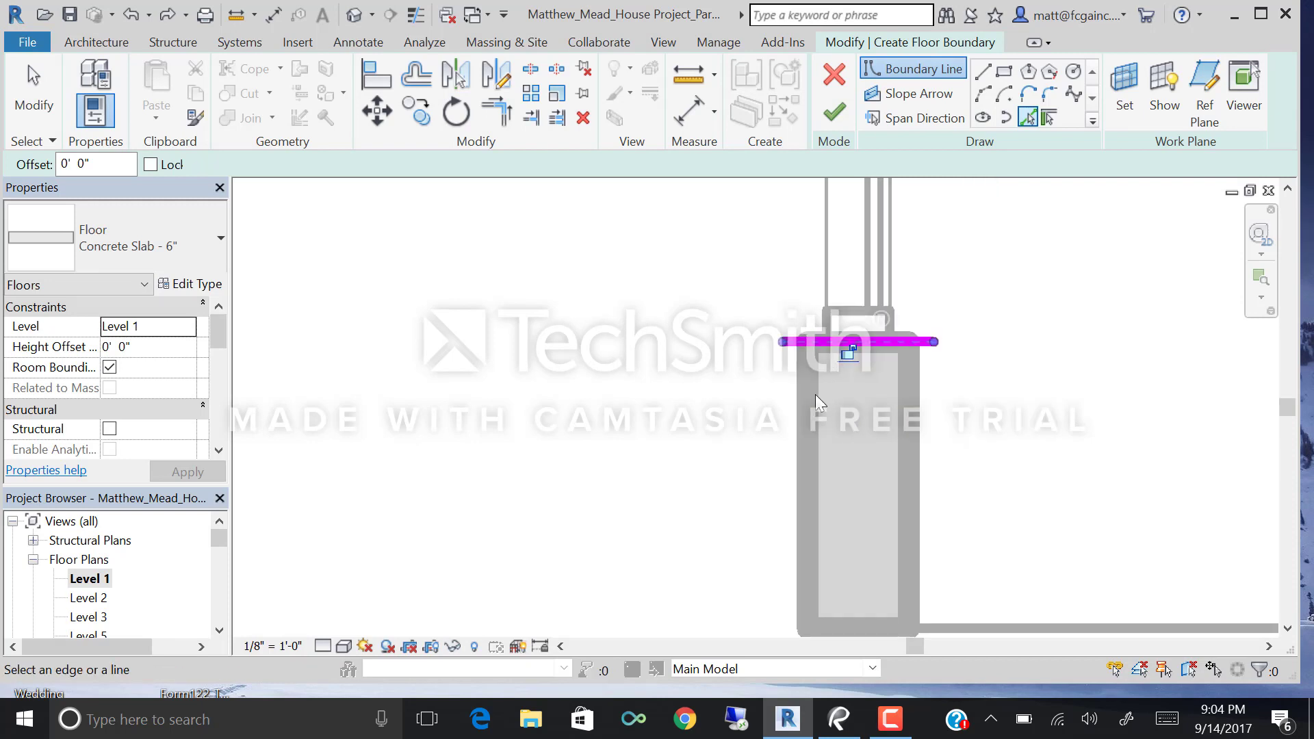
left_click(813, 397)
scroll(849, 356, "down", 4)
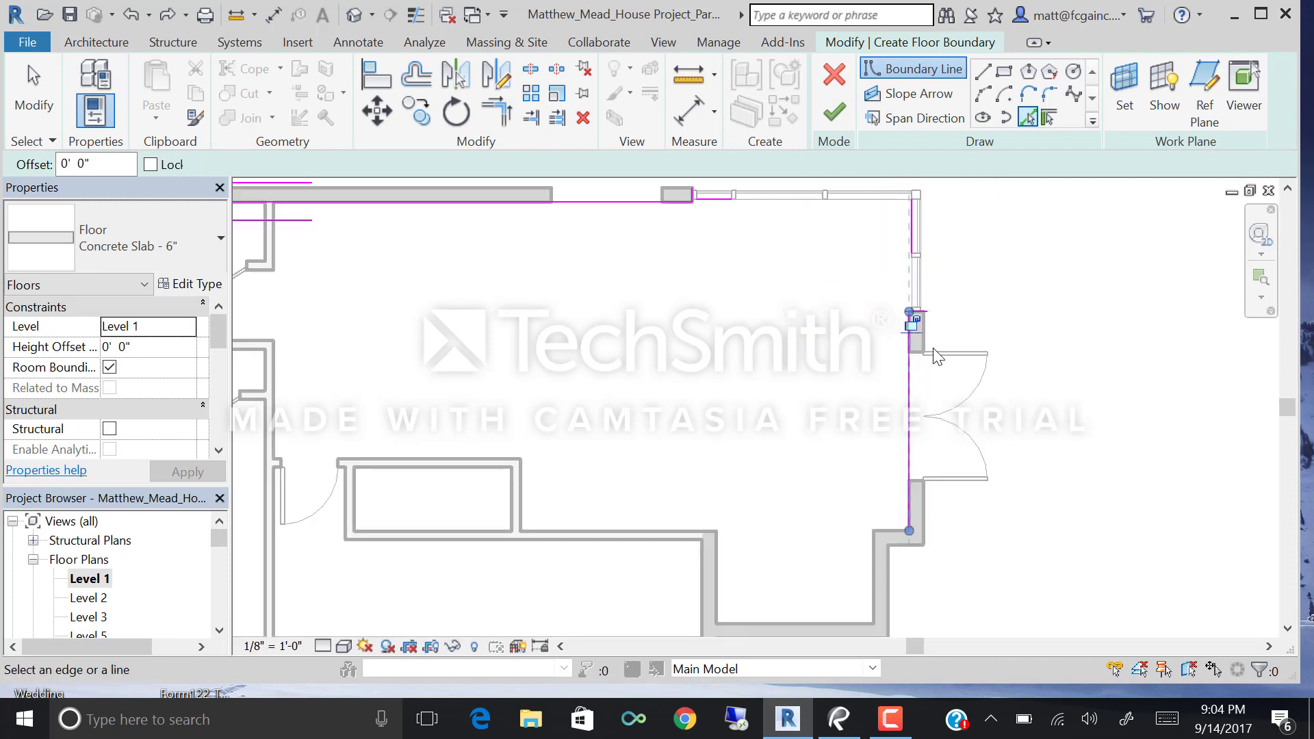
Pick the inner faces of the lower-right recess as boundary lines, including its side and lower walls.
middle_click_drag(785, 545, 1123, 236)
left_click(1129, 240)
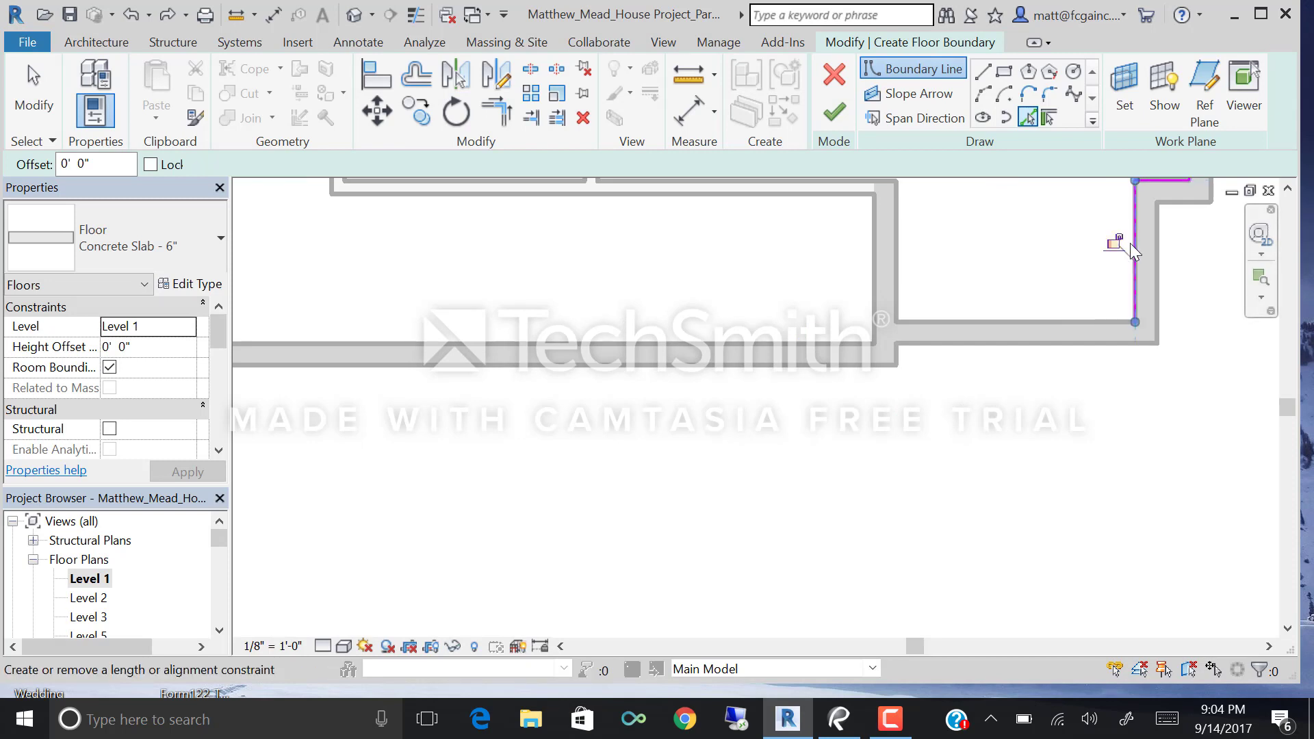
left_click(1060, 321)
Pick the short dividing wall's inner face, the long lower wall's inner face and the left wall's inner face as boundary lines.
scroll(888, 352, "up", 2)
left_click(869, 322)
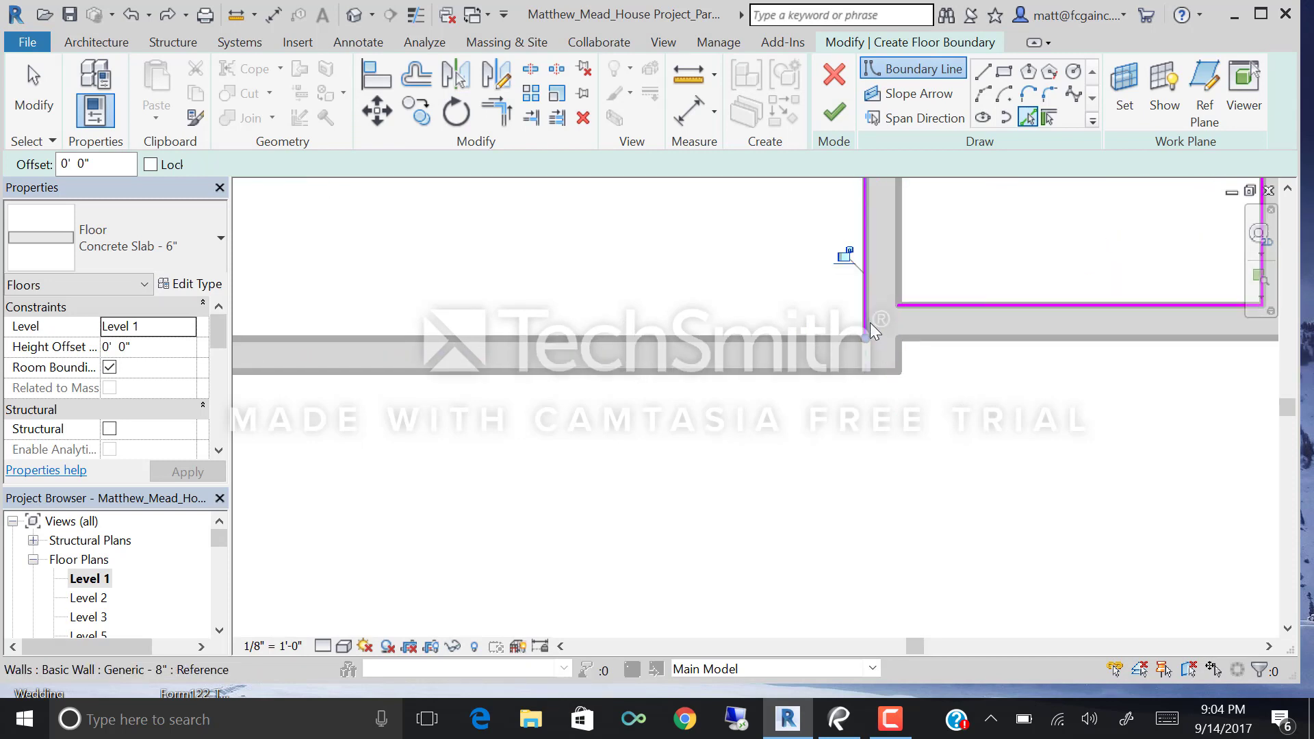
left_click(839, 337)
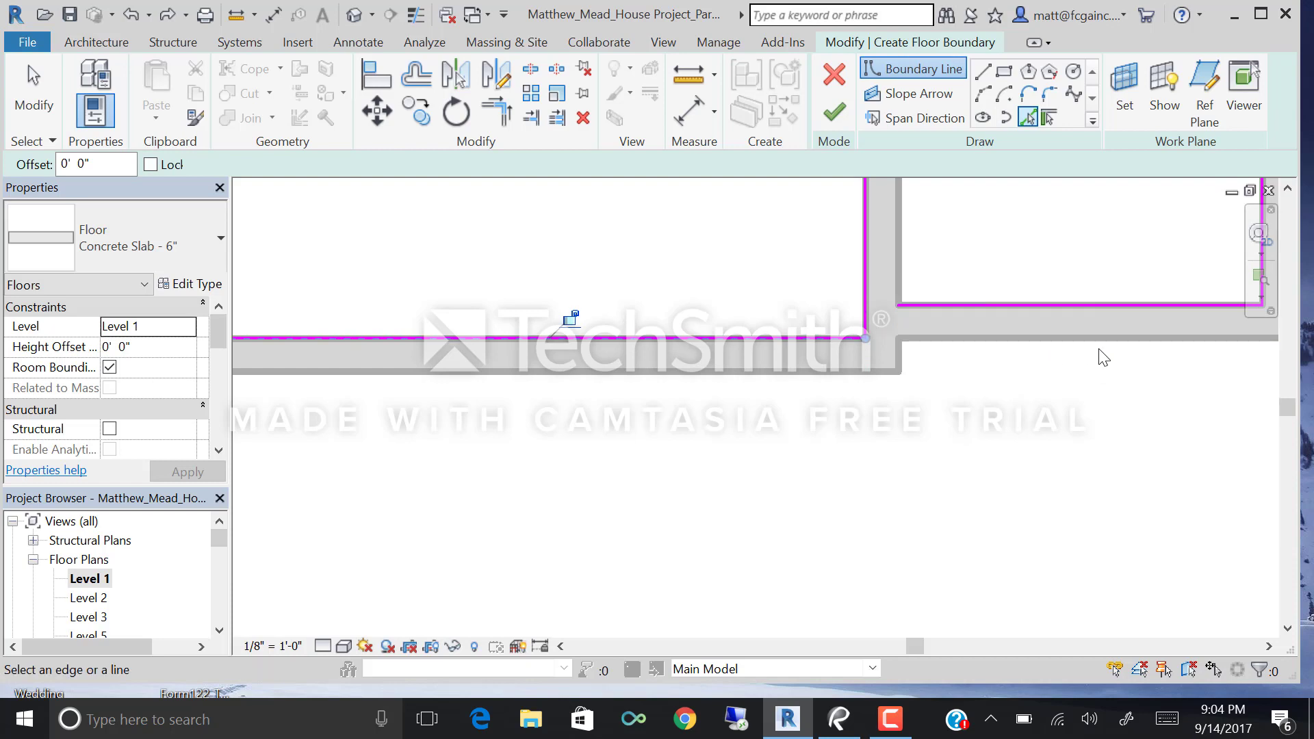
scroll(1099, 352, "down", 4)
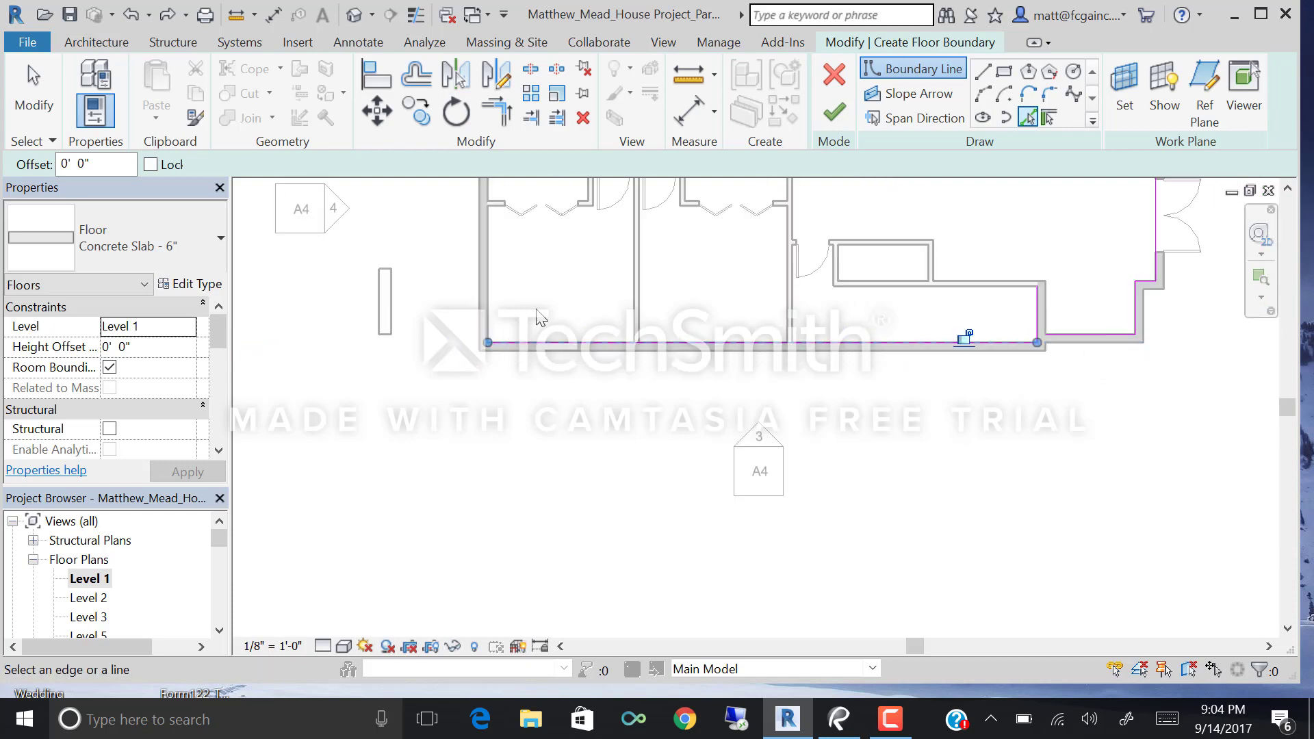
scroll(500, 283, "up", 2)
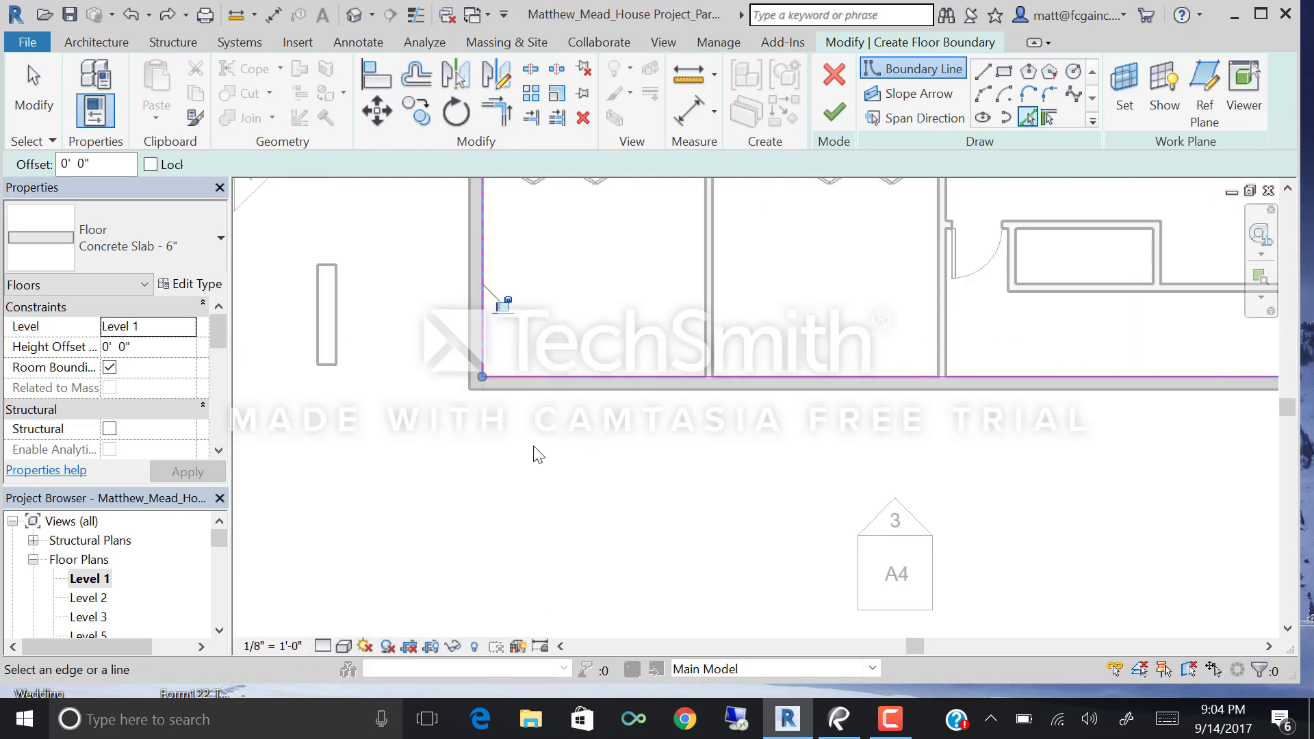
Trim the boundary line on the upper pier's end to a corner with the curtain wall's inner line.
scroll(516, 370, "down", 4)
scroll(536, 373, "up", 2)
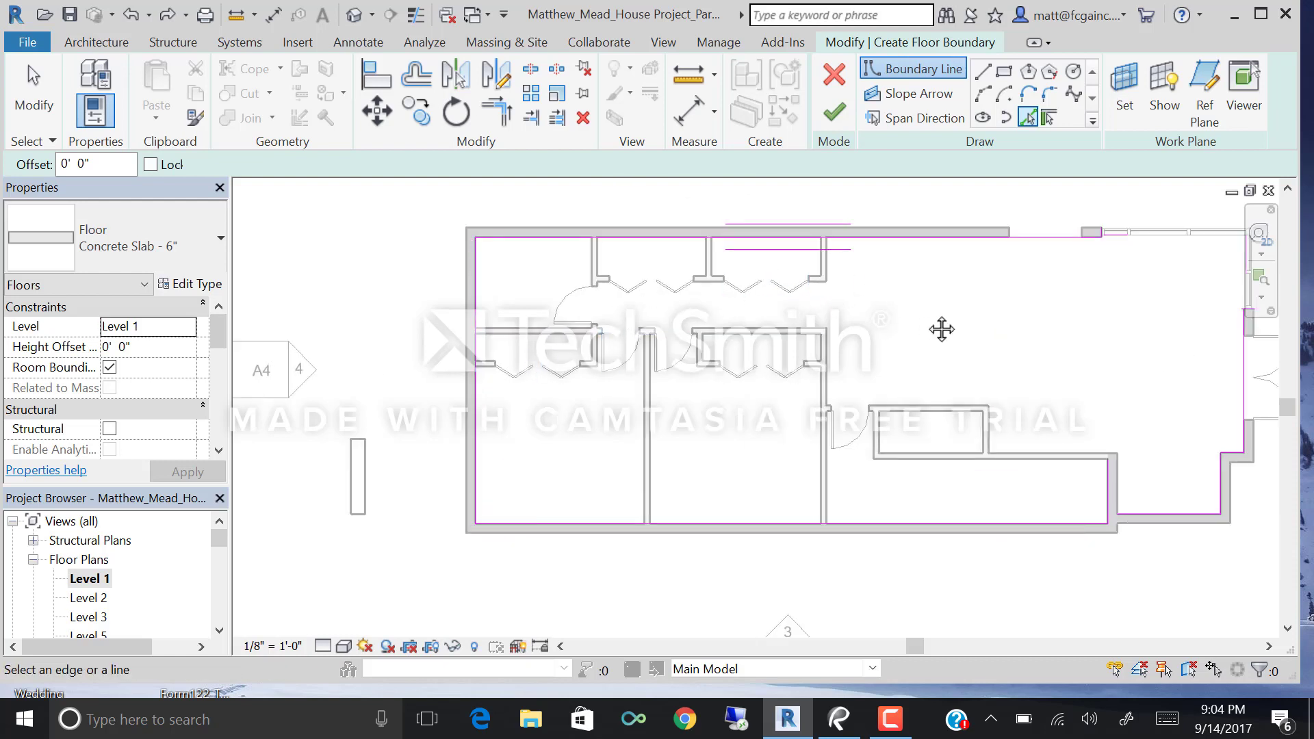
middle_click_drag(942, 329, 848, 373)
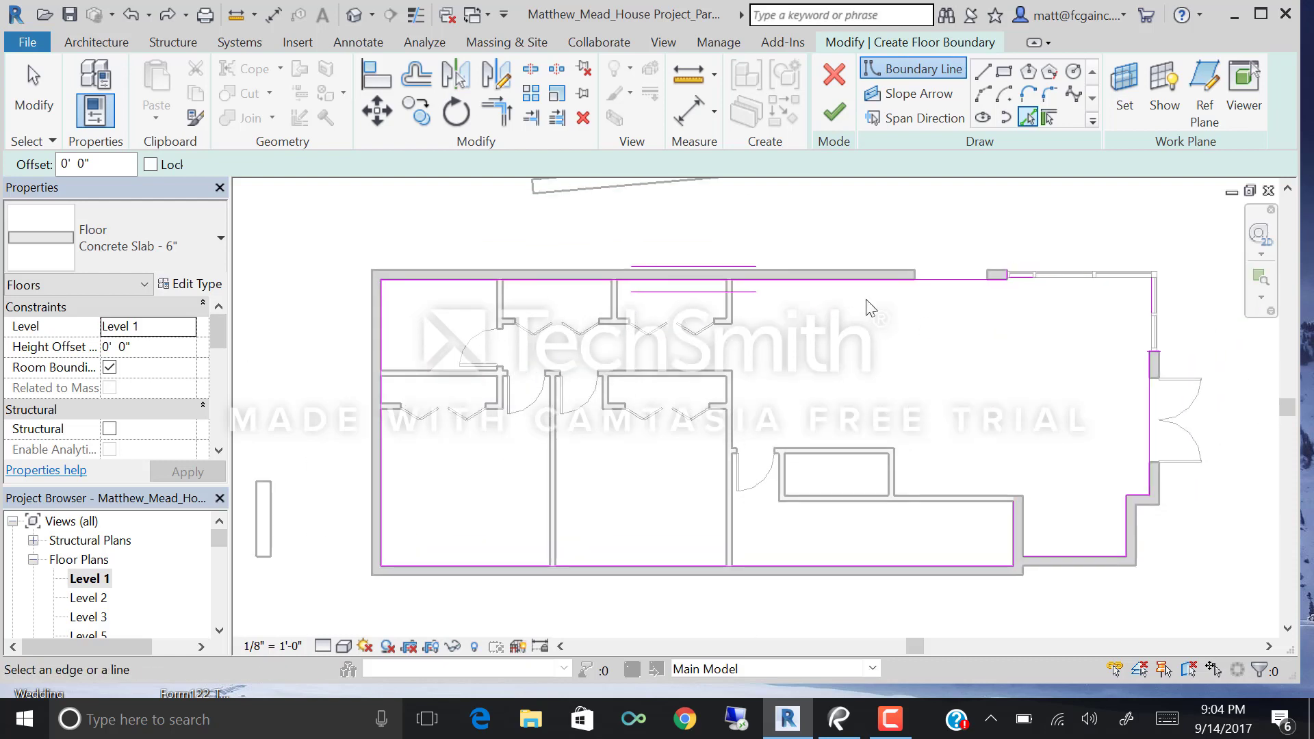
left_click(508, 127)
scroll(1013, 277, "up", 8)
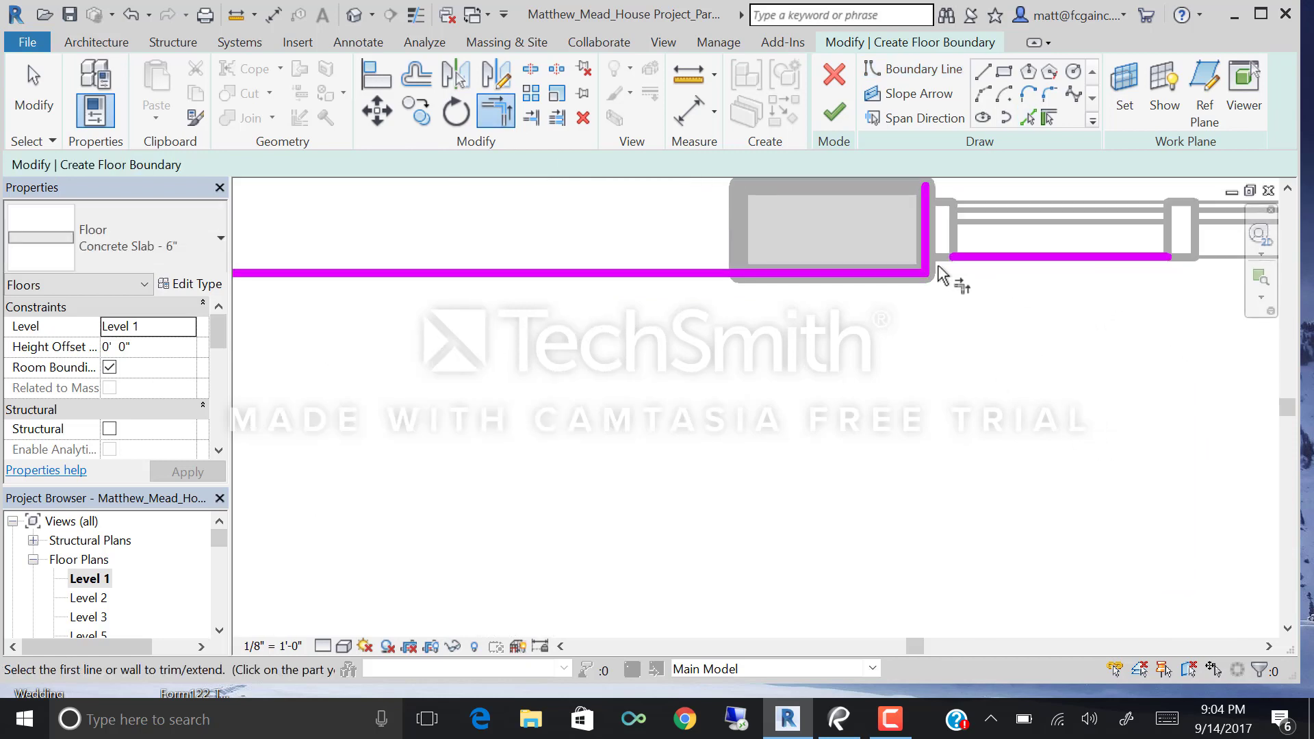
left_click(939, 271)
left_click(991, 260)
middle_click_drag(779, 259, 666, 267)
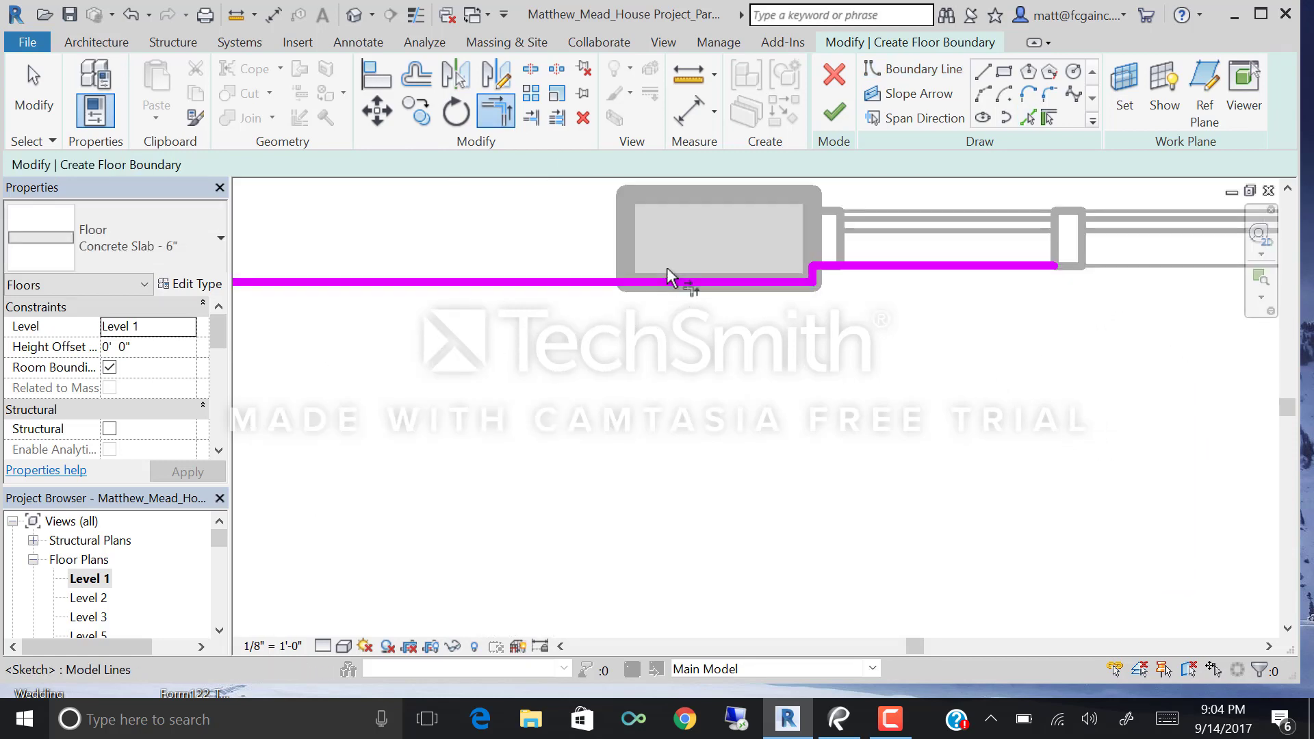
Extend the upper curtain wall's boundary line to meet the side curtain wall's line at the glazed corner.
scroll(667, 274, "down", 4)
left_click(848, 270)
middle_click_drag(918, 340, 473, 337)
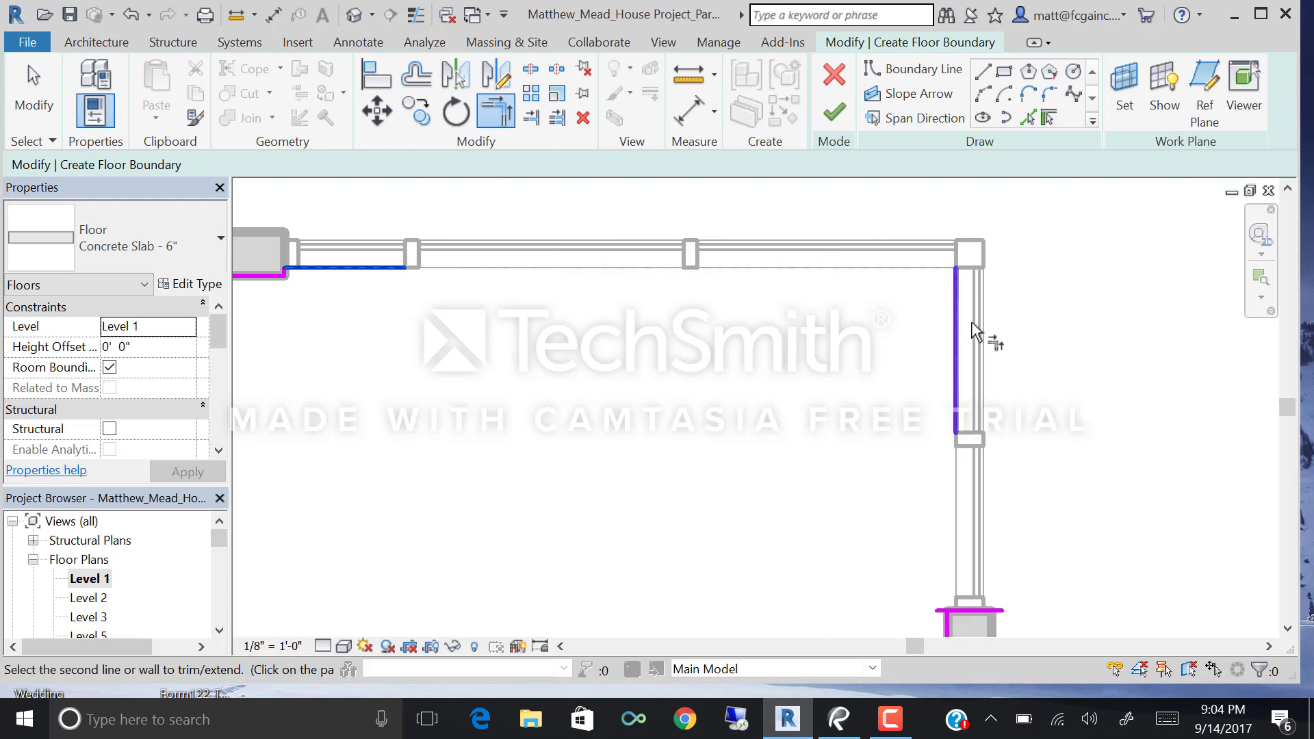
left_click(968, 317)
Trim the boundary lines at the wall pier below the side curtain wall into clean corners.
scroll(975, 282, "down", 2)
scroll(958, 575, "up", 3)
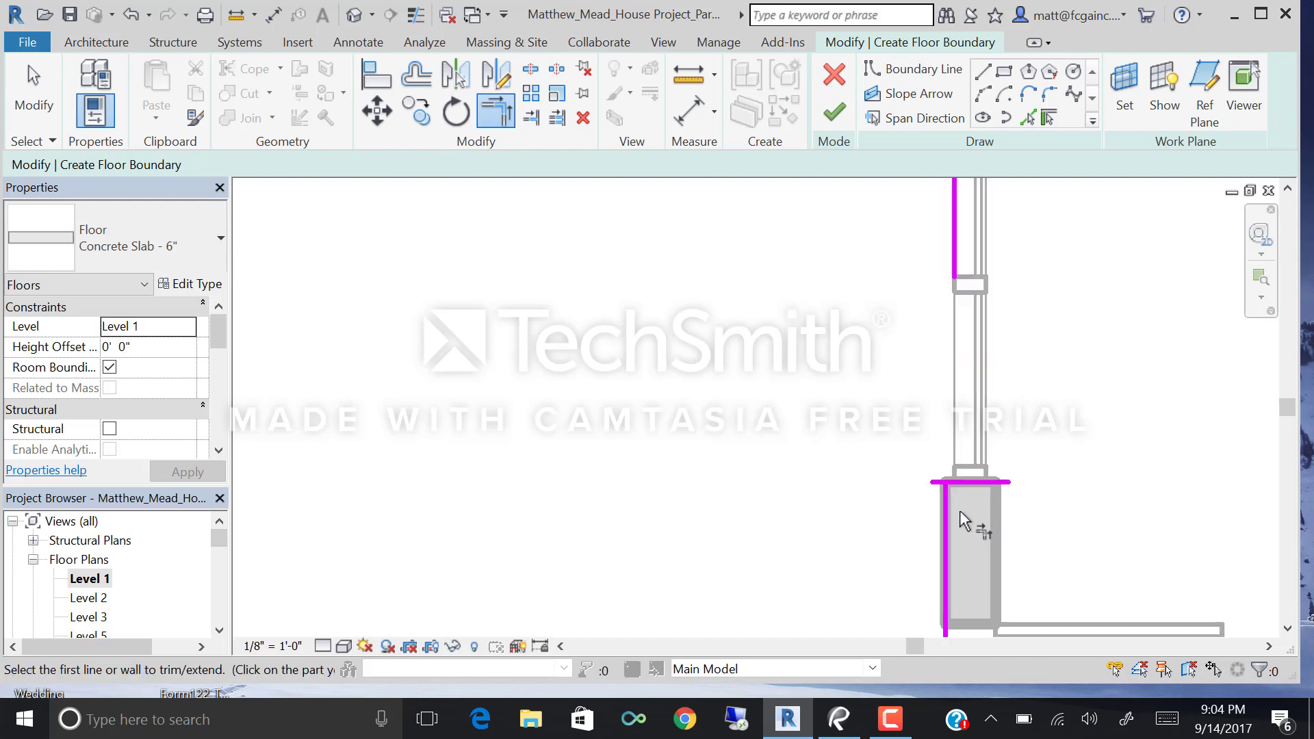
scroll(963, 519, "up", 2)
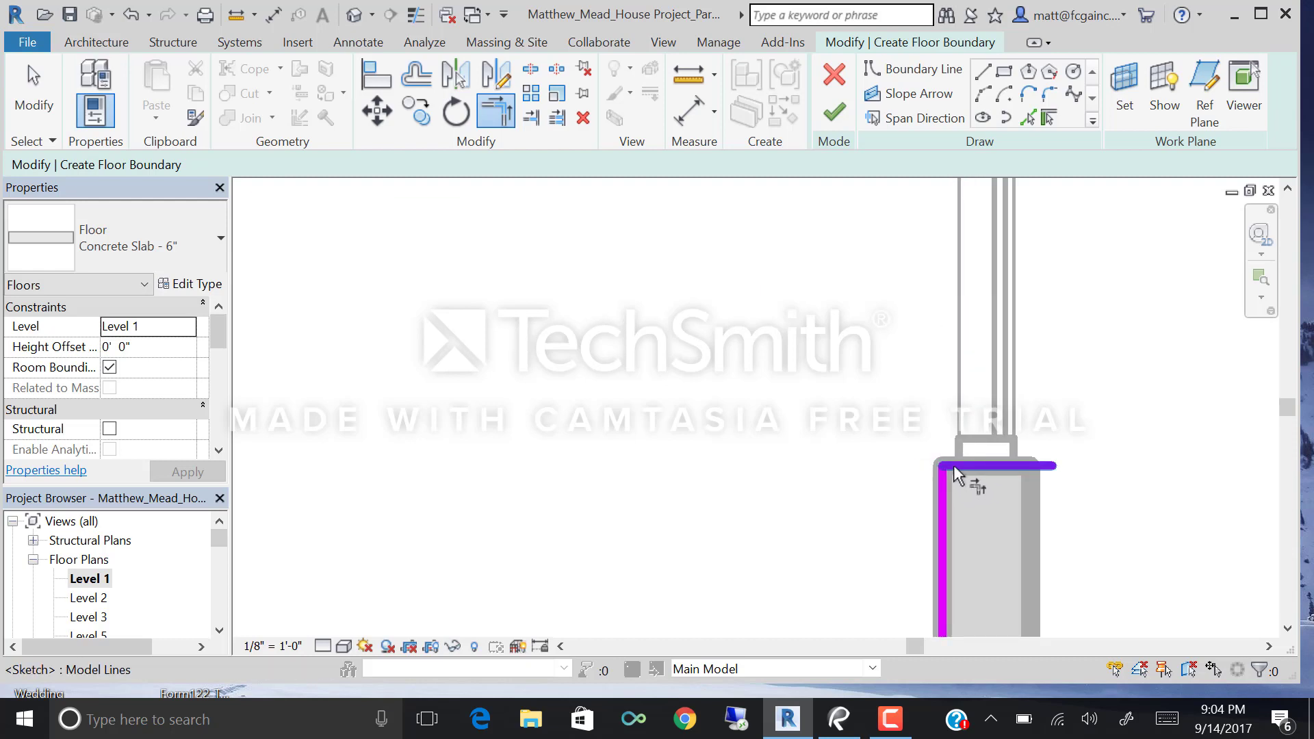
Trim the short boundary line at the exterior wall end to meet the vertical floor boundary line along the glazing.
left_click(957, 472)
scroll(954, 496, "down", 2)
left_click(963, 248)
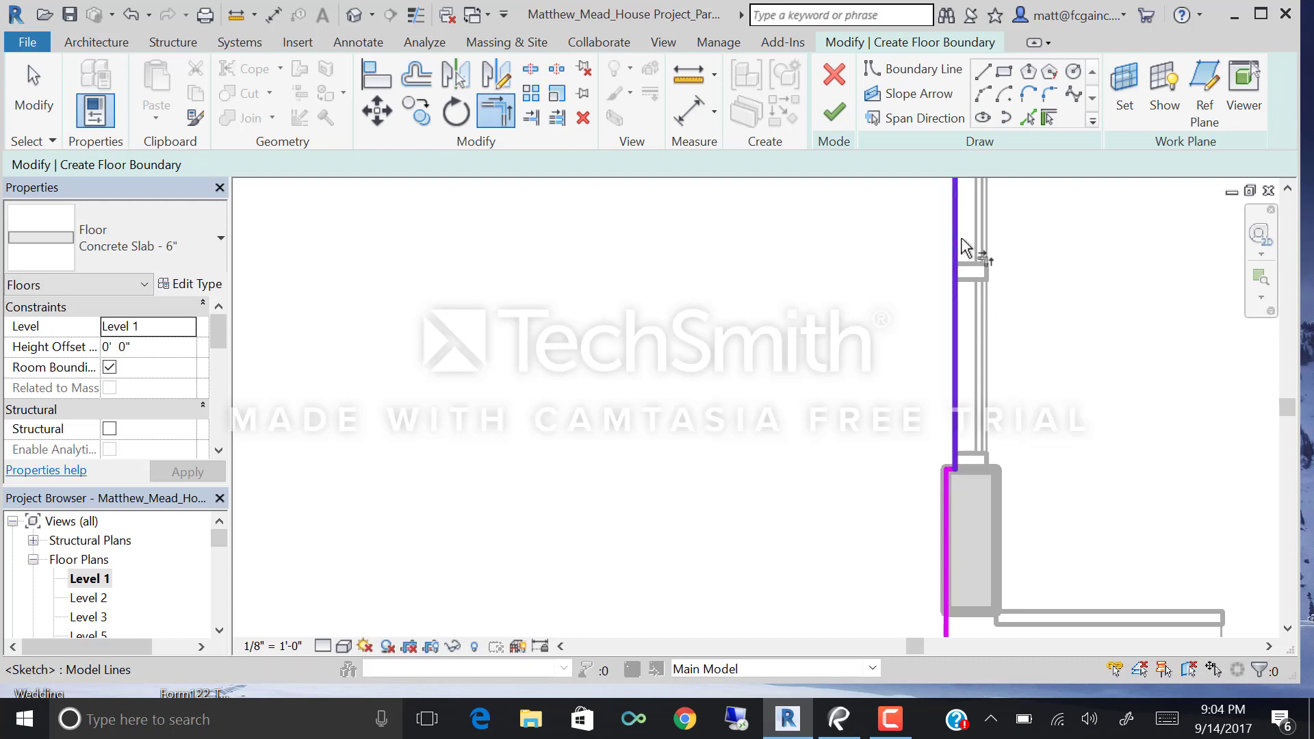
Finish the Level 1 concrete slab boundary sketch and decline attaching the walls to the floor's bottom.
scroll(977, 256, "down", 3)
middle_click_drag(945, 487, 1110, 428)
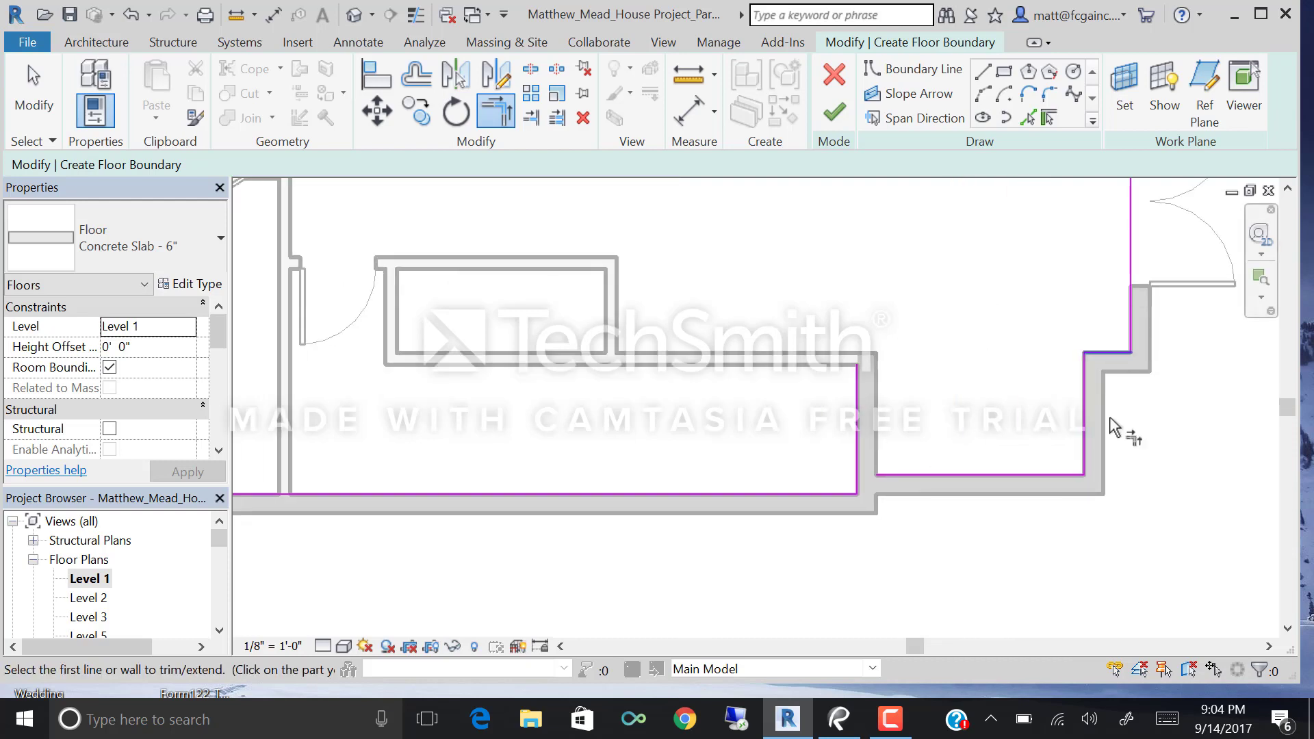
scroll(958, 500, "up", 2)
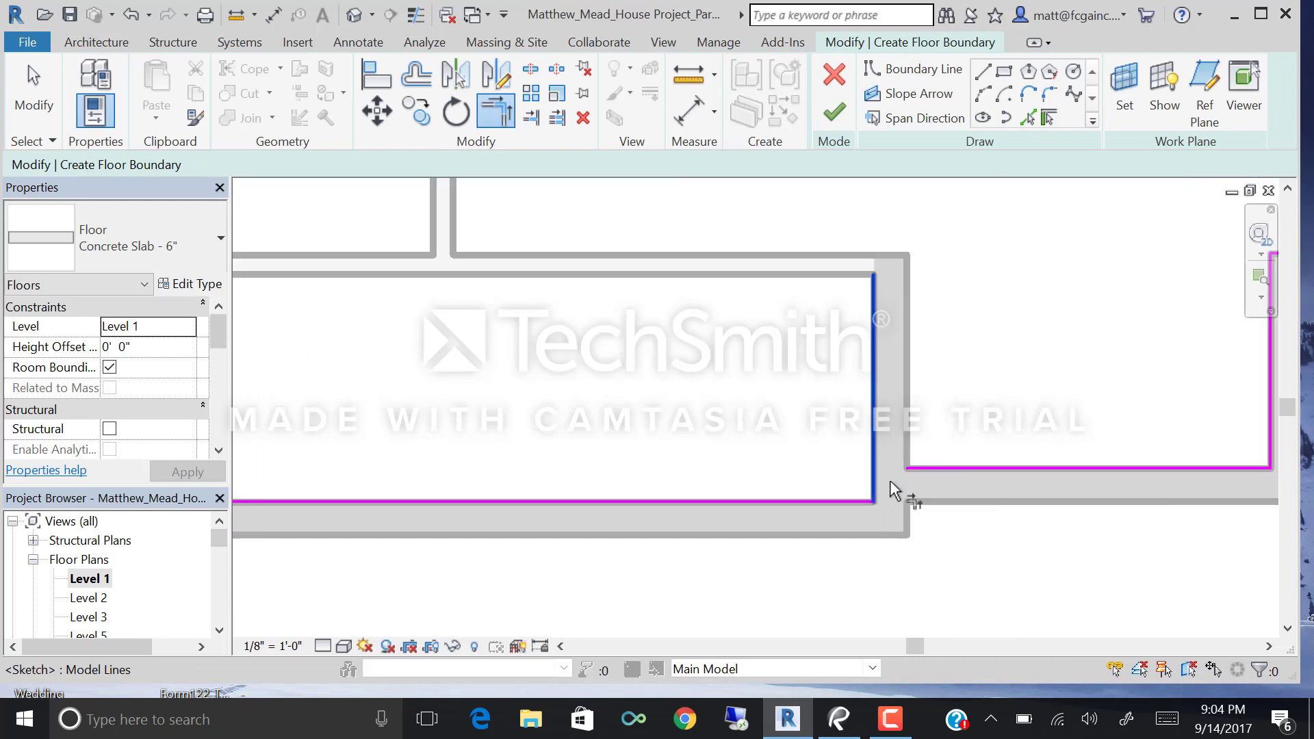
scroll(1081, 498, "down", 3)
middle_click_drag(625, 527, 1042, 527)
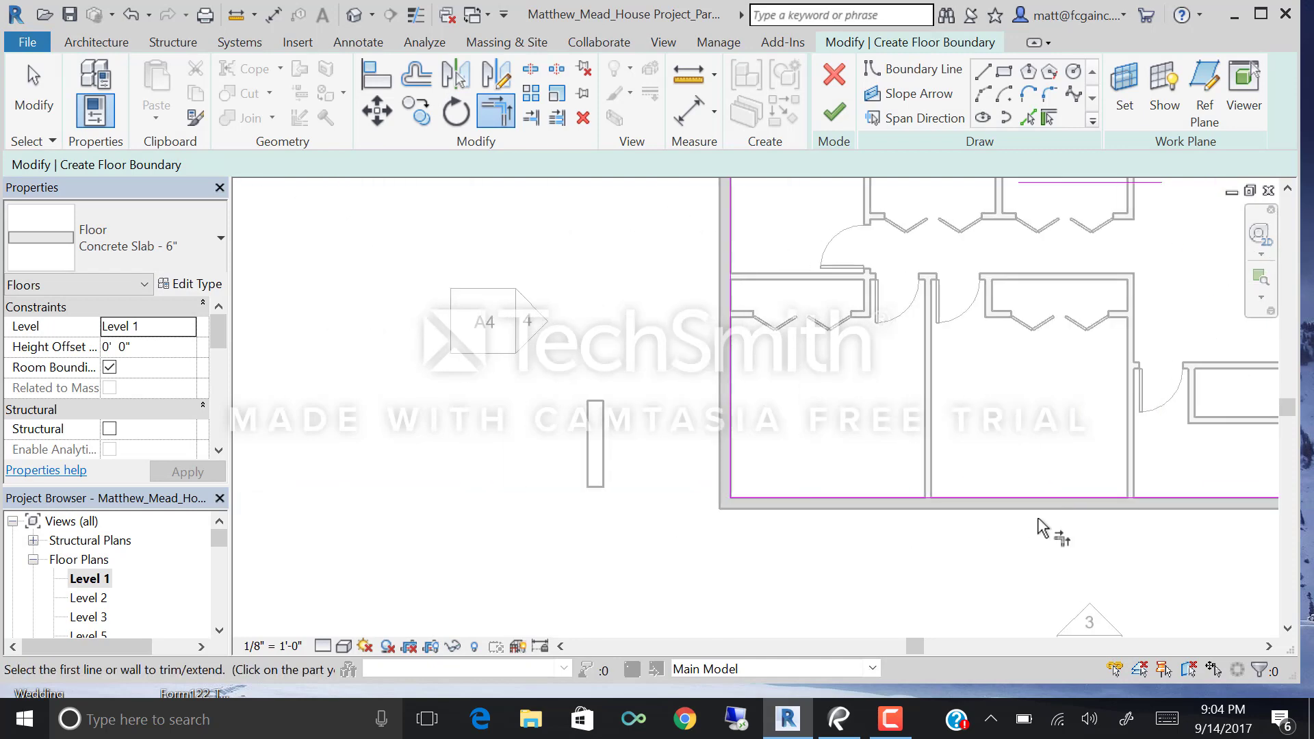
scroll(704, 540, "up", 1)
scroll(739, 233, "up", 1)
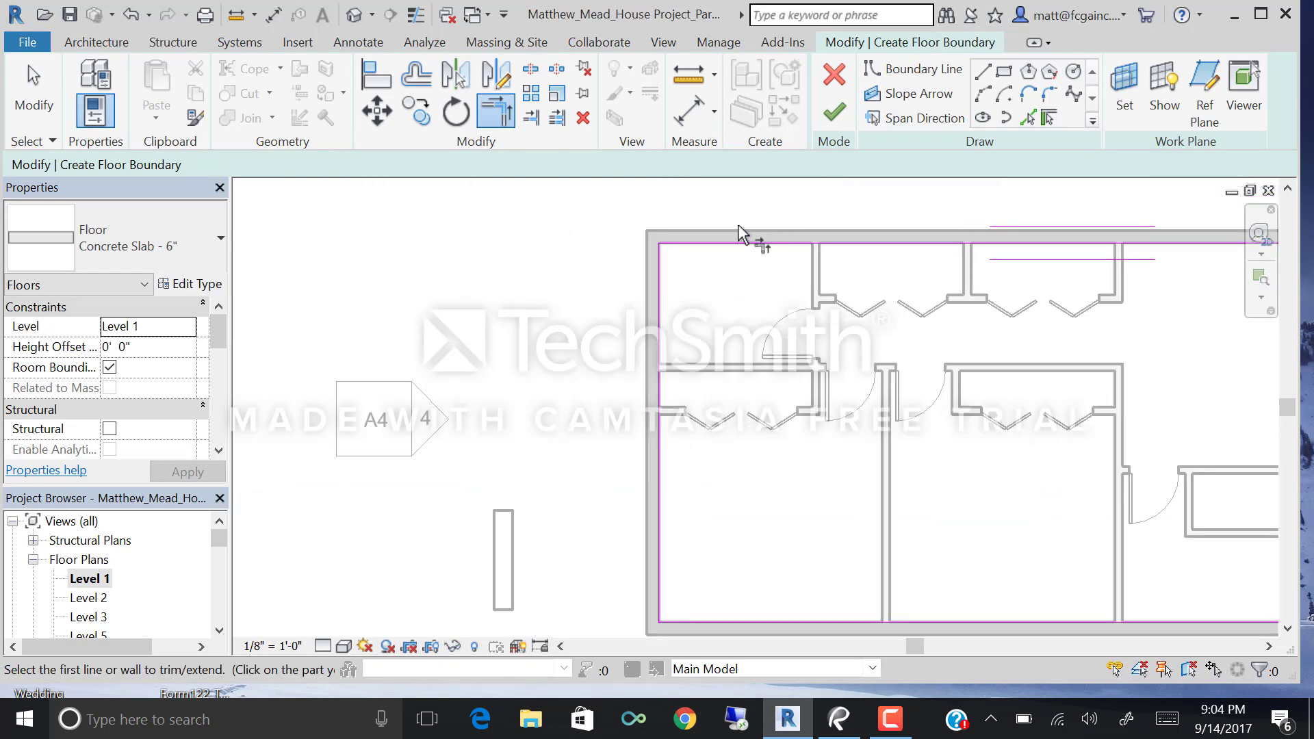
left_click(835, 111)
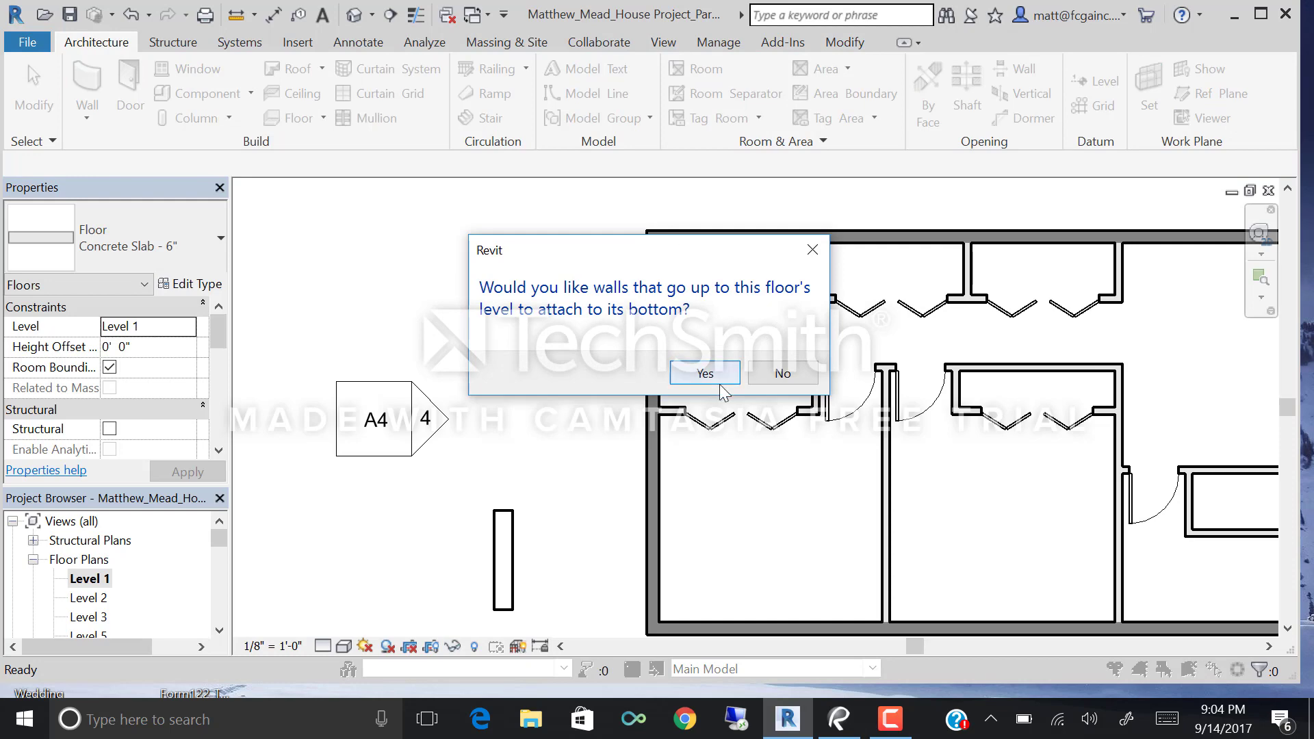
left_click(764, 372)
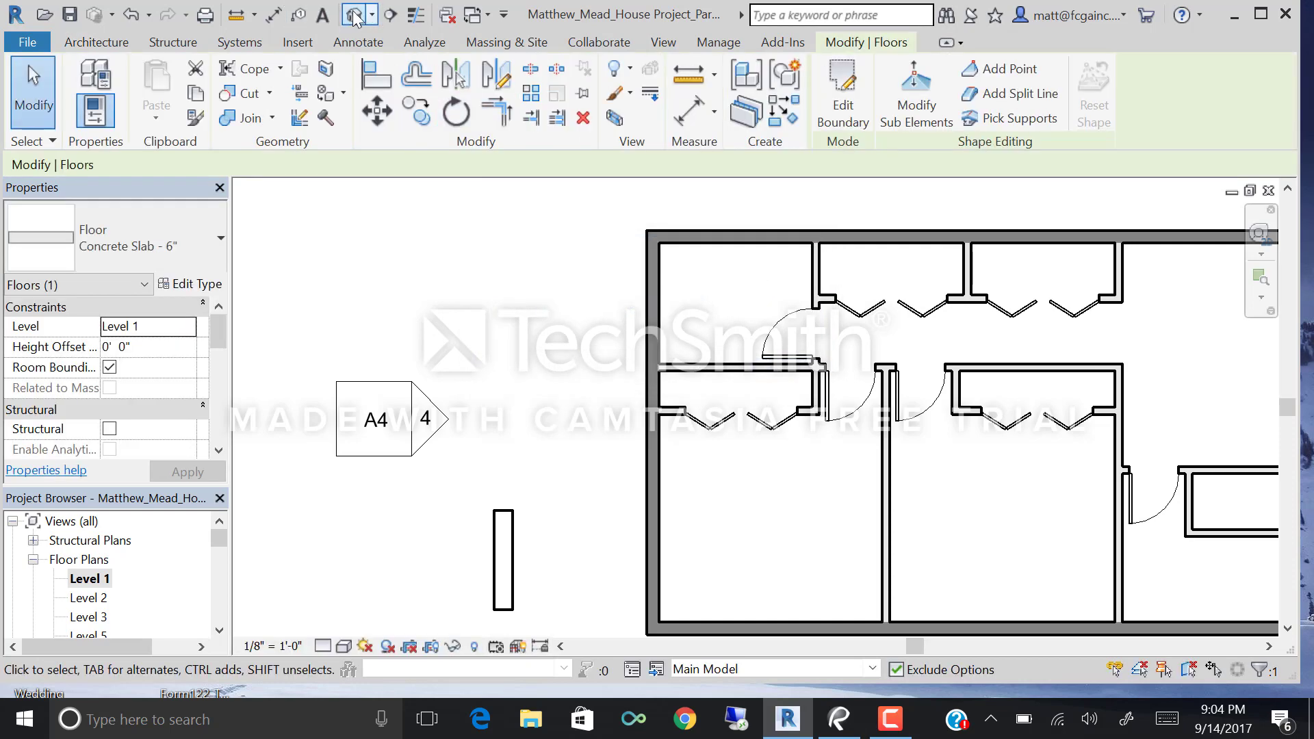
Examine the new floor slab inside the house in the 3D view, with a brief return to the Level 1 plan.
left_click(354, 17)
middle_click_drag(1017, 396, 886, 479, "shift")
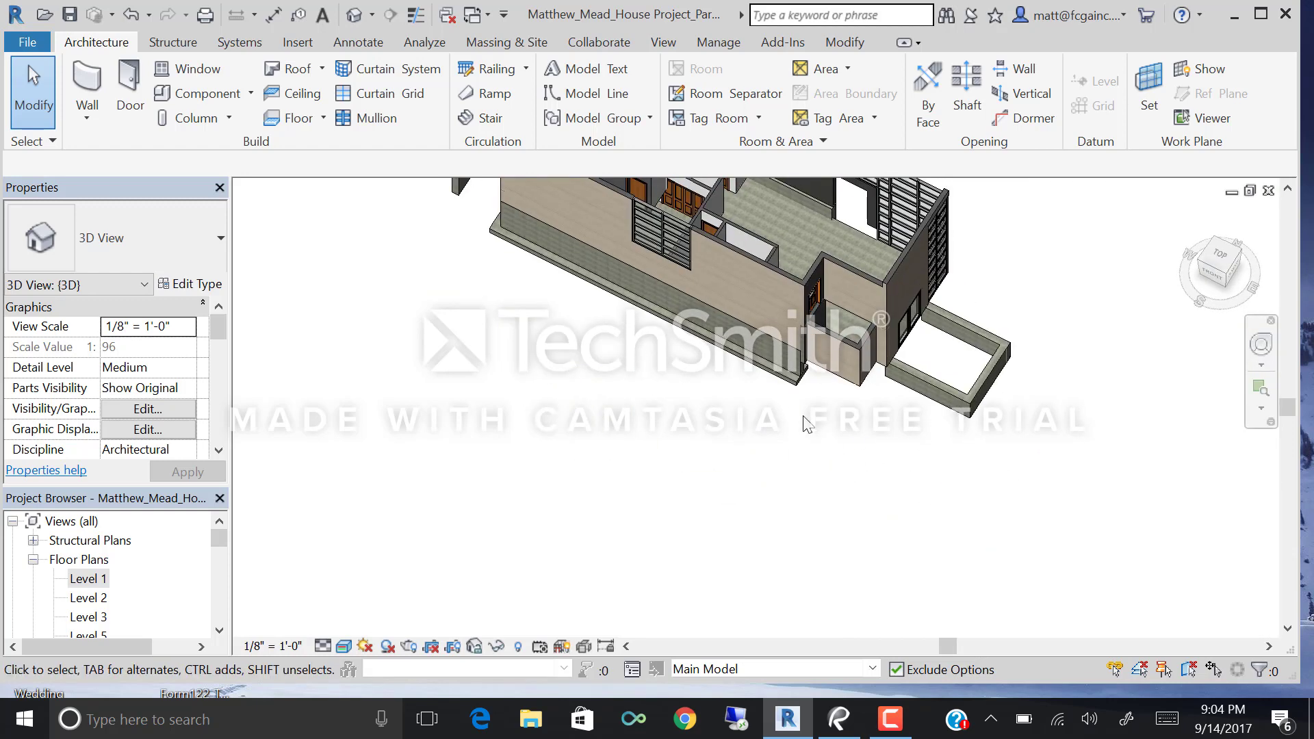
middle_click_drag(762, 356, 733, 470)
scroll(851, 336, "up", 4)
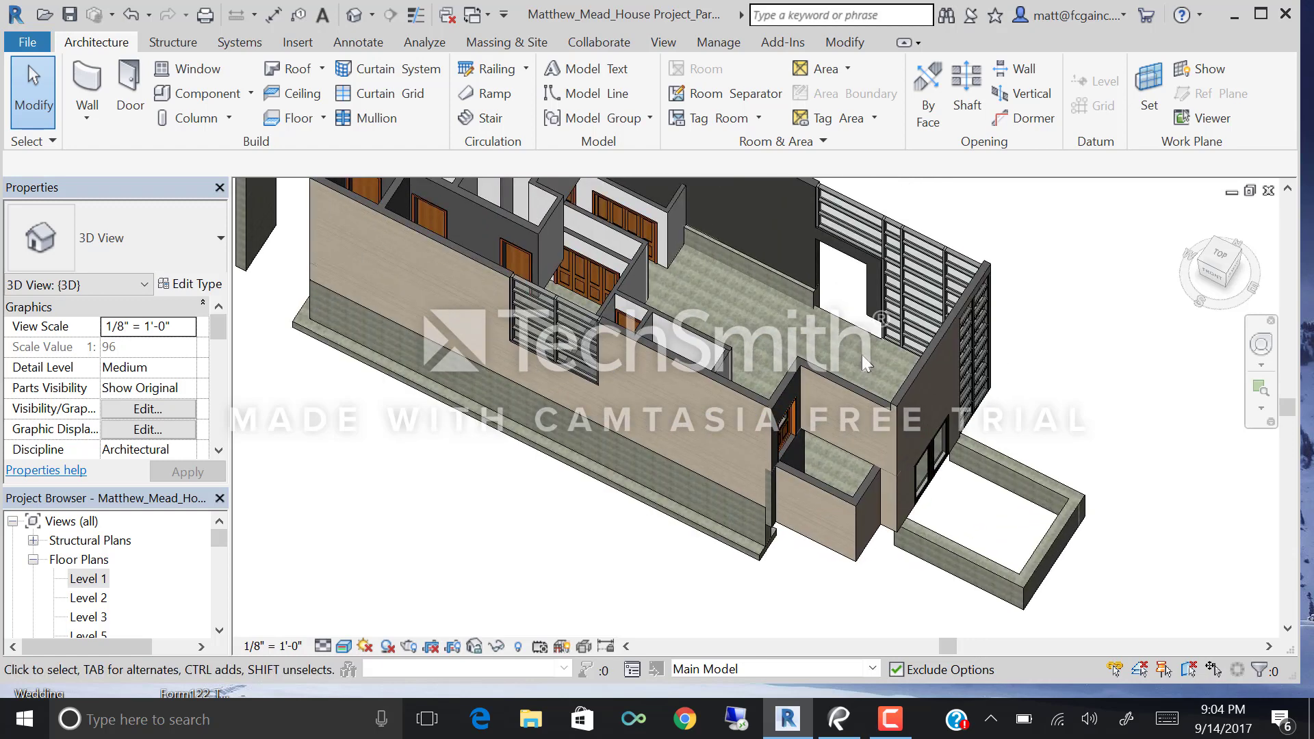
scroll(851, 335, "up", 2)
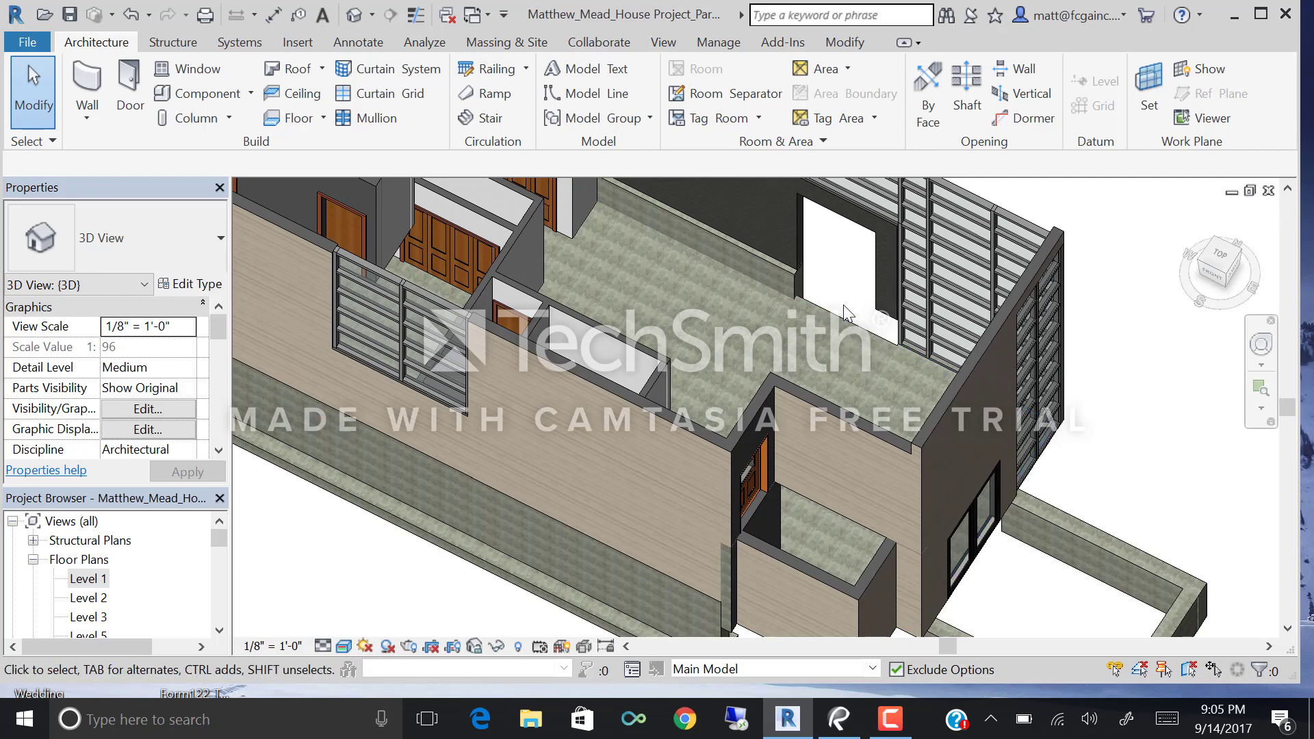
scroll(841, 349, "down", 4)
scroll(832, 345, "up", 2)
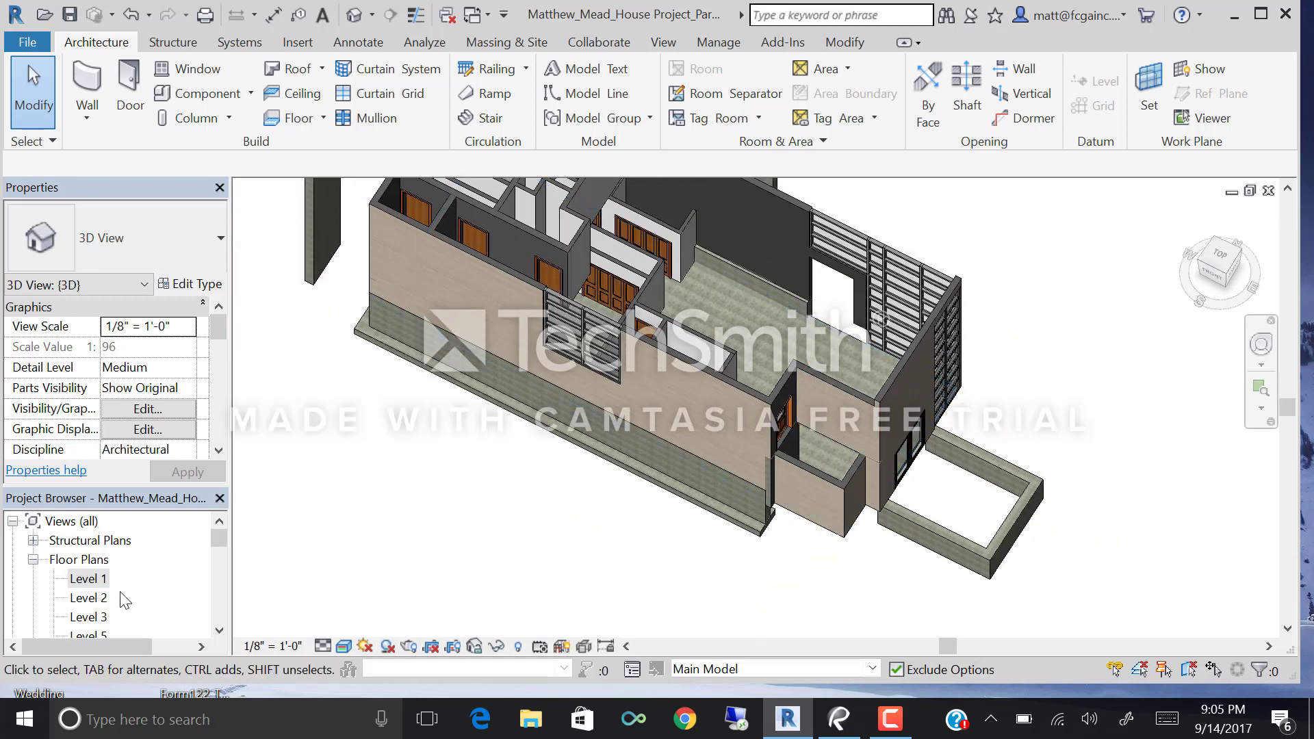
double_click(85, 579)
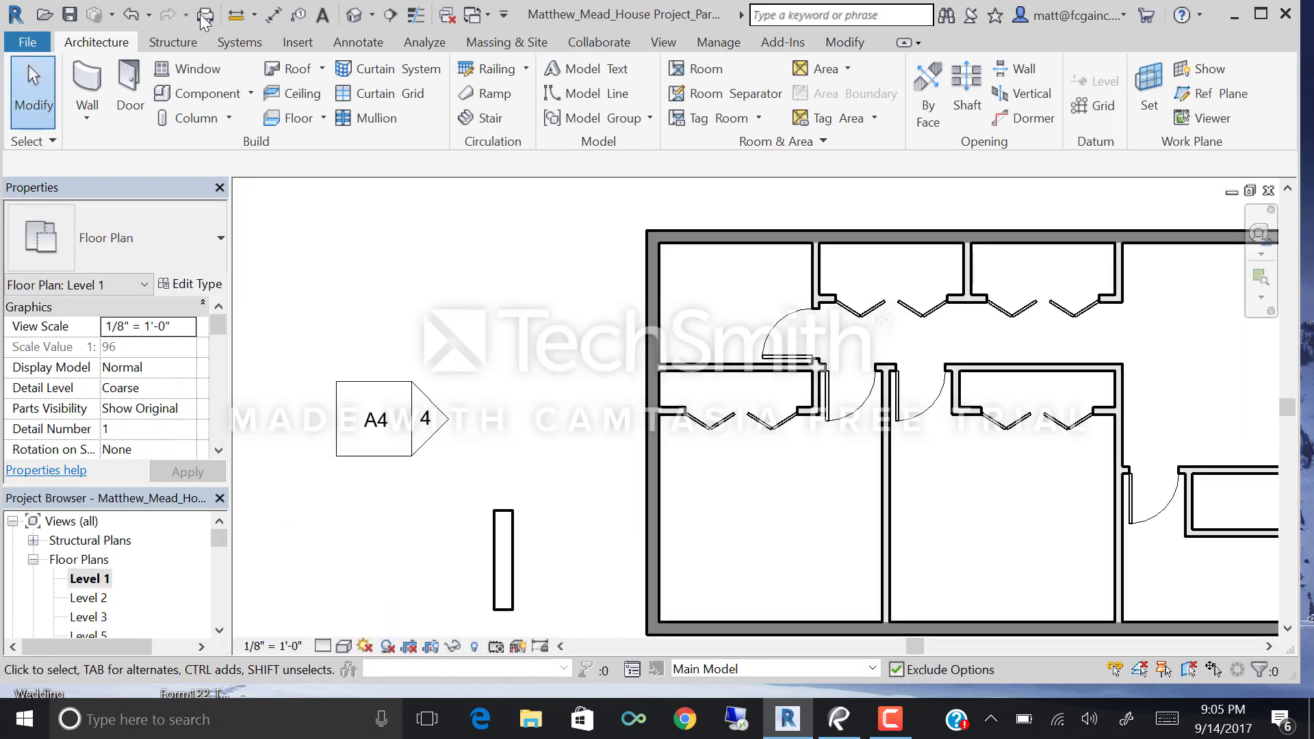
left_click(353, 15)
scroll(803, 366, "up", 3)
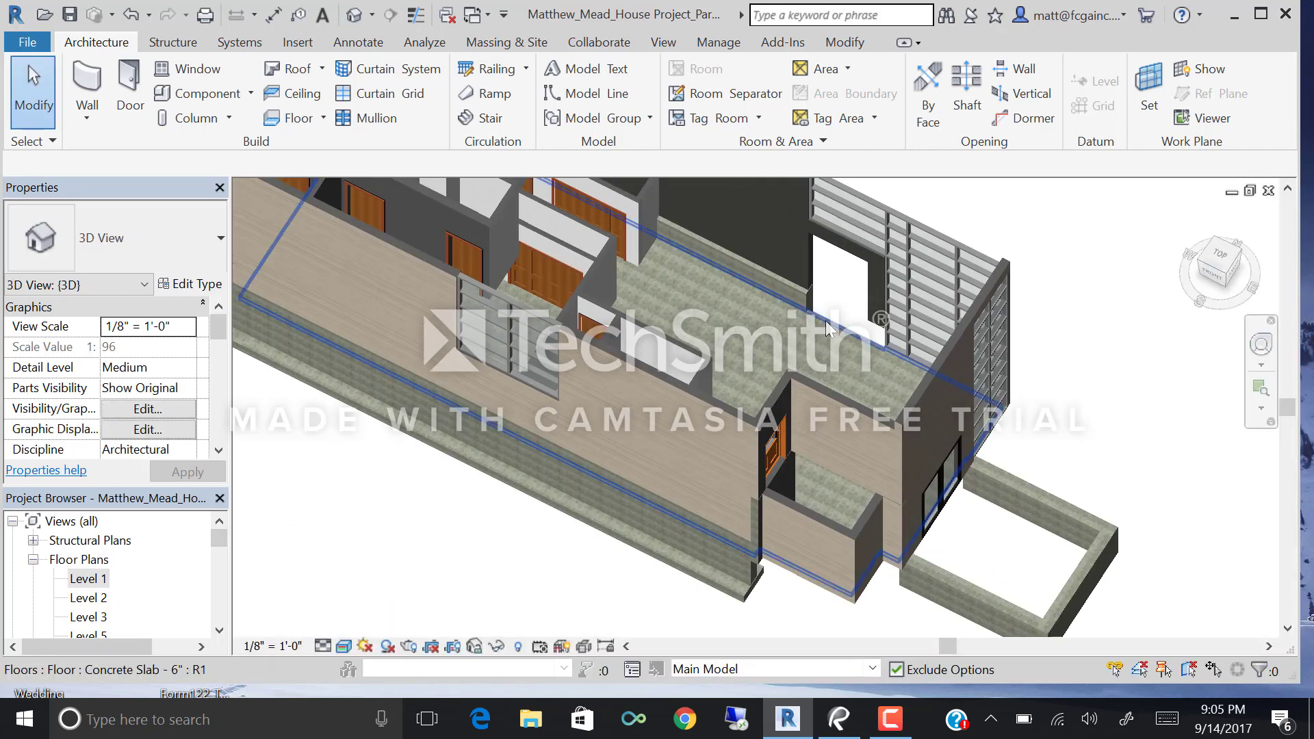
Select the Concrete Slab - 6" floor in the 3D view and inspect its extent from the glazed end of the house.
left_click(802, 366)
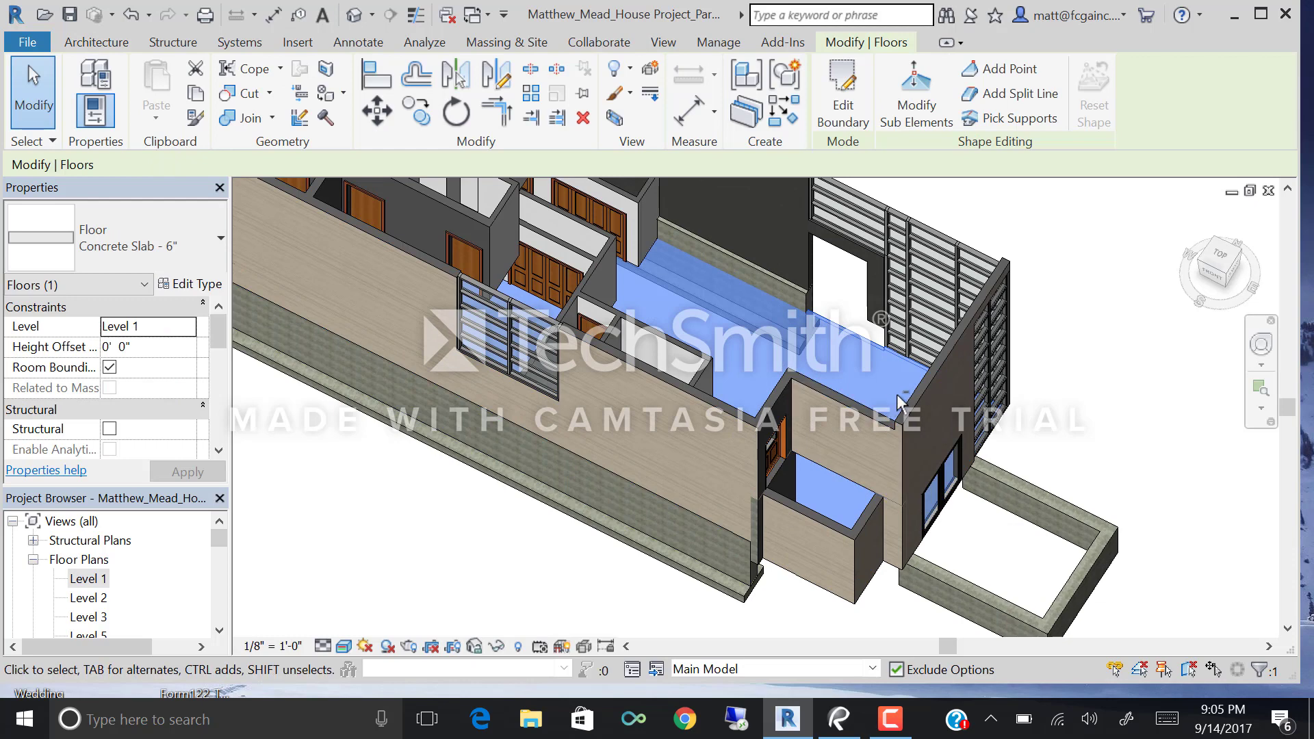
middle_click_drag(966, 371, 818, 350, "shift")
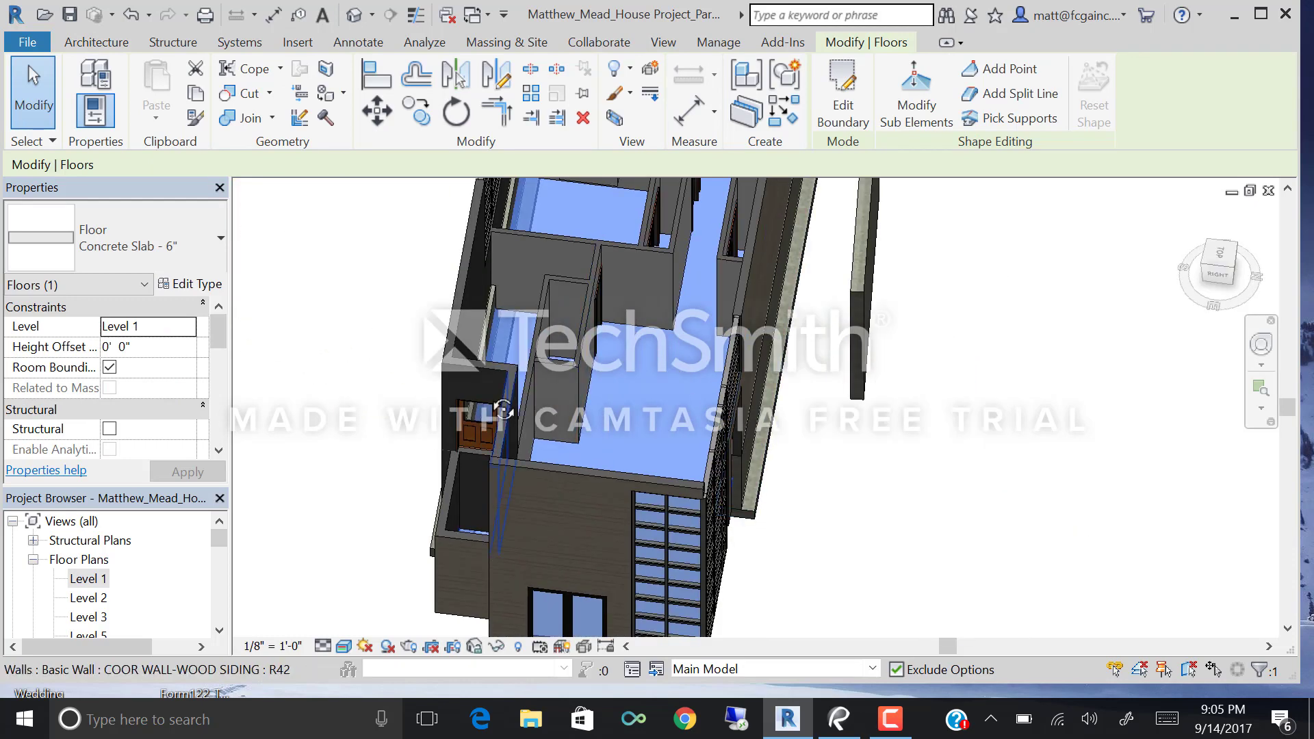
middle_click_drag(500, 387, 612, 493, "shift")
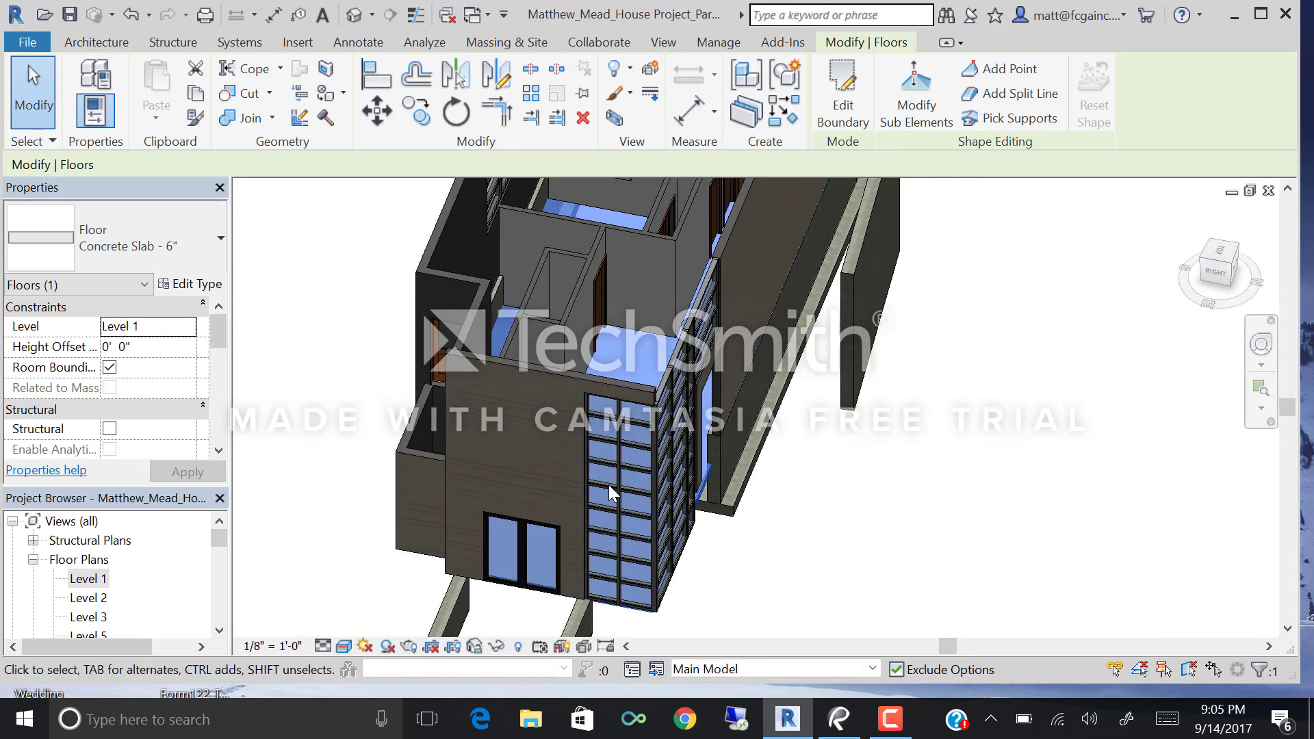
middle_click_drag(790, 557, 824, 525, "shift")
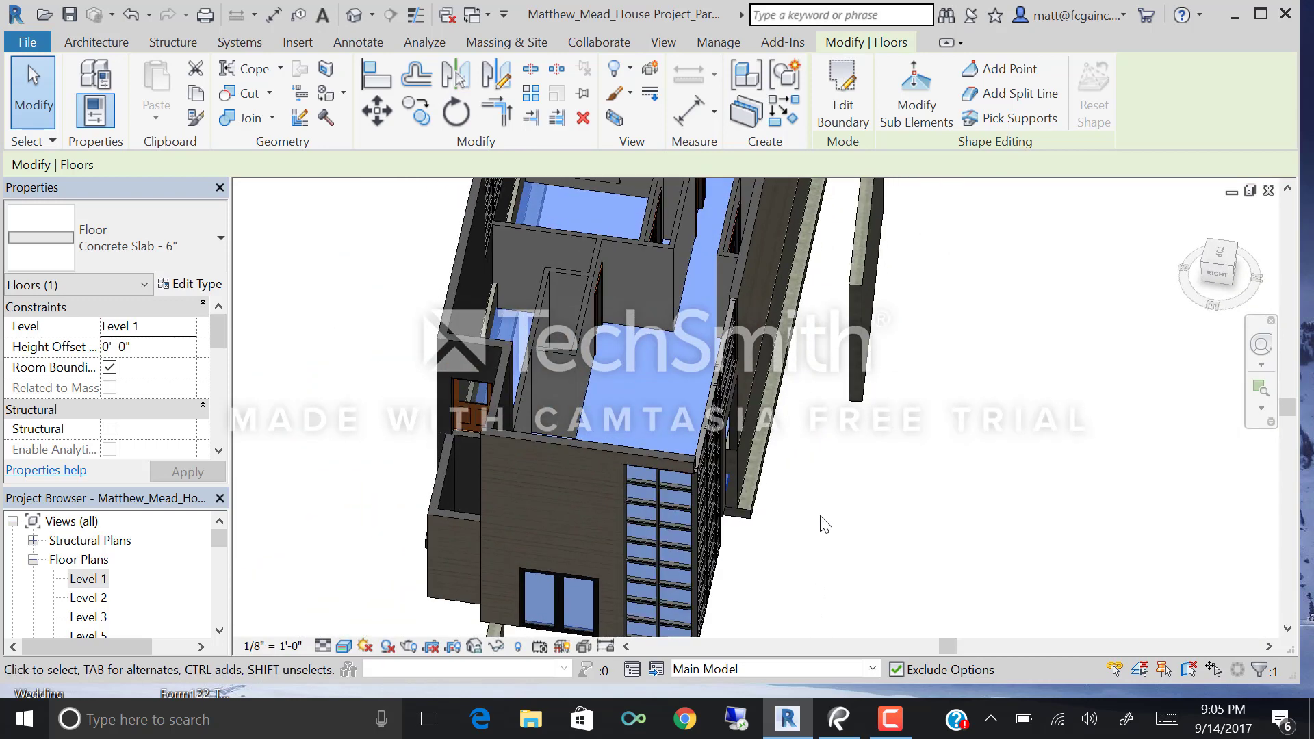
Open the selected slab's boundary for editing, finish it without changes, and decline attaching the walls.
left_click(847, 120)
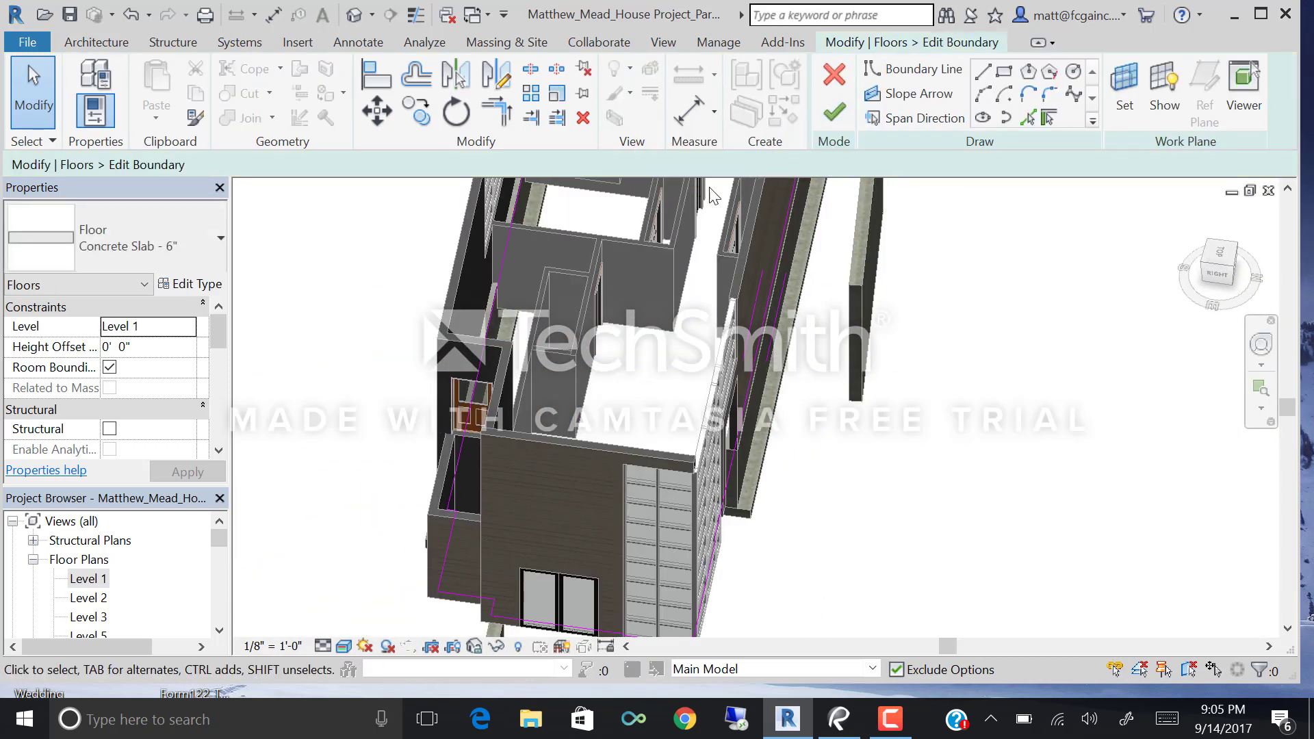
left_click(834, 113)
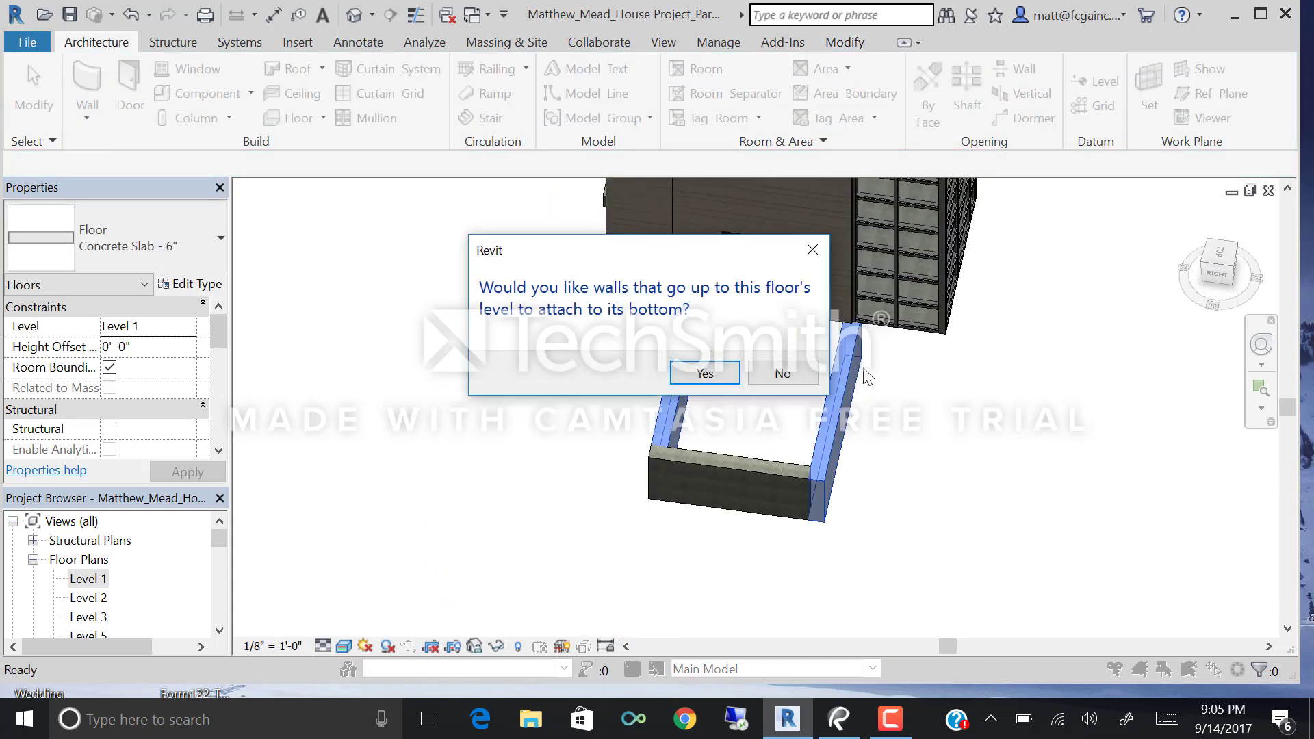
left_click(786, 373)
Duplicate the slab's floor type as "Concrete Slab - 6" w/ Hardwood" and open its layer structure for editing.
middle_click_drag(896, 402, 219, 263, "shift")
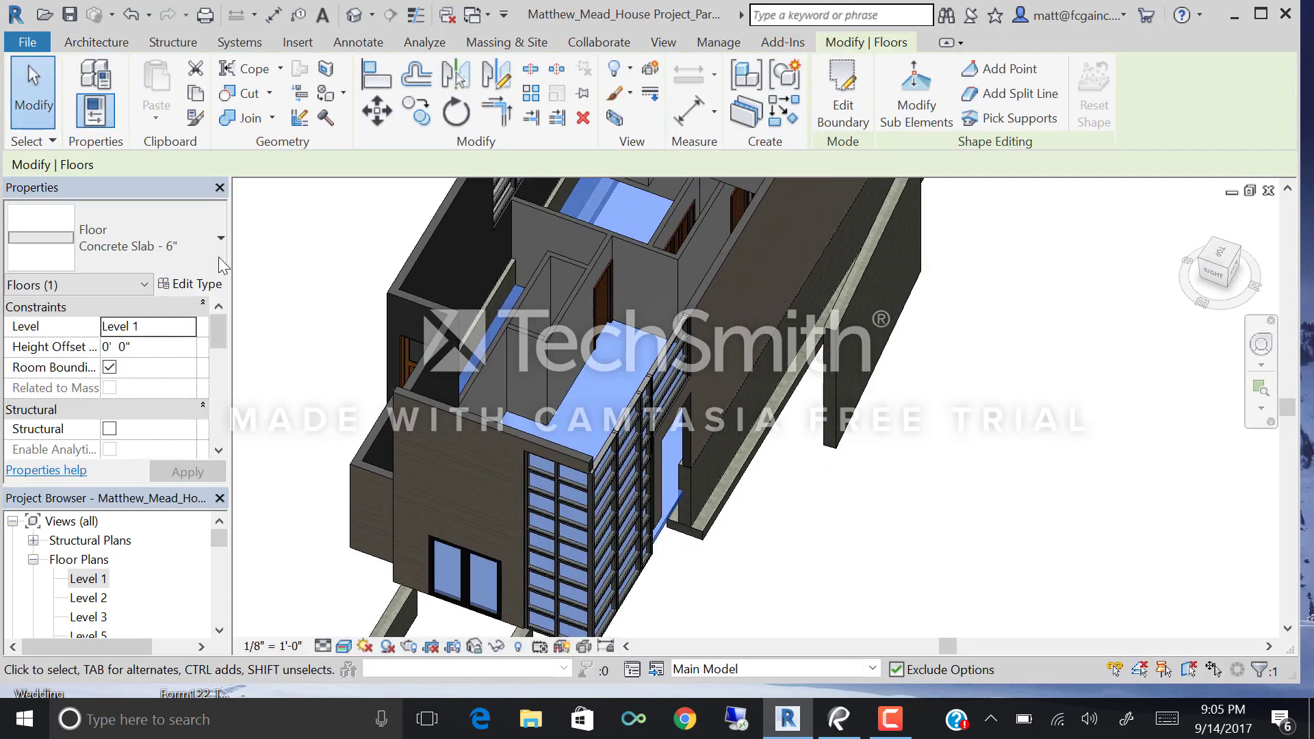
left_click(195, 284)
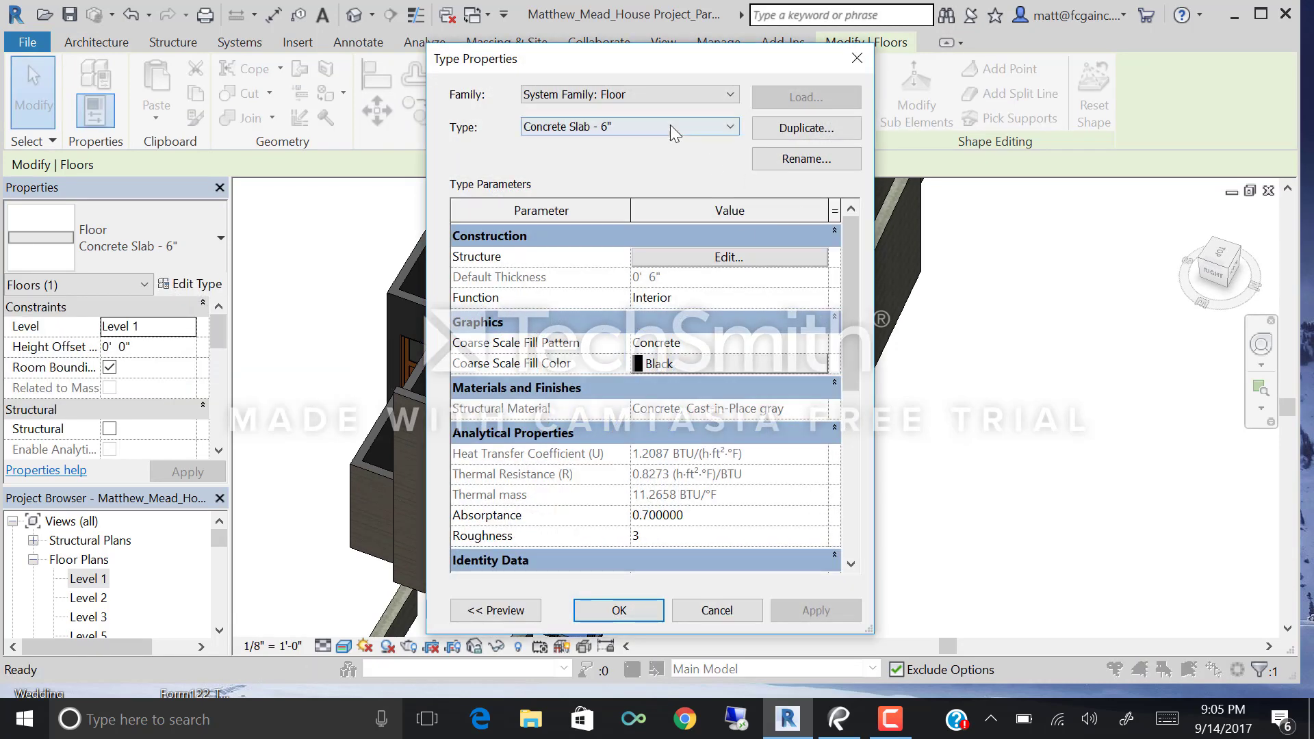
left_click(671, 126)
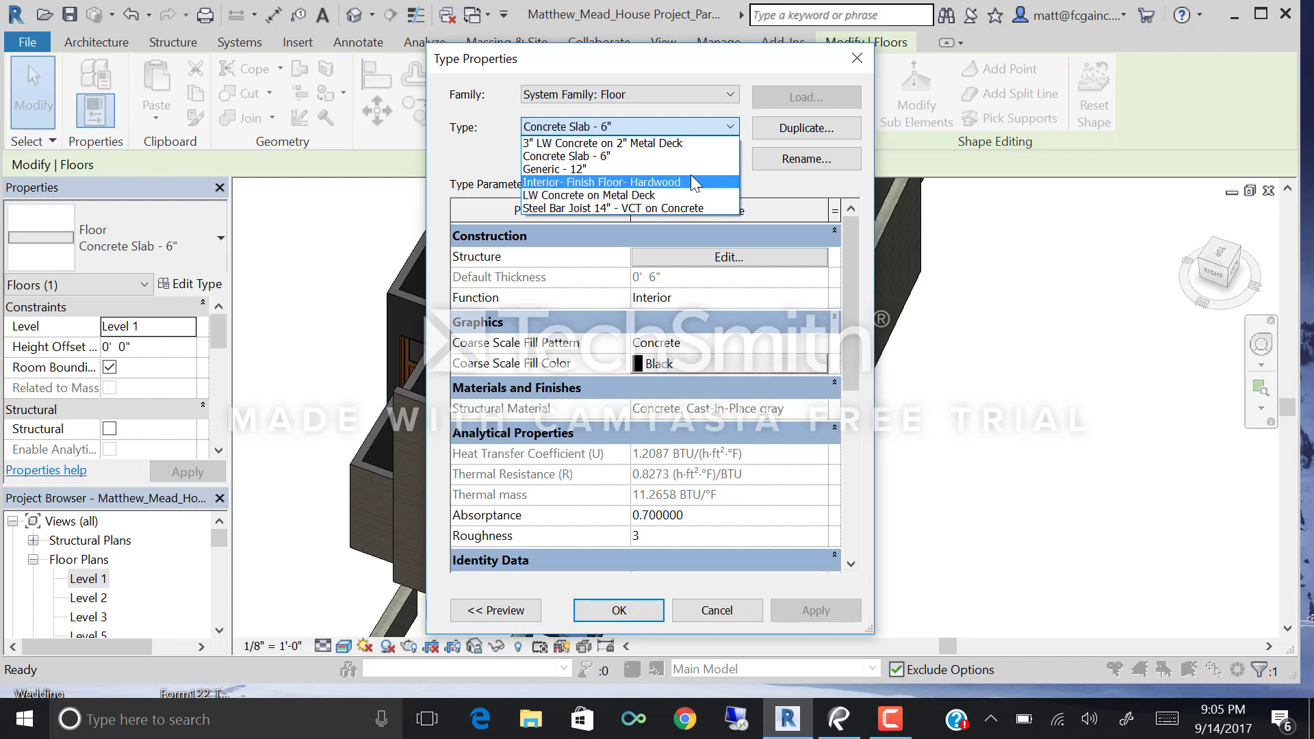
left_click(753, 187)
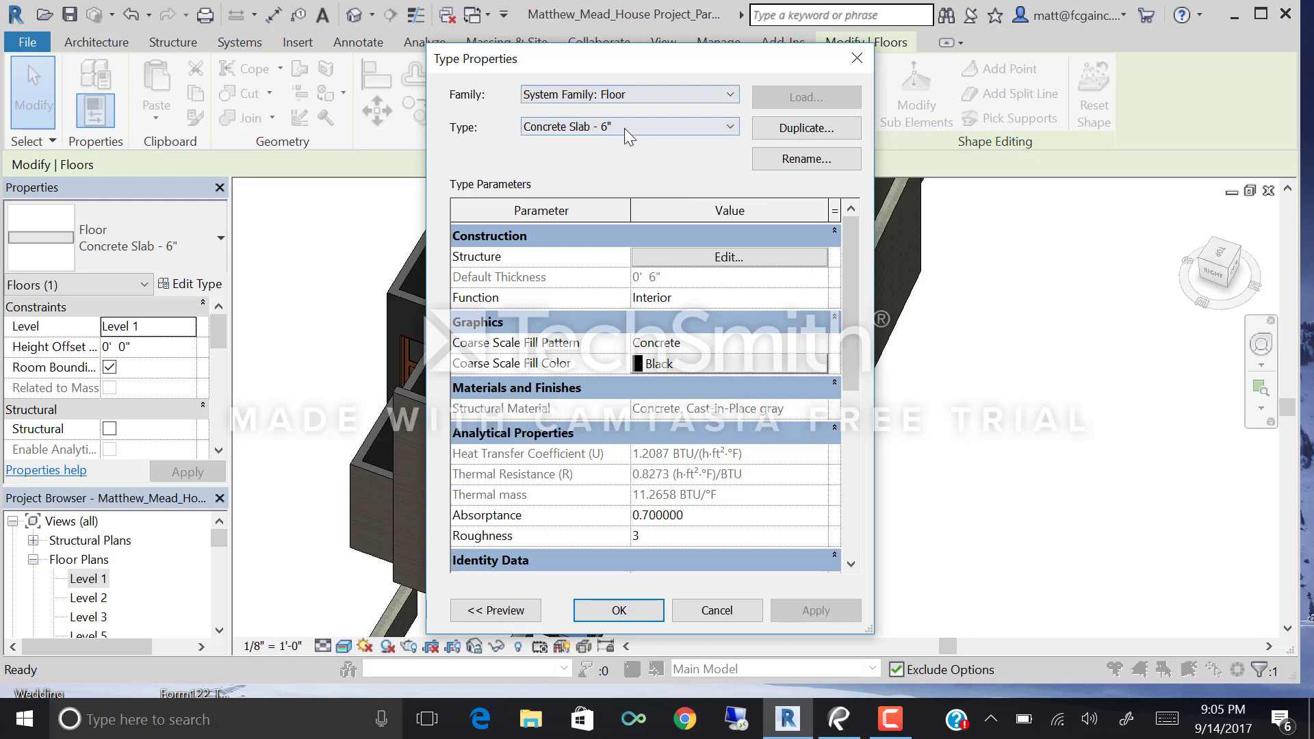
left_click(787, 131)
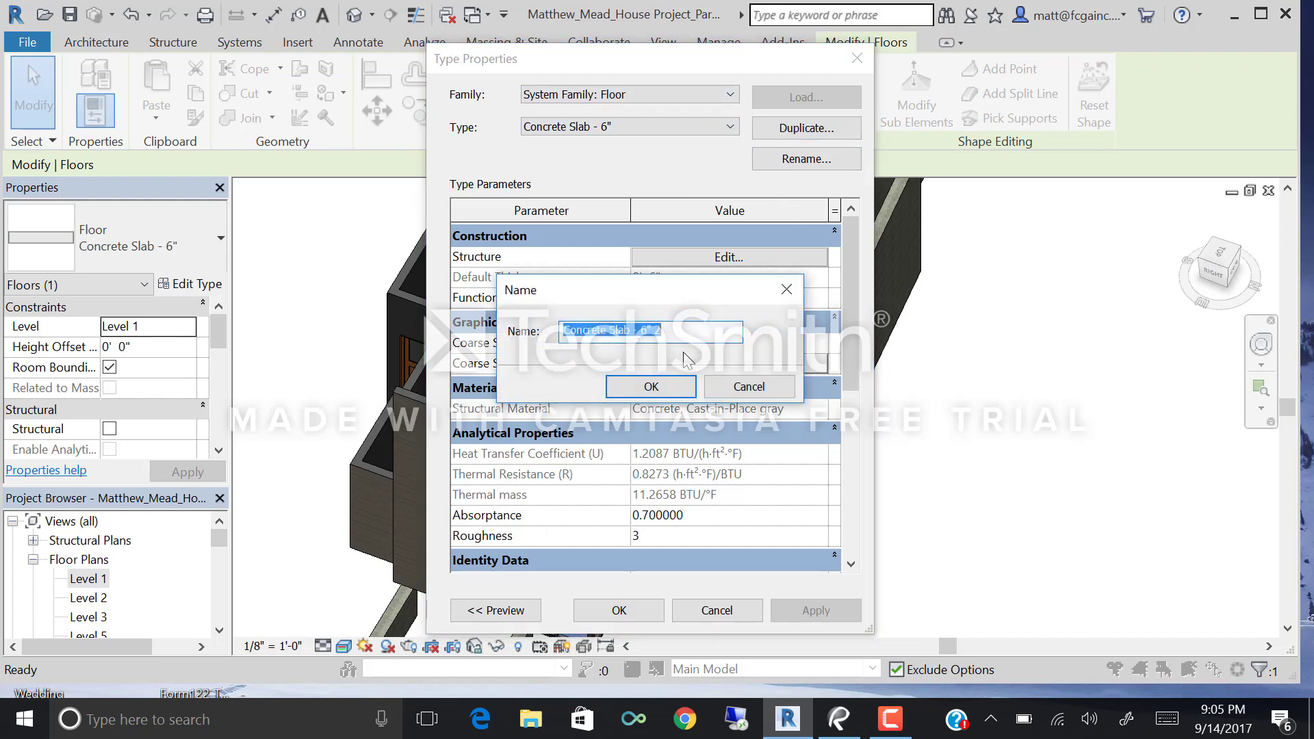
left_click(671, 329)
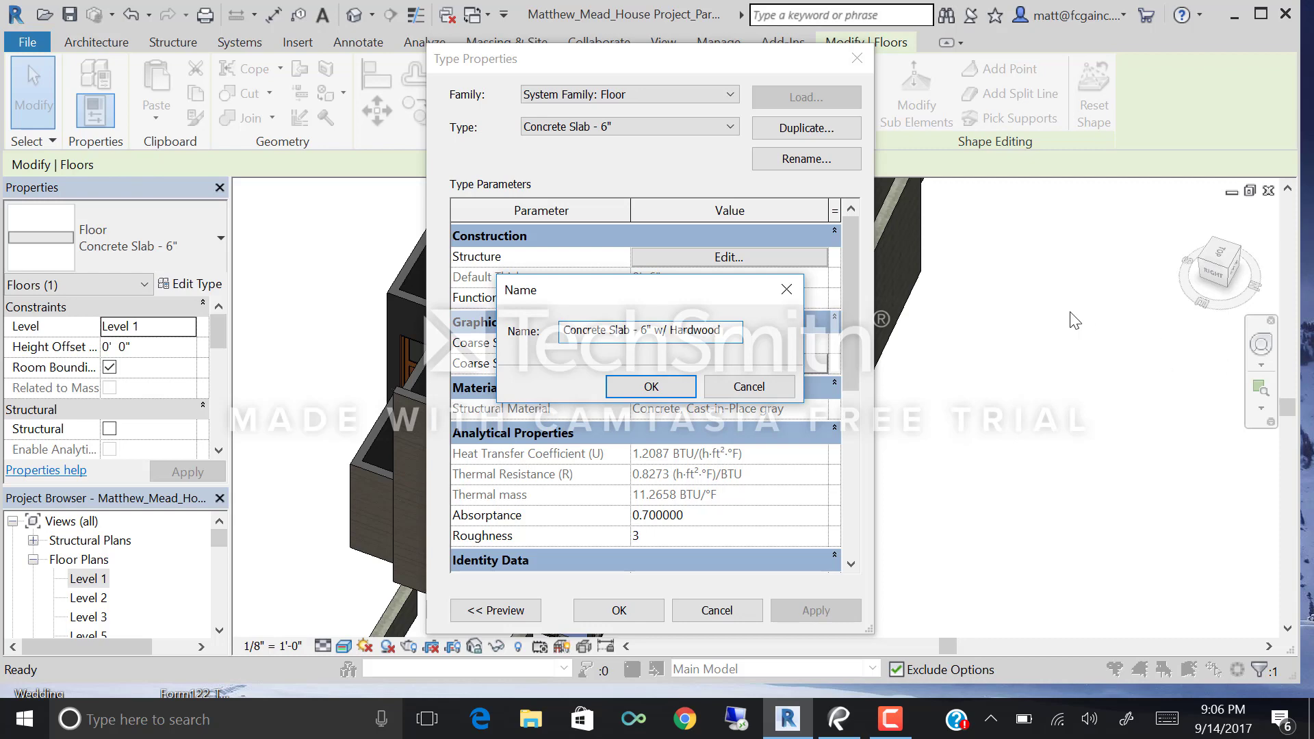
left_click(633, 388)
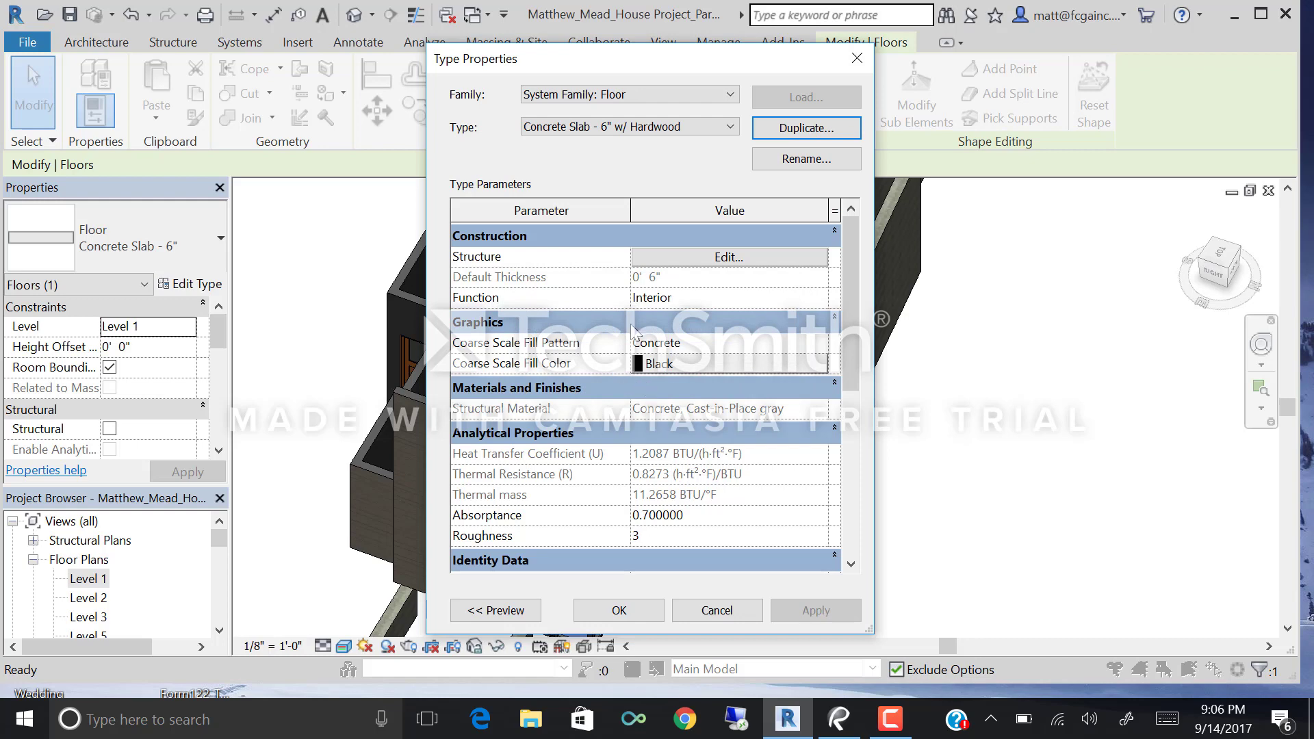
left_click(658, 257)
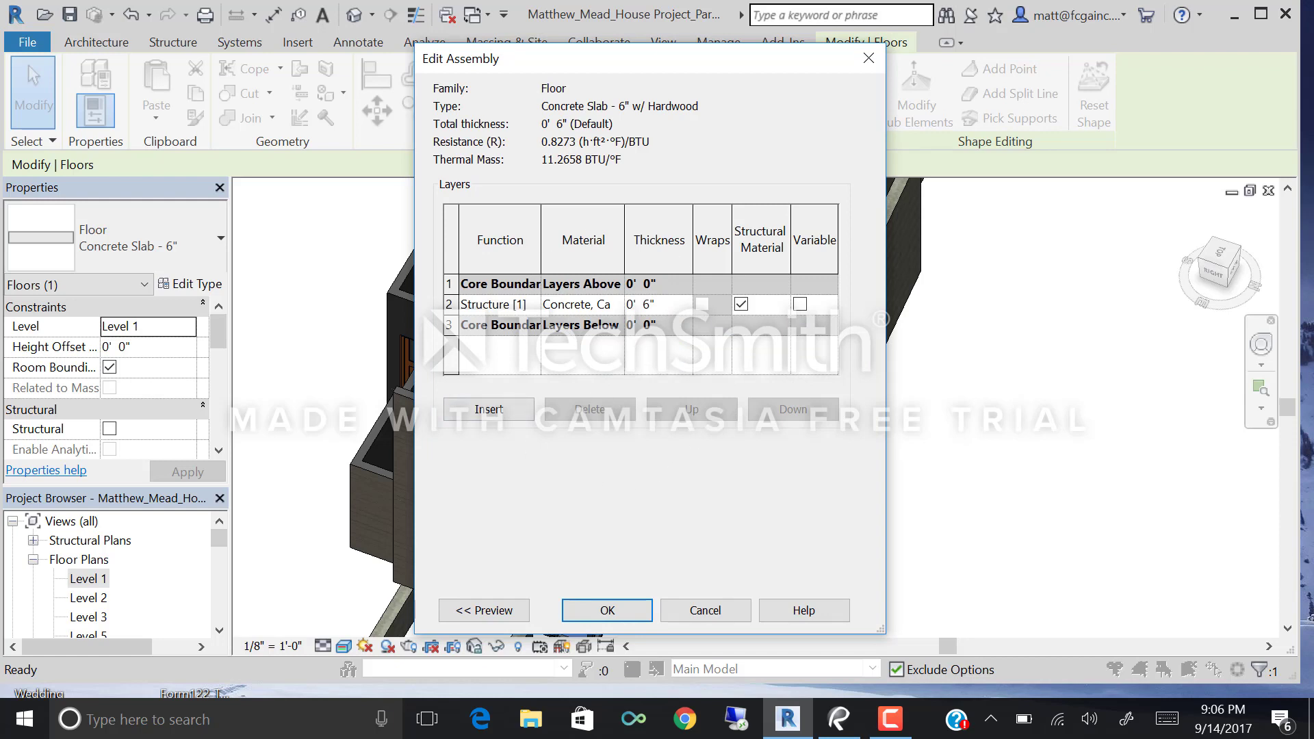
left_click(890, 719)
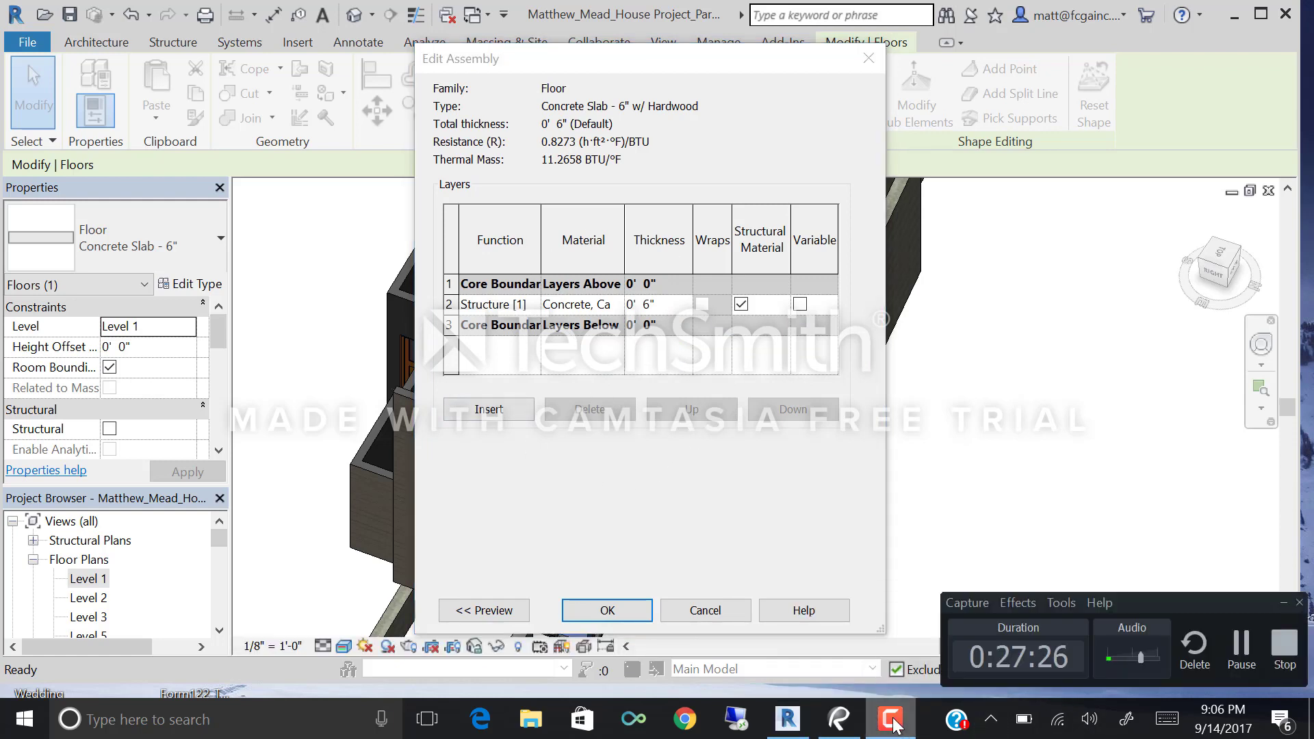
left_click(1284, 602)
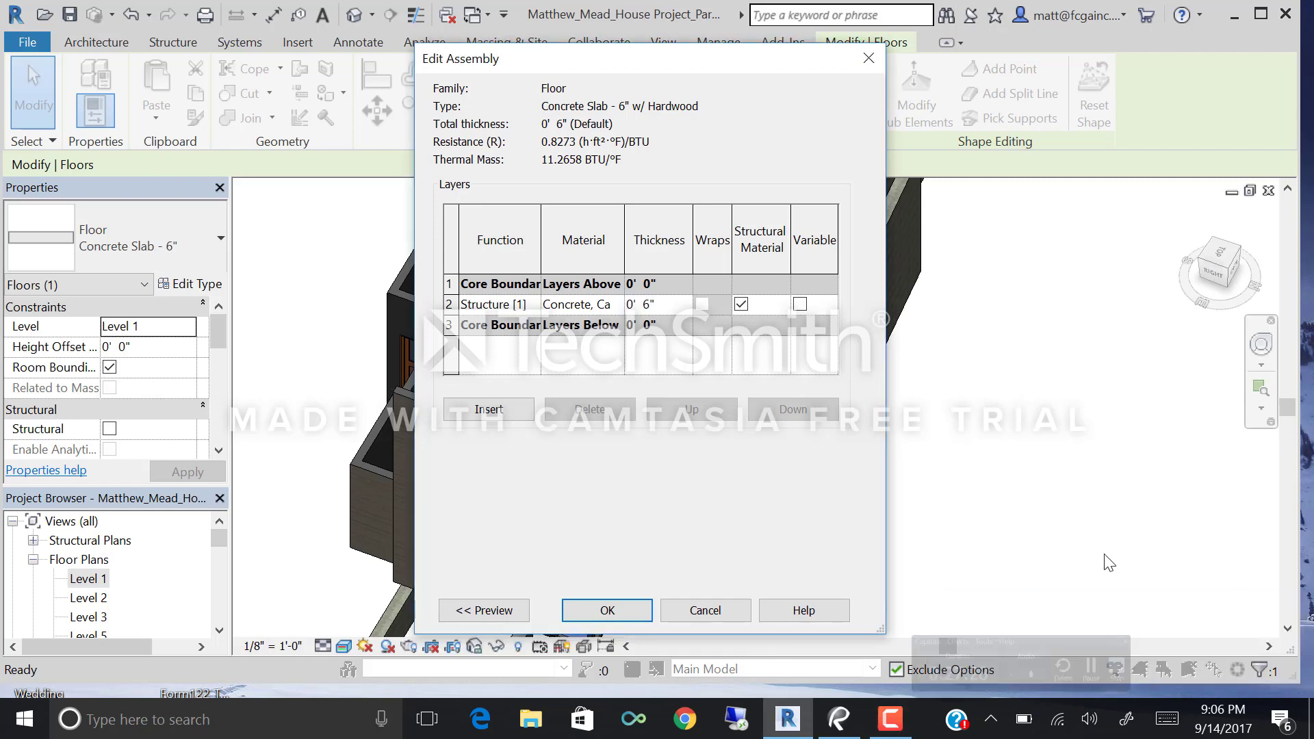
Insert a new layer in the floor assembly and move it above the upper core boundary.
left_click(518, 416)
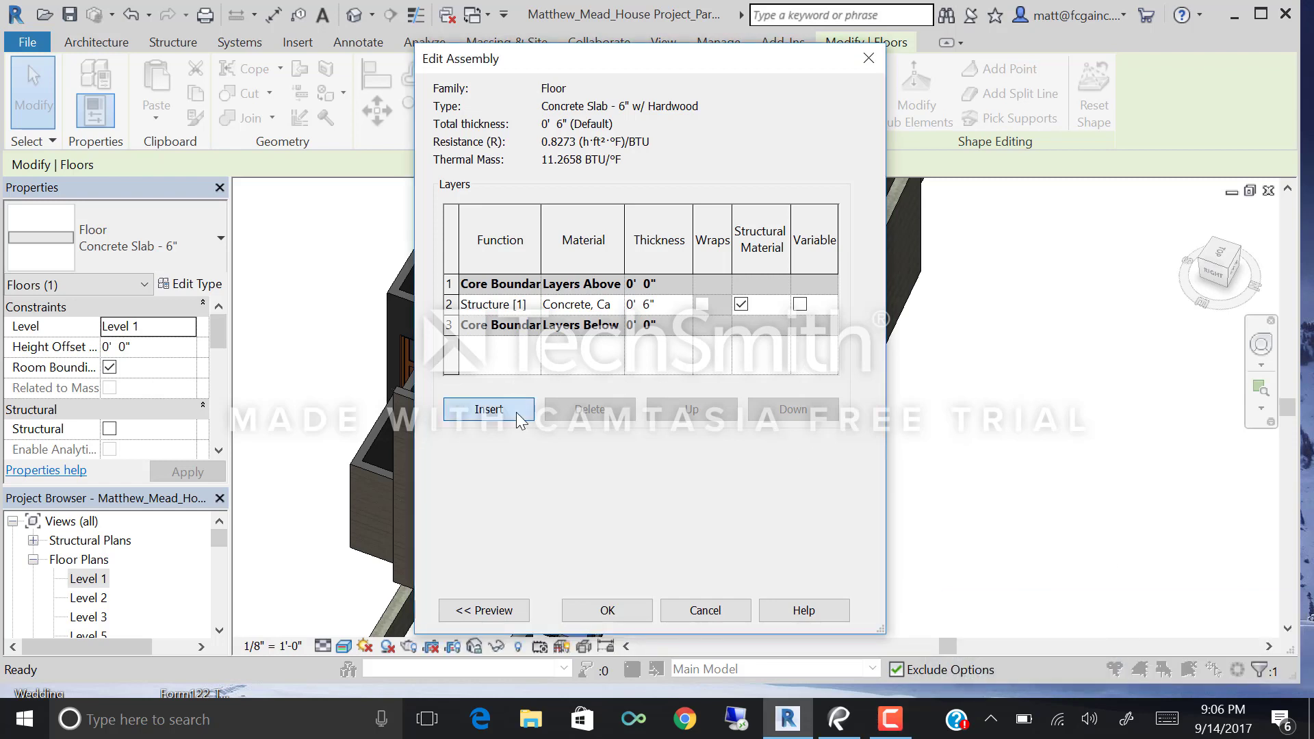
left_click(688, 411)
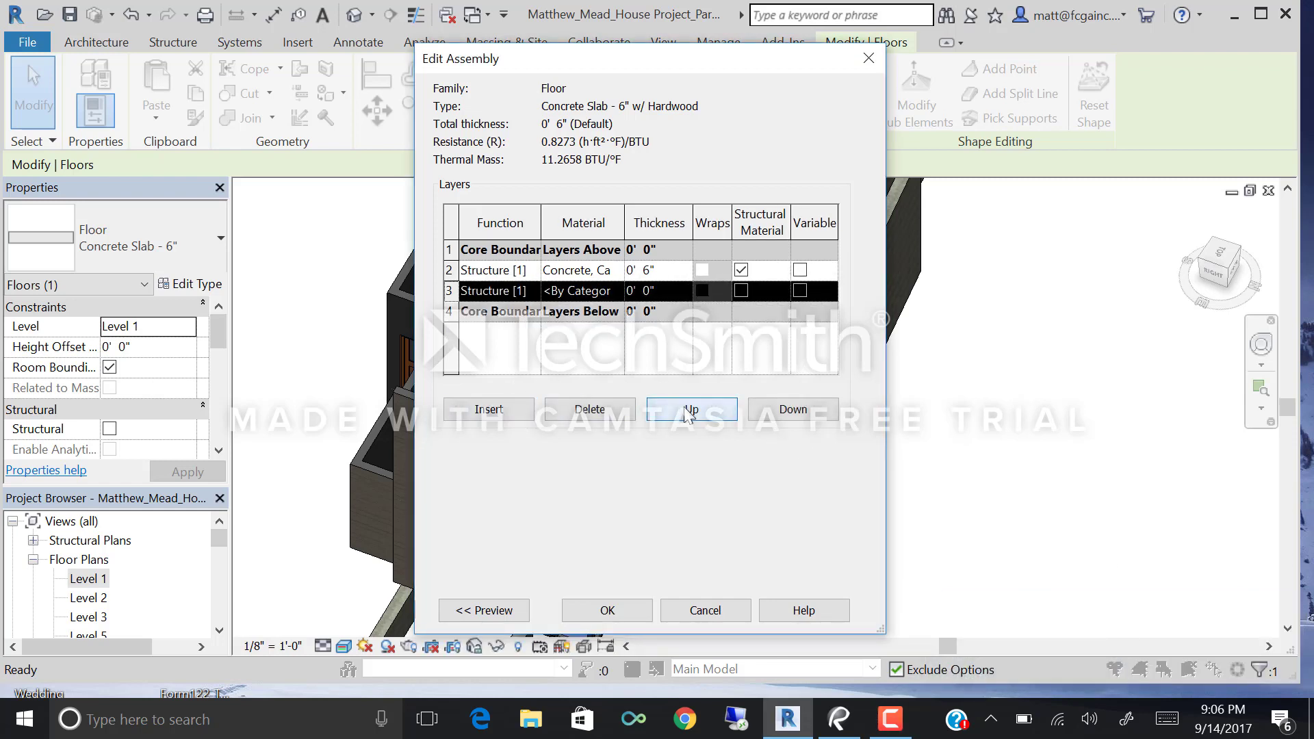
left_click(687, 410)
left_click(688, 411)
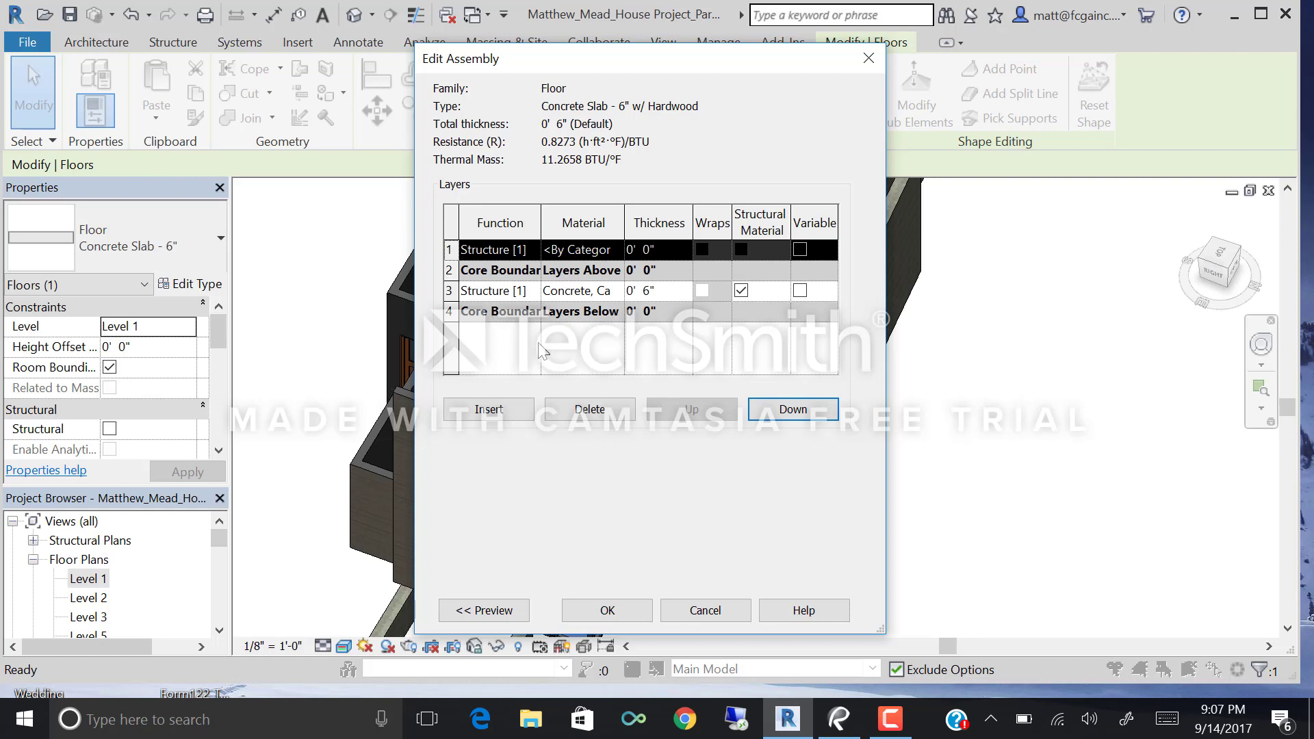
Set the new top layer's function to Finish 1 [4] and its thickness to 1".
left_click(531, 250)
left_click(532, 250)
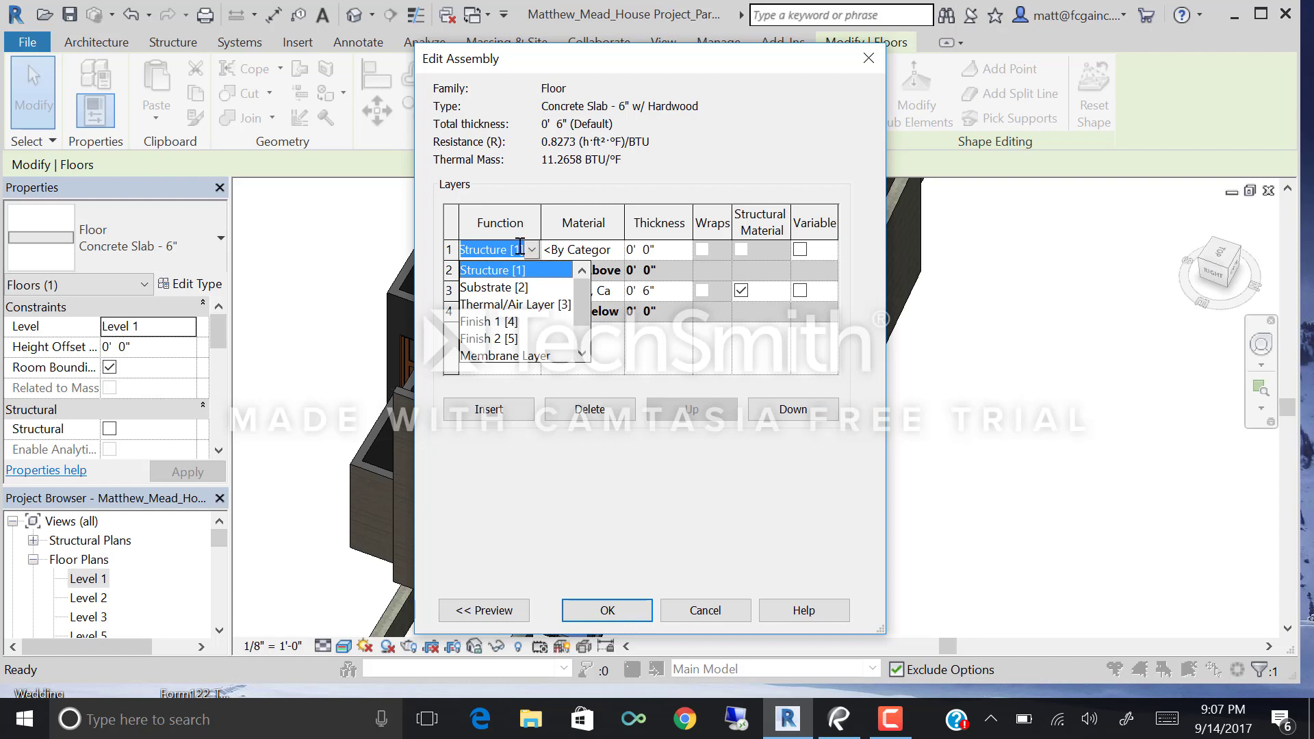
left_click(502, 321)
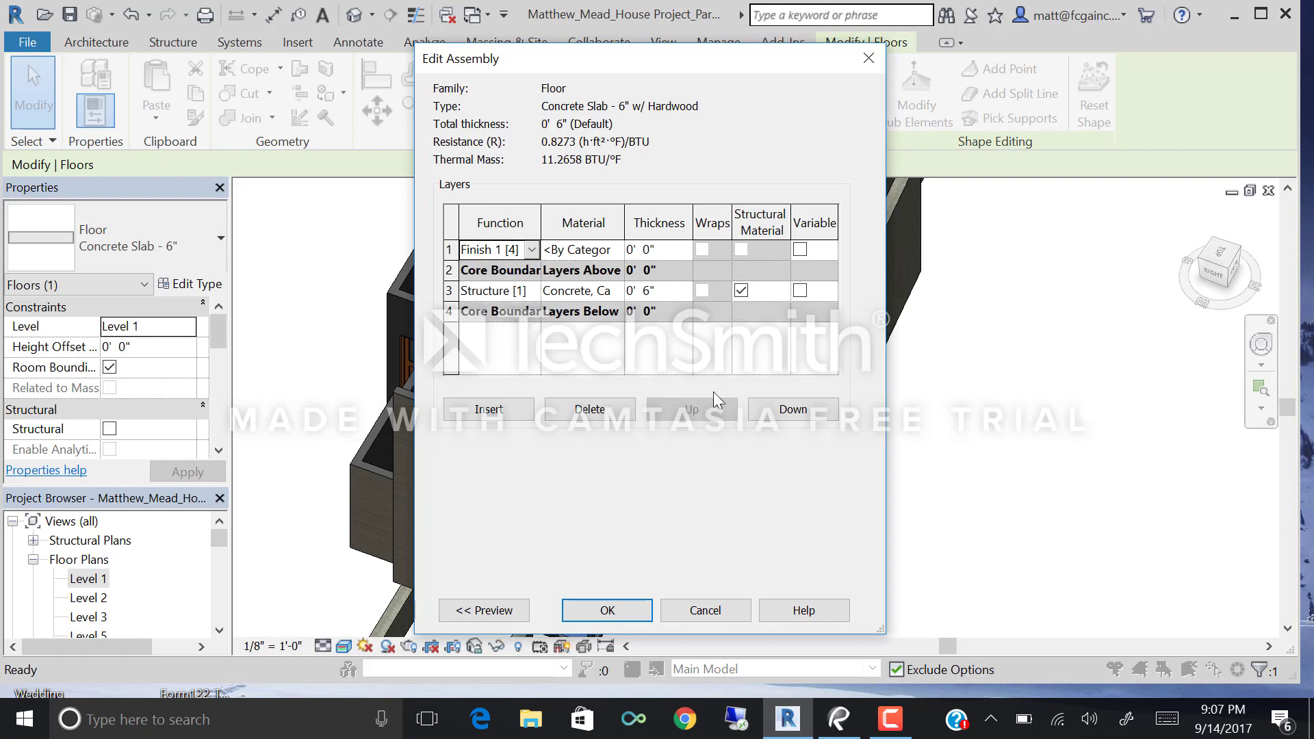
left_click(659, 247)
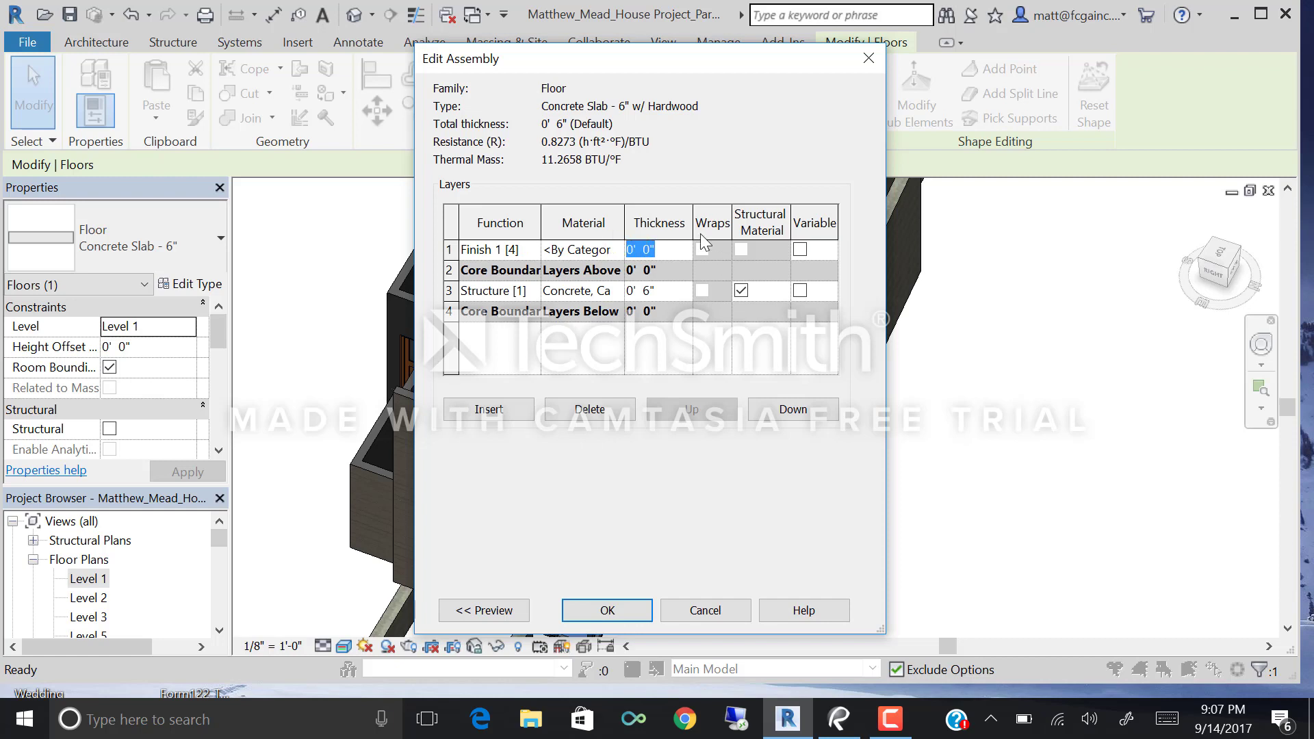
type("1")
Create a new material for the finish layer and name it "Hardwood".
left_click(620, 251)
left_click(617, 250)
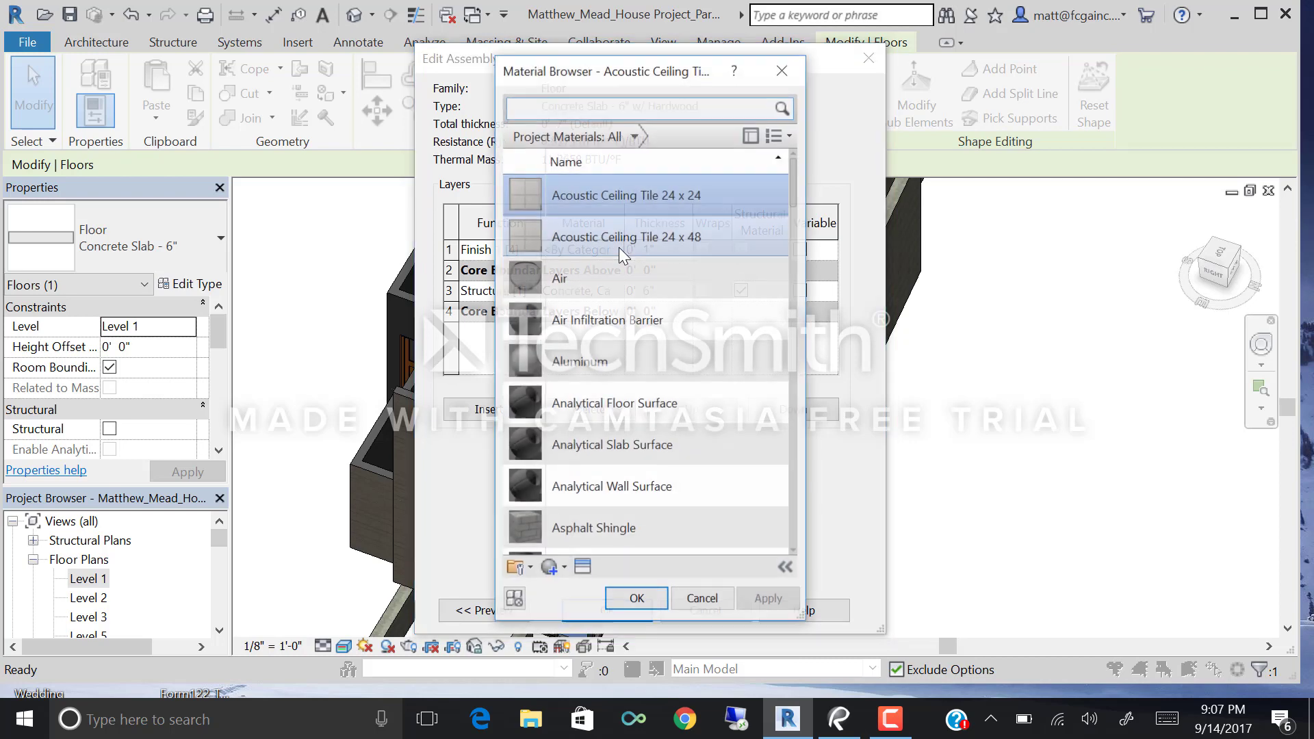
left_click(563, 569)
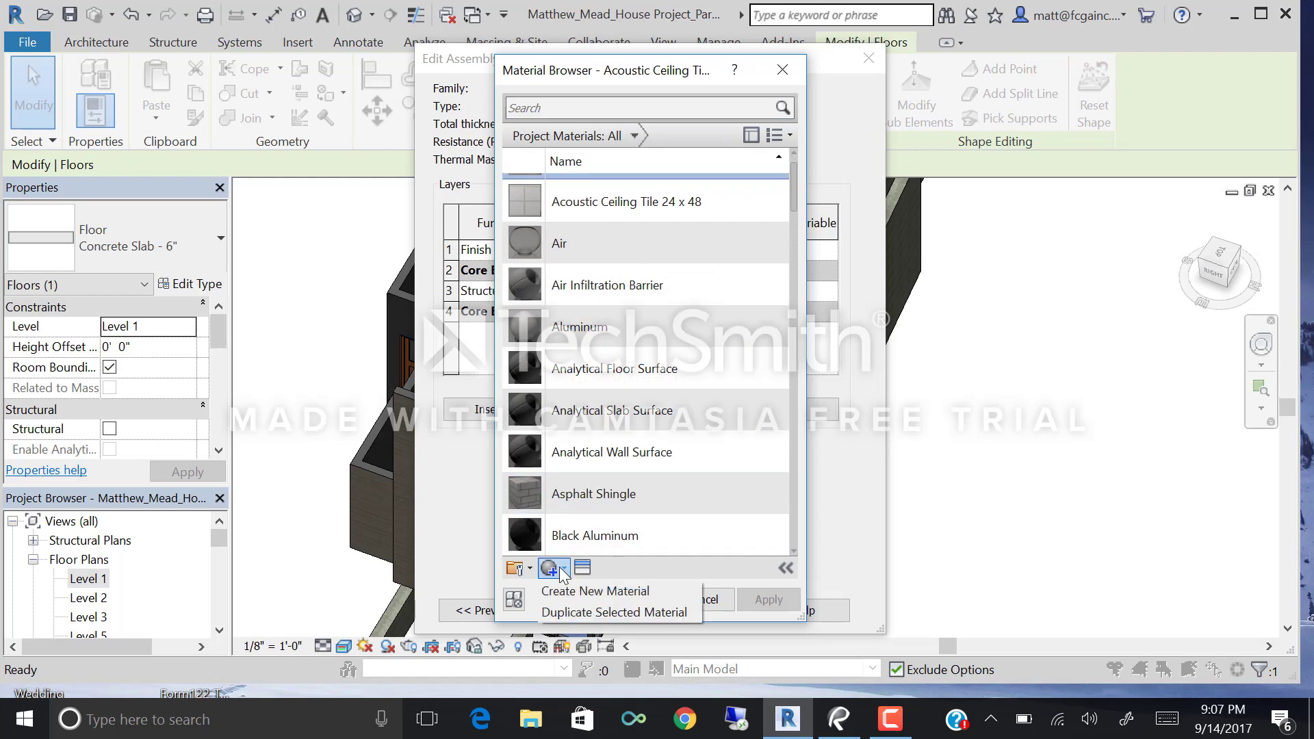
left_click(610, 594)
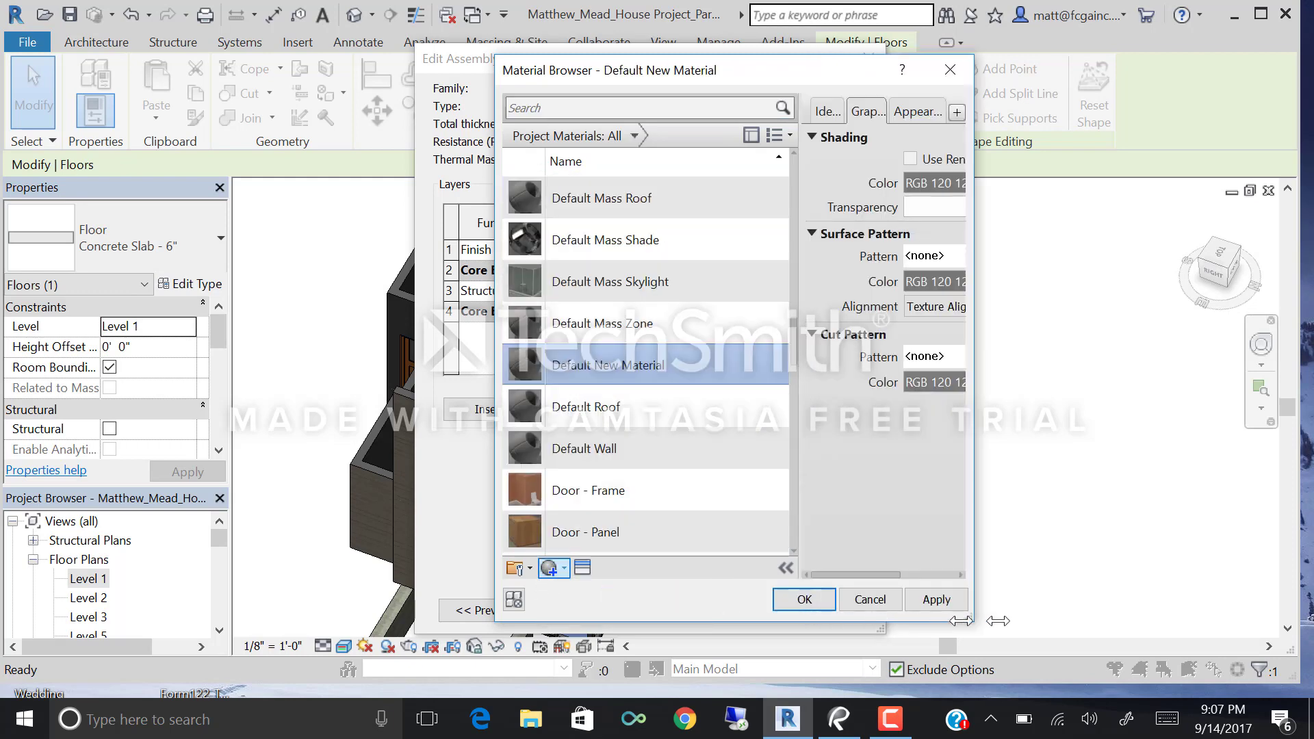
left_click_drag(970, 620, 1120, 618)
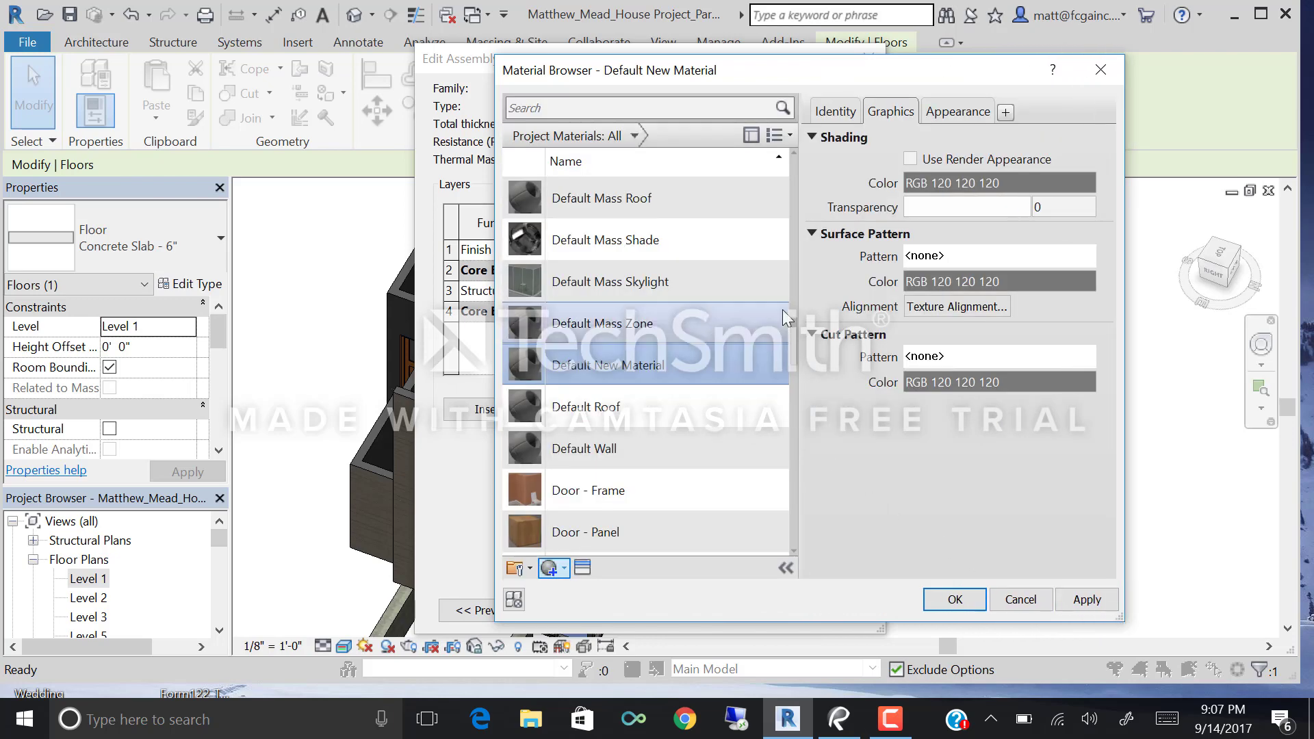
right_click(588, 365)
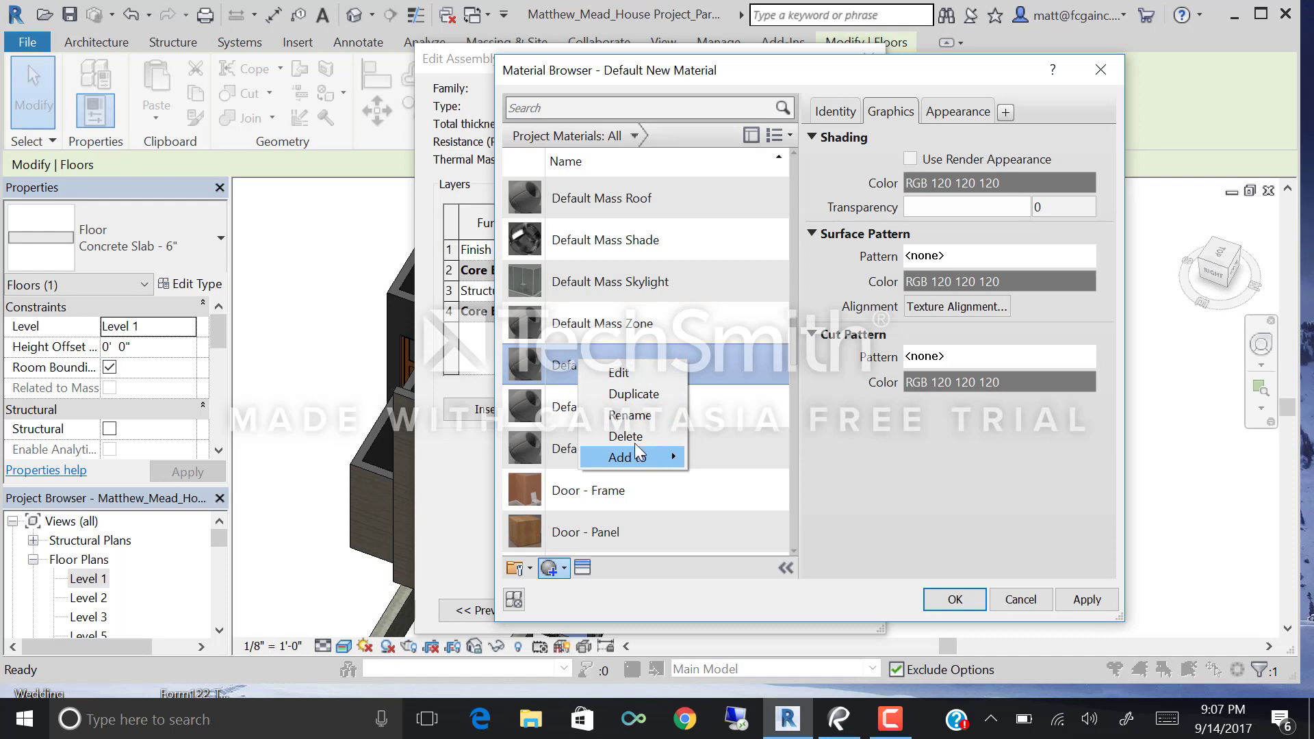
left_click(620, 419)
type("Hardwood")
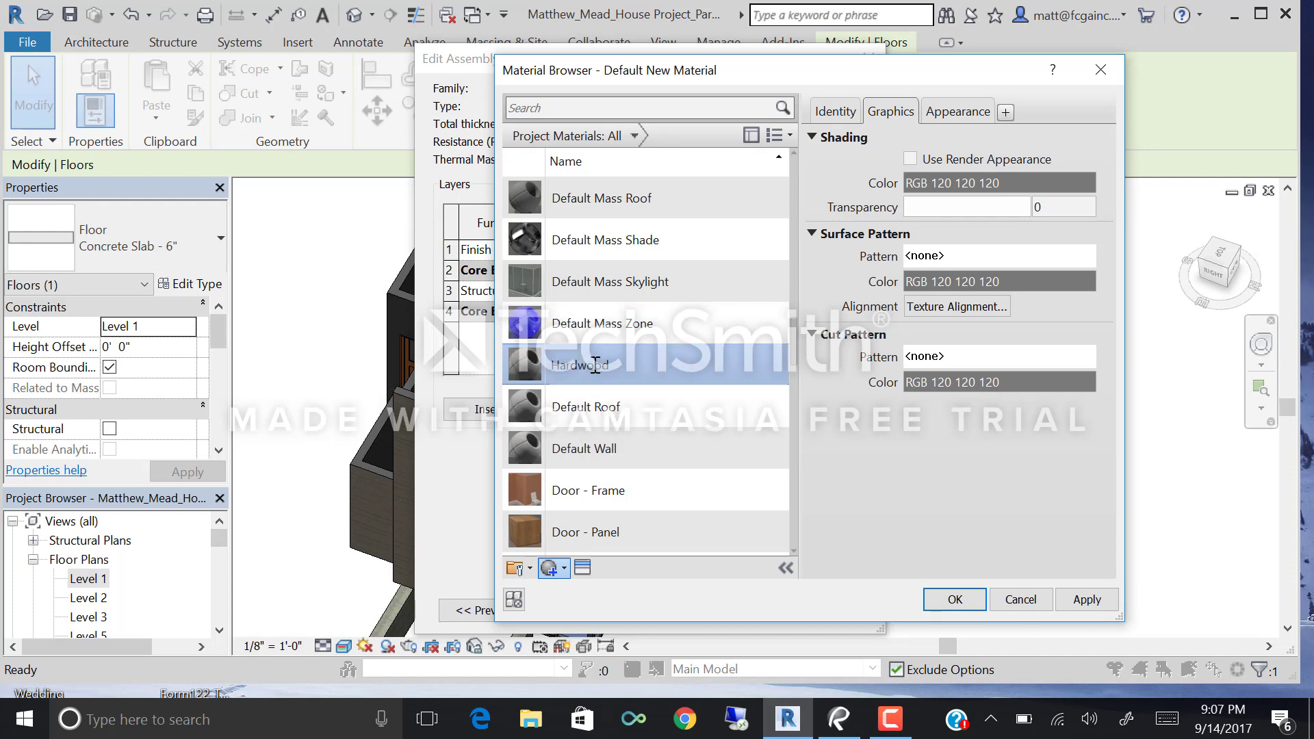
Look into the Hardwood material's appearance image selection, cancel it, and check which image file the Door - Panel material uses.
left_click(963, 114)
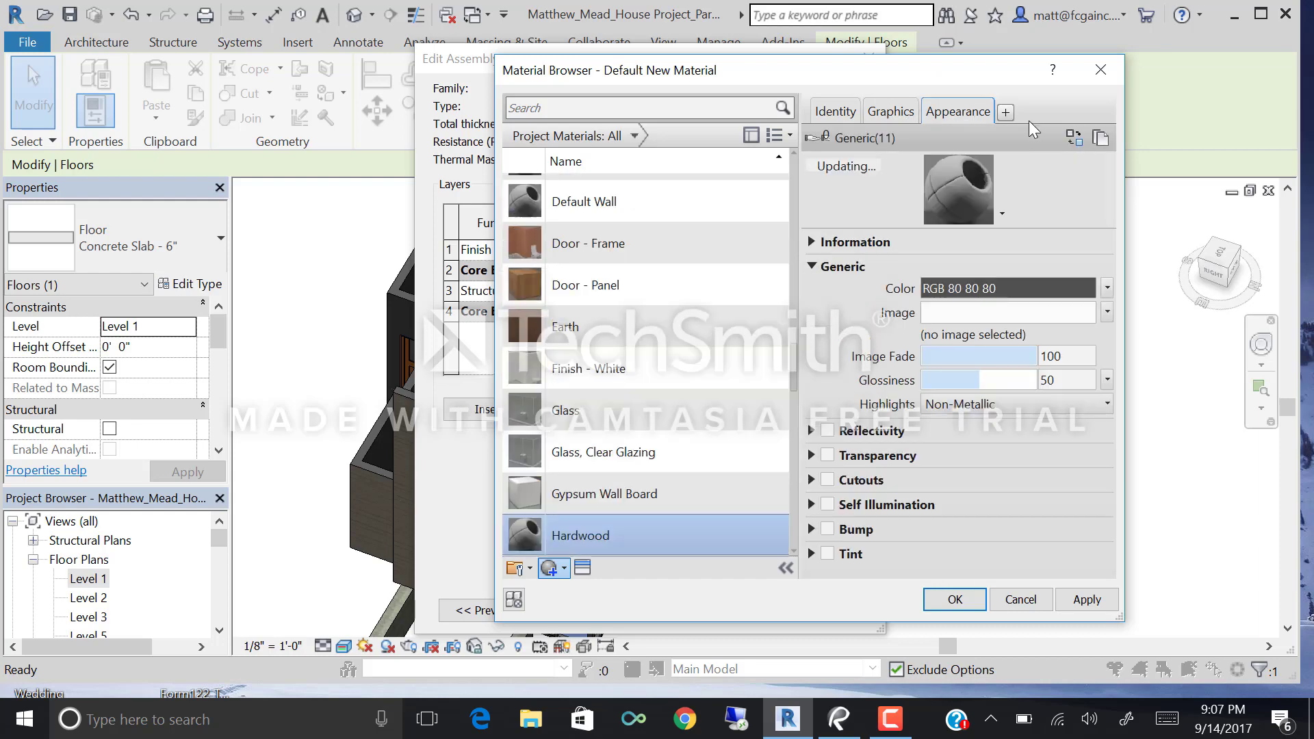
left_click(963, 334)
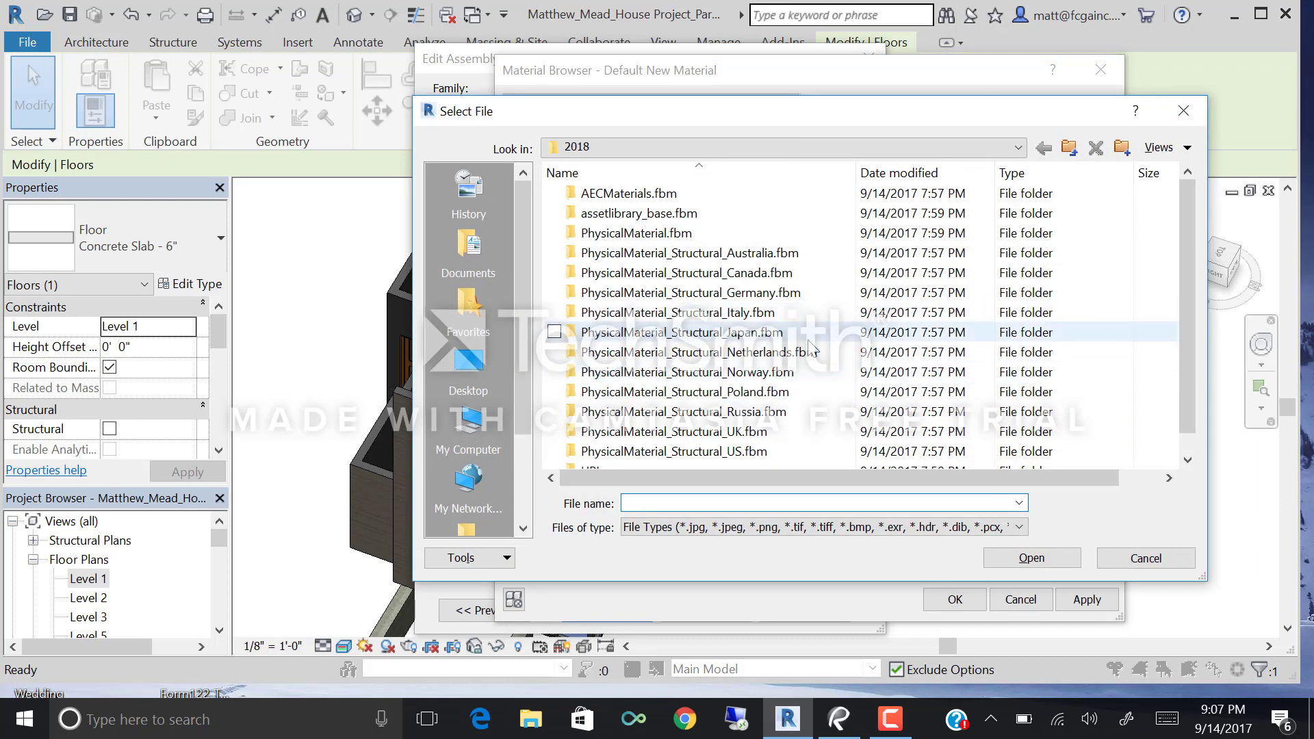
left_click(1197, 109)
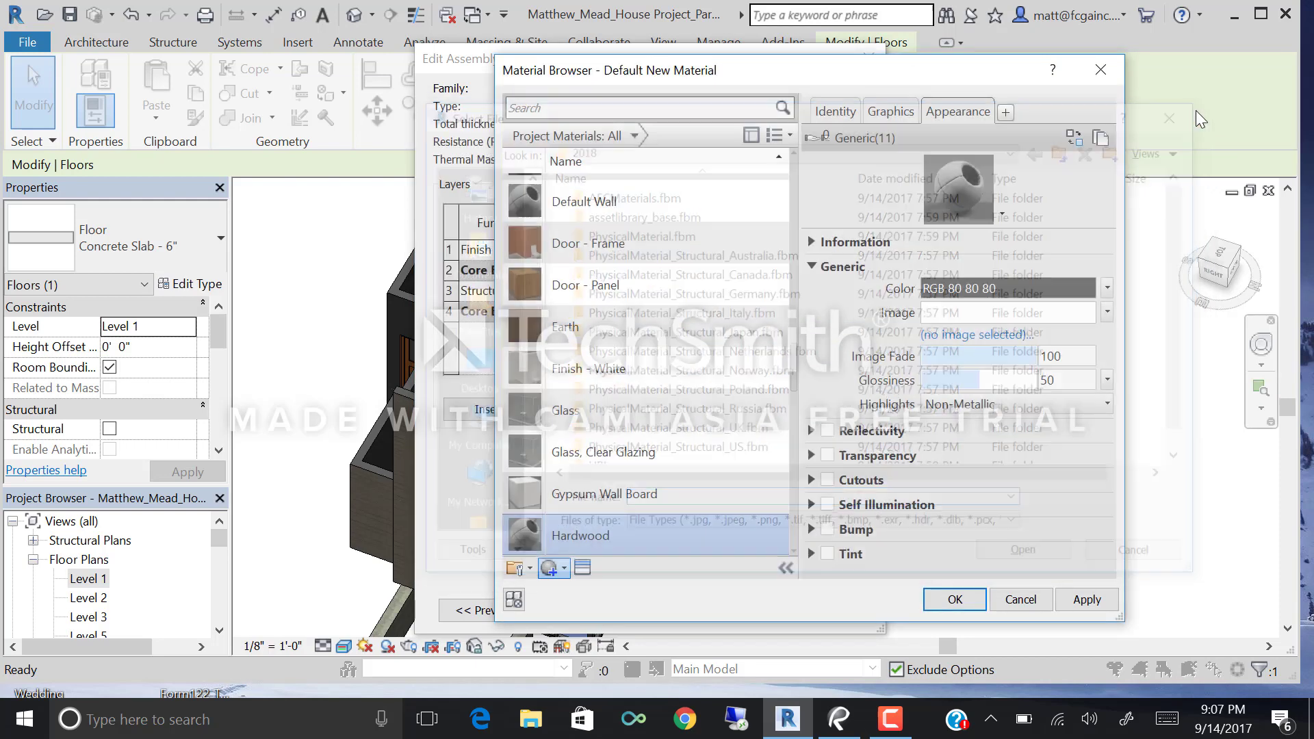
left_click(597, 327)
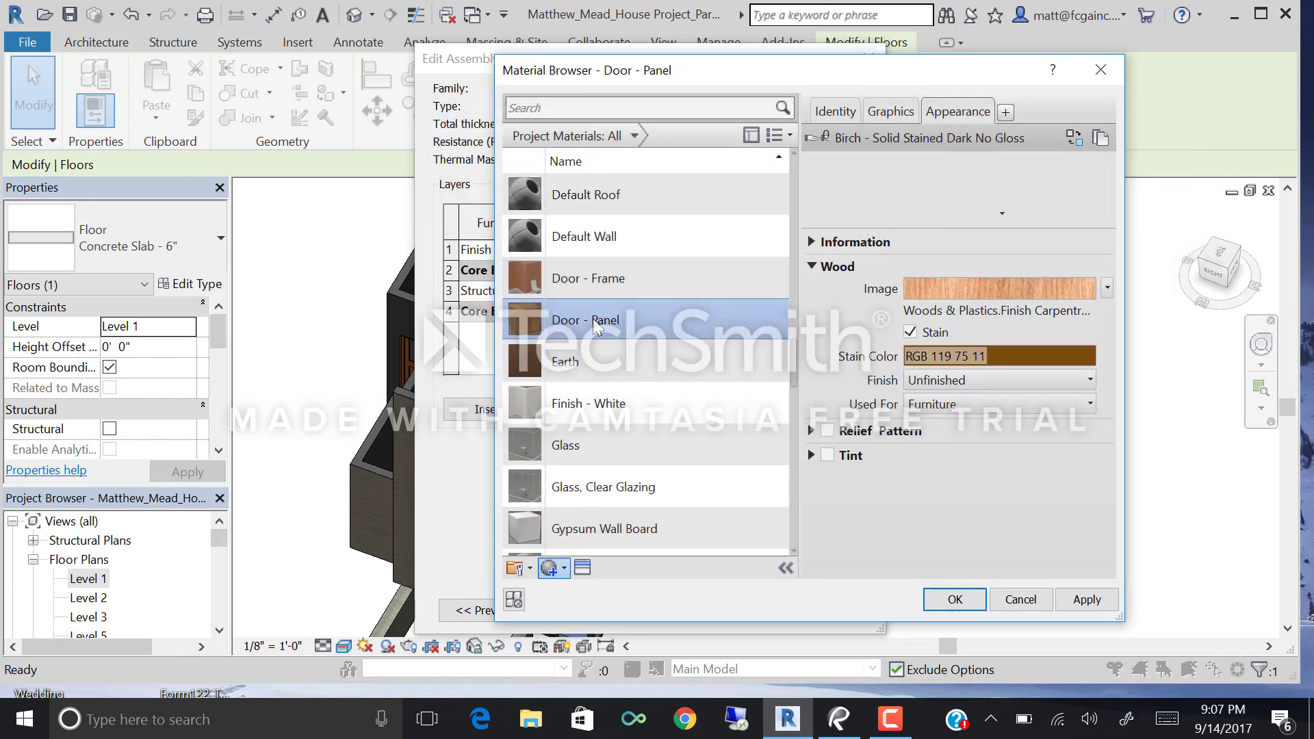
left_click(964, 316)
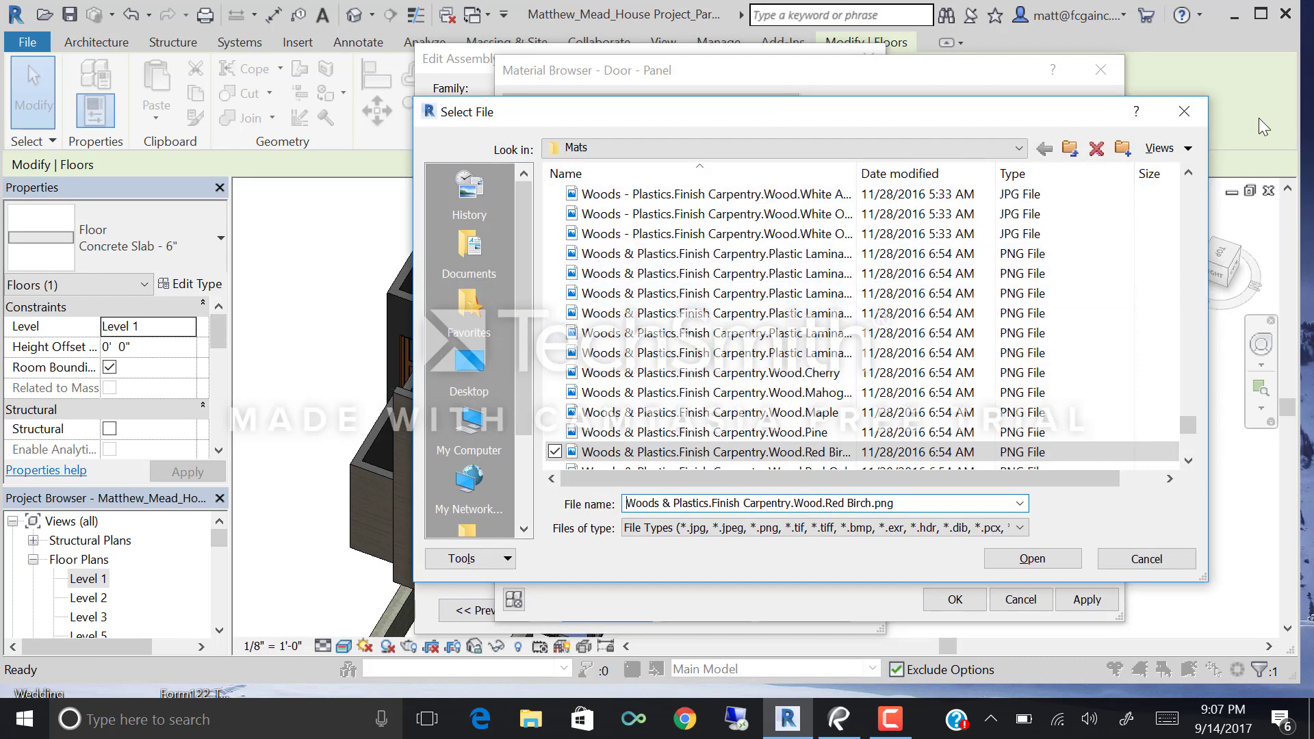
left_click(1184, 111)
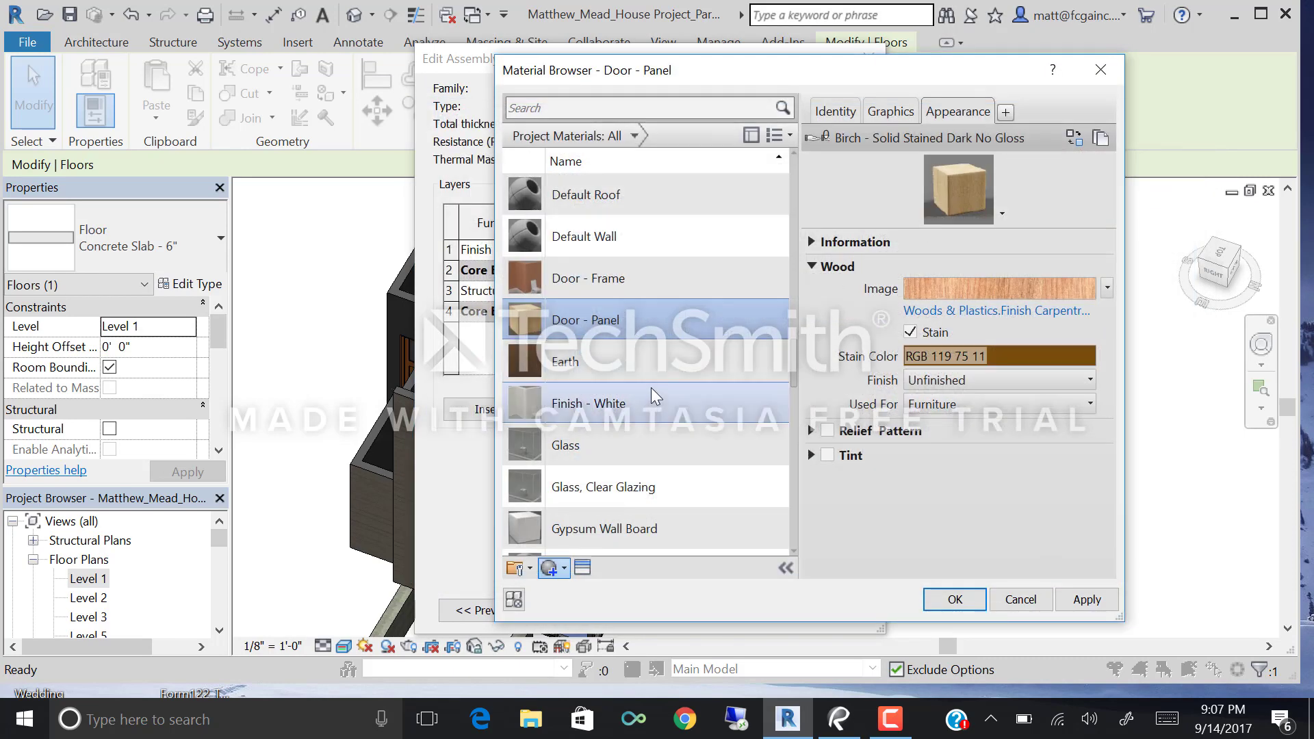
Search the project materials for "hardwood" and select the Hardwood material.
scroll(651, 388, "down", 3)
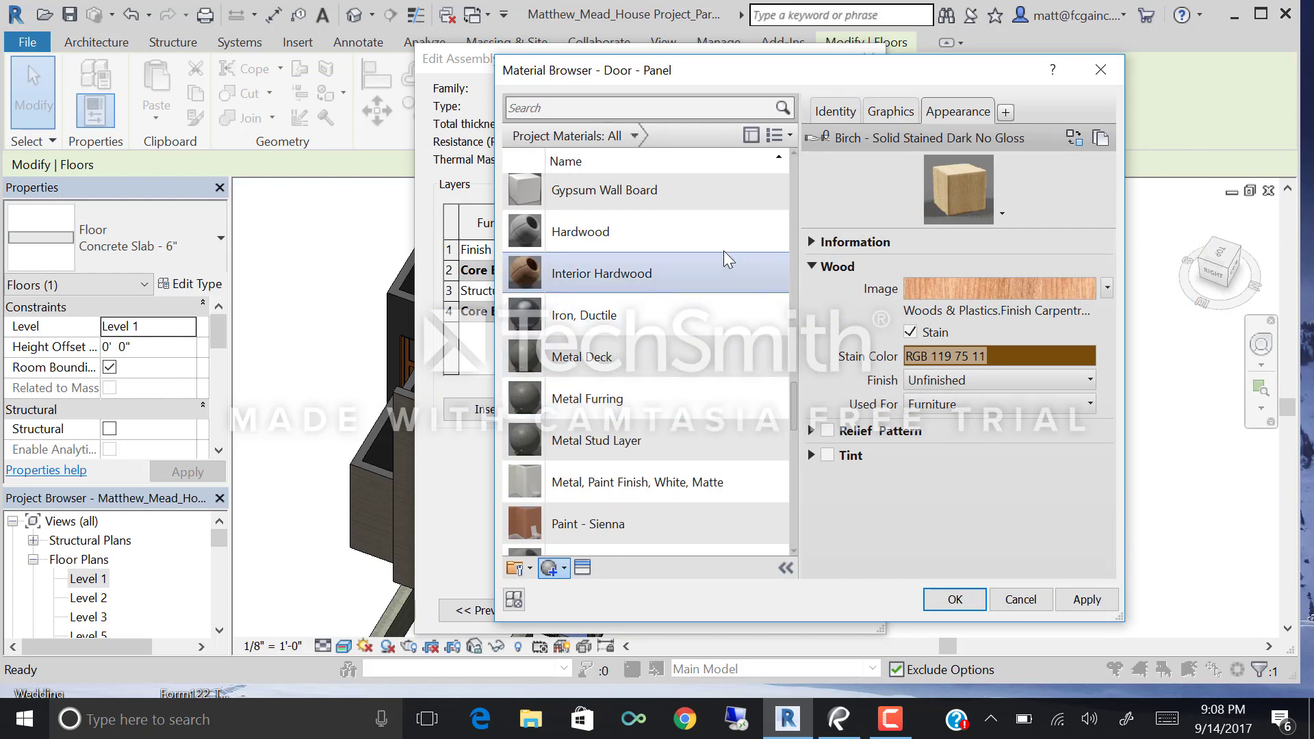
scroll(664, 247, "down", 3)
scroll(646, 250, "up", 5)
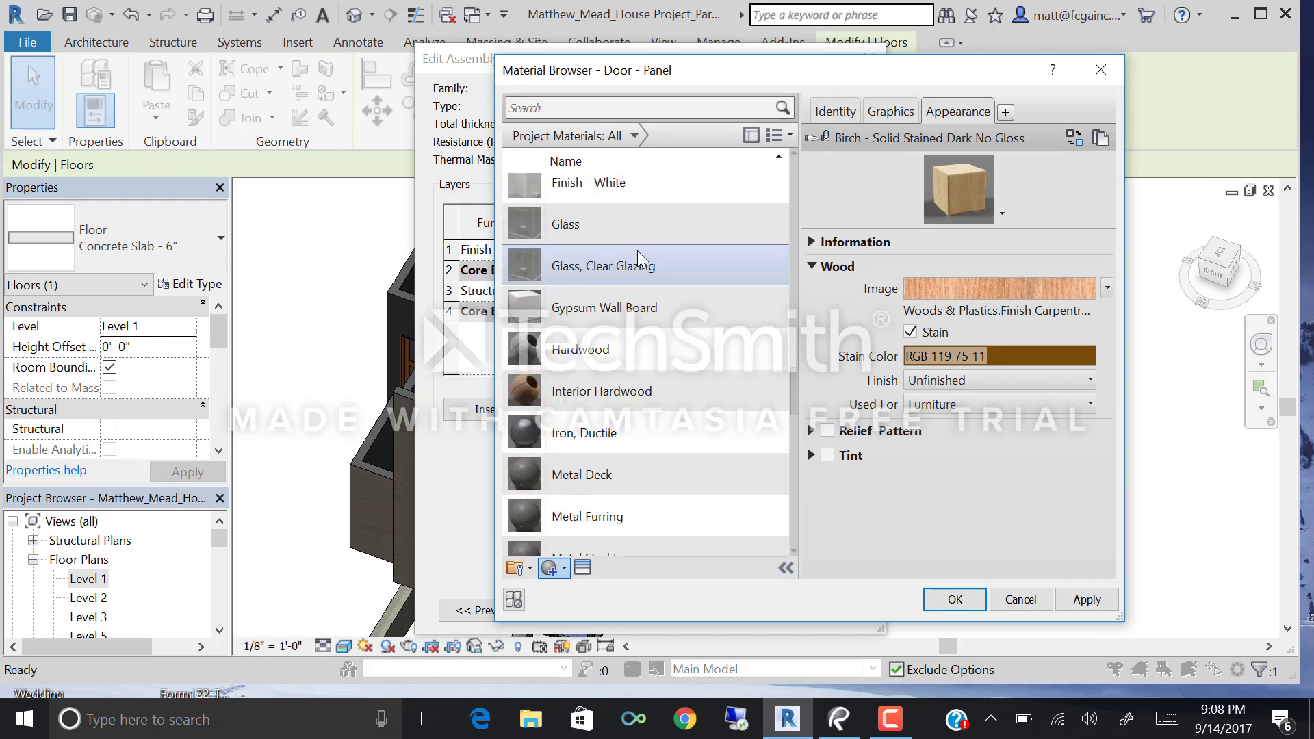
scroll(638, 250, "up", 5)
left_click(558, 100)
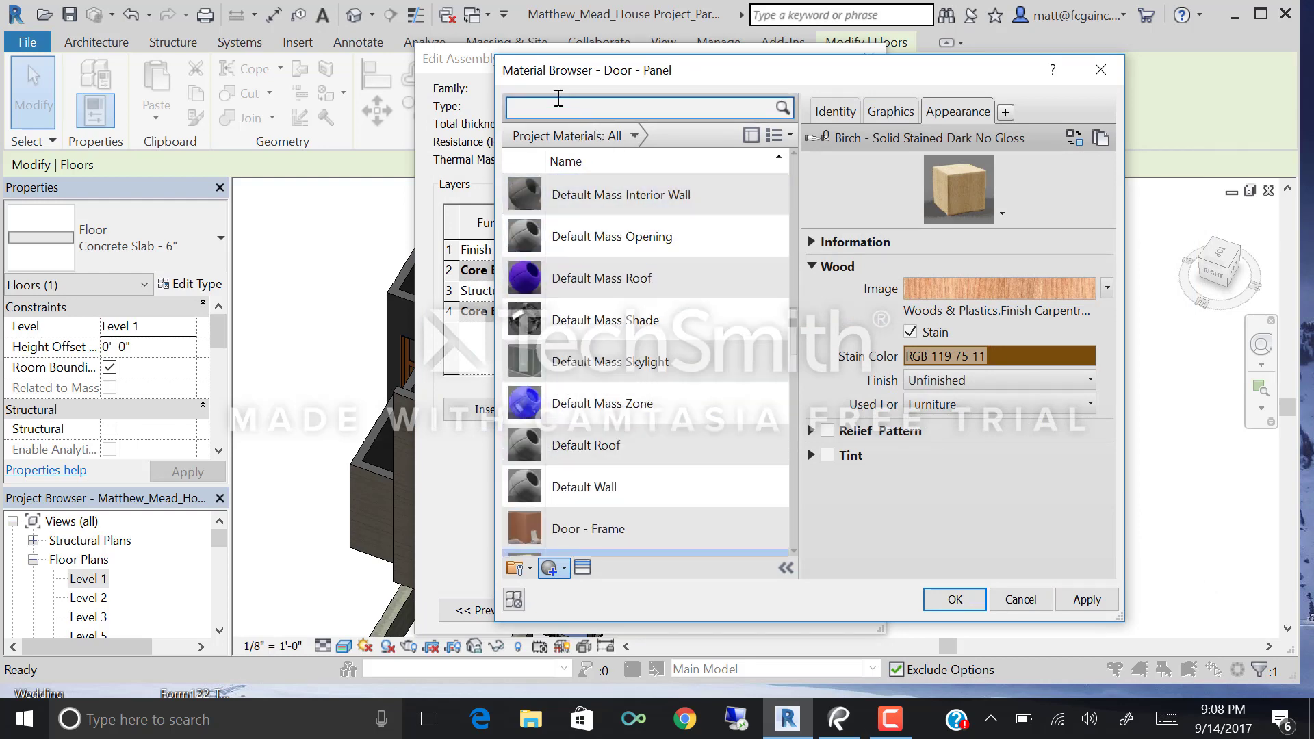
type("hardwood")
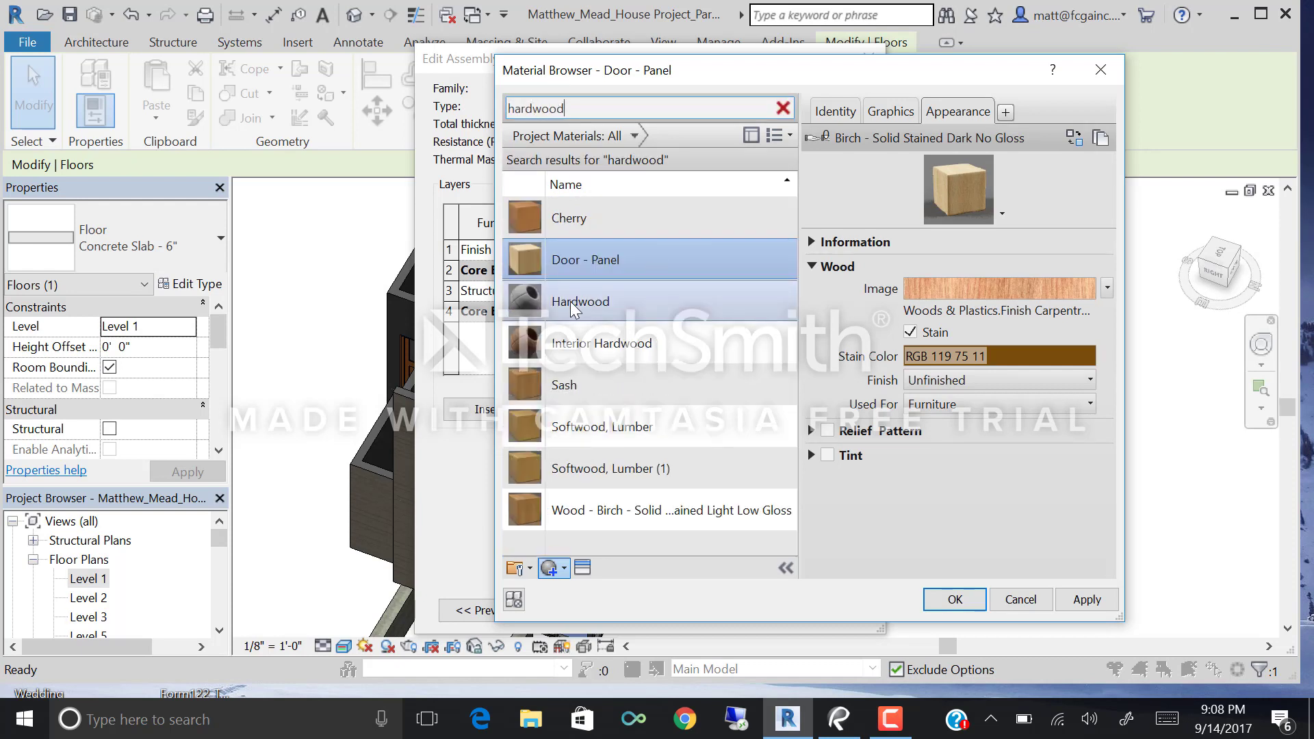
left_click(578, 303)
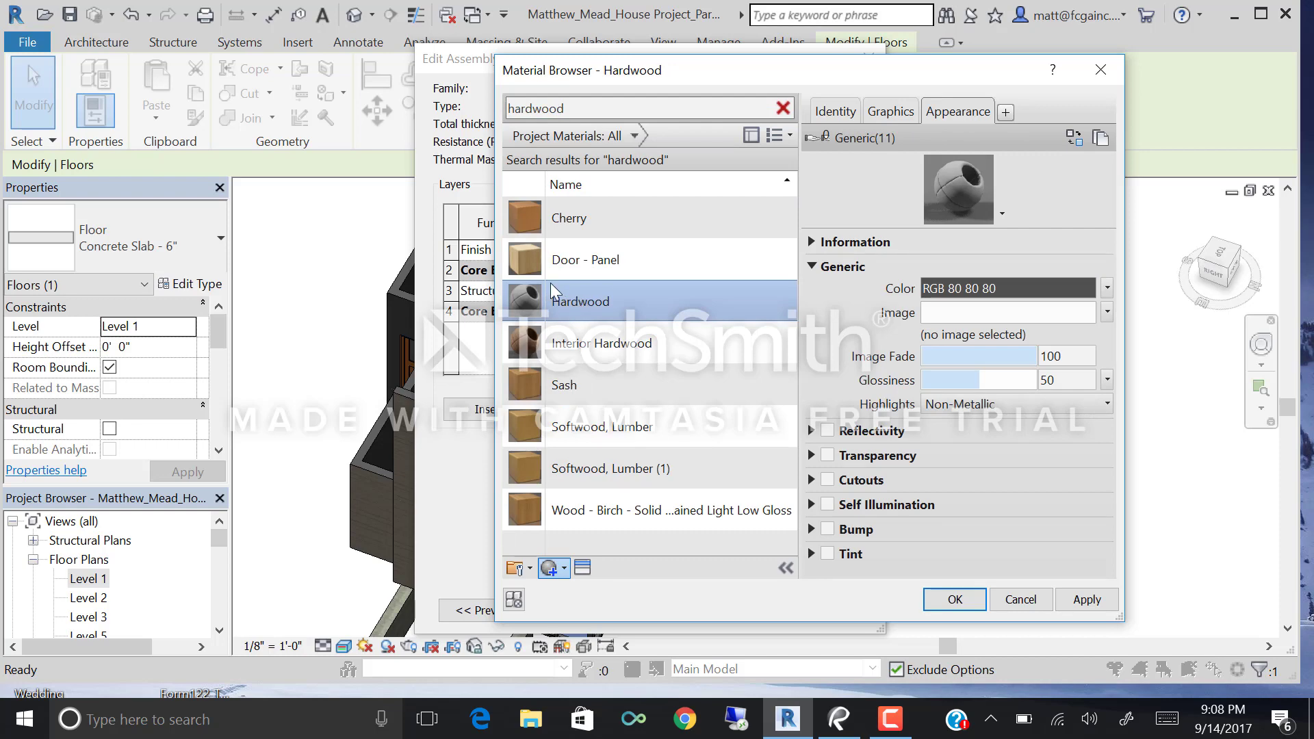
Assign beechwood_mysticBrown.png from the Mats folder as the Hardwood material's appearance image, browsing the files as thumbnails.
left_click(944, 338)
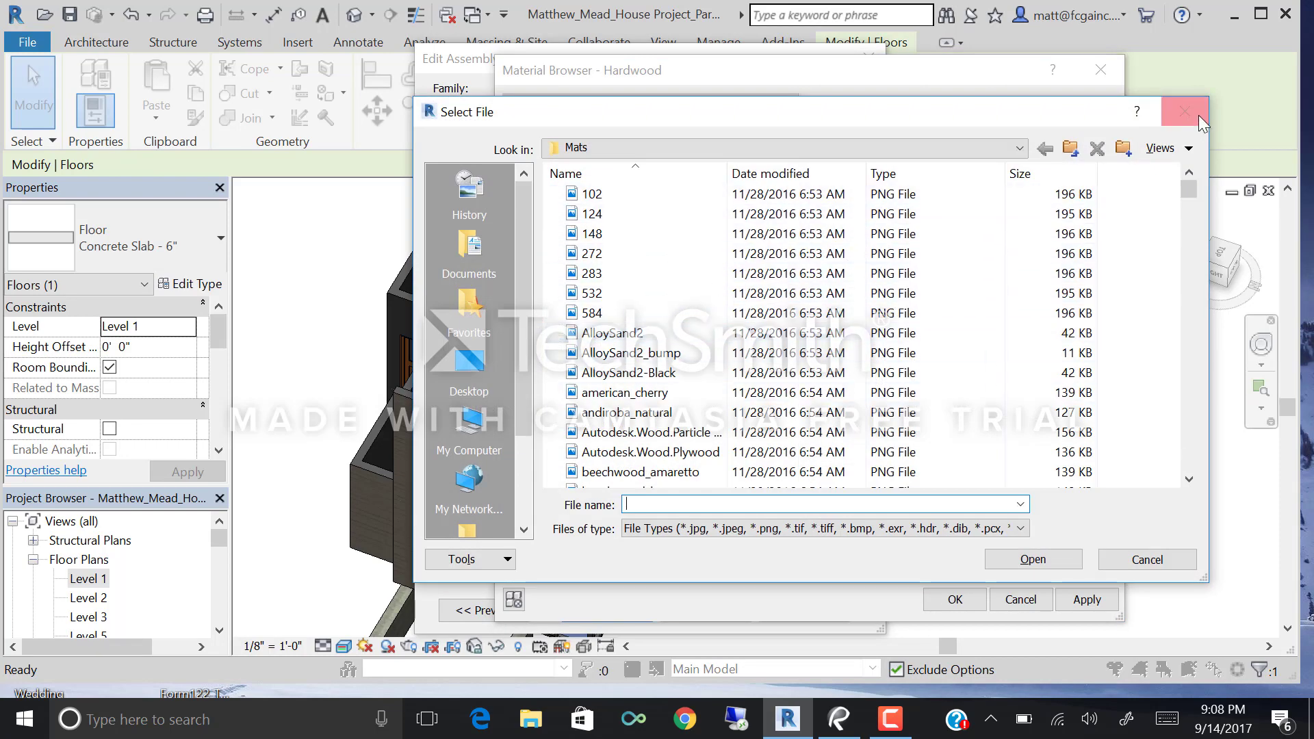
left_click(1189, 150)
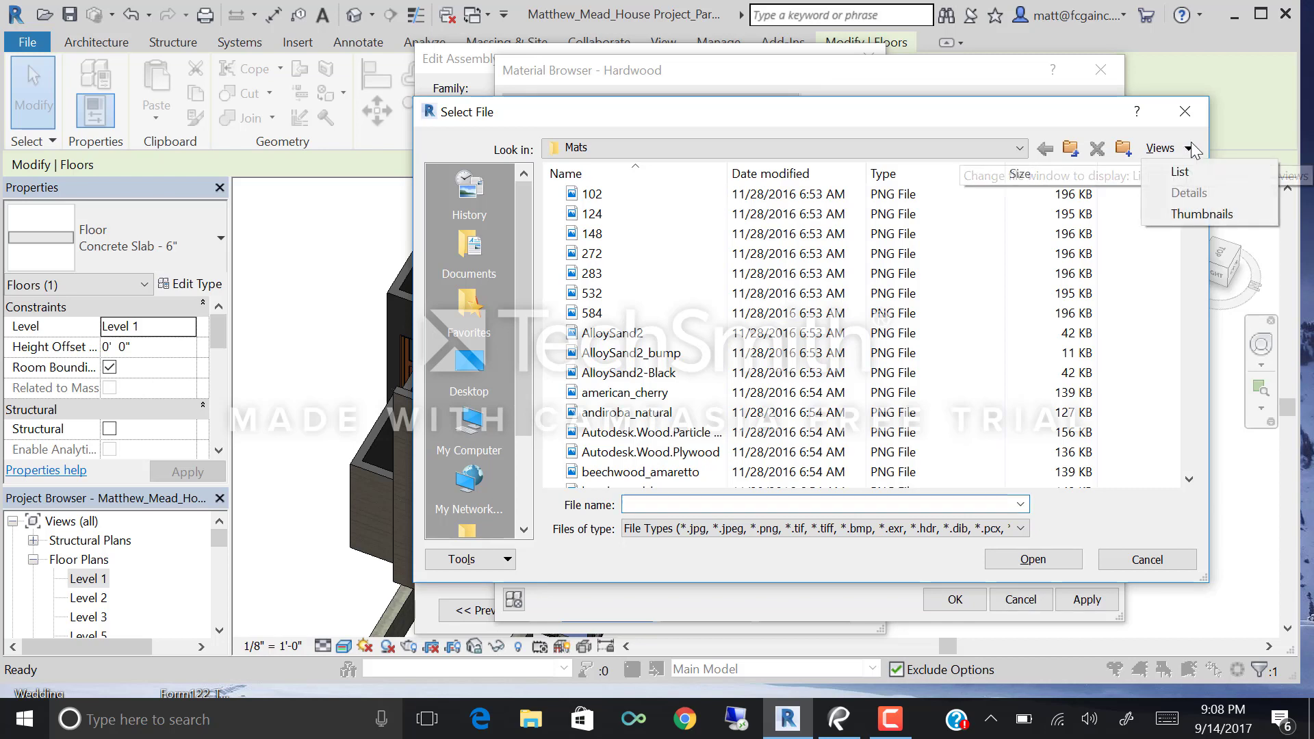
left_click(1201, 214)
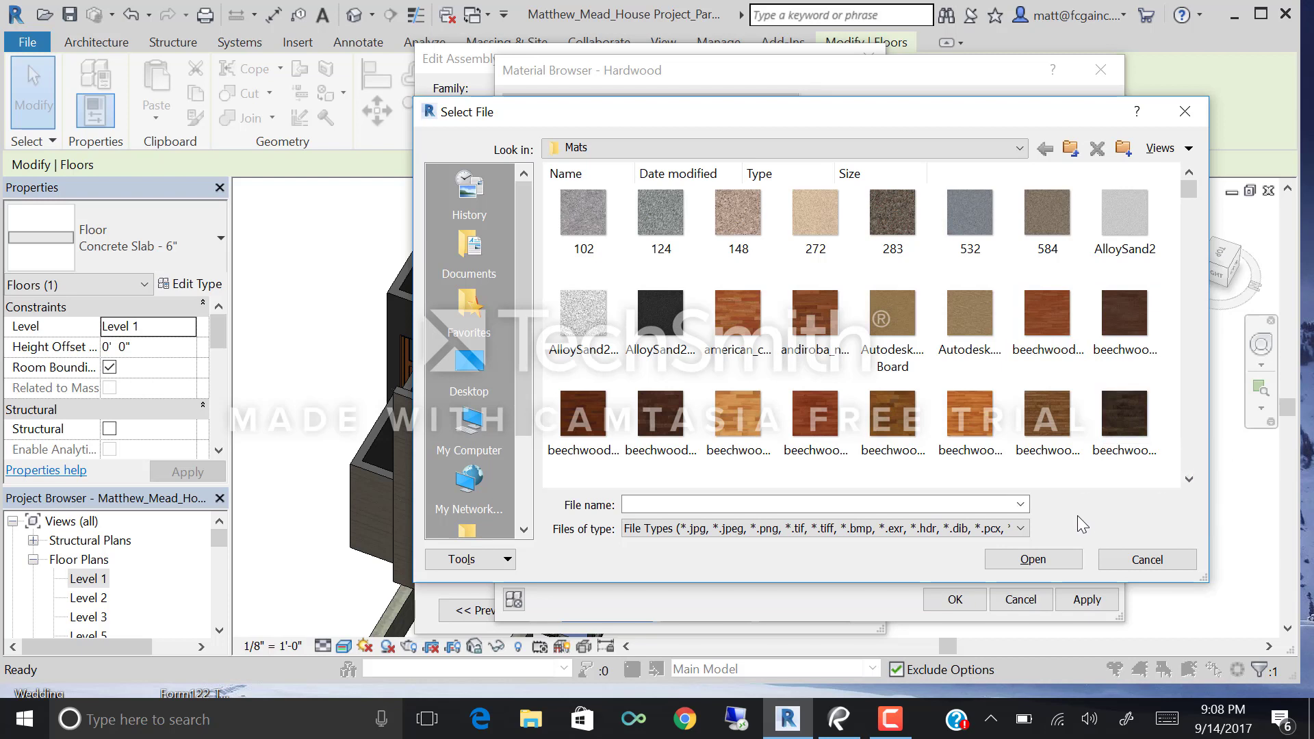
left_click(1123, 421)
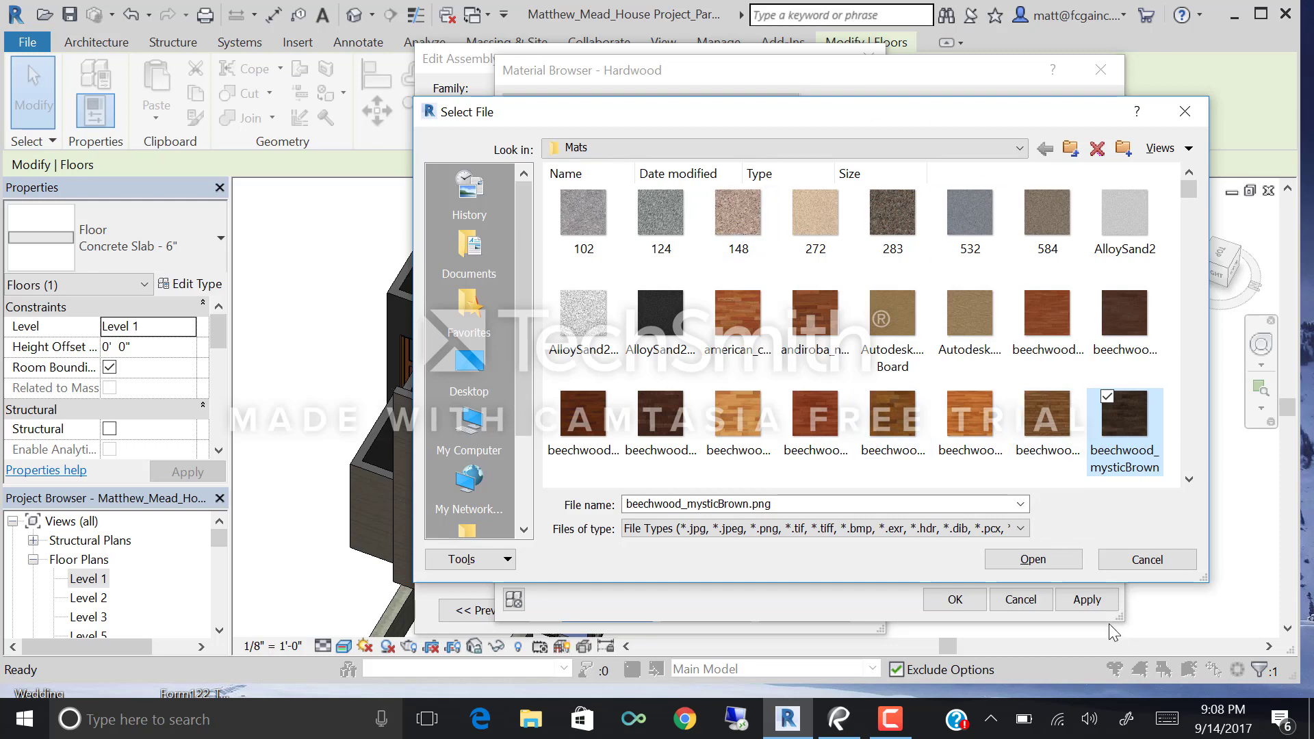
key("Return")
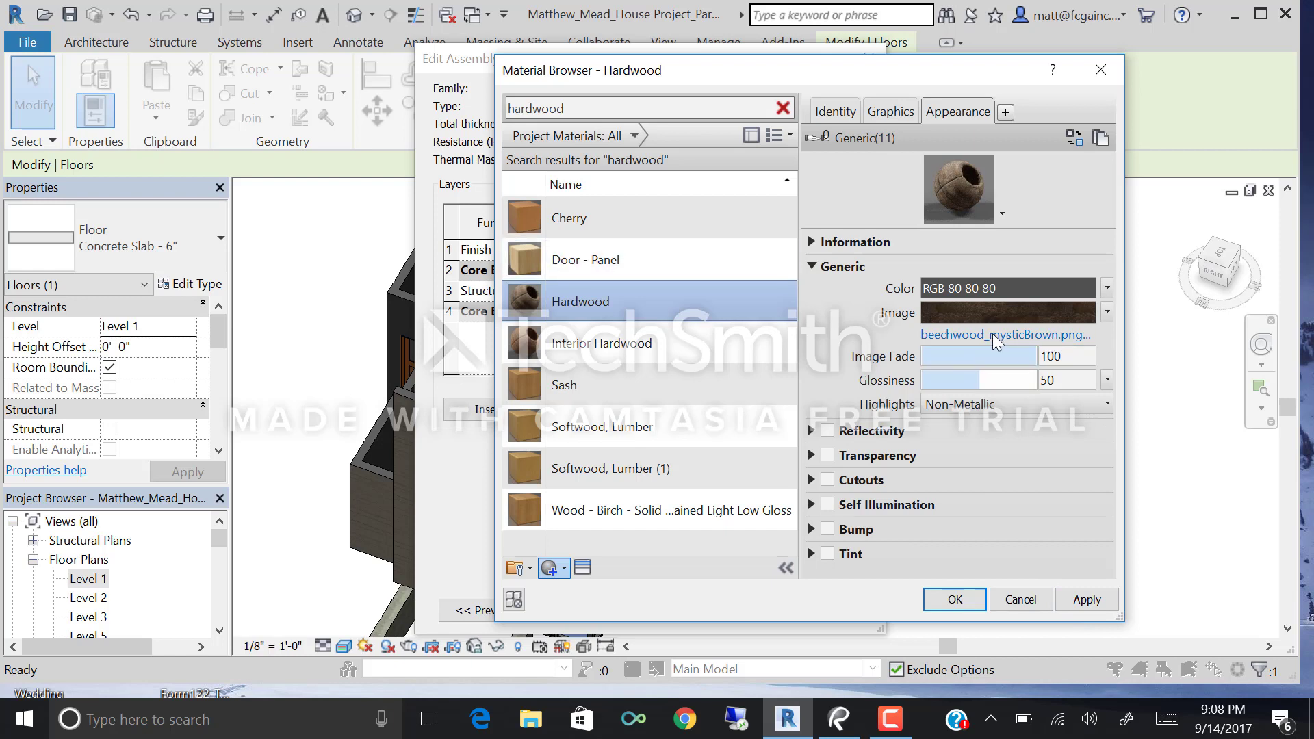
Apply the Hardwood material to the finish layer and accept the floor assembly and type changes.
left_click(954, 600)
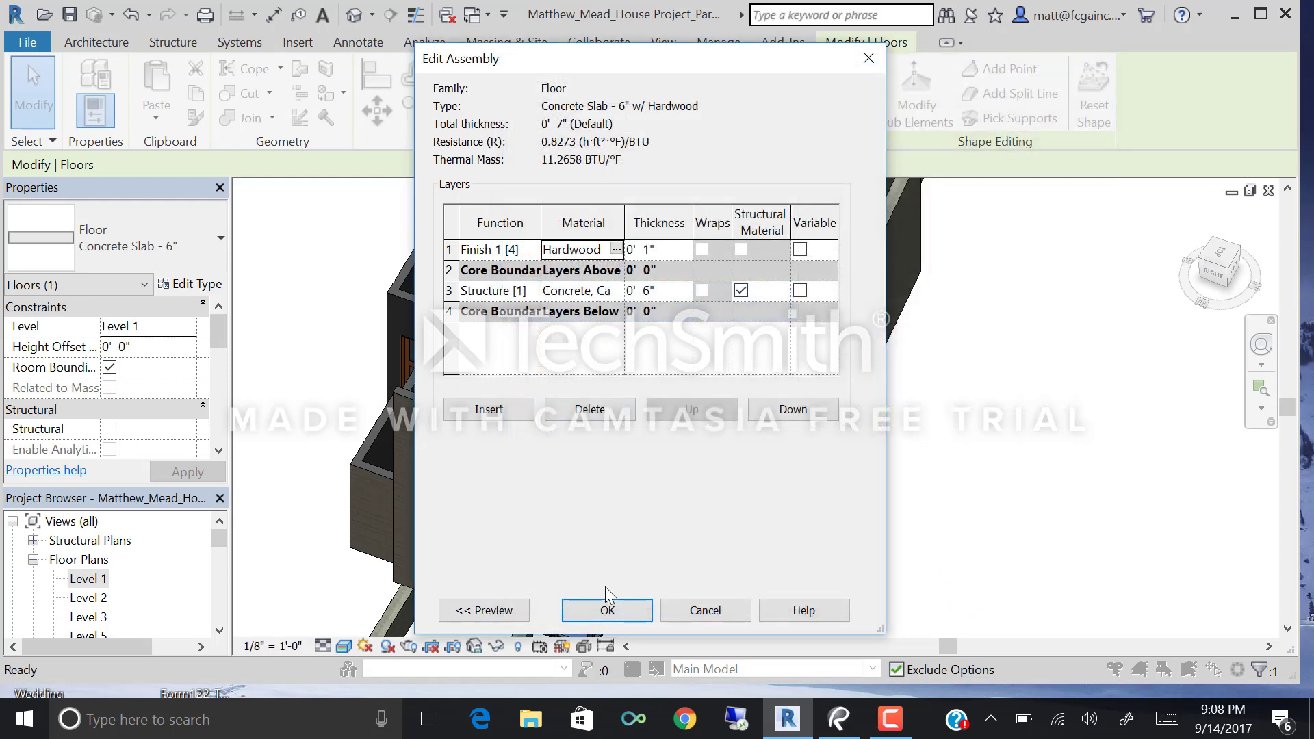
left_click(607, 609)
left_click(622, 608)
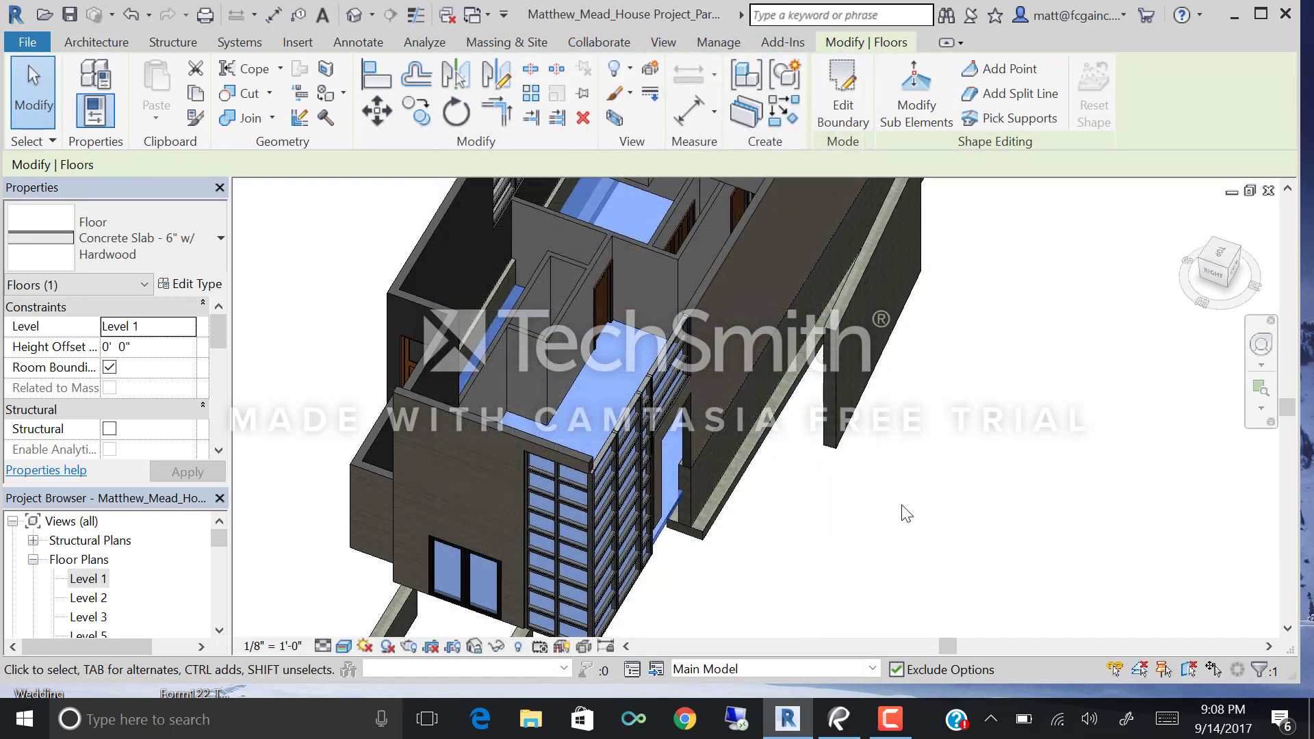
left_click(860, 587)
key("a")
middle_click_drag(860, 587, 827, 484)
key("a")
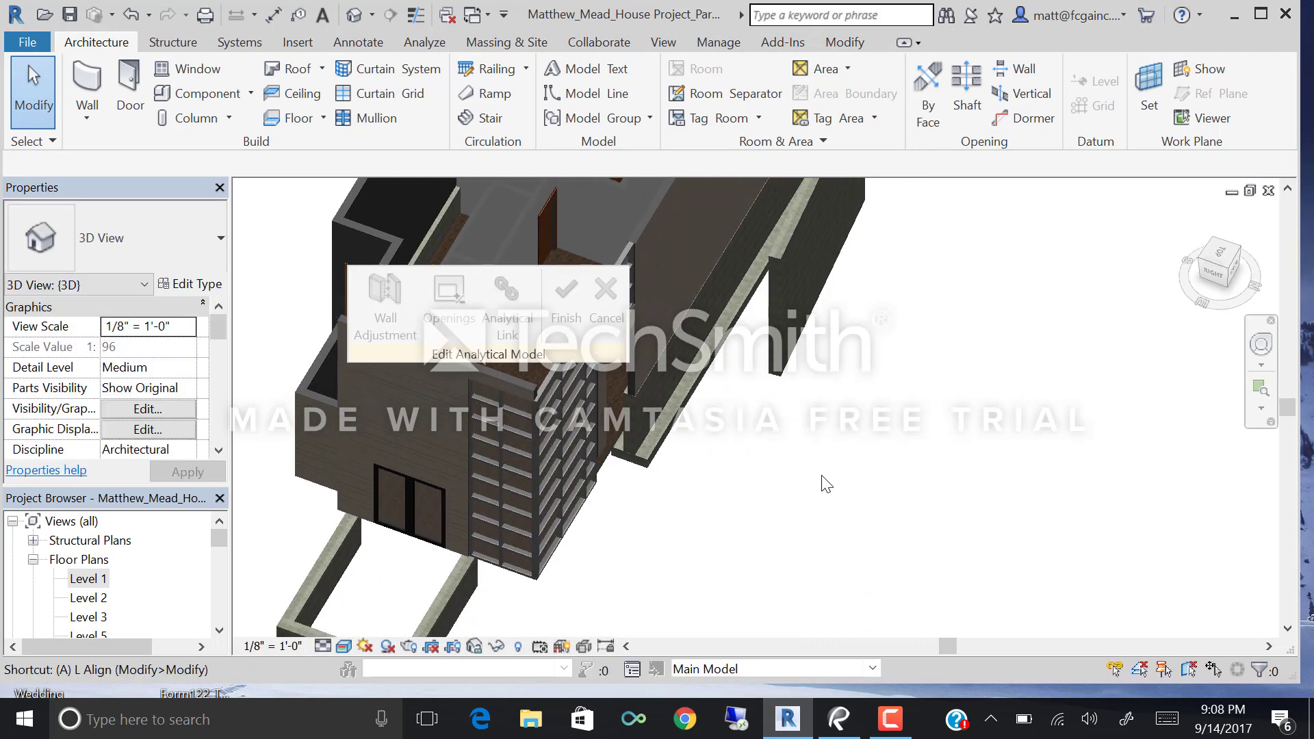
left_click(604, 291)
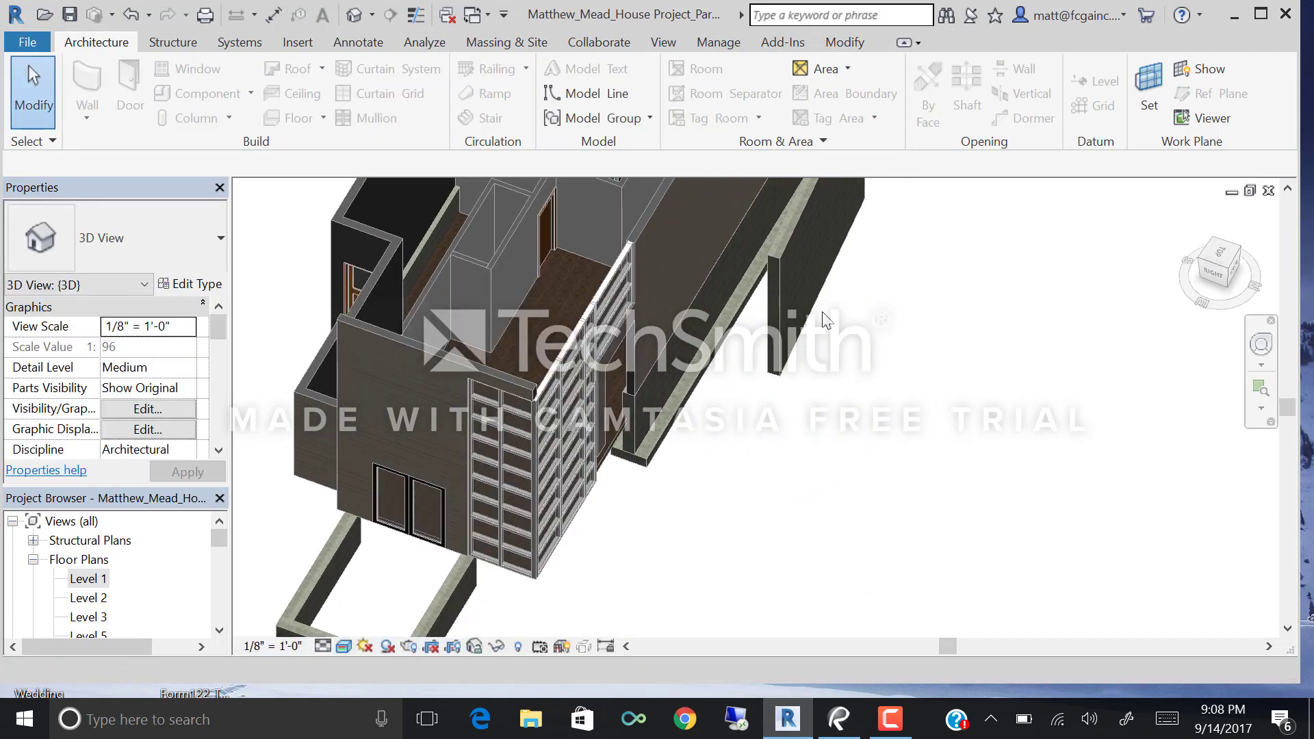
Examine the hardwood finish and concrete layers along the exposed slab edge beside the glazed wall.
scroll(777, 484, "up", 6)
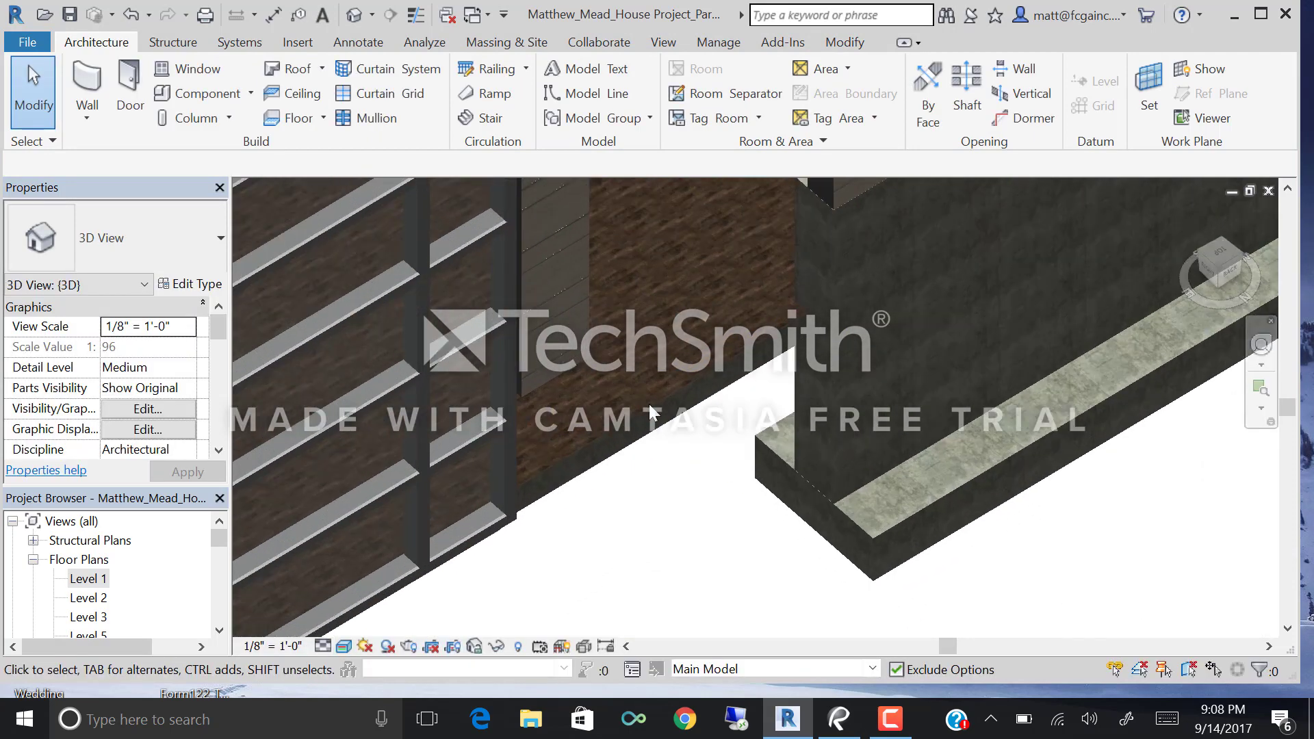
scroll(652, 411, "up", 5)
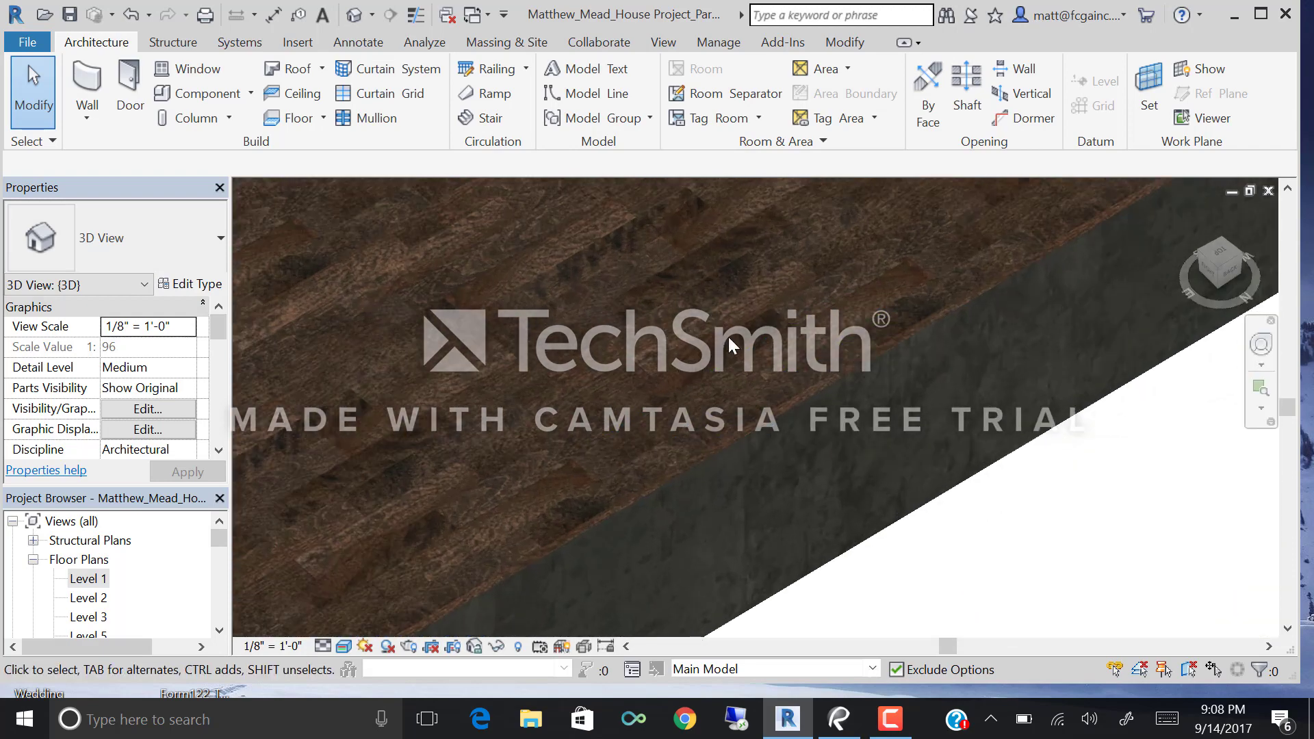
scroll(728, 336, "down", 5)
scroll(753, 376, "up", 4)
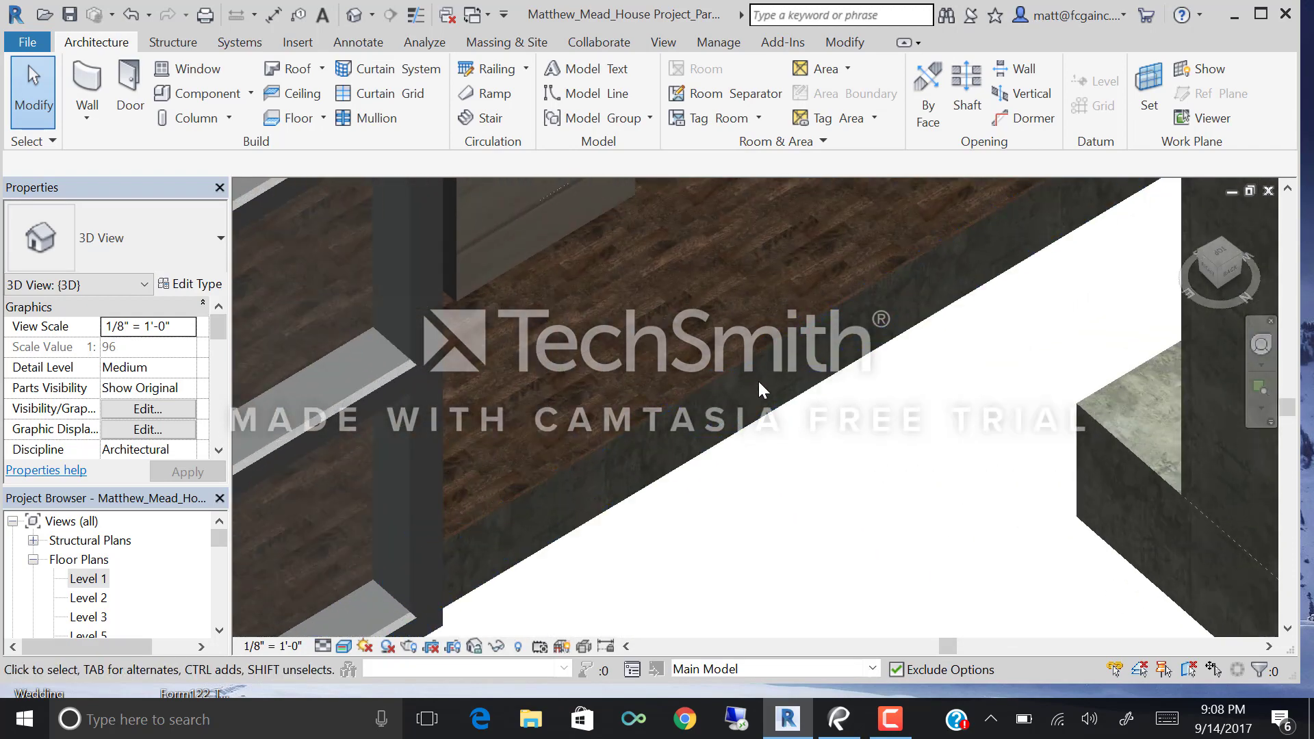
scroll(746, 370, "up", 5)
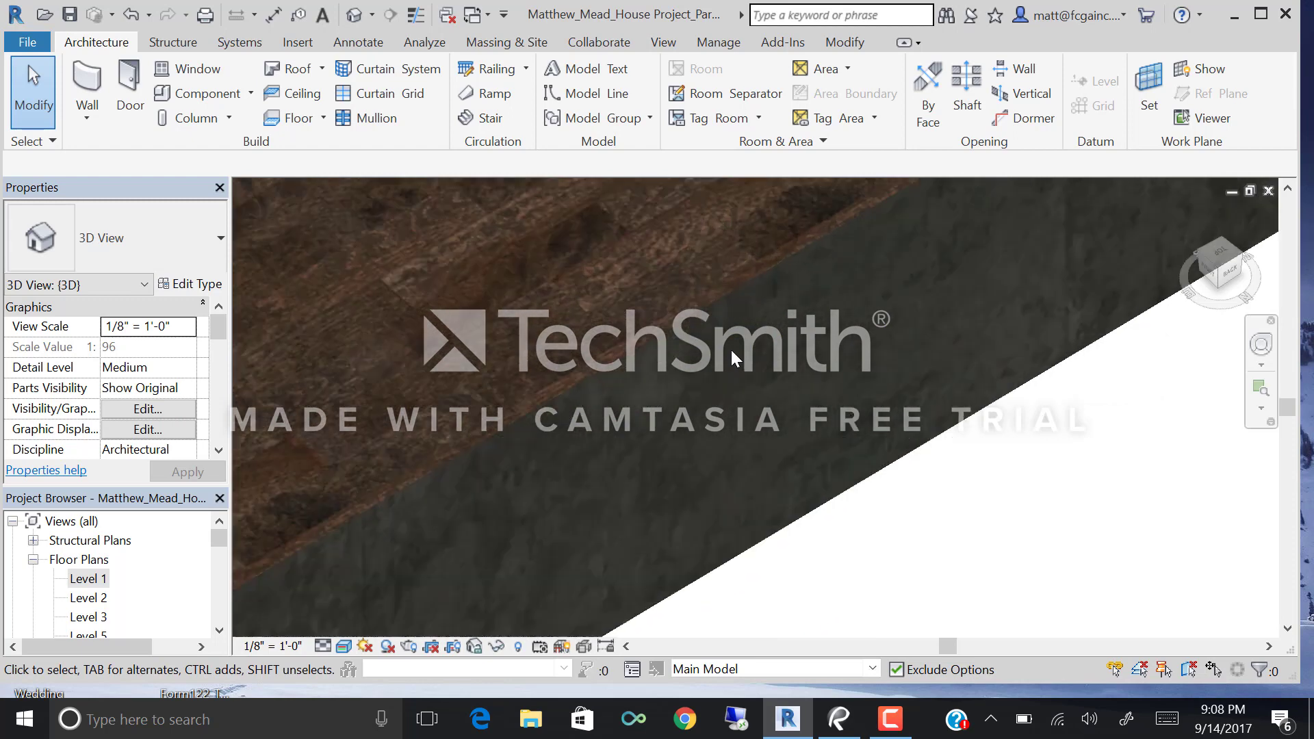
scroll(691, 345, "down", 1)
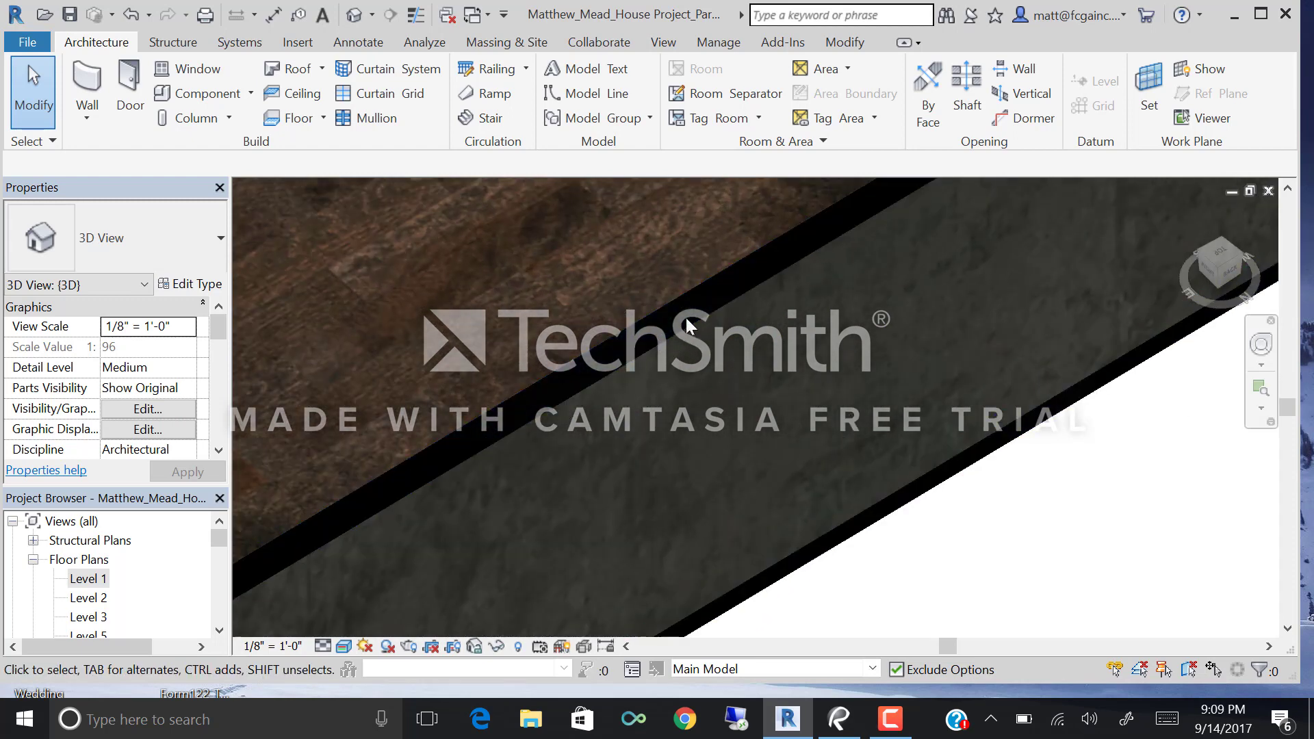
scroll(679, 305, "down", 3)
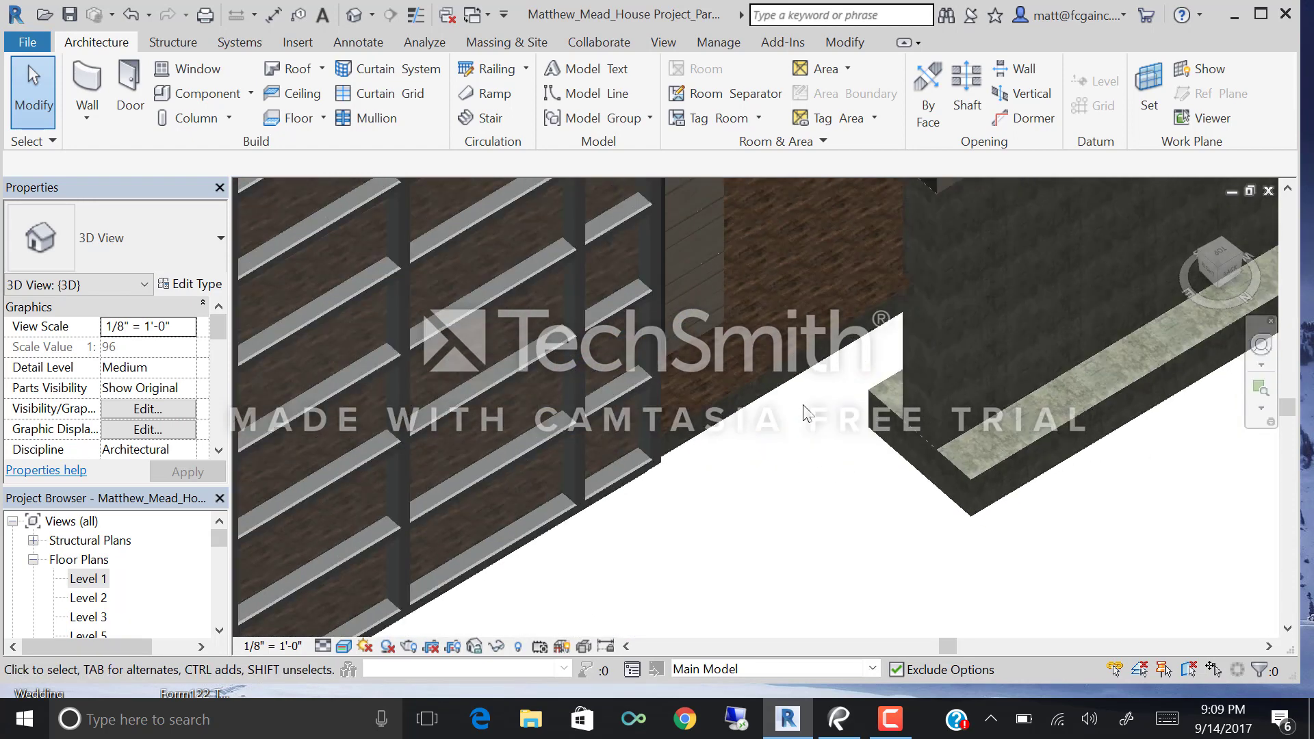
Open the layer structure of the Level 1 hardwood slab's floor type for editing.
scroll(804, 413, "down", 2)
middle_click_drag(804, 411, 781, 375, "shift")
scroll(812, 336, "up", 3)
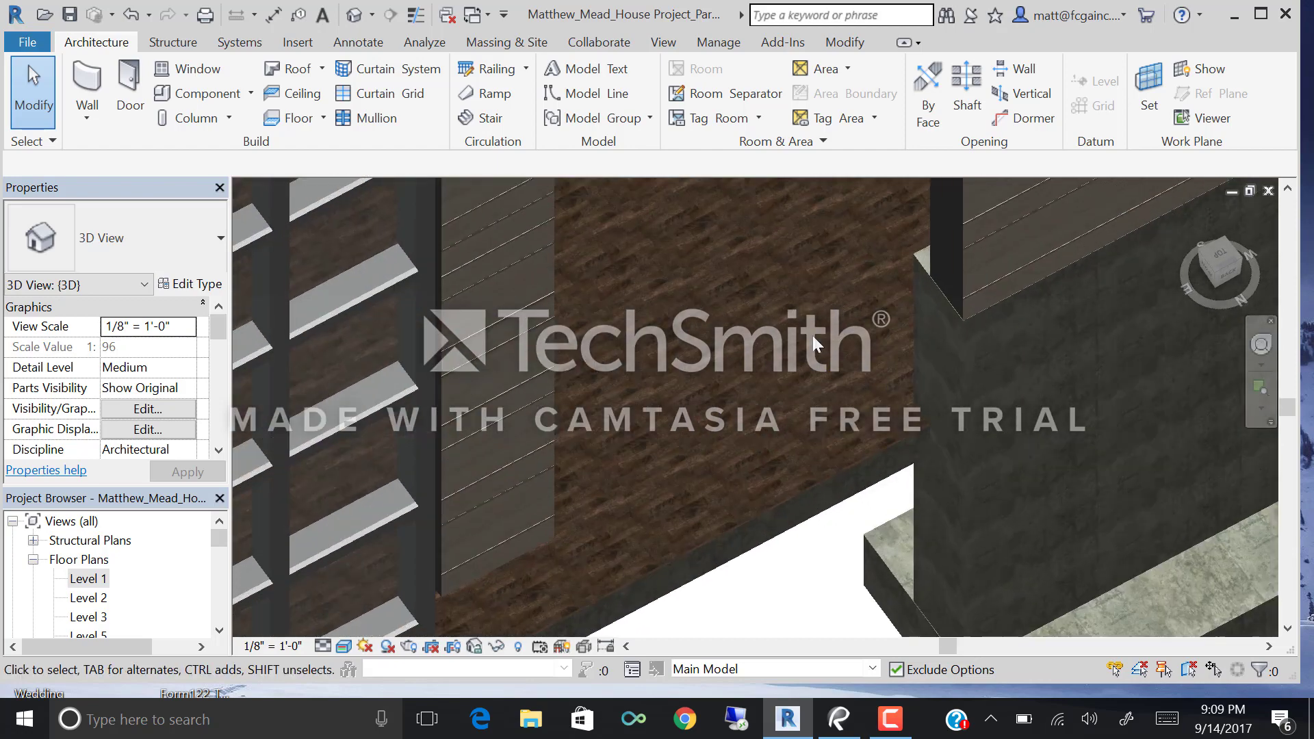
scroll(902, 278, "down", 1)
middle_click_drag(868, 318, 753, 387, "shift")
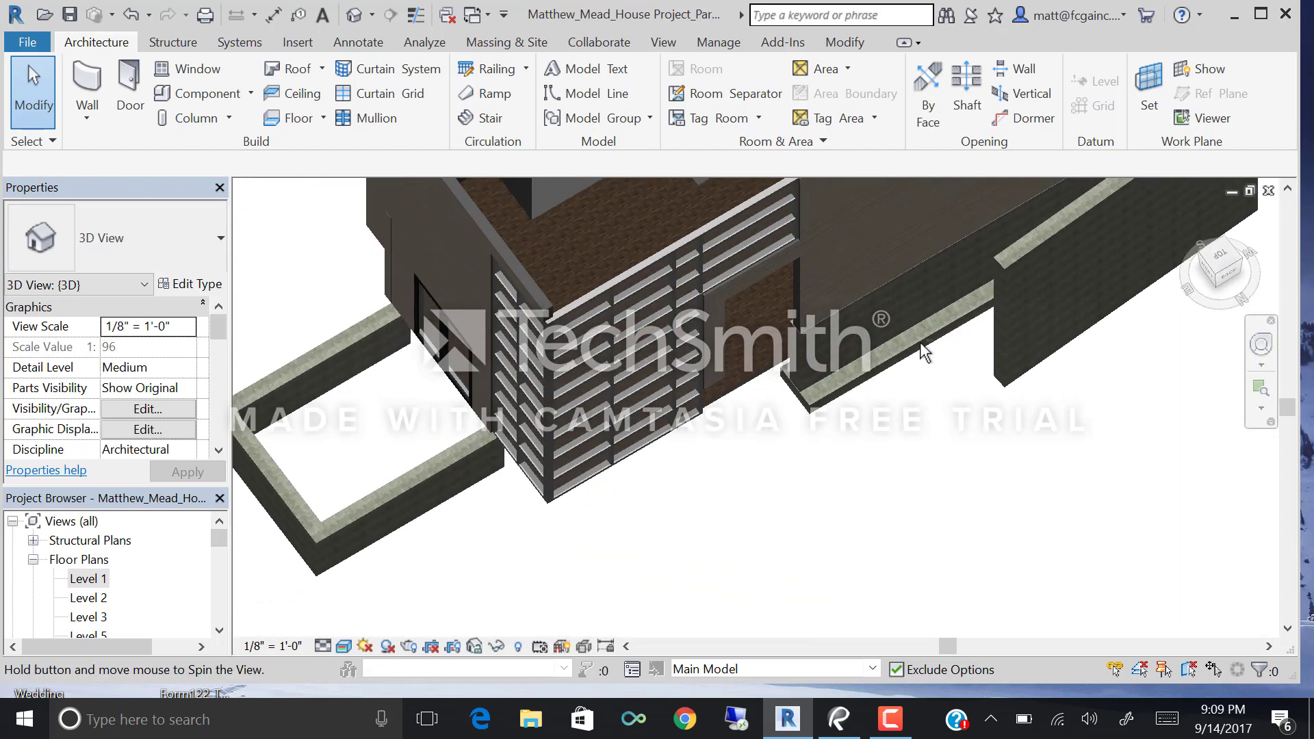
scroll(759, 387, "up", 5)
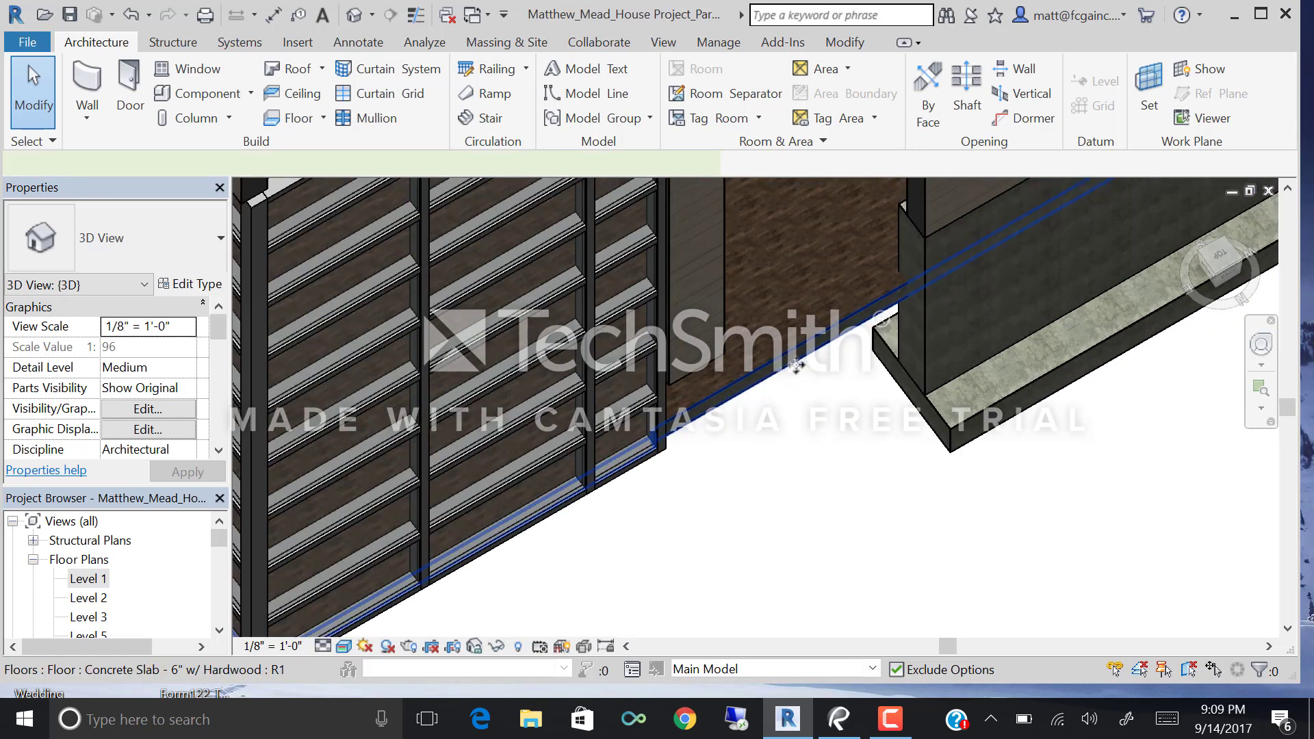
left_click(784, 323)
scroll(784, 323, "up", 1)
left_click(184, 285)
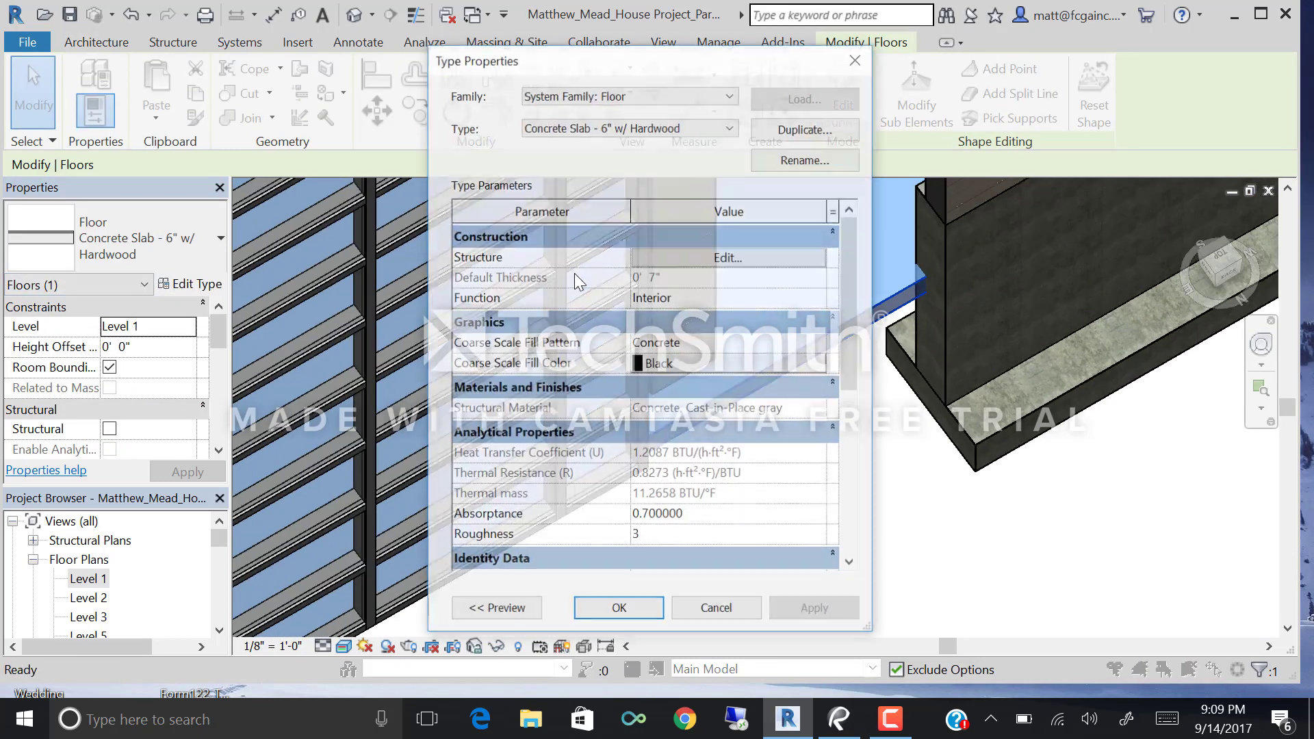
left_click(685, 254)
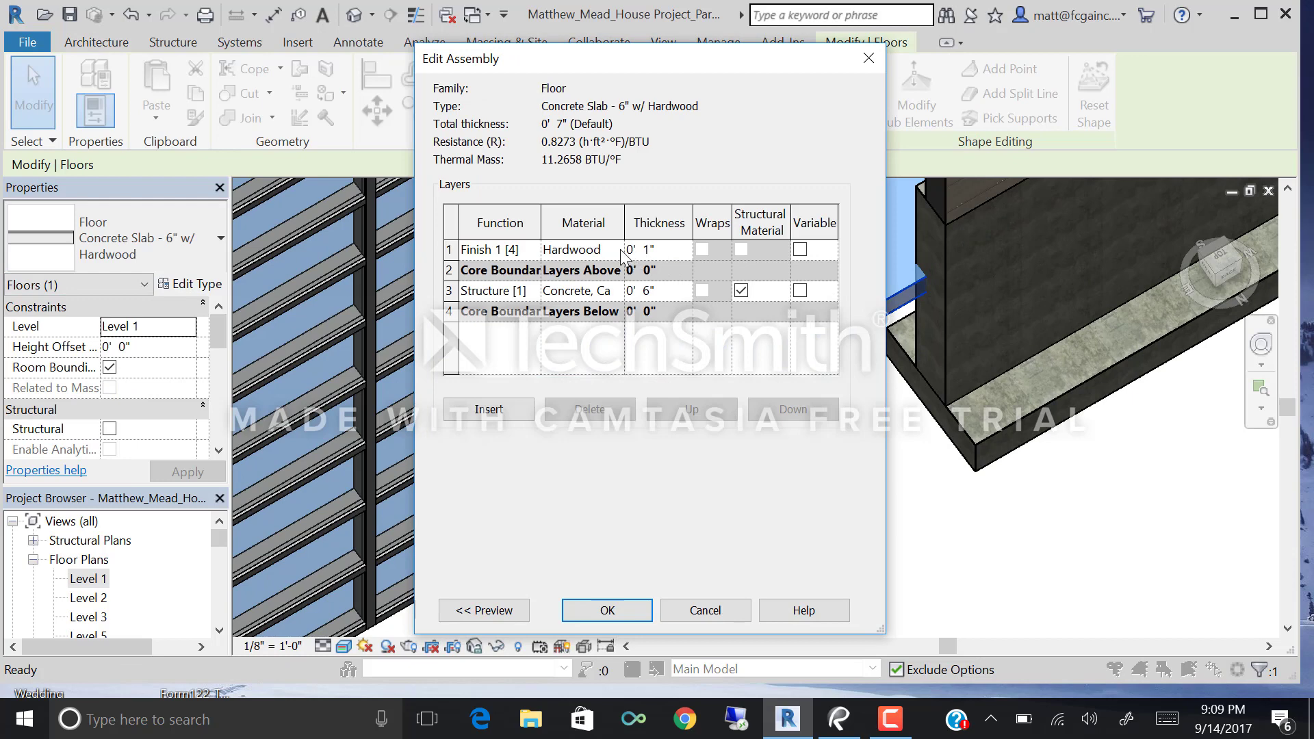
Set the Hardwood material's texture sample size to 4'-0" in width and height and accept the material.
left_click(588, 250)
left_click(617, 249)
left_click(937, 113)
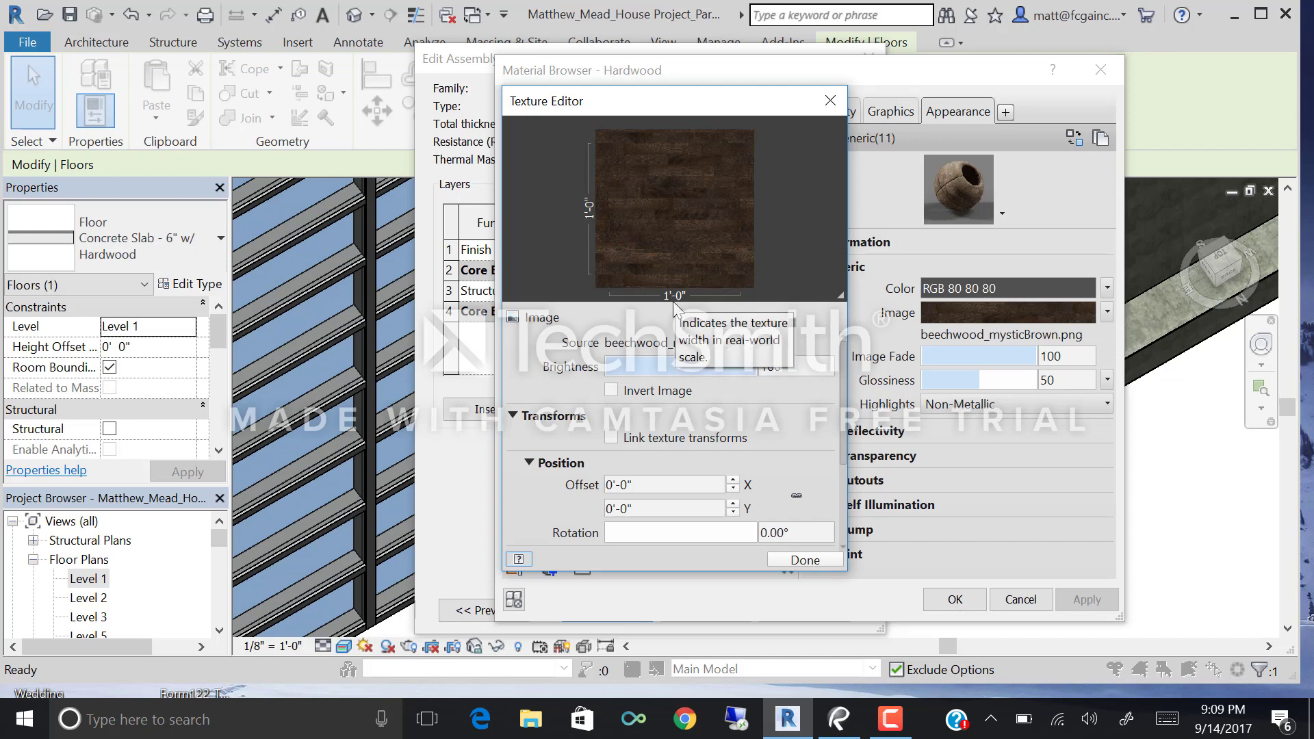
left_click_drag(842, 381, 840, 446)
double_click(668, 462)
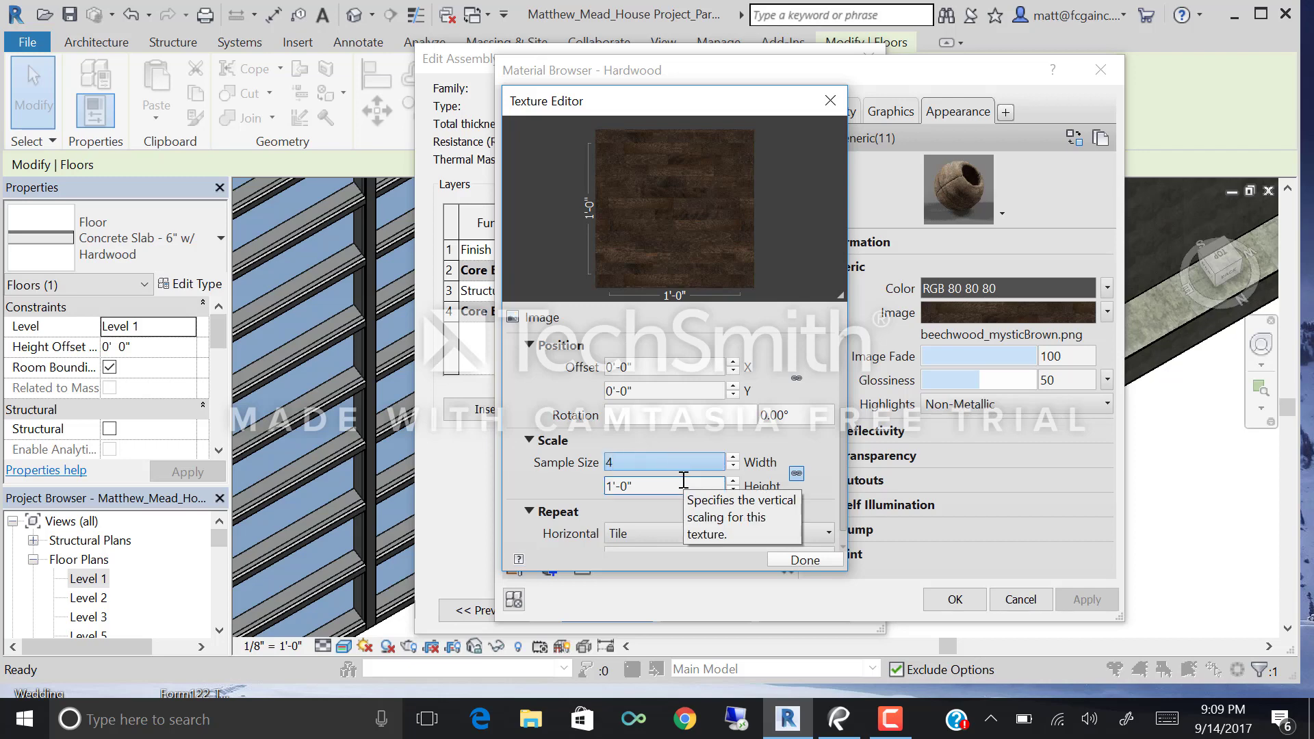
type("4'")
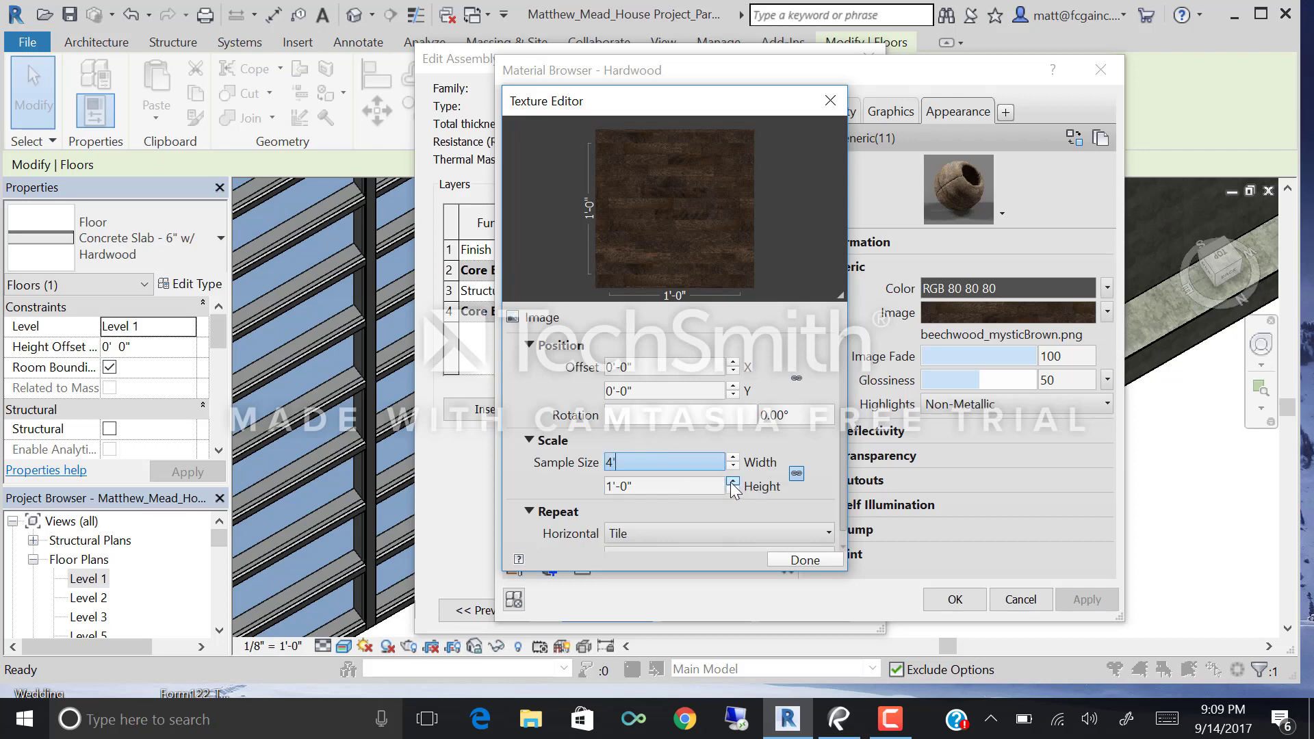
left_click(712, 491)
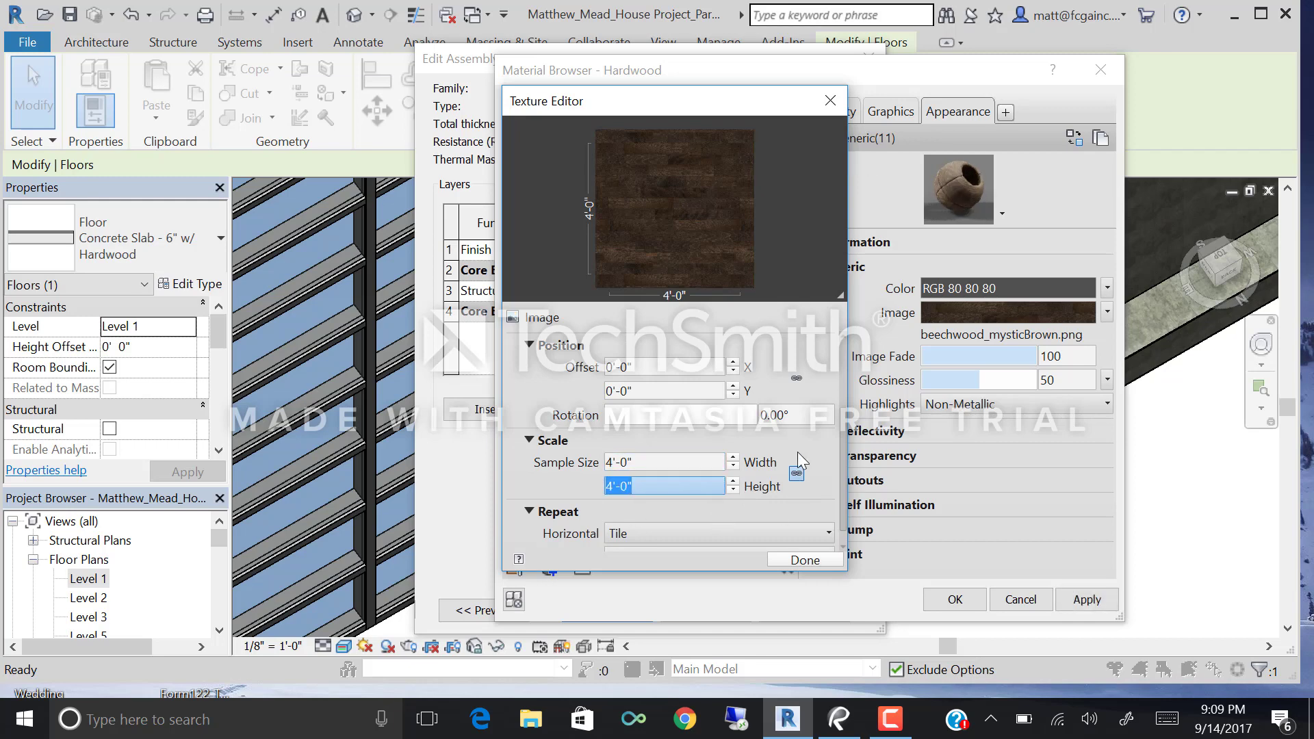
left_click(803, 560)
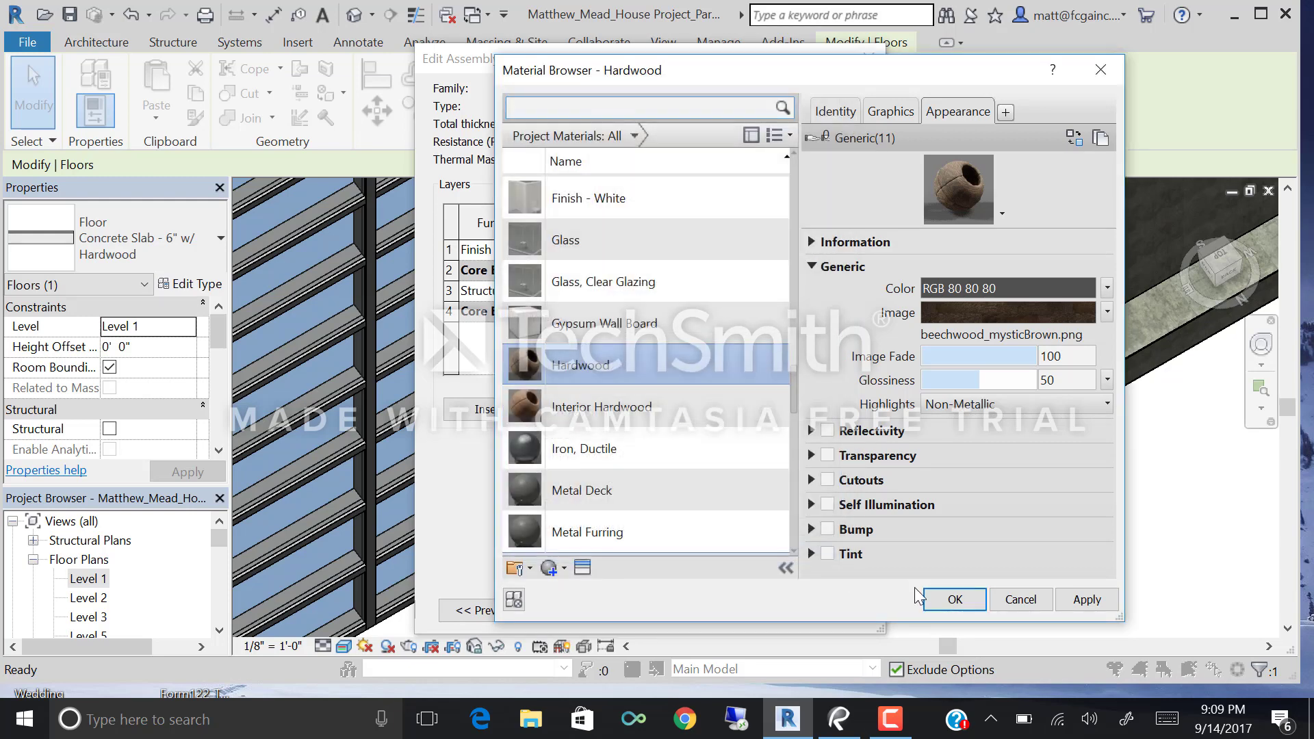
left_click(954, 599)
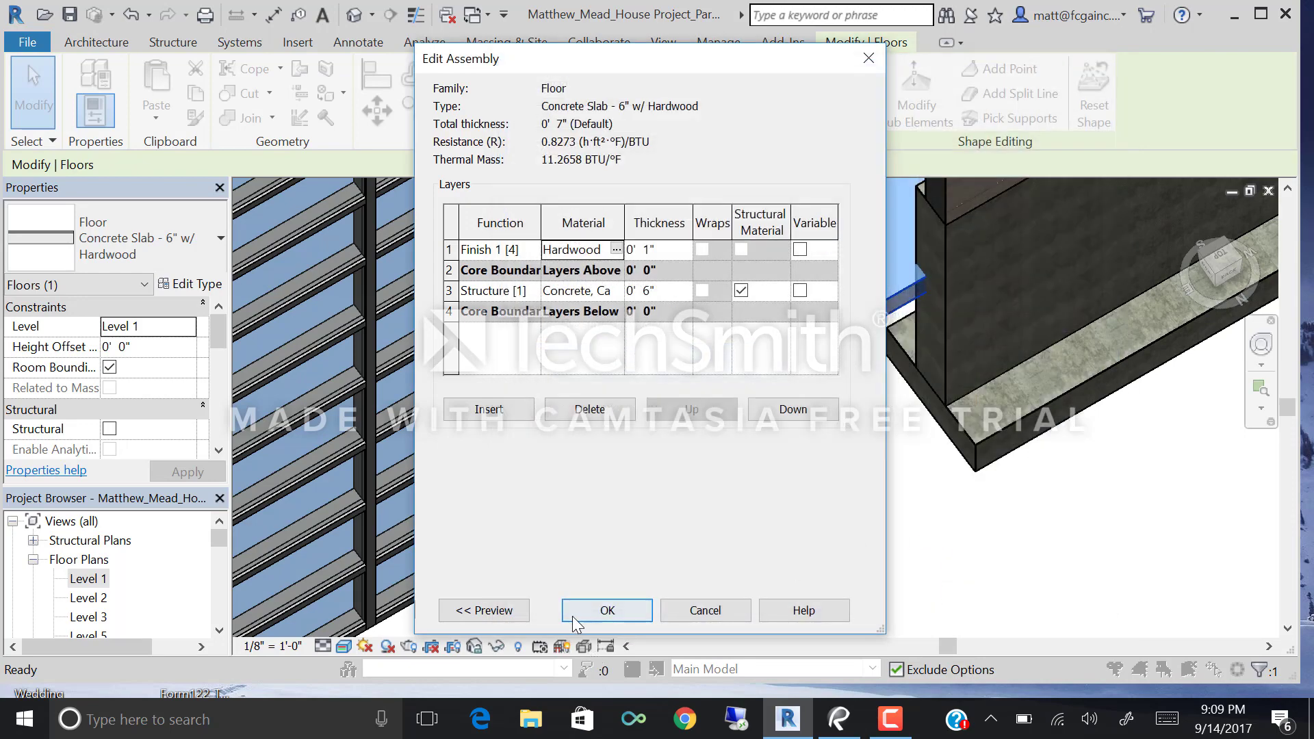
Close the floor's assembly and type settings, deselect the slab, and review the rescaled hardwood across the house interior.
left_click(578, 615)
left_click(698, 608)
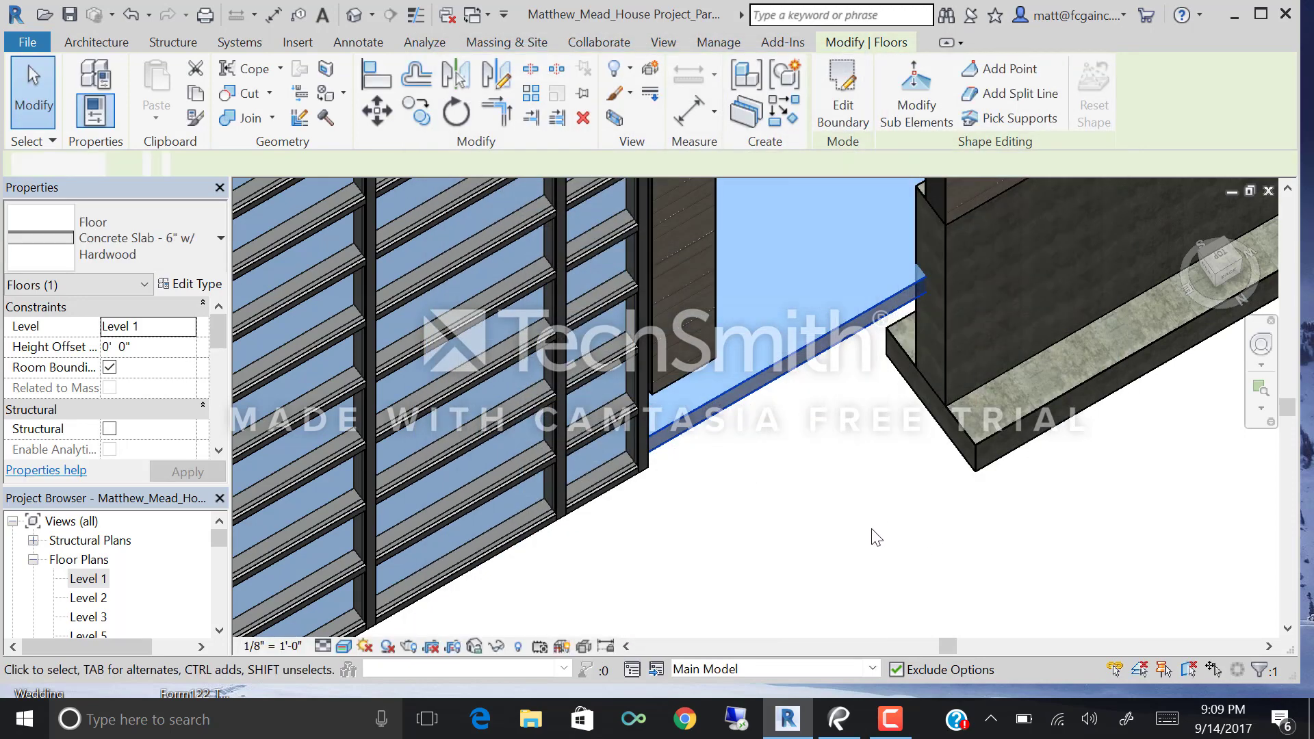
left_click(876, 538)
middle_click_drag(876, 537, 598, 370, "shift")
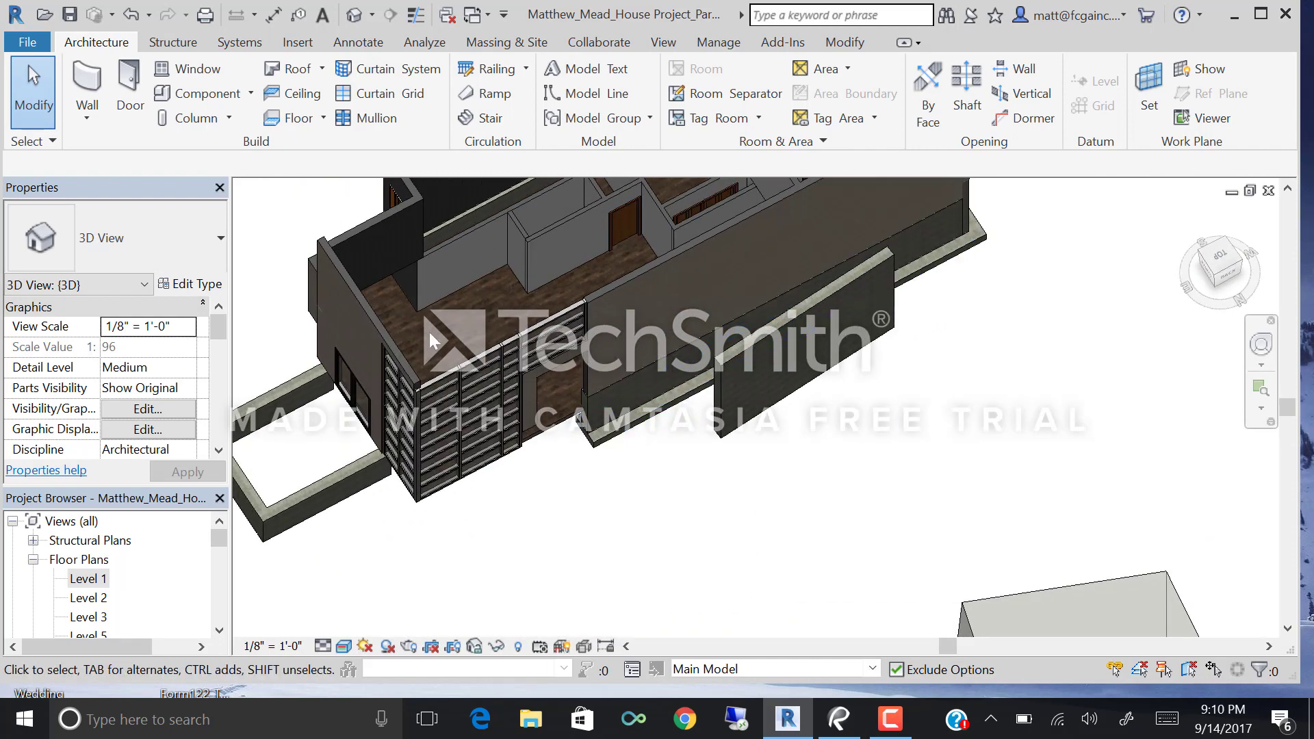
middle_click_drag(429, 331, 657, 431, "shift")
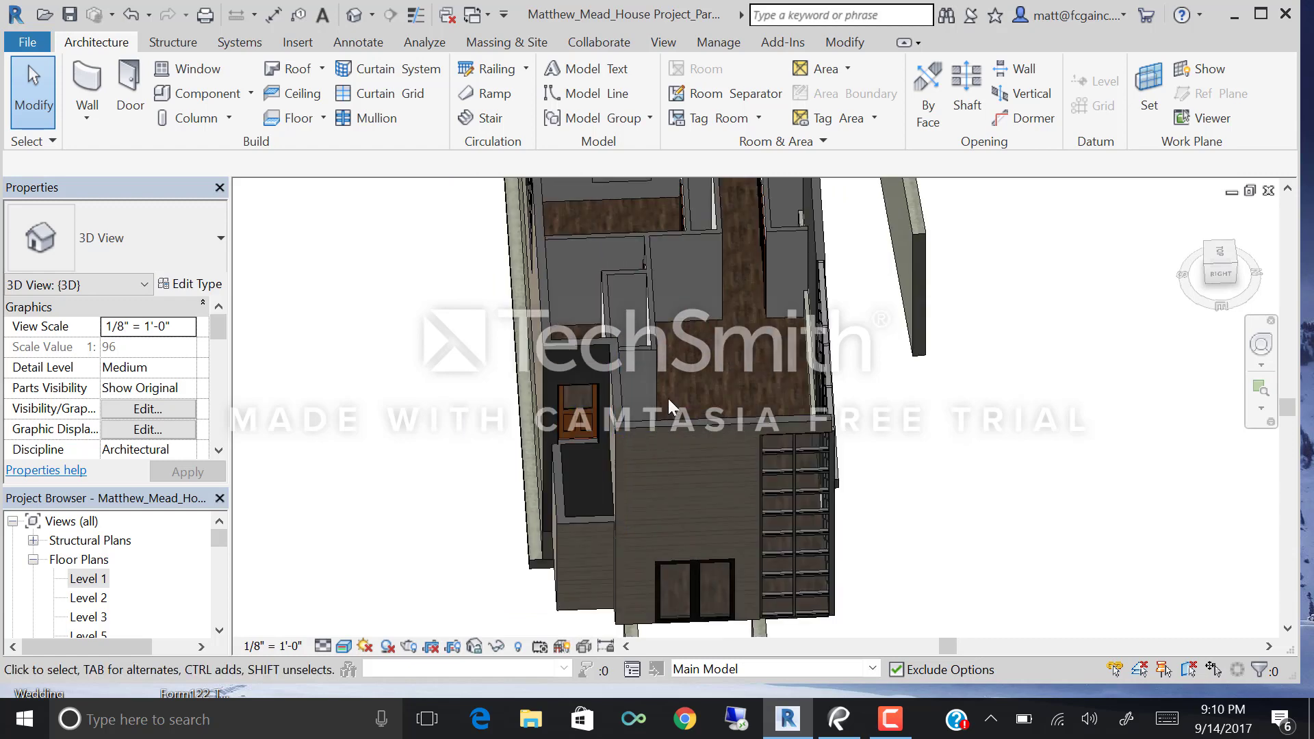
Open the Level 2 floor plan and set its underlay base level to Level 1.
double_click(87, 598)
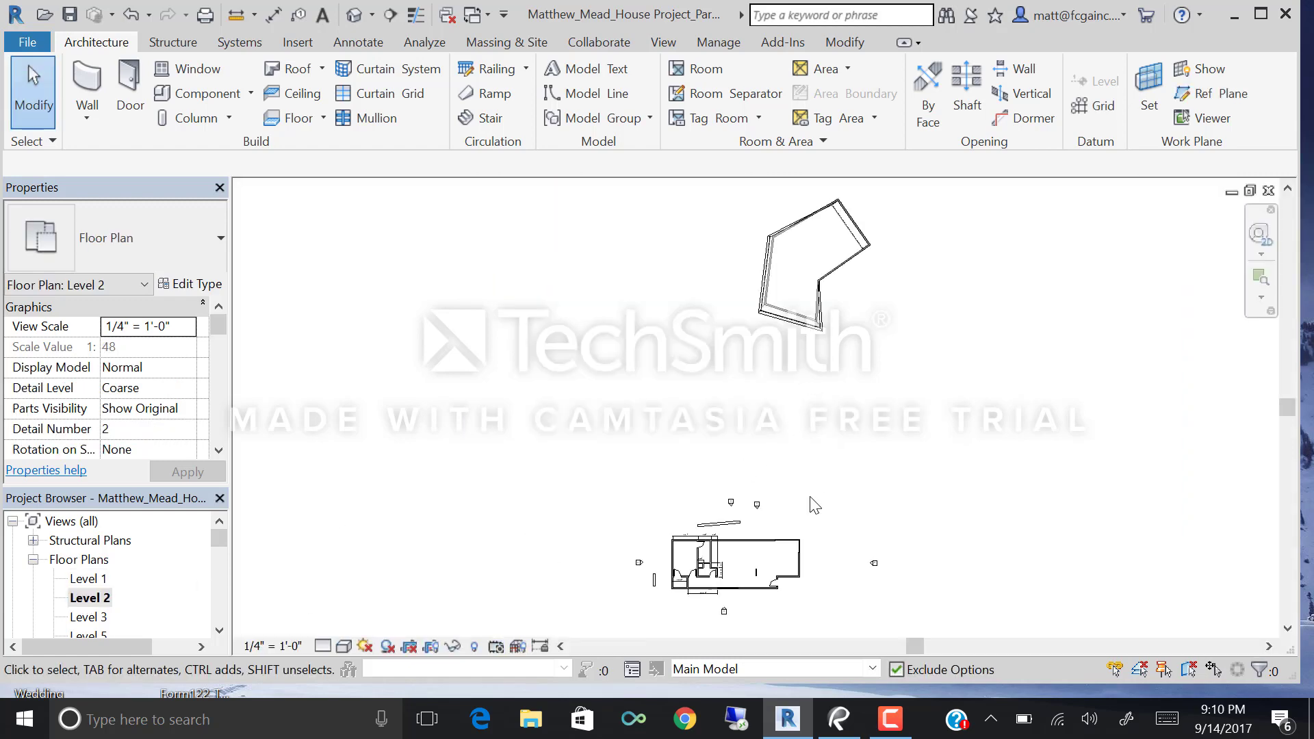
middle_click_drag(813, 505, 745, 408)
scroll(733, 475, "up", 5)
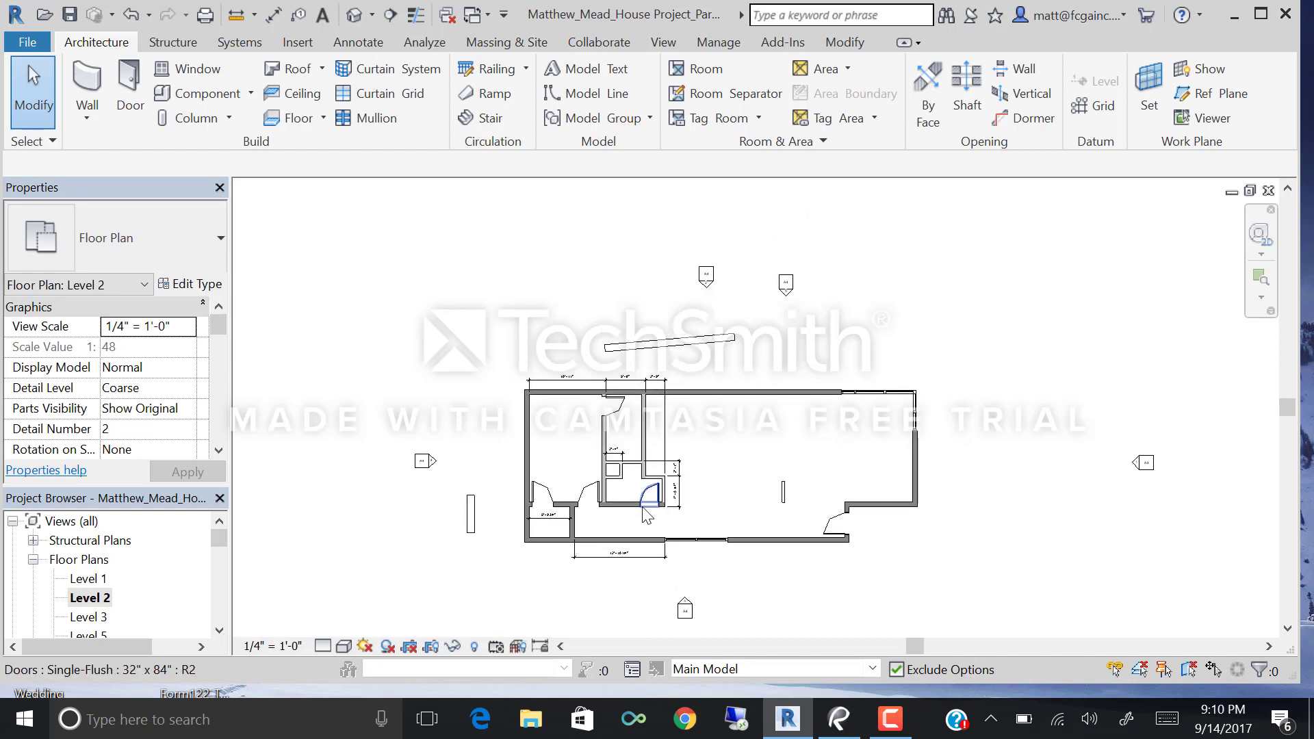
scroll(646, 515, "down", 4)
middle_click_drag(575, 329, 704, 420)
scroll(719, 349, "up", 5)
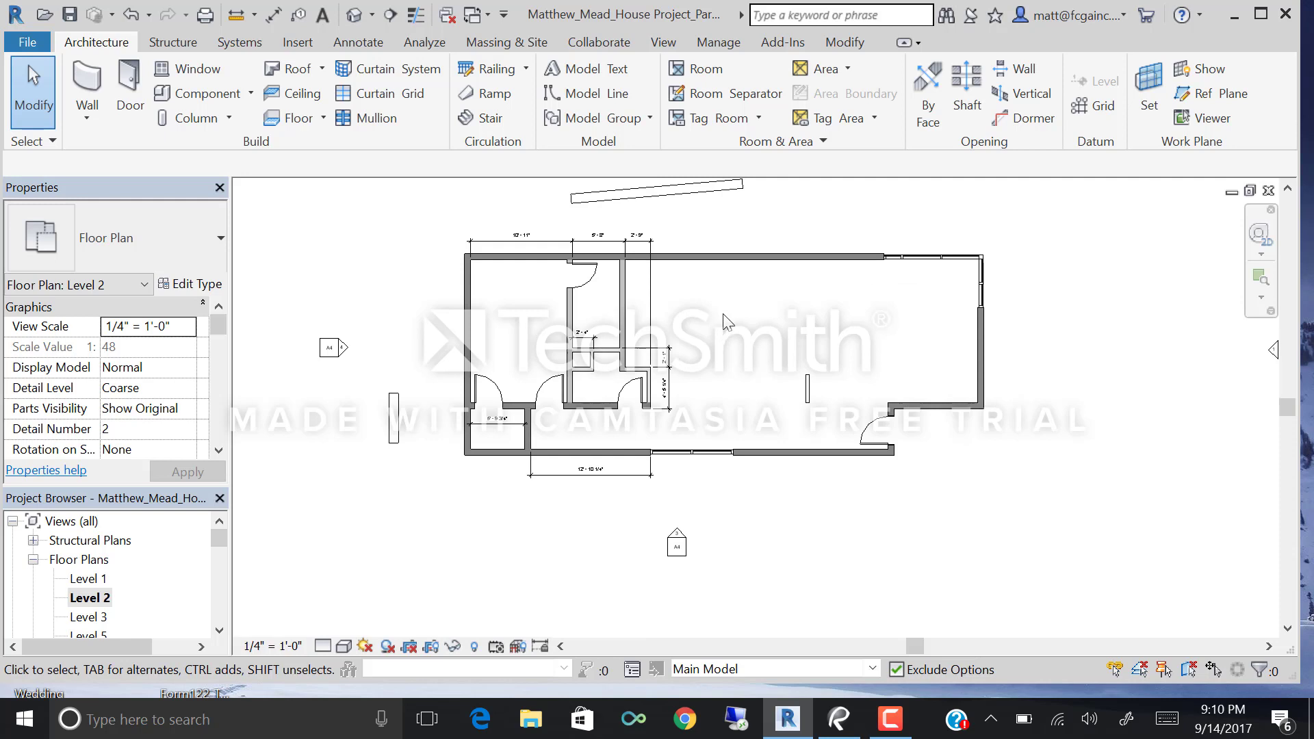
scroll(643, 391, "up", 2)
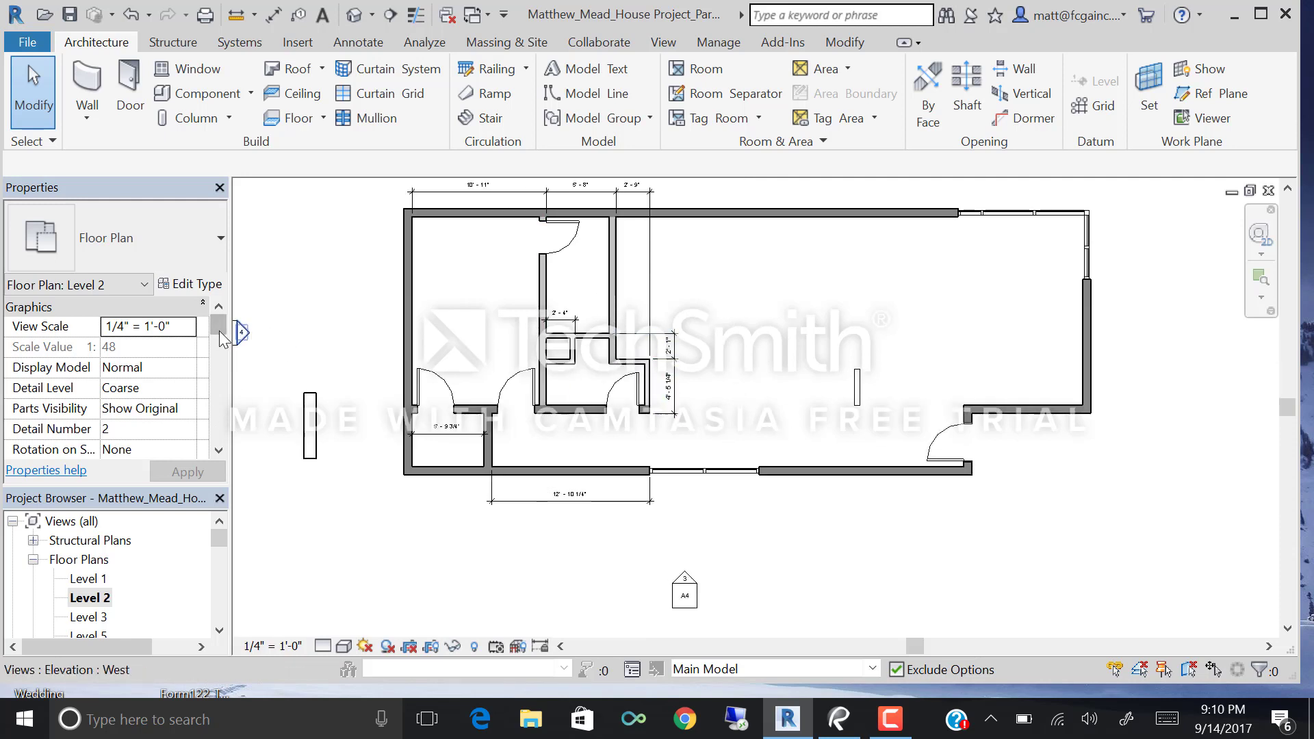
left_click_drag(219, 331, 220, 381)
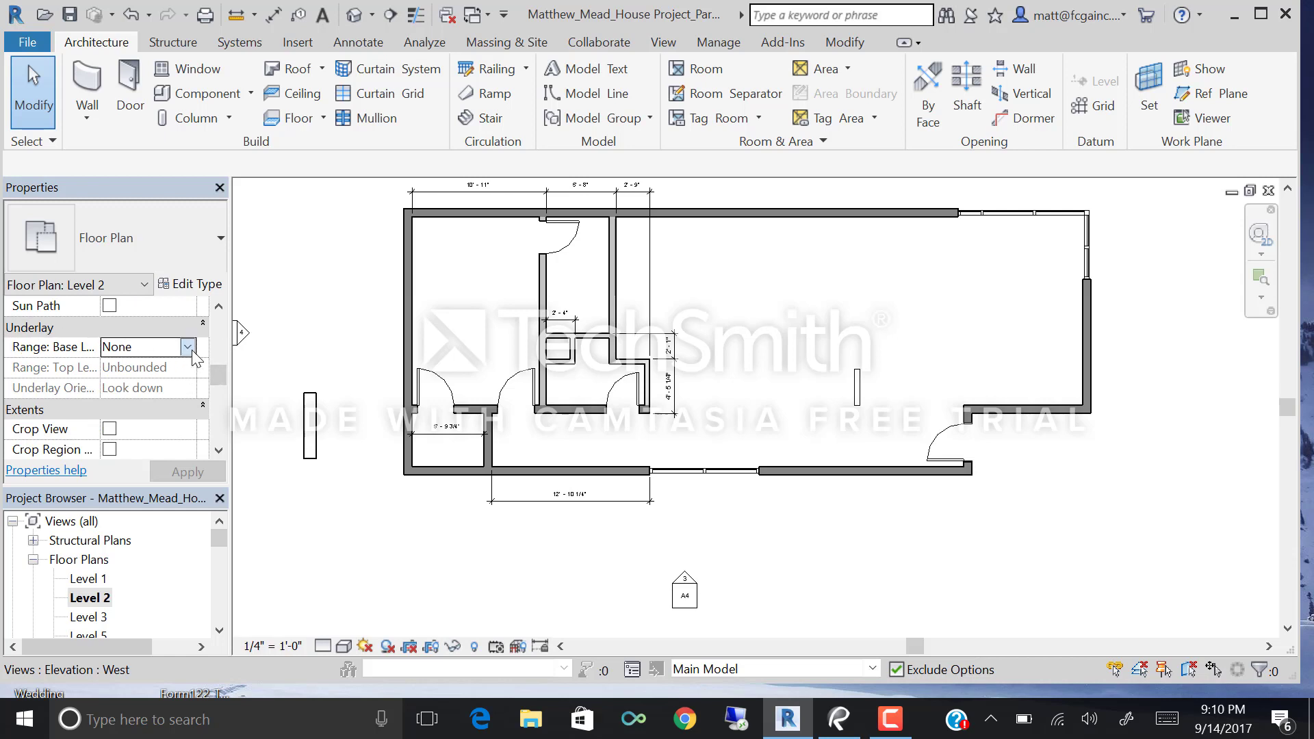
left_click(189, 348)
left_click(123, 385)
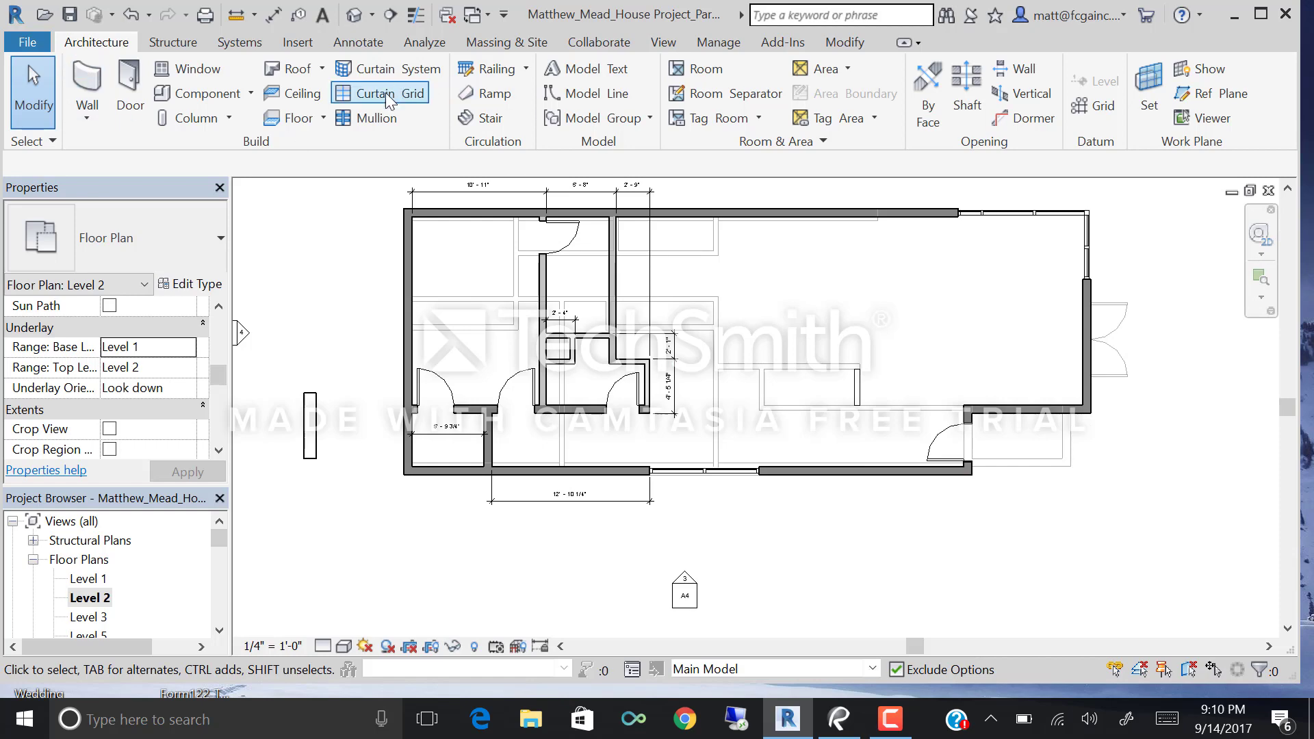
Start a new architectural floor on Level 2 using the Concrete Slab - 6" w/ Hardwood type.
left_click(321, 121)
left_click(260, 155)
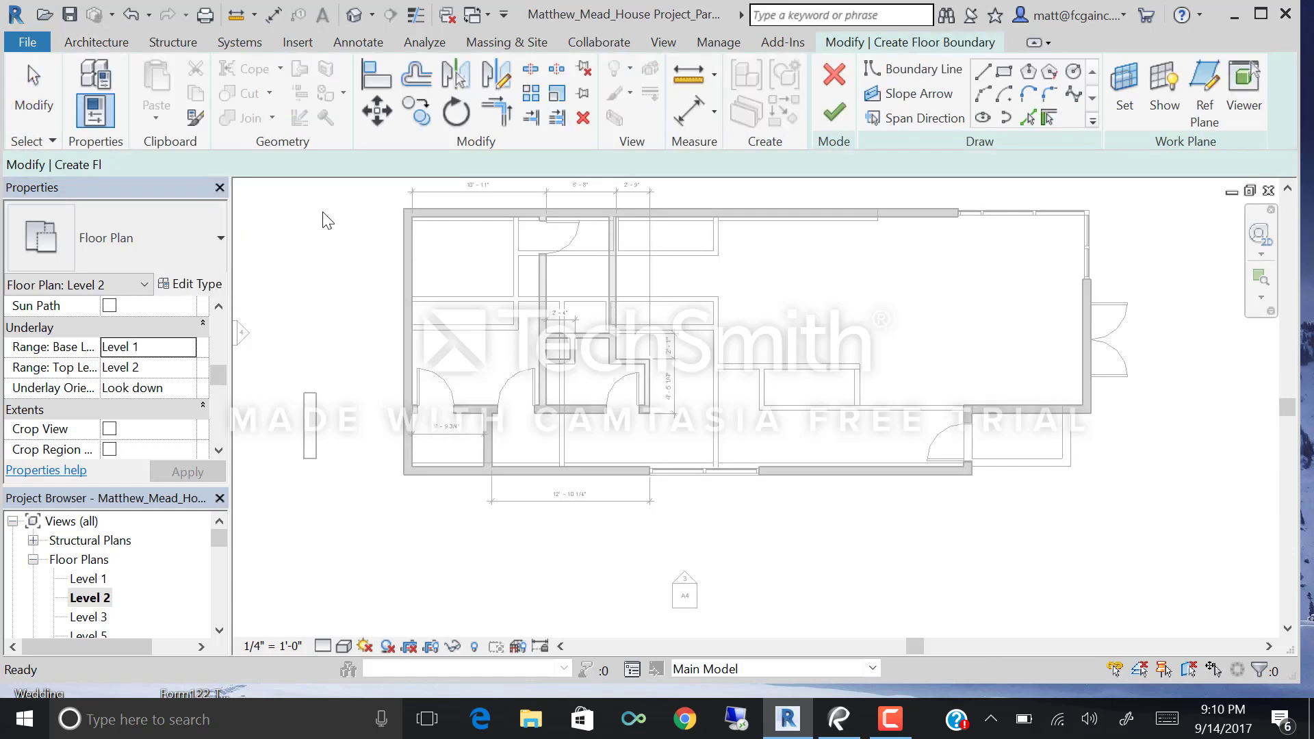
left_click(146, 243)
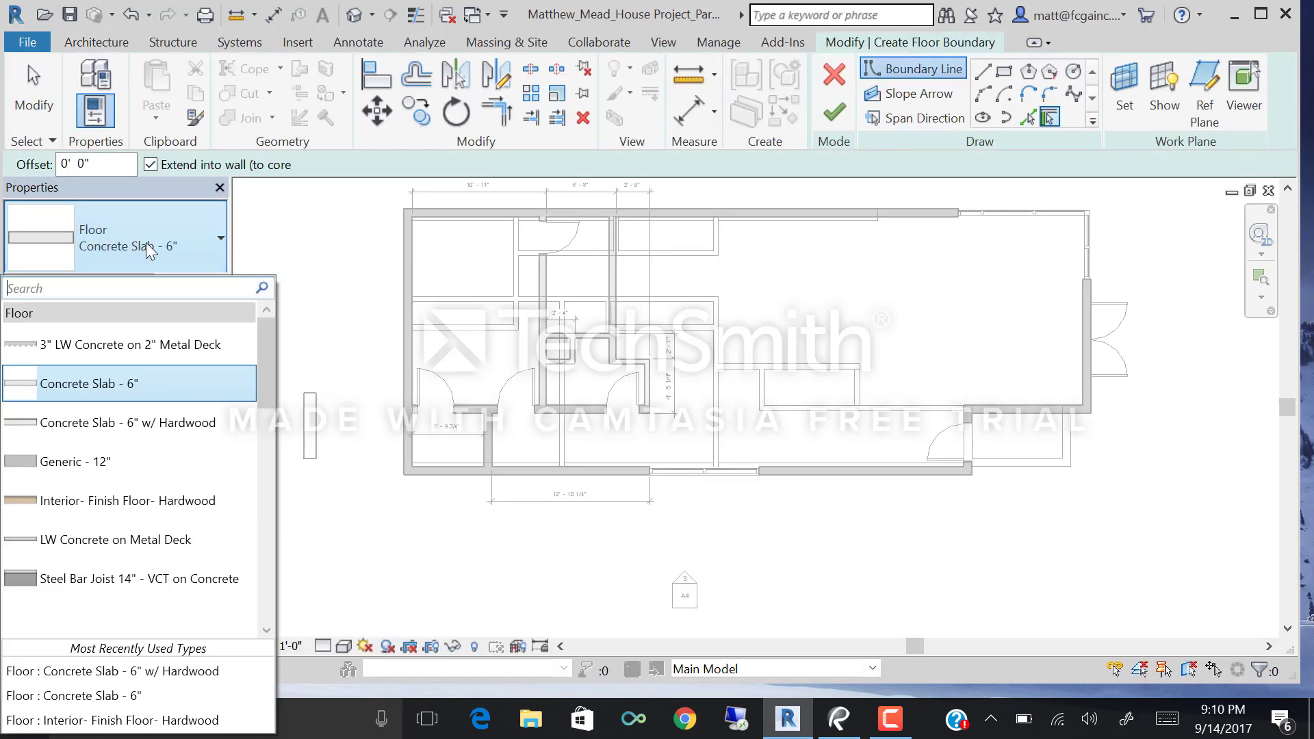
left_click(124, 423)
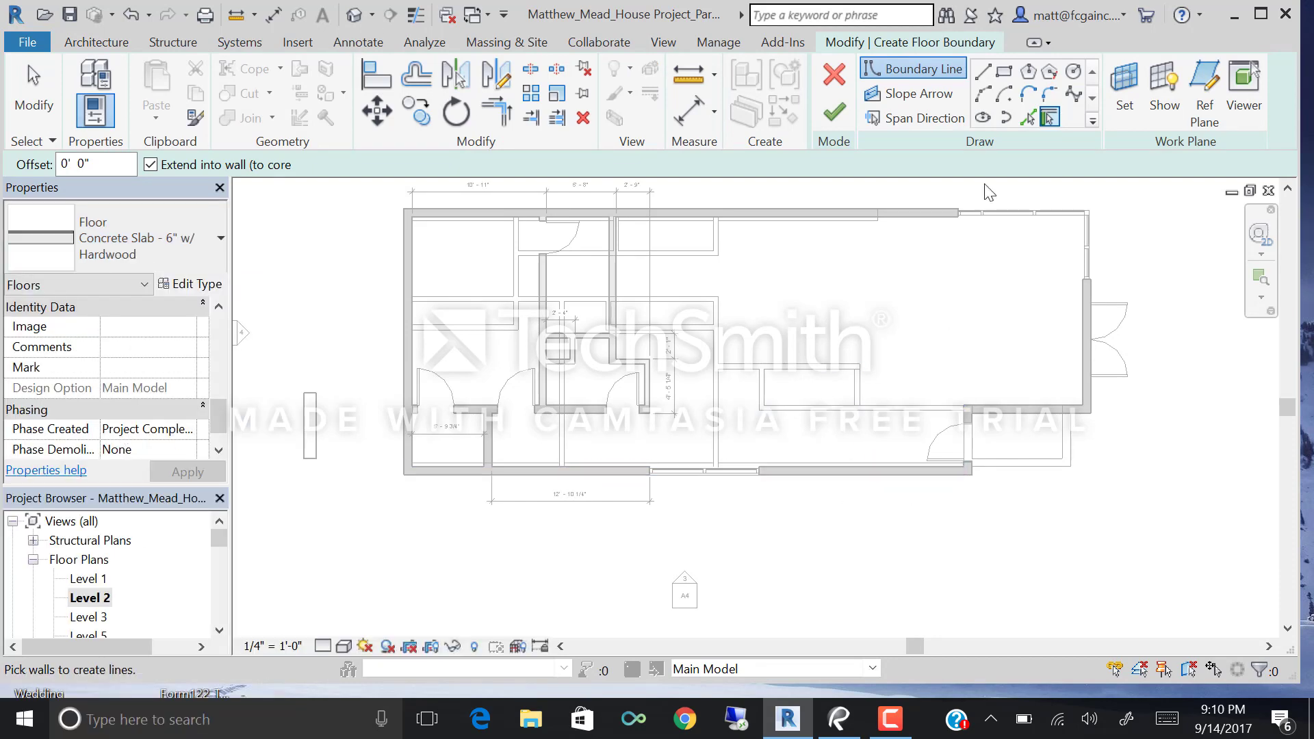
Draw floor boundary lines from the inside corner above the southeast door, 4'-11 3/4" down the door wall and 44'-10 1/2" along the south wall.
left_click(982, 72)
scroll(967, 421, "up", 3)
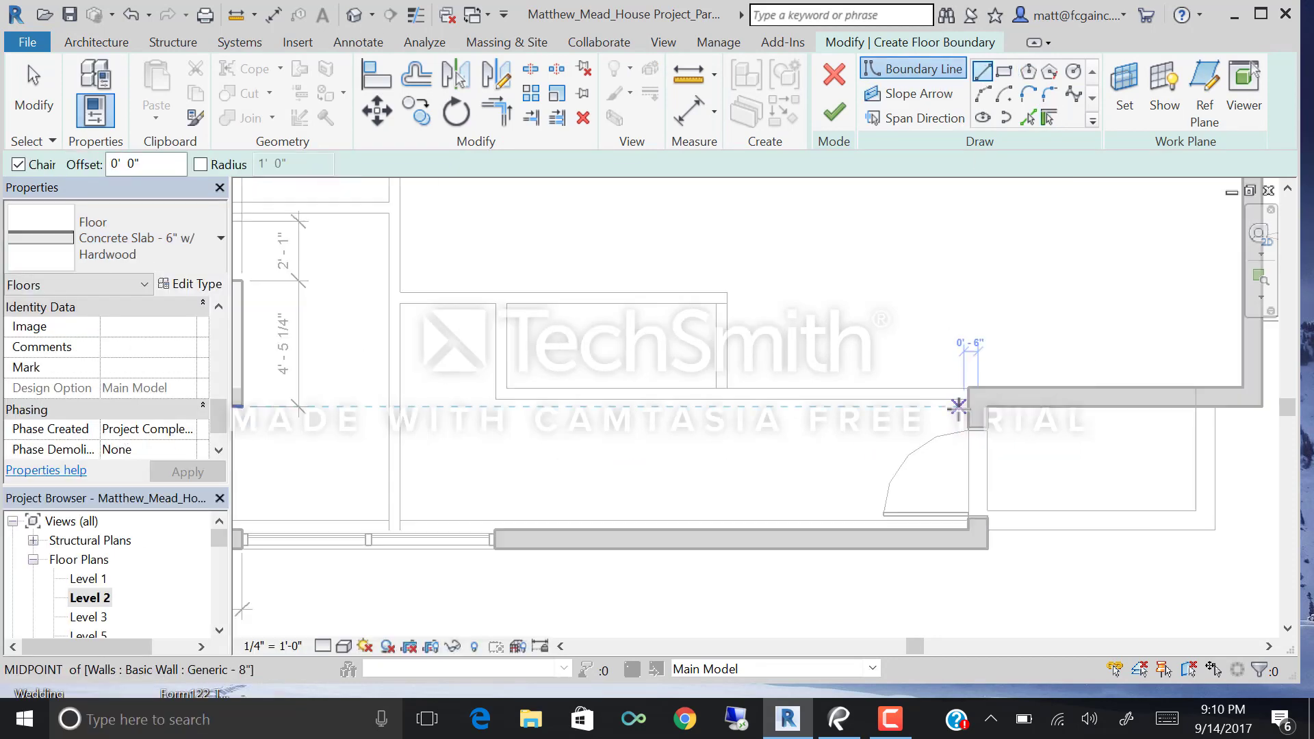
left_click(967, 388)
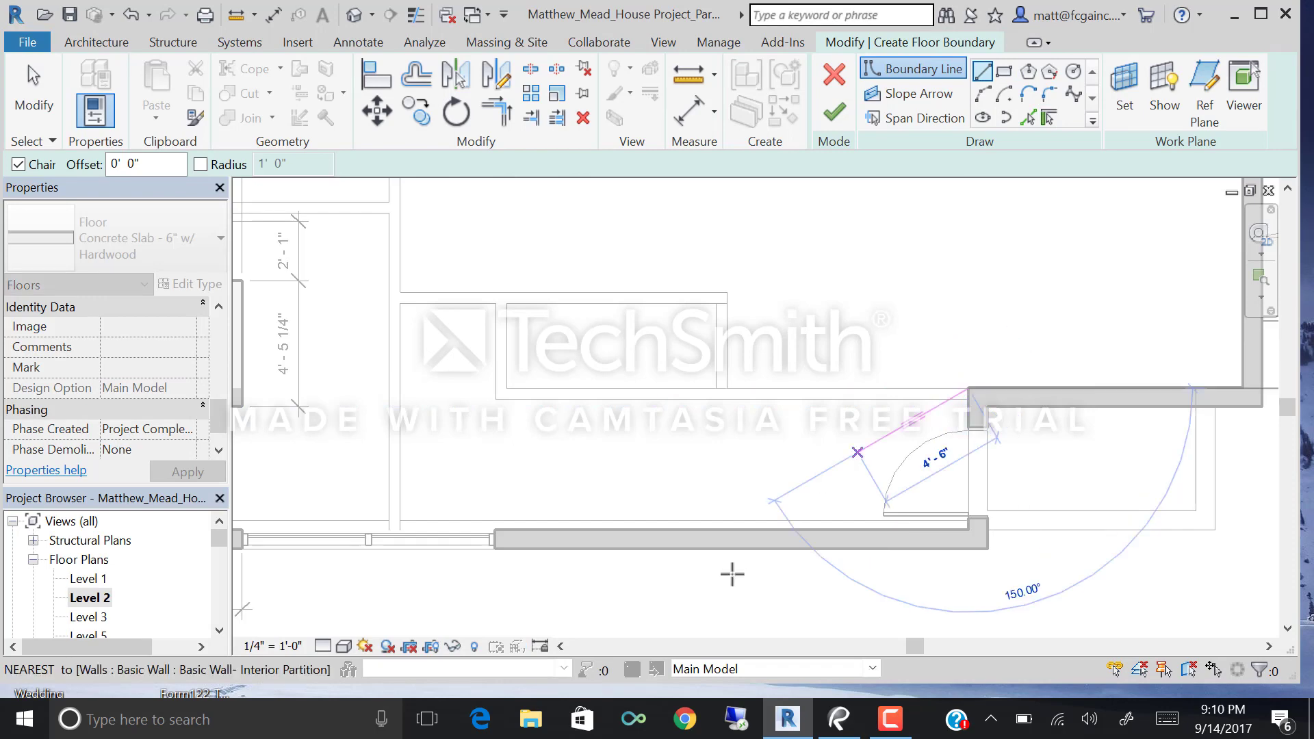
scroll(732, 573, "down", 2)
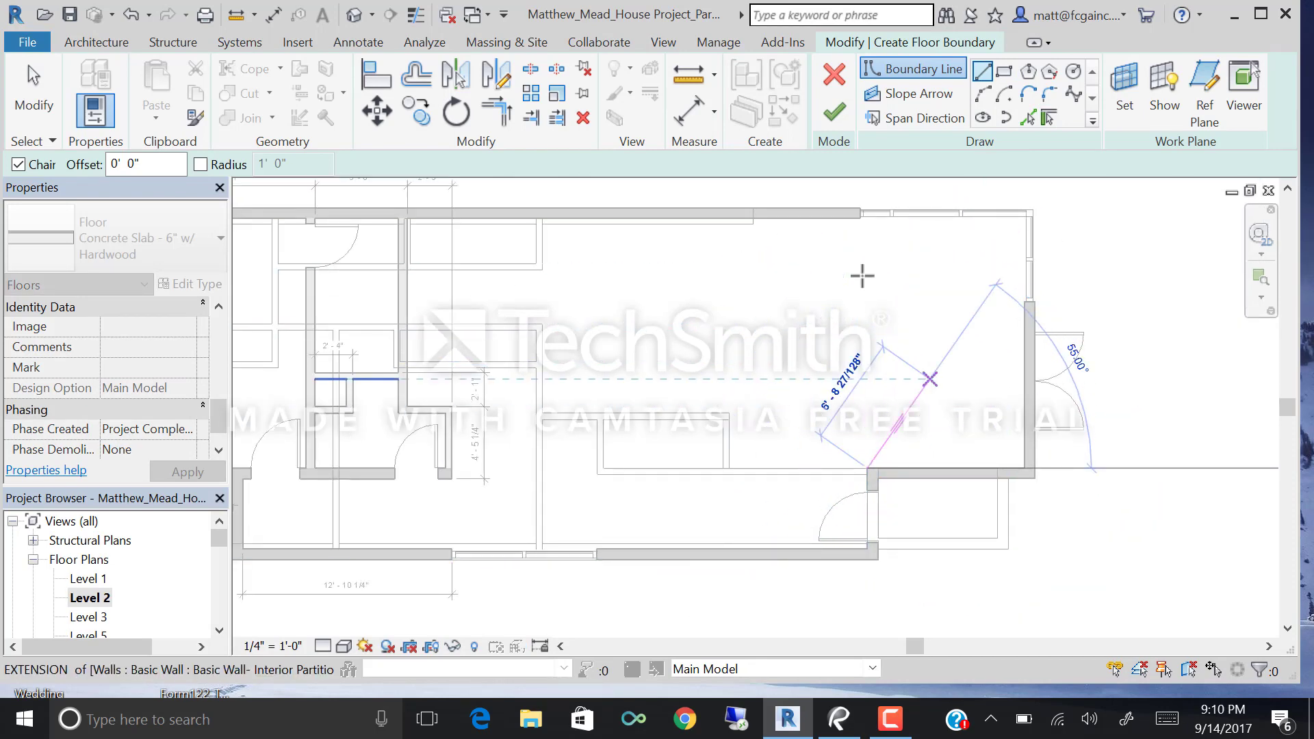
scroll(851, 559, "up", 1)
scroll(851, 560, "up", 2)
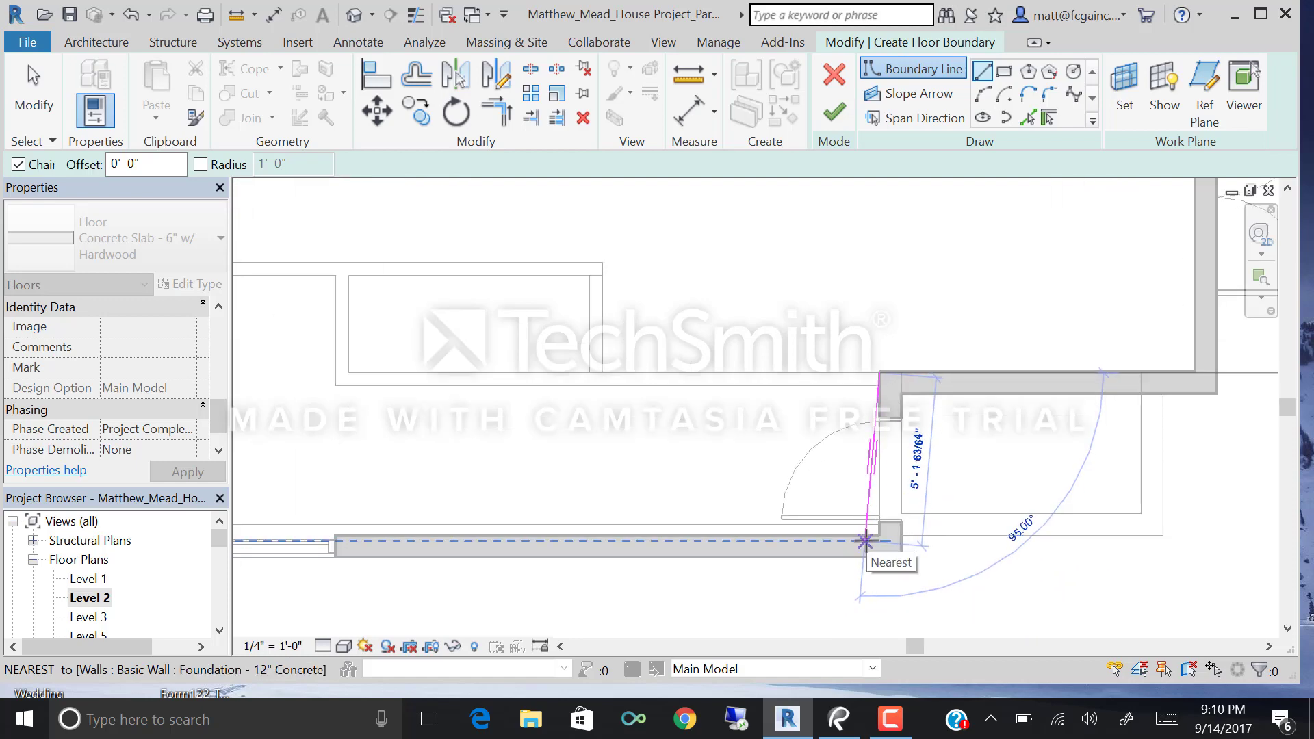
left_click(879, 536)
scroll(1000, 522, "down", 3)
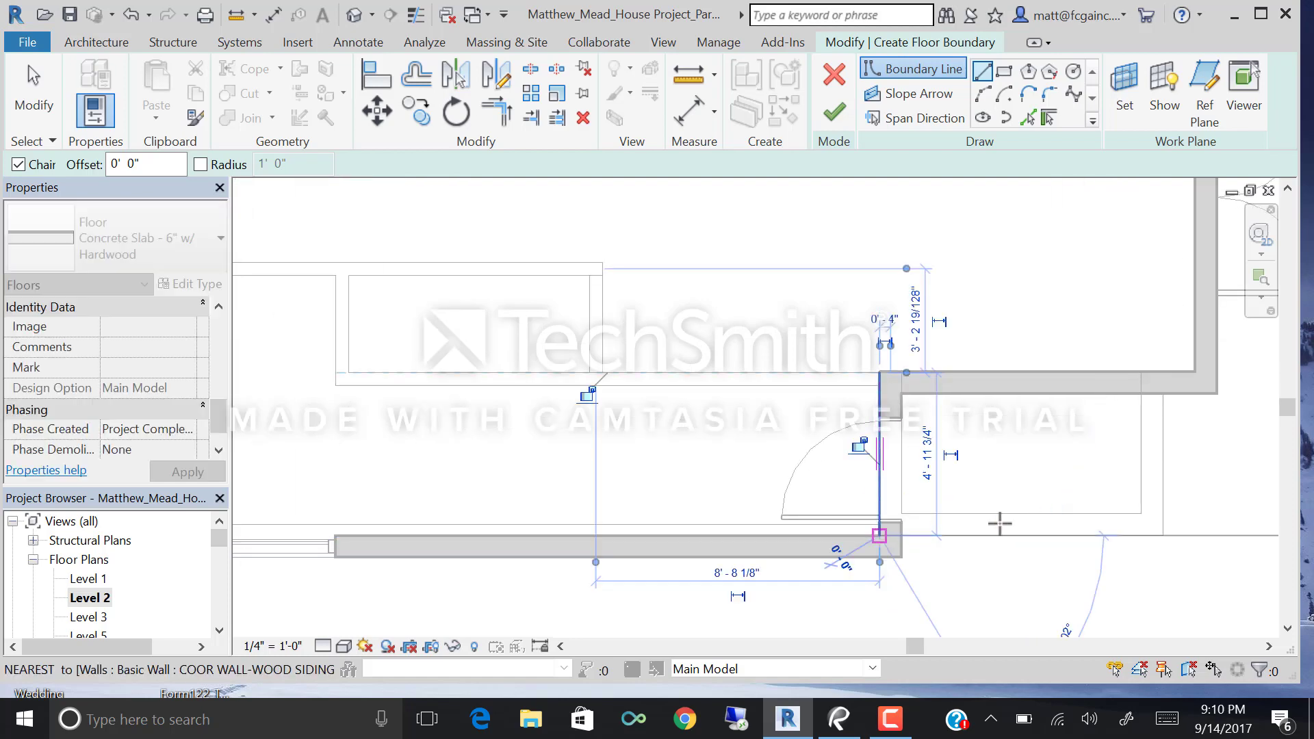
scroll(493, 522, "up", 4)
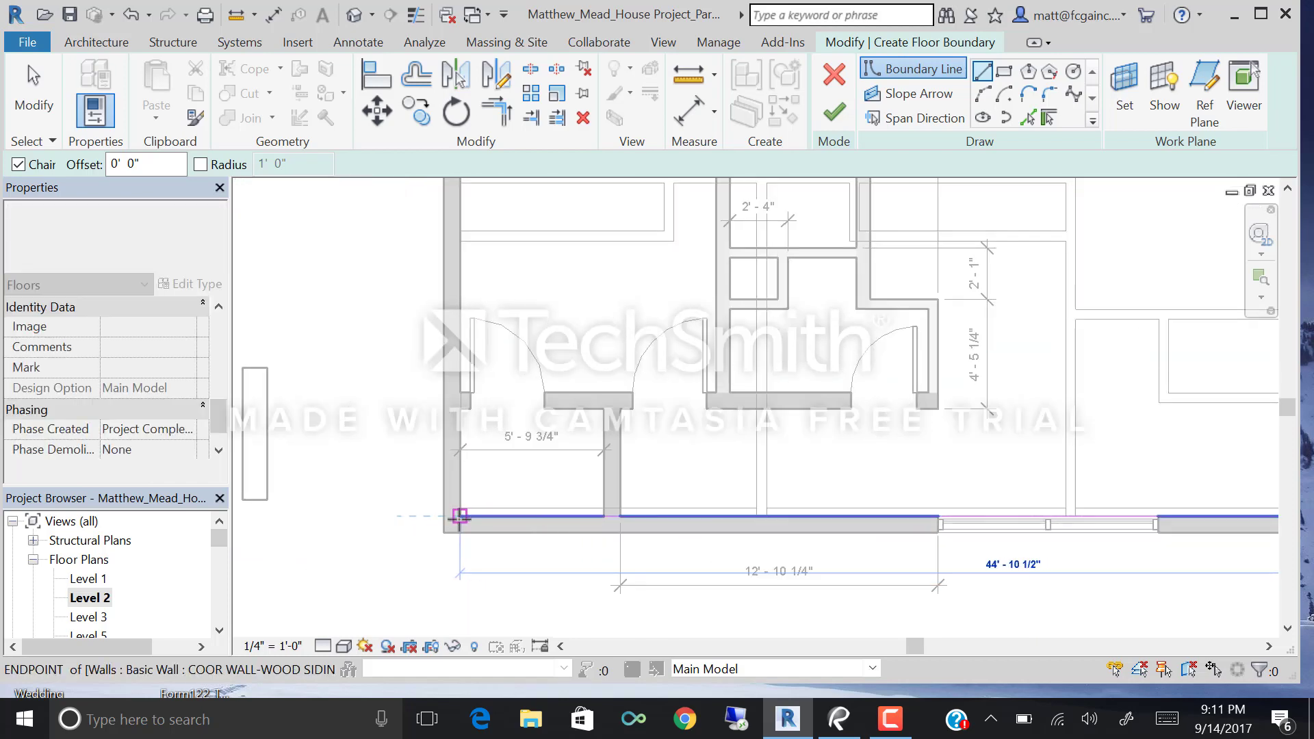
left_click(459, 517)
Continue the floor boundary about 20'-4" up the west wall's inner face, then along the north wall to the end of the Level 1 wall underlay.
scroll(457, 356, "down", 2)
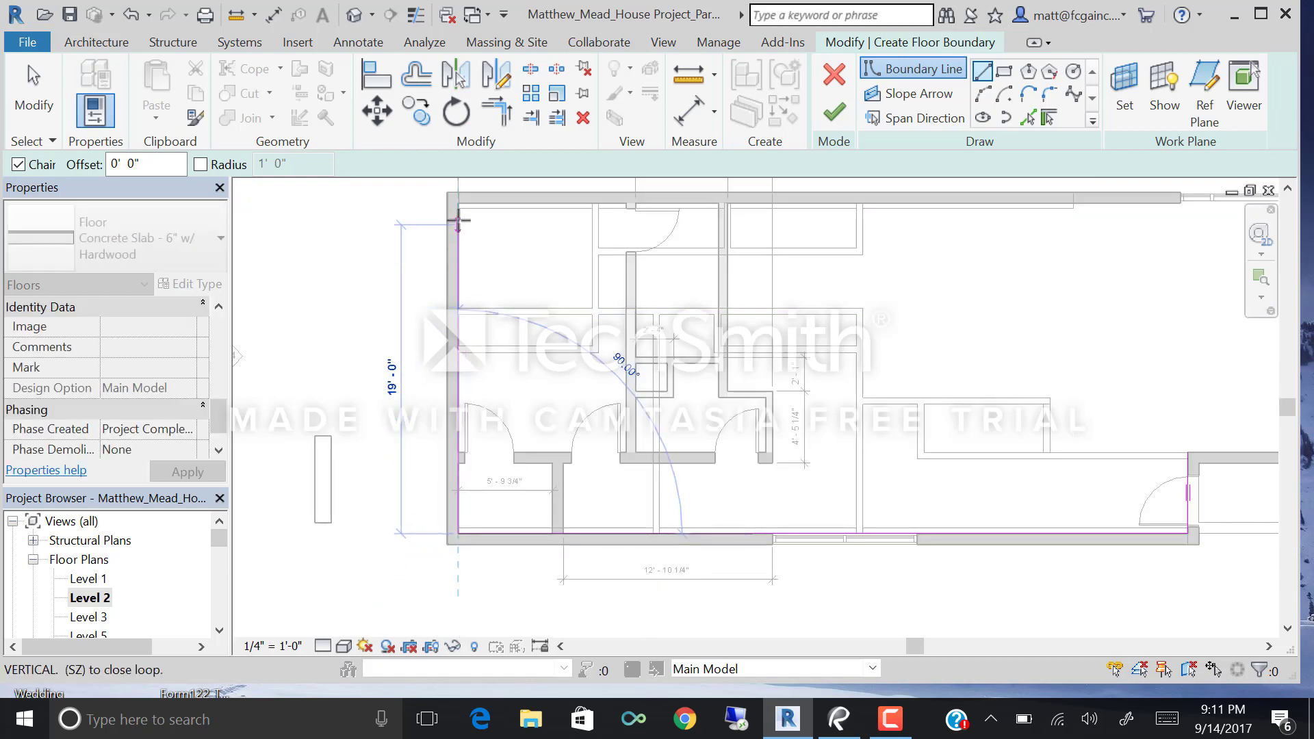
scroll(458, 204, "up", 2)
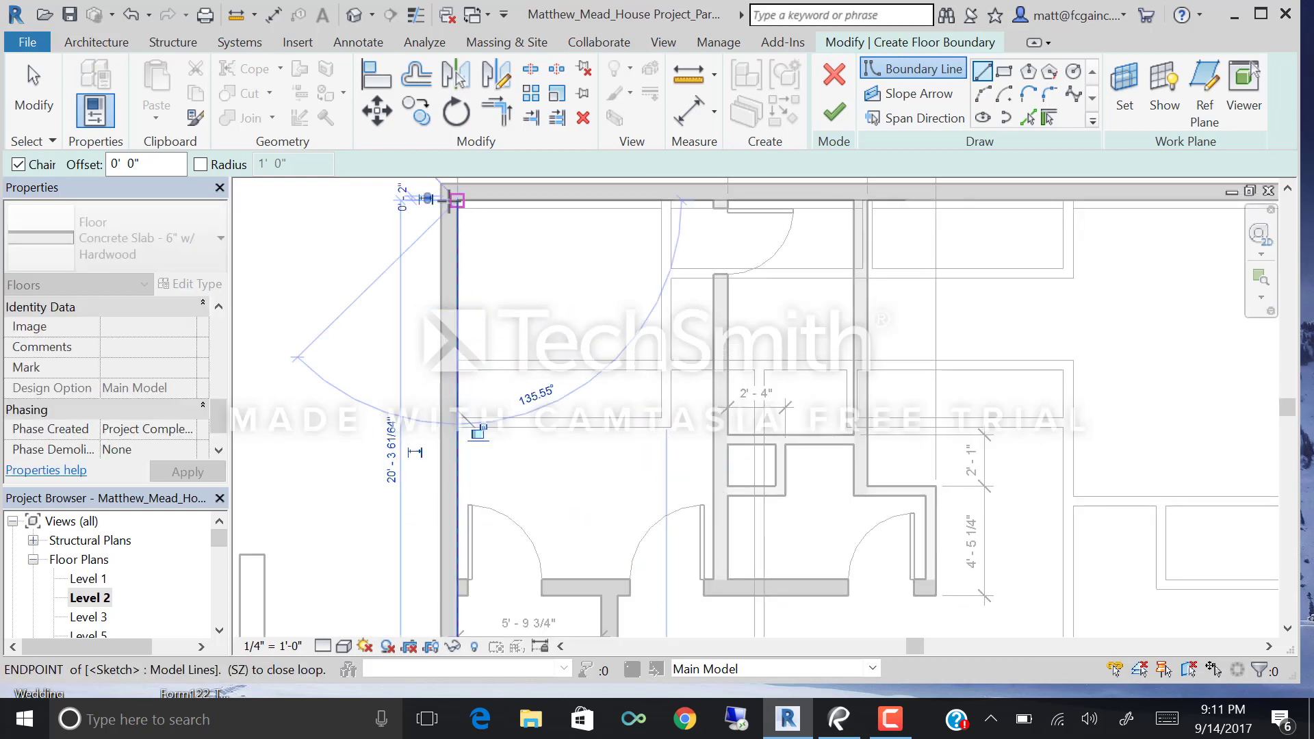
left_click(455, 200)
middle_click_drag(739, 238, 830, 228)
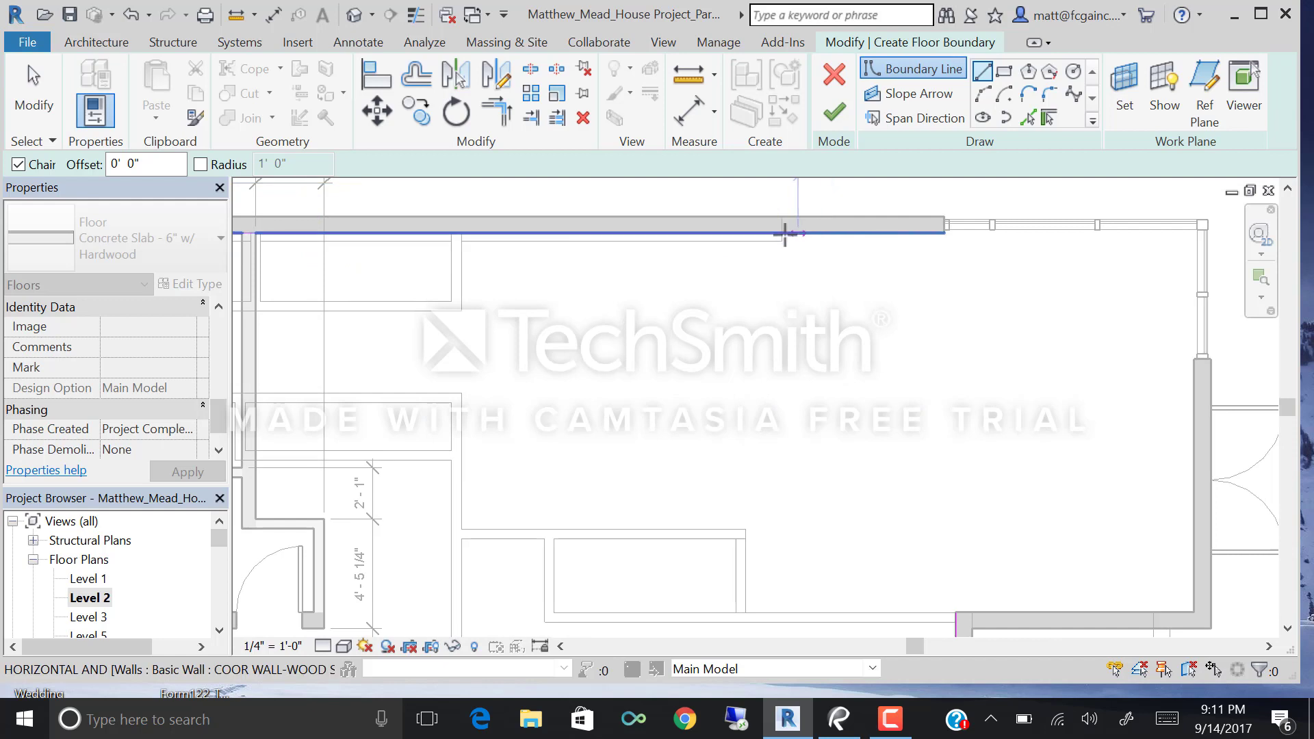
scroll(780, 229, "up", 5)
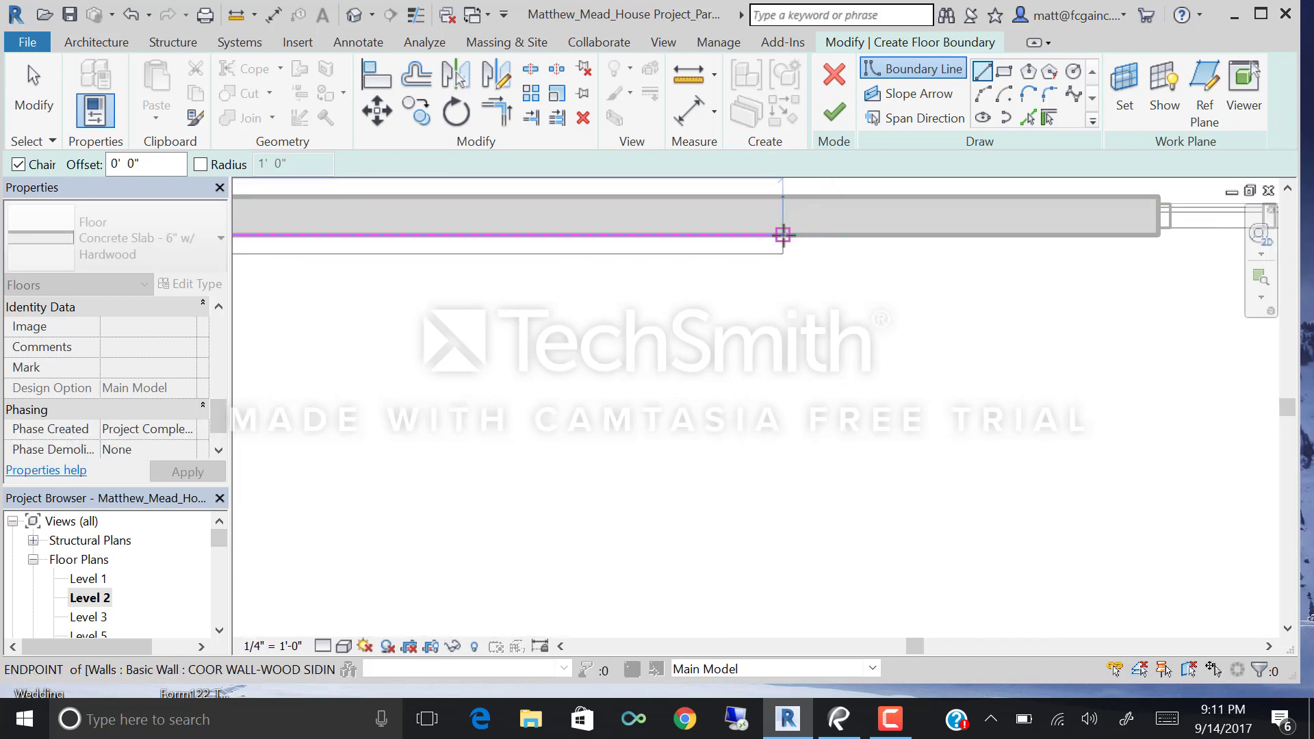
scroll(782, 235, "down", 4)
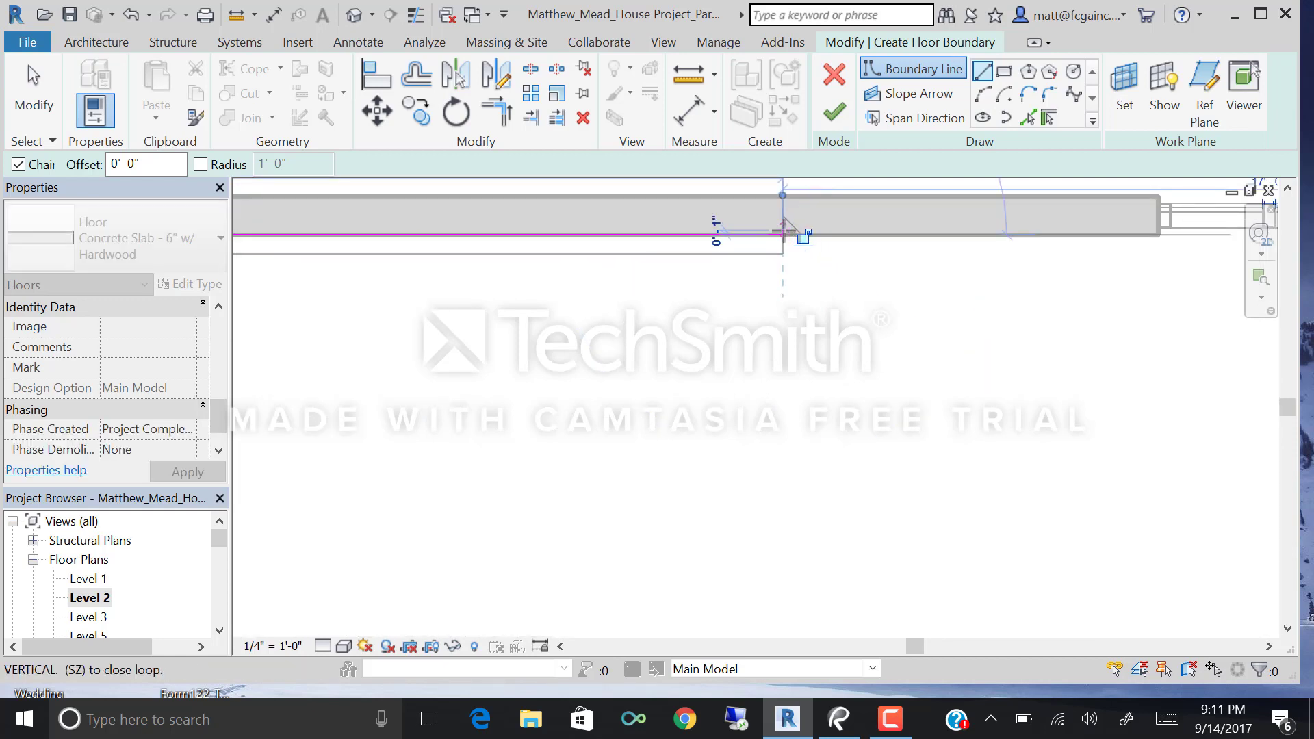
left_click(783, 233)
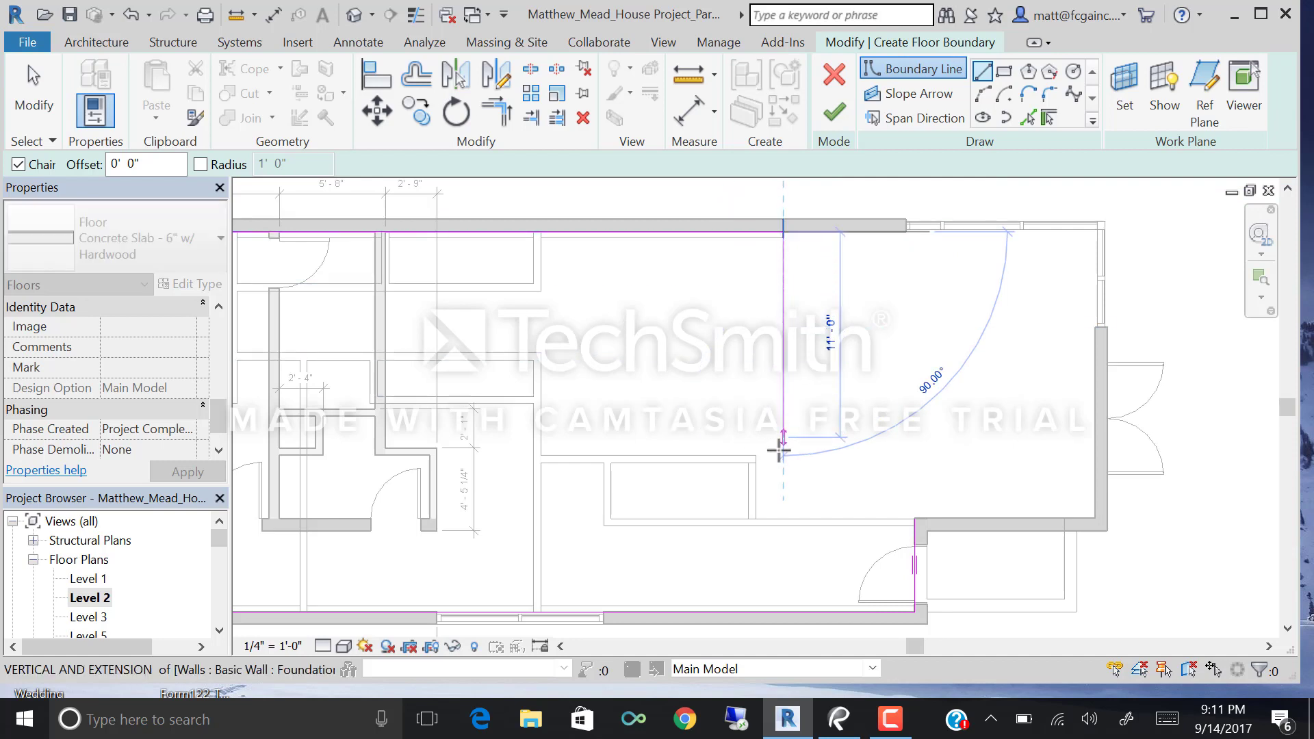
Draw the floor boundary down to the interior wall line and across to the corner above the southeast door, closing the loop.
left_click(783, 517)
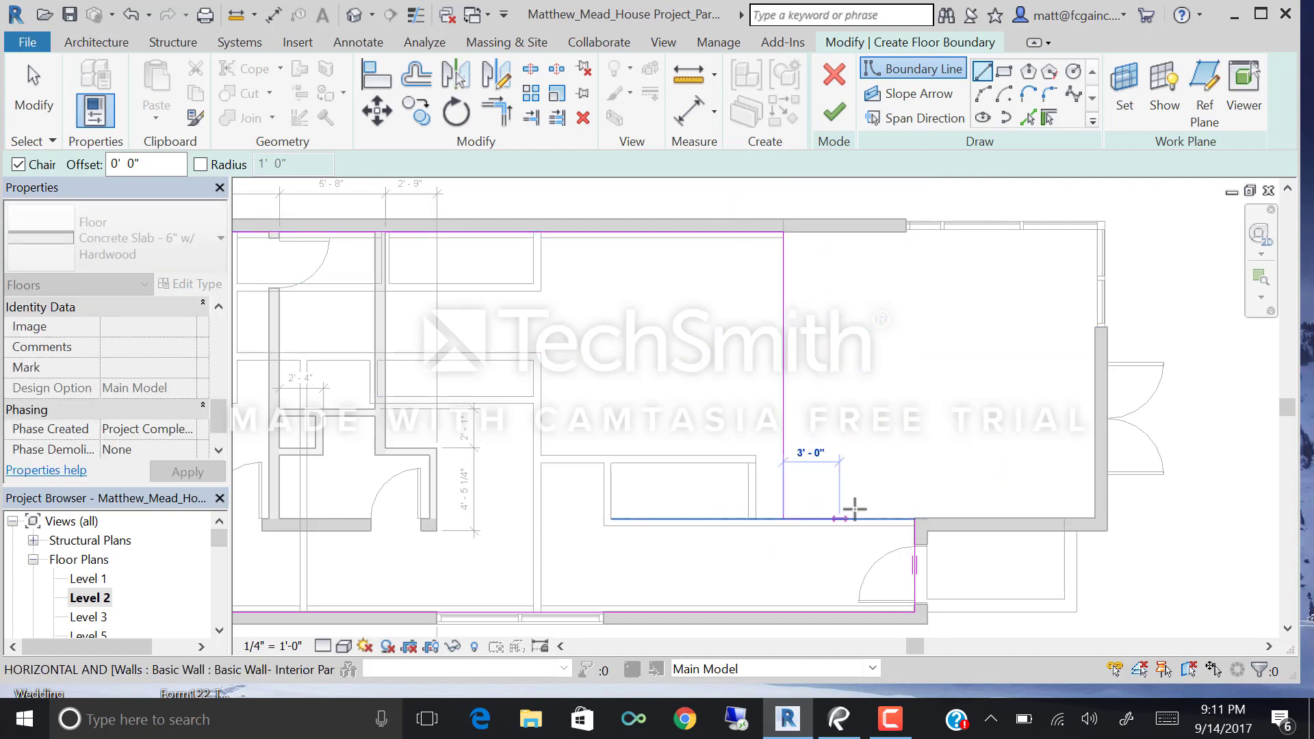
left_click(914, 519)
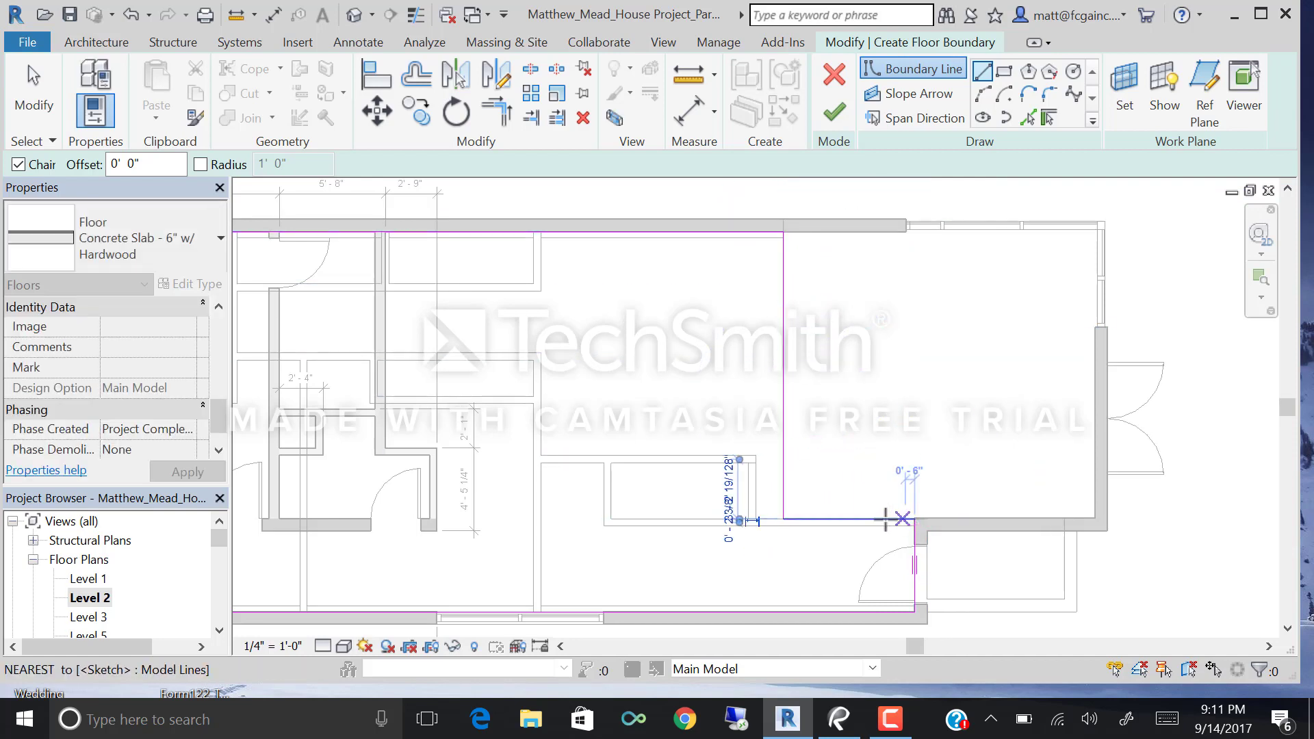
key("Escape")
key("Escape")
Move the floor's vertical east boundary line west to the end of the Level 1 partition underlay.
scroll(780, 487, "up", 2)
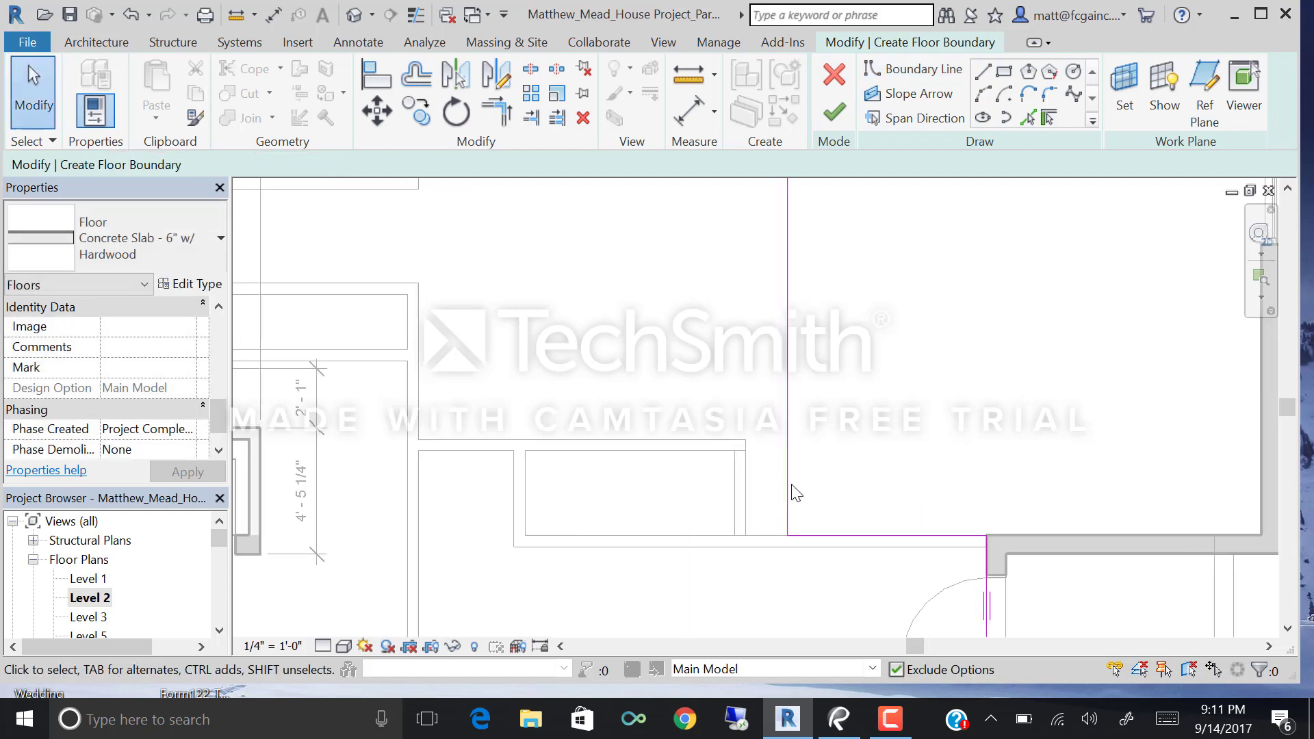
left_click(784, 484)
scroll(784, 488, "up", 2)
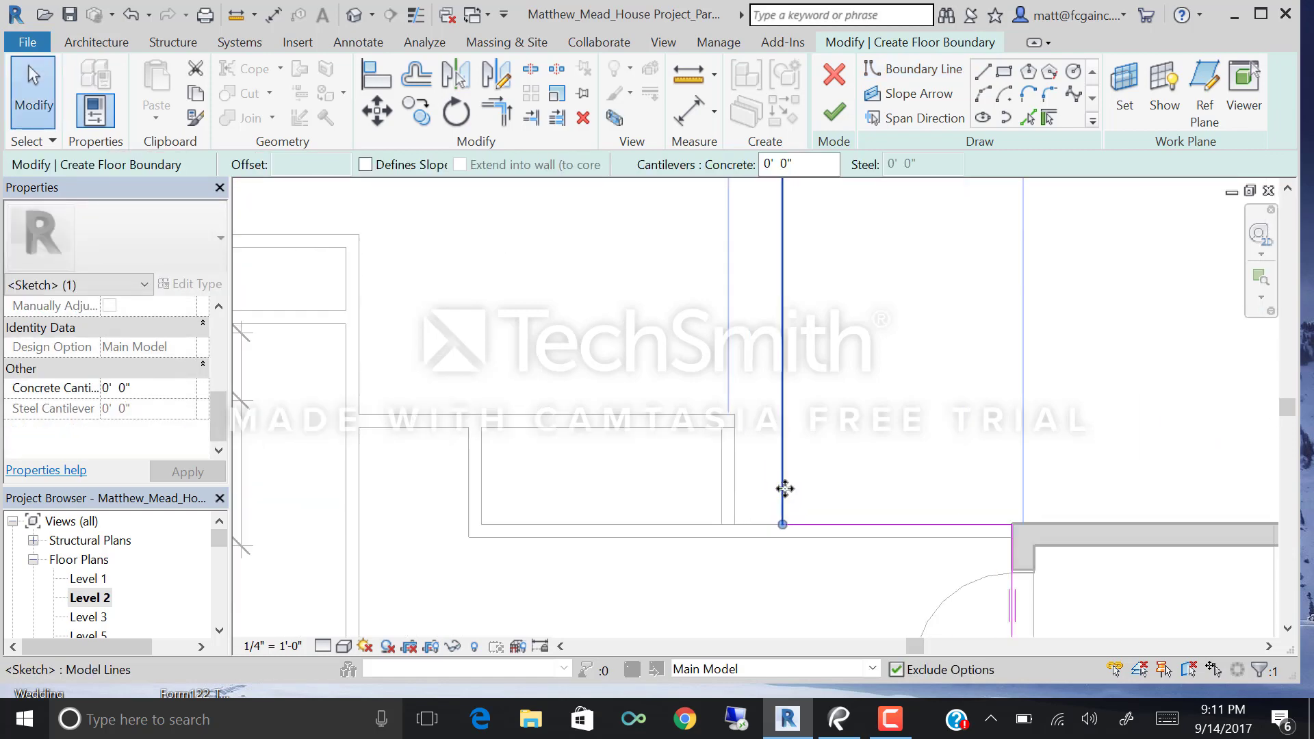
left_click_drag(780, 487, 734, 479)
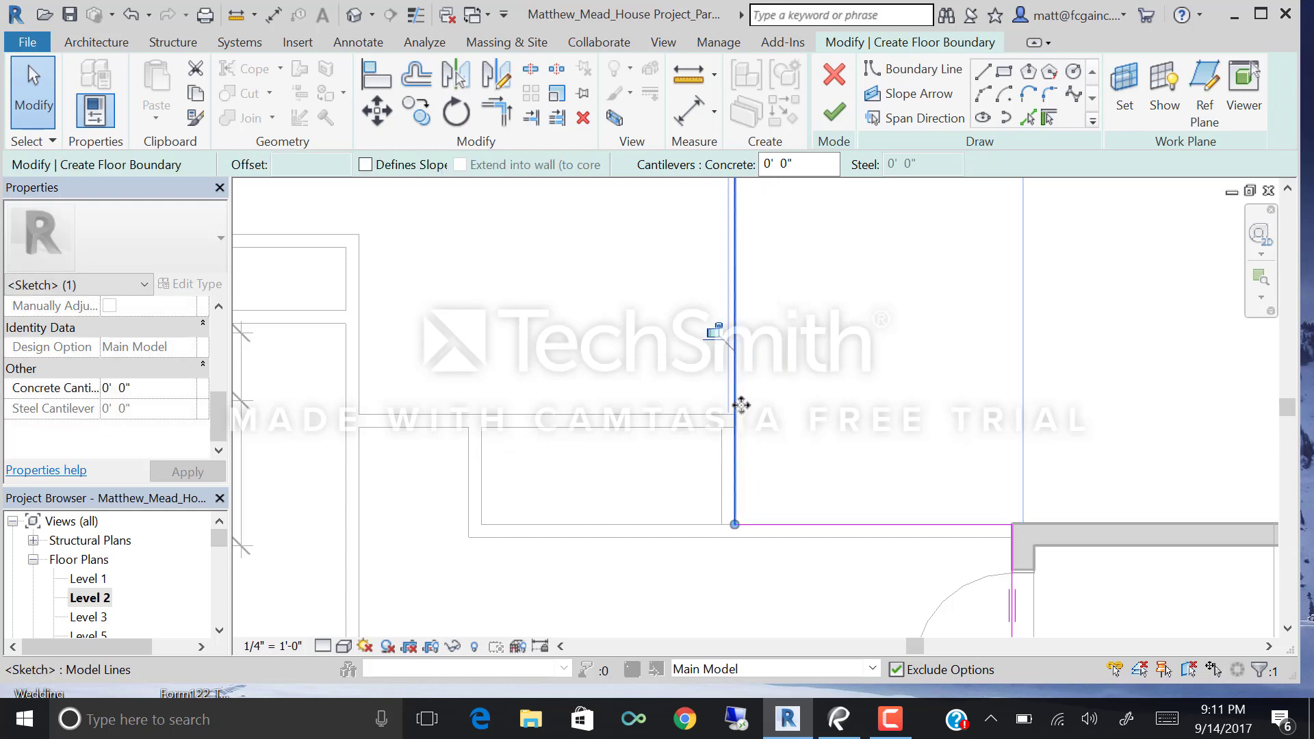
scroll(742, 405, "down", 2)
left_click(728, 433)
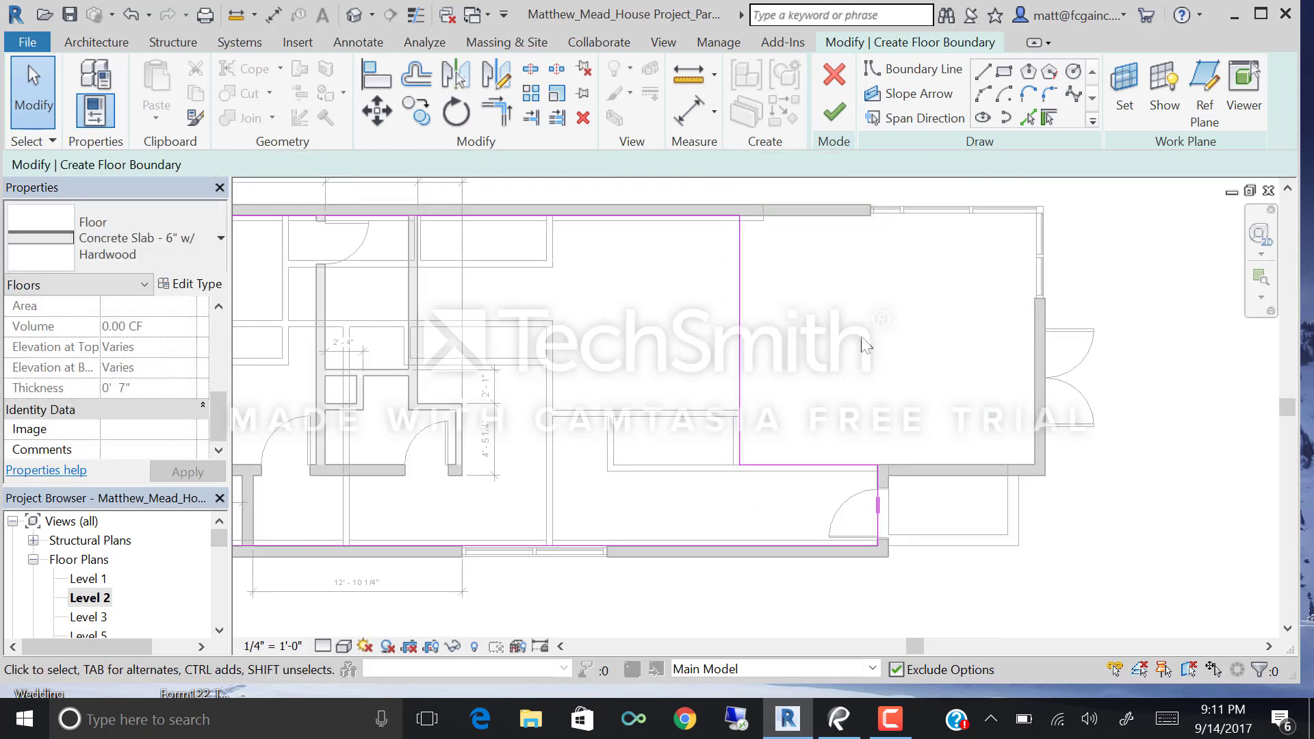
scroll(864, 344, "down", 2)
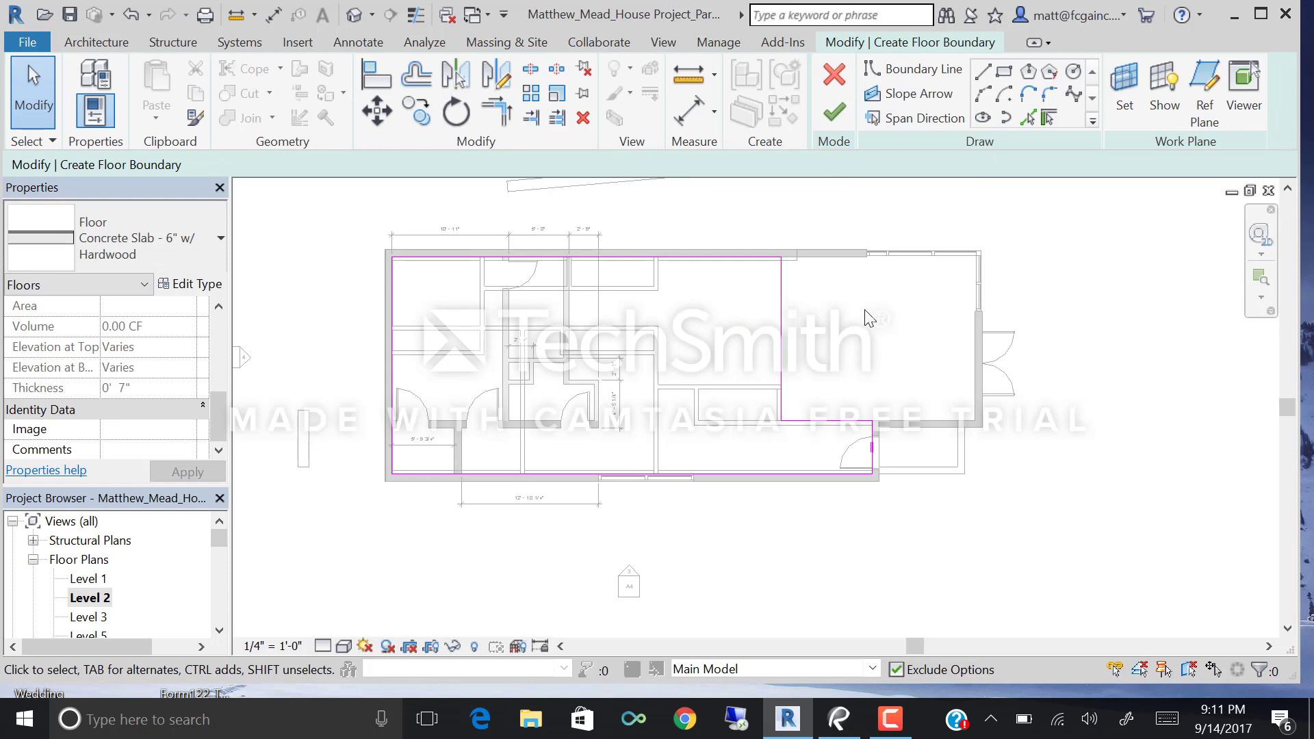
Finish the Level 2 floor sketch and attach the walls that reach its level to the floor's bottom.
left_click_drag(216, 400, 178, 325)
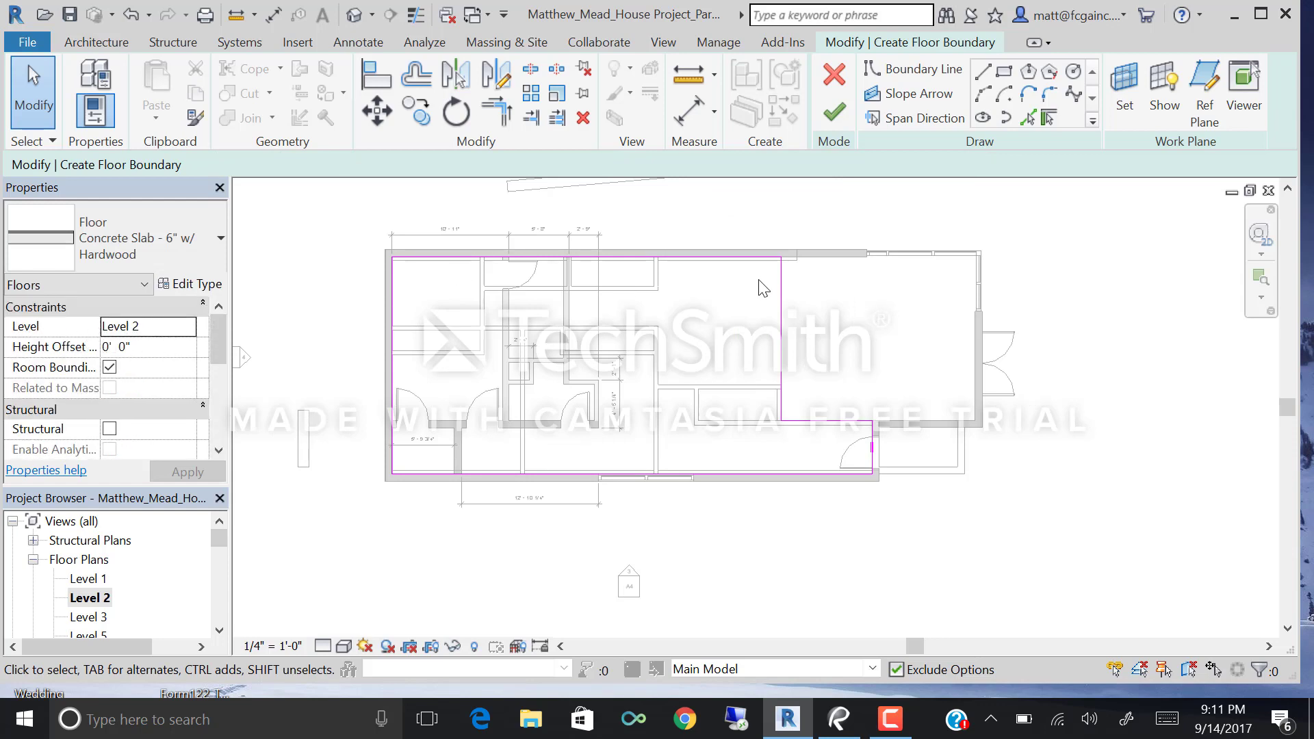
left_click(835, 113)
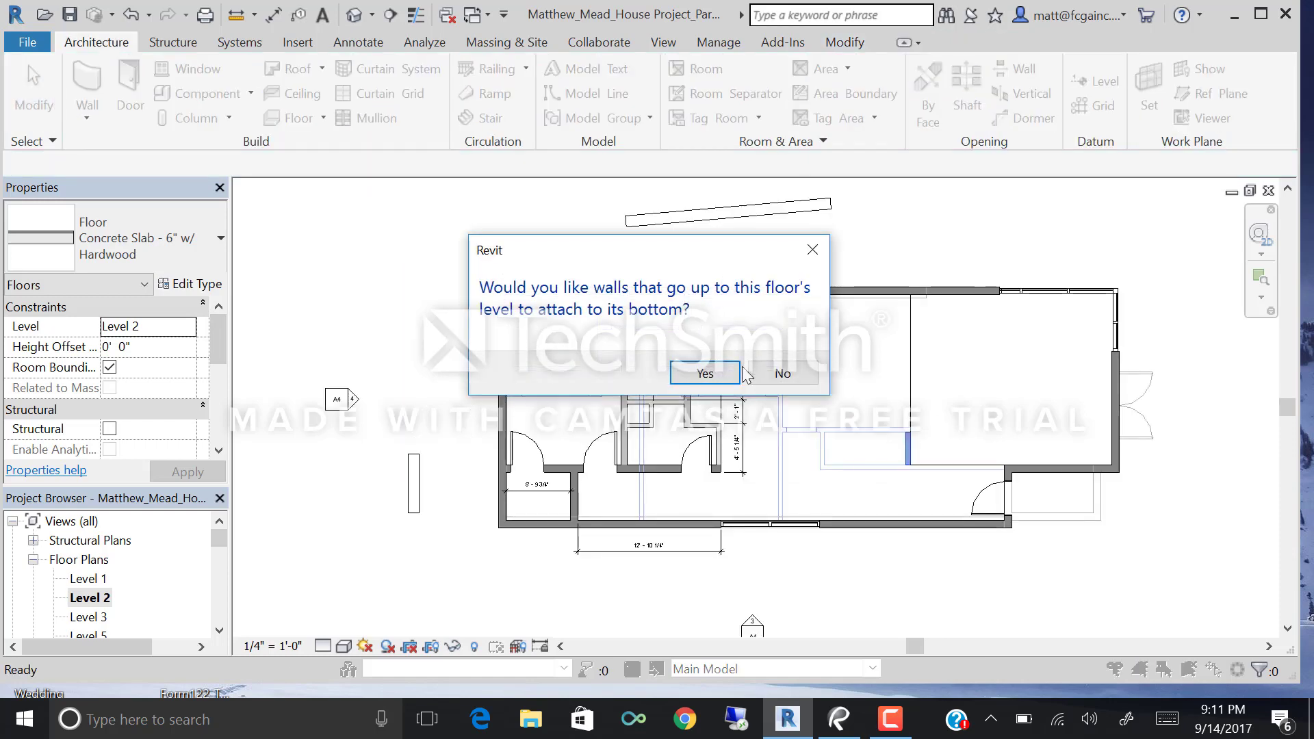
left_click(705, 374)
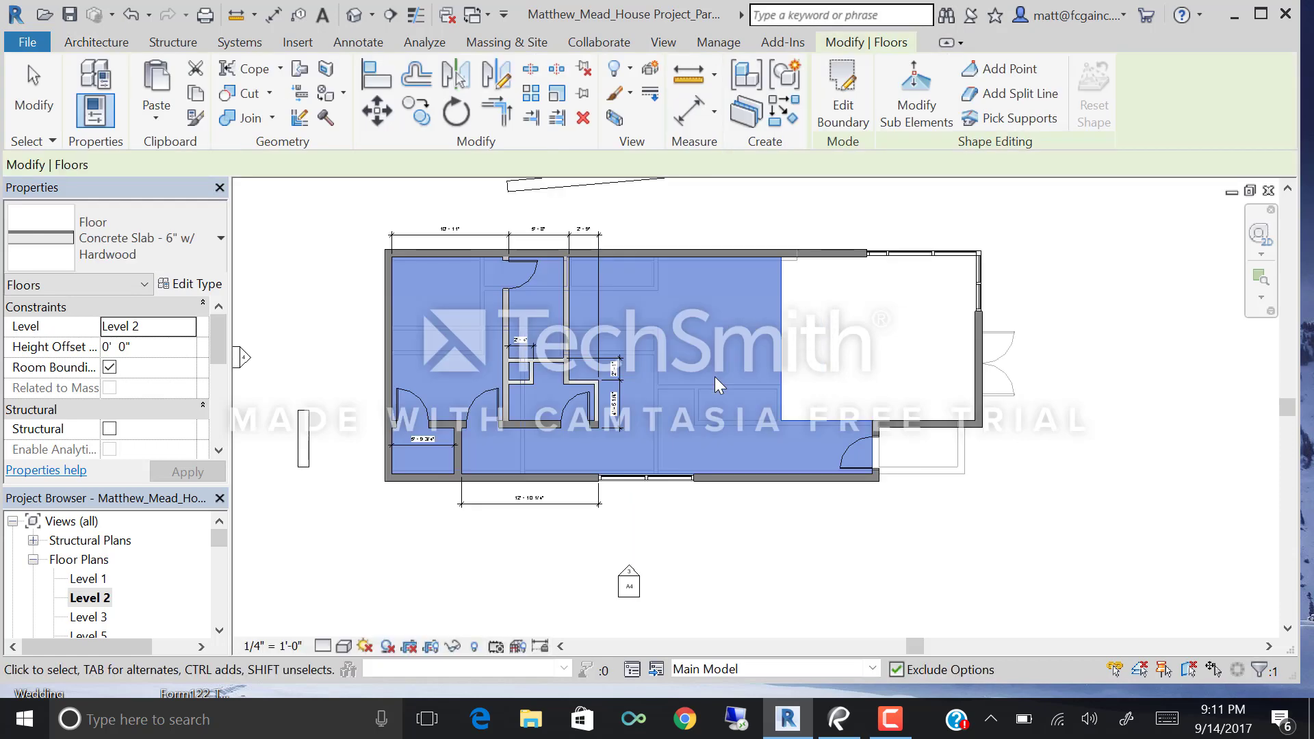
left_click(819, 230)
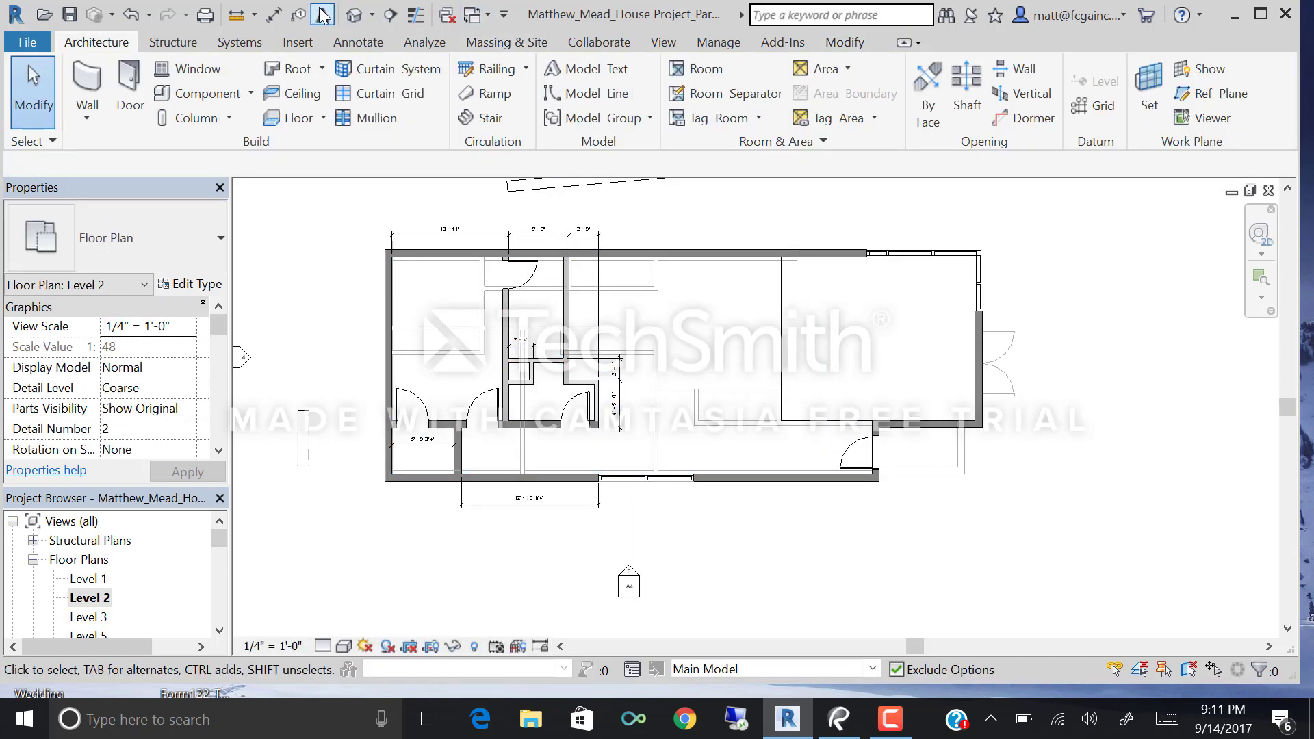
Open the 3D view and examine where the interior partitions meet the Level 2 hardwood floor.
left_click(378, 17)
middle_click_drag(616, 294, 682, 339, "shift")
scroll(682, 339, "up", 5)
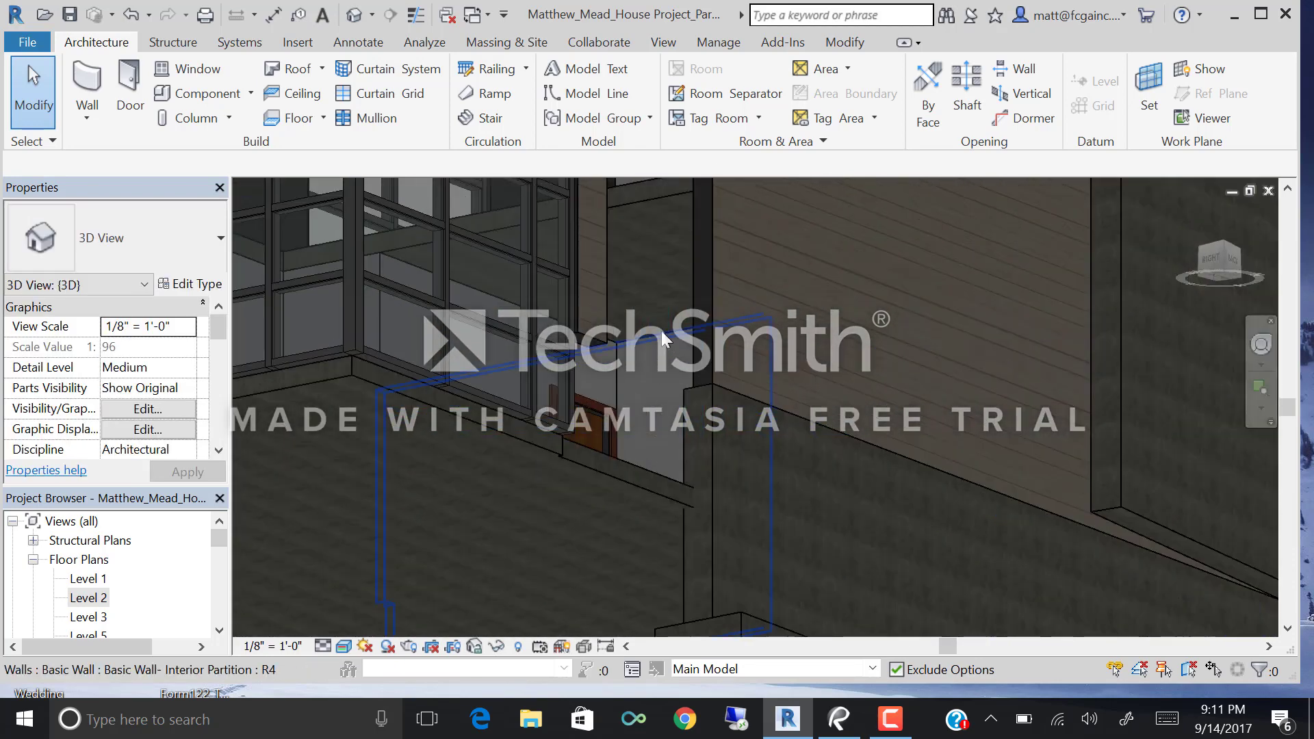
middle_click_drag(630, 202, 696, 409, "shift")
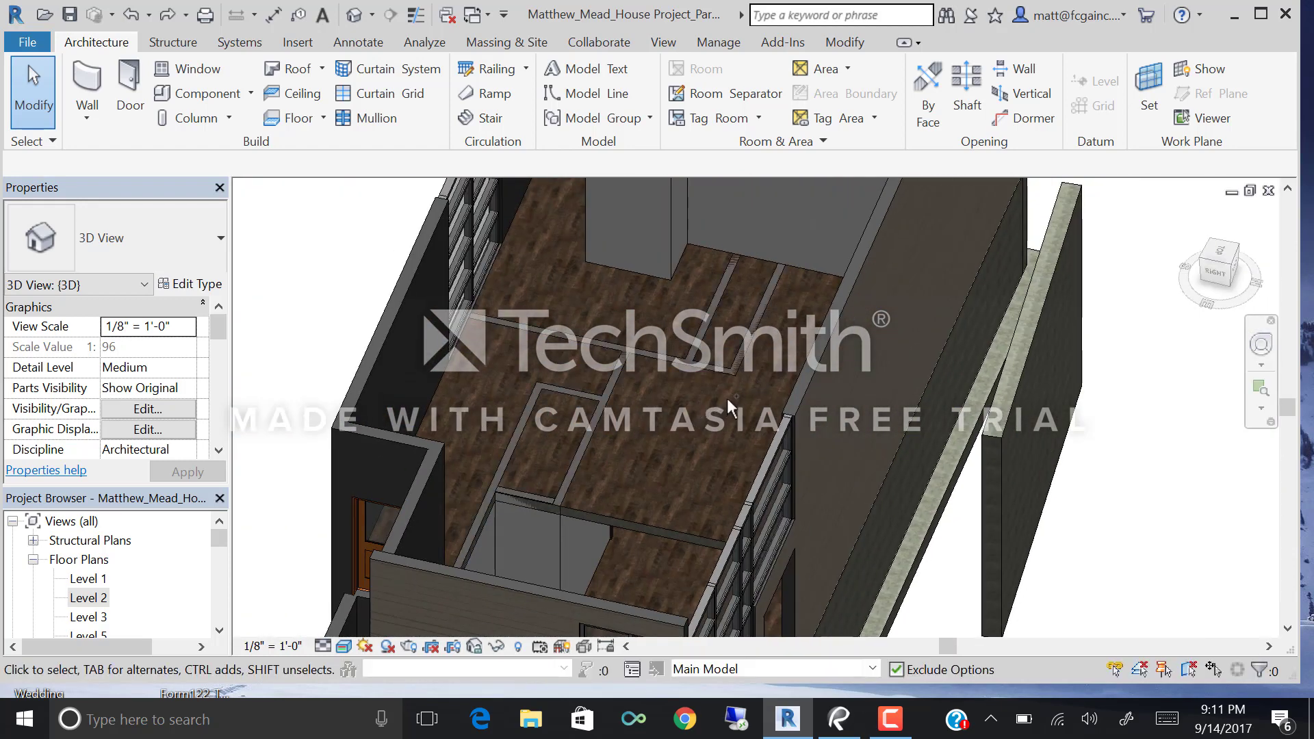
scroll(522, 433, "up", 3)
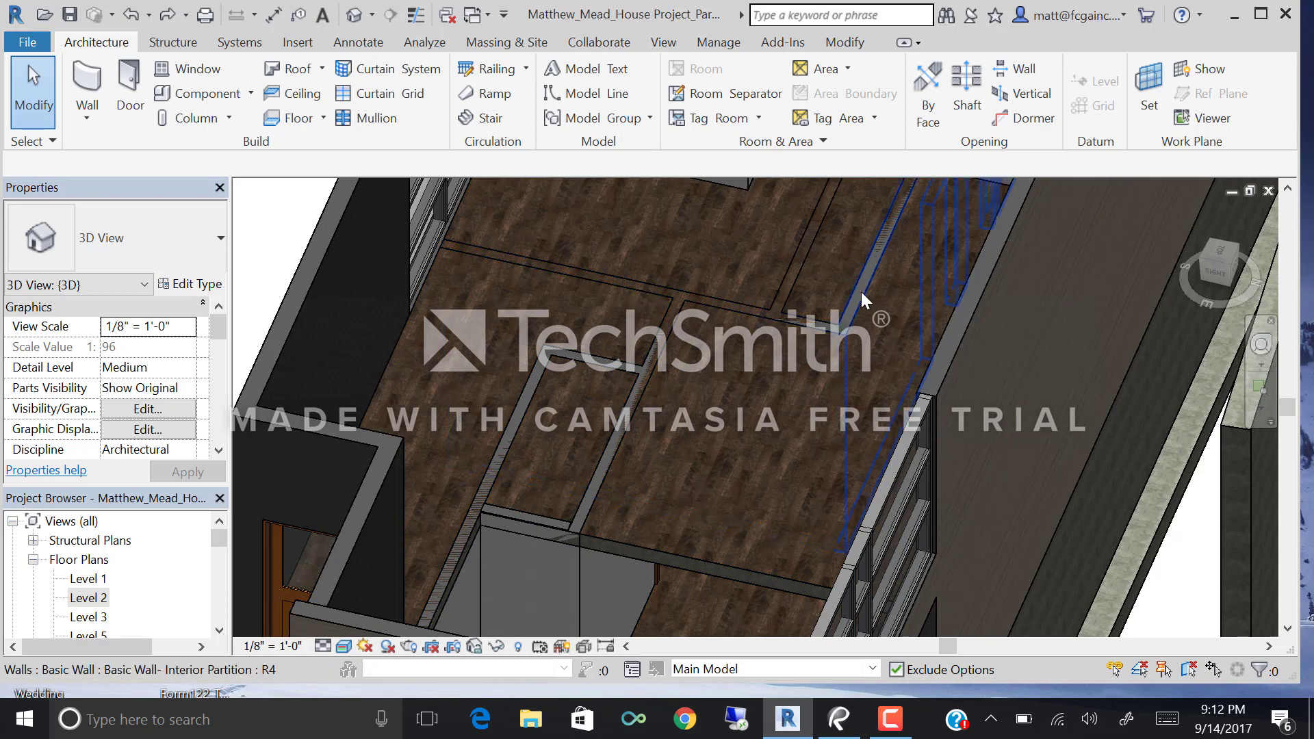
scroll(611, 454, "down", 3)
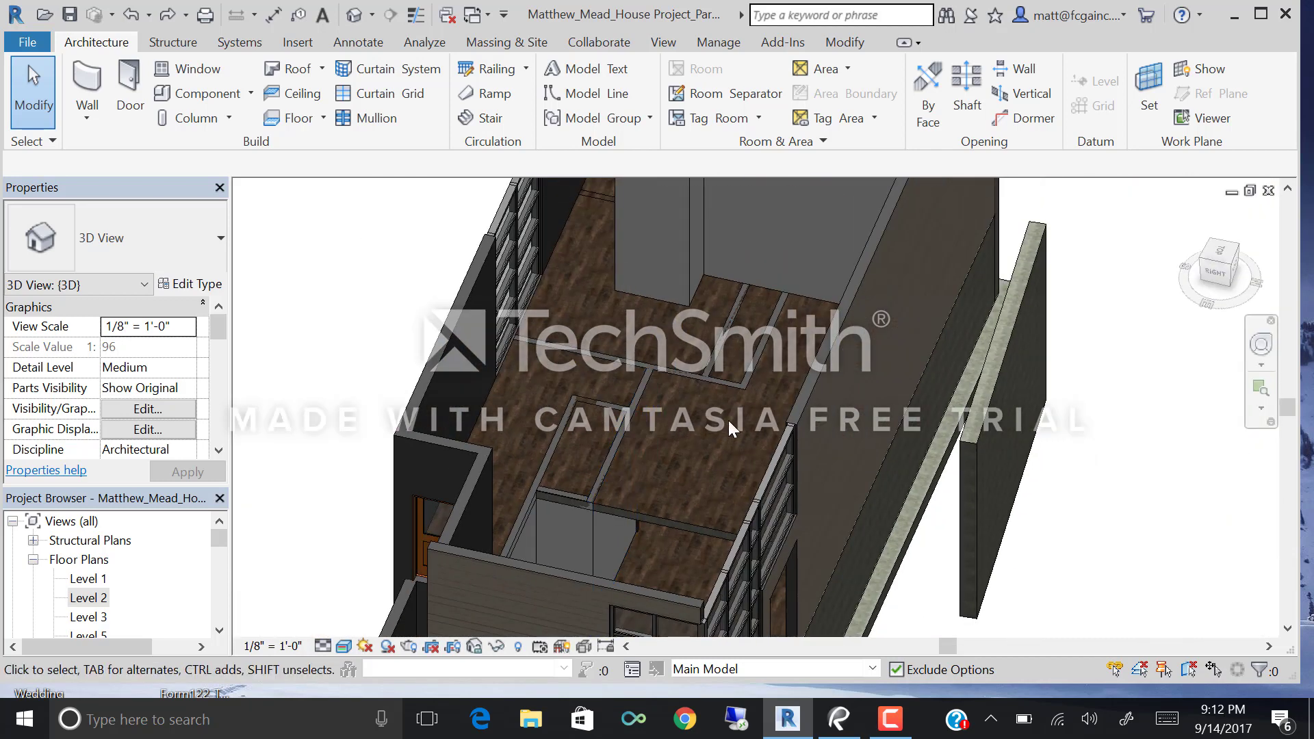
Redo the wall attachment to the Level 2 floor and inspect the floor from several sides in 3D.
left_click(168, 14)
scroll(634, 474, "down", 5)
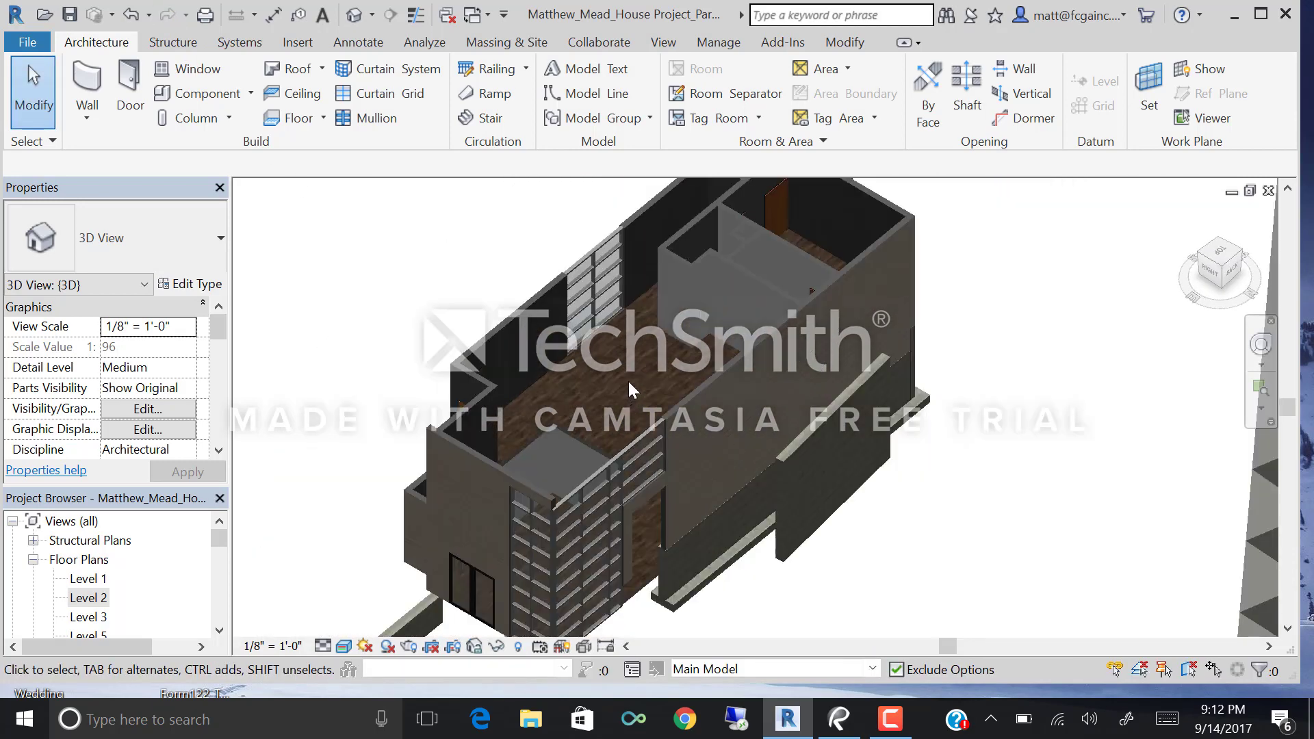
middle_click_drag(627, 379, 639, 350, "shift")
middle_click_drag(436, 402, 499, 505, "shift")
scroll(631, 403, "up", 3)
scroll(631, 403, "up", 2)
left_click(638, 404)
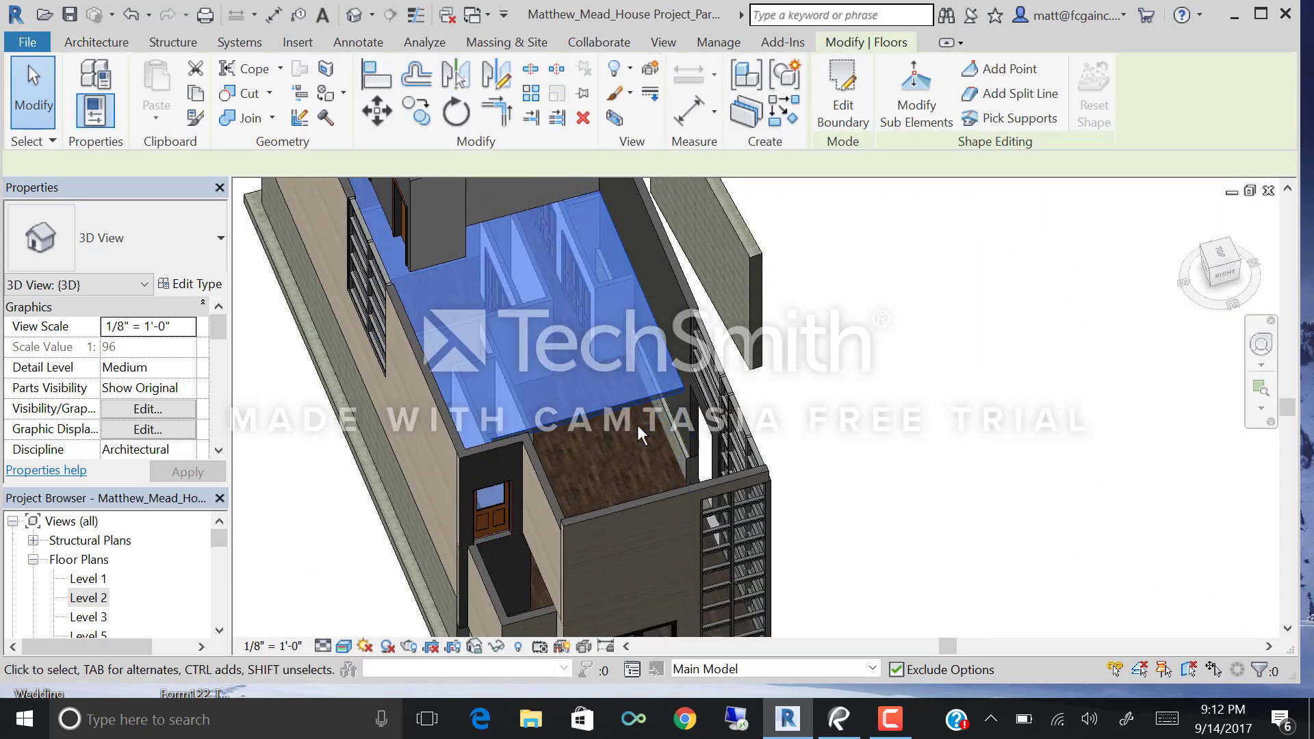
middle_click_drag(637, 425, 695, 528, "shift")
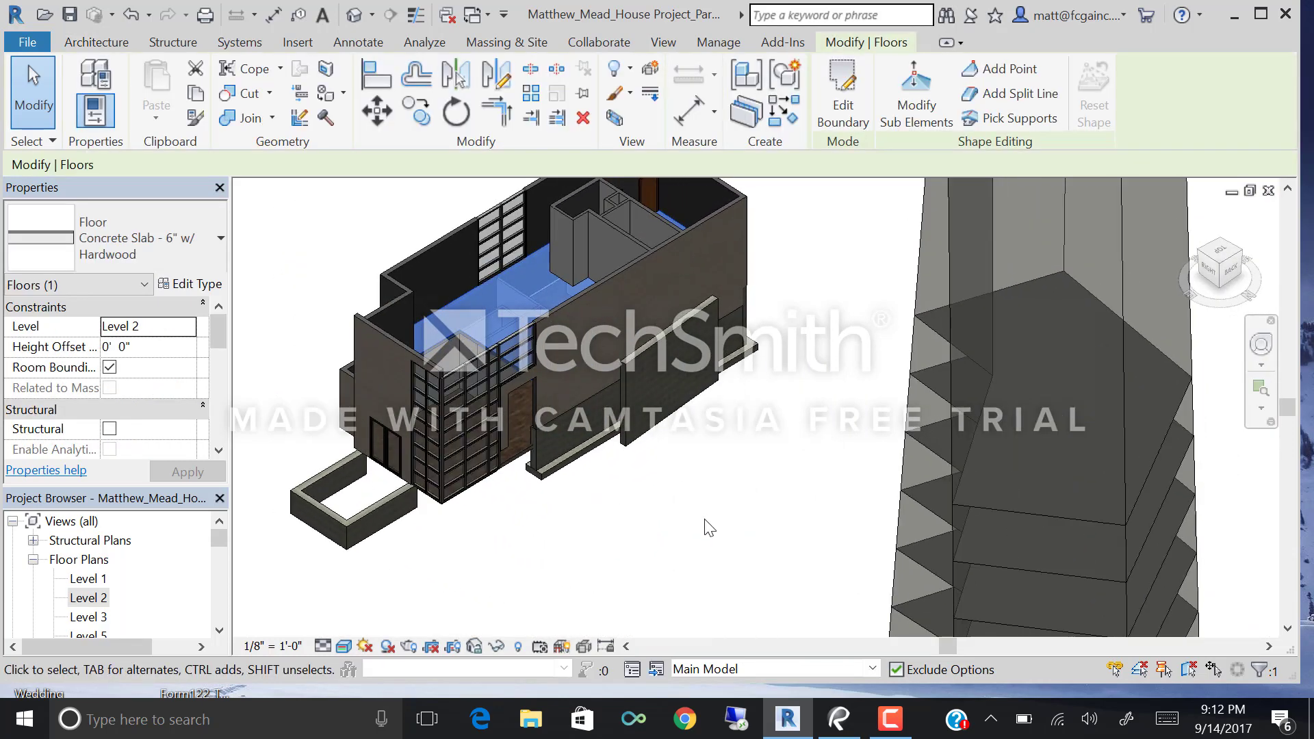
scroll(365, 424, "down", 3)
left_click(432, 500)
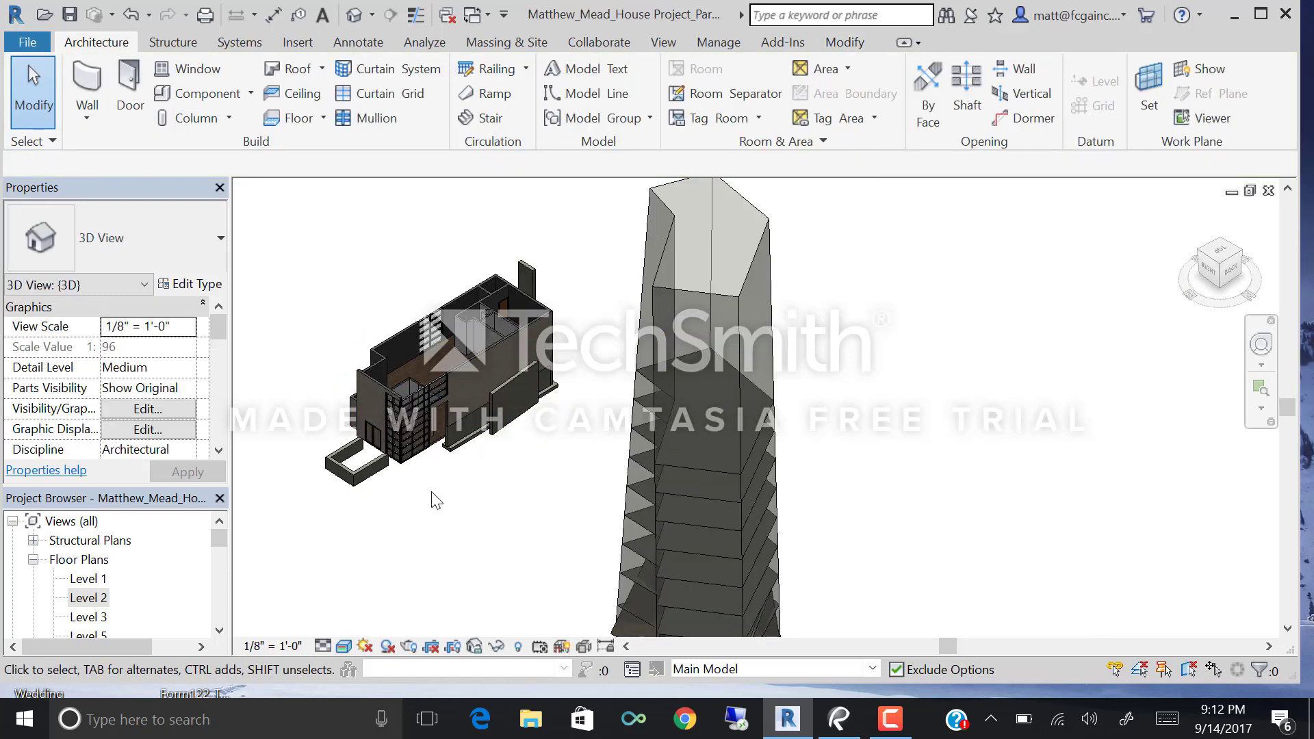
Start a Floor by Face using Concrete Slab - 6" w/ Hardwood and select the tower's four lowest mass floors, starting at Level 2.
middle_click_drag(433, 505, 769, 531, "shift")
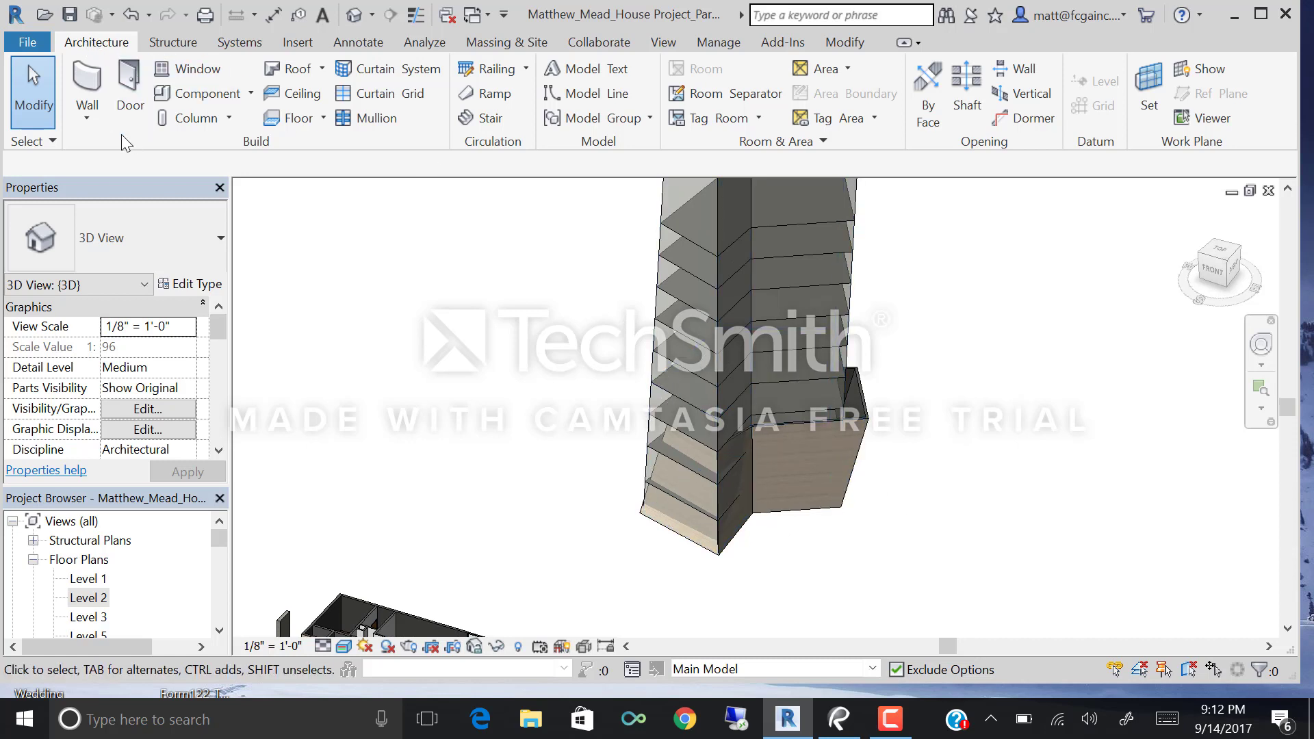
left_click(323, 118)
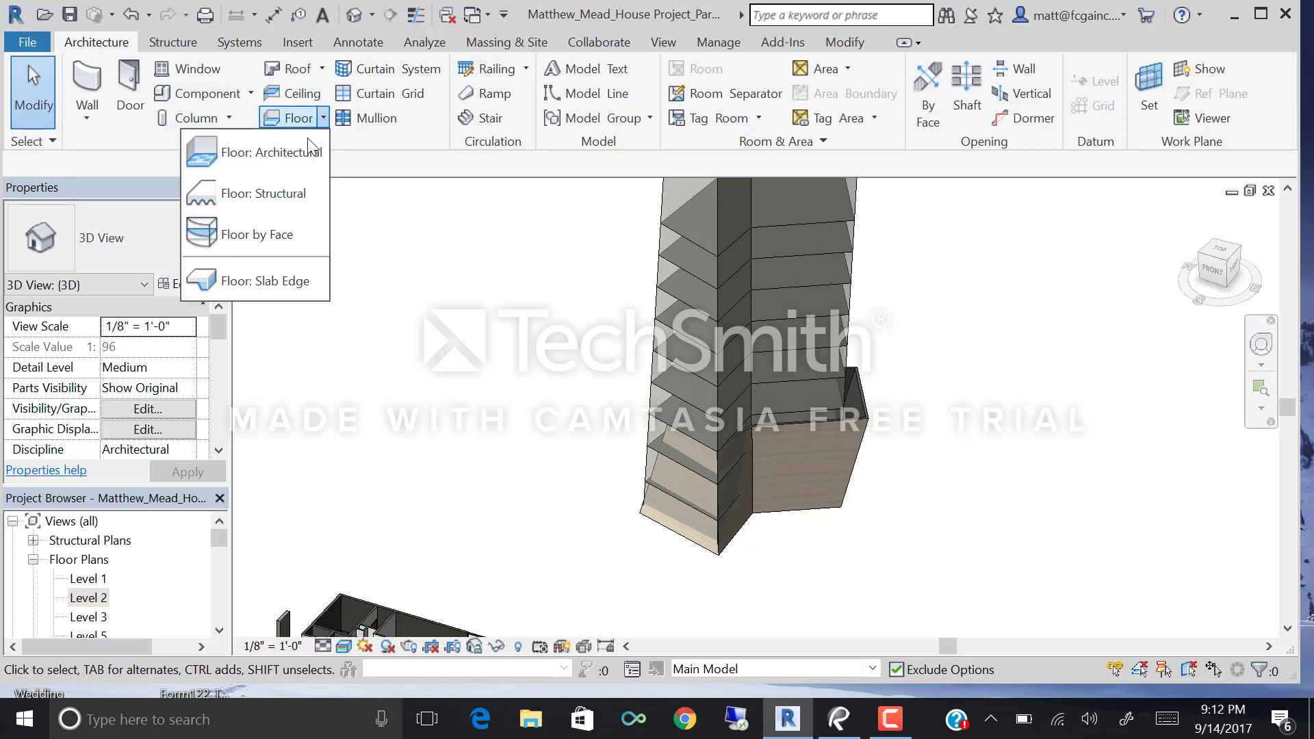
left_click(268, 230)
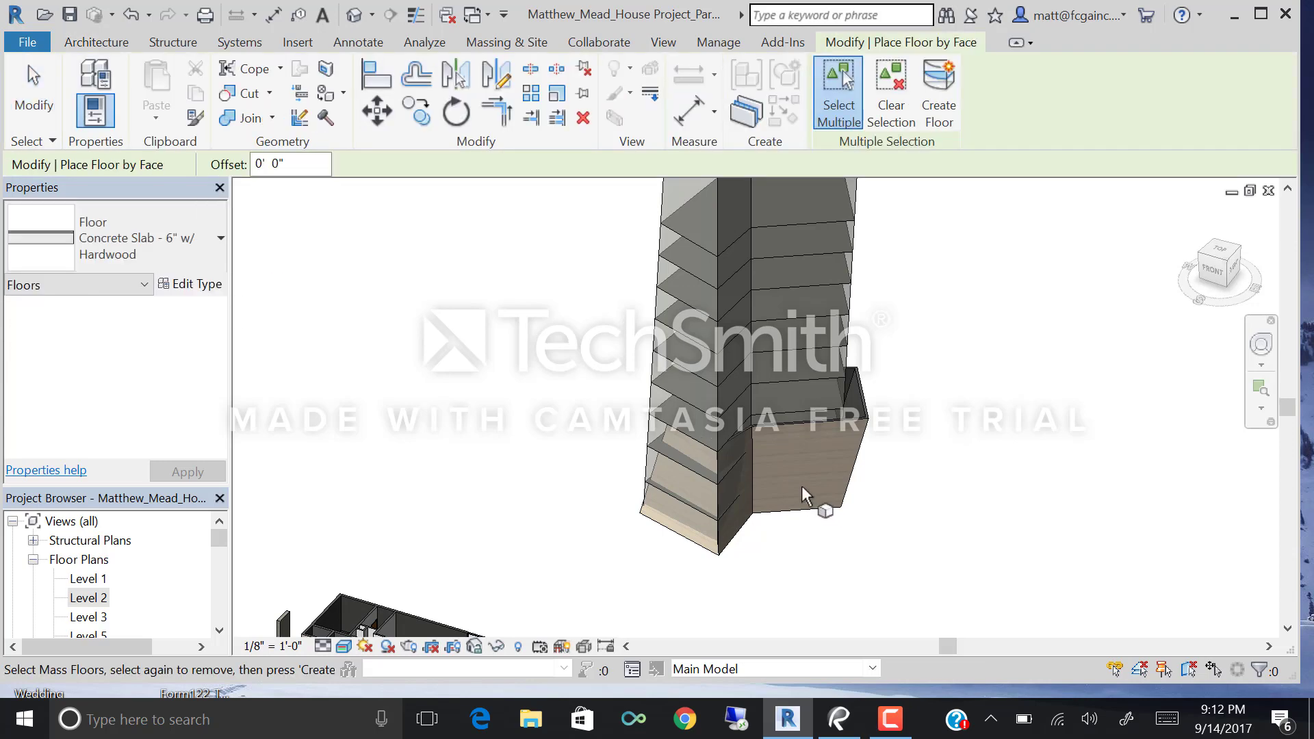
scroll(795, 478, "up", 2)
left_click(671, 519)
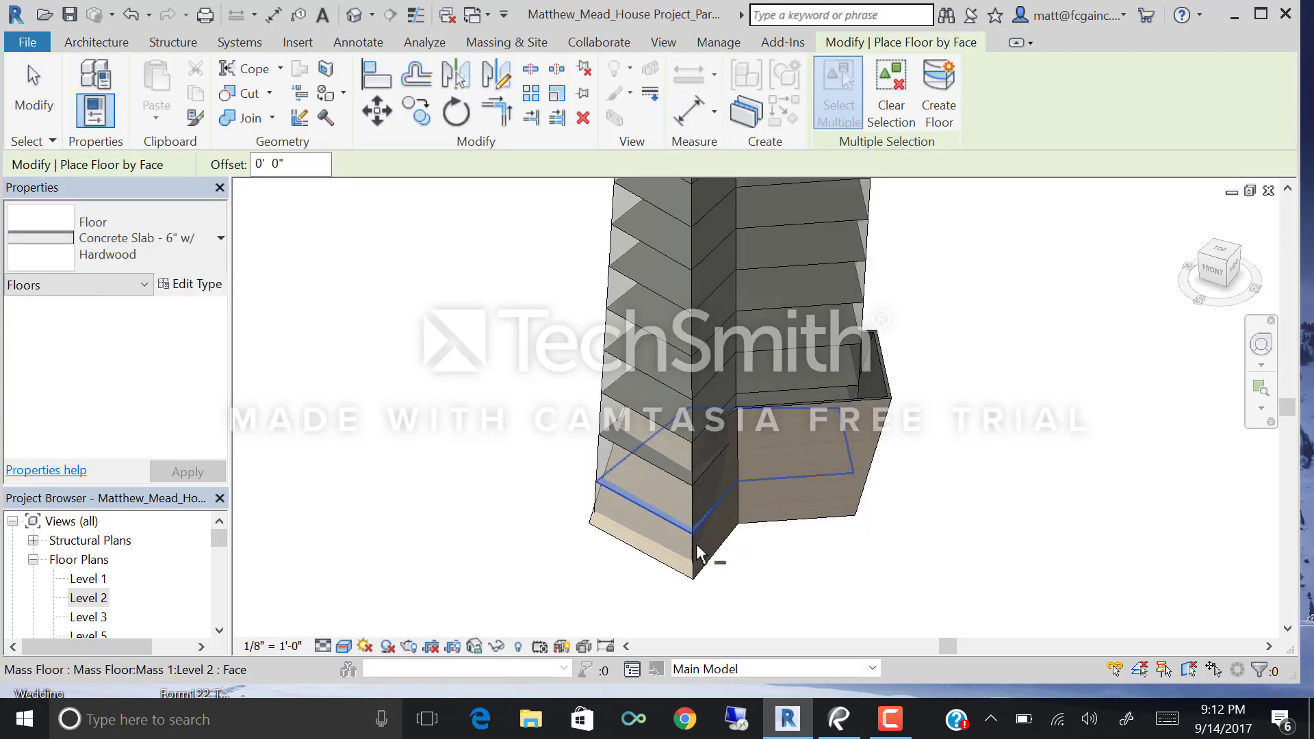
scroll(673, 519, "up", 1)
left_click(667, 424)
left_click(668, 371)
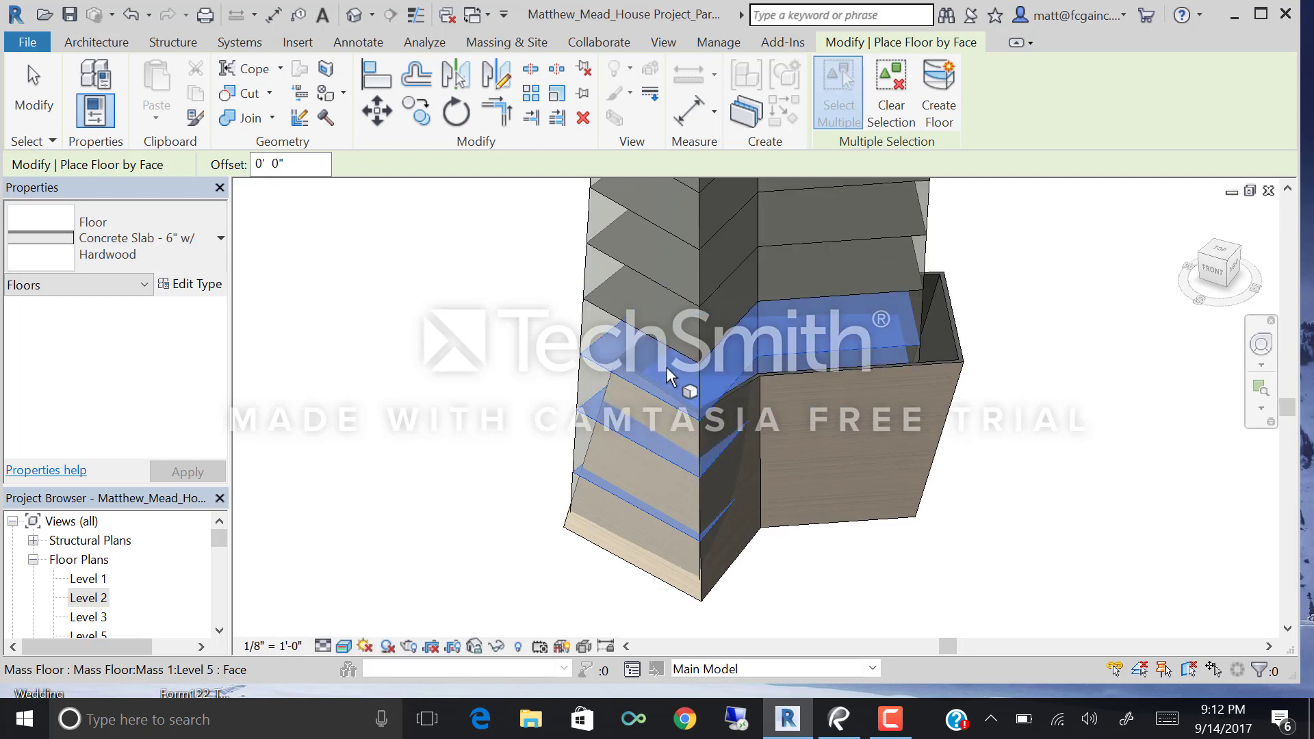
left_click(663, 349)
Add the next two mass floors, up to Level 8, to the selection and create the floors.
scroll(590, 418, "down", 2)
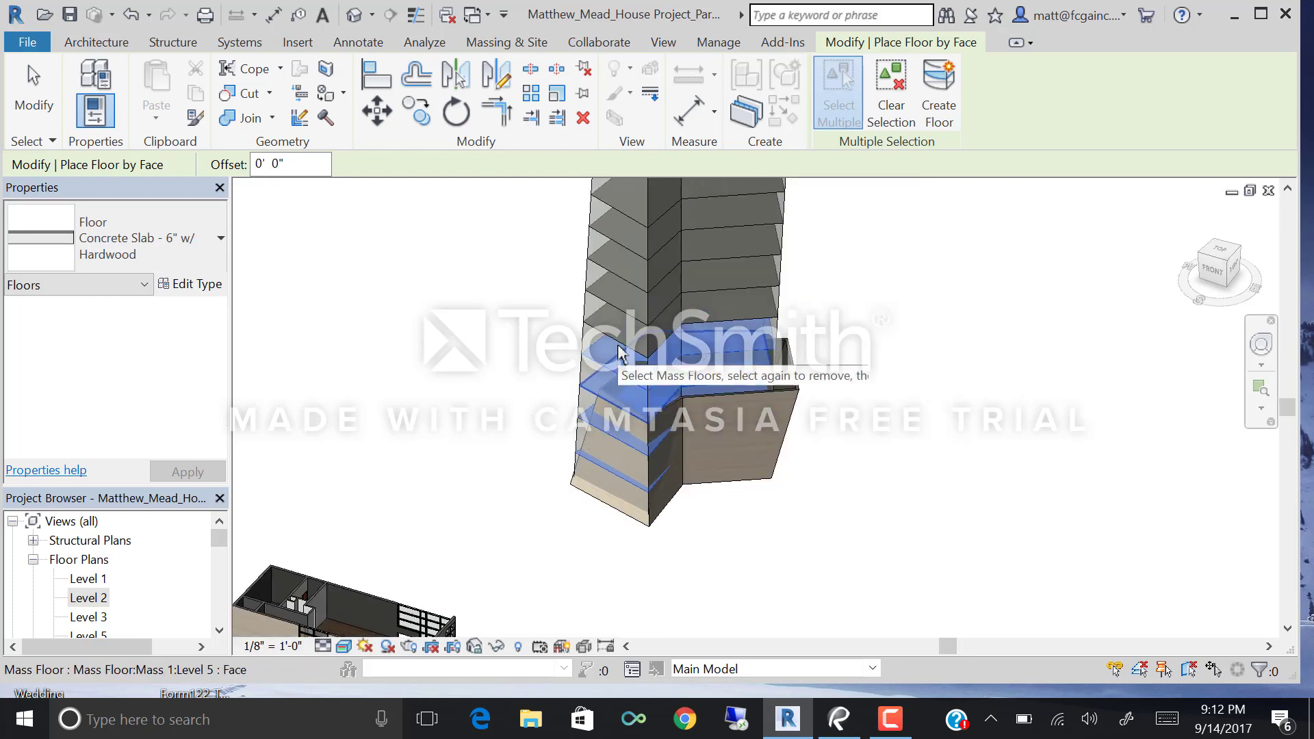
left_click(625, 321)
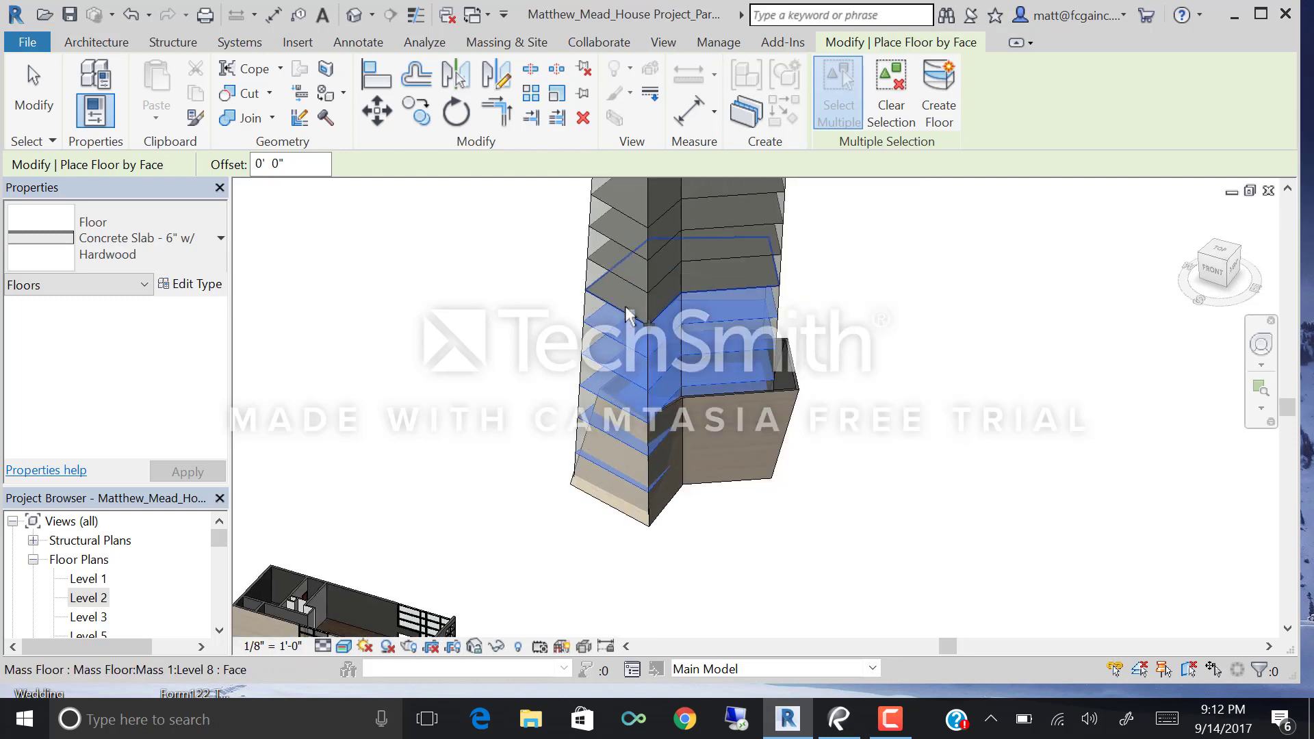
left_click(636, 277)
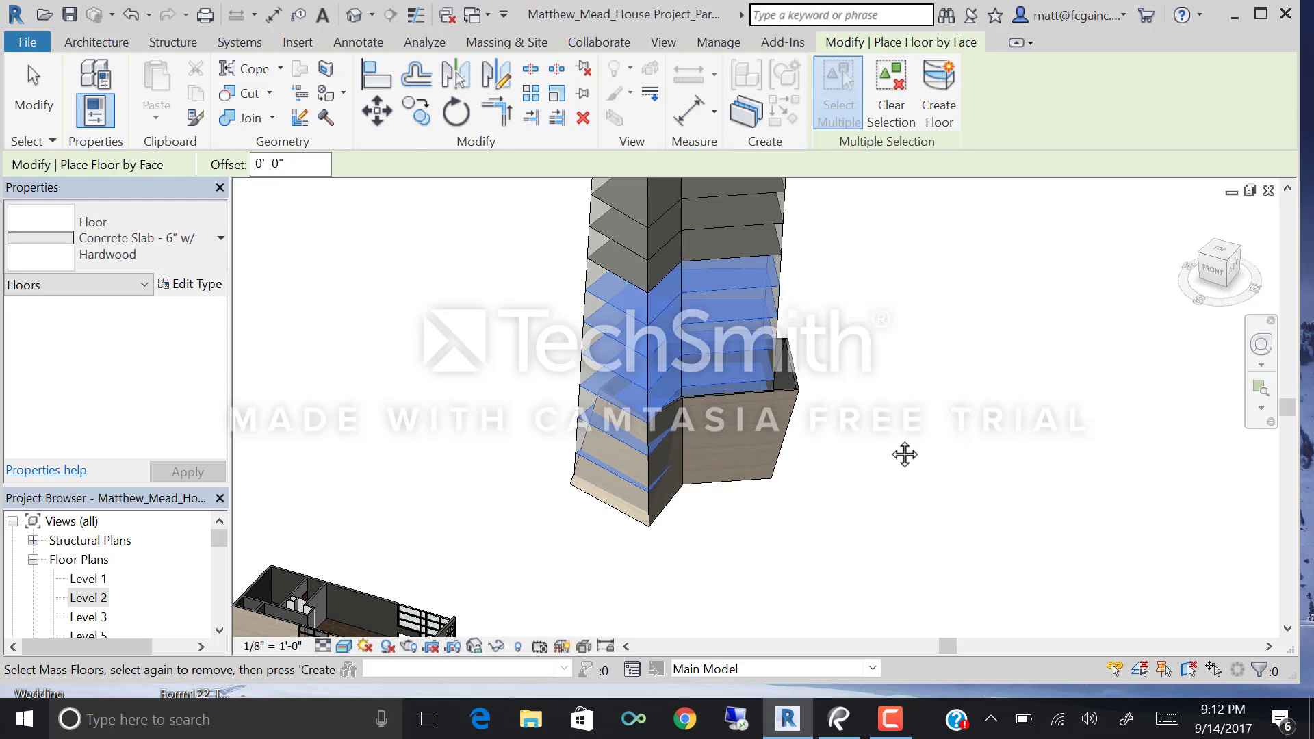
mouse_move(905, 454)
middle_mouse_down()
mouse_move(900, 548)
mouse_move(904, 457)
middle_mouse_up()
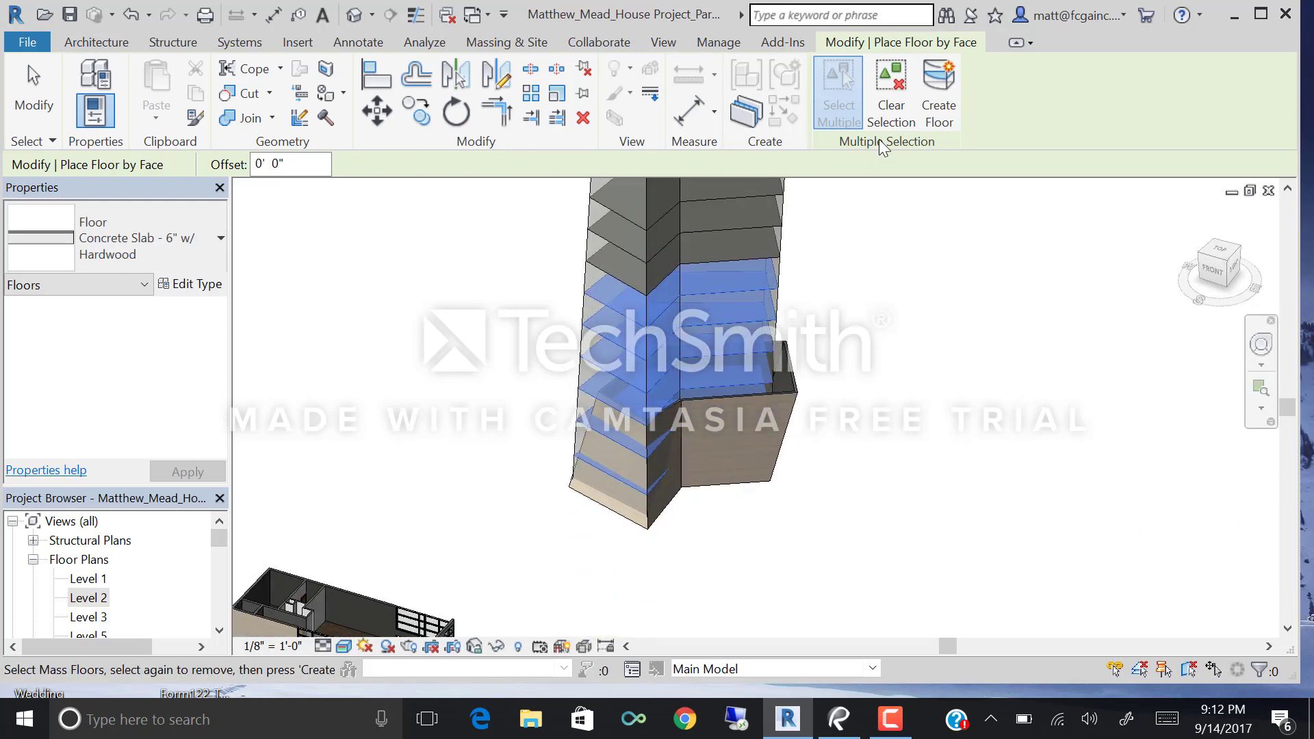
left_click(938, 96)
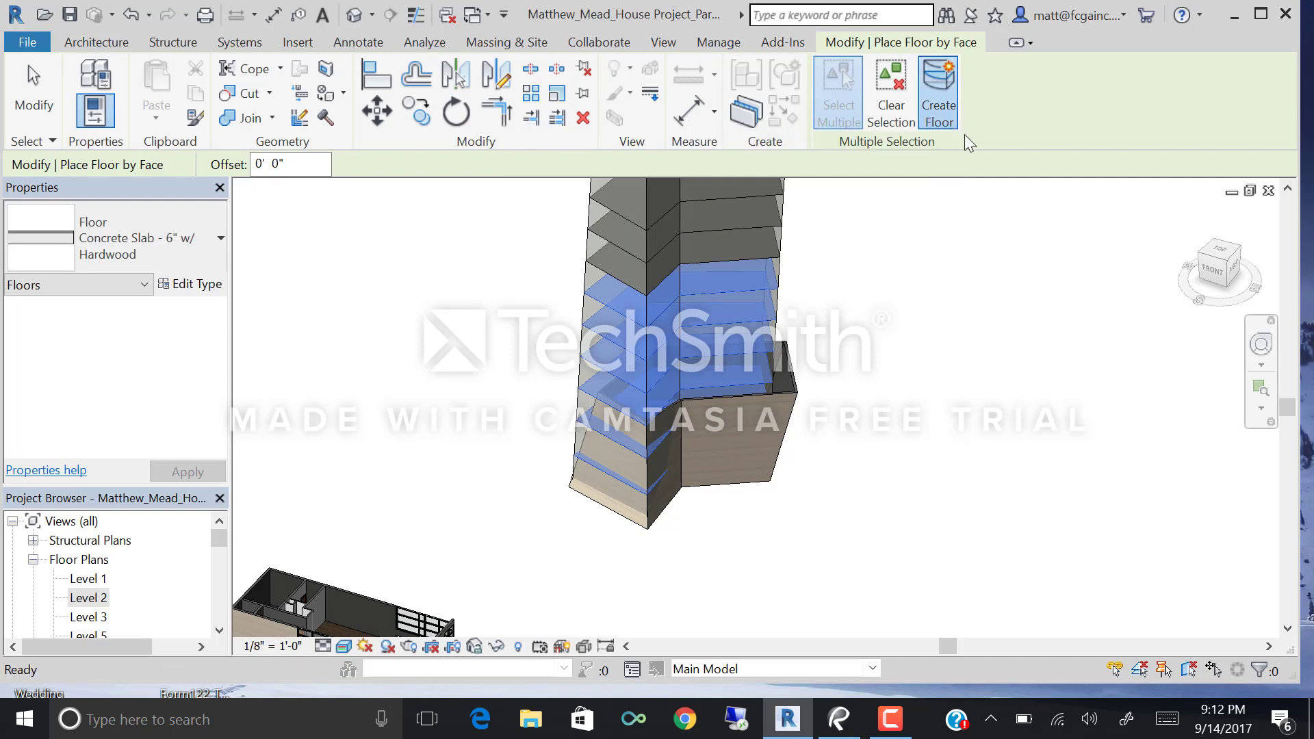
Examine the new hardwood floors inside the tower mass up close and end the Floor by Face command.
scroll(683, 301, "up", 6)
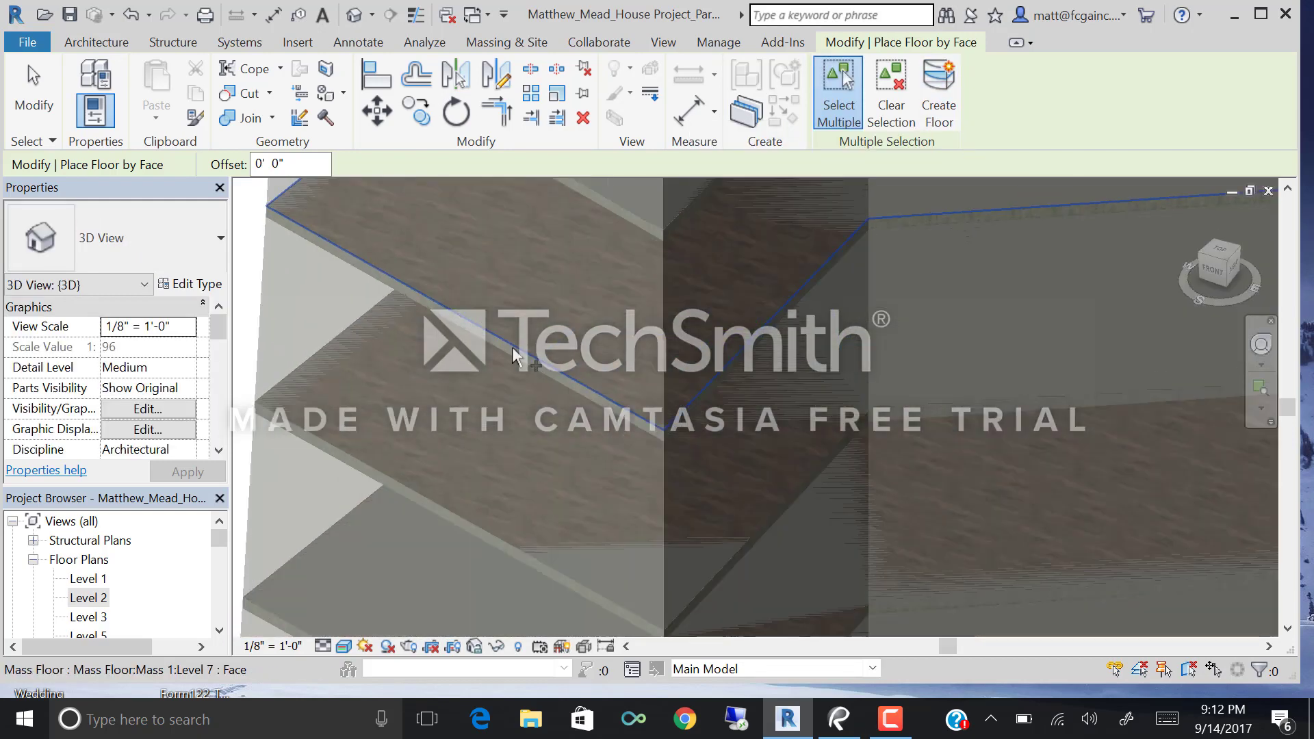
scroll(515, 355, "down", 5)
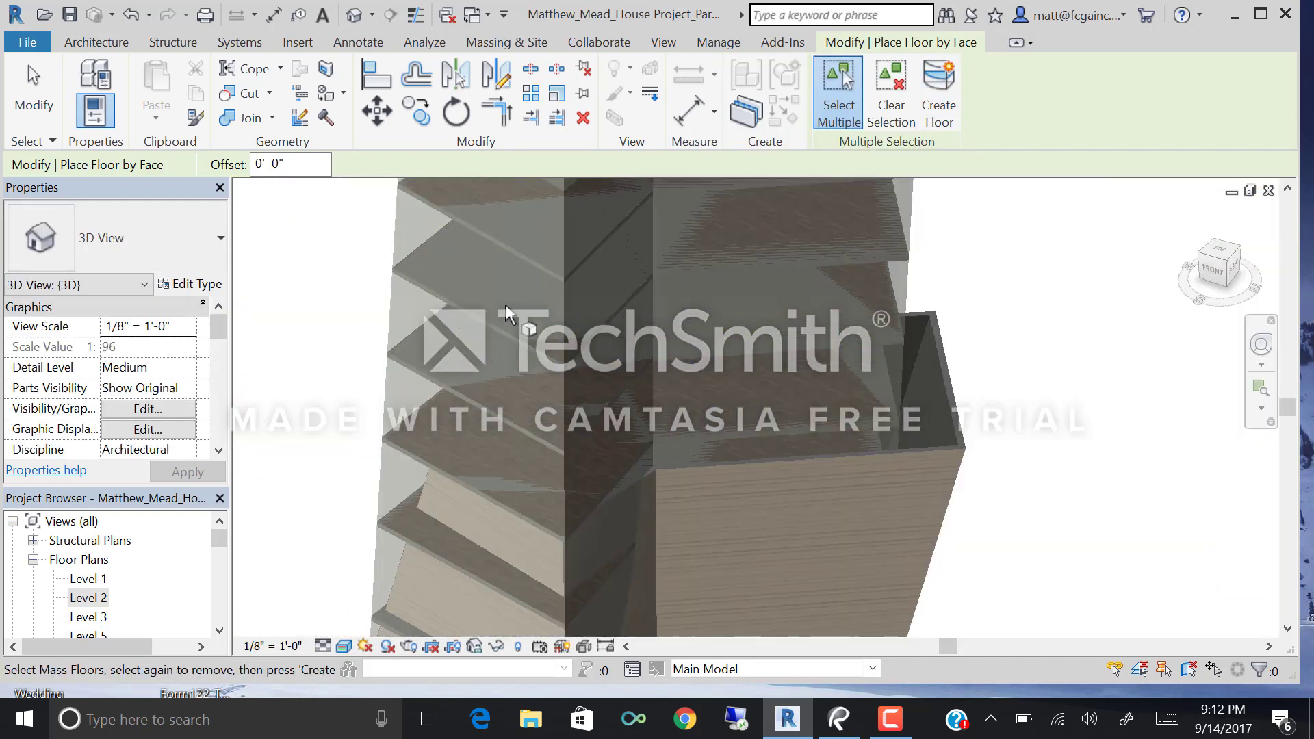
scroll(506, 313, "down", 3)
scroll(671, 397, "up", 2)
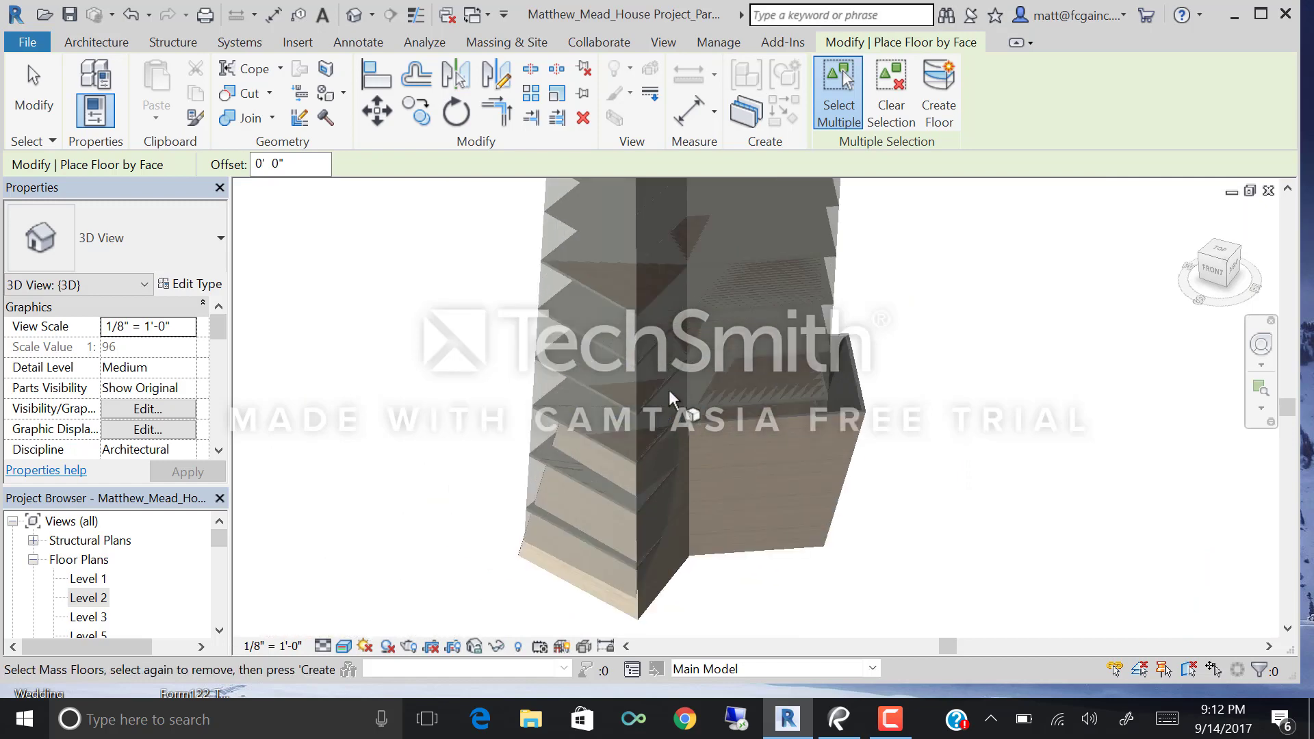
scroll(677, 390, "down", 2)
scroll(684, 360, "up", 2)
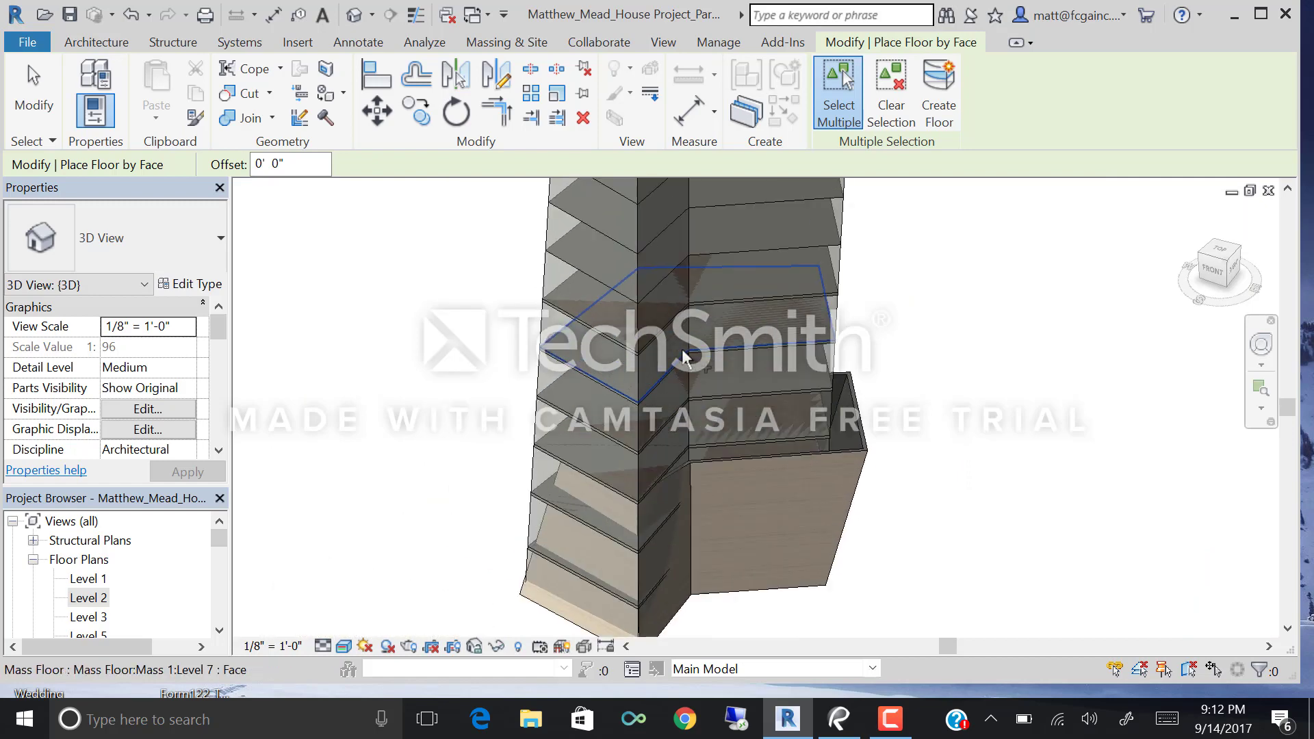
key("Escape")
Select all six wood-siding walls around the tower's base and update them to the current faces of the mass.
scroll(763, 351, "down", 3)
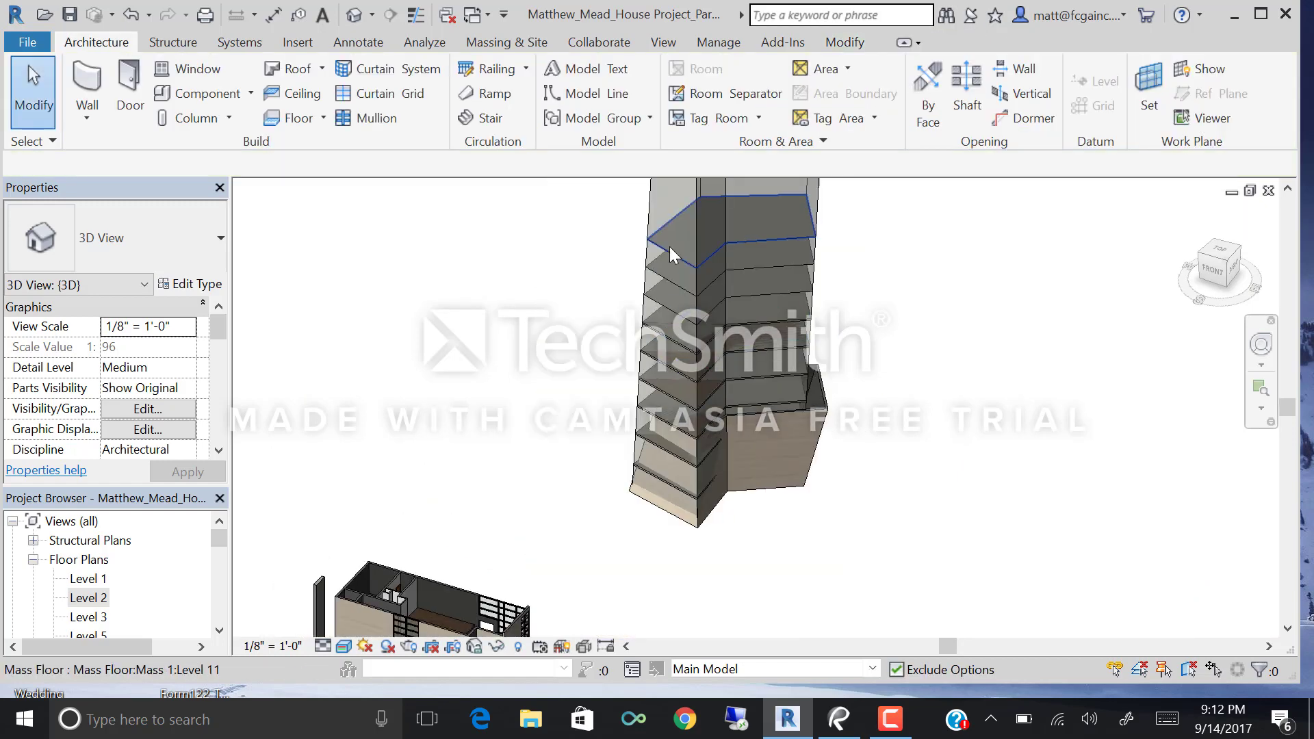
left_click(735, 449)
middle_click_drag(735, 450, 775, 420)
scroll(775, 420, "up", 2)
left_click(684, 363)
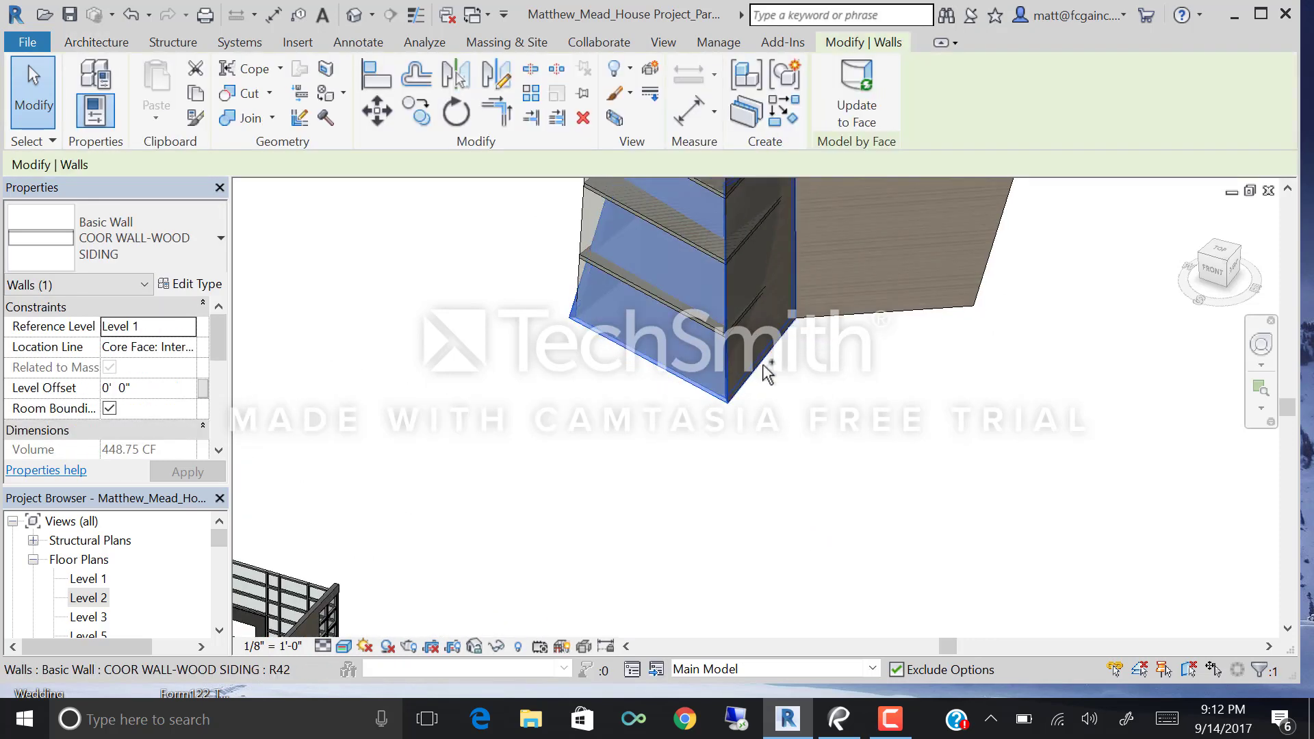
left_click(852, 322, "ctrl")
left_click(852, 322, "ctrl")
middle_click_drag(1030, 369, 781, 373, "shift")
left_click(894, 448, "ctrl")
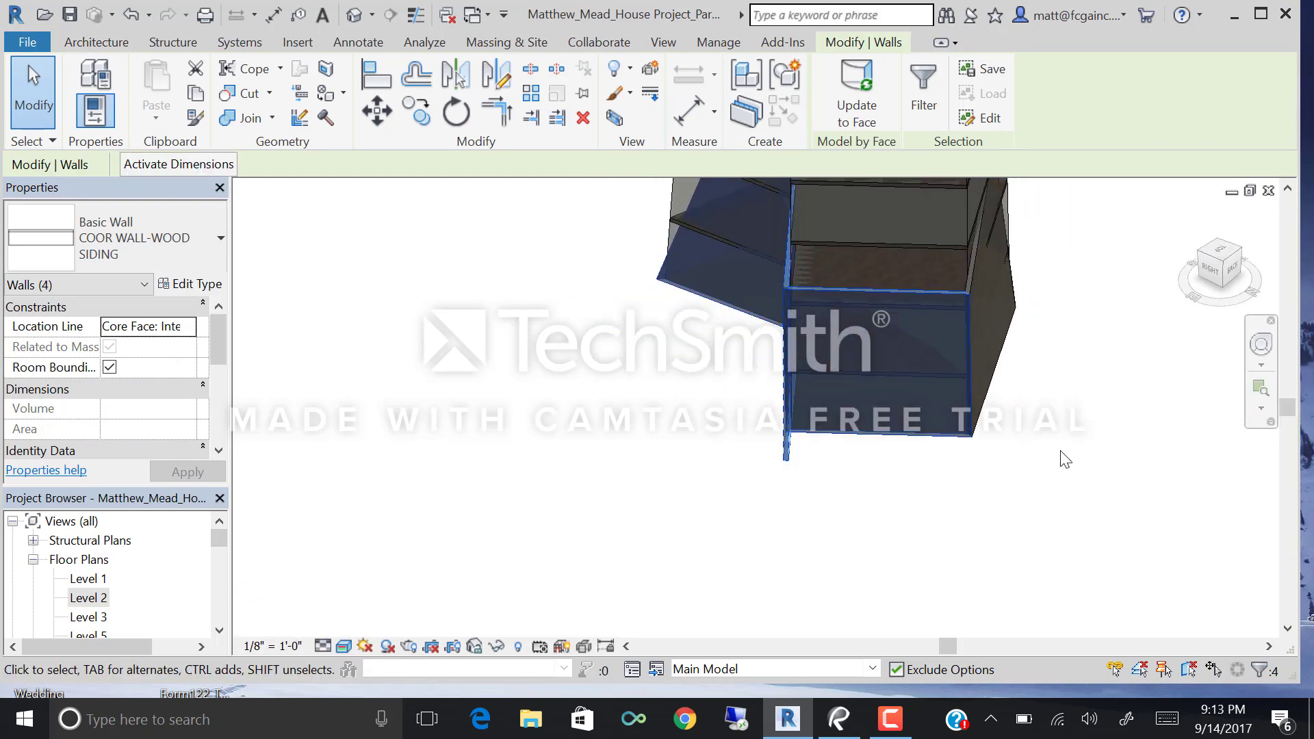
middle_click_drag(1062, 455, 880, 443, "shift")
left_click(880, 443, "ctrl")
middle_click_drag(1078, 457, 575, 522, "shift")
left_click(876, 449, "ctrl")
left_click(857, 95)
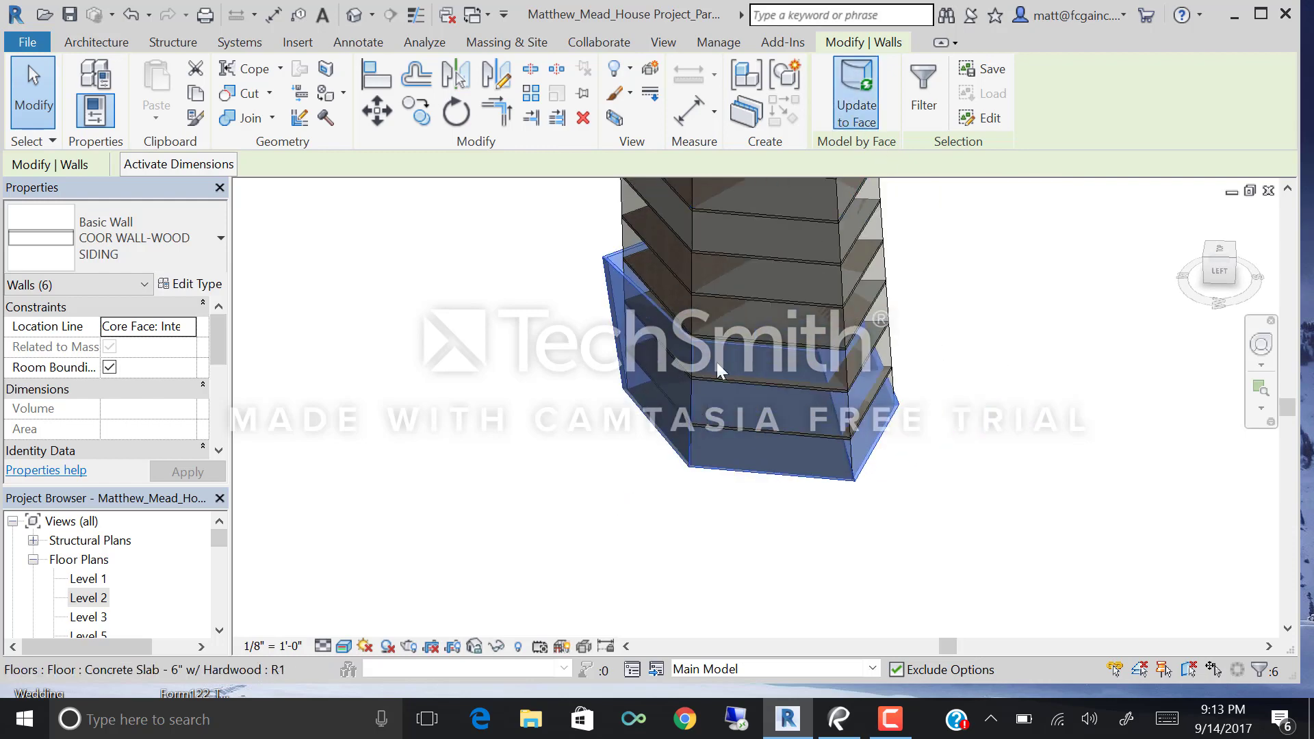
left_click(643, 513)
Examine the updated wood-siding walls around the tower in 3D, from the base up to the open top.
scroll(708, 531, "down", 3)
middle_click_drag(848, 446, 383, 473, "shift")
middle_click_drag(759, 281, 704, 384, "shift")
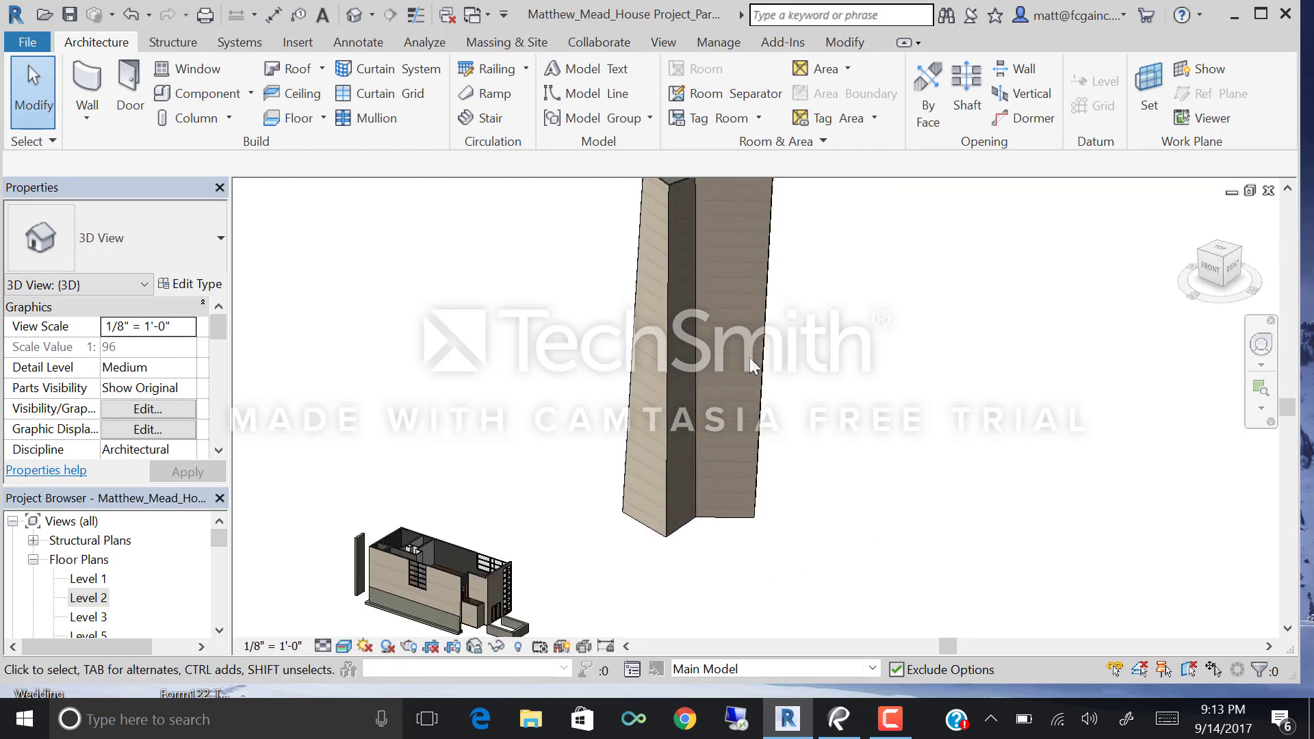
scroll(753, 349, "up", 5)
scroll(699, 489, "down", 4)
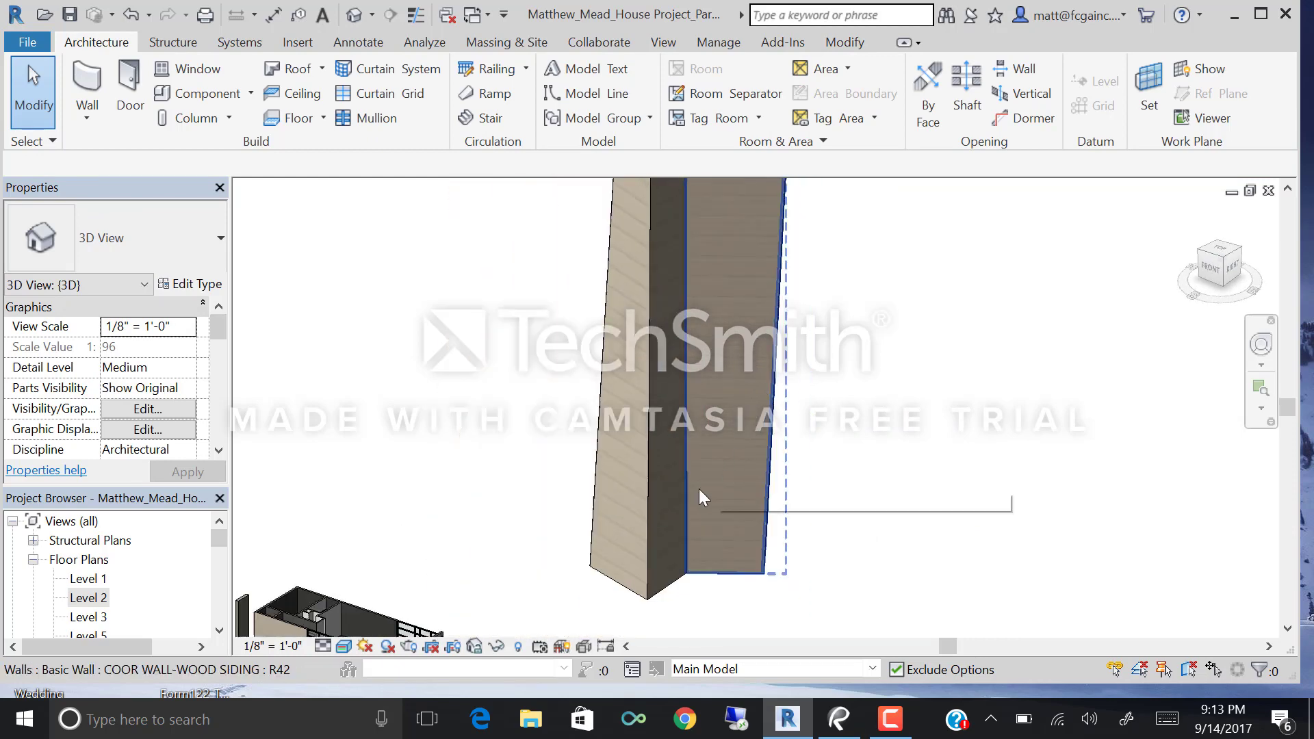
scroll(653, 505, "down", 3)
middle_click_drag(685, 402, 696, 363, "shift")
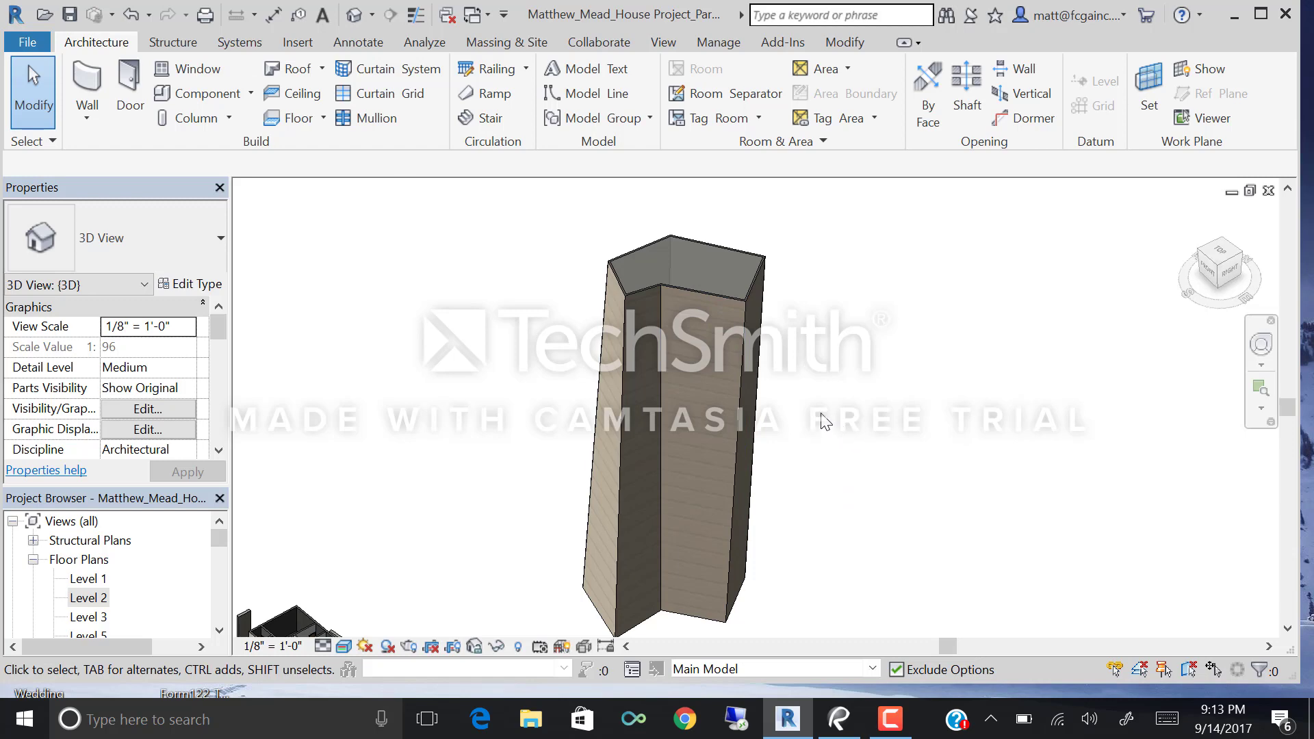
middle_click_drag(826, 422, 734, 493, "shift")
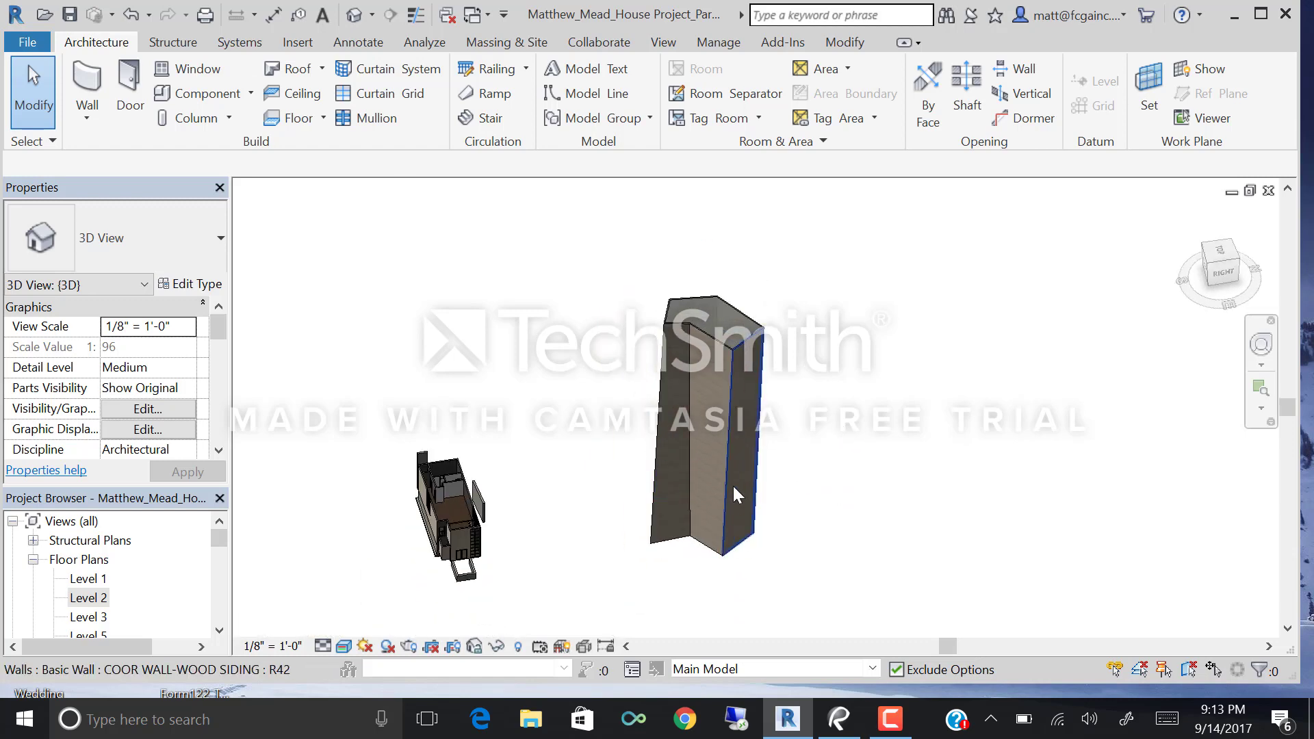
Delete the three wood-siding walls on the notched side of the tower, keeping the mass.
left_click(722, 353)
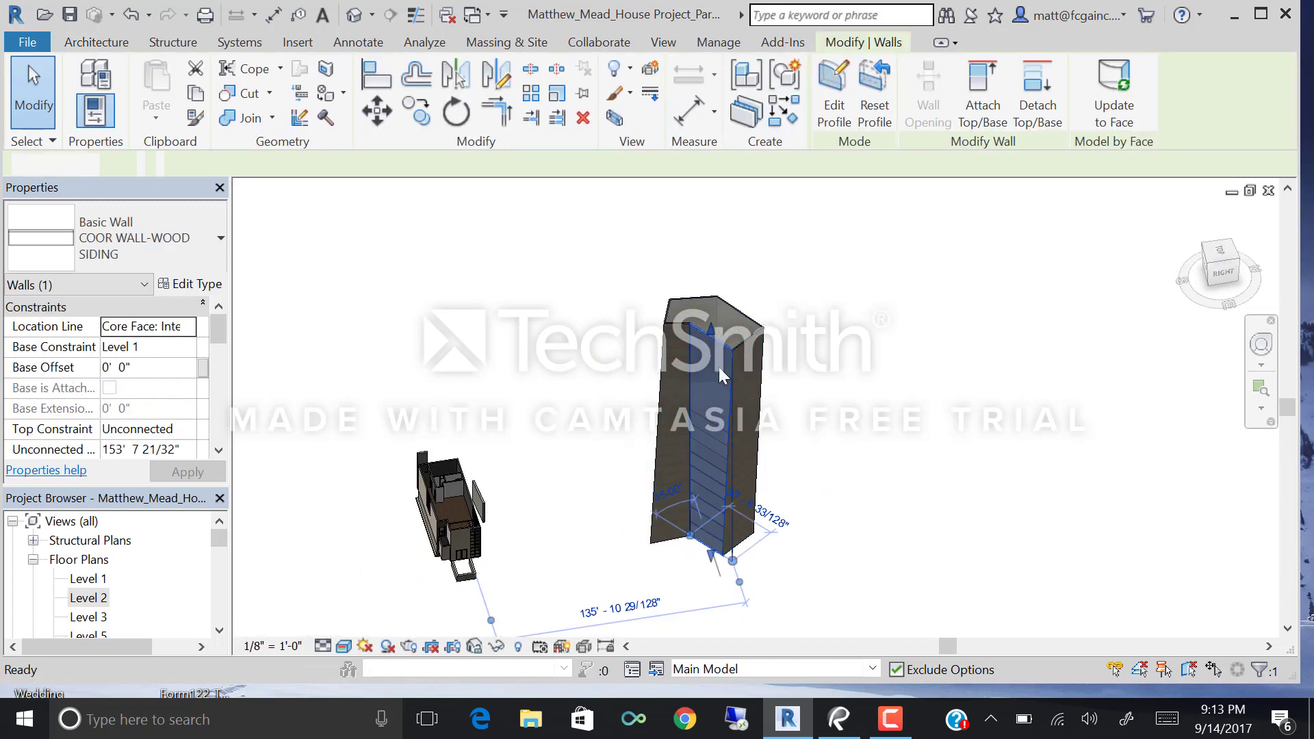
key("Escape")
left_click(676, 334)
middle_click_drag(705, 517, 739, 421)
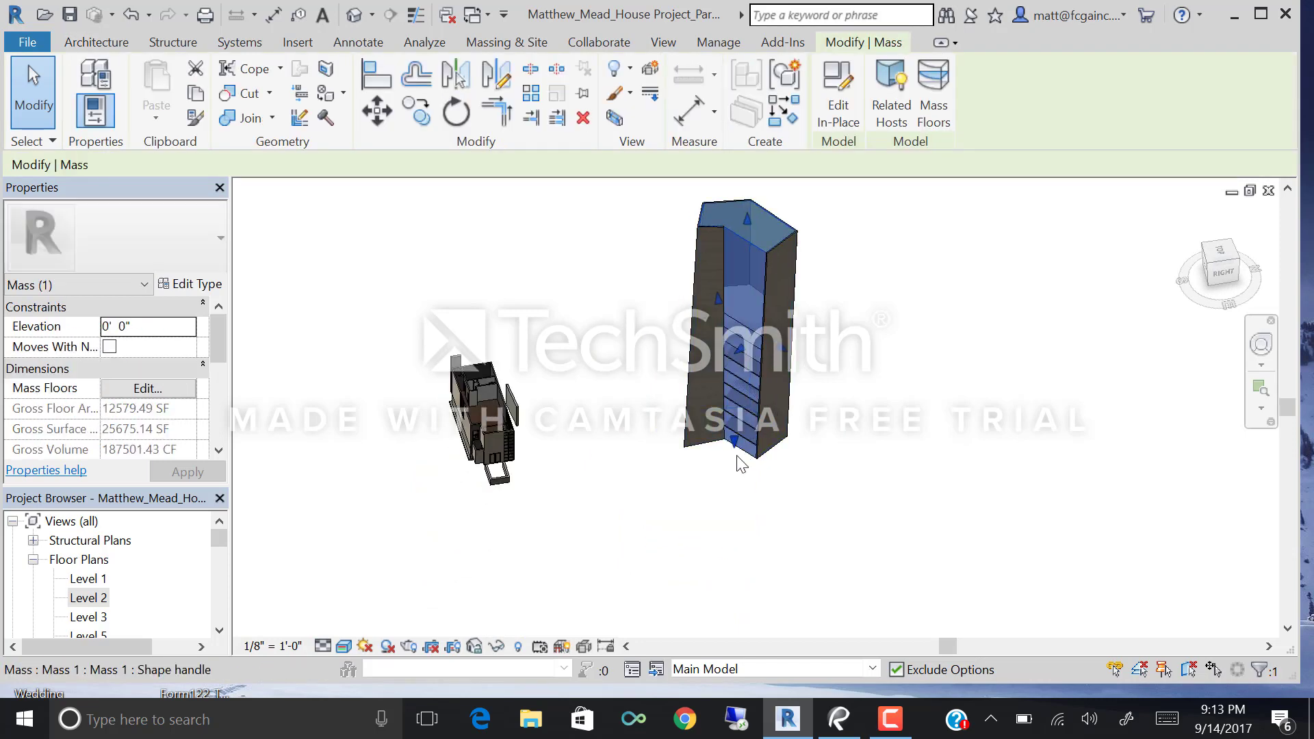
key("Escape")
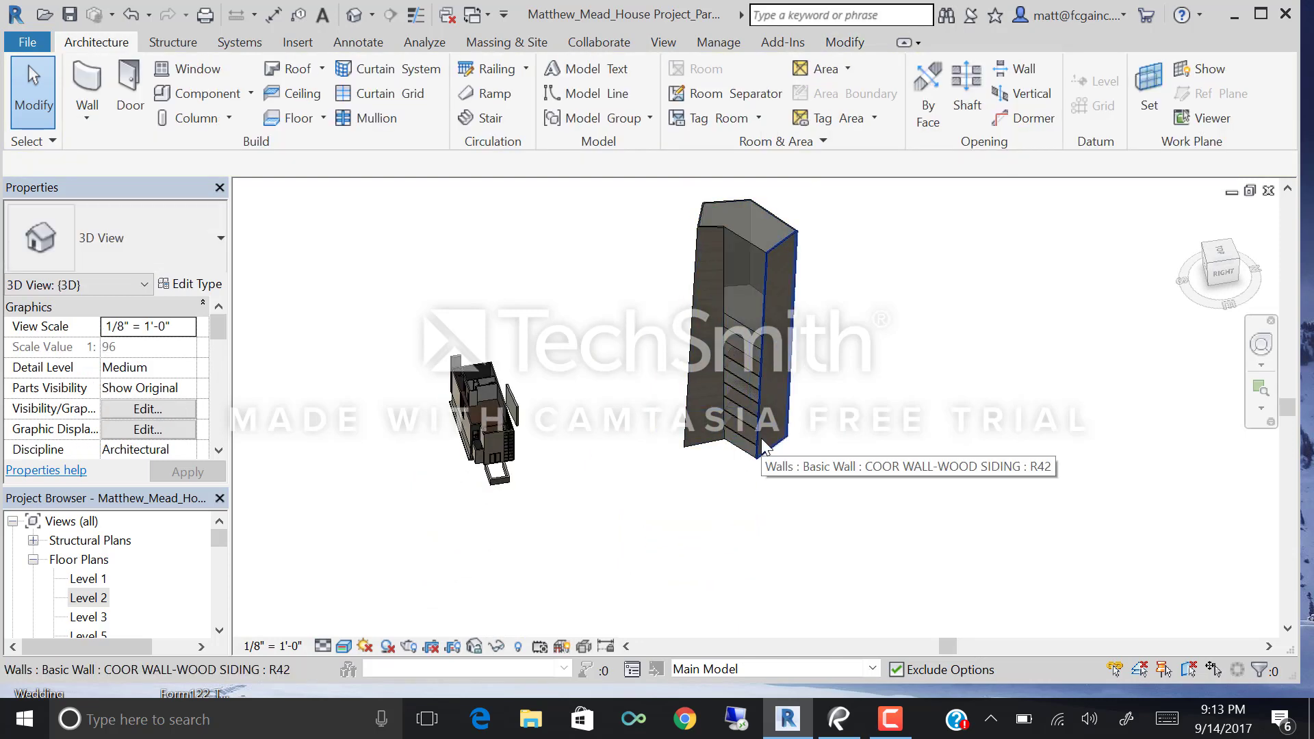
scroll(705, 314, "up", 3)
left_click(722, 276)
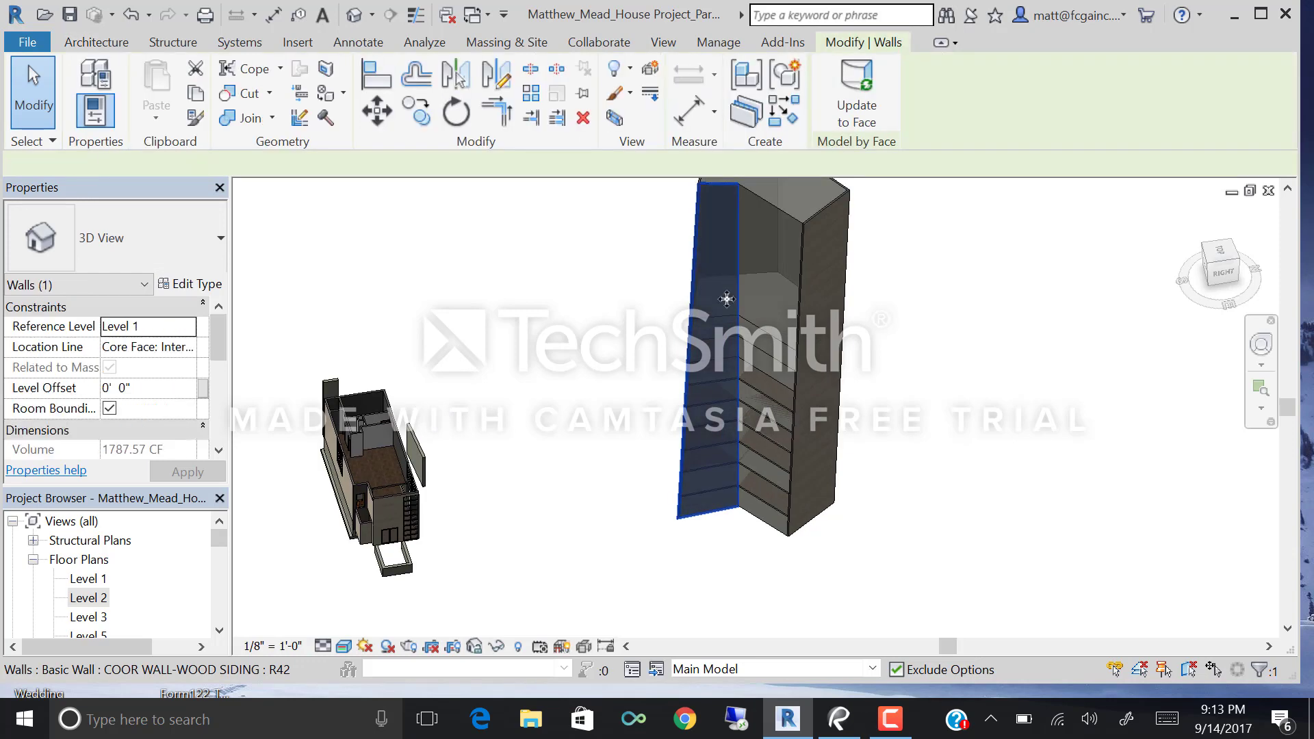
key("Delete")
left_click(804, 299)
key("Delete")
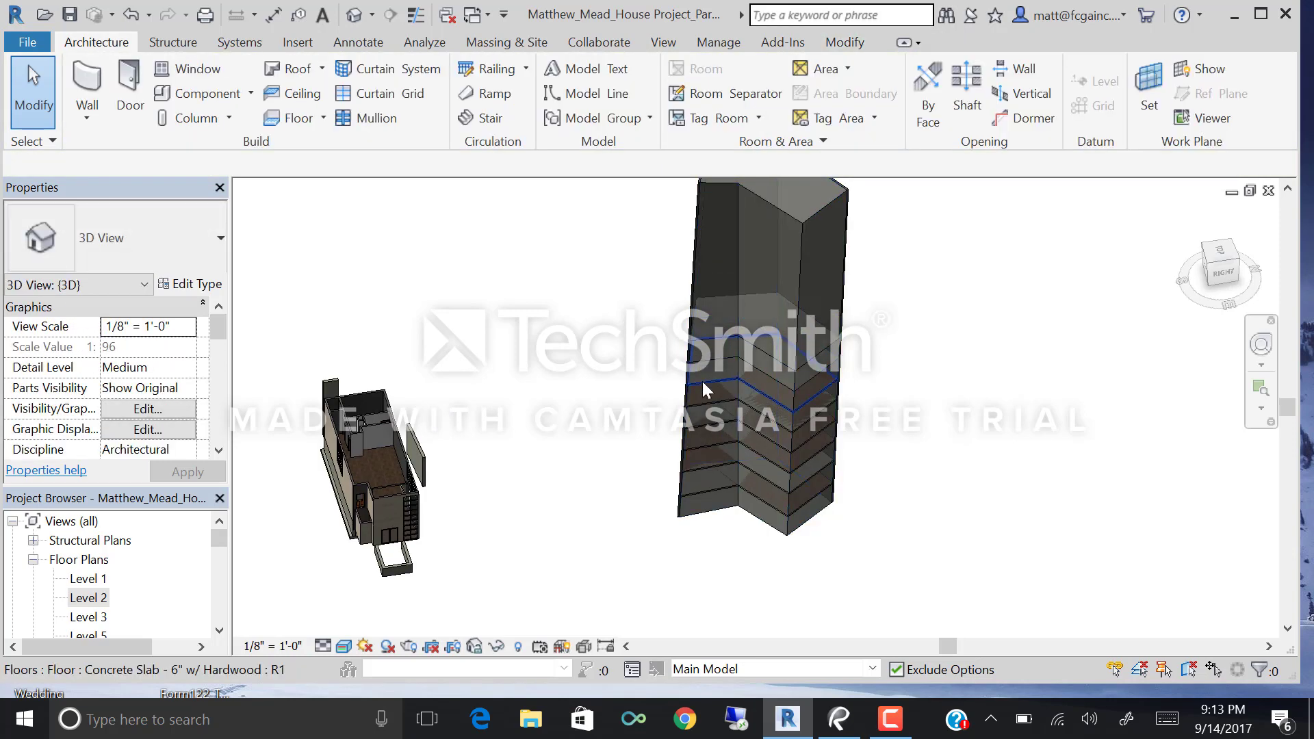
Delete the remaining wood-siding walls on the opposite side of the tower mass.
middle_click_drag(704, 381, 824, 411, "shift")
left_click(823, 412)
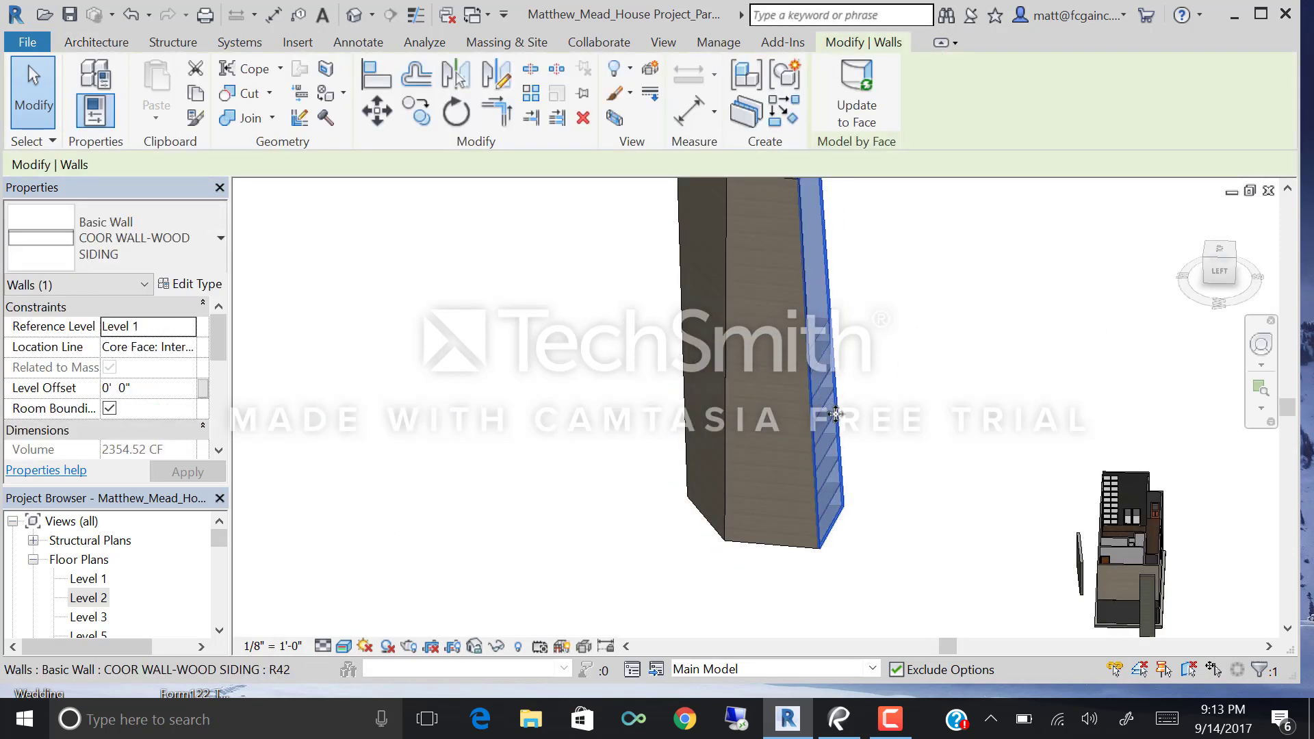
key("Delete")
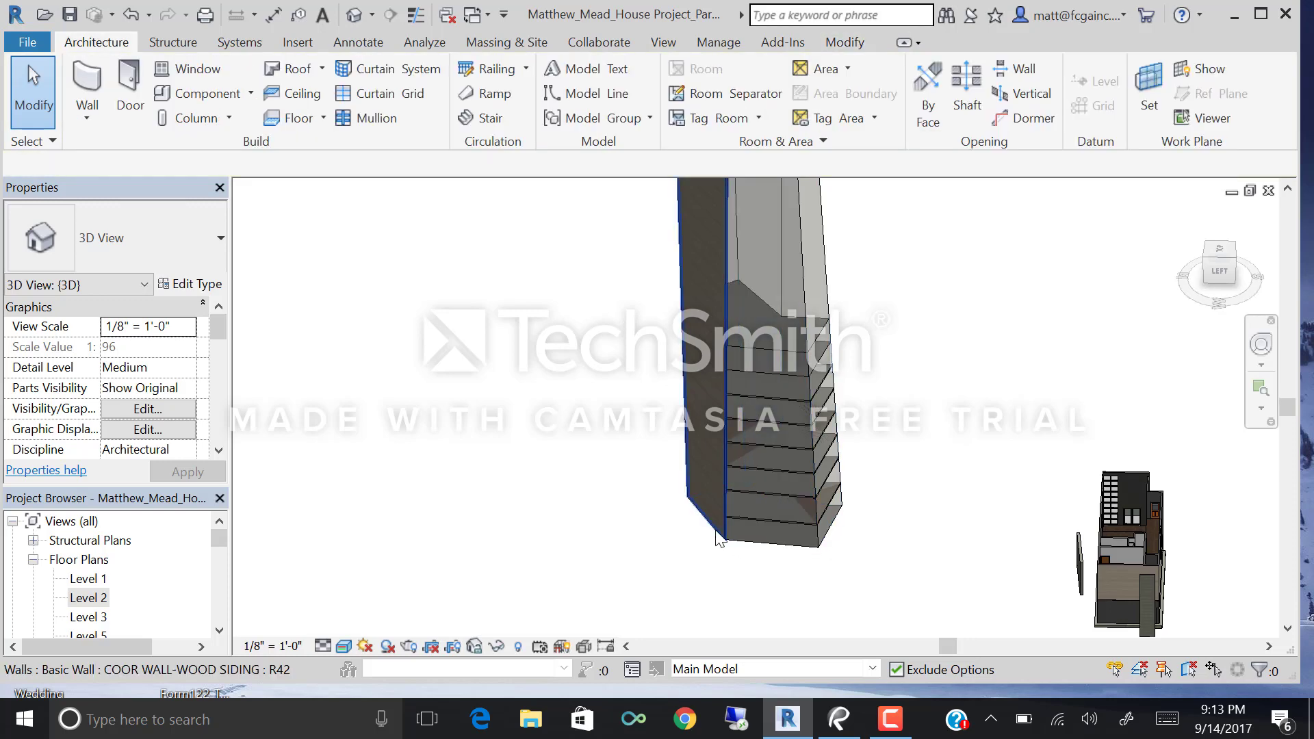
left_click(720, 538)
key("Delete")
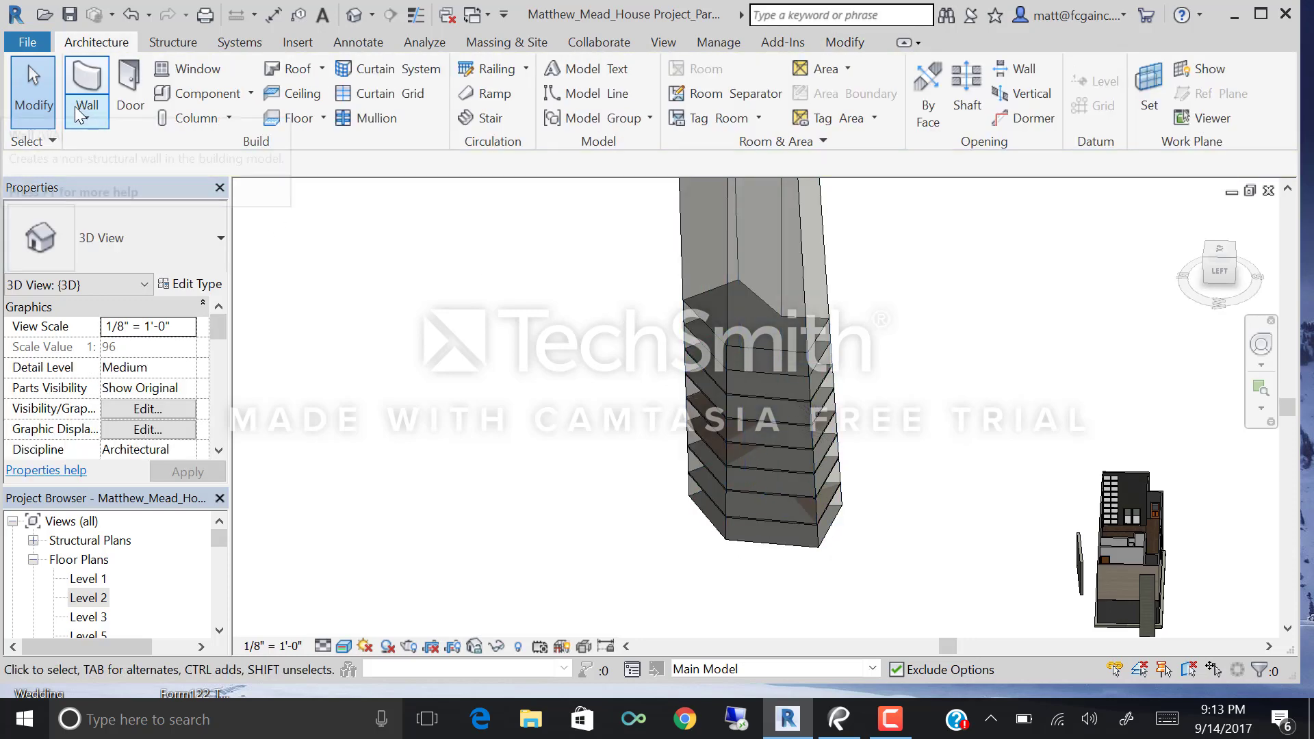
Create a 5' x 10' curtain system by face on all six vertical faces of the tower mass.
left_click(96, 121)
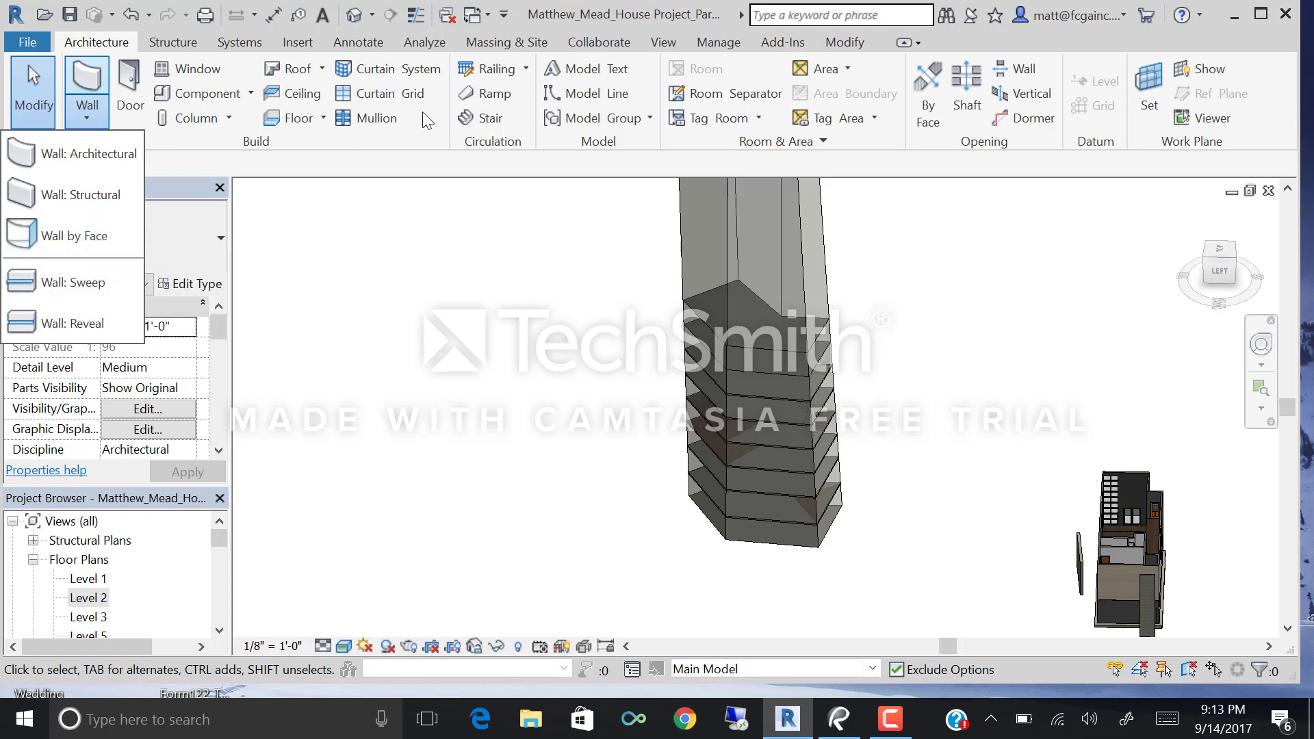
left_click(384, 70)
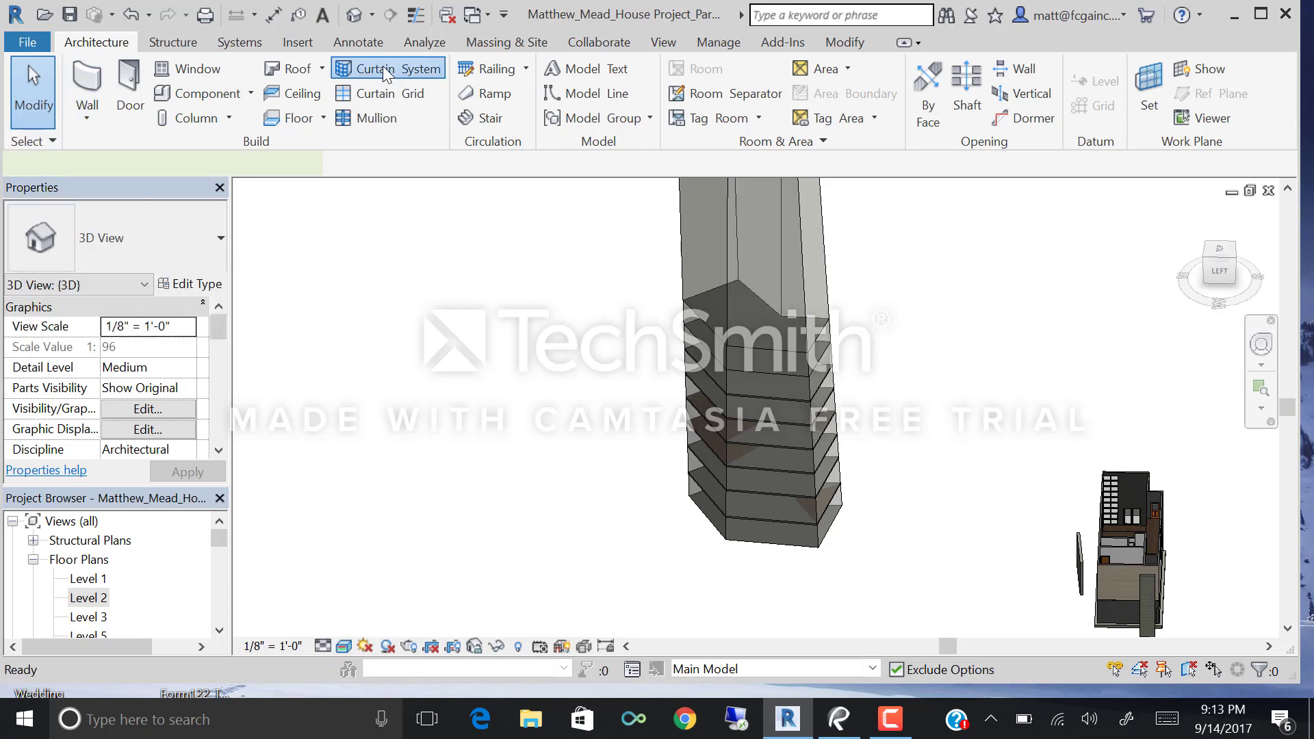
left_click(754, 545)
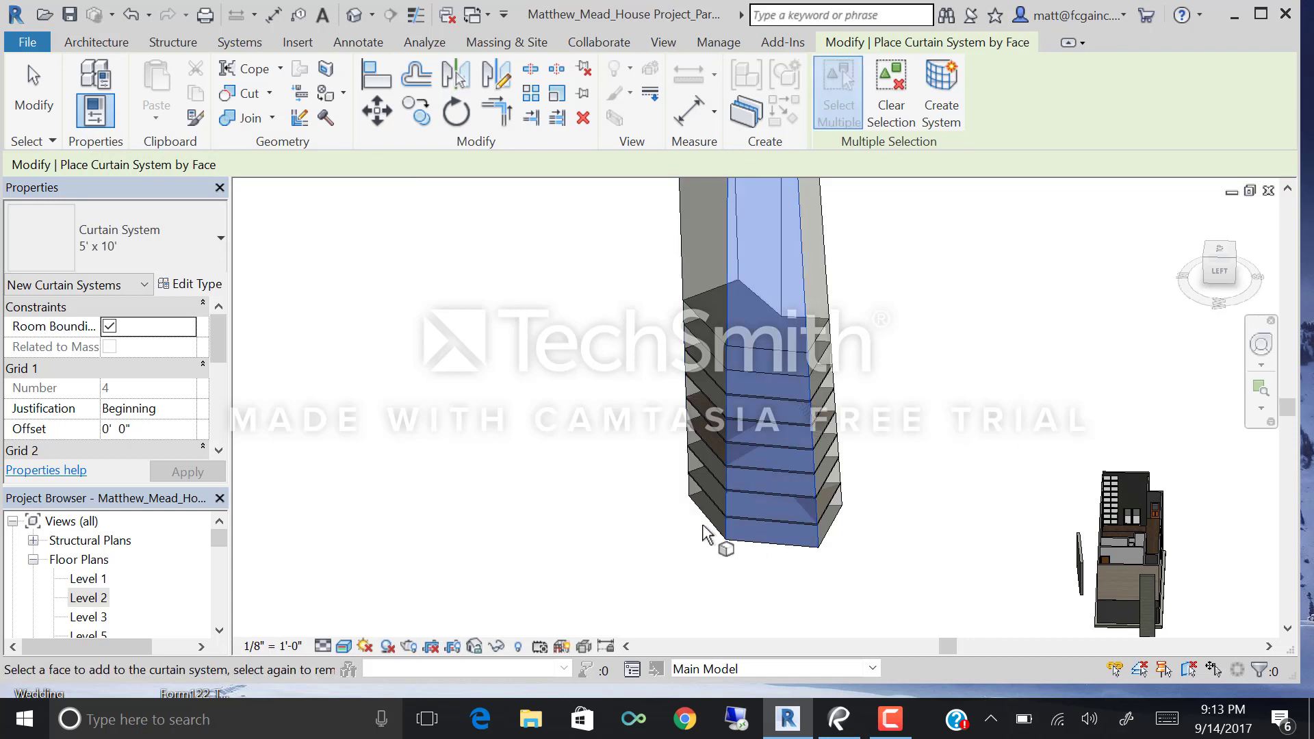
middle_click_drag(894, 531, 787, 553, "shift")
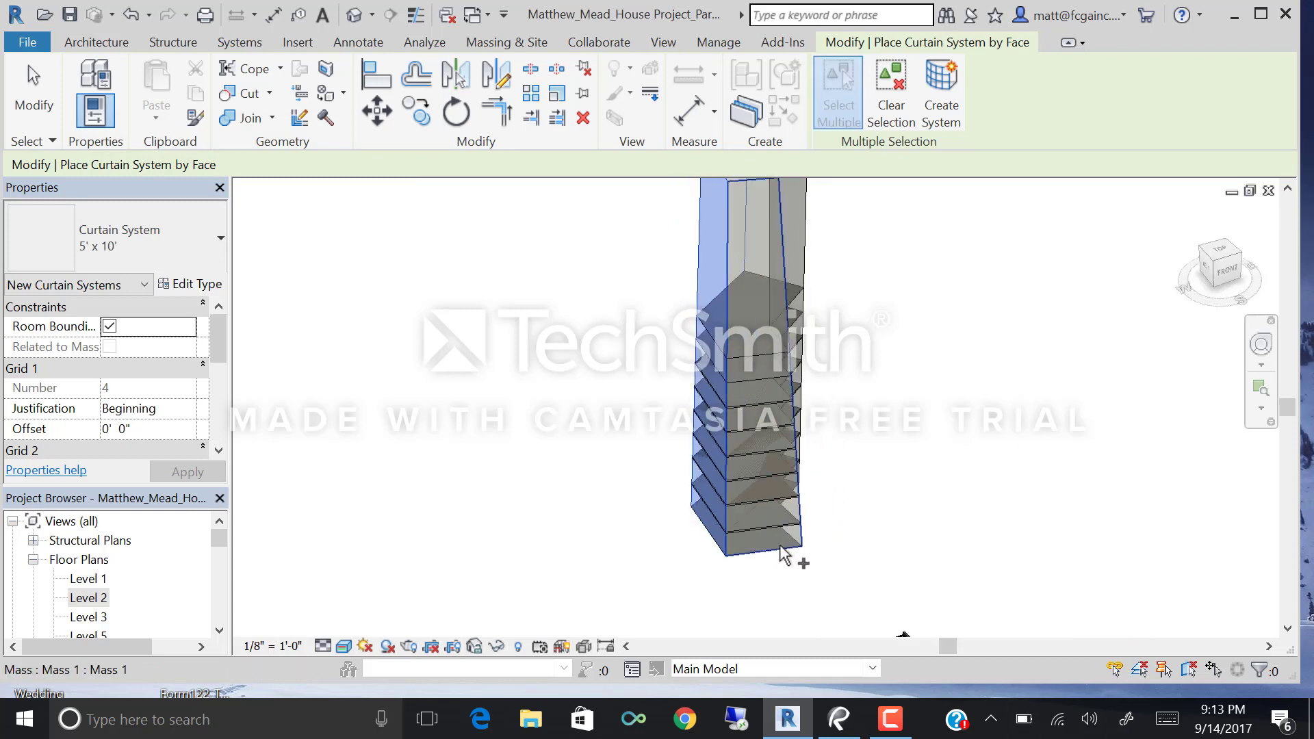
middle_click_drag(910, 557, 740, 544, "shift")
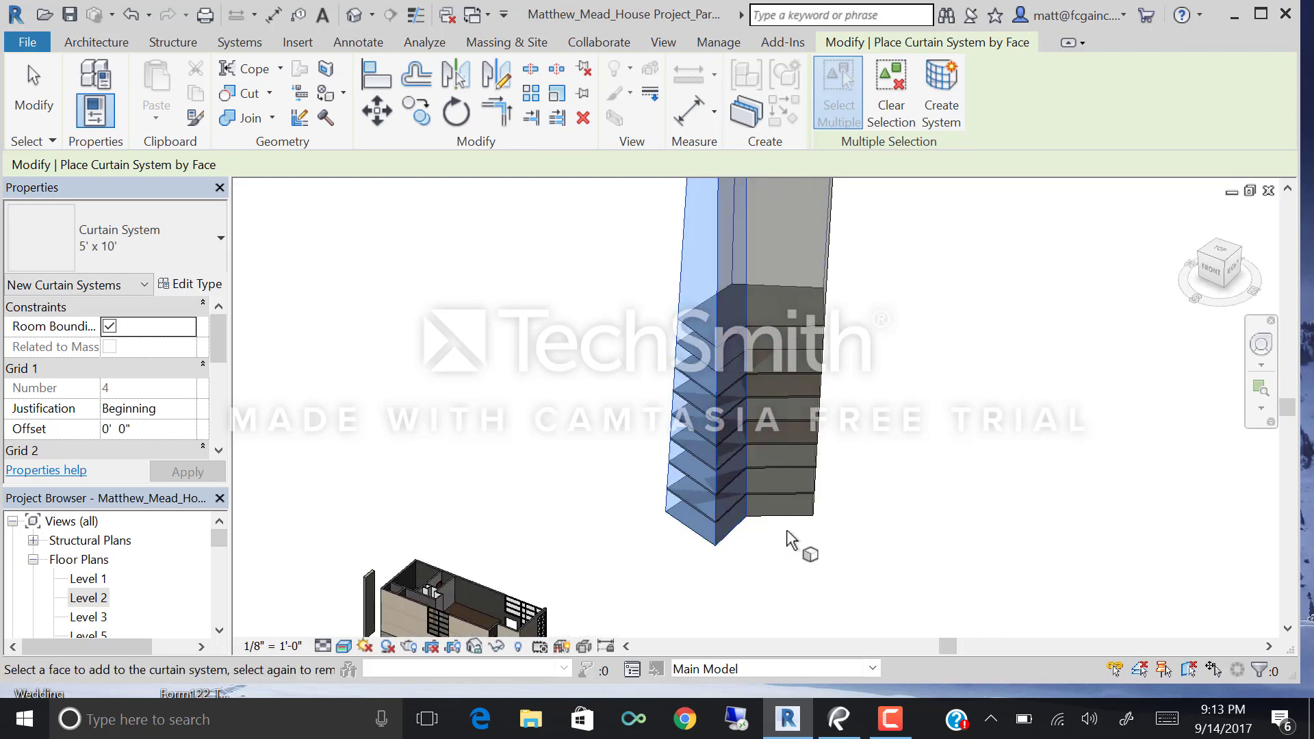
middle_click_drag(859, 551, 798, 540, "shift")
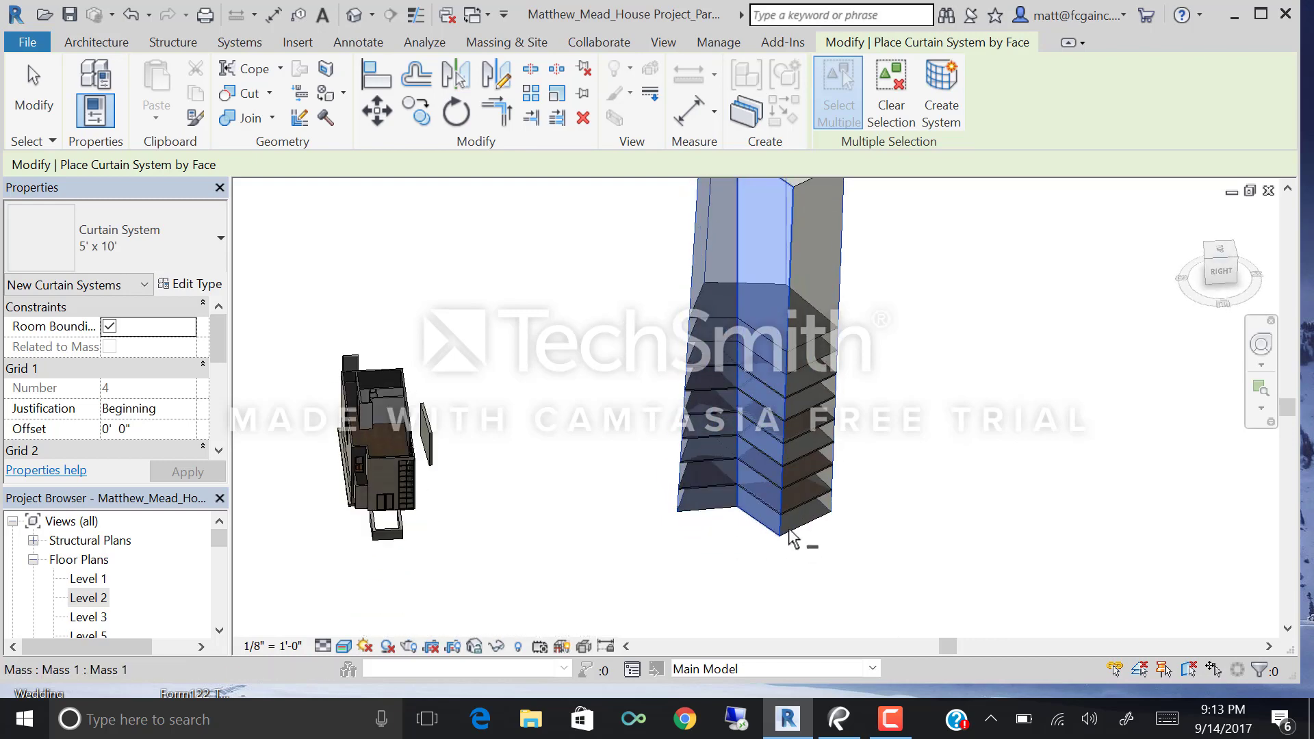
left_click(942, 96)
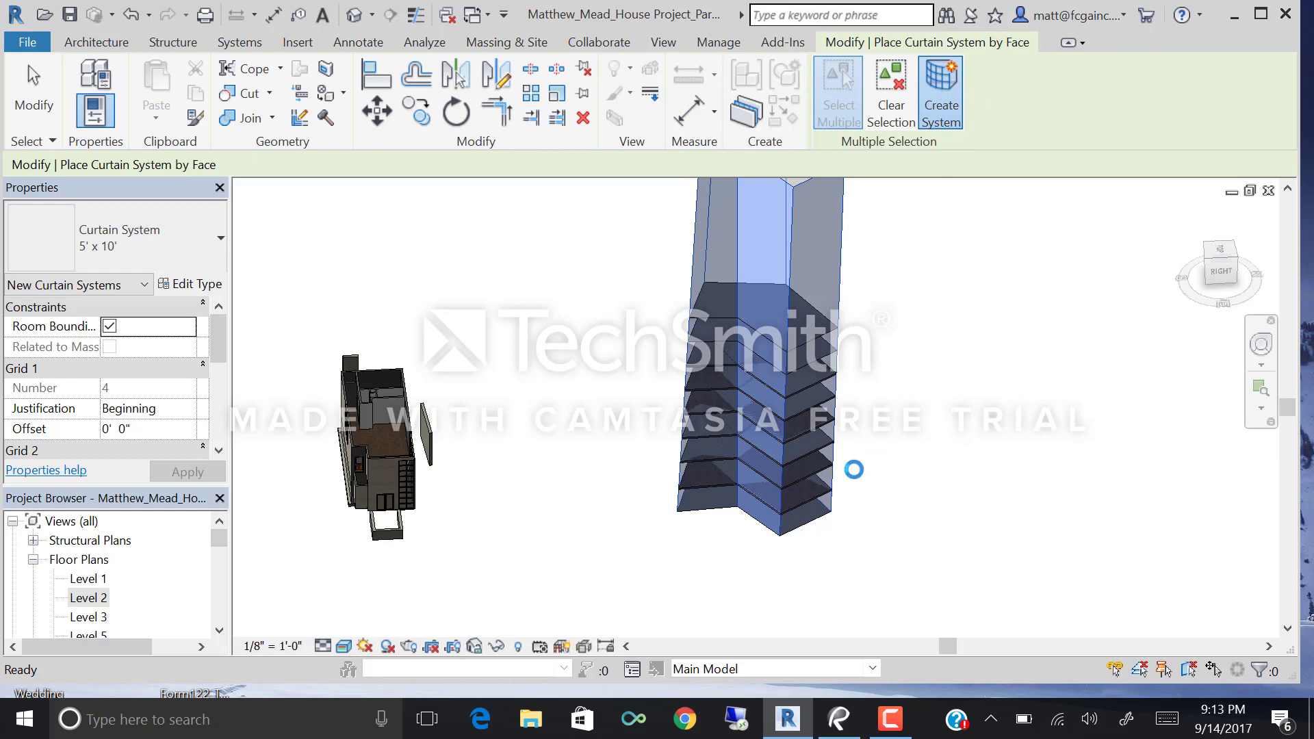
Examine the curtain system's grid and the floors behind it up close, and end the Curtain System command.
middle_click_drag(744, 507, 856, 499, "shift")
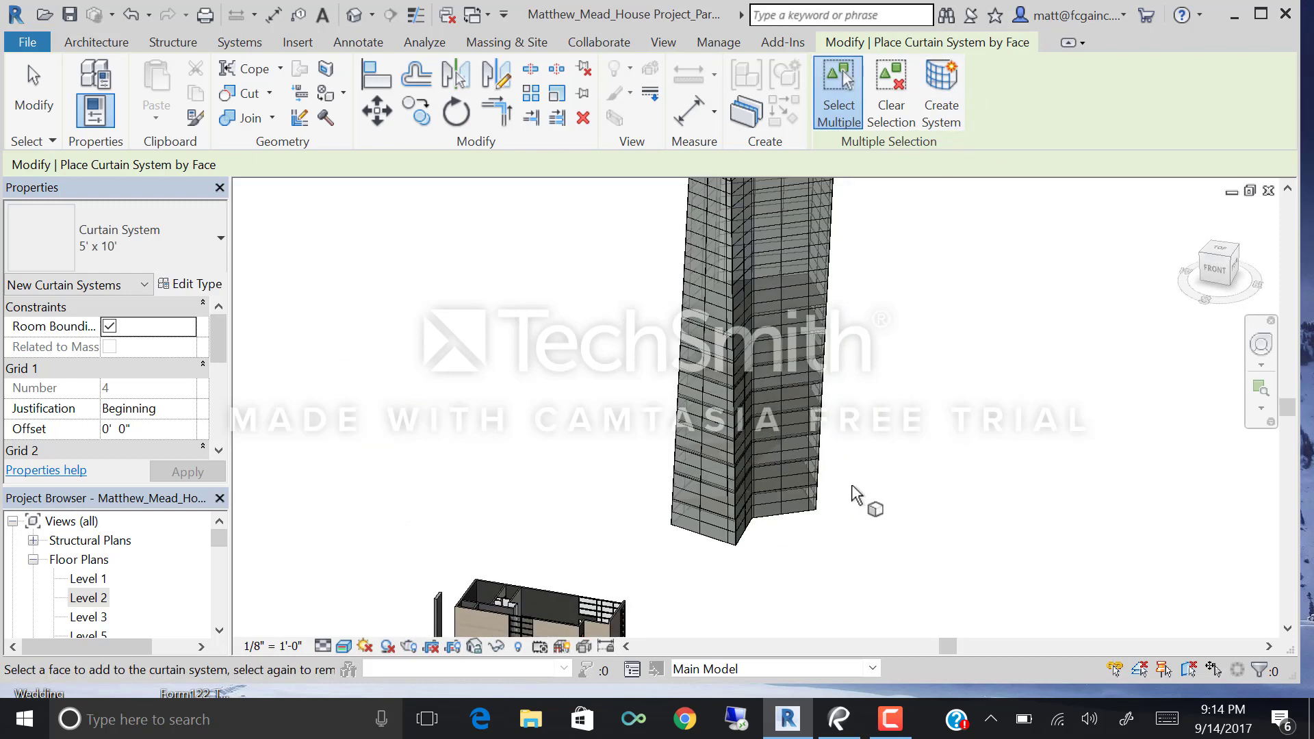
scroll(797, 331, "up", 8)
scroll(811, 279, "up", 2)
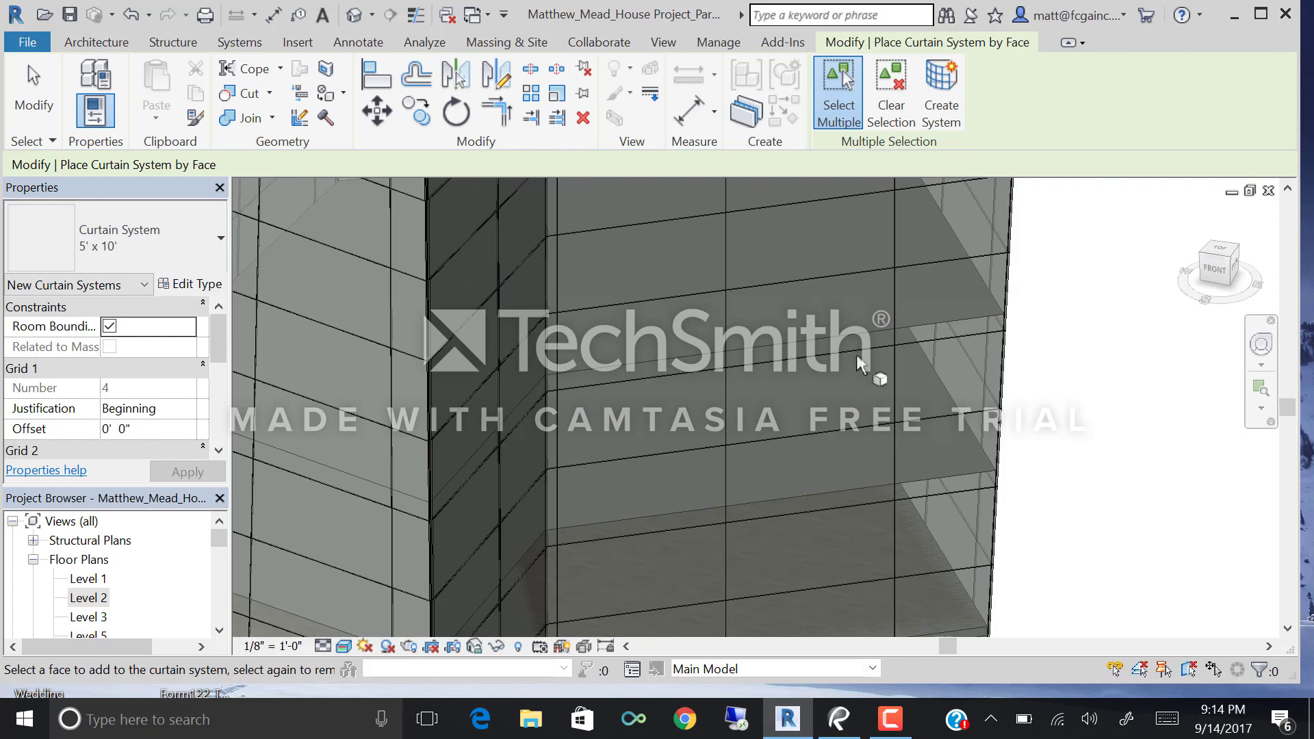
scroll(411, 363, "up", 5)
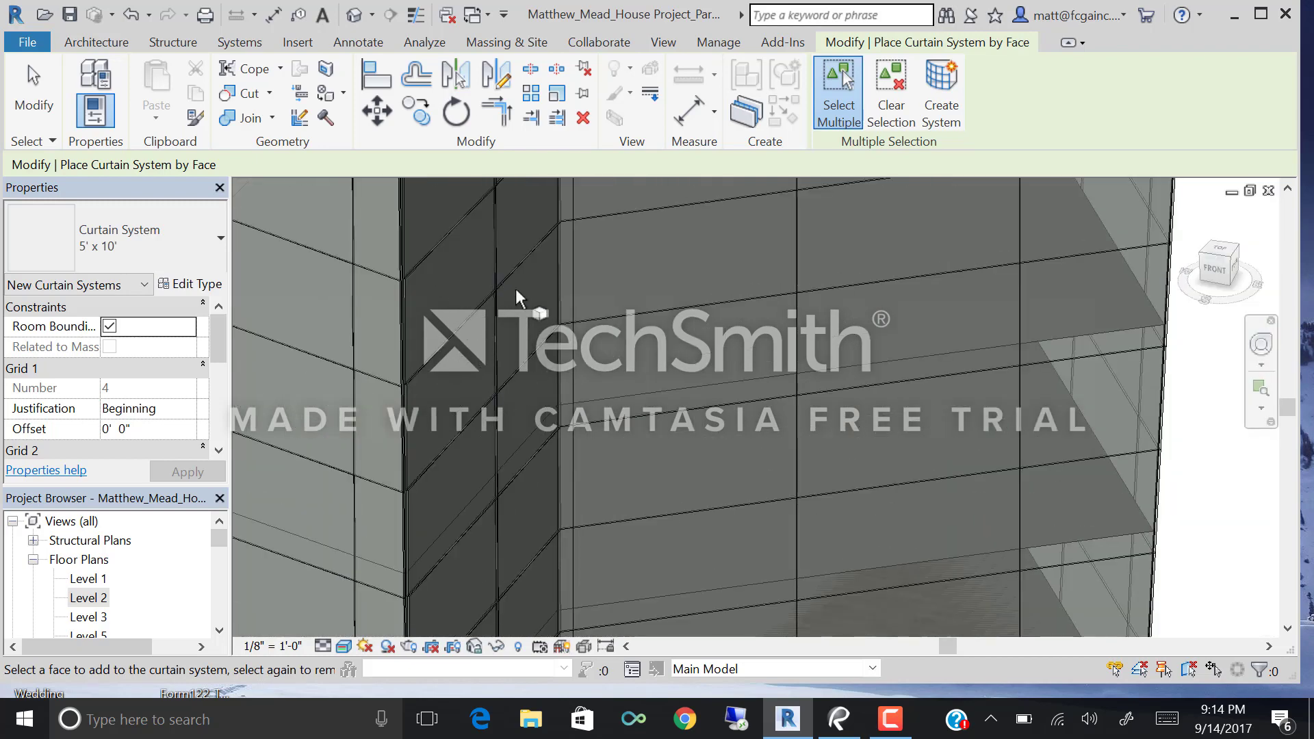
scroll(586, 373, "down", 5)
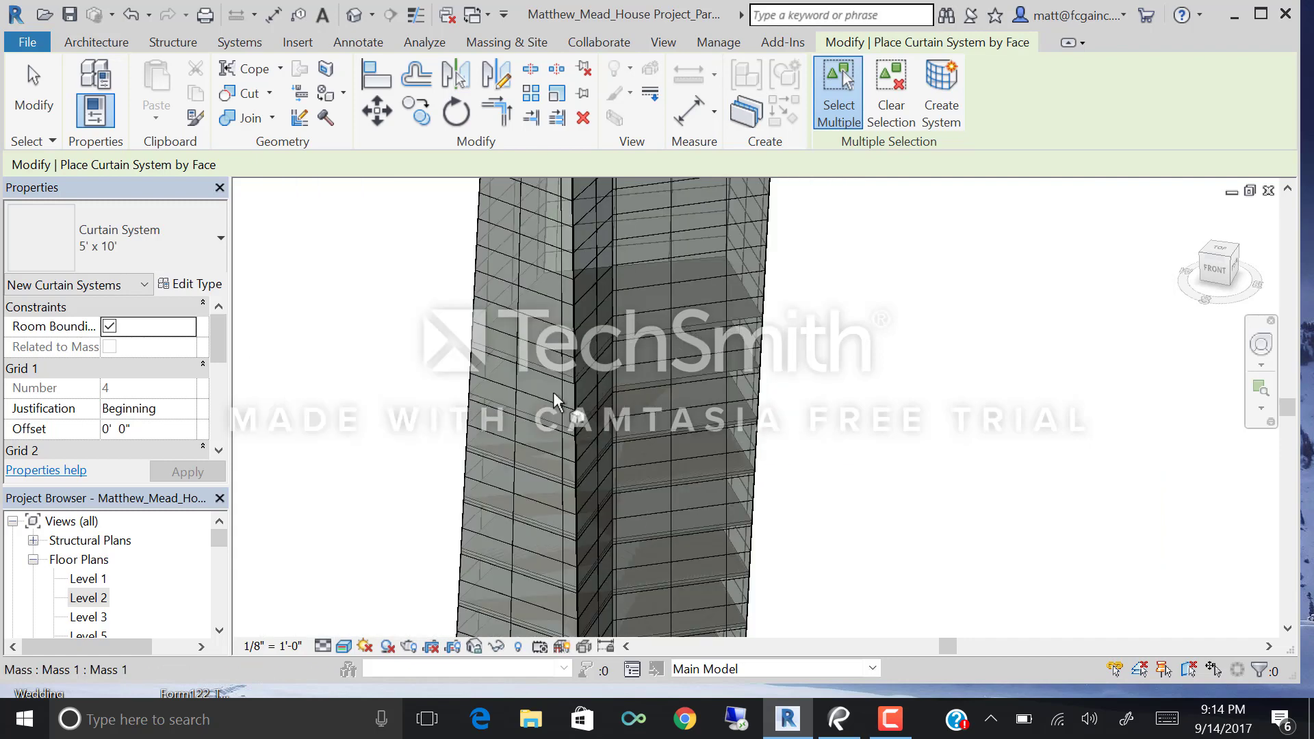
scroll(520, 432, "down", 3)
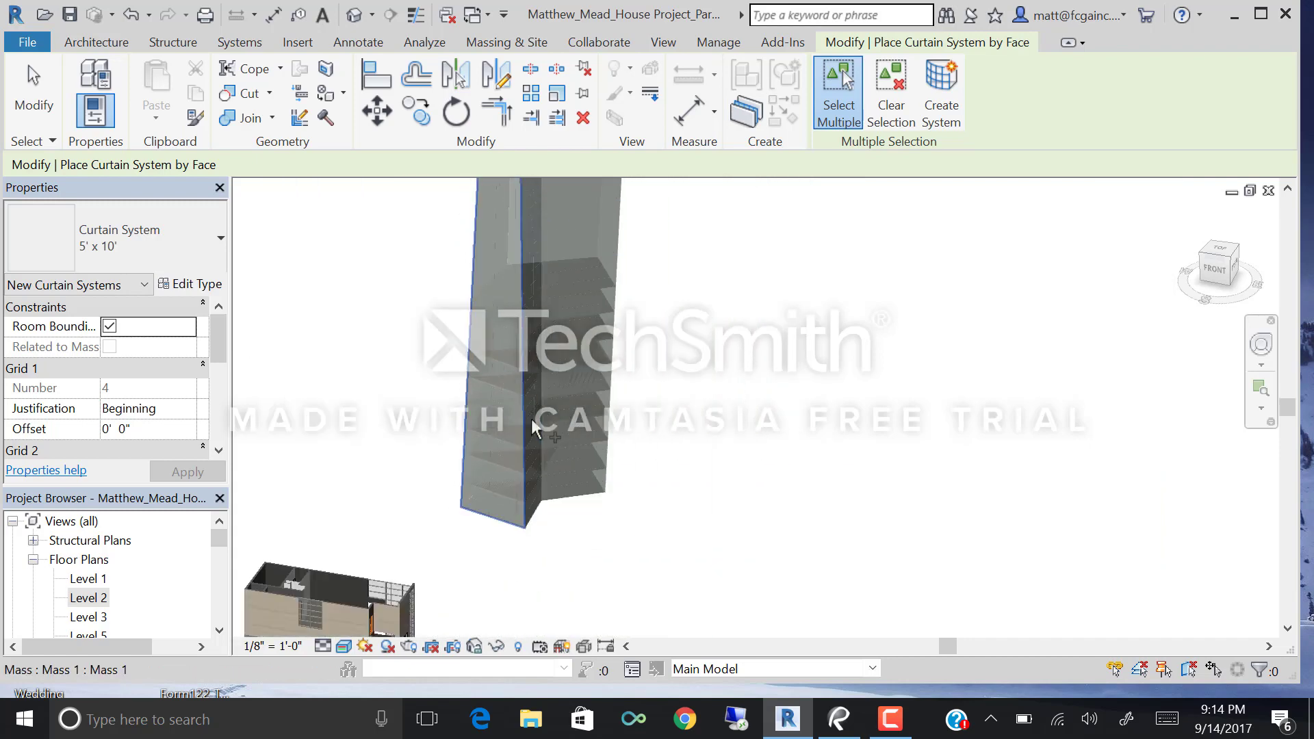
key("Escape")
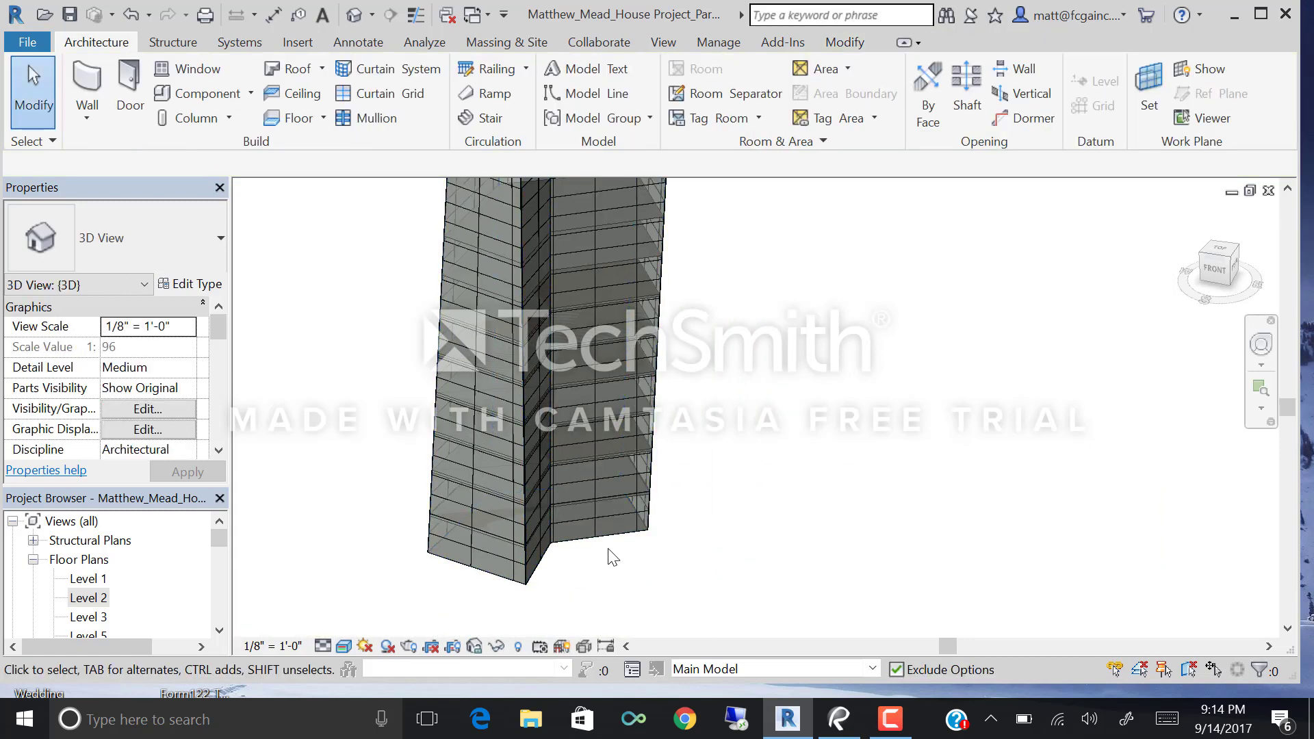
Review the type properties of the tower's 5' x 10' curtain system and view its grid from another side.
left_click(614, 547)
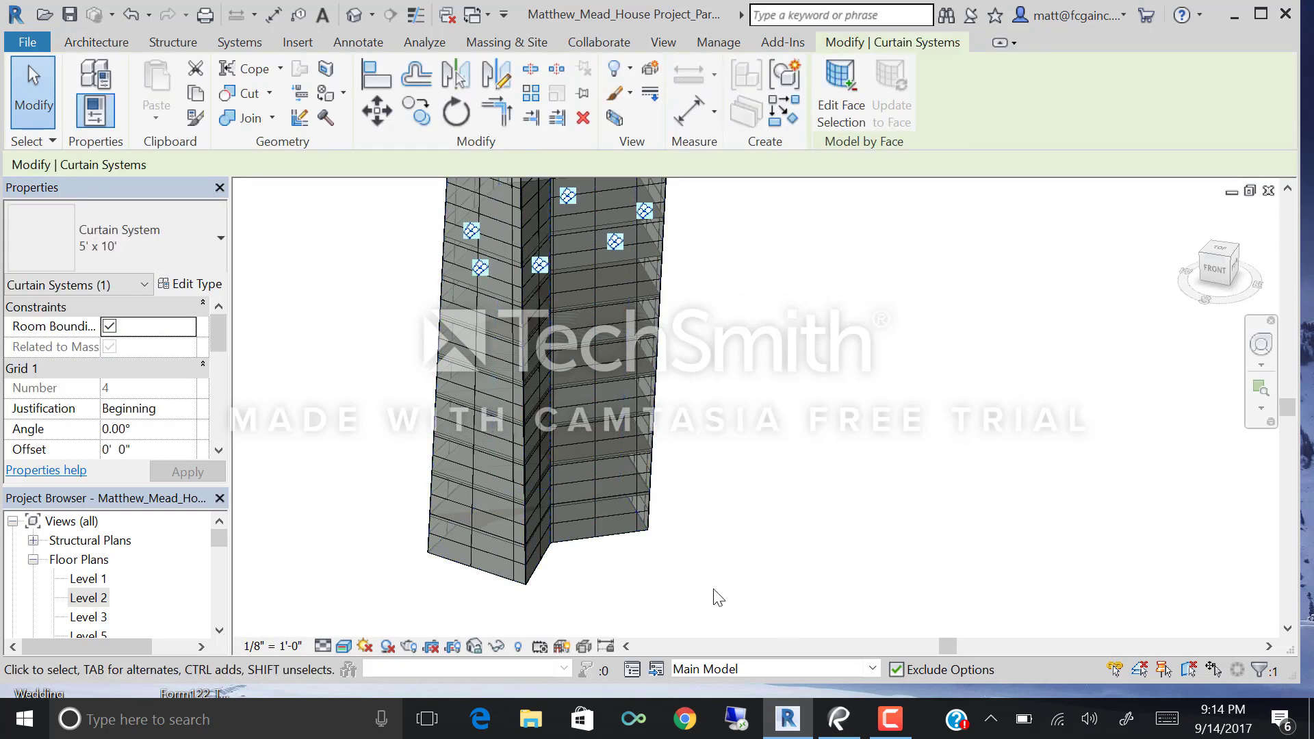
middle_click_drag(652, 589, 551, 510, "shift")
scroll(551, 510, "down", 5)
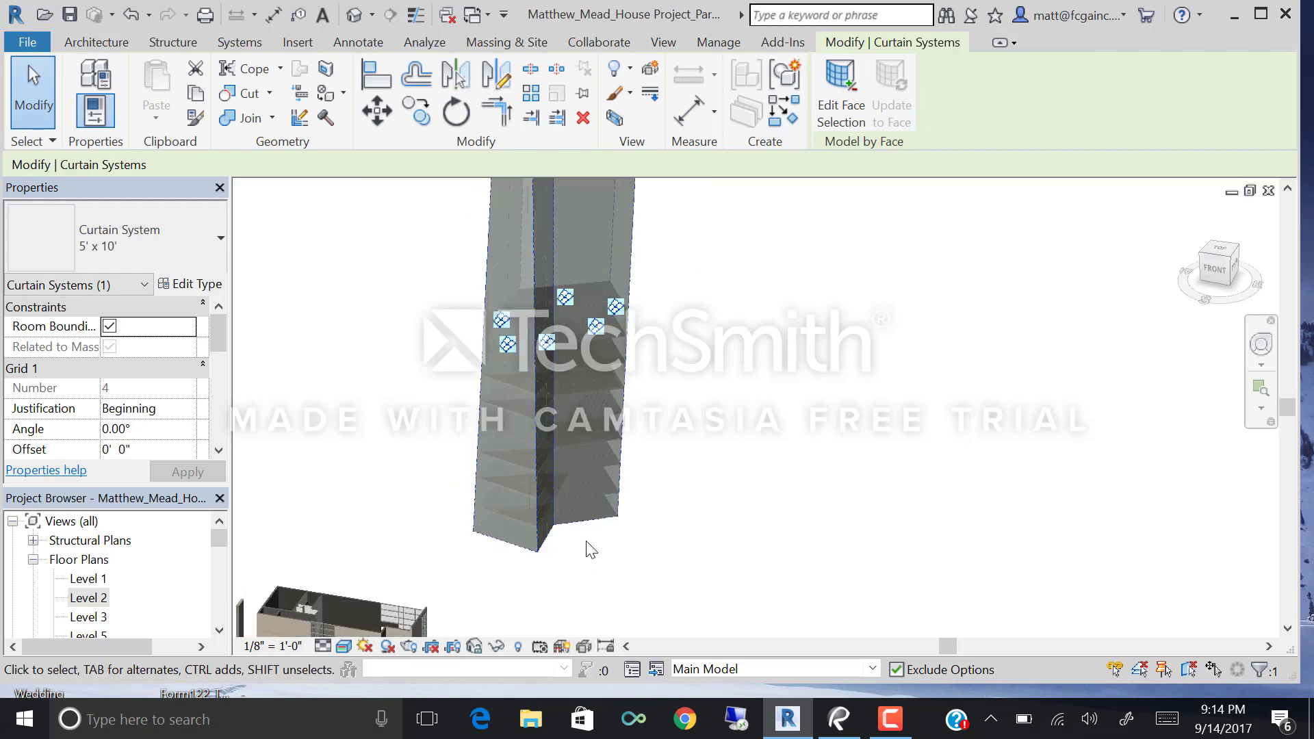
scroll(583, 550, "up", 2)
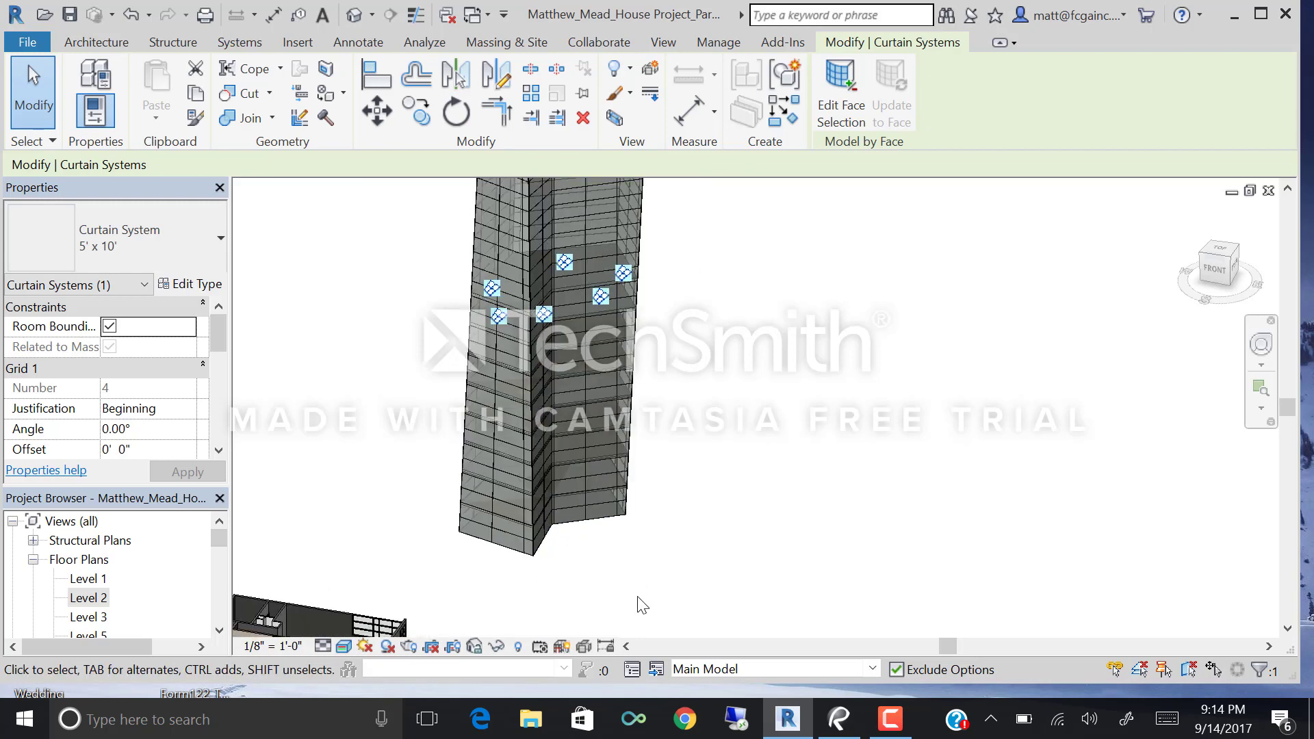
left_click(191, 283)
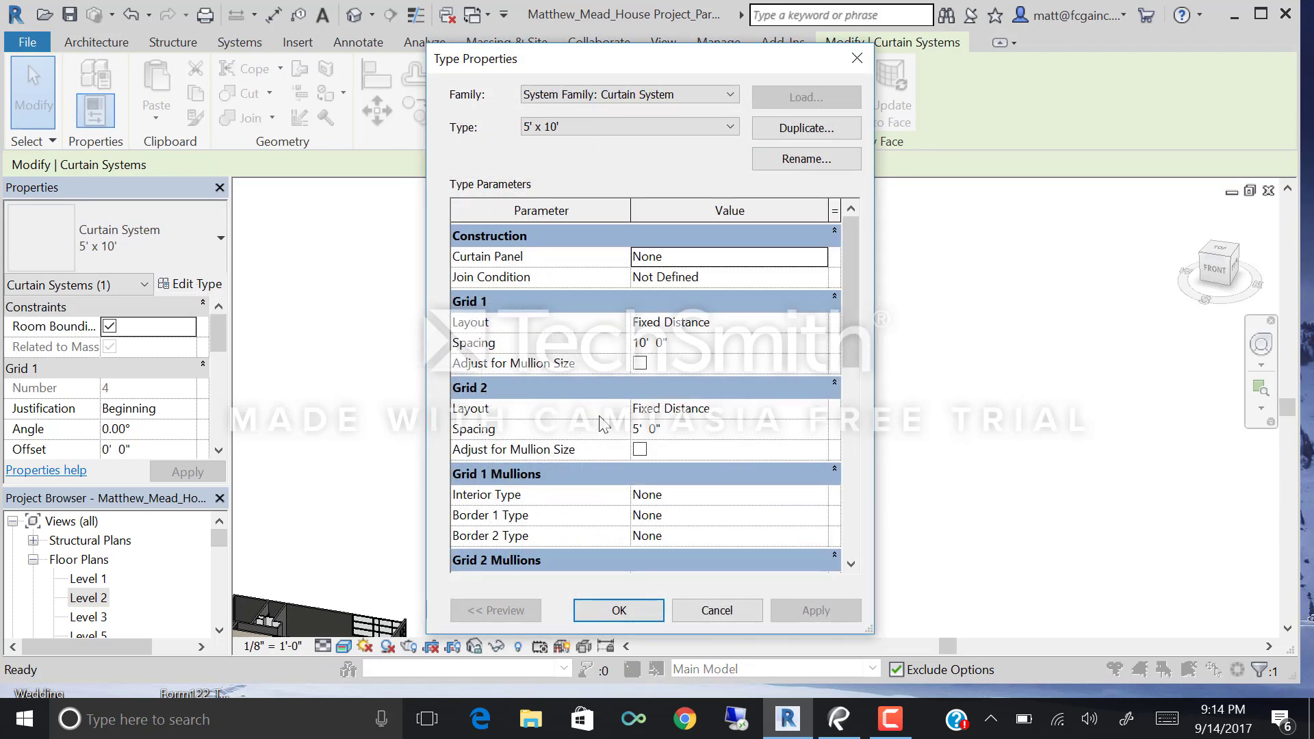
left_click(857, 58)
left_click(775, 375)
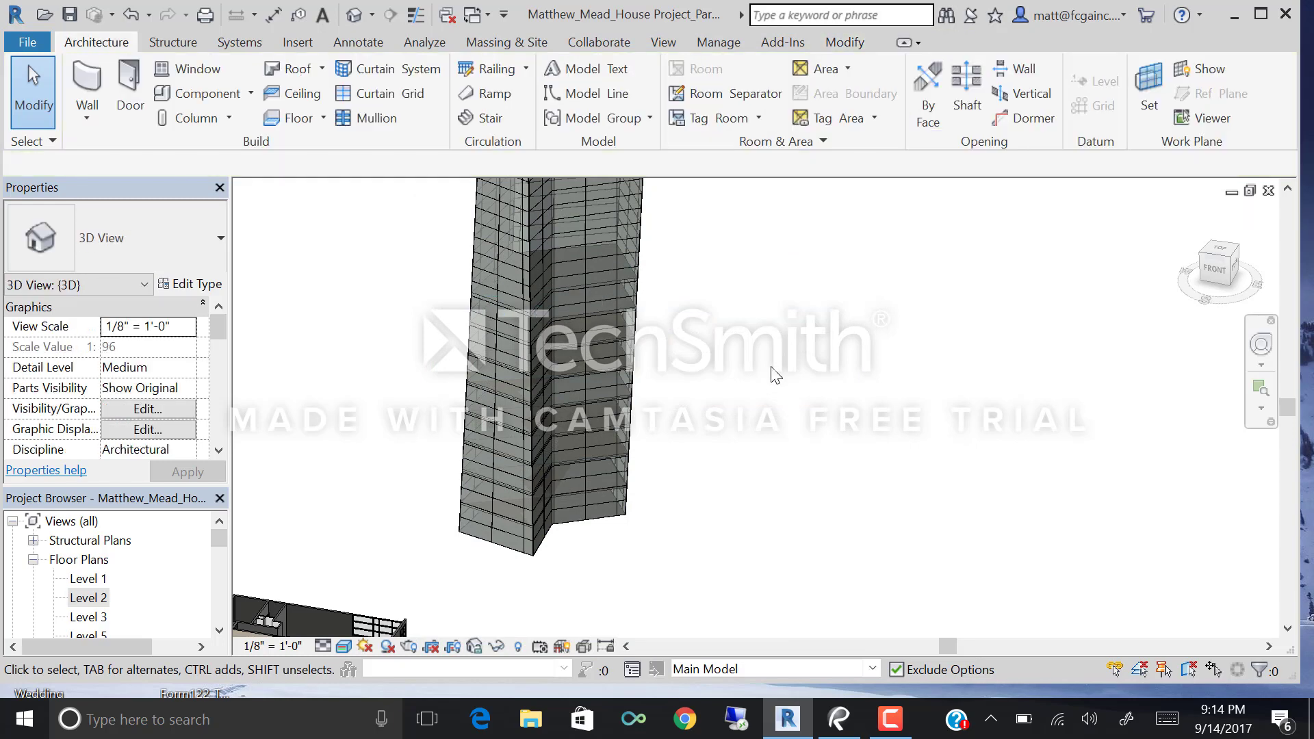
middle_click_drag(796, 384, 449, 381, "shift")
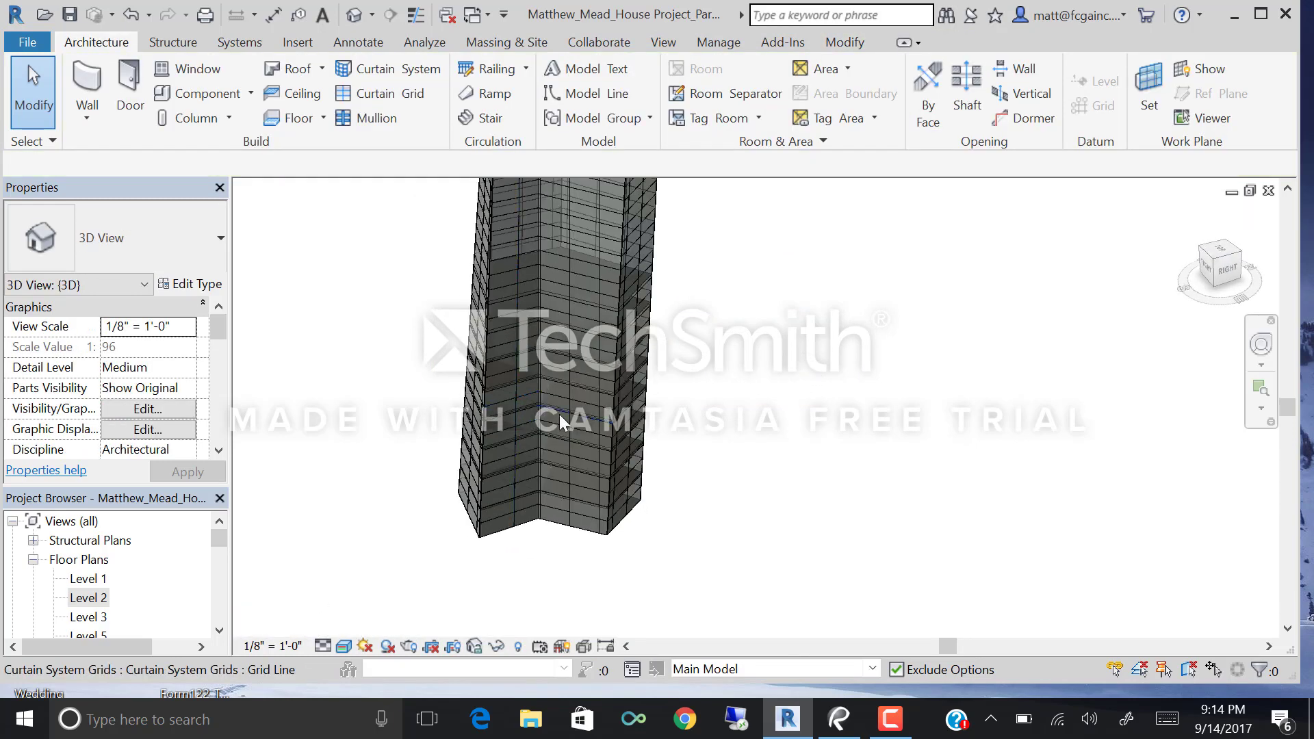
Place Rectangular Mullion 1 mullions on all grid lines of one inner face of the tower's curtain system.
left_click(375, 118)
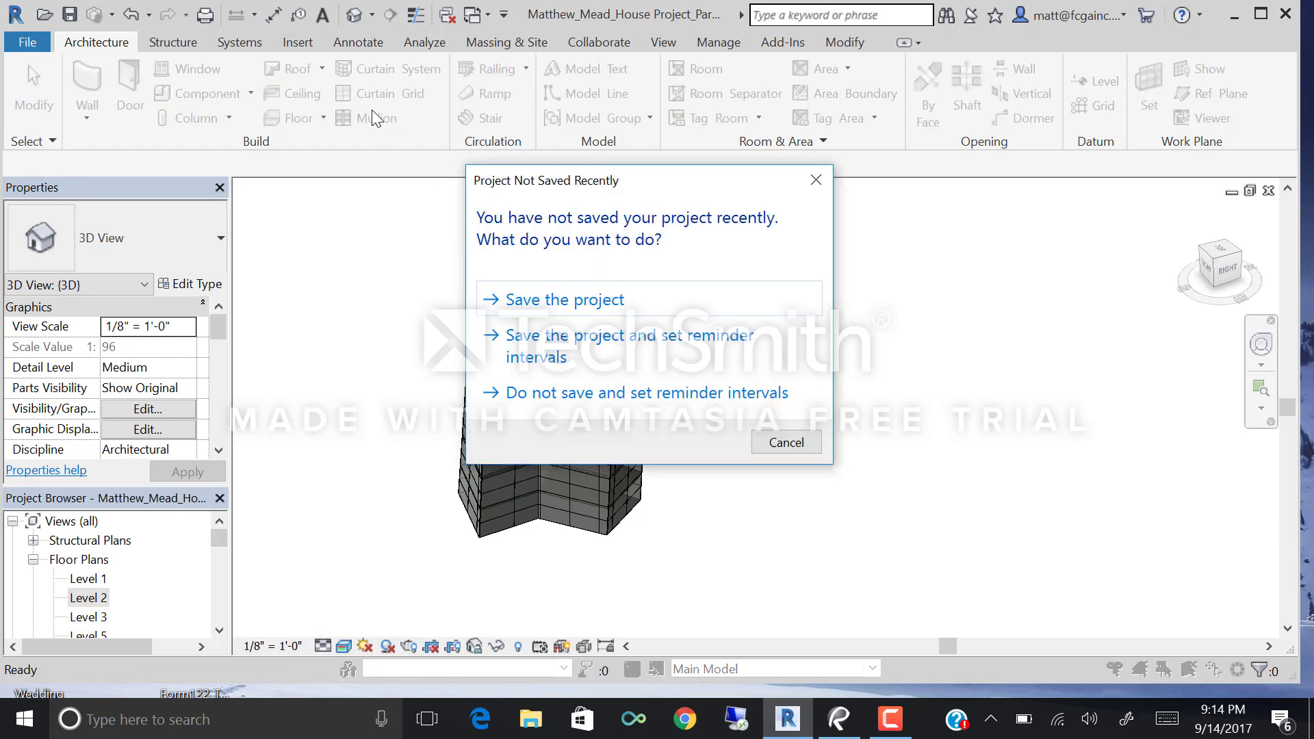
left_click(814, 182)
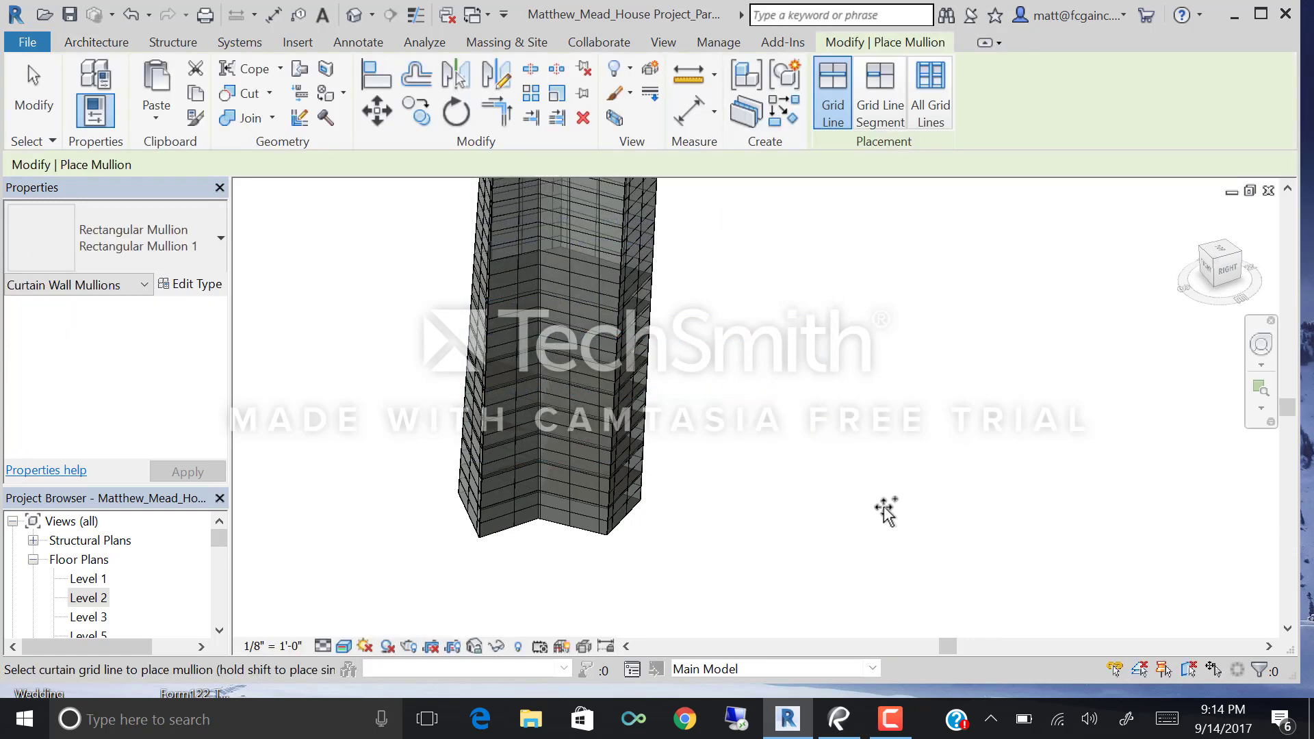
left_click(930, 93)
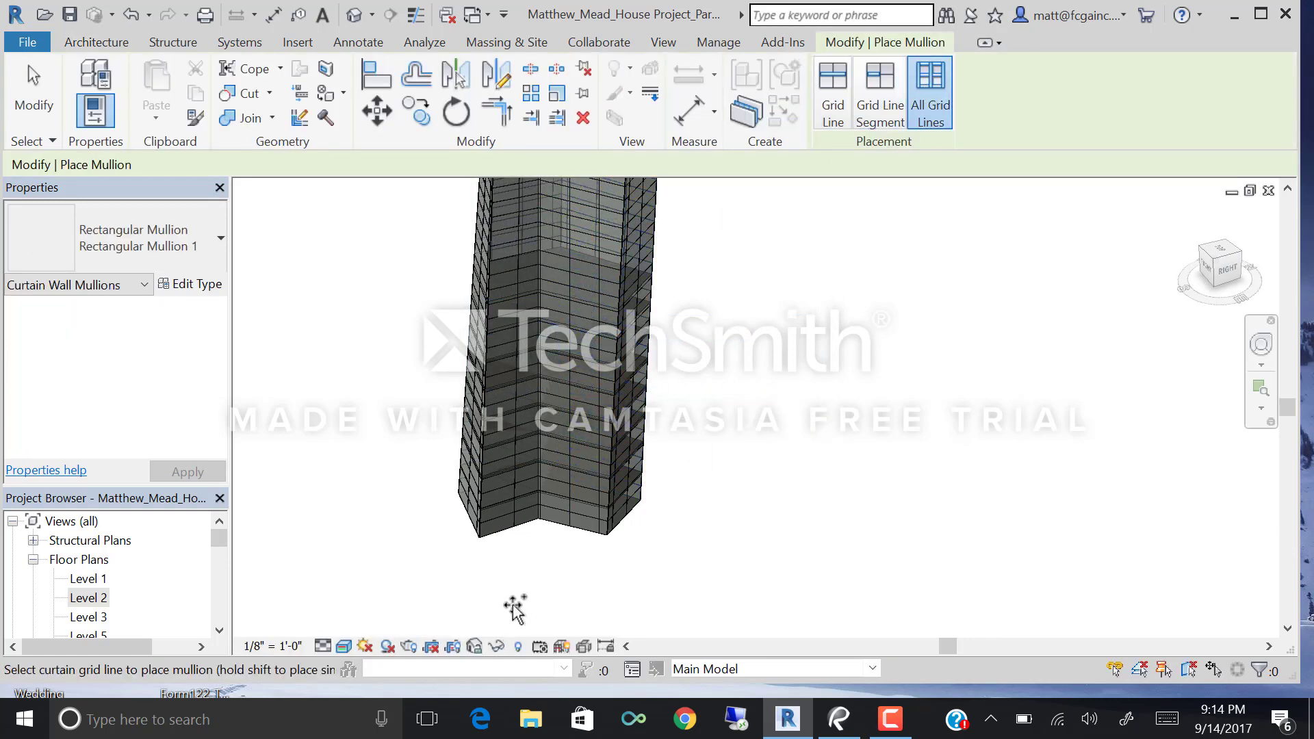
scroll(513, 608, "up", 3)
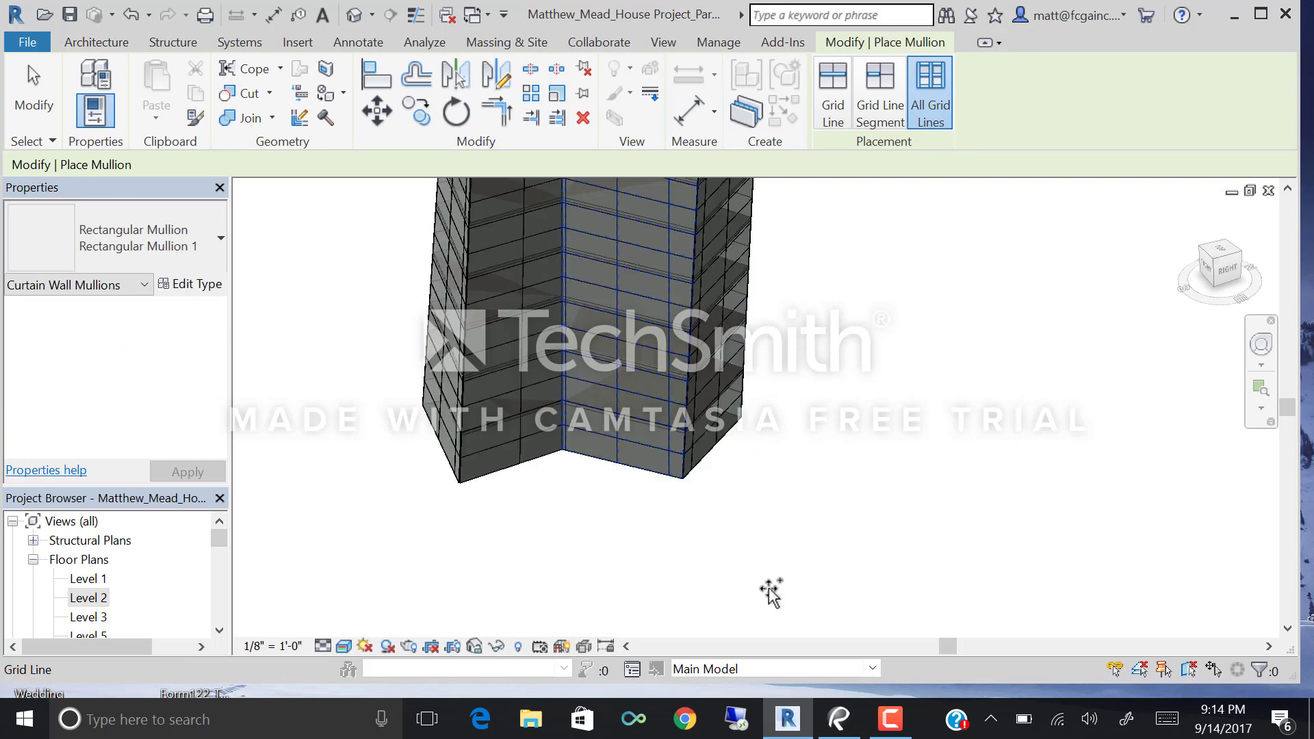
scroll(760, 592, "up", 6)
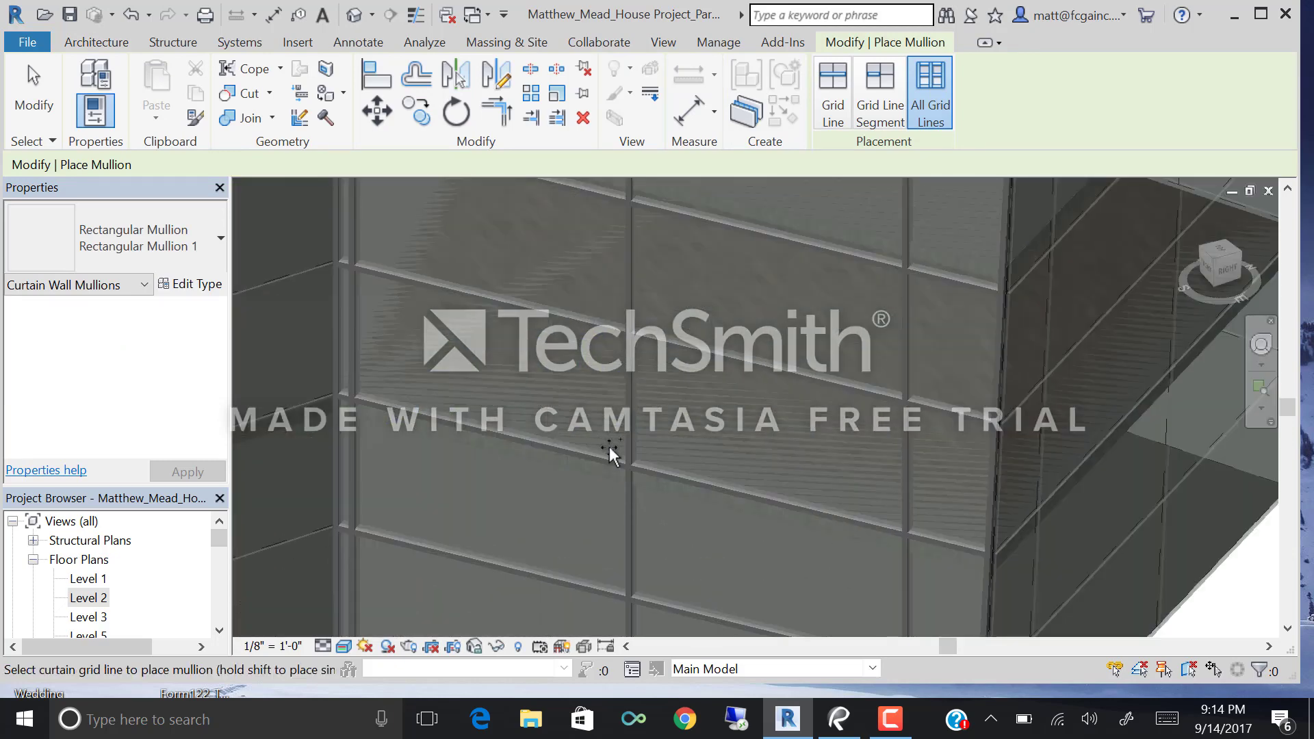
scroll(609, 455, "down", 7)
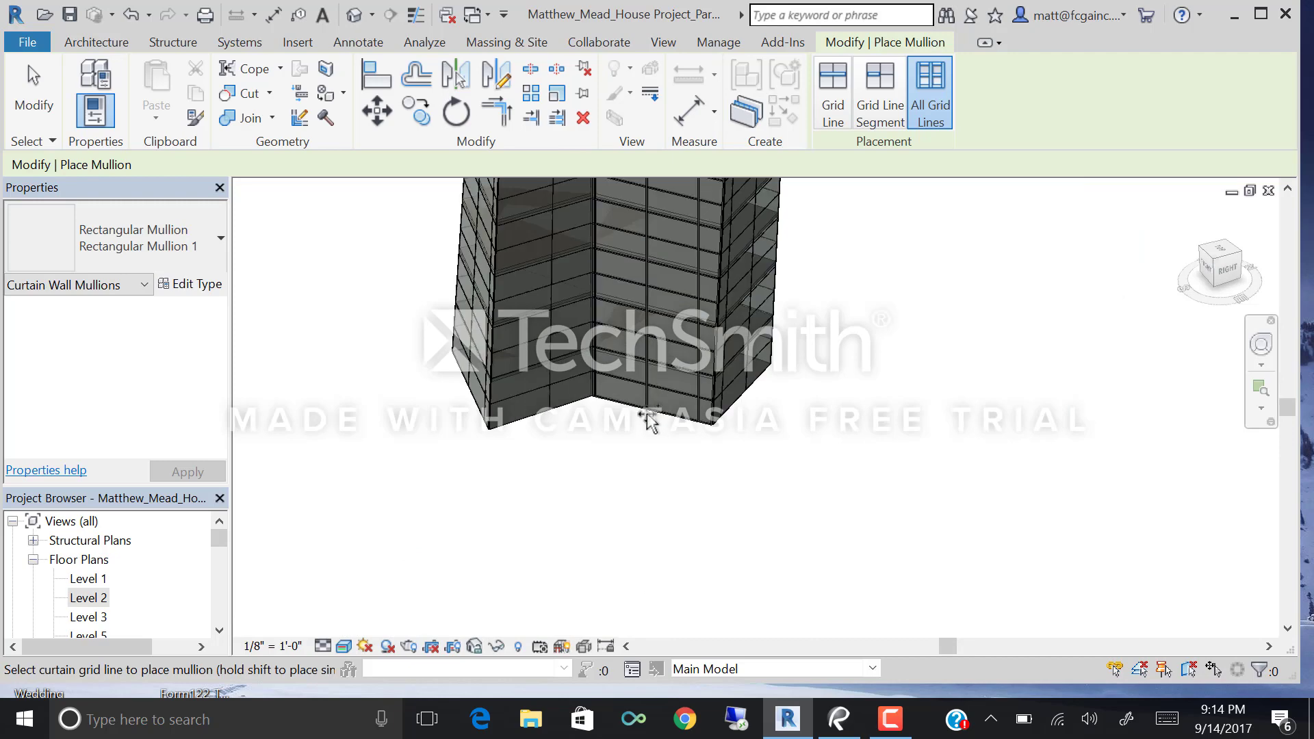
middle_click_drag(659, 338, 596, 486)
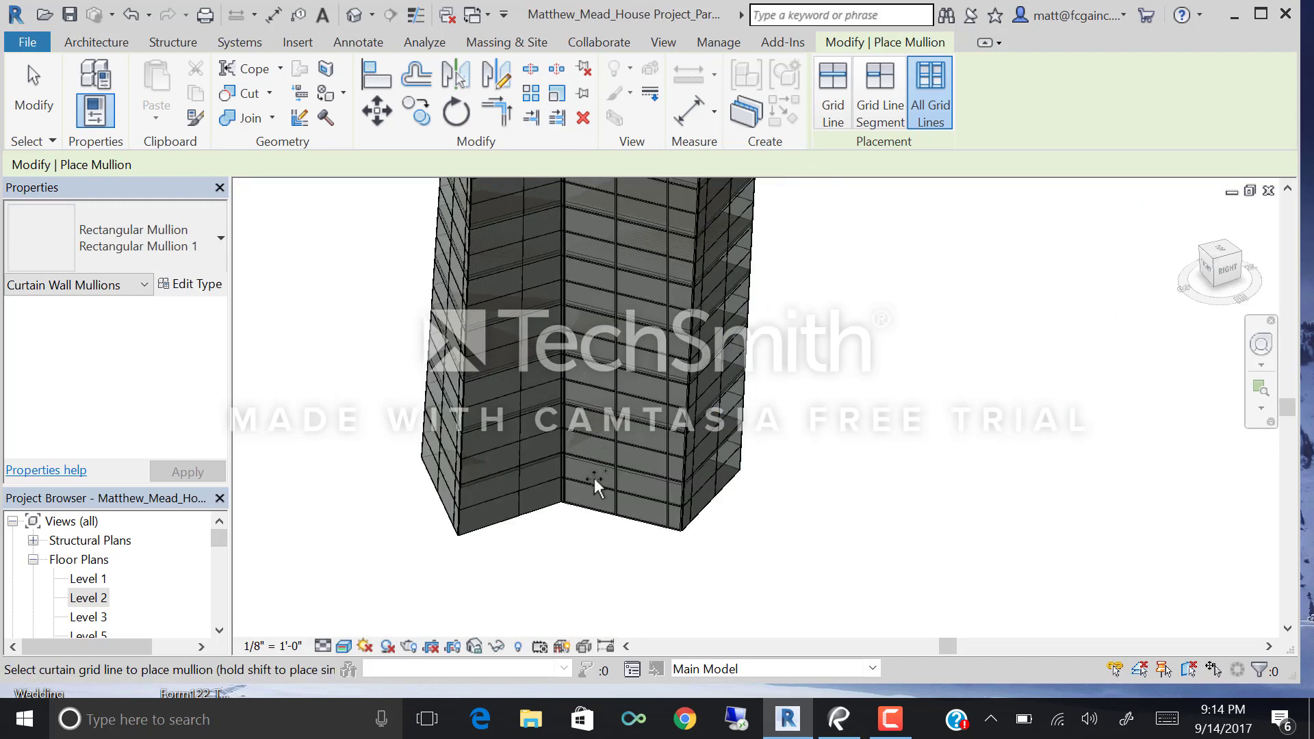
scroll(599, 520, "up", 2)
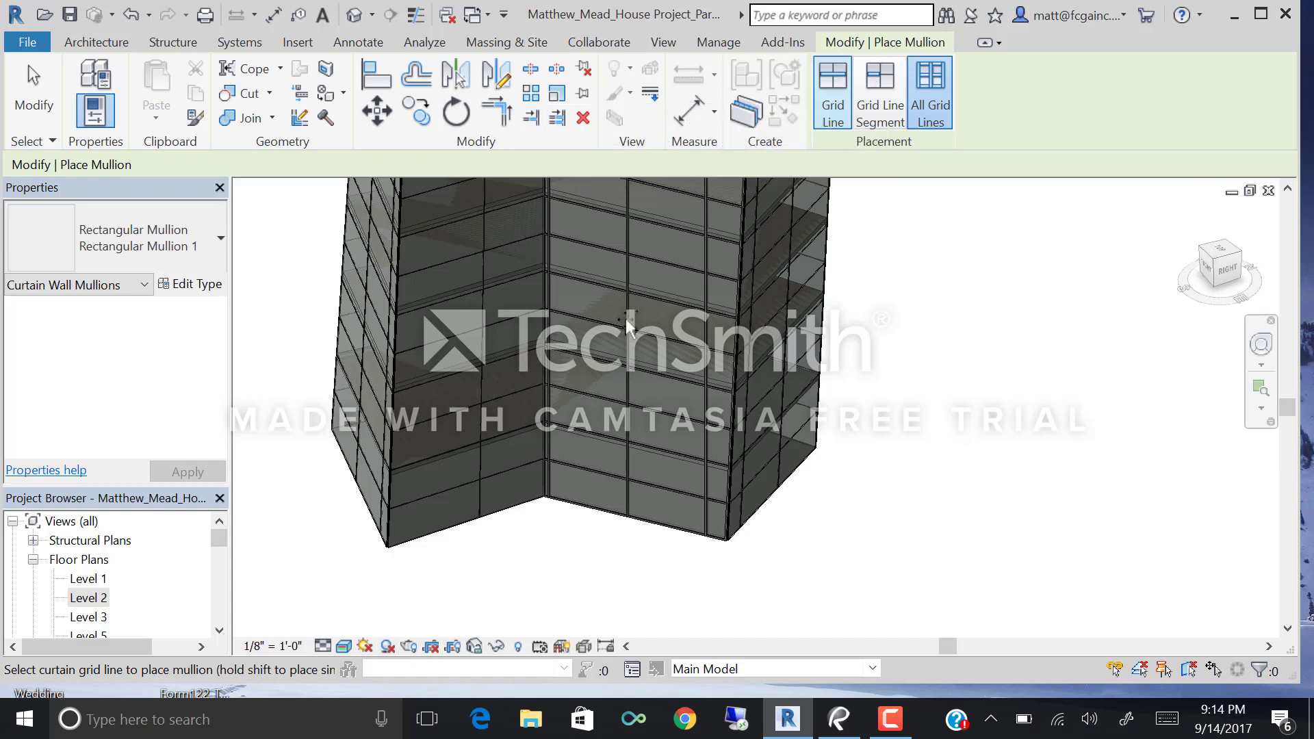
scroll(496, 452, "down", 2)
scroll(497, 451, "down", 3)
key("Escape")
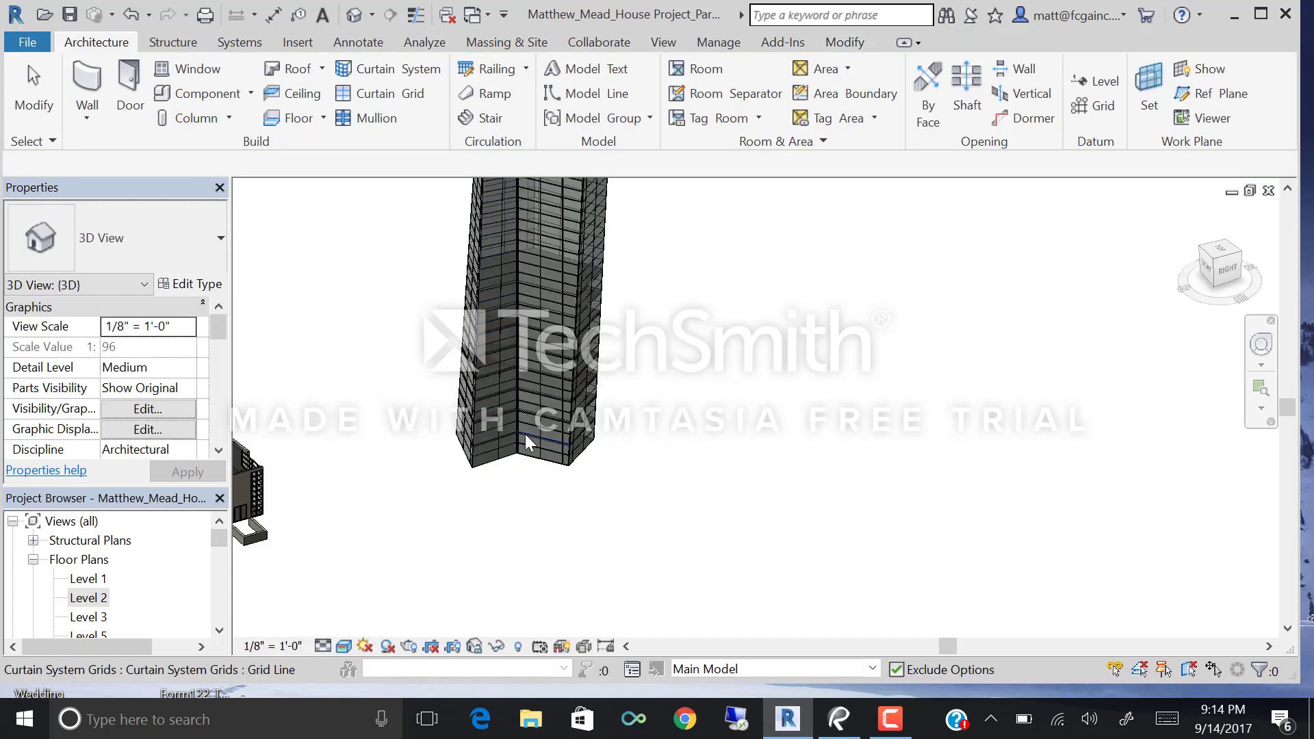
Delete the entire tower mass together with its curtain system, floors and mullions, keeping the house.
scroll(546, 454, "down", 1)
middle_click_drag(545, 454, 488, 486, "shift")
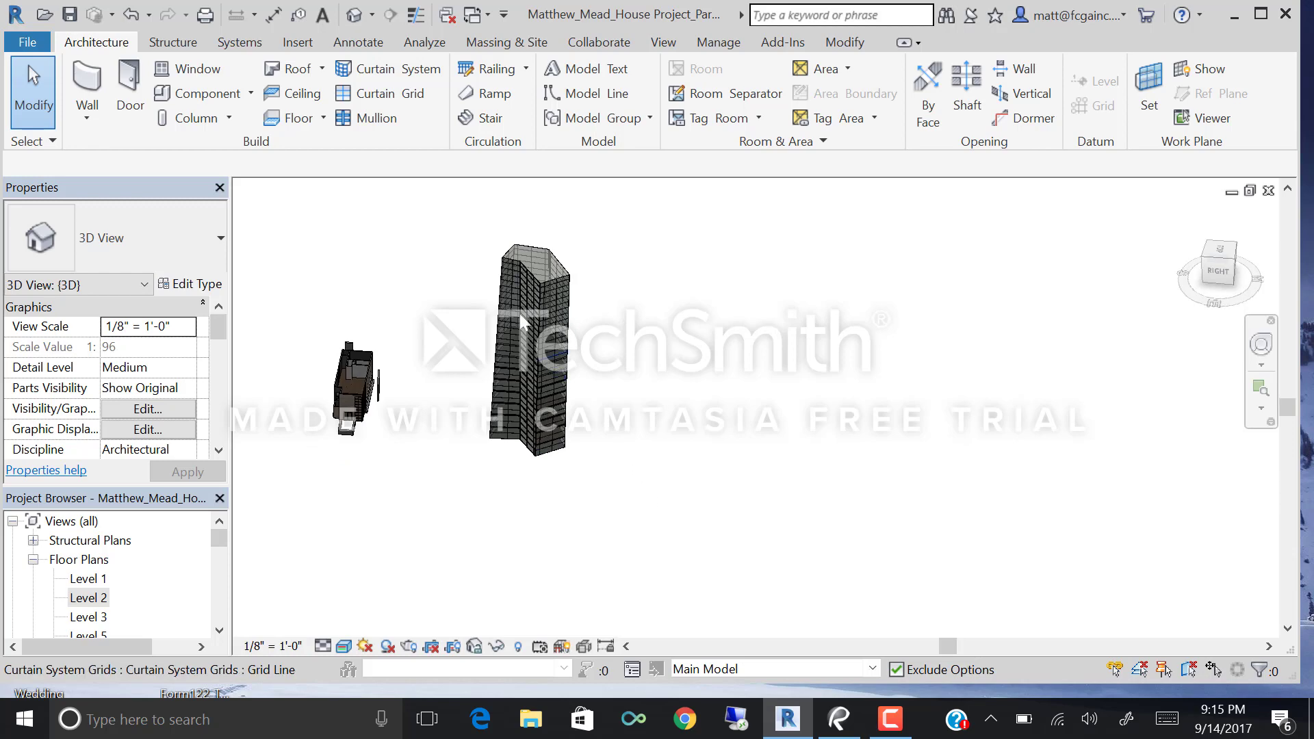
left_click_drag(627, 490, 496, 309)
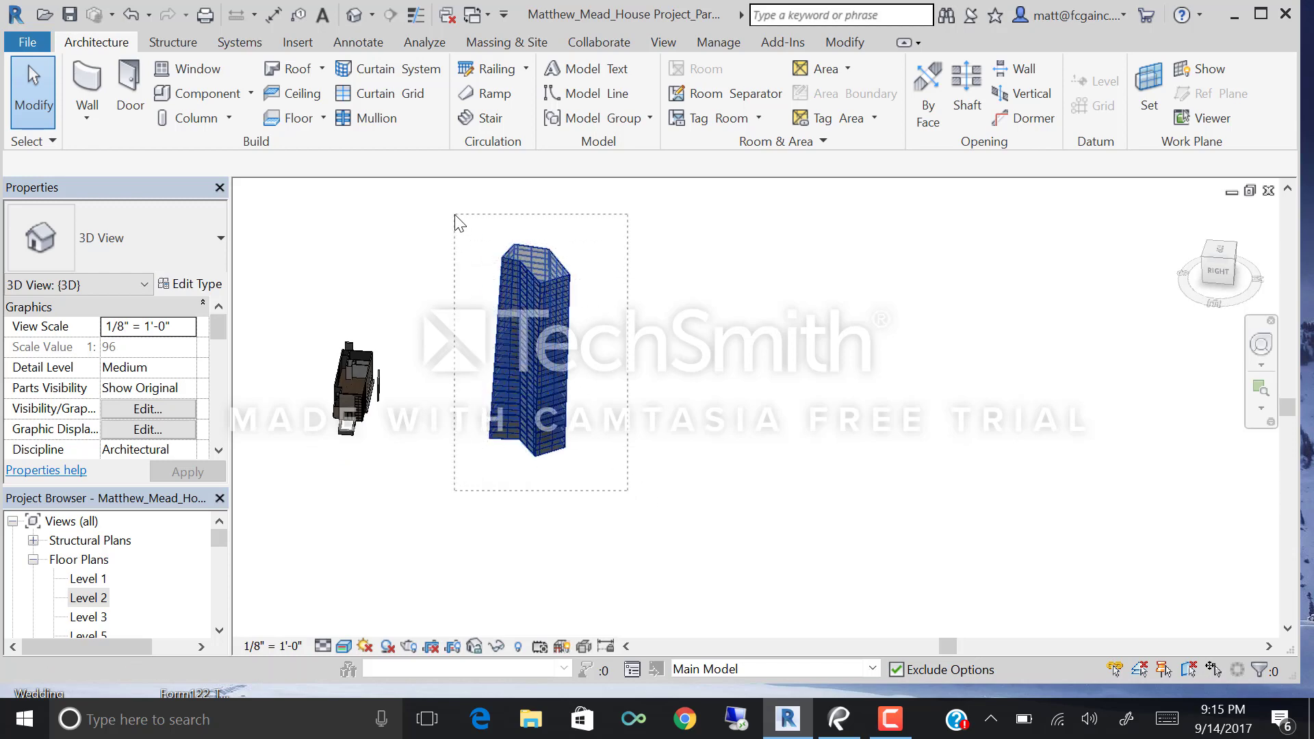
left_click_drag(455, 215, 454, 215)
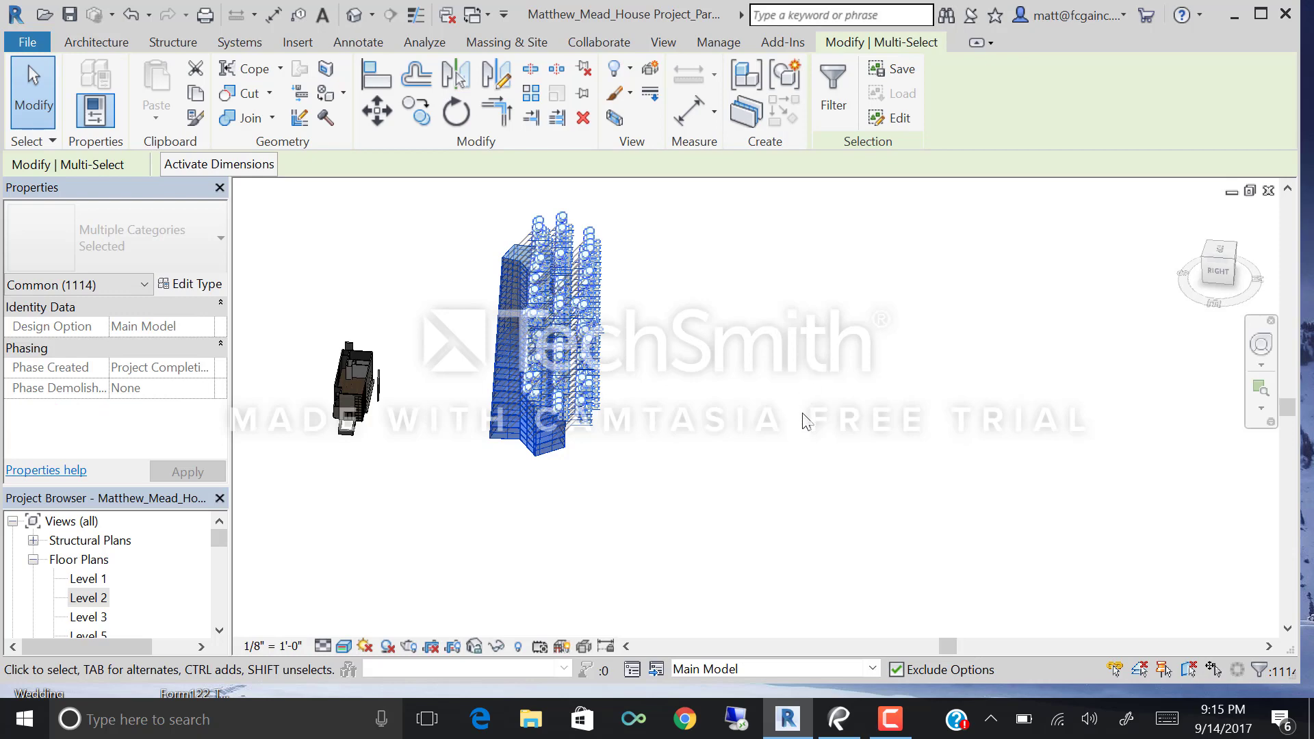
key("Delete")
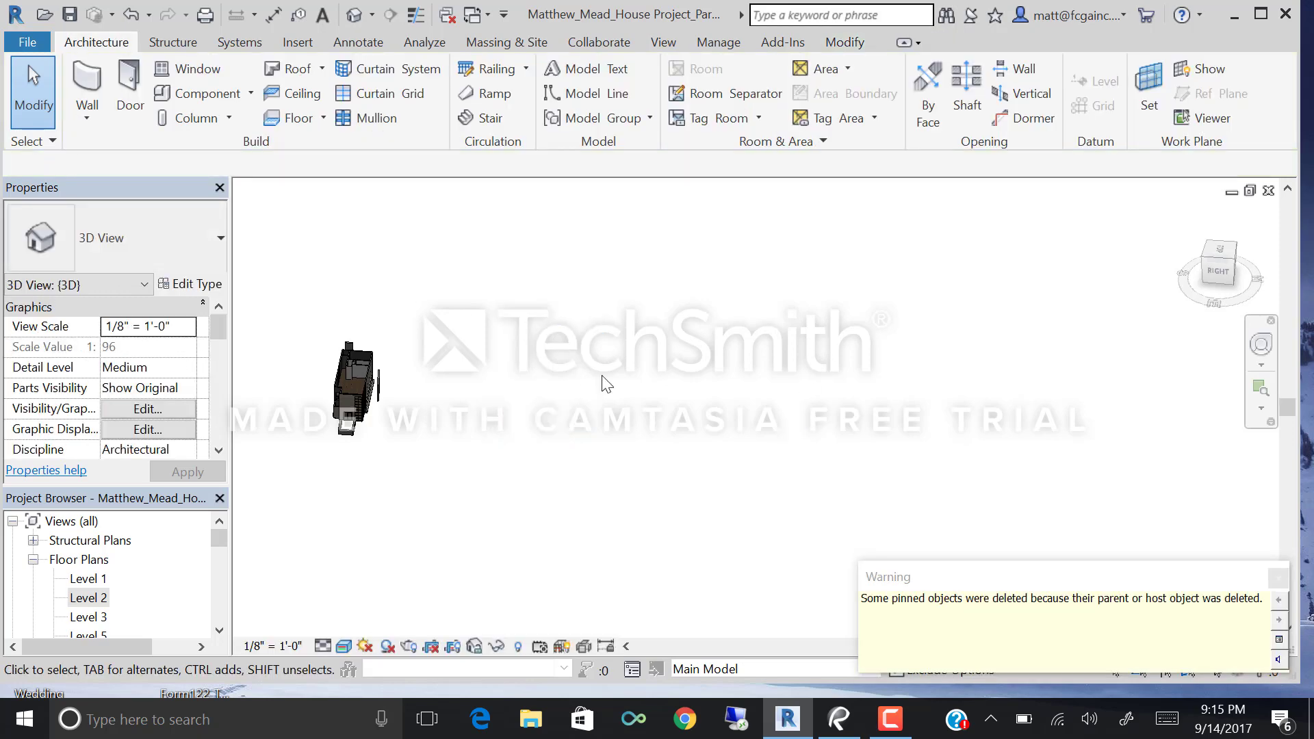
Look over the house model and switch to Revu to read the list of topics to cover.
middle_click_drag(605, 383, 685, 397, "shift")
scroll(597, 400, "up", 5)
scroll(676, 391, "up", 2)
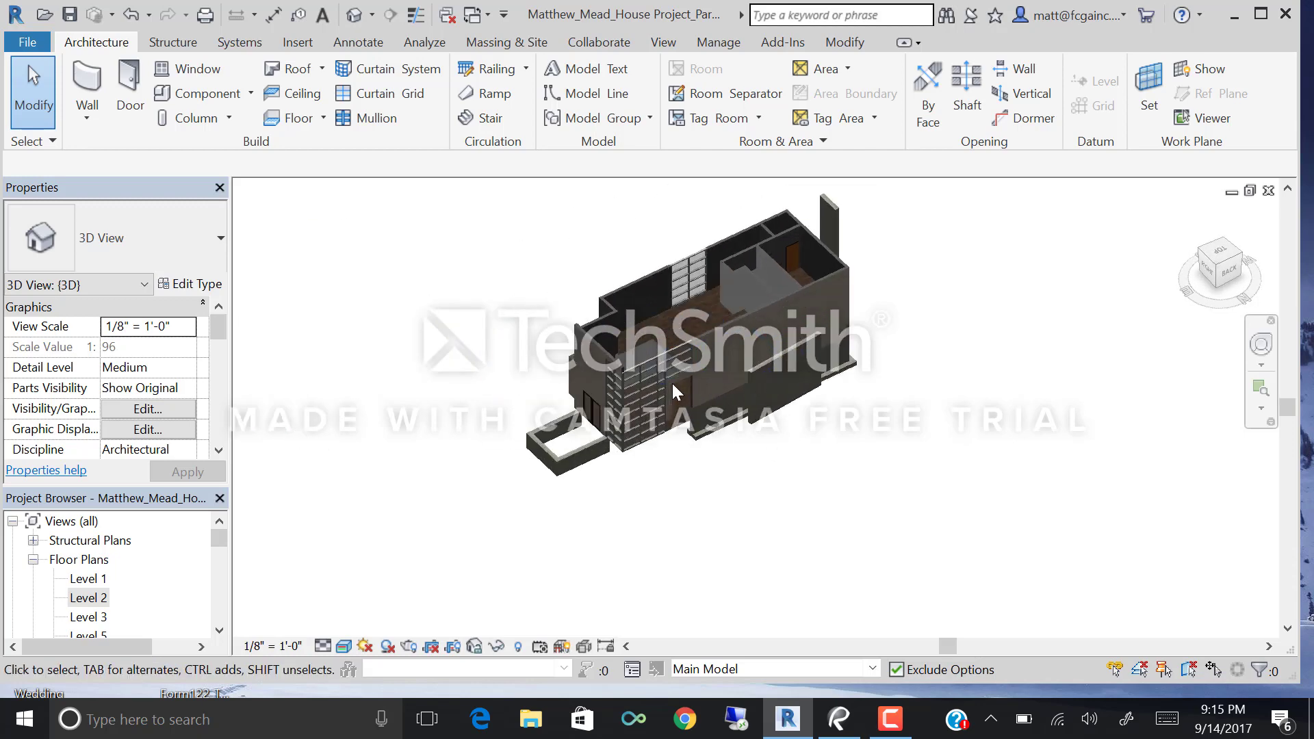
scroll(676, 391, "up", 5)
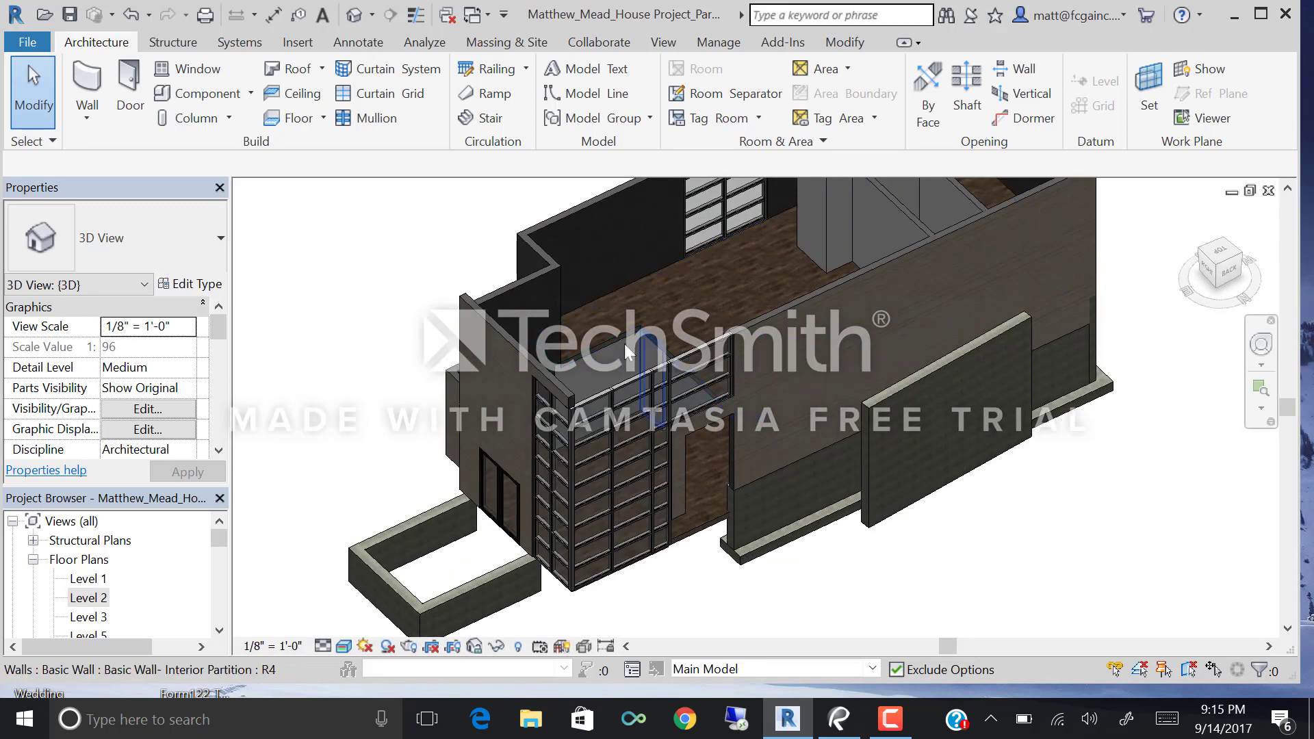
scroll(627, 352, "down", 5)
middle_click_drag(460, 376, 537, 517, "shift")
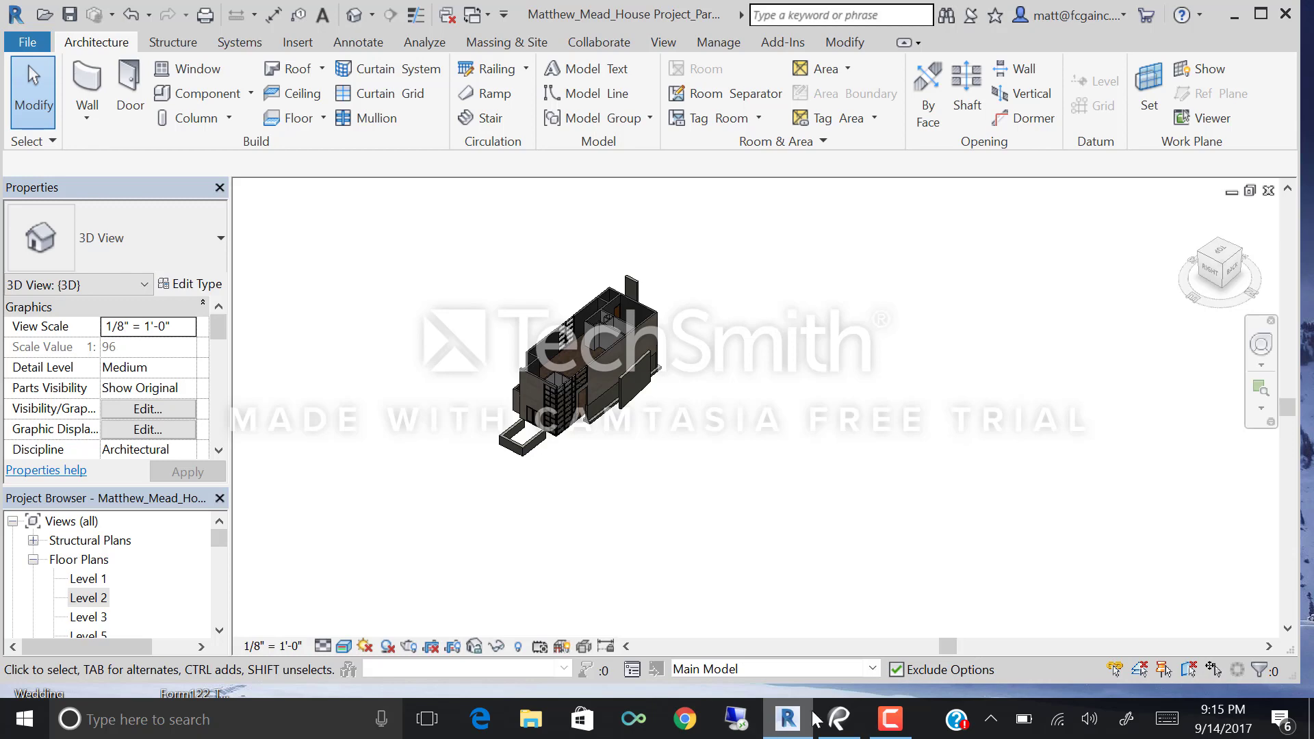
left_click(839, 718)
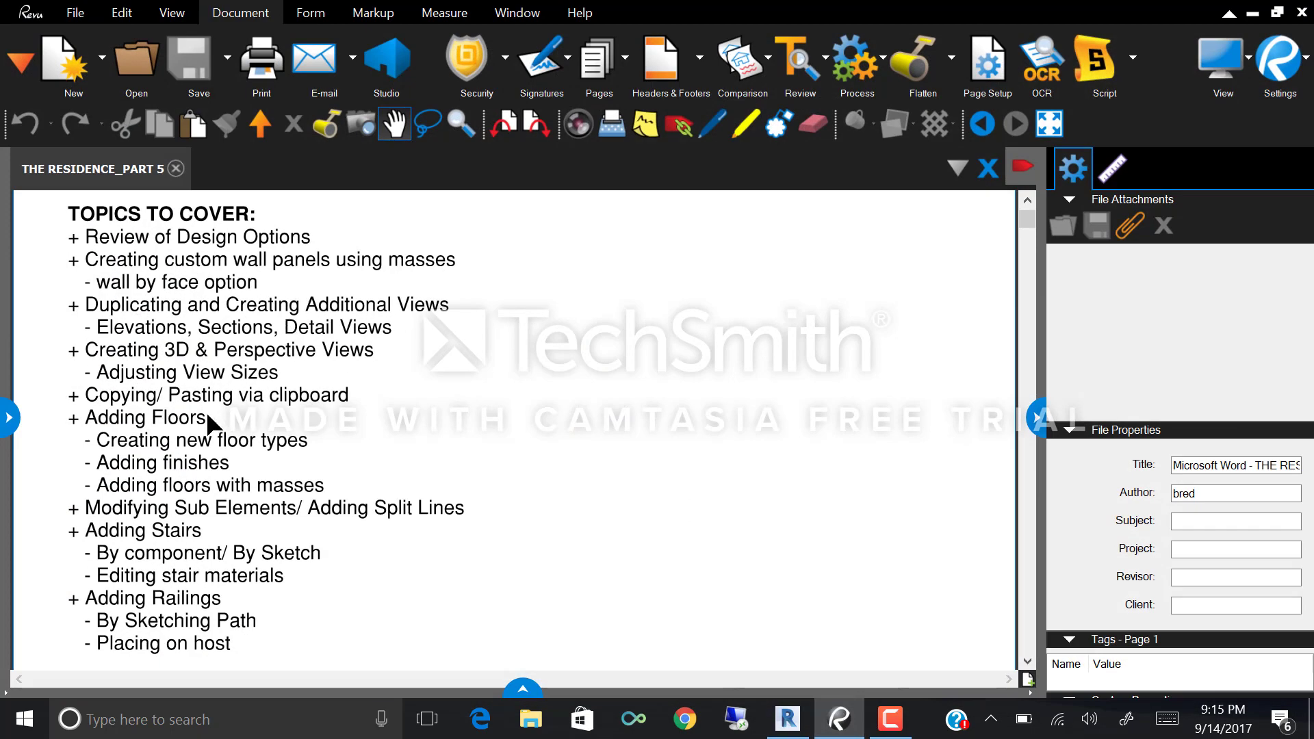
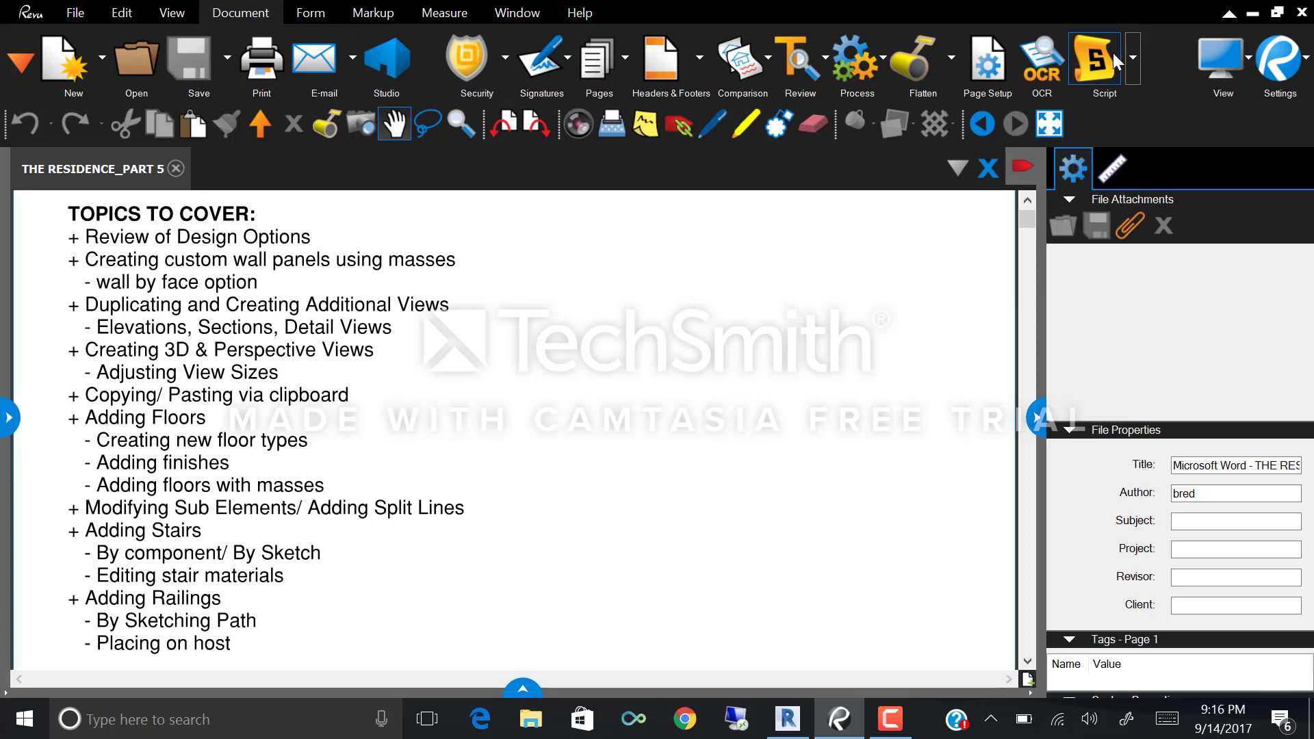
left_click(1251, 18)
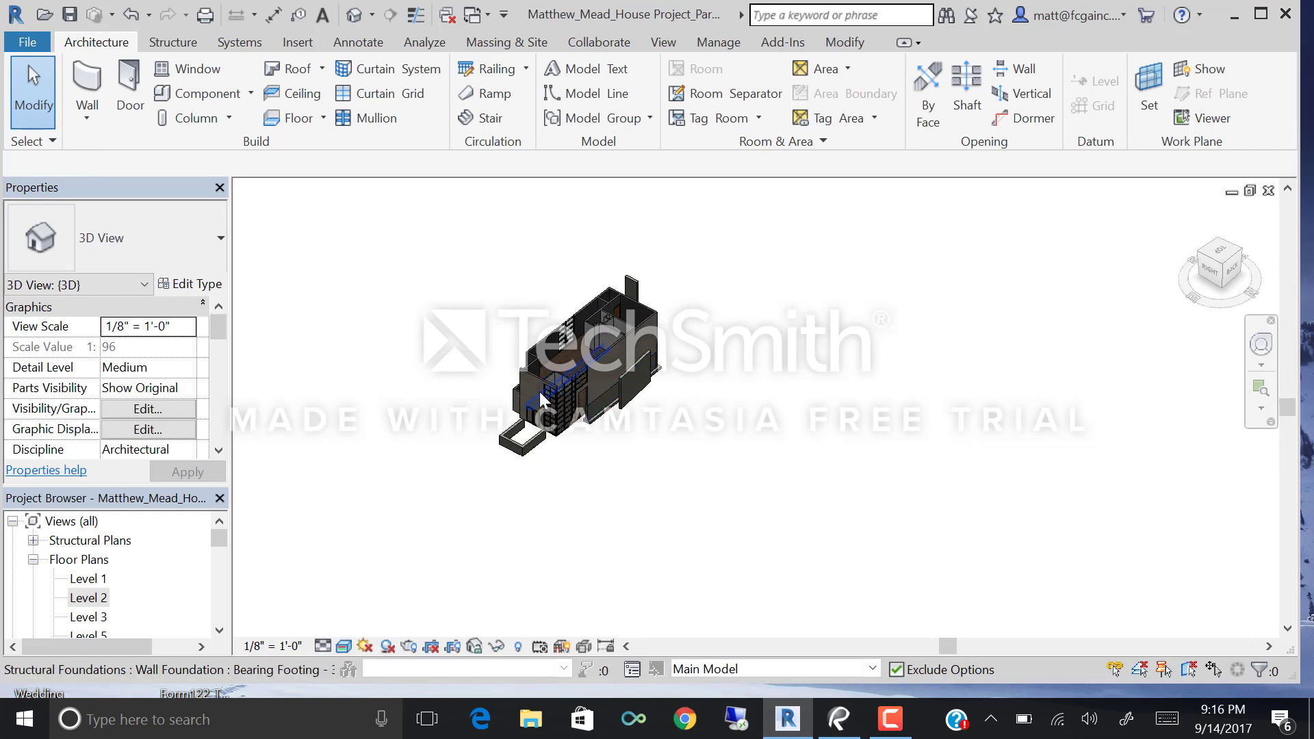
Open the Level 1 floor plan and examine its rooms and entrance area.
double_click(88, 579)
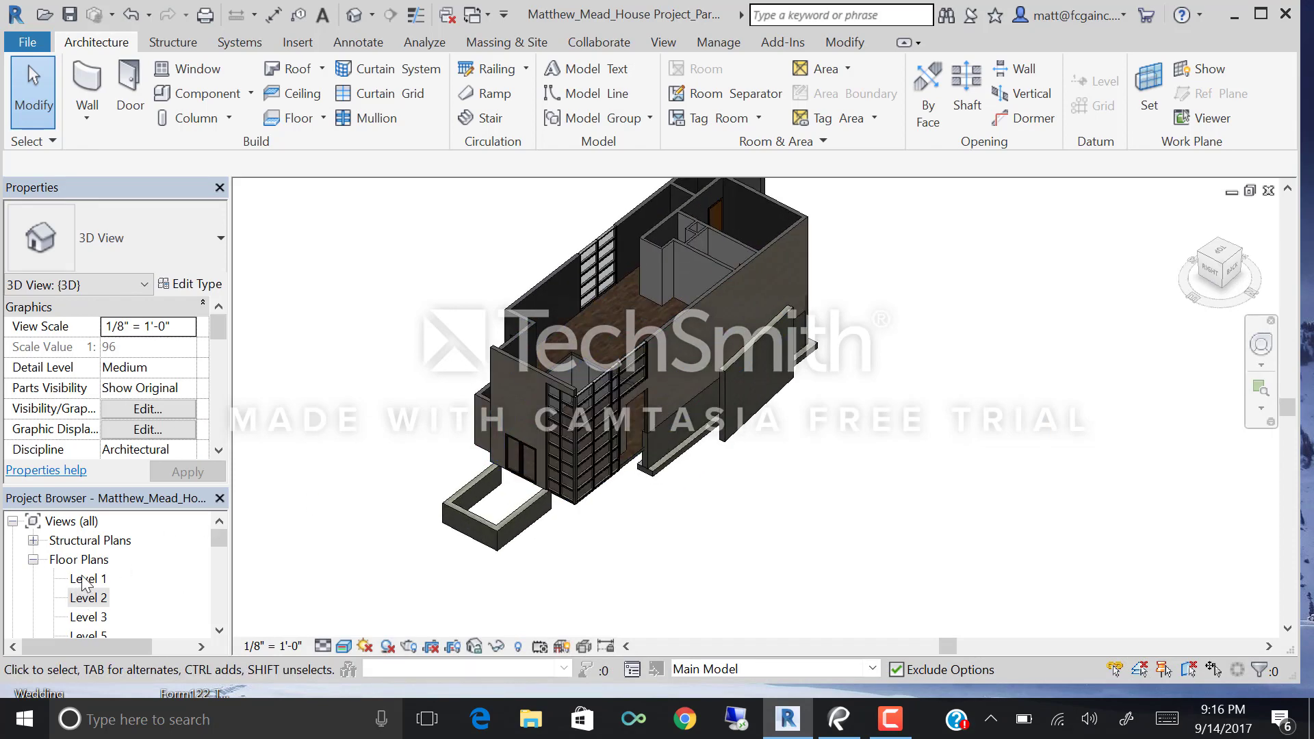
scroll(687, 387, "up", 4)
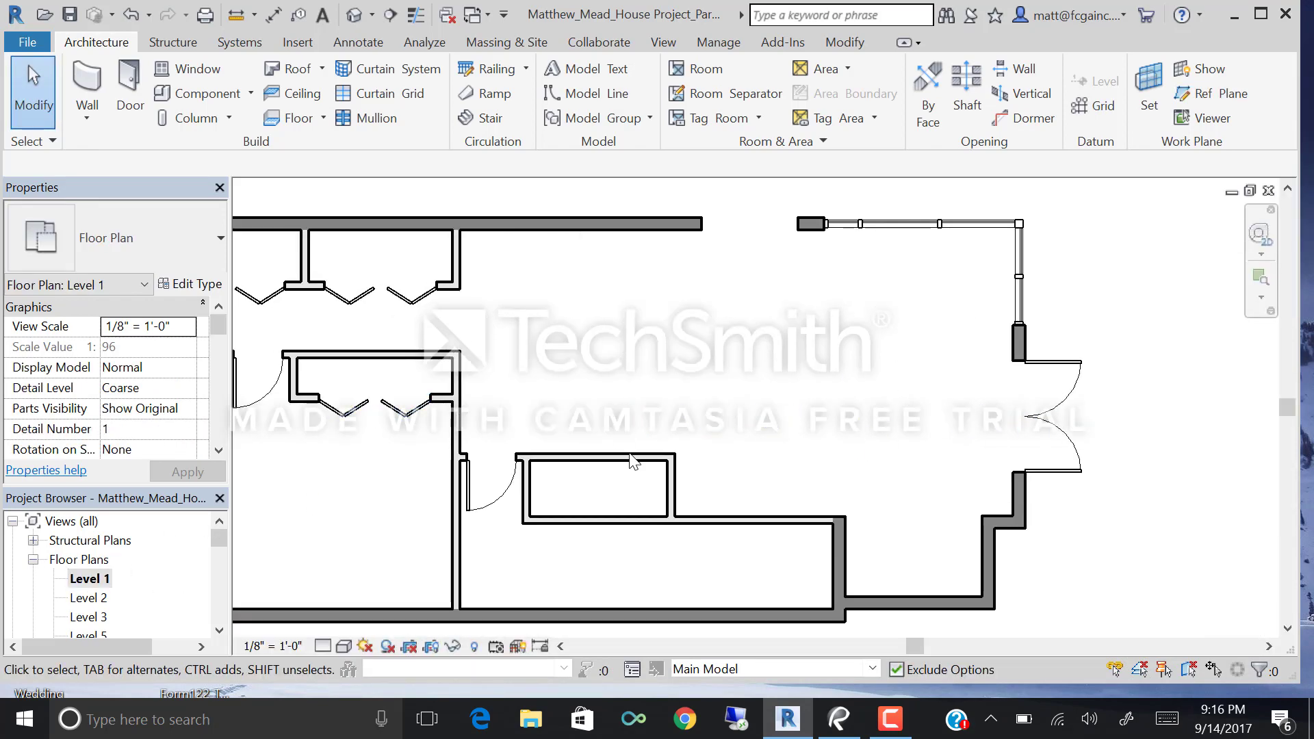
scroll(944, 434, "down", 2)
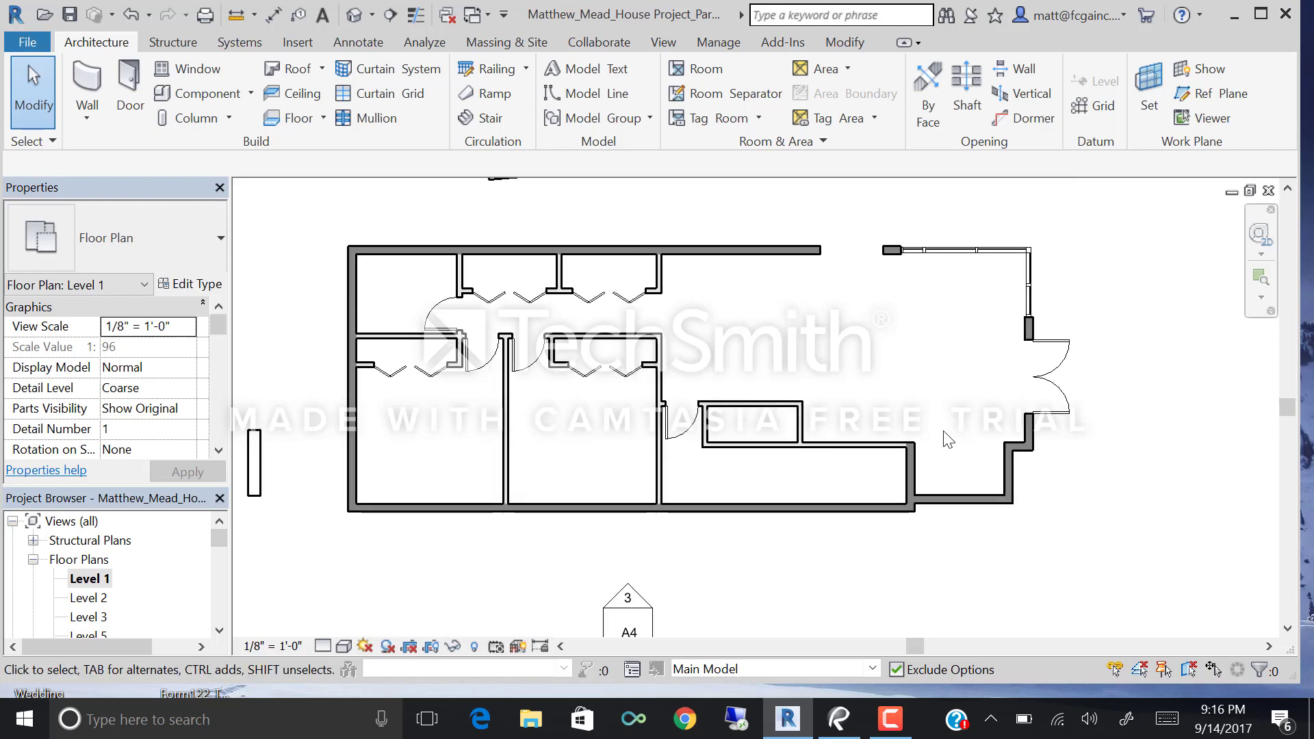
scroll(970, 459, "up", 2)
middle_click_drag(746, 264, 765, 338)
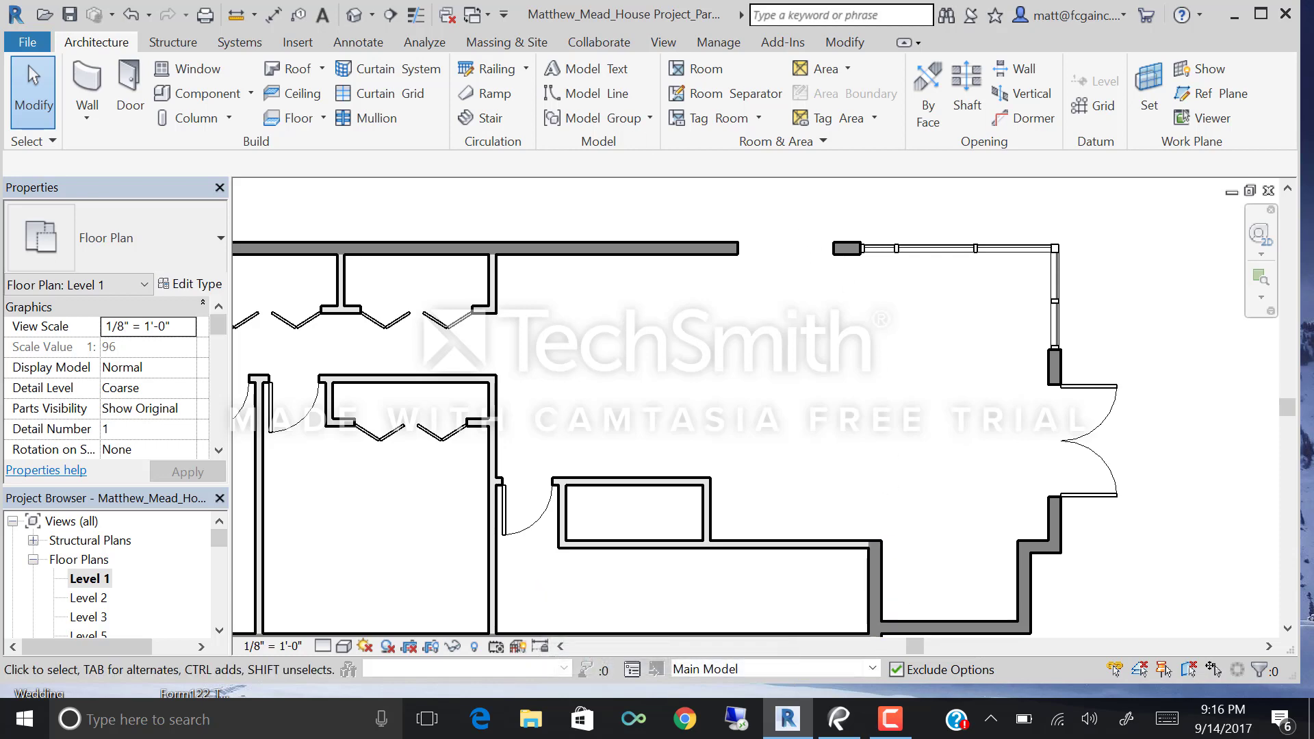
middle_click(780, 429)
middle_click(780, 429)
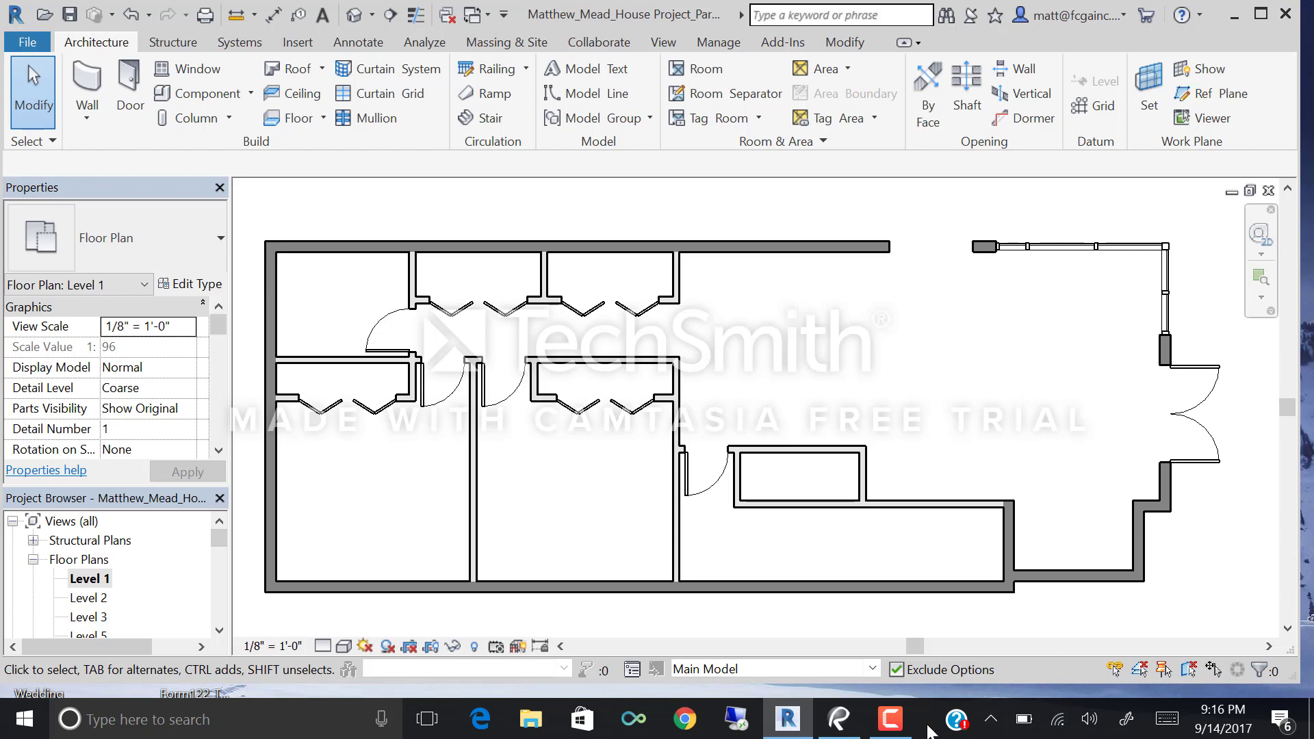
left_click(893, 722)
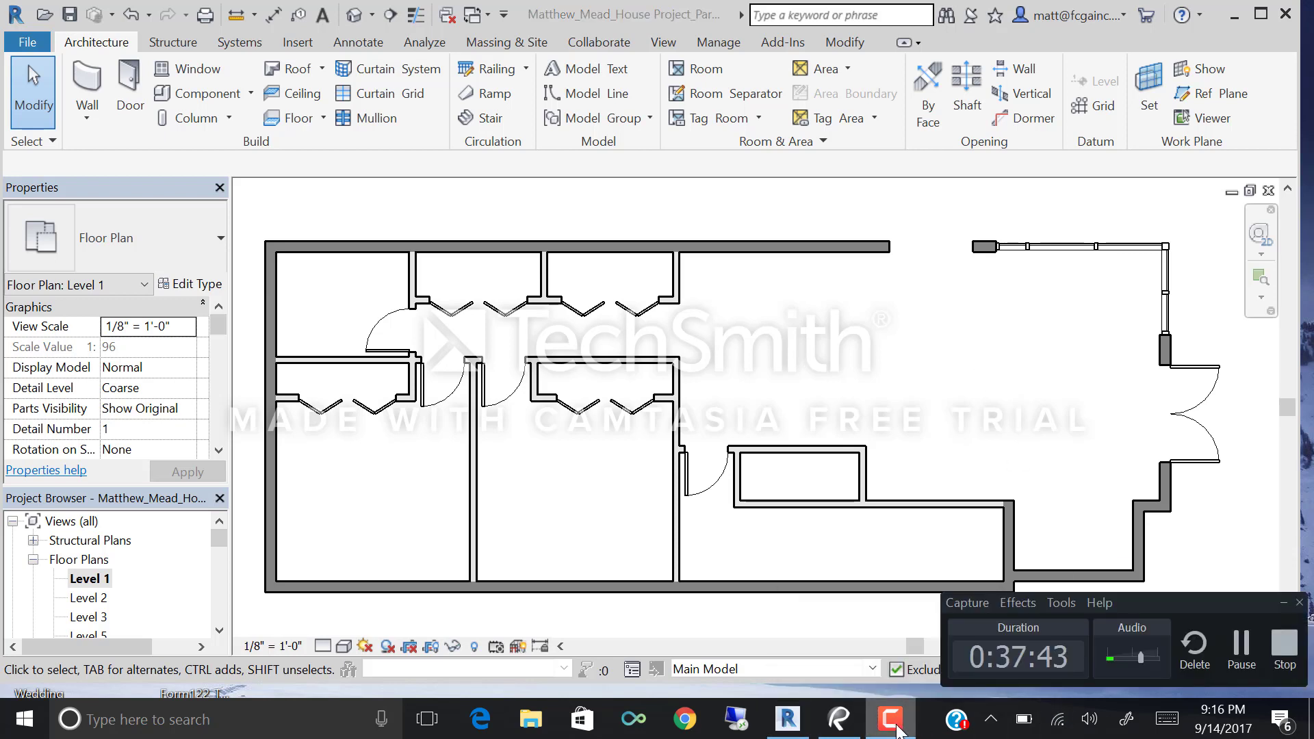
left_click(1241, 647)
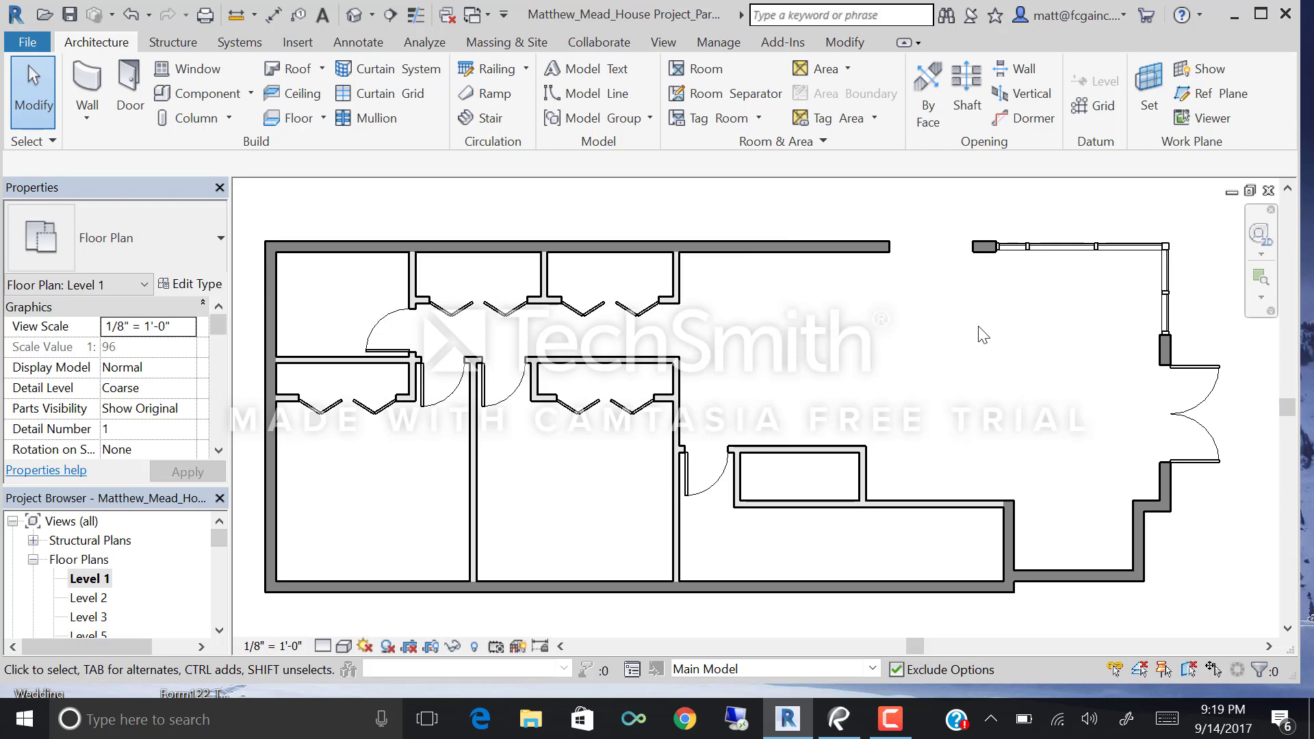
left_click(354, 14)
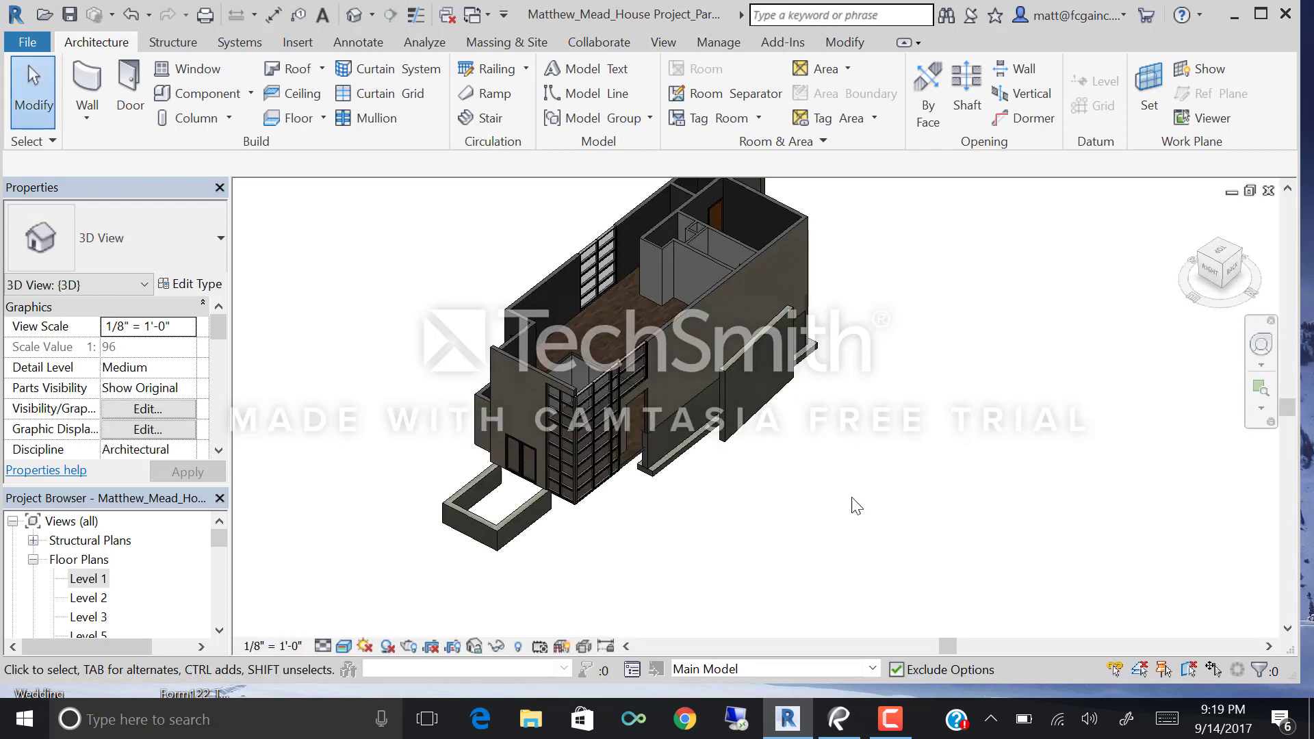
scroll(627, 483, "up", 2)
middle_click_drag(616, 465, 557, 390, "shift")
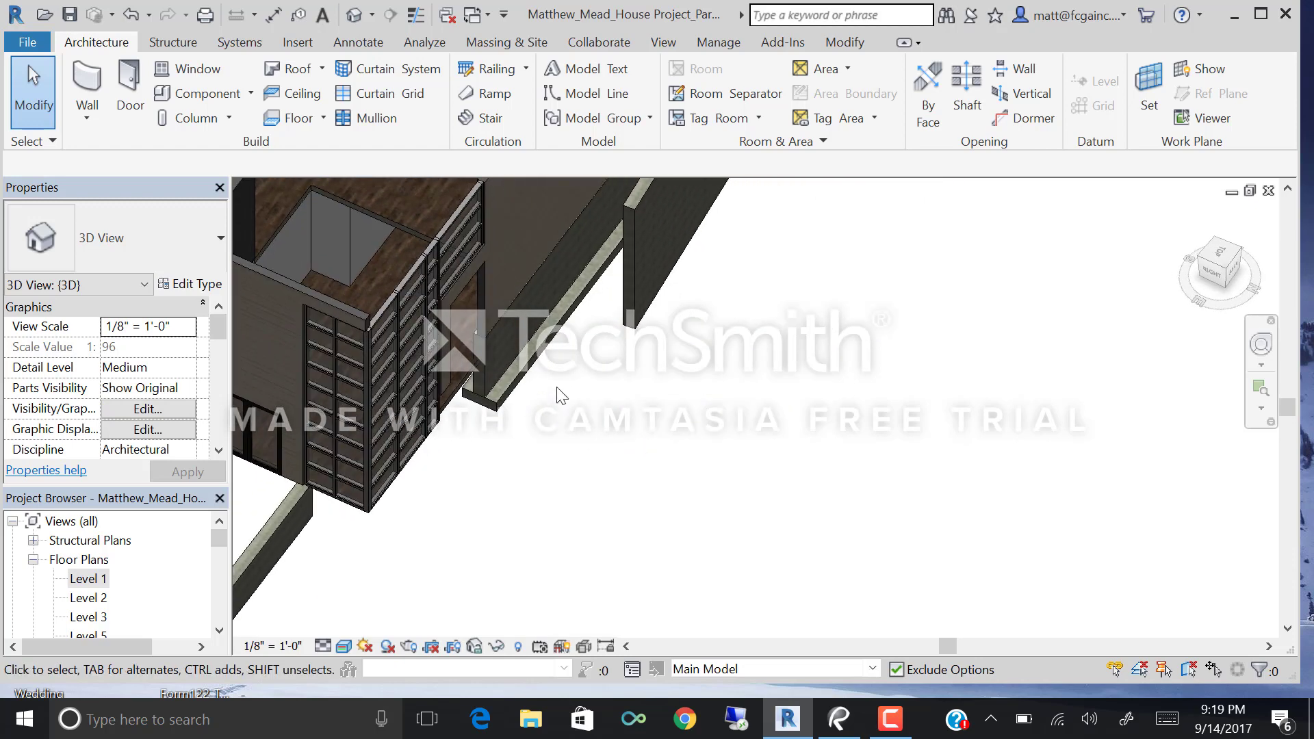
scroll(1080, 623, "up", 5)
double_click(86, 579)
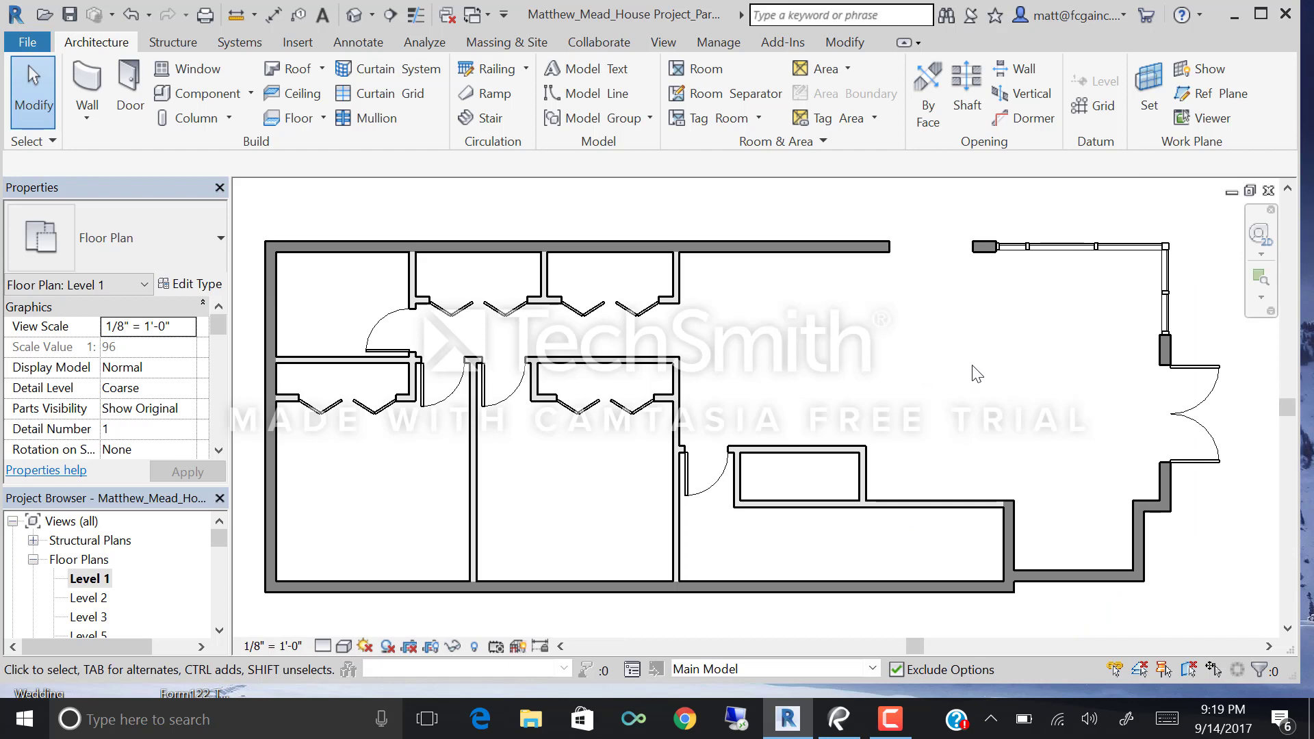
left_click(890, 719)
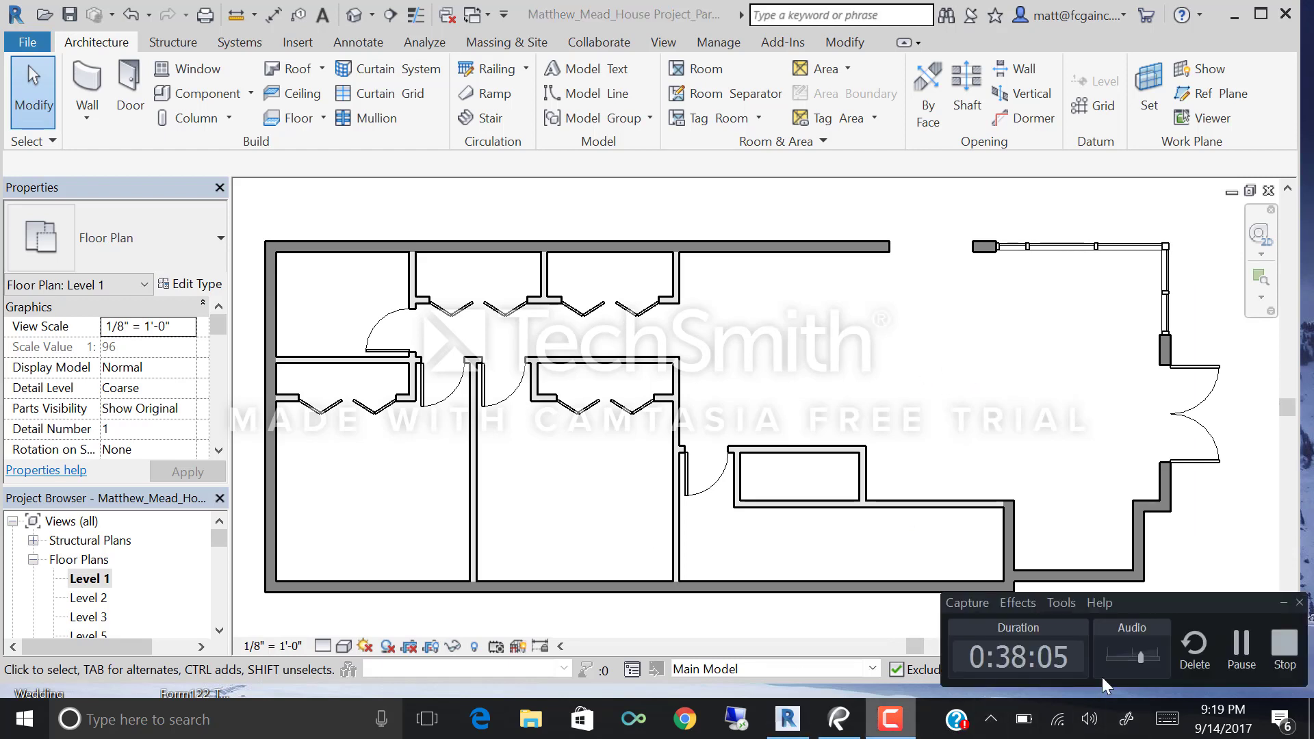
left_click(1283, 604)
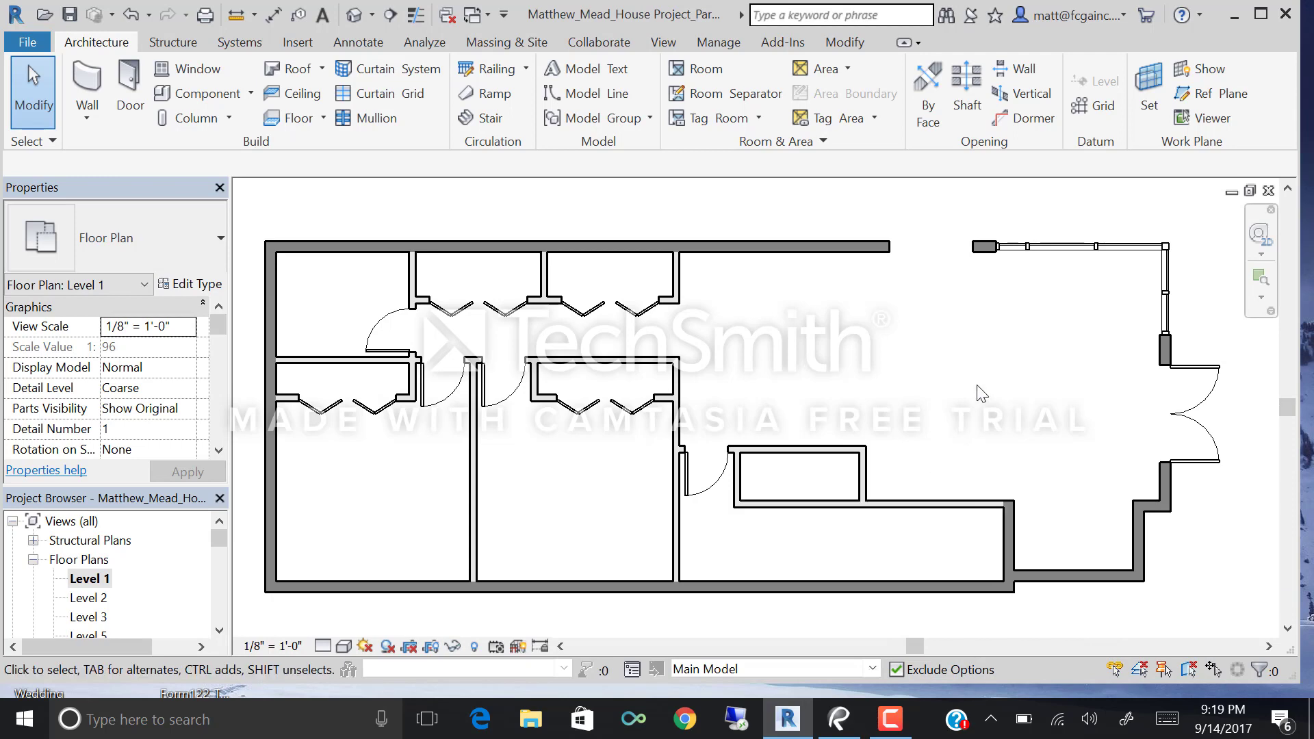
Select the Level 1 floor in the 3D view and open the Hardwood material of its type's Finish 1 layer.
left_click(358, 20)
middle_click_drag(1008, 539, 900, 401, "shift")
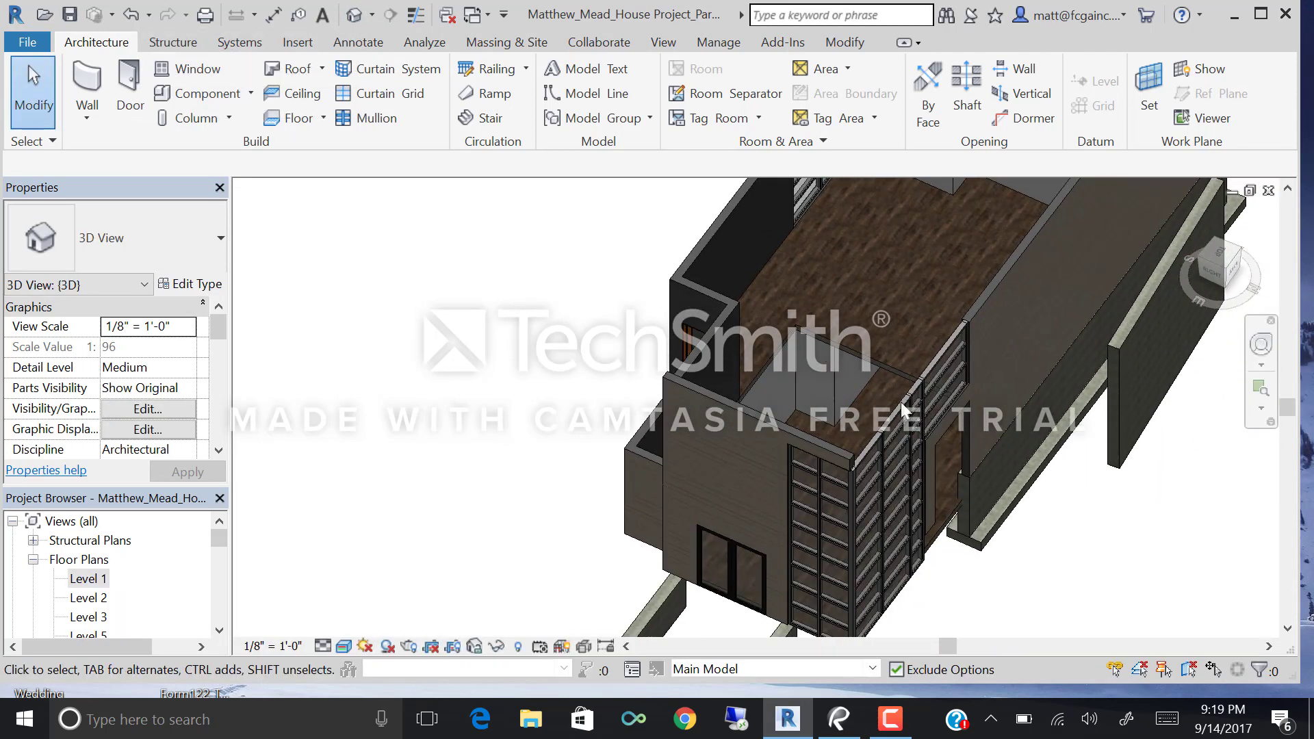
left_click(882, 363)
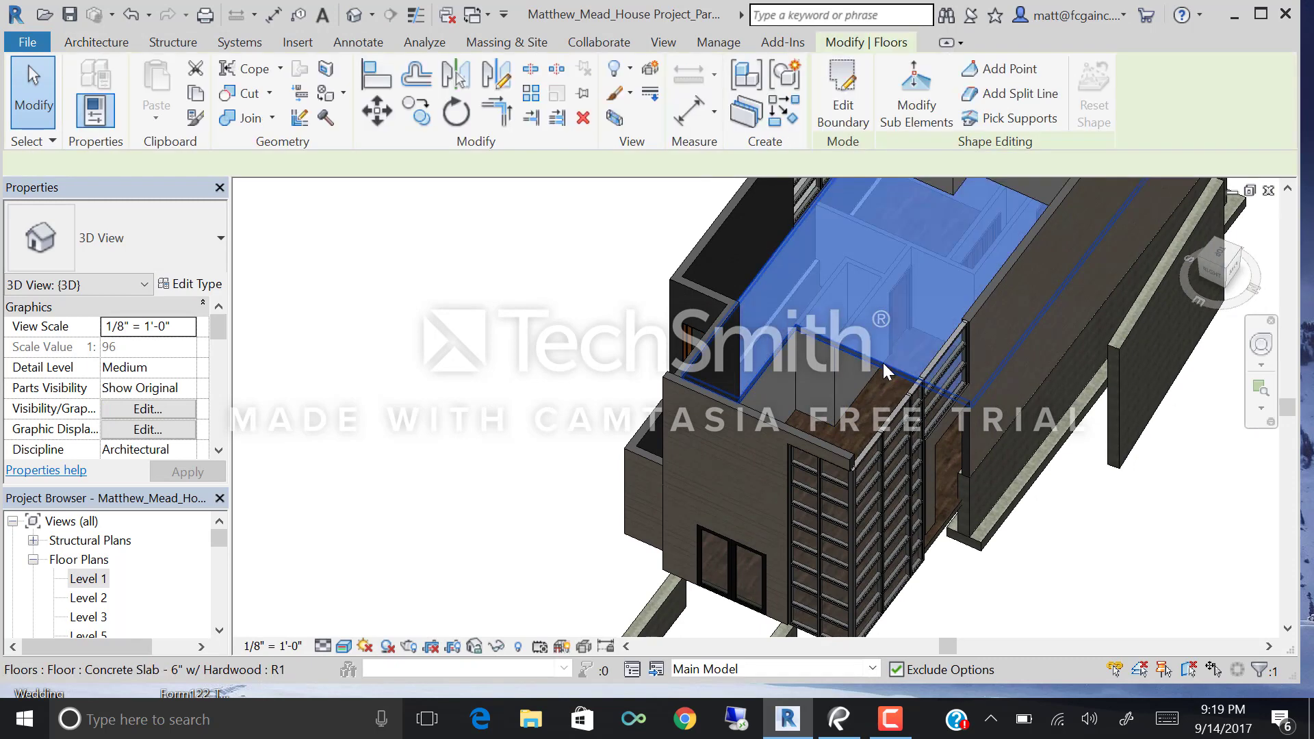
middle_click_drag(958, 547, 875, 503, "shift")
scroll(823, 475, "up", 3)
left_click(823, 474)
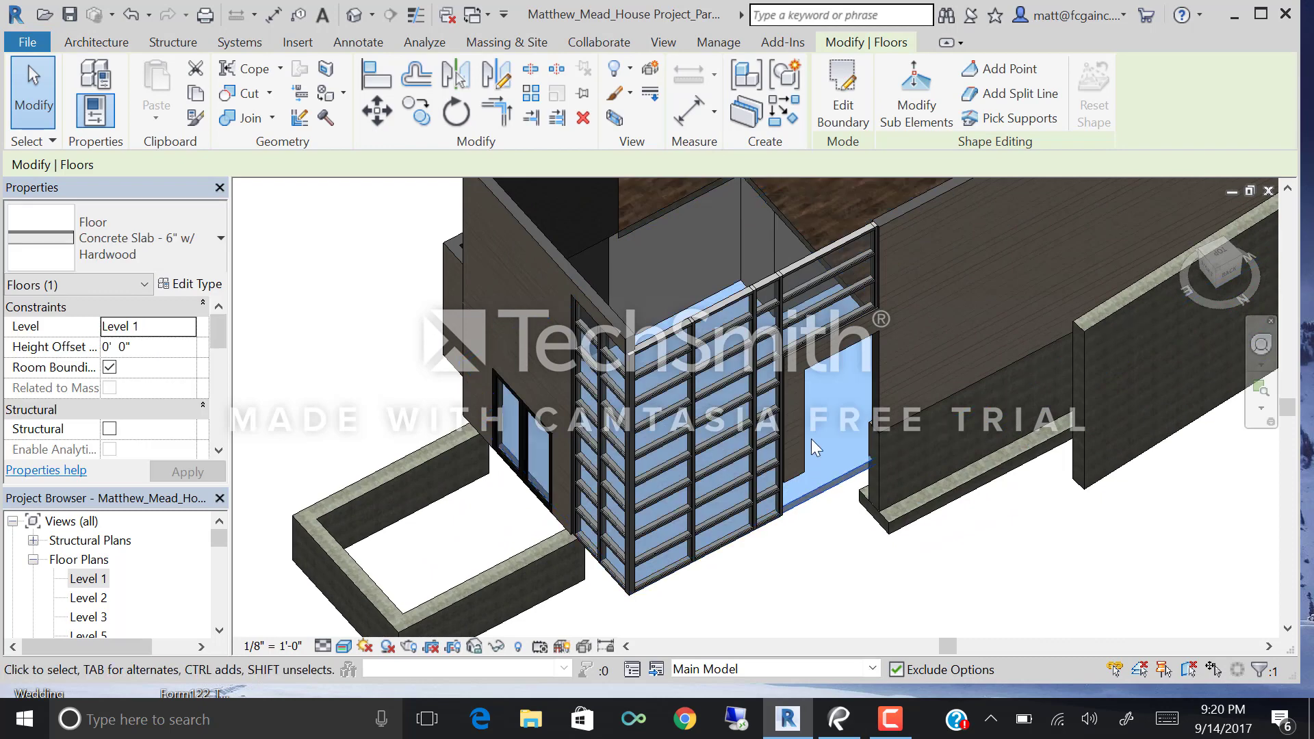
left_click(188, 285)
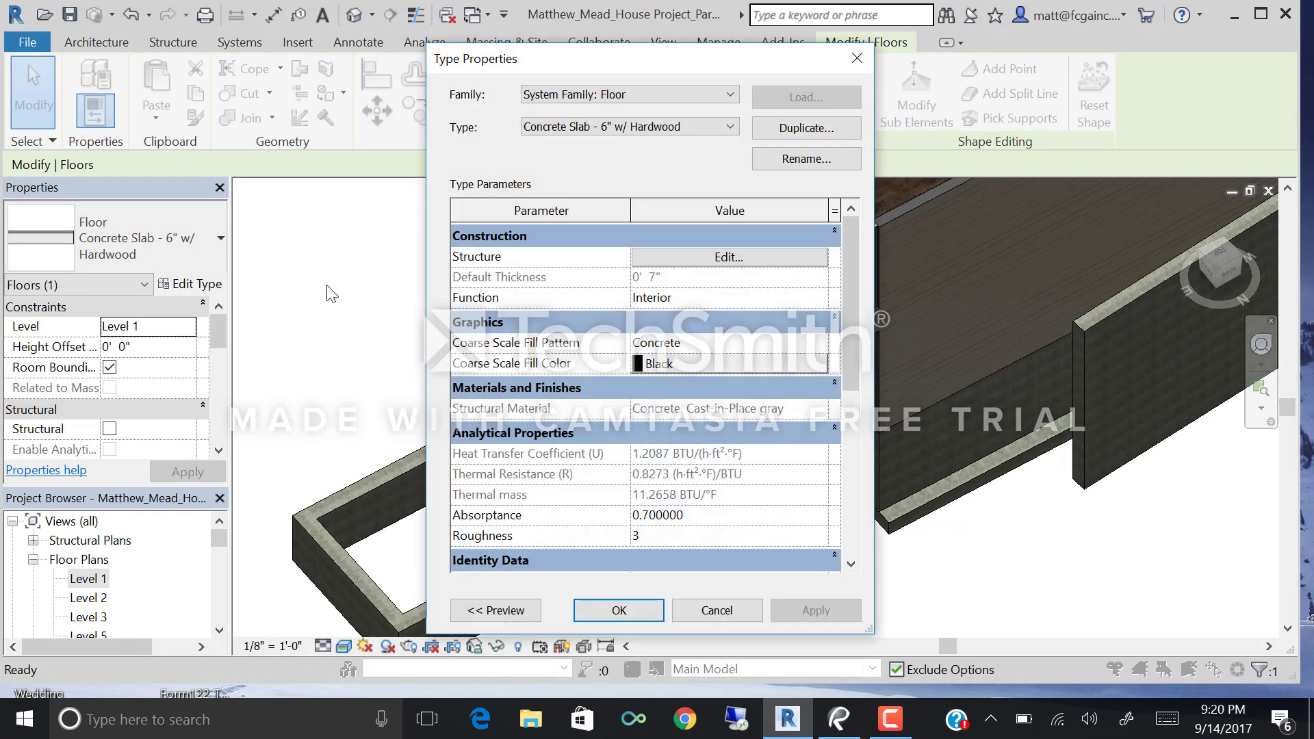
left_click(740, 265)
left_click(619, 249)
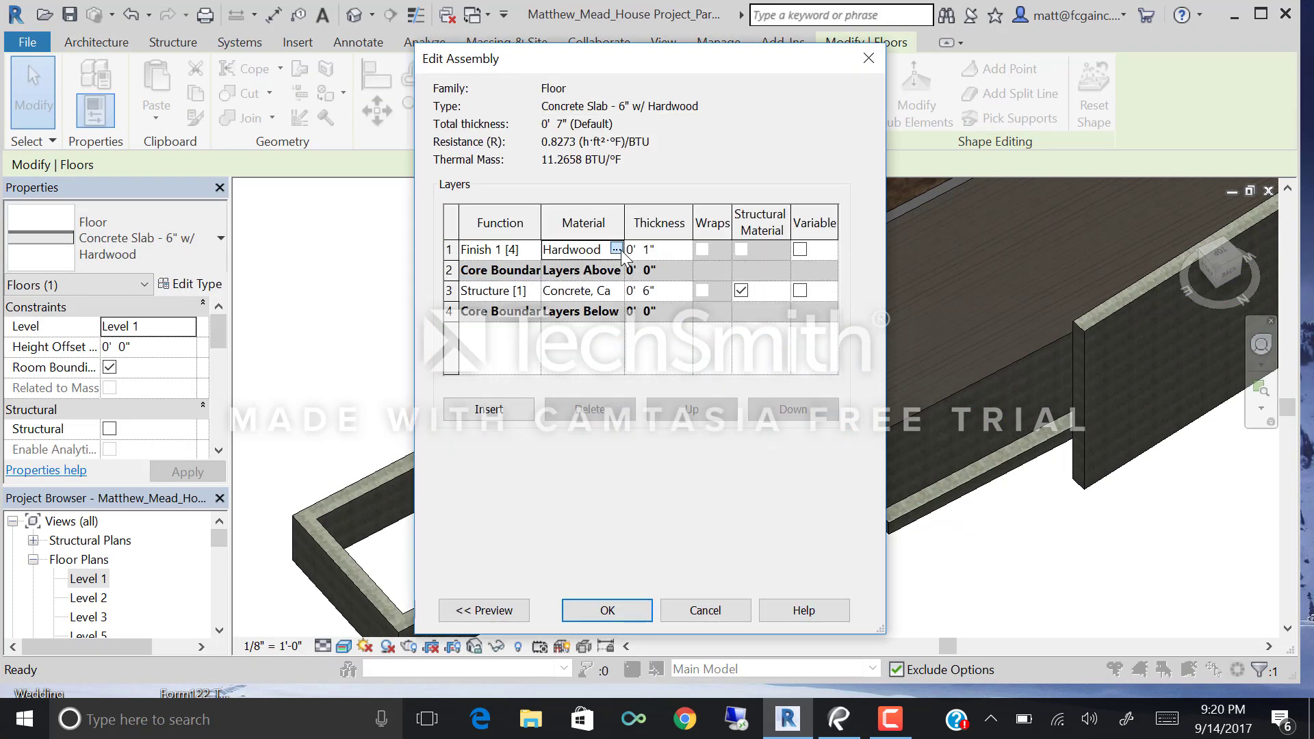
left_click(621, 249)
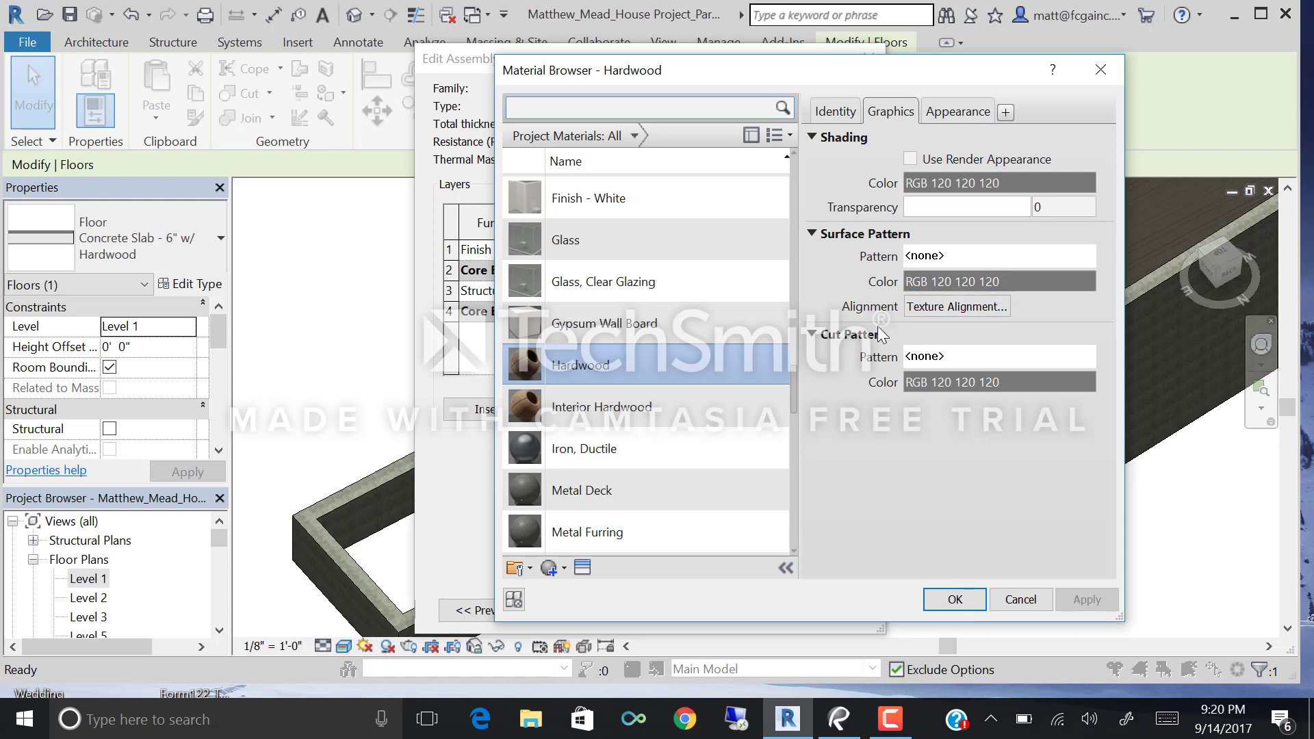
Assign the Wood Board Wide model pattern as the Hardwood material's surface pattern and accept the floor type changes.
left_click(954, 256)
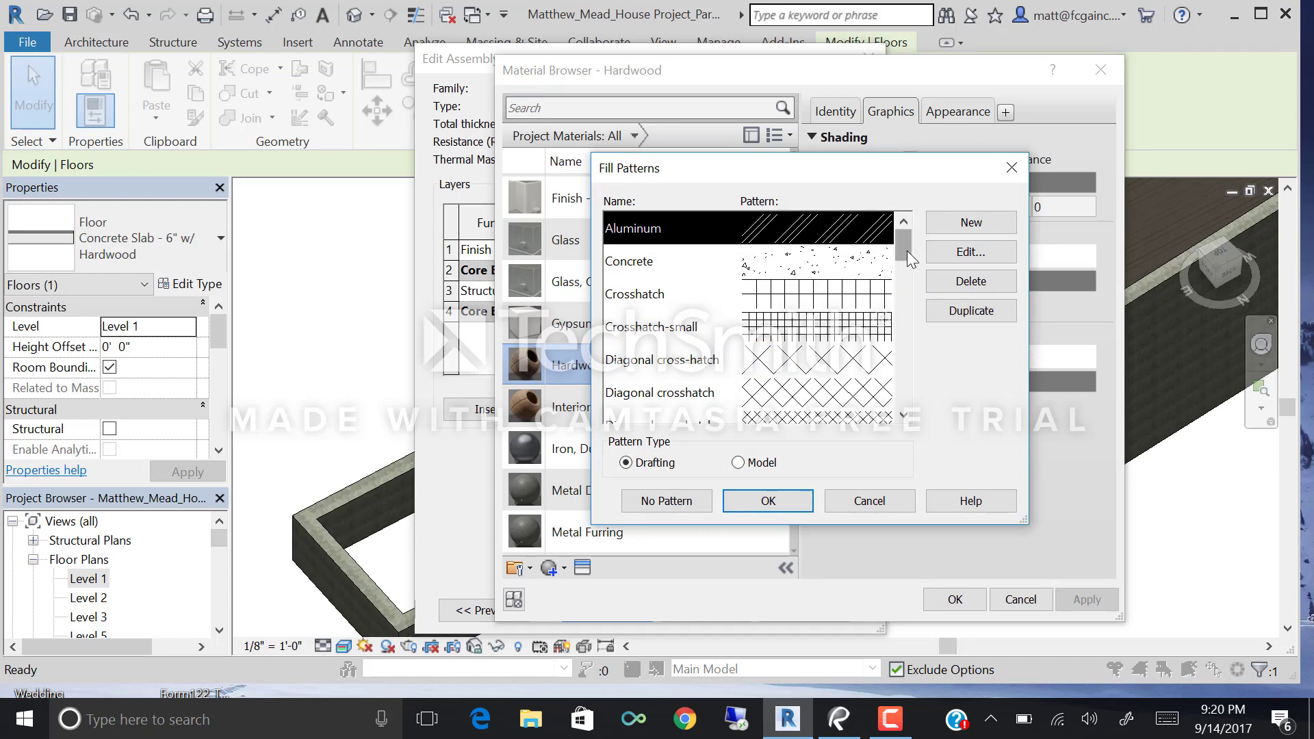
mouse_move(906, 250)
left_mouse_down()
mouse_move(891, 397)
mouse_move(894, 260)
left_mouse_up()
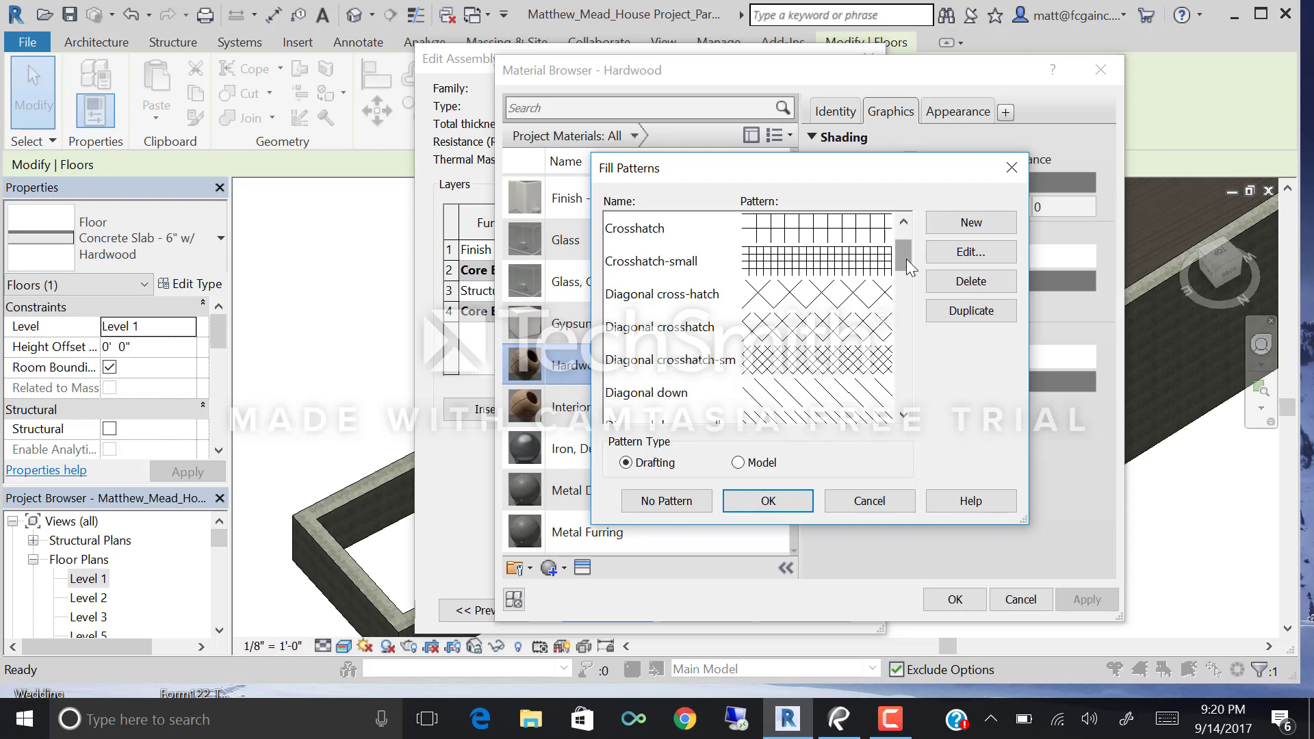
mouse_move(906, 259)
left_mouse_down()
mouse_move(909, 272)
mouse_move(910, 249)
left_mouse_up()
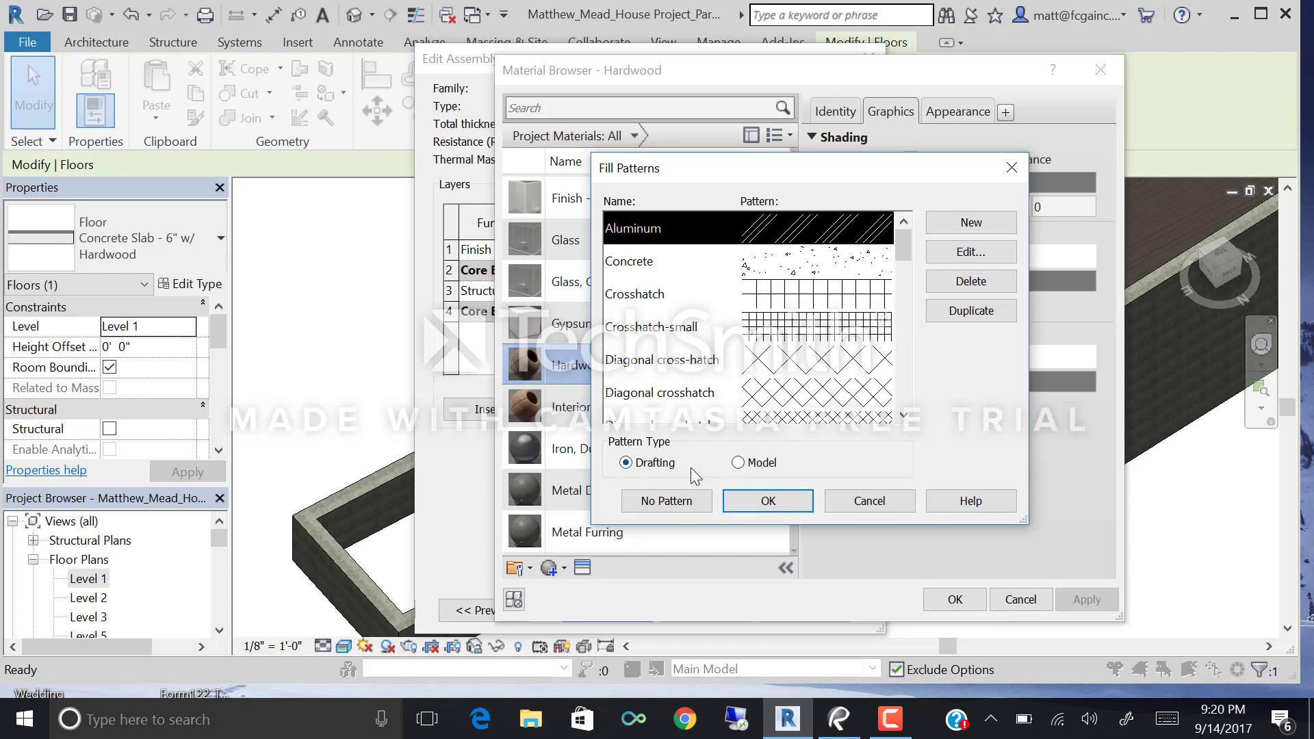
left_click(739, 463)
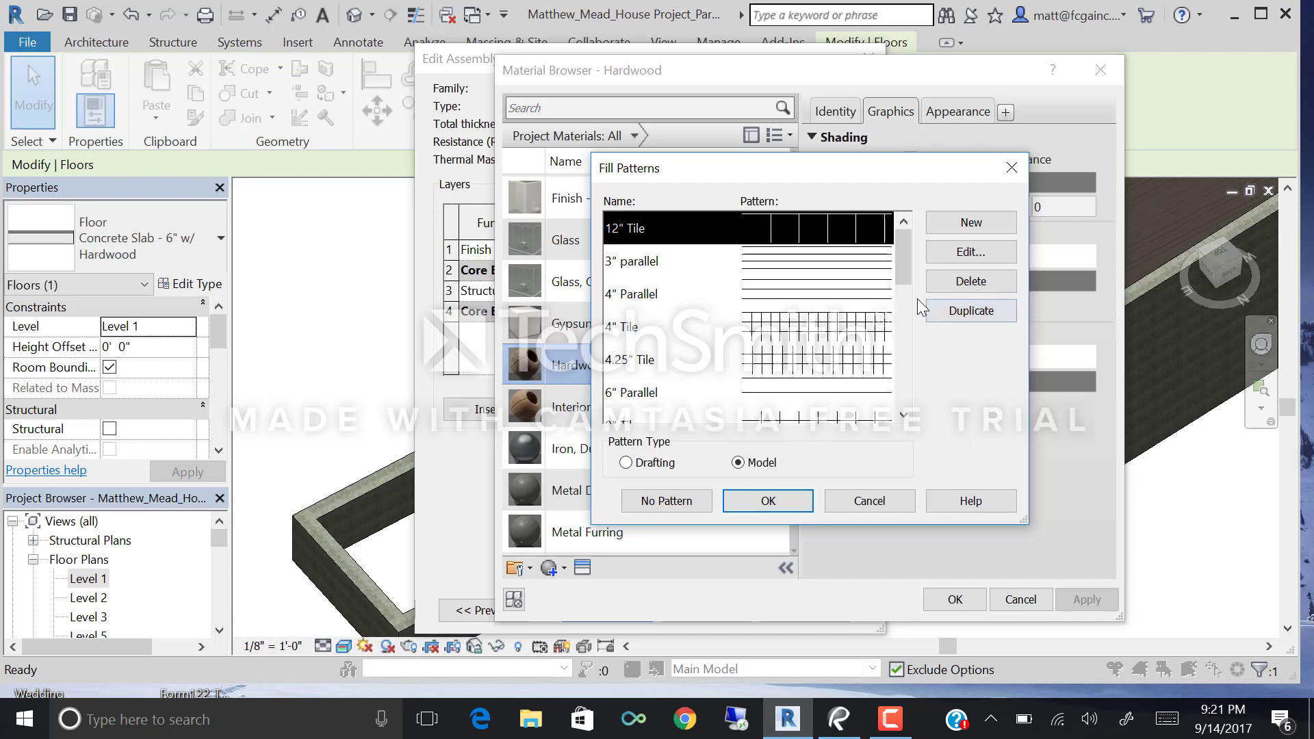
left_click_drag(900, 256, 898, 399)
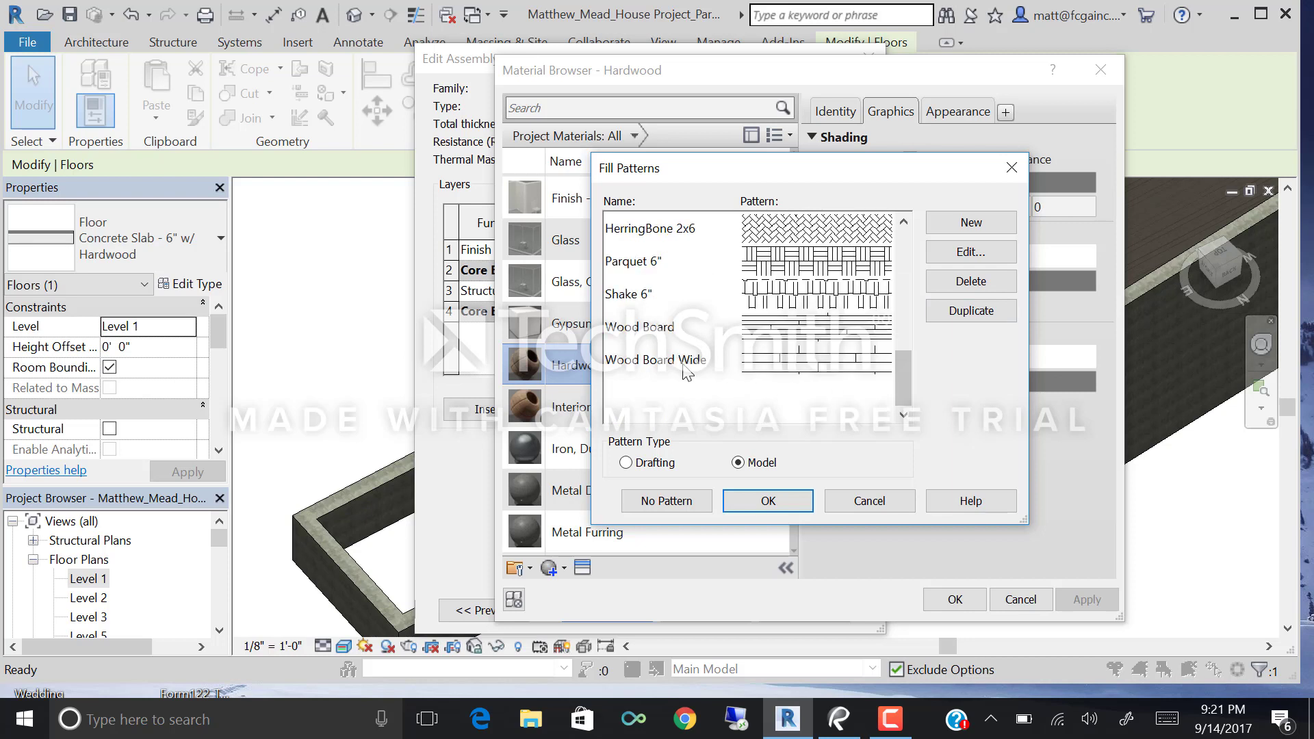
left_click(762, 371)
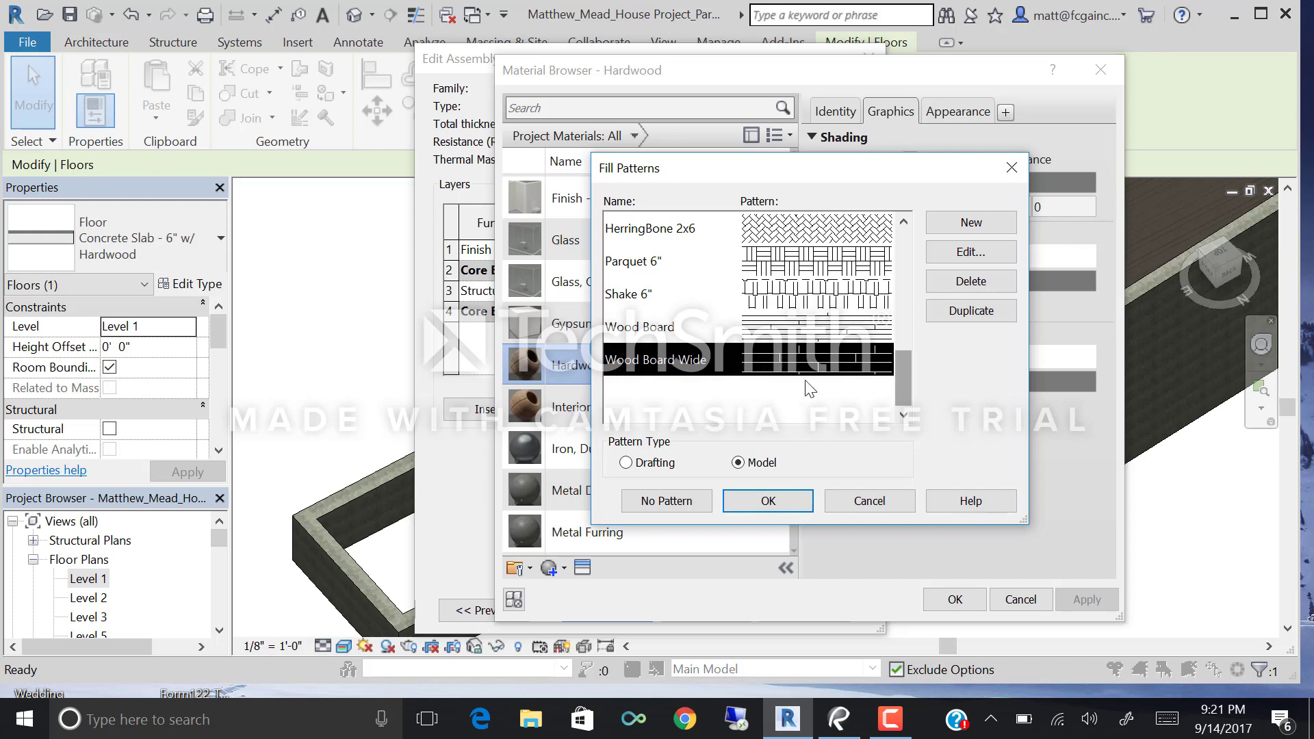
left_click(774, 499)
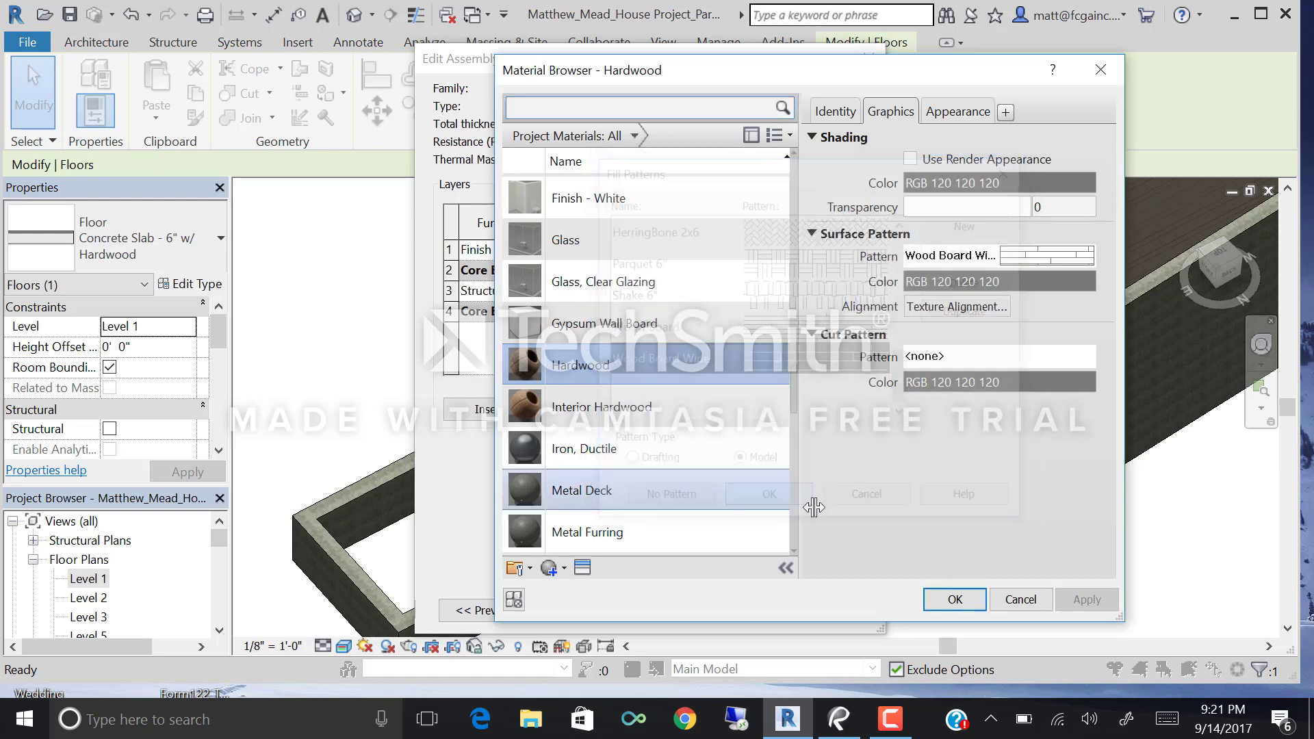
left_click(962, 598)
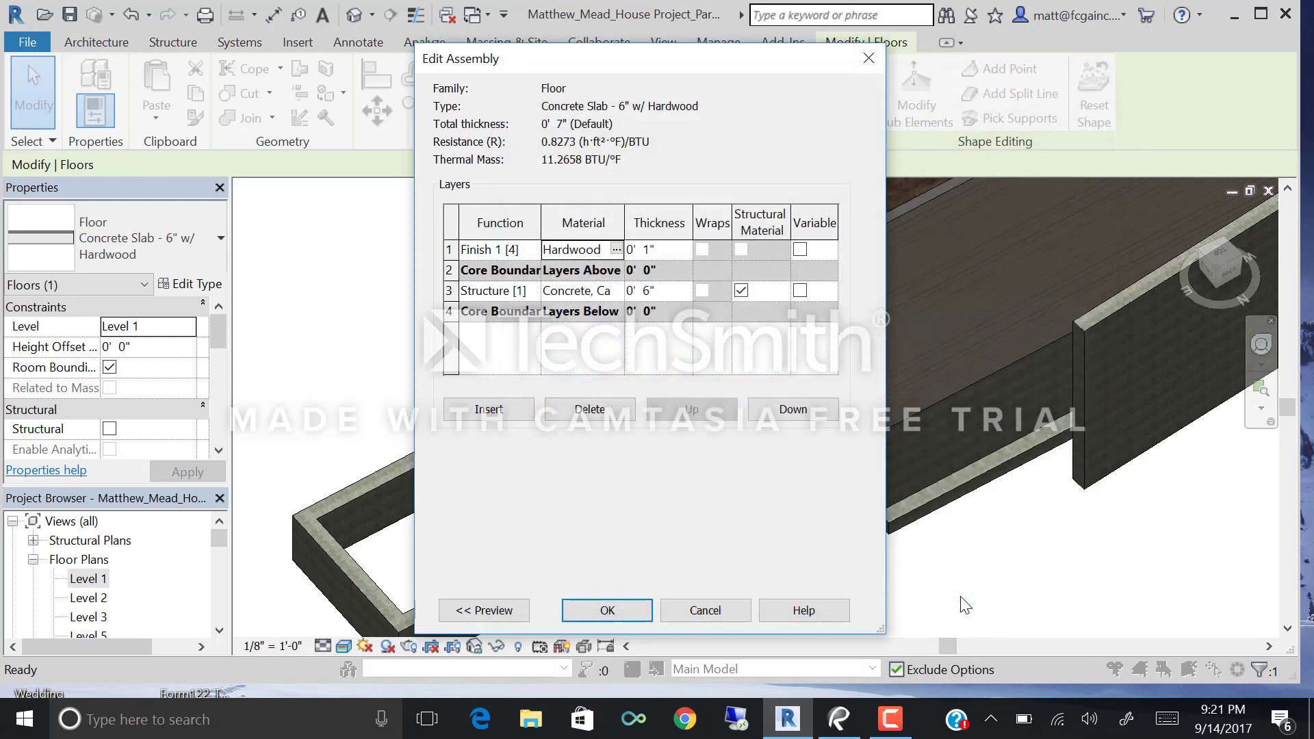
left_click(605, 610)
left_click(639, 606)
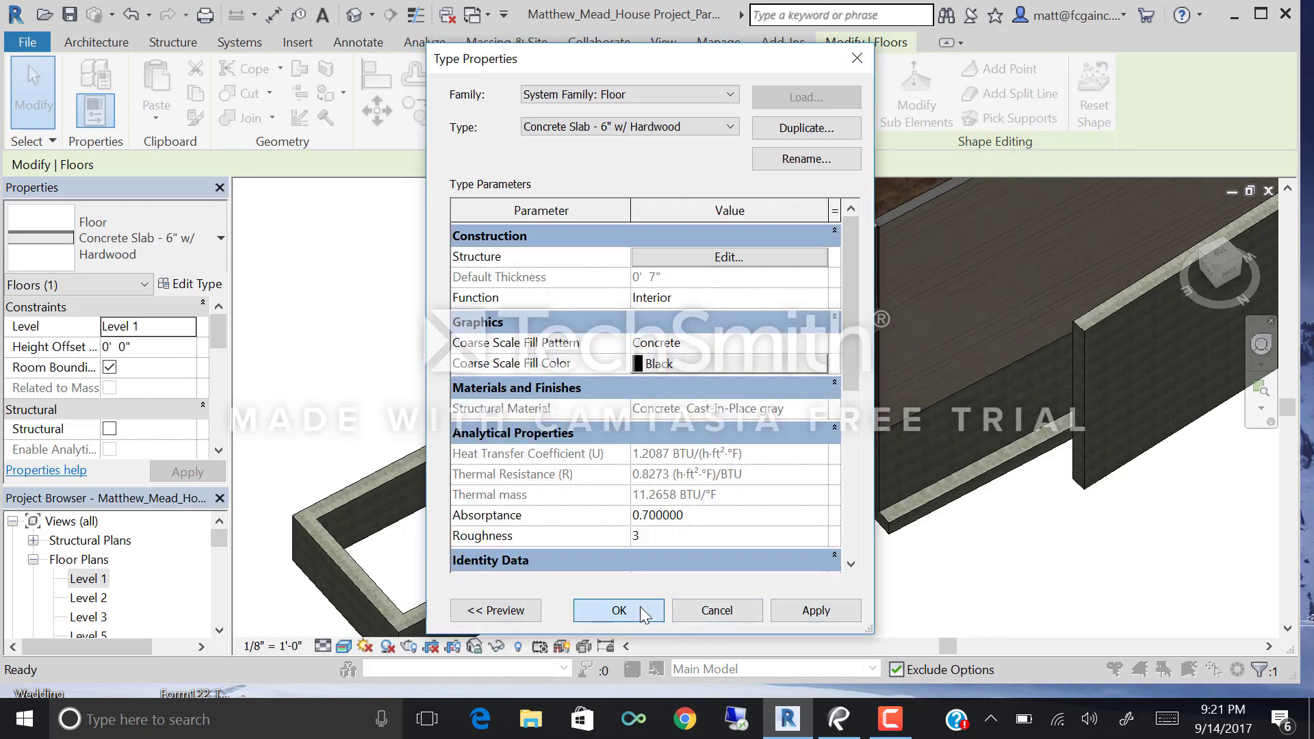
key("Escape")
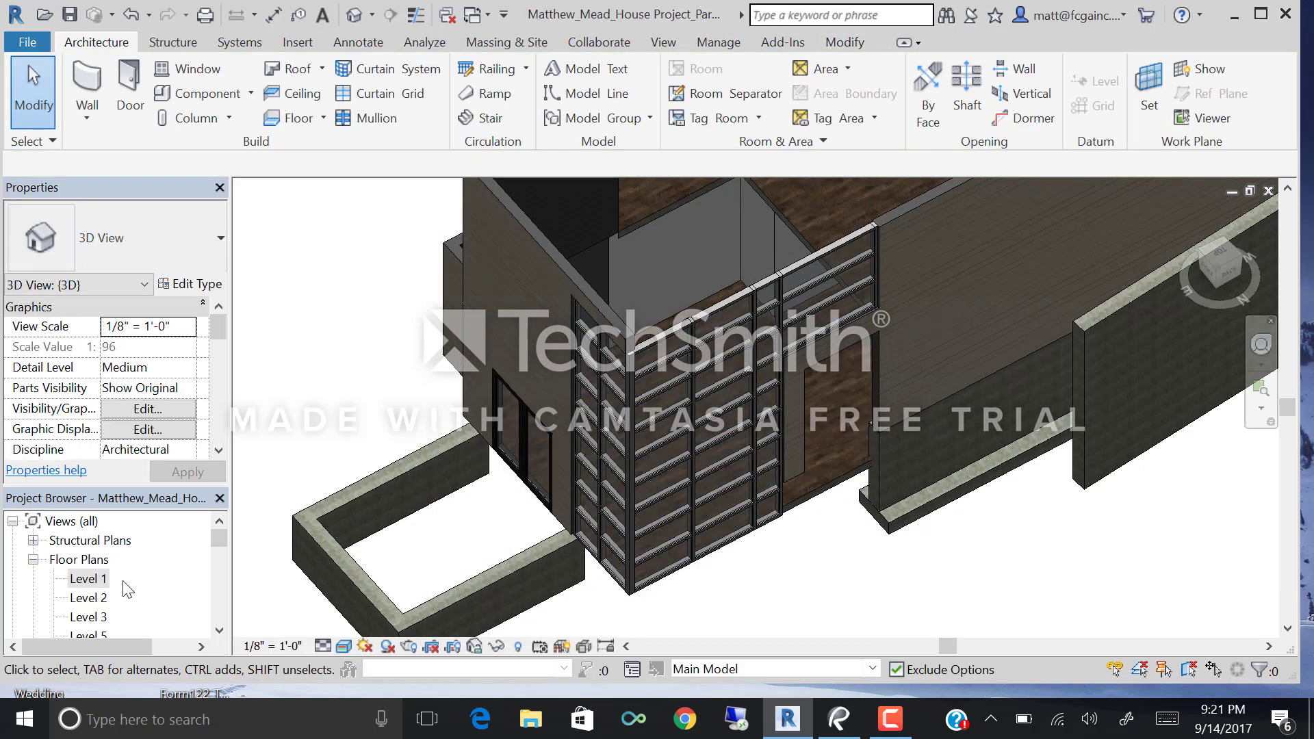
Open the Level 1 floor plan and set the View Depth offset in its view range to -0' 1".
double_click(93, 579)
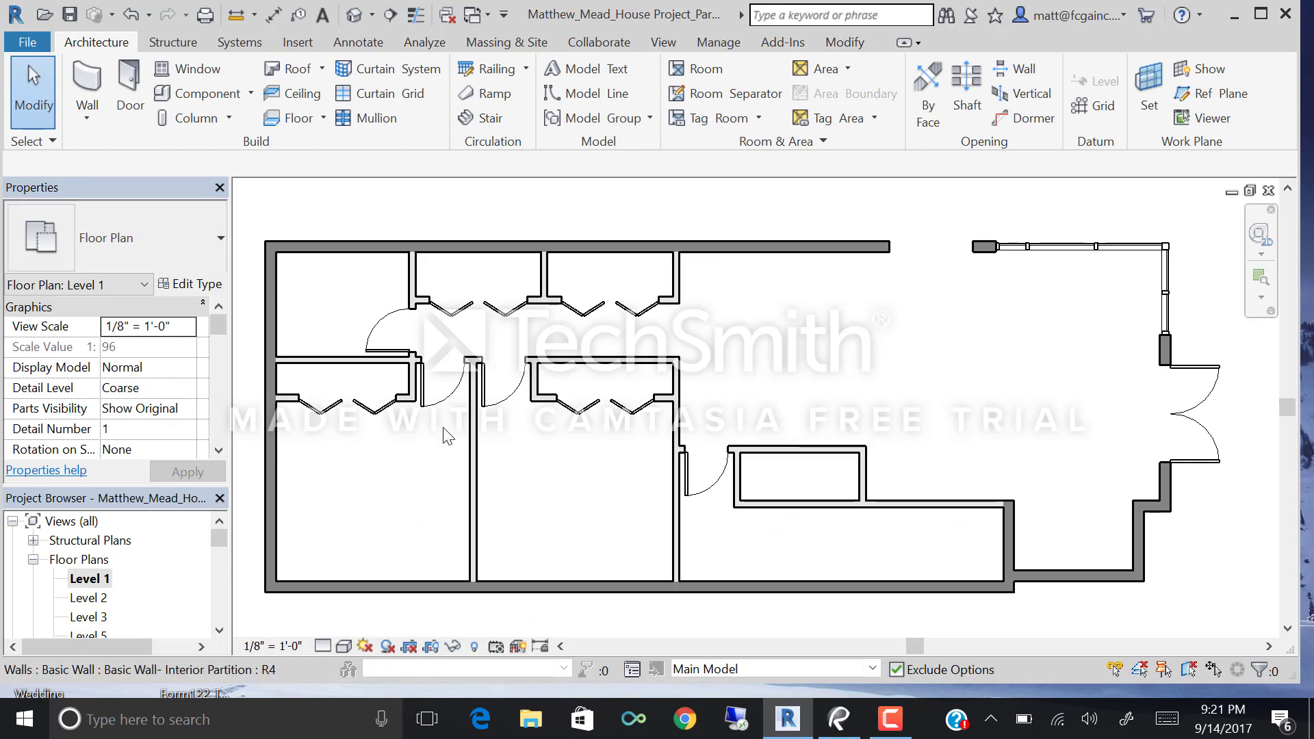
left_click(218, 450)
left_click(218, 450)
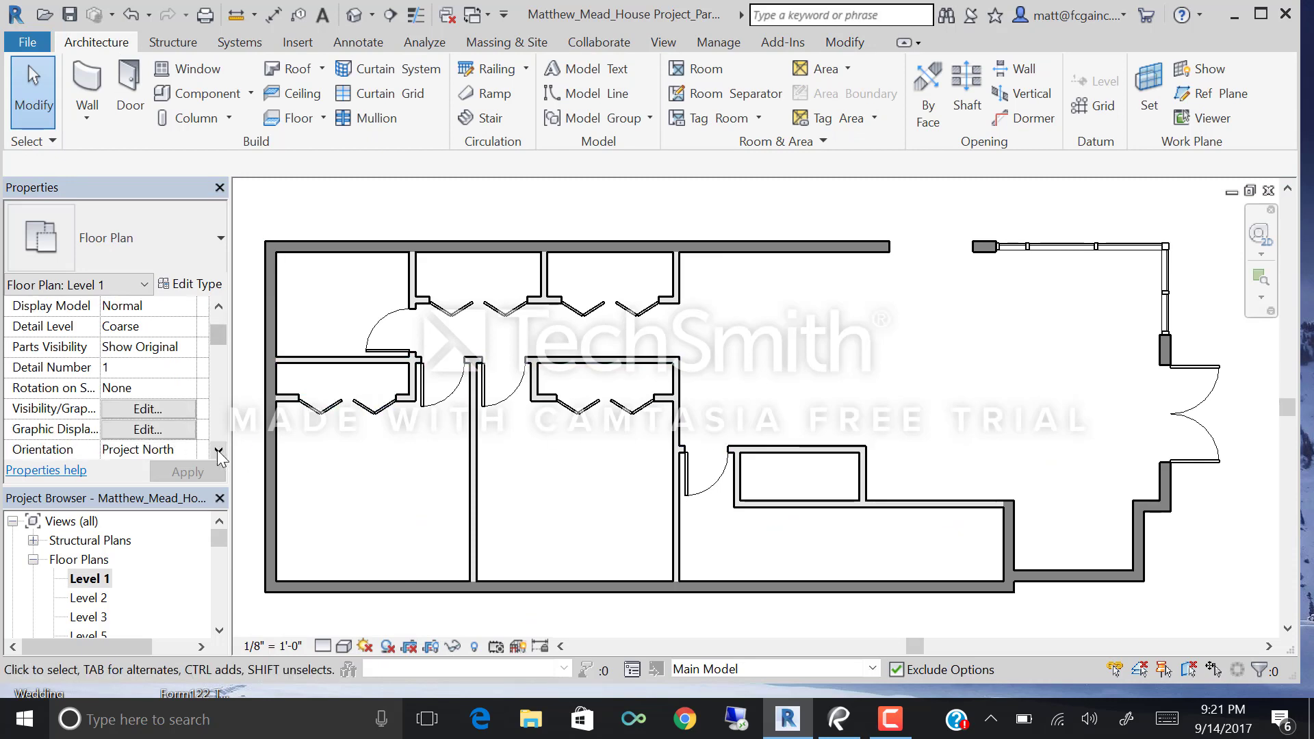
left_click(219, 449)
left_click(218, 450)
left_click(219, 450)
left_click(219, 450)
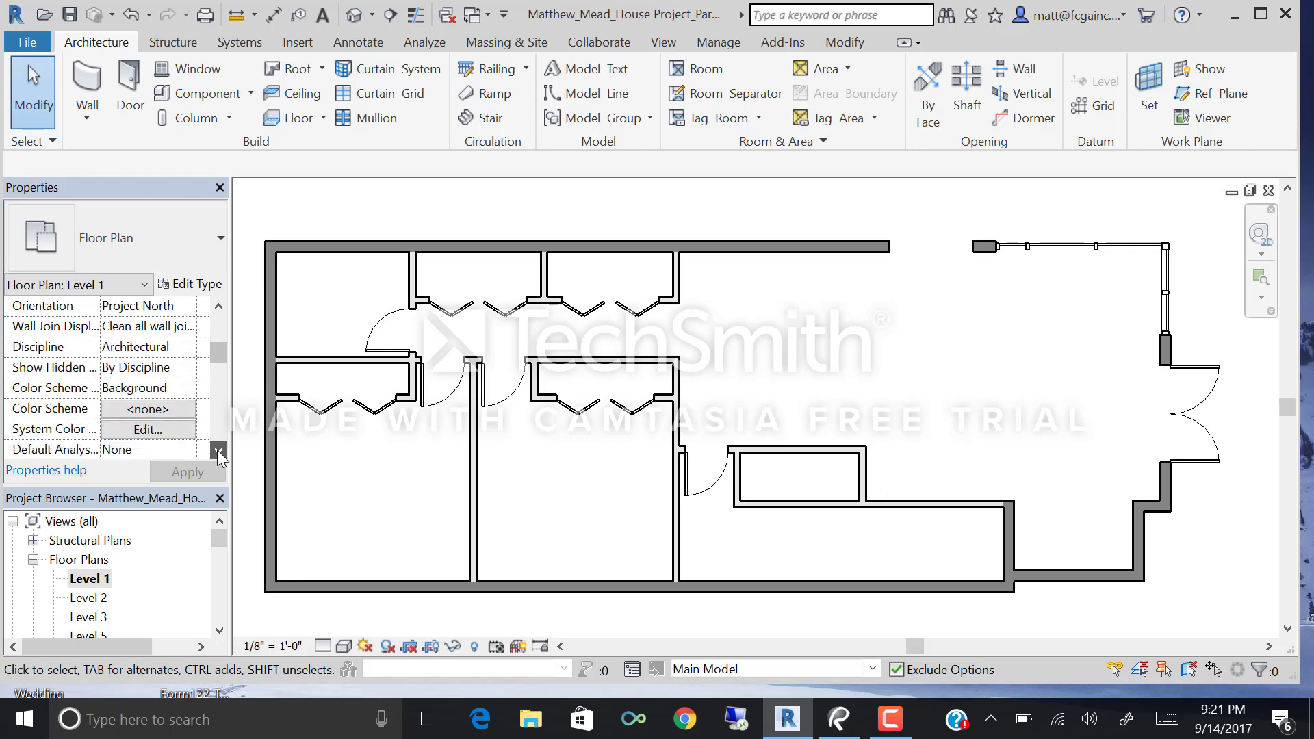
left_click(219, 449)
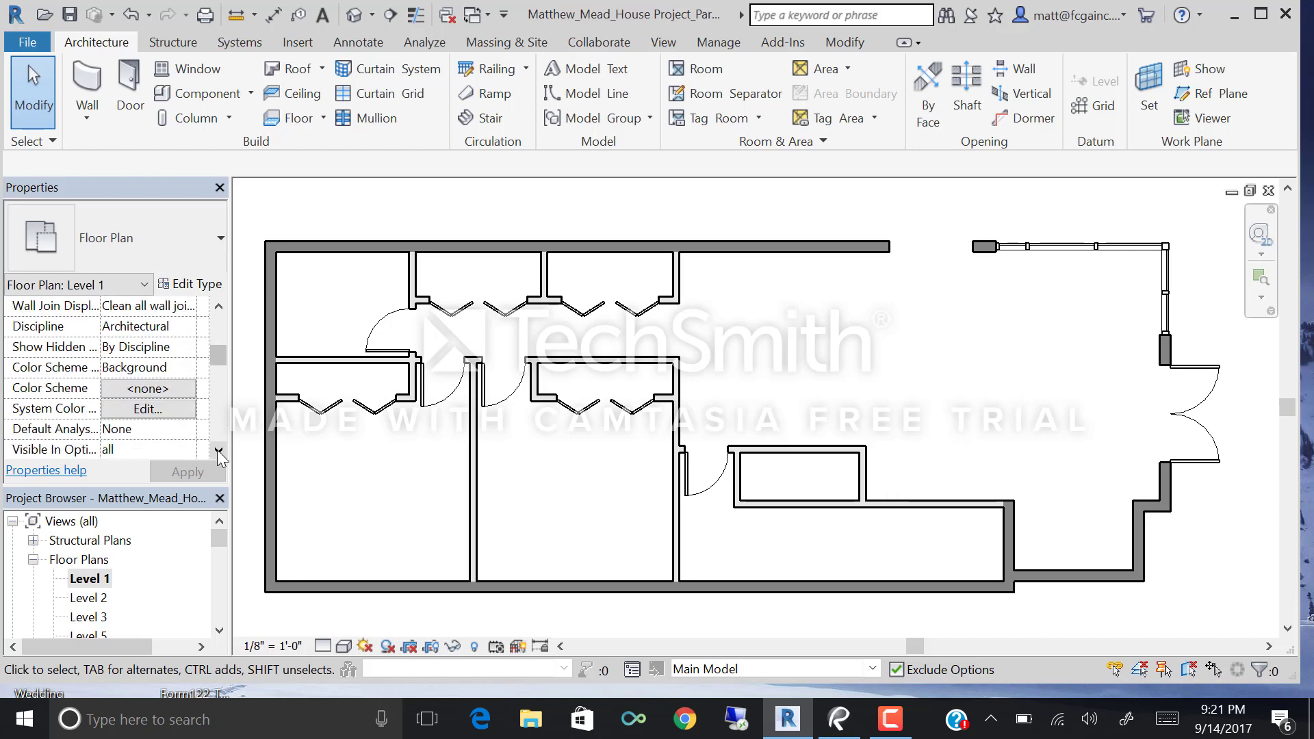
left_click(218, 449)
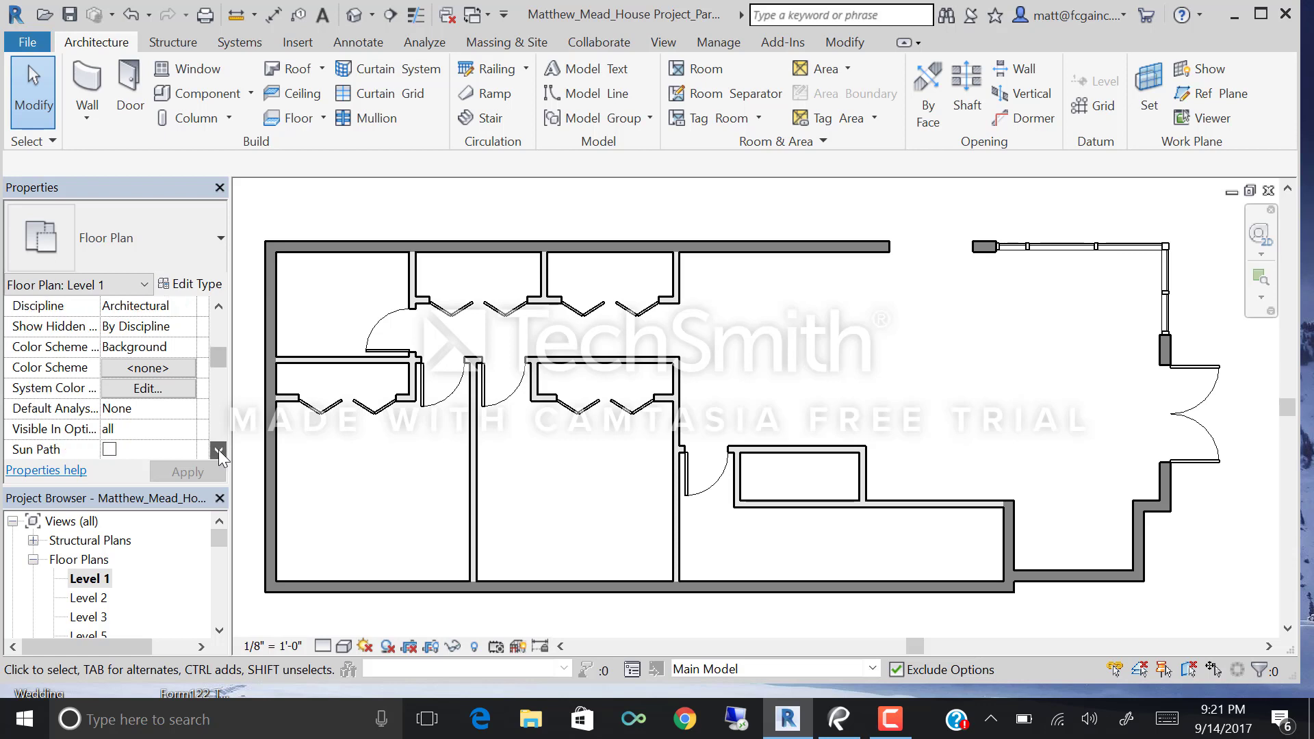
left_click_drag(215, 361, 219, 376)
left_click_drag(220, 380, 223, 385)
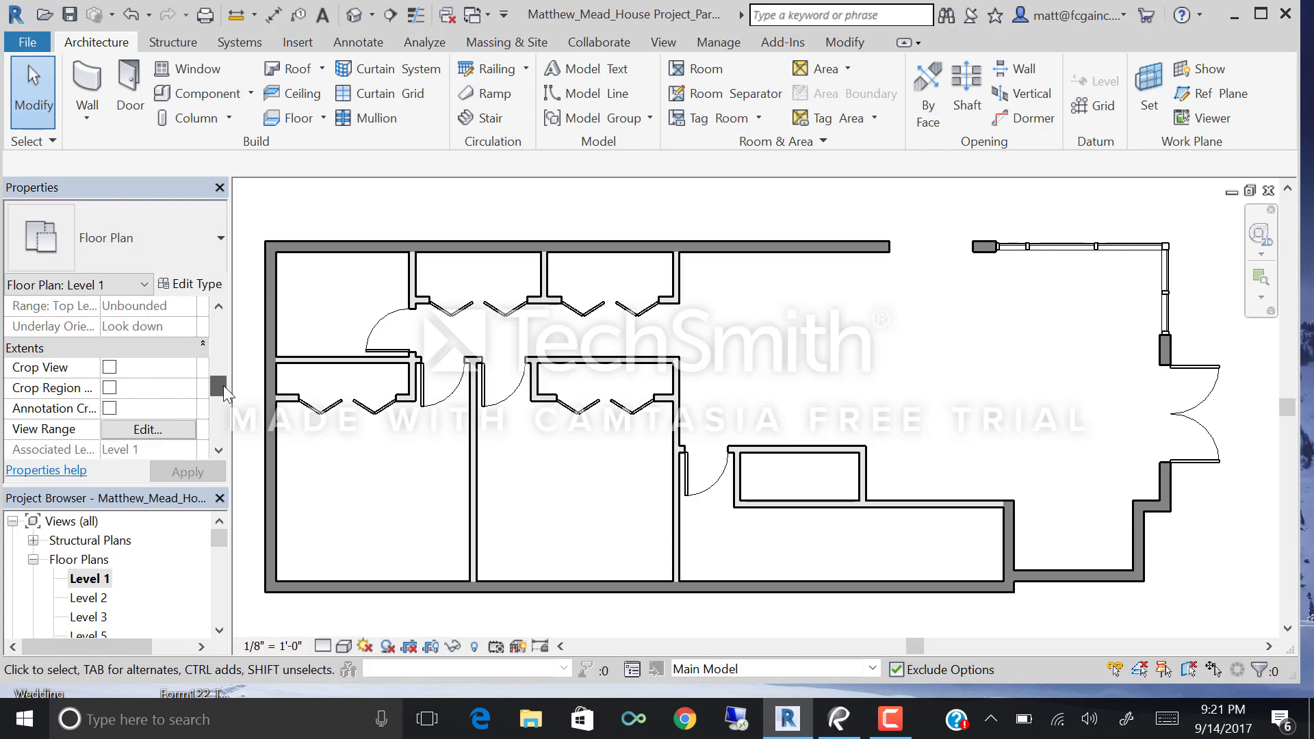
left_click(182, 430)
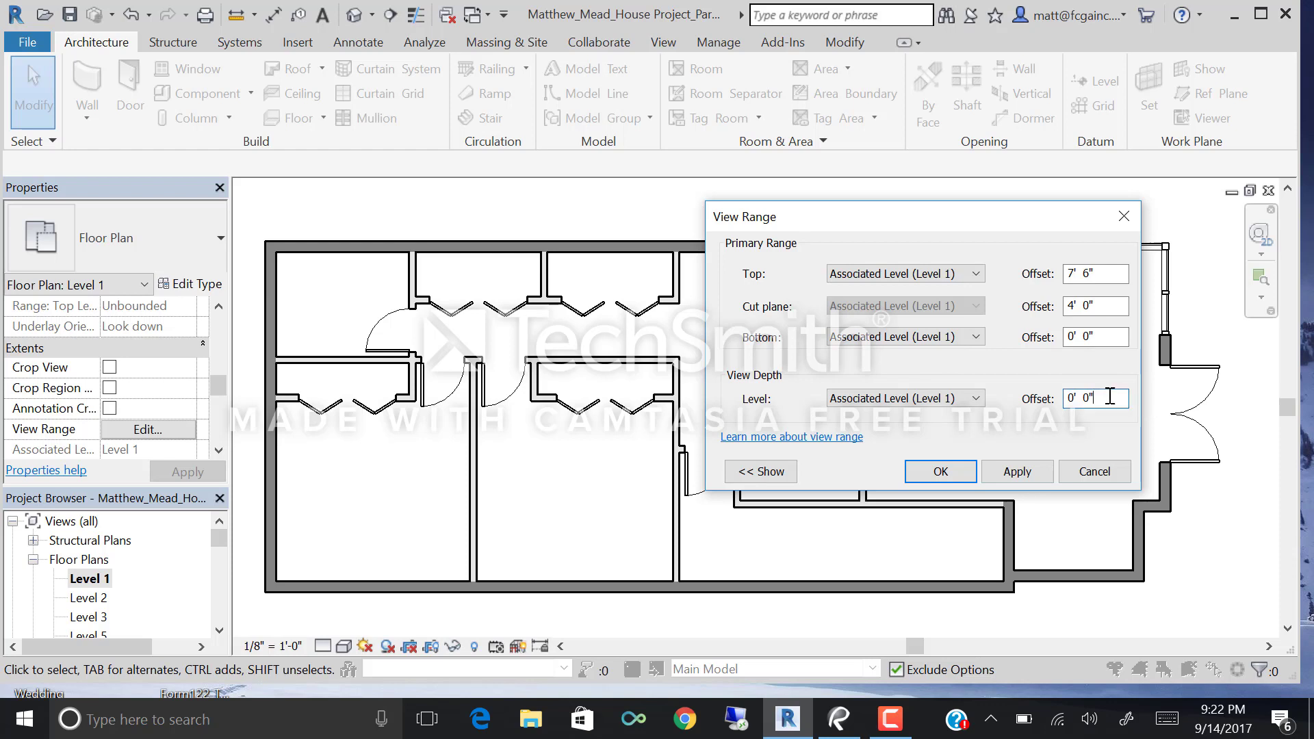
left_click_drag(1113, 396, 1008, 399)
type("-1")
left_click(1019, 479)
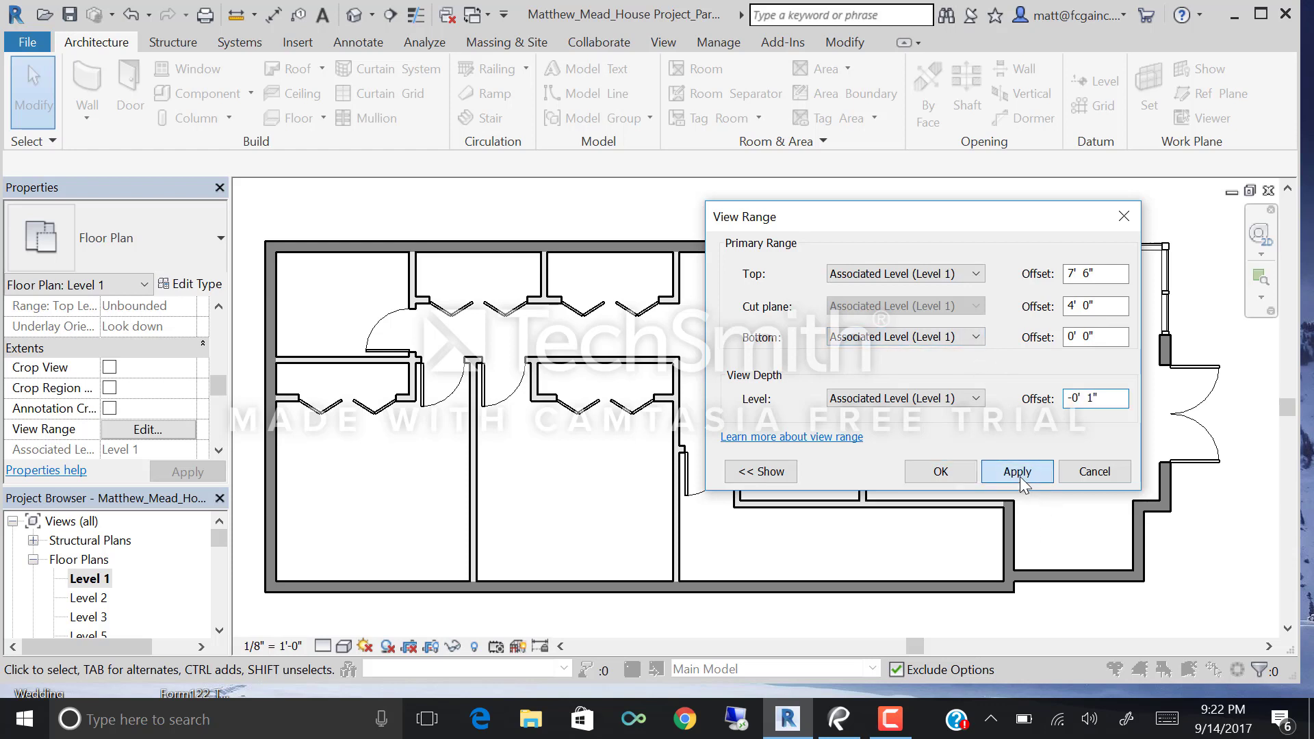
left_click(961, 477)
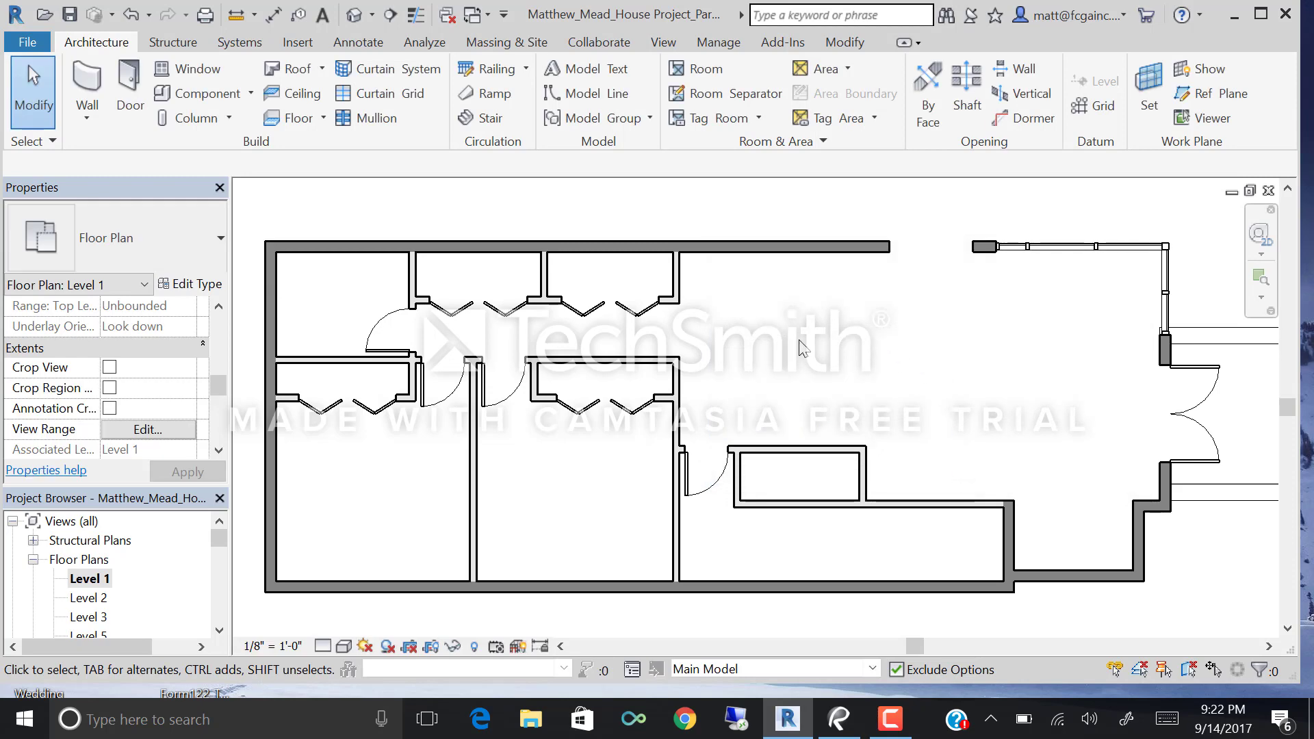
Set the Bottom offset of the Level 1 plan's view range to -1" and check the floor area.
scroll(831, 375, "down", 3)
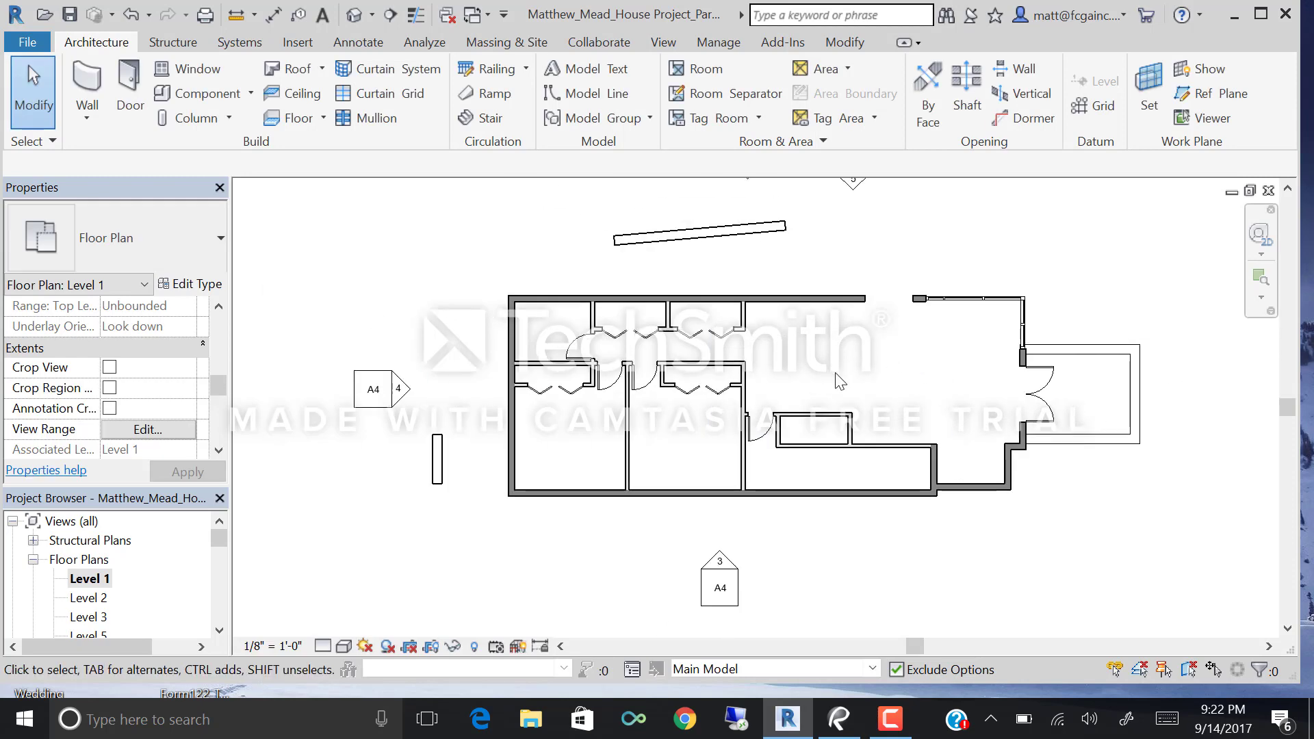
scroll(831, 377, "up", 3)
scroll(832, 375, "up", 2)
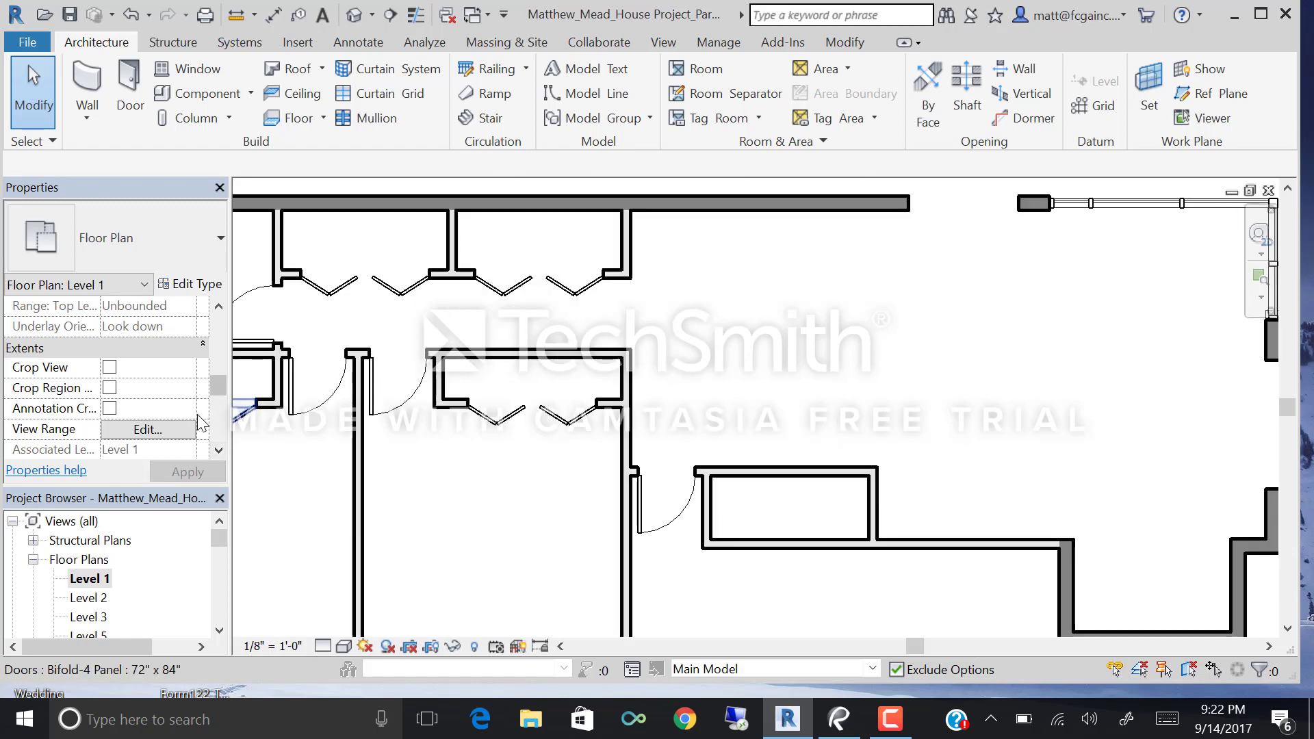
left_click(187, 428)
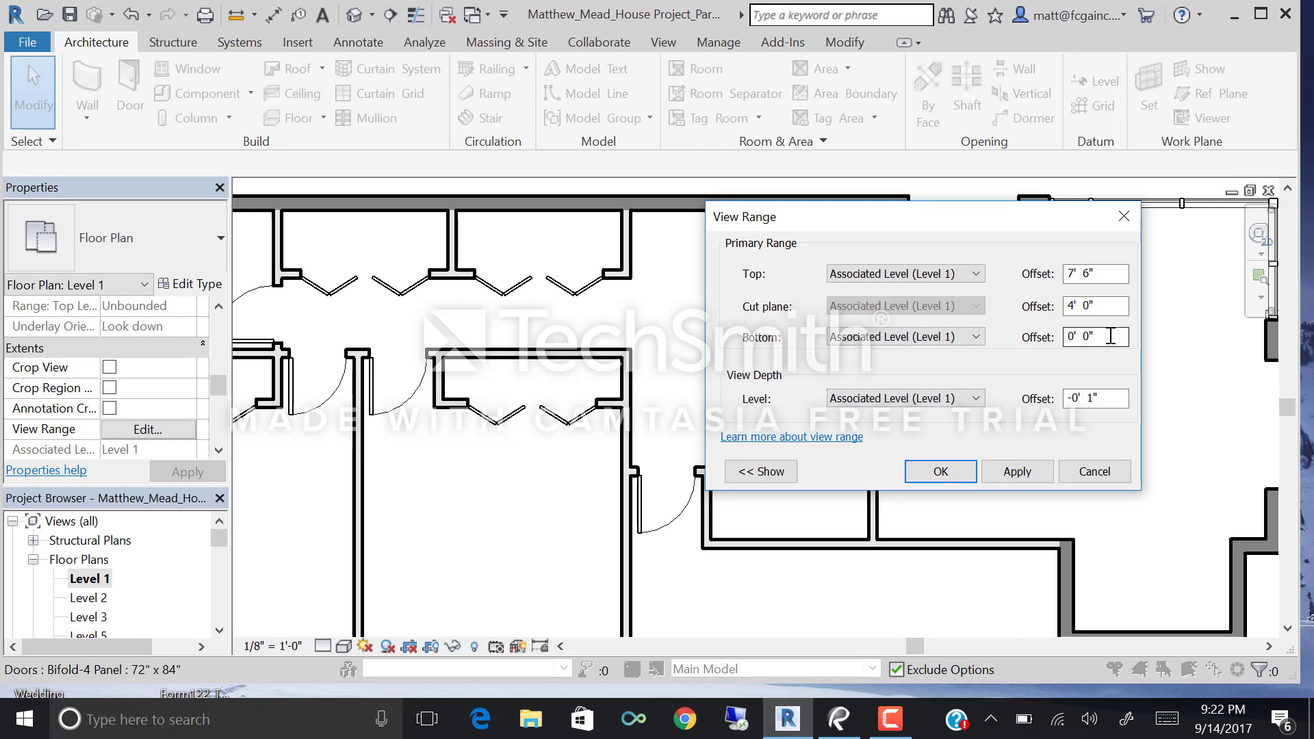
left_click_drag(1111, 337, 1013, 340)
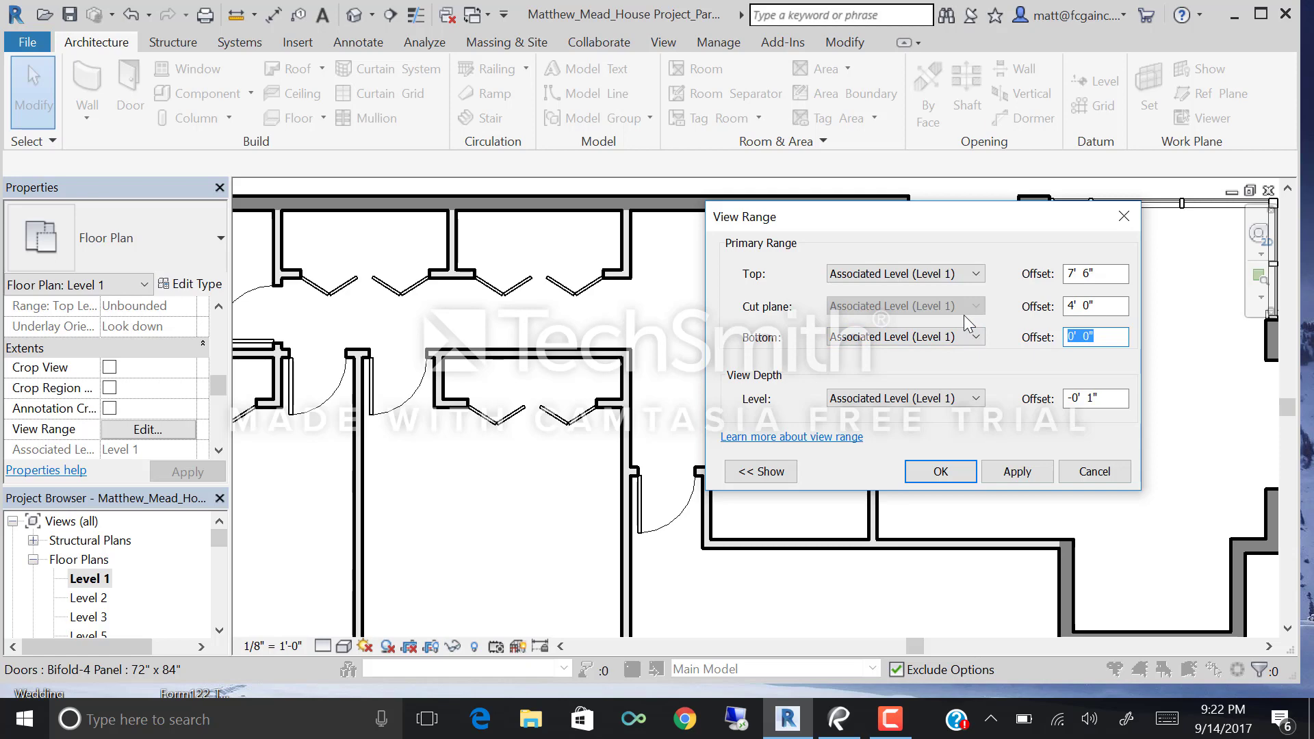
type("-1")
left_click(1006, 474)
left_click(970, 478)
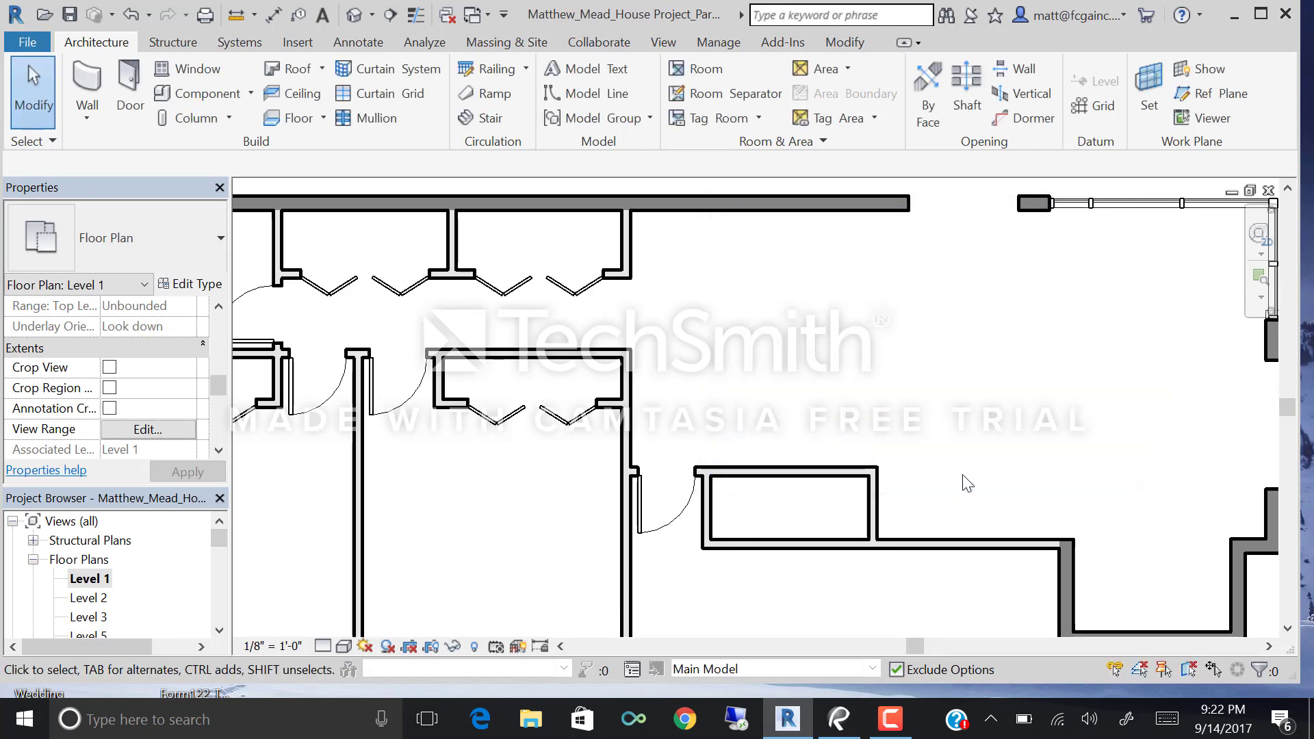
scroll(707, 282, "down", 5)
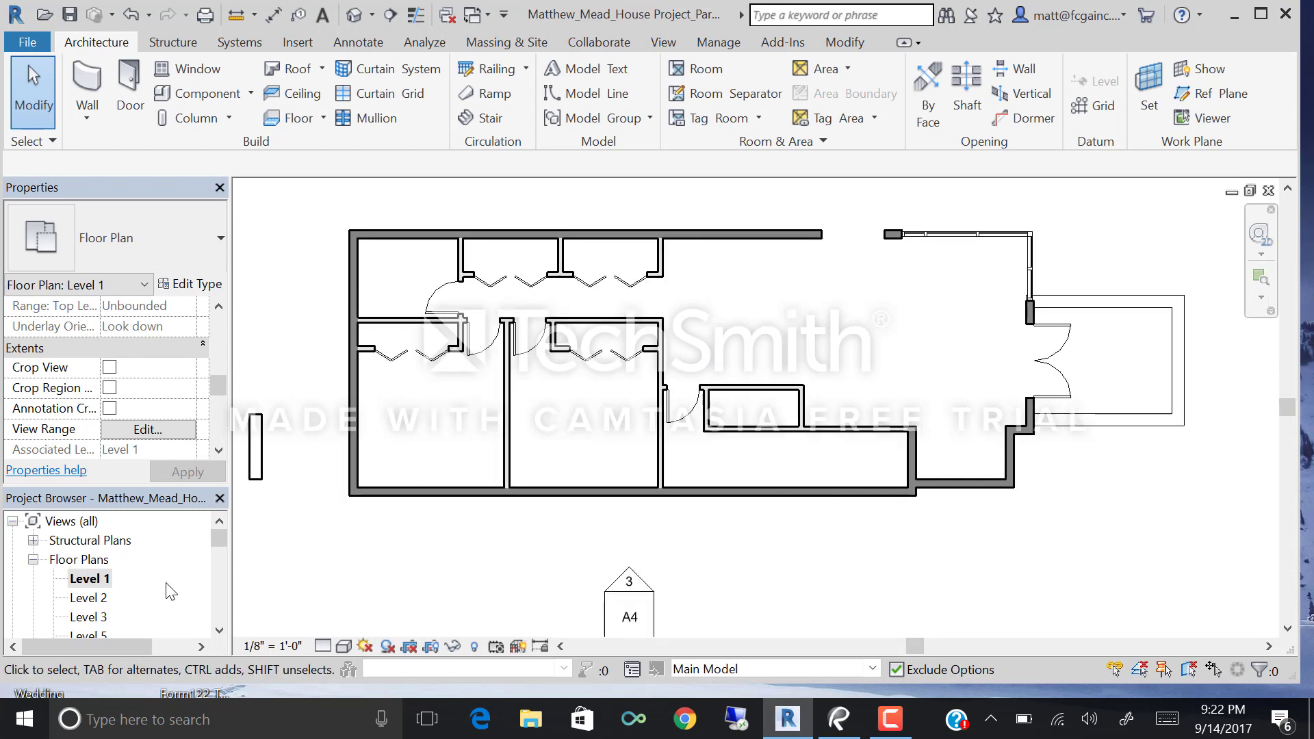
Open the Level 2 floor plan and examine the wood board pattern on its floors and the open area beside them.
double_click(89, 597)
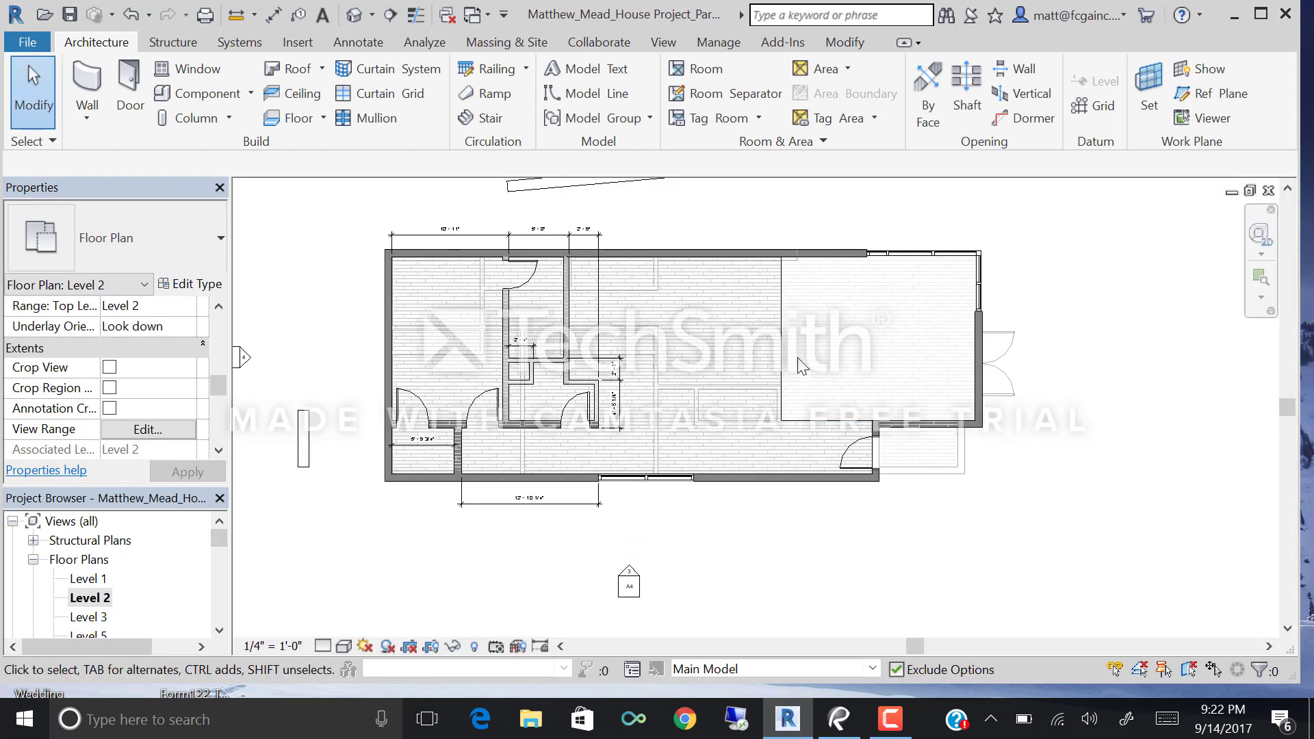
scroll(794, 356, "up", 5)
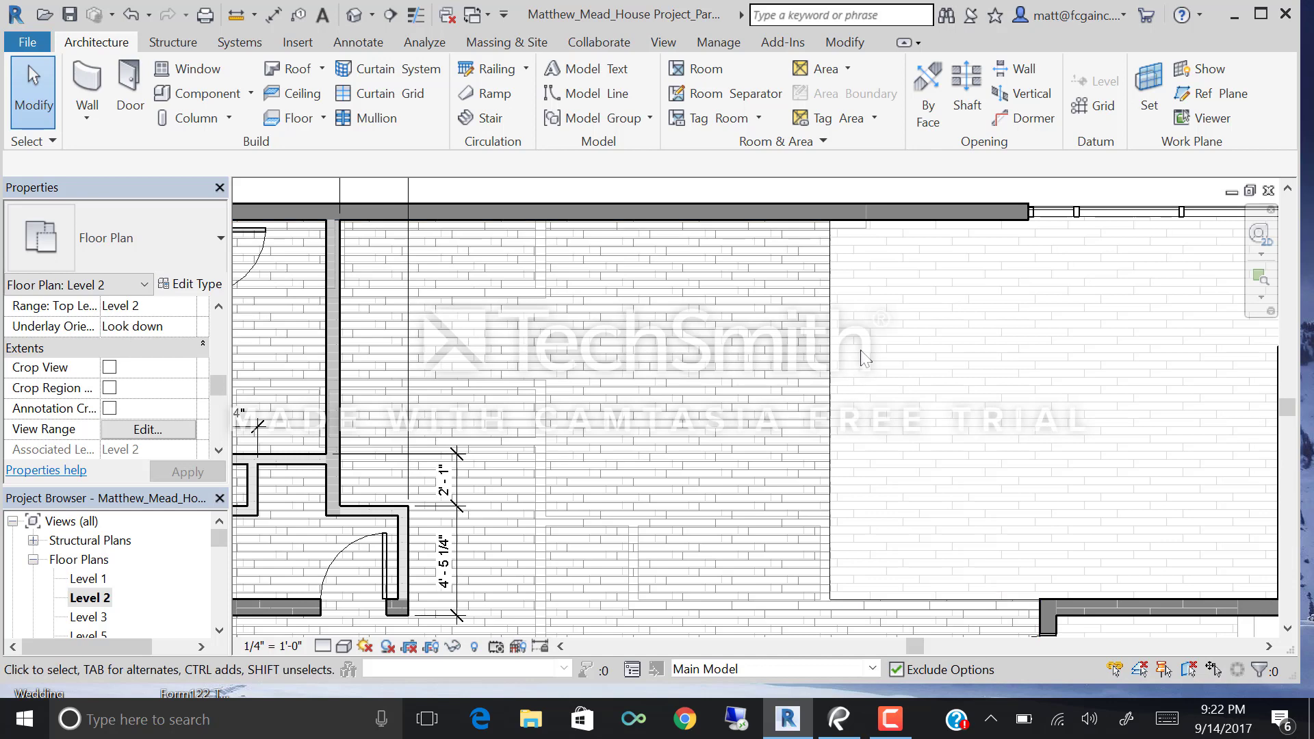
scroll(873, 356, "down", 4)
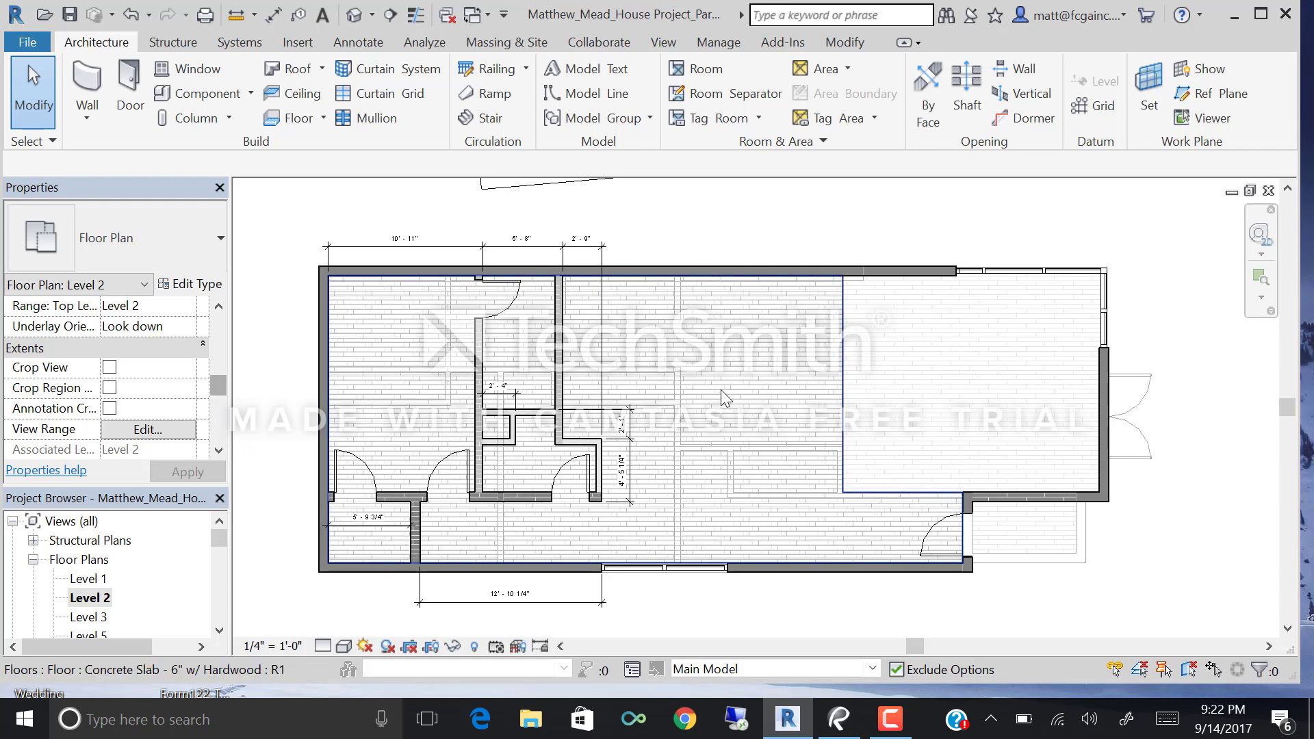
scroll(1016, 362, "up", 2)
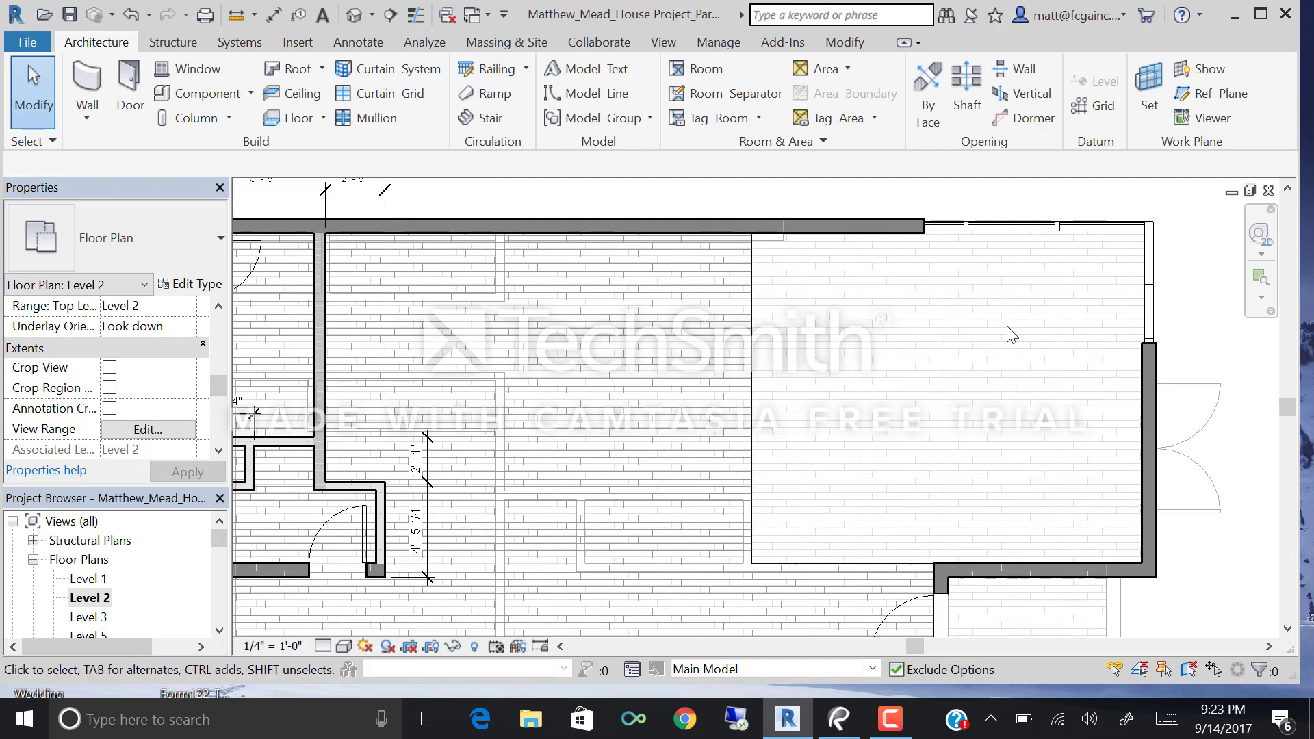
Set the underlay's base level of the Level 2 floor plan to None.
scroll(1013, 327, "down", 2)
left_click_drag(218, 387, 218, 376)
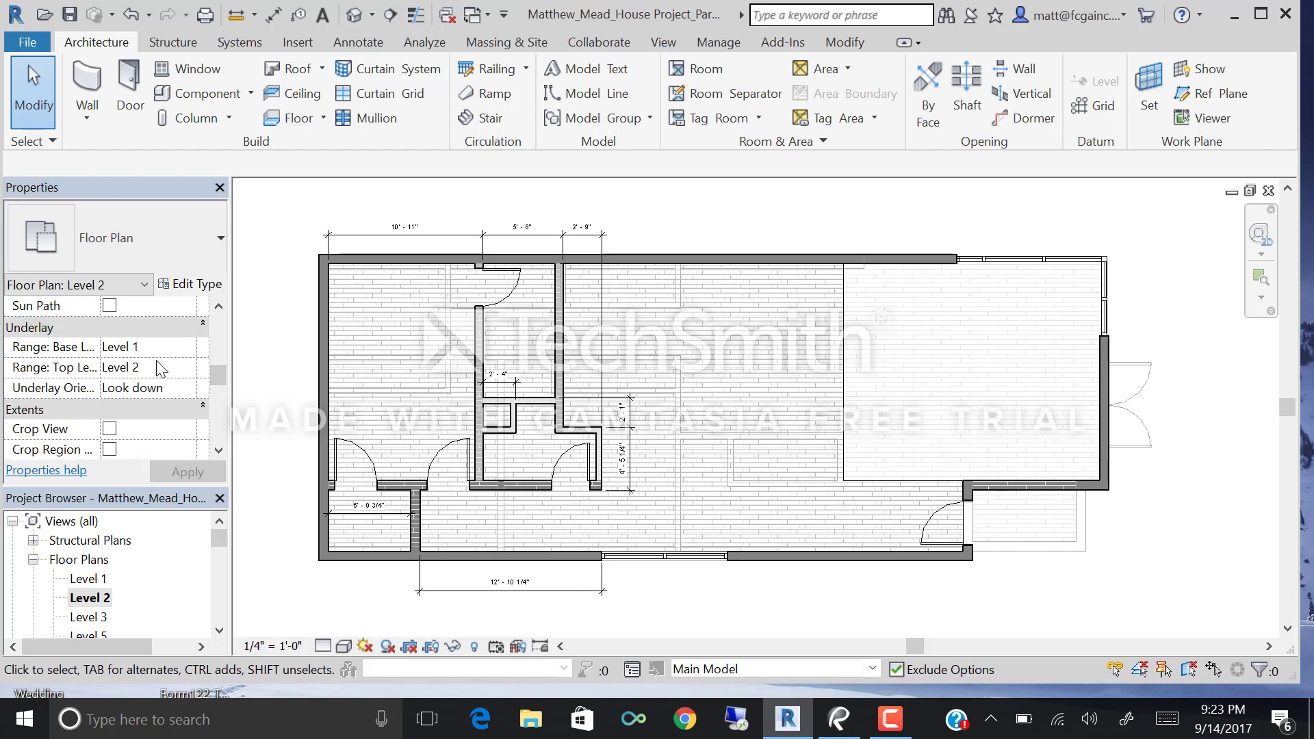
left_click(192, 351)
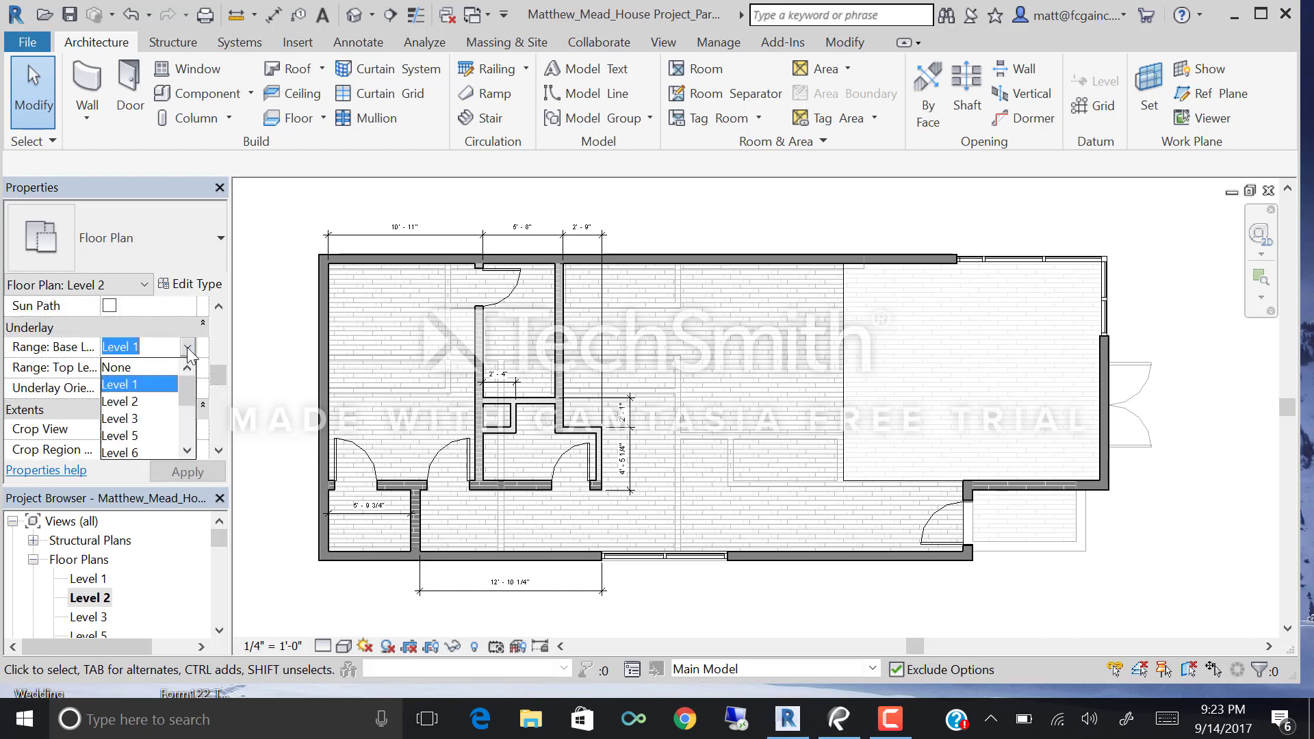
left_click(144, 368)
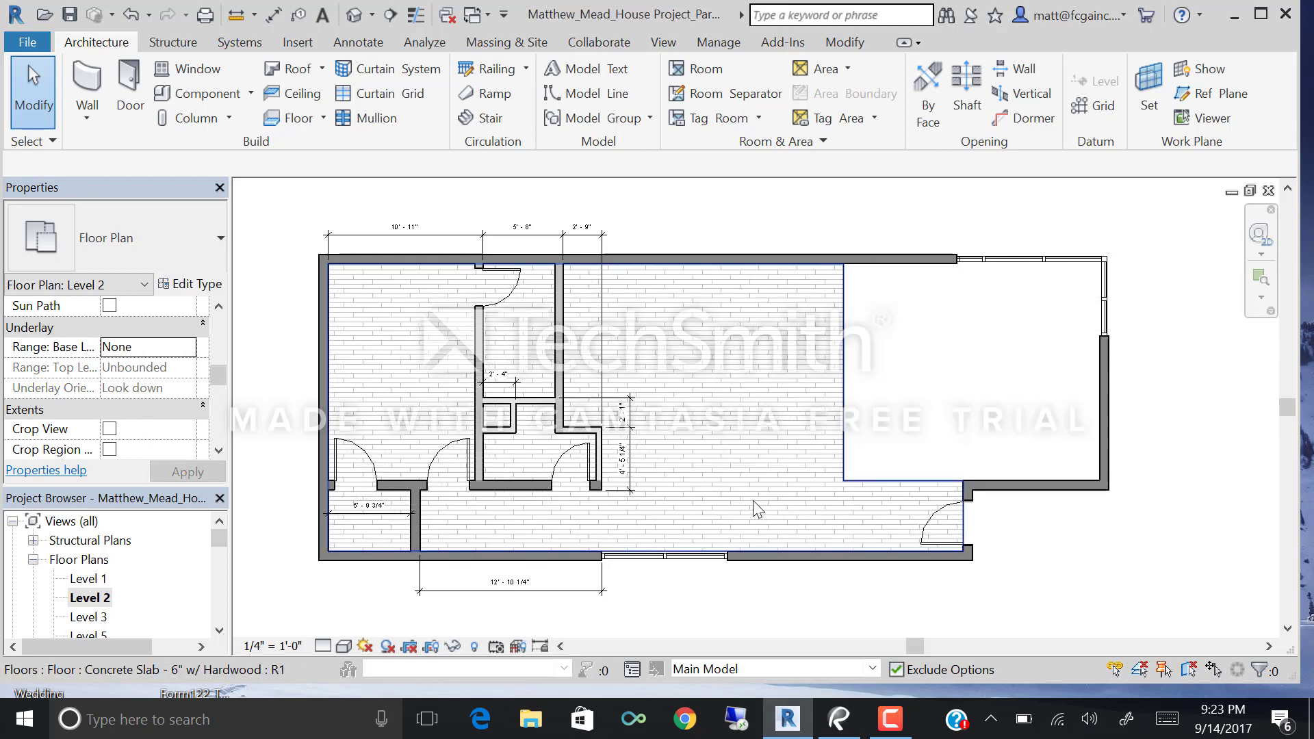
middle_click_drag(753, 499, 782, 492)
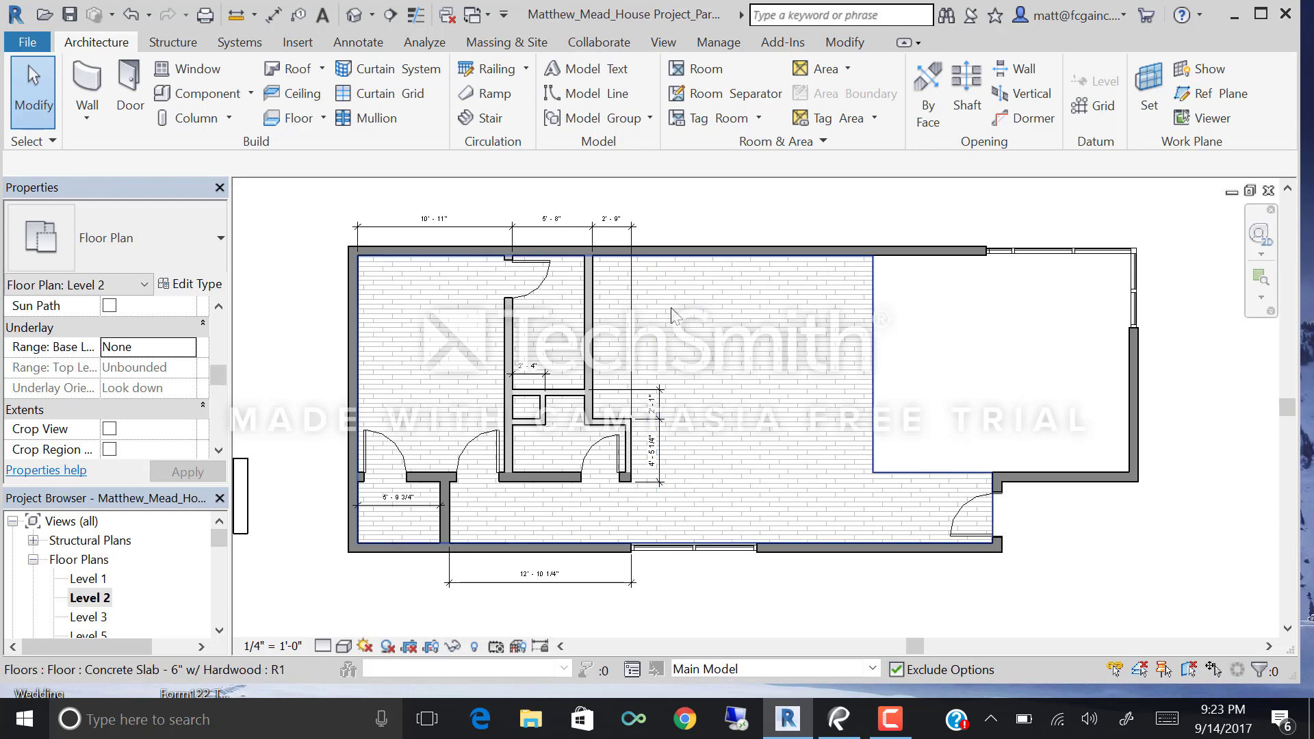
Hide the whole dimensions category in the Level 2 floor plan, starting from the dimension above the upper exterior wall.
left_click(633, 240)
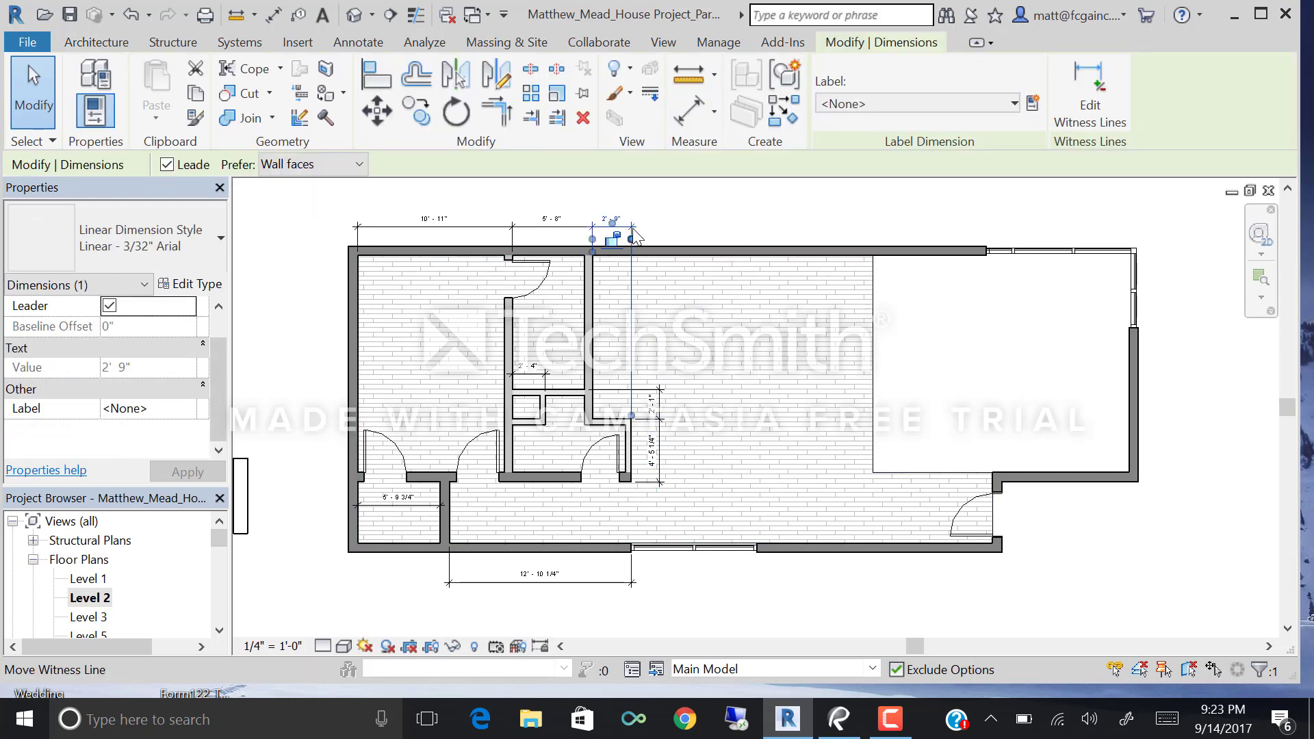
right_click(618, 237)
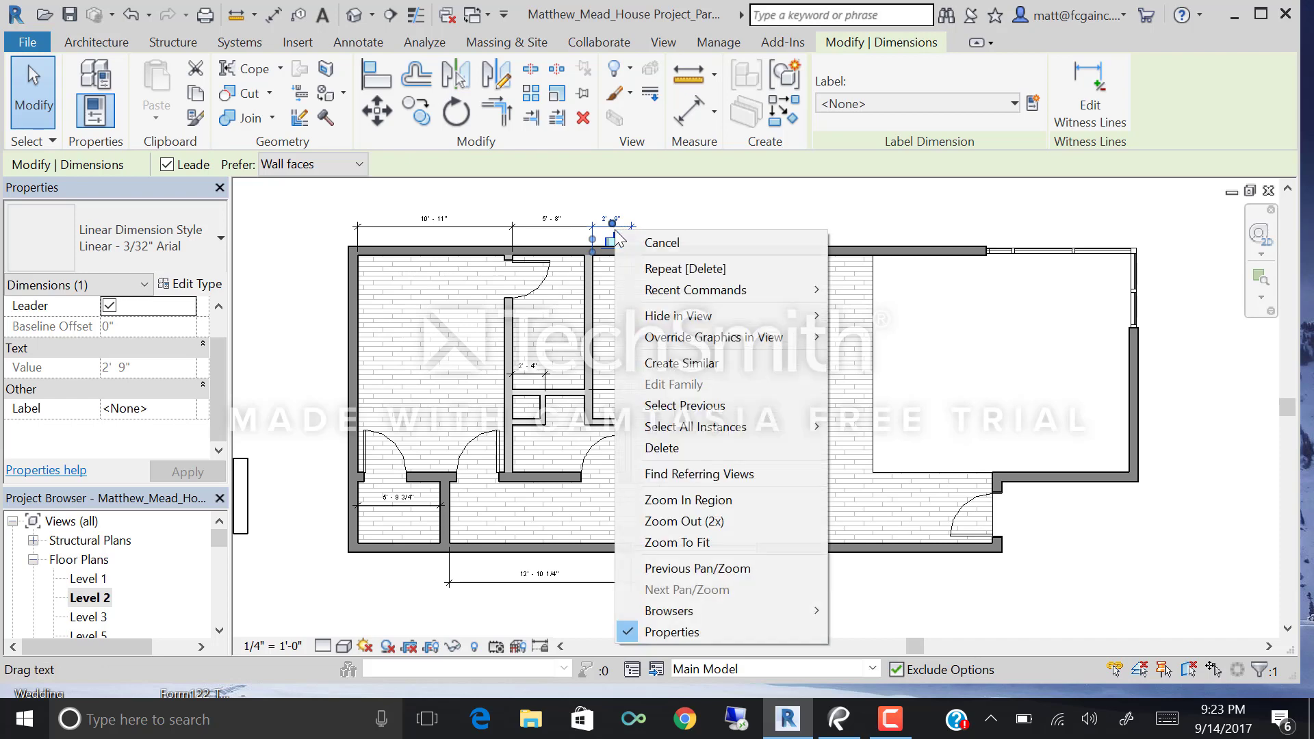
mouse_move(739, 346)
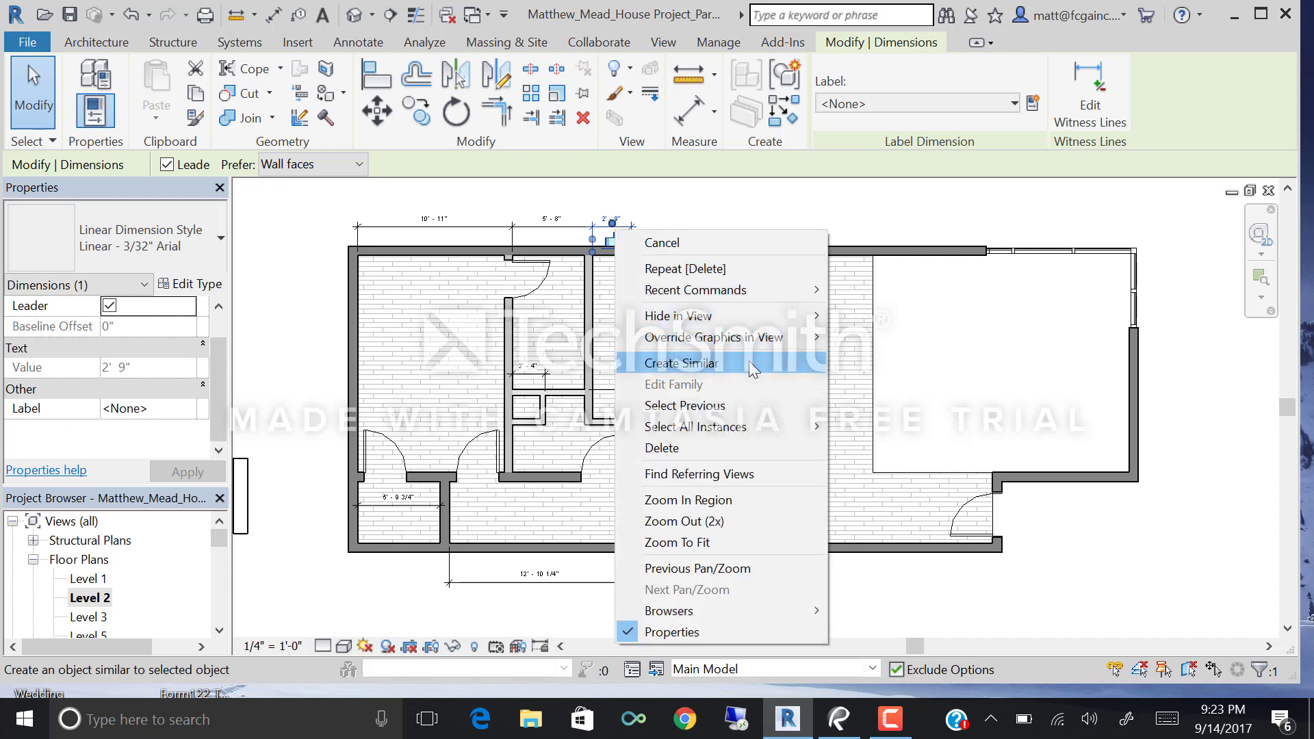
mouse_move(706, 313)
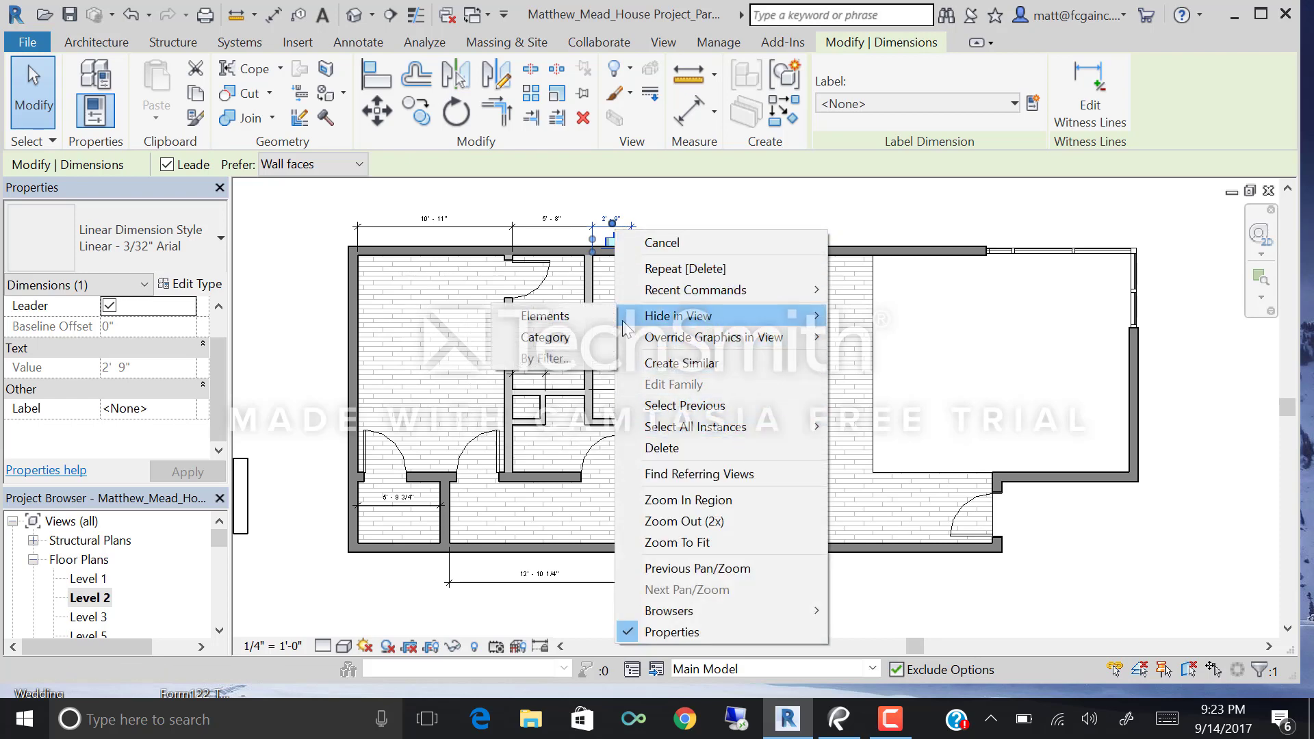
left_click(593, 350)
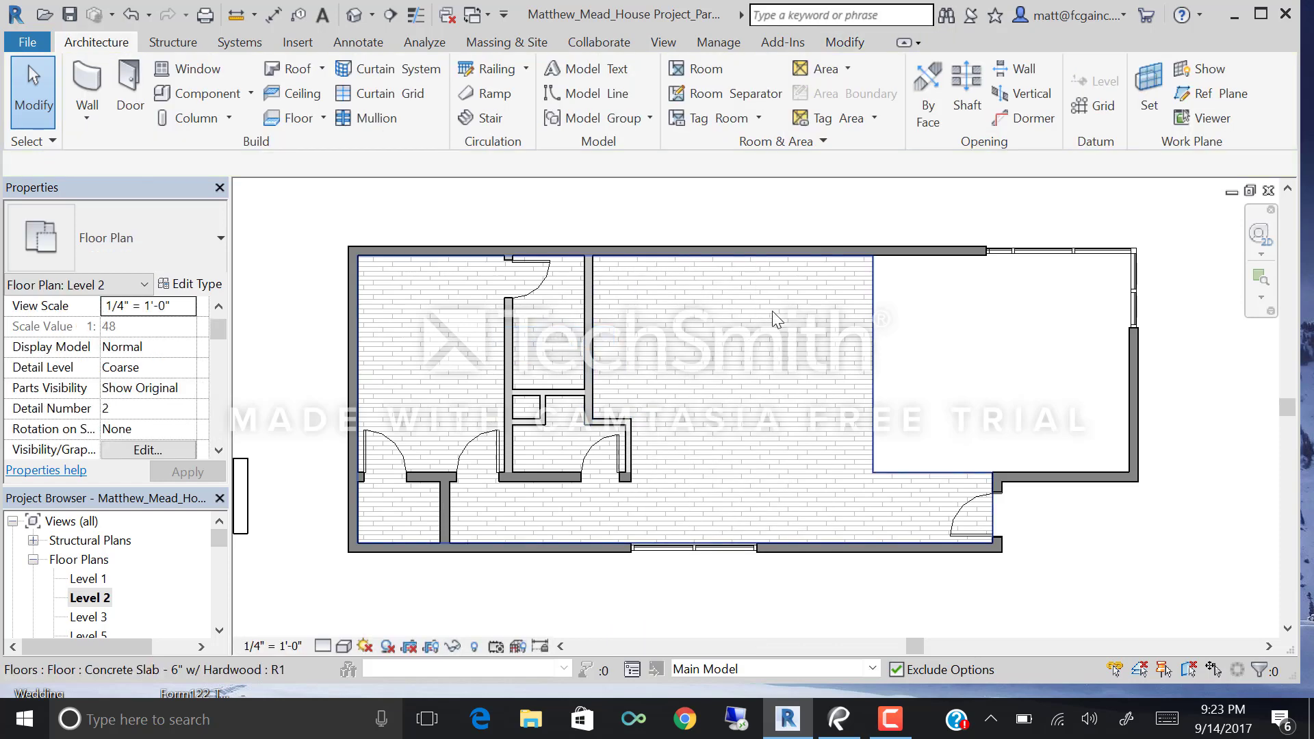
scroll(777, 320, "down", 2)
scroll(726, 465, "up", 3)
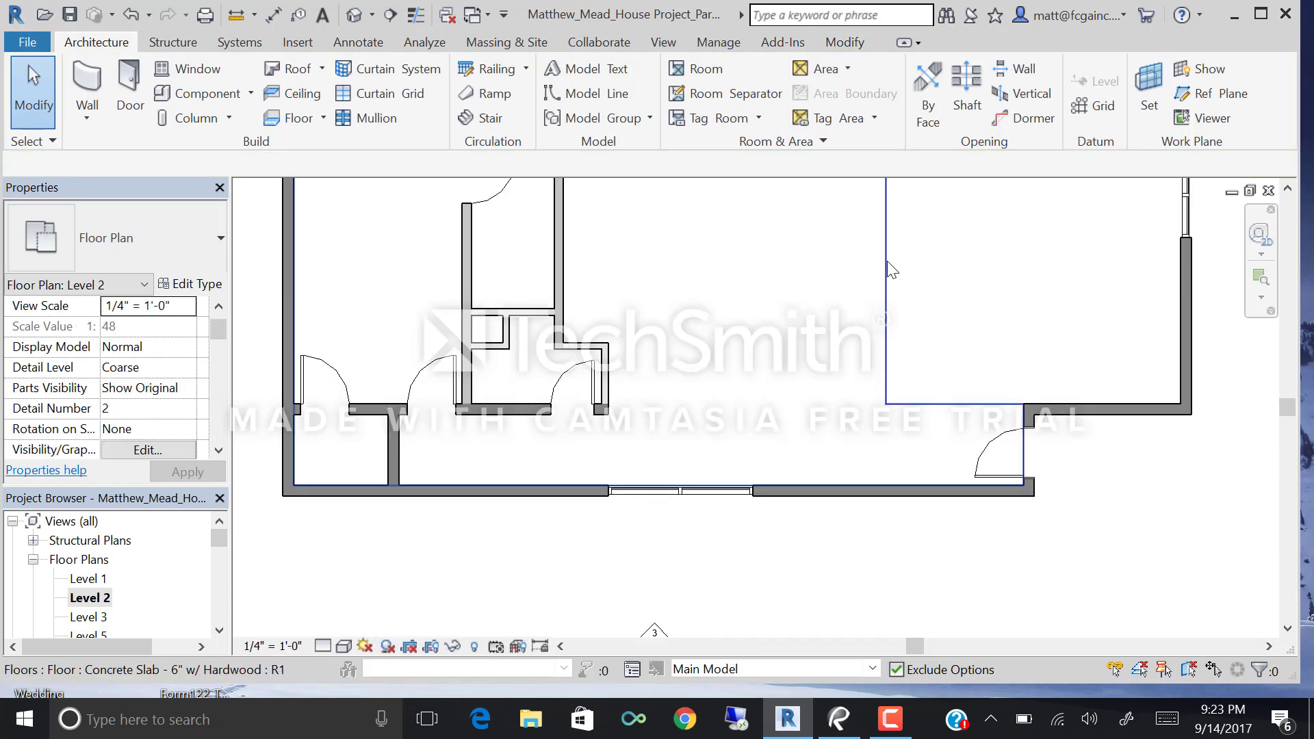
middle_click_drag(739, 292, 751, 372)
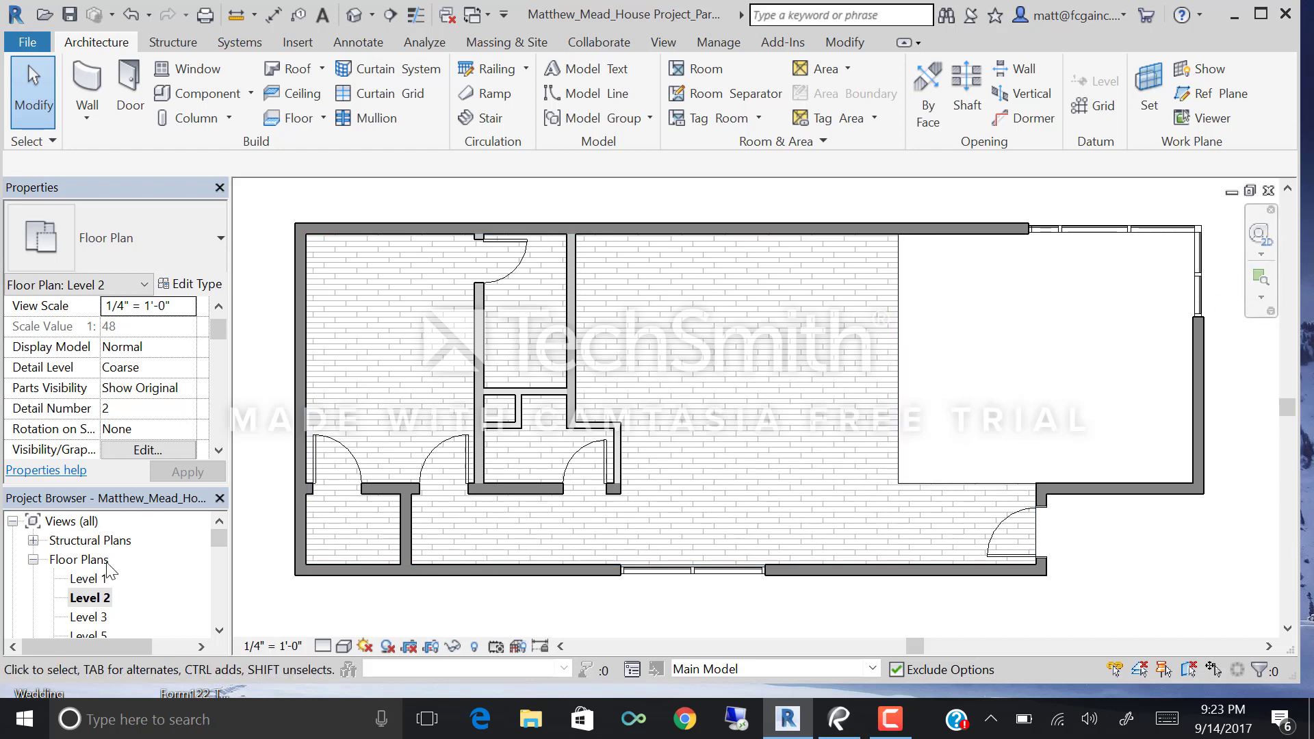
Open the Level 1 floor plan and turn on the Floors model category in its visibility/graphic overrides.
double_click(97, 579)
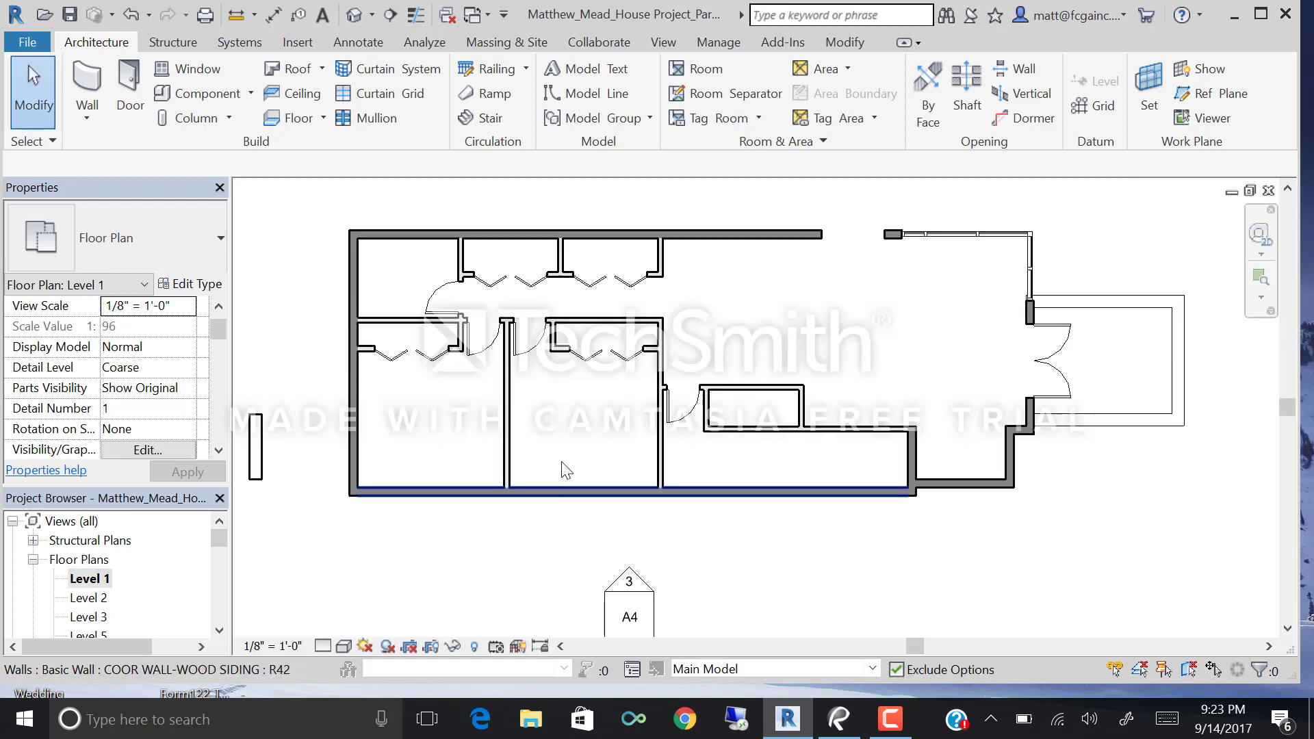
middle_click_drag(852, 300, 867, 339)
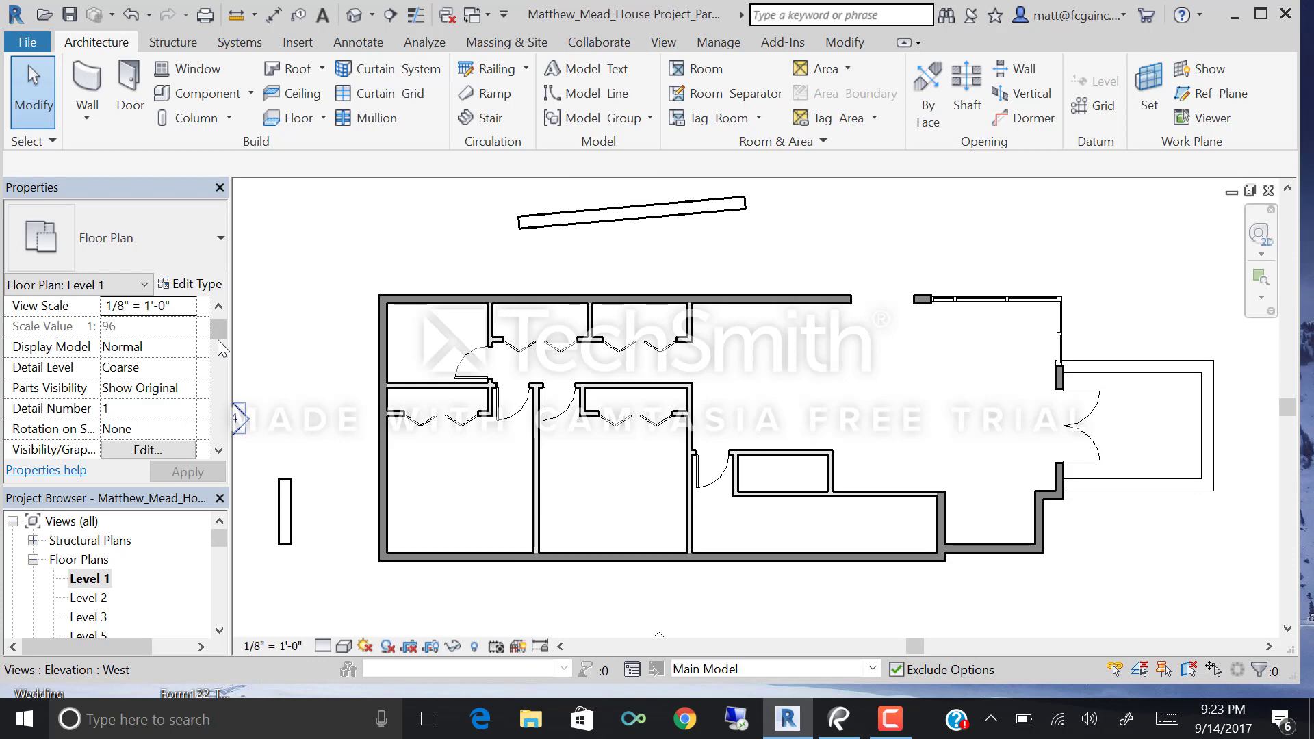
left_click_drag(215, 334, 215, 336)
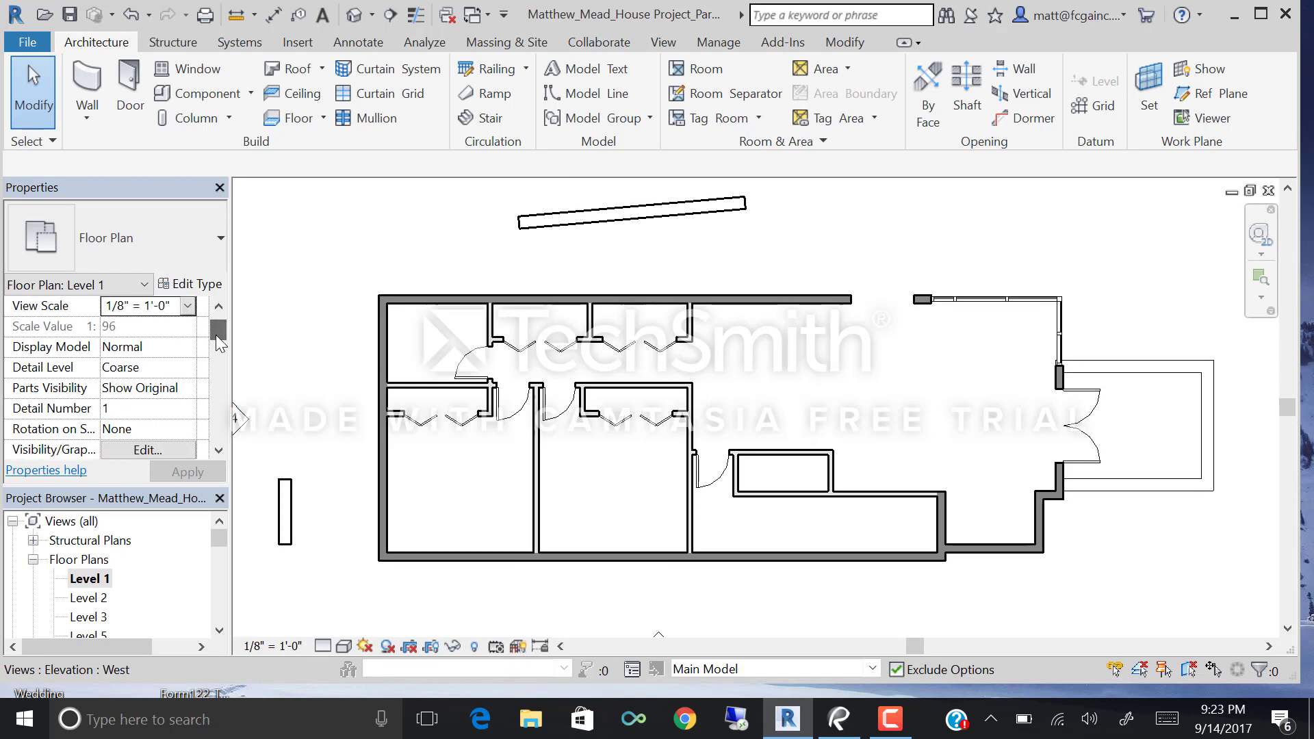
left_click(147, 450)
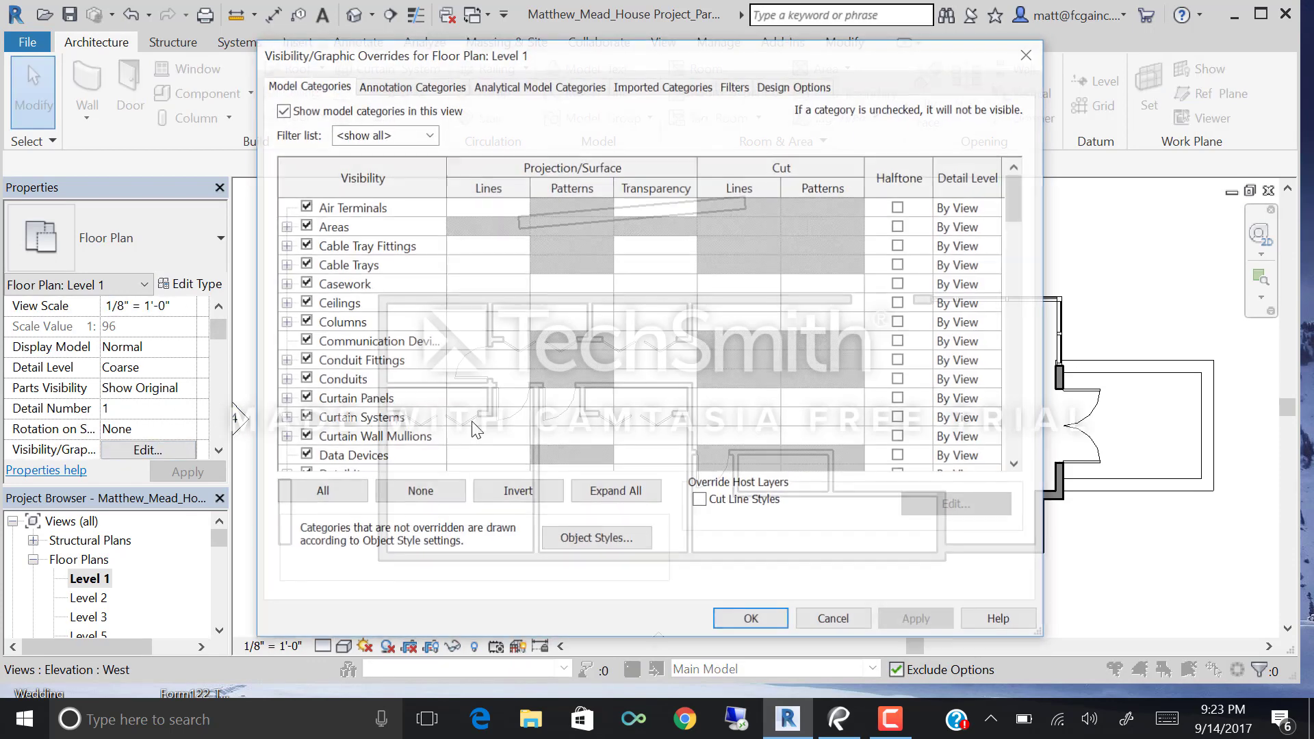
left_click(380, 86)
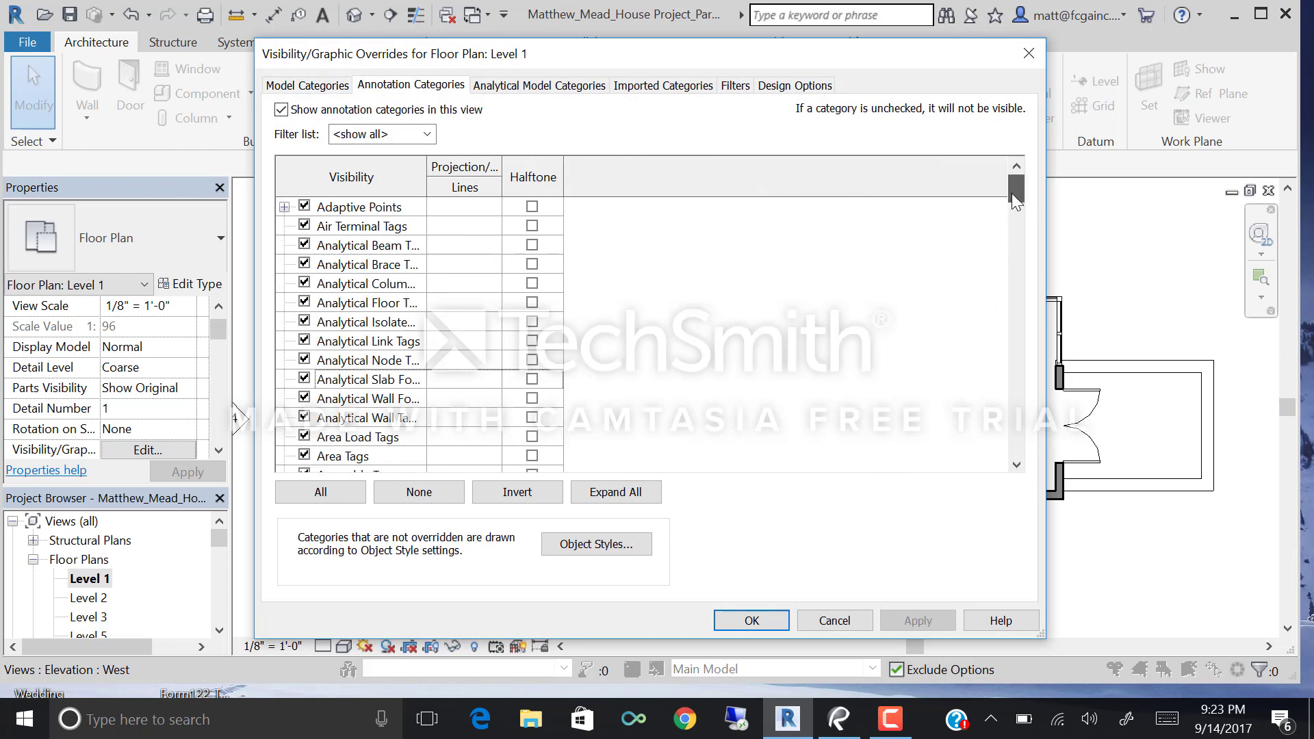
left_click_drag(1012, 193, 1004, 449)
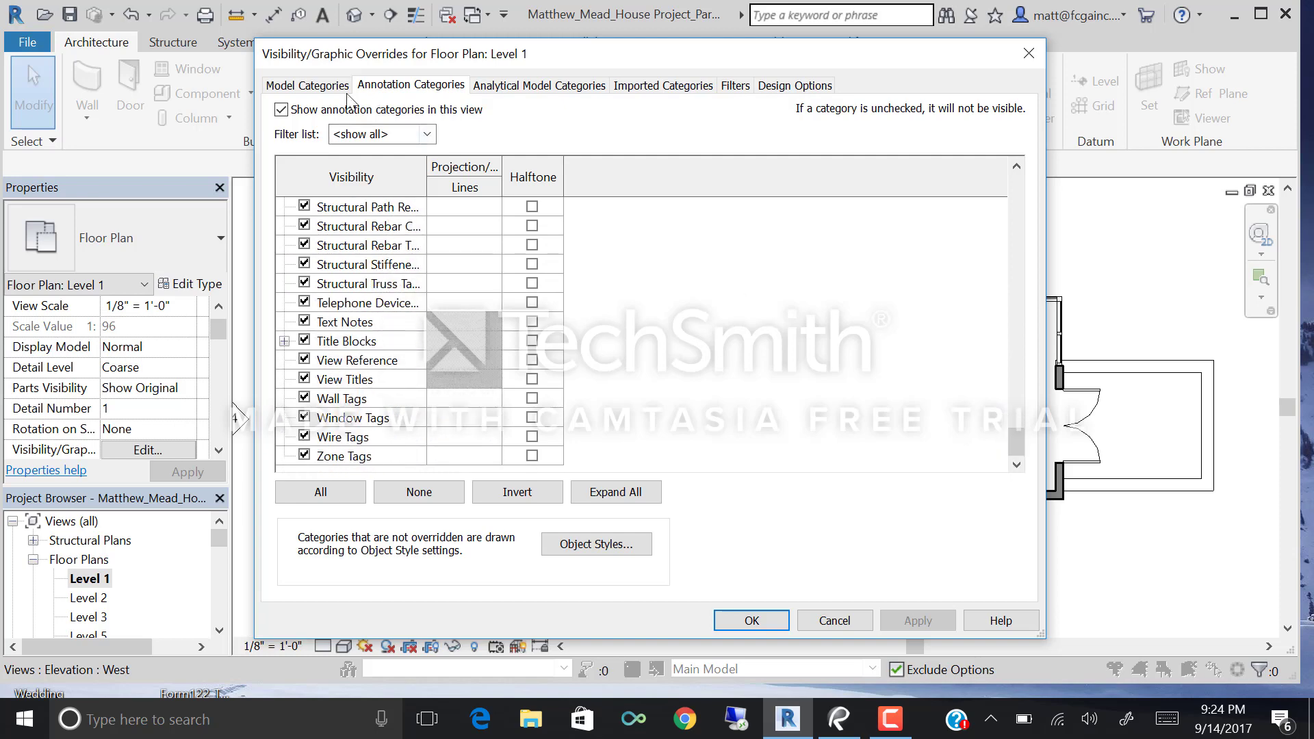
left_click(322, 93)
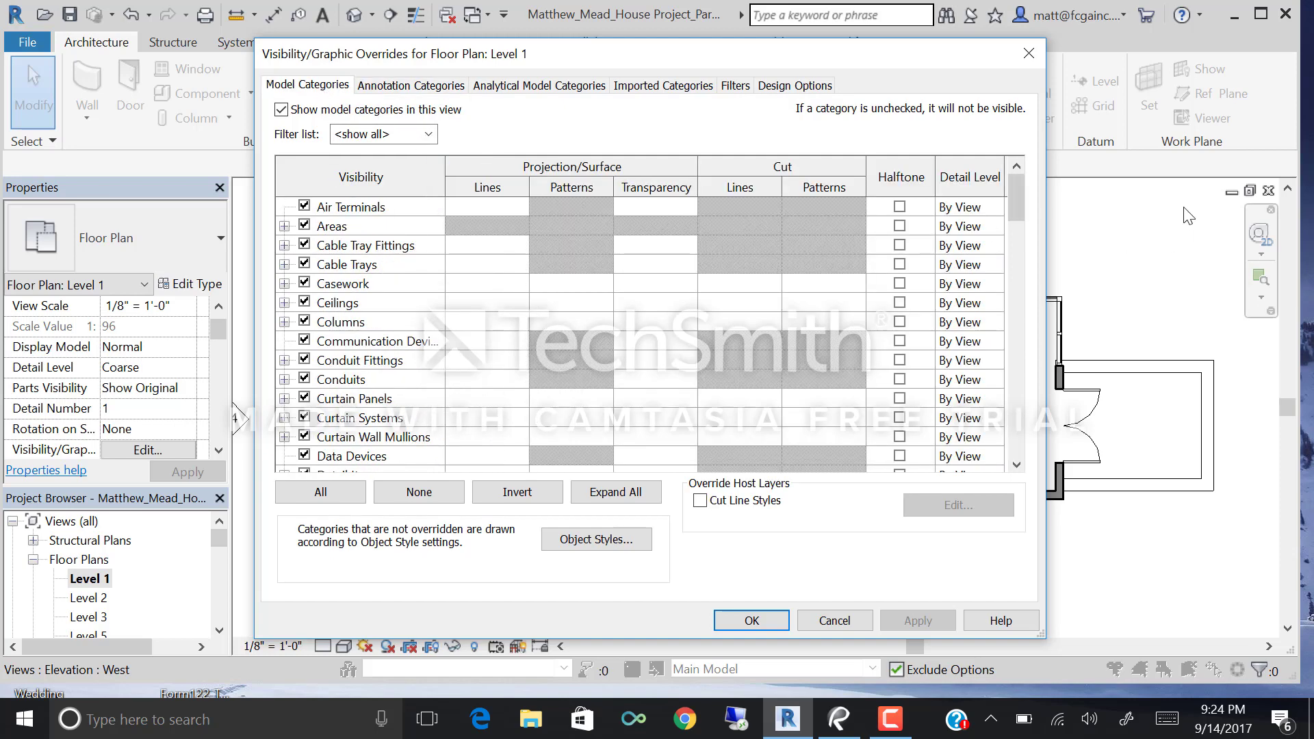
left_click_drag(1013, 207, 1016, 267)
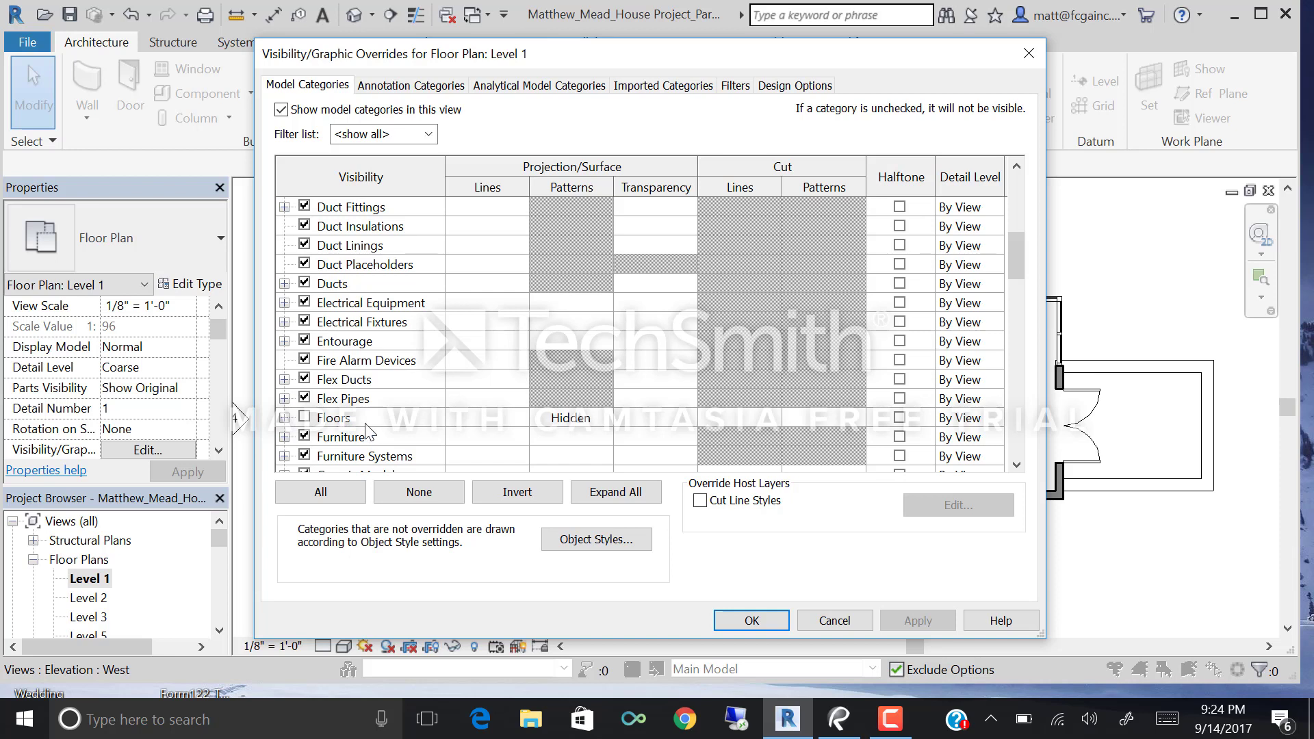
left_click(304, 418)
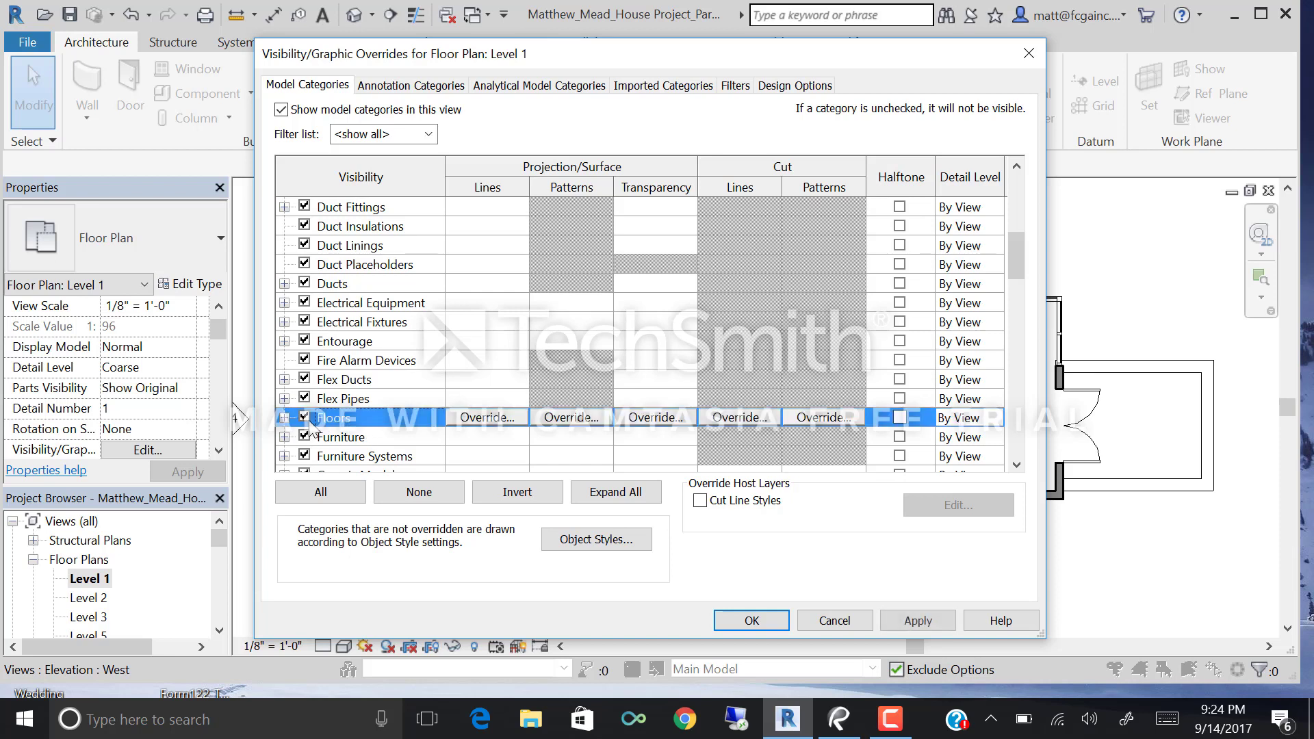
left_click(752, 621)
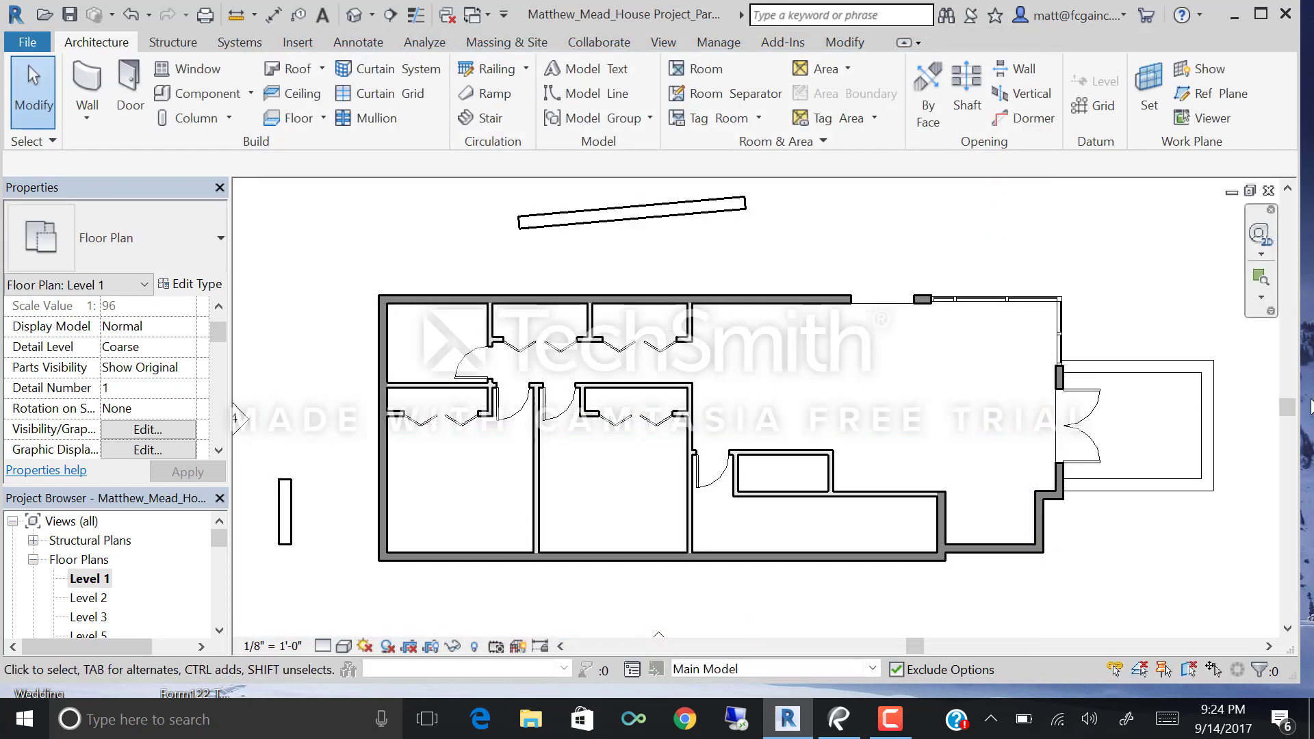
Select the Level 1 hardwood floor at the double-door opening to check that it is shown, and deselect it.
scroll(1048, 437, "up", 3)
scroll(1047, 437, "up", 2)
left_click(1063, 419)
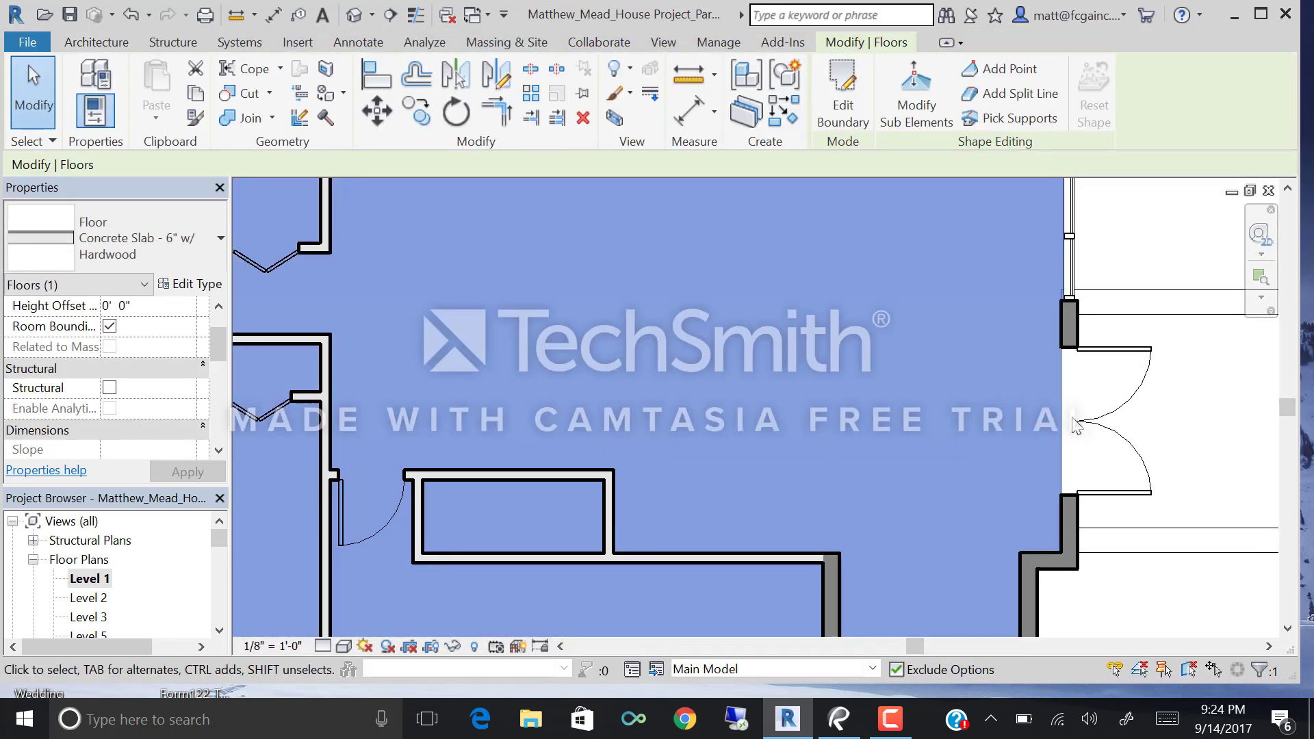
left_click(1075, 389)
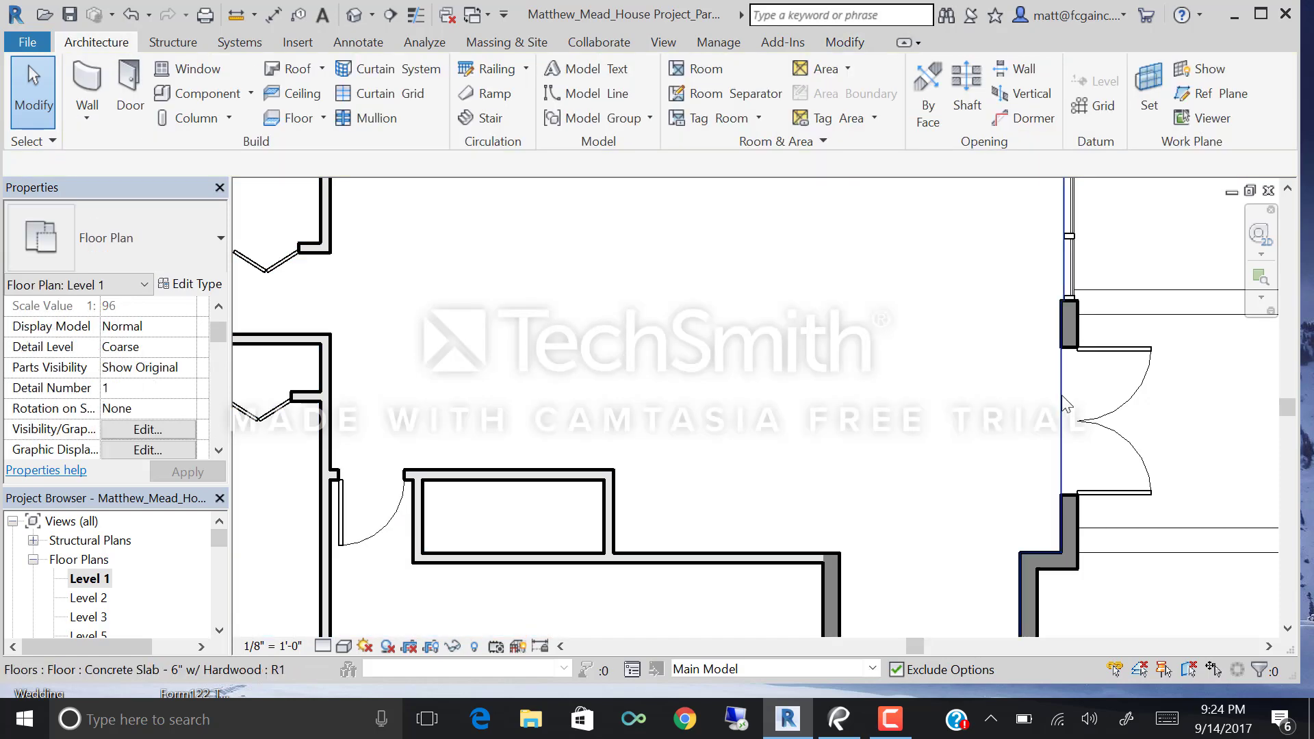
scroll(916, 455, "down", 2)
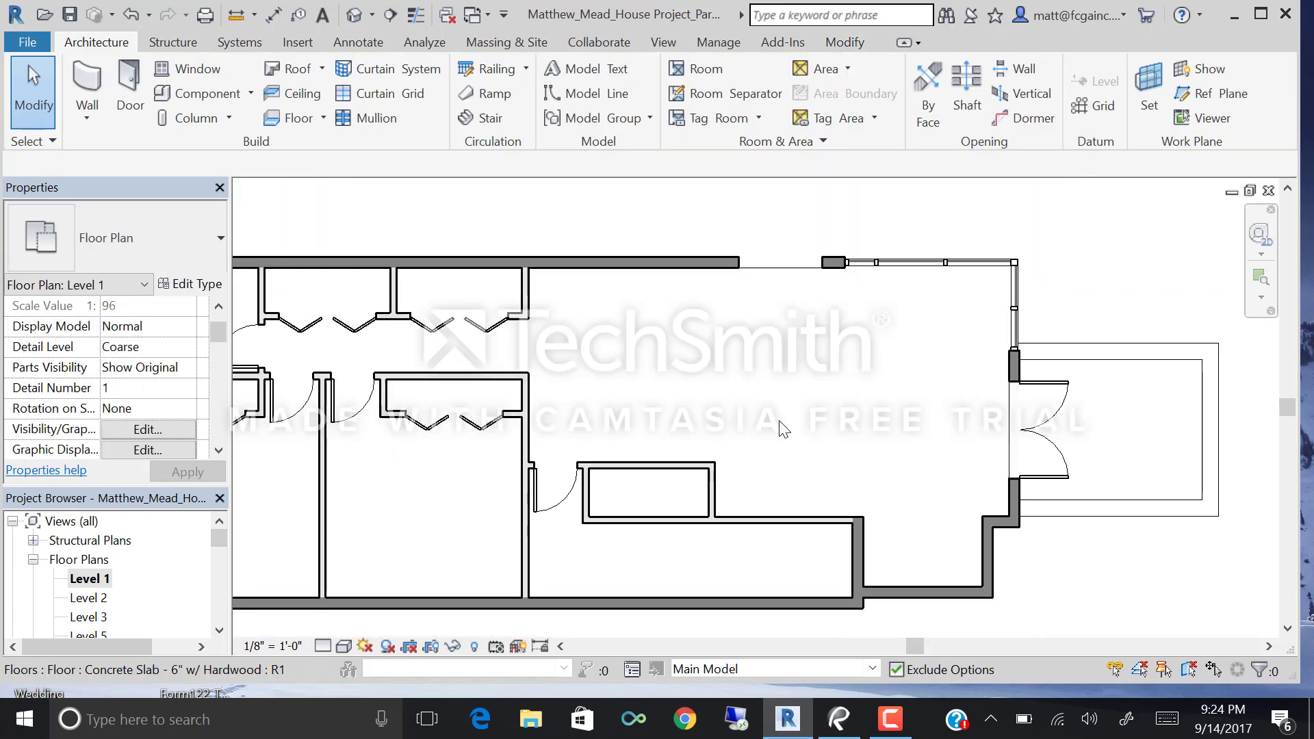
Make the Floors category's projection/surface pattern visible in the Level 1 plan's visibility/graphic overrides.
left_click(167, 428)
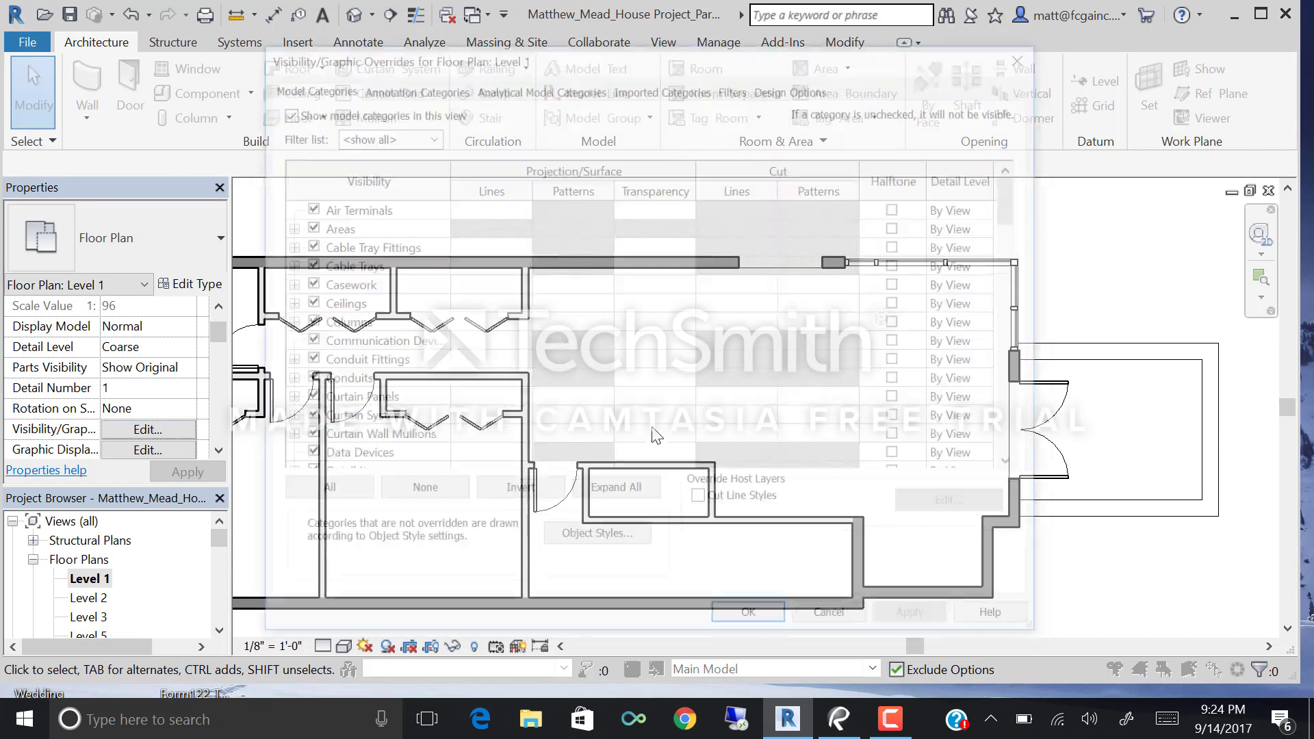
scroll(353, 380, "down", 2)
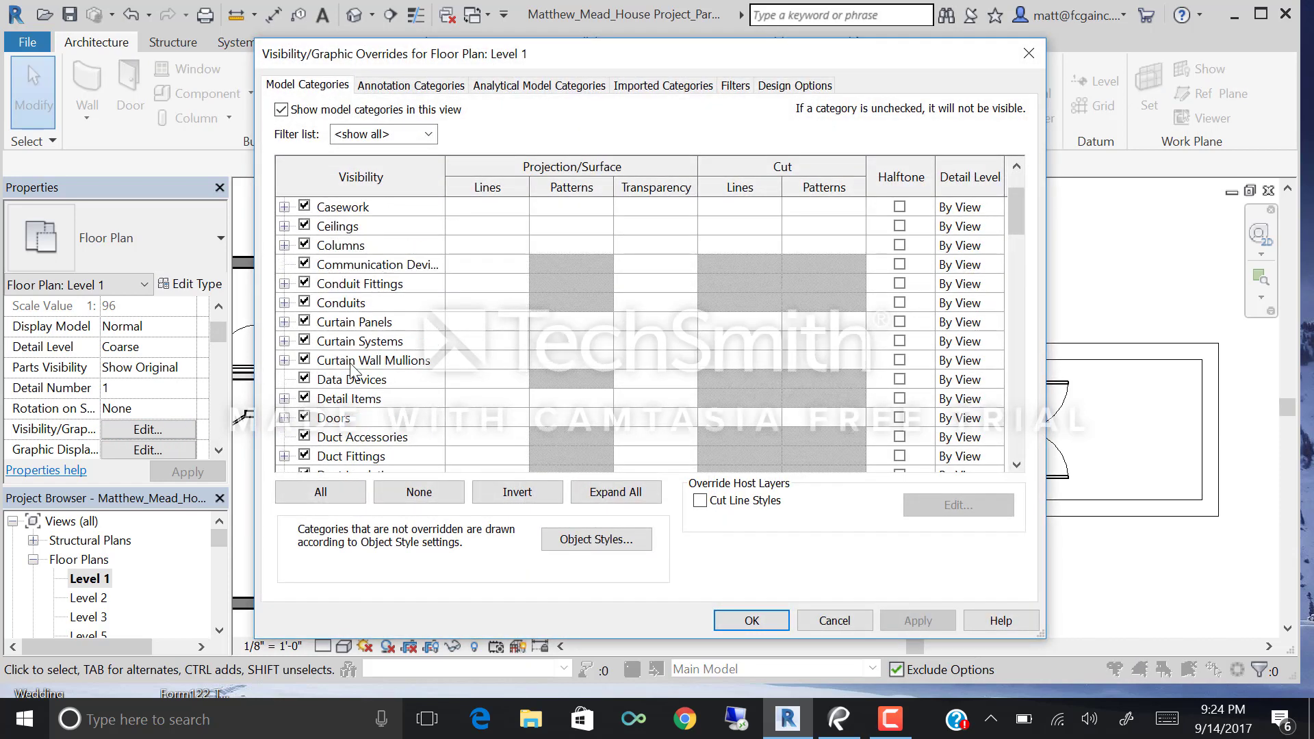
scroll(352, 380, "down", 3)
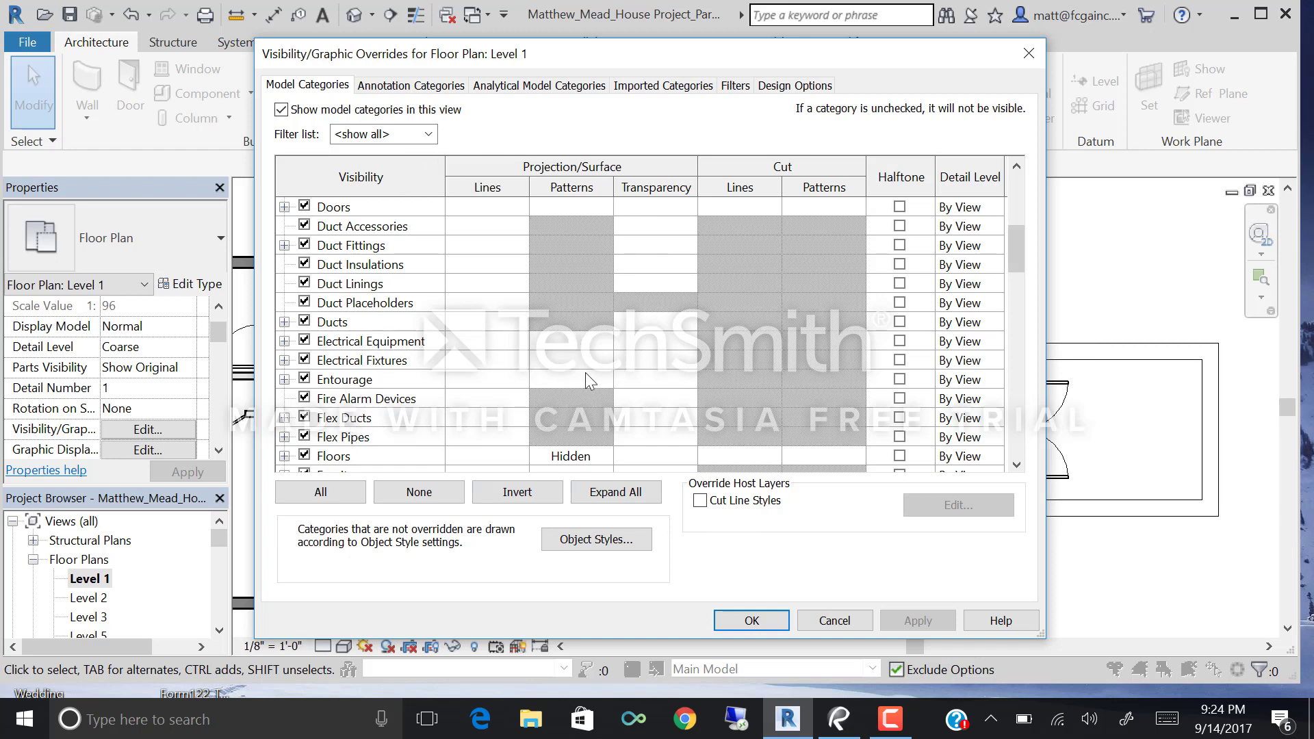
left_click(597, 456)
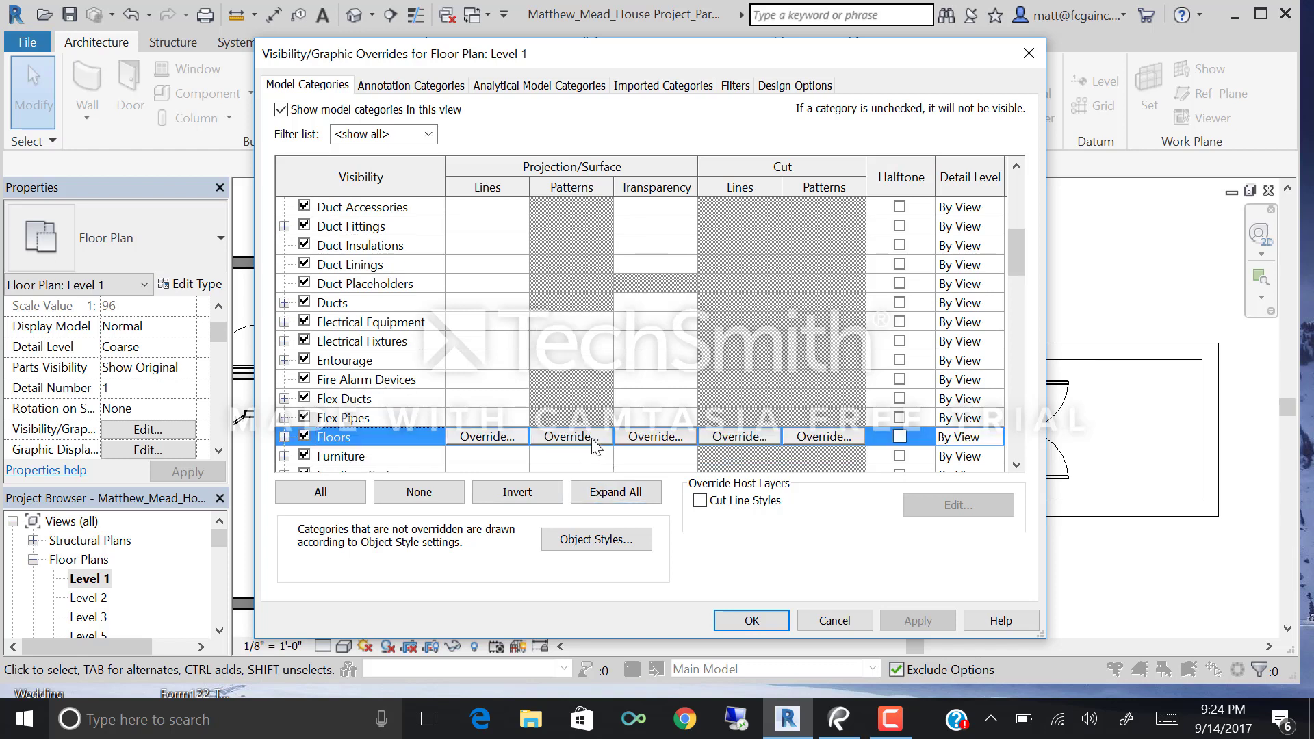
left_click(578, 443)
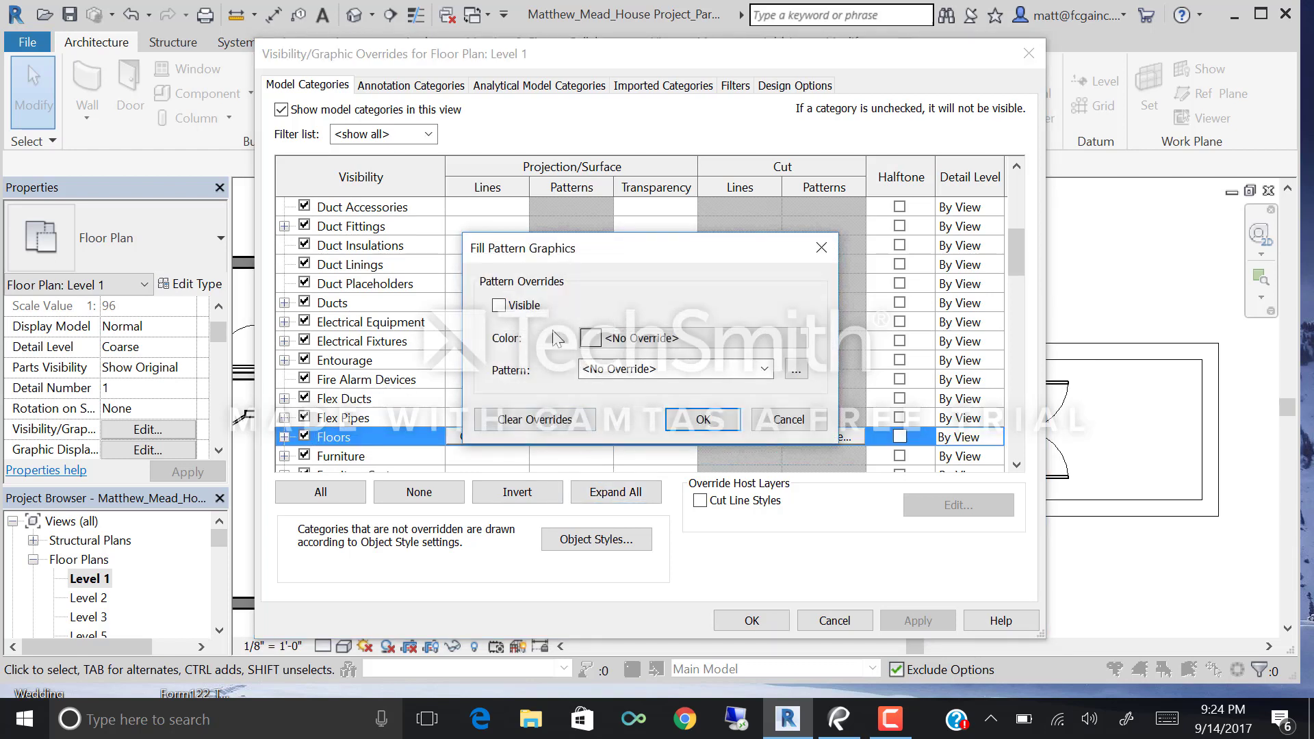
left_click(499, 308)
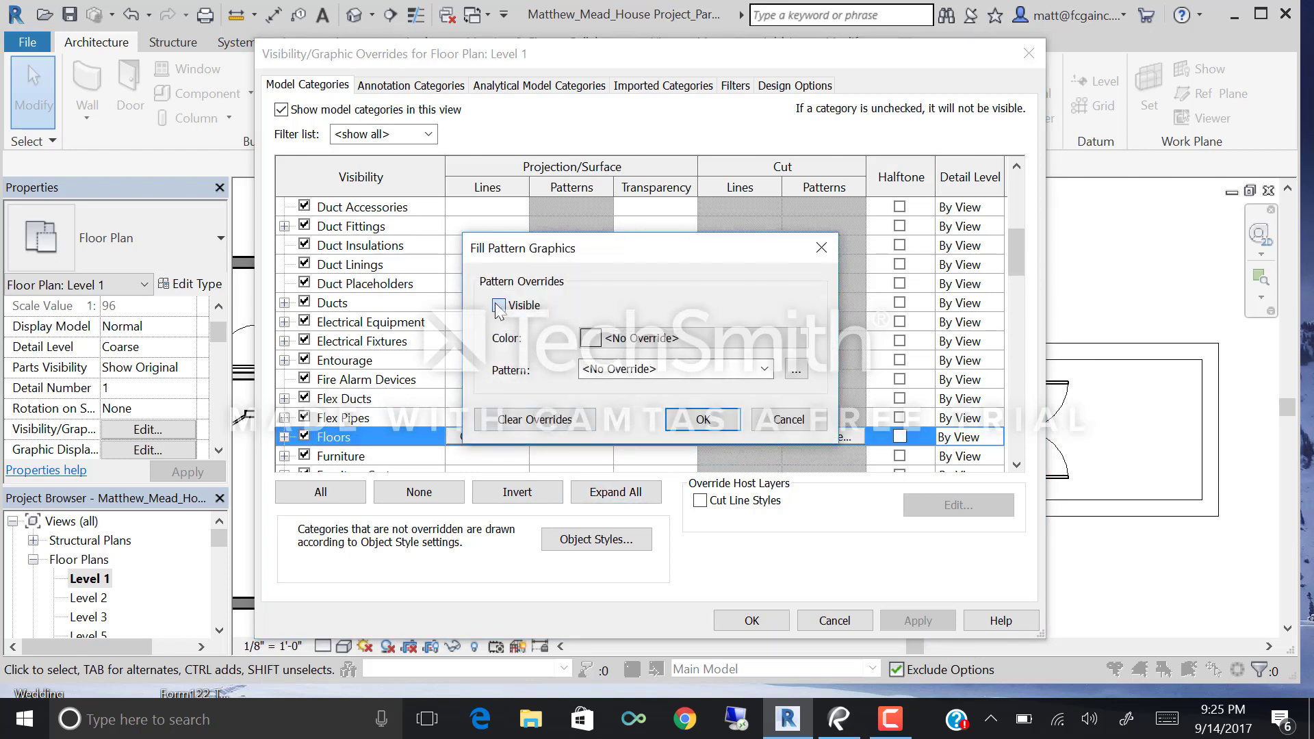
left_click(696, 420)
left_click(751, 621)
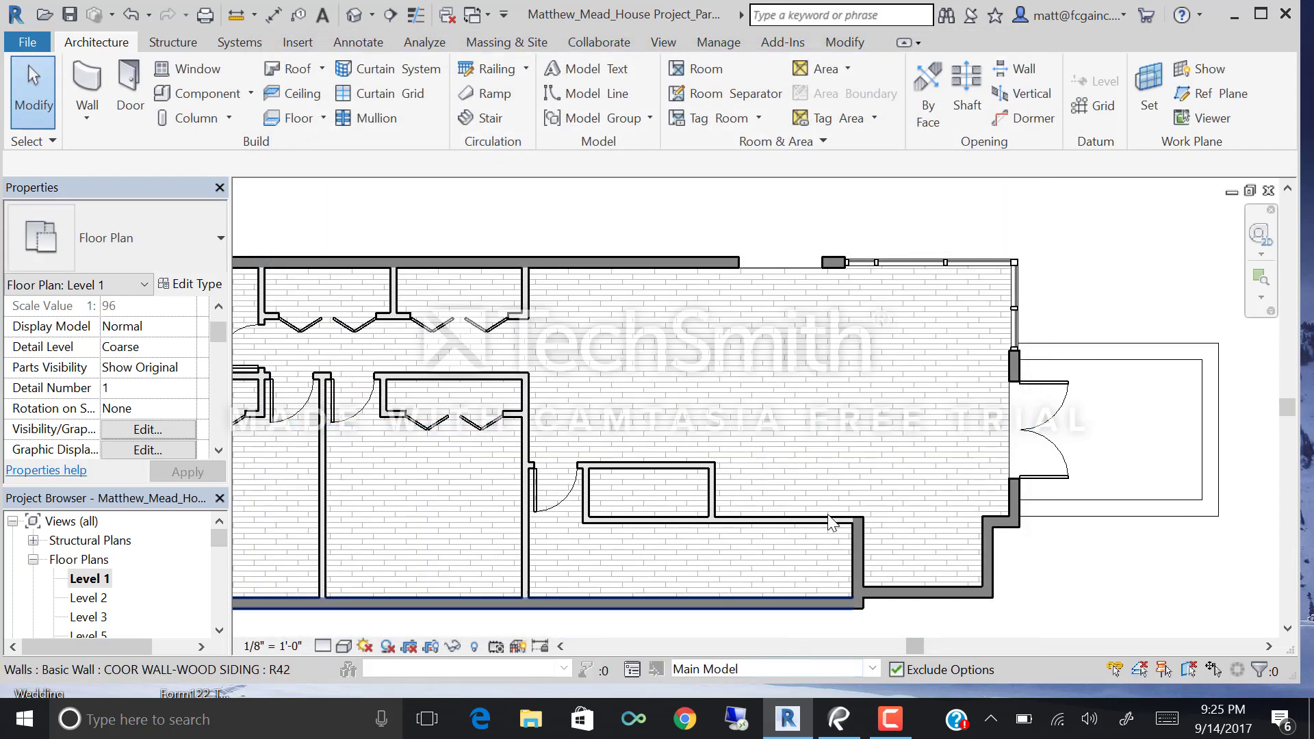
Examine the wood board pattern across the whole Level 1 floor.
scroll(911, 305, "down", 3)
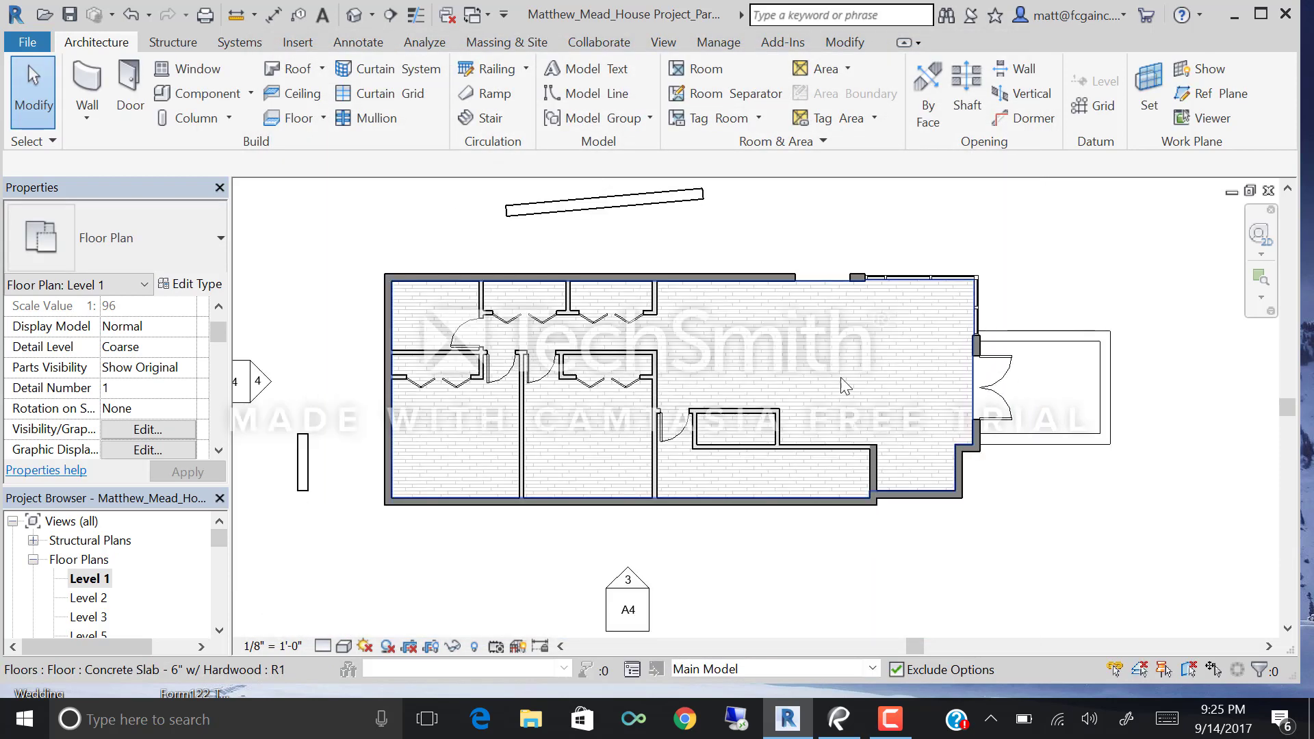
scroll(847, 341, "up", 2)
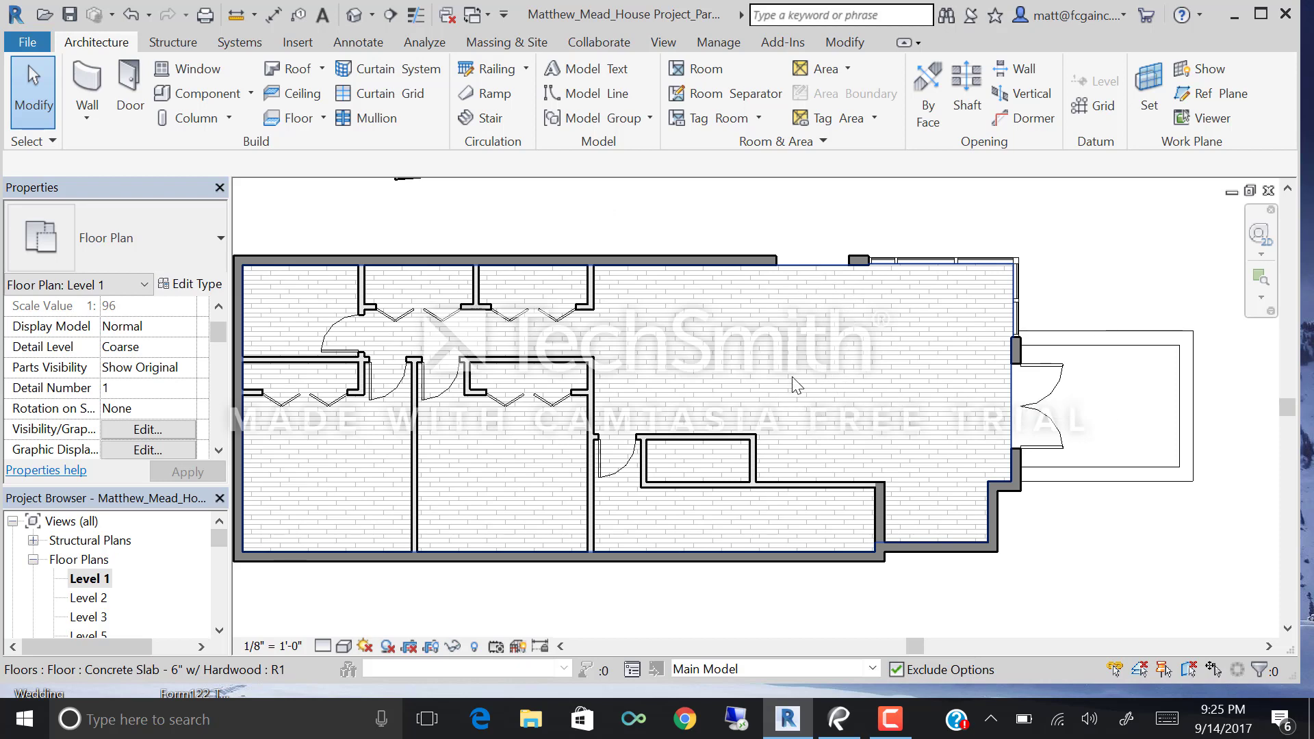
left_click(814, 301)
left_click(841, 229)
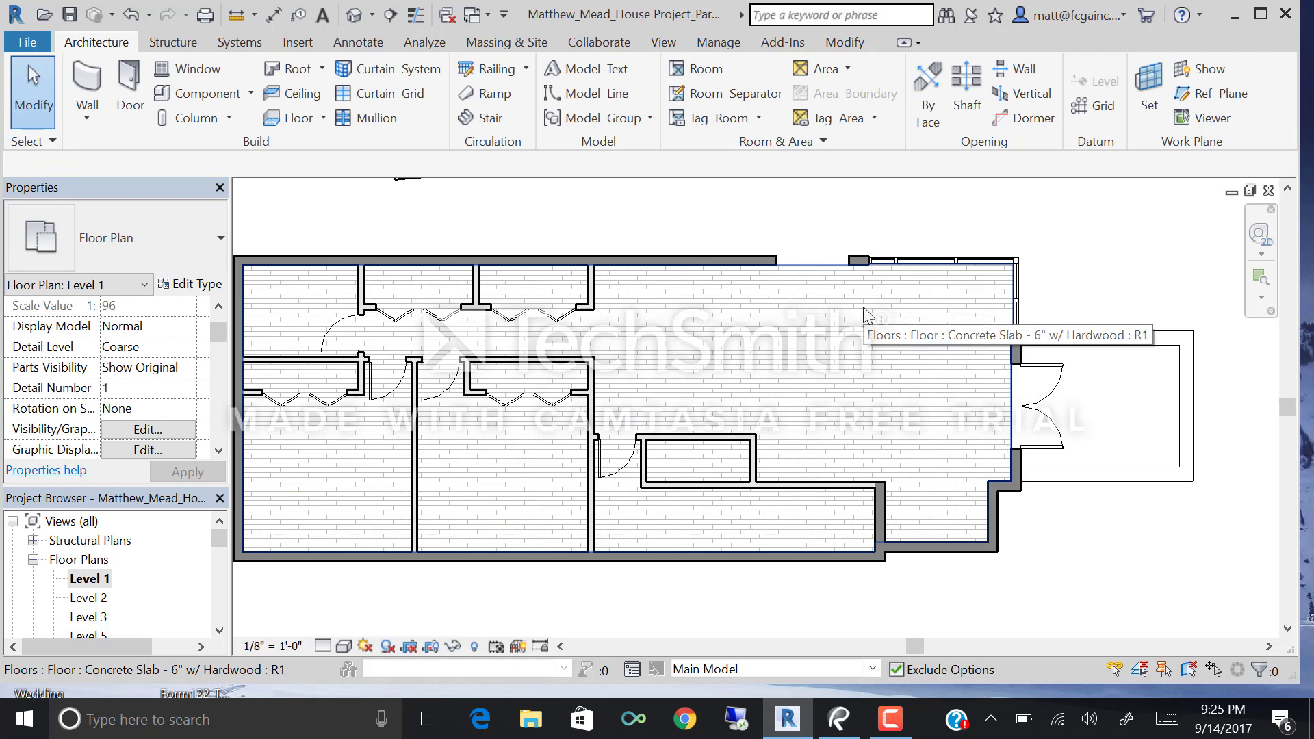
middle_click_drag(496, 332, 628, 324)
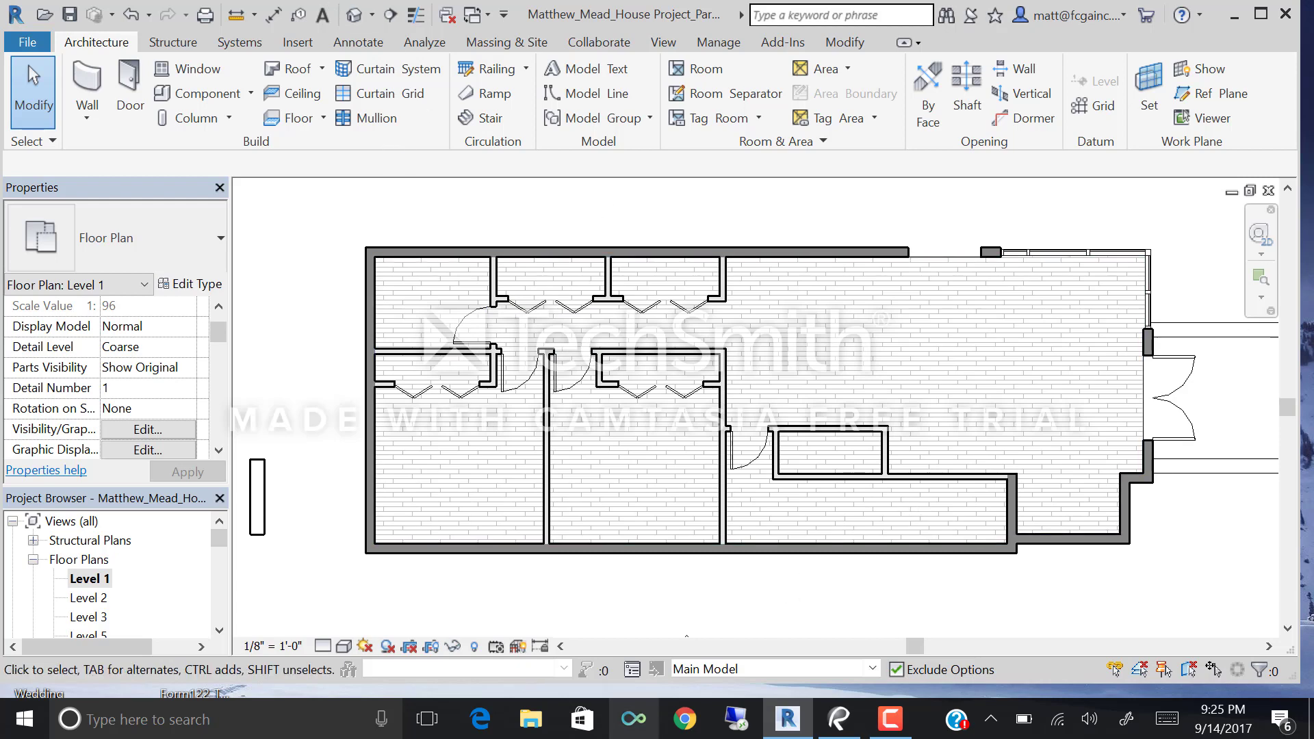
Switch to Bluebeam Revu to review the stair topics in the residence outline, and return to Revit.
mouse_move(848, 733)
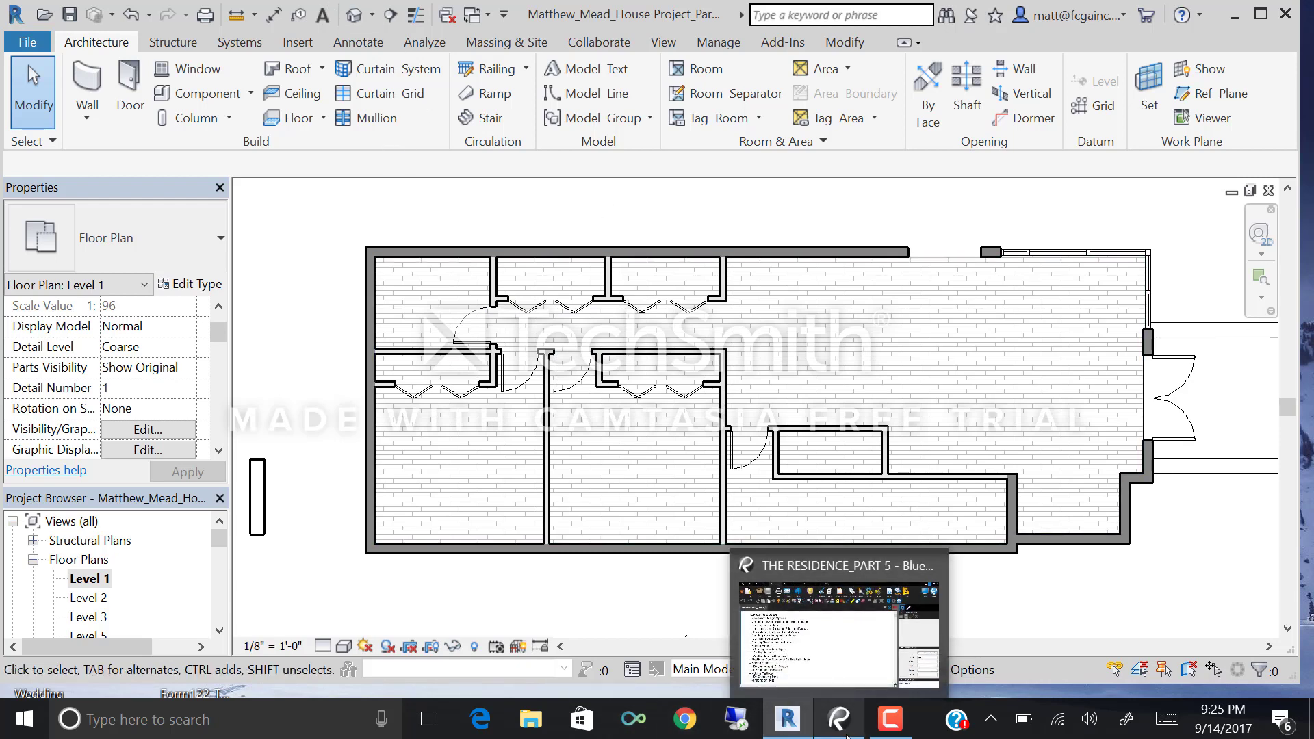
left_click(838, 728)
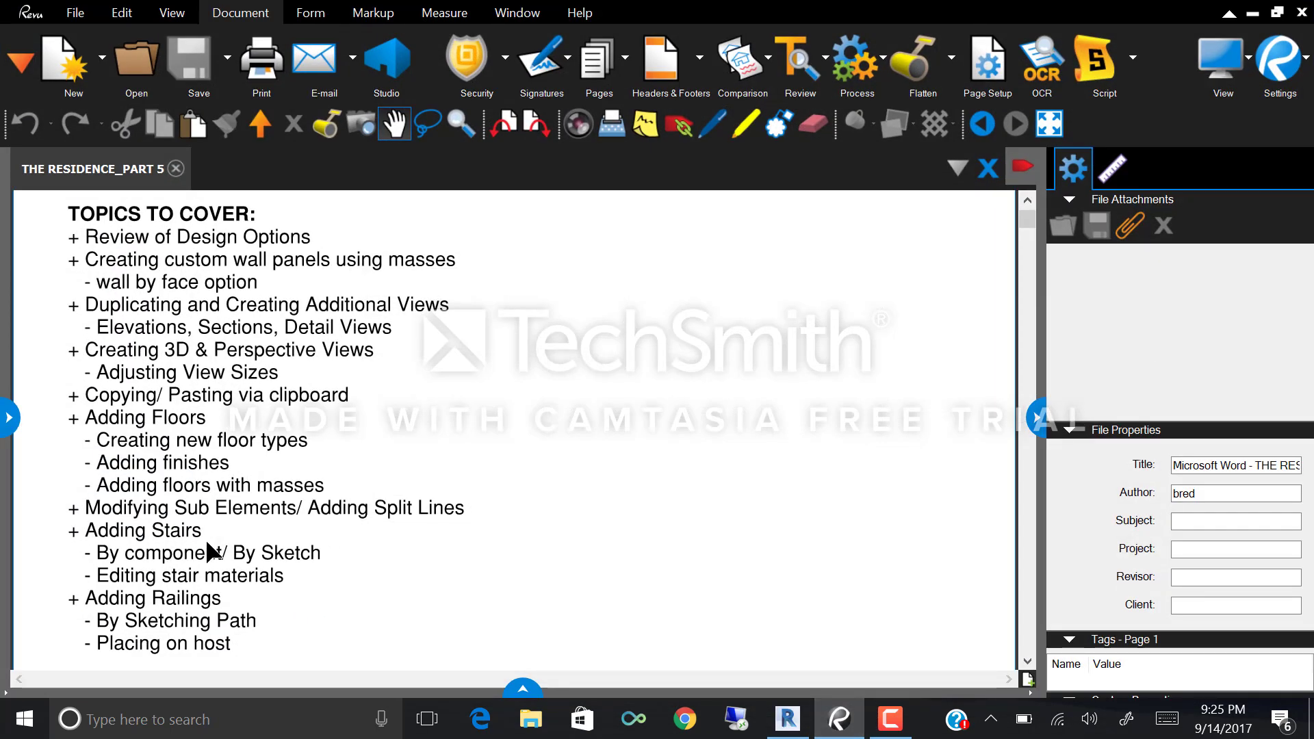
left_click(1253, 14)
Open the default 3D view and examine the hardwood floors and the double-height opening between the two levels.
scroll(1000, 460, "up", 3)
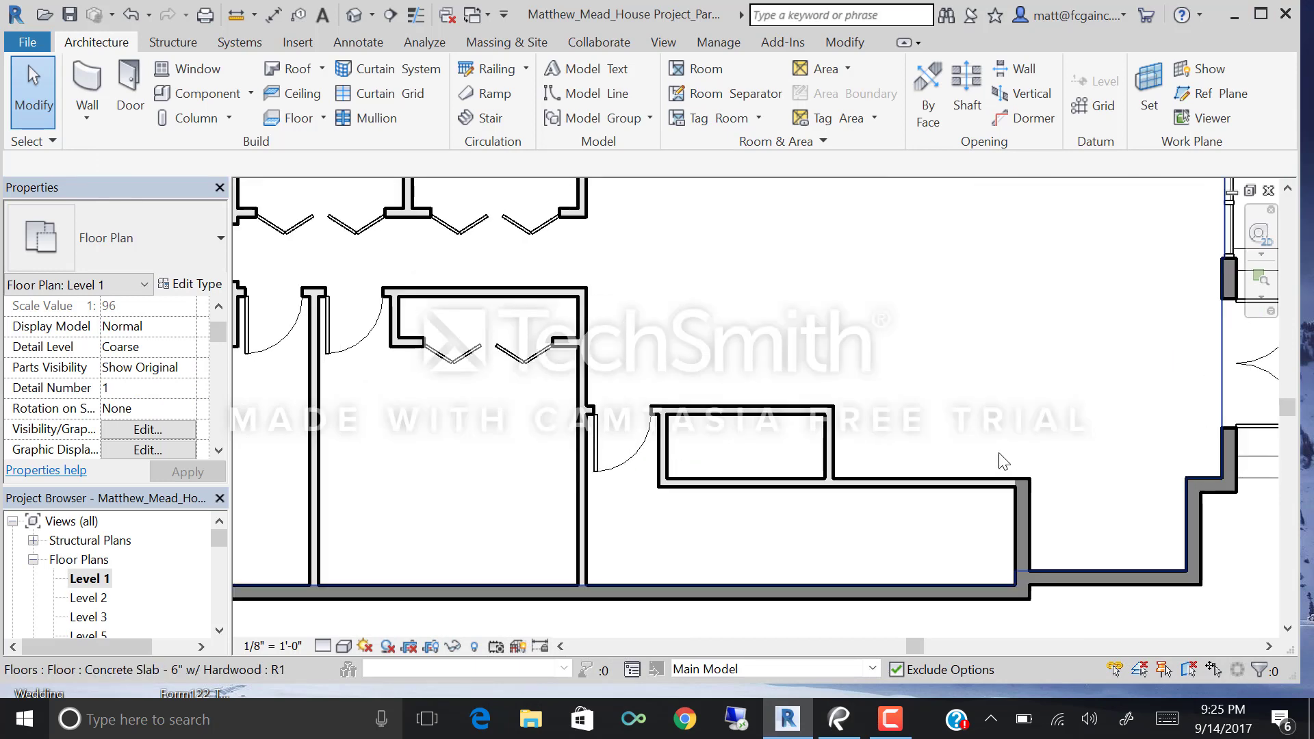
scroll(999, 453, "down", 3)
left_click(354, 14)
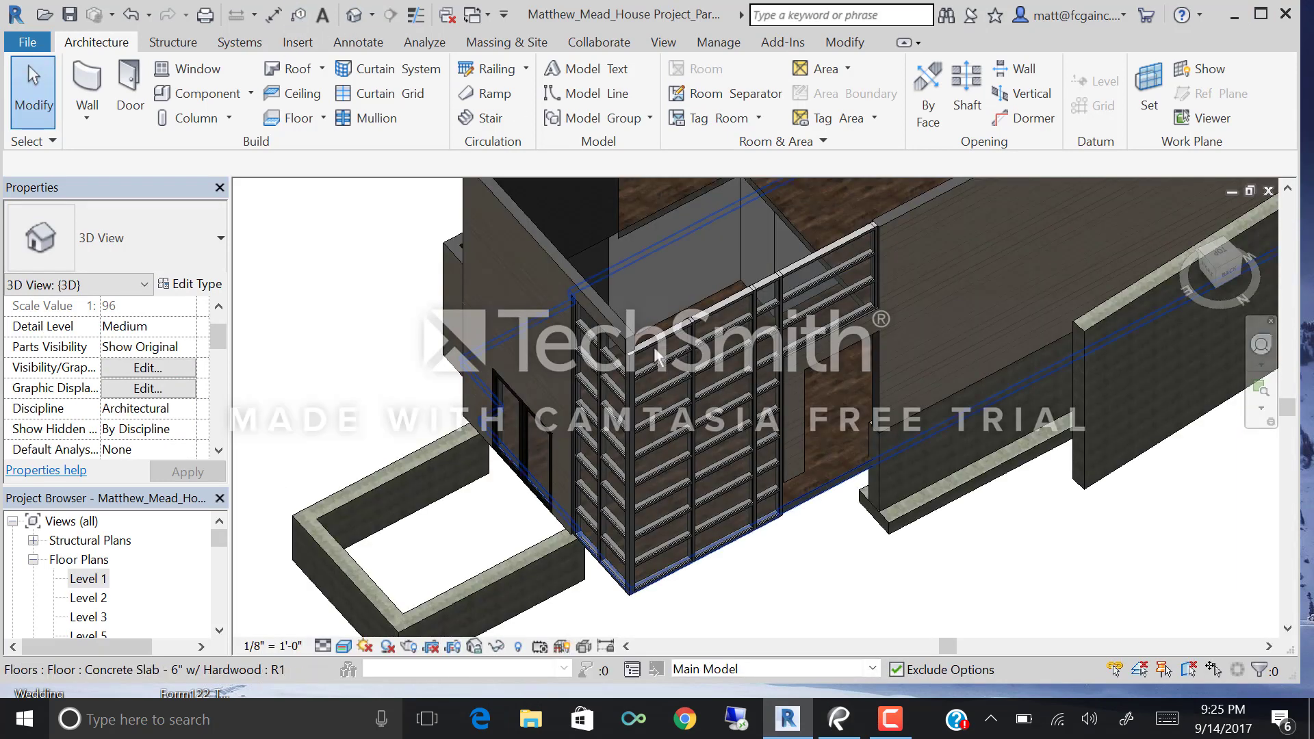
middle_click_drag(656, 356, 478, 384, "shift")
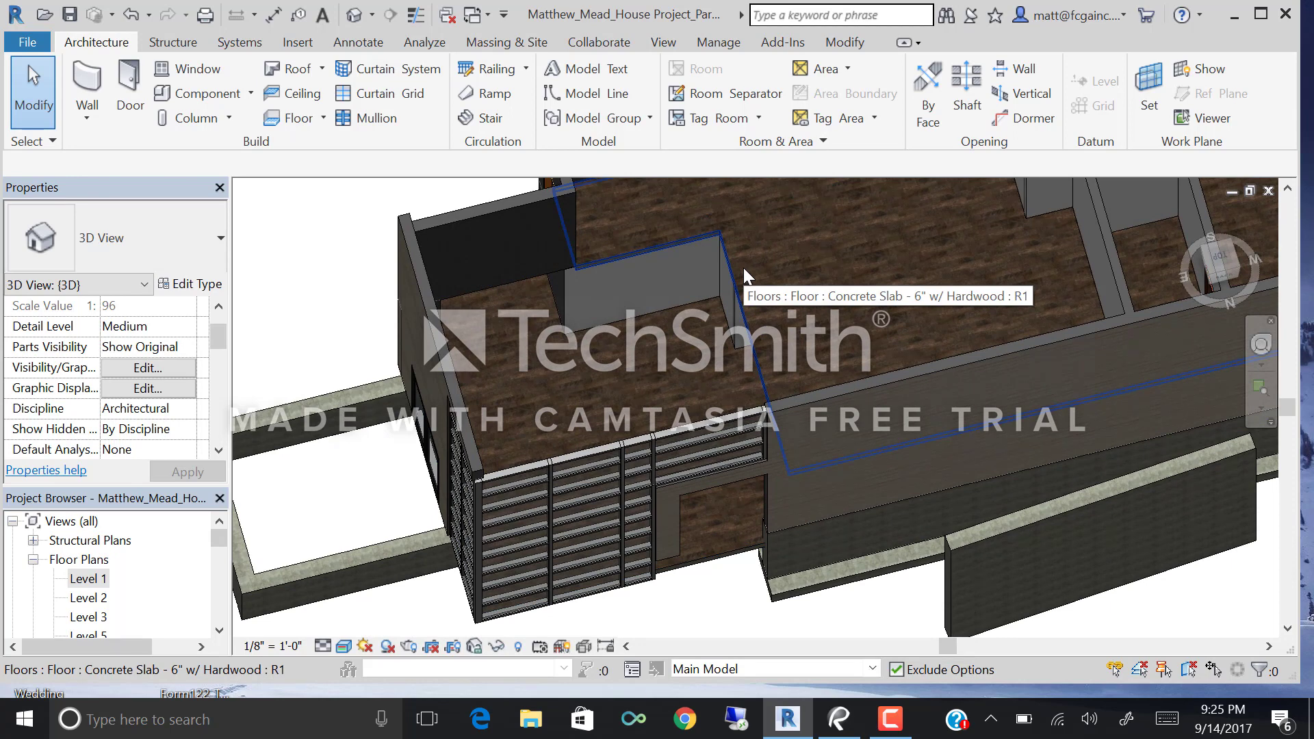
middle_click_drag(654, 294, 692, 238, "shift")
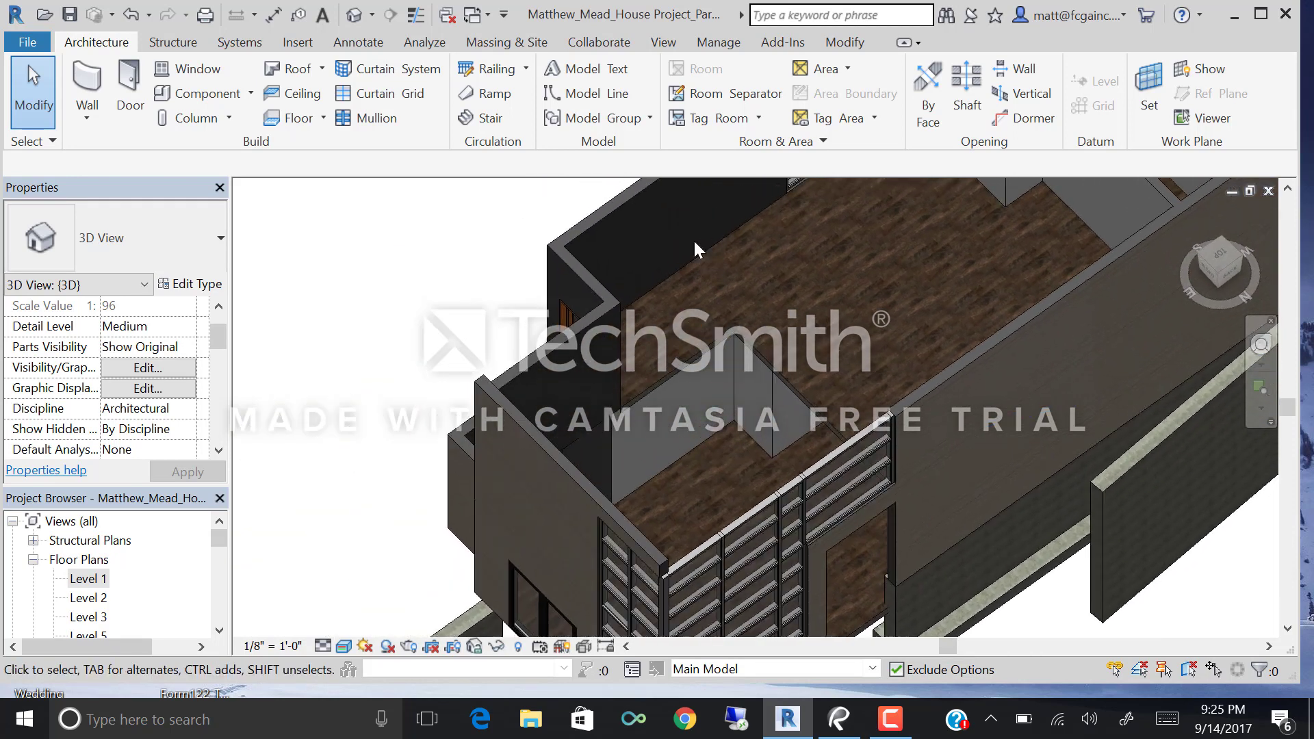
scroll(671, 448, "up", 3)
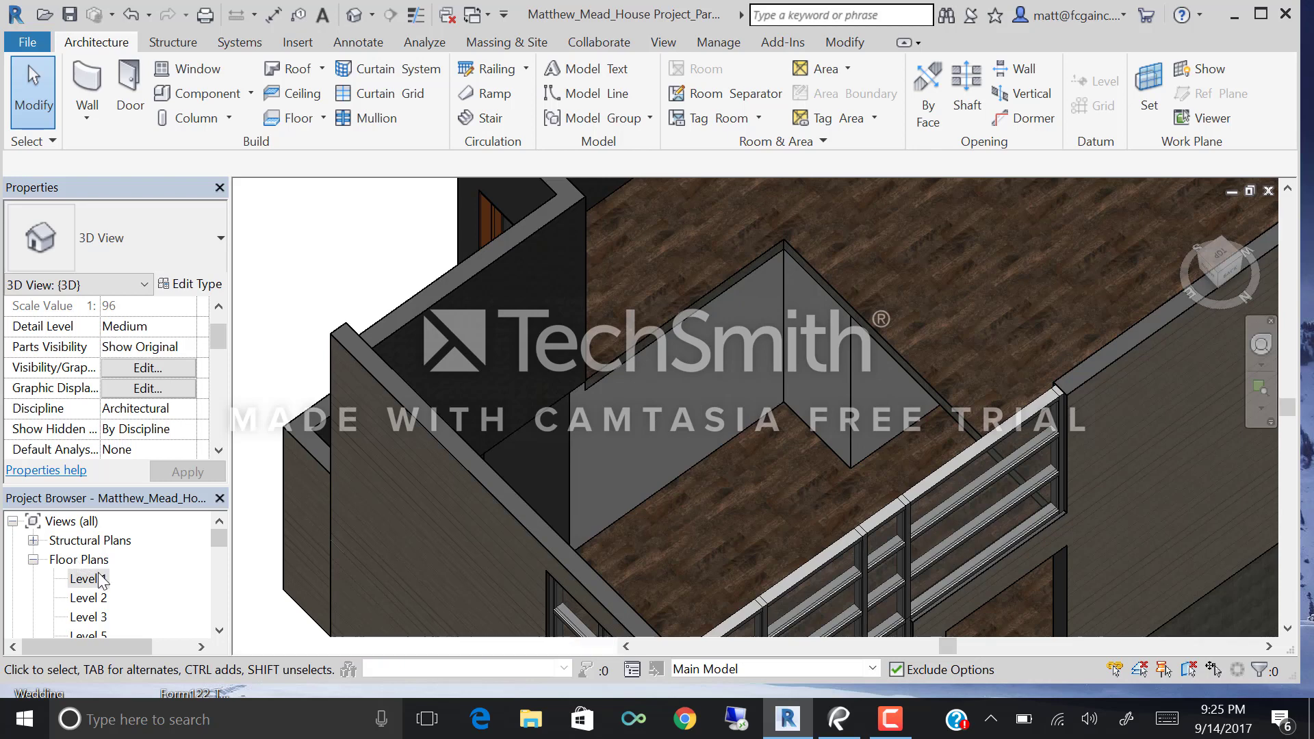
Compare the Level 1 plan around the small closet with the floor opening in the Level 2 plan.
double_click(85, 579)
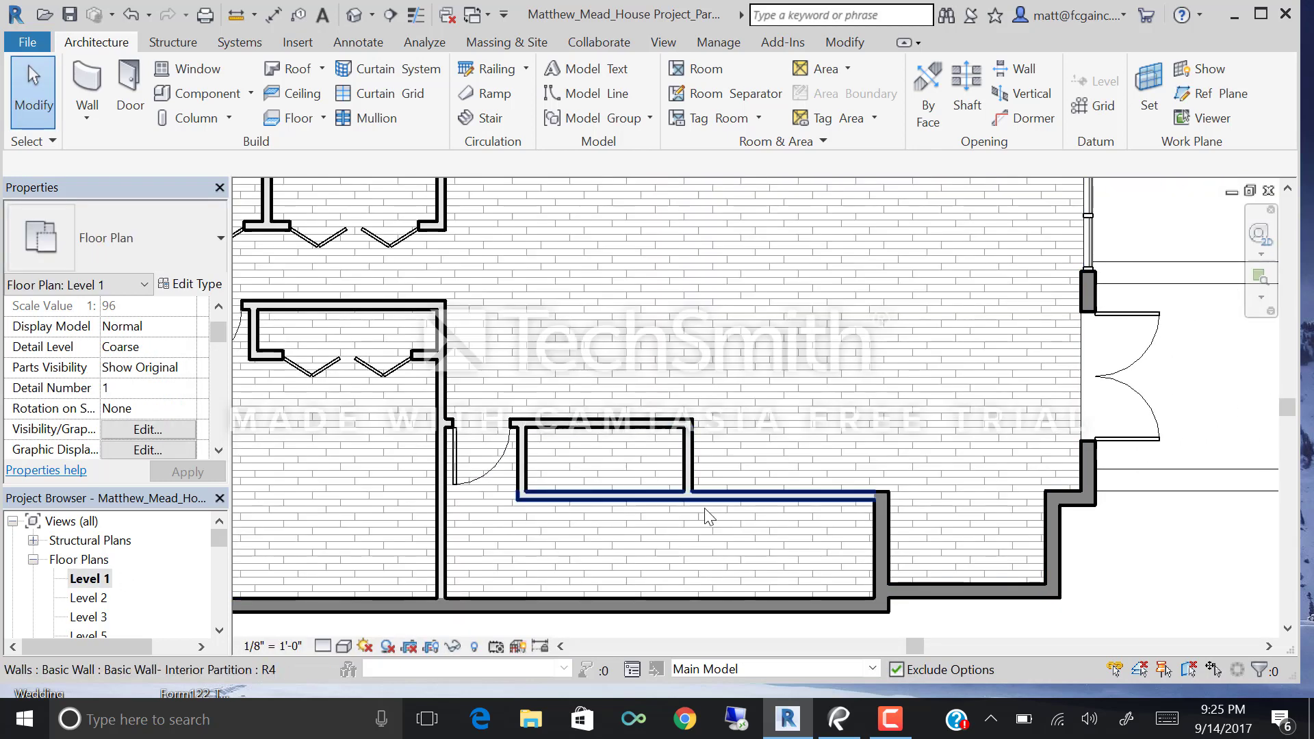
scroll(694, 499, "up", 2)
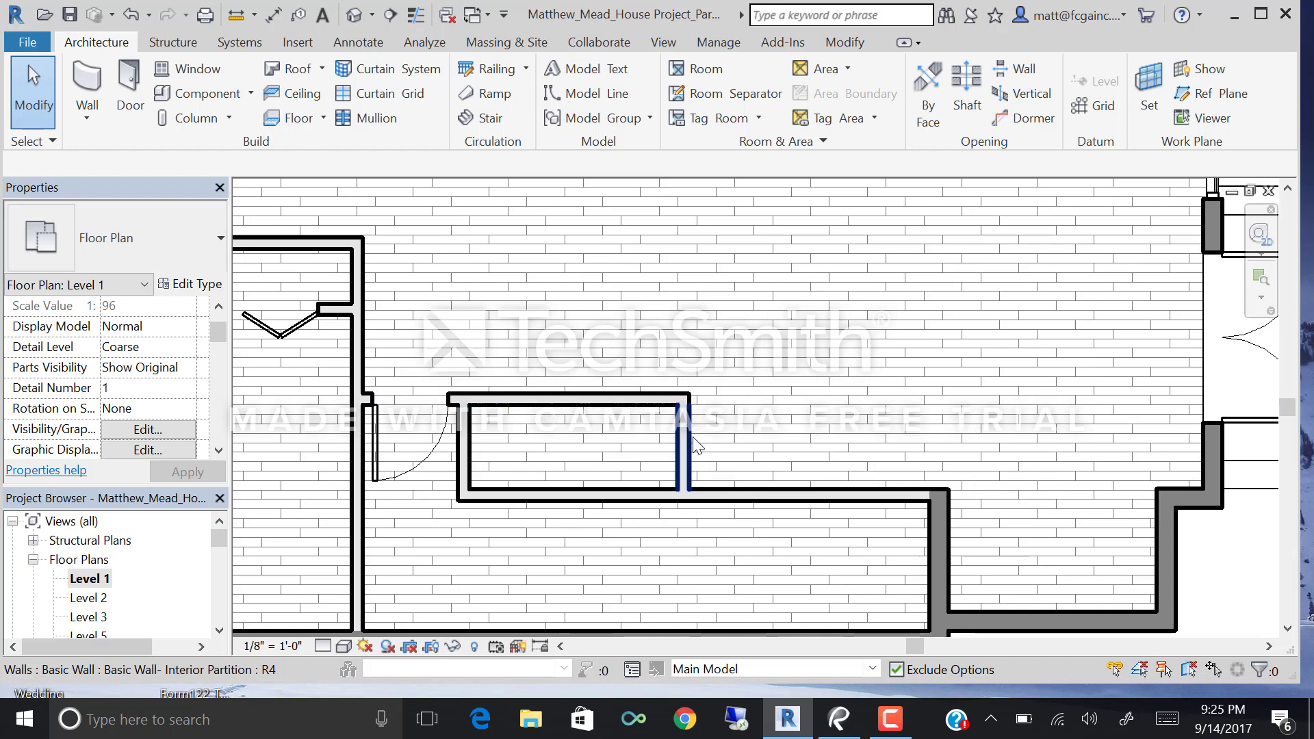
double_click(106, 598)
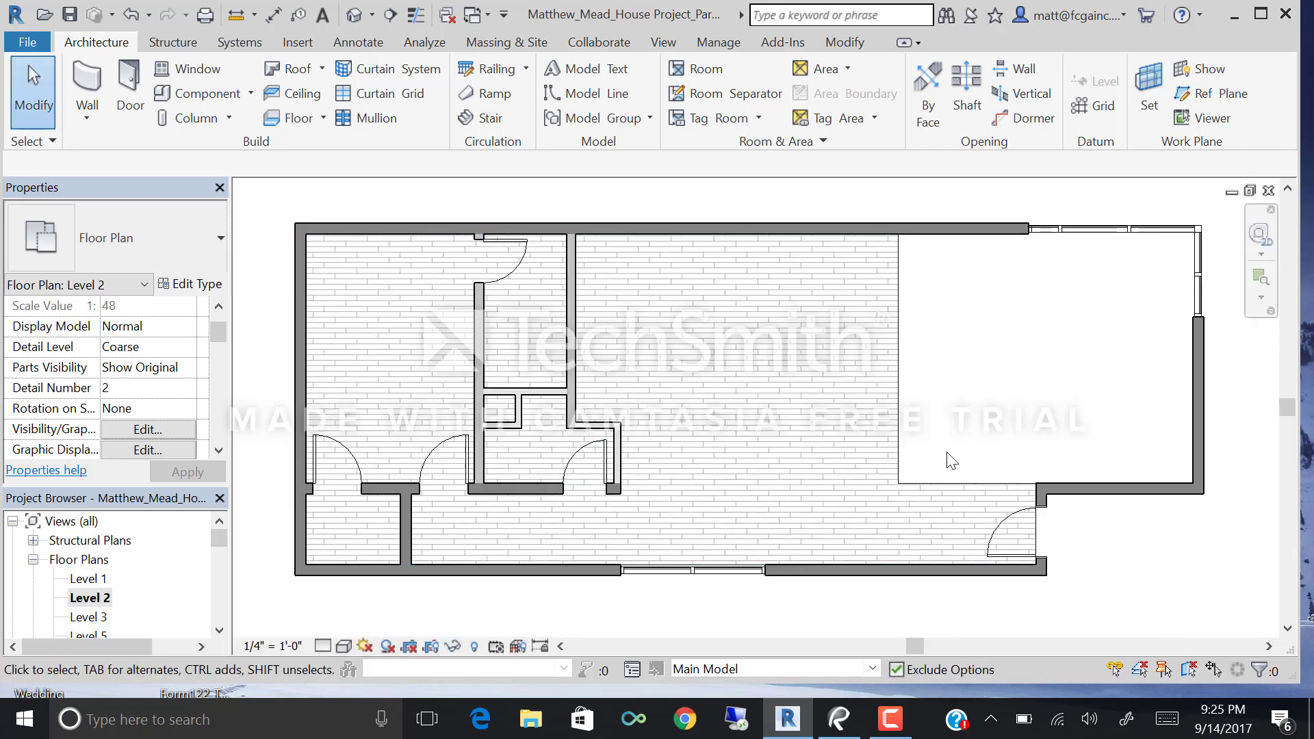
middle_click_drag(948, 459, 799, 473)
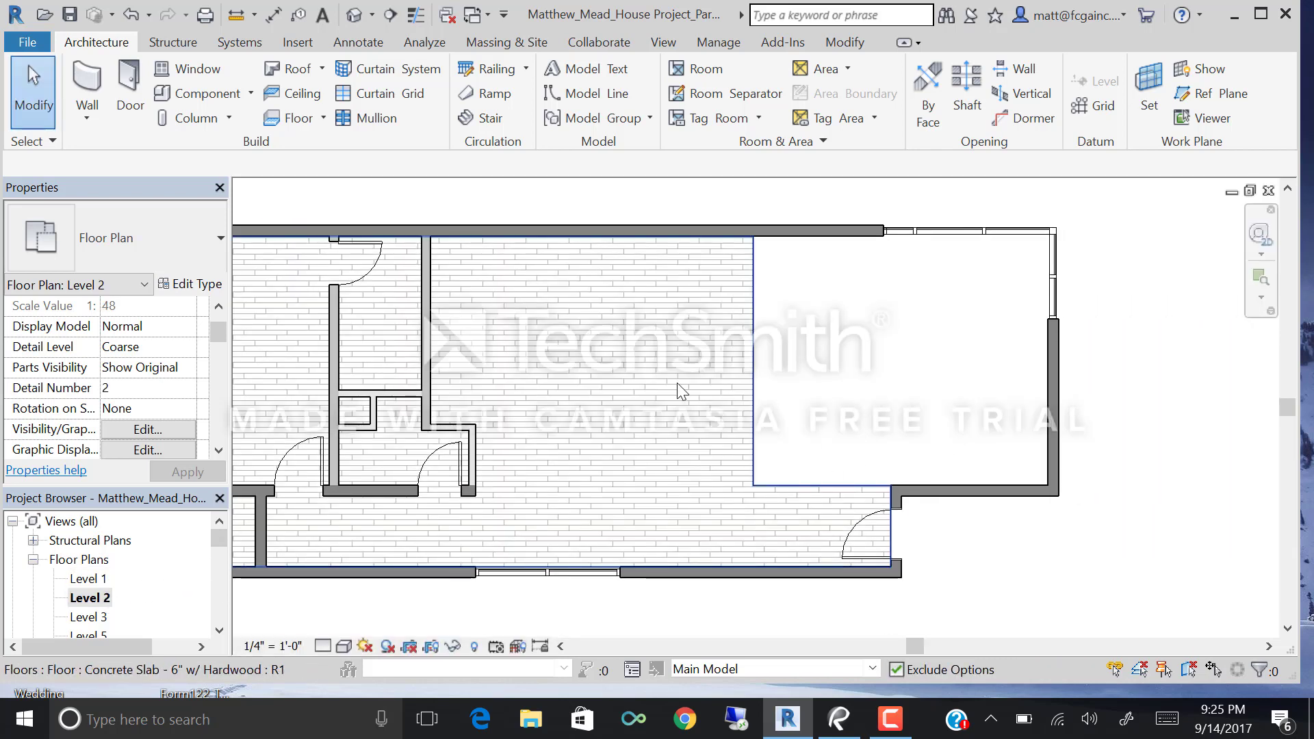
Start a component stair in the Level 1 plan, keeping the 7" max riser 11" tread type, and set its top level to Level 2.
double_click(88, 580)
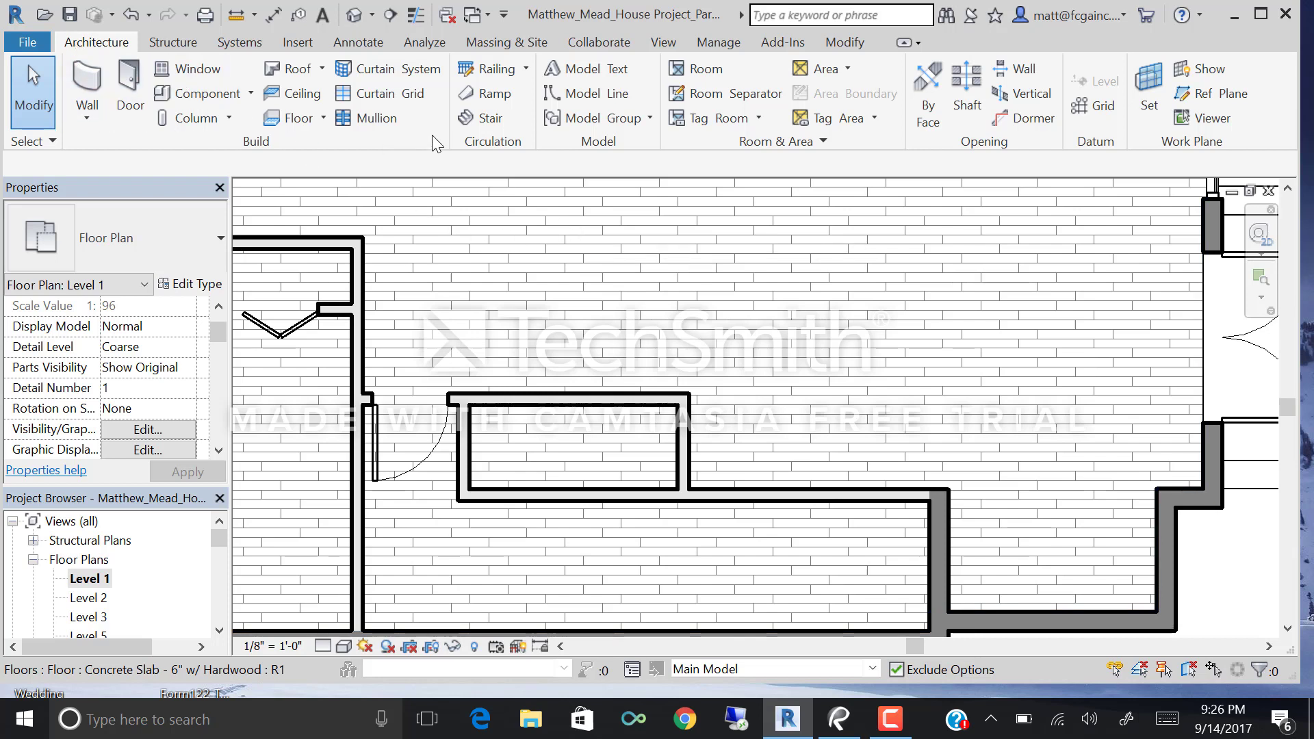
left_click(489, 120)
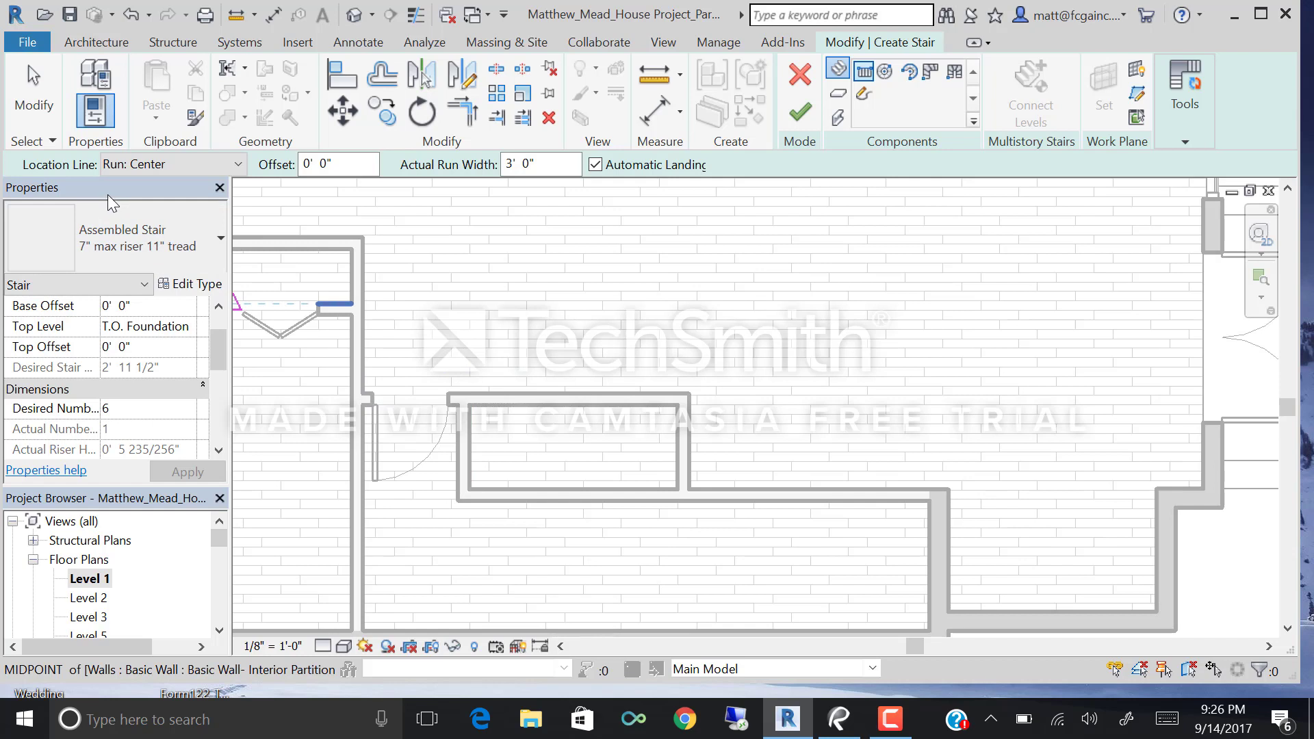
left_click(163, 247)
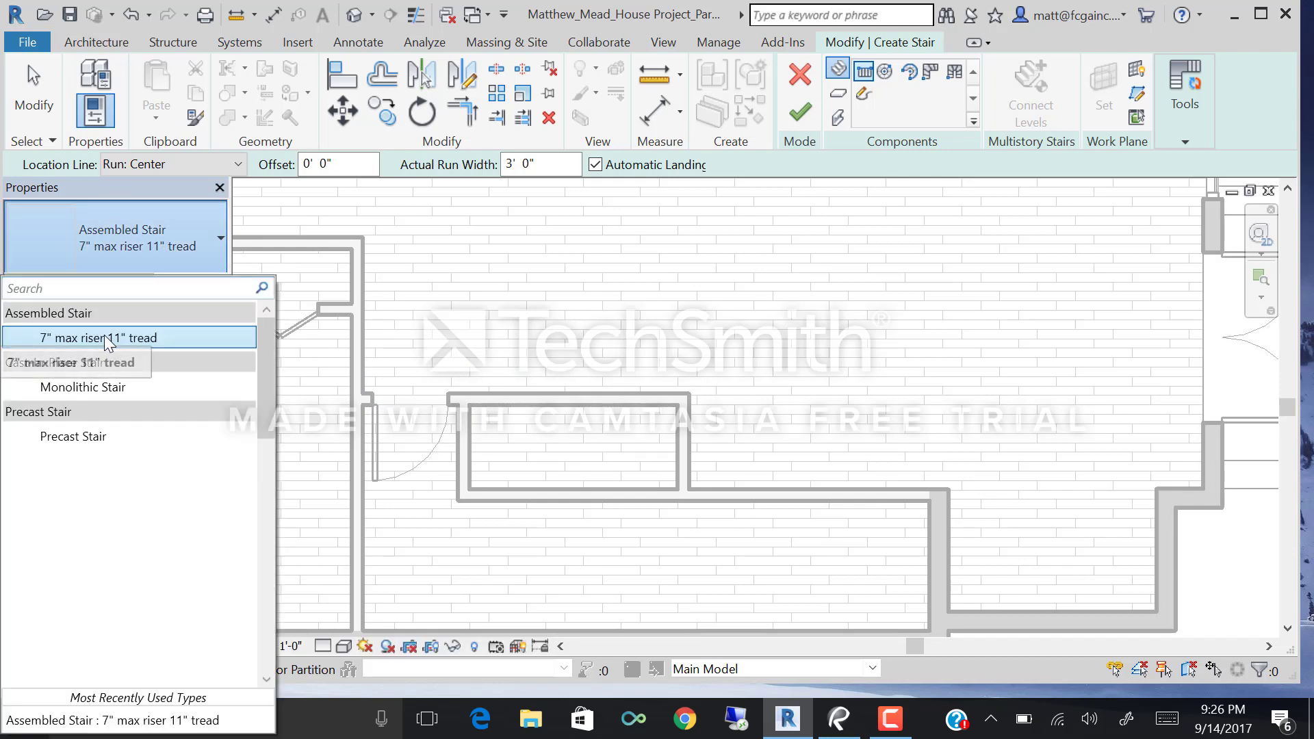
left_click(80, 186)
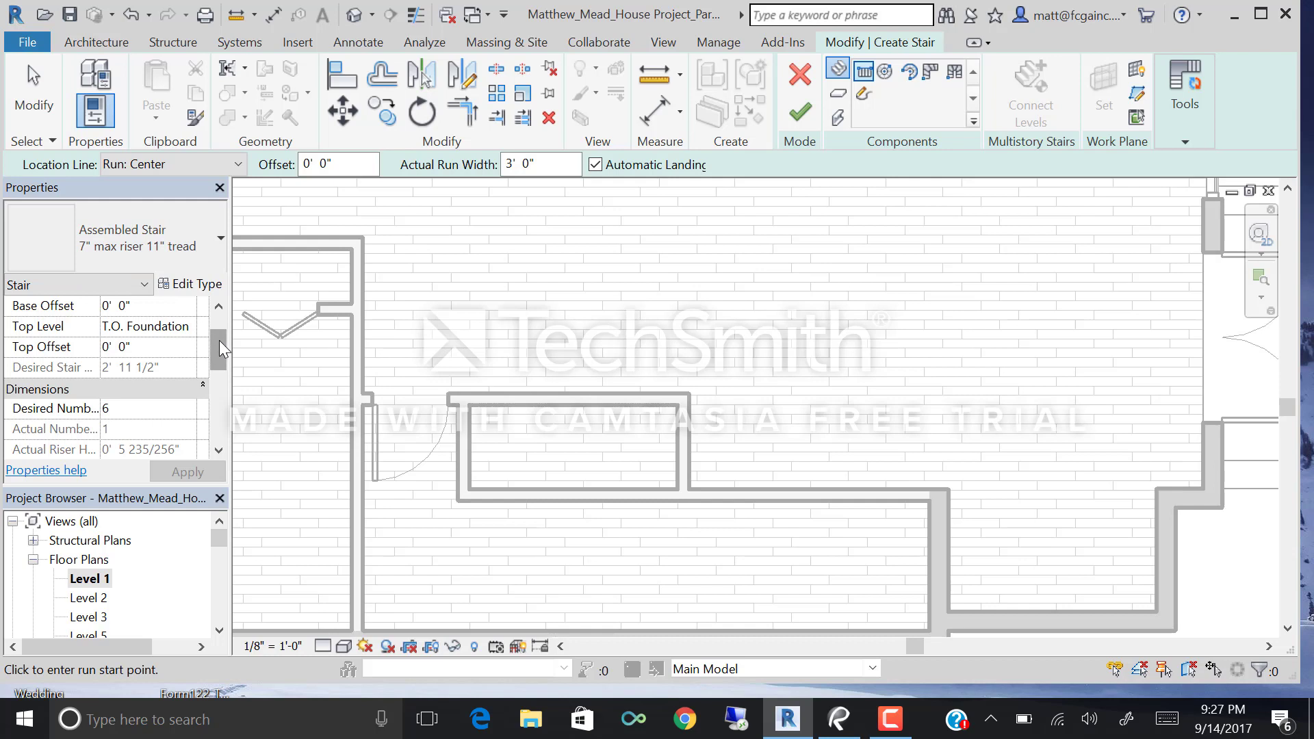
scroll(219, 339, "up", 2)
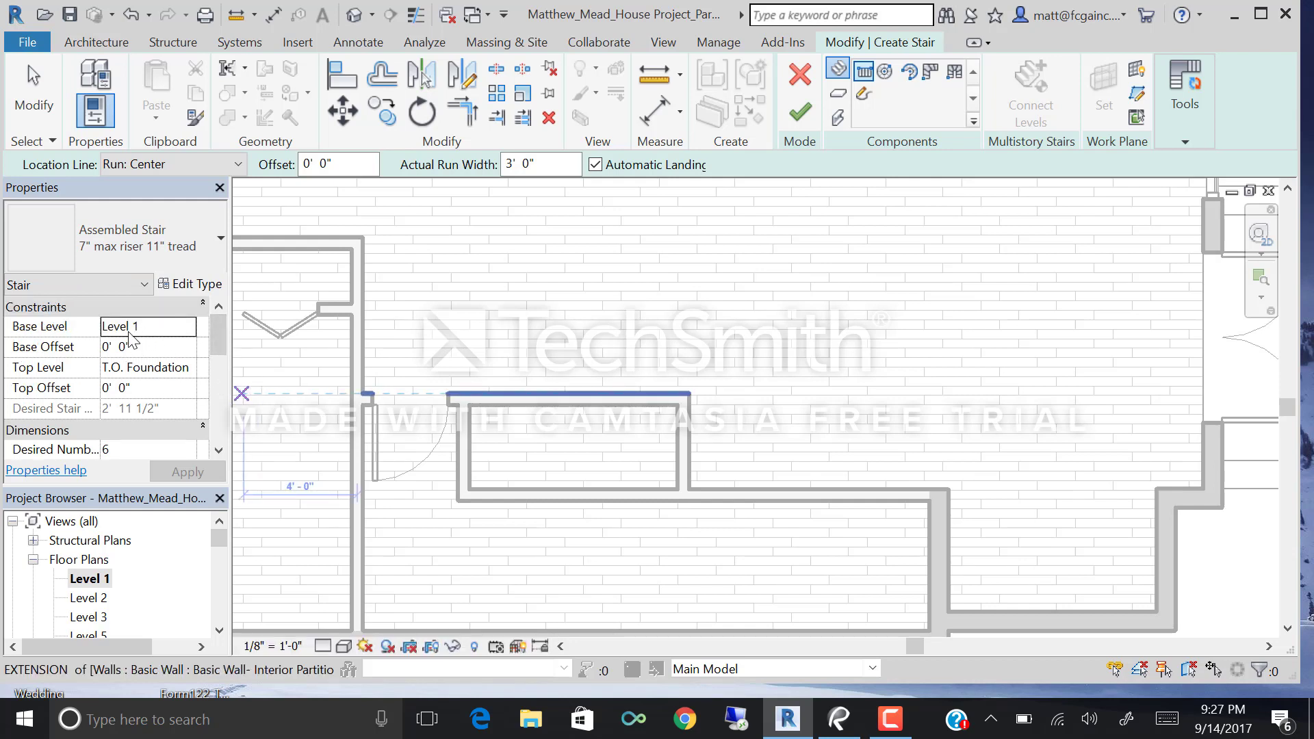
left_click(195, 369)
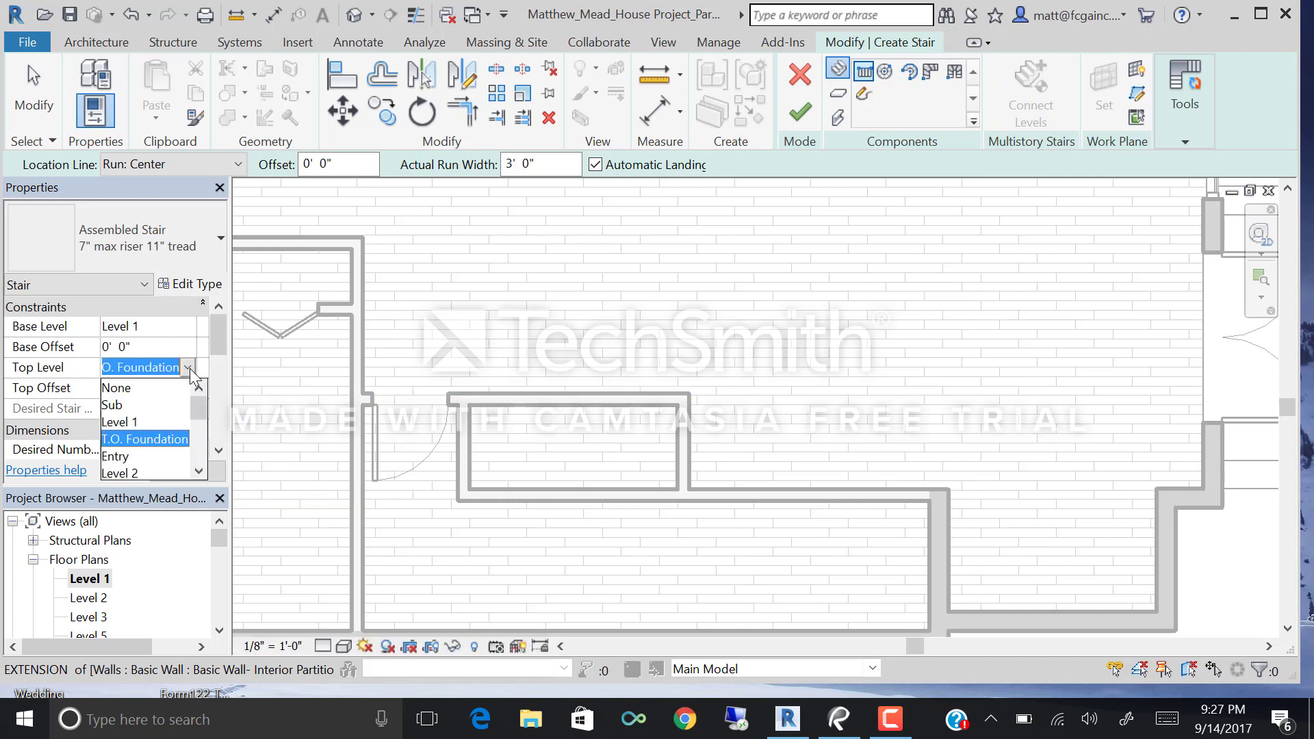
left_click(140, 461)
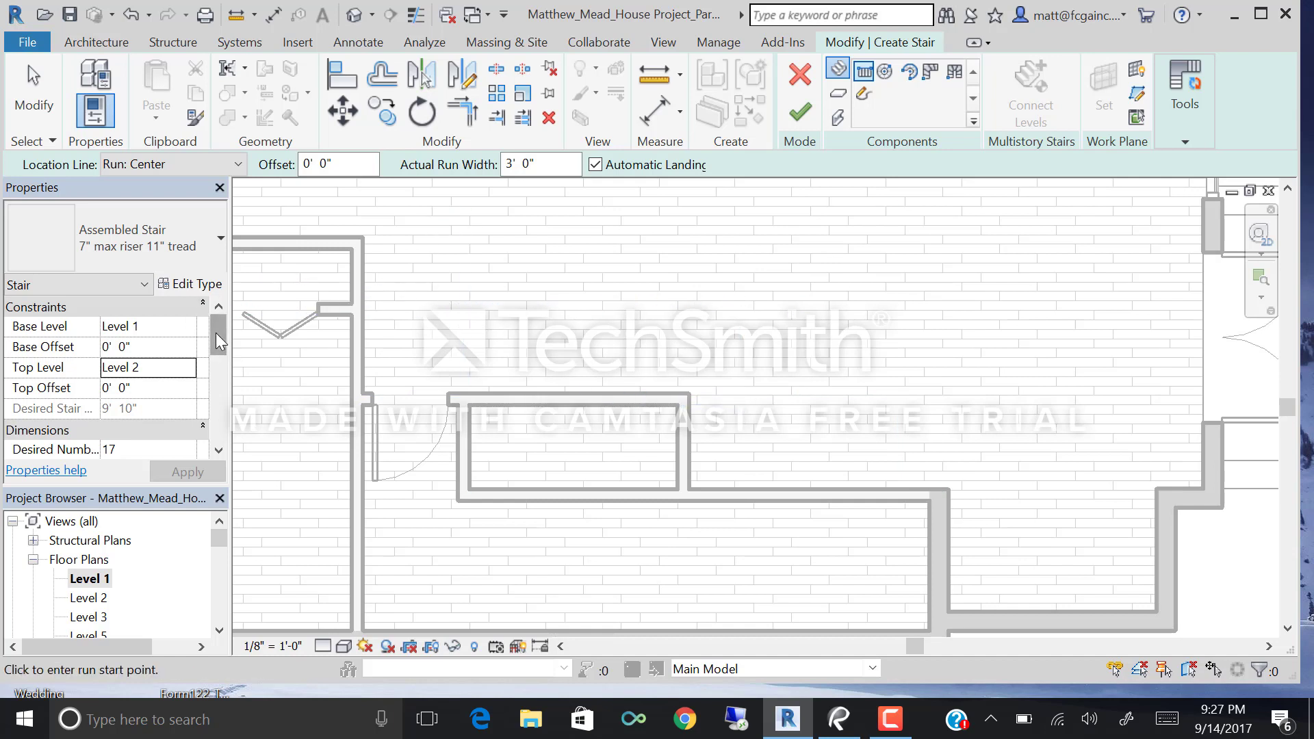
Review the new stair's dimension properties and the location line choices available for its run.
left_click_drag(217, 334, 223, 351)
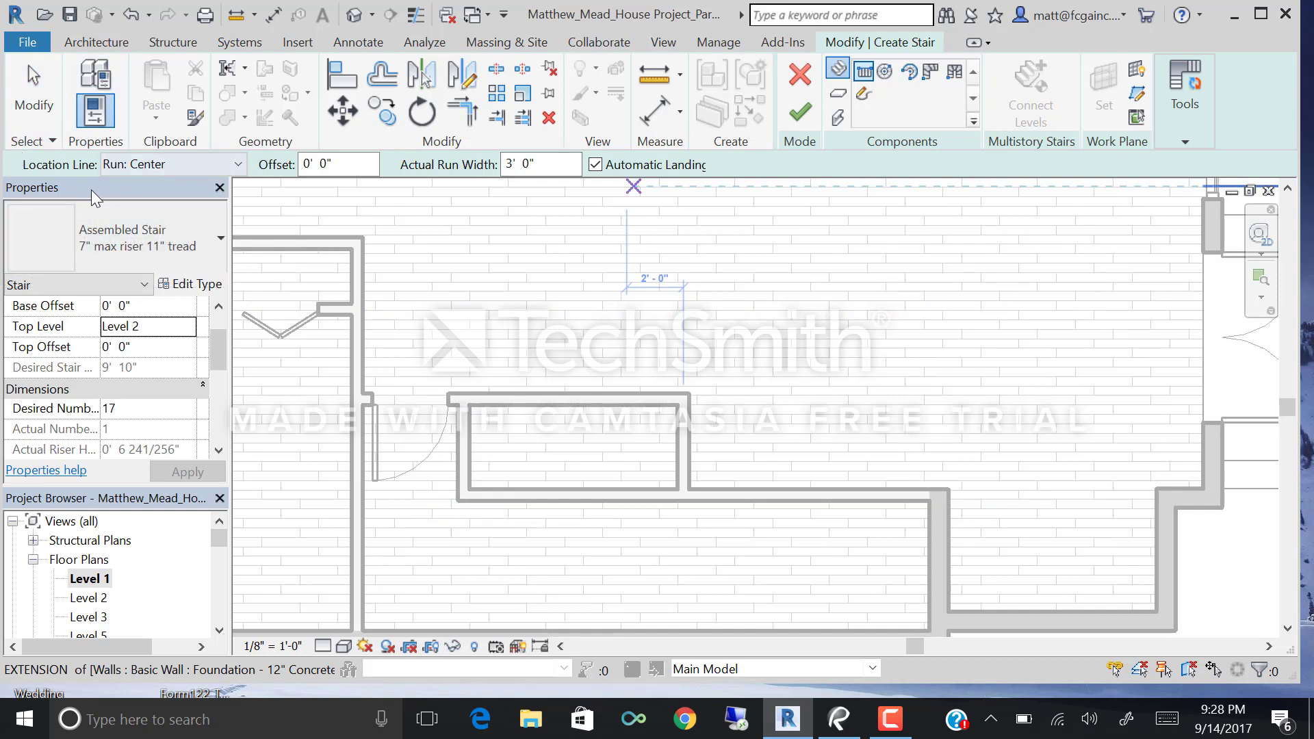
left_click(145, 167)
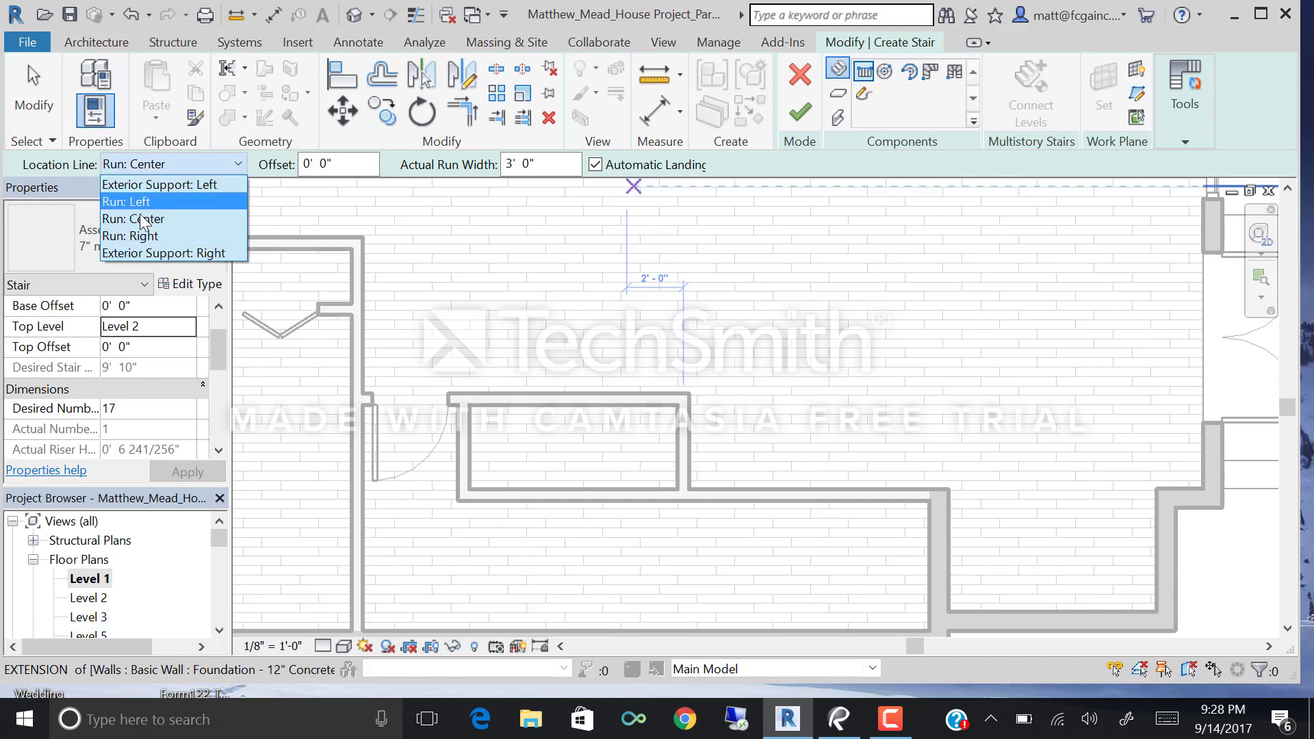
left_click(52, 163)
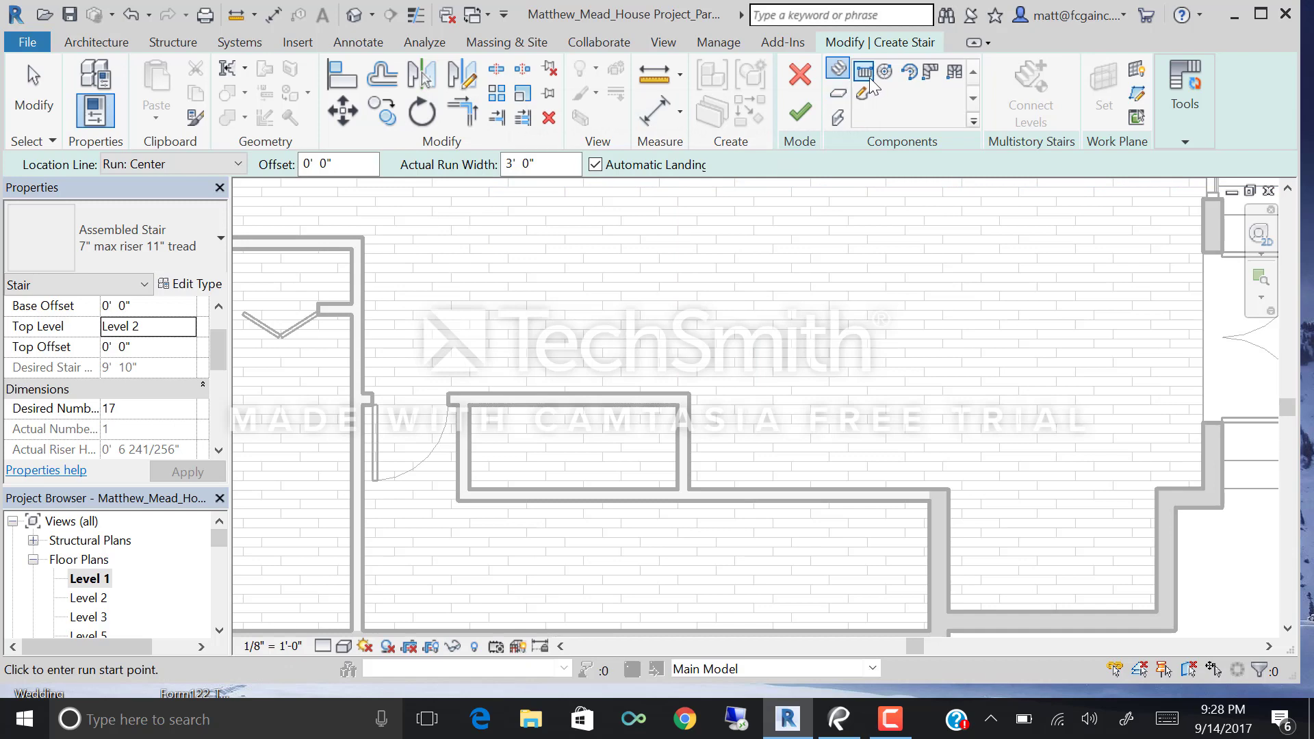
Measure the length of the small closet's end wall facing the double doors, and leave the measuring tool.
left_click(237, 17)
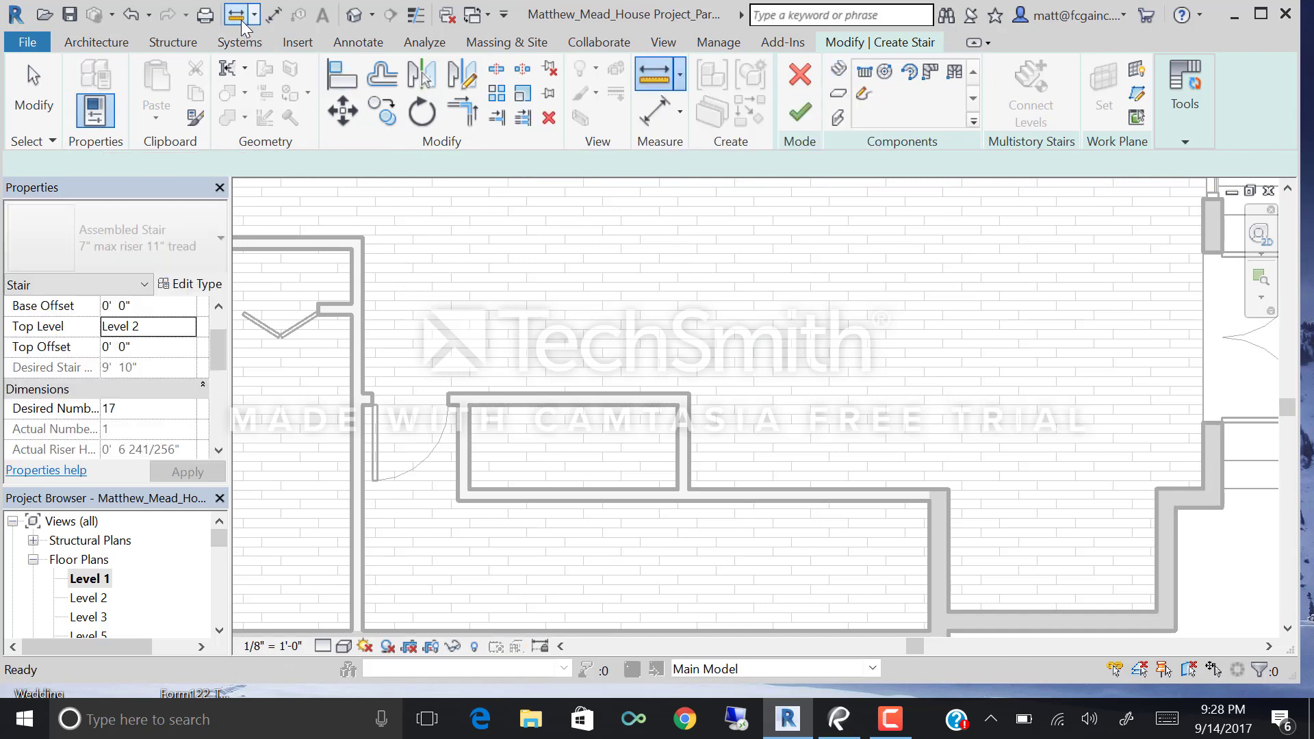
left_click(688, 489)
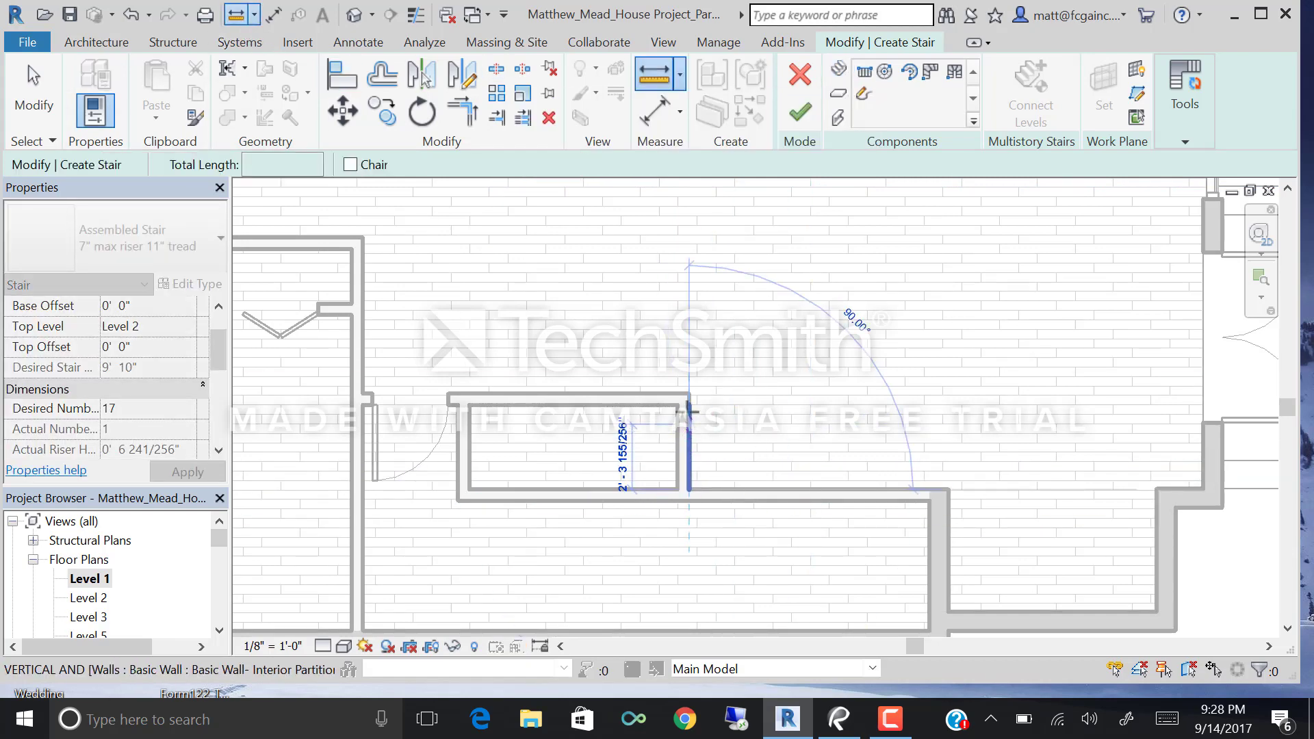
left_click(688, 394)
scroll(689, 392, "up", 2)
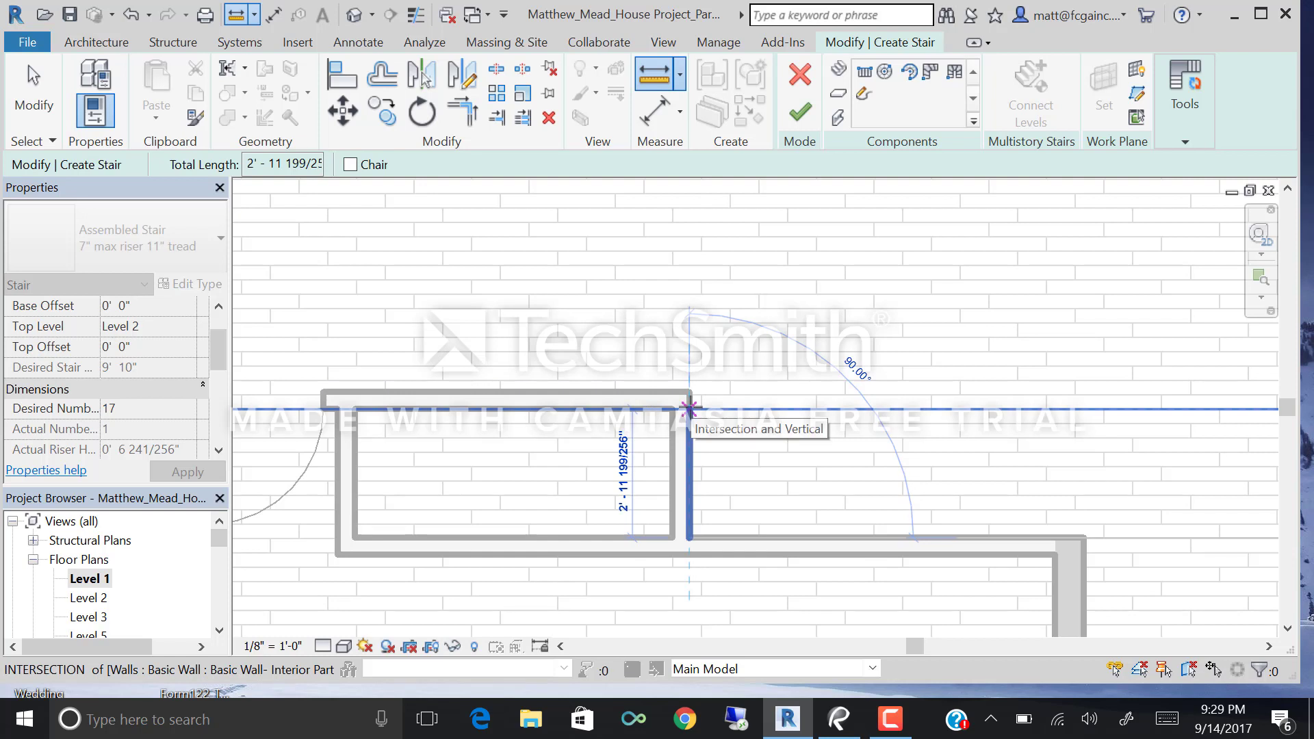
right_click(689, 407)
left_click(737, 384)
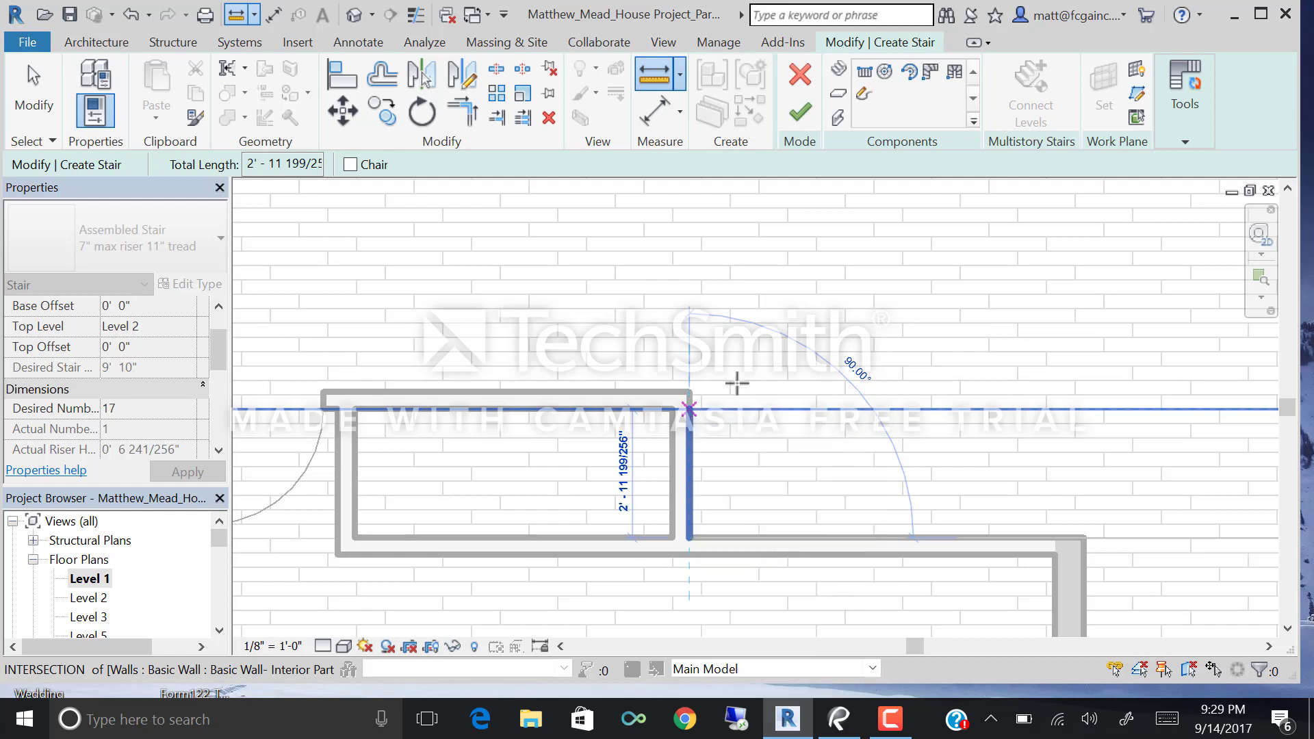
key("Escape")
key("Escape")
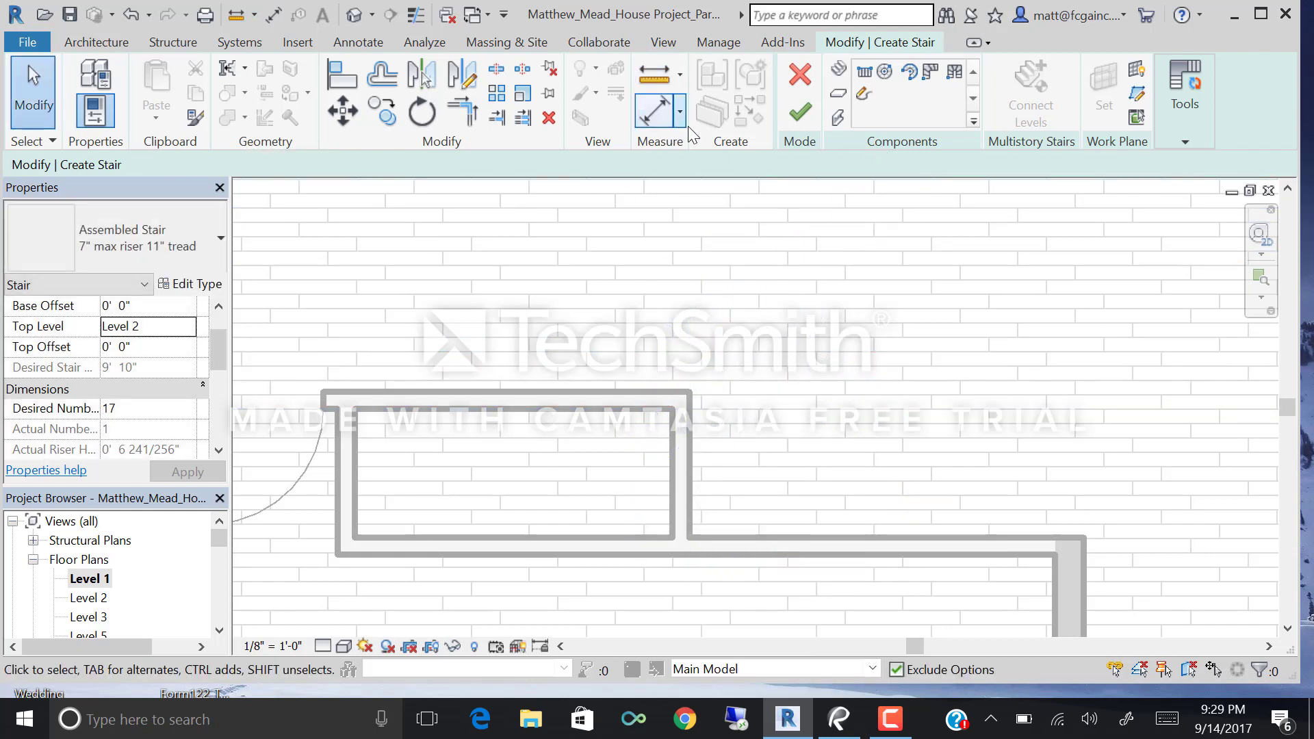
Try a slanted straight run of 17 risers, 3' 0" wide, from the area near the double doors to the closet, and undo it.
left_click(865, 74)
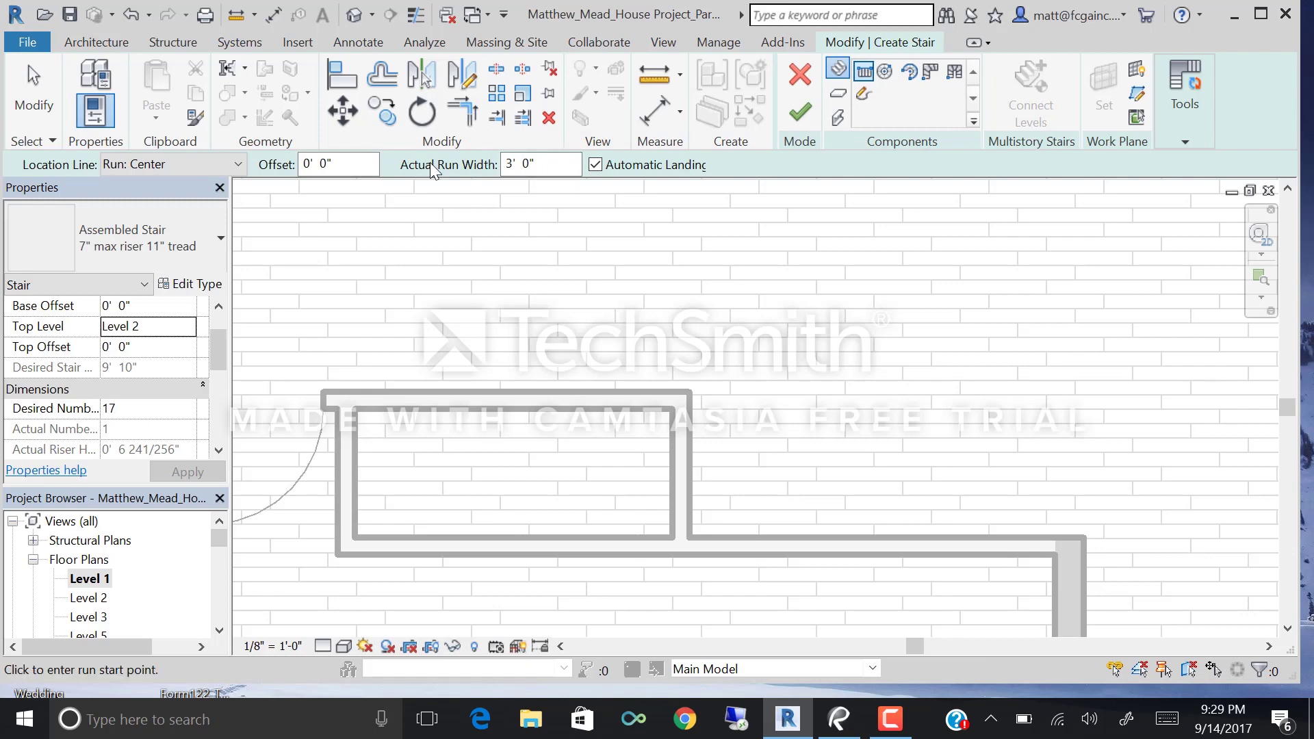
scroll(541, 445, "down", 3)
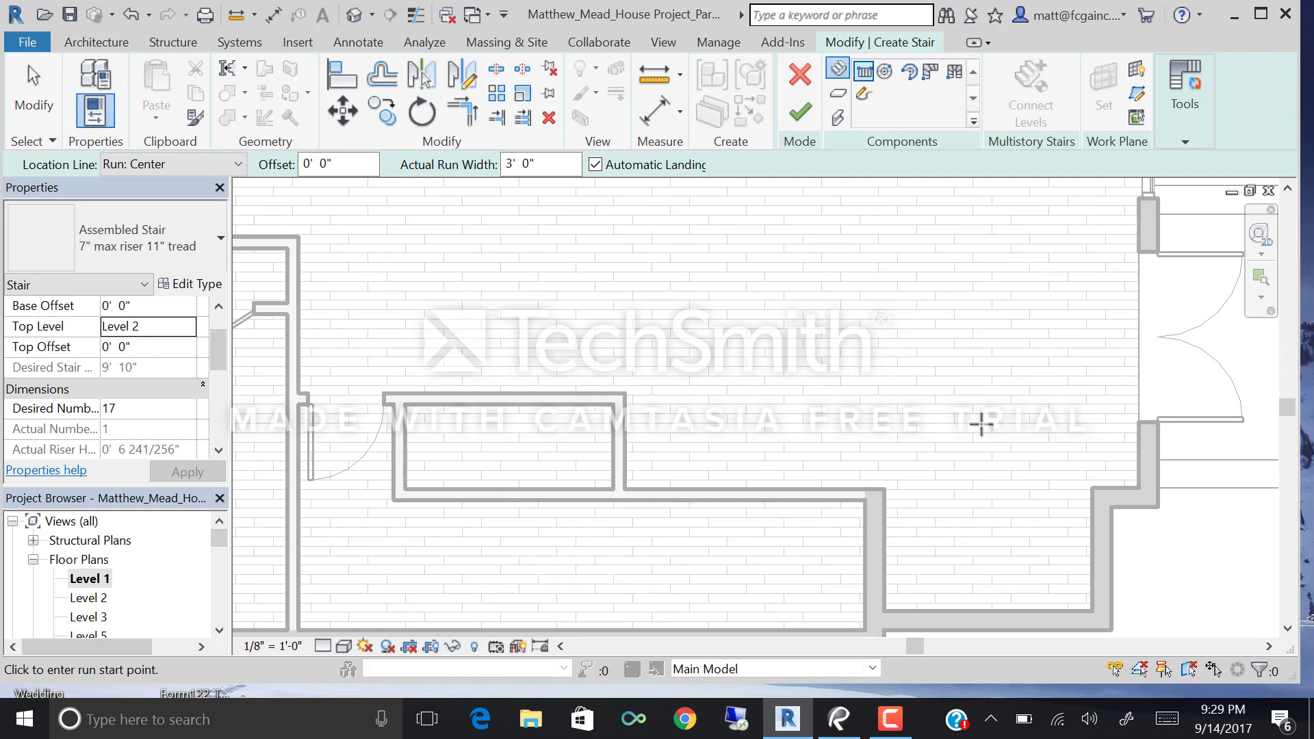
left_click(988, 425)
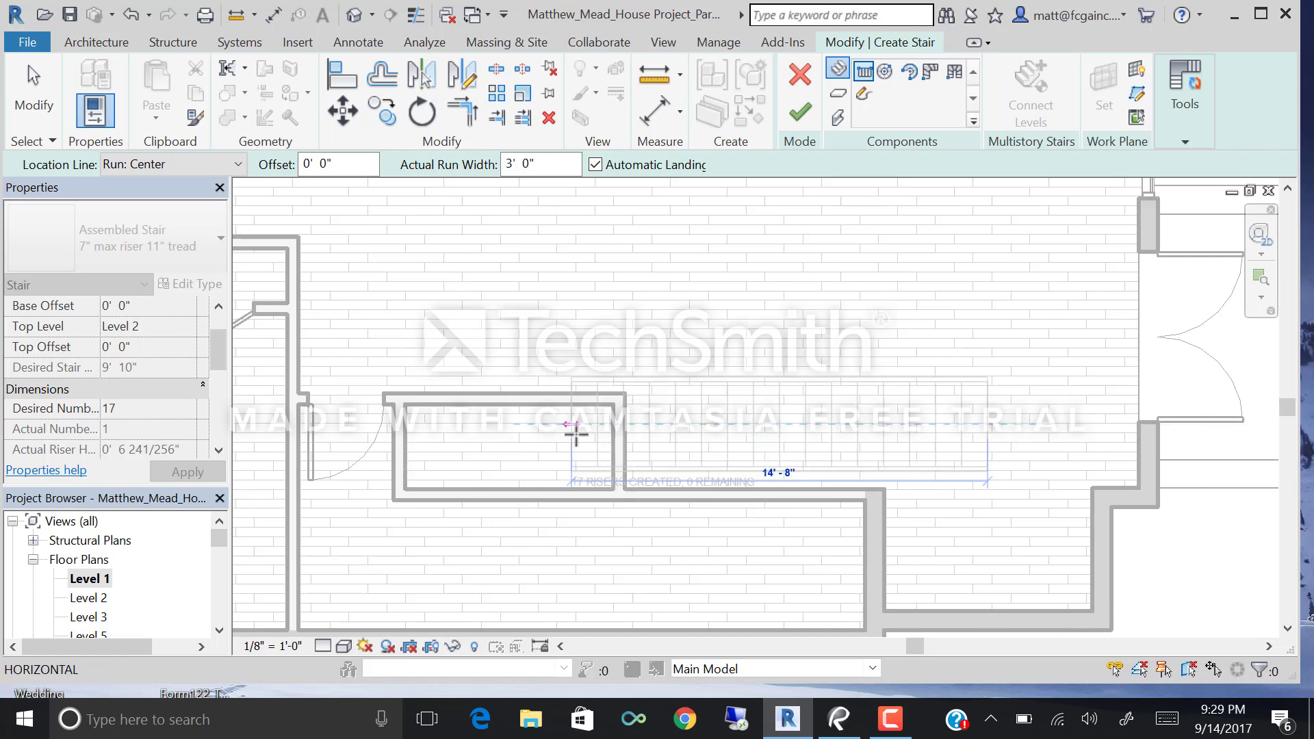
left_click(579, 494)
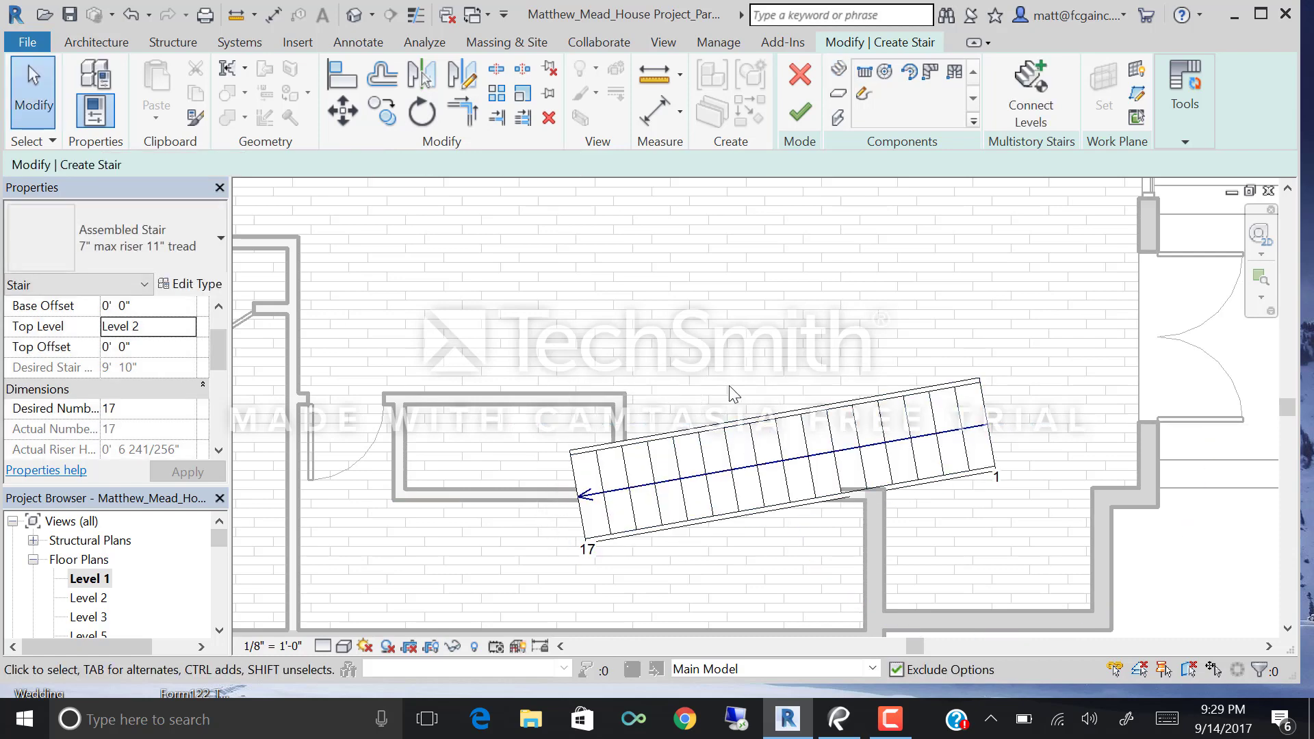
key("ctrl+z")
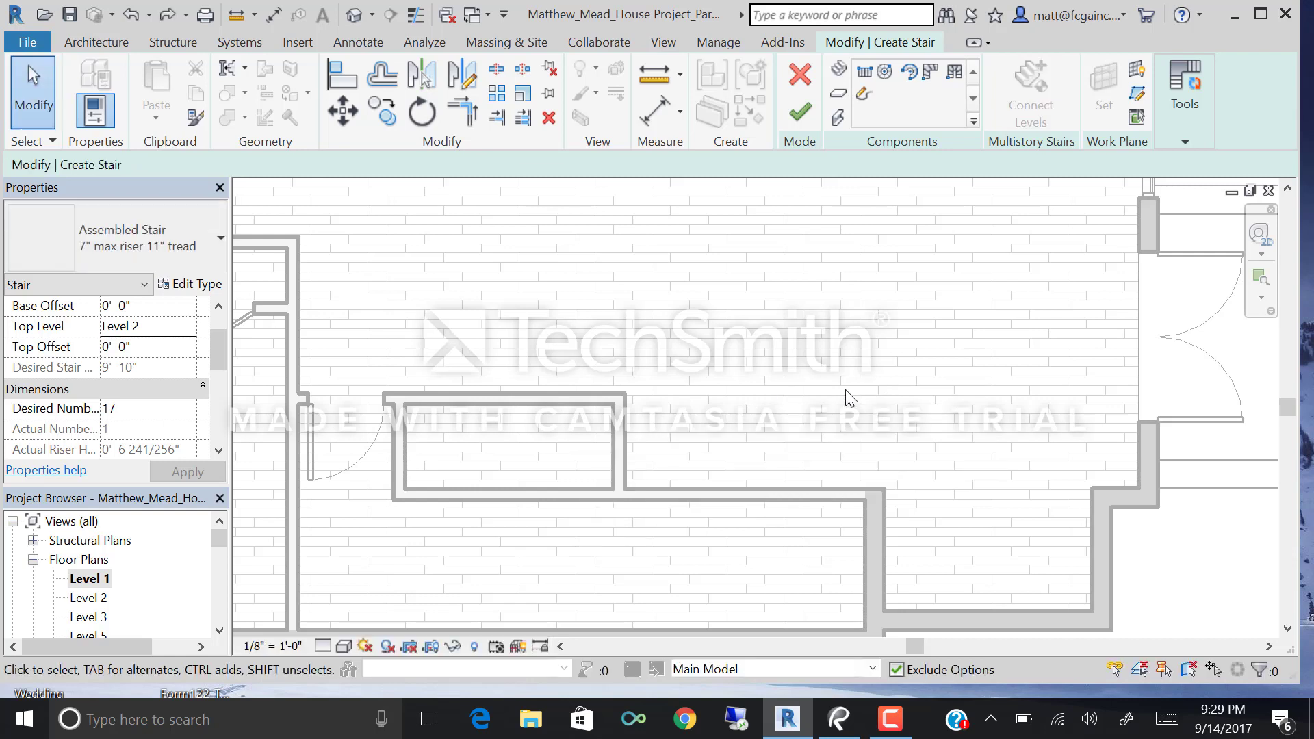
Draw a straight 17-riser stair run, 3' 0" wide and centre-located, from near the double doors horizontally toward the small enclosed room.
left_click(838, 68)
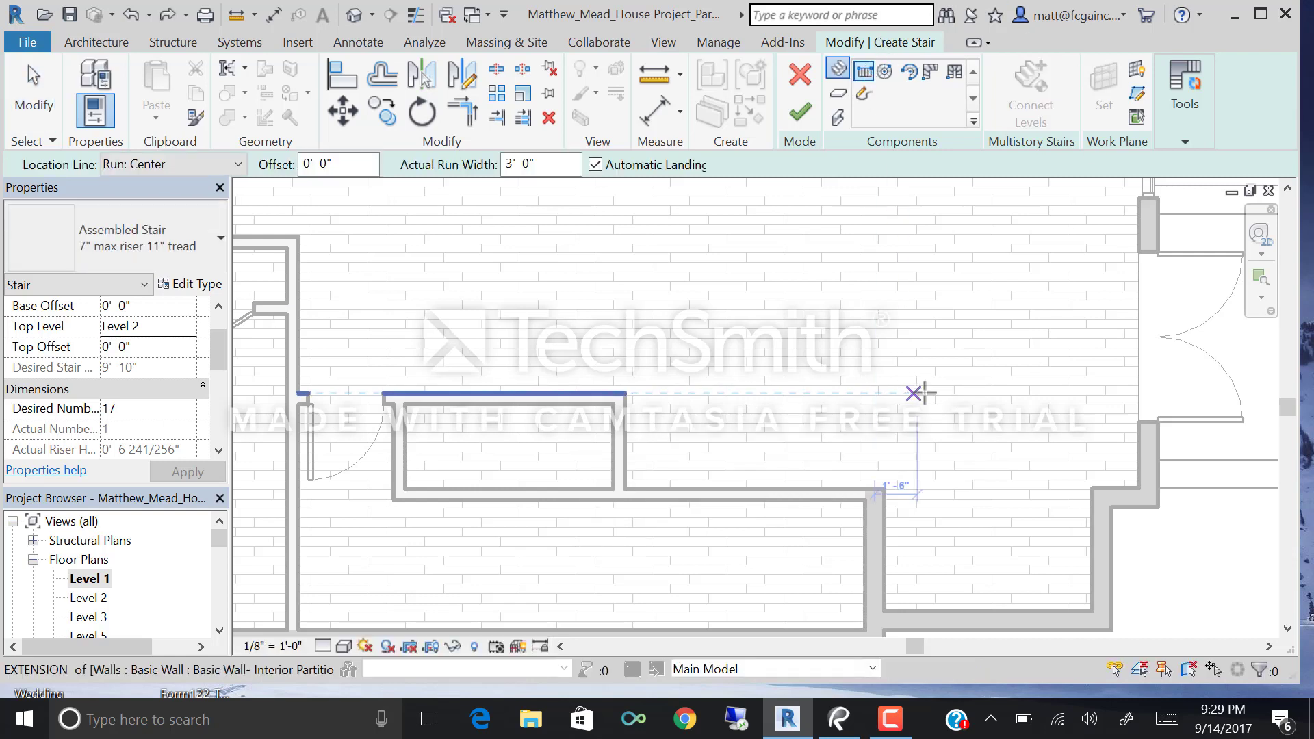
left_click(984, 414)
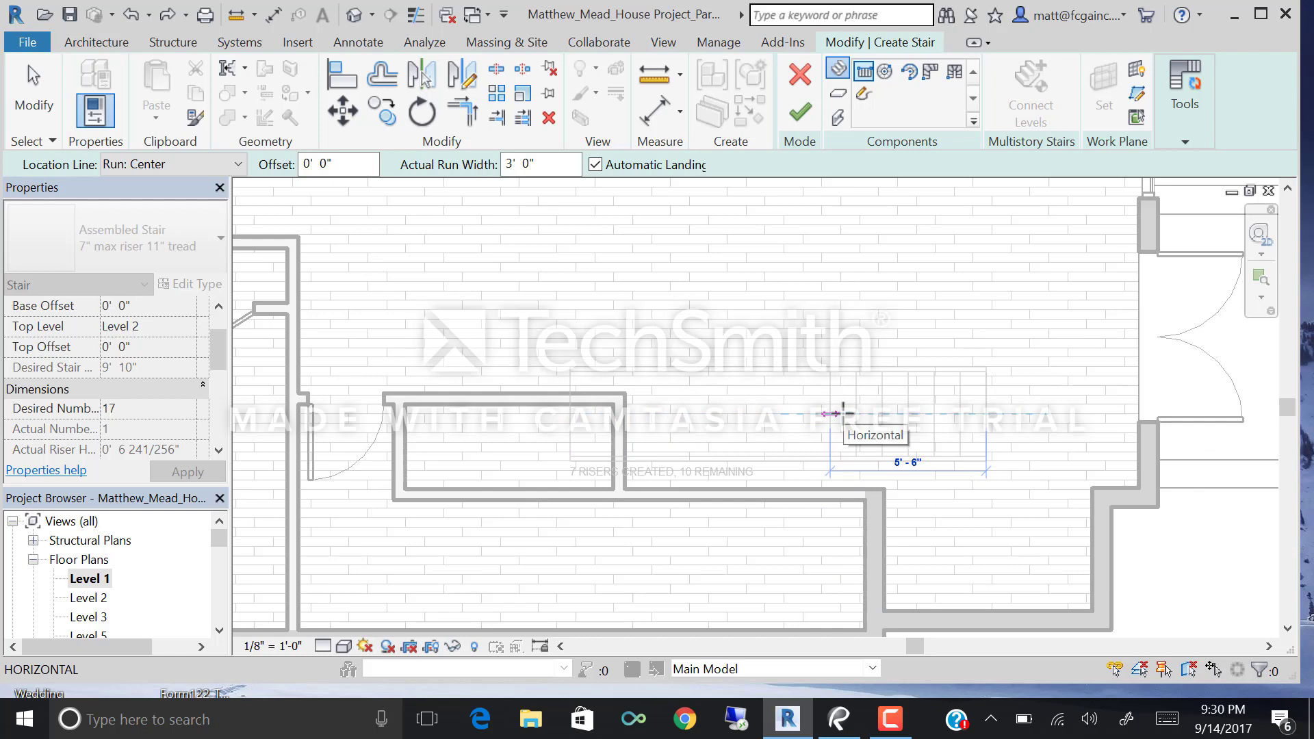
right_click(843, 410)
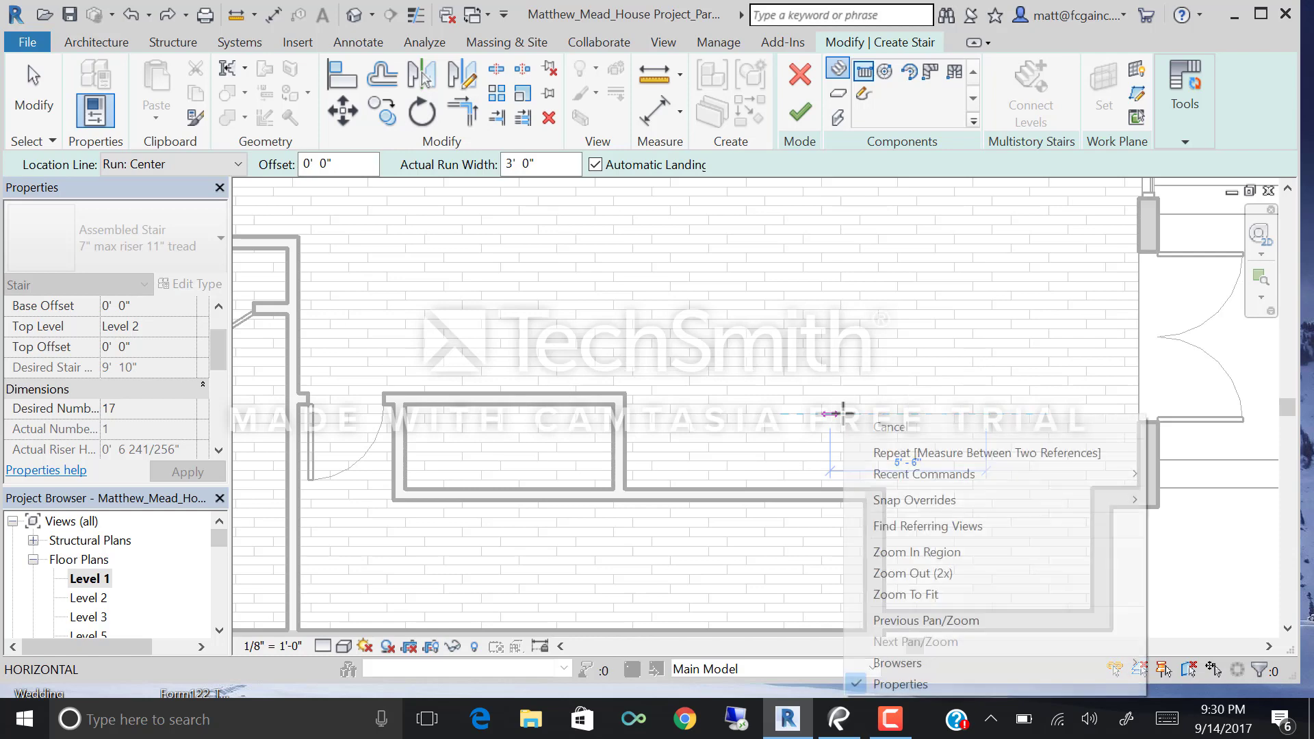
left_click(843, 404)
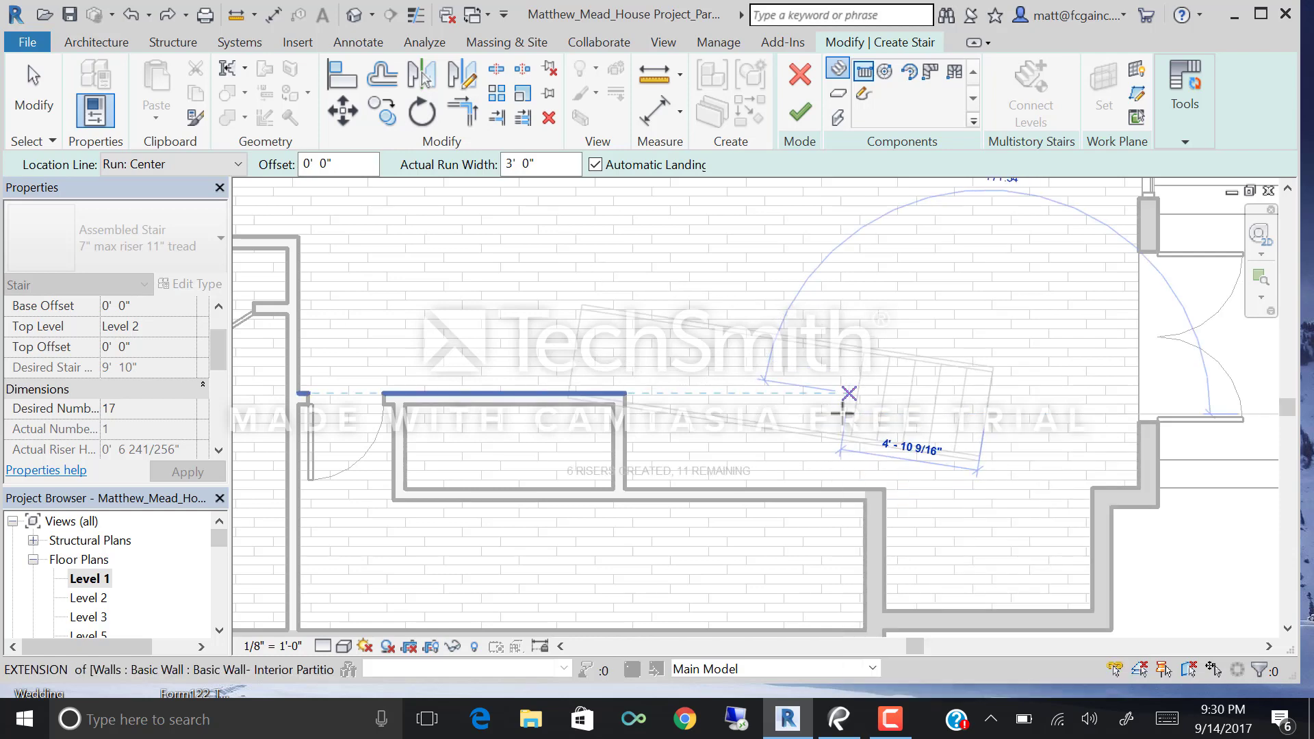
left_click(571, 415)
key("Escape")
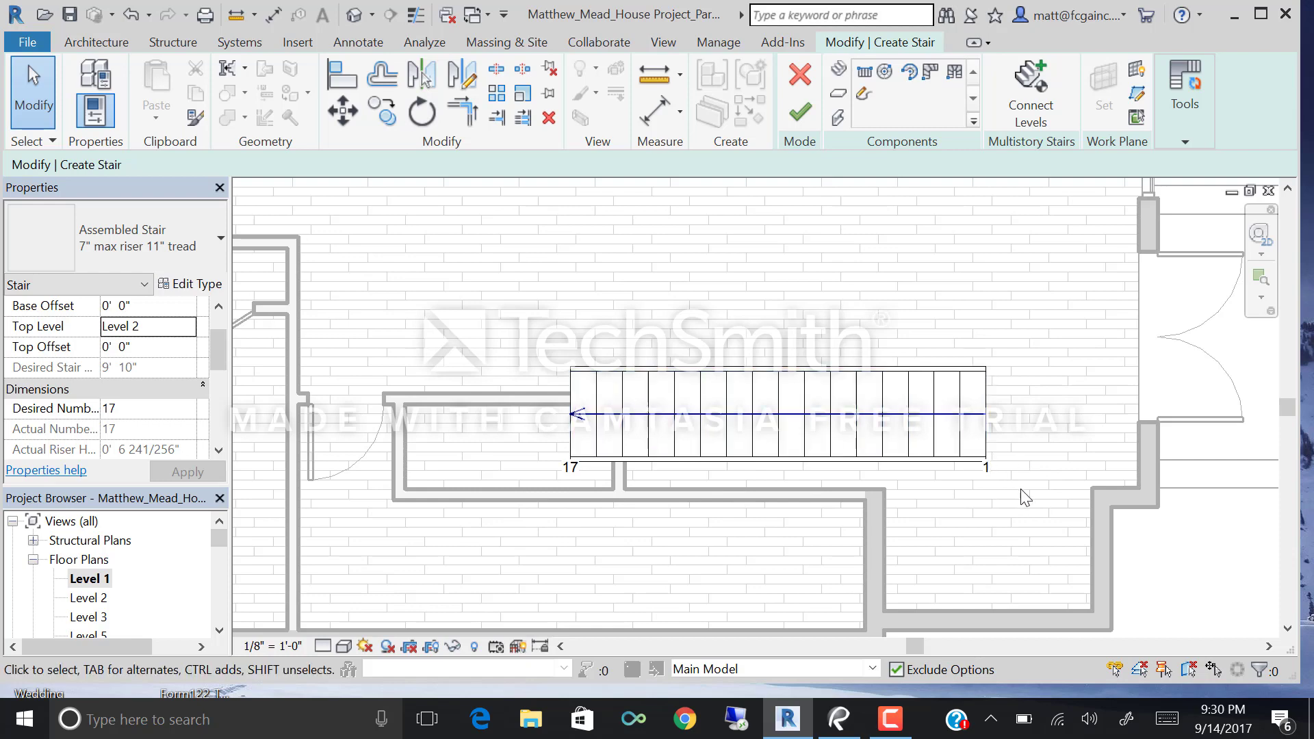
Move the whole stair run with its stringers so its upper-end corner meets the interior wall corner beside the small room.
left_click_drag(1020, 488, 663, 351)
left_click_drag(519, 301, 519, 302)
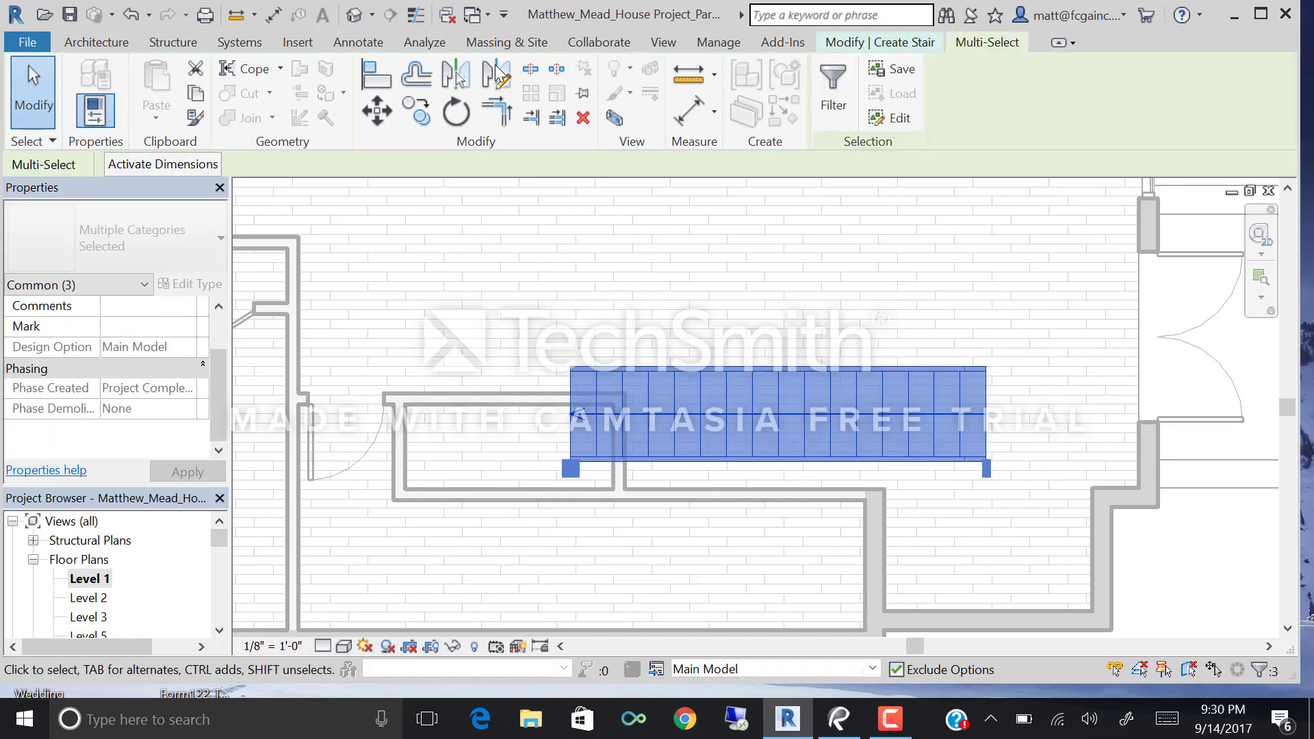
left_click(376, 110)
scroll(574, 459, "up", 3)
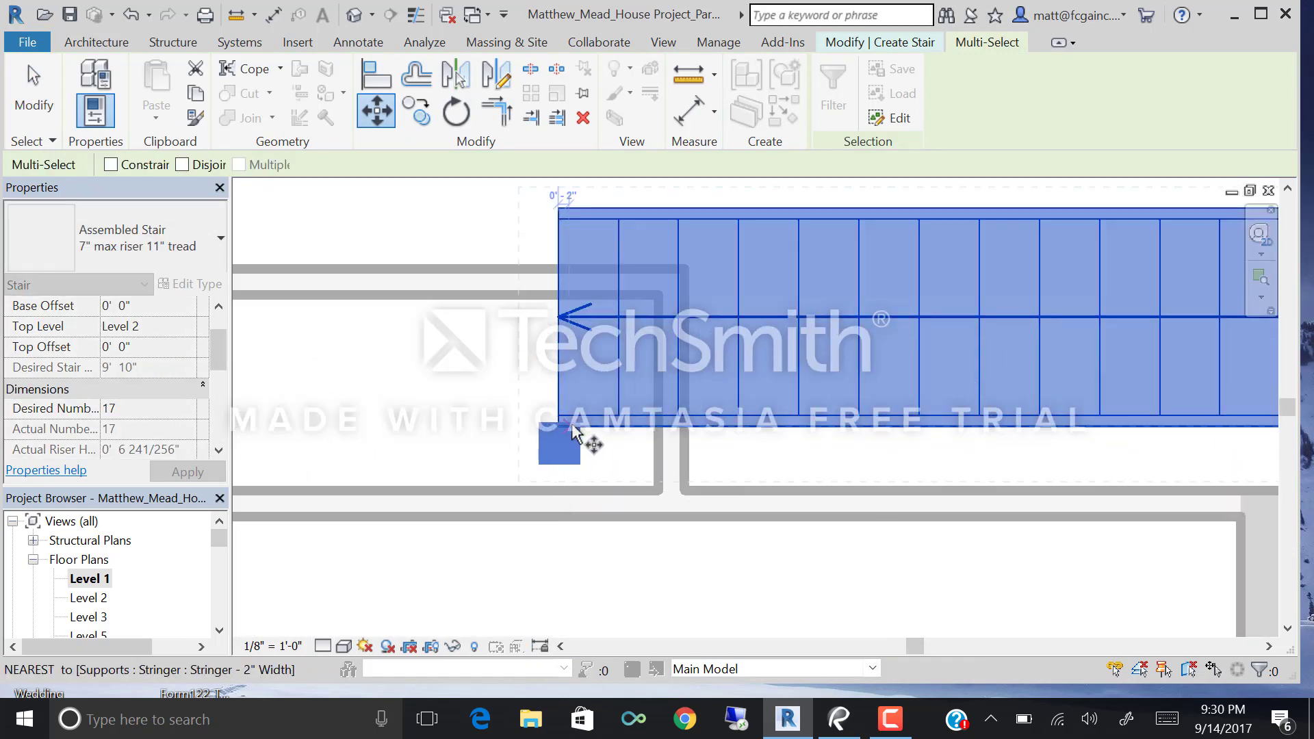
left_click(566, 426)
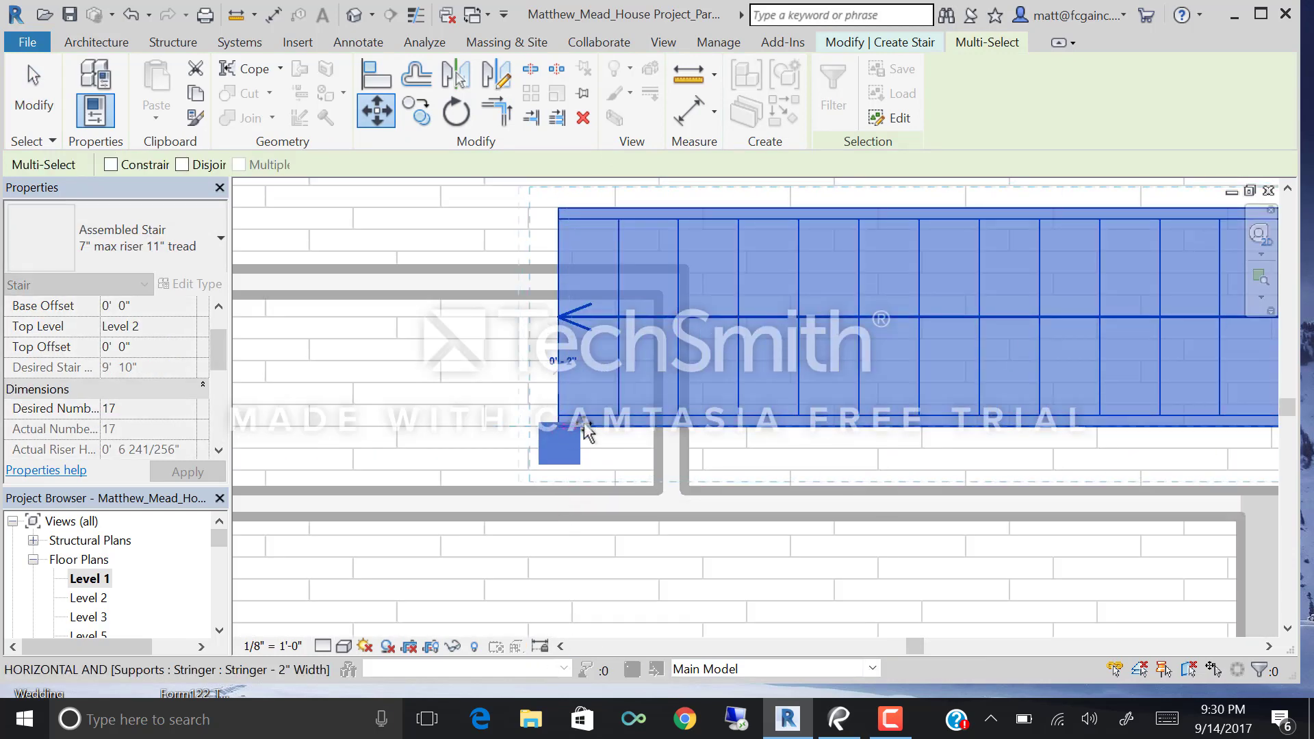
left_click(686, 491)
scroll(570, 480, "down", 2)
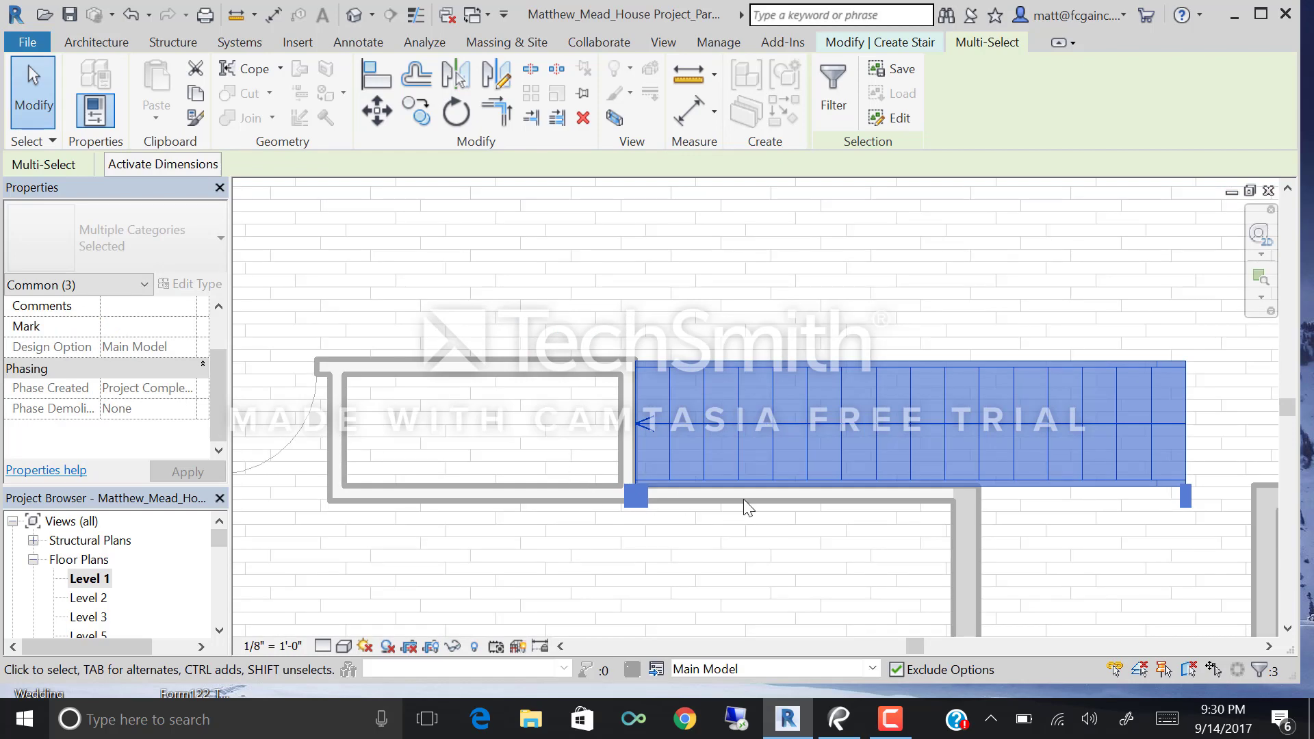
left_click(730, 339)
Measure across the stair run from its lower edge, near the last tread at the upper end.
left_click(654, 75)
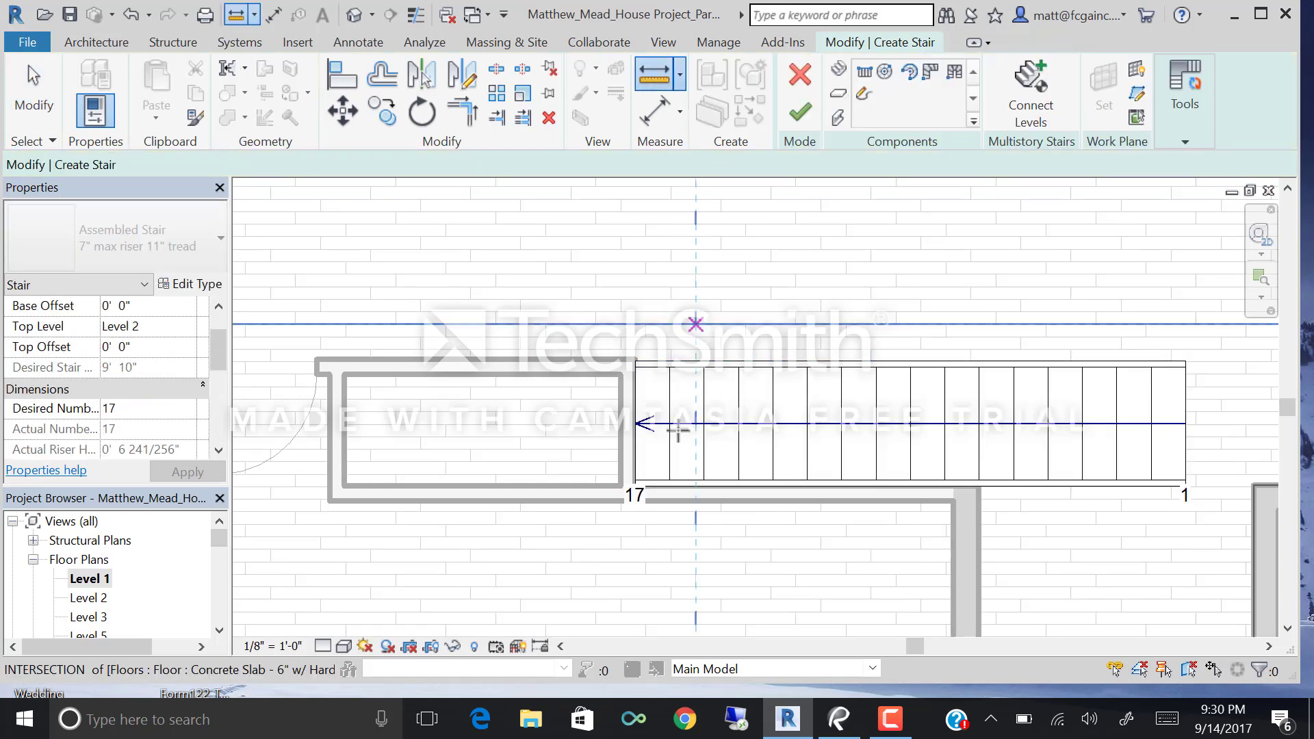
scroll(677, 479, "up", 3)
left_click(674, 501)
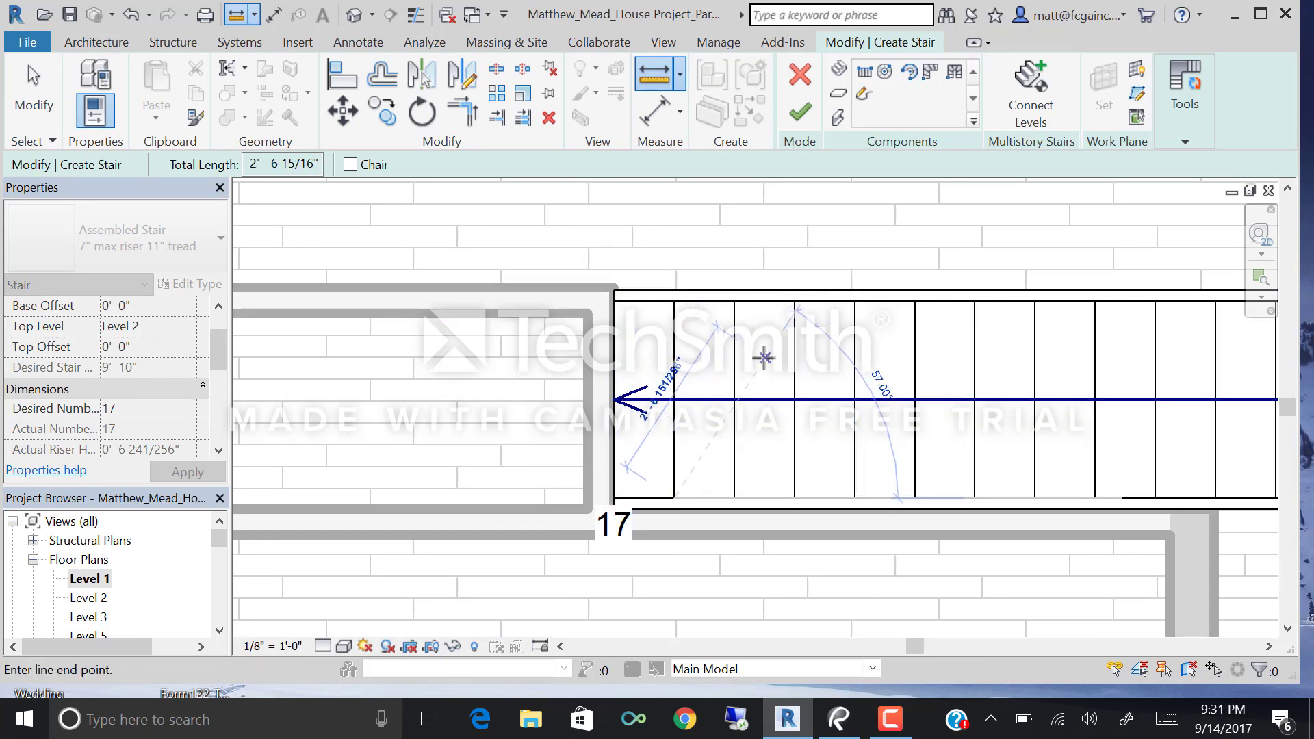
scroll(260, 442, "down", 1)
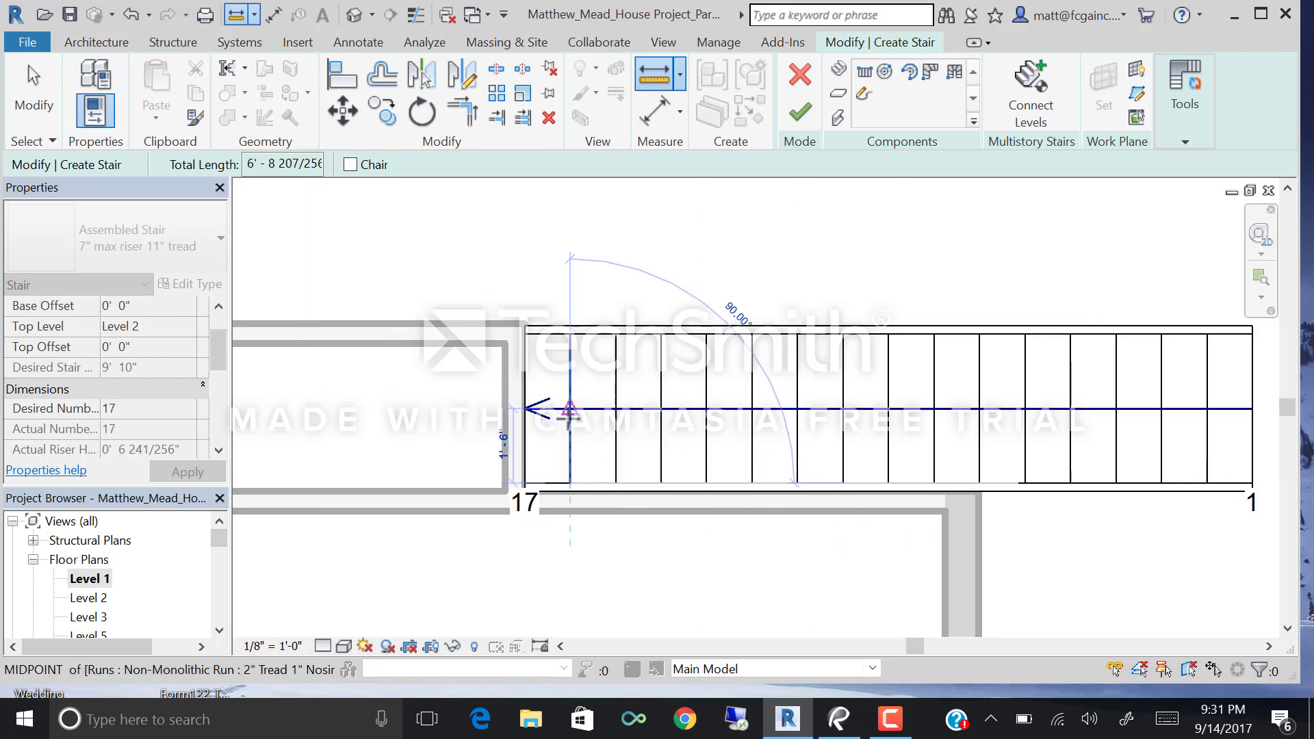
scroll(582, 489, "up", 1)
key("Escape")
key("Escape")
scroll(358, 411, "down", 1)
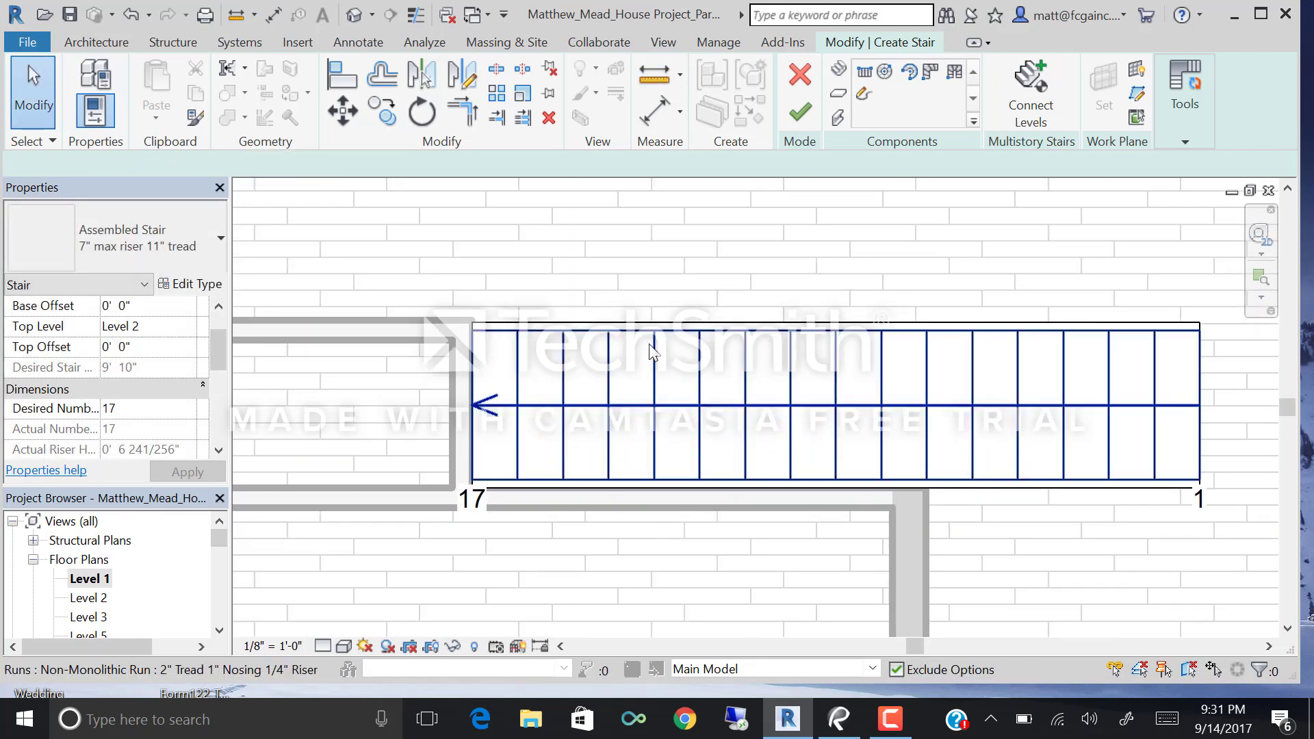
Set the stair run's width to 2' 8".
left_click(688, 356)
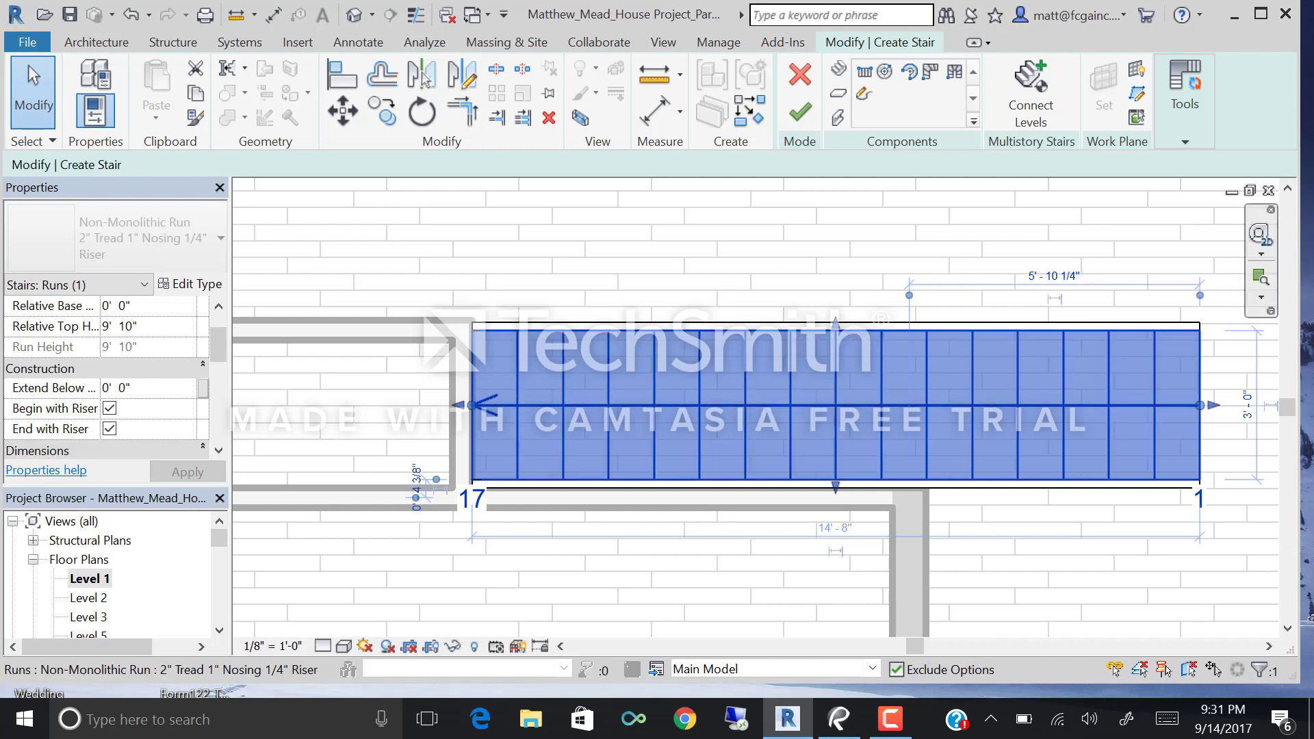
left_click(1250, 414)
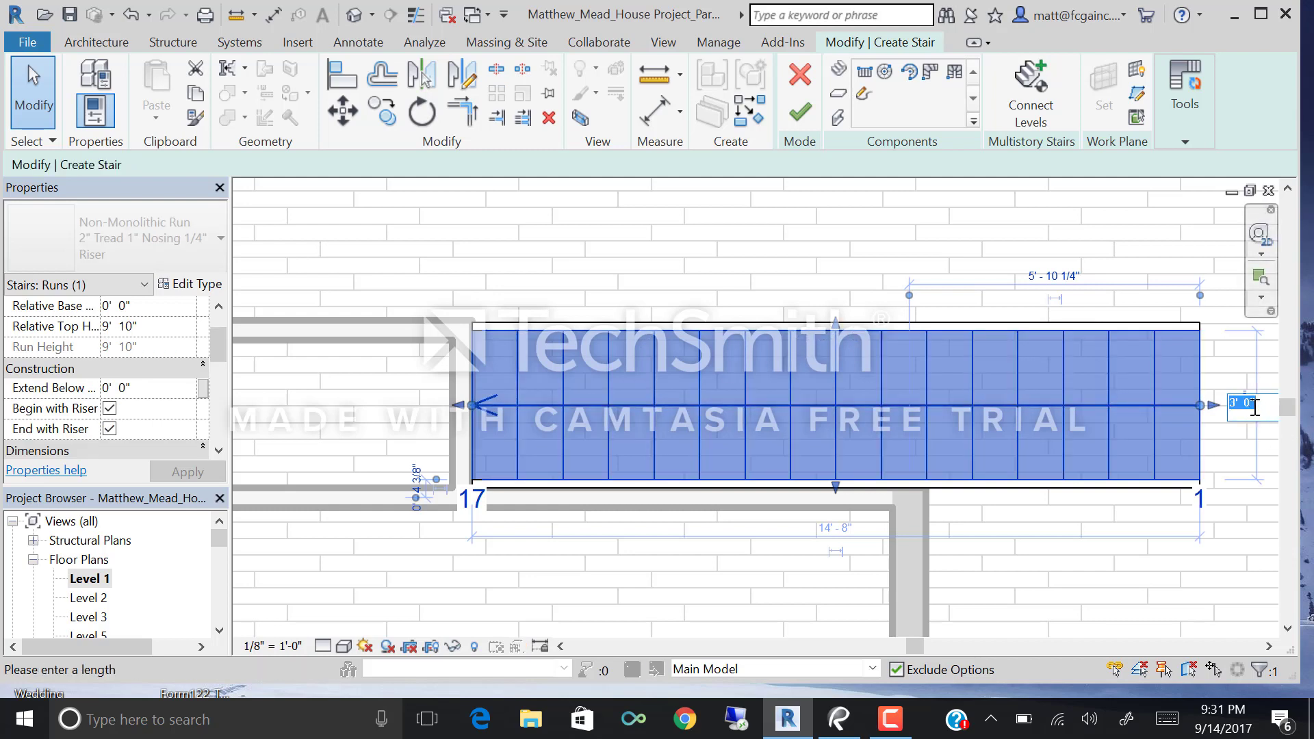
type("2 8")
key("Return")
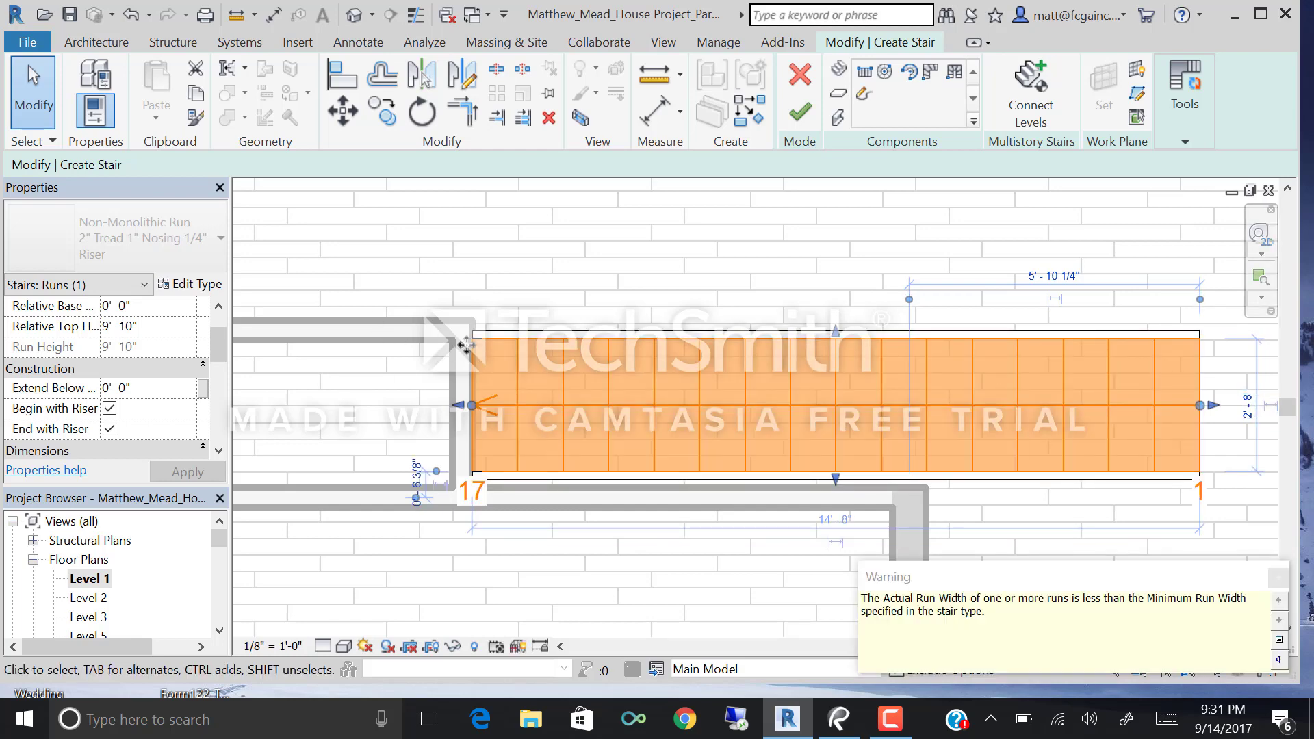
left_click(265, 373)
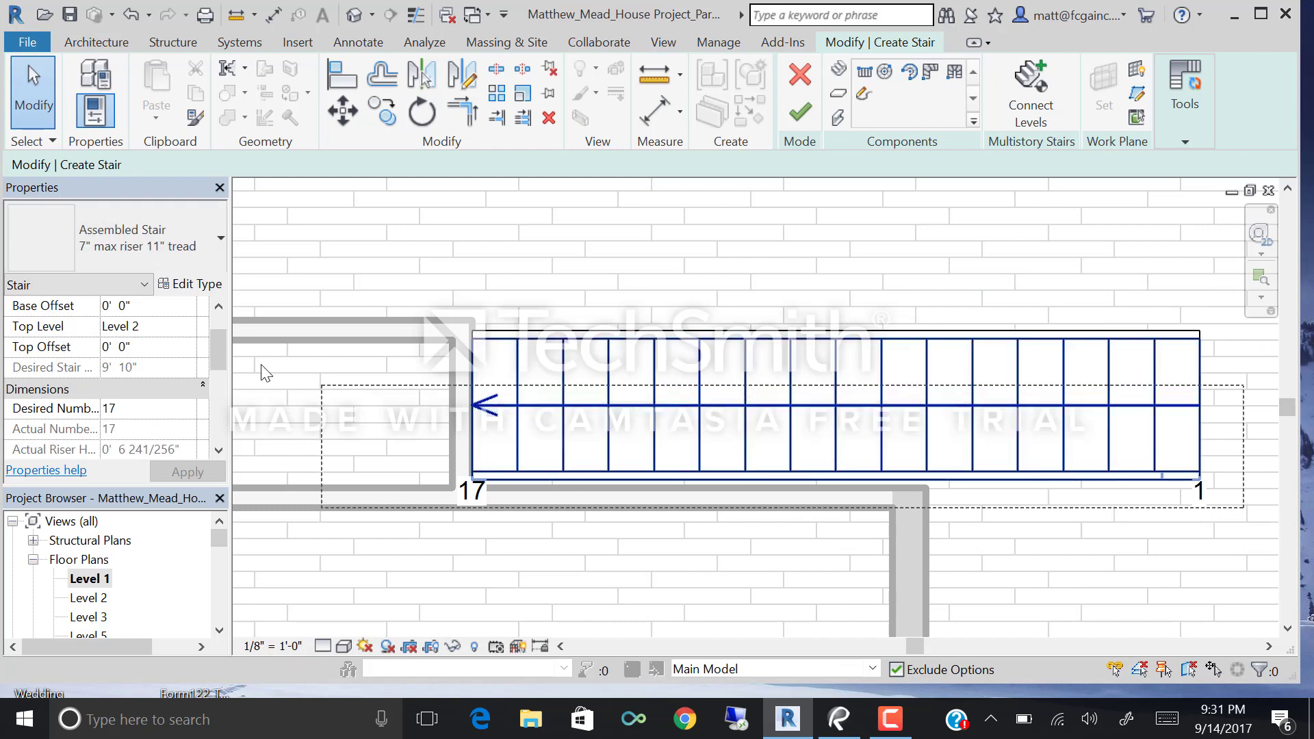
Move the narrowed run and its stringers back against the interior partition walls at the corner of the small room.
left_click_drag(262, 365, 393, 275)
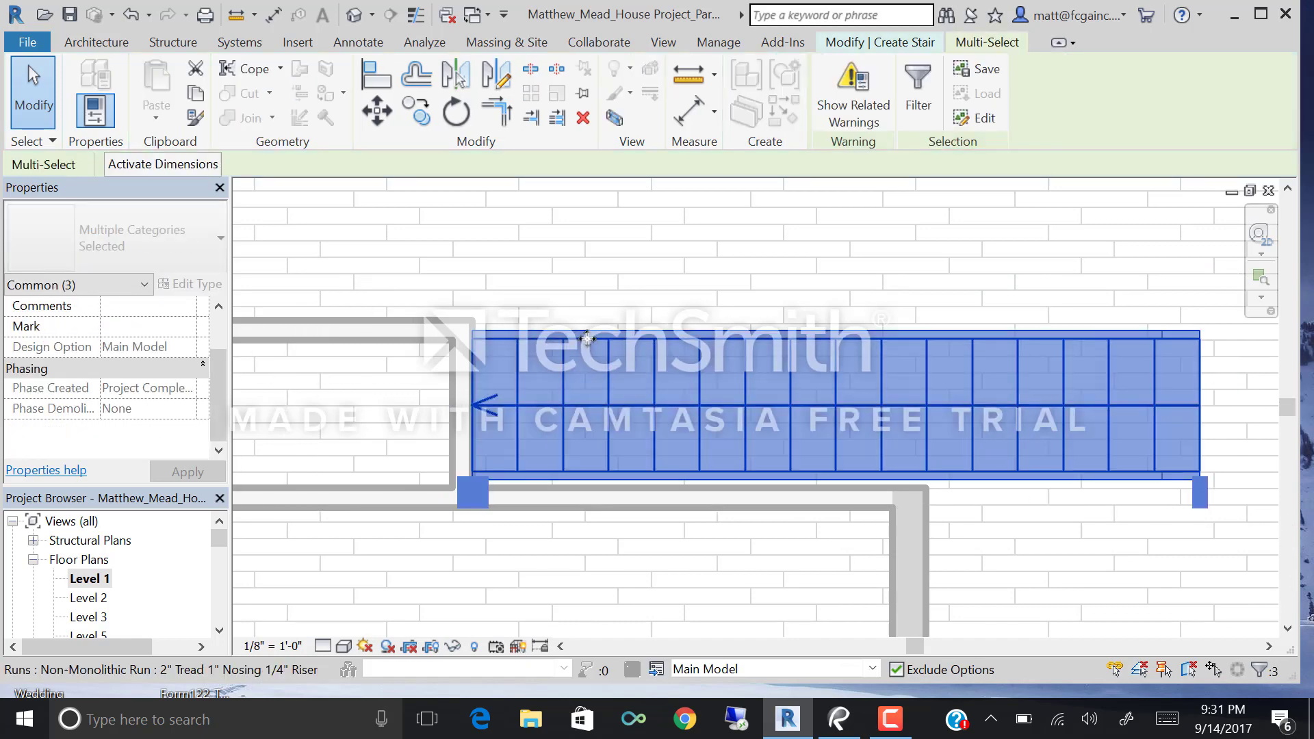
left_click(374, 121)
scroll(465, 493, "up", 4)
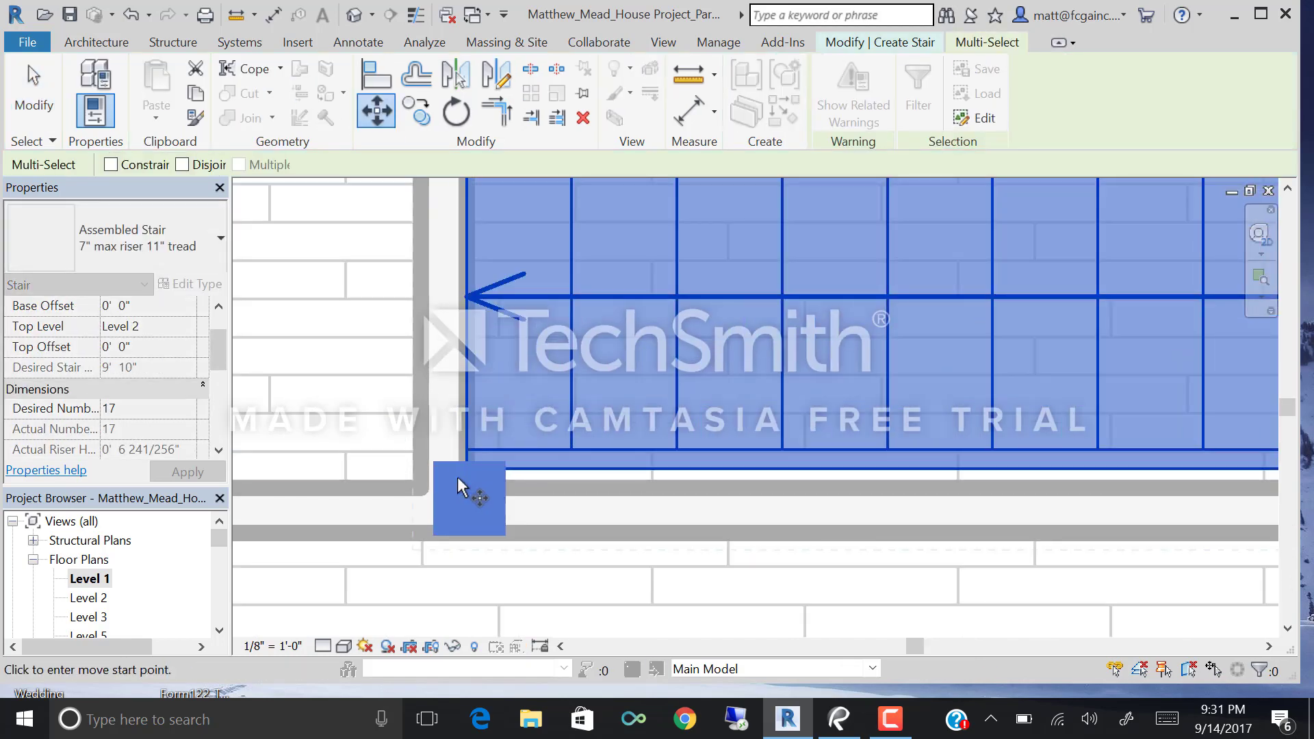
left_click(457, 486)
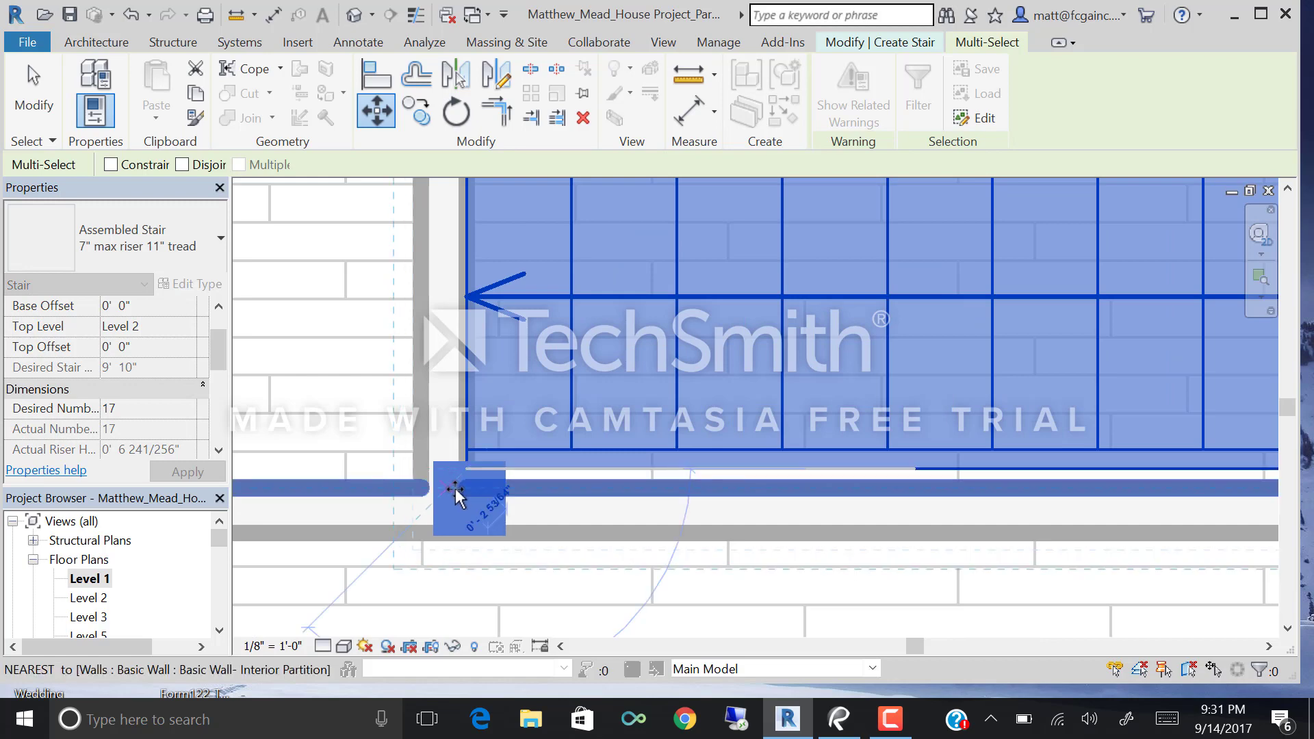
left_click(439, 504)
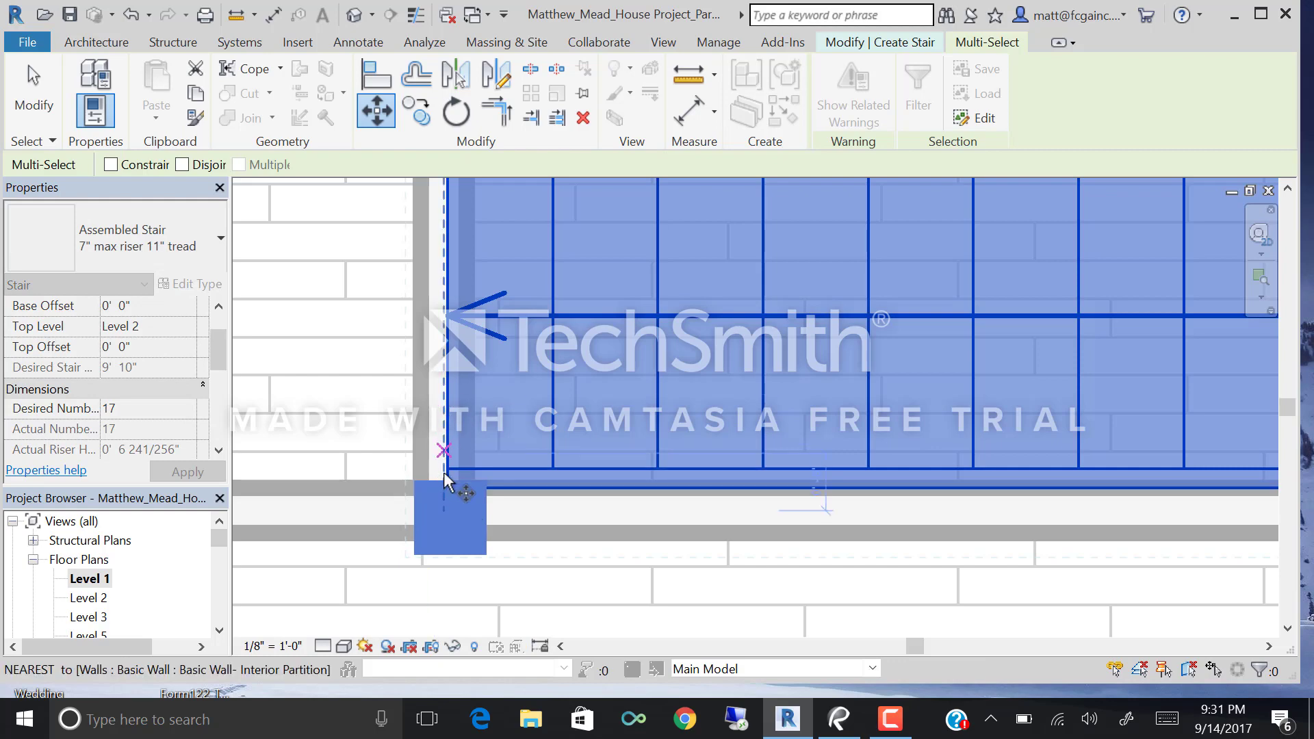
left_click(455, 493)
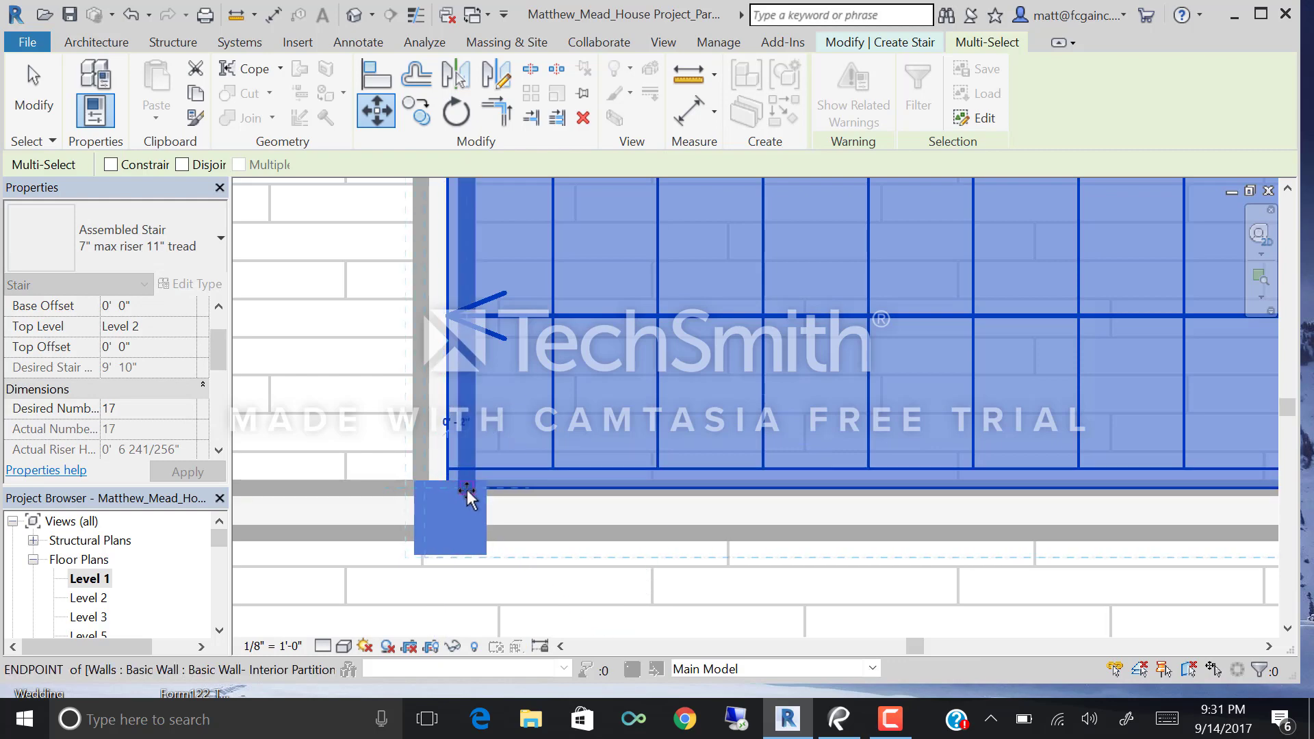
left_click(467, 490)
Clear the selection and finish the stair edit to create the straight stair in the Level 1 plan.
scroll(493, 486, "down", 3)
scroll(555, 294, "up", 2)
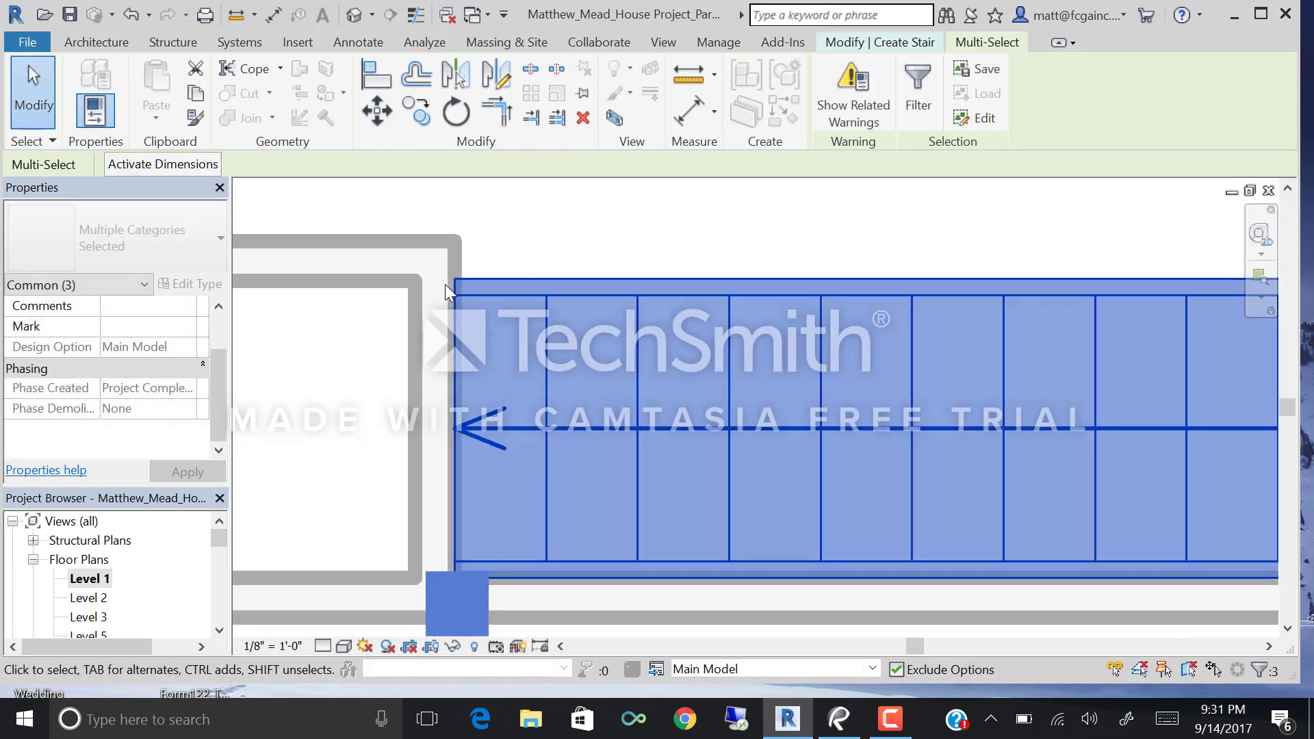
scroll(445, 284, "up", 1)
scroll(397, 301, "down", 4)
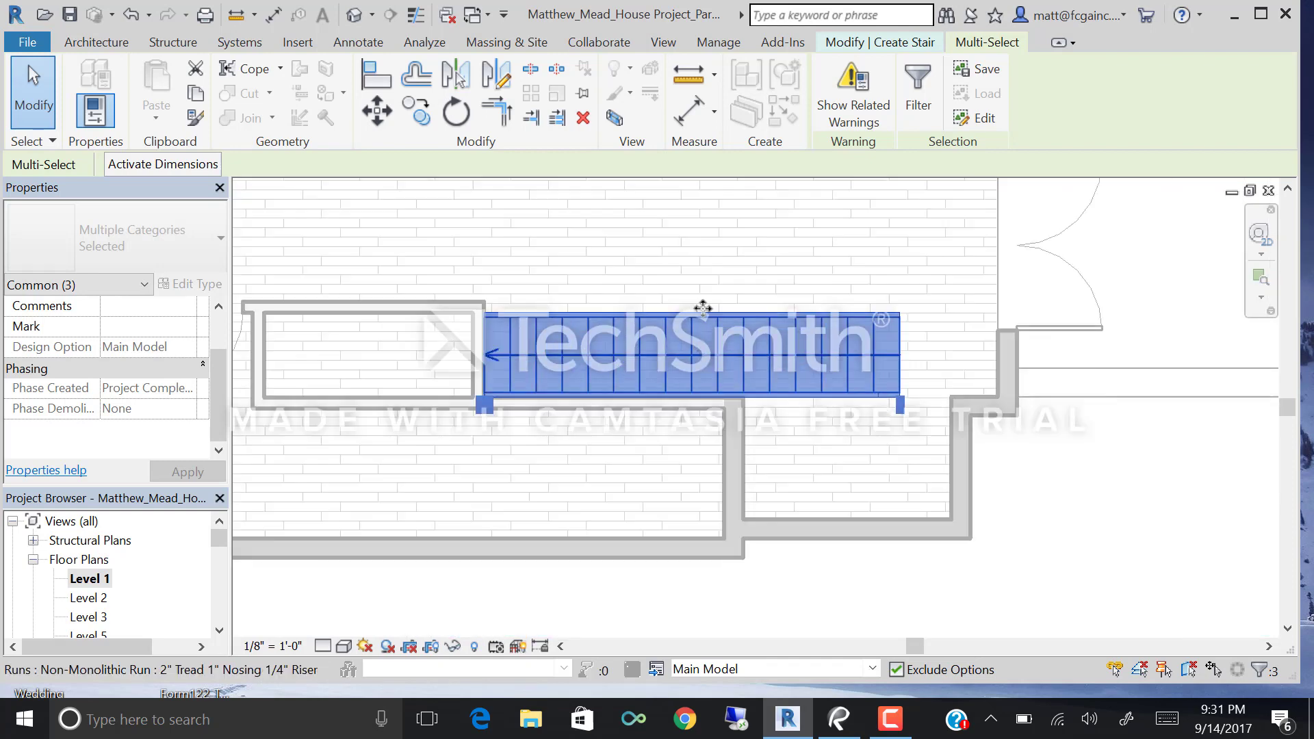
double_click(704, 311)
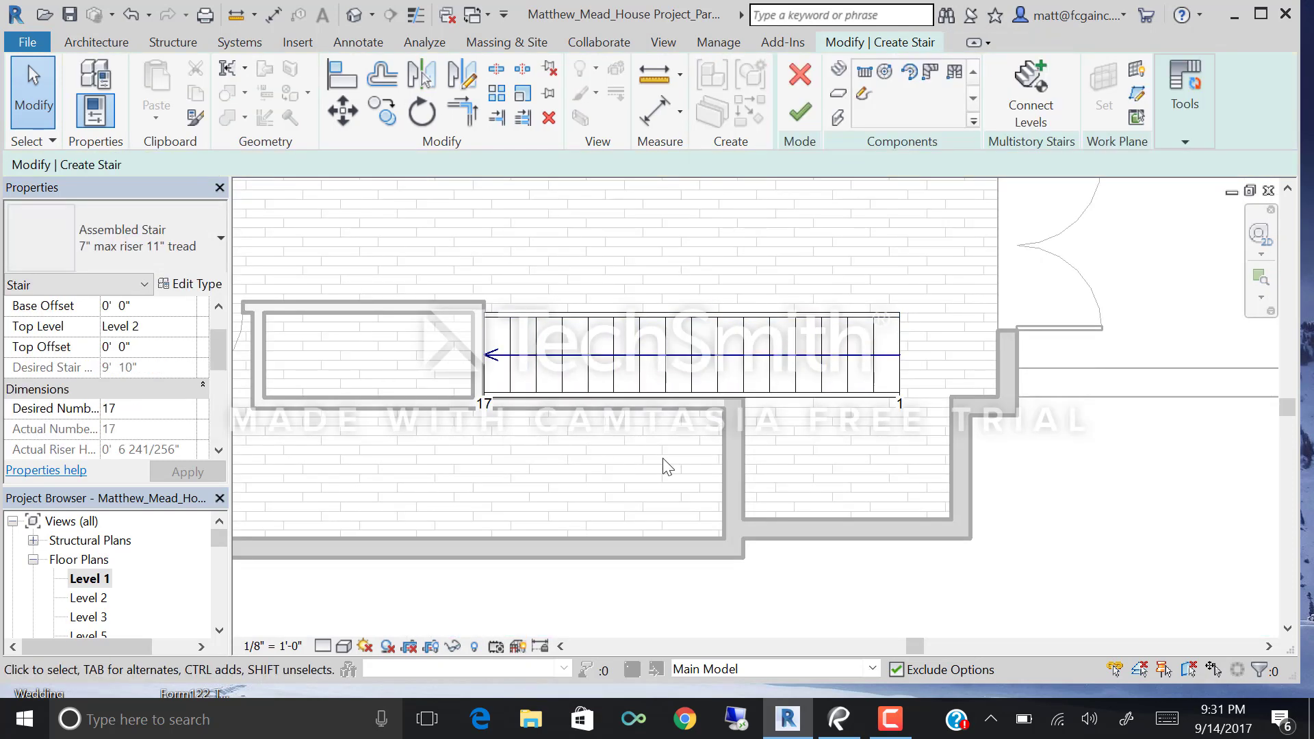
scroll(688, 382, "up", 1)
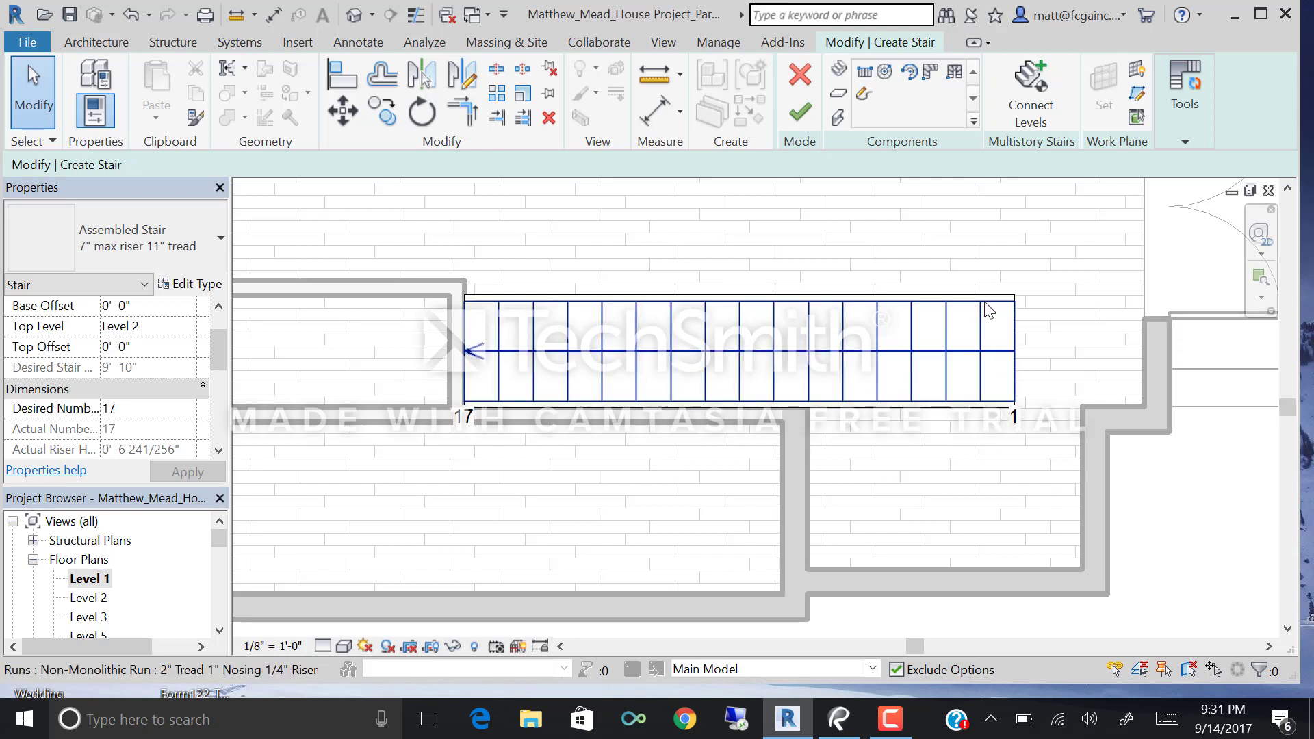
left_click(802, 113)
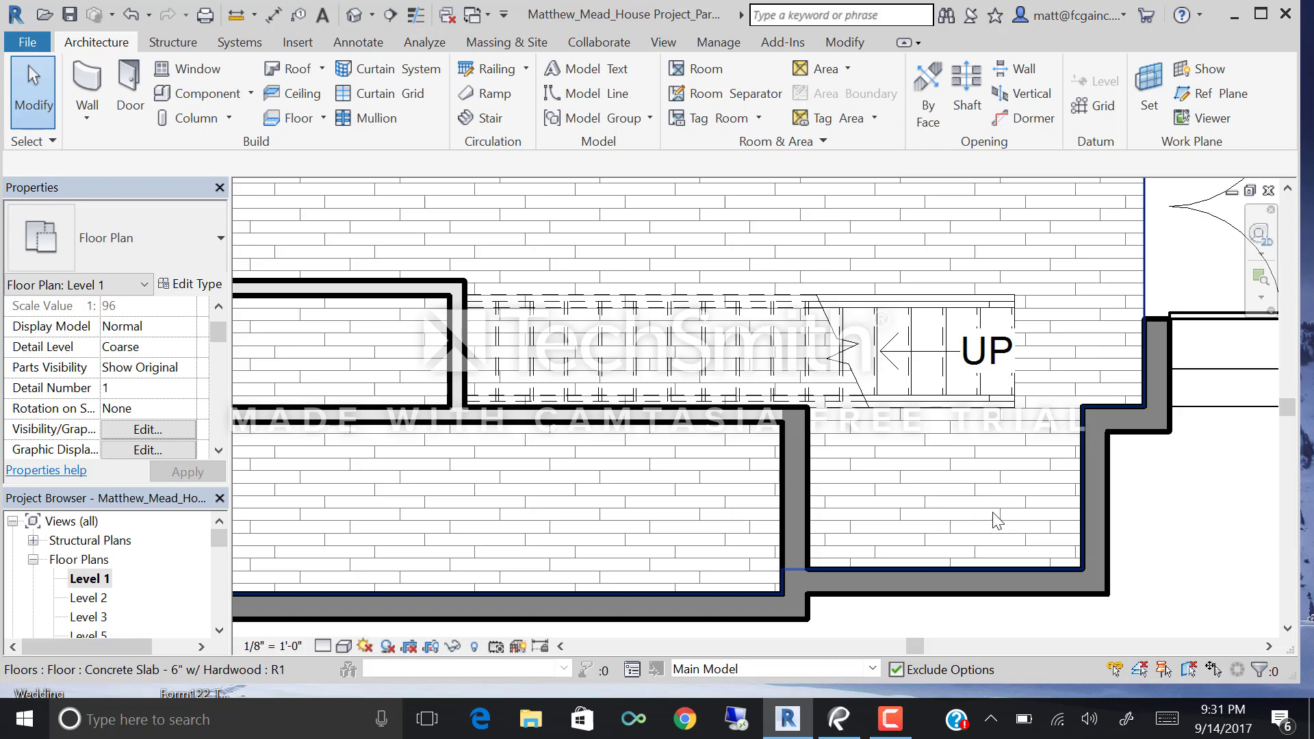
Examine the finished stair in the Level 1 plan, including its break line, direction arrow, treads and railings.
scroll(980, 386, "up", 3)
scroll(954, 248, "down", 2)
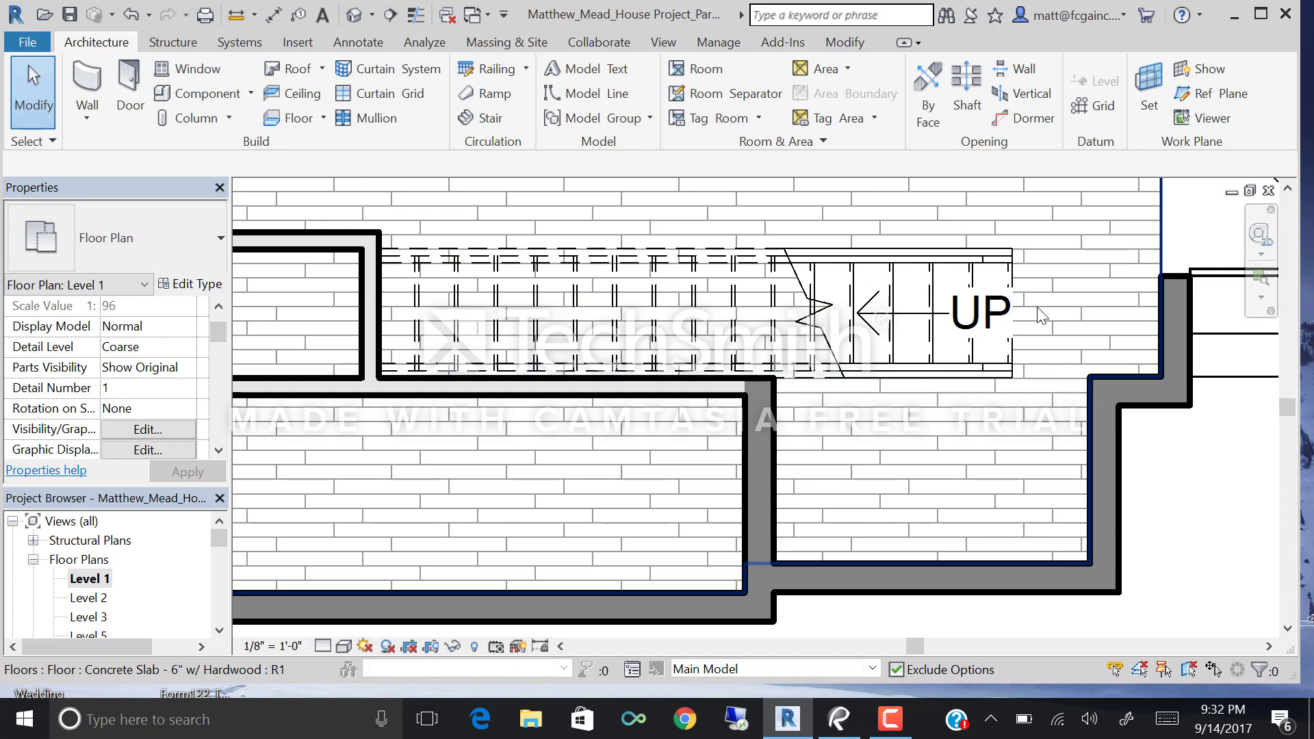
scroll(951, 368, "down", 1)
middle_click_drag(951, 368, 943, 372)
scroll(947, 366, "up", 3)
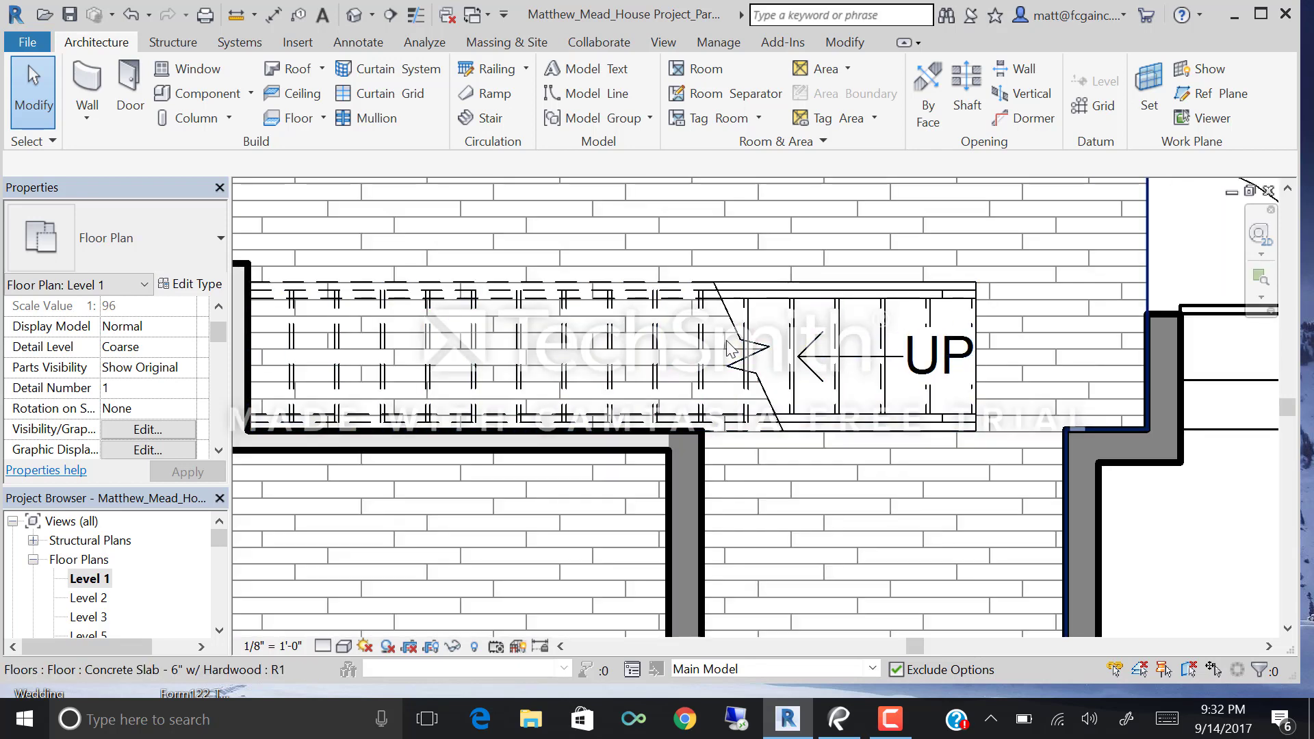
scroll(952, 363, "up", 2)
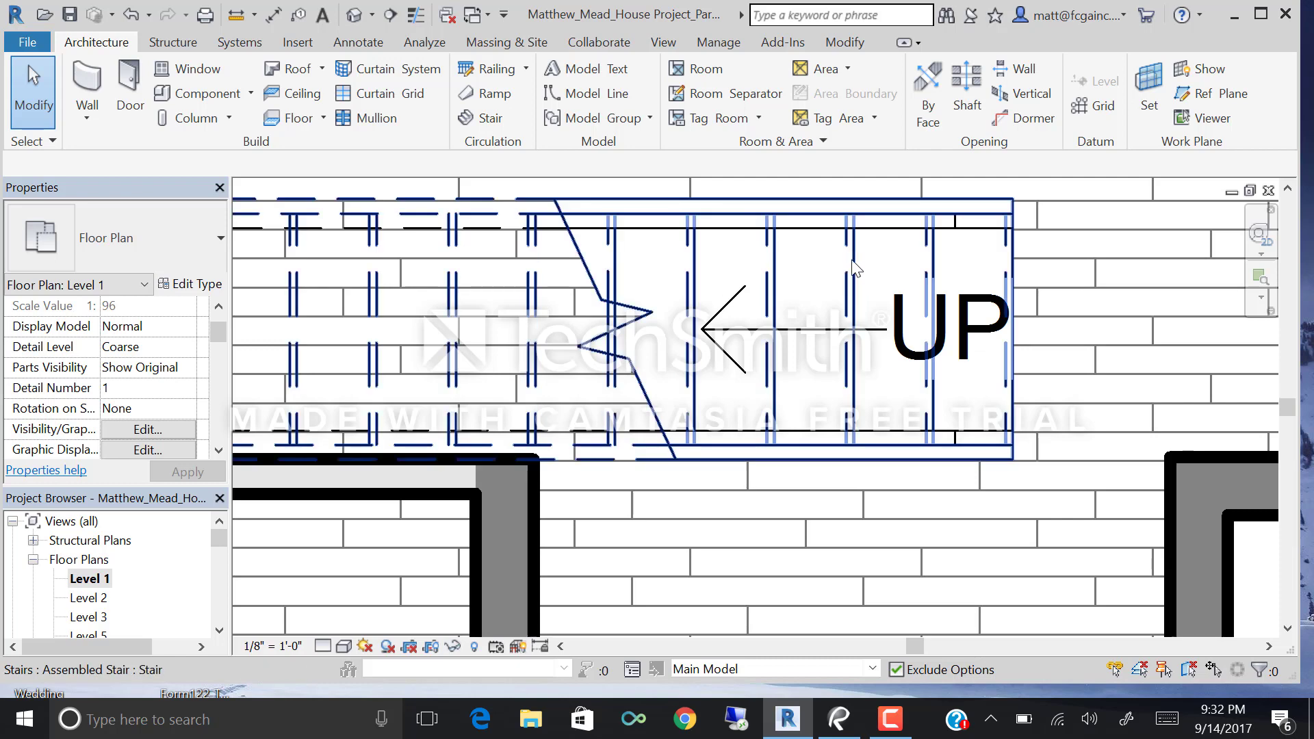
scroll(991, 430, "down", 2)
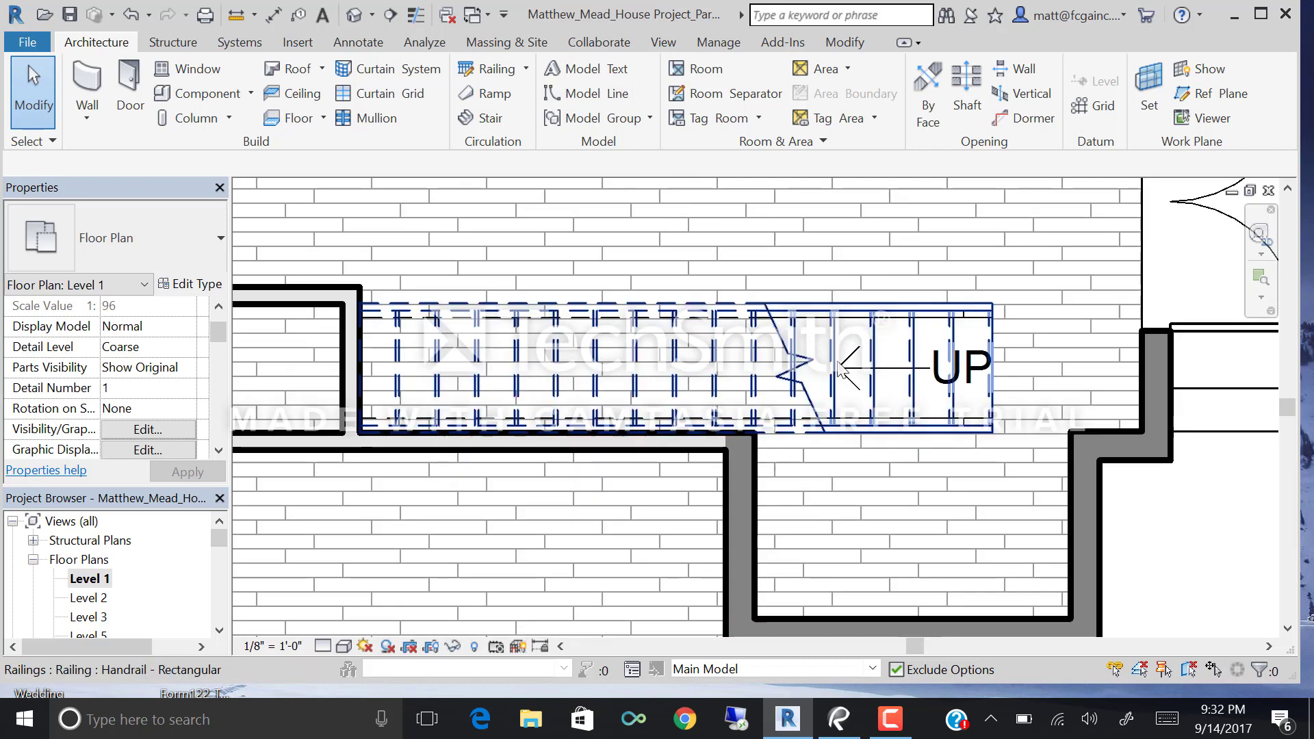
scroll(858, 346, "down", 1)
scroll(861, 353, "down", 1)
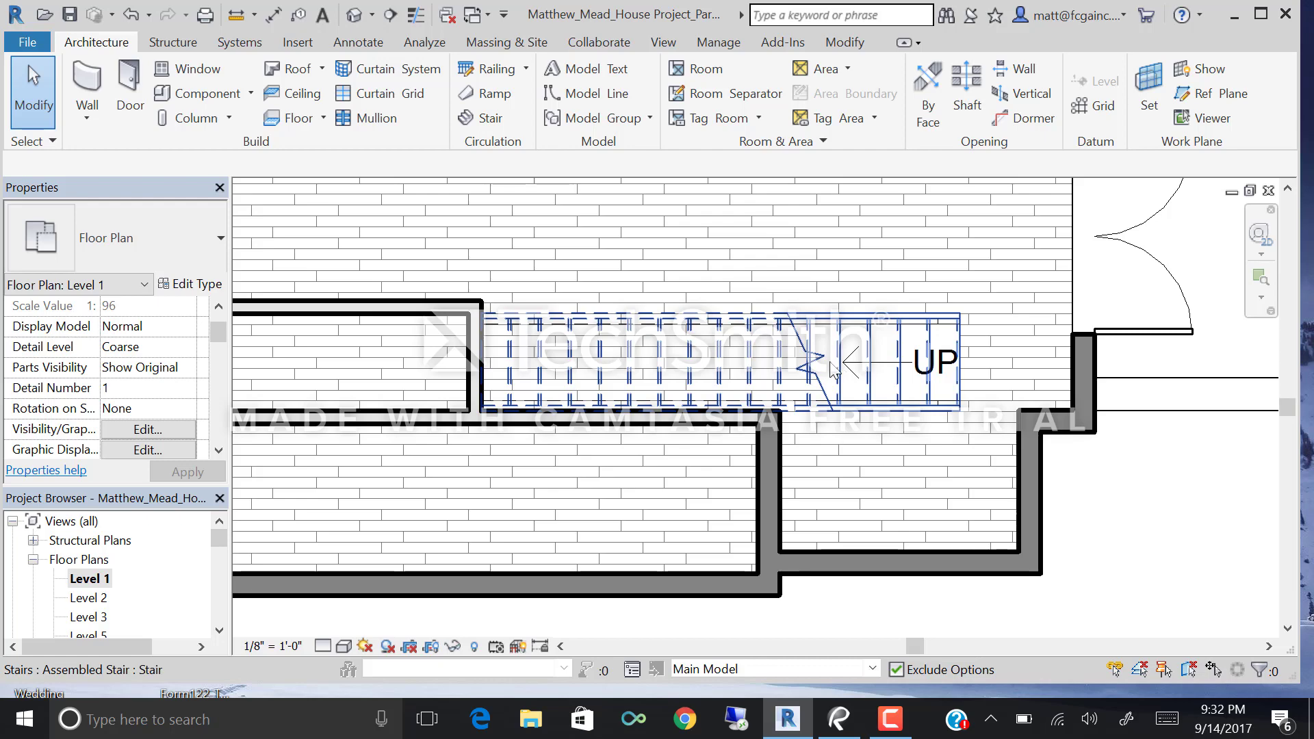
Open the default 3D view and inspect the stair, its railings and its upper end from several angles.
left_click(352, 16)
middle_click_drag(696, 415, 439, 443, "shift")
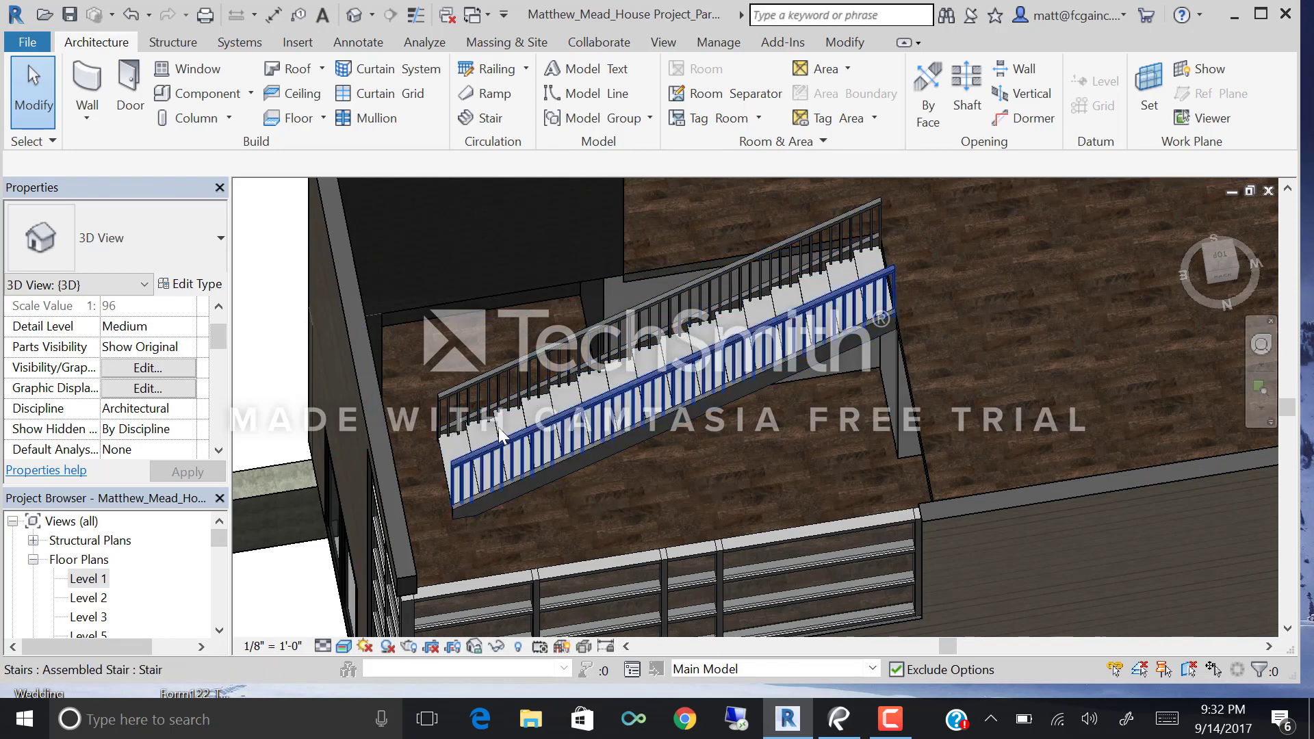
middle_click_drag(502, 436, 779, 307, "shift")
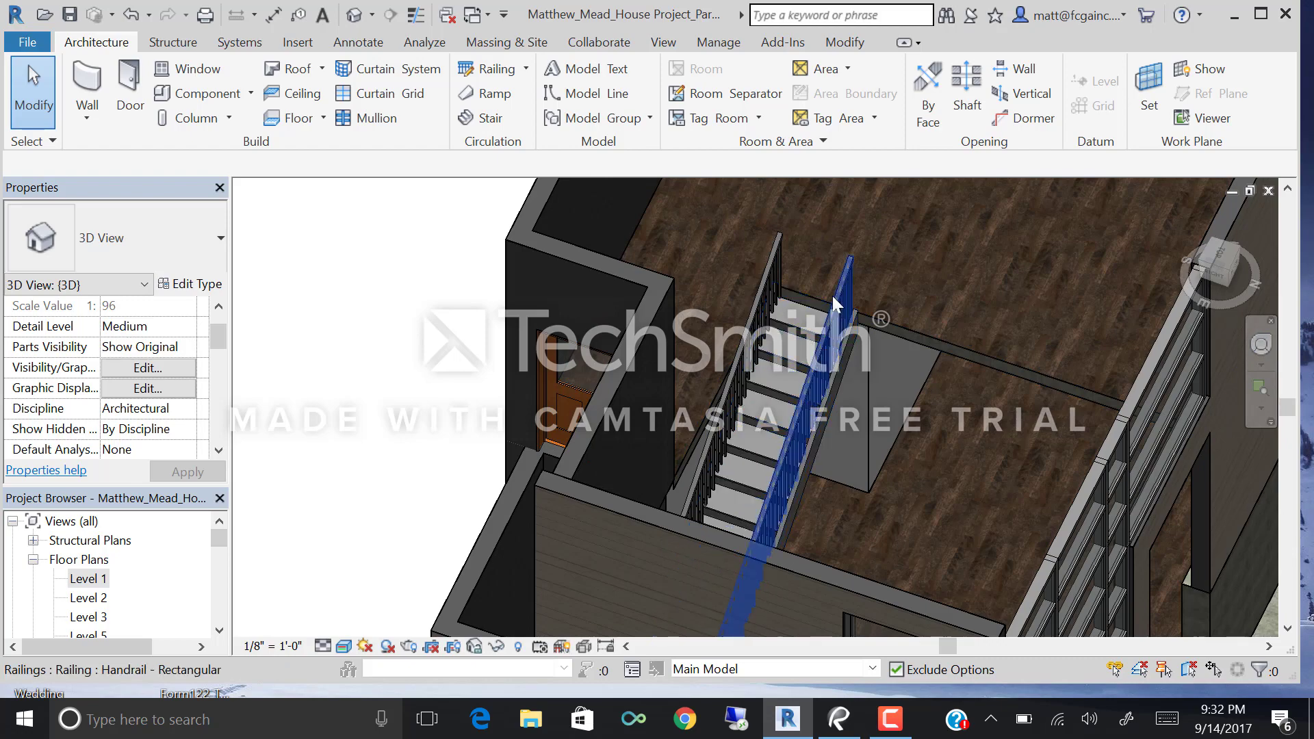
scroll(831, 284, "down", 4)
scroll(816, 298, "up", 6)
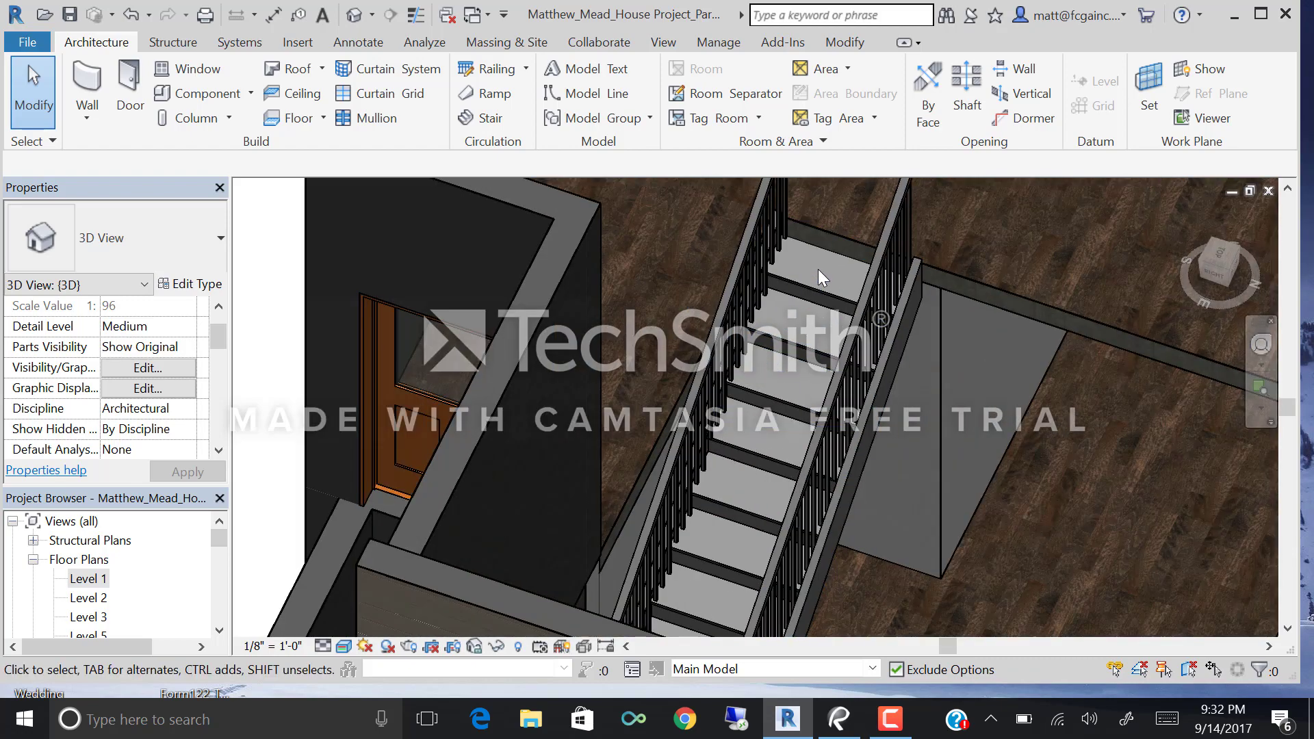
Examine where the stair's upper end and railings meet the Level 2 floor slab in the 3D view.
scroll(819, 276, "up", 3)
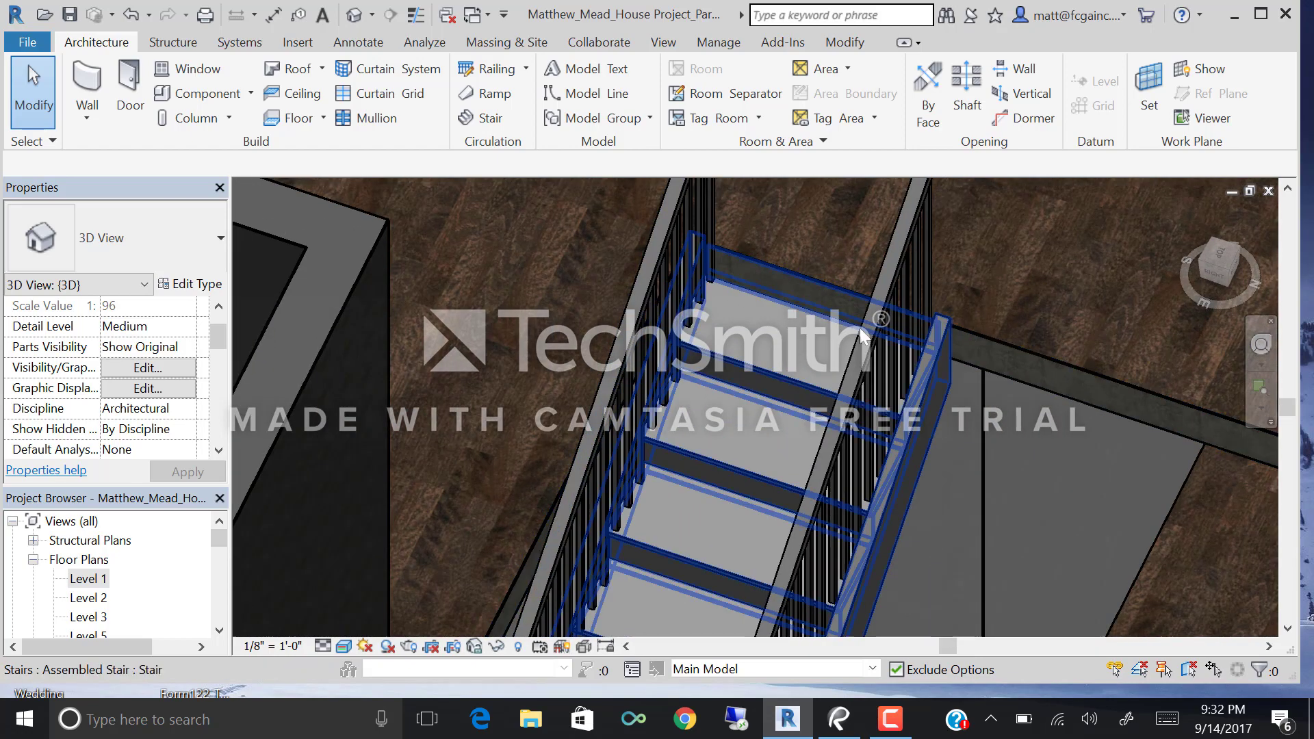
scroll(742, 356, "up", 2)
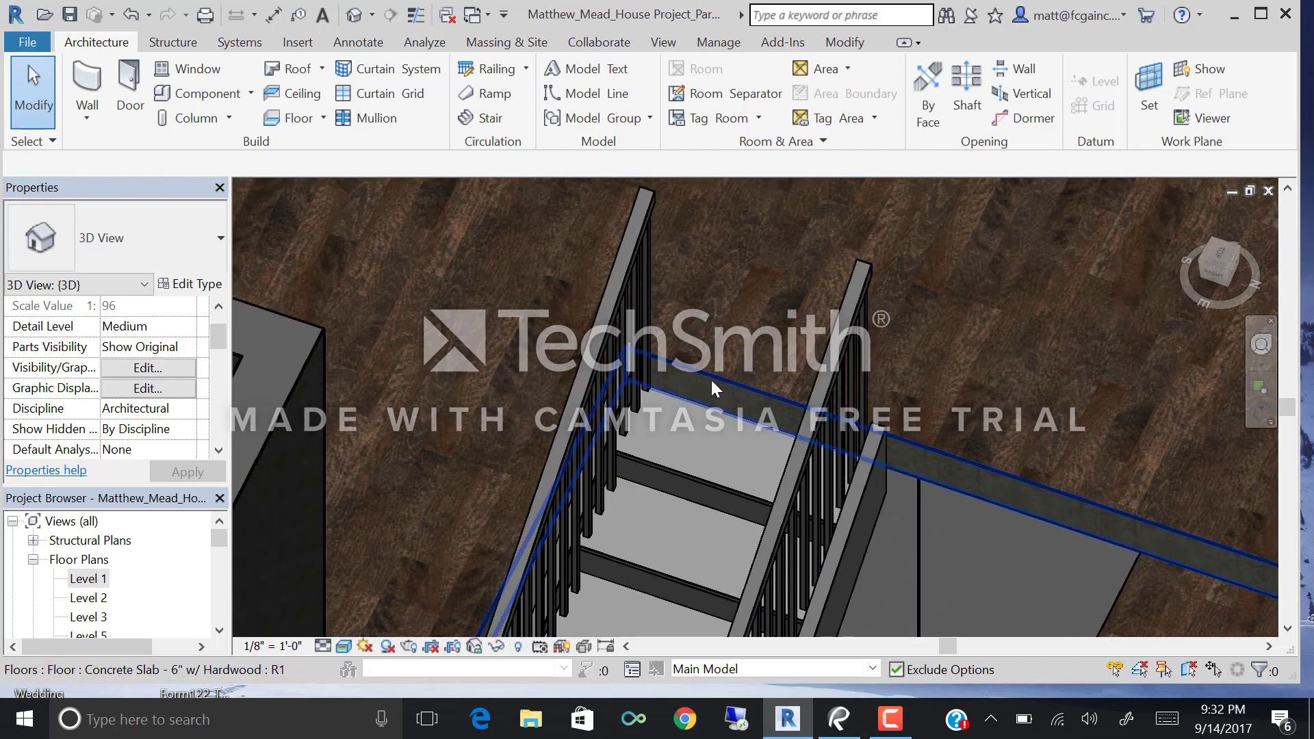
scroll(709, 370, "down", 2)
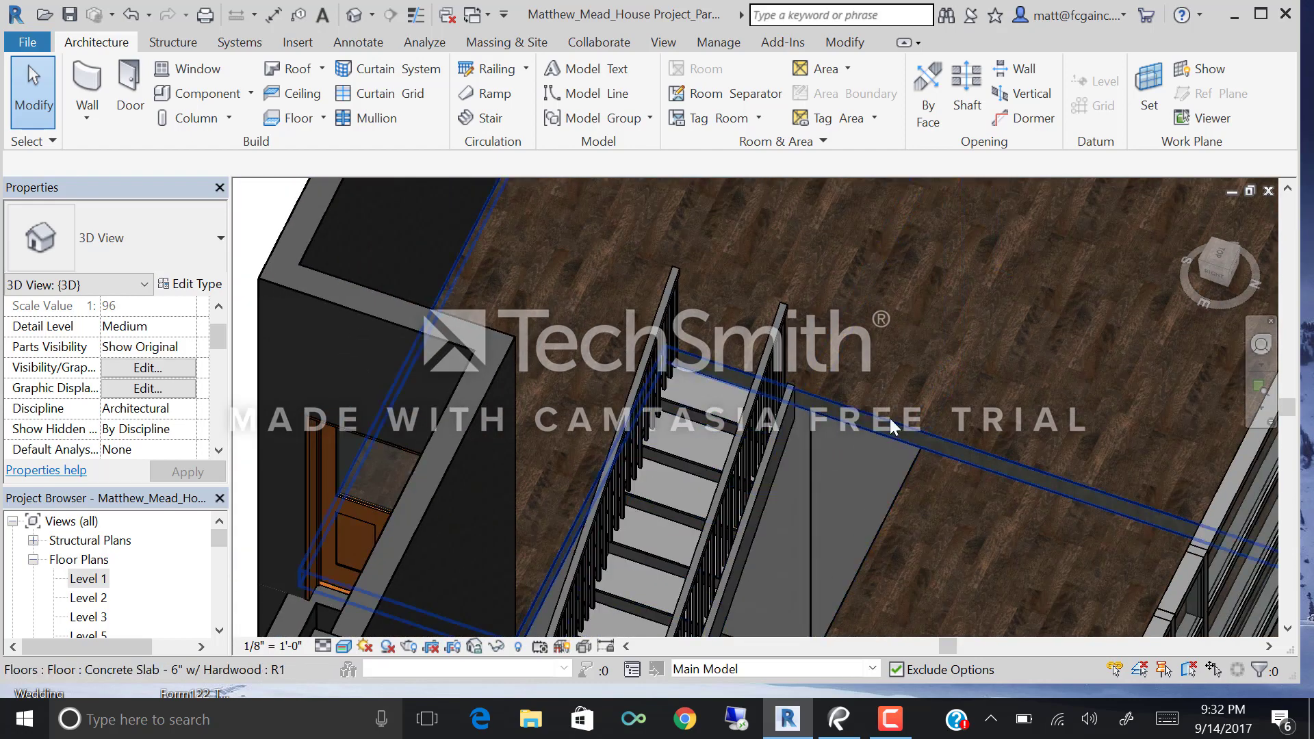
middle_click_drag(890, 419, 479, 342, "shift")
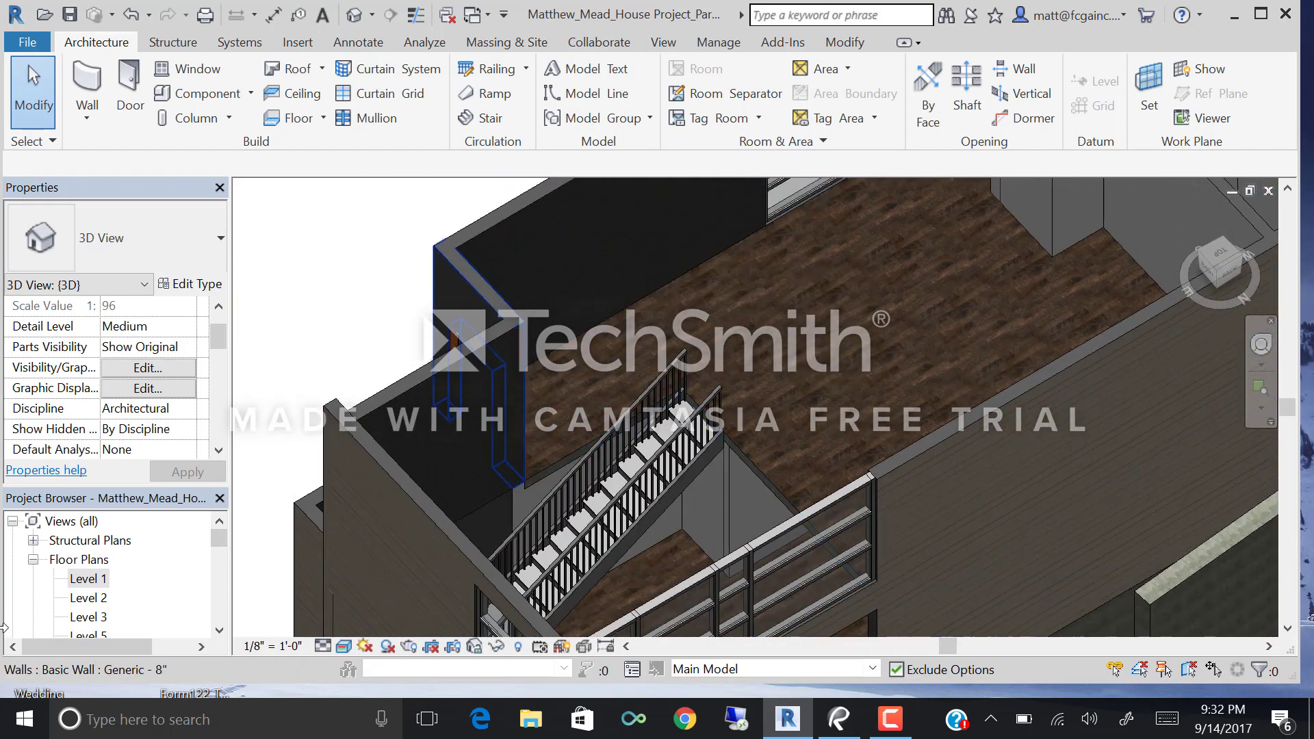
Open the stair for editing in the Level 1 plan and remove its straight 17-riser run.
double_click(82, 579)
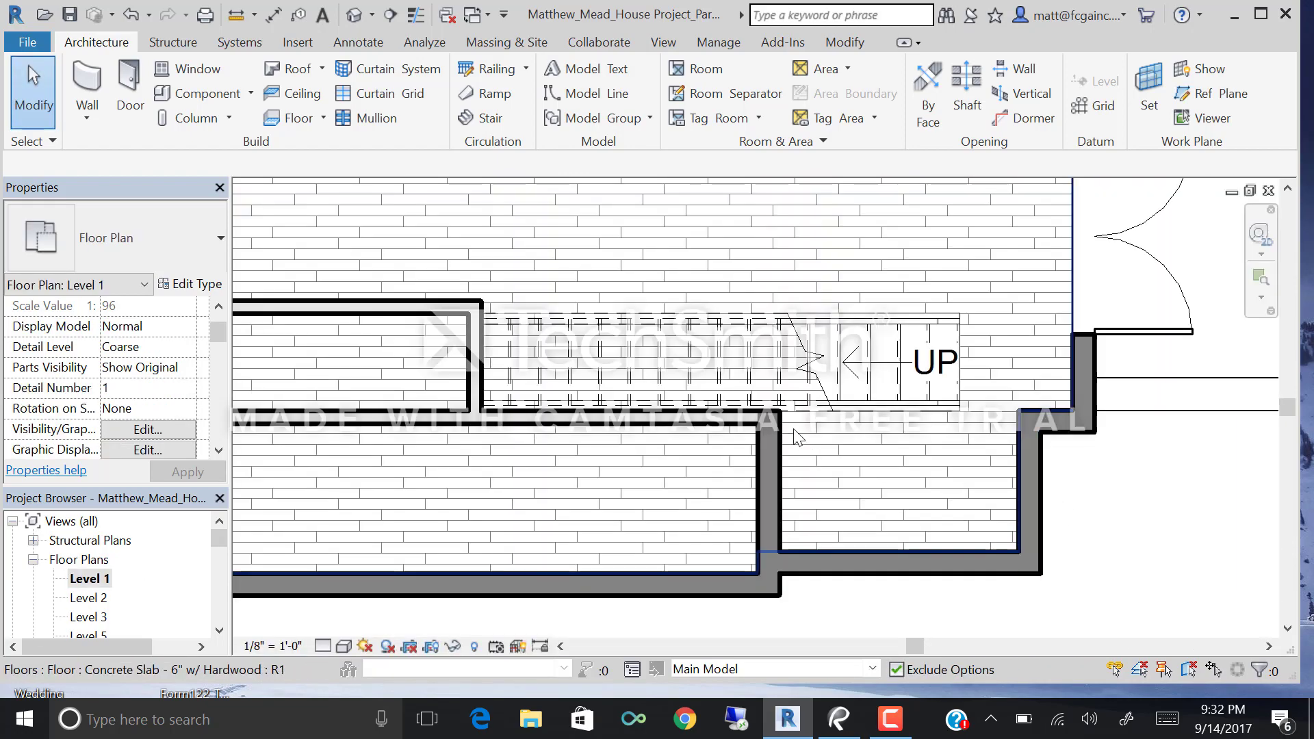
scroll(753, 380, "up", 2)
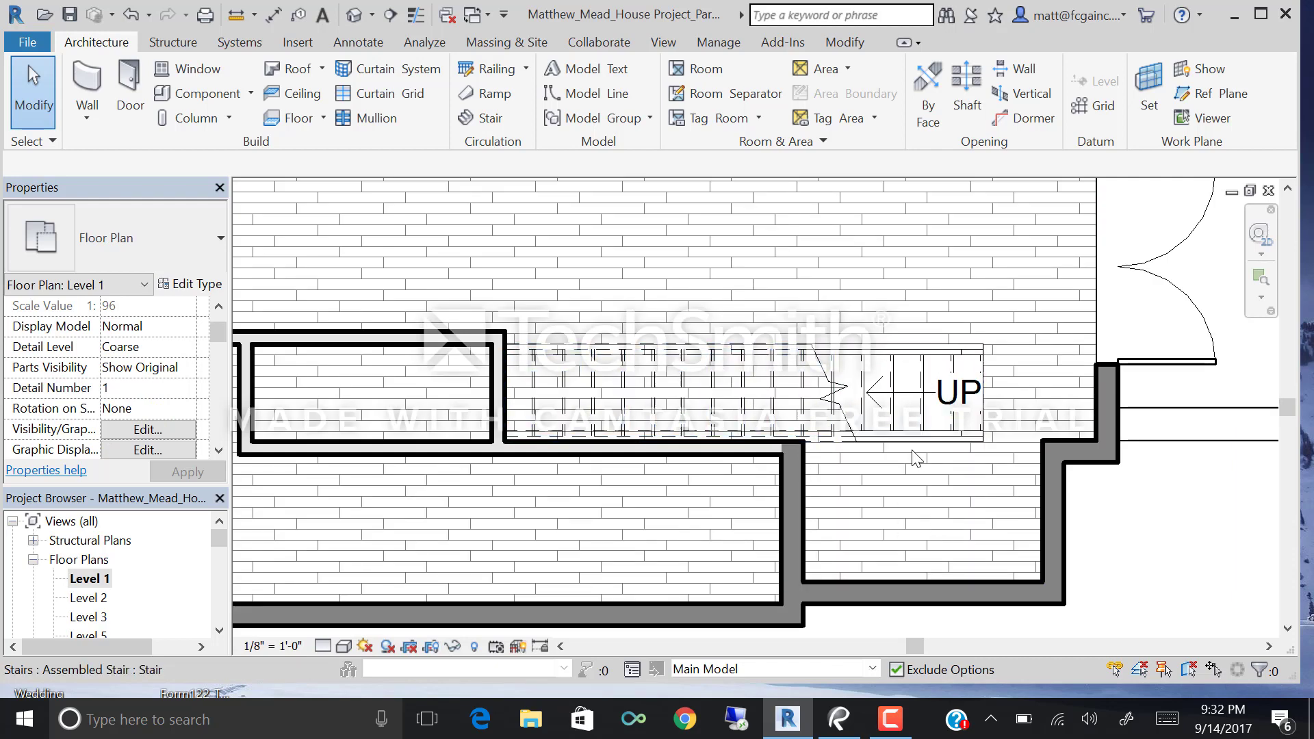
double_click(907, 391)
scroll(893, 407, "up", 3)
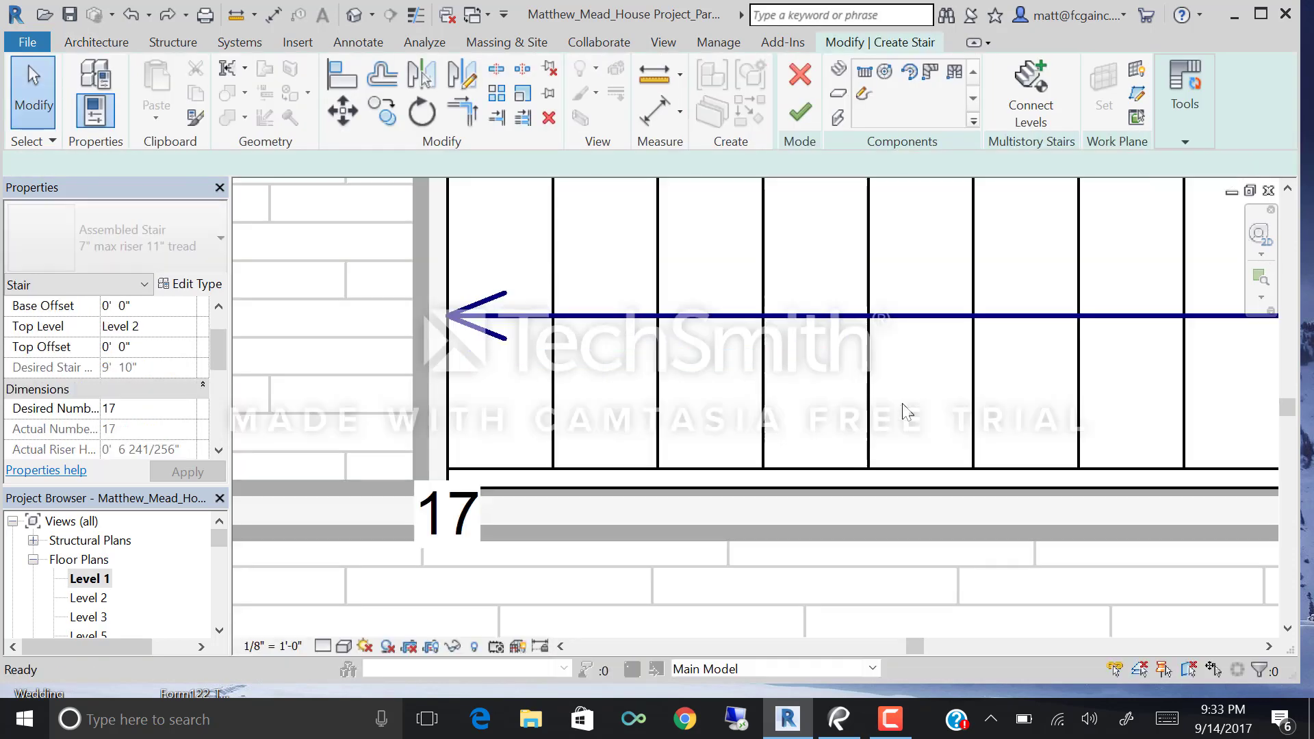
scroll(753, 434, "down", 3)
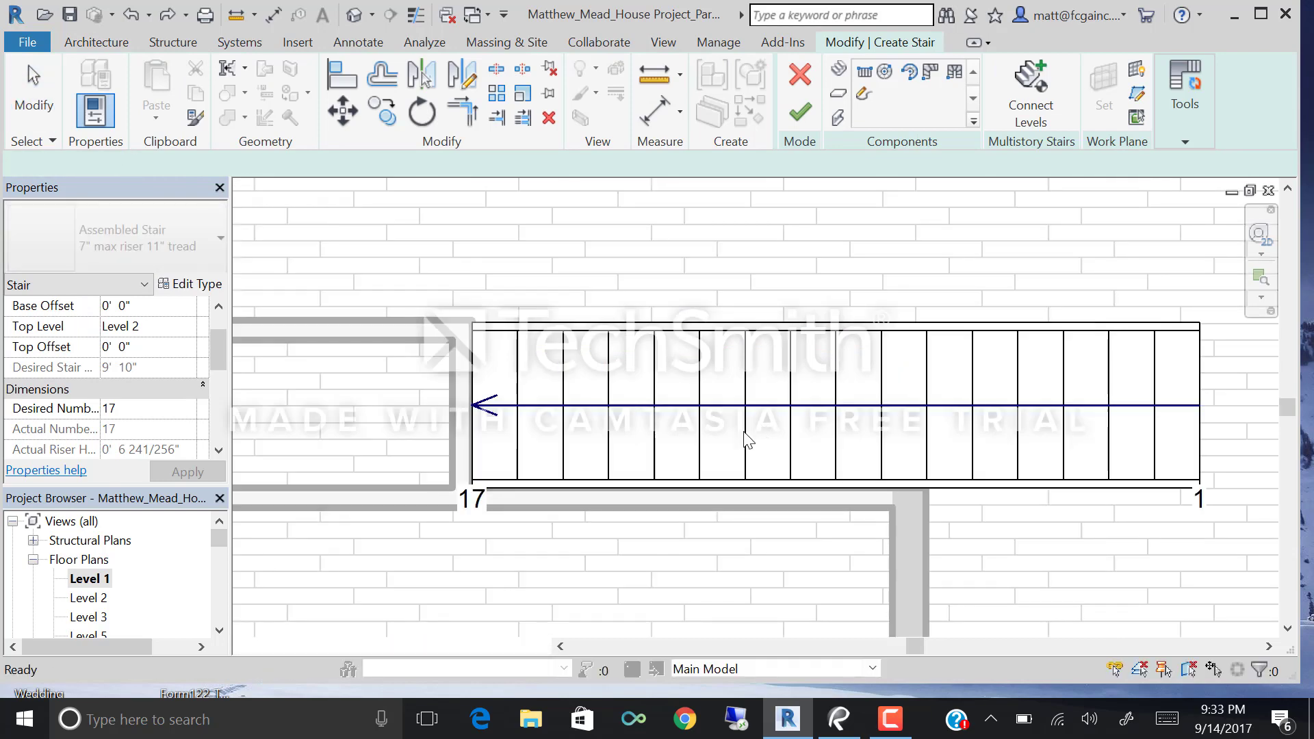
scroll(747, 438, "up", 1)
key("ctrl+z")
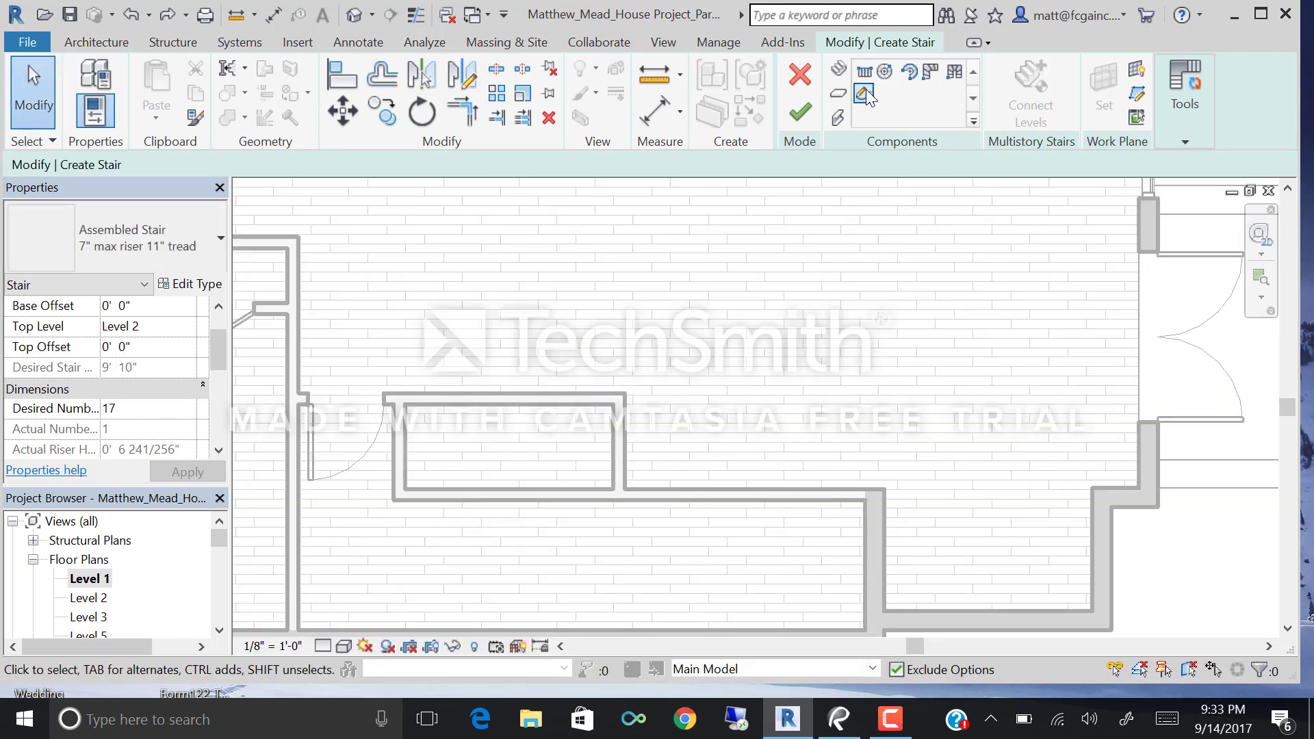
Draw a 7-riser run 5'-6" long and an in-line second run of 10 risers with an automatic landing between them, then finish the stair.
left_click(864, 71)
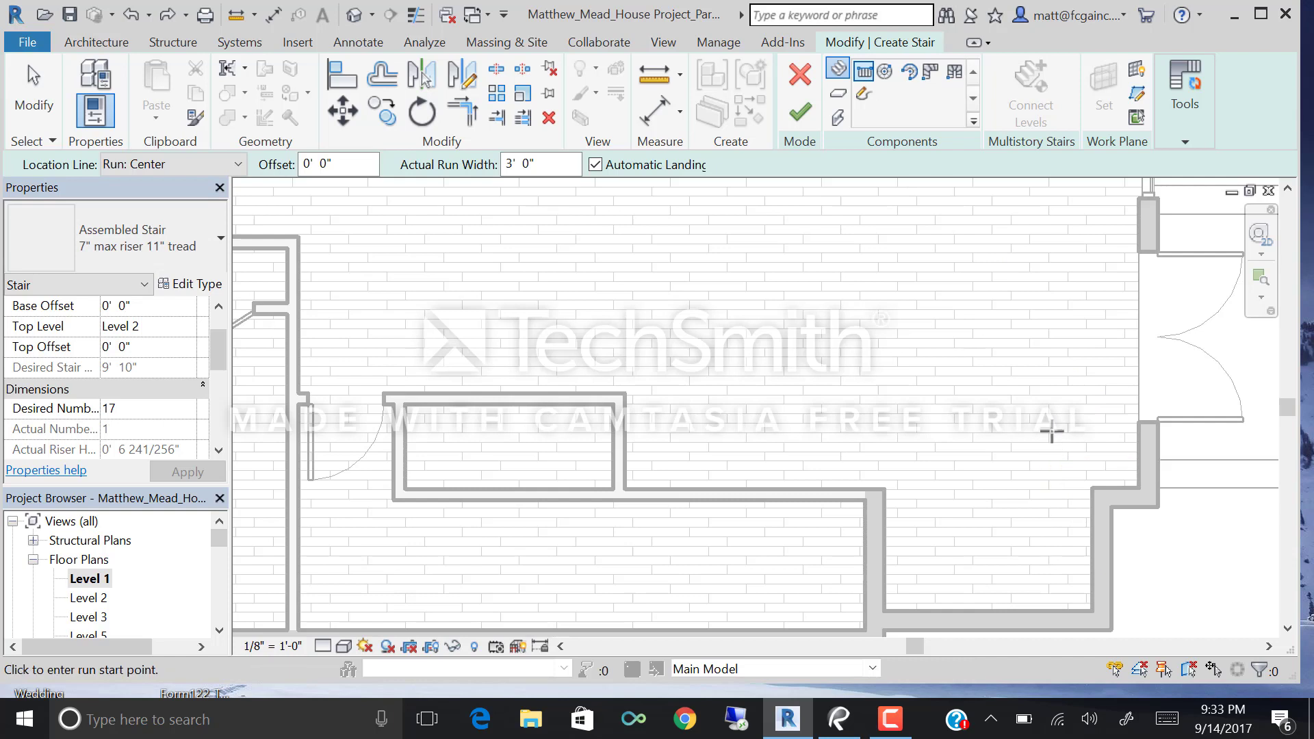
left_click(1057, 421)
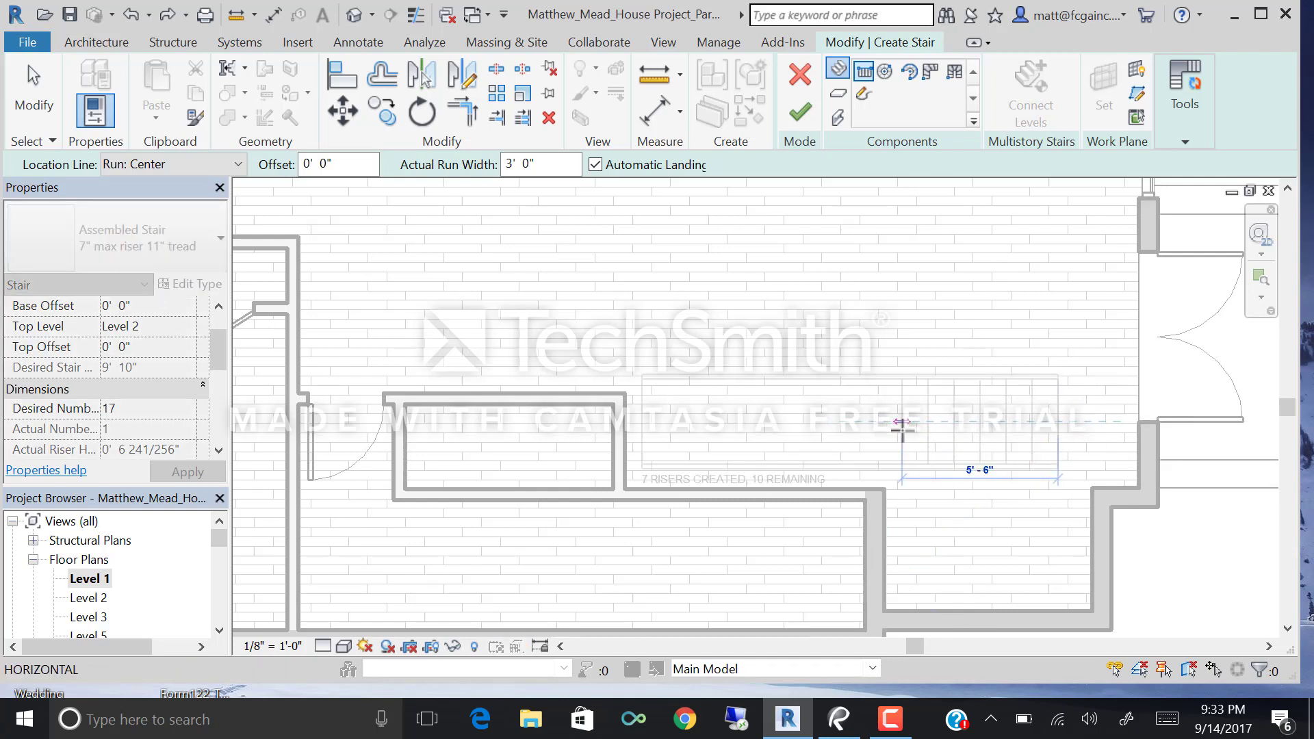
left_click(902, 426)
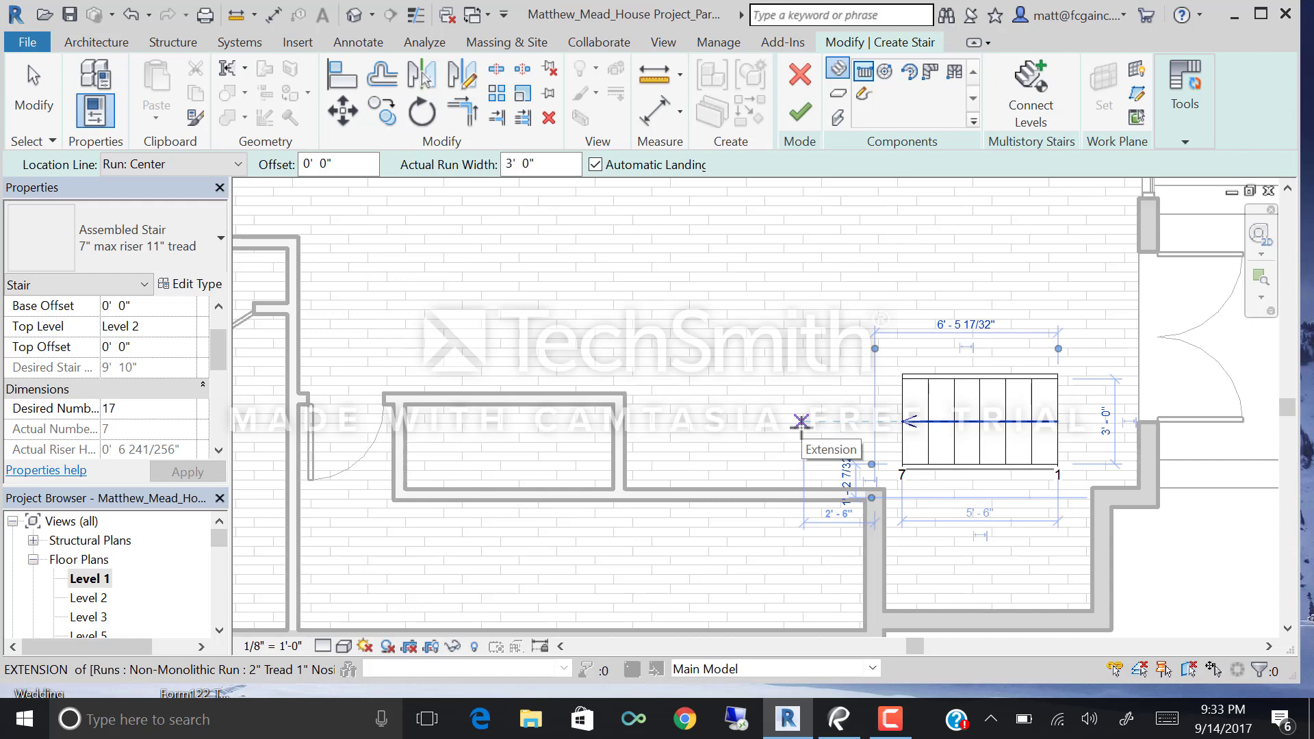
left_click(801, 421)
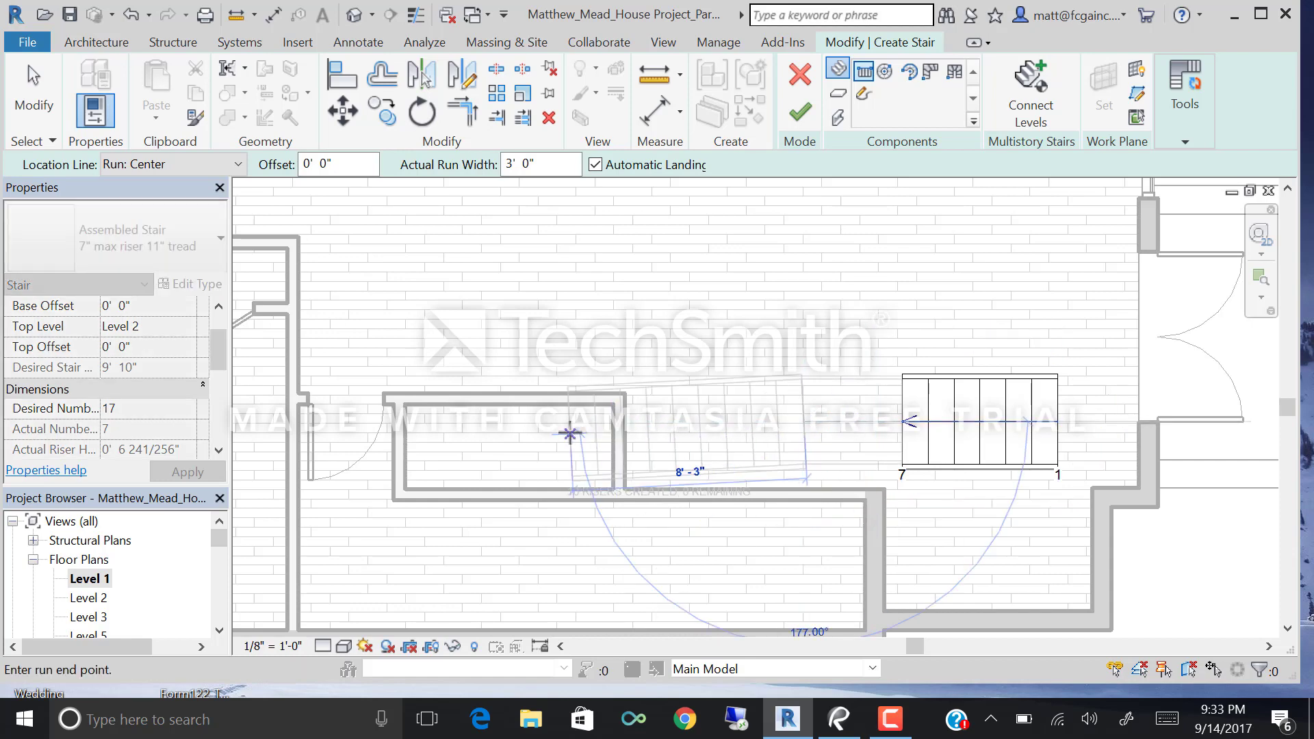
left_click(568, 421)
key("Escape")
scroll(806, 483, "up", 1)
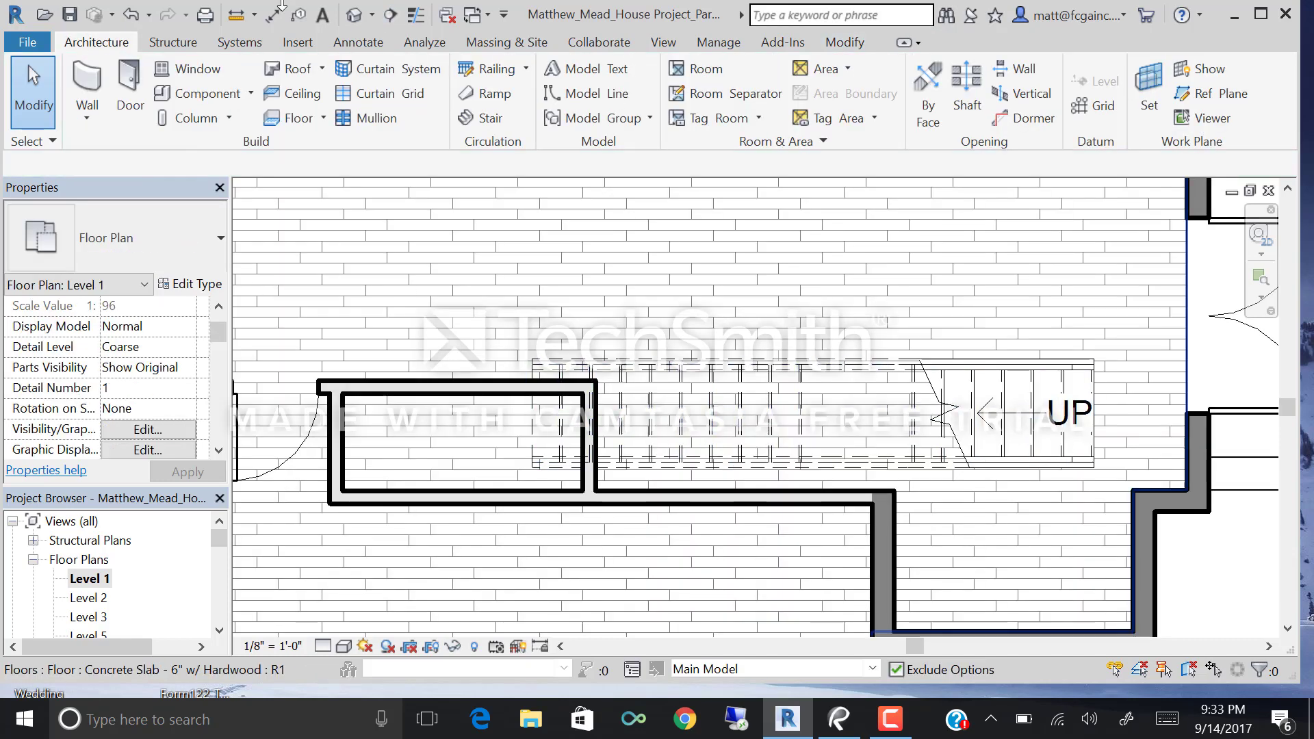
Inspect the straight stair with its intermediate landing and railings in the 3D view.
left_click(355, 15)
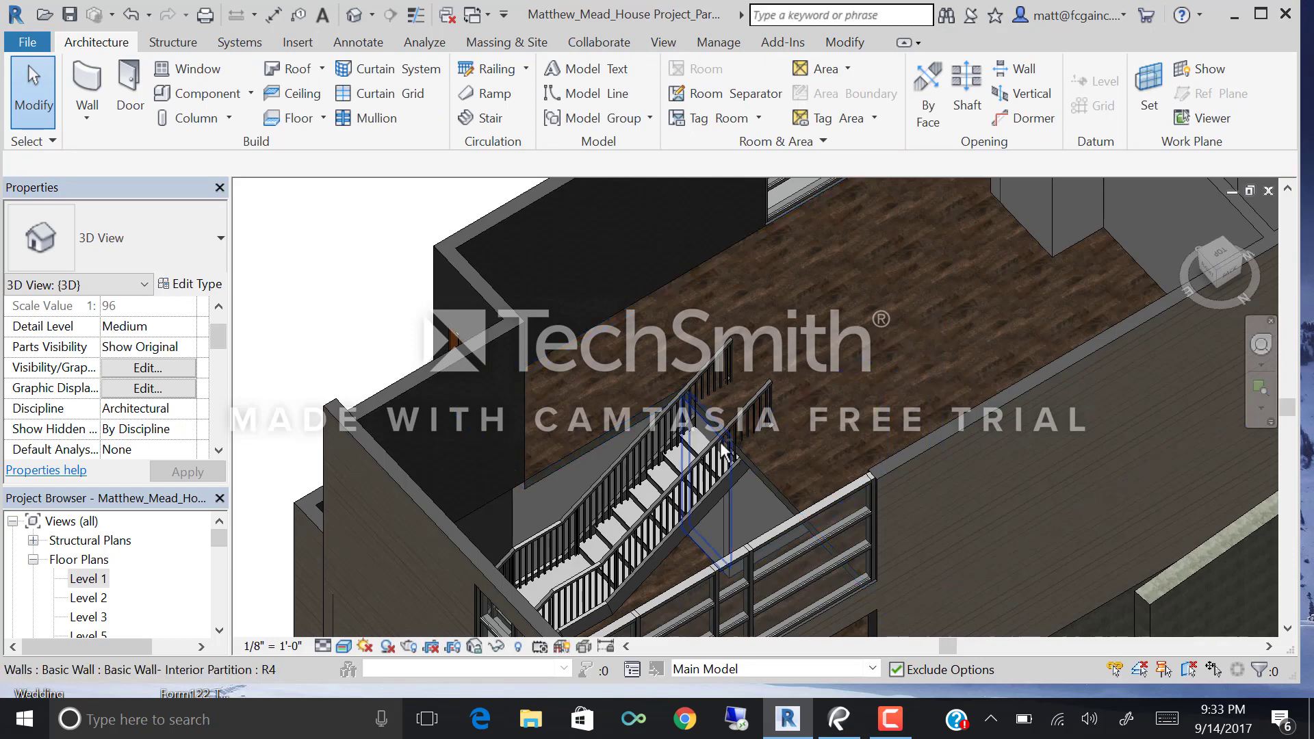
middle_click_drag(708, 492, 490, 387, "shift")
scroll(489, 386, "up", 2)
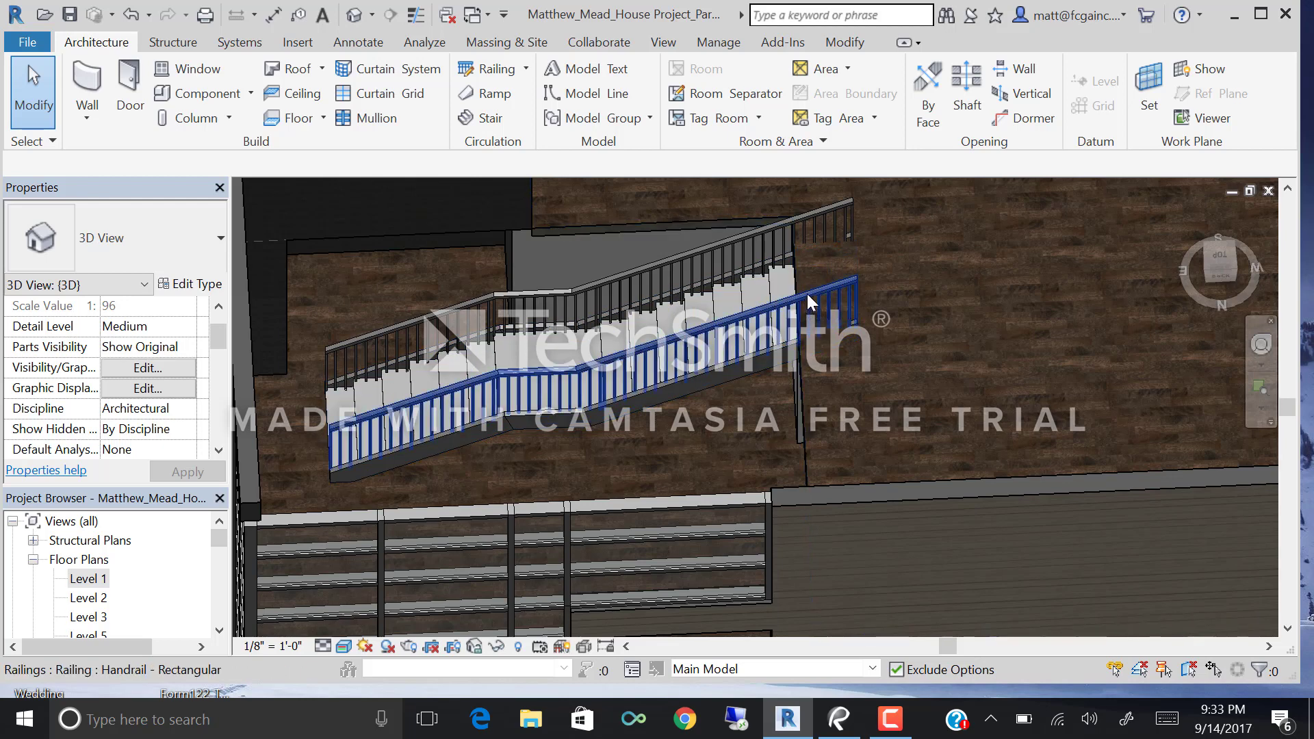
Delete the straight stair with its intermediate landing from the Level 1 plan.
double_click(84, 580)
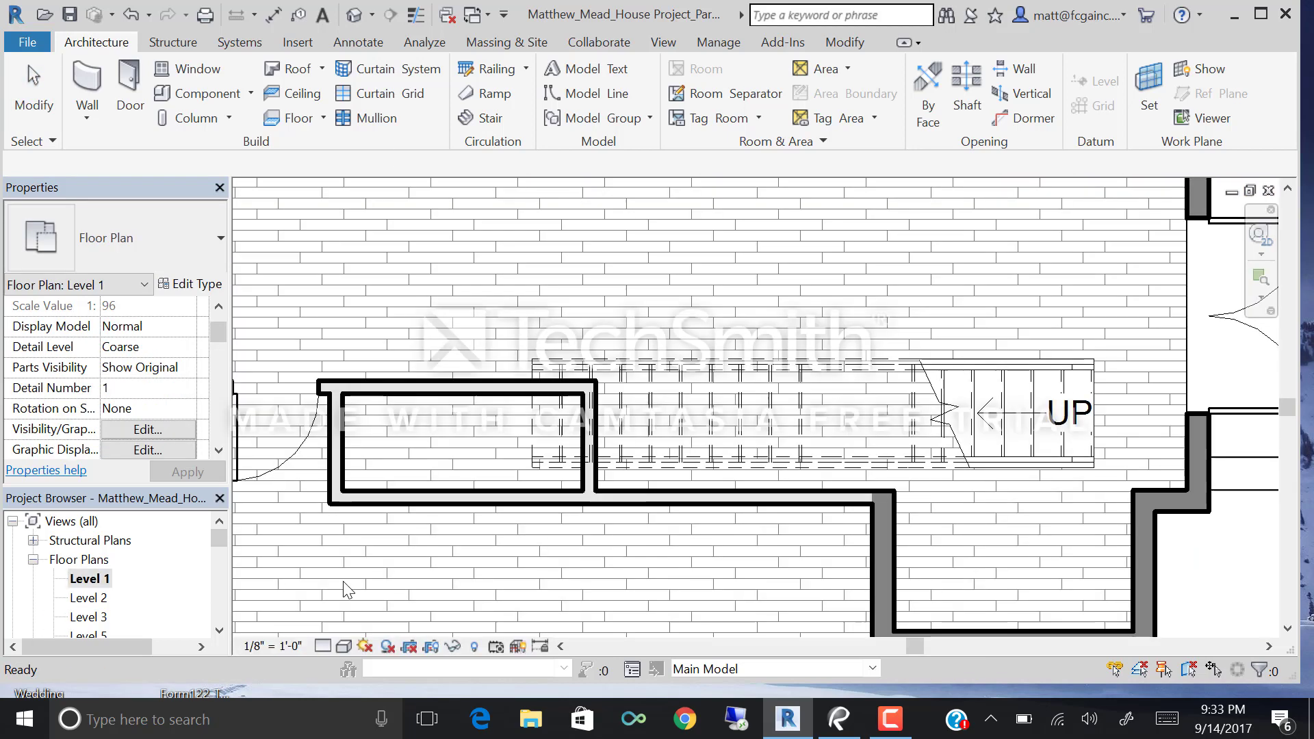
left_click(975, 398)
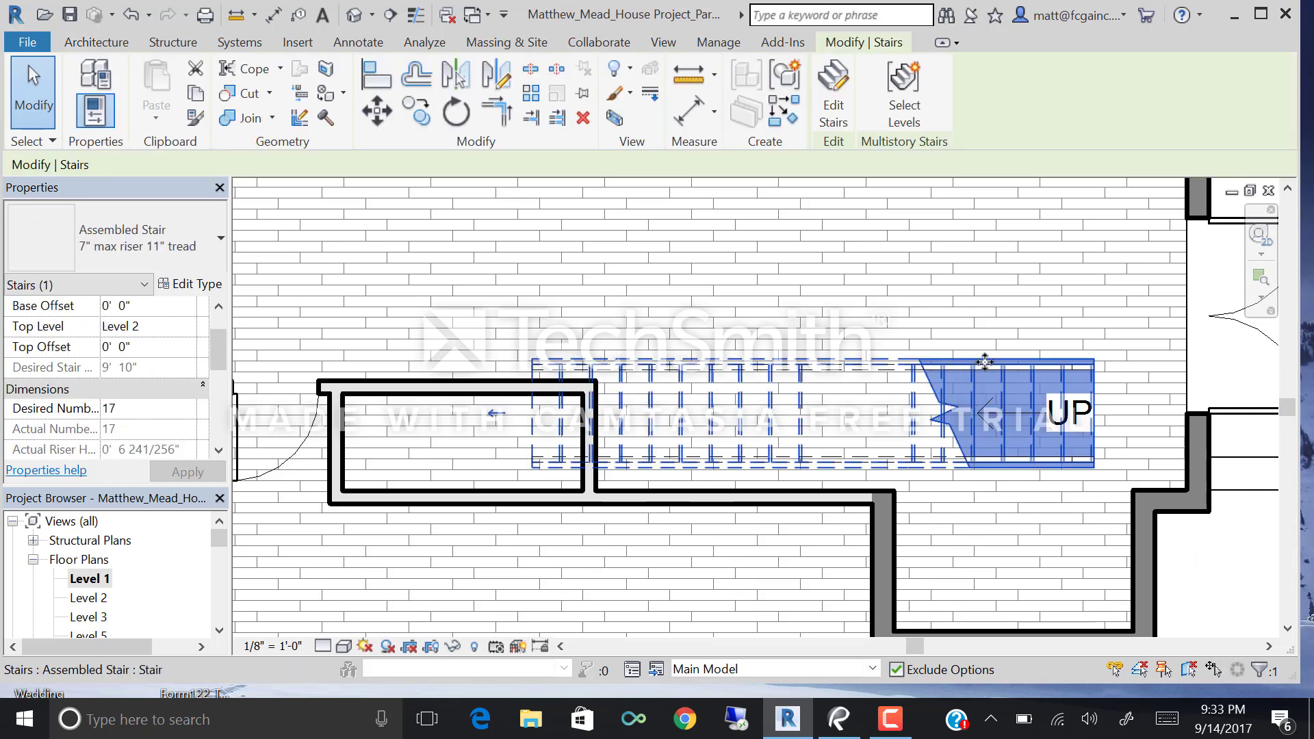
key("Delete")
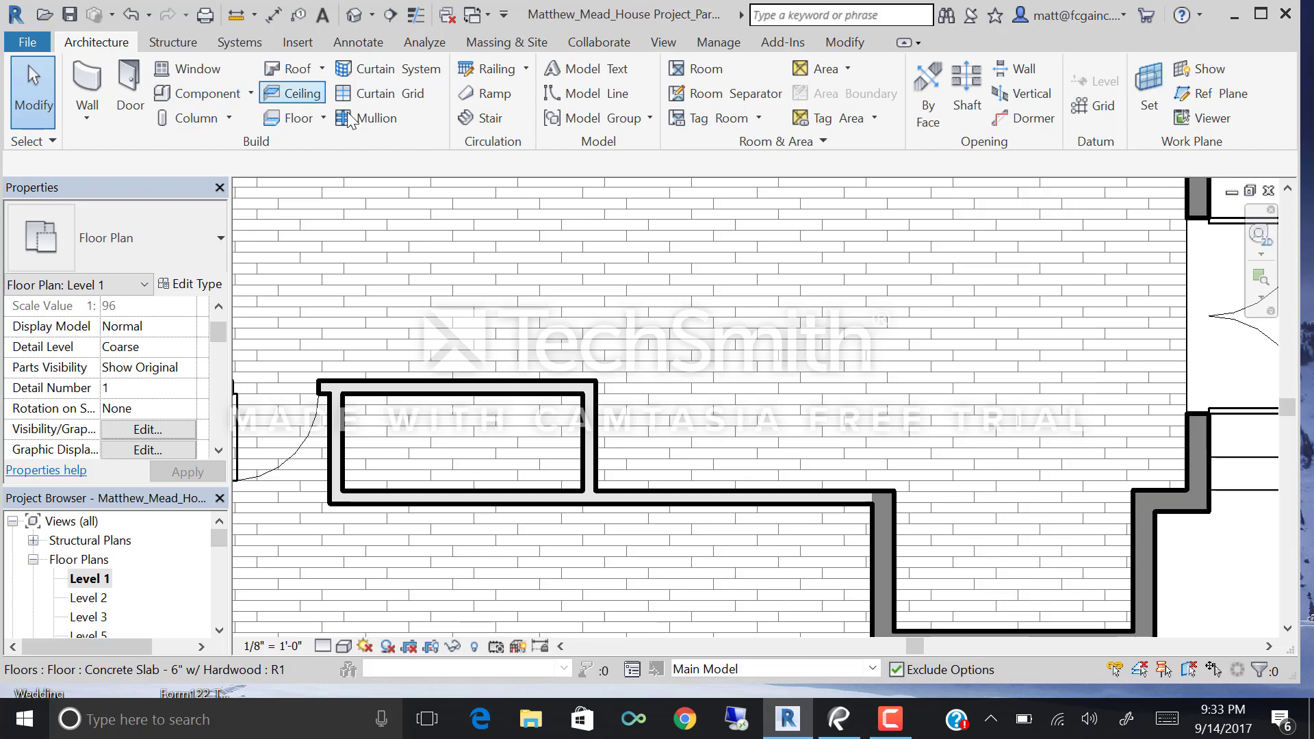
Start a new stair on Level 1 with straight runs and set its top level to Level 2.
left_click(487, 117)
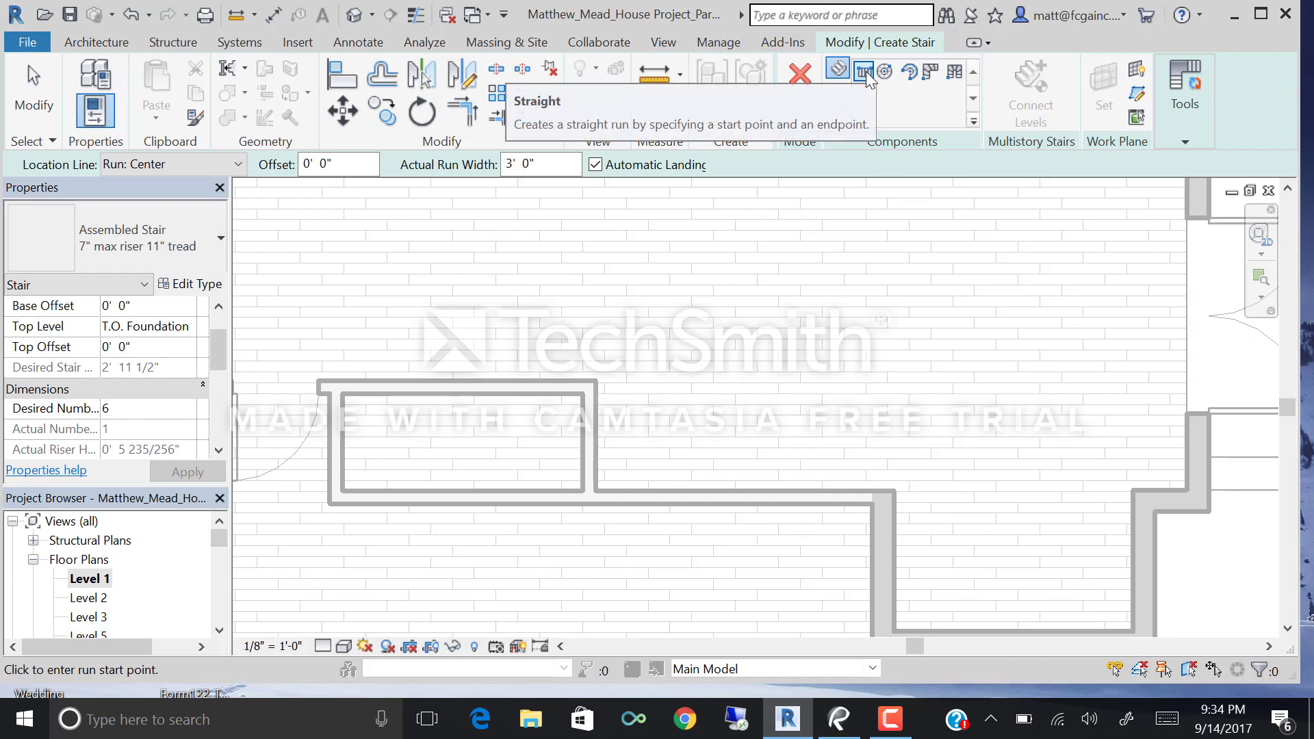
middle_click_drag(1068, 362, 983, 384)
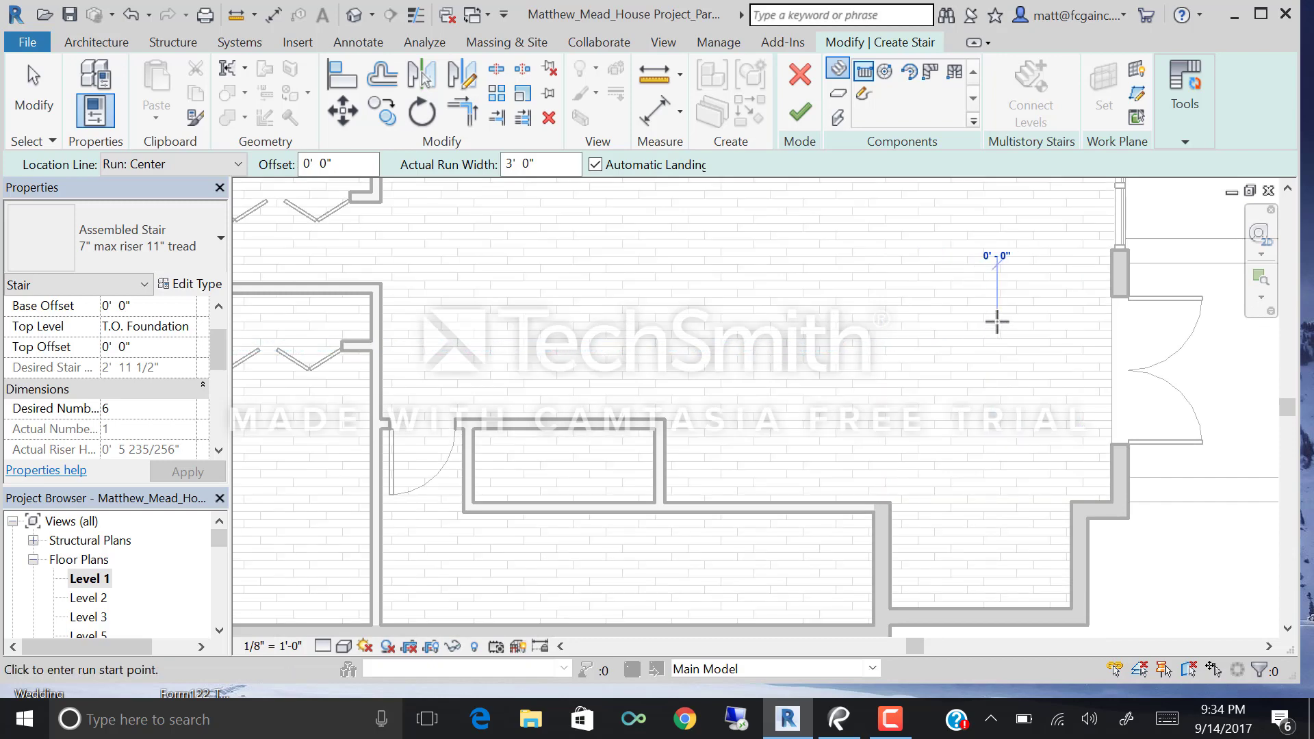
left_click(997, 321)
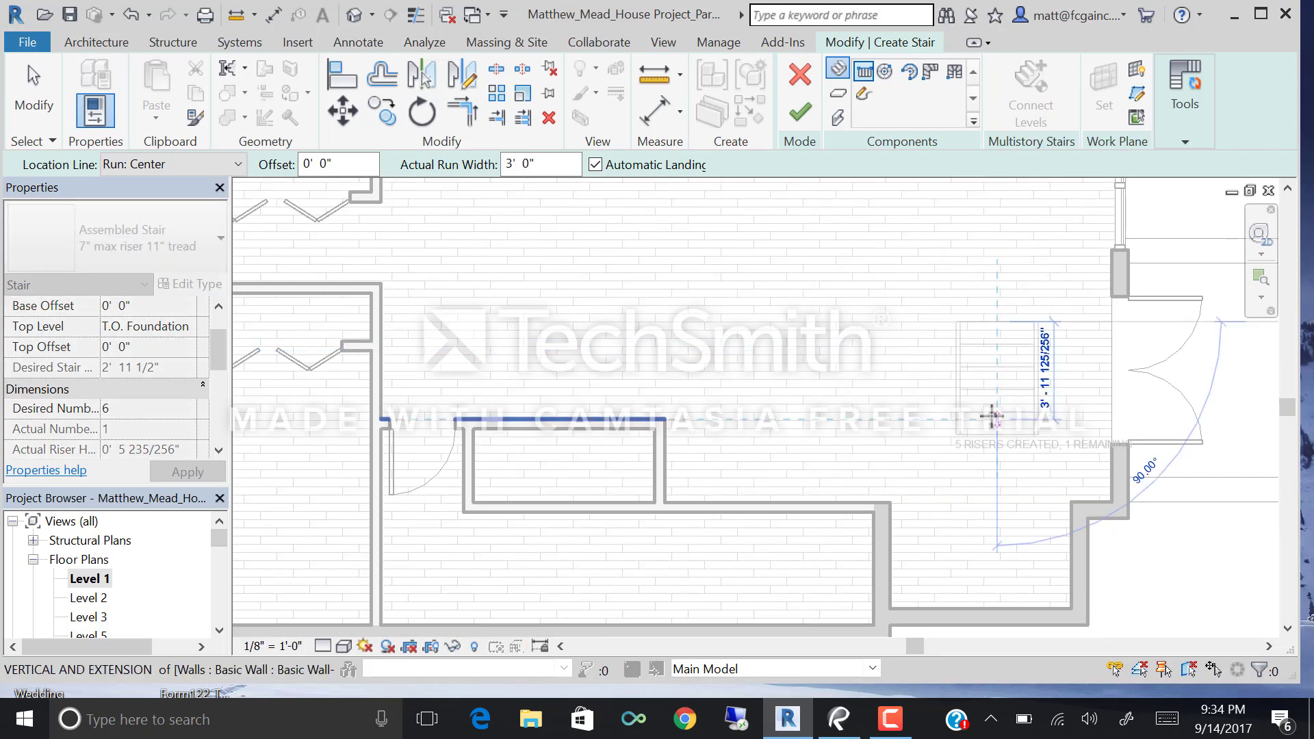
key("Escape")
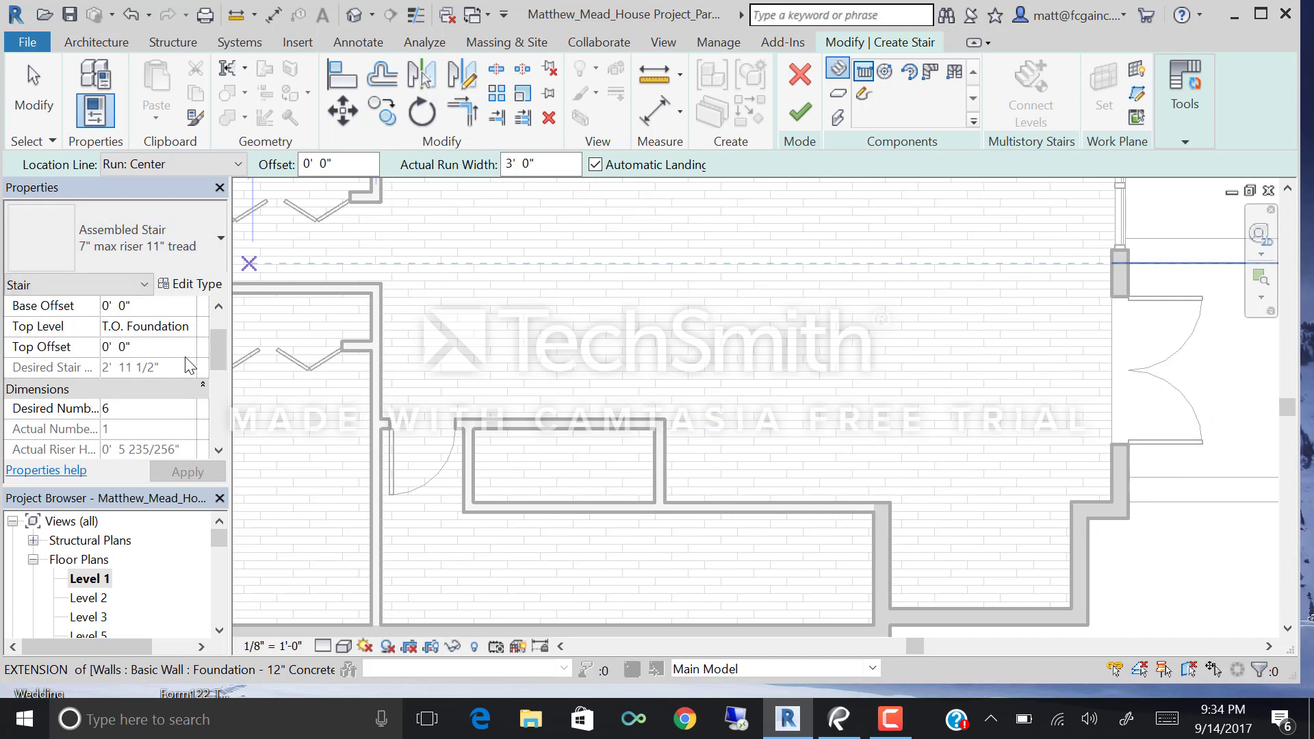
left_click(196, 330)
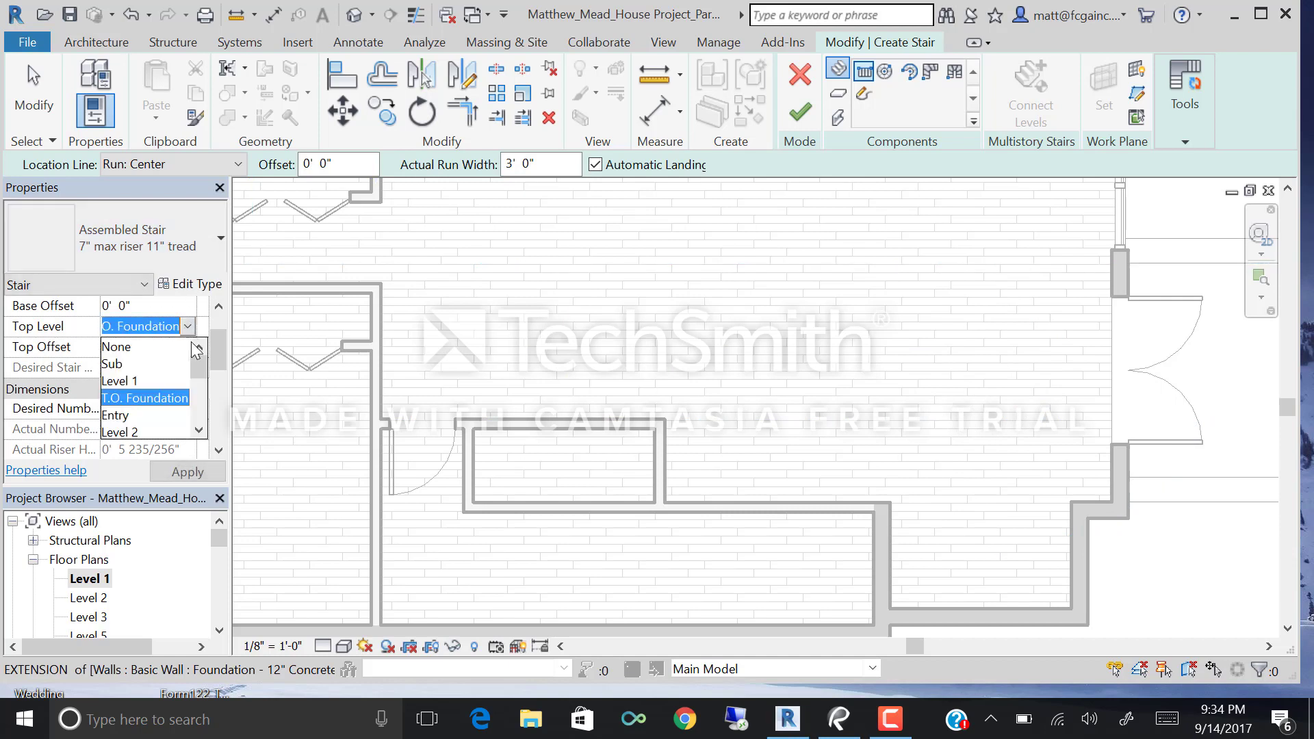
left_click(152, 432)
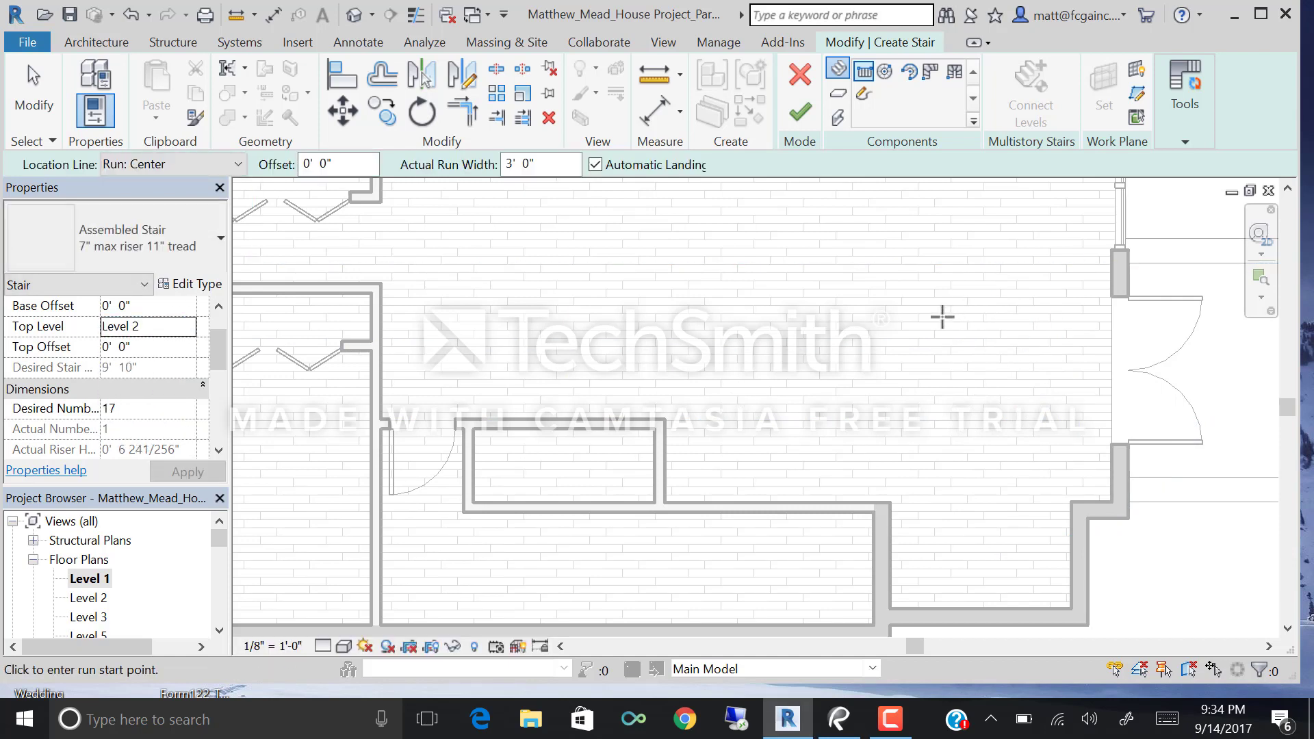
Draw an L-shaped stair near the double doors: a 7-riser run 5'-6" long, a corner landing and a perpendicular run up to riser 17.
middle_click_drag(1074, 443, 1063, 434)
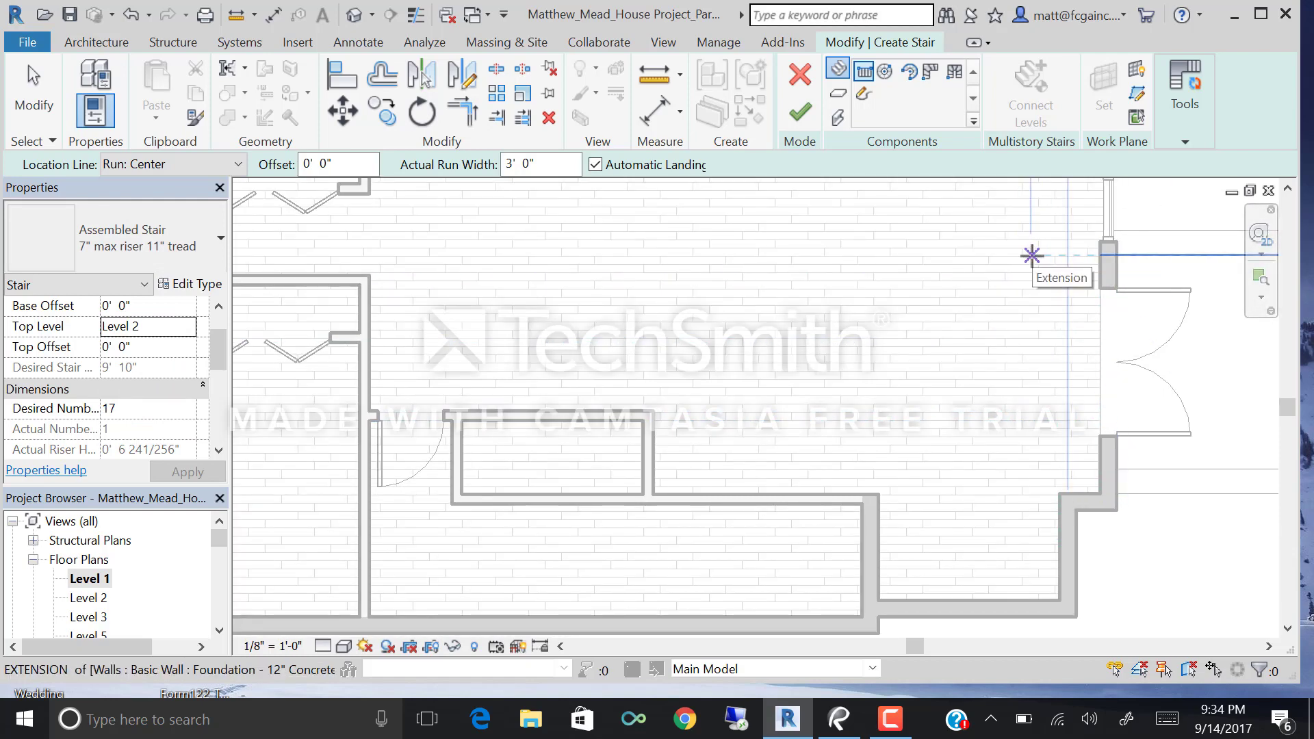
left_click(1032, 255)
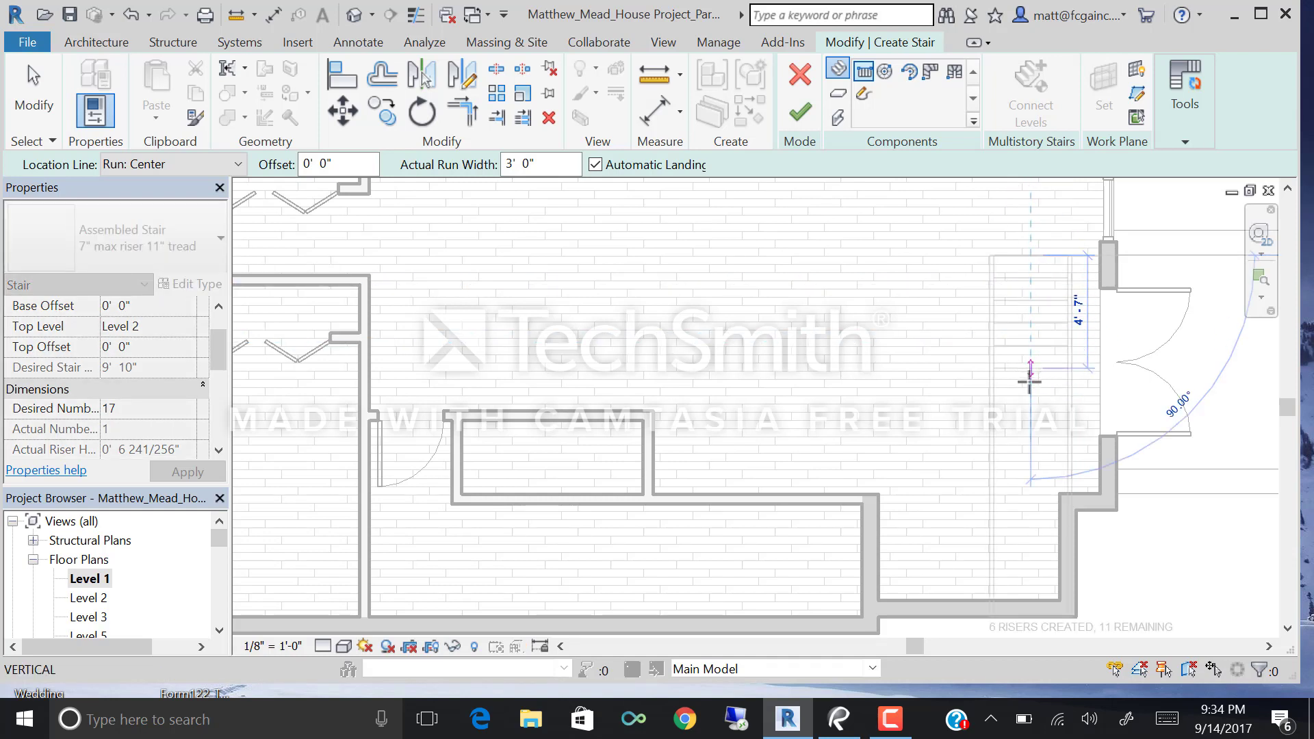
left_click(1029, 381)
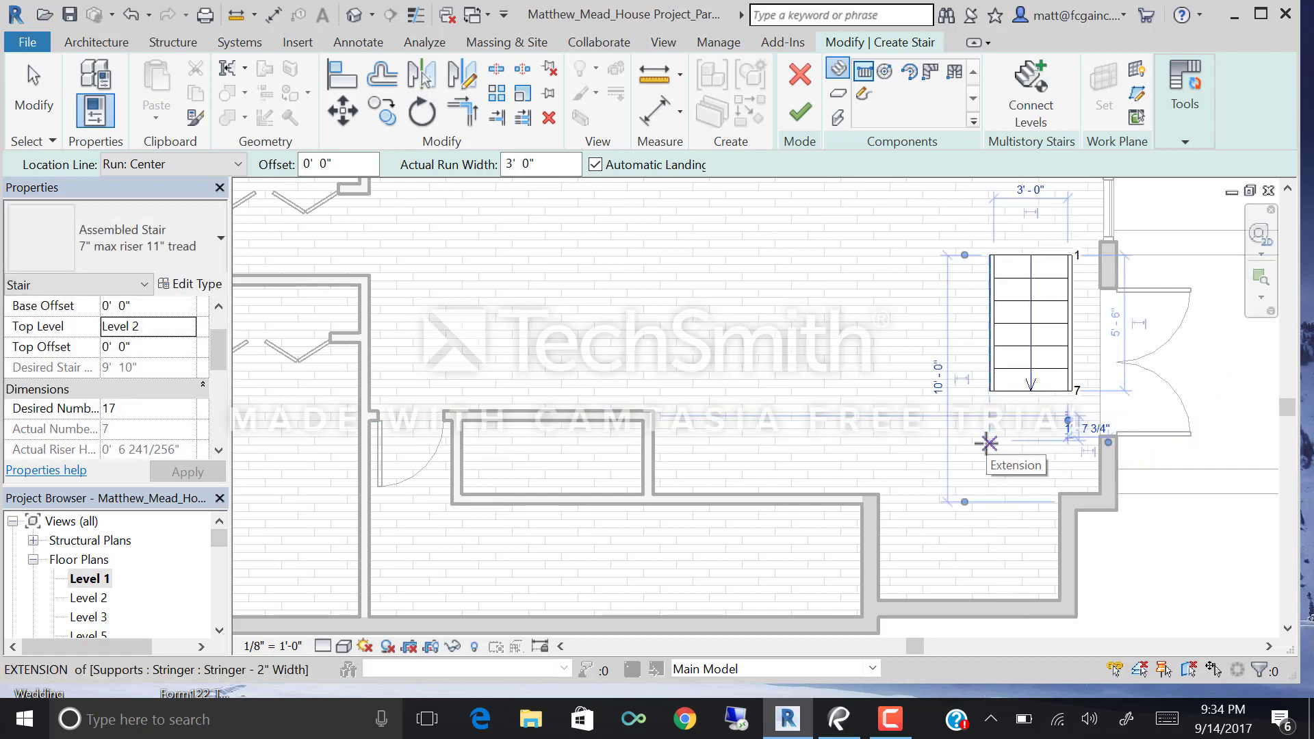
left_click(988, 443)
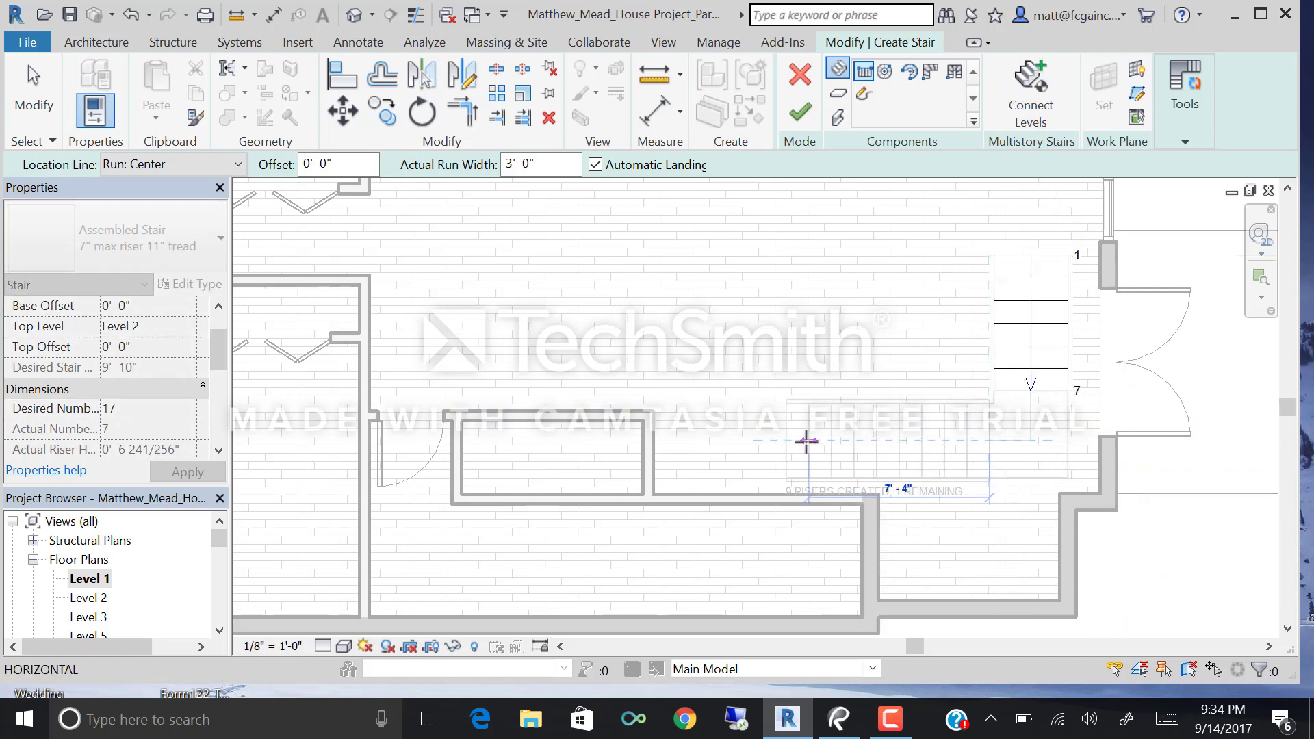
left_click(787, 441)
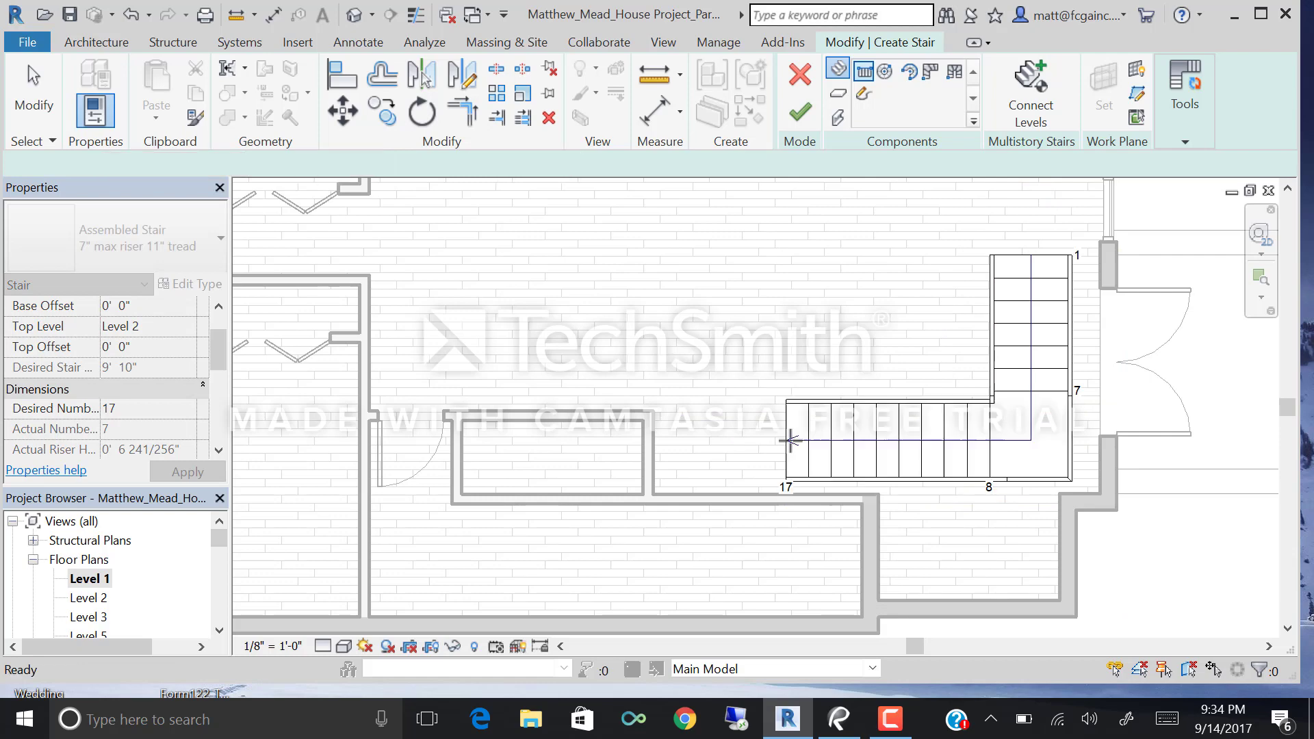
key("Escape")
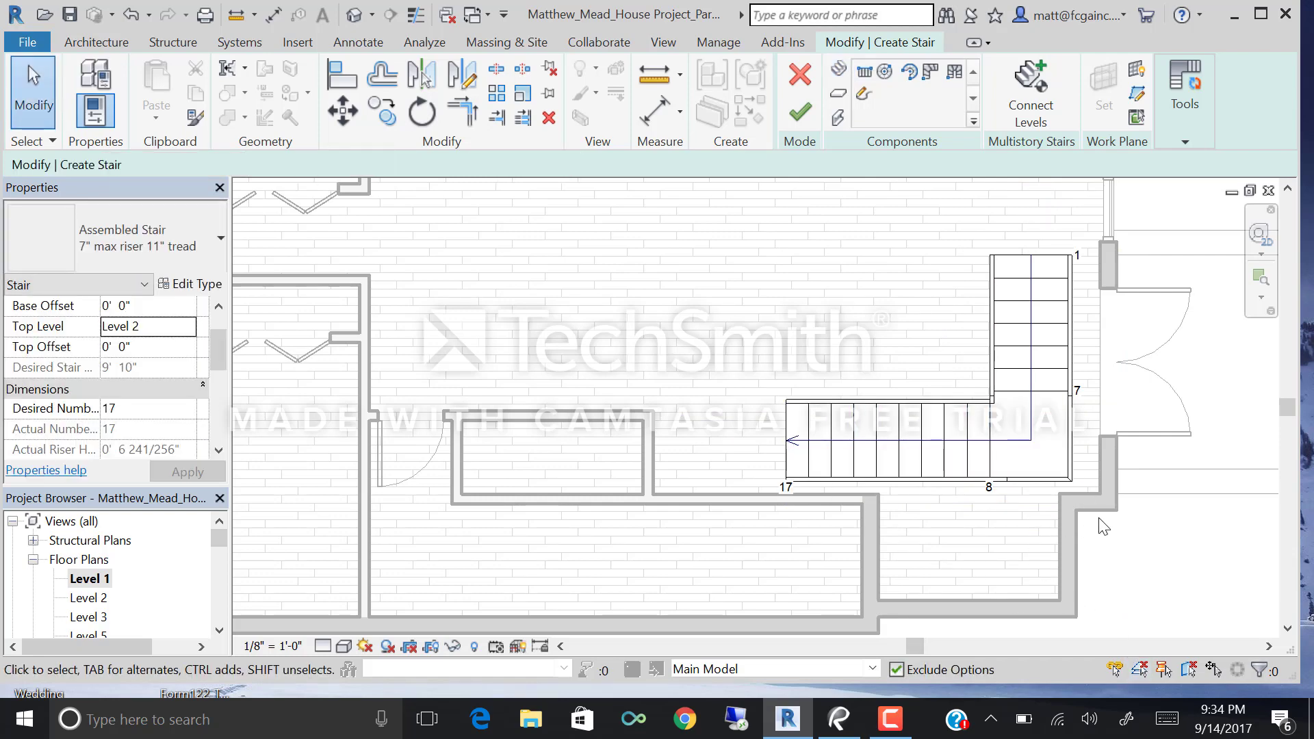
Move the entire L-shaped stair so the corner at riser 17 meets the interior wall corner of the small room.
scroll(1099, 537, "down", 2)
left_click_drag(1111, 536, 767, 238)
left_click(376, 110)
scroll(814, 496, "up", 5)
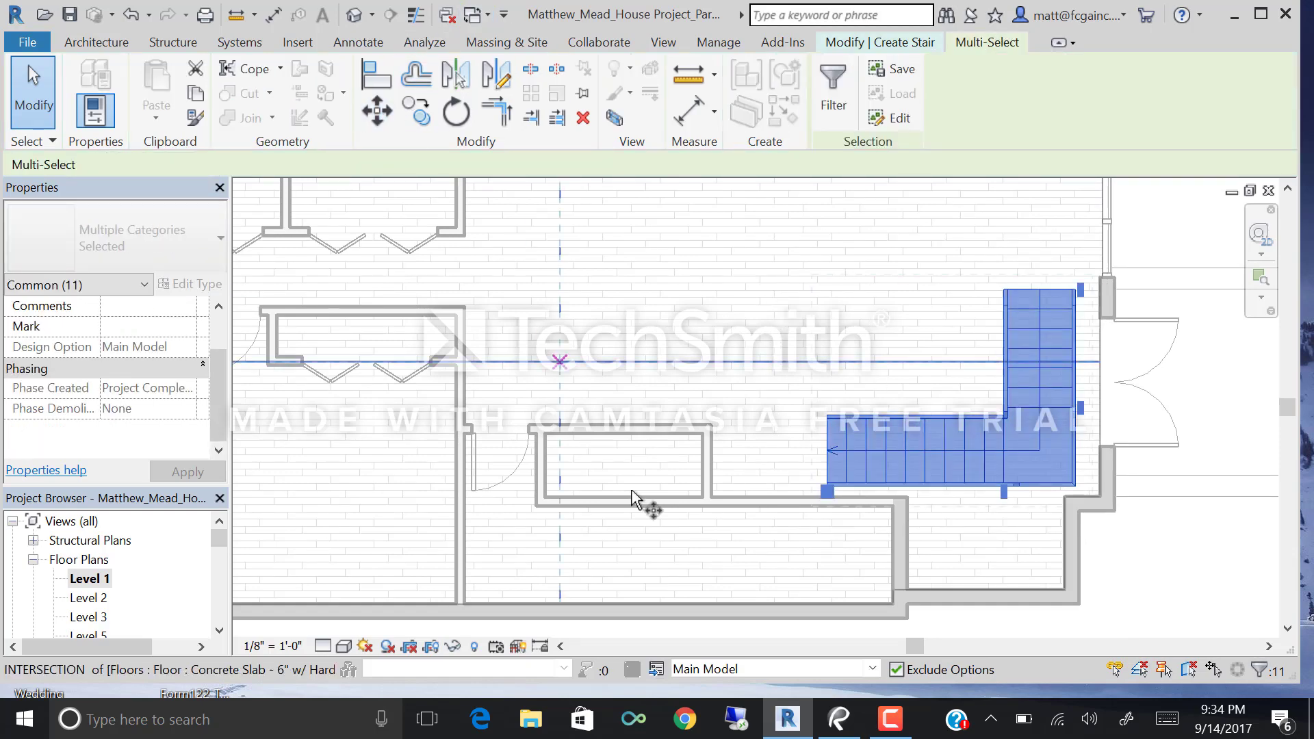
left_click(796, 481)
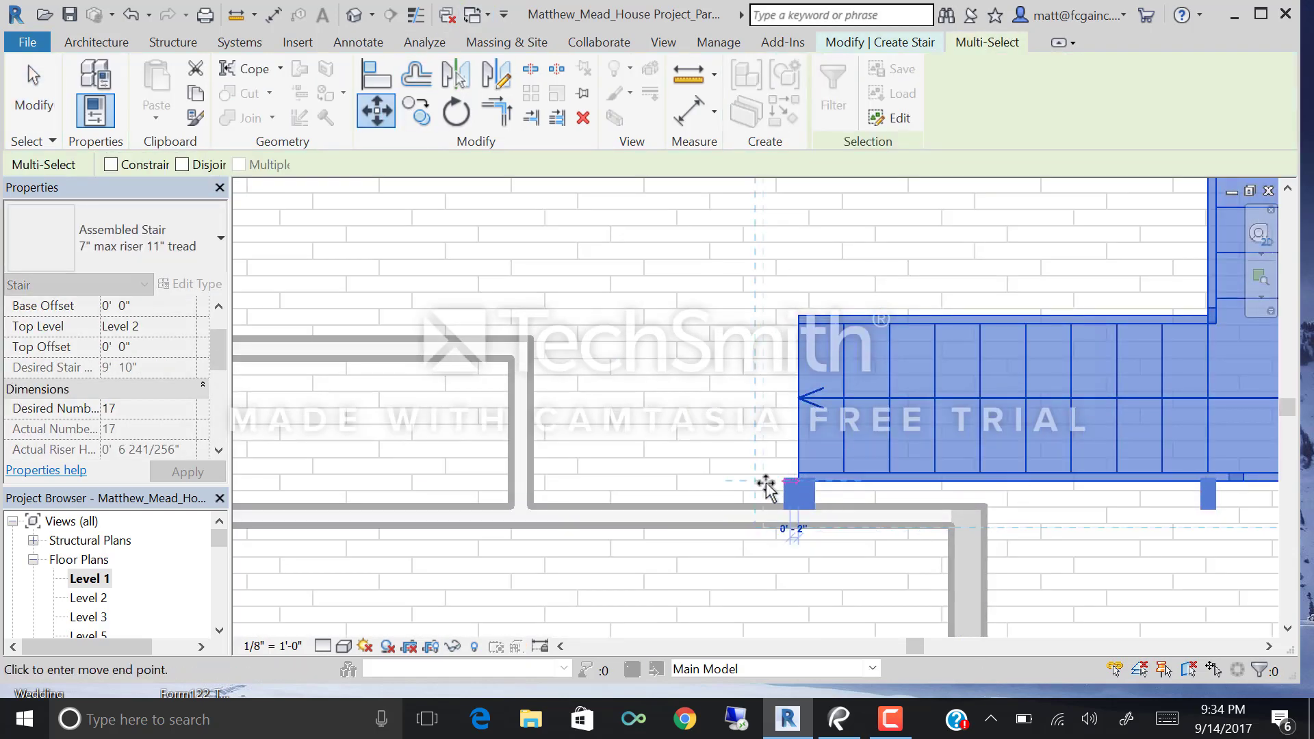
left_click(531, 507)
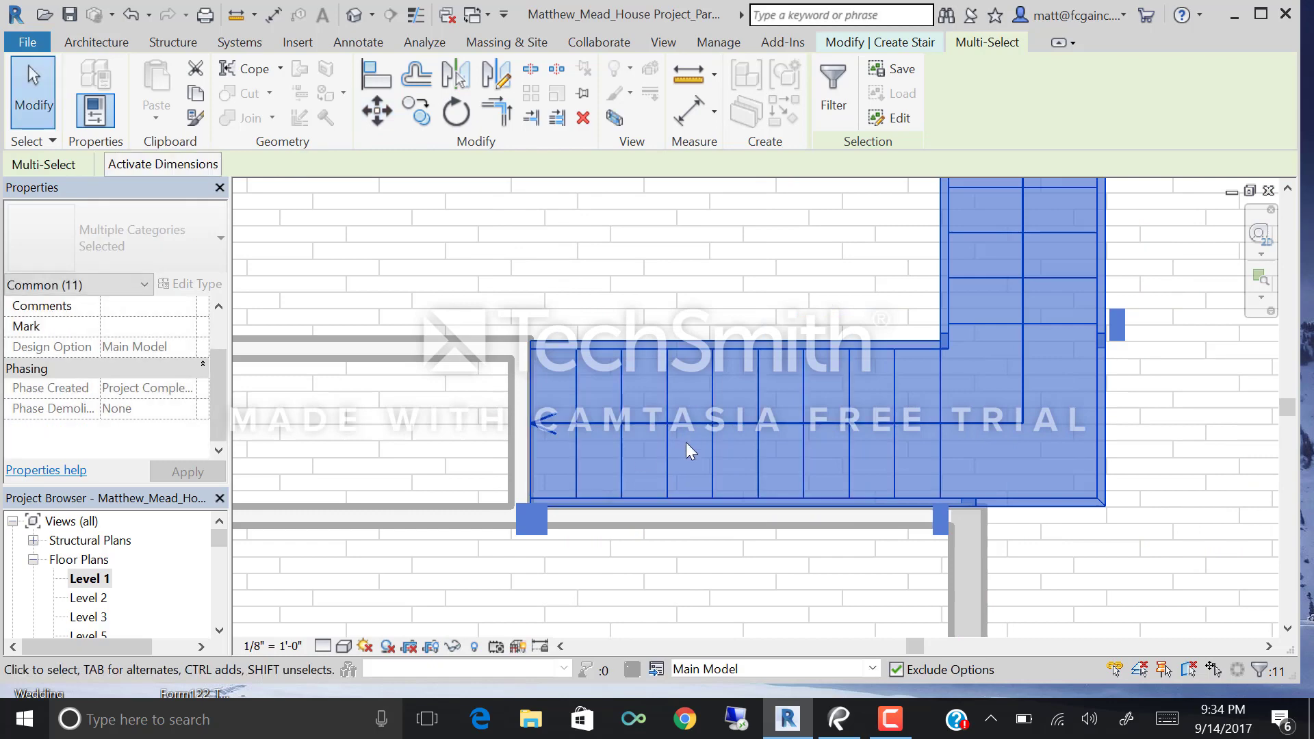
scroll(686, 443, "down", 3)
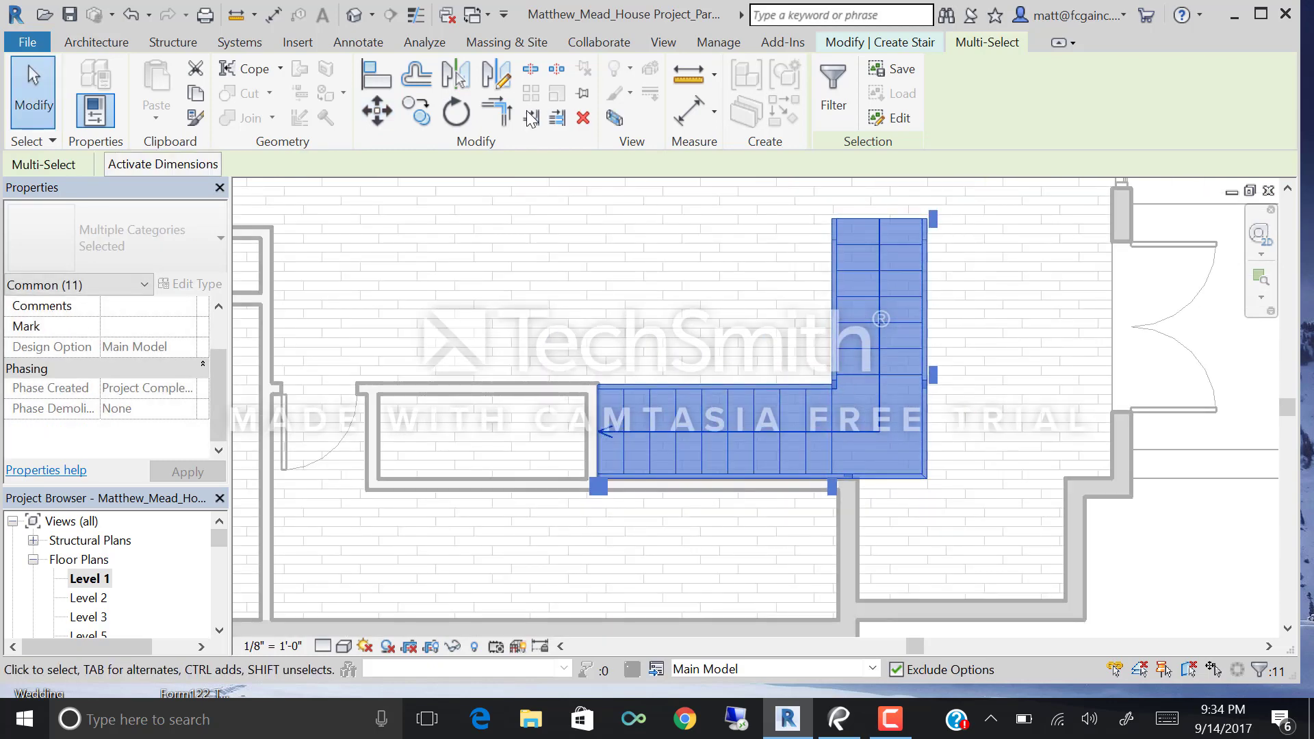
Finish the L-shaped stair and inspect it with its railings in the 3D view.
left_click(651, 270)
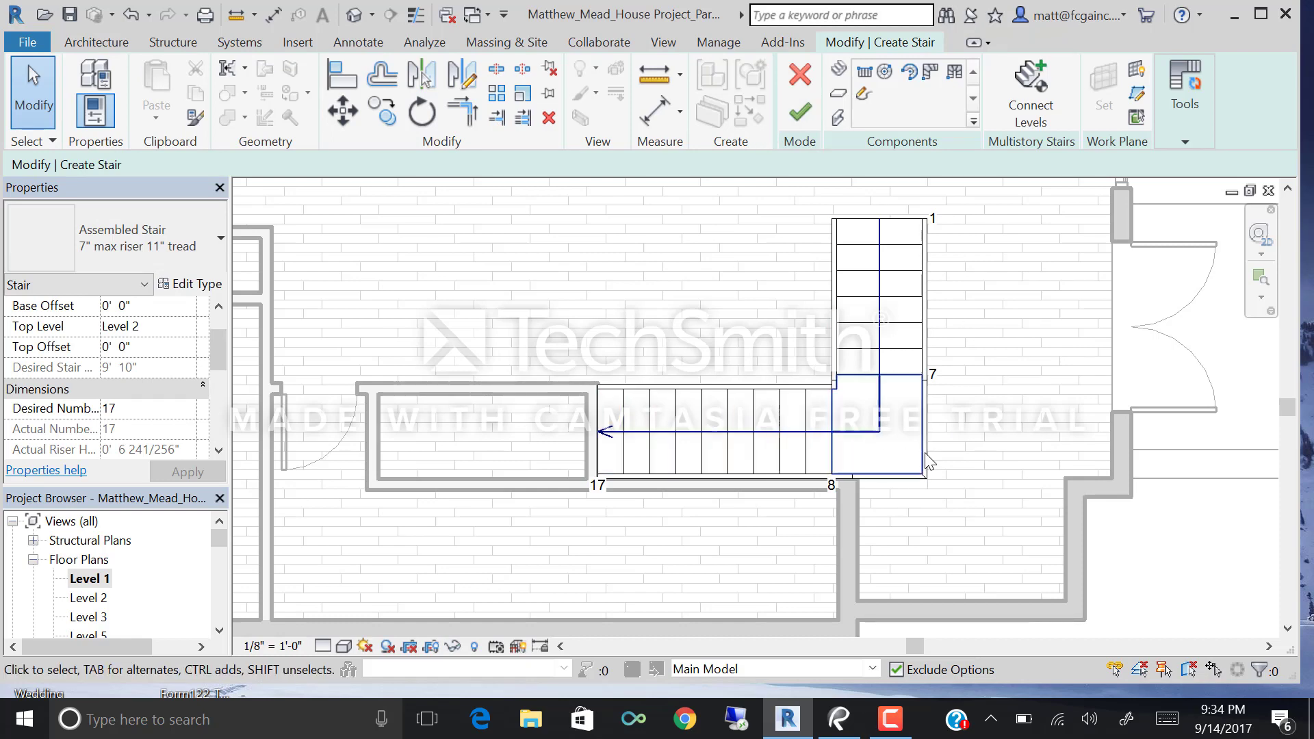
scroll(928, 465, "down", 4)
scroll(926, 438, "up", 3)
scroll(903, 400, "down", 2)
mouse_move(898, 364)
middle_mouse_down()
mouse_move(869, 459)
mouse_move(888, 377)
middle_mouse_up()
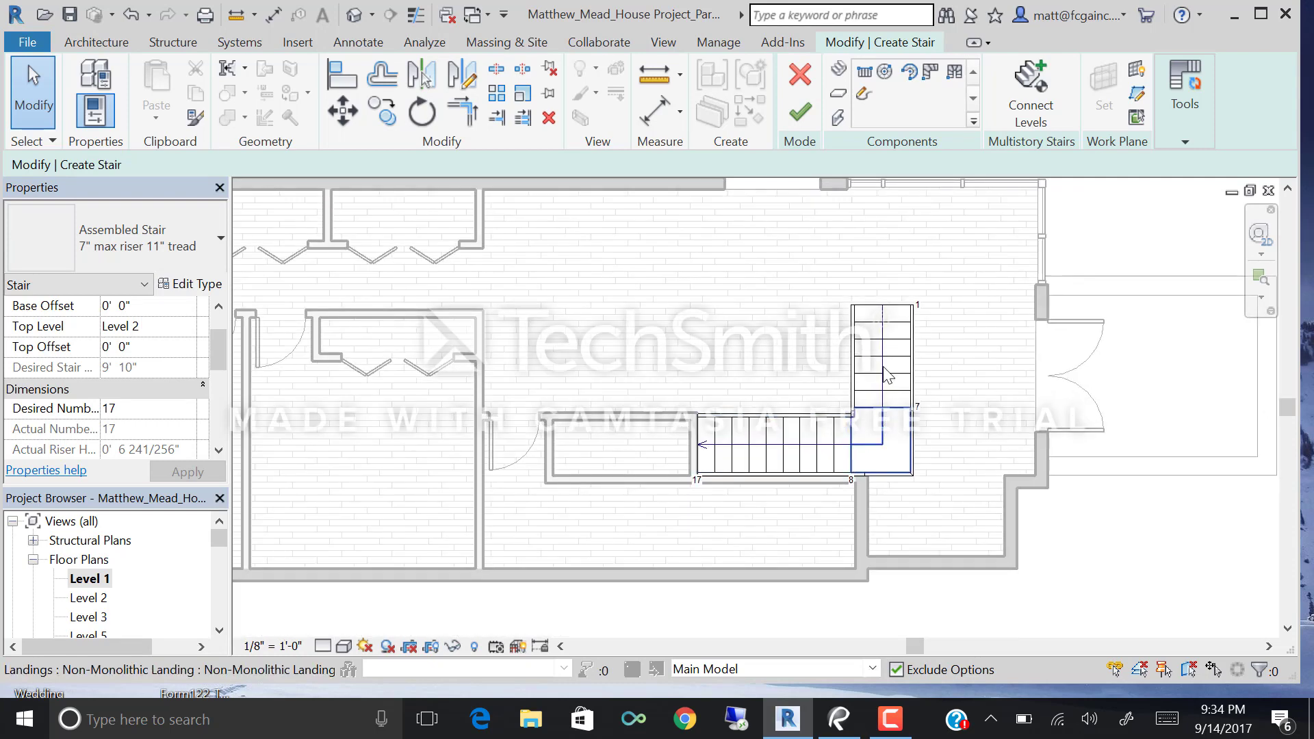
left_click(801, 113)
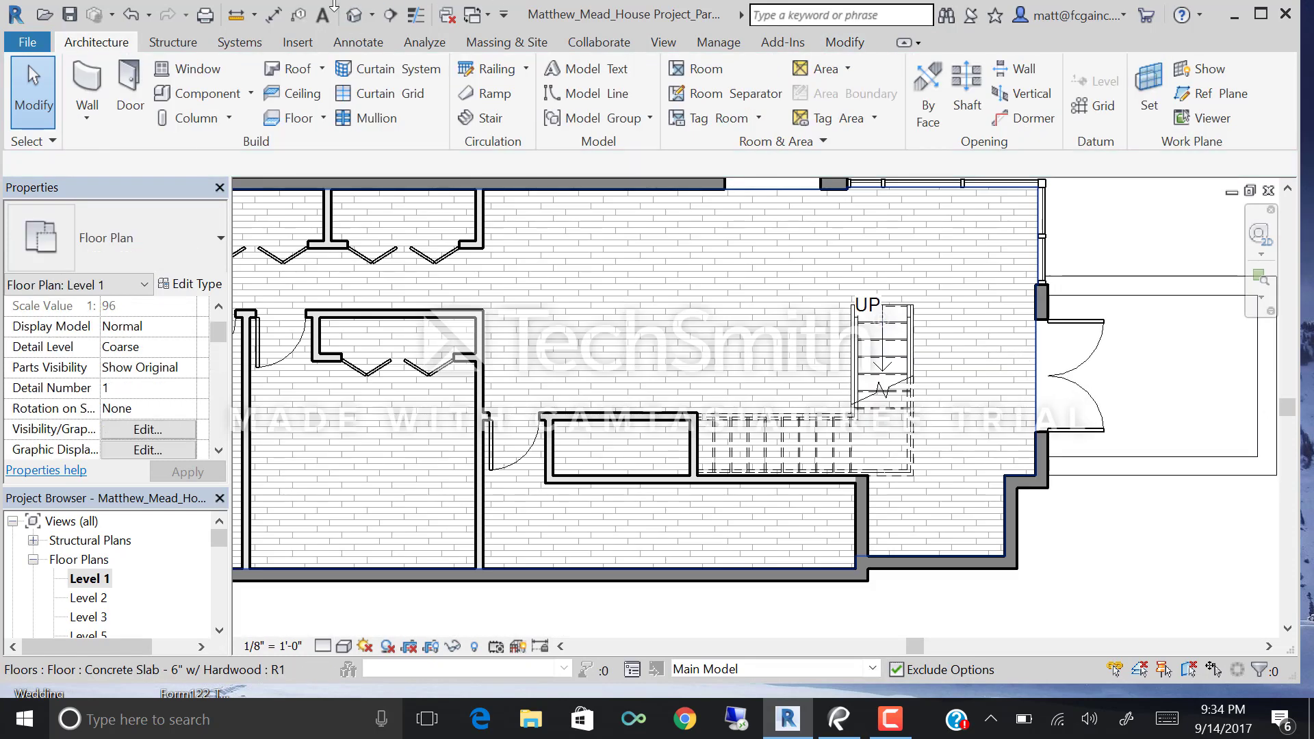
left_click(354, 15)
middle_click_drag(856, 506, 733, 513, "shift")
Delete the L-shaped stair from the Level 1 plan.
double_click(89, 578)
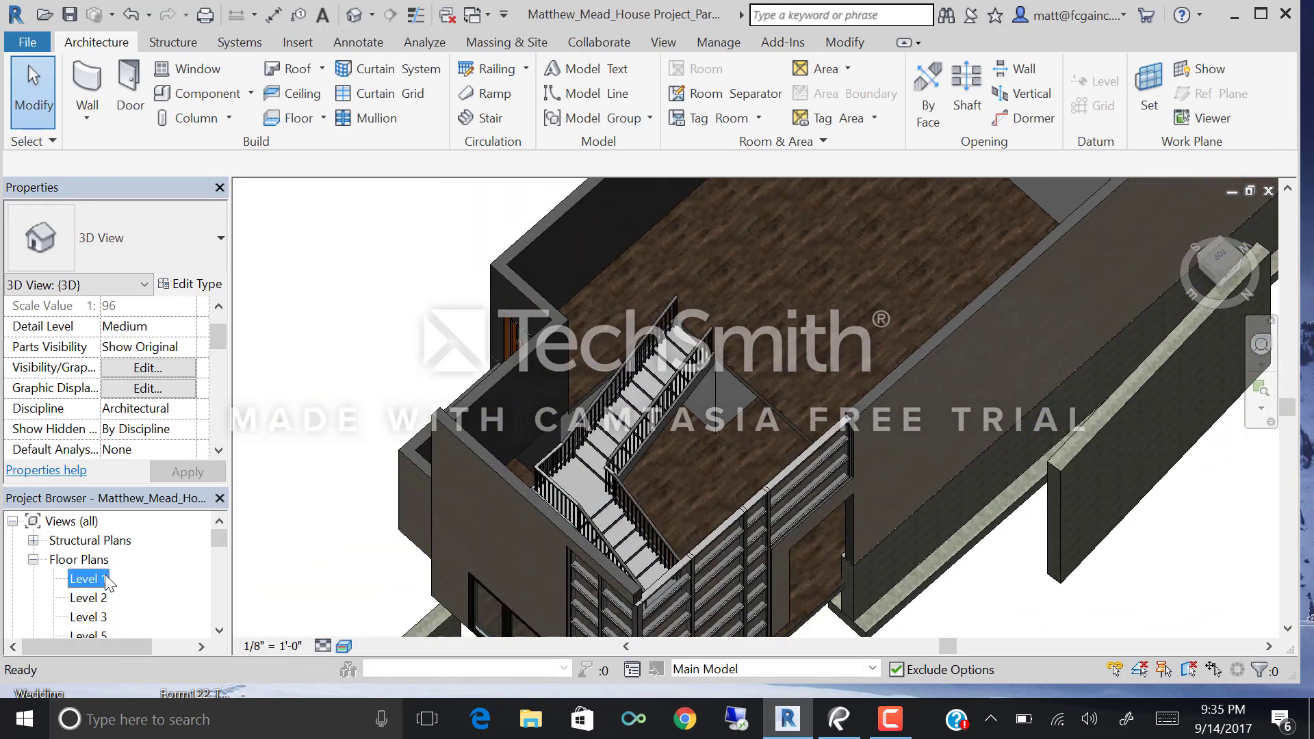
left_click(879, 384)
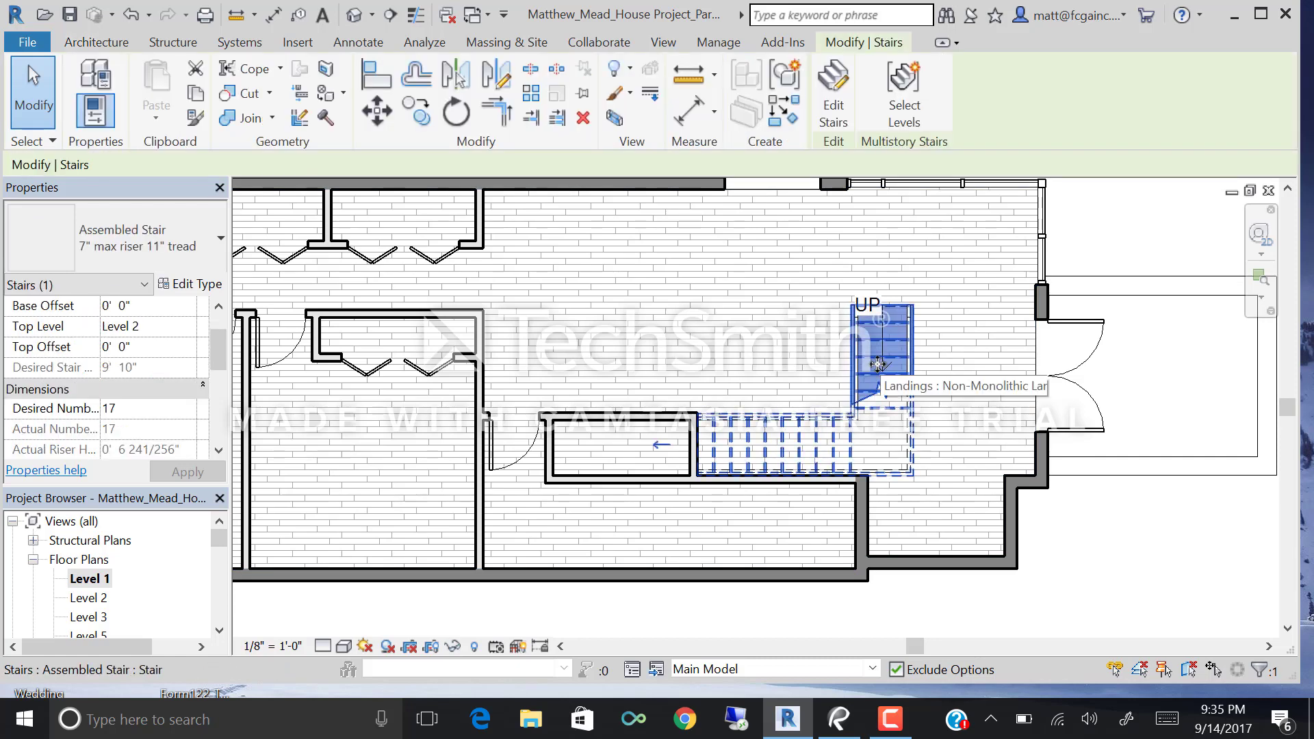
key("Escape")
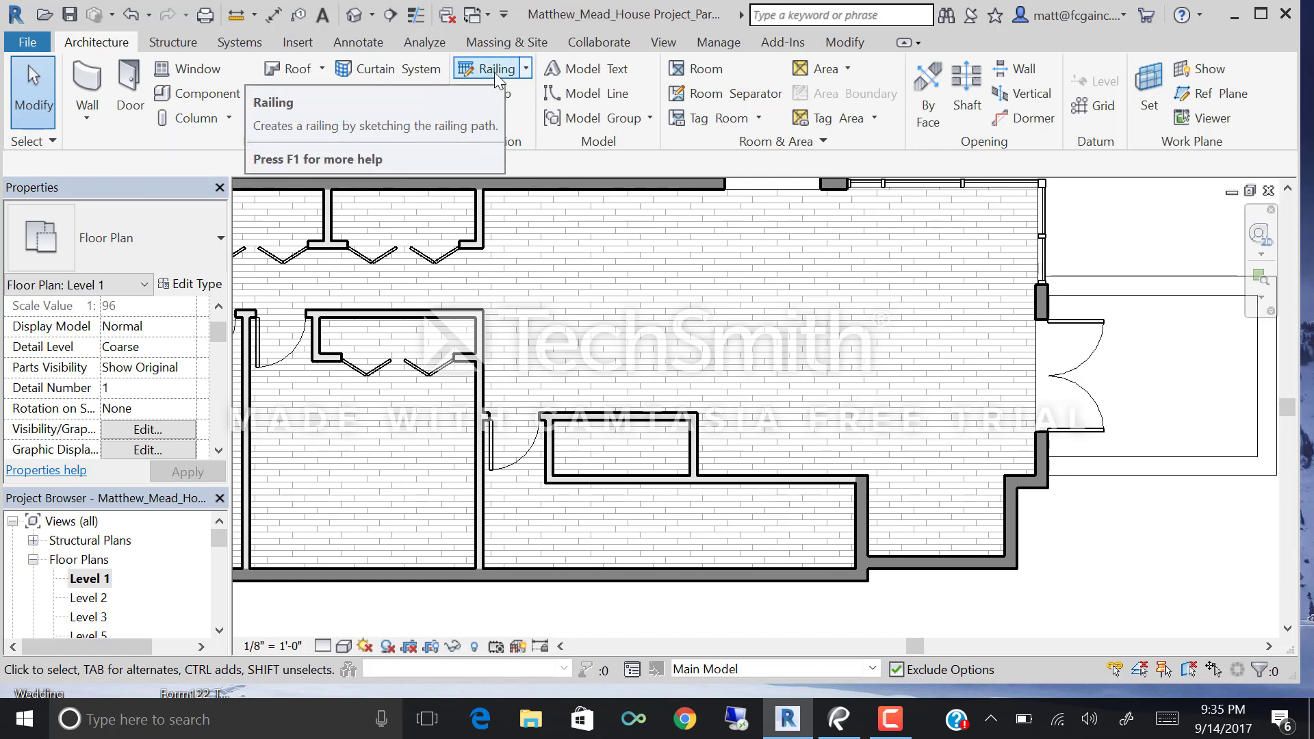
Start a new stair on the Level 1 plan.
left_click(484, 118)
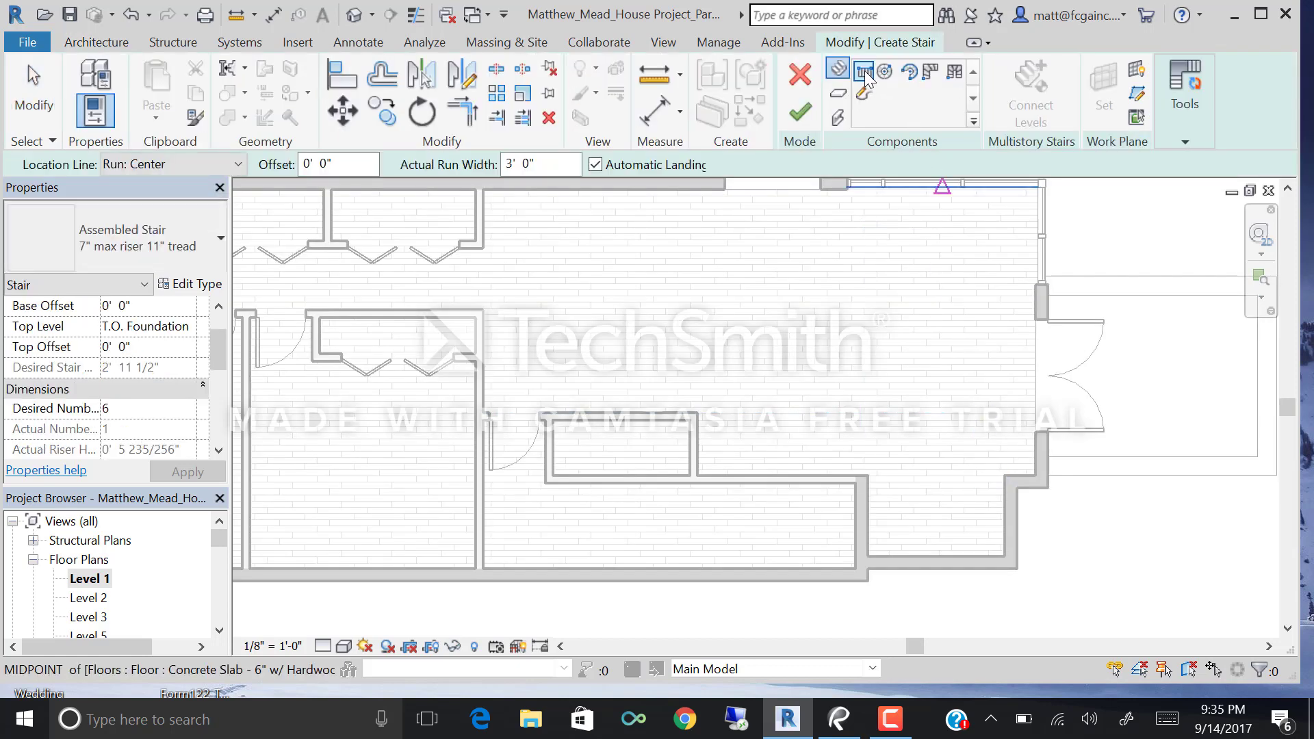
left_click(974, 354)
left_click(941, 420)
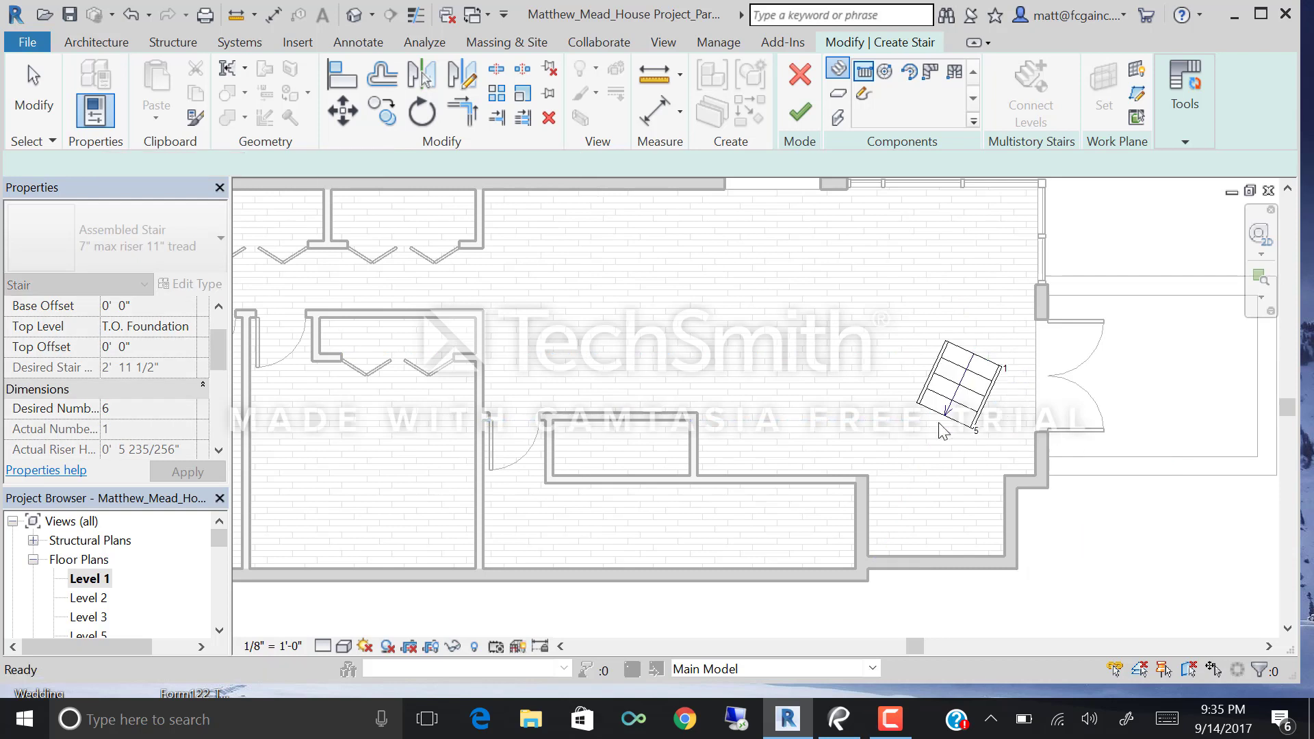
key("Escape")
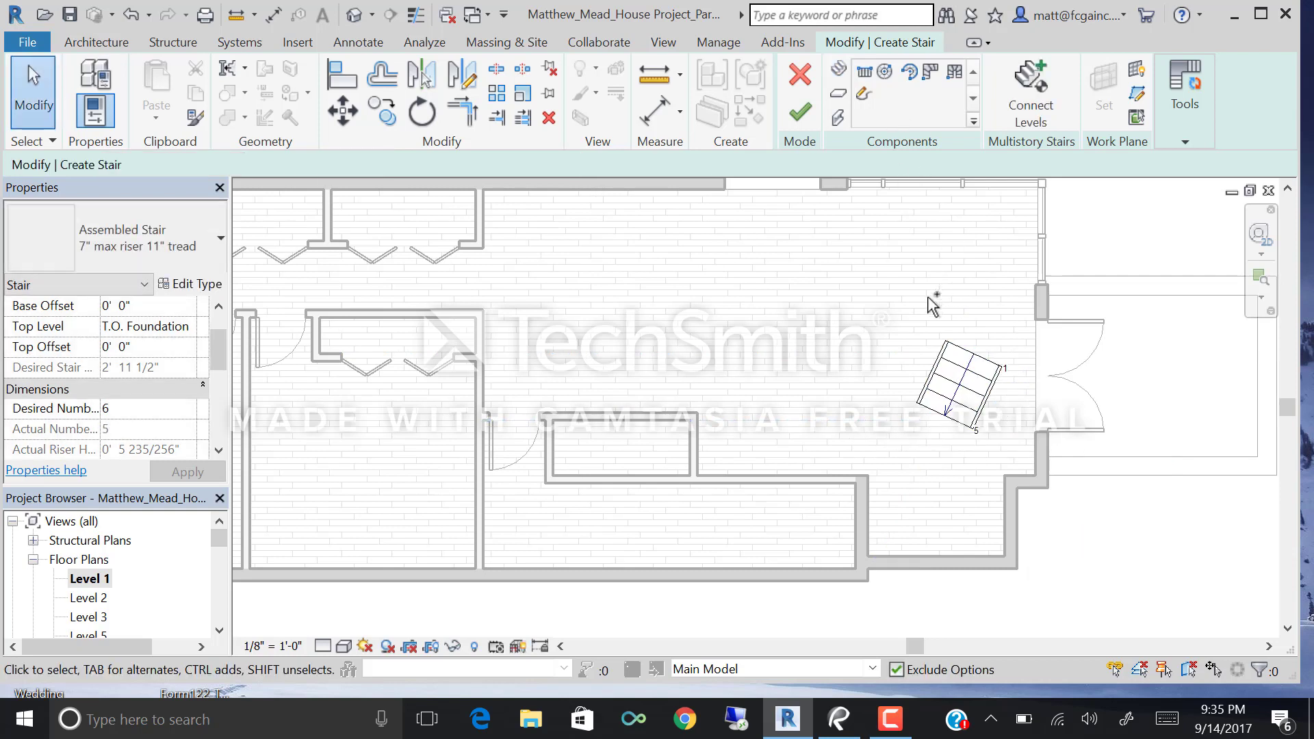
key("ctrl+z")
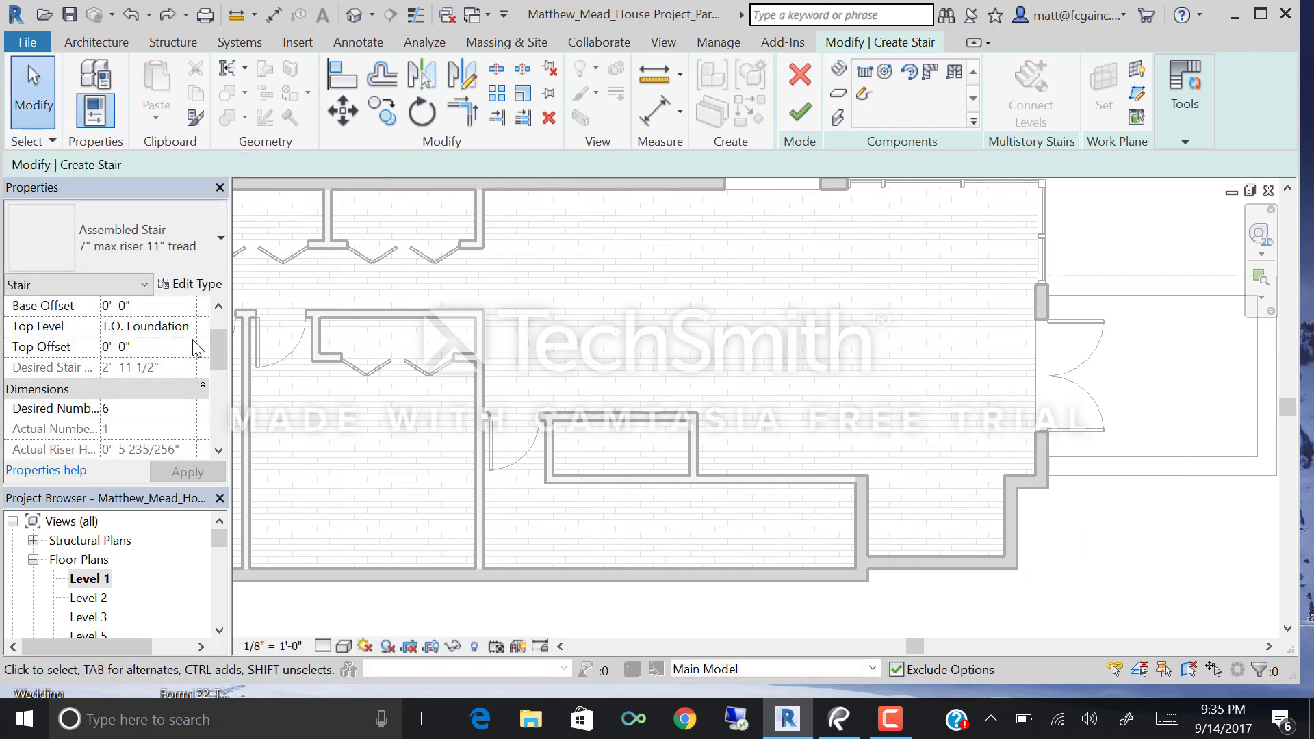
Set the new stair's top level to Level 2.
left_click(194, 328)
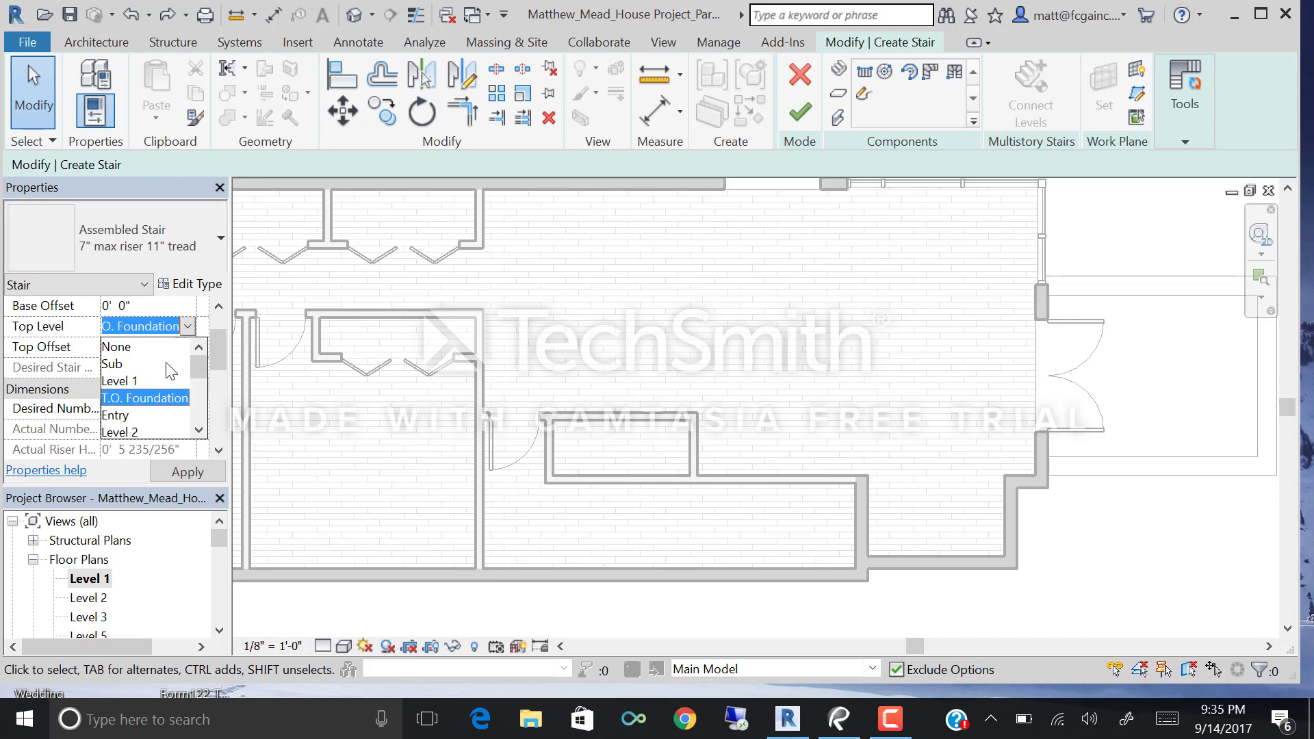
left_click(145, 429)
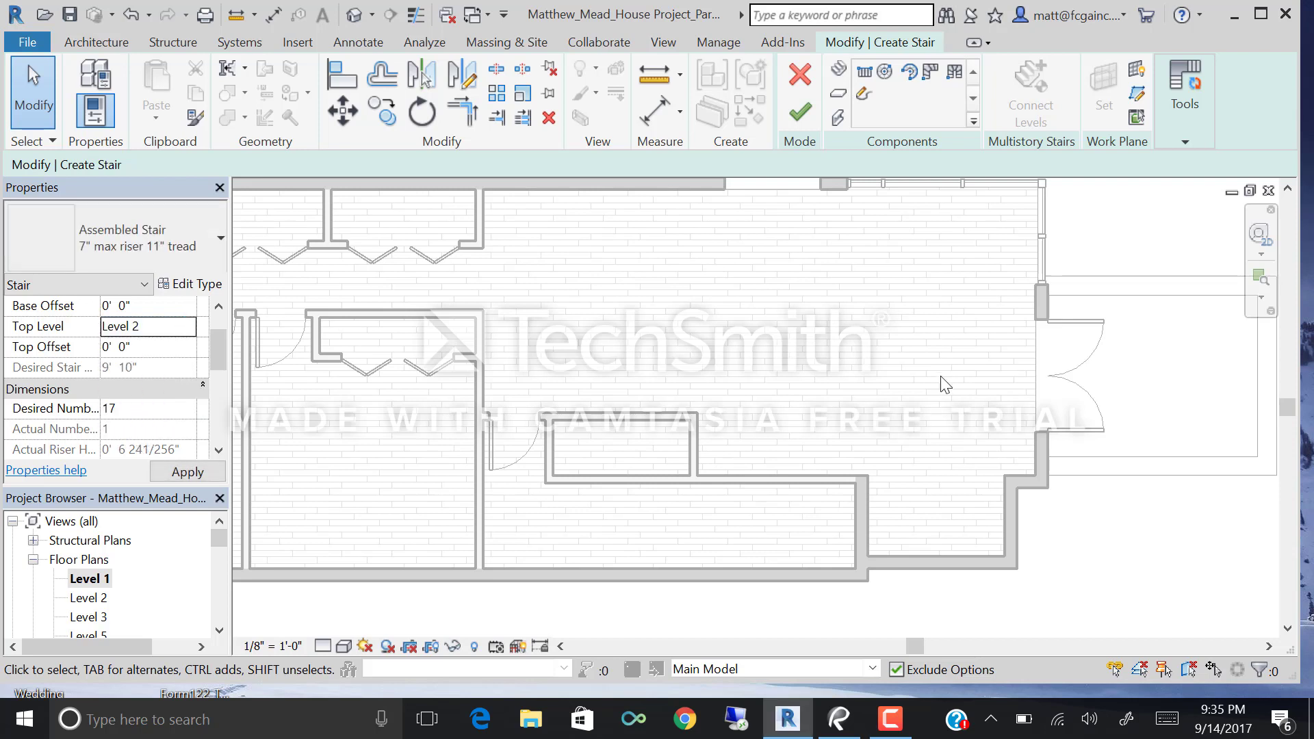
Draw an angled stair: a diagonal run to riser 8 near the double doors, a landing and a horizontal run 7'-4" long up to riser 17.
left_click(865, 72)
left_click(1006, 317)
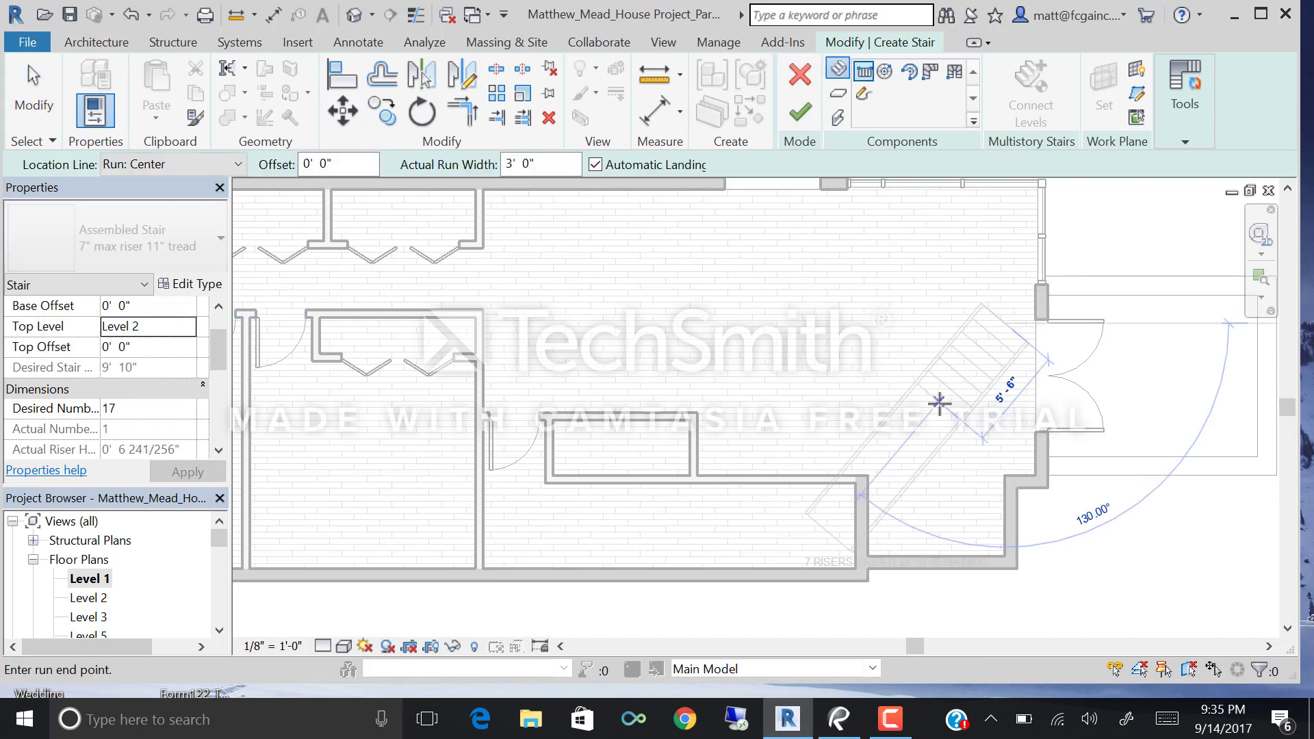
left_click(861, 438)
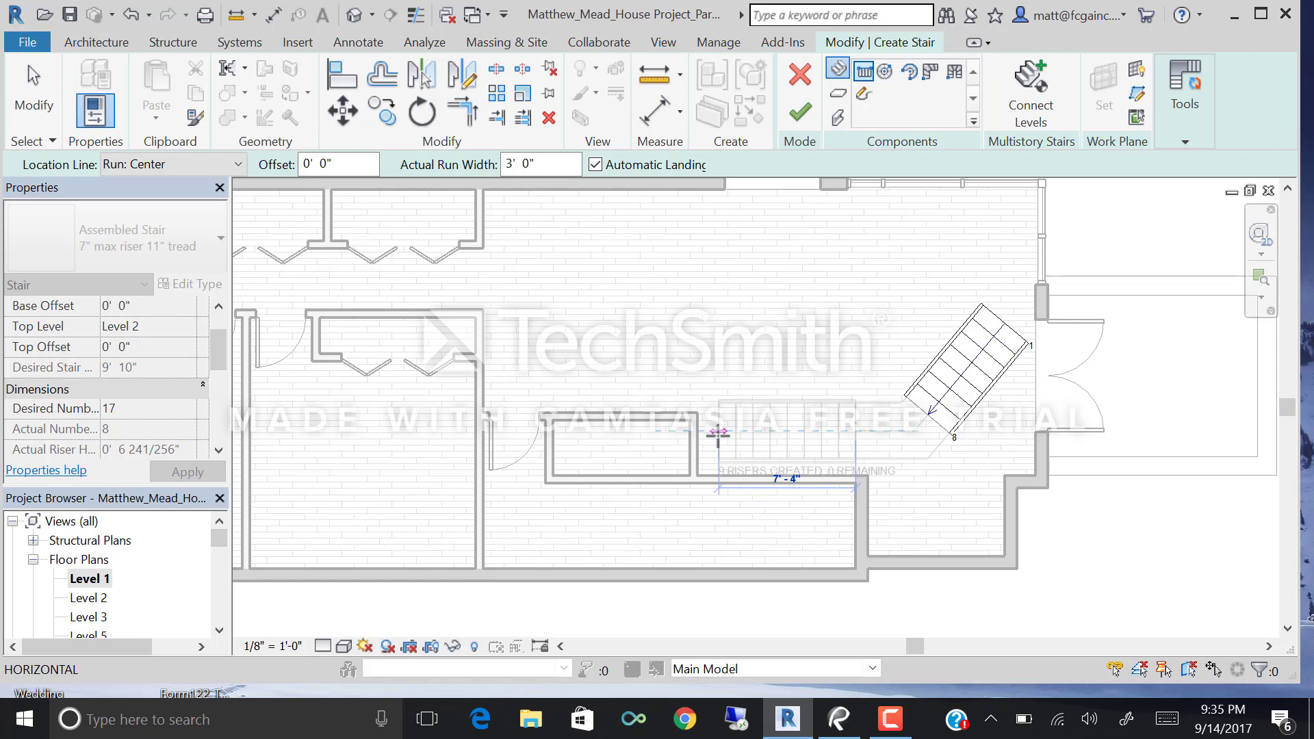
left_click(718, 432)
scroll(944, 490, "up", 3)
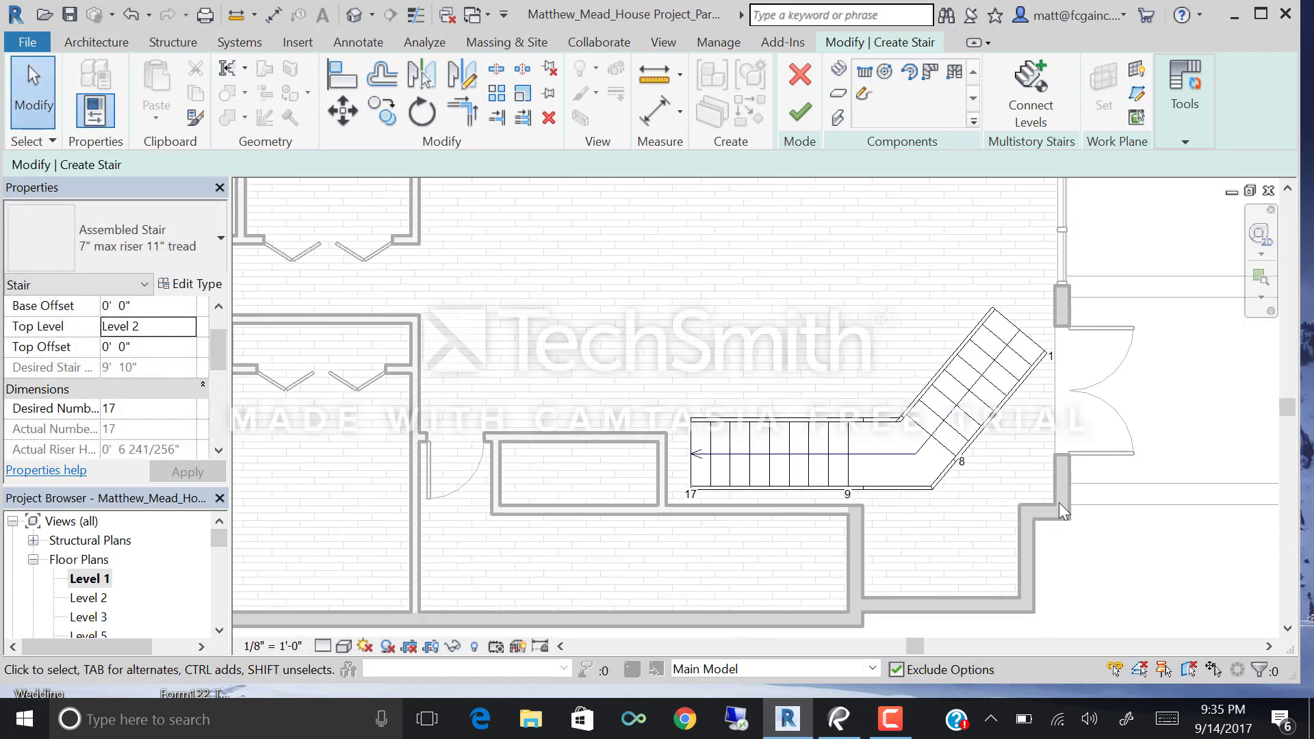
Move the entire angled stair so its lower corner at riser 17 meets the interior wall corner of the small room.
left_click(842, 429)
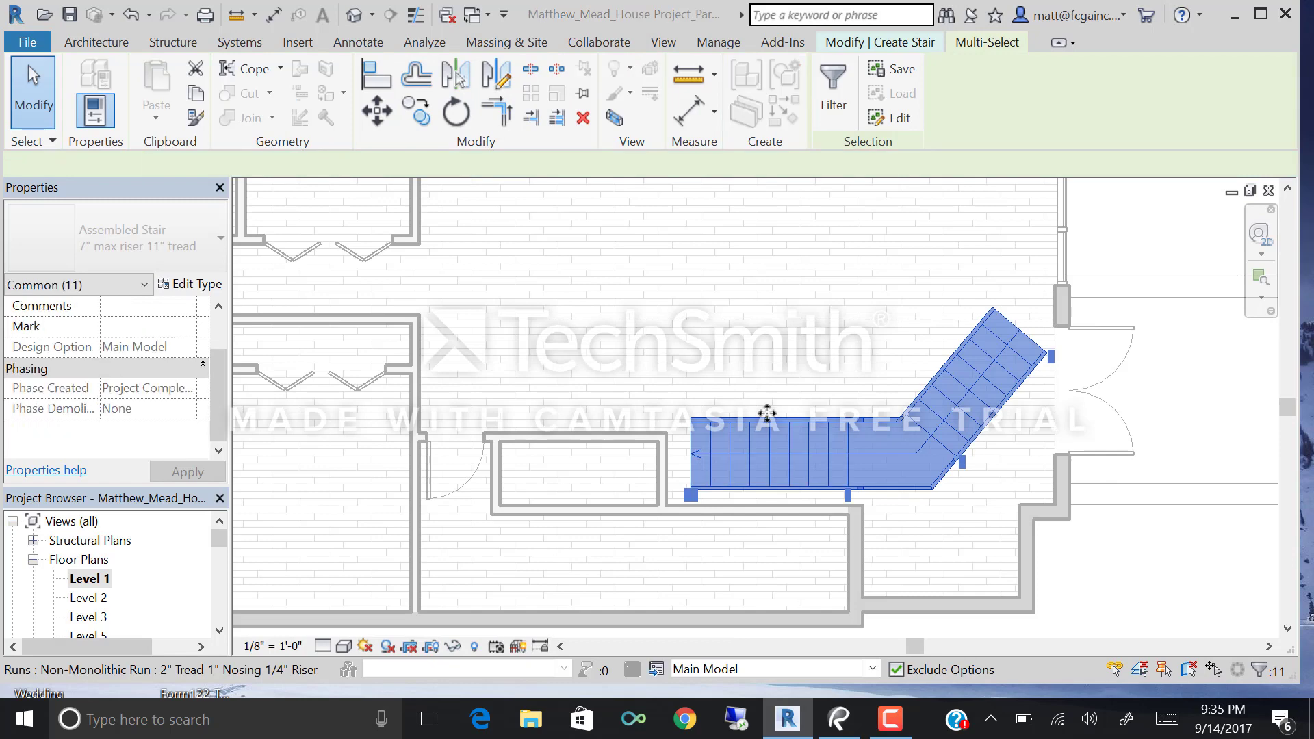
double_click(916, 446)
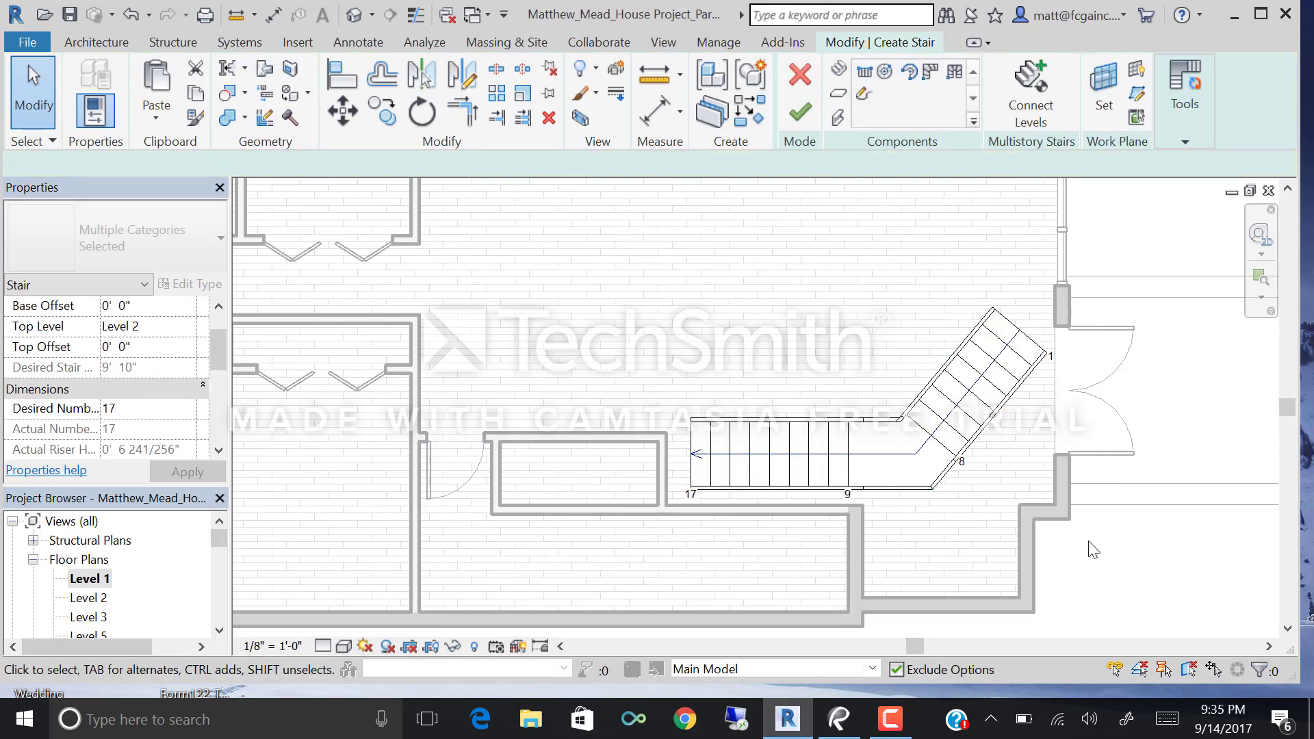
left_click_drag(691, 328, 689, 324)
left_click(377, 111)
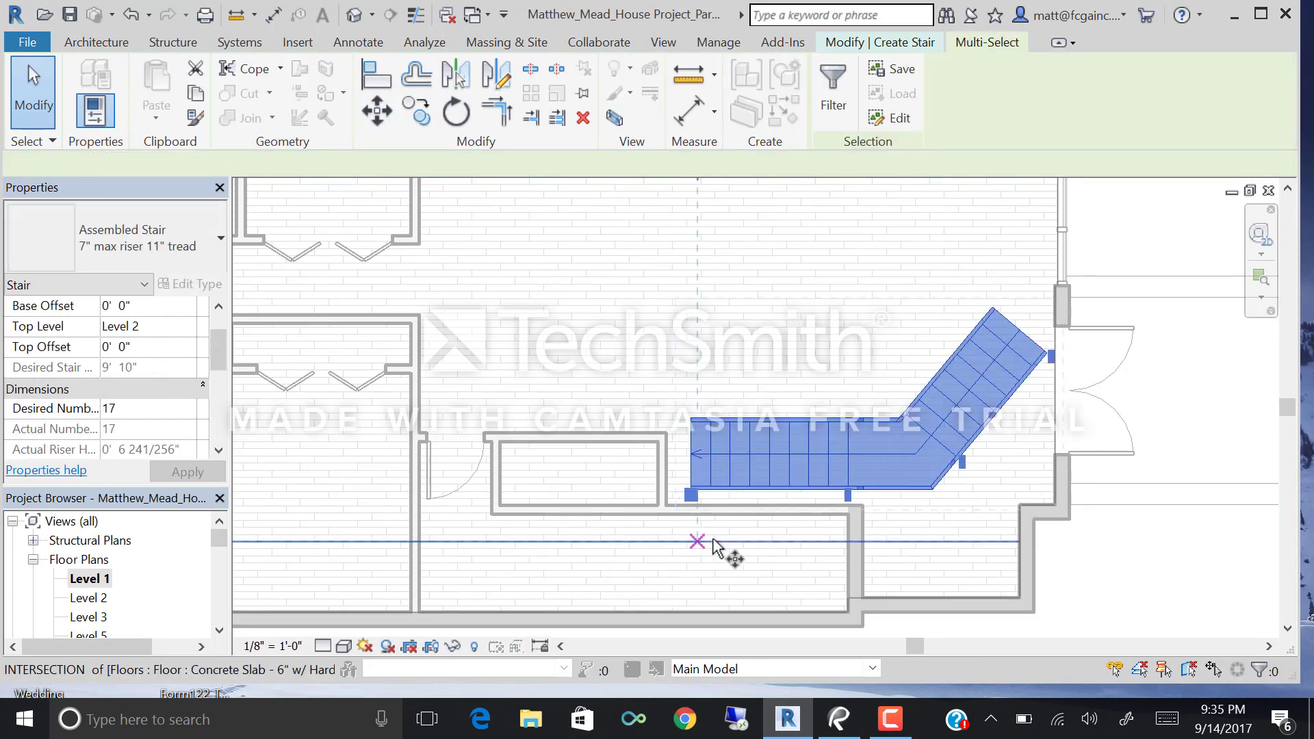
scroll(726, 507, "up", 2)
scroll(696, 486, "up", 2)
left_click(672, 477)
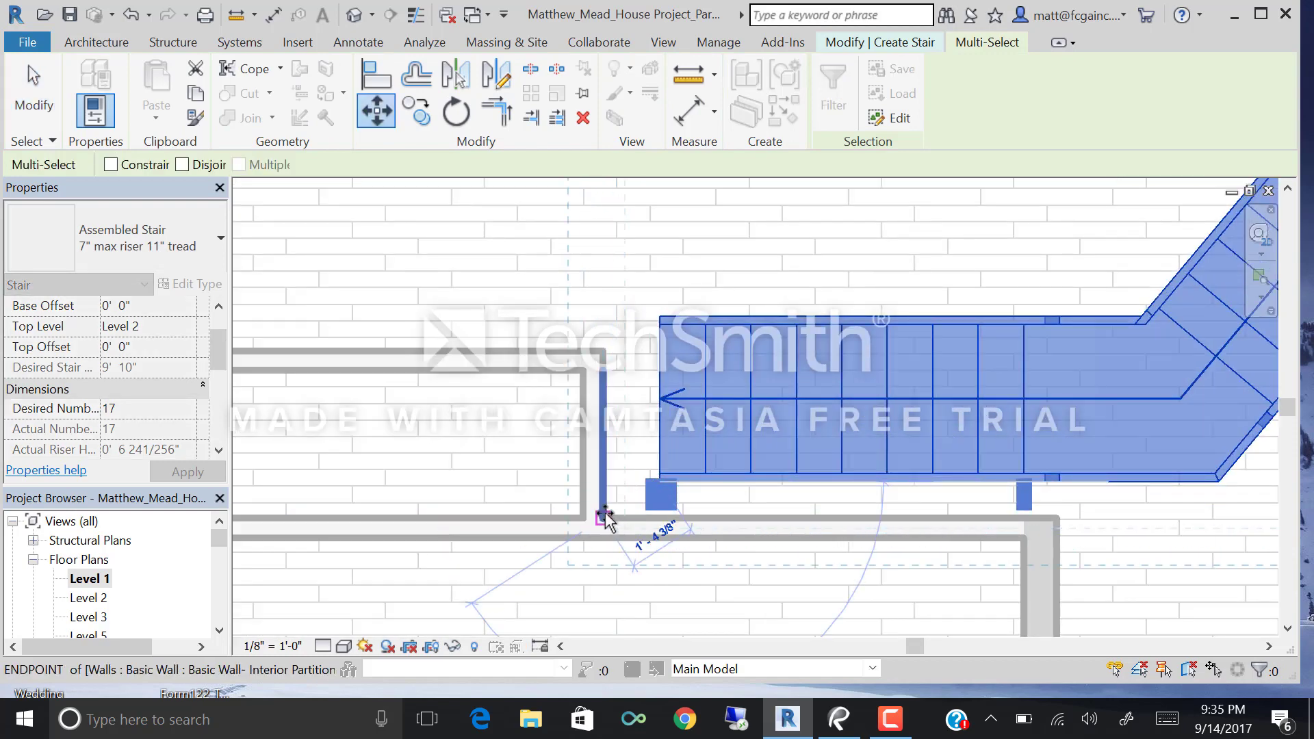
left_click(604, 518)
scroll(603, 518, "down", 3)
scroll(857, 566, "down", 1)
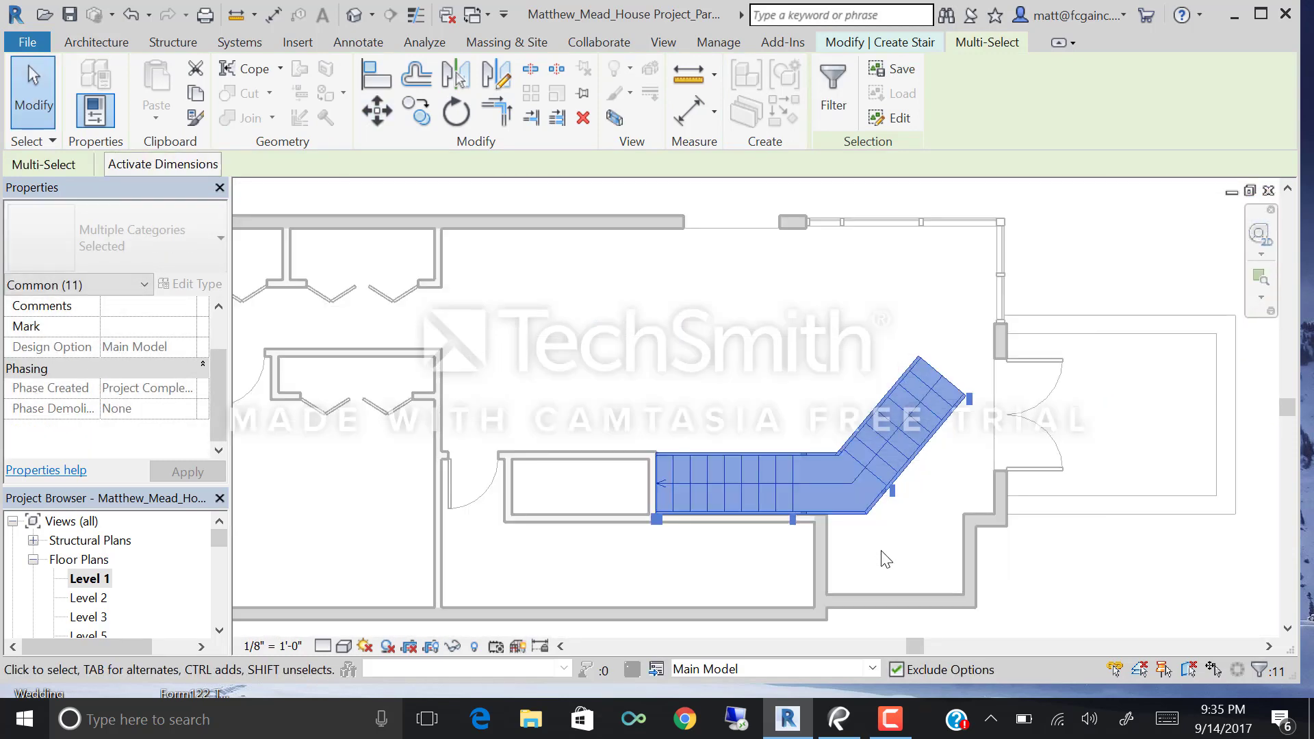
Delete the angled stair's runs, landing and railings from the stair sketch.
double_click(855, 480)
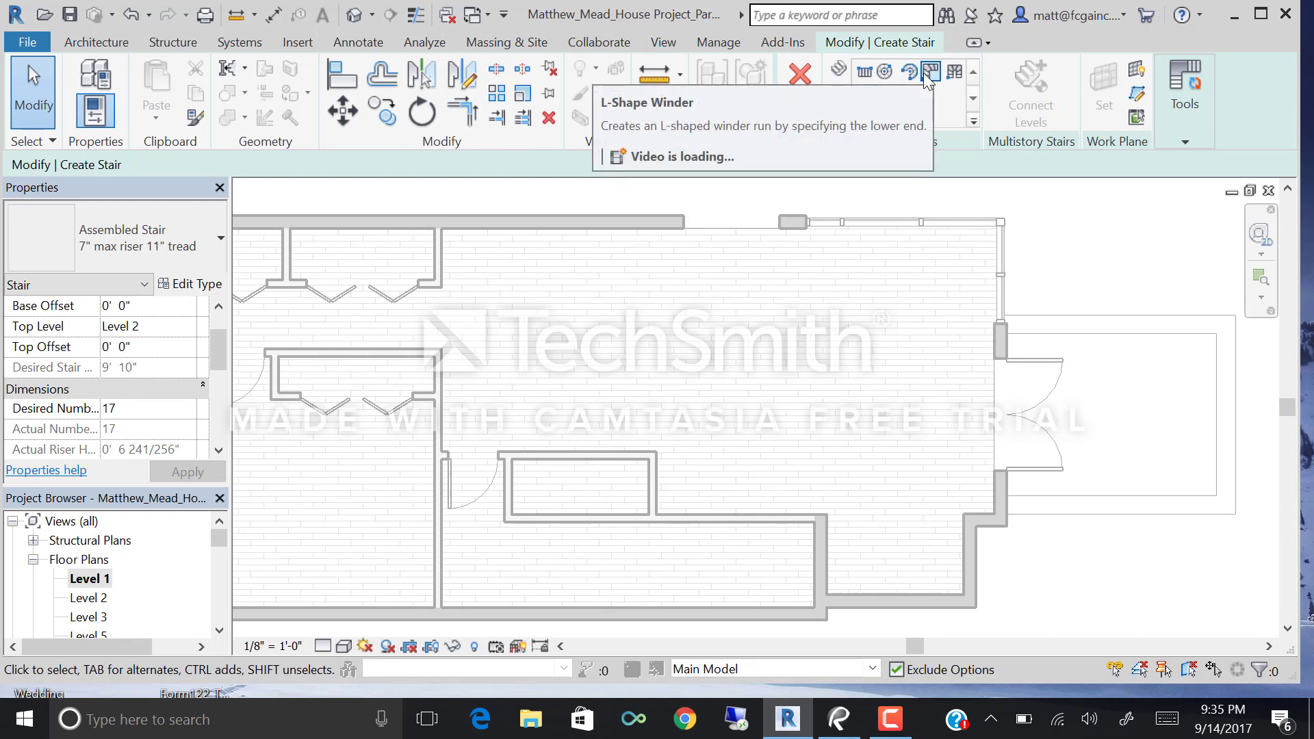
right_click(953, 79)
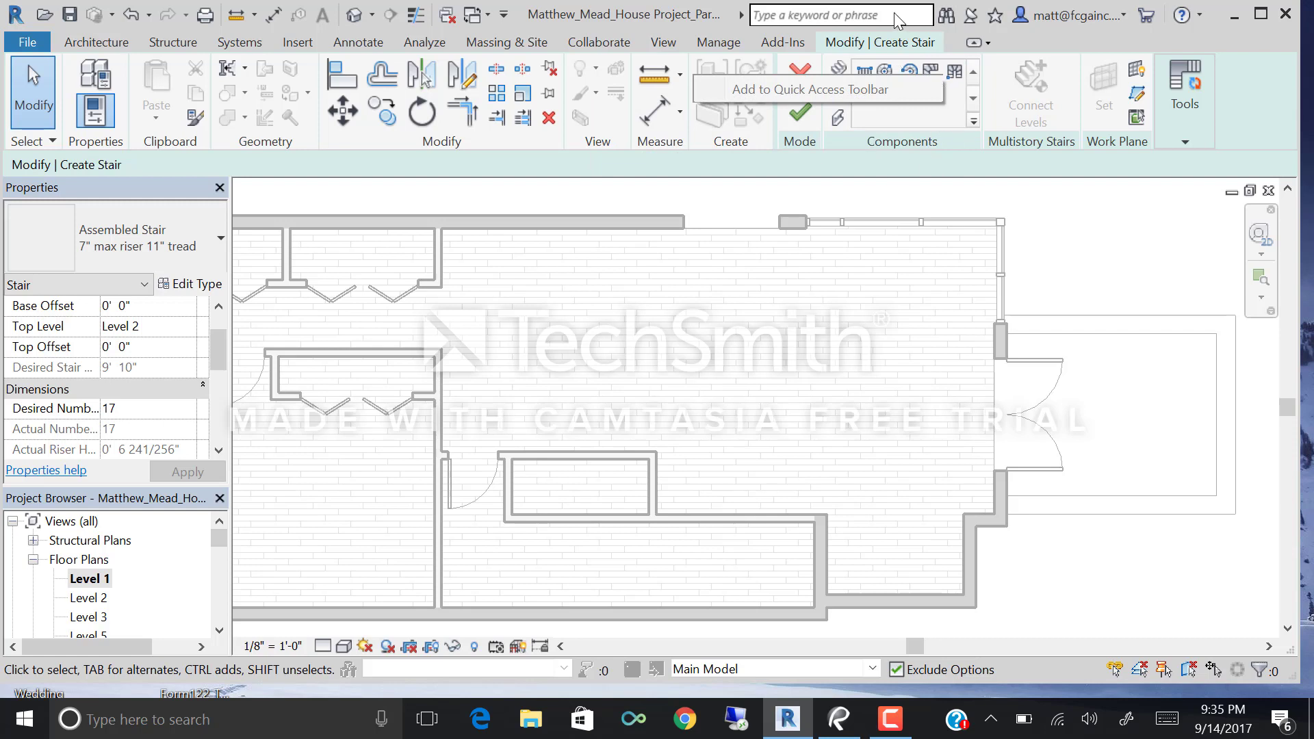
Draw a 17-riser spiral run with a radius of about 3'-2 1/2" in the open area beside the small room.
left_click(885, 72)
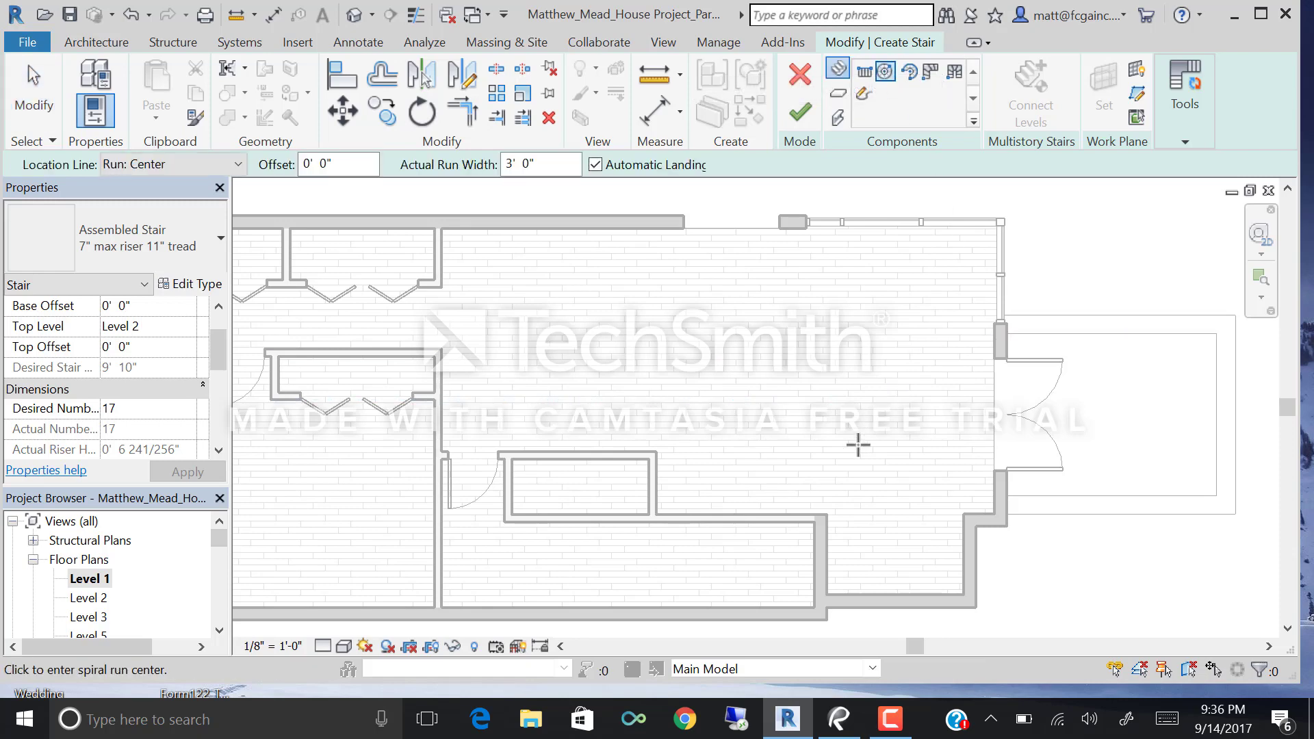
scroll(846, 453, "up", 3)
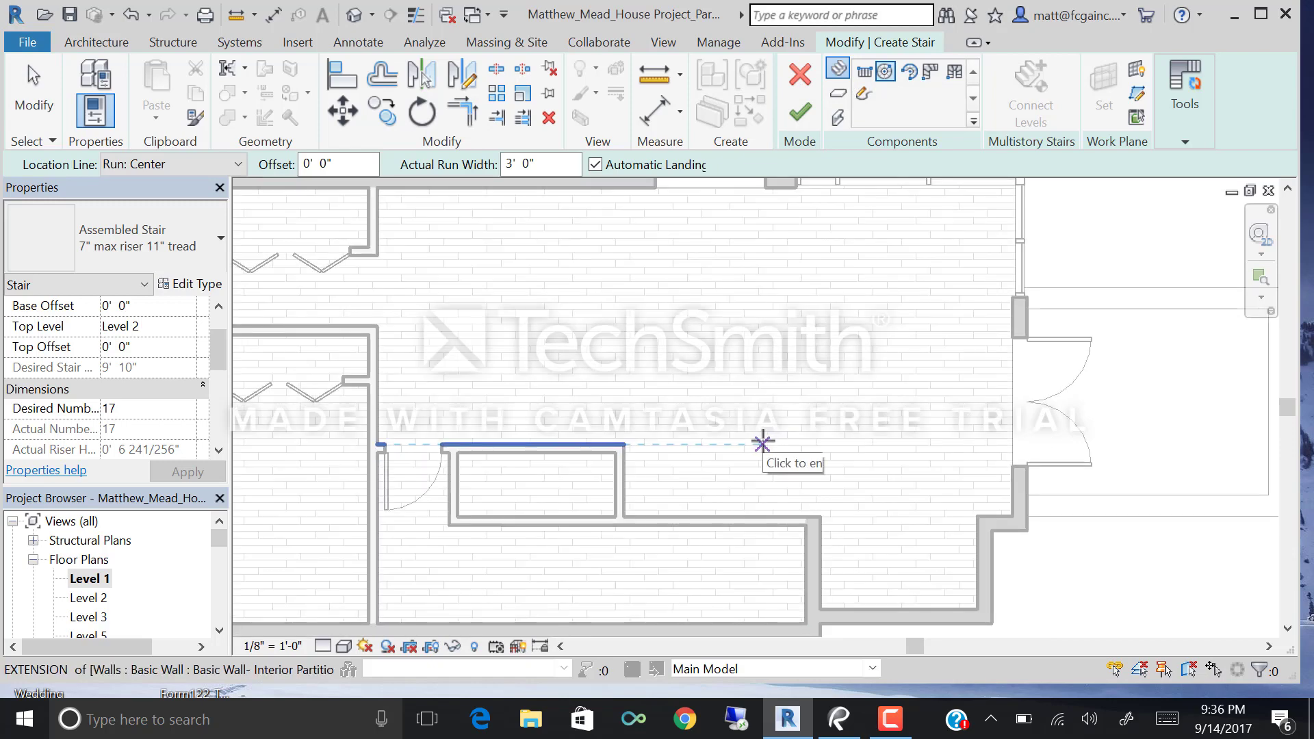
left_click(769, 428)
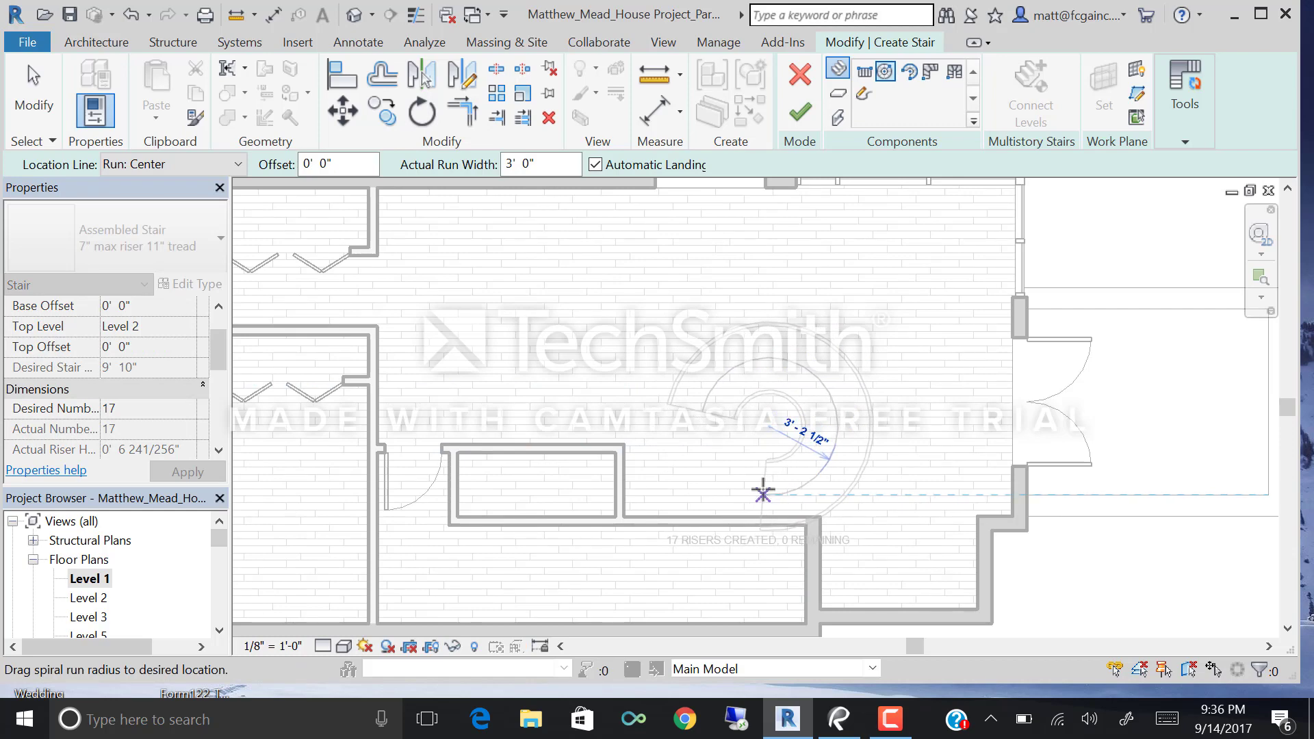
left_click(763, 491)
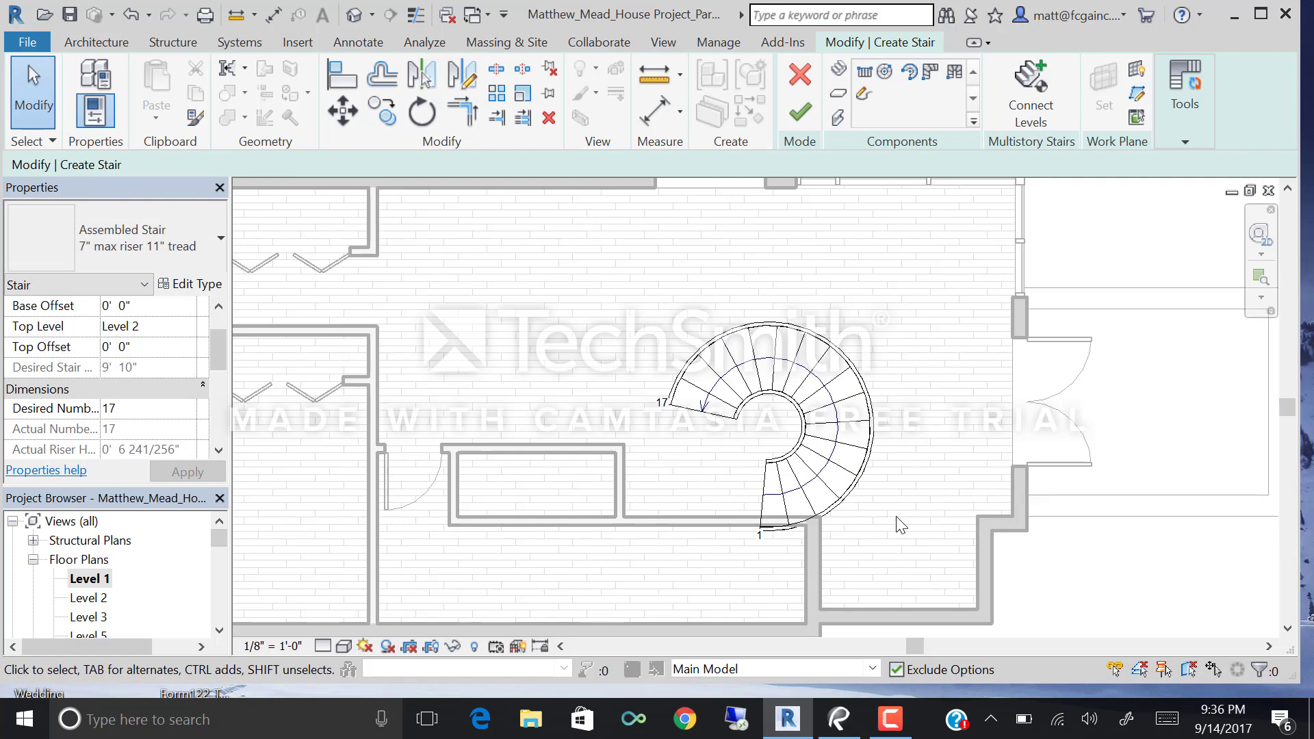
Inspect the spiral stair in the 3D view from above and delete it.
left_click(869, 438)
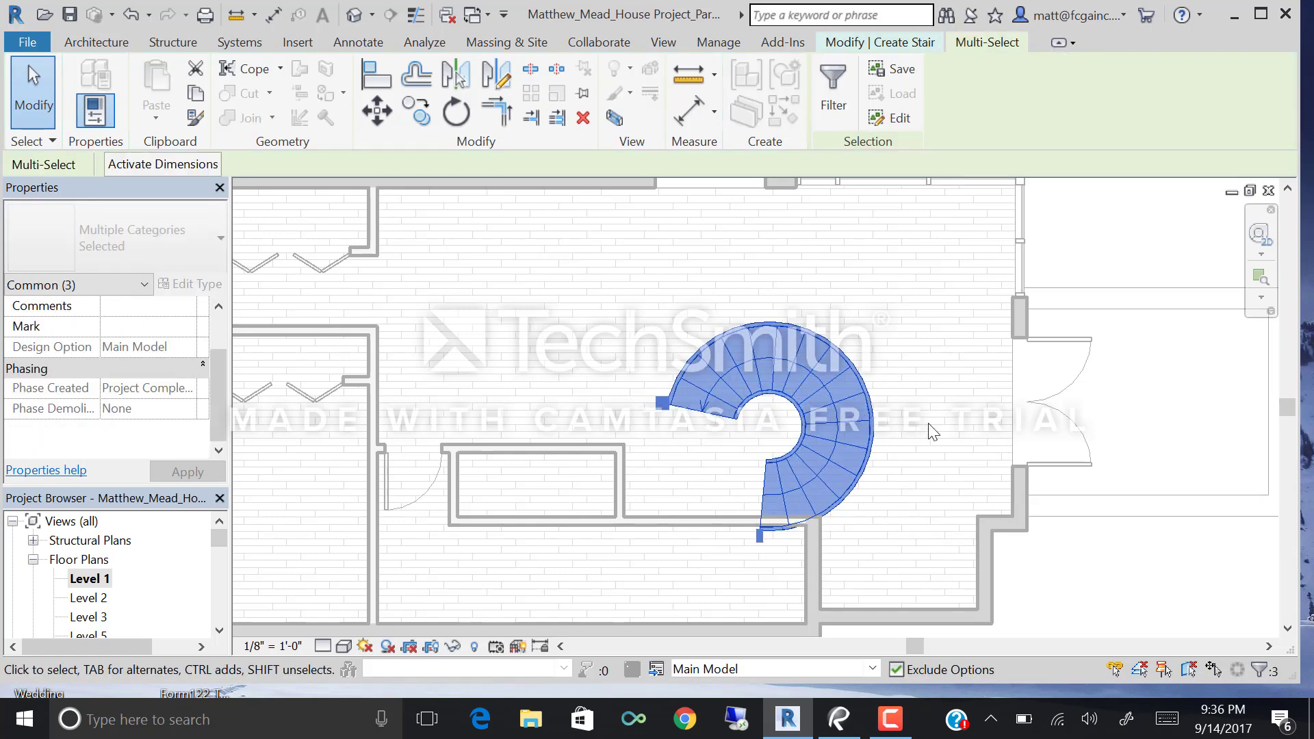
left_click(354, 14)
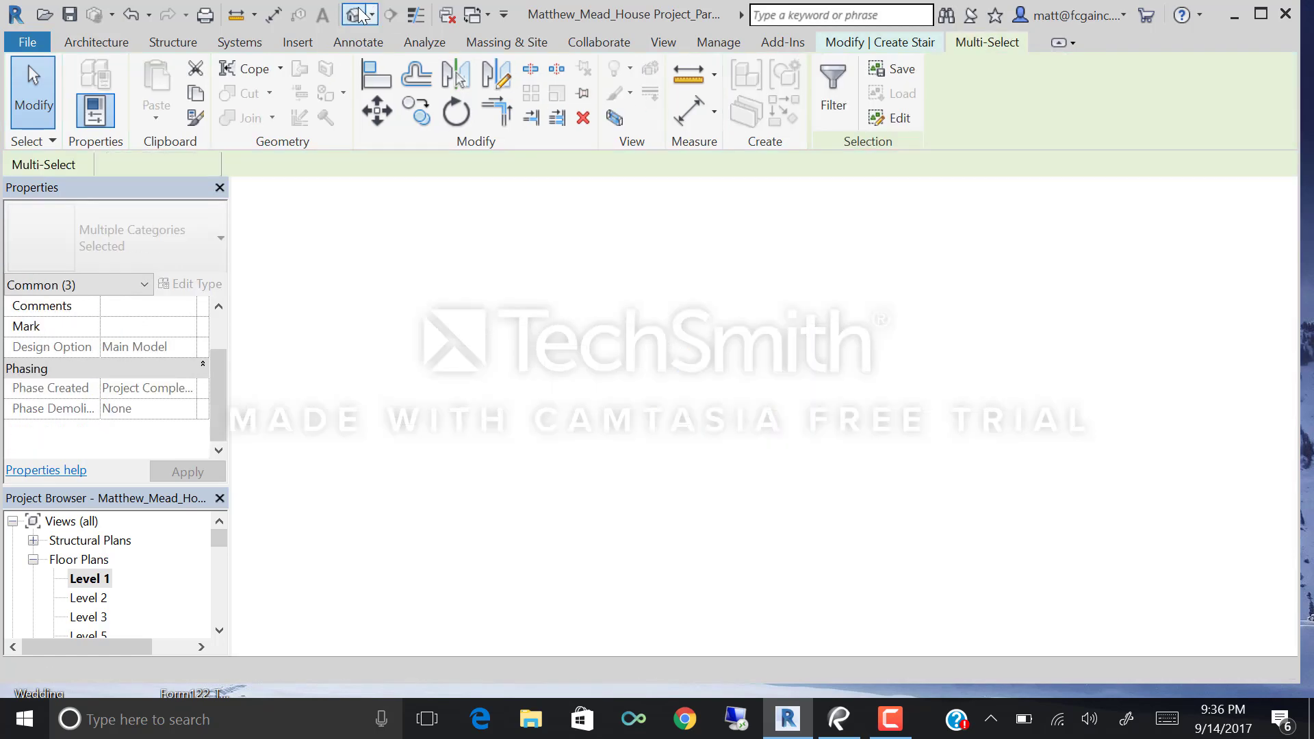
middle_click_drag(792, 382, 755, 452, "shift")
scroll(618, 475, "up", 3)
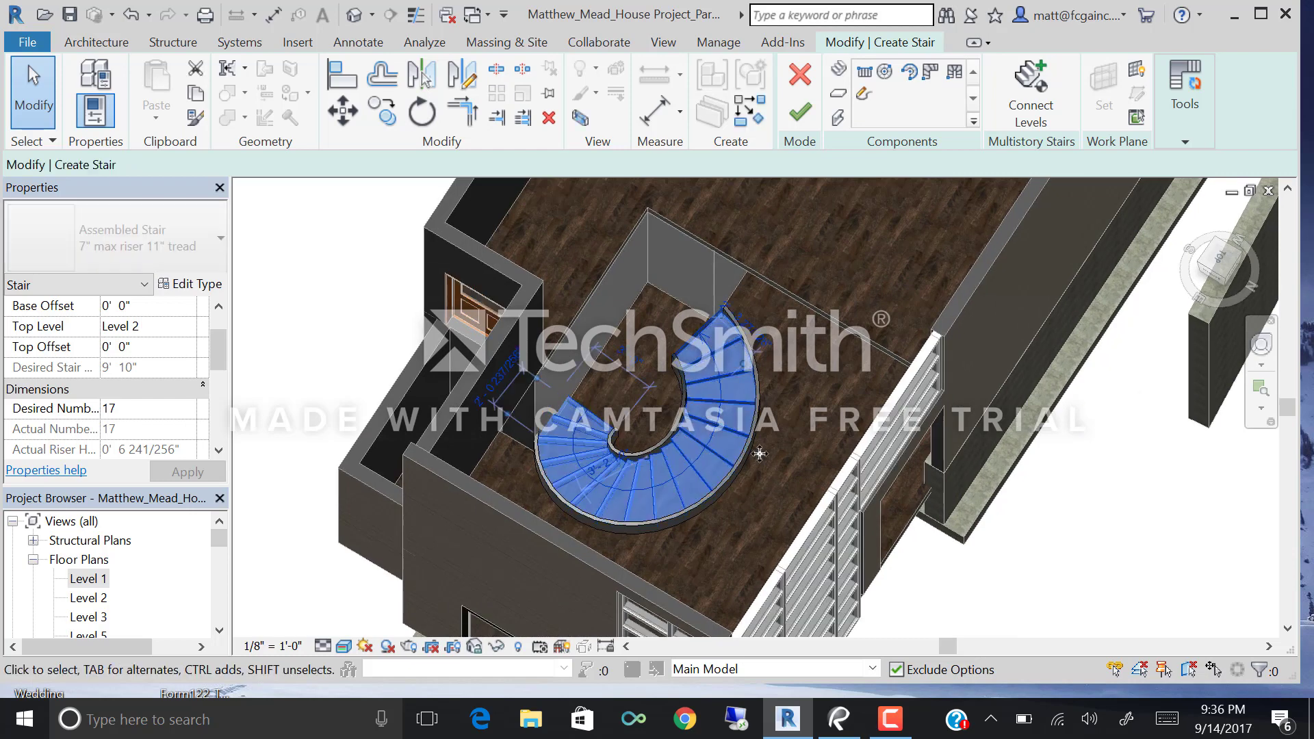
left_click(698, 483)
key("Delete")
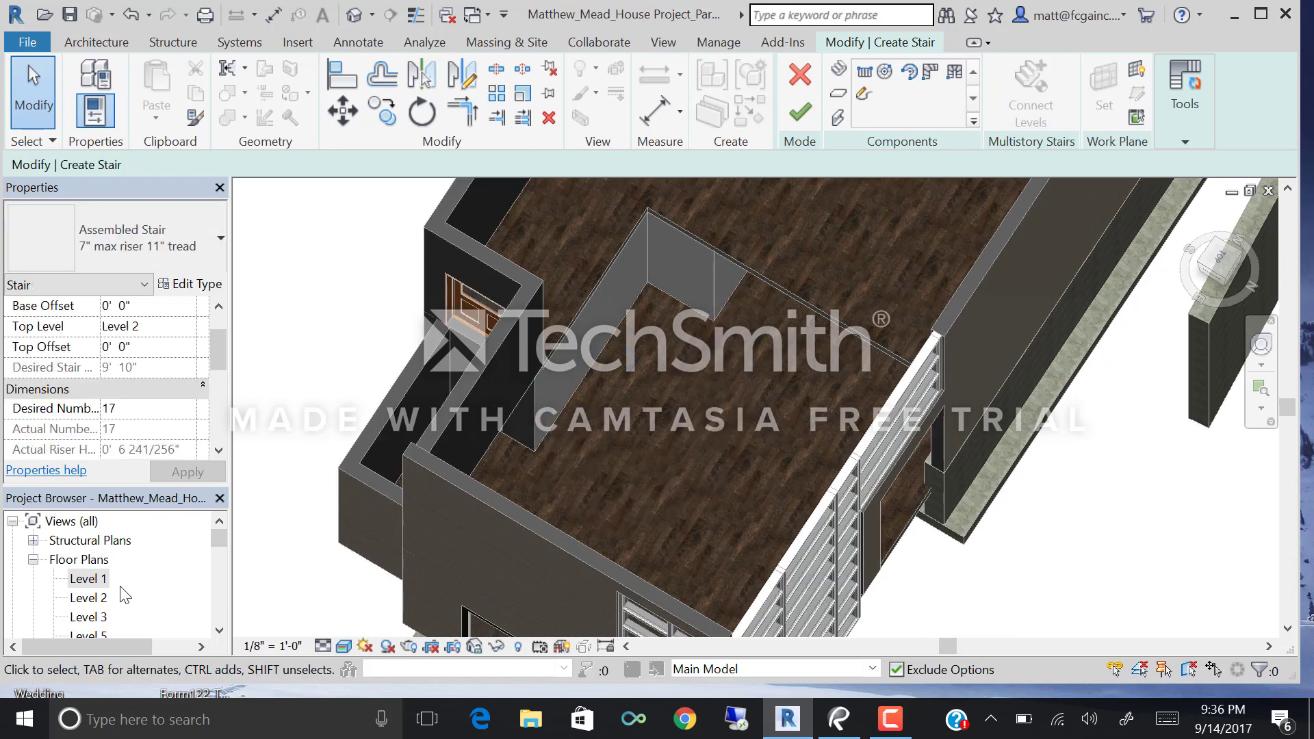
On the Level 2 plan, draw a 17-riser spiral run centred on the floor opening's edge, radius about 4'-0 3/8", and finish the stair.
double_click(124, 595)
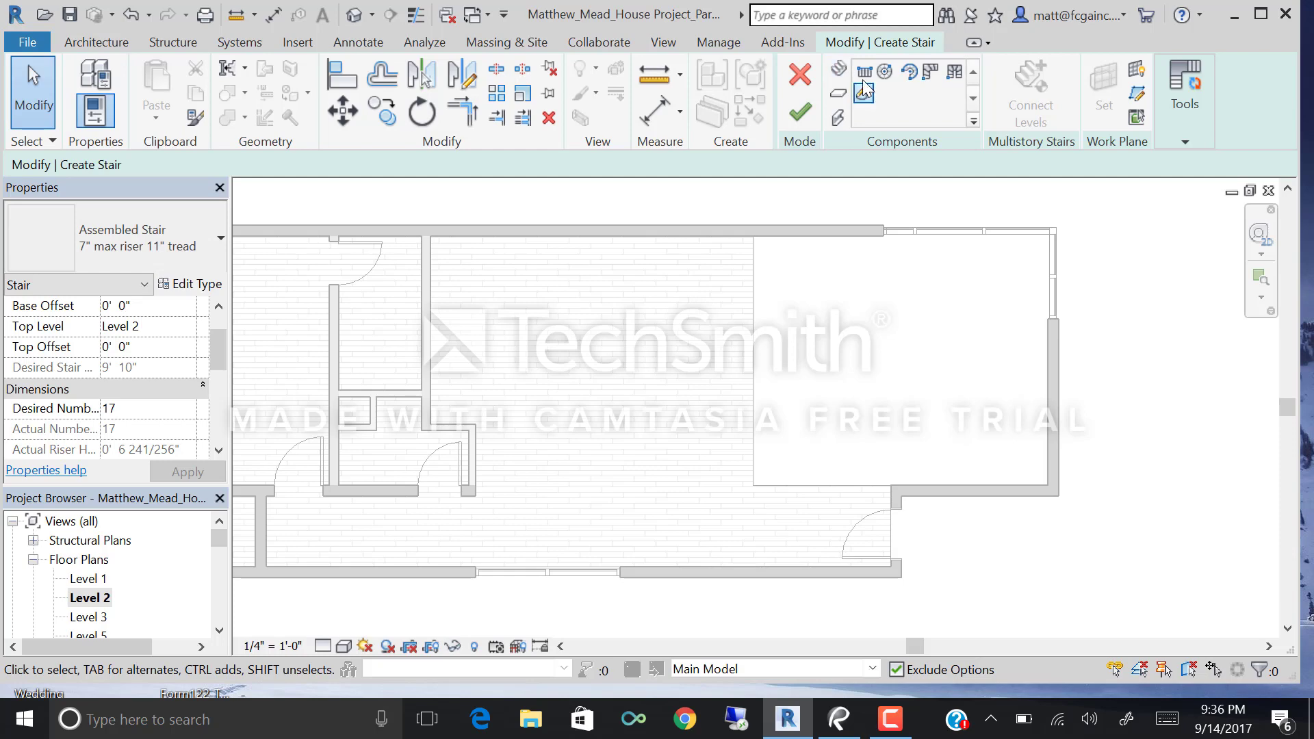
left_click(884, 77)
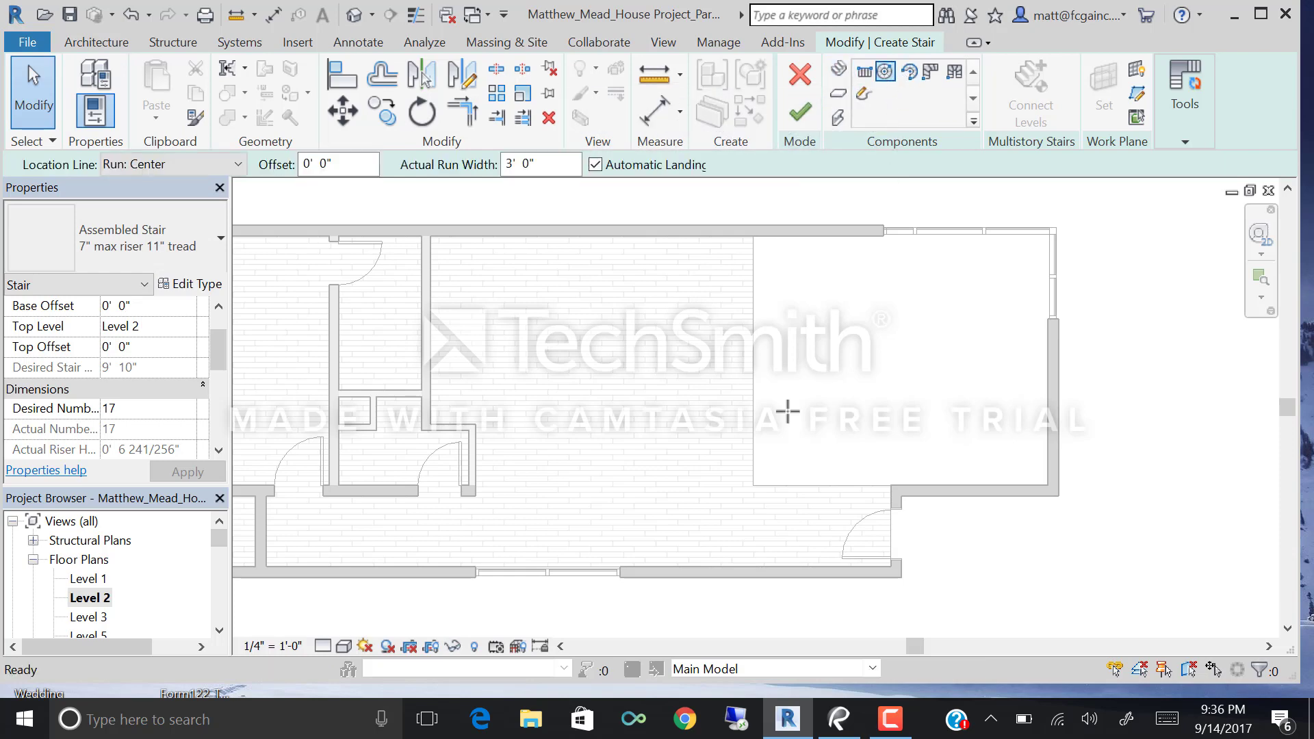
scroll(785, 411, "up", 2)
left_click(756, 364)
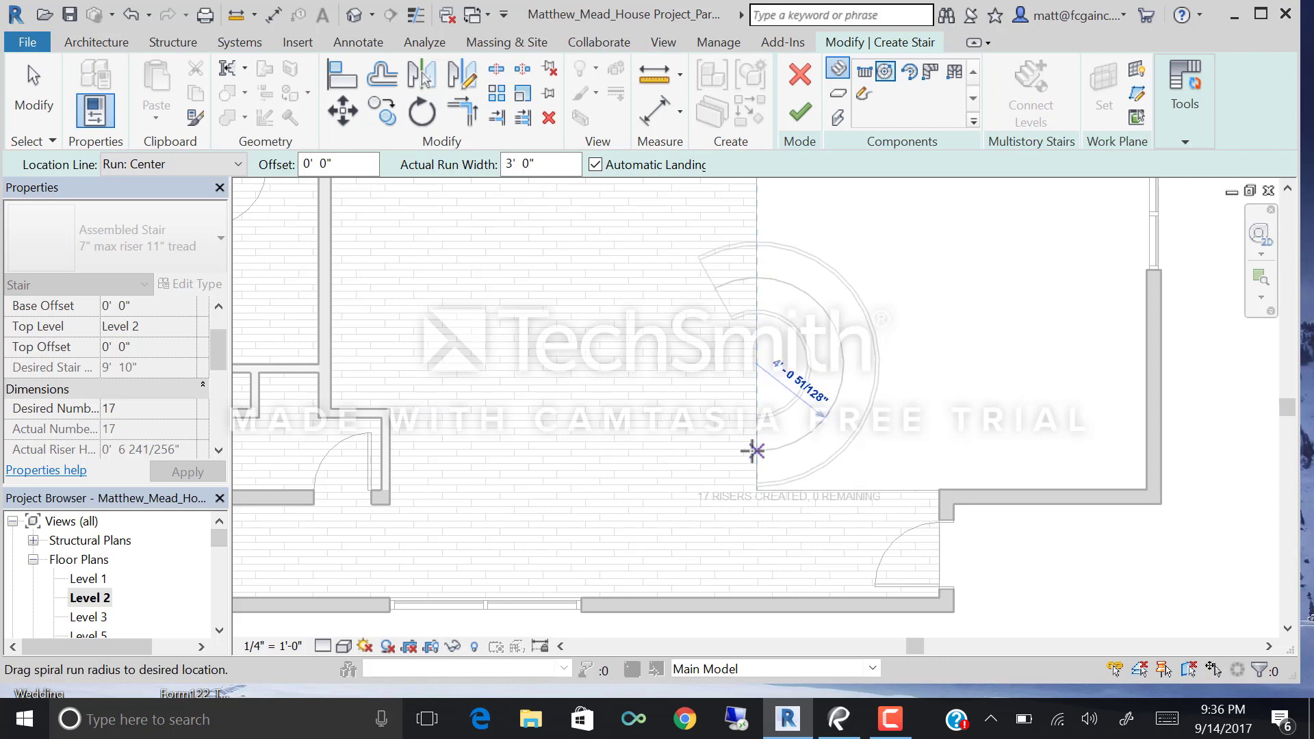
left_click(753, 449)
scroll(785, 341, "up", 3)
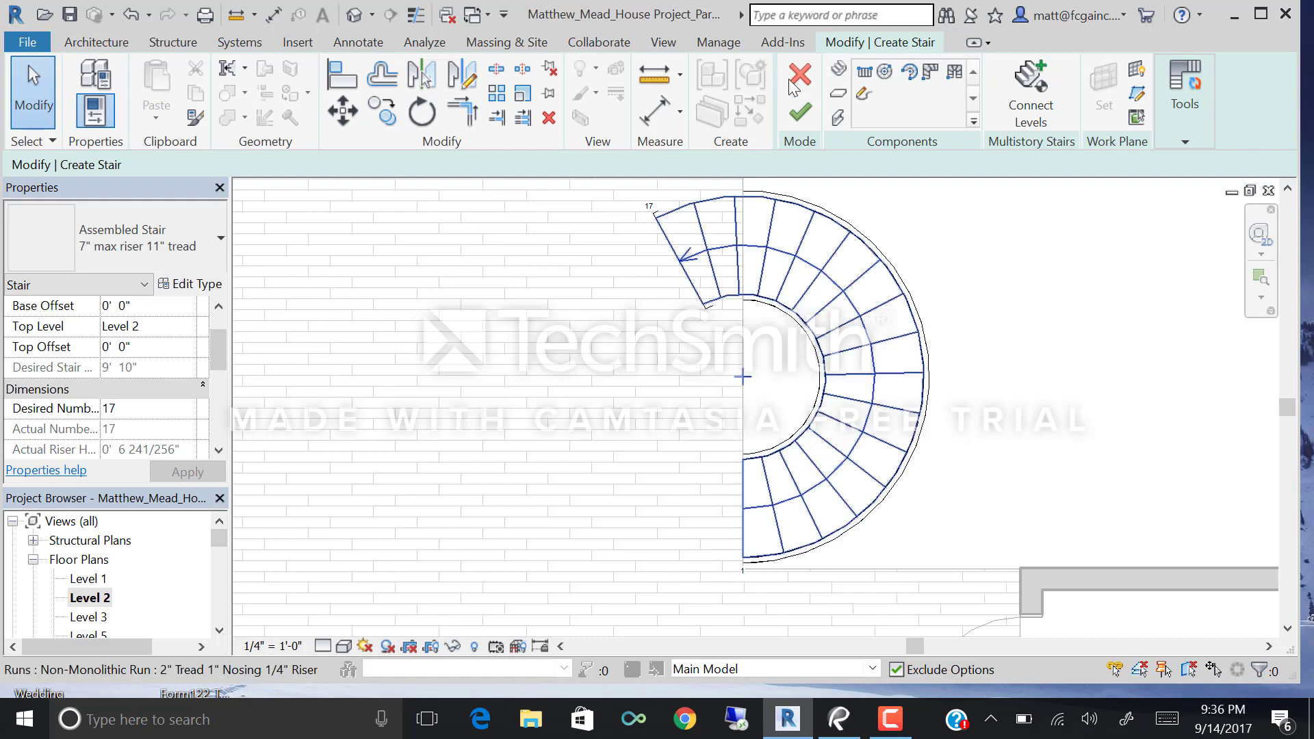
left_click(1167, 454)
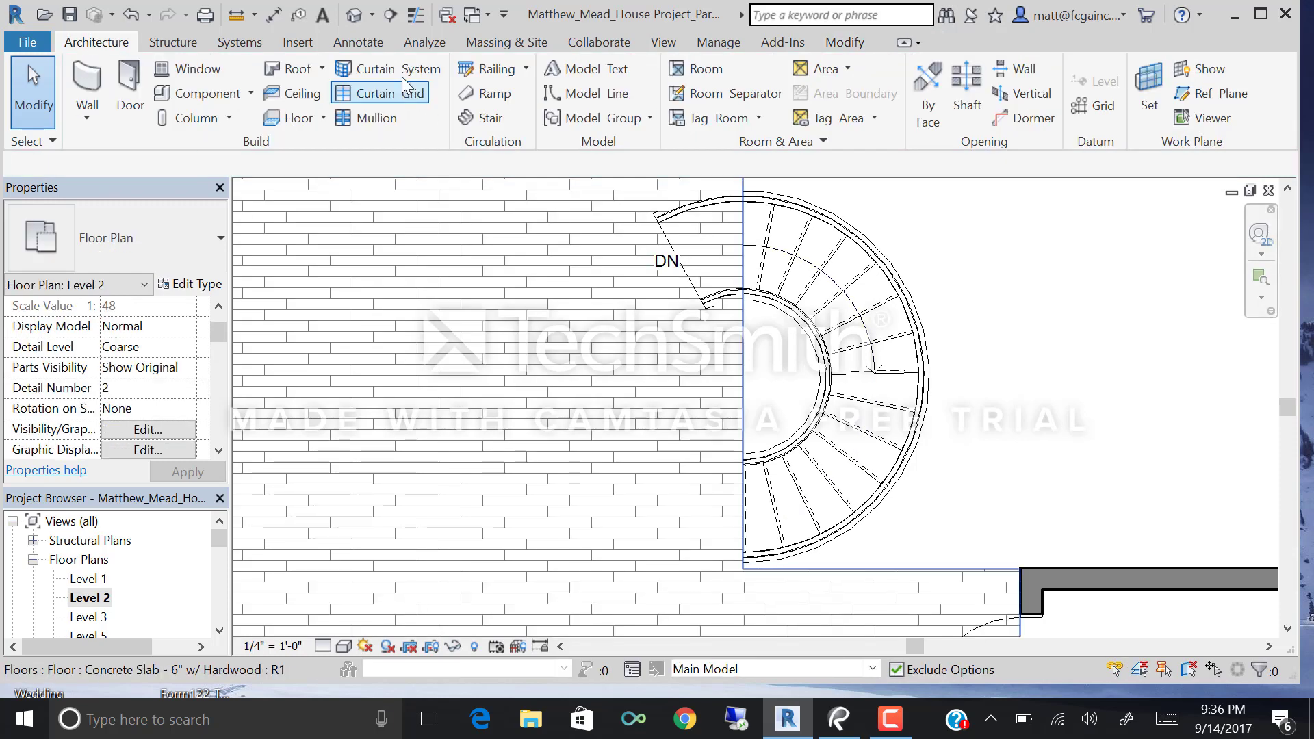
Check the spiral stair in the 3D view and flip its up direction on the Level 2 plan.
left_click(353, 16)
middle_click_drag(602, 342, 836, 399, "shift")
left_click(667, 438)
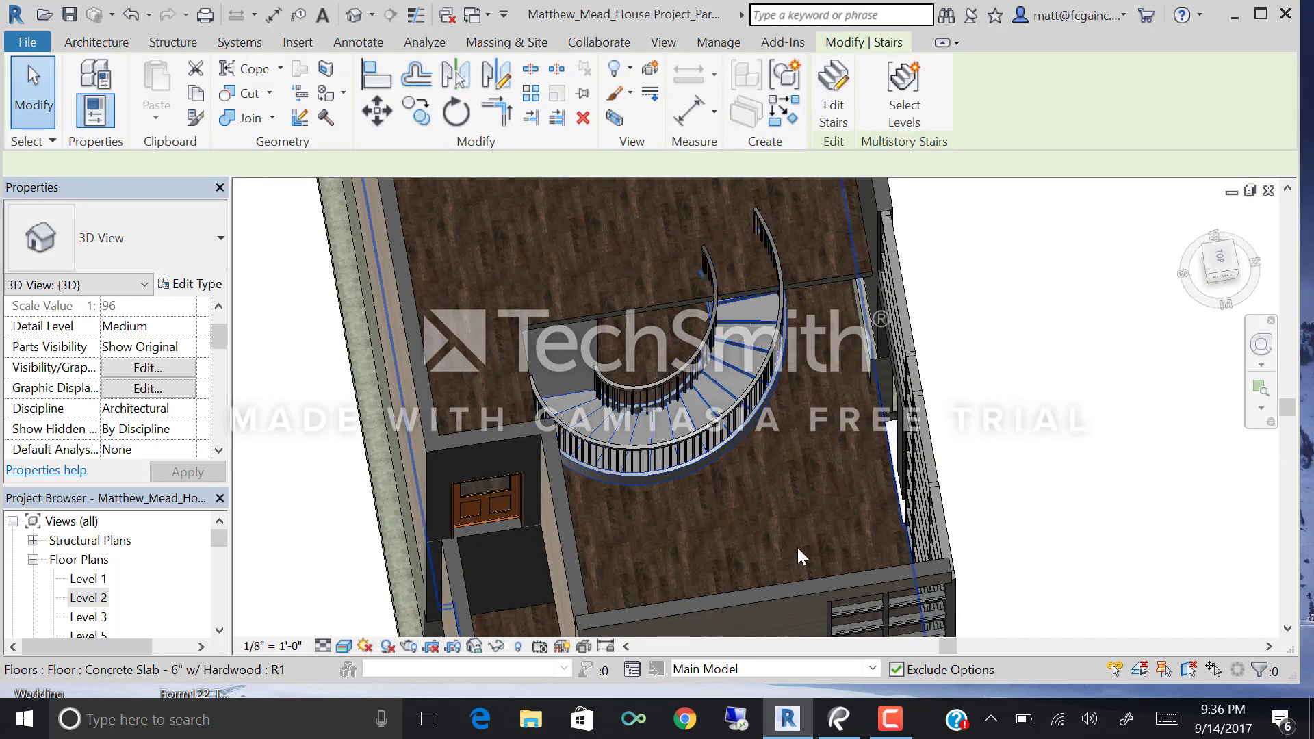
double_click(88, 598)
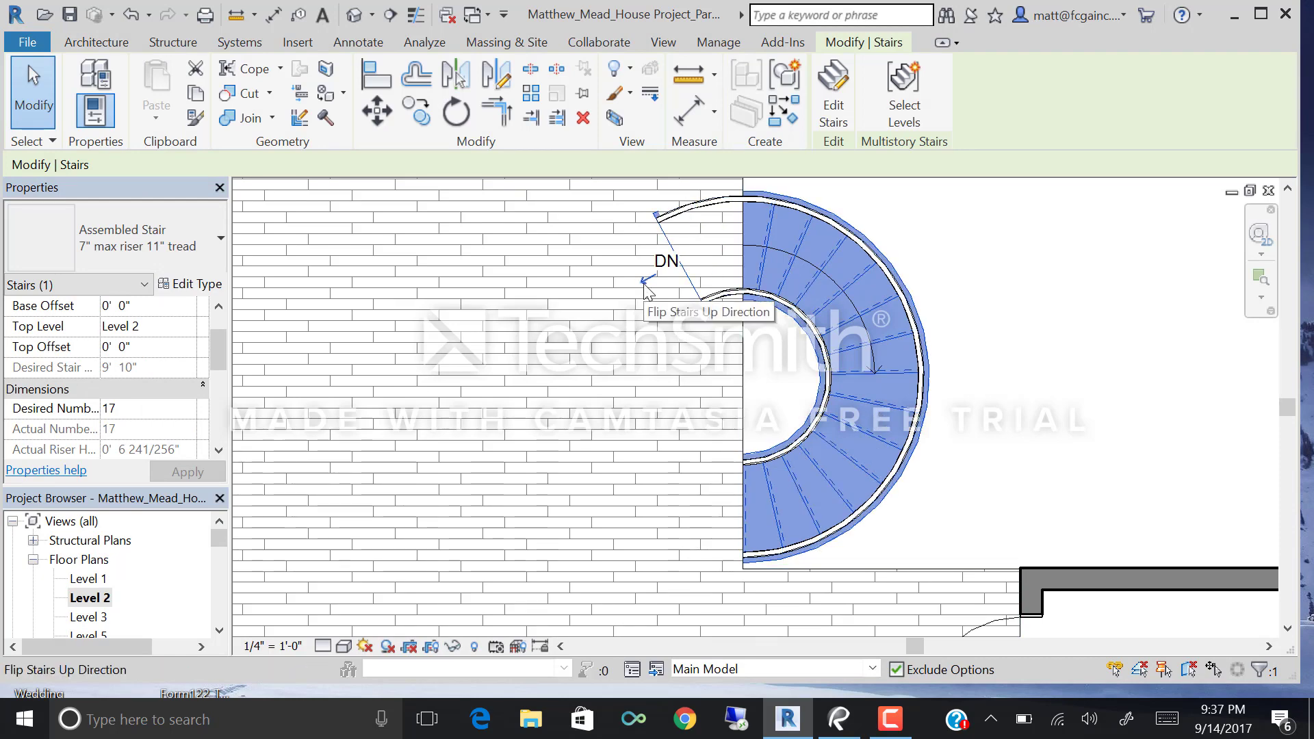
left_click(852, 427)
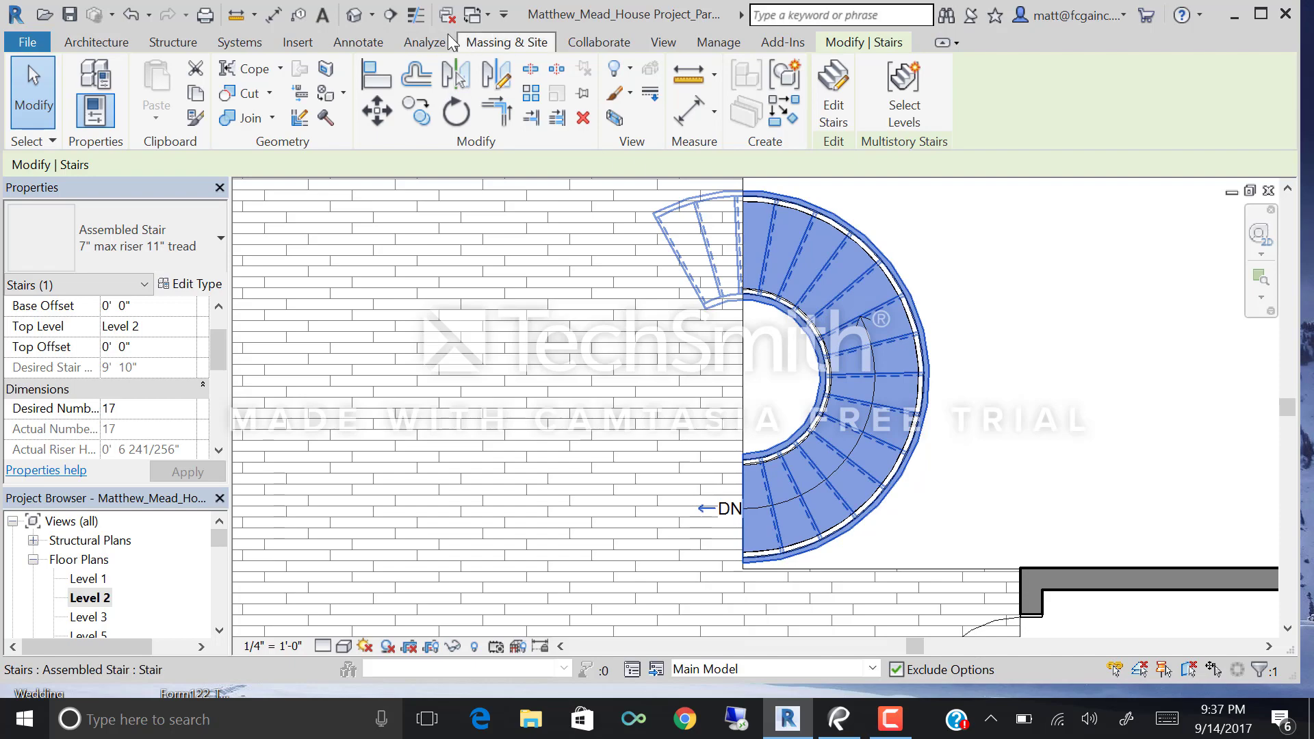
Inspect the flipped spiral stair in the 3D view, checking how it meets the upper floor edge and the lower floor.
left_click(354, 14)
middle_click_drag(890, 568, 782, 399, "shift")
scroll(781, 398, "up", 4)
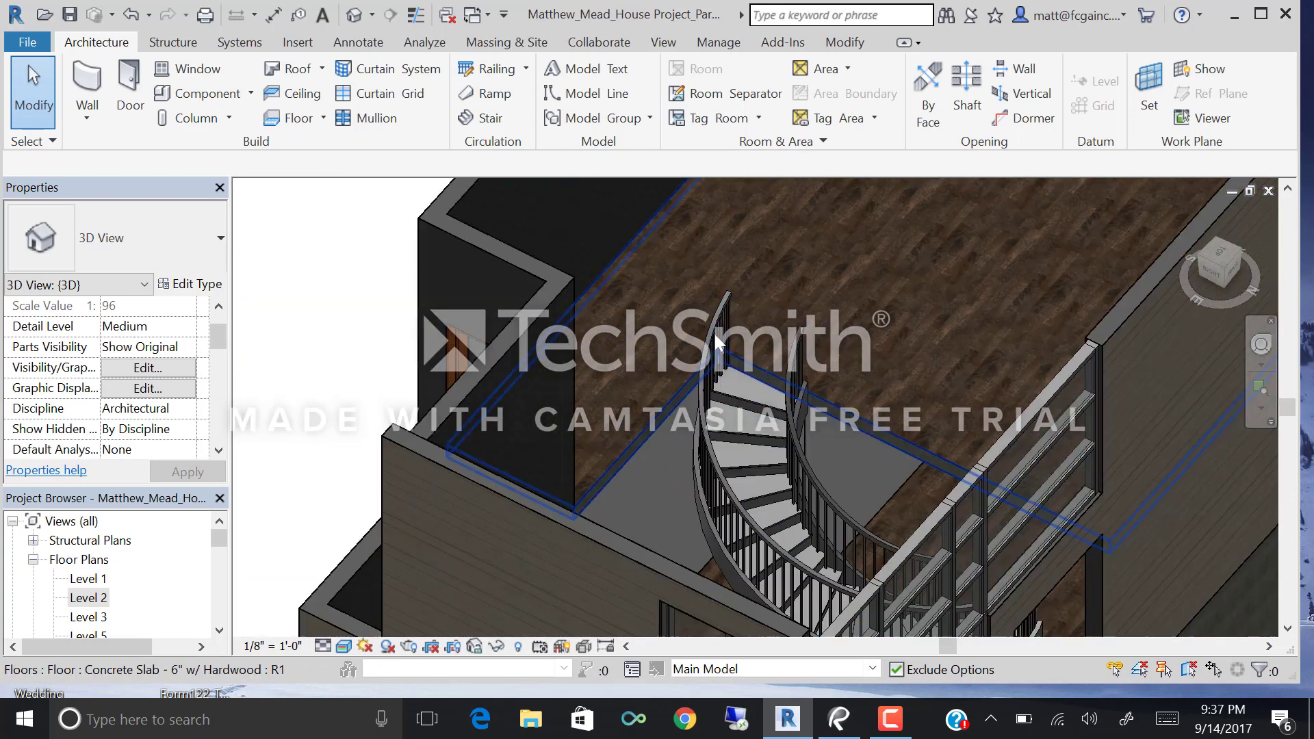
middle_click_drag(715, 342, 849, 518, "shift")
scroll(1151, 391, "down", 3)
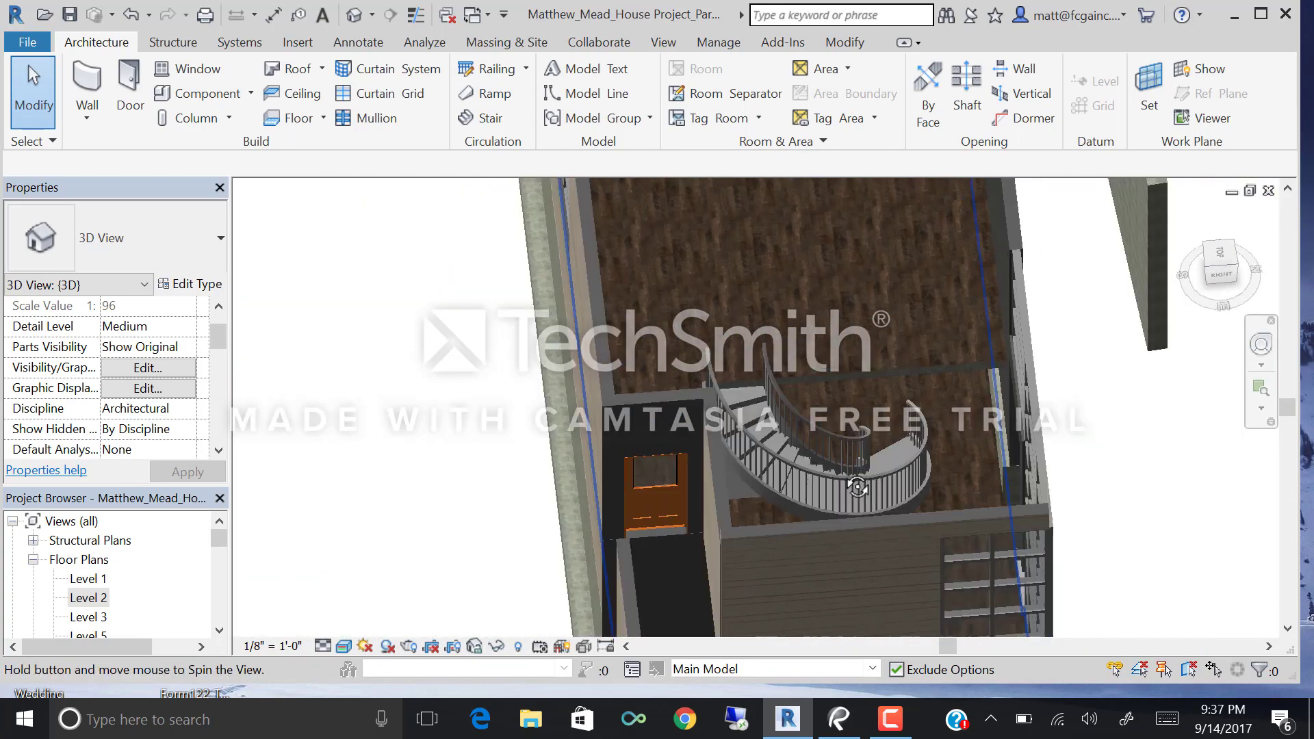
scroll(757, 548, "up", 3)
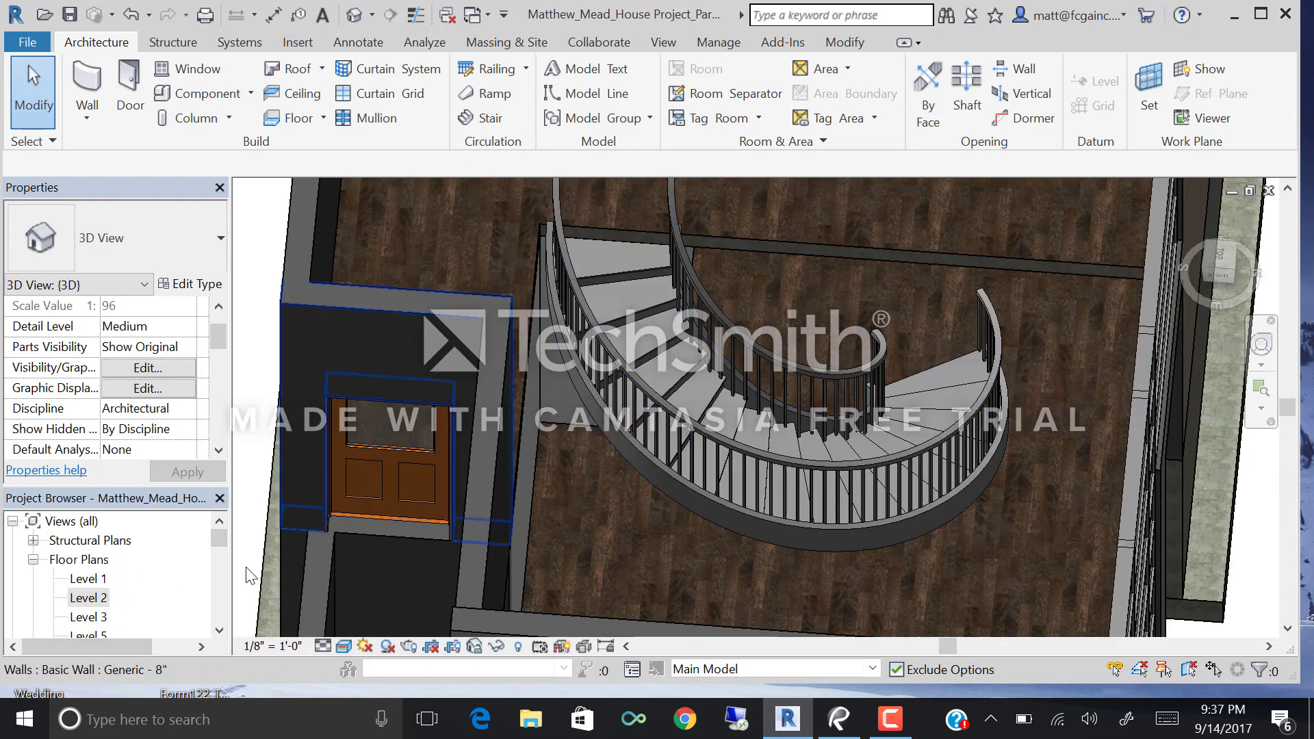
scroll(1026, 344, "down", 2)
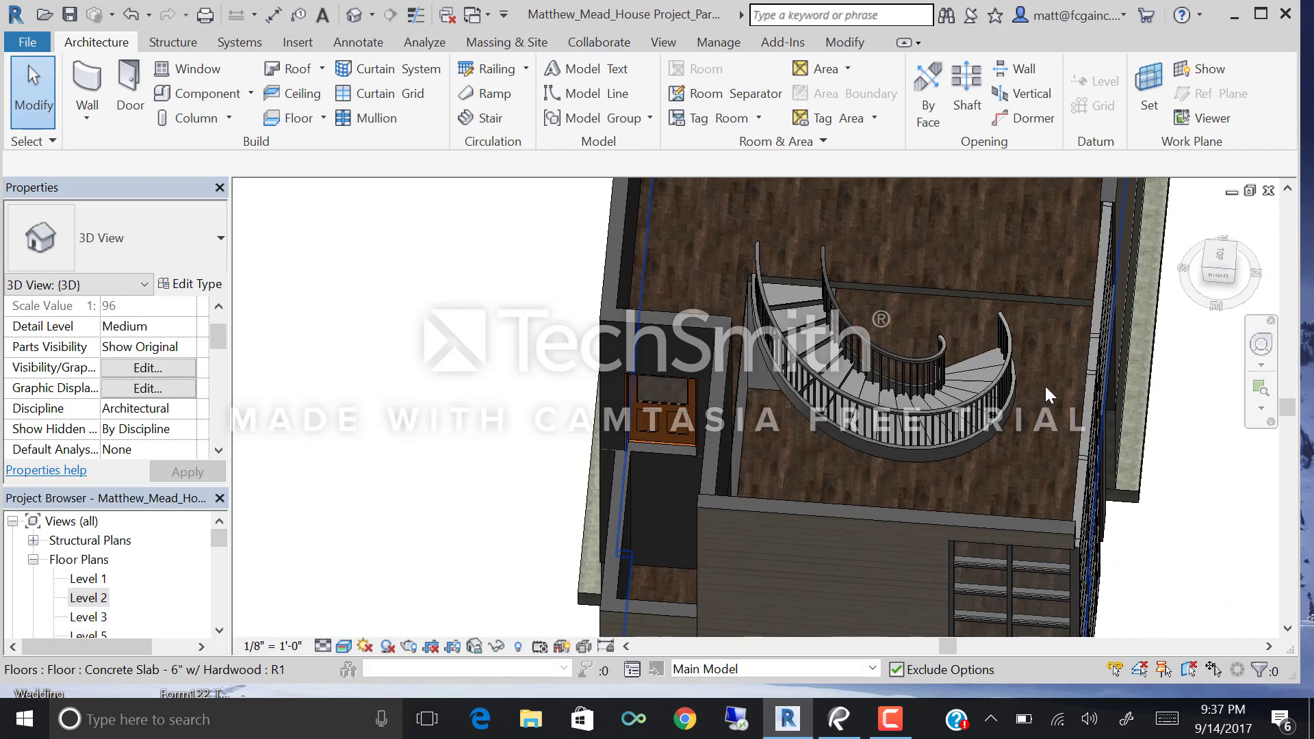
middle_click_drag(1039, 414, 868, 386, "shift")
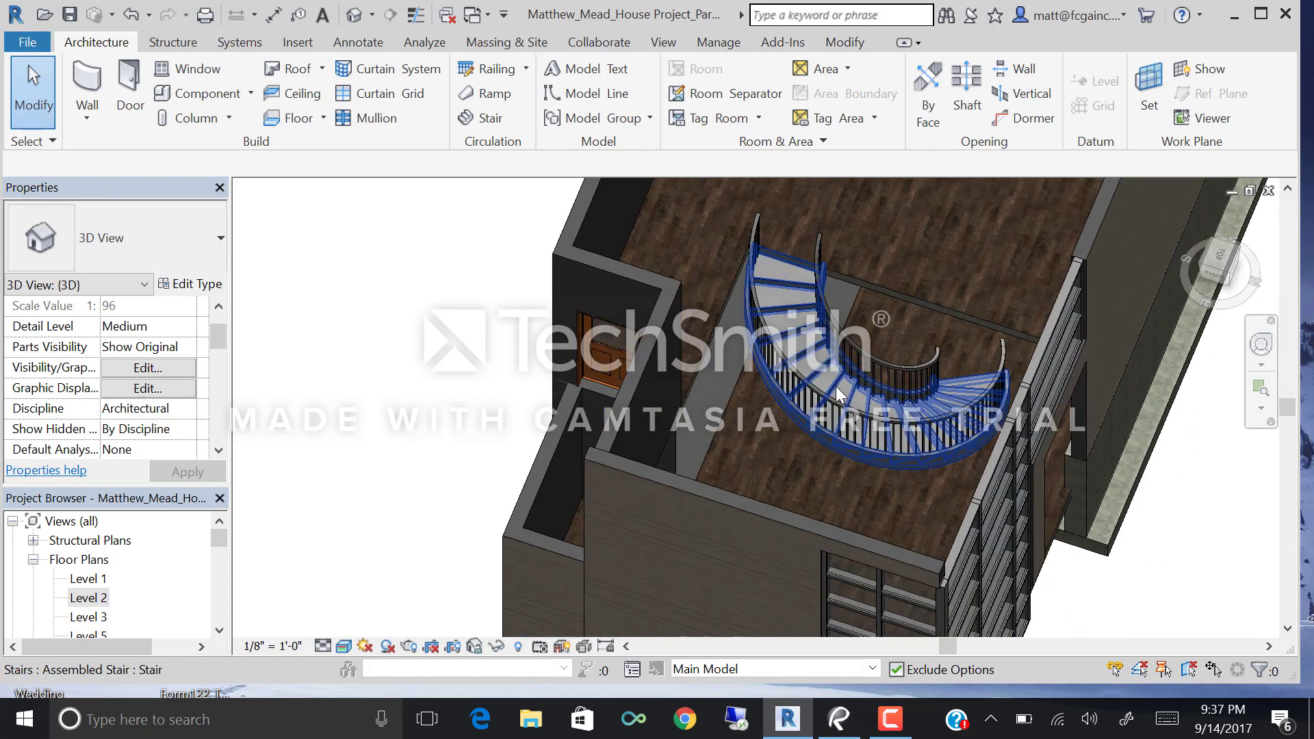
Edit the stair to replace the spiral run with a straight 17-riser run, 2'-8" wide and about 14'-8" long, toward the small room on Level 1.
double_click(923, 414)
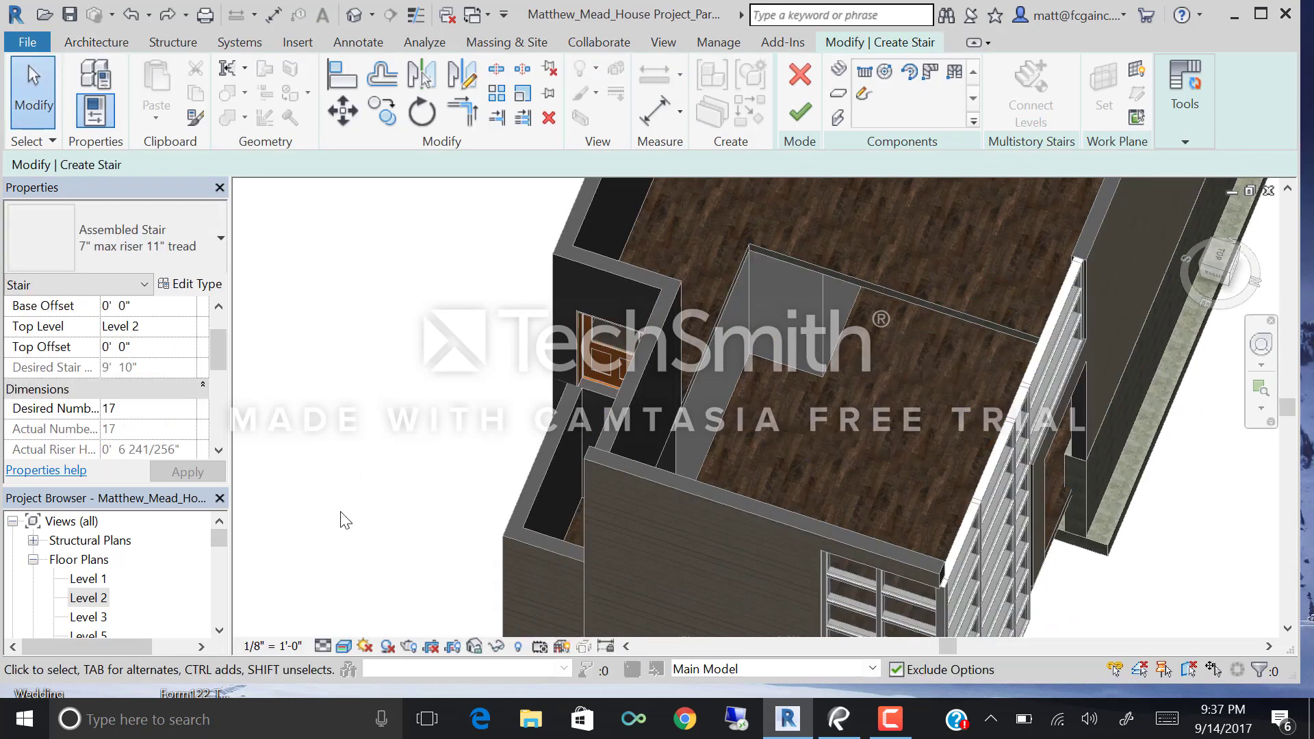
double_click(83, 579)
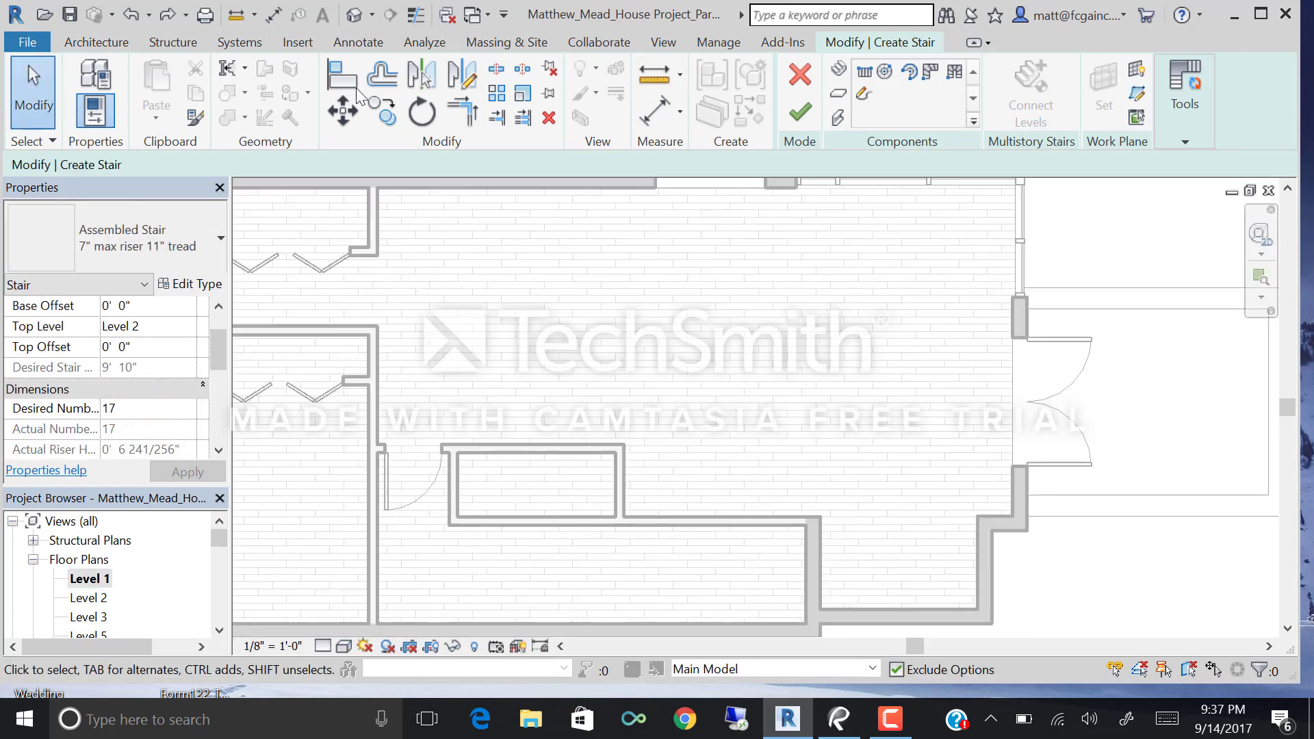
left_click(866, 79)
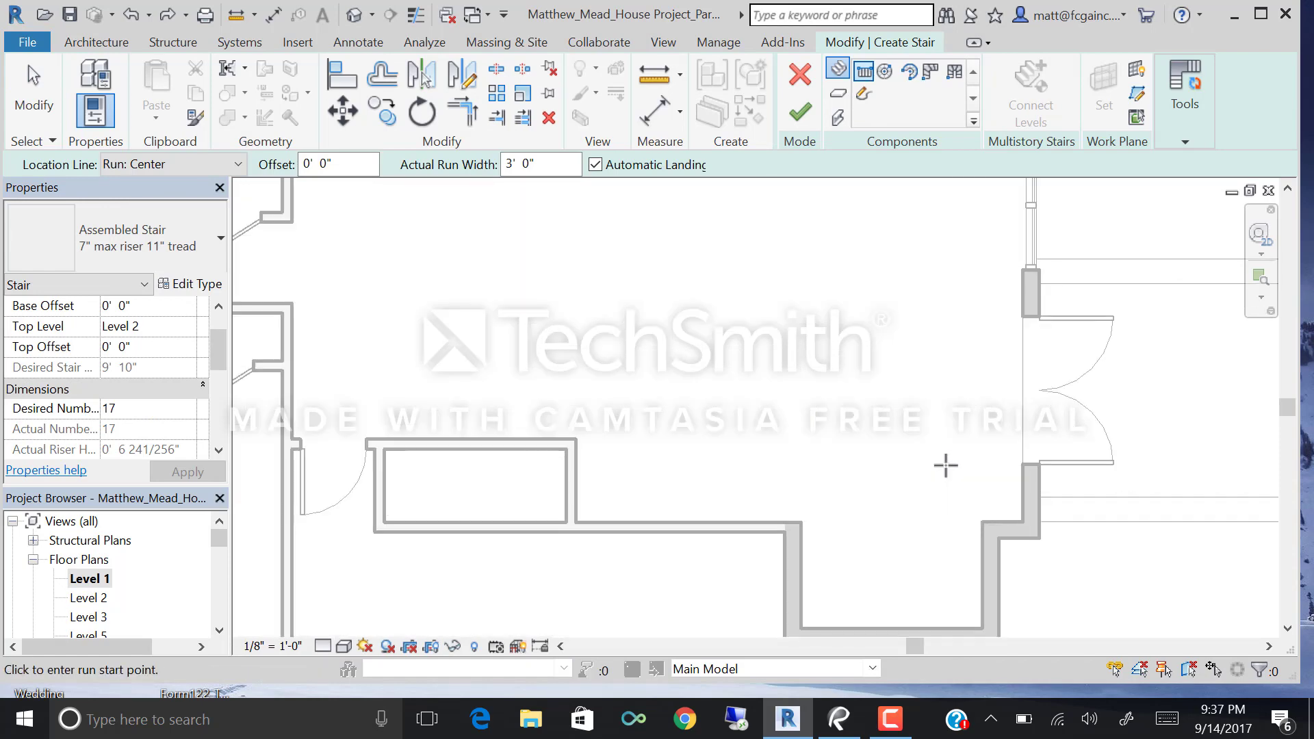
scroll(948, 479, "up", 2)
left_click(945, 474)
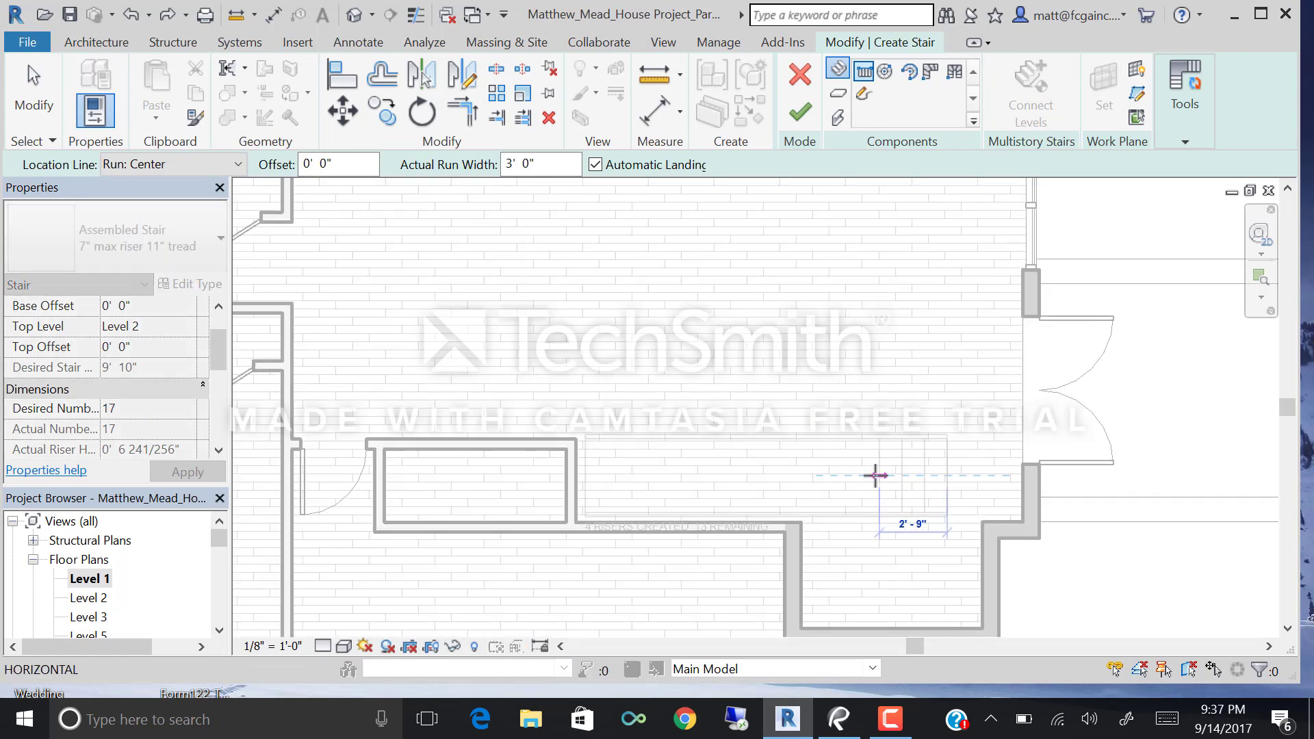
key("Escape")
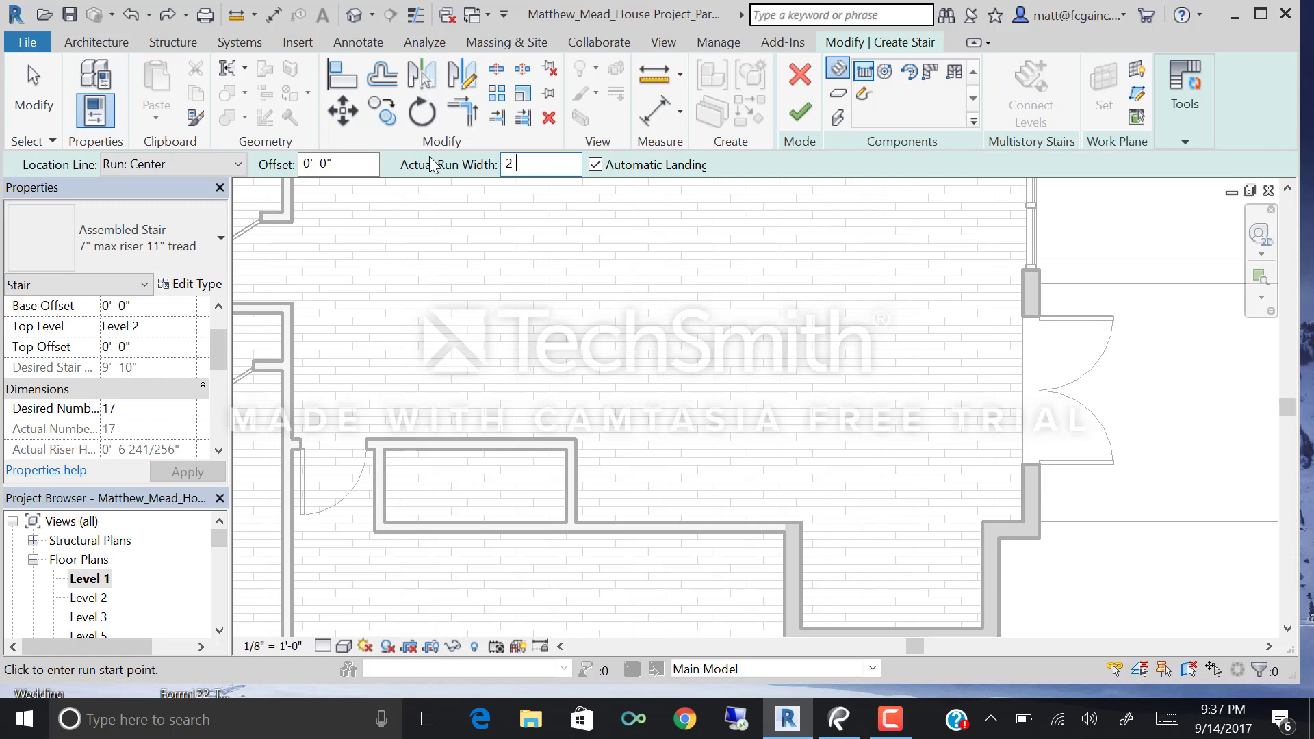
key("Return")
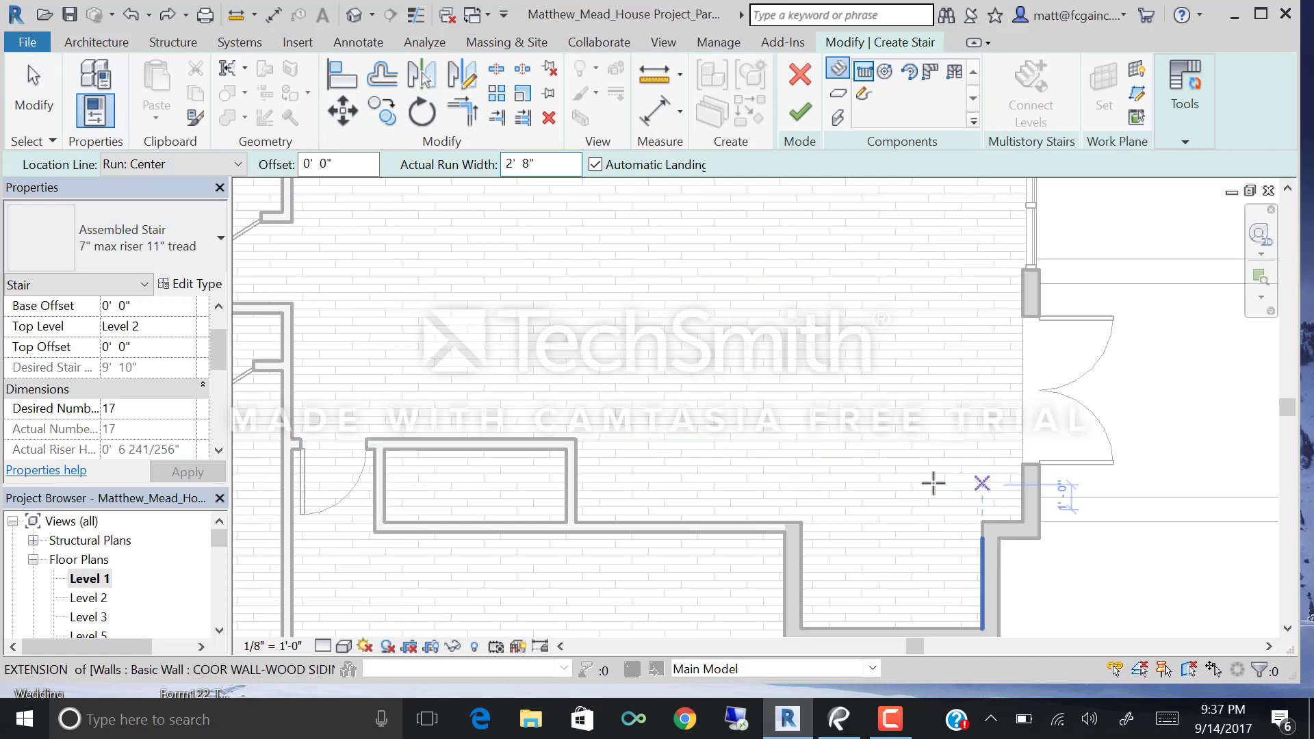
left_click(898, 476)
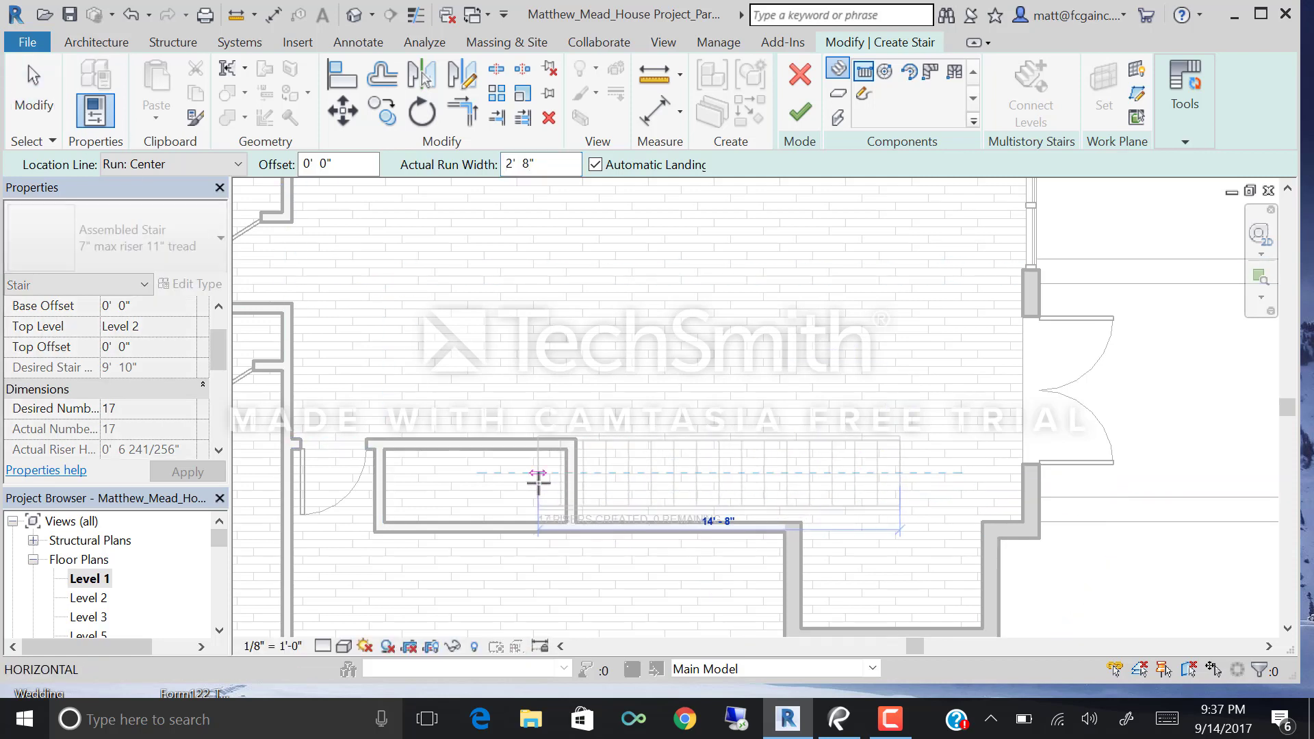
left_click(538, 473)
key("Escape")
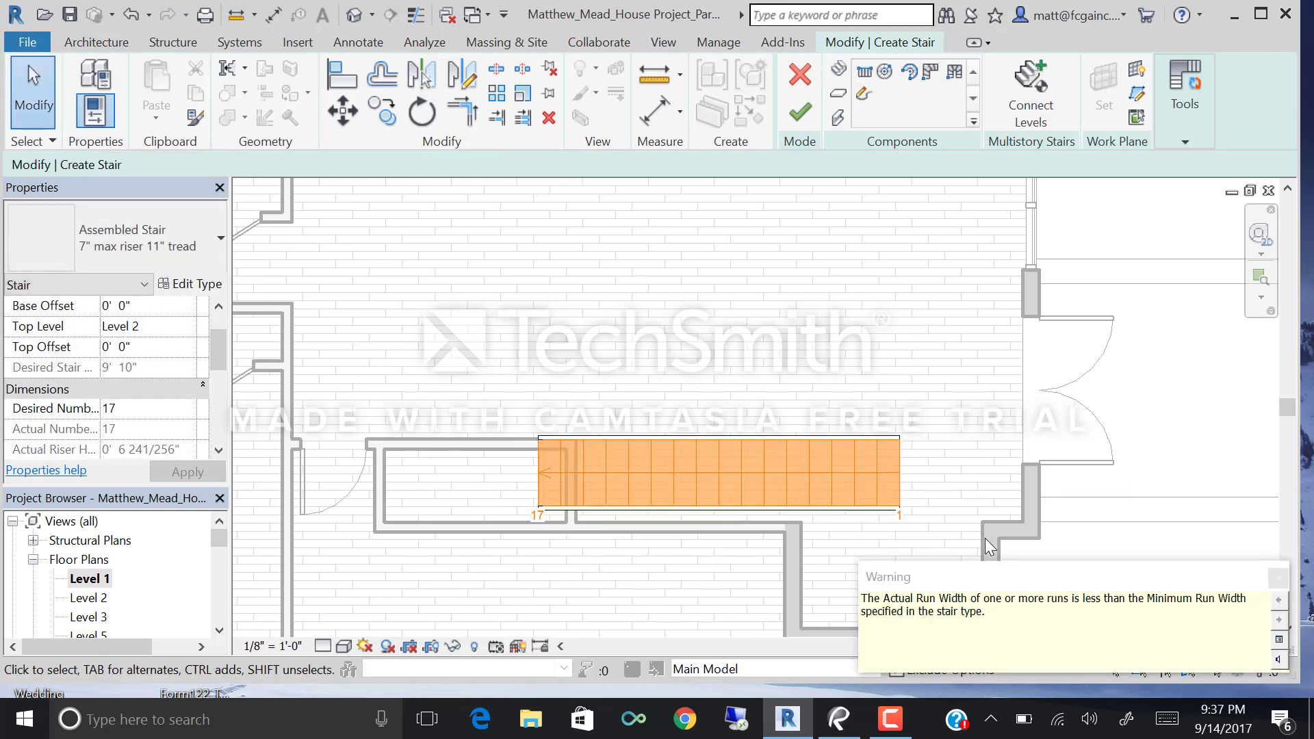
Move the run and its stringers so the lower corner of the top end meets the small room's wall corner, and finish the stair.
left_click_drag(800, 452, 457, 375)
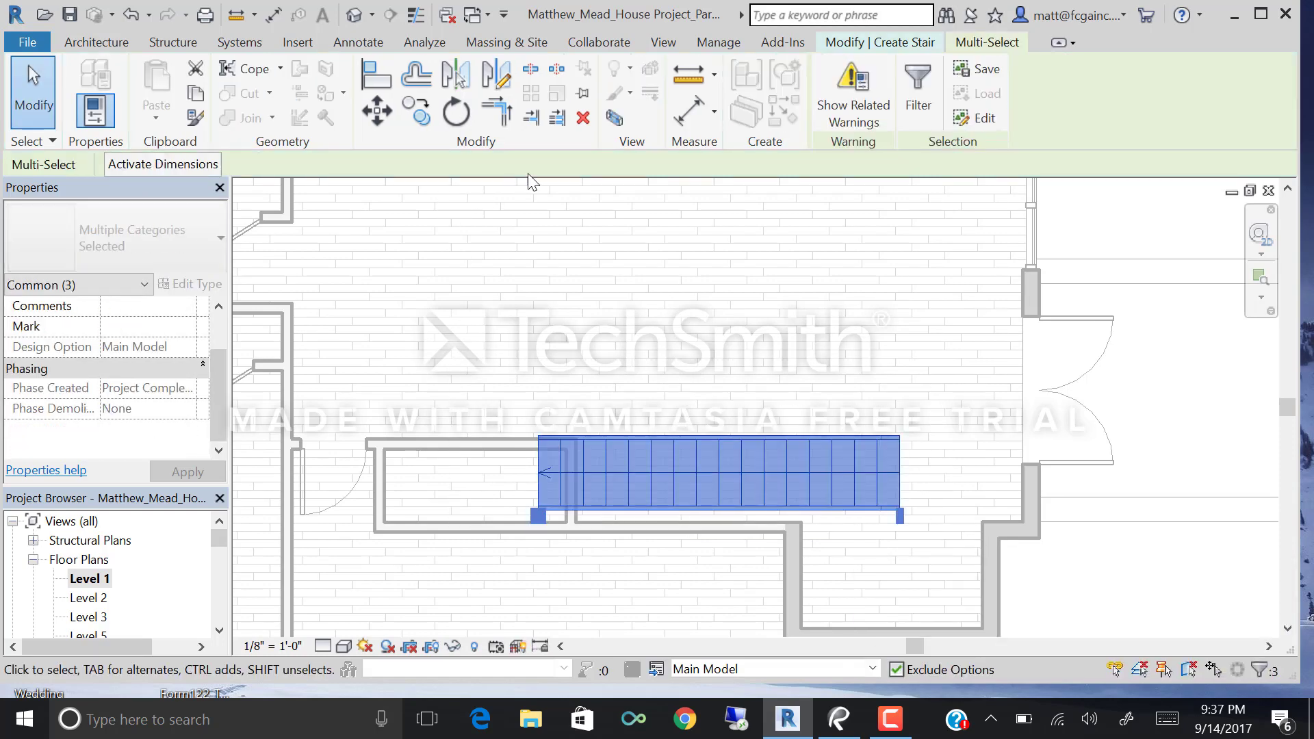
left_click(375, 112)
scroll(541, 513, "up", 3)
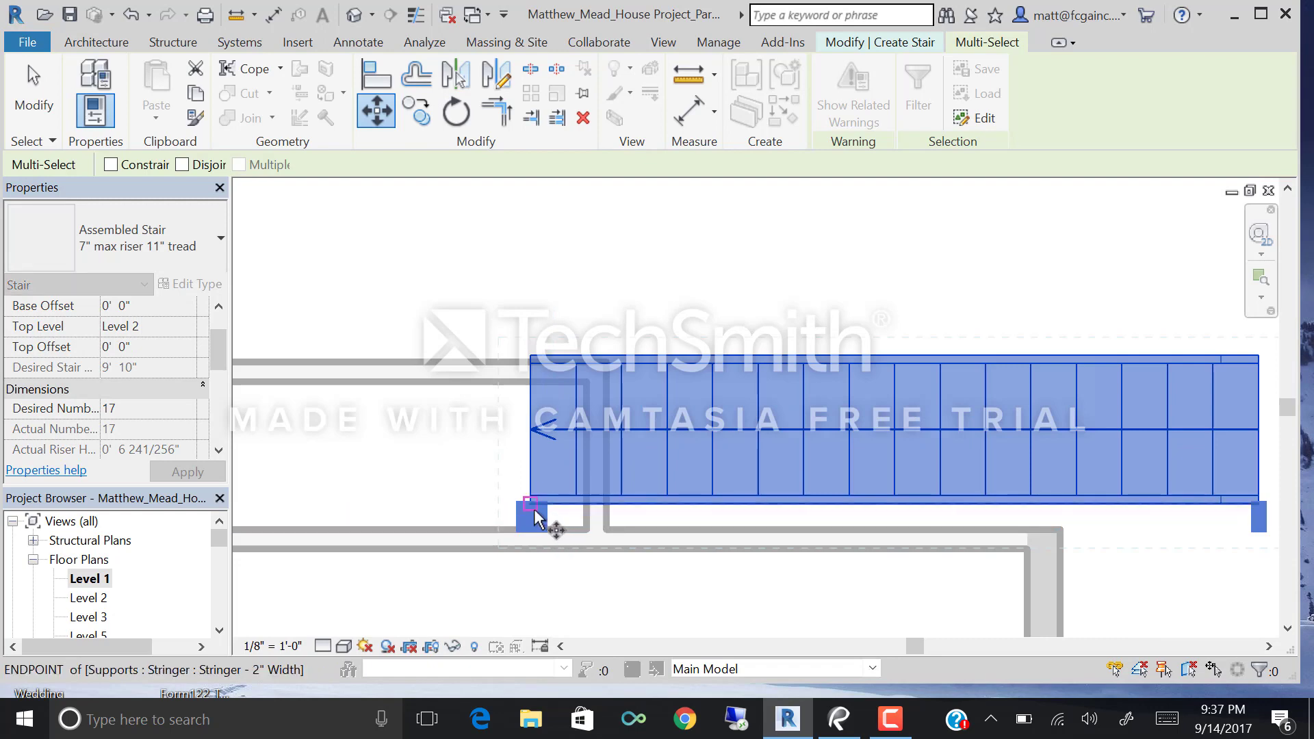
left_click(543, 519)
left_click(609, 529)
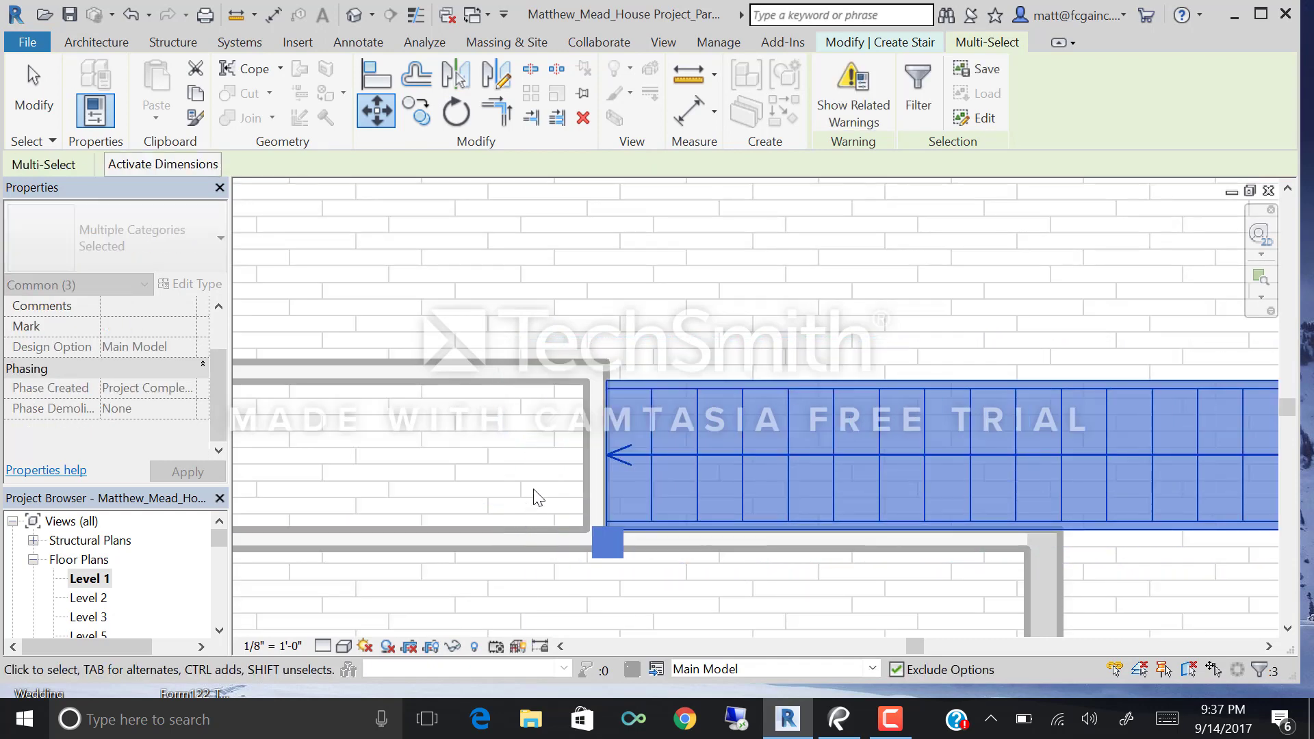
key("Escape")
scroll(727, 418, "down", 1)
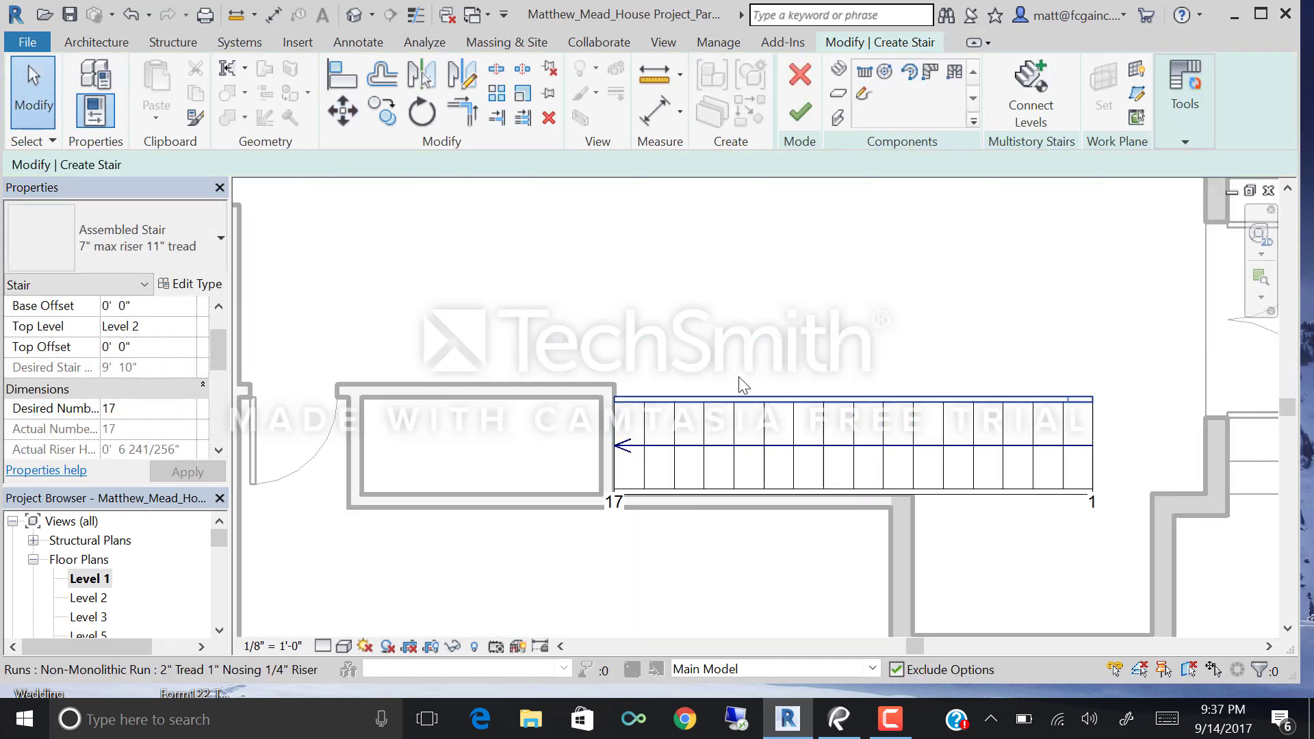
left_click(795, 108)
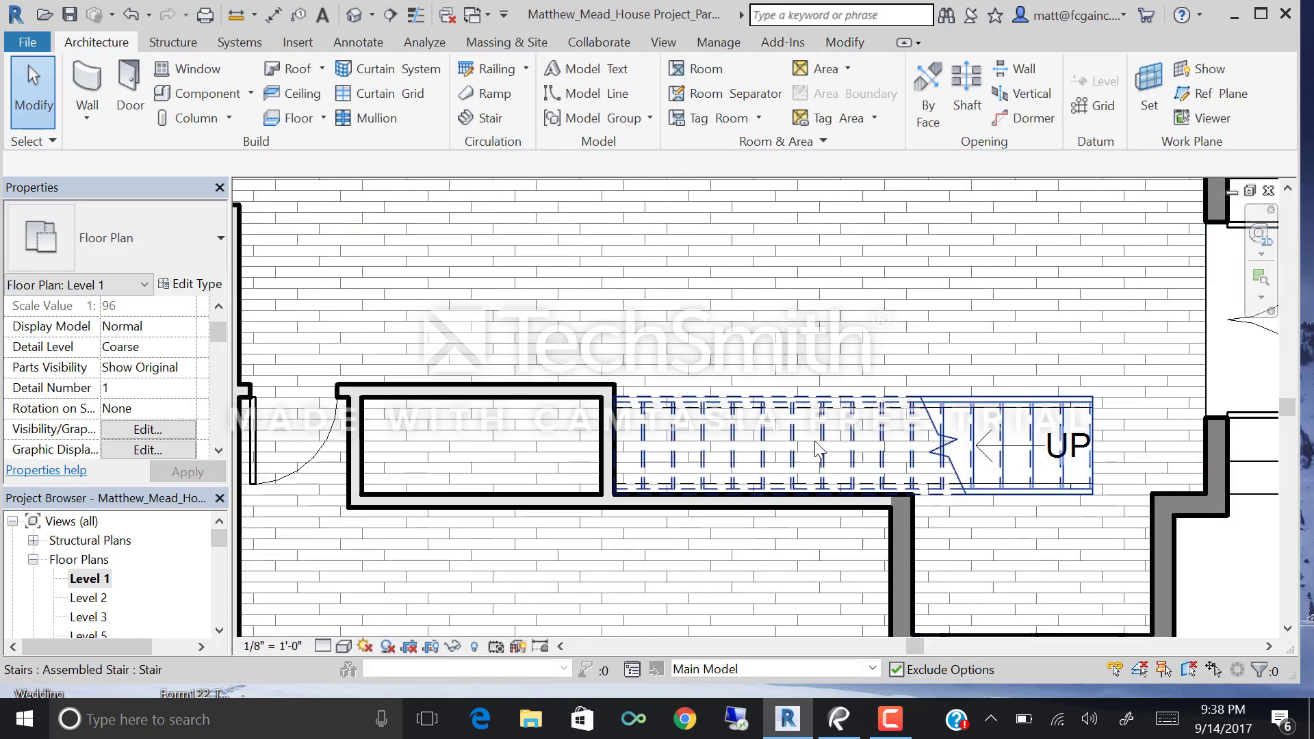
Inspect the straight stair in the 3D view, checking its fit against the wall and the upper floor edge.
left_click(357, 6)
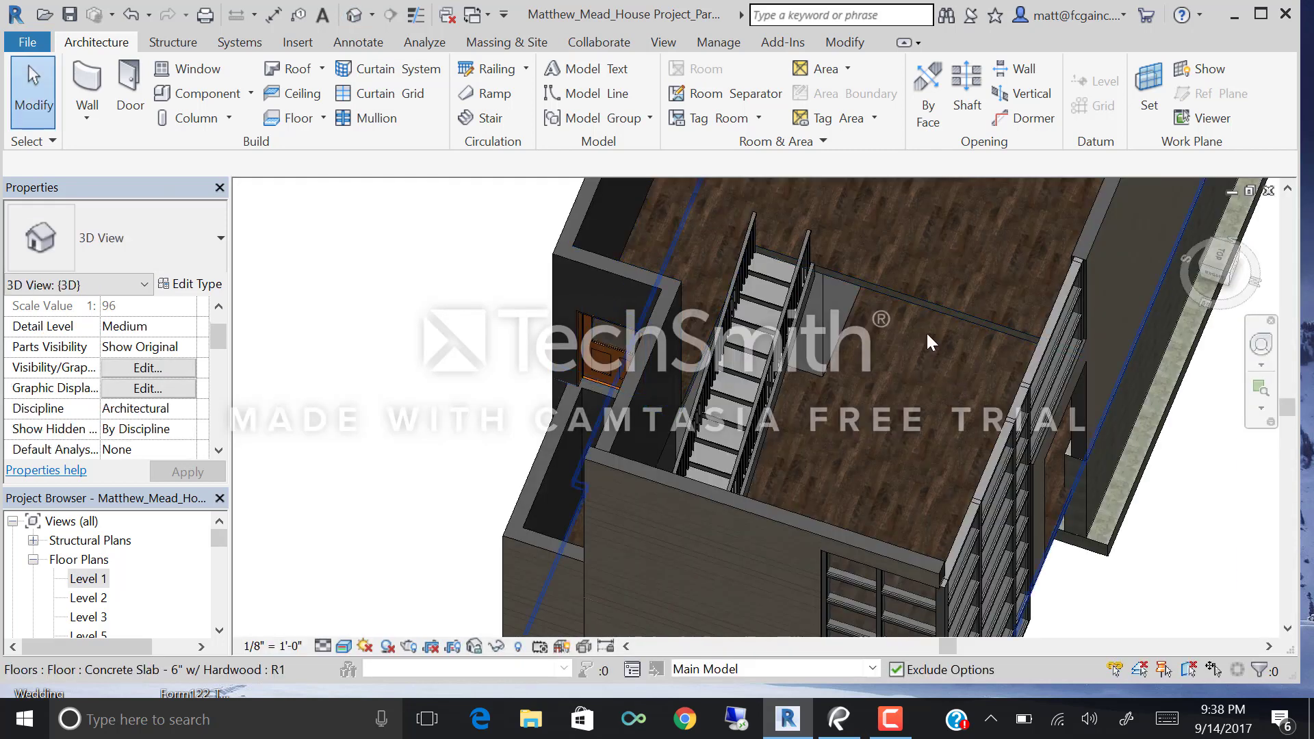
middle_click_drag(931, 342, 870, 336, "shift")
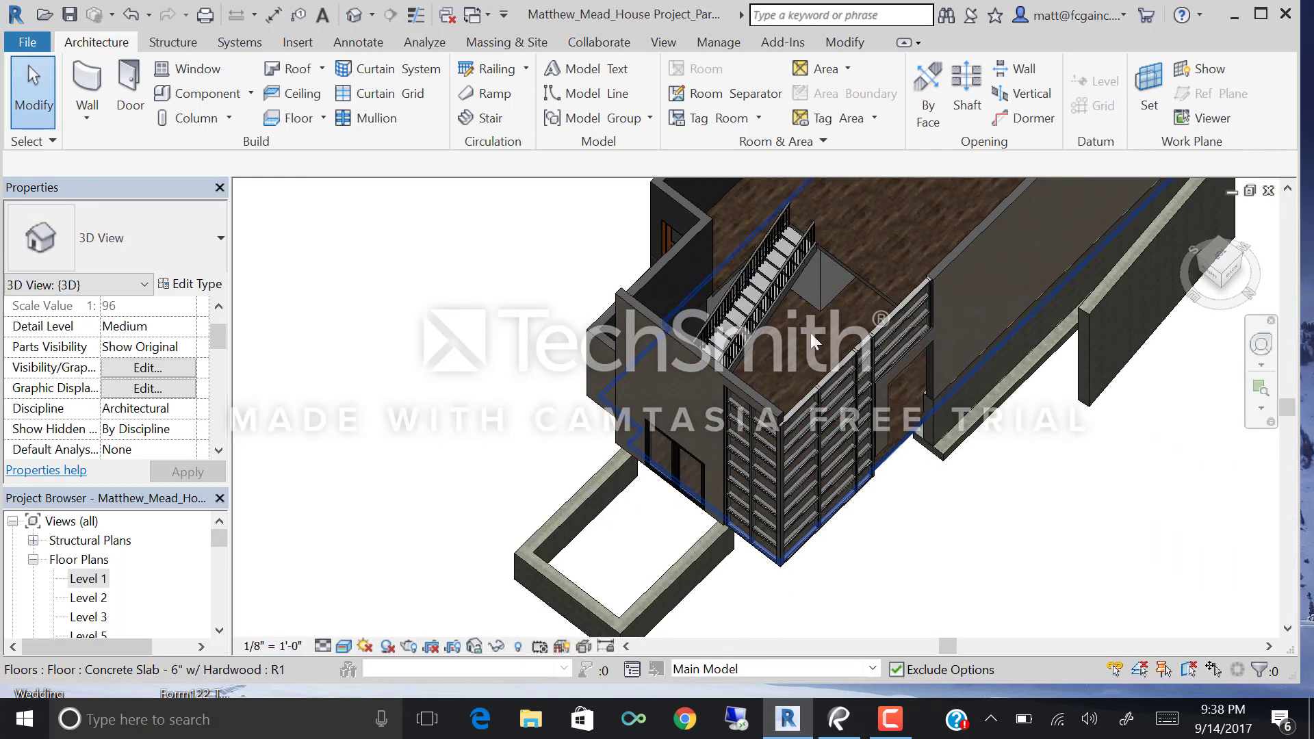
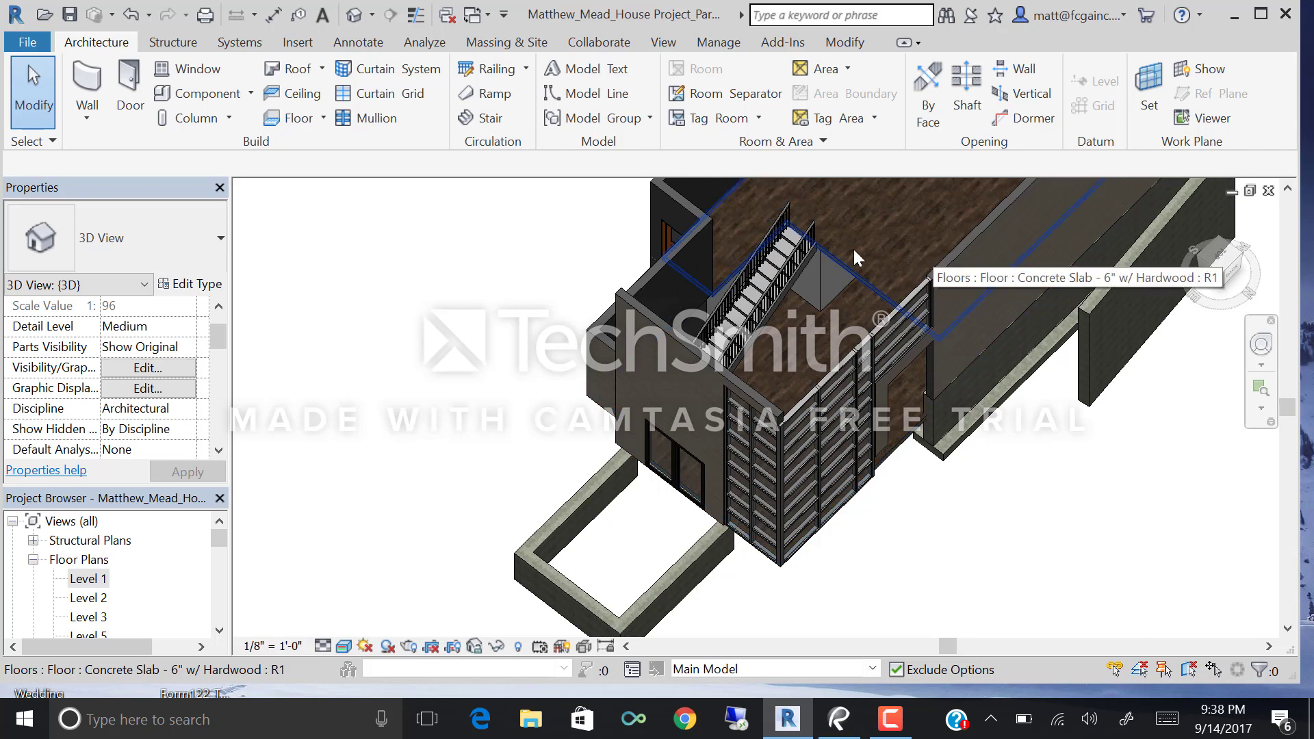
scroll(775, 284, "up", 2)
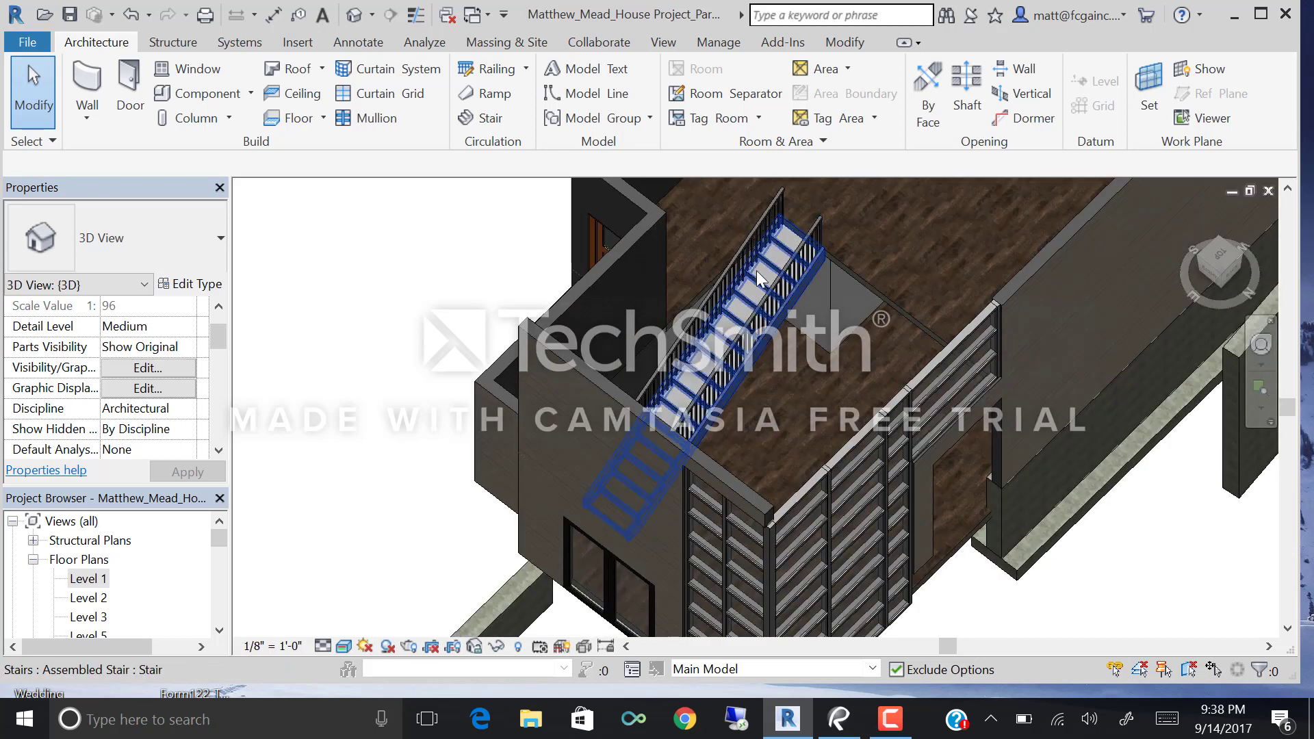
scroll(760, 287, "up", 2)
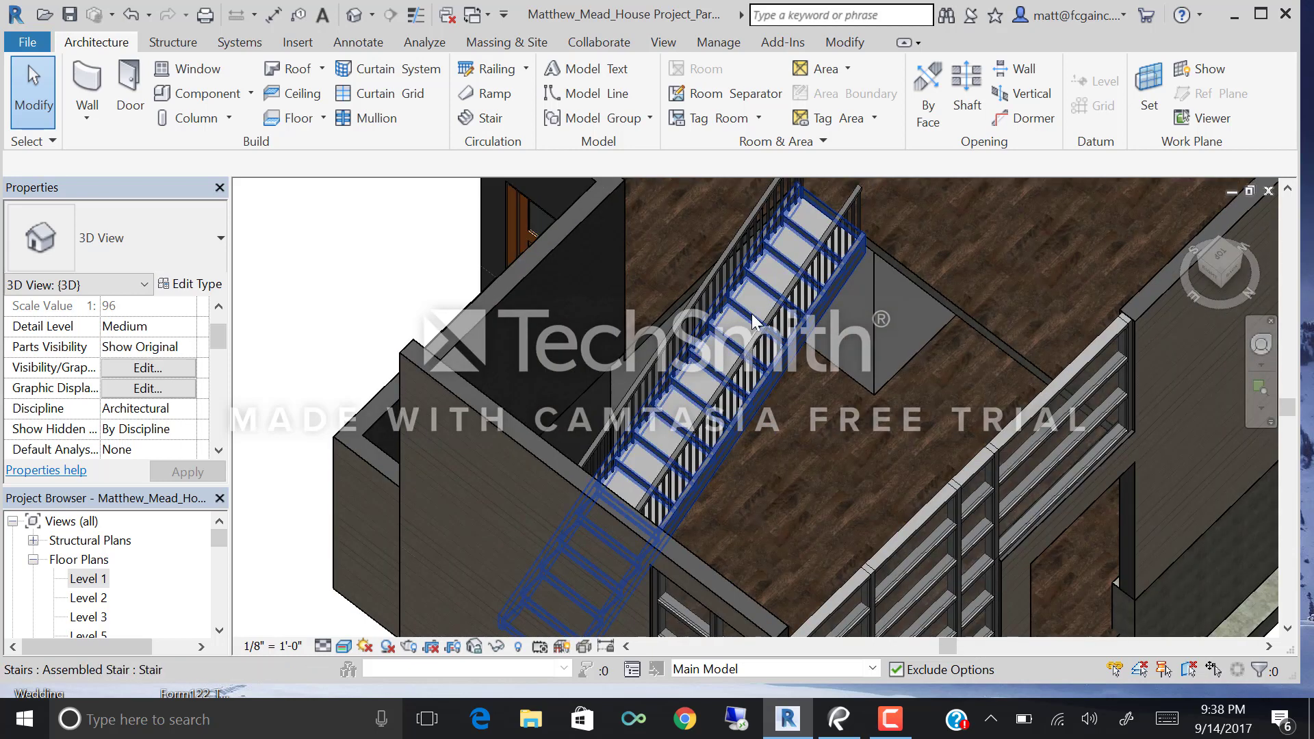
scroll(705, 359, "up", 1)
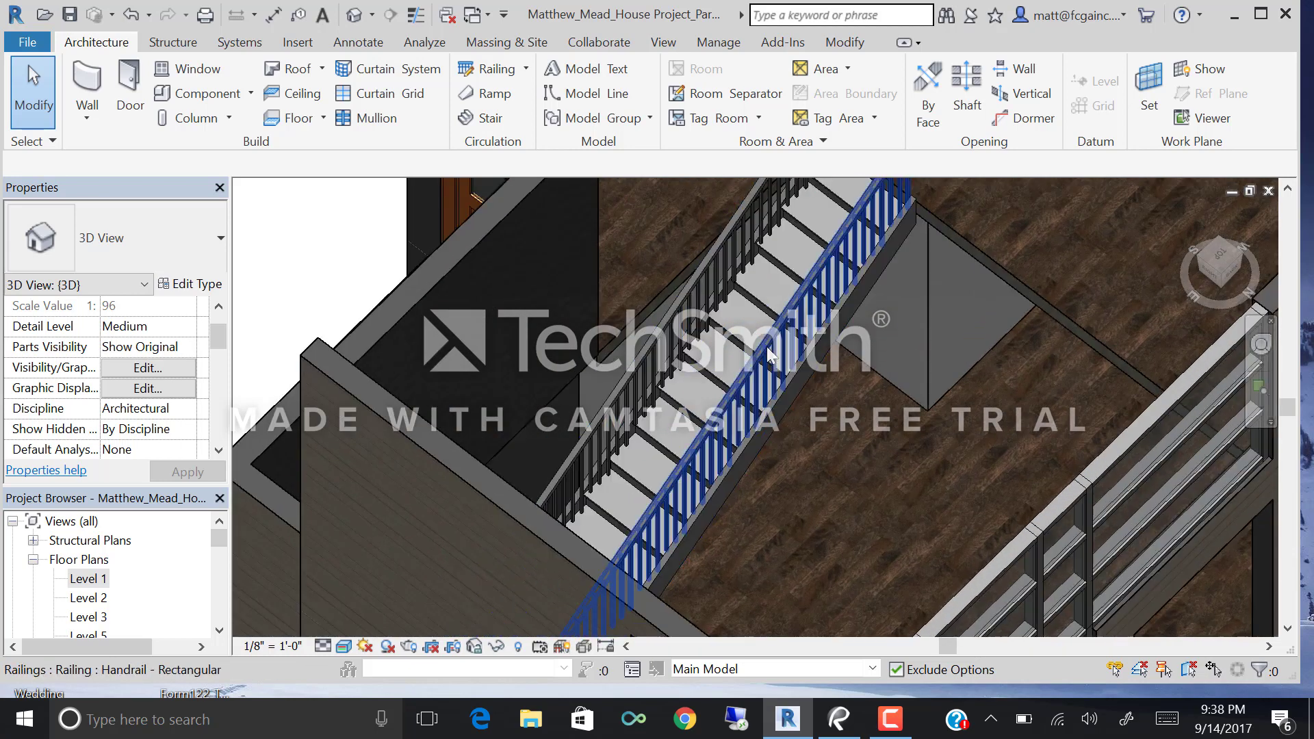
scroll(714, 481, "up", 1)
scroll(714, 480, "down", 2)
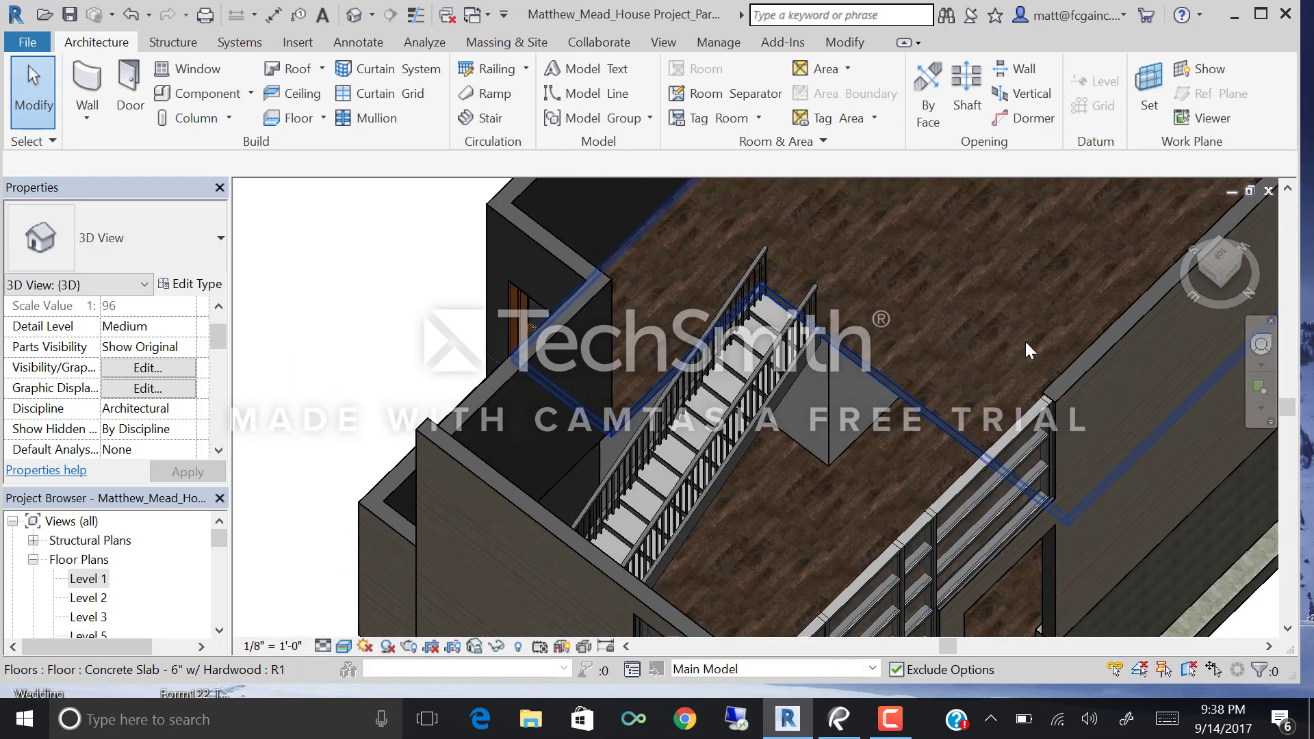
scroll(720, 368, "up", 1)
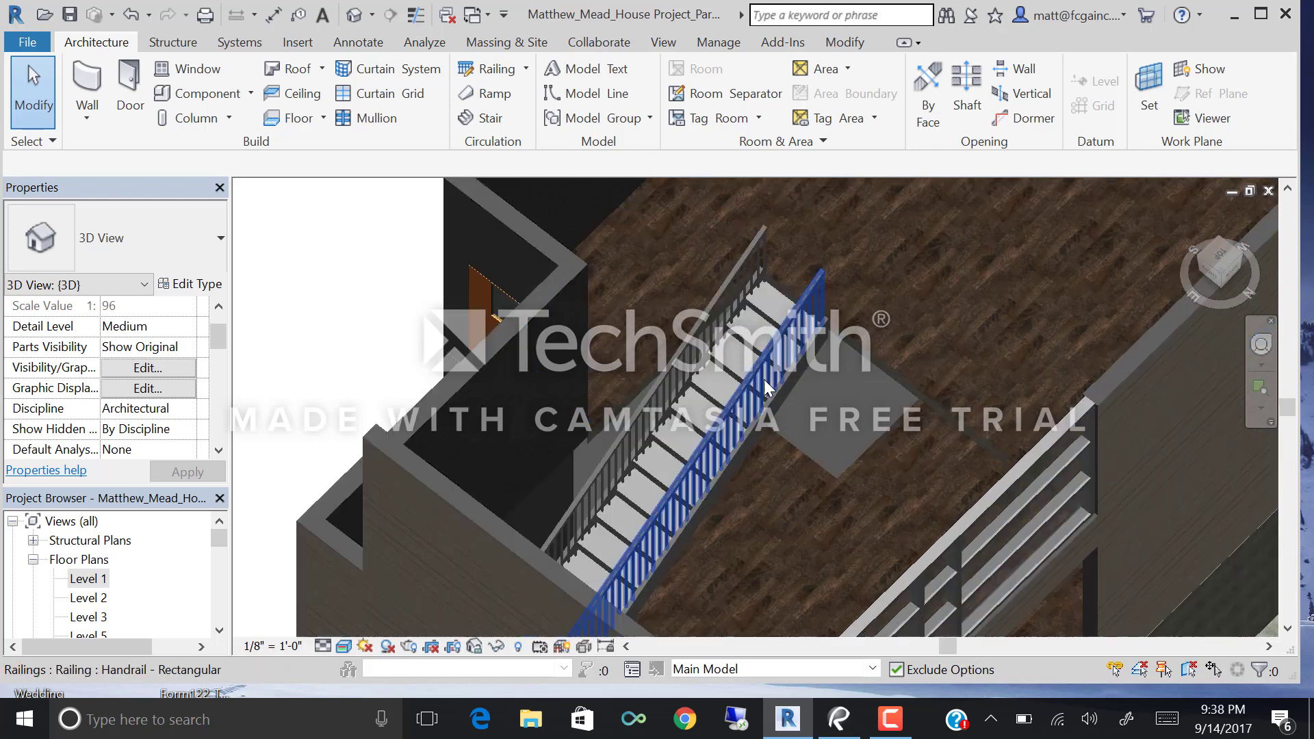
Select the stair's outer stringer to examine its properties, and view the stair and railings from several sides.
left_click(720, 368)
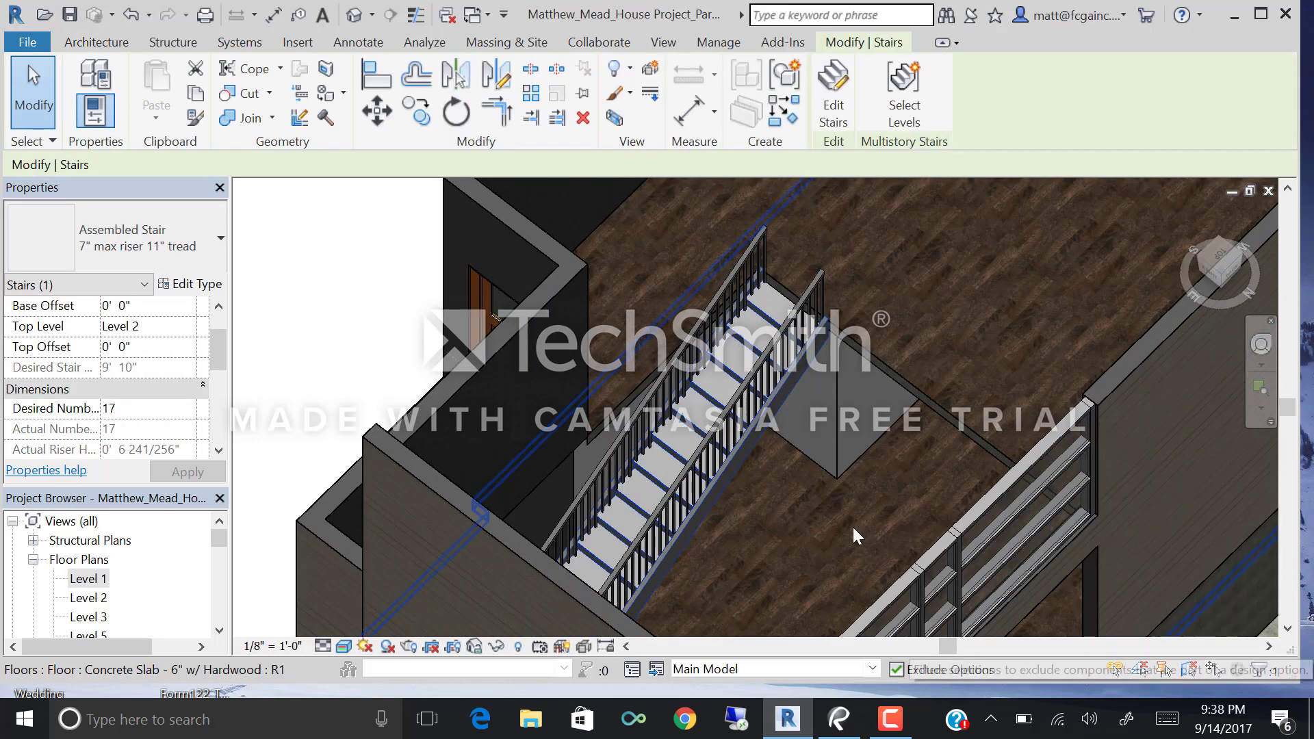
scroll(798, 458, "up", 2)
key("Escape")
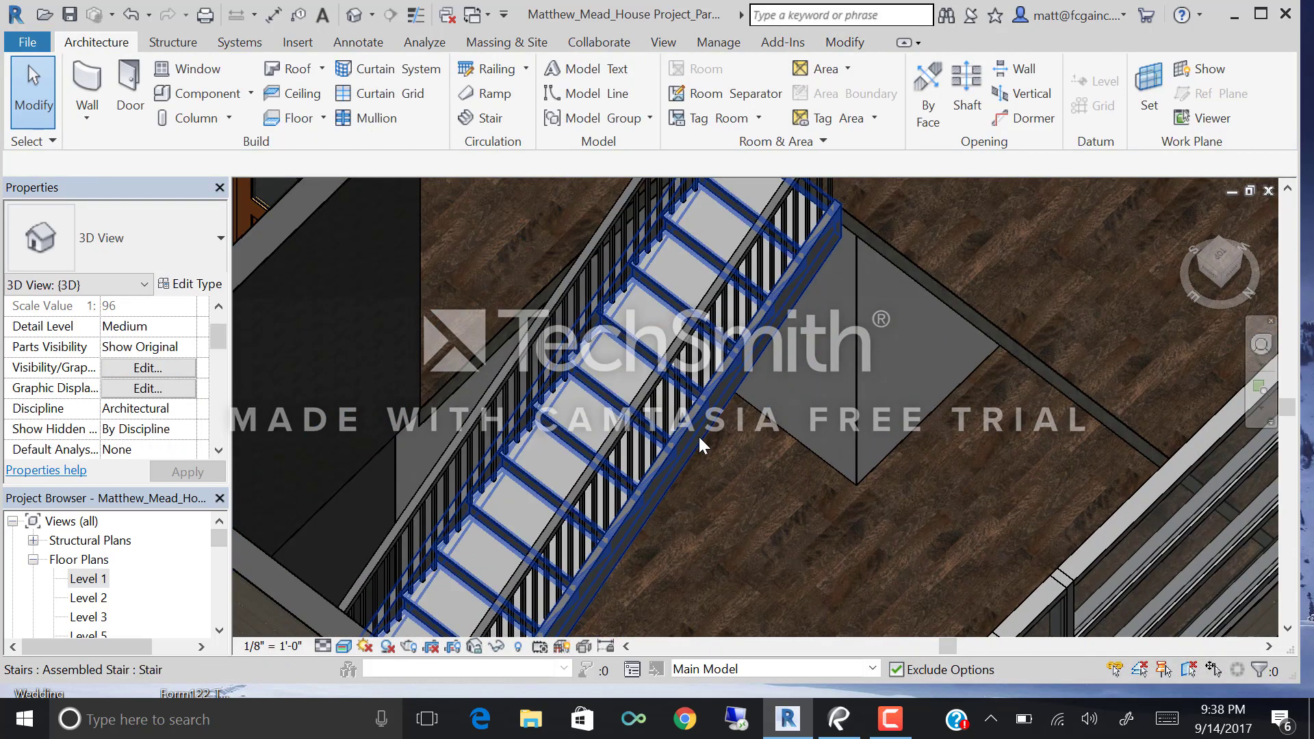
left_click(698, 434)
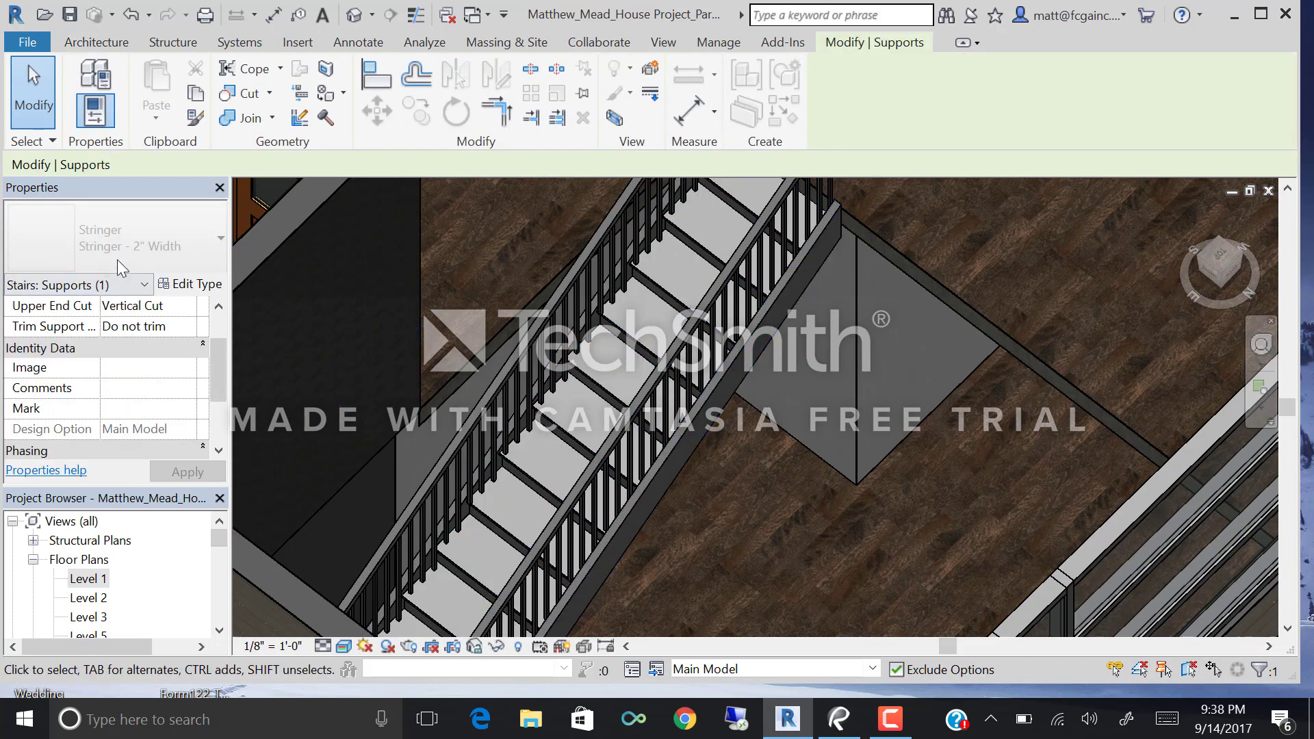
scroll(917, 349, "down", 5)
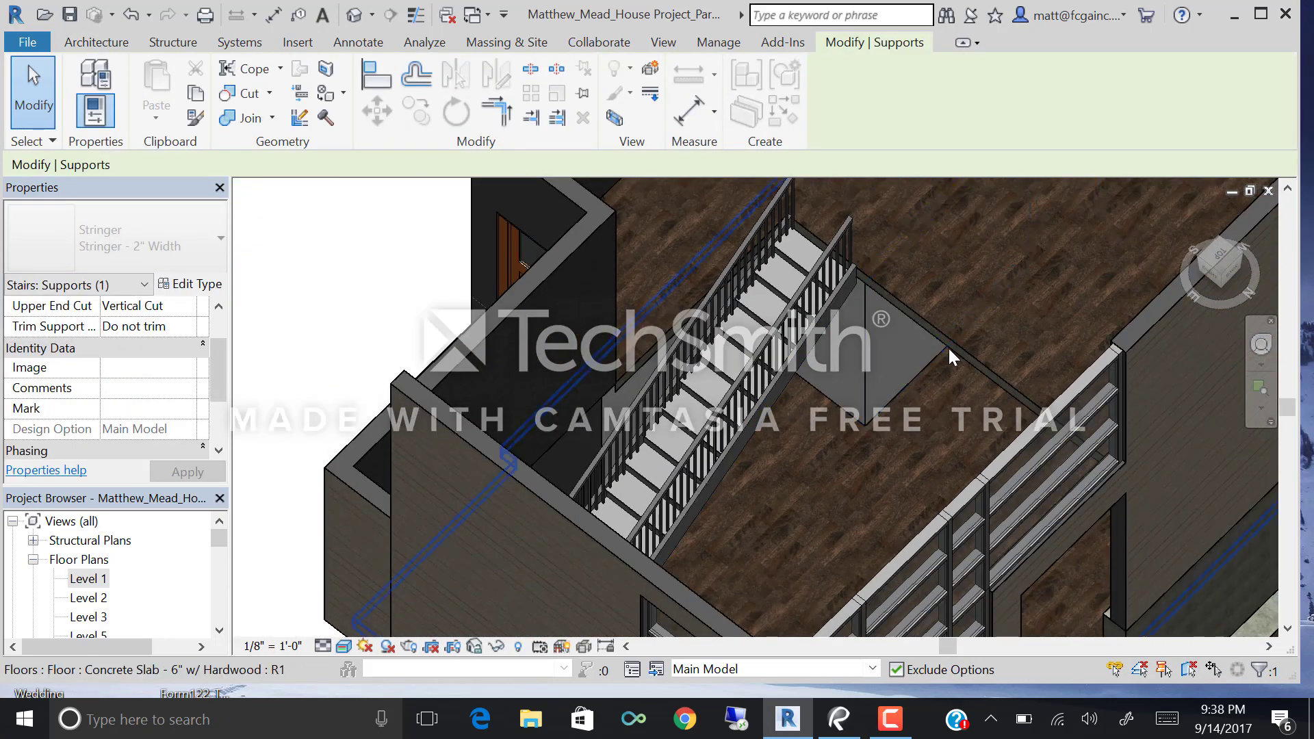
middle_click_drag(949, 347, 720, 492, "shift")
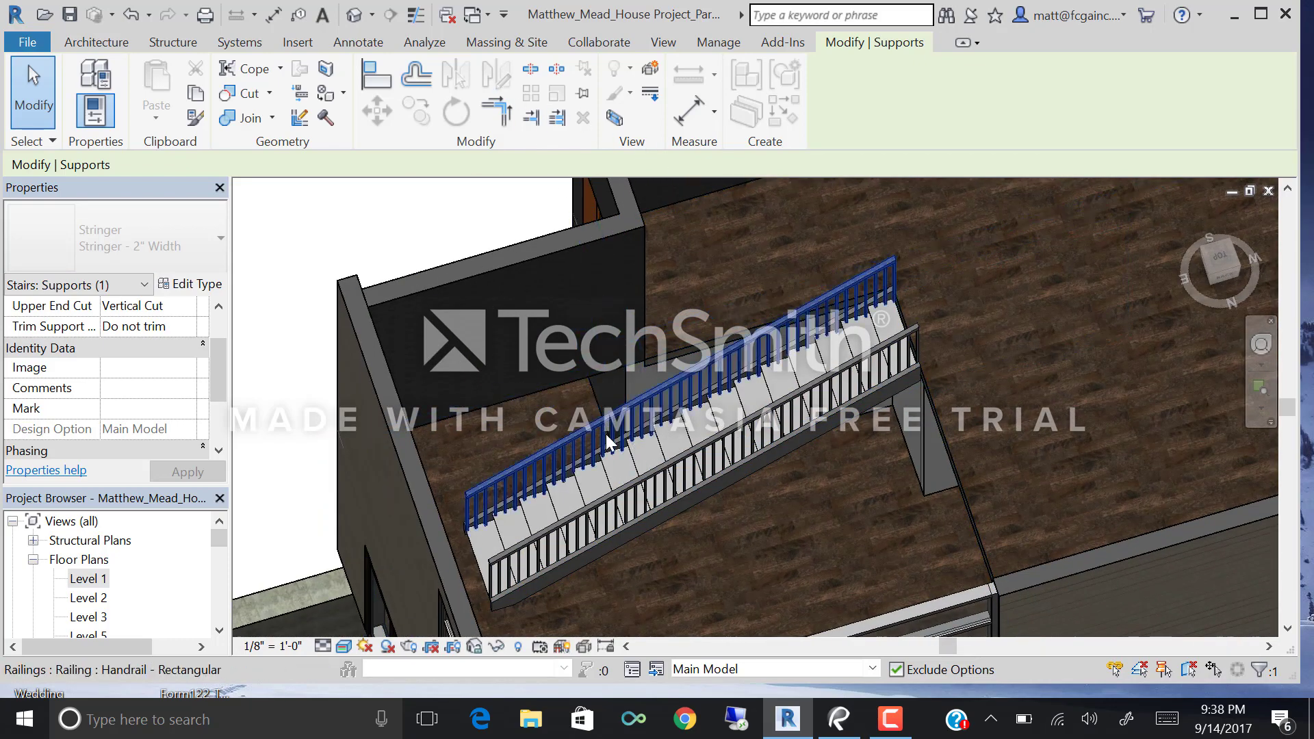
middle_click_drag(581, 479, 825, 500, "shift")
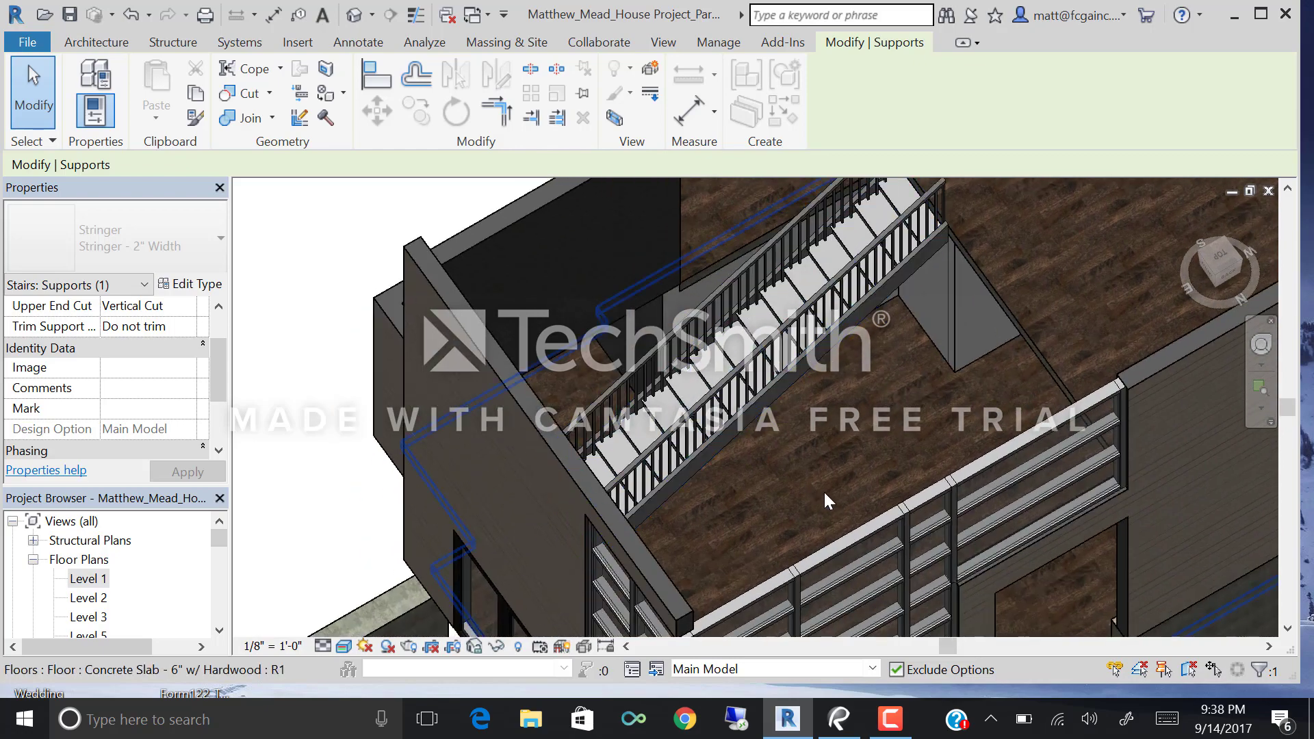
Change both railings of the straight stair to the Handrail - Pipe type.
left_click(832, 482)
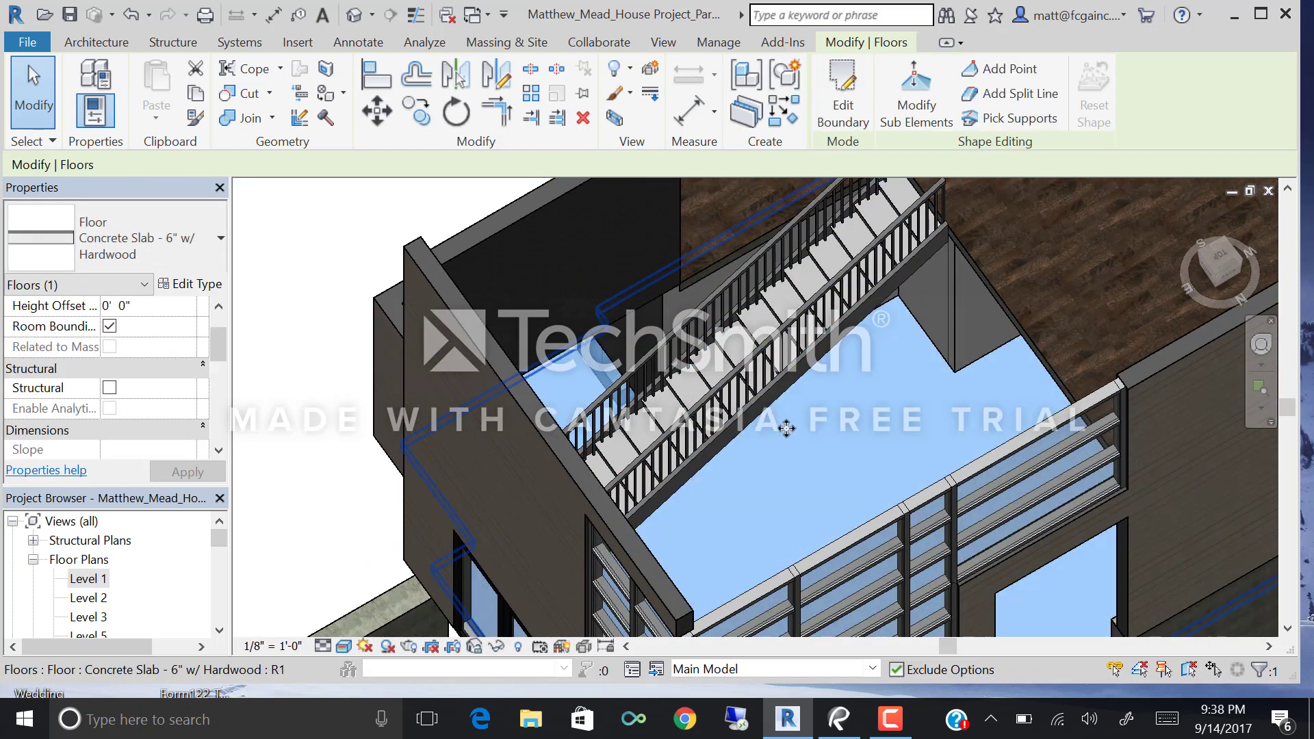
key("Escape")
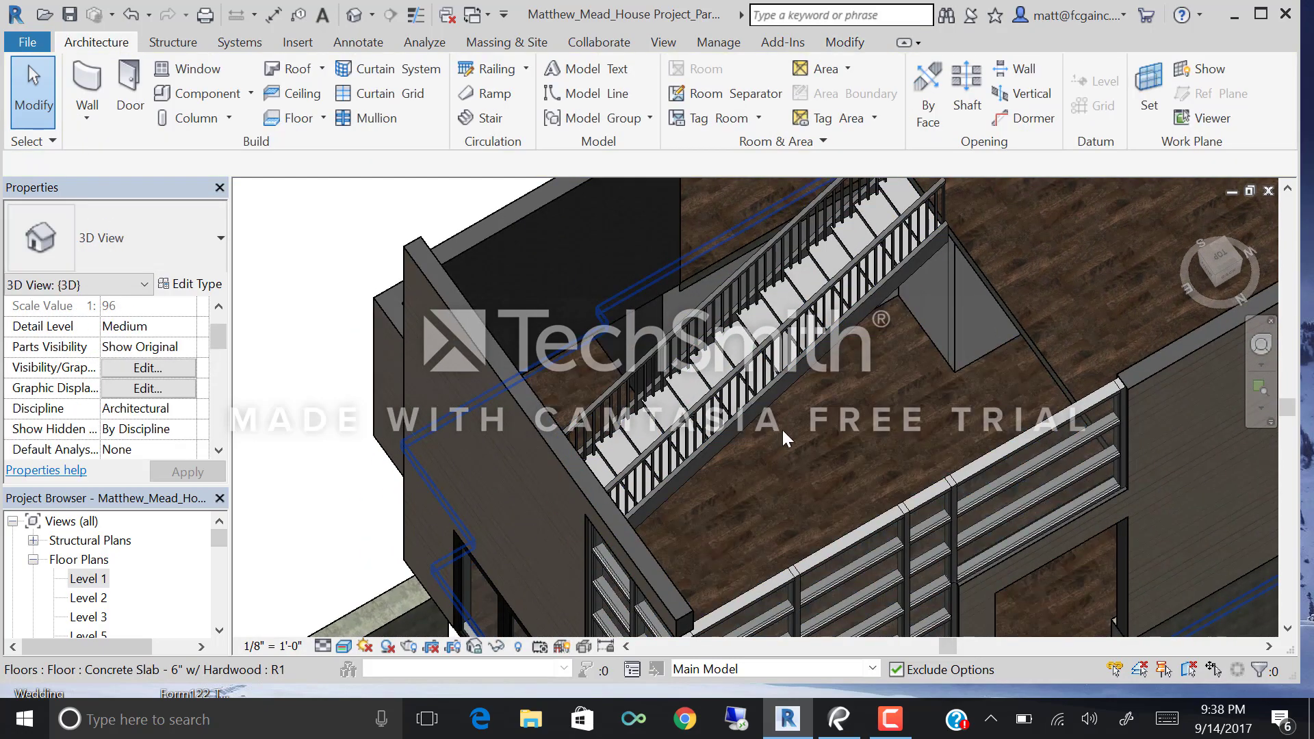
mouse_move(756, 399)
middle_mouse_down("shift")
mouse_move(833, 438)
mouse_move(794, 469)
mouse_move(742, 383)
middle_mouse_up("shift")
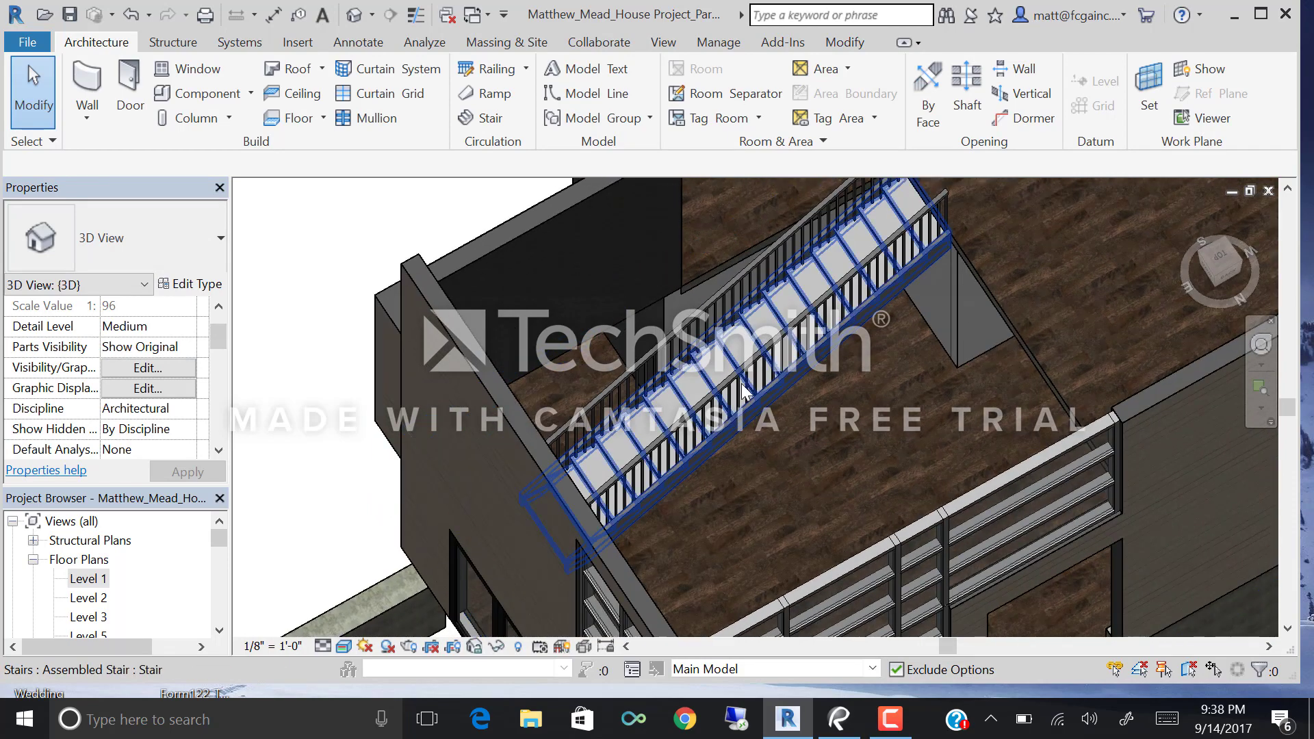
left_click(746, 390)
middle_click_drag(816, 419, 738, 423, "shift")
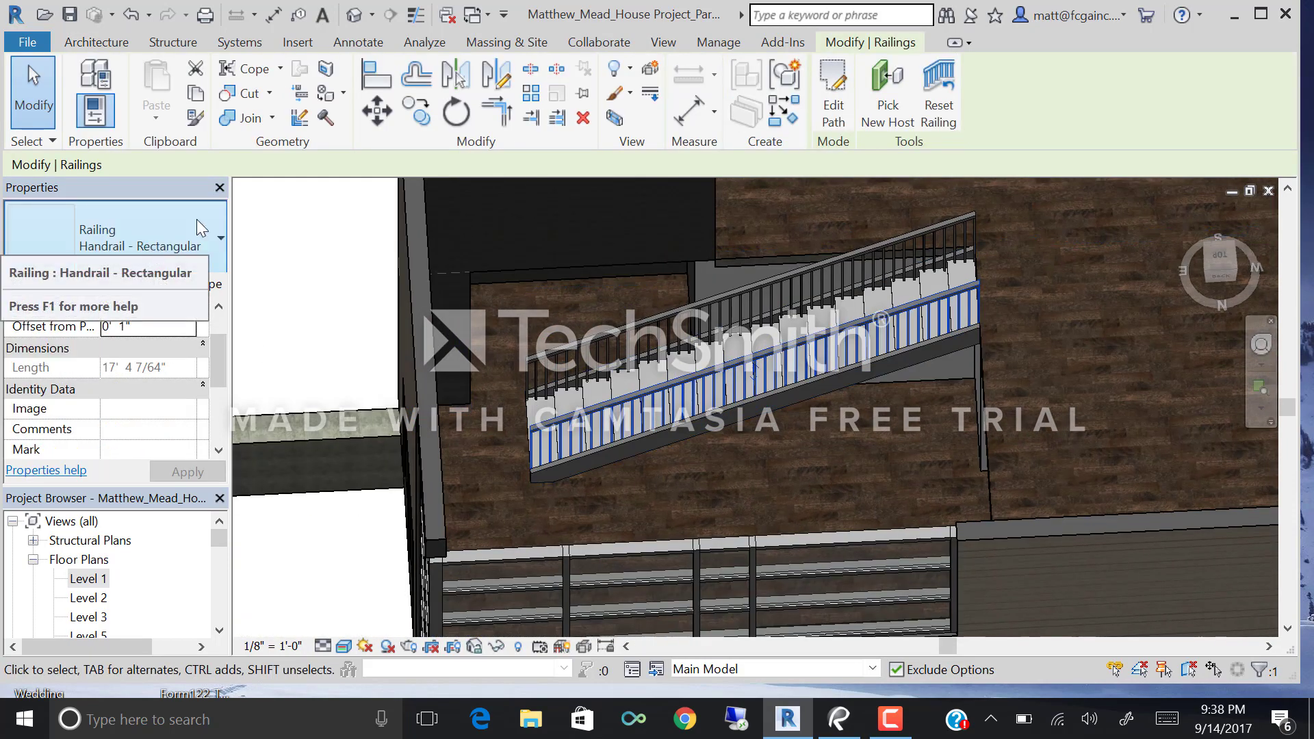
left_click(635, 326, "ctrl")
middle_click_drag(635, 326, 901, 482, "shift")
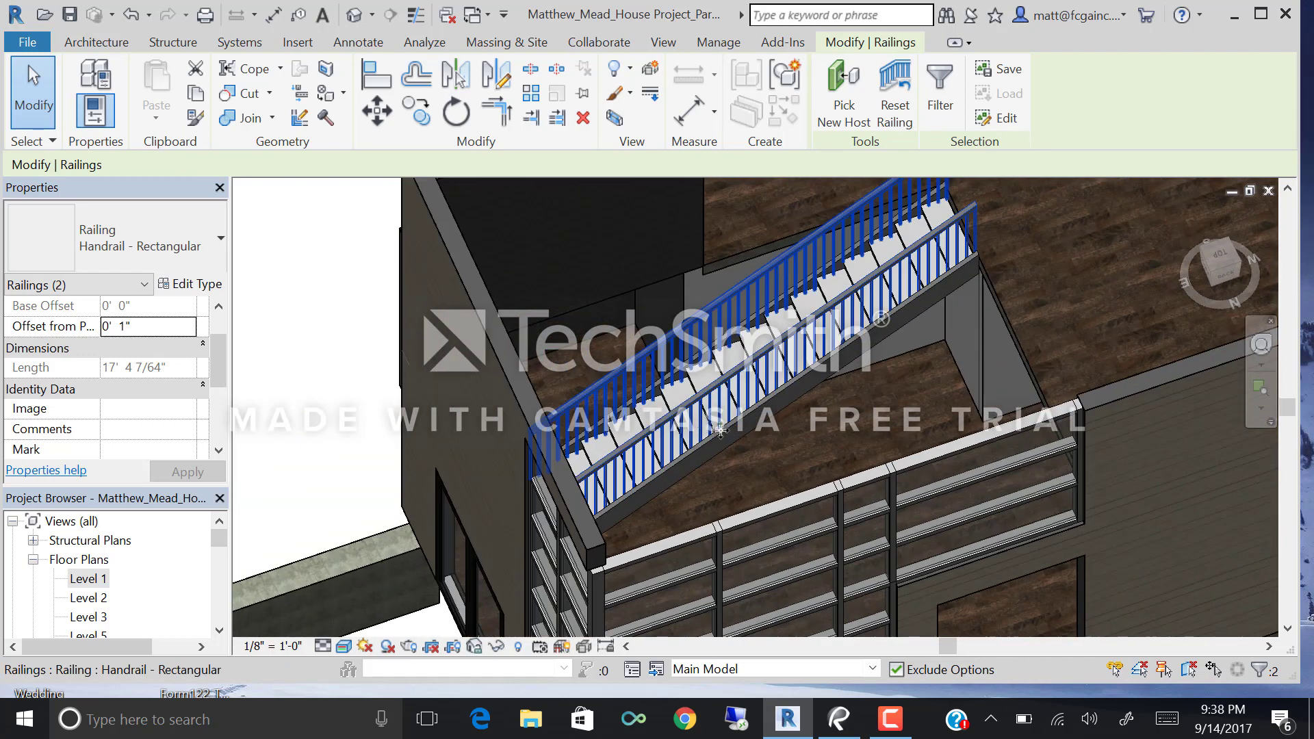
left_click(155, 249)
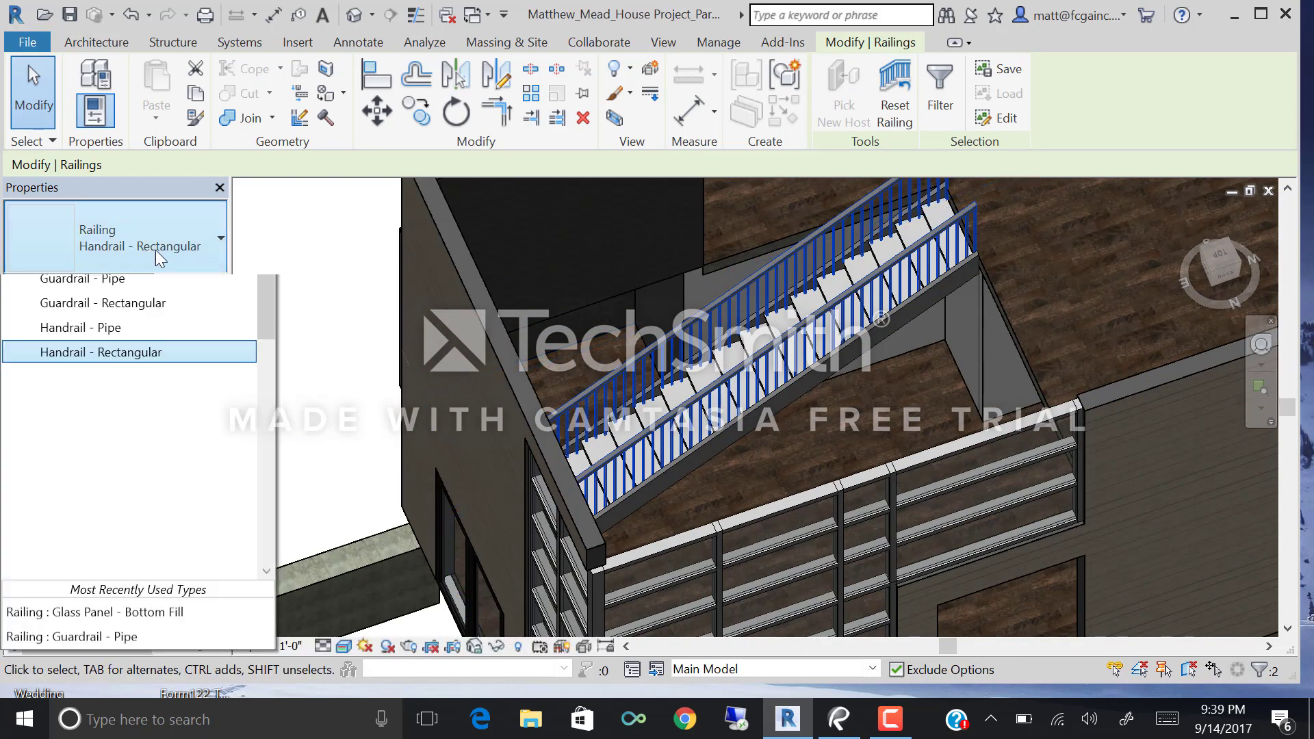
left_click(130, 413)
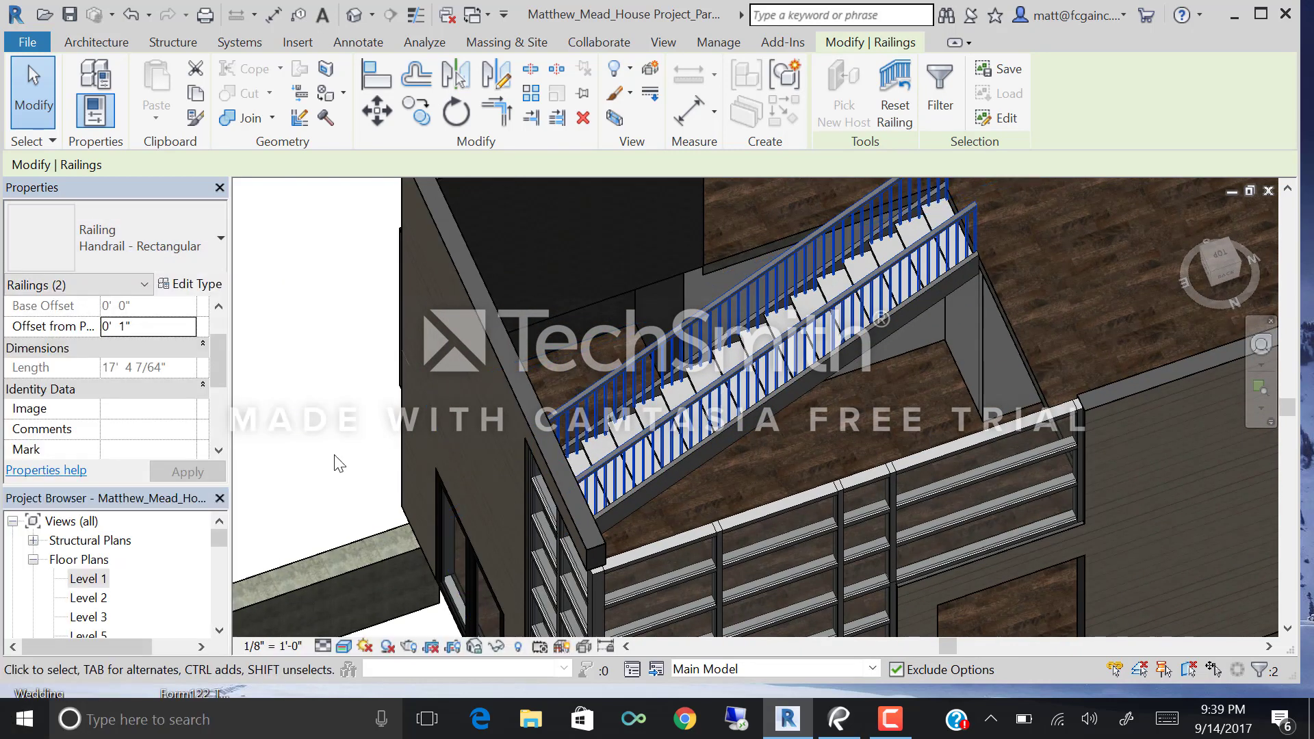
middle_click_drag(688, 417, 869, 400, "shift")
left_click(895, 414)
key("Escape")
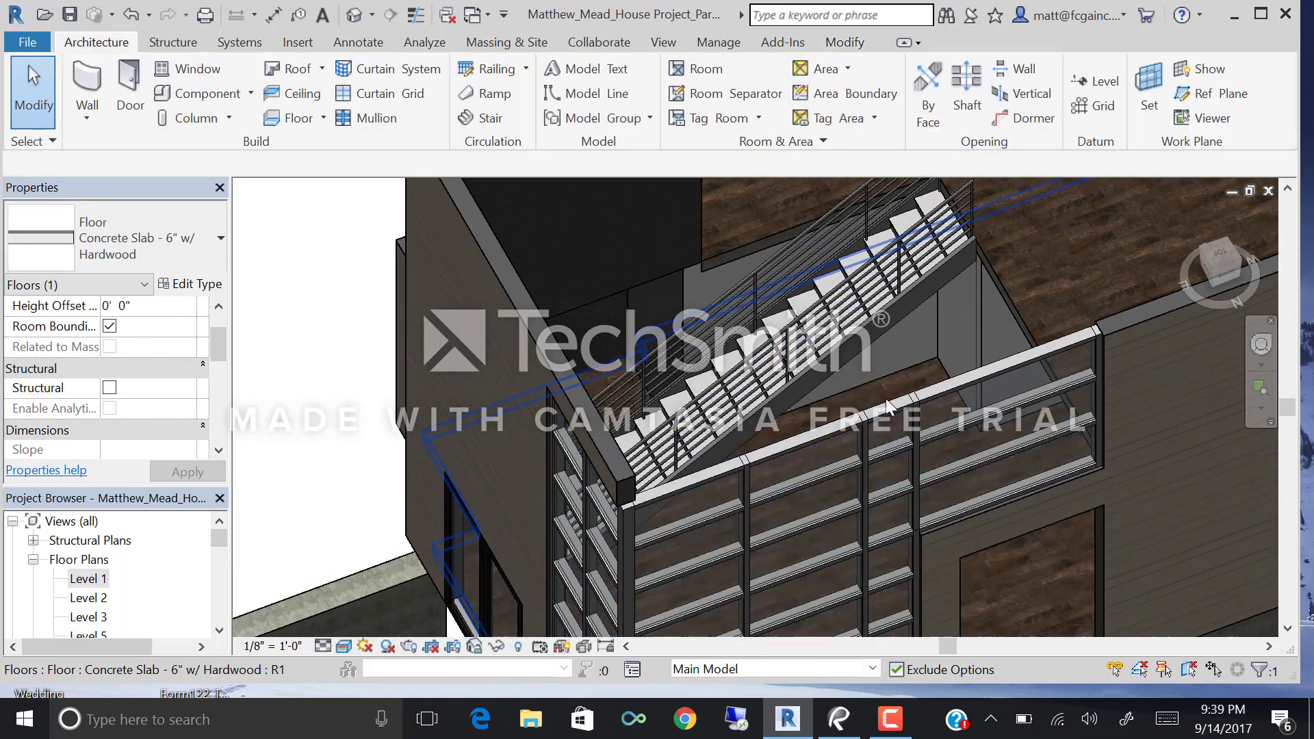
Change both stair railings to the Glass Panel - Bottom Fill type.
middle_click_drag(913, 363, 733, 371, "shift")
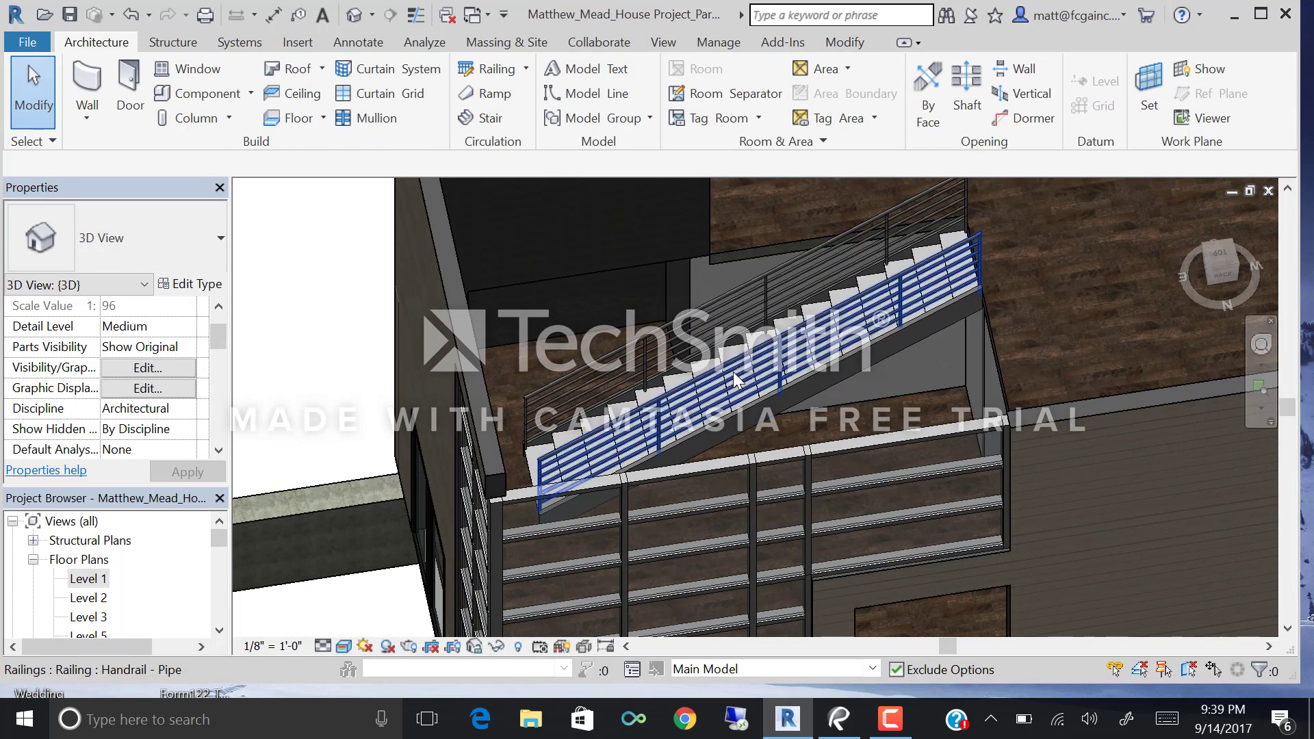
left_click(733, 372)
left_click(115, 248)
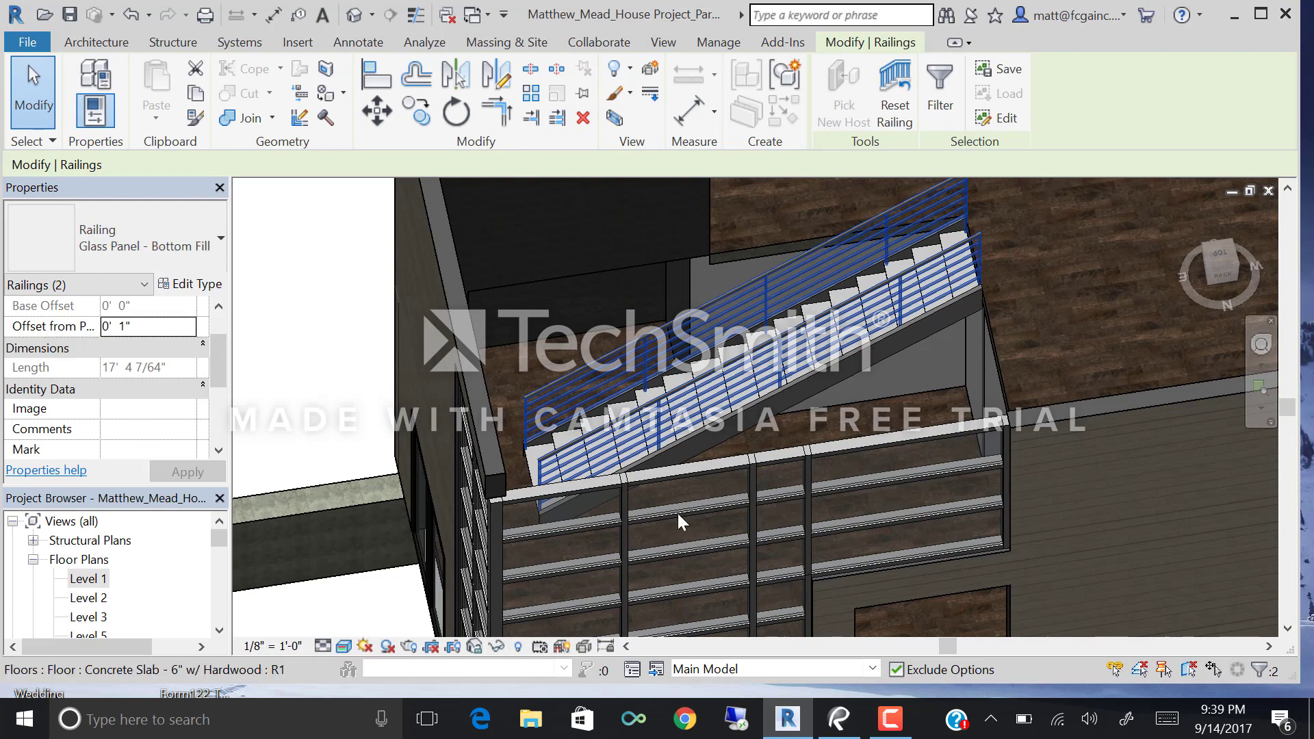
left_click(566, 351)
key("Escape")
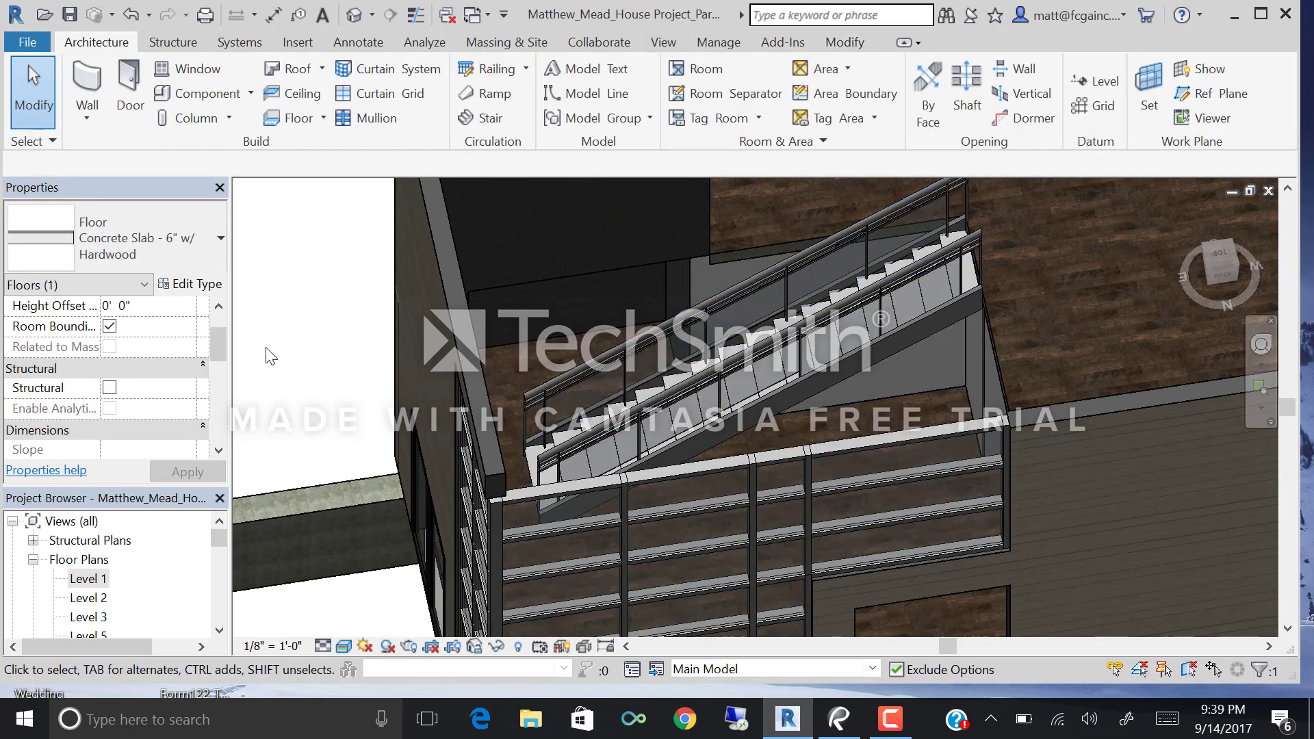
Inspect the stair's glass railings and the open upper floor edge from several sides in the 3D view.
middle_click_drag(565, 351, 771, 445, "shift")
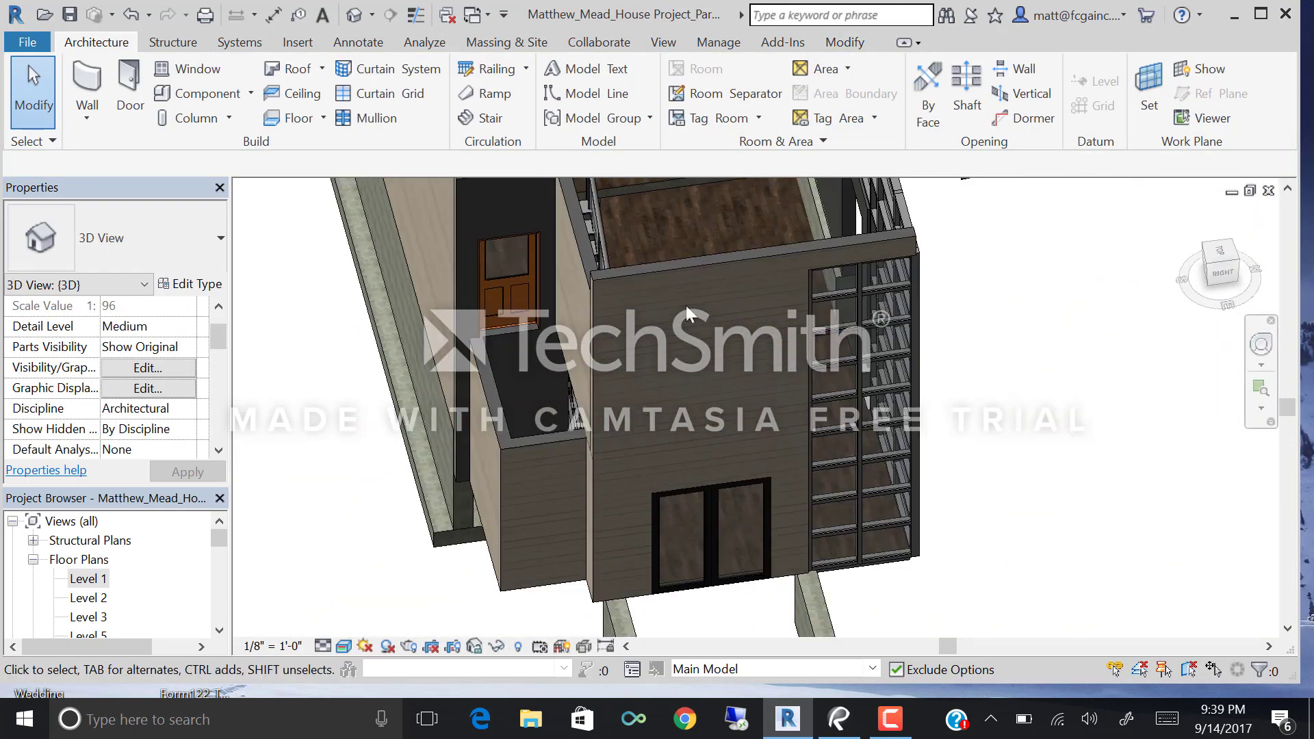
scroll(771, 444, "up", 4)
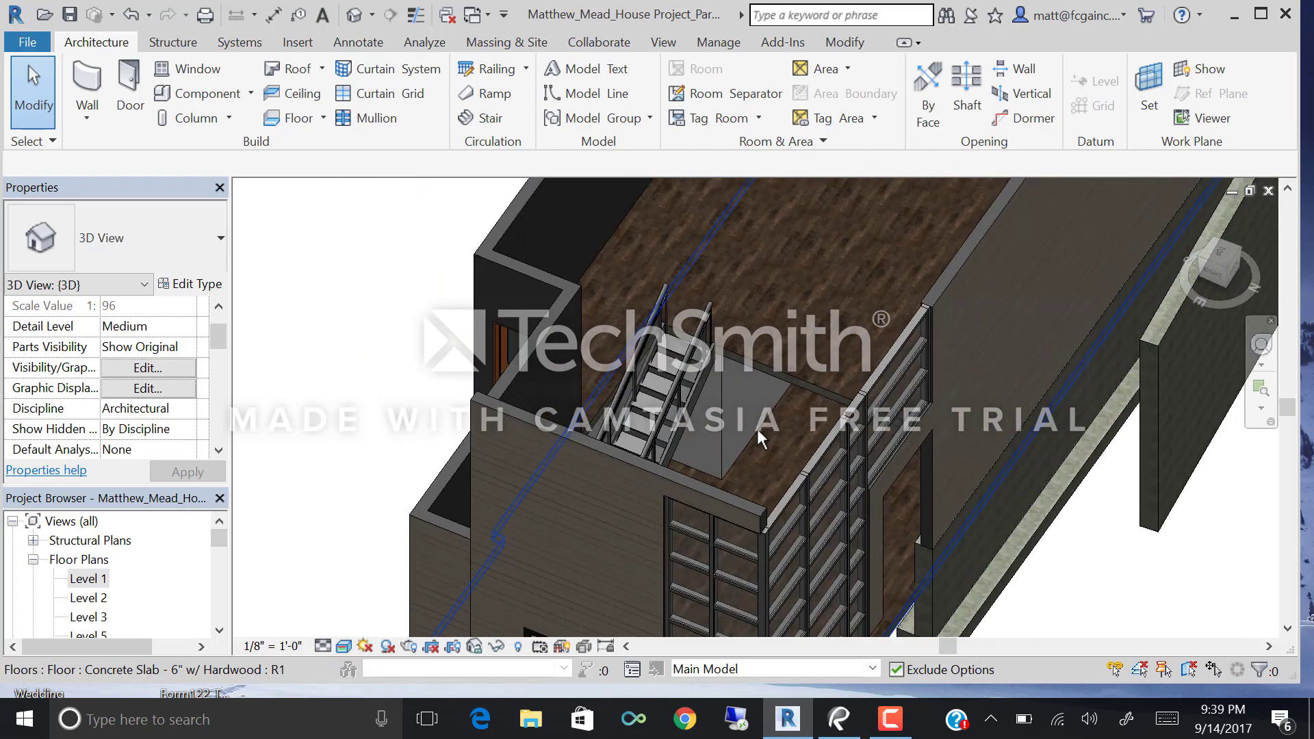
scroll(760, 438, "up", 5)
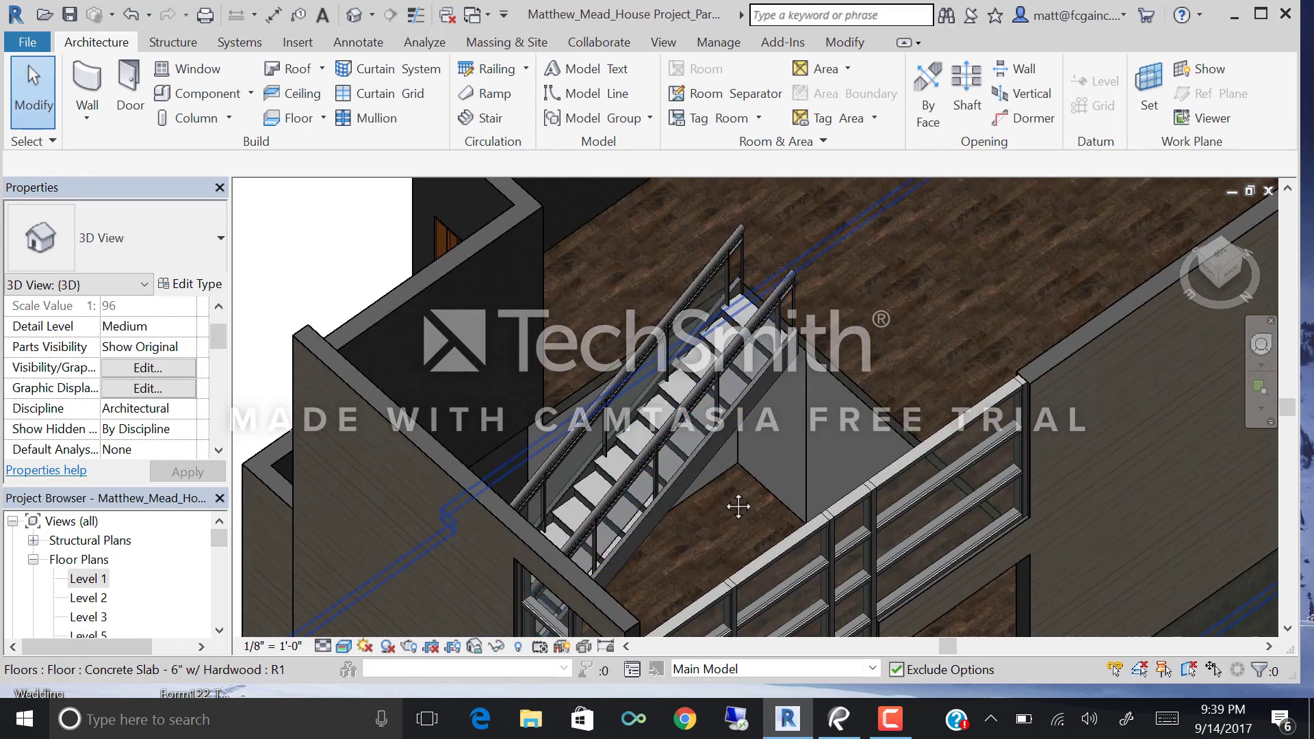
middle_click_drag(738, 507, 743, 425, "shift")
scroll(672, 377, "down", 5)
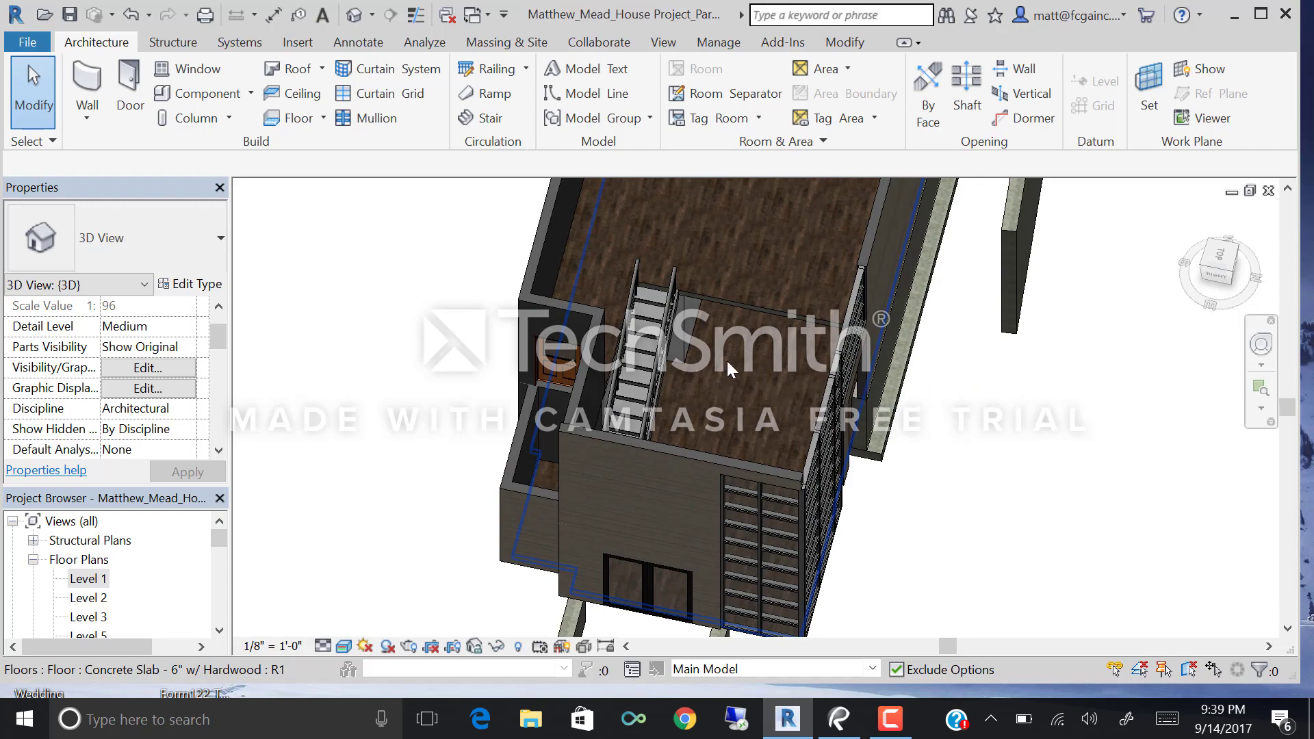
middle_click_drag(724, 372, 685, 383, "shift")
scroll(650, 397, "up", 5)
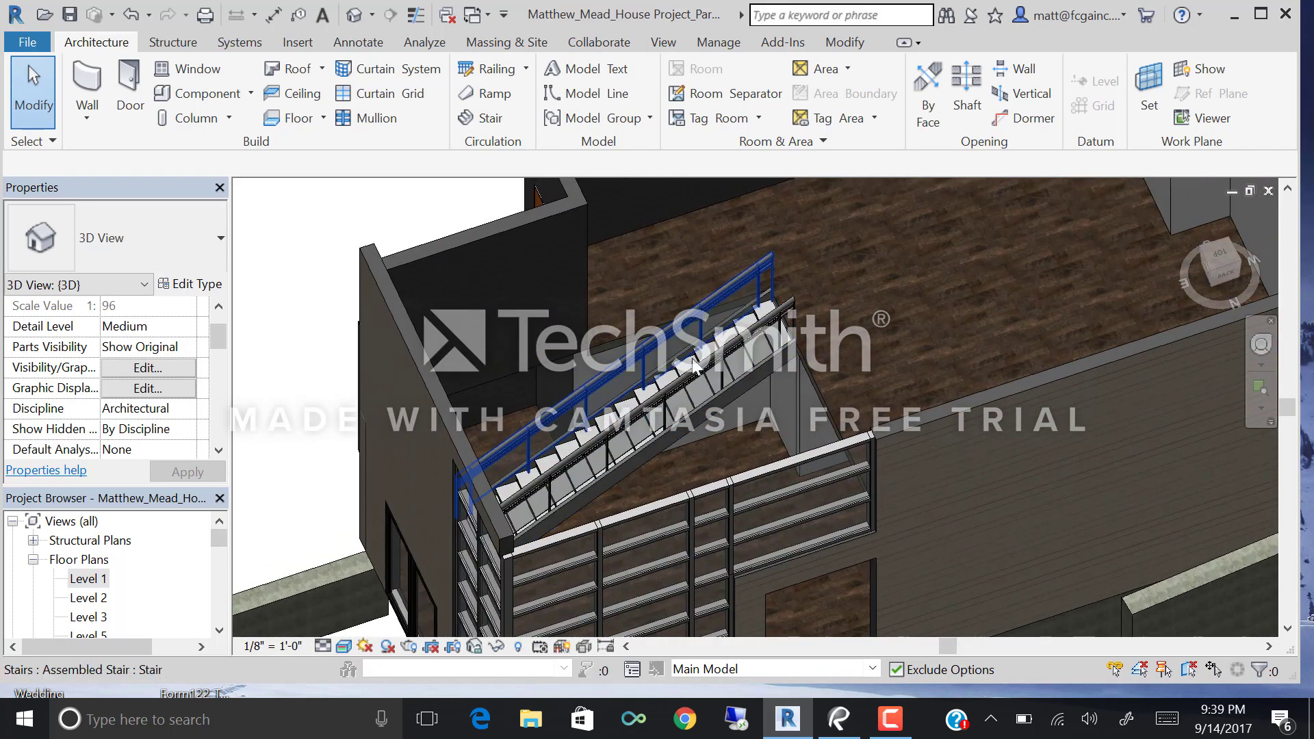
middle_click_drag(797, 313, 611, 388, "shift")
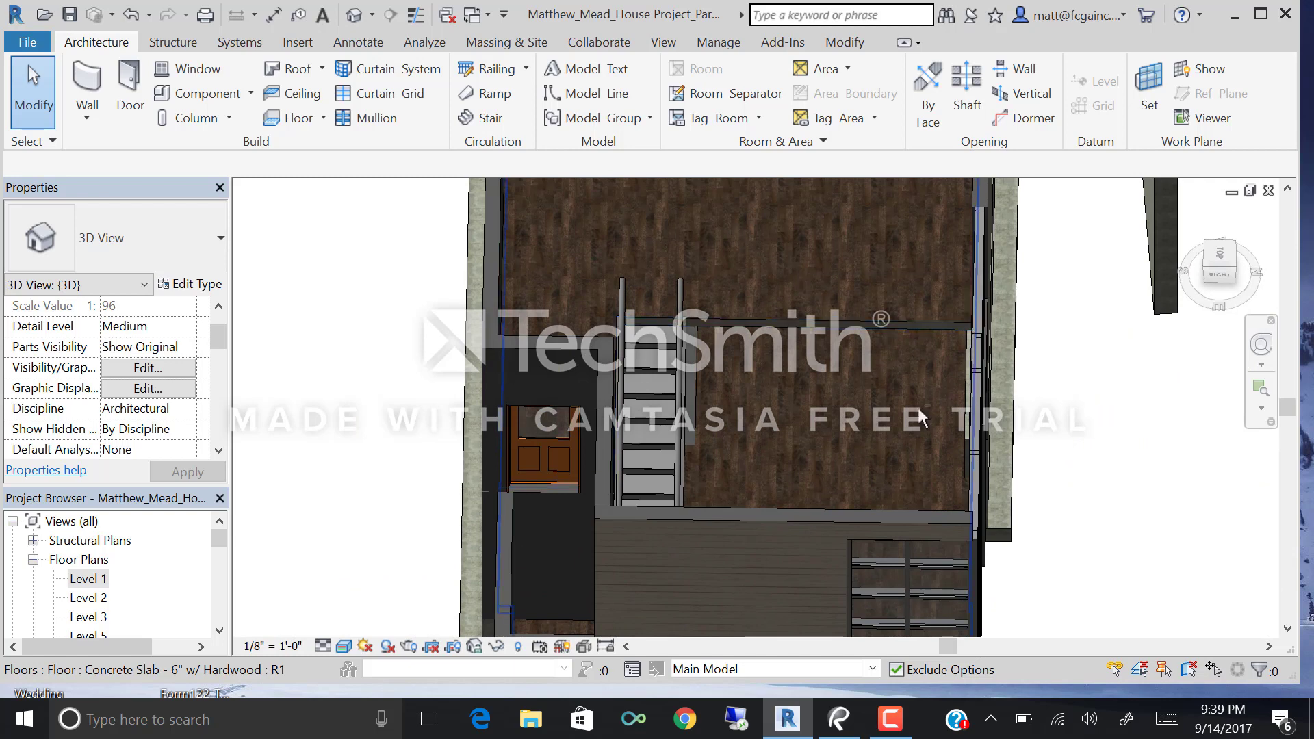
middle_click_drag(915, 411, 842, 338, "shift")
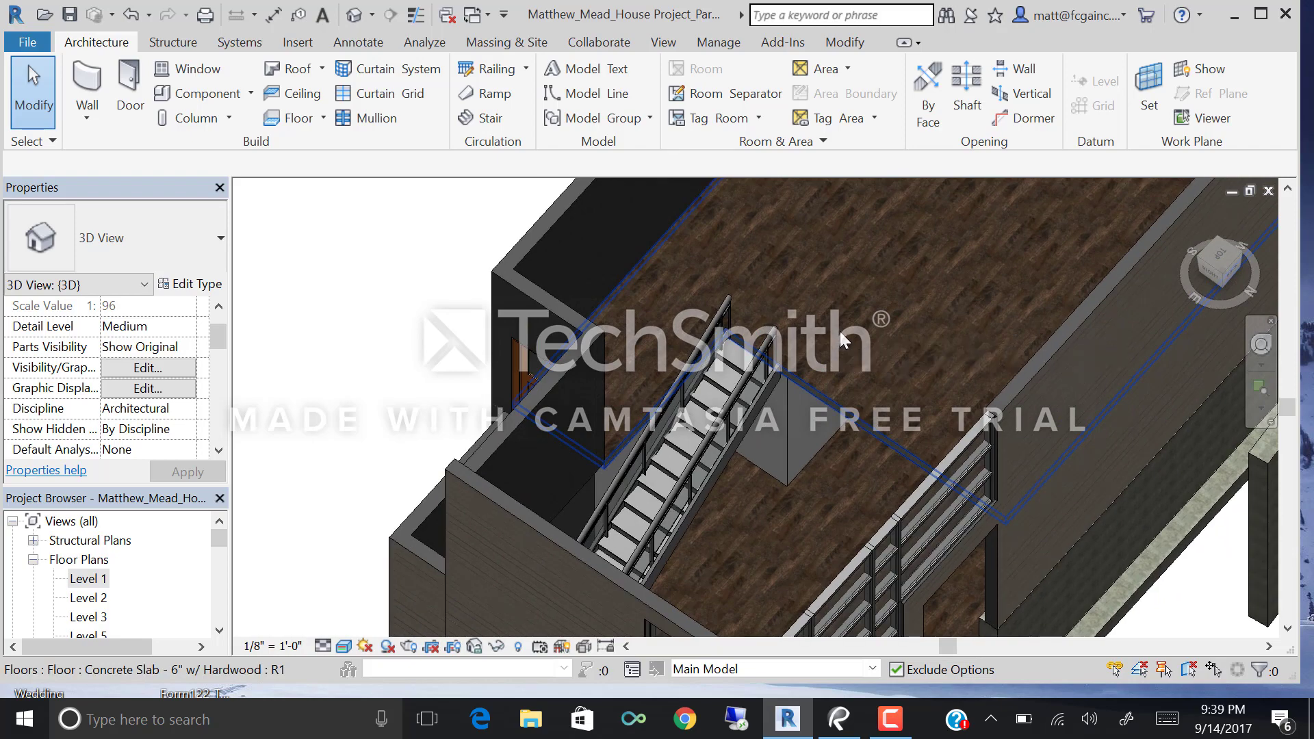
scroll(841, 333, "down", 3)
middle_click_drag(958, 376, 892, 462, "shift")
middle_click_drag(803, 495, 754, 379)
Open the Level 2 floor plan around the stair opening and start sketching a railing path.
double_click(89, 598)
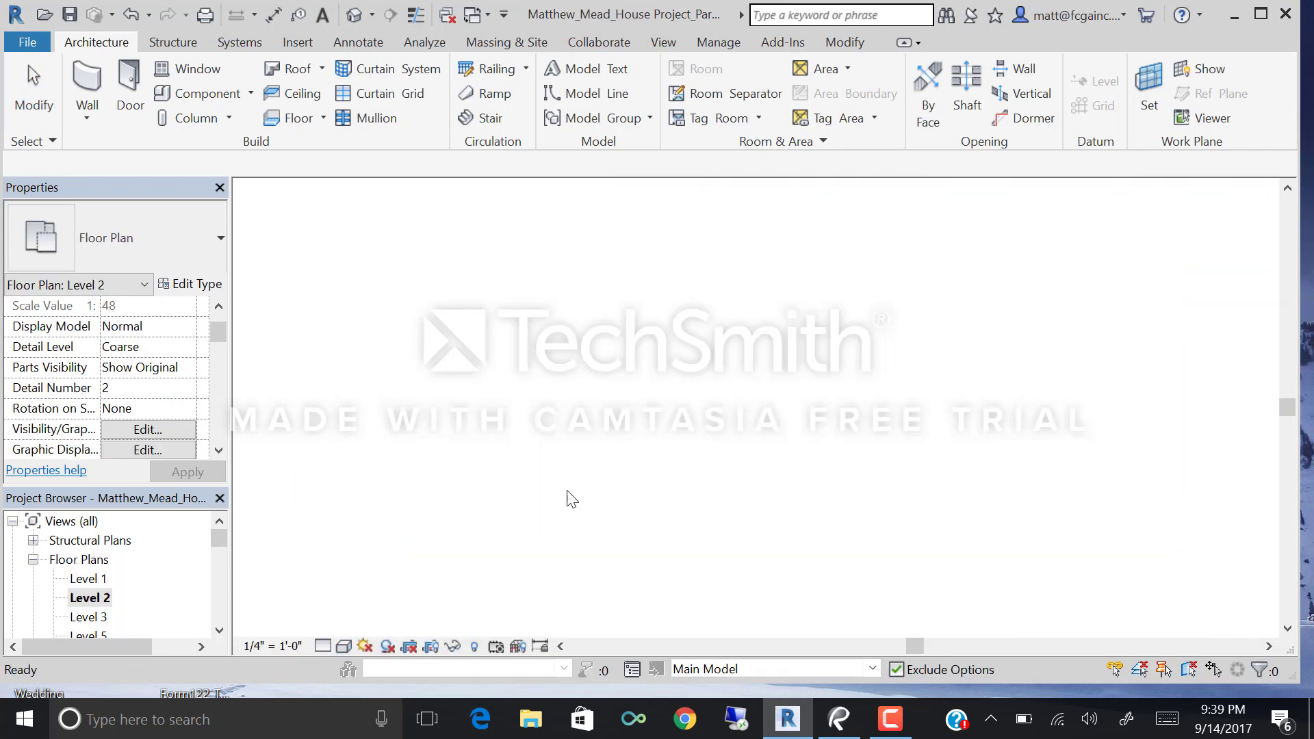
scroll(779, 443, "down", 2)
scroll(874, 404, "up", 2)
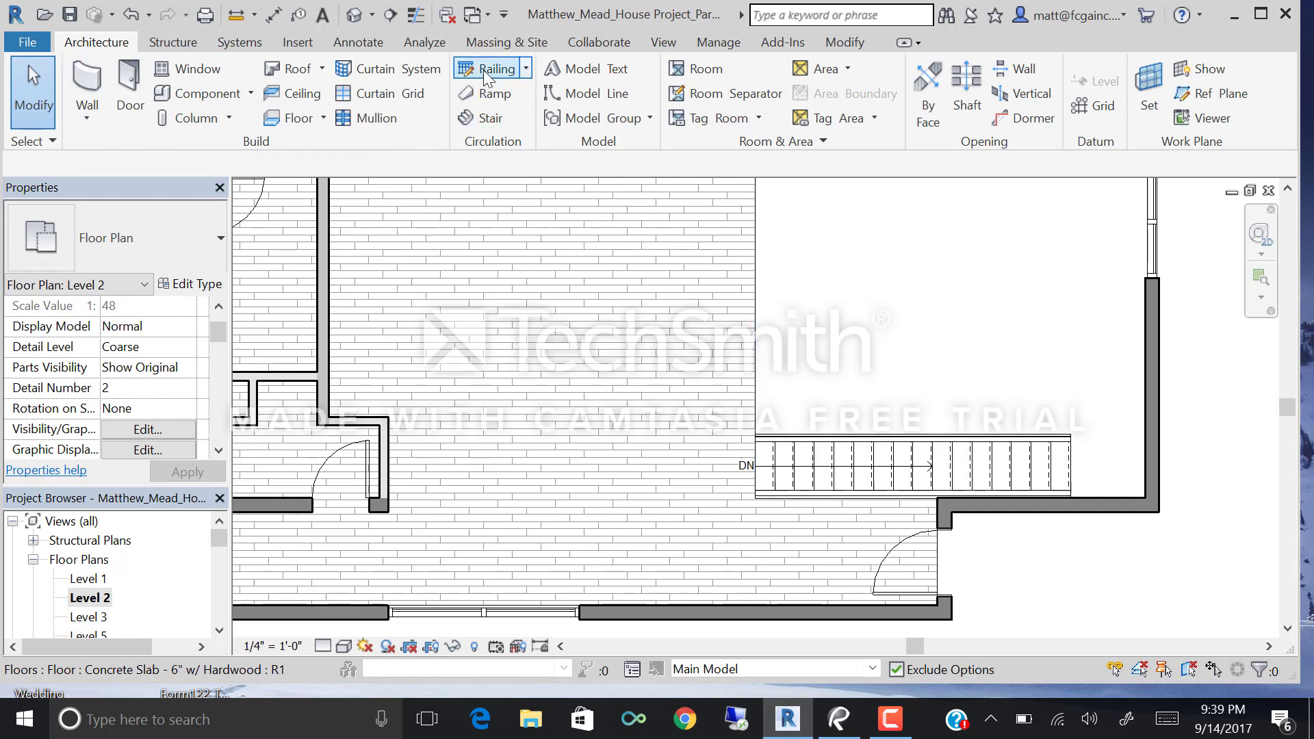
left_click(526, 68)
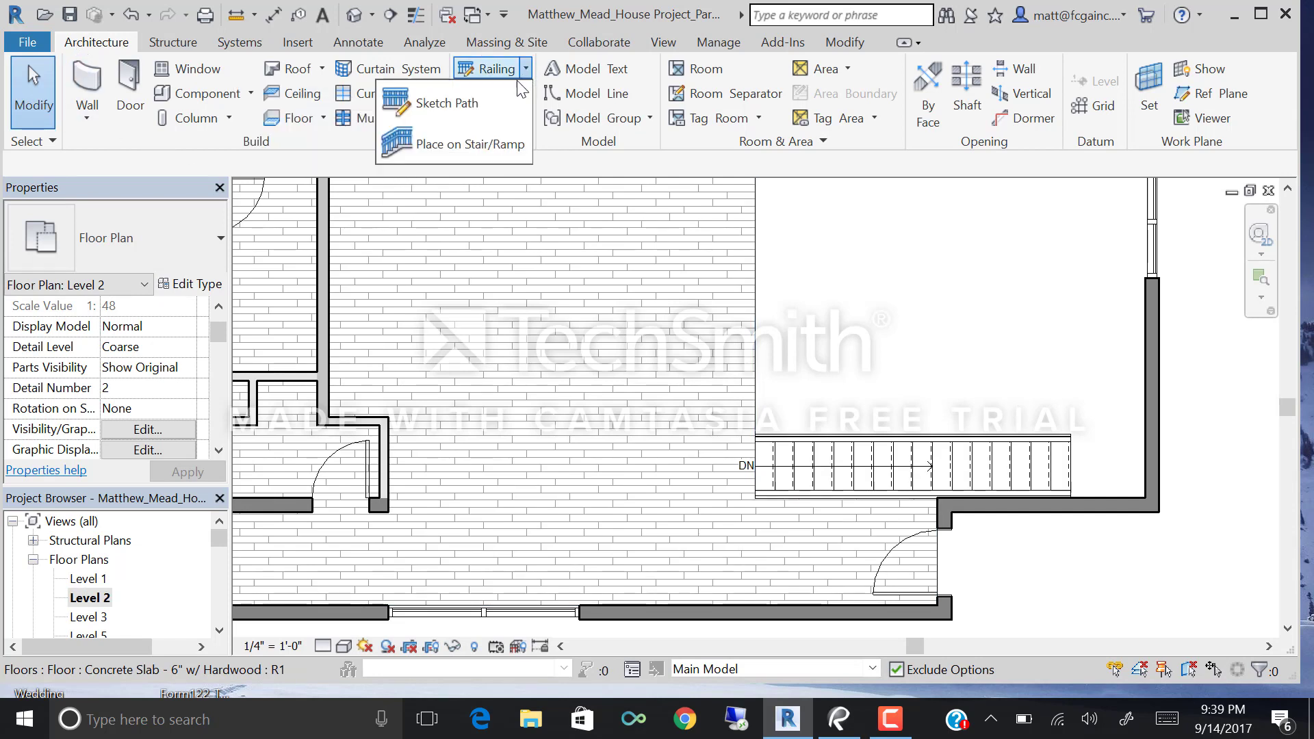
left_click(410, 101)
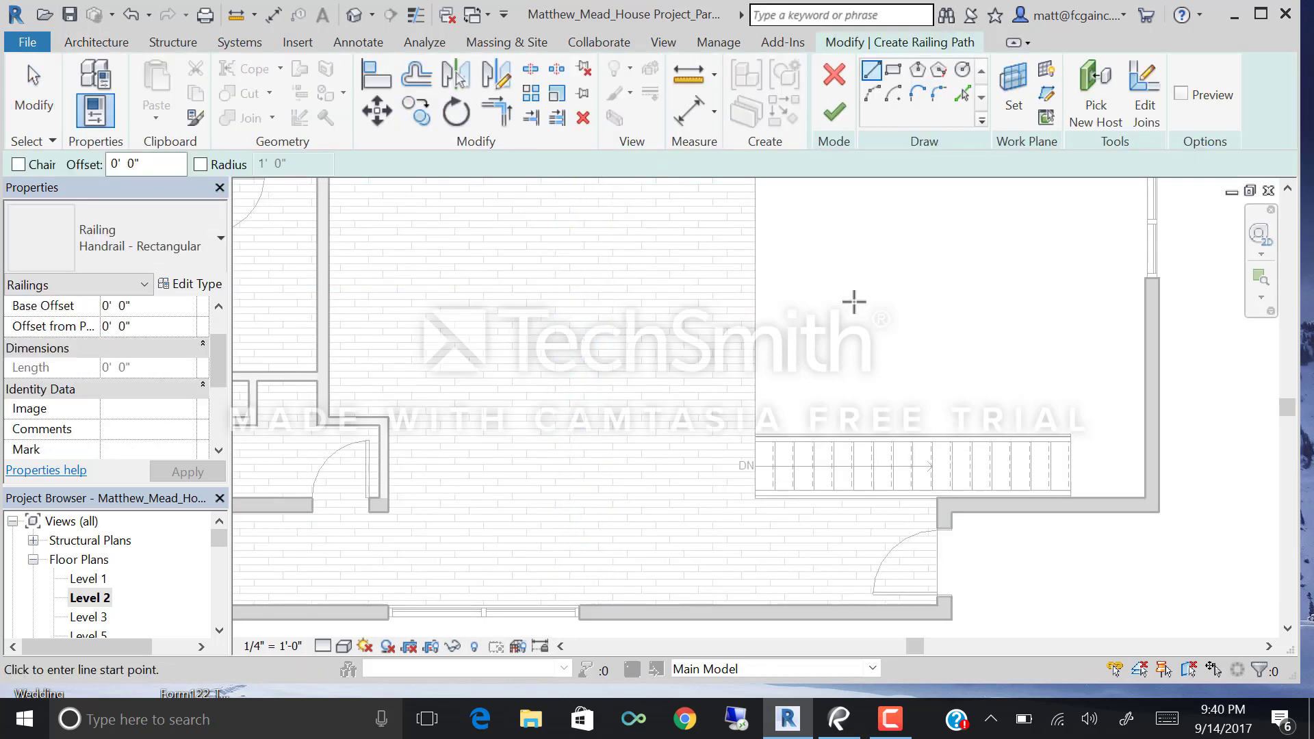
scroll(712, 397, "up", 3)
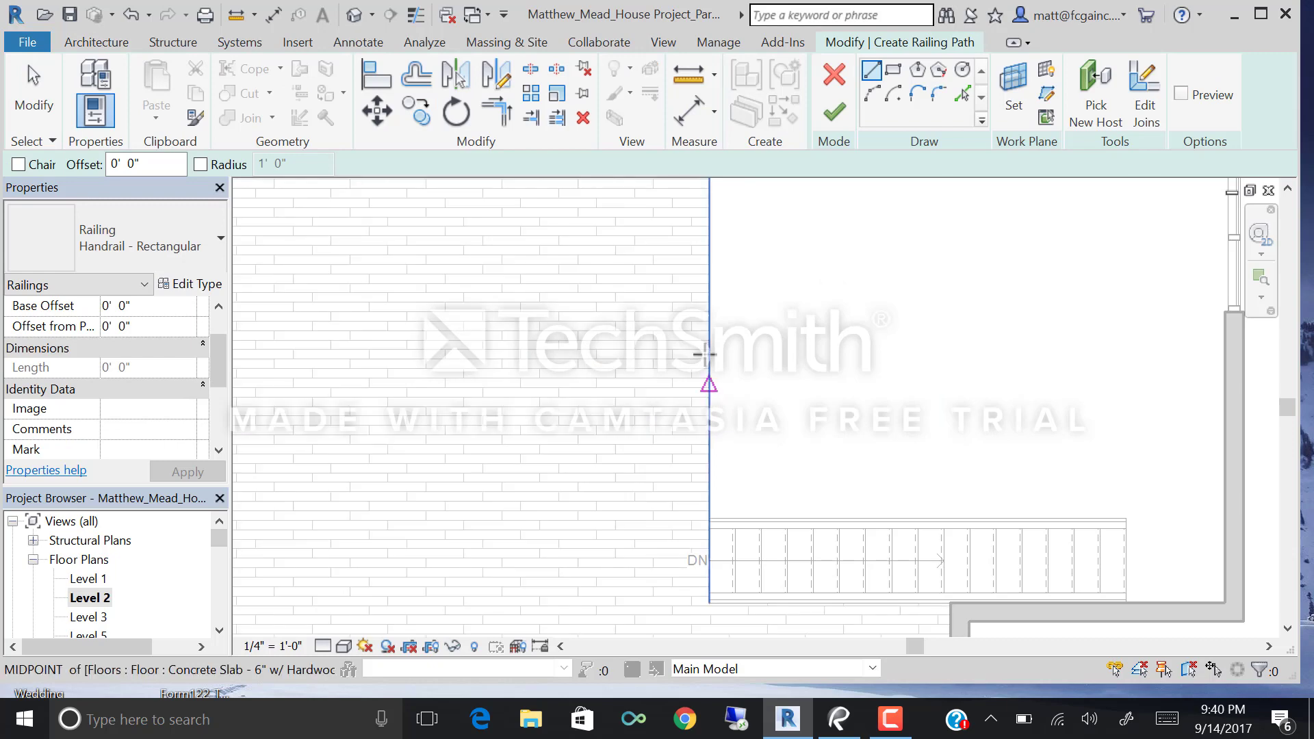
middle_click_drag(704, 354, 690, 238)
left_click(690, 236)
scroll(694, 235, "down", 1)
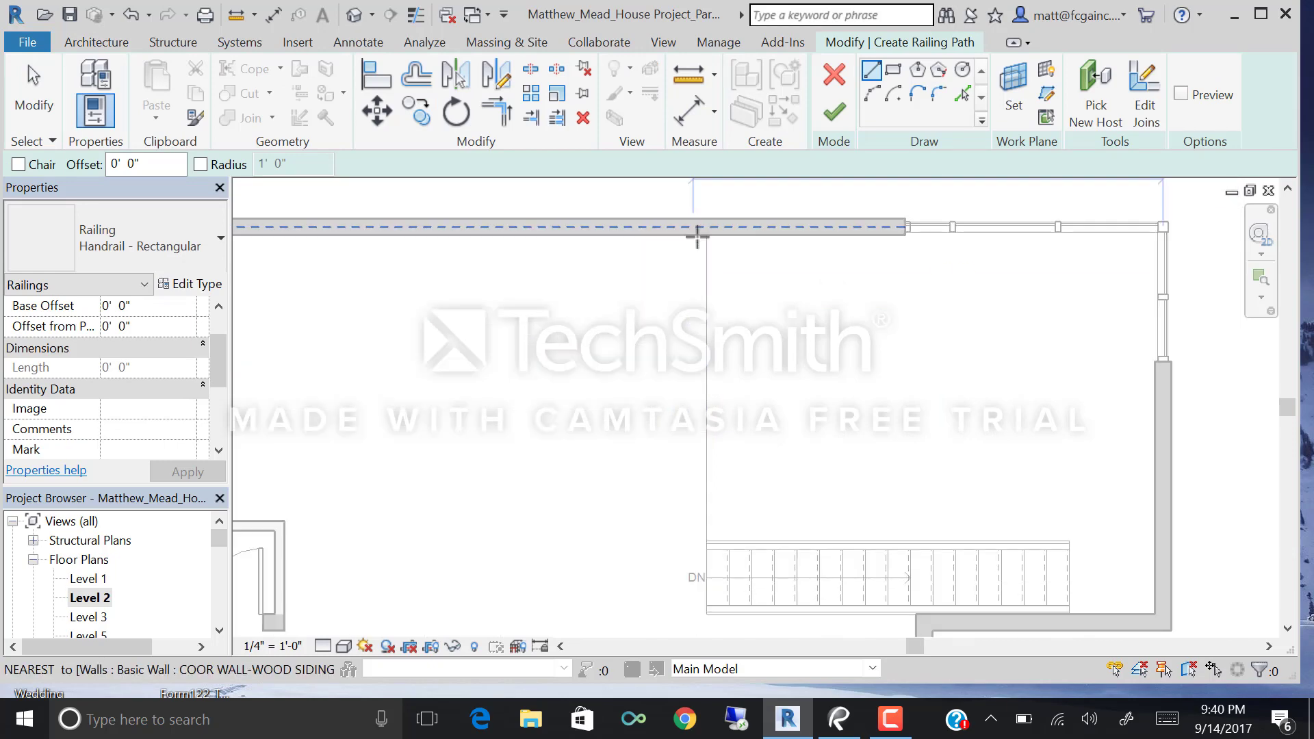
key("Escape")
Create the railing path line from the floor opening's edge at the stair head, offset 2" onto the floor.
middle_click_drag(759, 490, 768, 431)
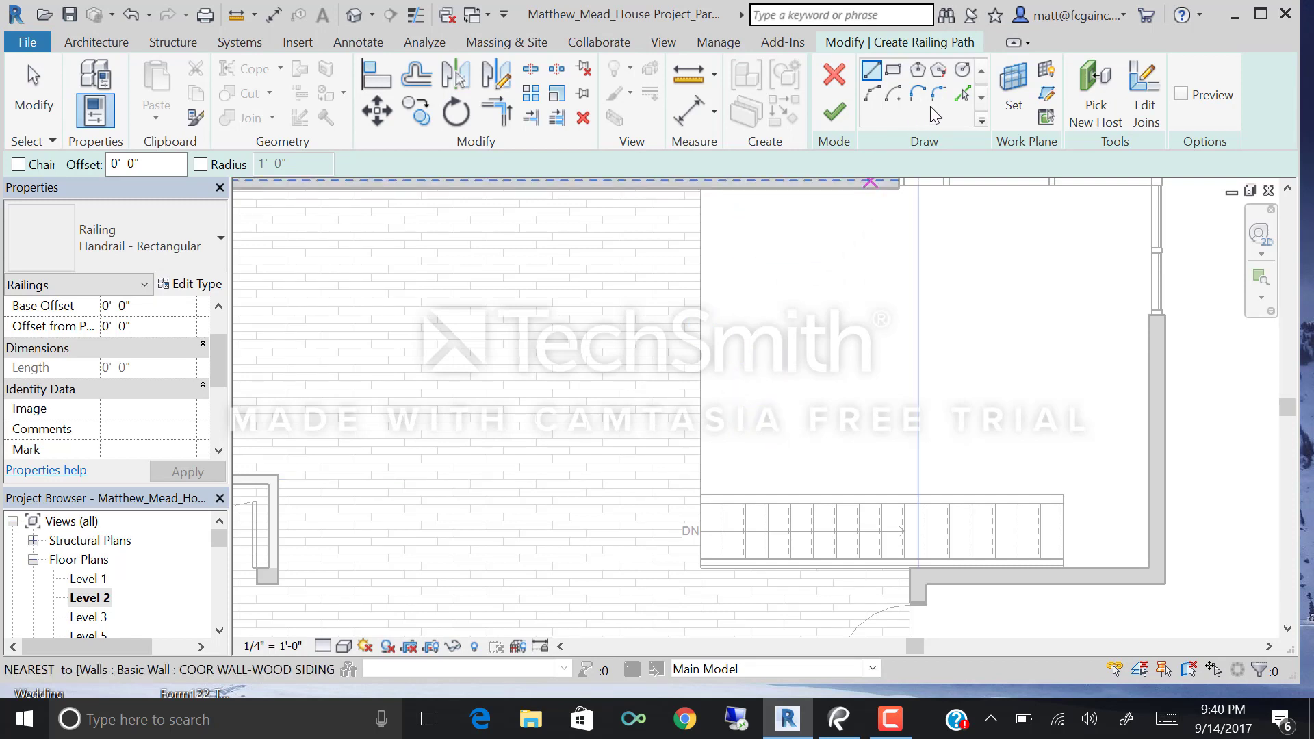
left_click(962, 94)
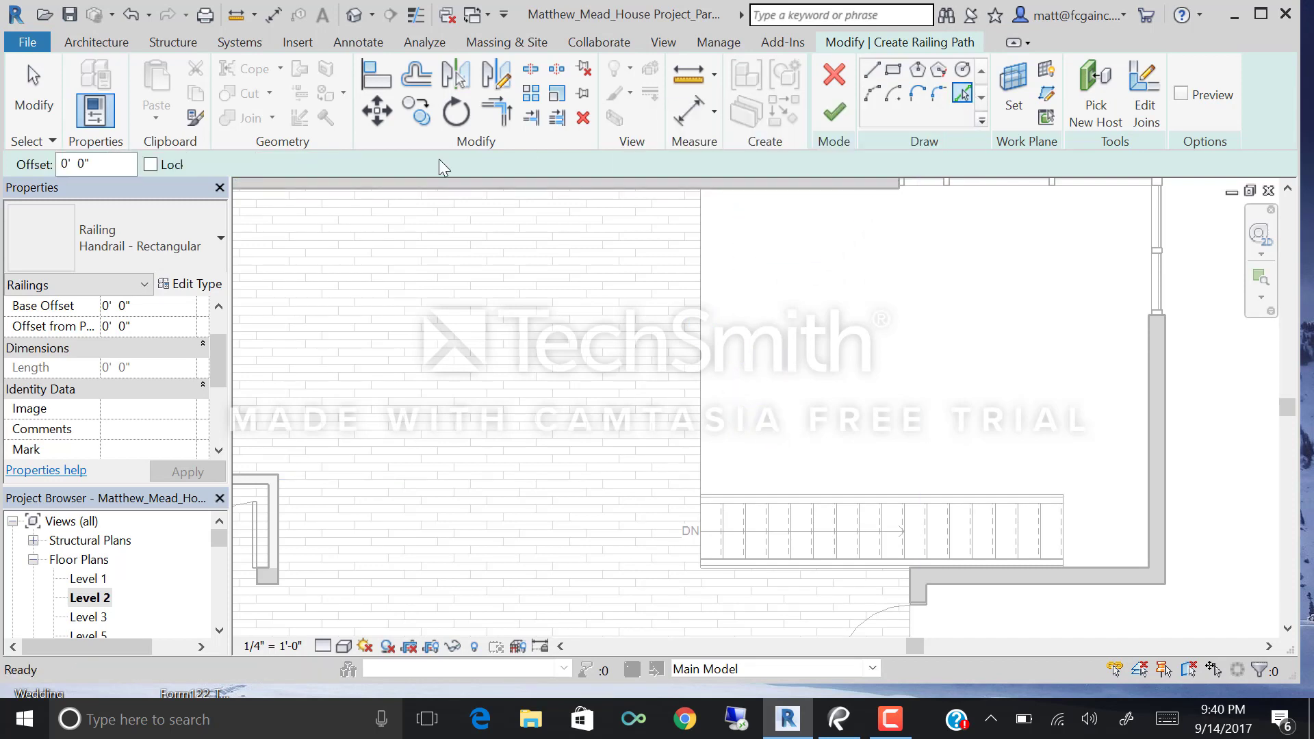
left_click(101, 164)
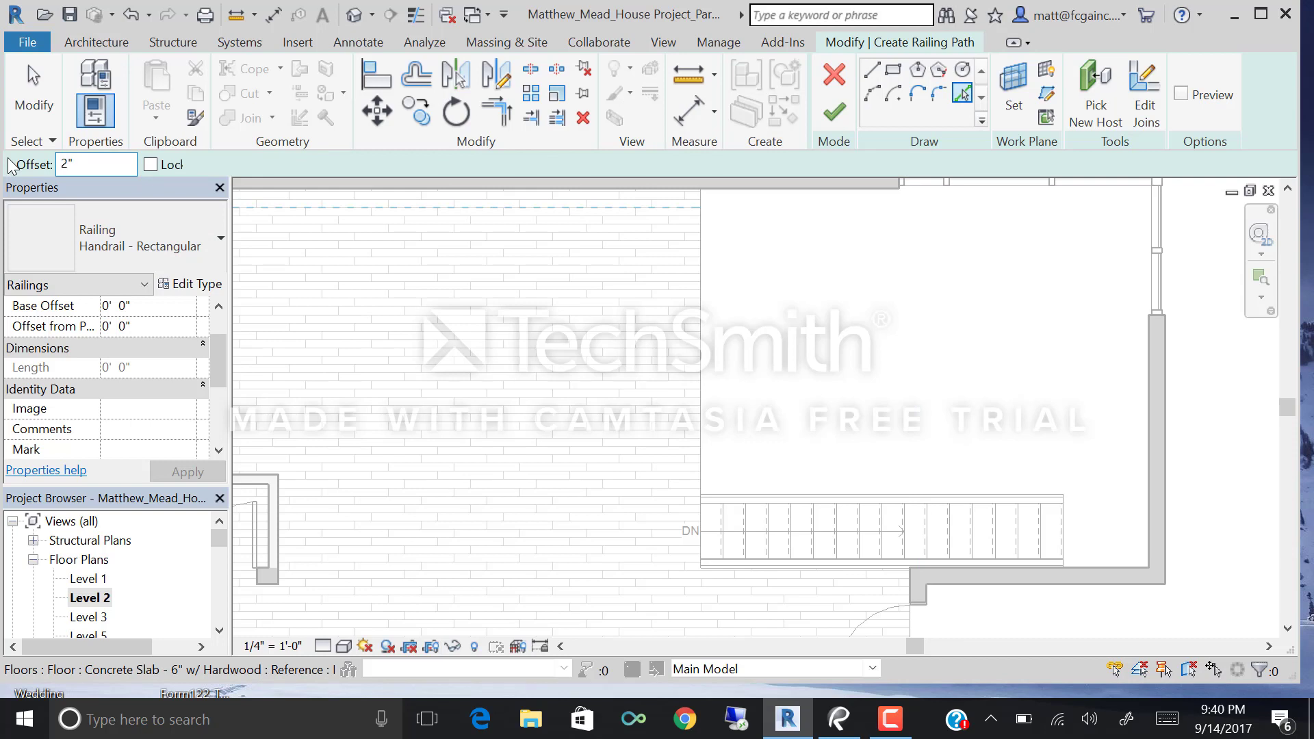
key("Return")
scroll(695, 287, "up", 3)
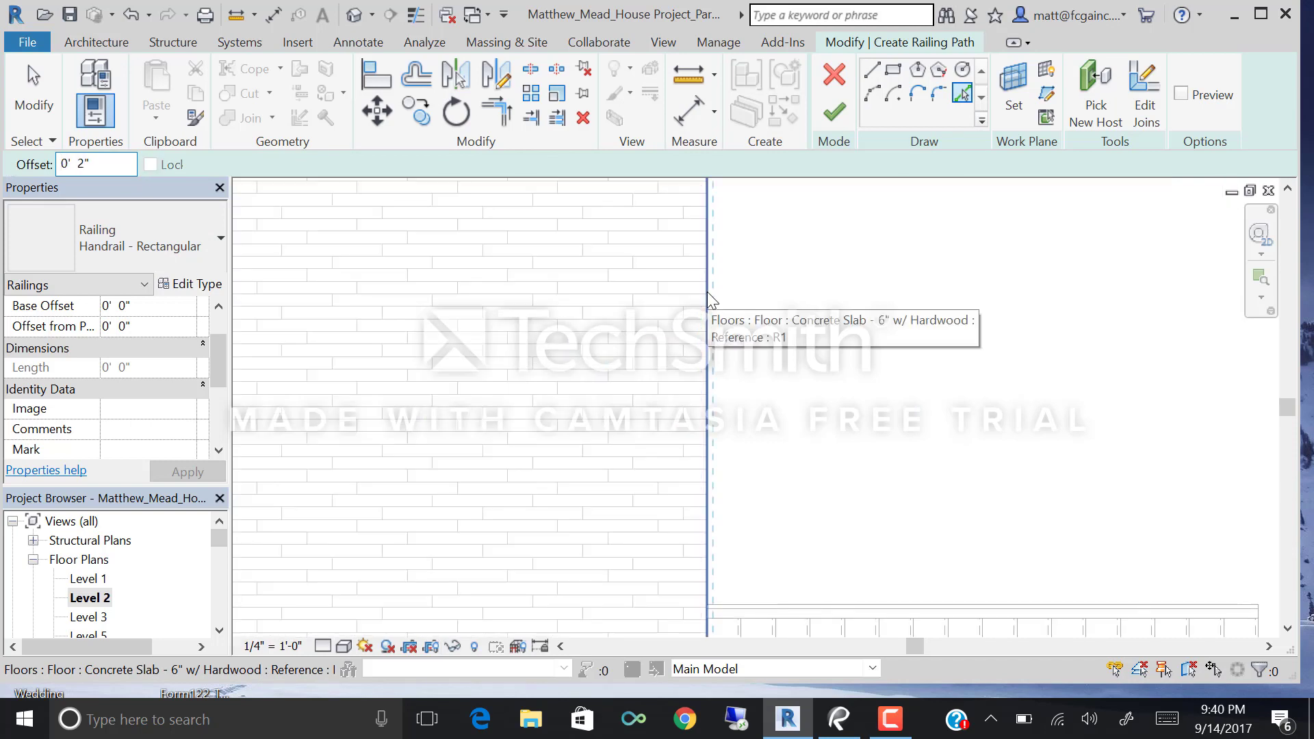
scroll(645, 293, "down", 2)
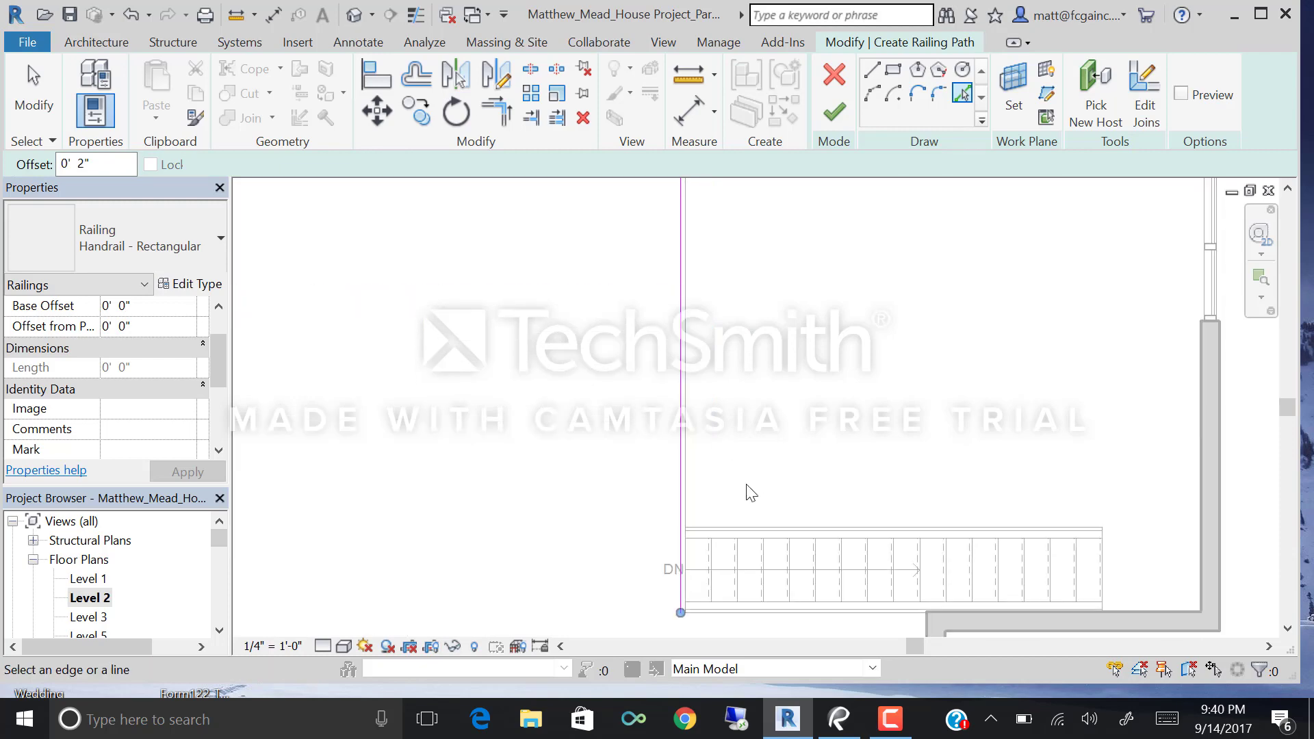
left_click(702, 431)
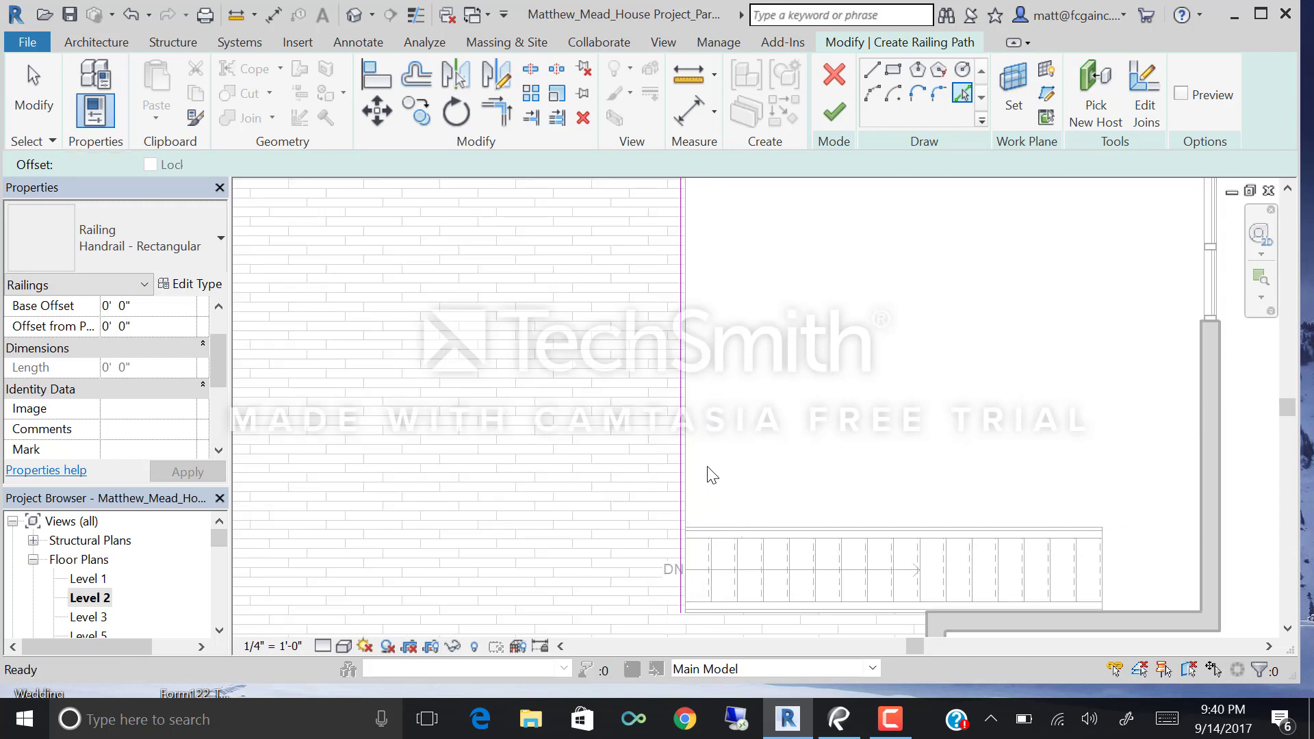
key("Escape")
Shorten the railing path line so its stair end stops level with the stair's inner stringer, clear of the stair entry.
scroll(710, 427, "down", 1)
scroll(678, 568, "up", 3)
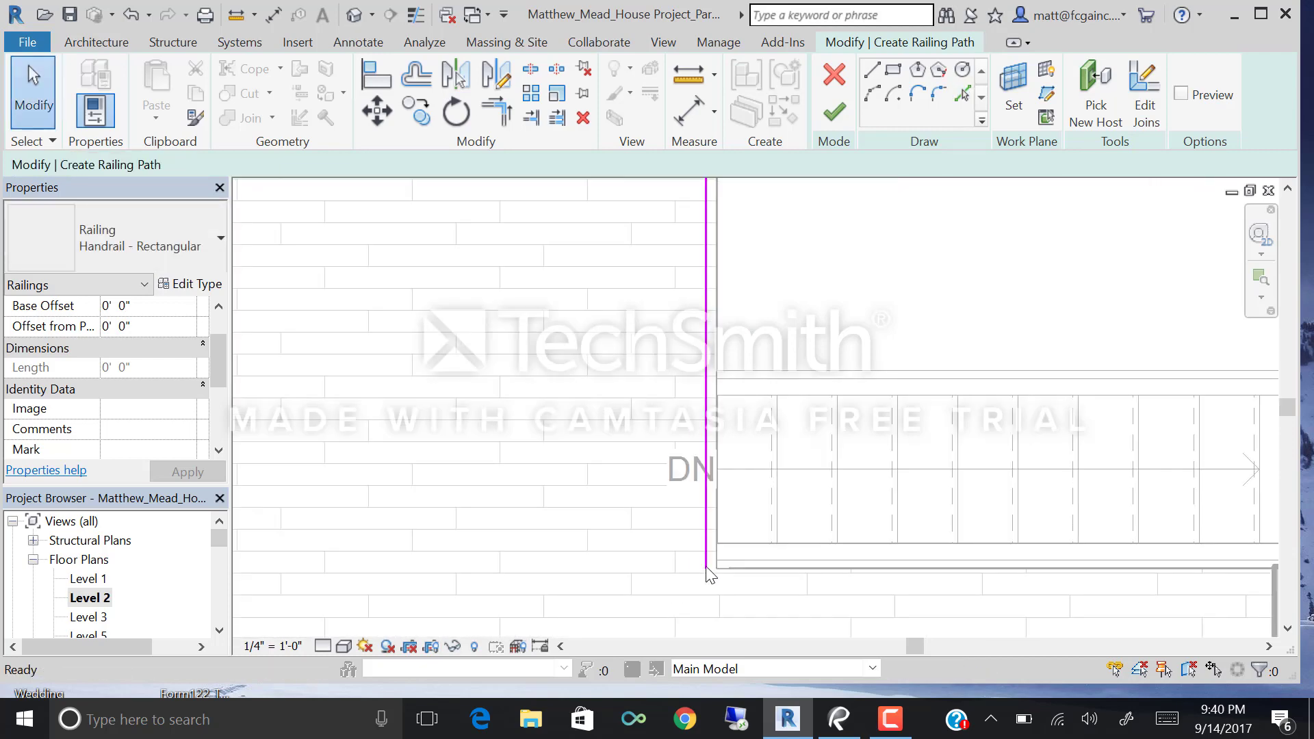
left_click(707, 568)
left_click_drag(707, 568, 707, 382)
scroll(707, 382, "up", 2)
Draw a short perpendicular line joining the floor edge to the shortened end of the railing path.
left_click(872, 70)
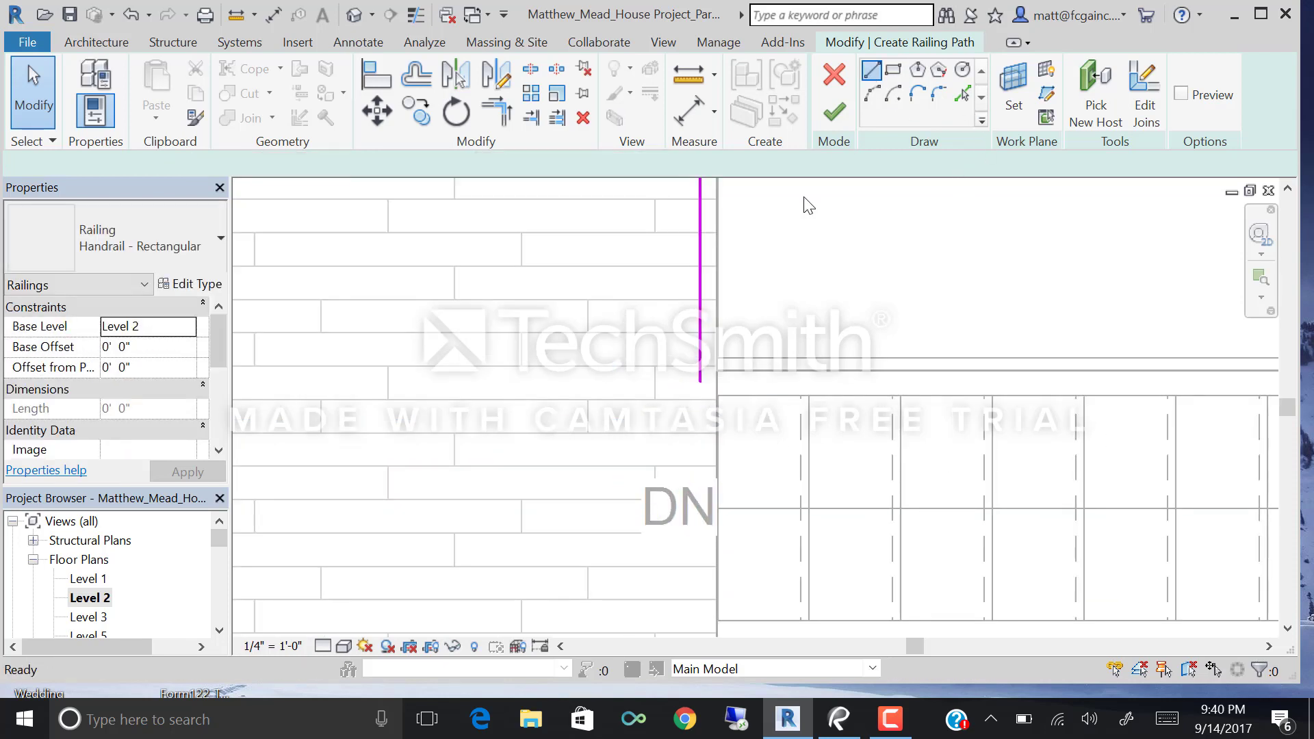
scroll(742, 382, "up", 2)
left_click(741, 373)
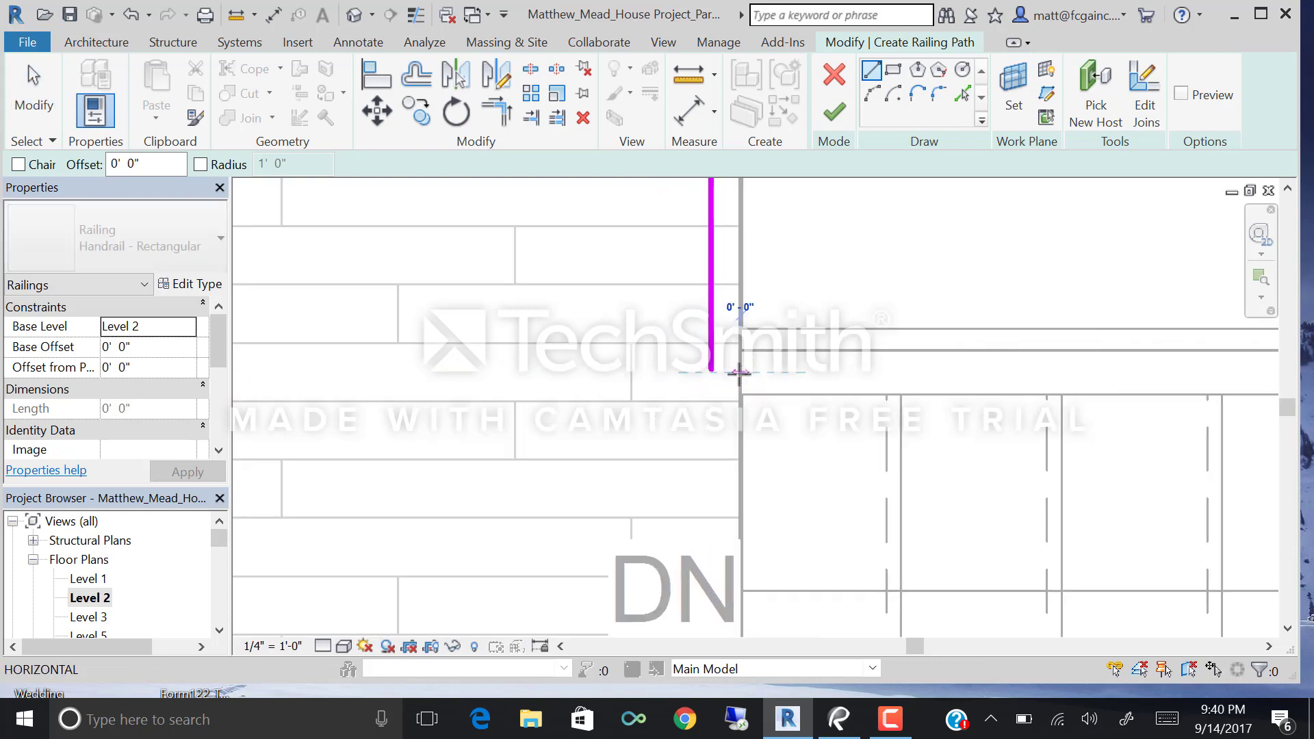
left_click(712, 373)
key("Escape")
scroll(603, 387, "down", 5)
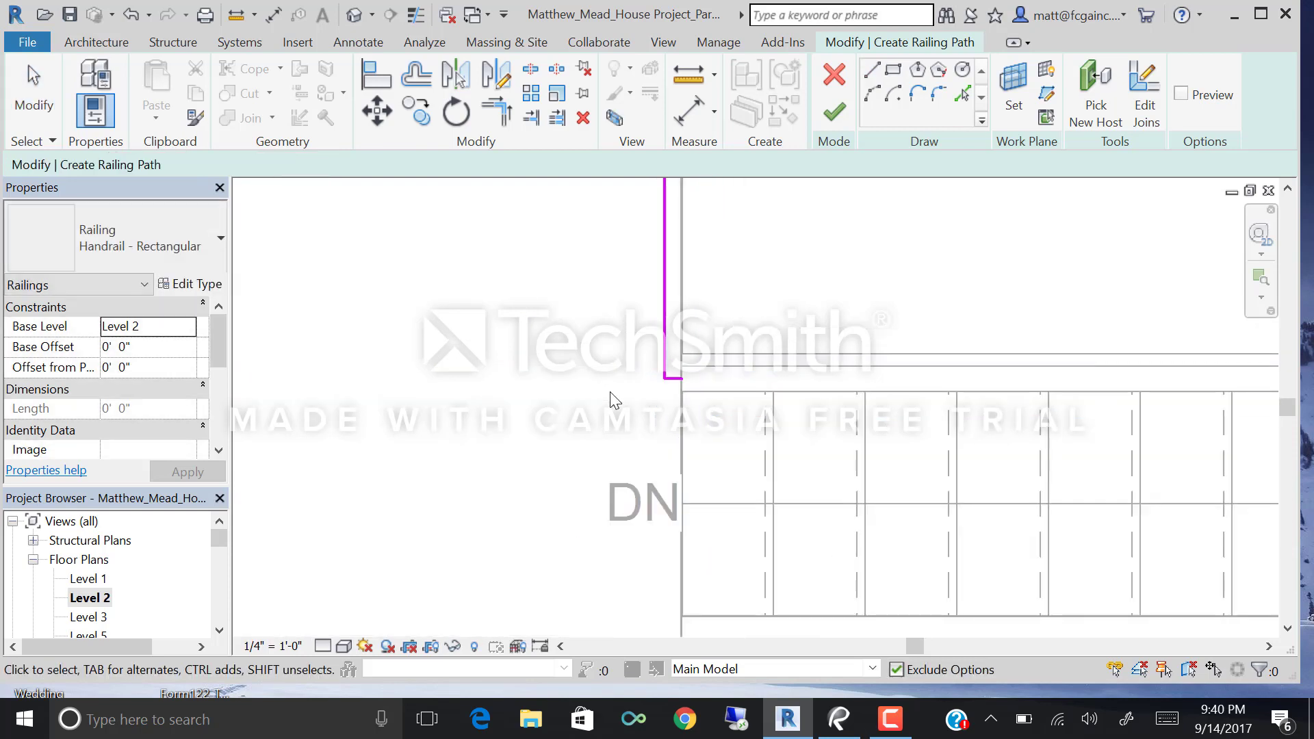
middle_click_drag(1204, 295, 1069, 421)
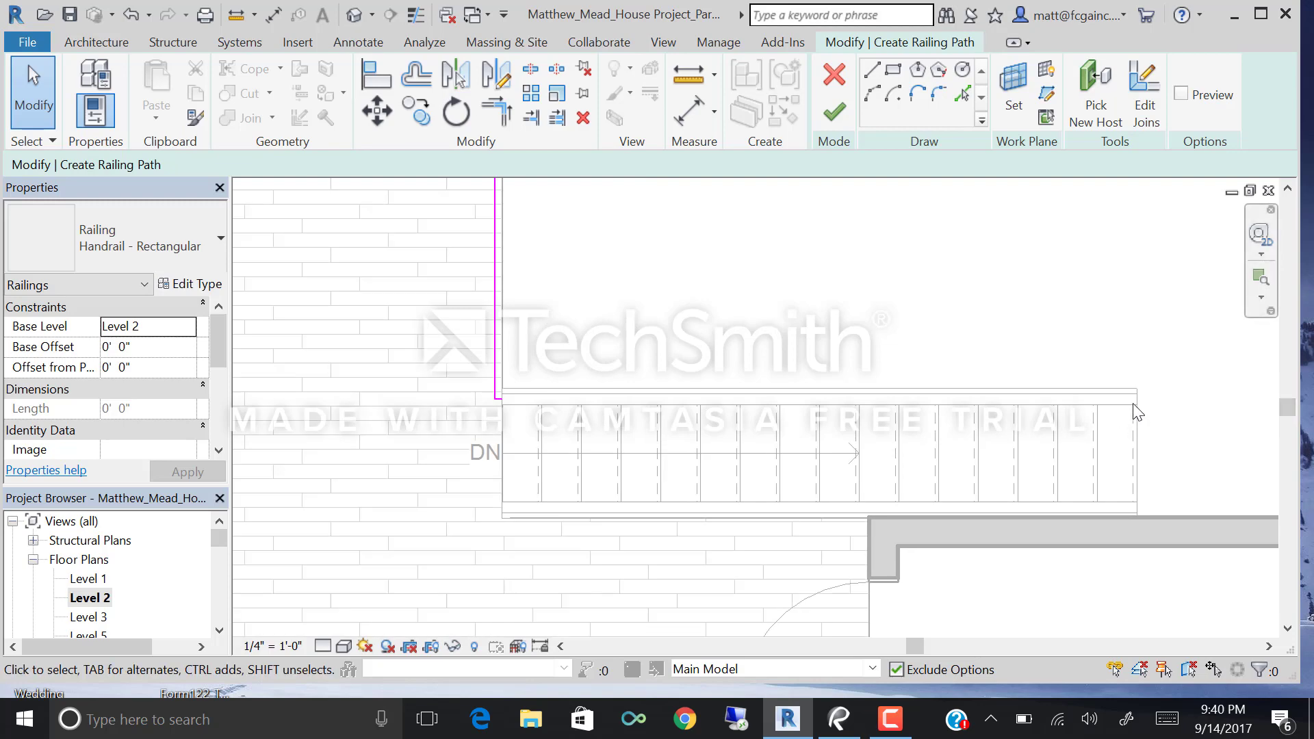
Finish the railing path sketch along the open Level 2 floor edge at the head of the stair.
scroll(1133, 412, "down", 2)
middle_click_drag(645, 423, 642, 461)
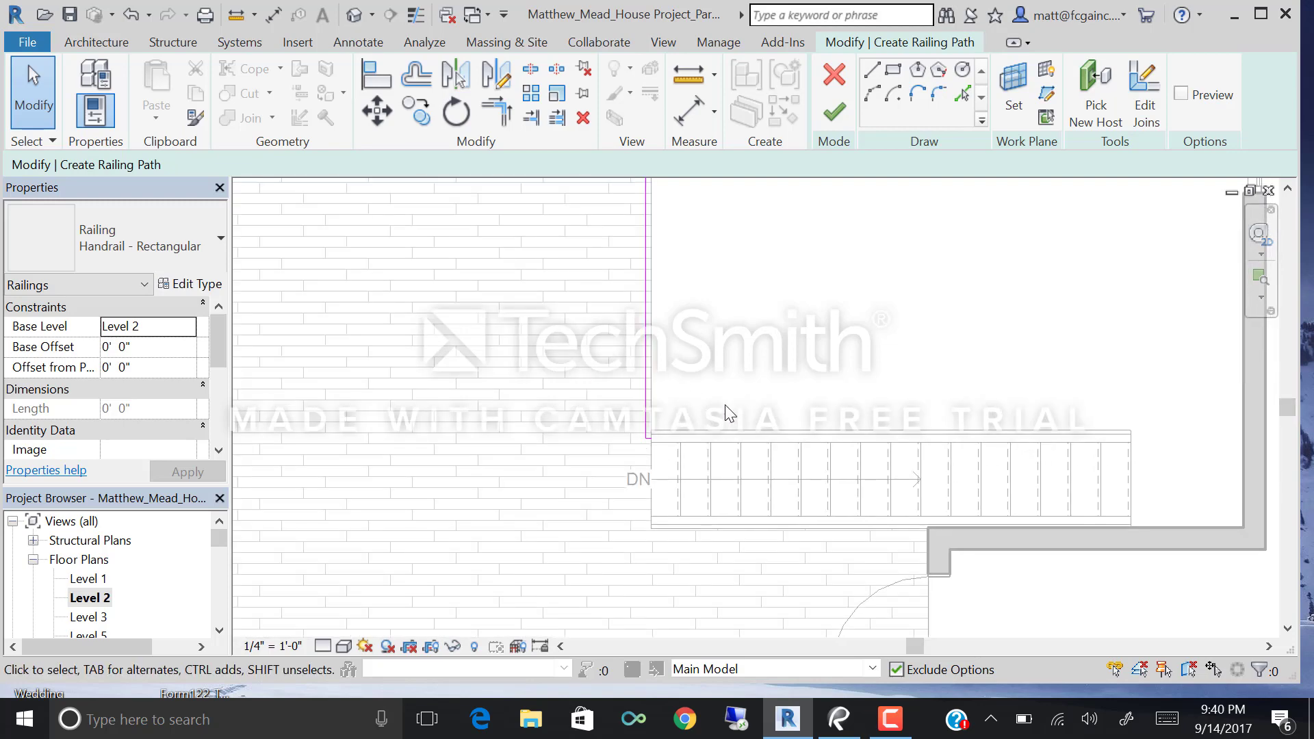
middle_click_drag(716, 410, 662, 450)
scroll(643, 481, "up", 4)
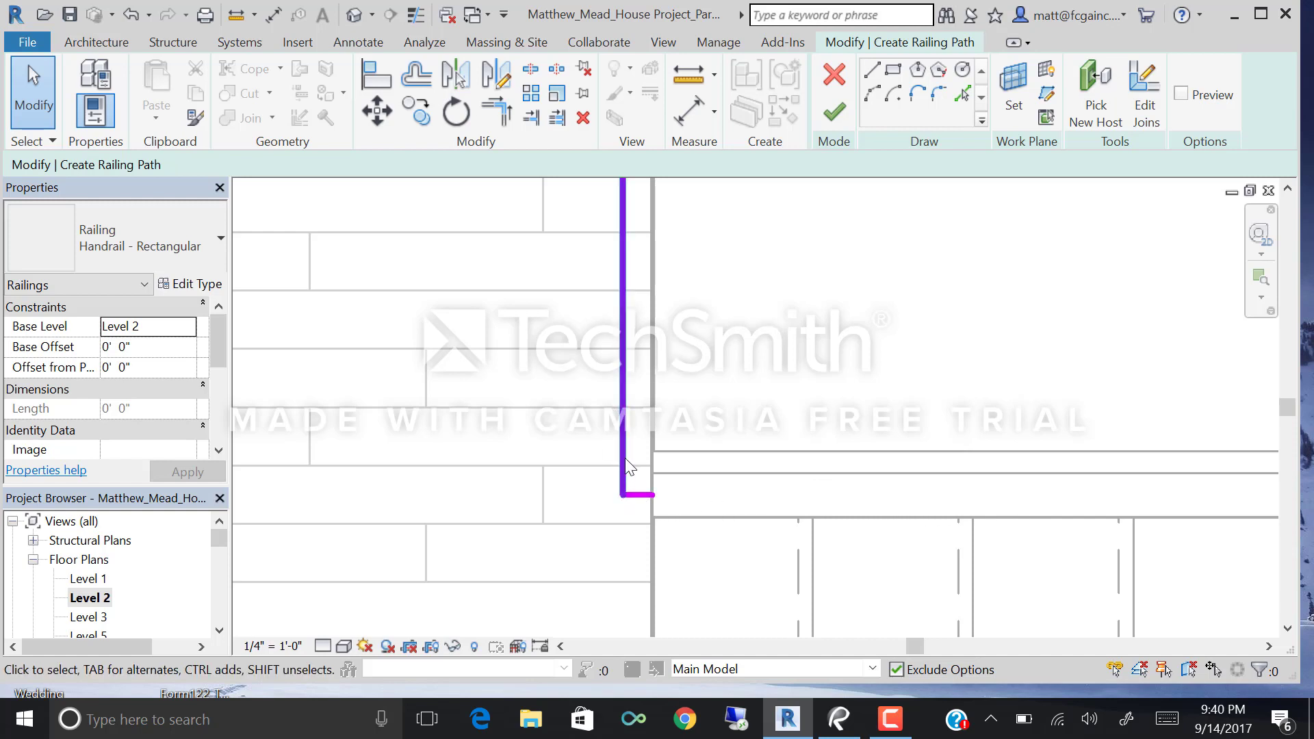
scroll(678, 499, "down", 4)
scroll(674, 459, "down", 2)
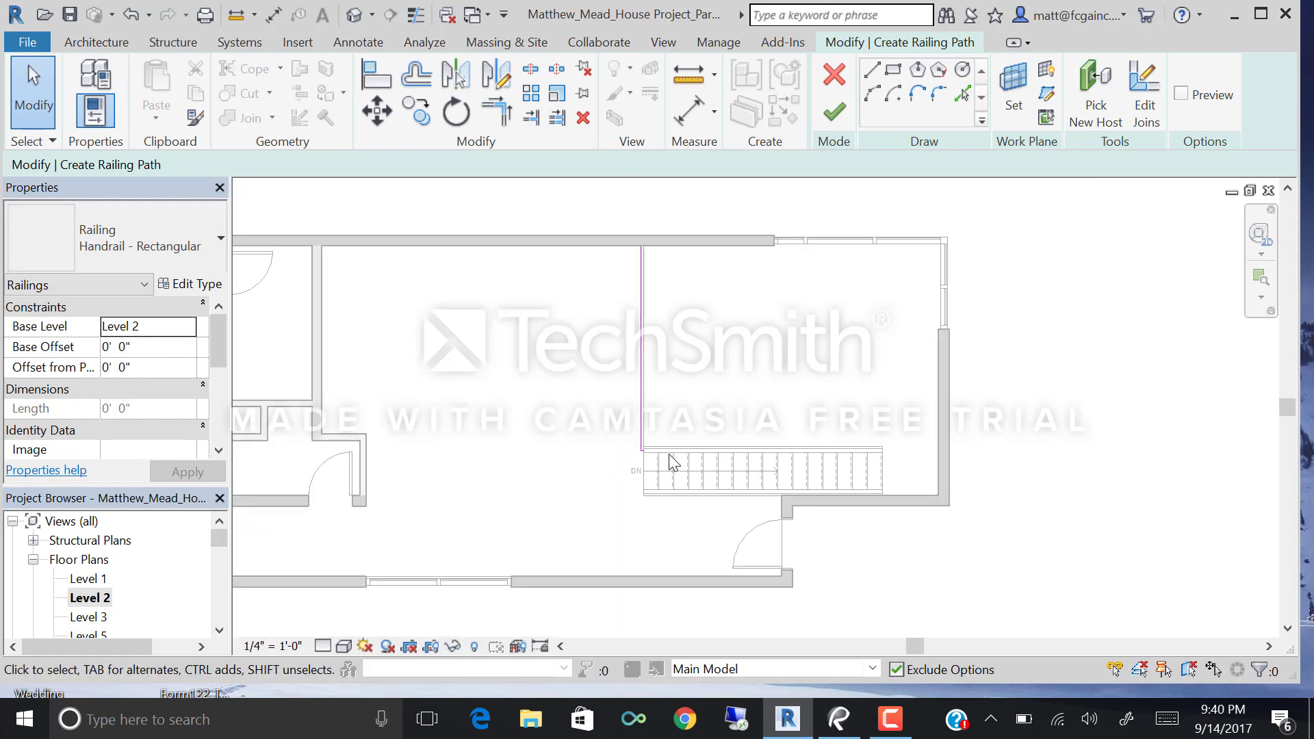
left_click(845, 111)
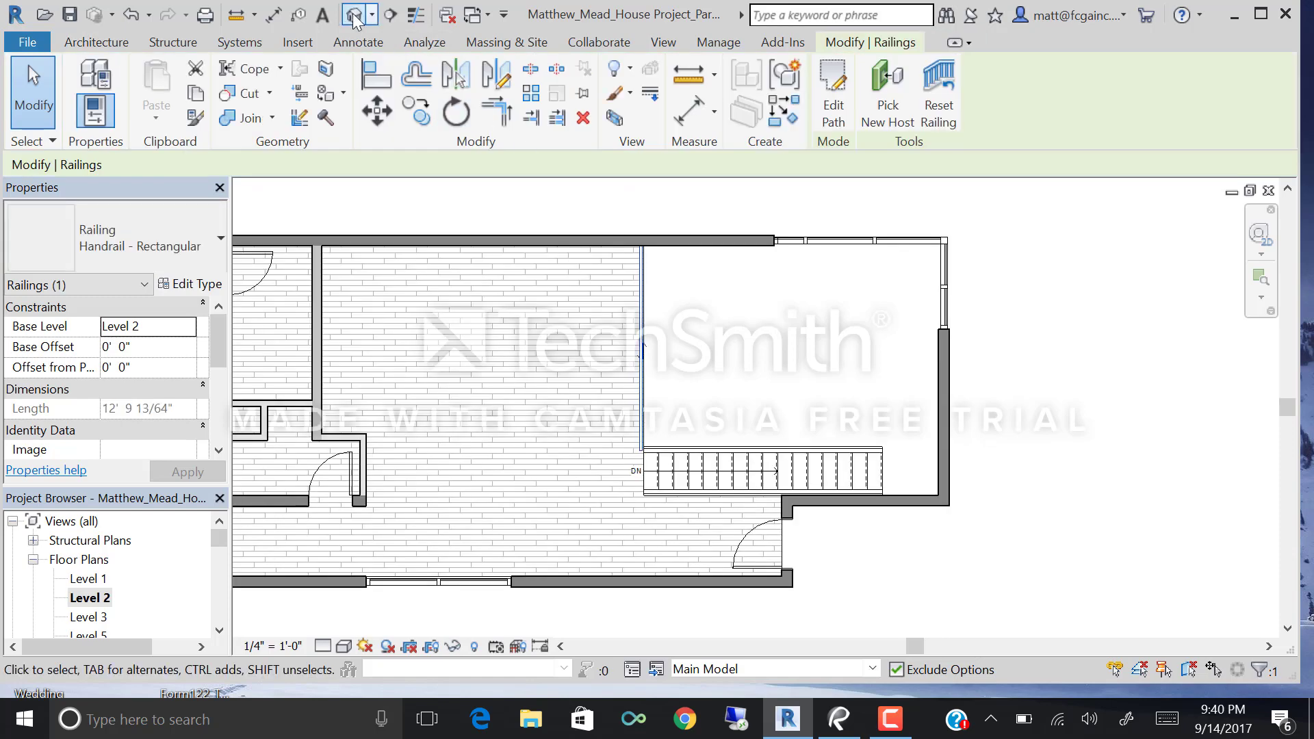
Open the 3D view and change the new Level 2 floor-edge railing to the Glass Panel - Bottom Fill type.
left_click(354, 15)
middle_click_drag(799, 454, 767, 454)
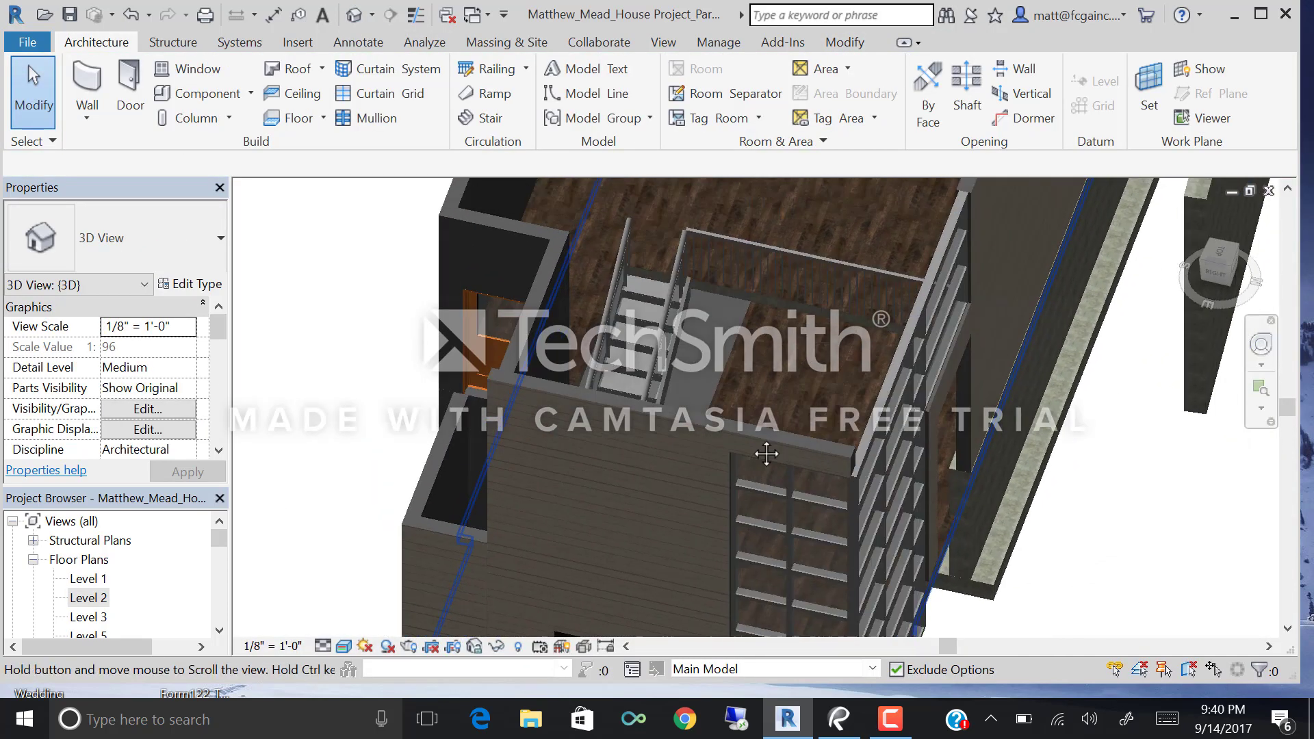
scroll(766, 454, "up", 5)
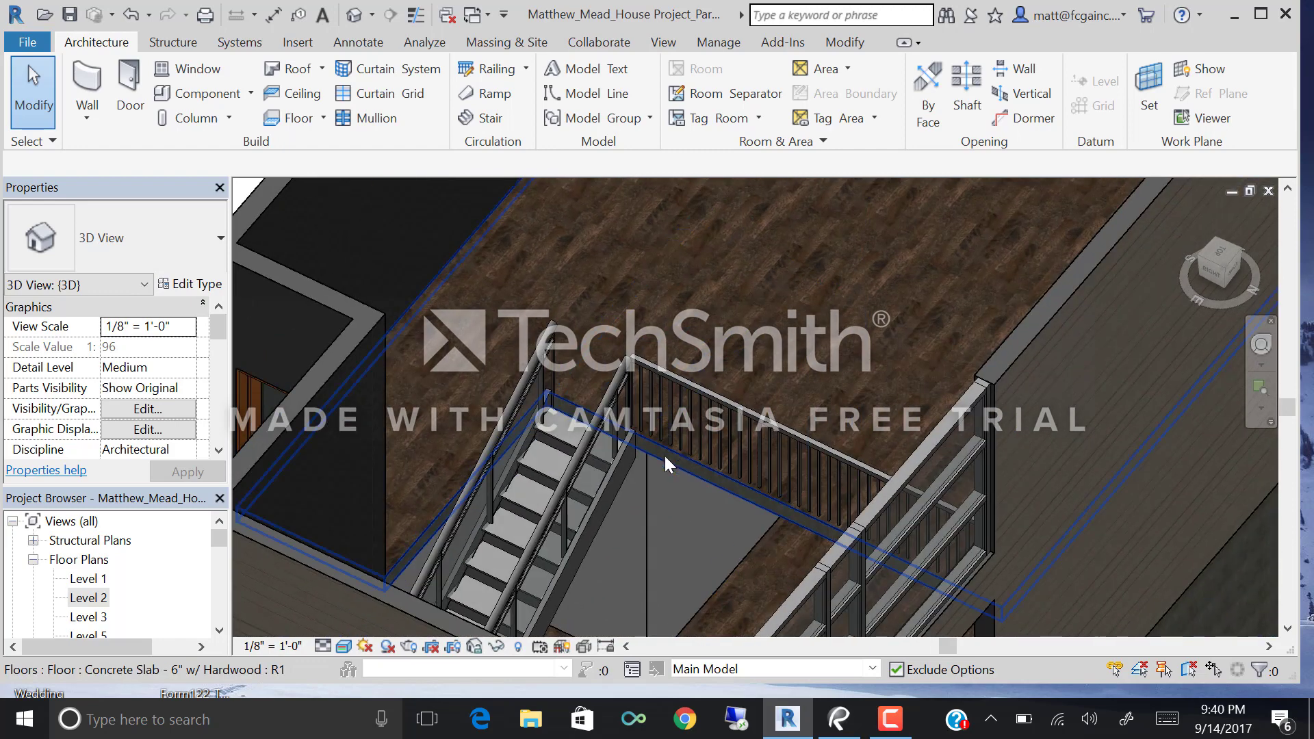
middle_click_drag(667, 465, 726, 537, "shift")
left_click(708, 371)
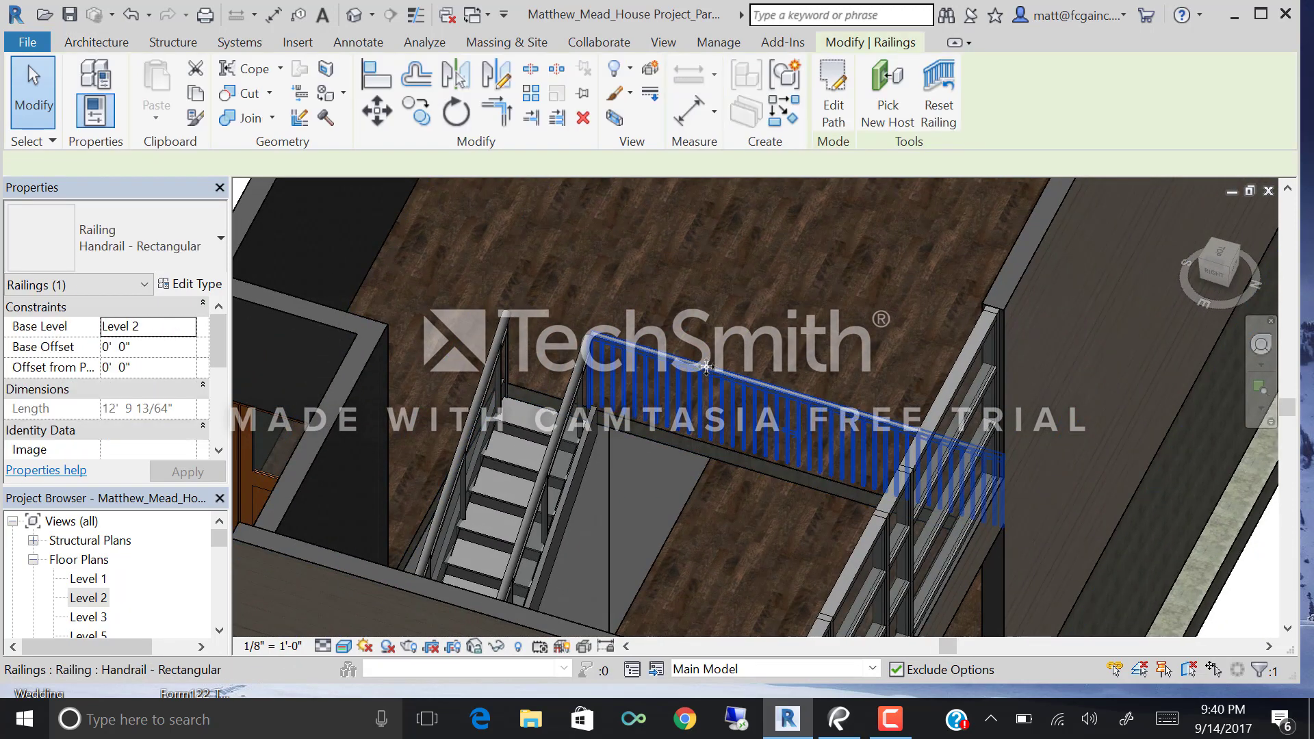
left_click(109, 251)
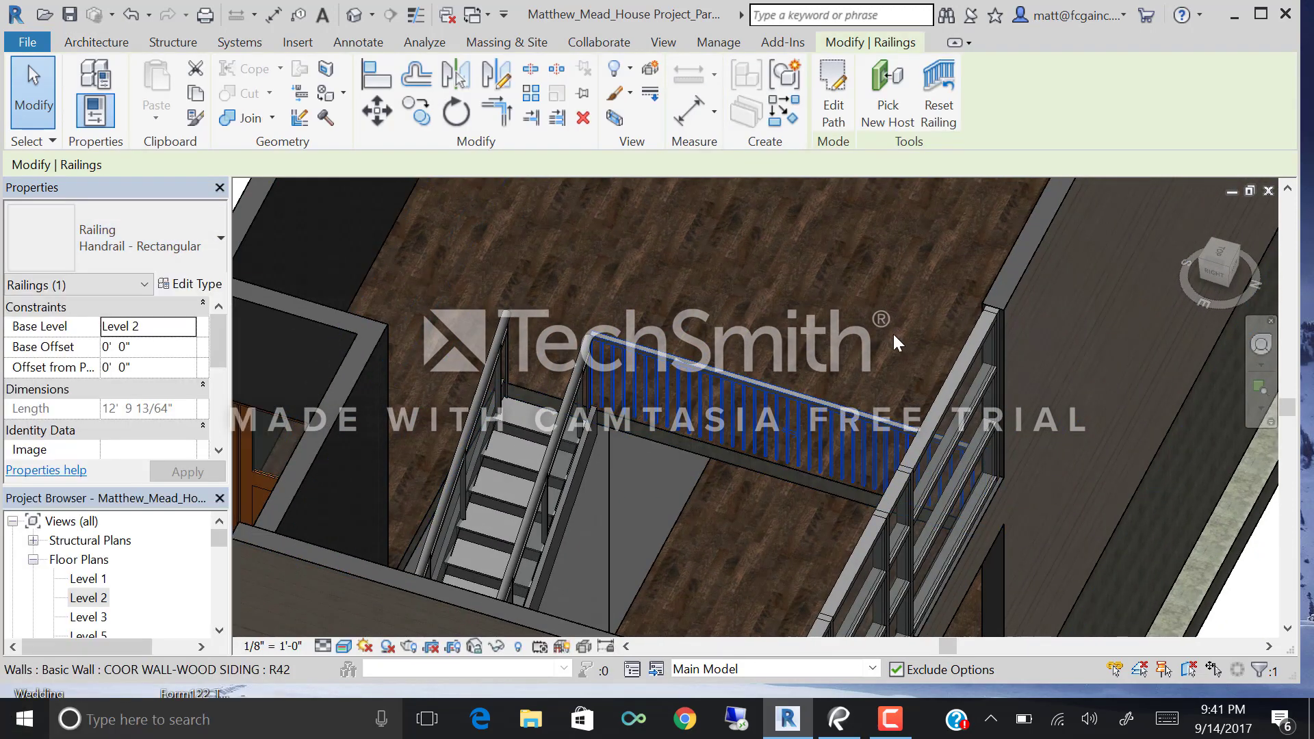
Examine the floor-edge railing and how it meets the stair railing in the 3D view.
left_click(615, 305)
middle_click_drag(616, 305, 655, 472, "shift")
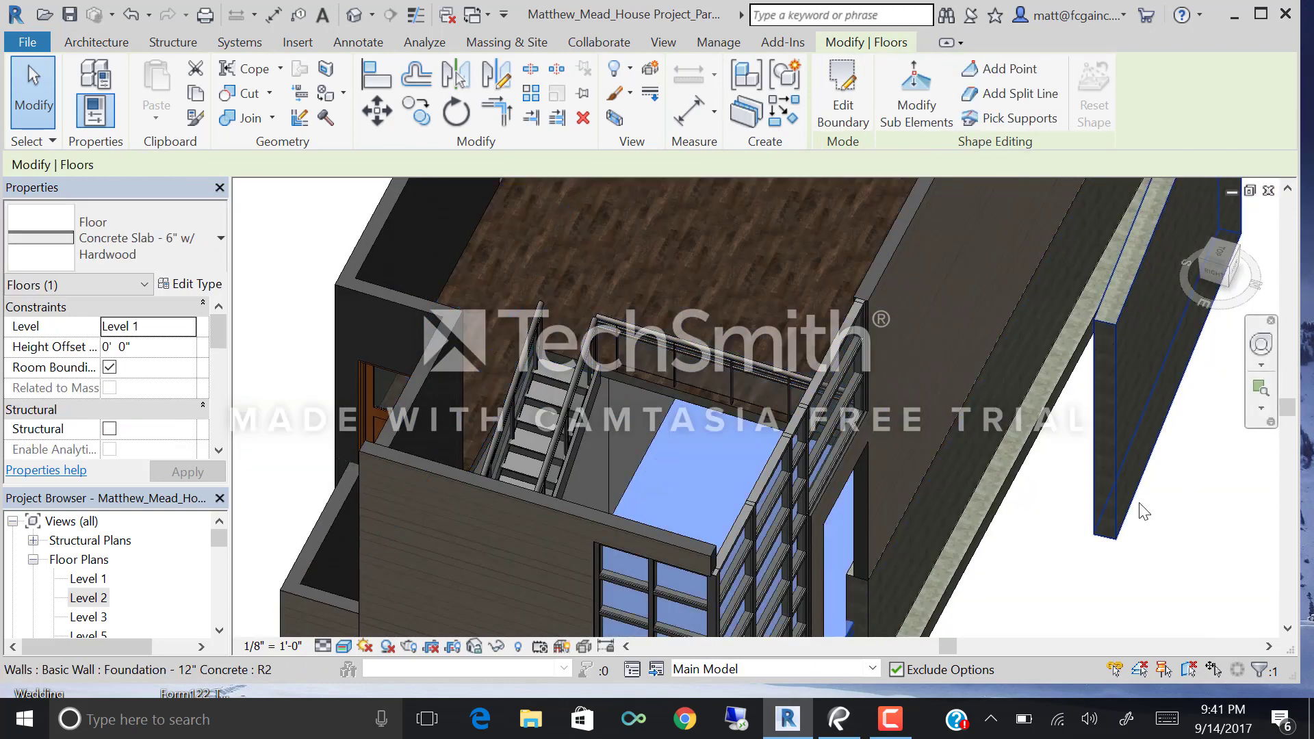
key("Escape")
middle_click_drag(1016, 573, 963, 522, "shift")
scroll(909, 491, "up", 3)
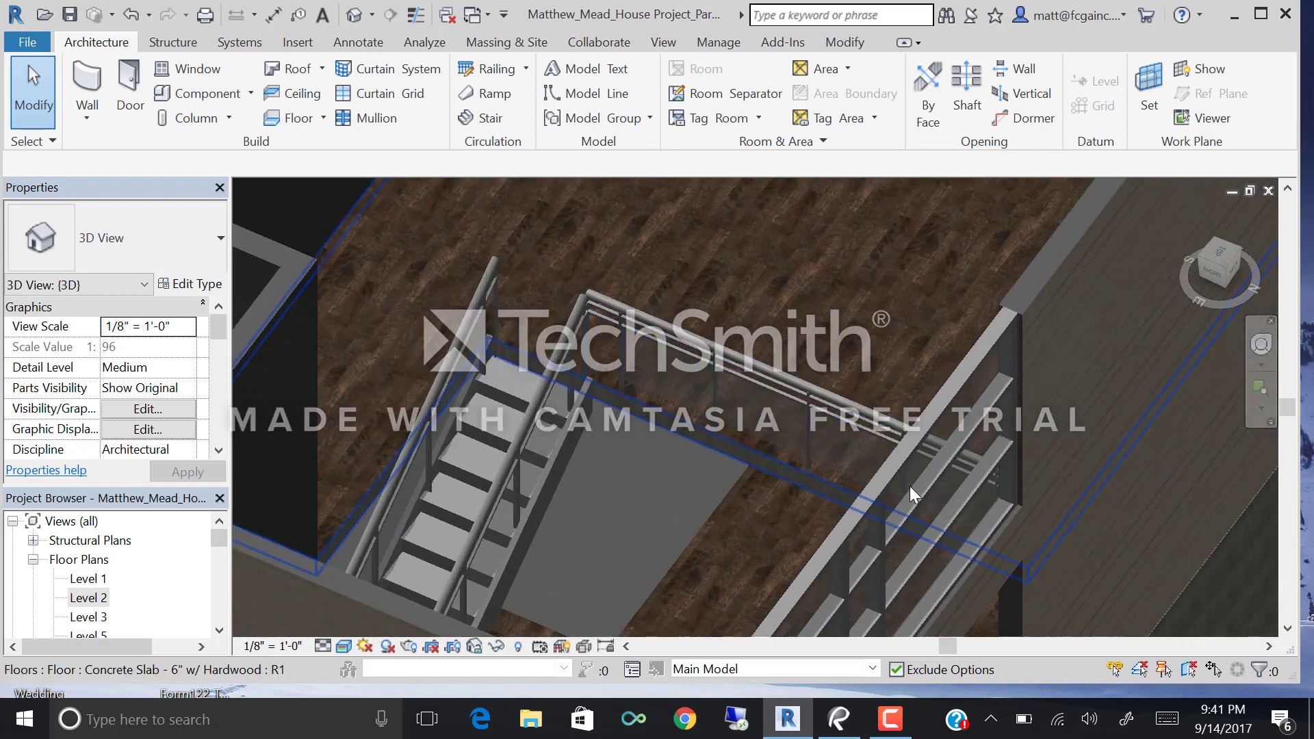
scroll(790, 425, "down", 5)
middle_click_drag(848, 315, 846, 262, "shift")
scroll(754, 478, "up", 3)
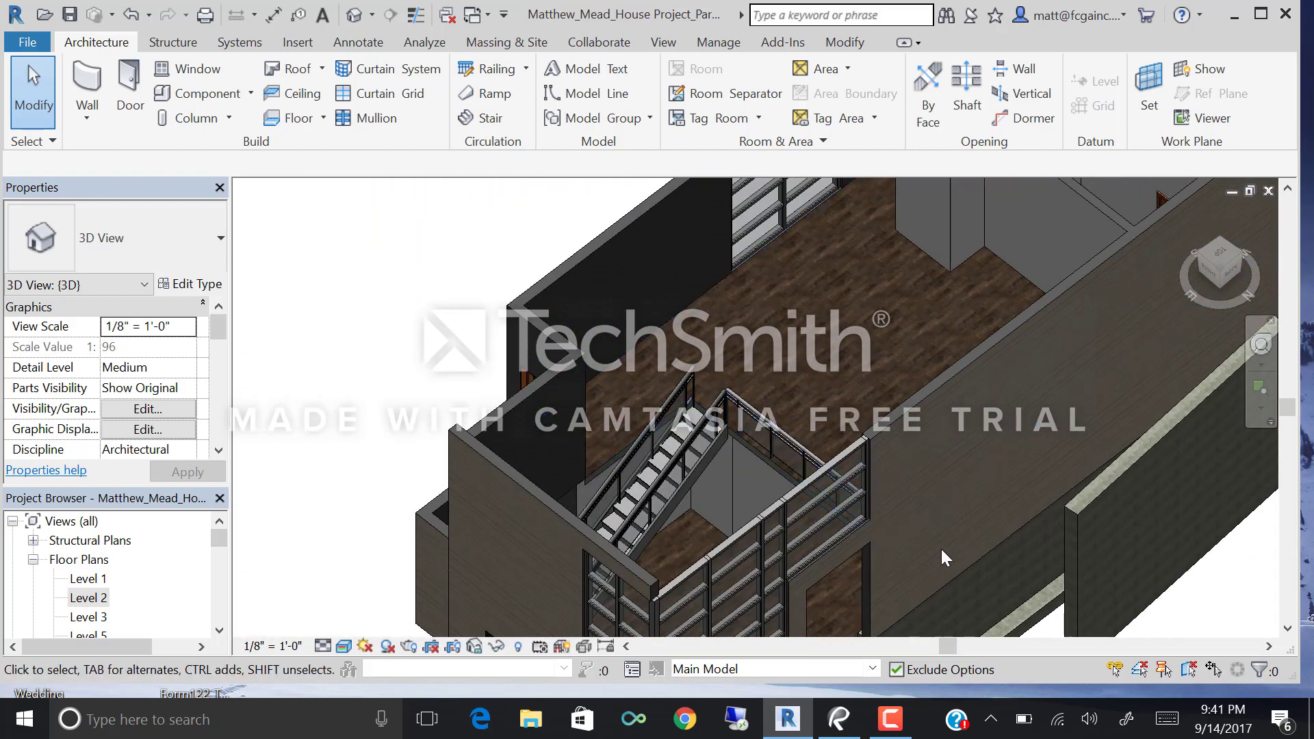
Try to create a Glass Panel - Bottom Fill railing path on Level 2, offset 2" from the floor edge beside the stair.
double_click(96, 602)
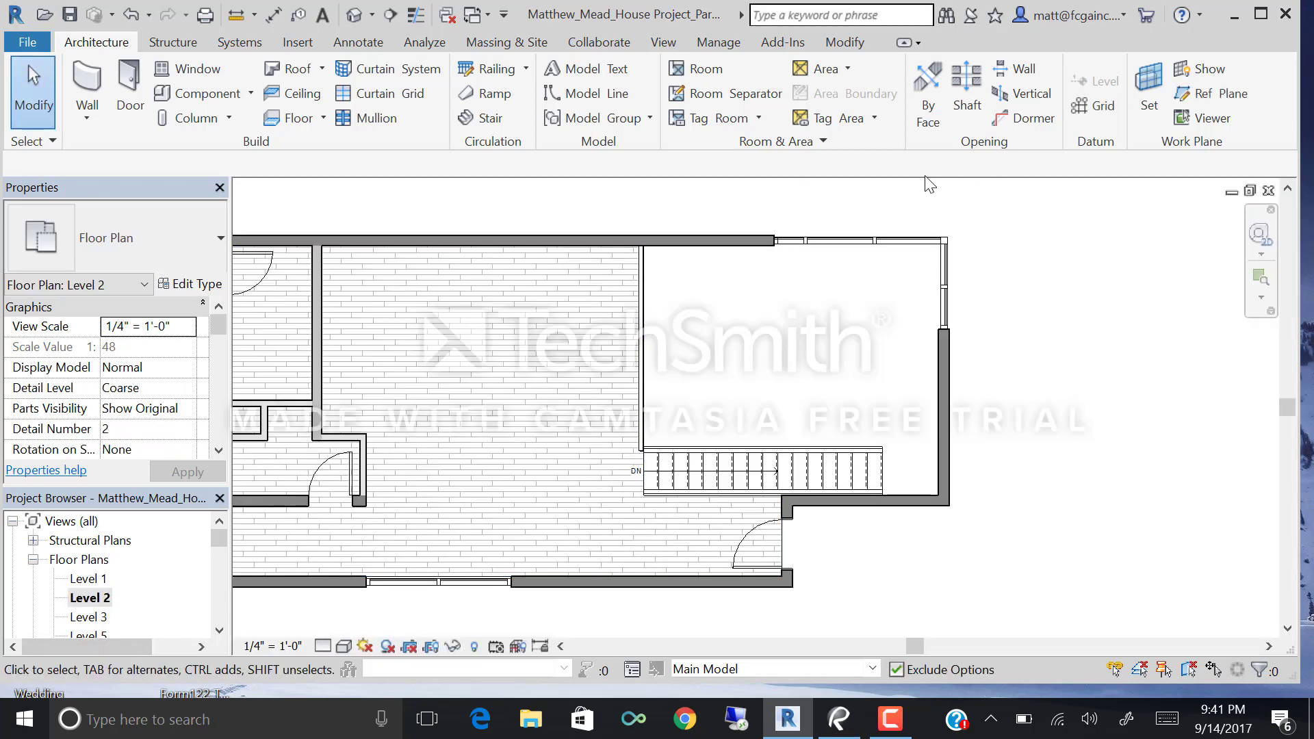
scroll(568, 316, "up", 5)
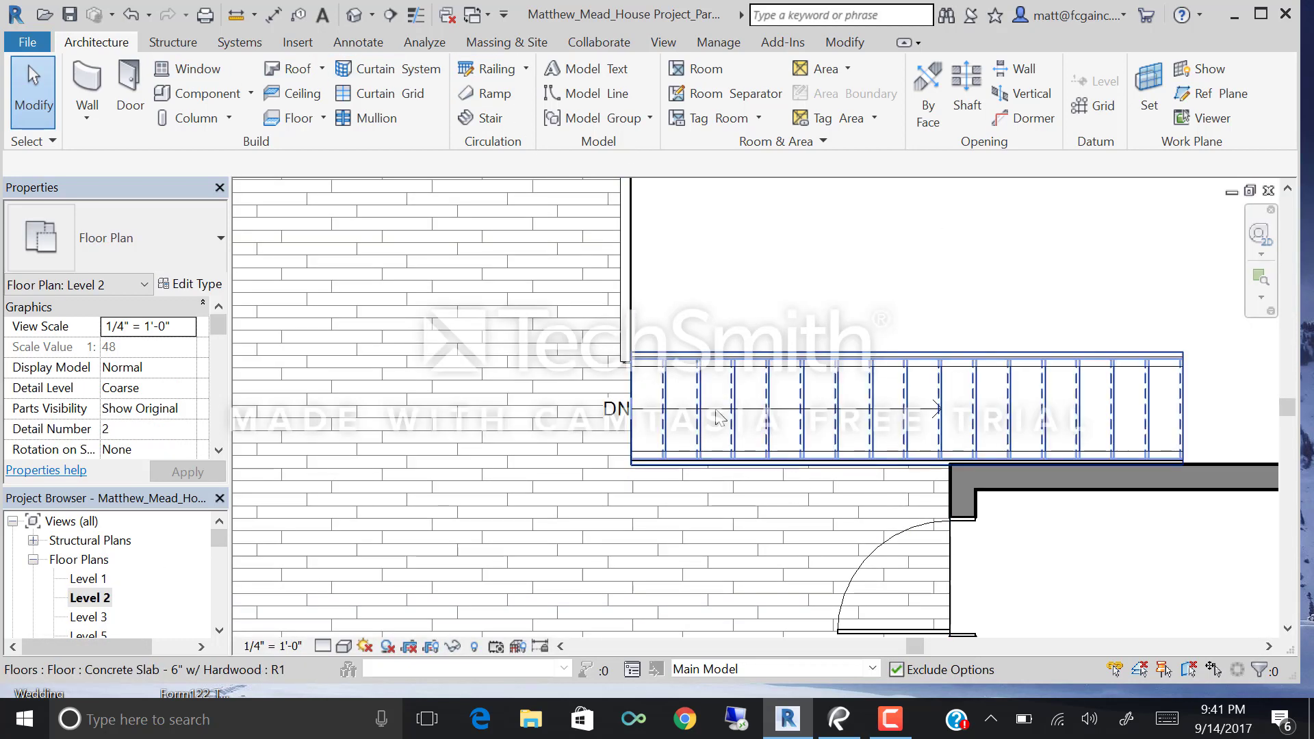
left_click(487, 71)
left_click(109, 249)
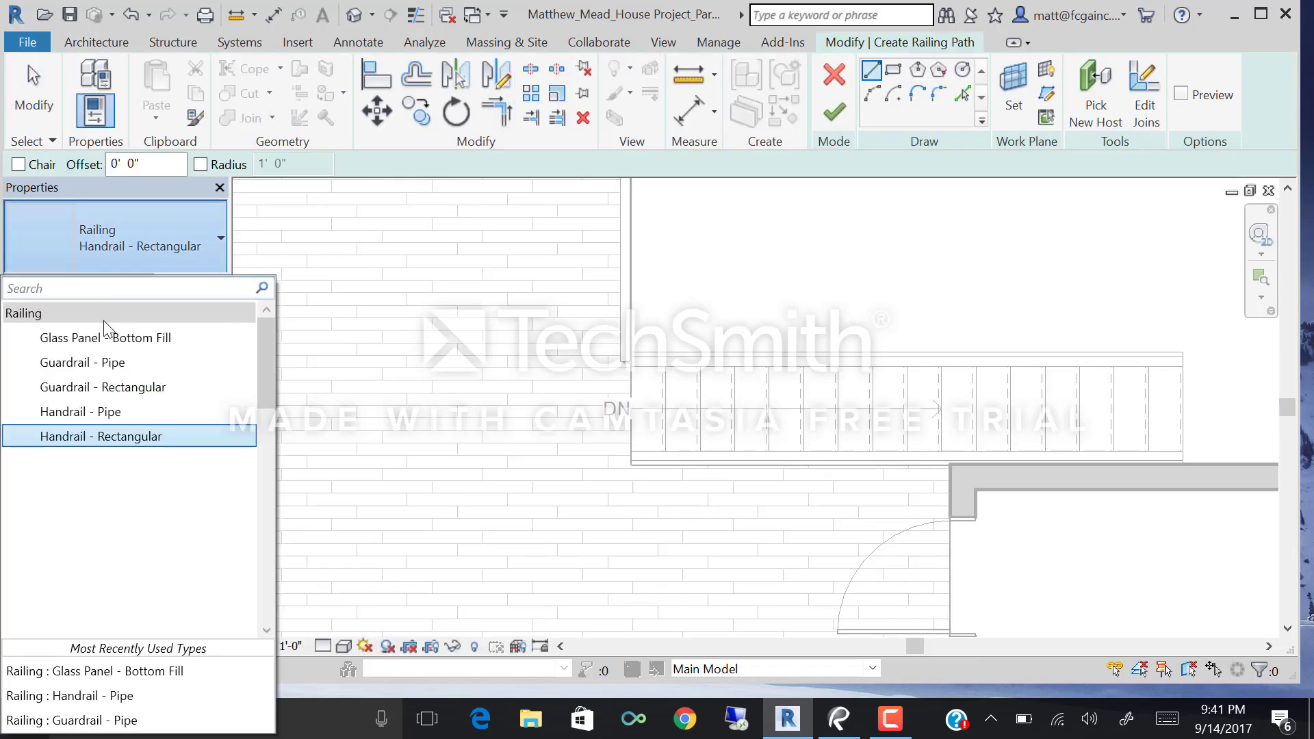
left_click(75, 335)
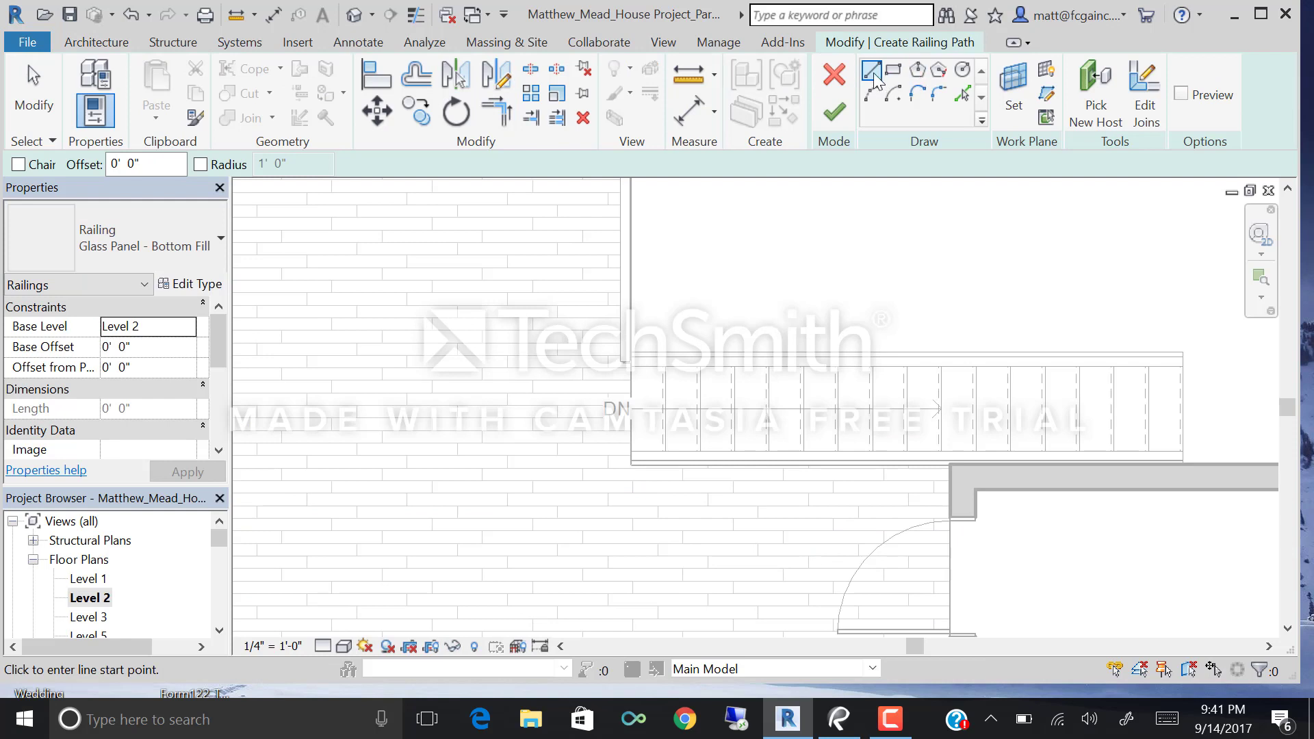
left_click(962, 96)
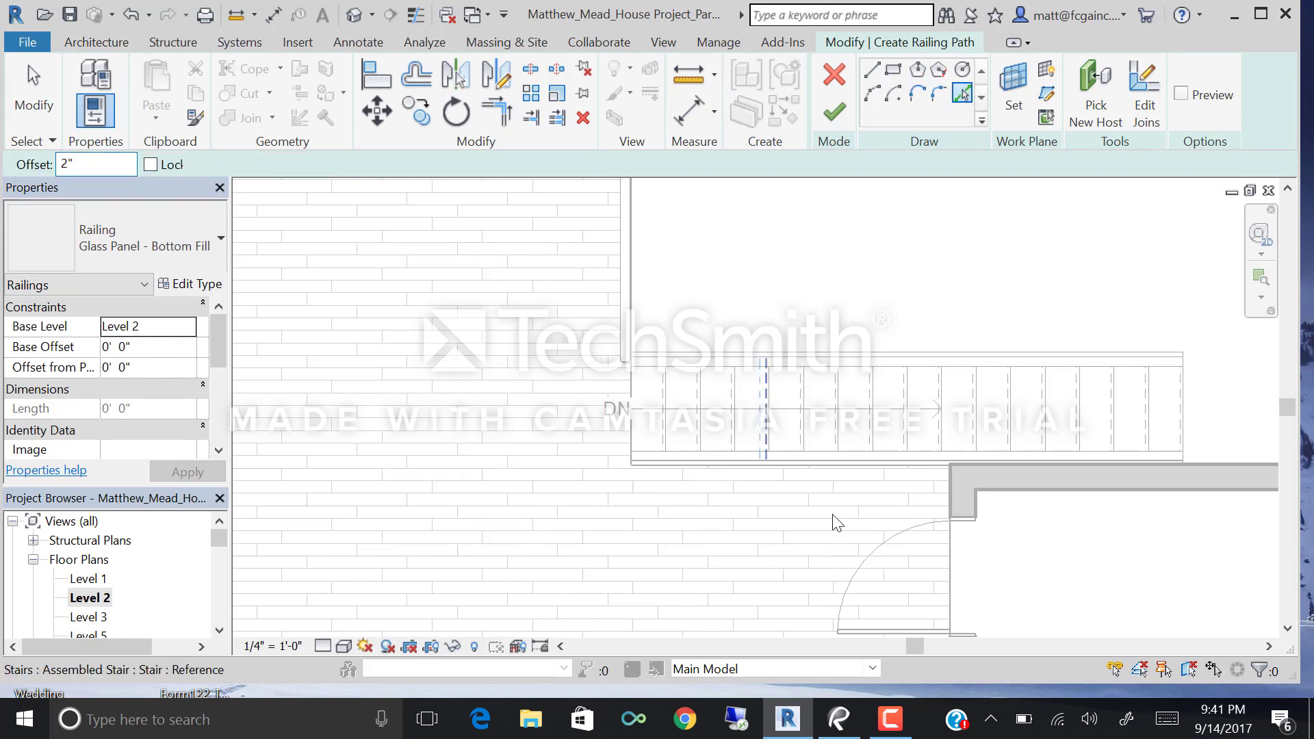
left_click(830, 464)
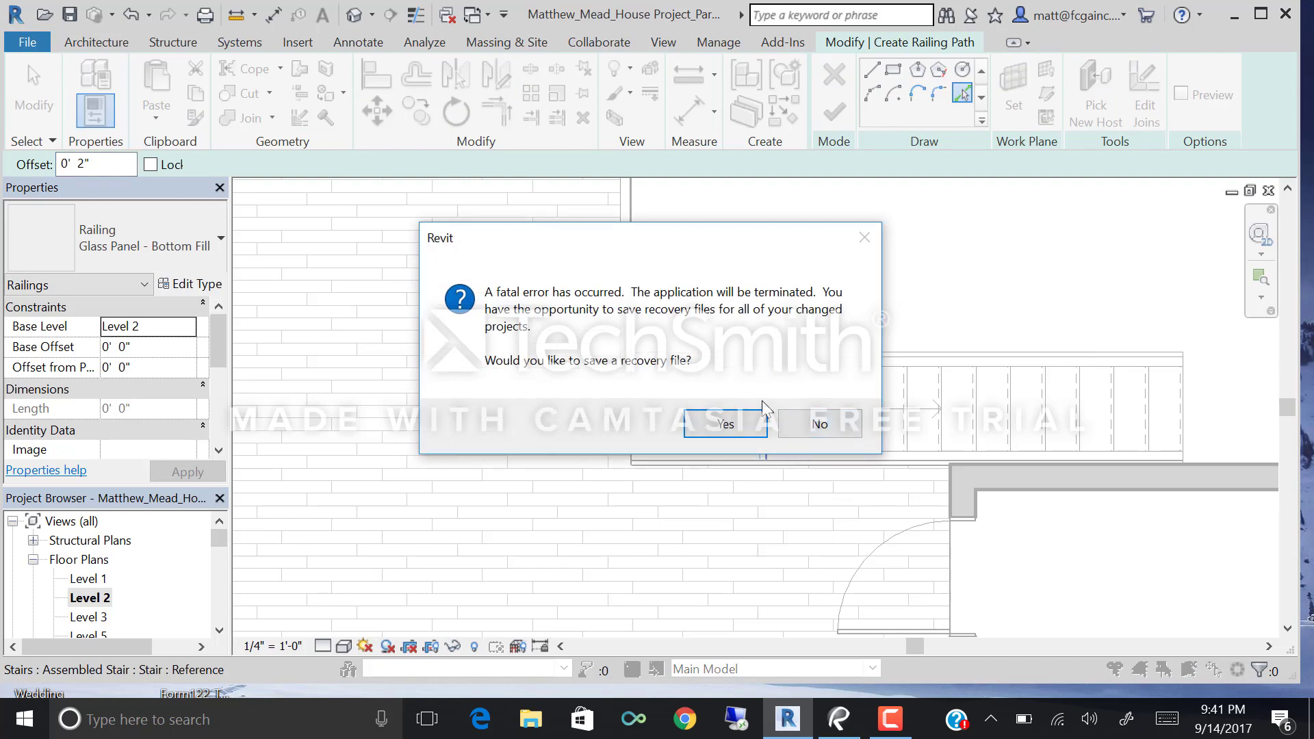
Save a recovery copy of the project to the Desktop under the suggested file name.
left_click(726, 425)
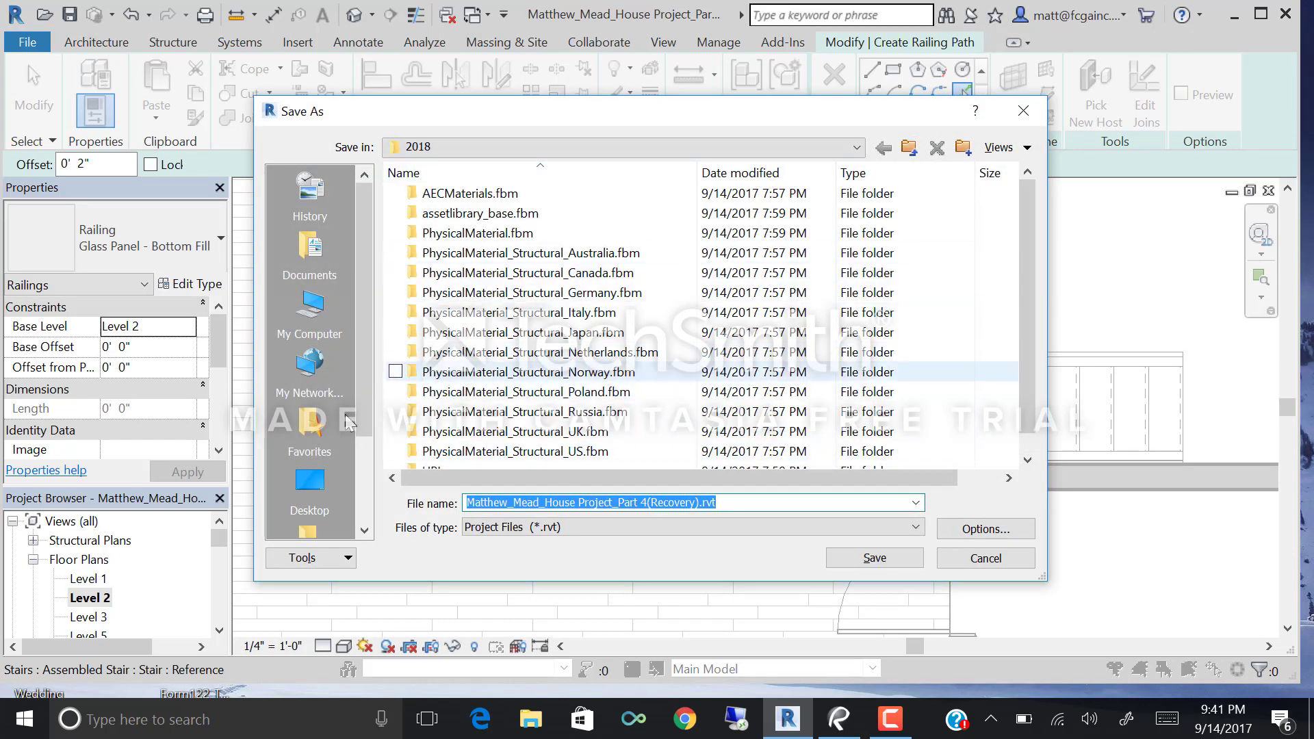
left_click(309, 485)
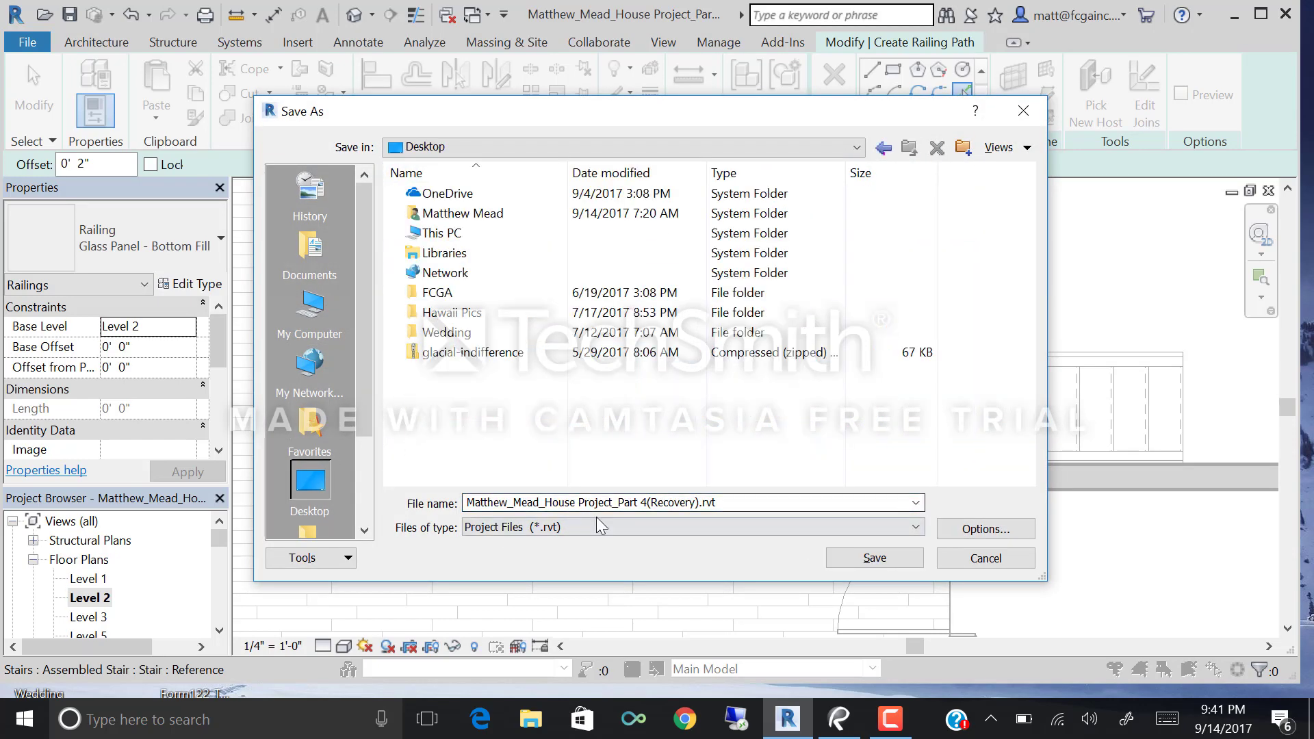
left_click(858, 559)
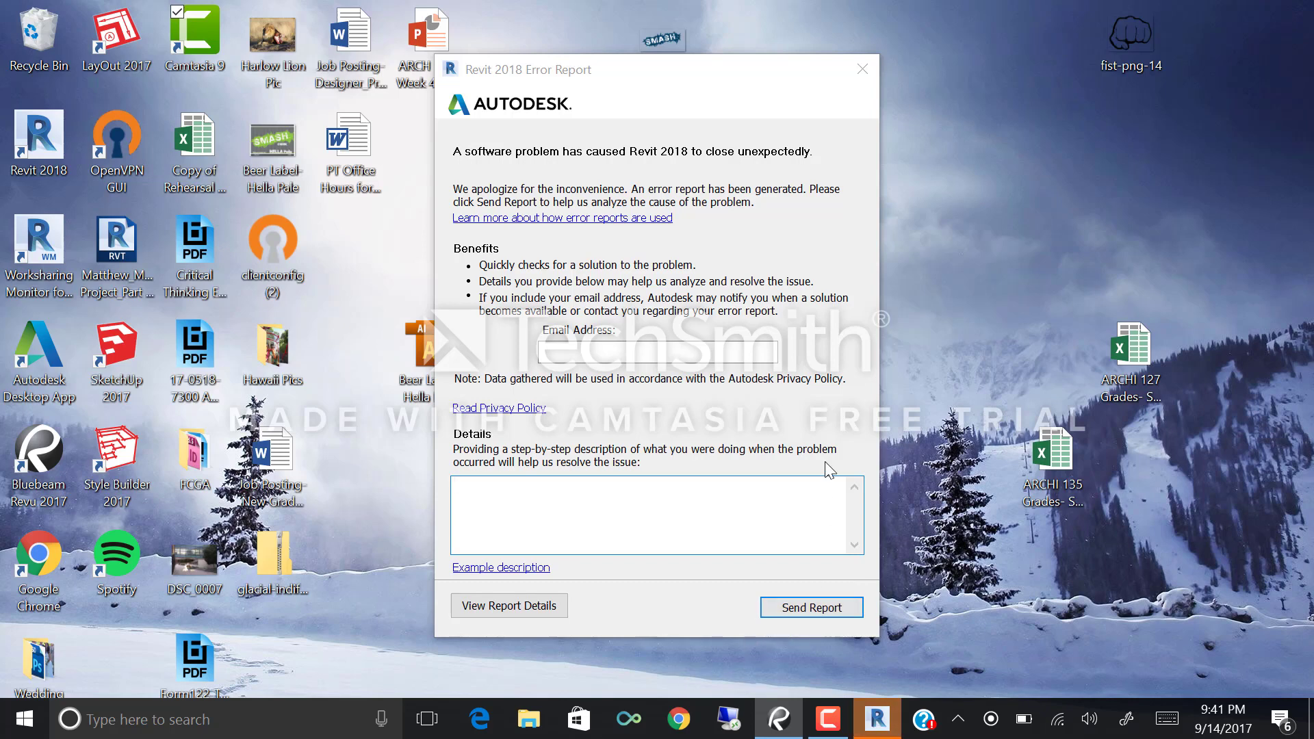
Dismiss the Revit error report without sending it and reopen the recovered project from the Desktop.
left_click(860, 69)
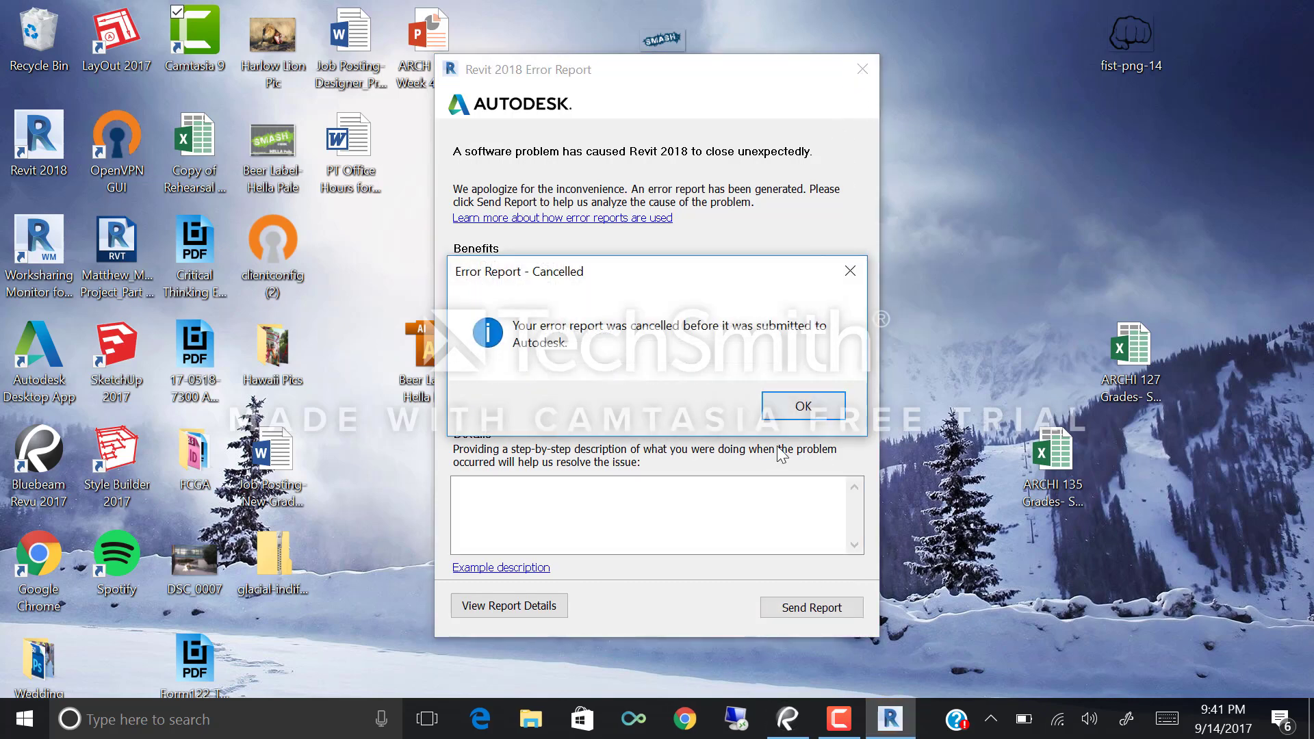
left_click(785, 414)
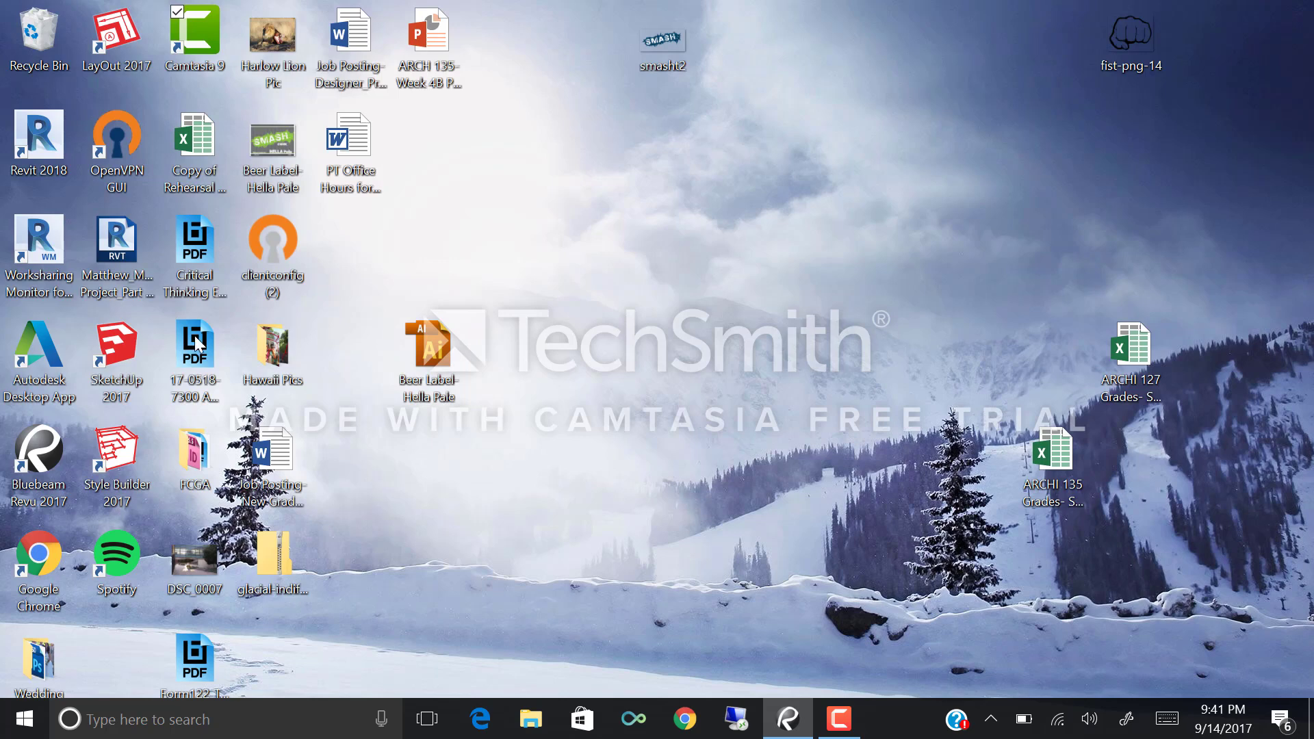
double_click(104, 243)
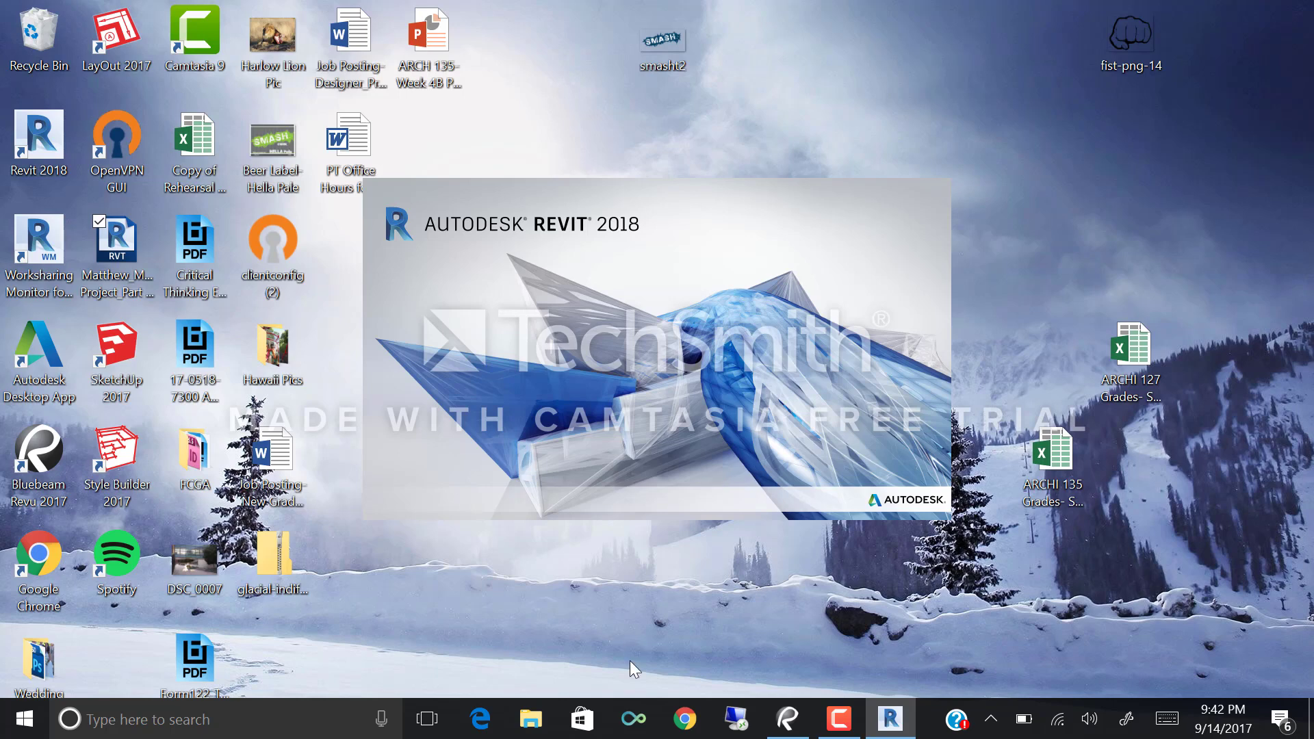
left_click(839, 718)
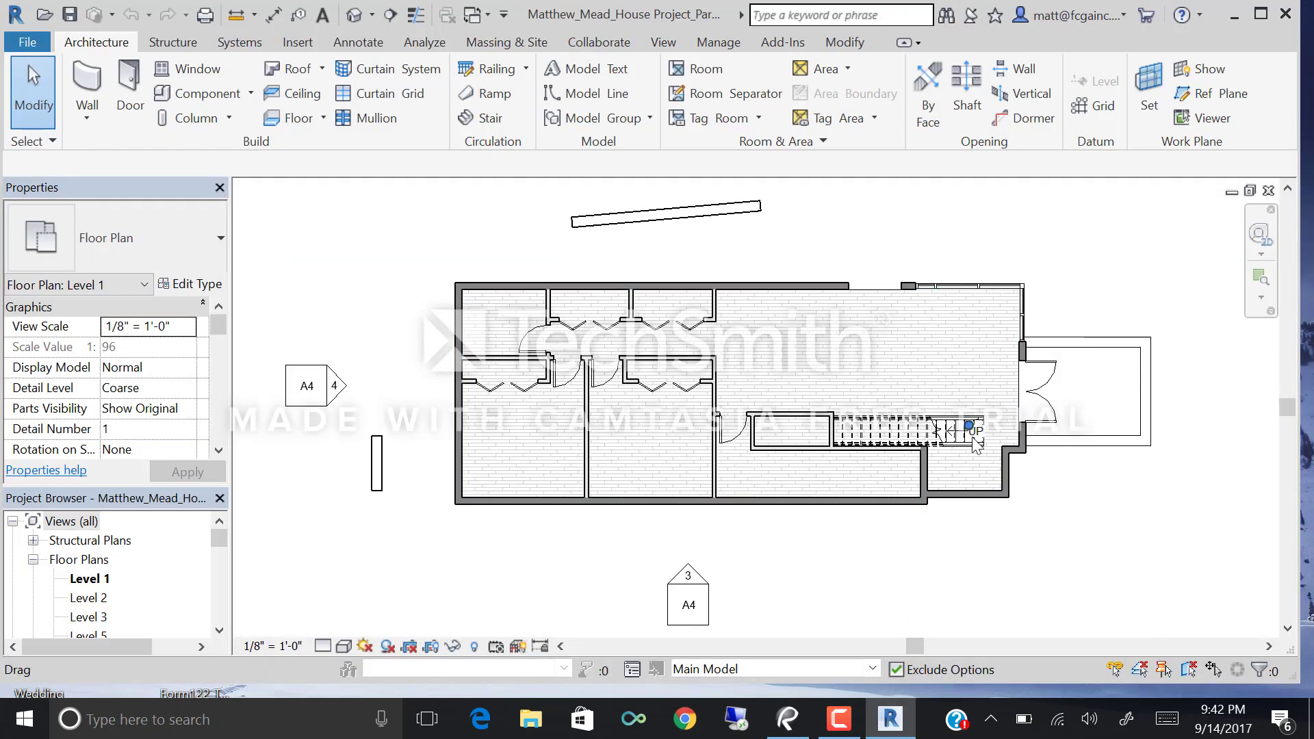
Try again to sketch a railing path on the Level 2 plan by picking the floor edge beside the stair with a 2" offset.
scroll(752, 452, "up", 4)
scroll(479, 448, "down", 1)
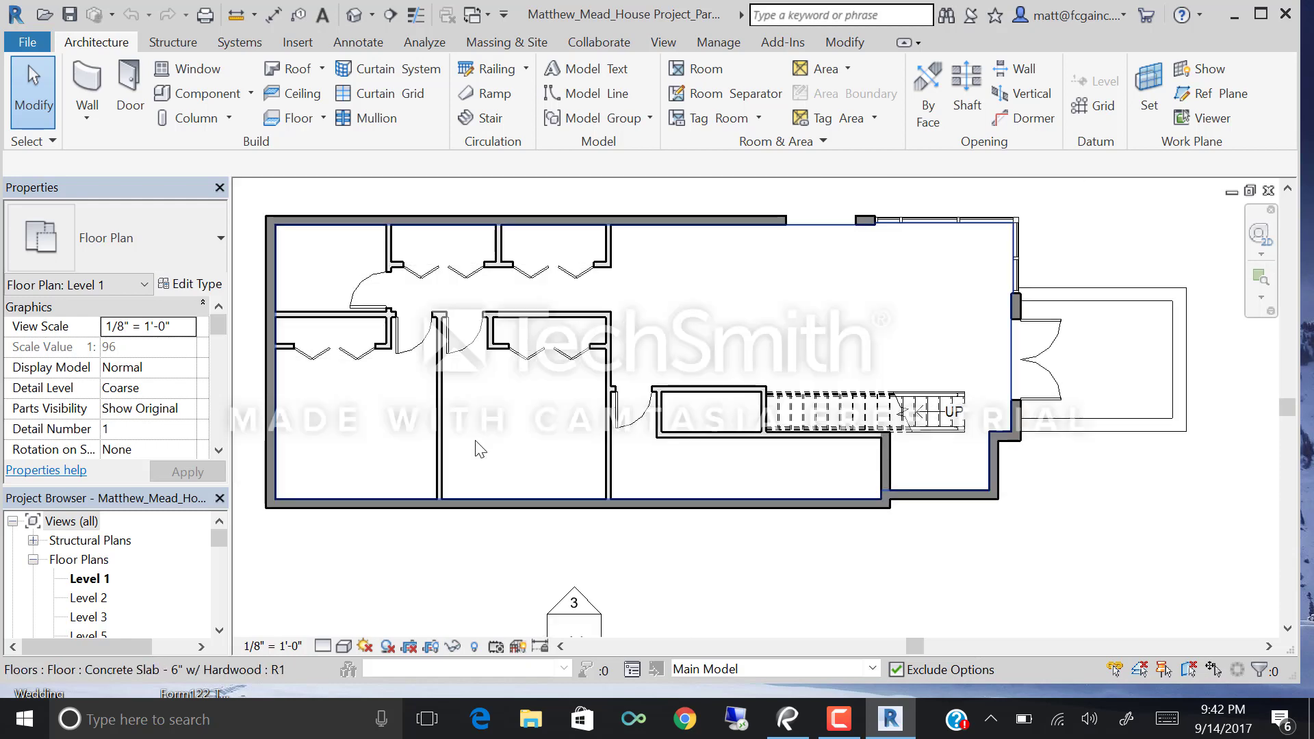
double_click(92, 597)
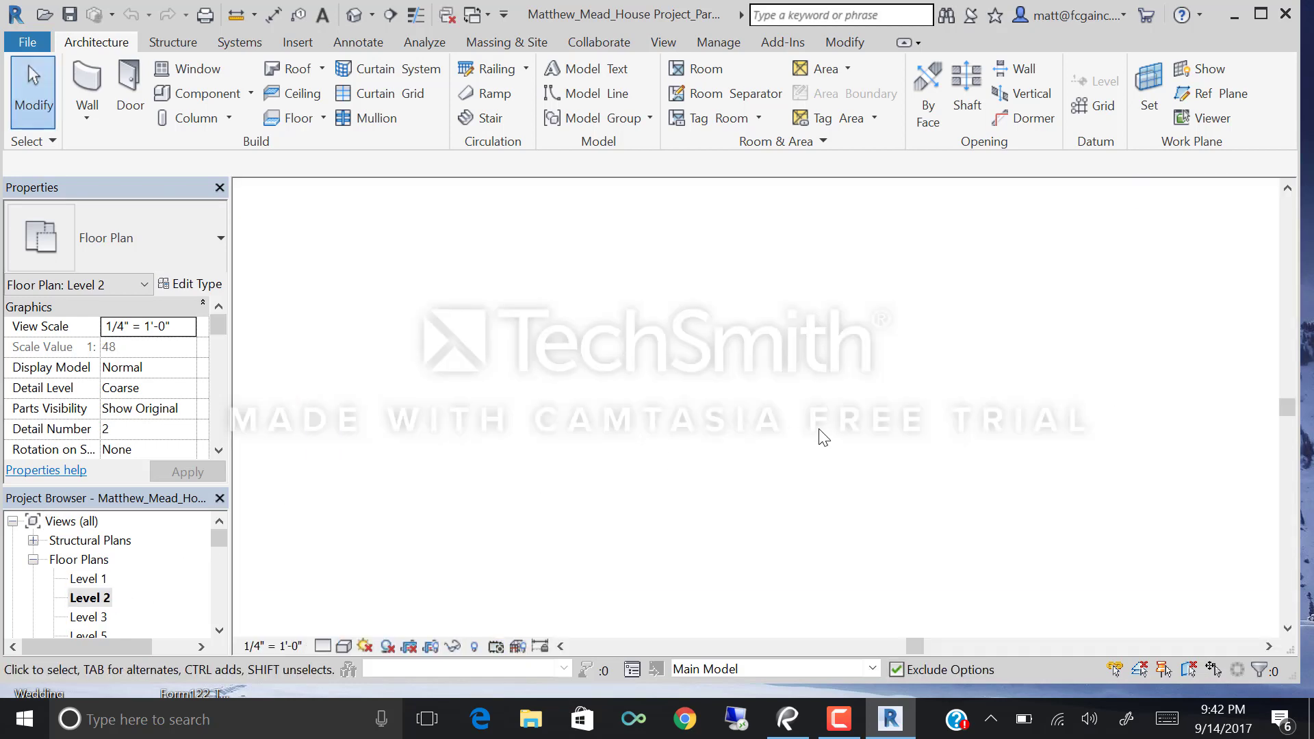
scroll(787, 479, "up", 6)
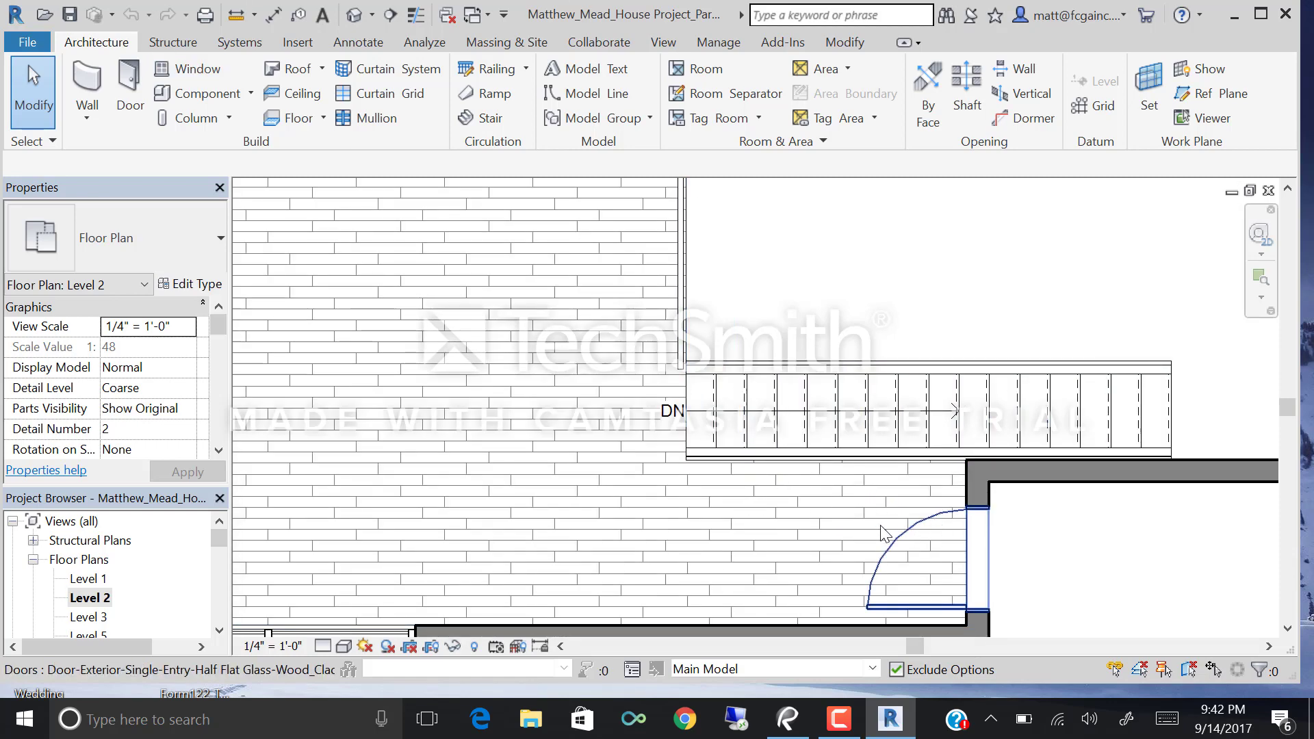
scroll(780, 496, "up", 2)
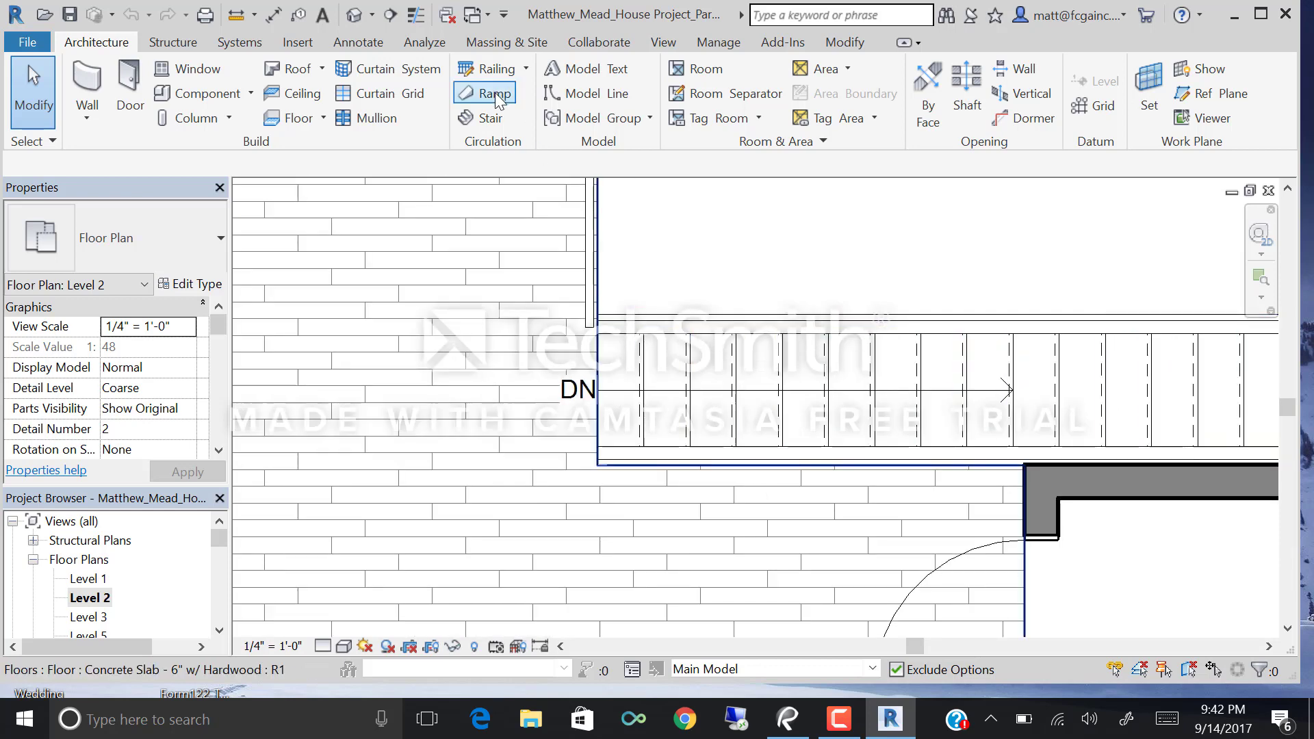
left_click(525, 69)
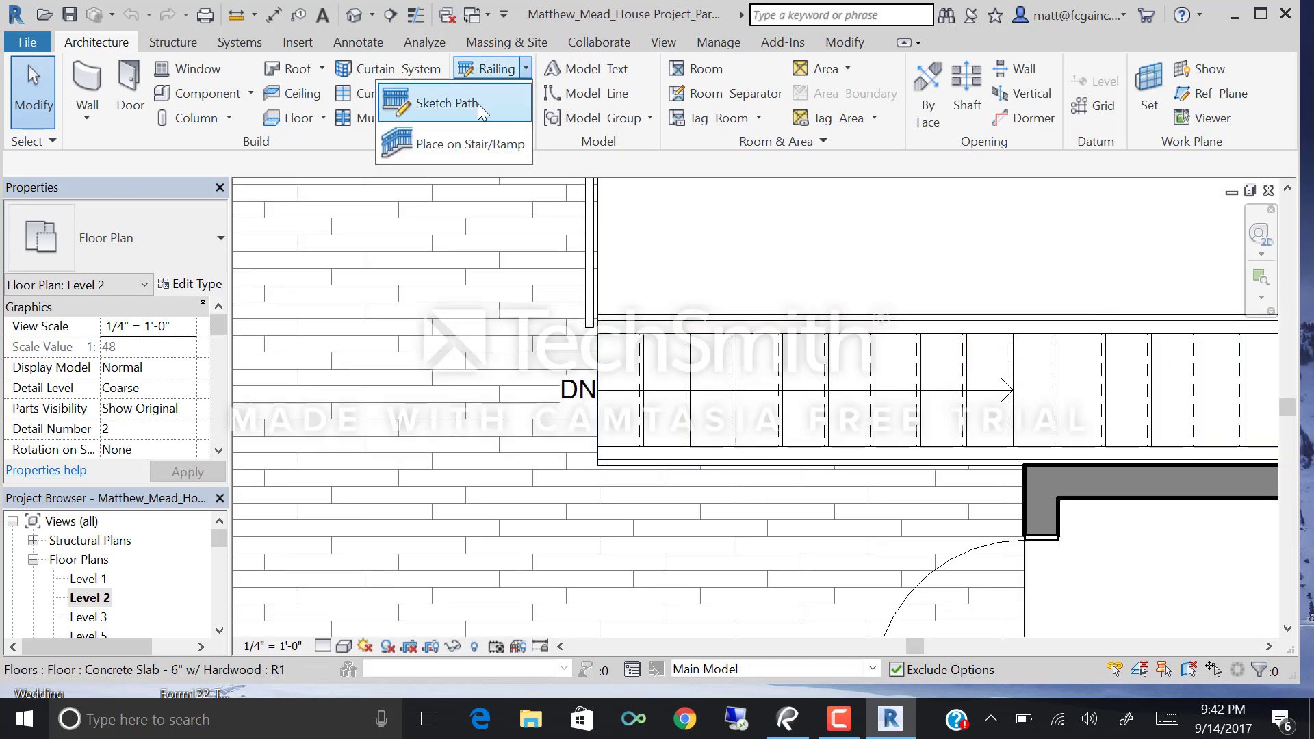
left_click(481, 103)
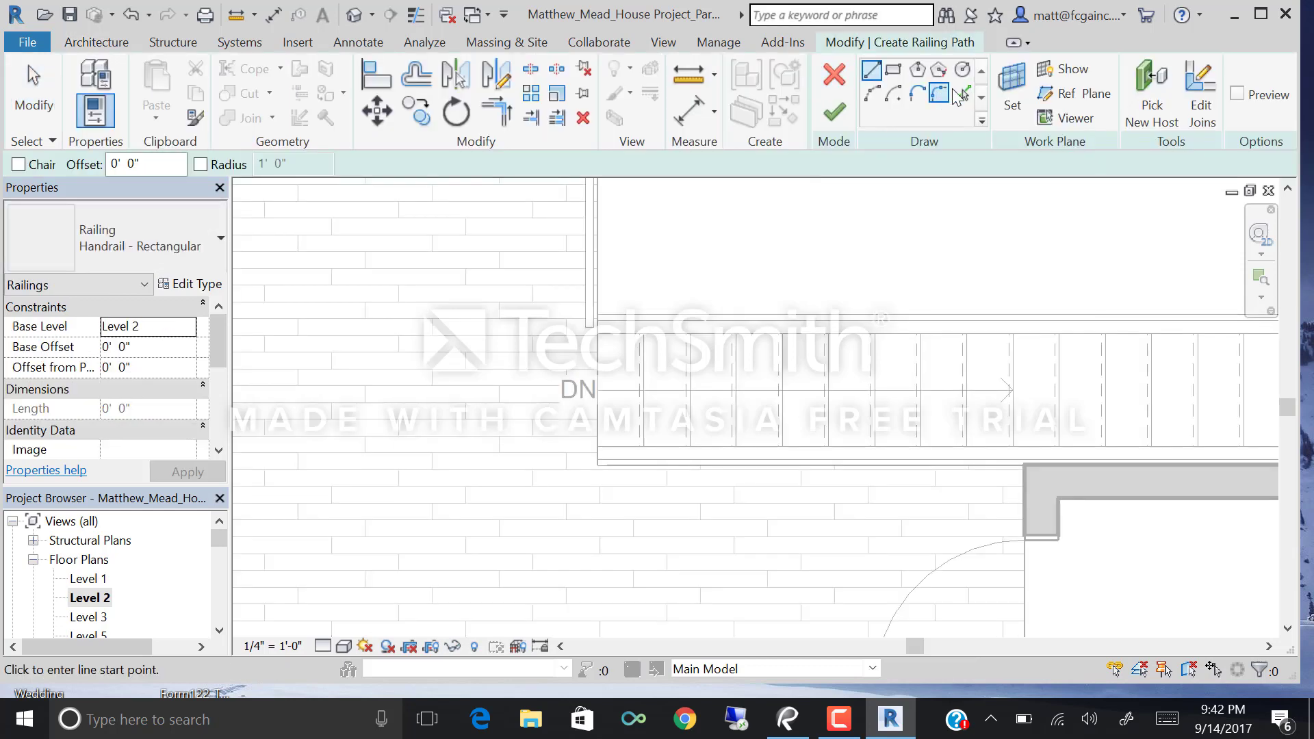
left_click(959, 94)
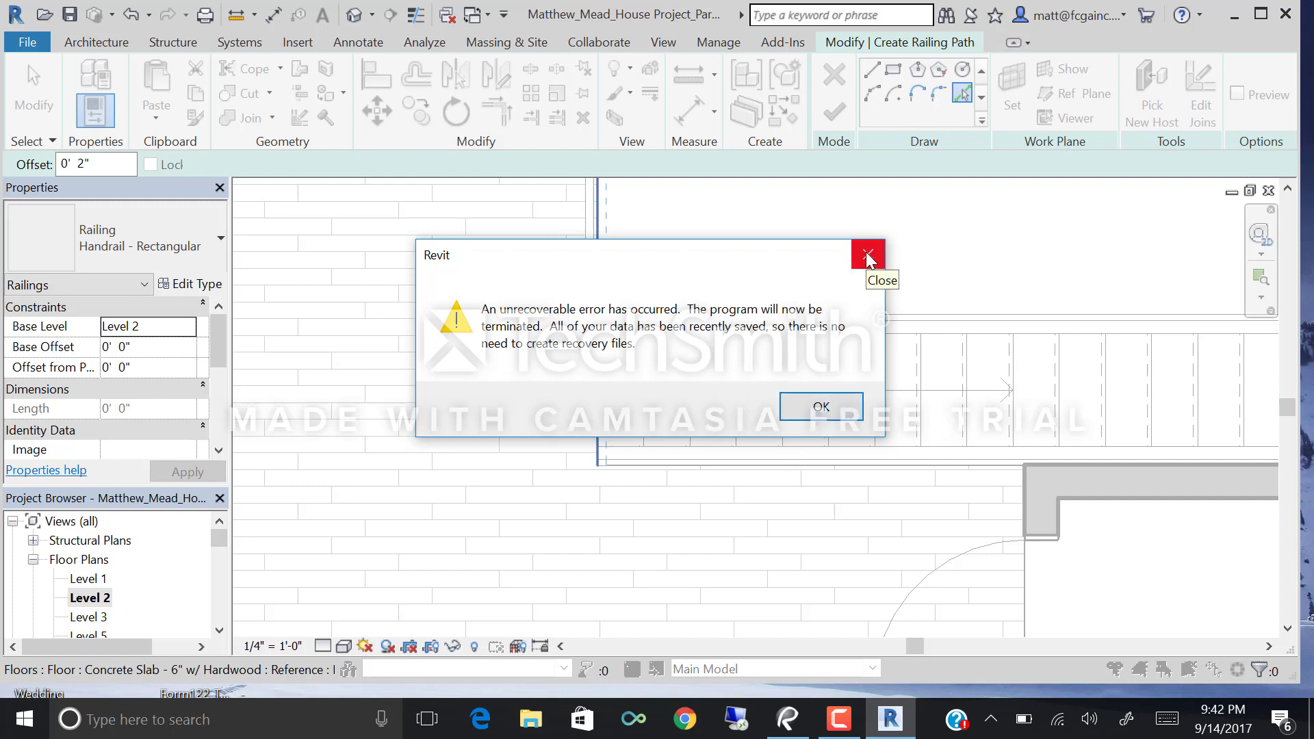
left_click(822, 410)
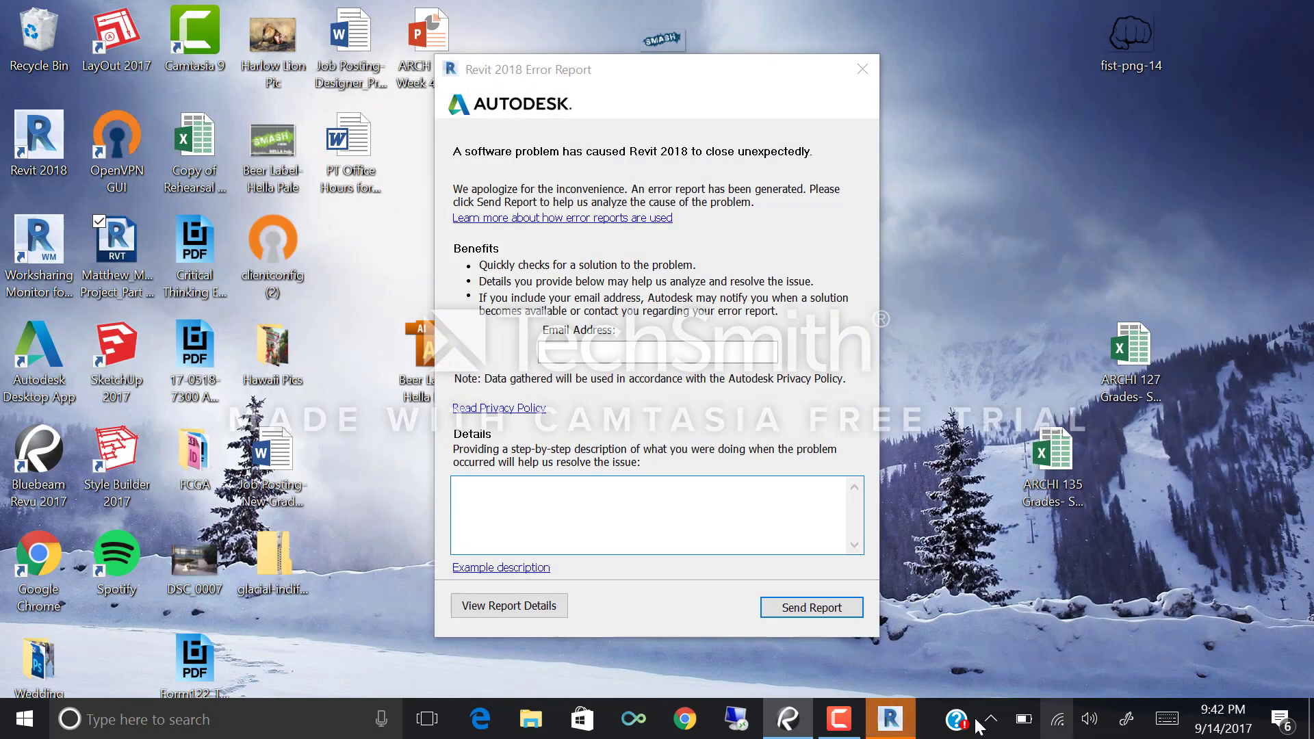
left_click(839, 719)
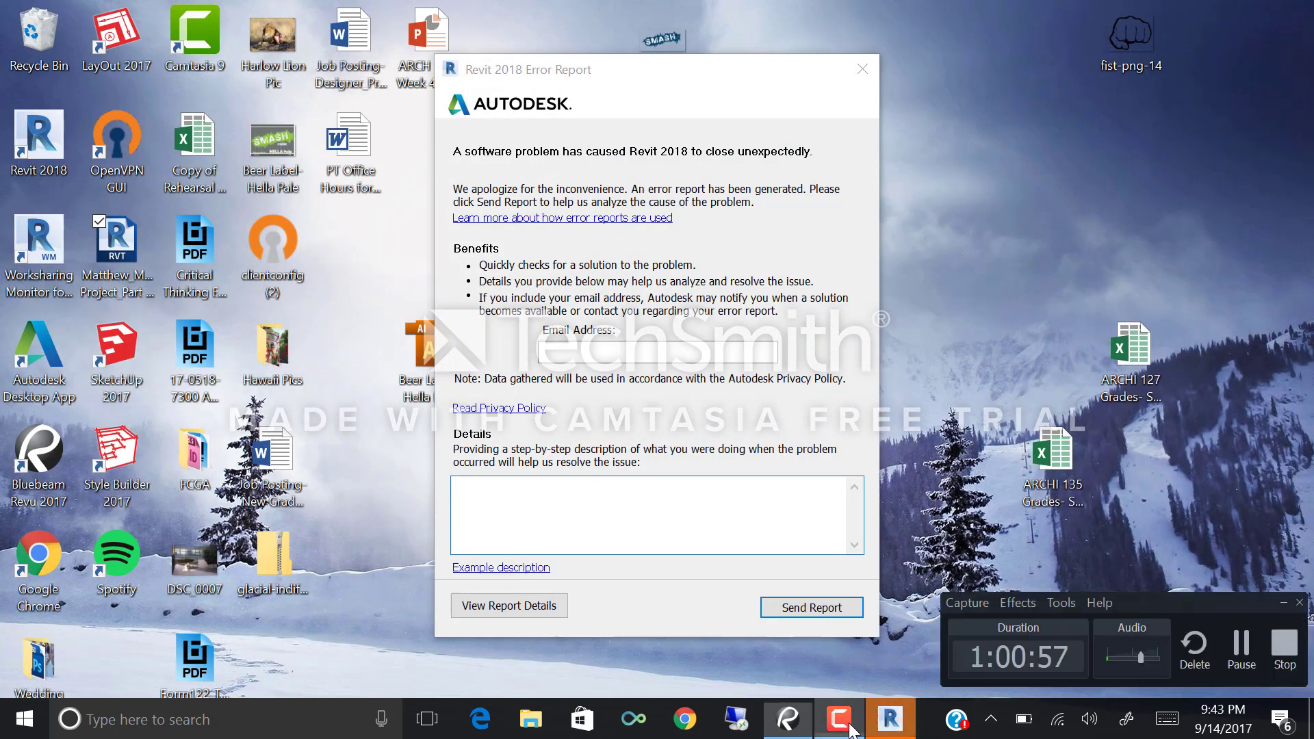
left_click(1241, 647)
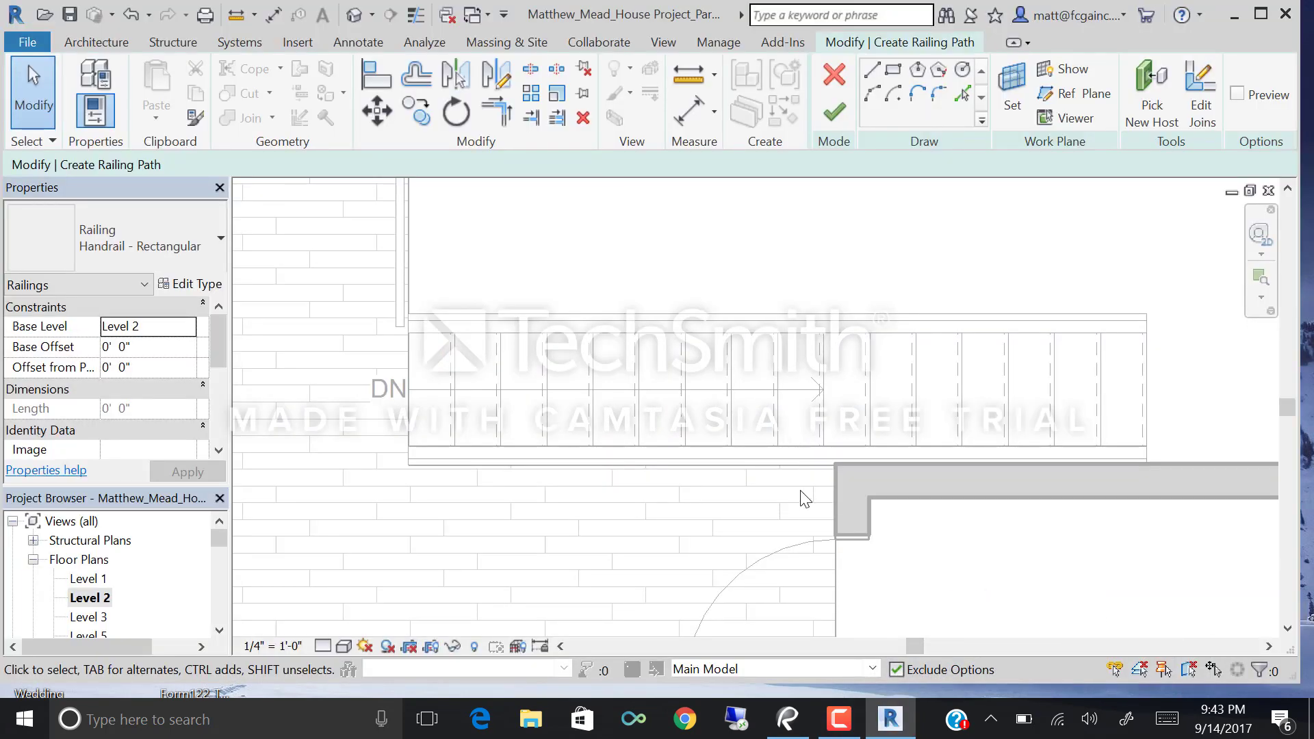
middle_click_drag(805, 498, 867, 513)
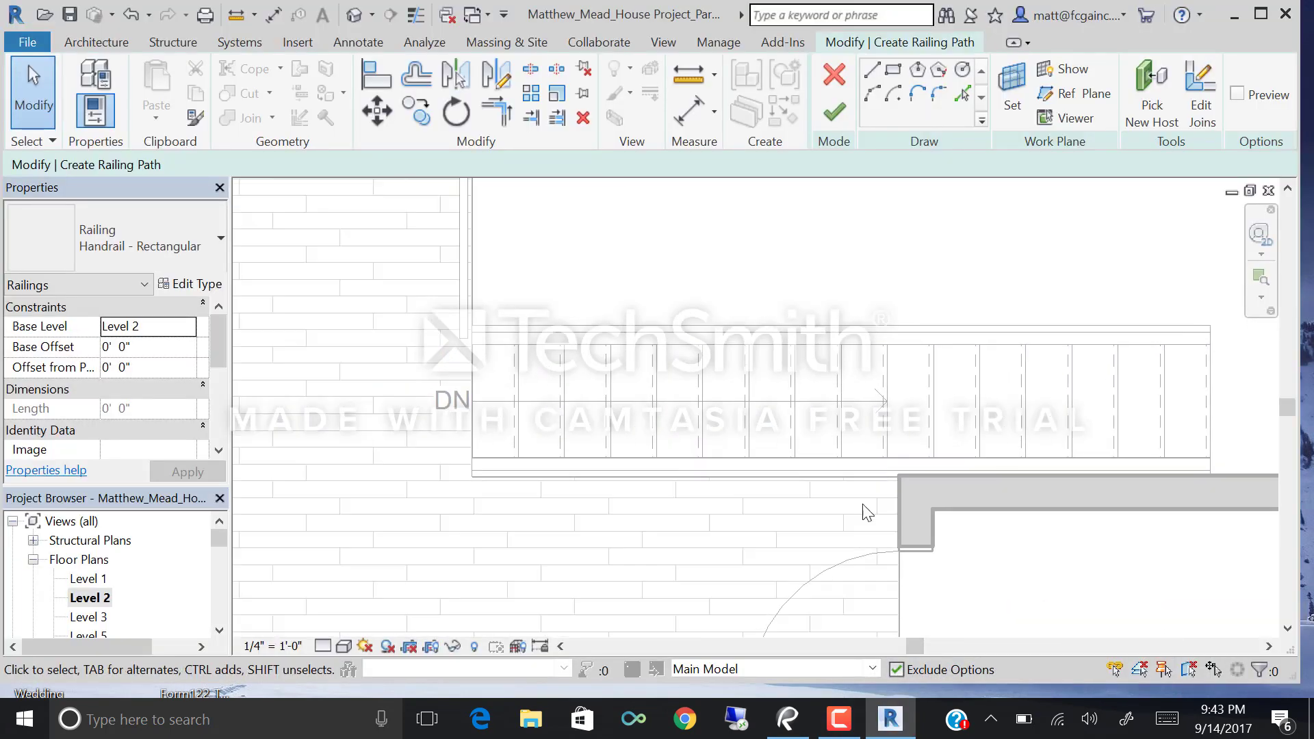
Sketch the railing path as lines from the wall corner, about 8'-7" along the stair, about 6" across, then back to the stair top rail's endpoint.
middle_click_drag(566, 527, 629, 511)
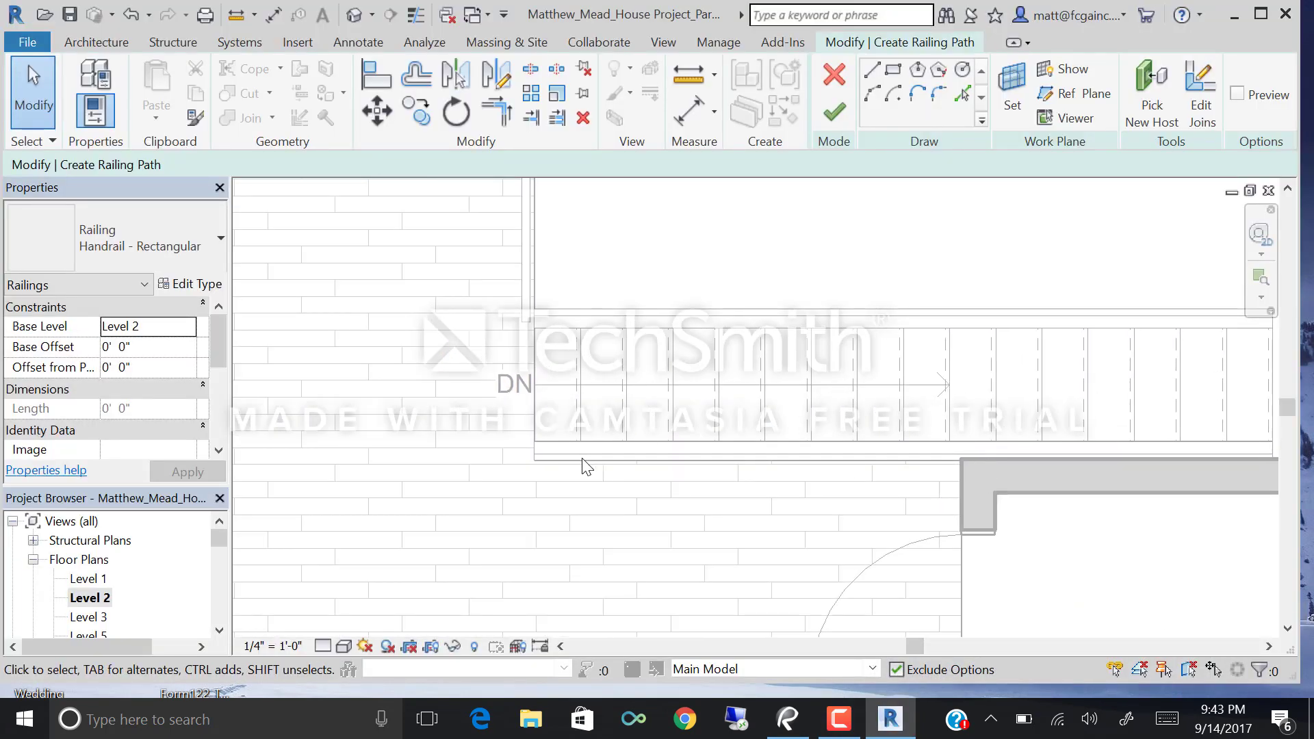
left_click(871, 70)
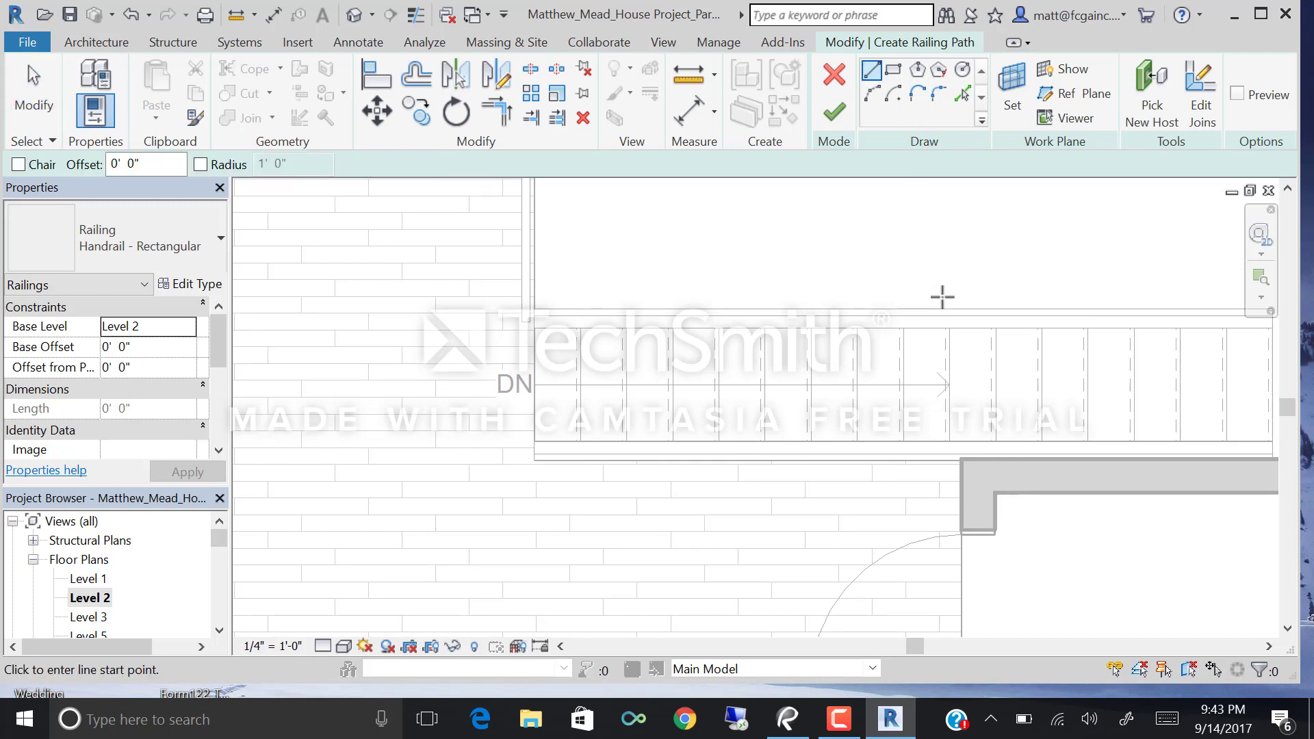
left_click(962, 470)
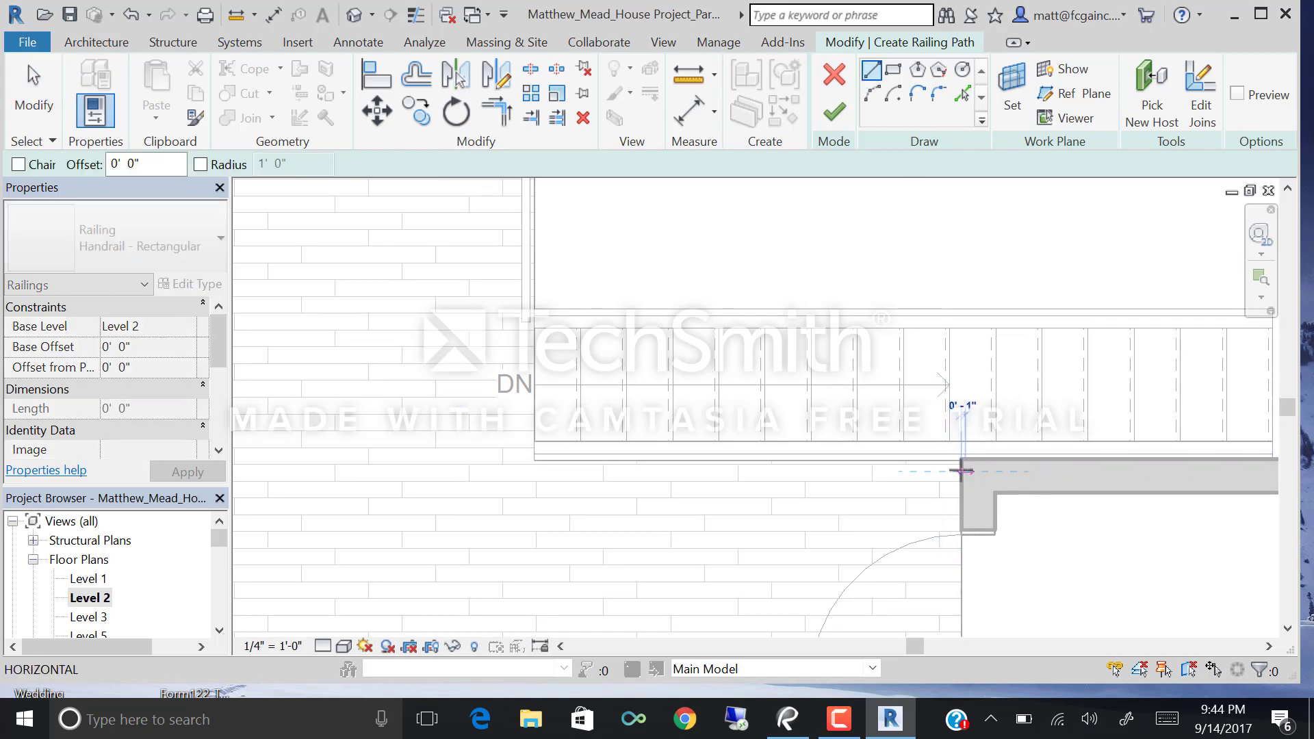
scroll(525, 471, "up", 3)
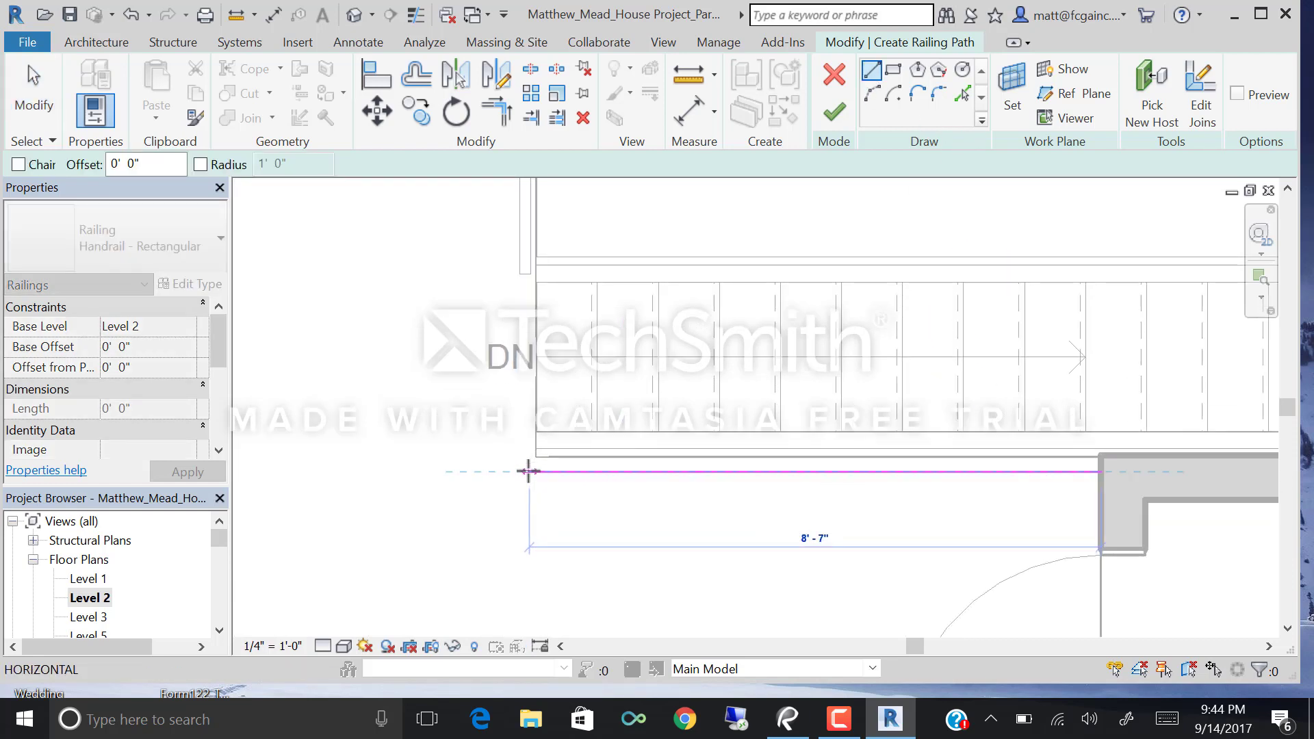
left_click(527, 471)
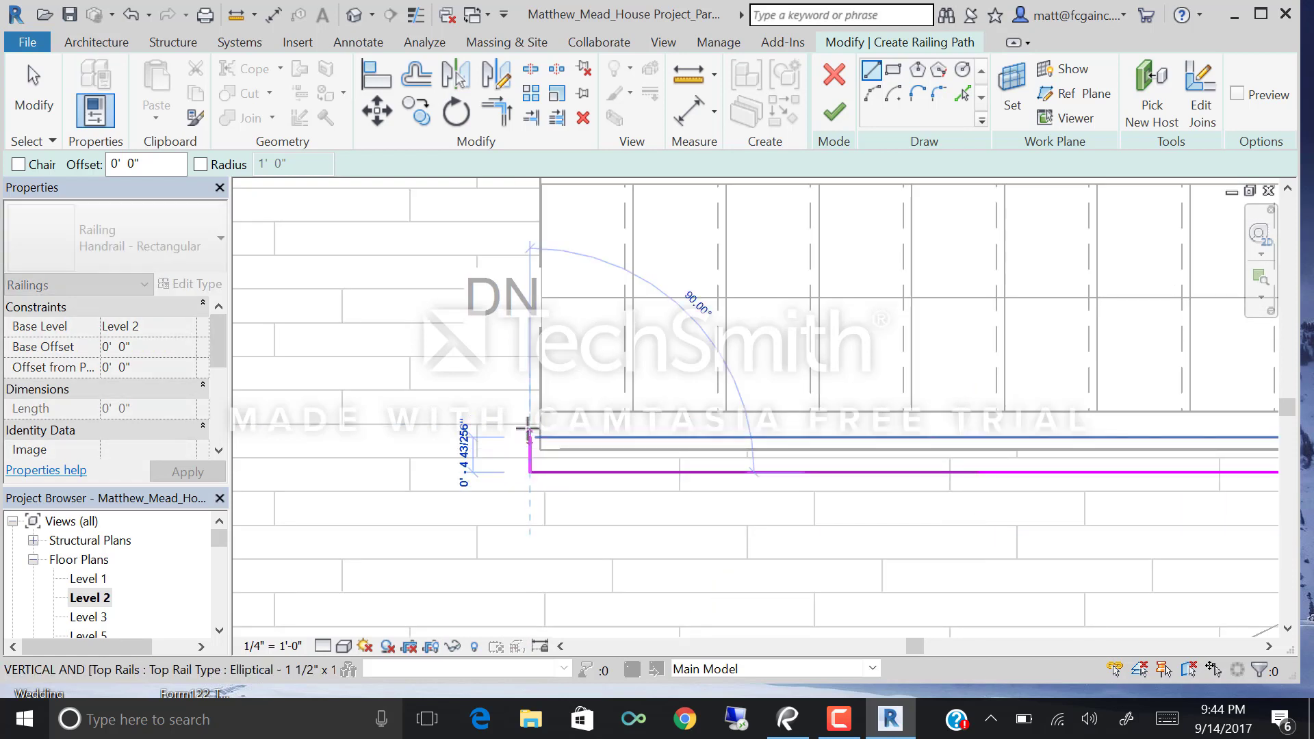
left_click(529, 423)
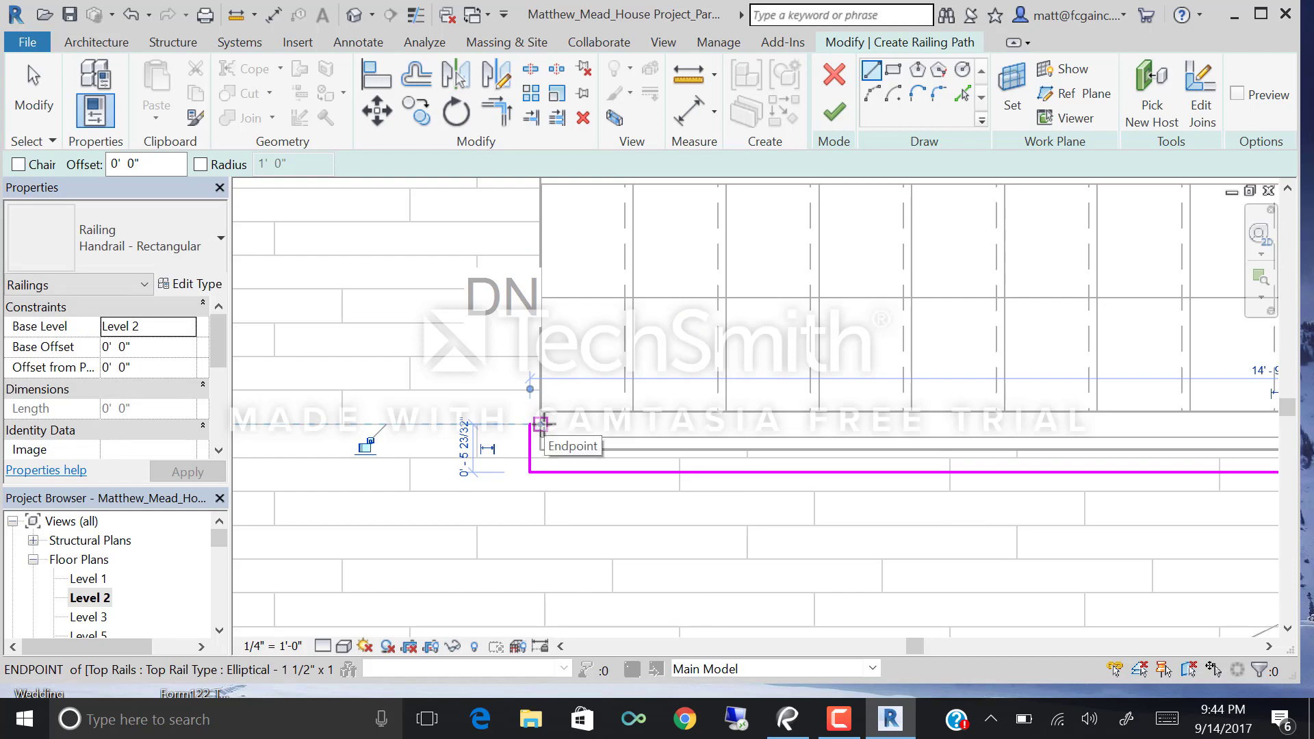
left_click(542, 423)
key("Escape")
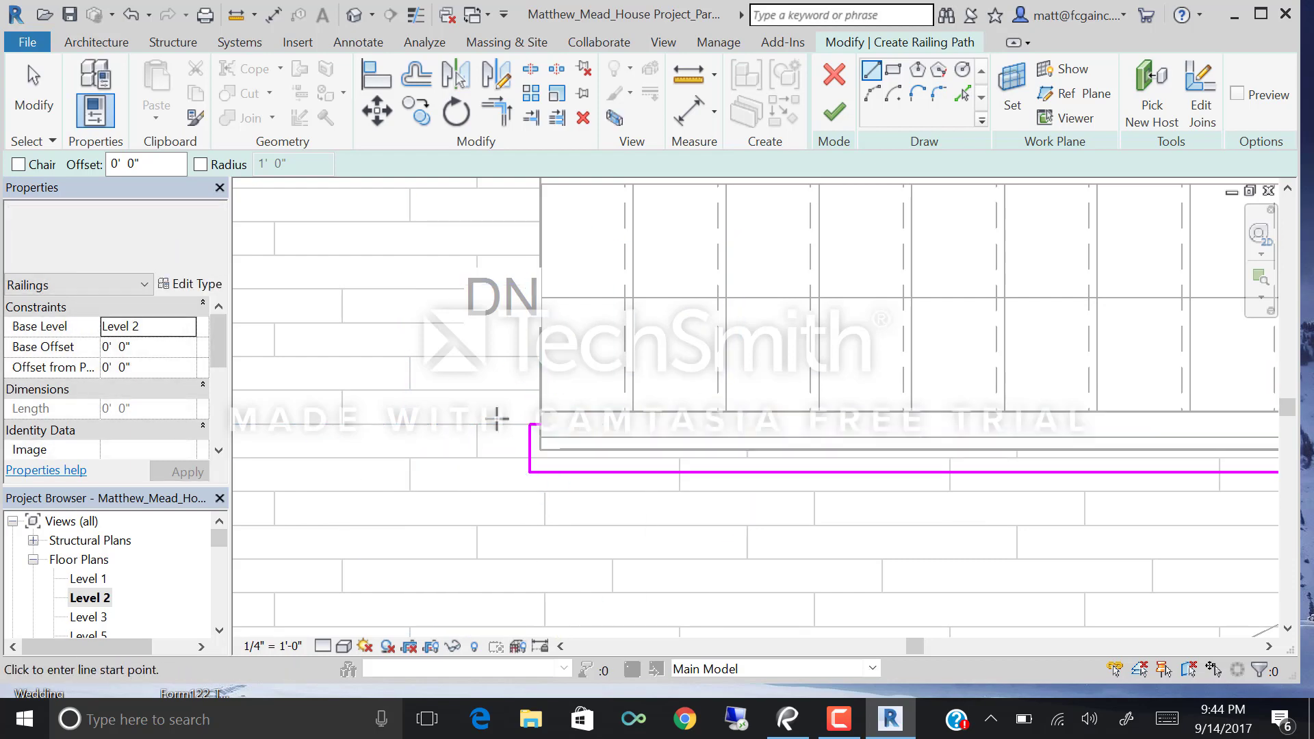
Move the short cross segment at the head of the stair slightly farther away from the top step.
scroll(650, 475, "down", 2)
scroll(565, 444, "up", 3)
key("Escape")
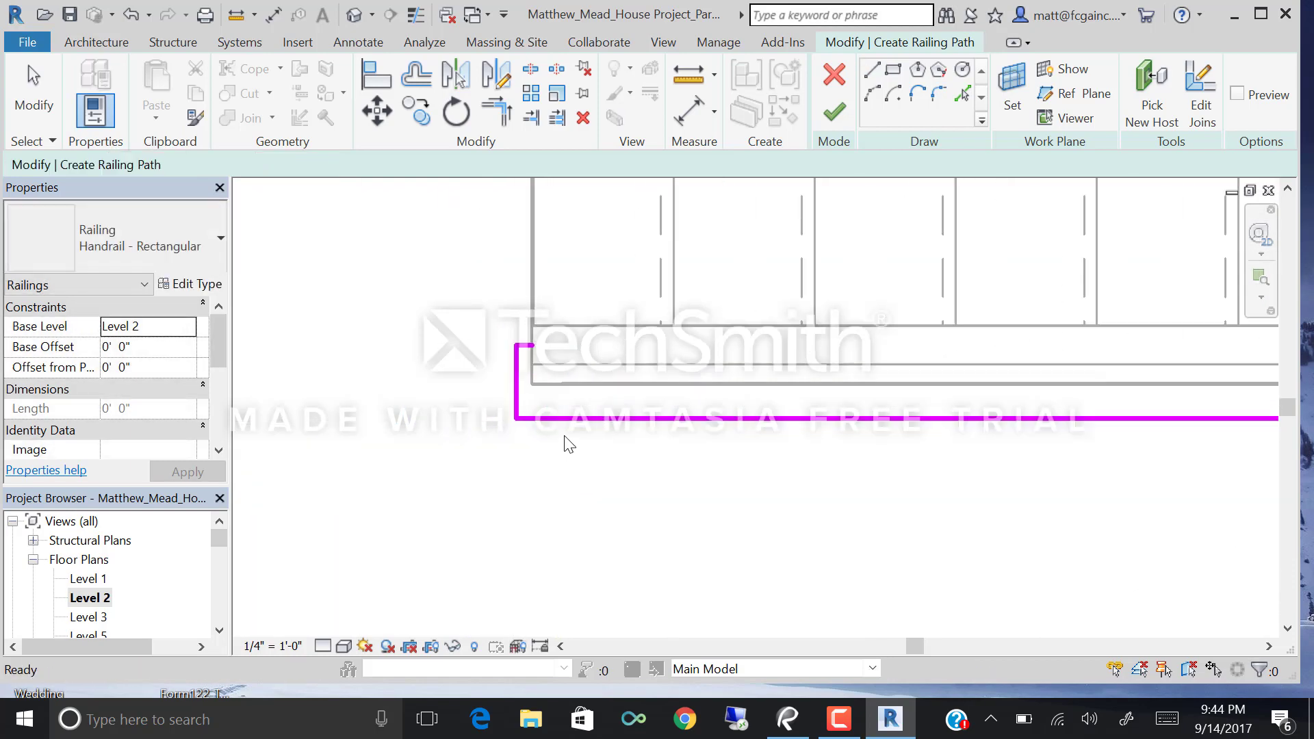
left_click(524, 417)
left_click(520, 393)
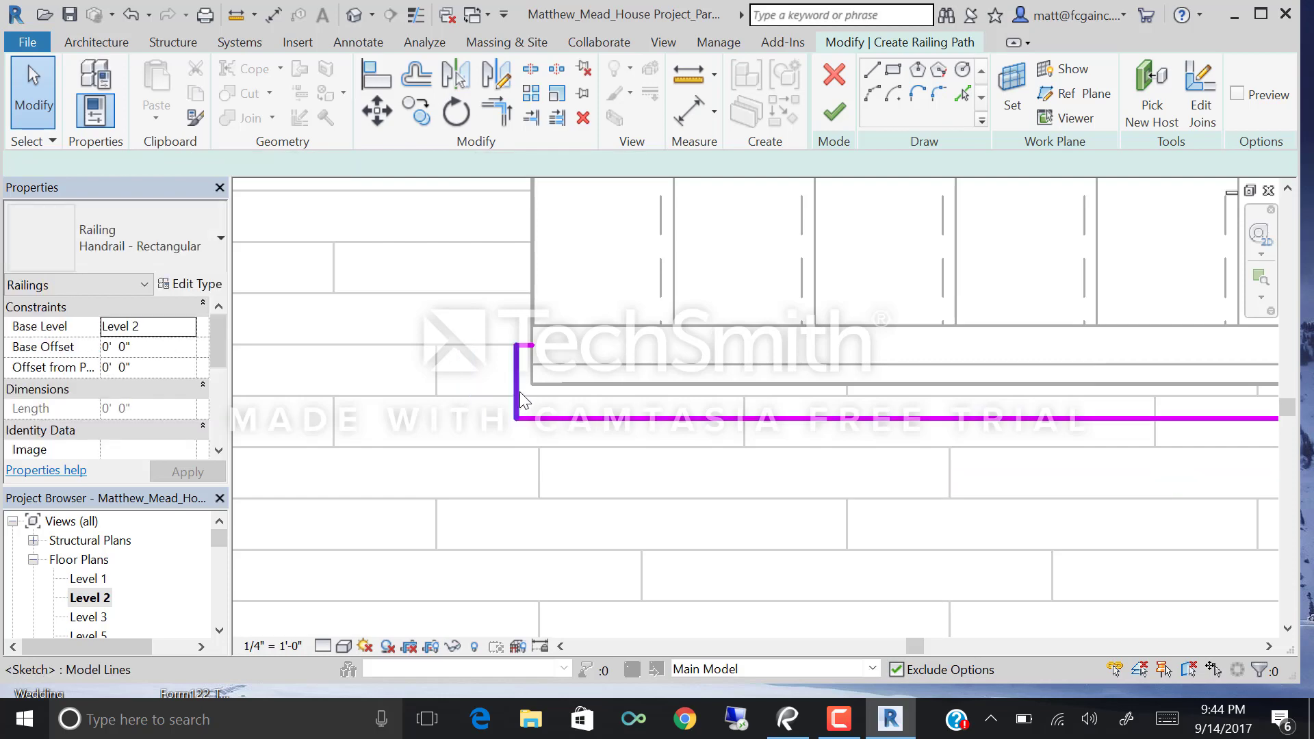
mouse_move(519, 391)
left_mouse_down()
mouse_move(473, 387)
mouse_move(507, 390)
left_mouse_up()
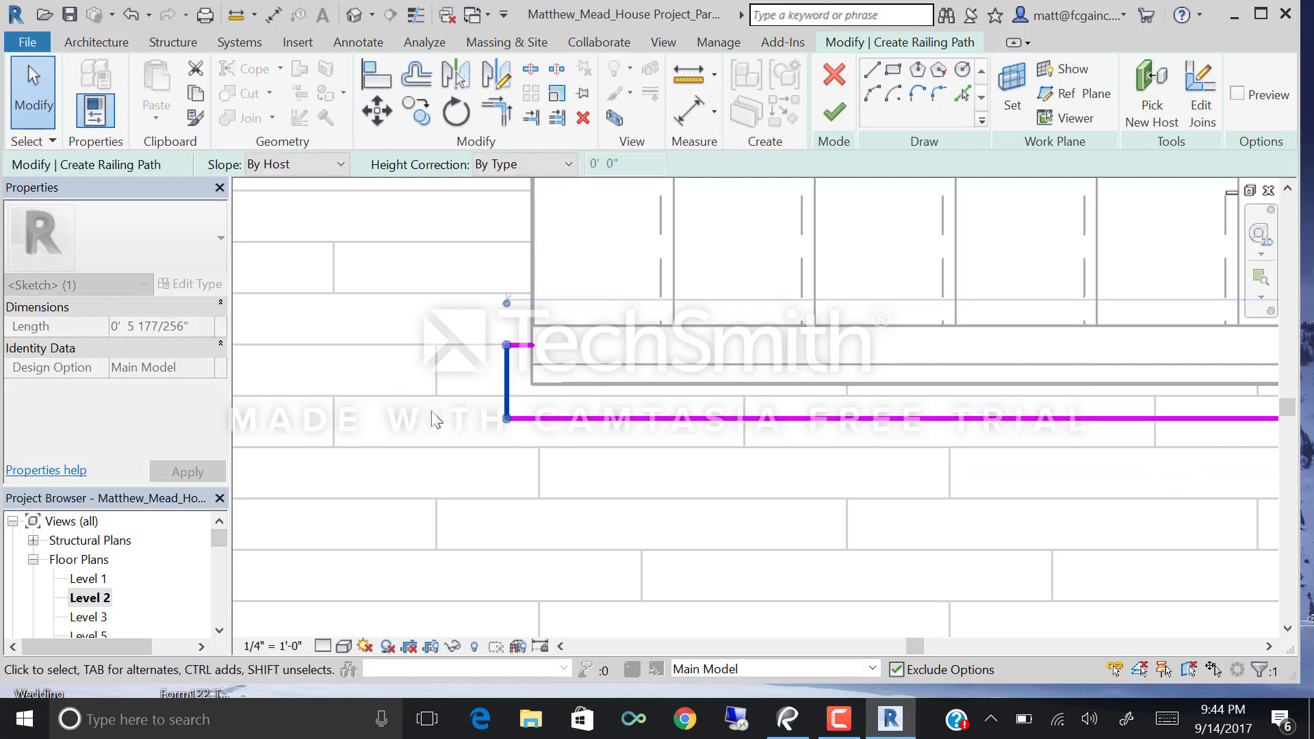
scroll(636, 543, "down", 3)
left_click(531, 469)
scroll(685, 539, "down", 1)
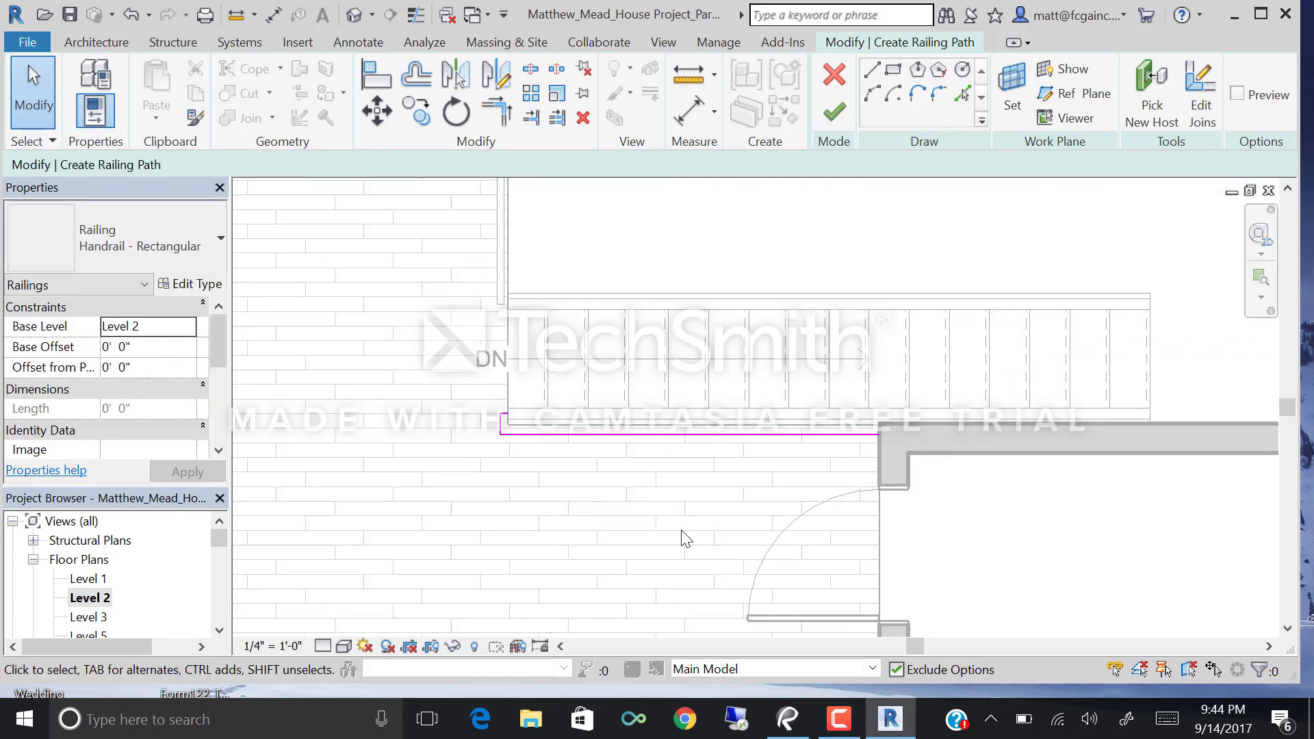
Try to finish the railing path with a separate, disconnected diagonal line sketched across the Level 2 floor.
scroll(684, 534, "down", 1)
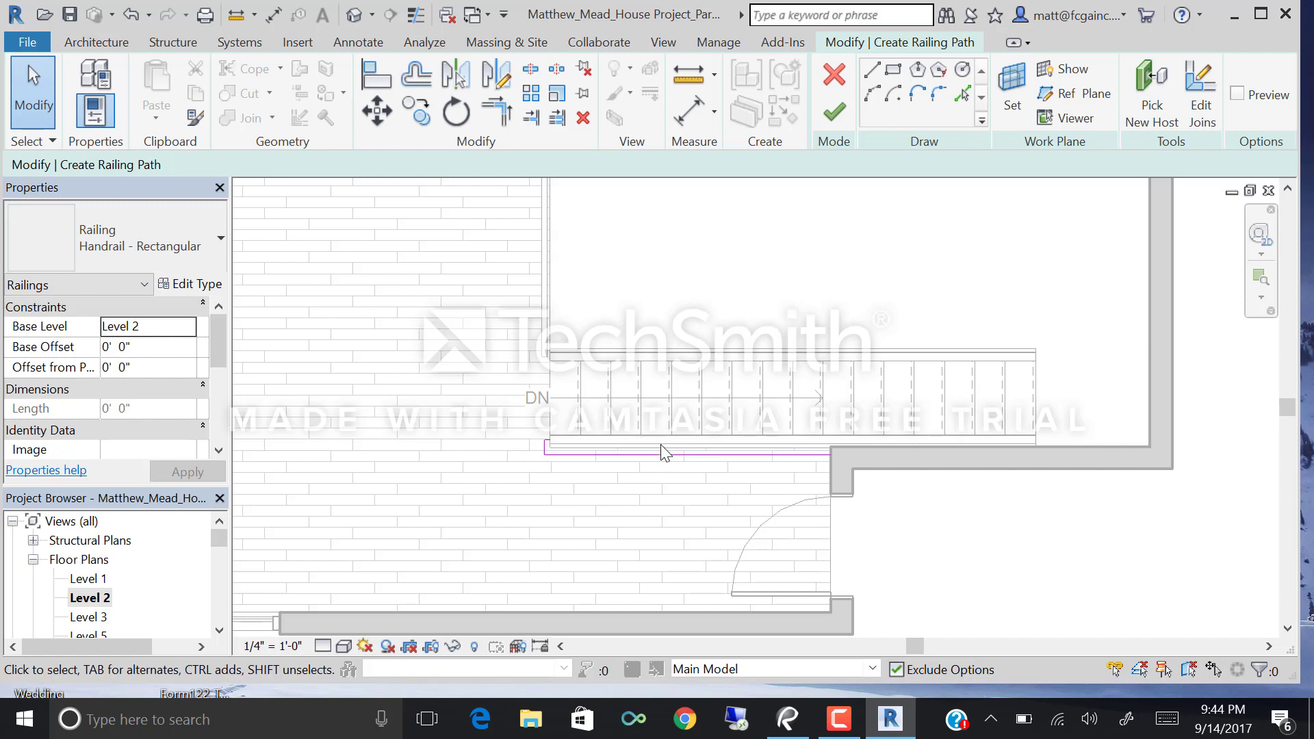
scroll(581, 464, "up", 2)
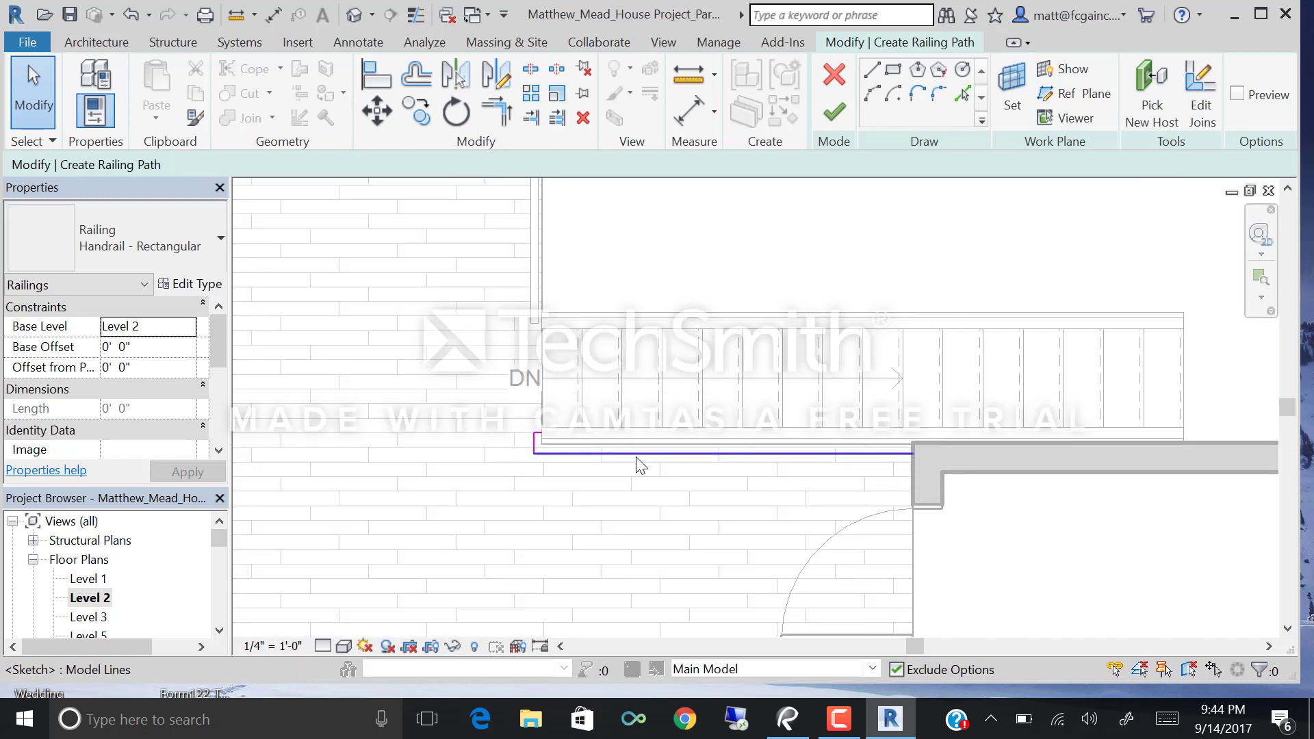
middle_click_drag(580, 394, 581, 504)
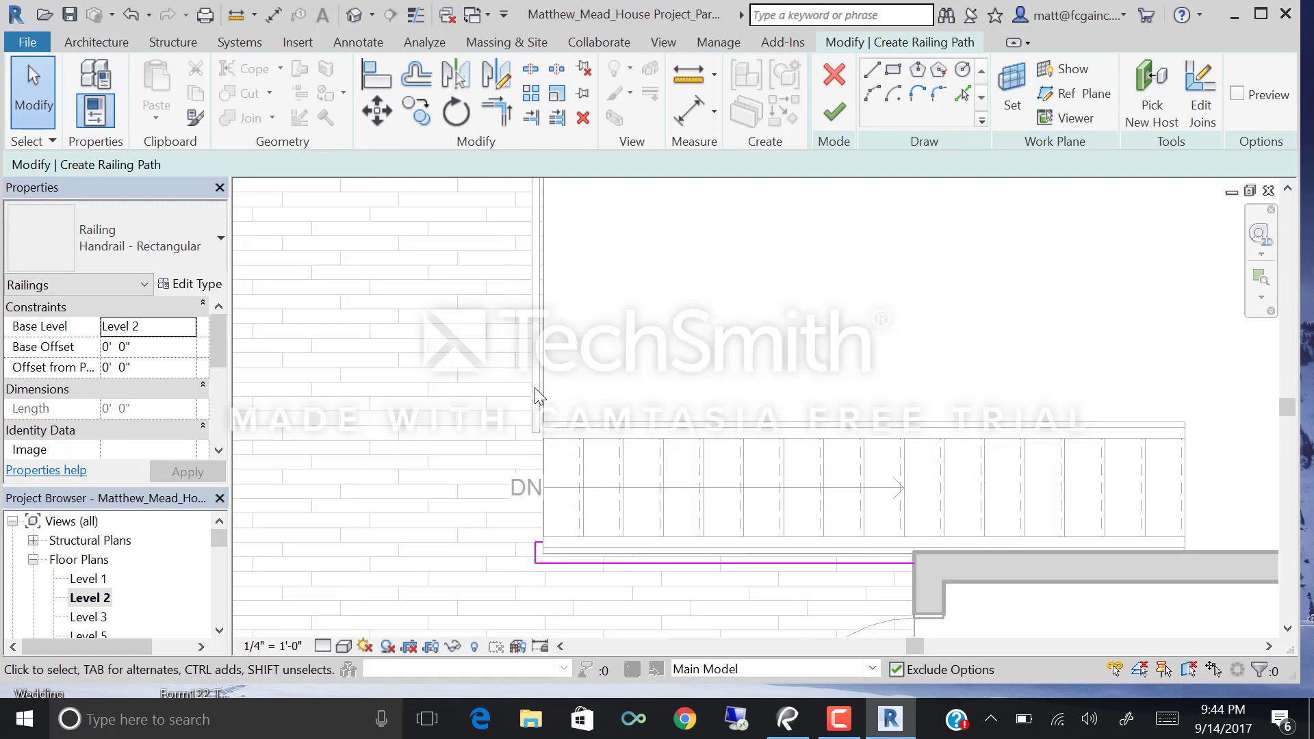
middle_click_drag(490, 455, 505, 401)
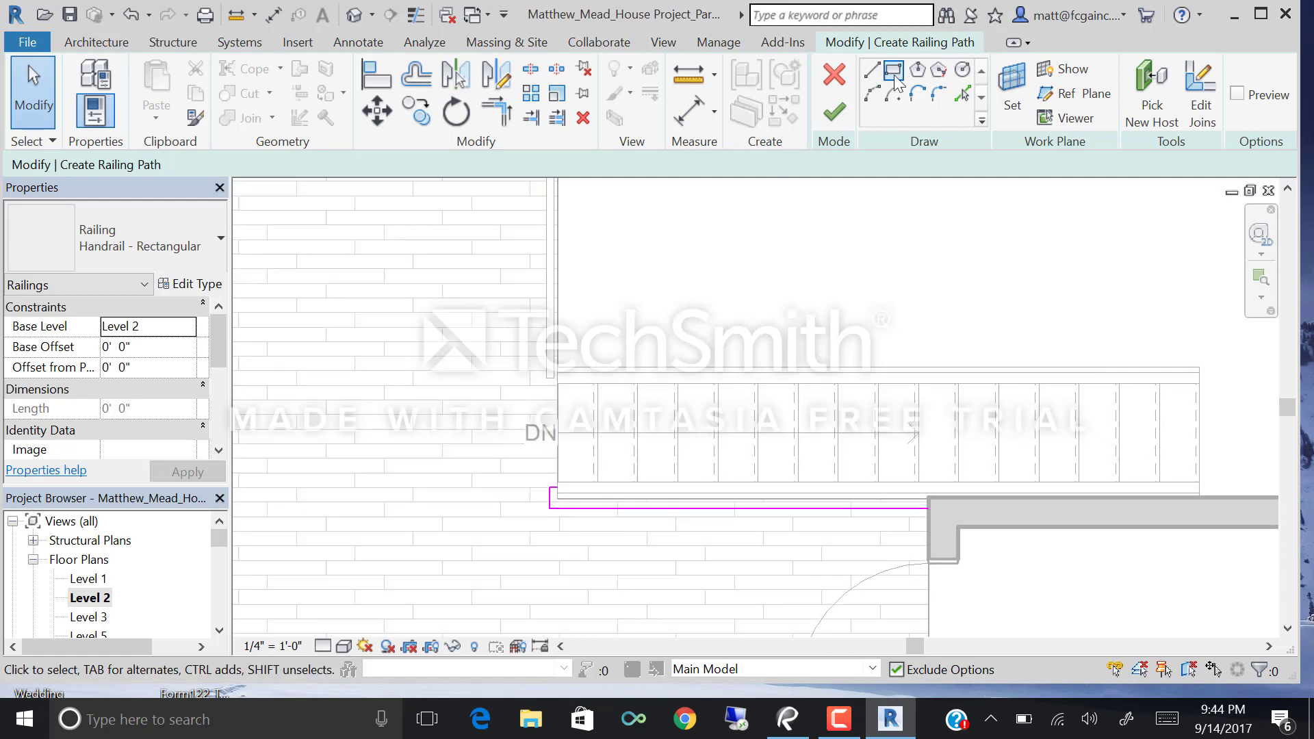
left_click(871, 69)
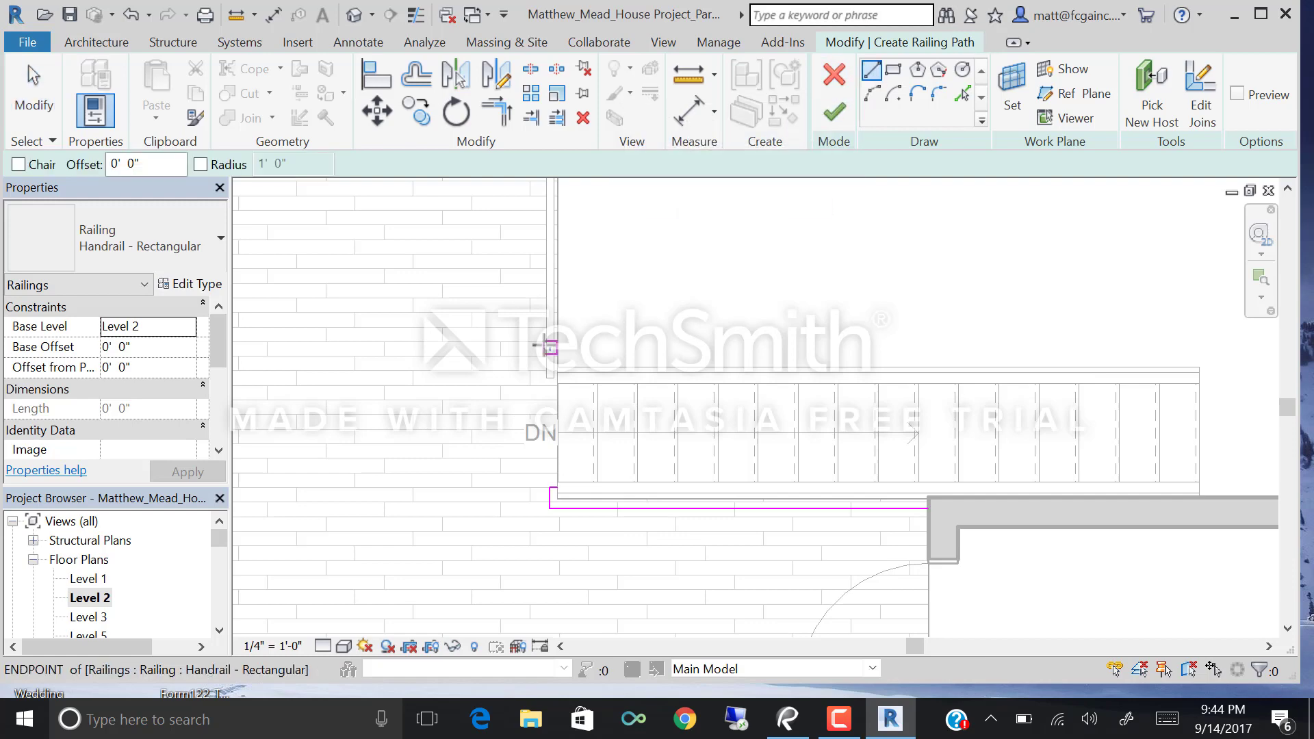
middle_click_drag(540, 345, 774, 357)
left_click(485, 279)
left_click(676, 469)
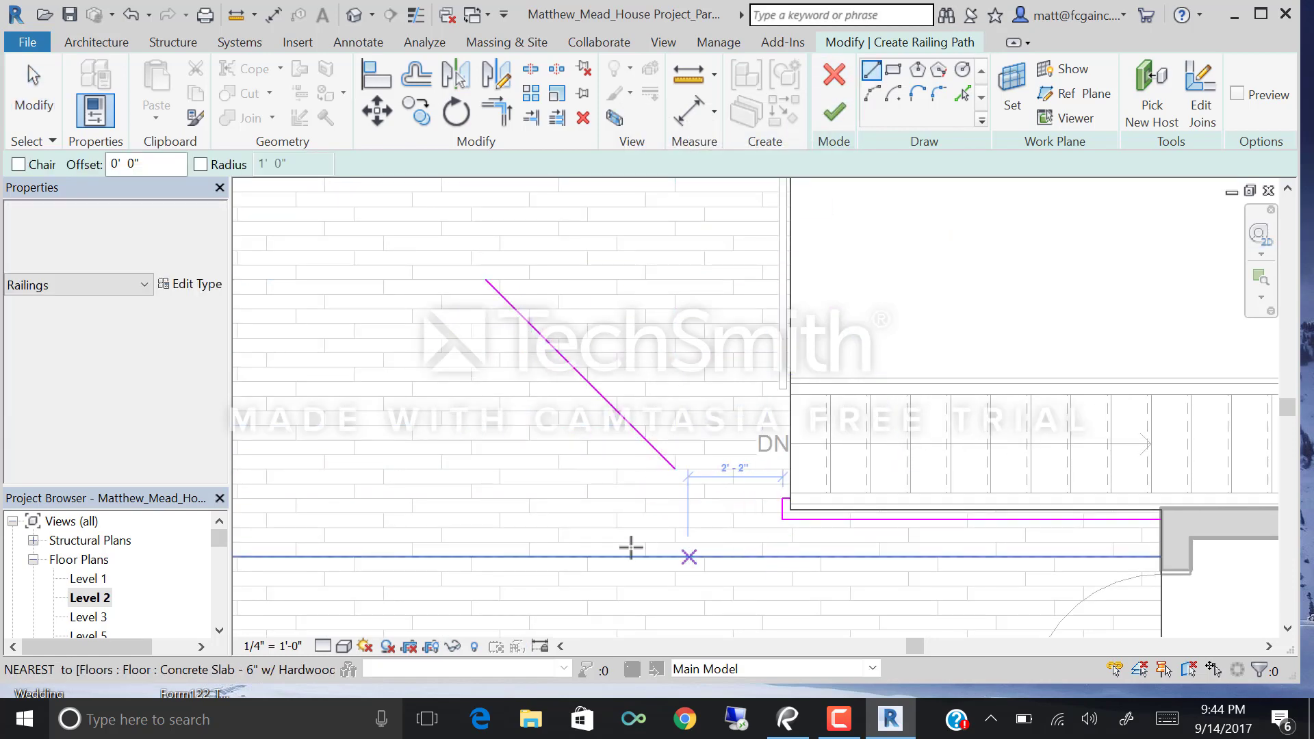
key("Escape")
left_click(834, 112)
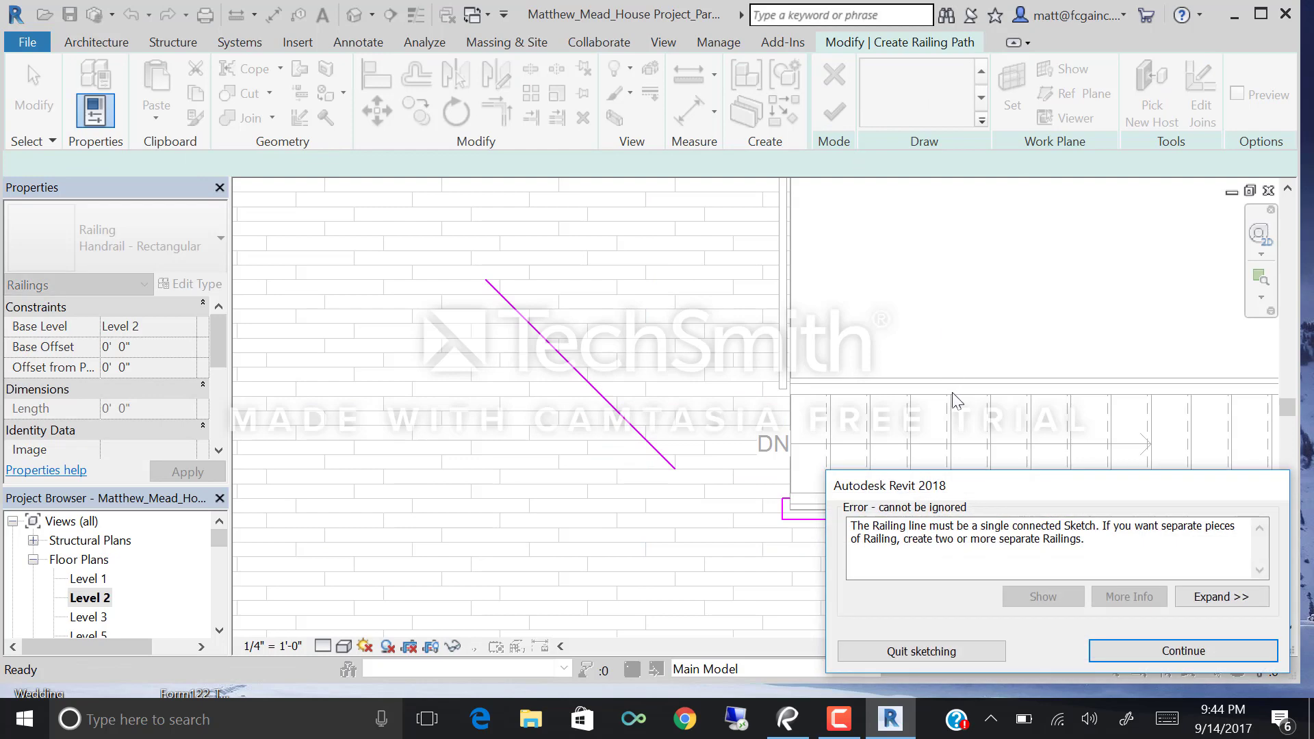
left_click(1107, 649)
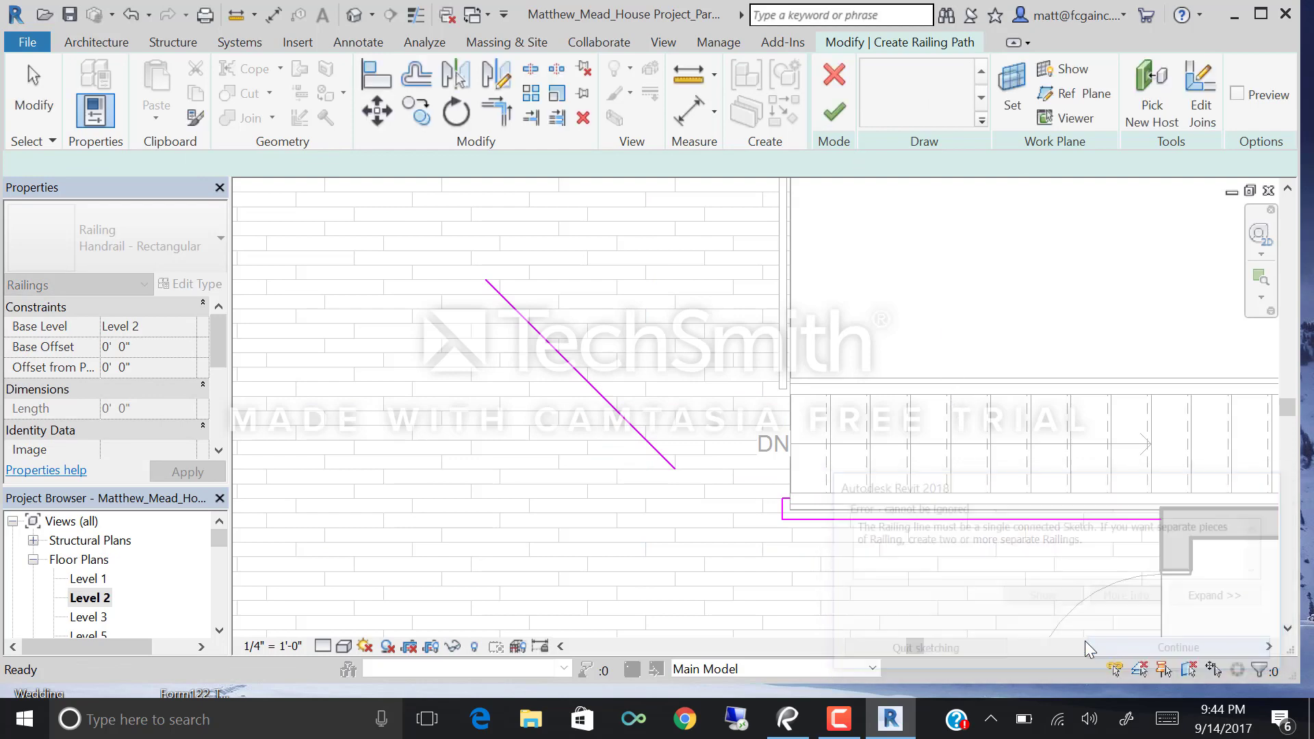
Delete the disconnected diagonal line and finish the railing path.
left_click(674, 472)
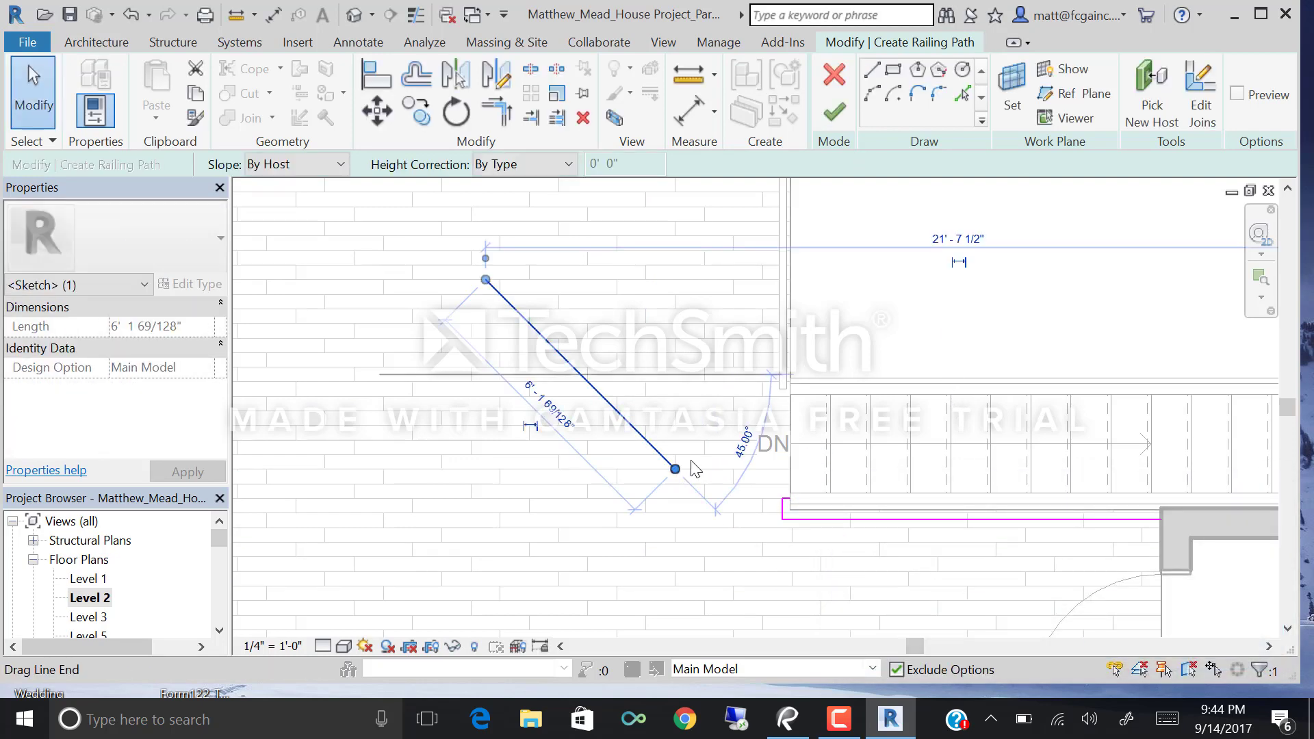
key("Delete")
left_click(842, 119)
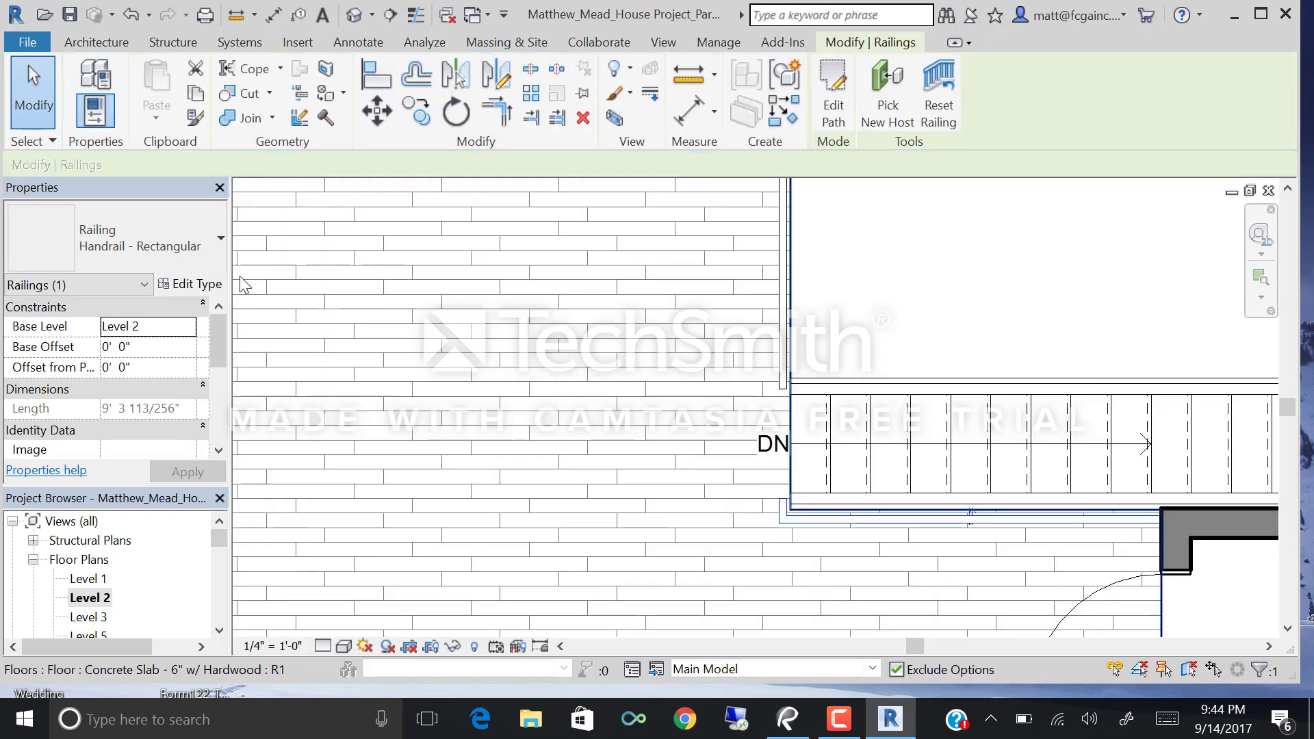
In the 3D view, change both Level 2 floor-edge railings to the Glass Panel - Bottom Fill type.
left_click(347, 16)
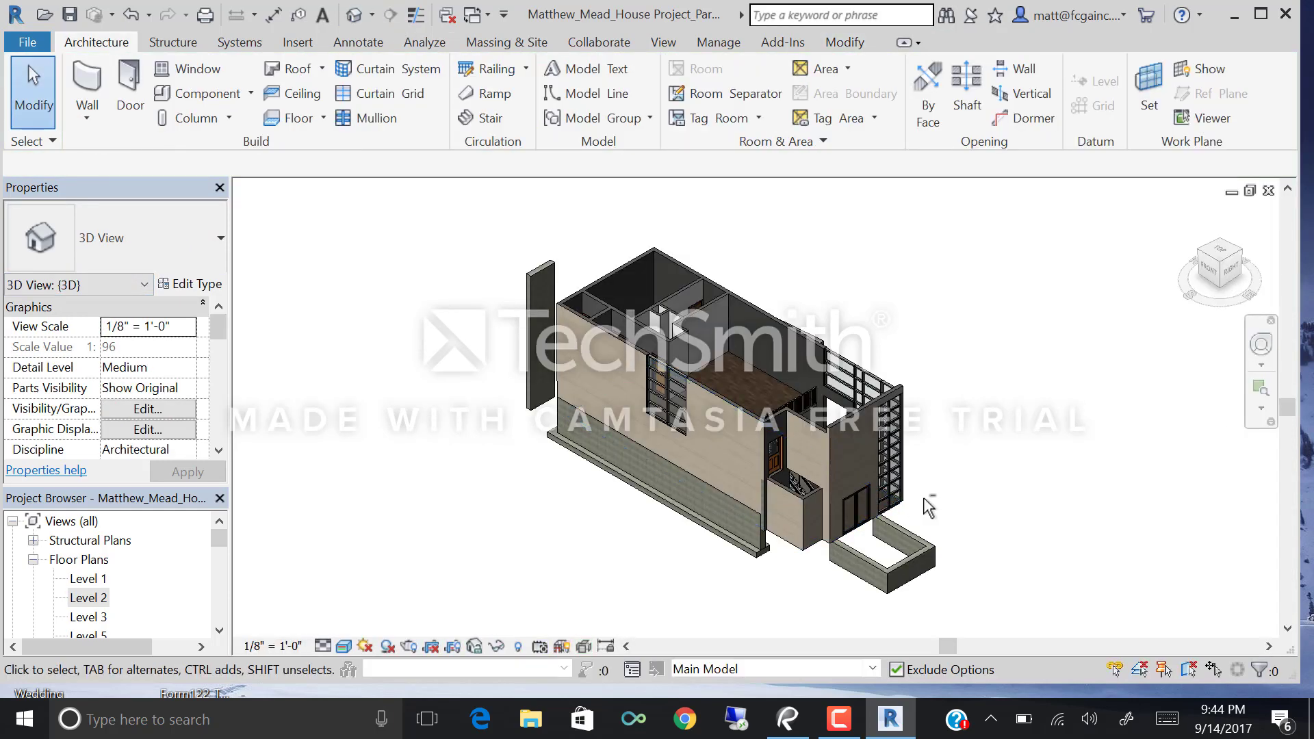
middle_click_drag(927, 505, 635, 518, "shift")
scroll(660, 430, "up", 10)
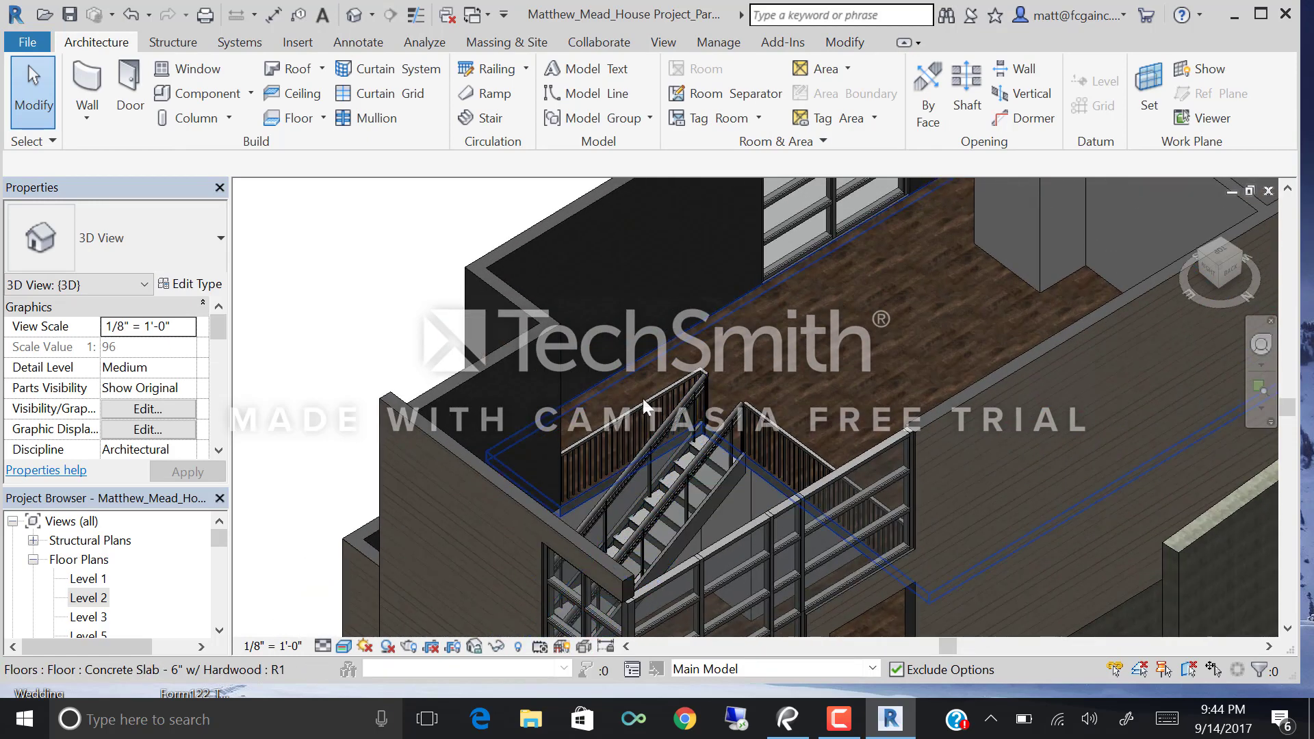
left_click(646, 403)
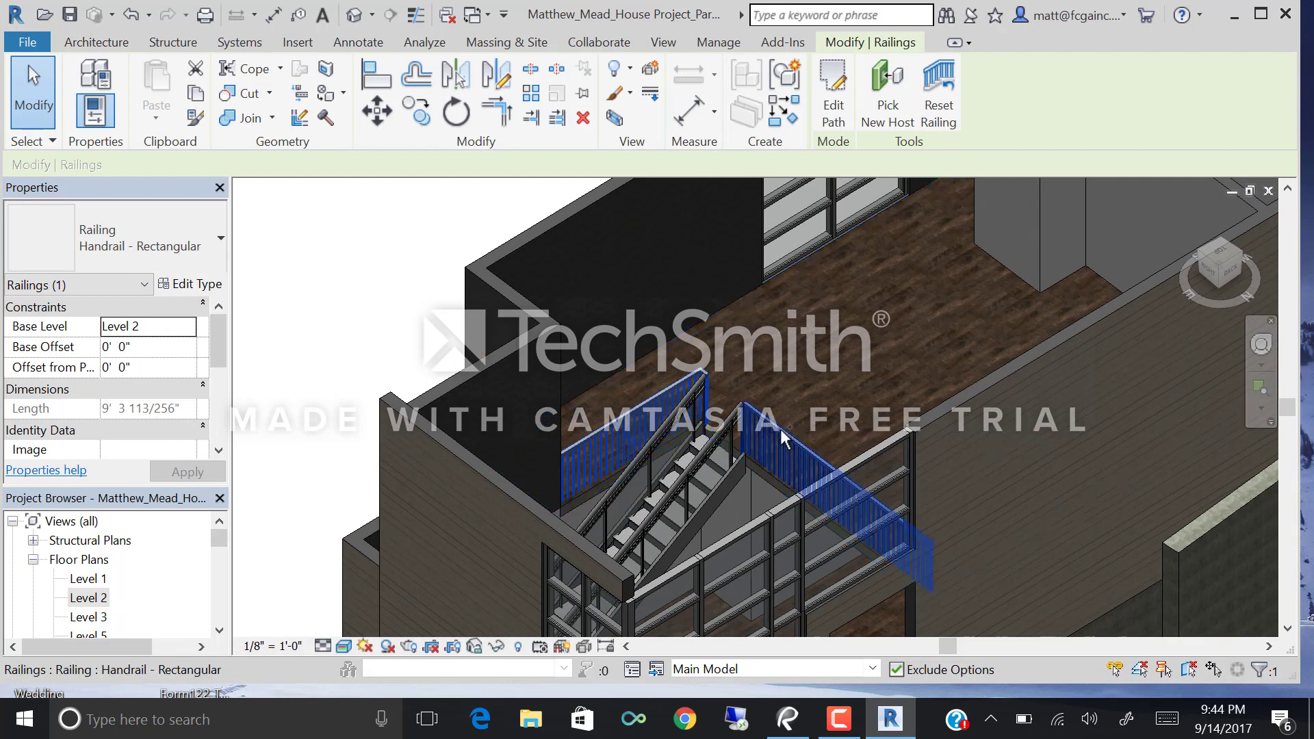
left_click(778, 411, "ctrl")
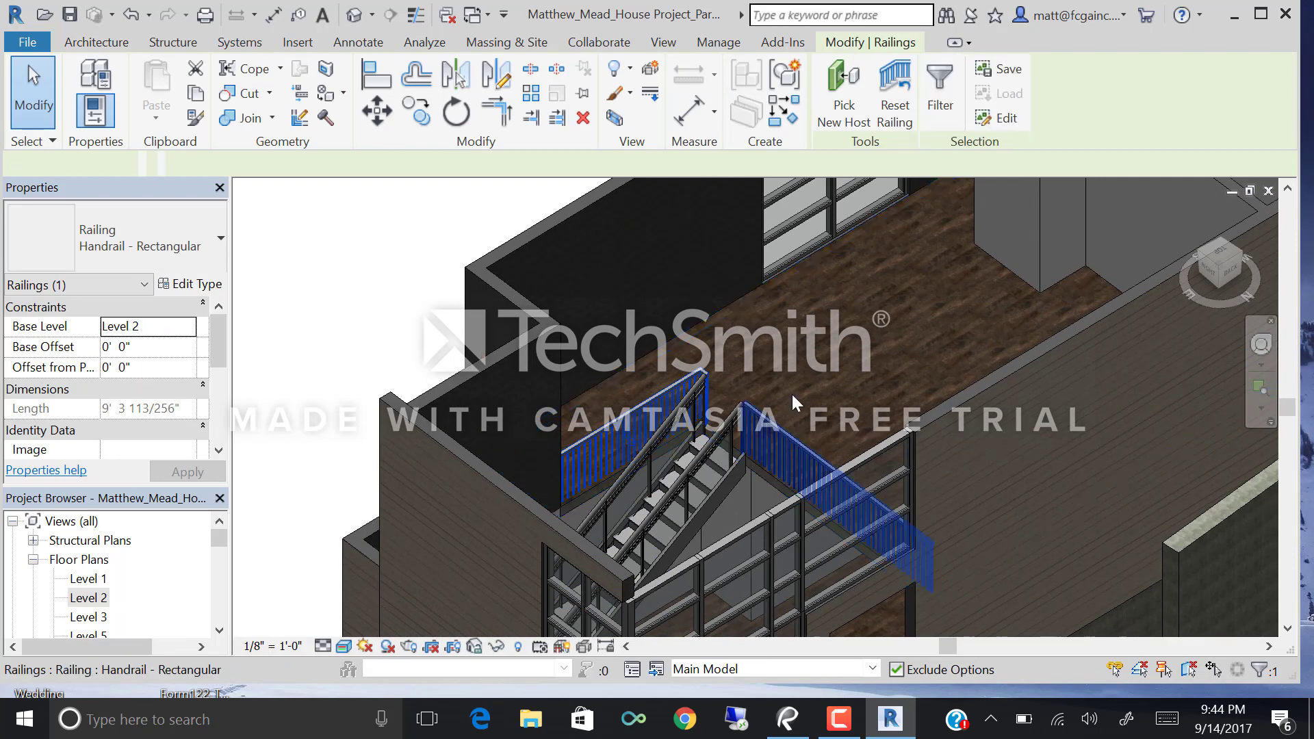
left_click(146, 253)
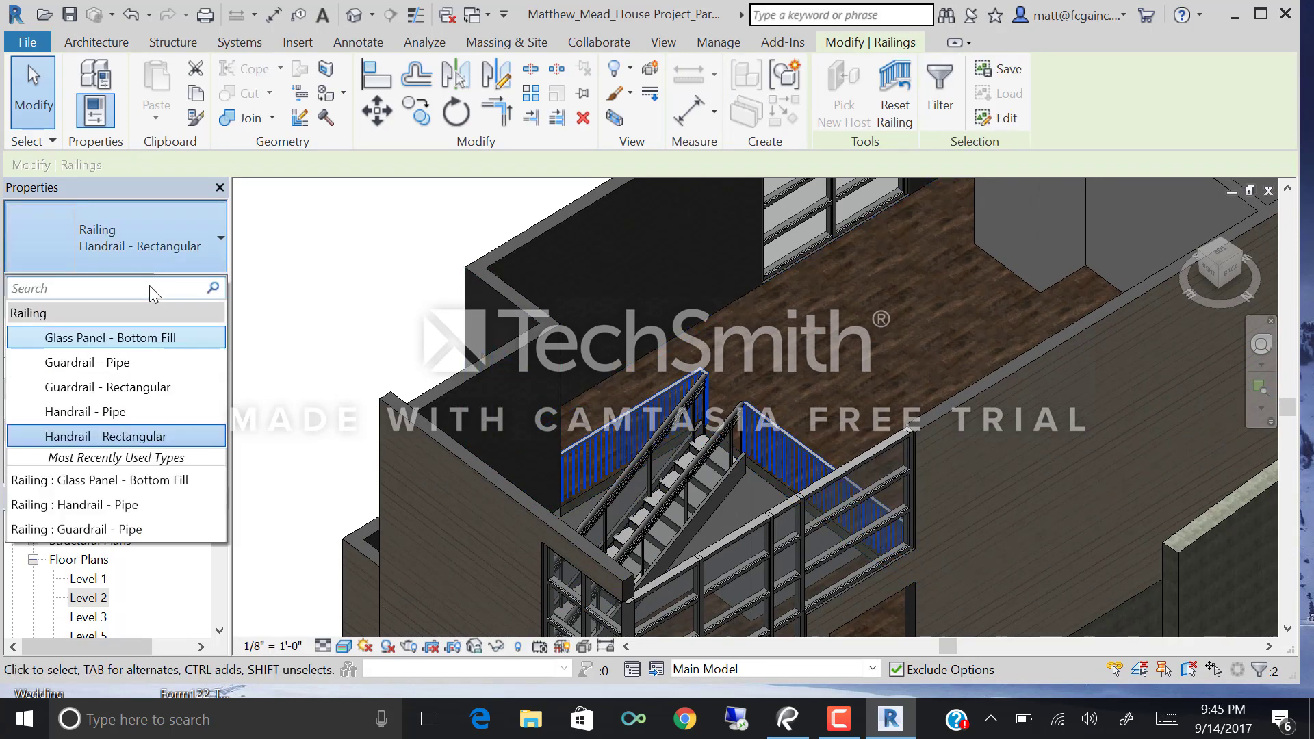
left_click(152, 338)
left_click(360, 294)
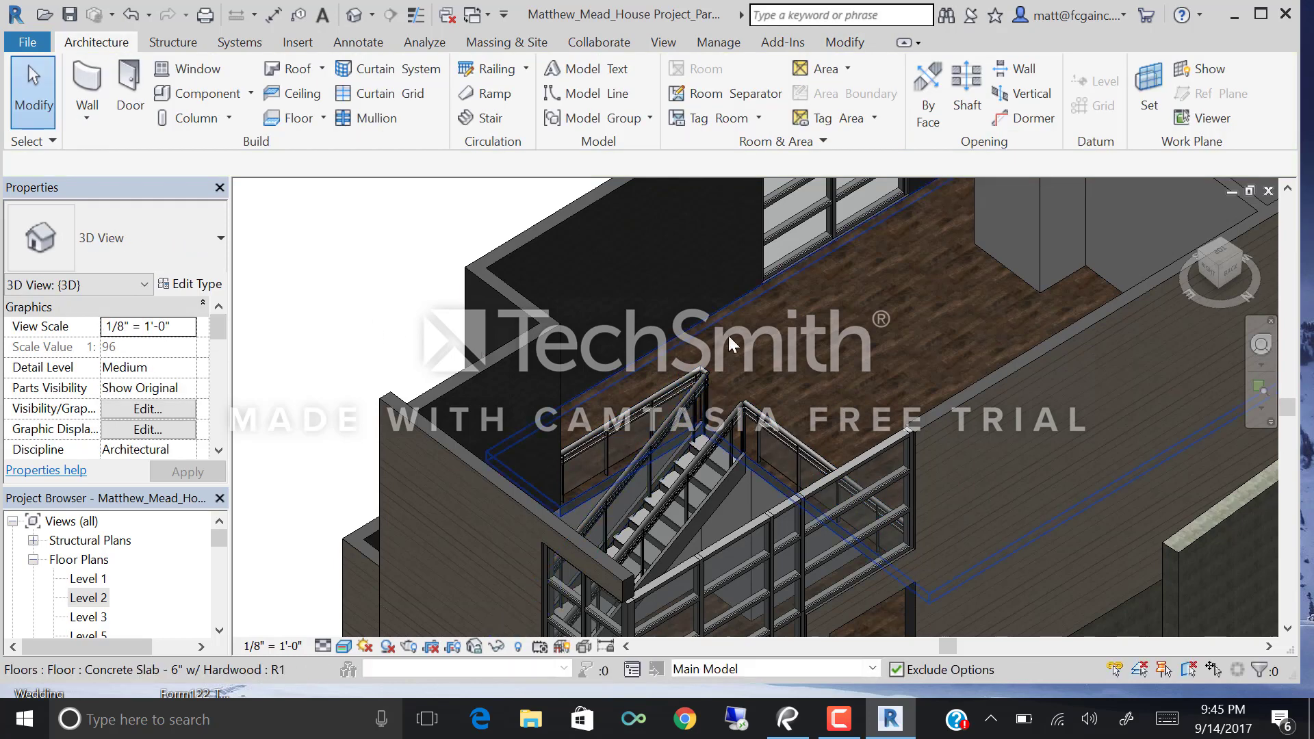
Examine in 3D how the Level 2 glass railings meet the stair railings at the top of the stair.
middle_click_drag(770, 384, 781, 346, "shift")
scroll(713, 388, "down", 3)
scroll(782, 346, "up", 6)
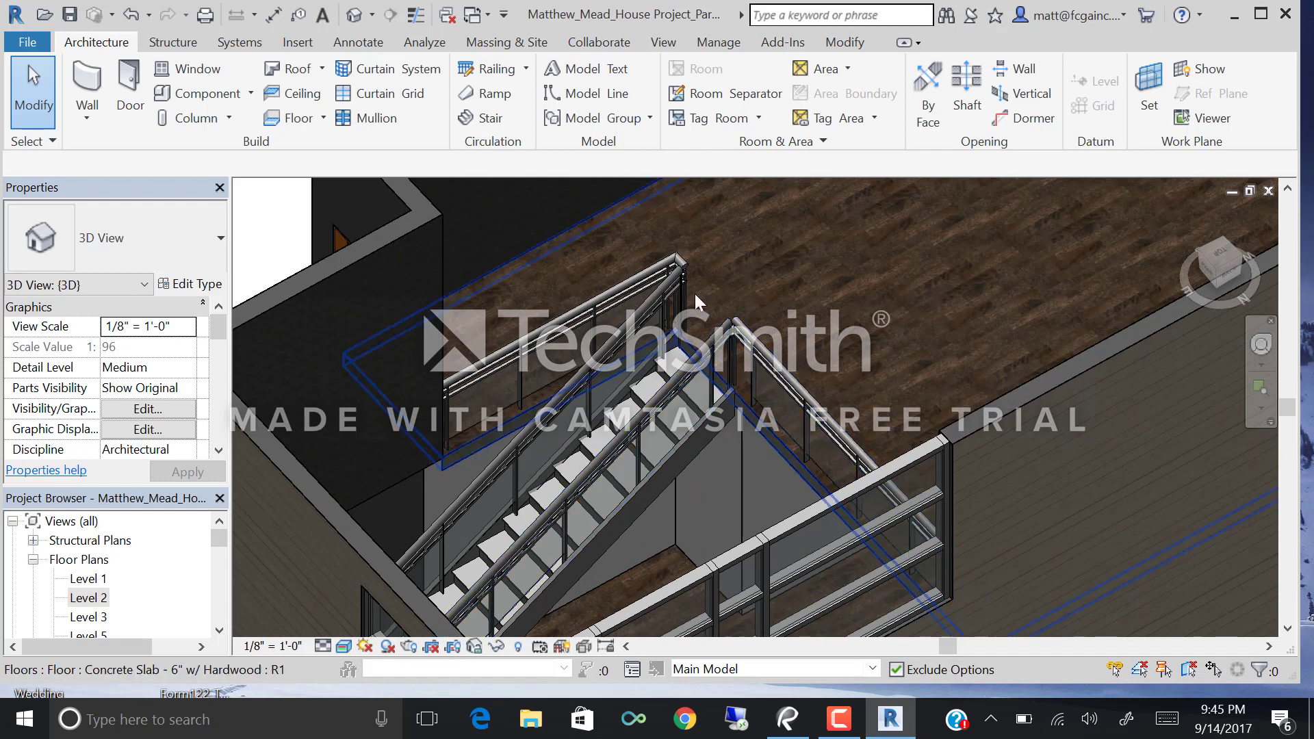
scroll(697, 301, "up", 3)
scroll(747, 386, "up", 3)
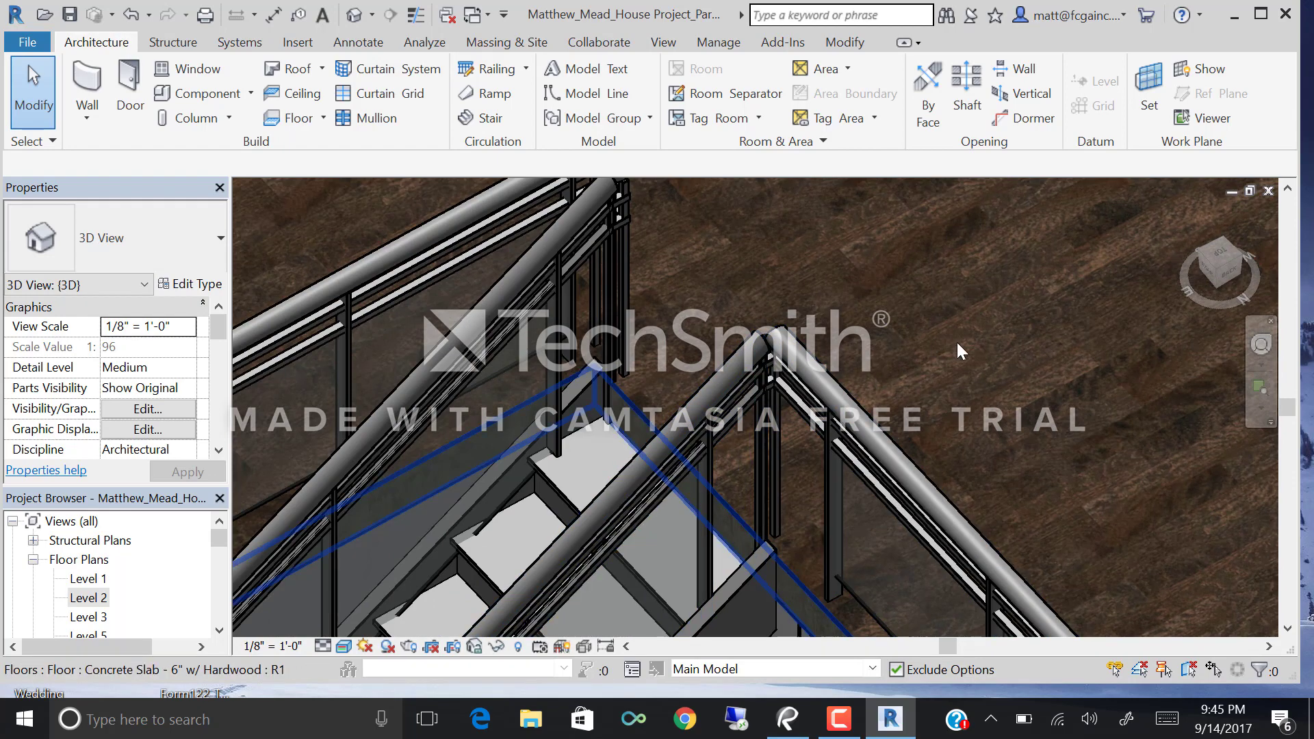
scroll(962, 352, "down", 2)
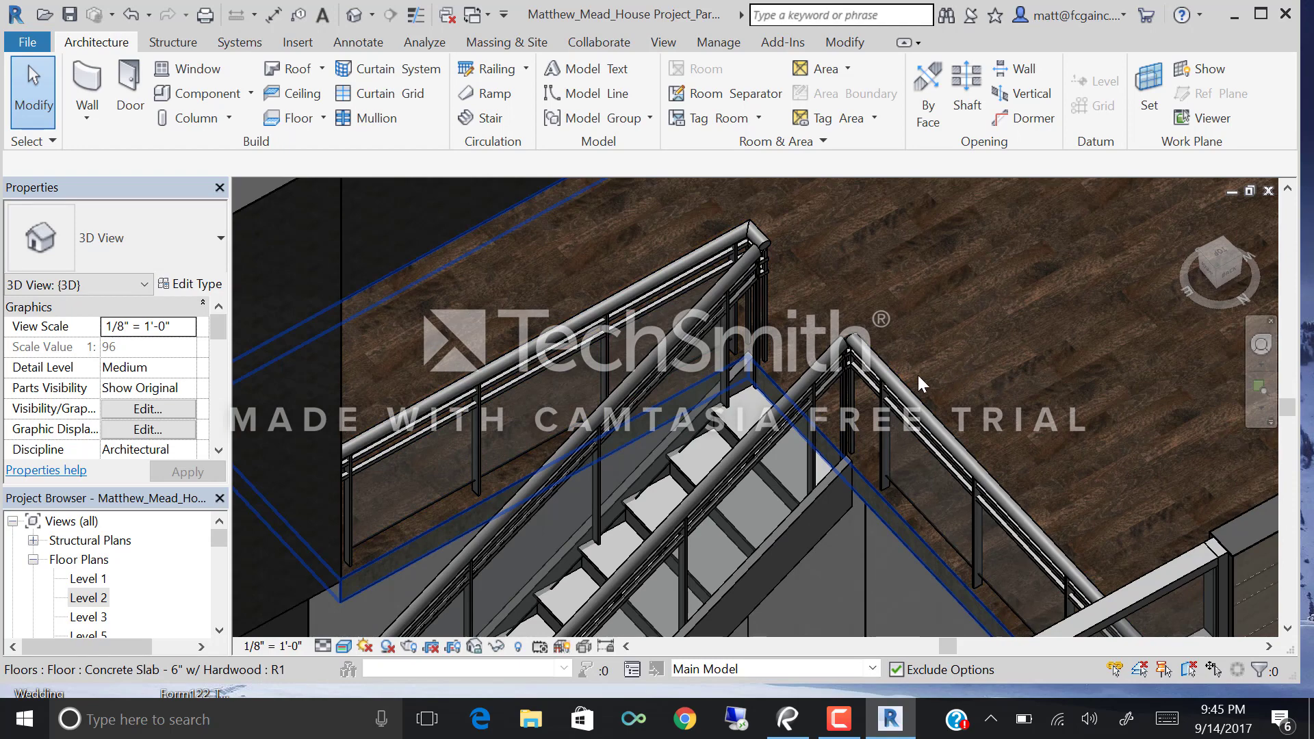
scroll(685, 404, "down", 2)
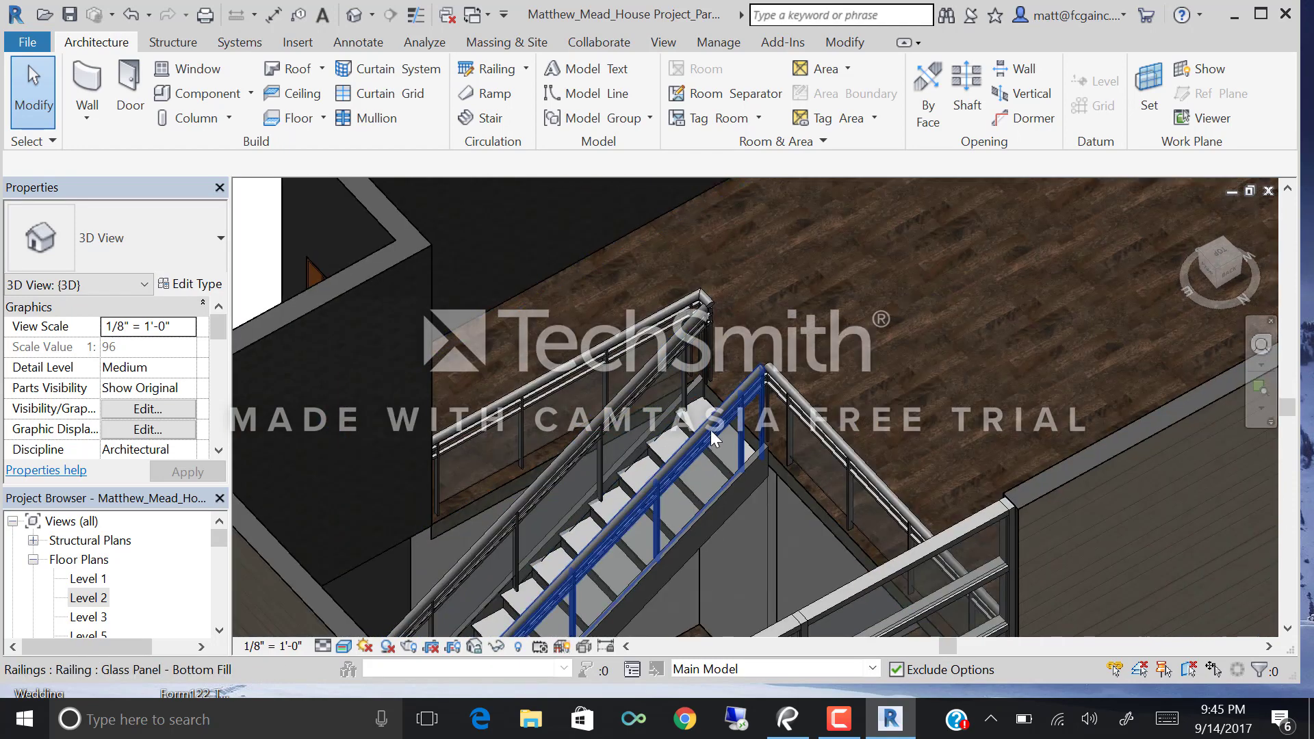
scroll(719, 391, "up", 2)
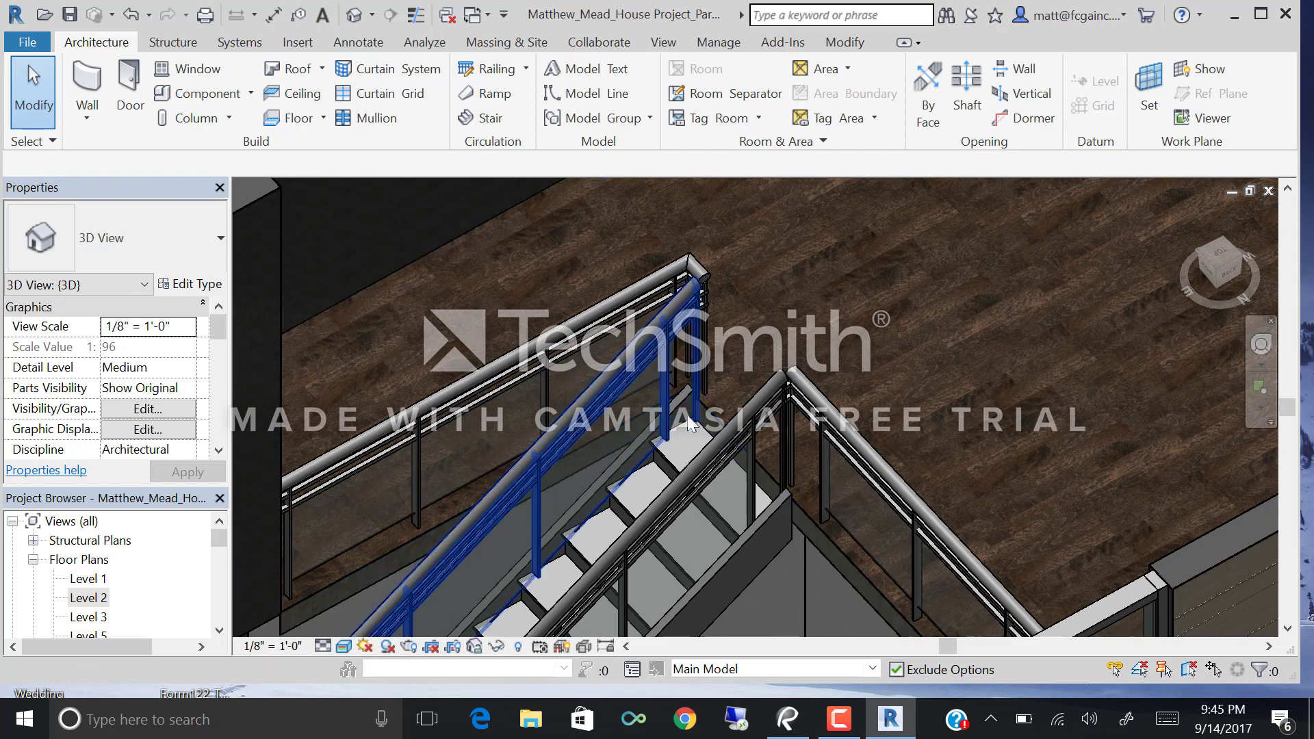
scroll(684, 409, "down", 3)
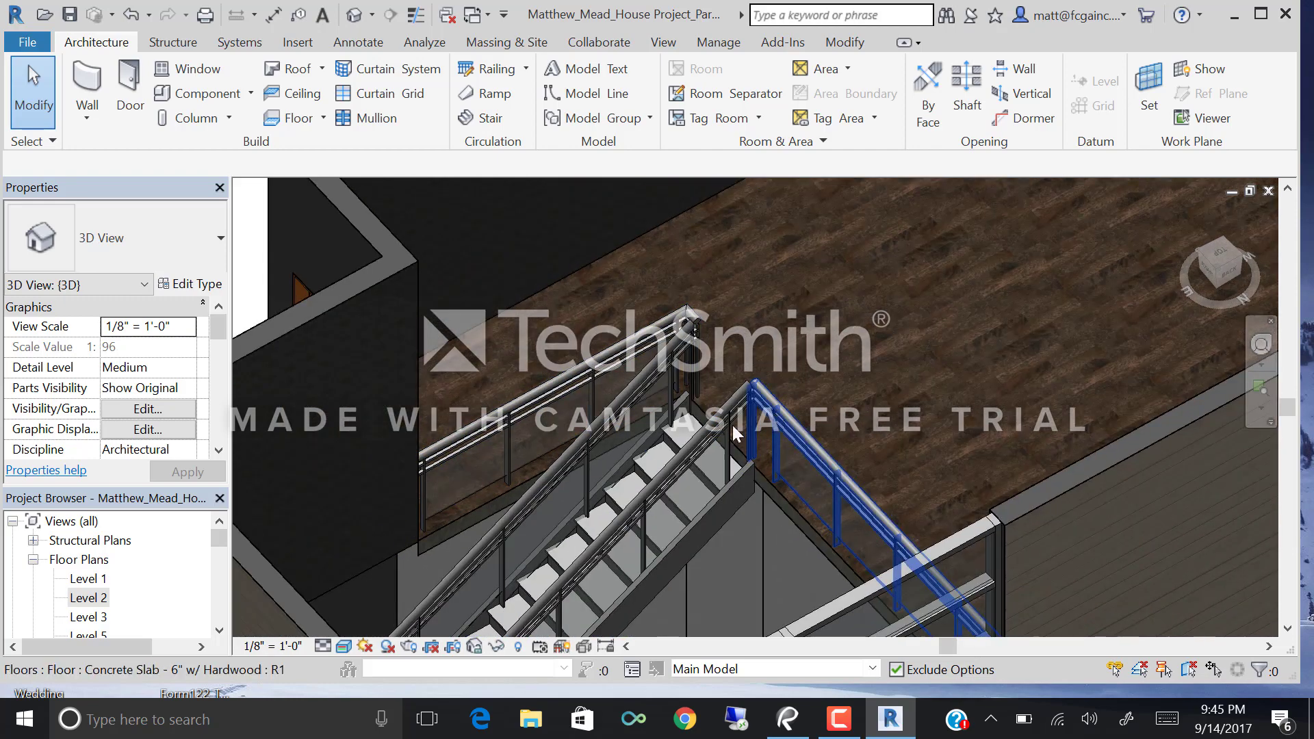
middle_click_drag(705, 390, 700, 431)
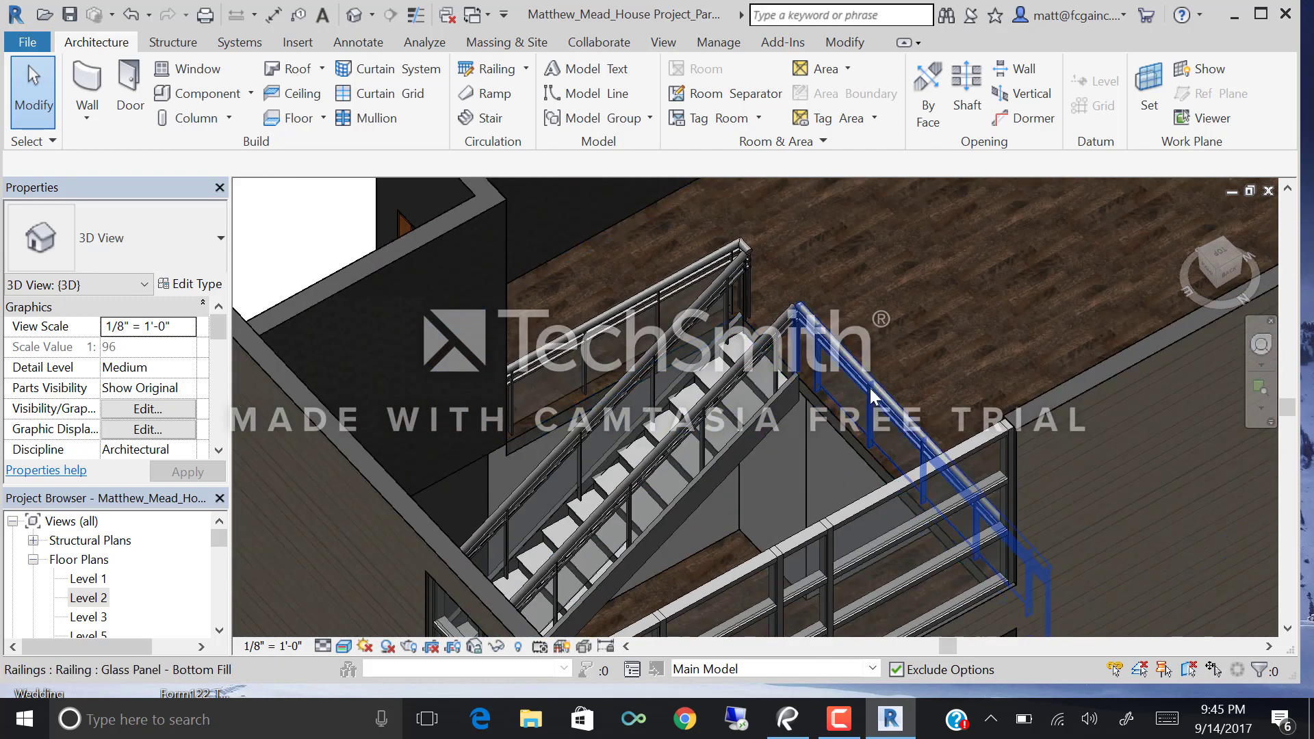
Delete both separate glass railings along the Level 2 floor edges.
left_click(868, 387)
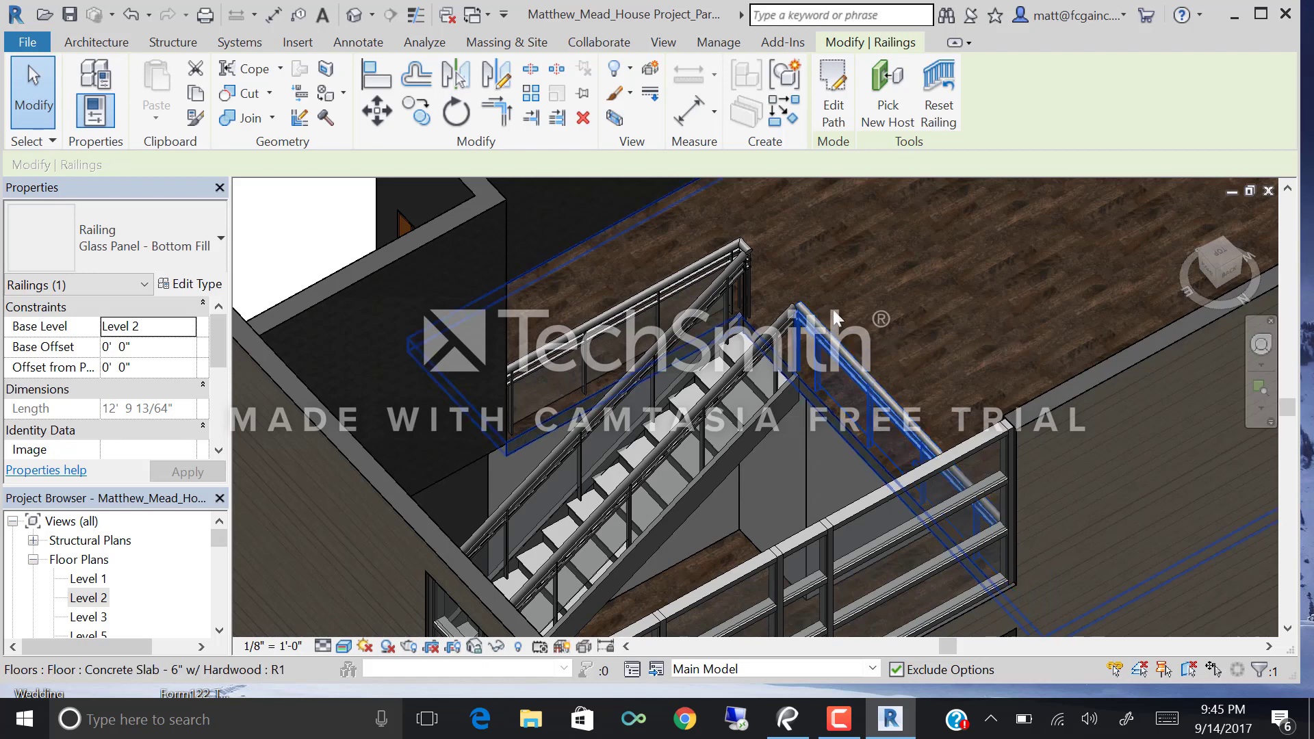
left_click(844, 532)
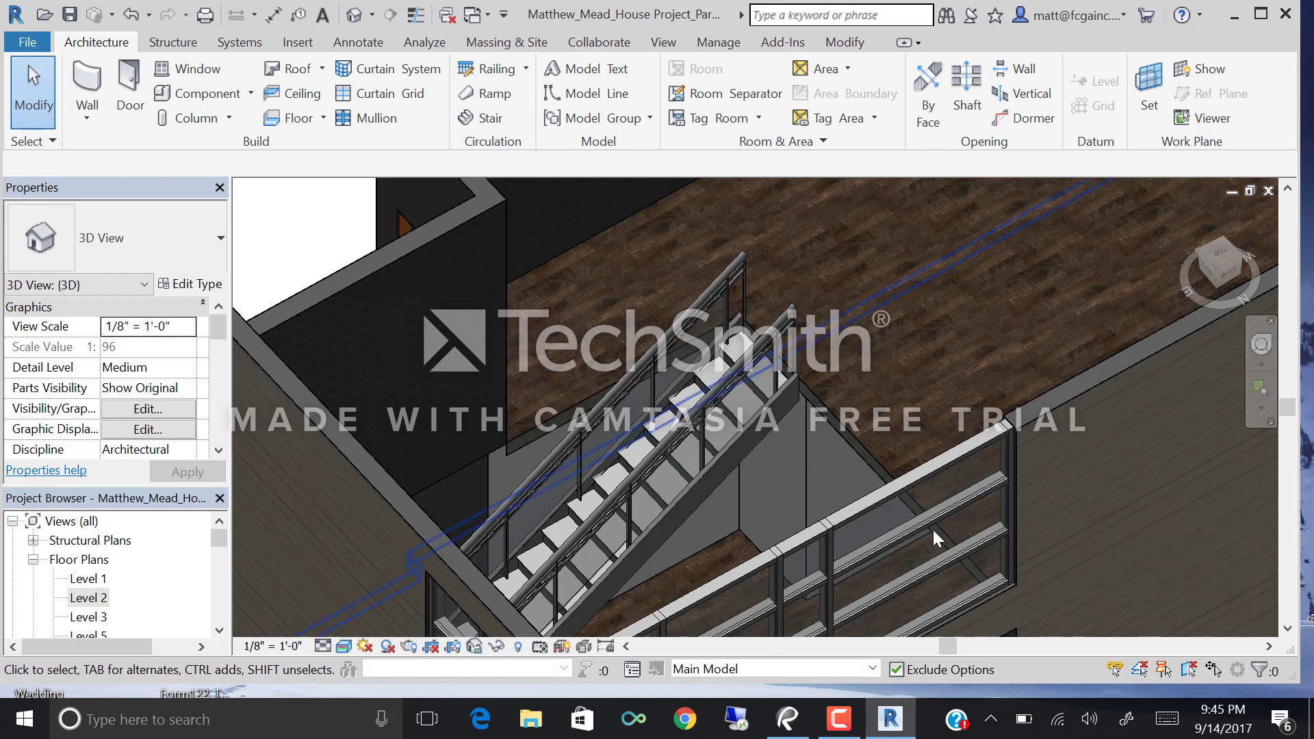
Edit the open-side stair railing's path in the Level 2 plan and extend it 1" past the top of the stair.
left_click(791, 329)
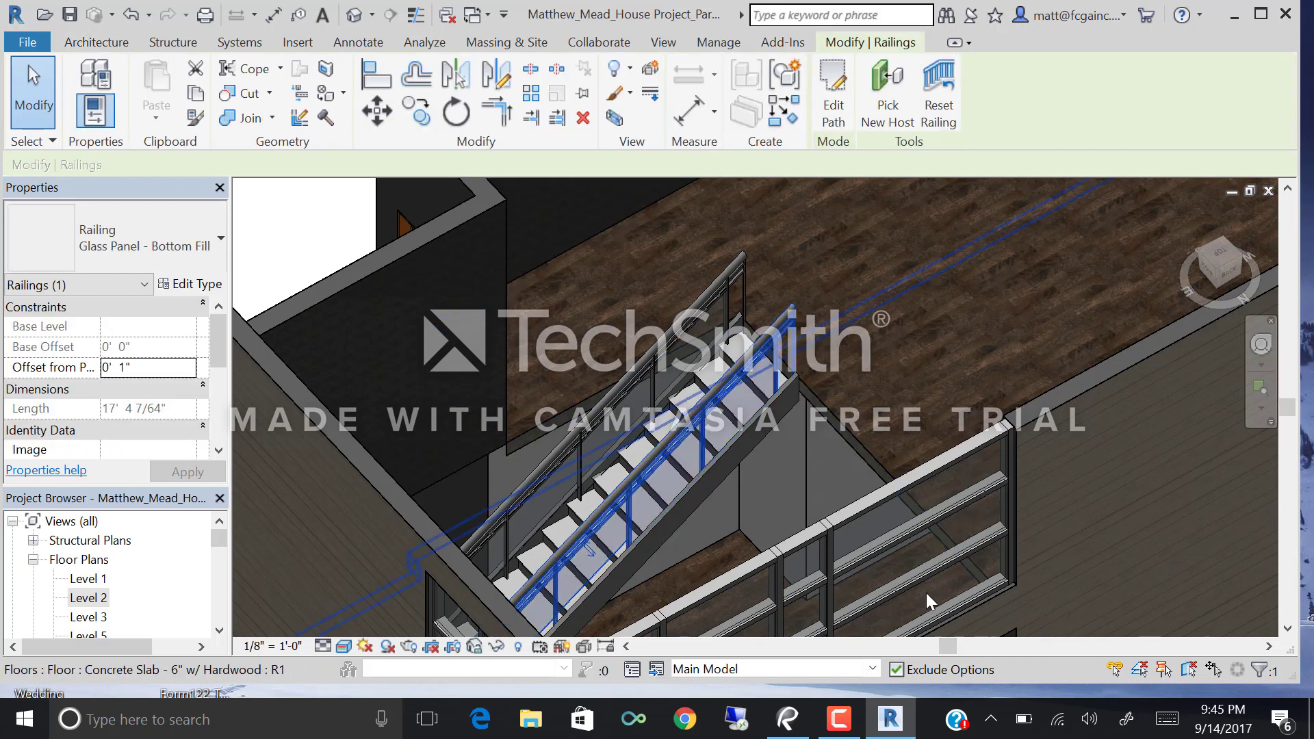
left_click(835, 113)
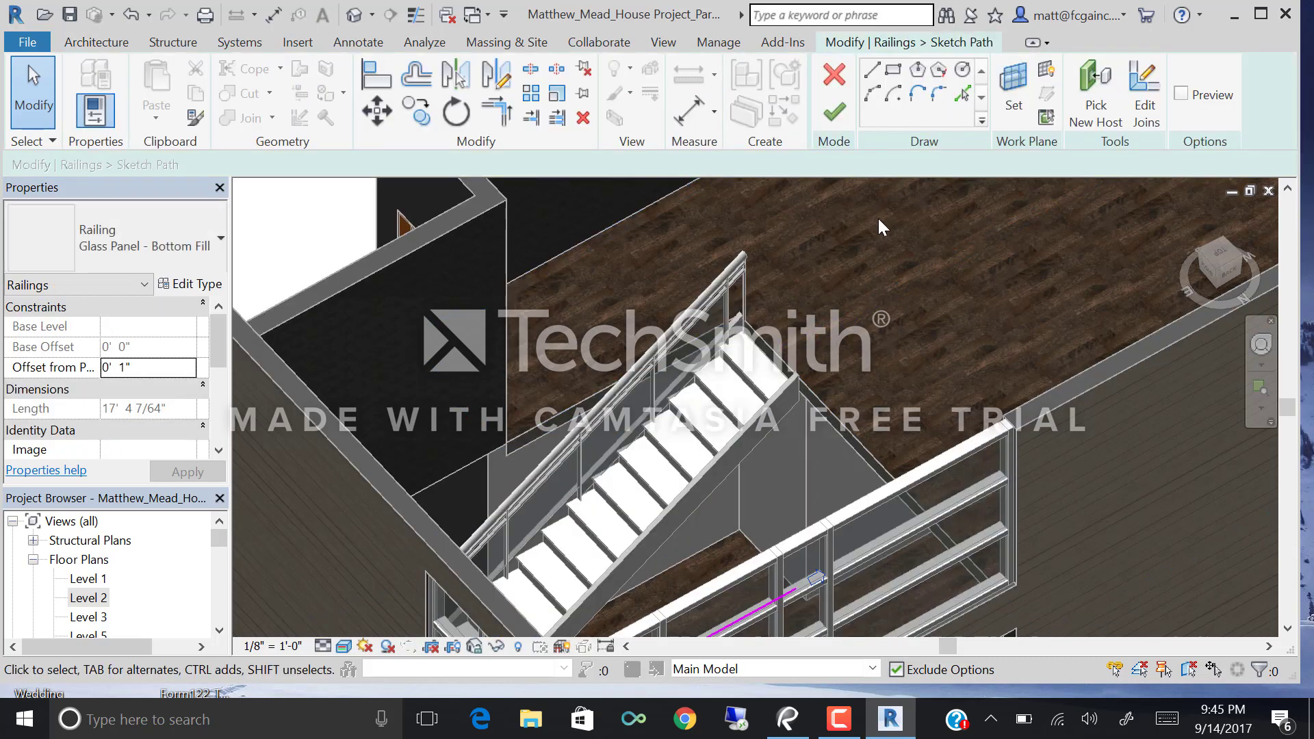
double_click(103, 598)
middle_click_drag(909, 433, 608, 614)
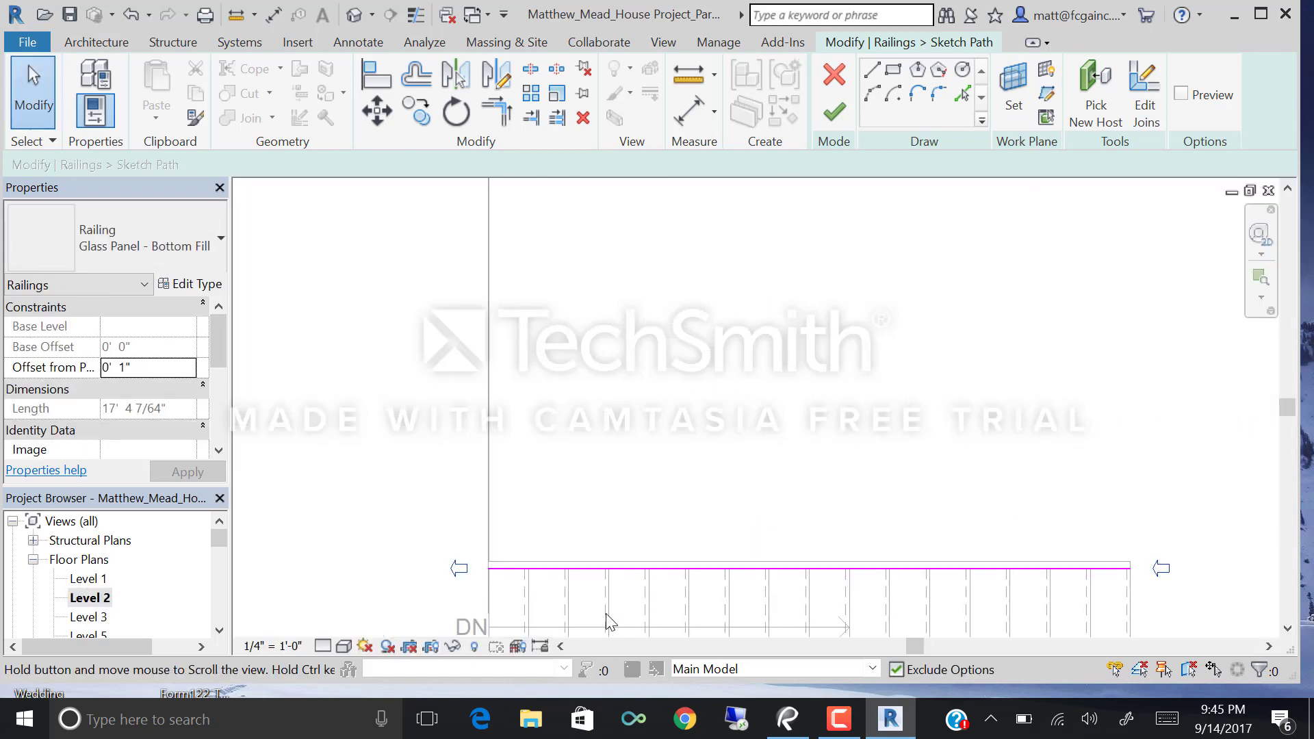
scroll(616, 503, "down", 1)
middle_click_drag(857, 557, 876, 514)
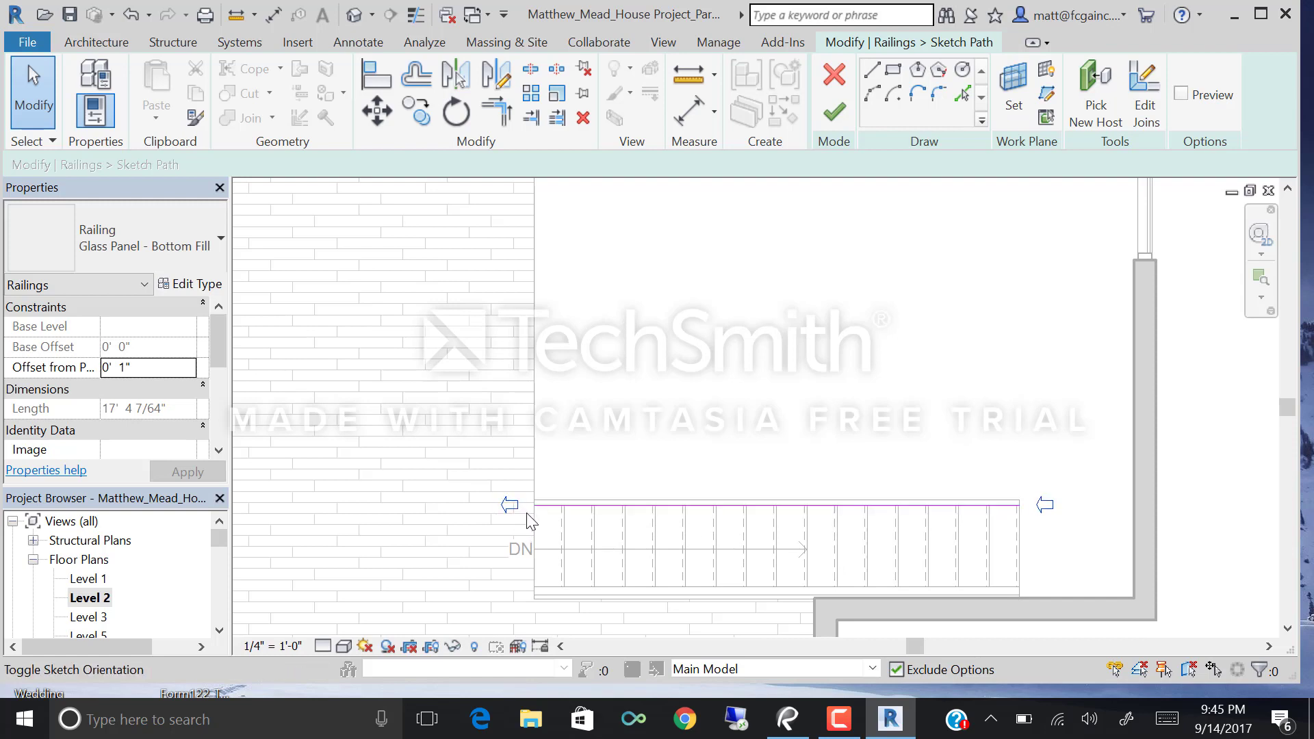
left_click(873, 74)
scroll(530, 520, "up", 3)
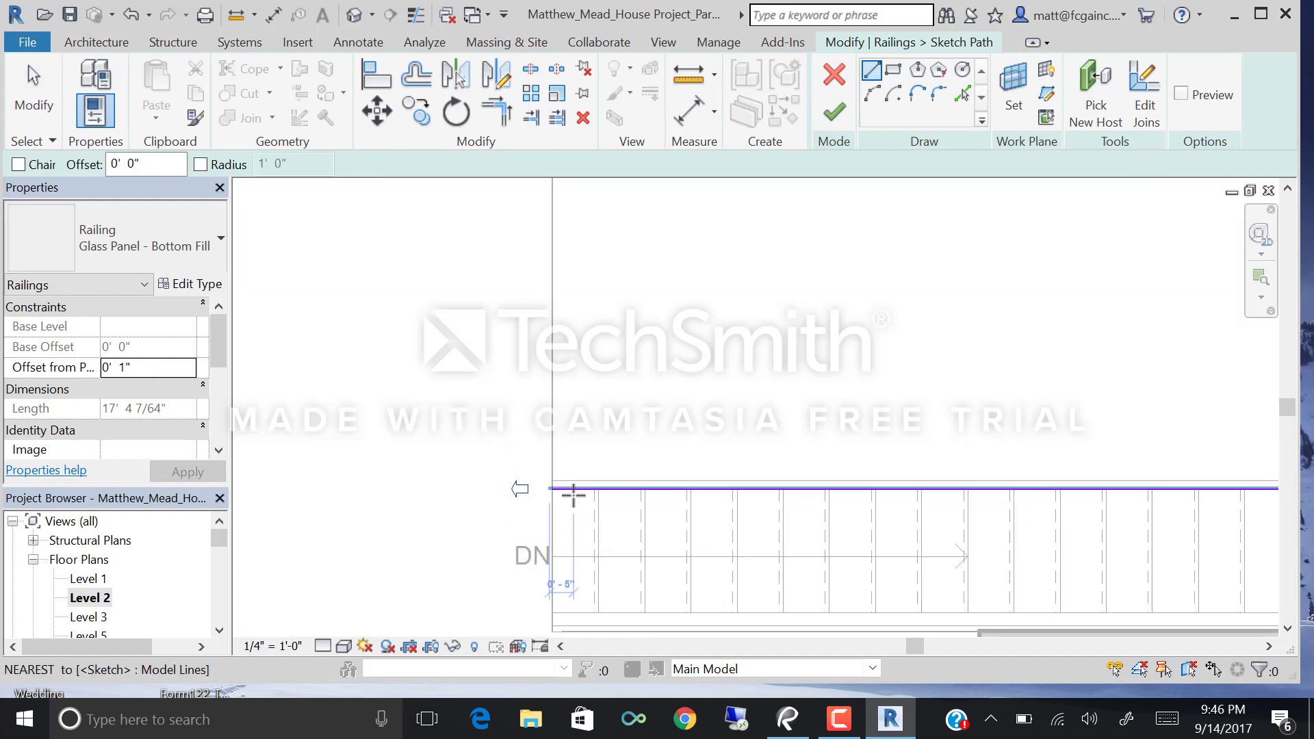
left_click(541, 485)
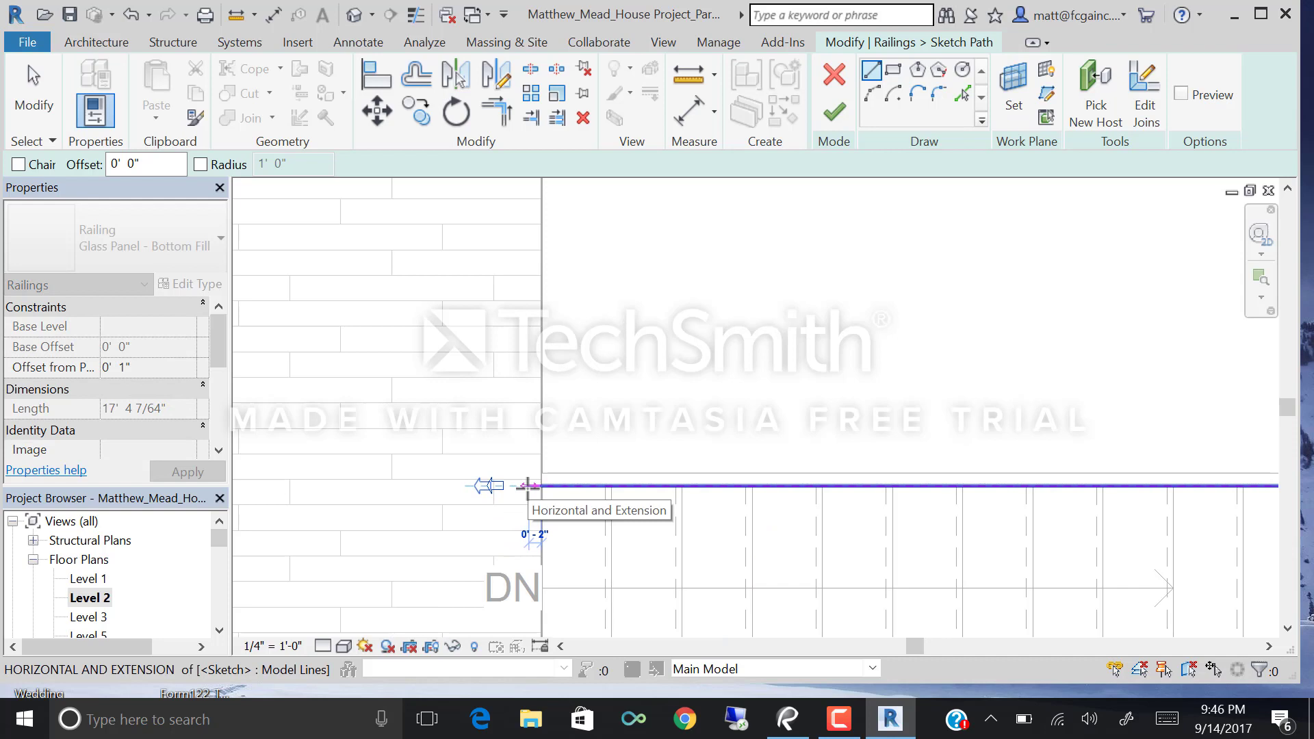
scroll(527, 485, "up", 2)
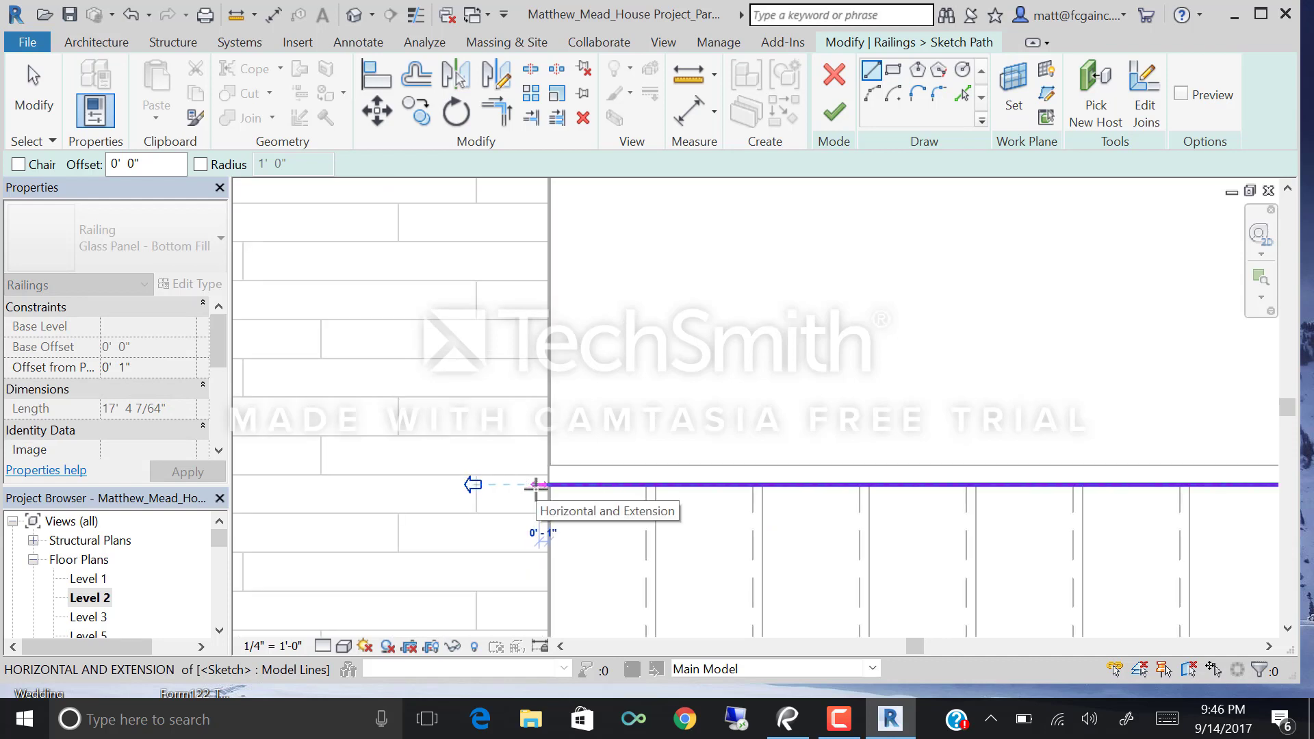
key("Escape")
Continue the railing path from the new corner along the open floor edge to the exterior wall, about 12'-6" long.
left_click(539, 485)
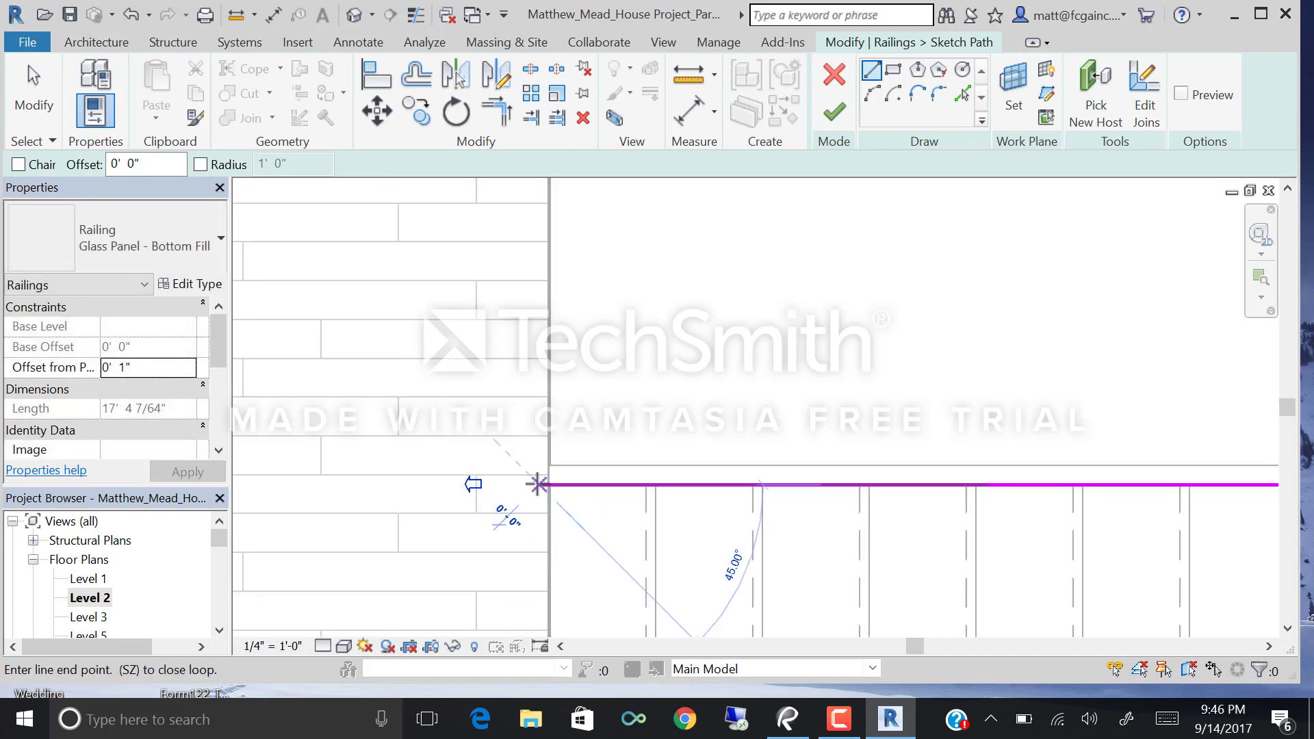
scroll(528, 523, "down", 3)
middle_click_drag(561, 308, 545, 581)
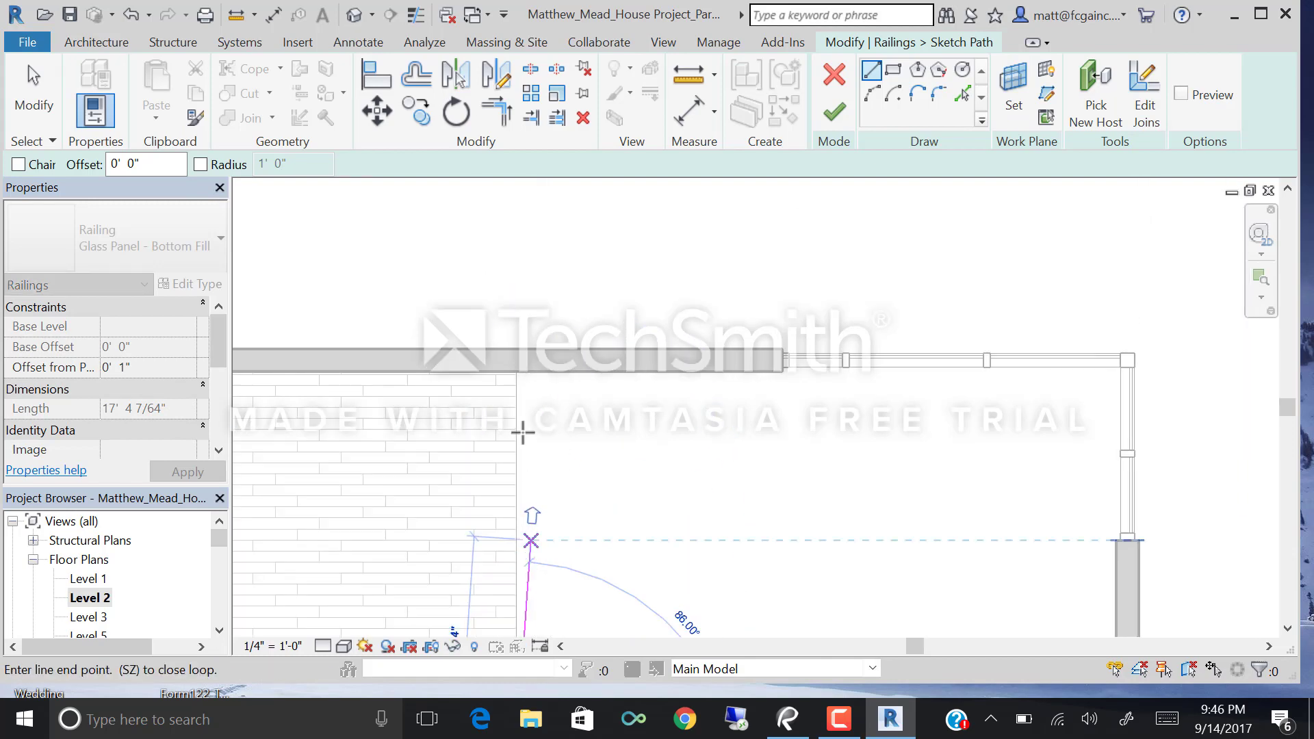
left_click(518, 361)
scroll(673, 328, "down", 2)
scroll(673, 329, "down", 2)
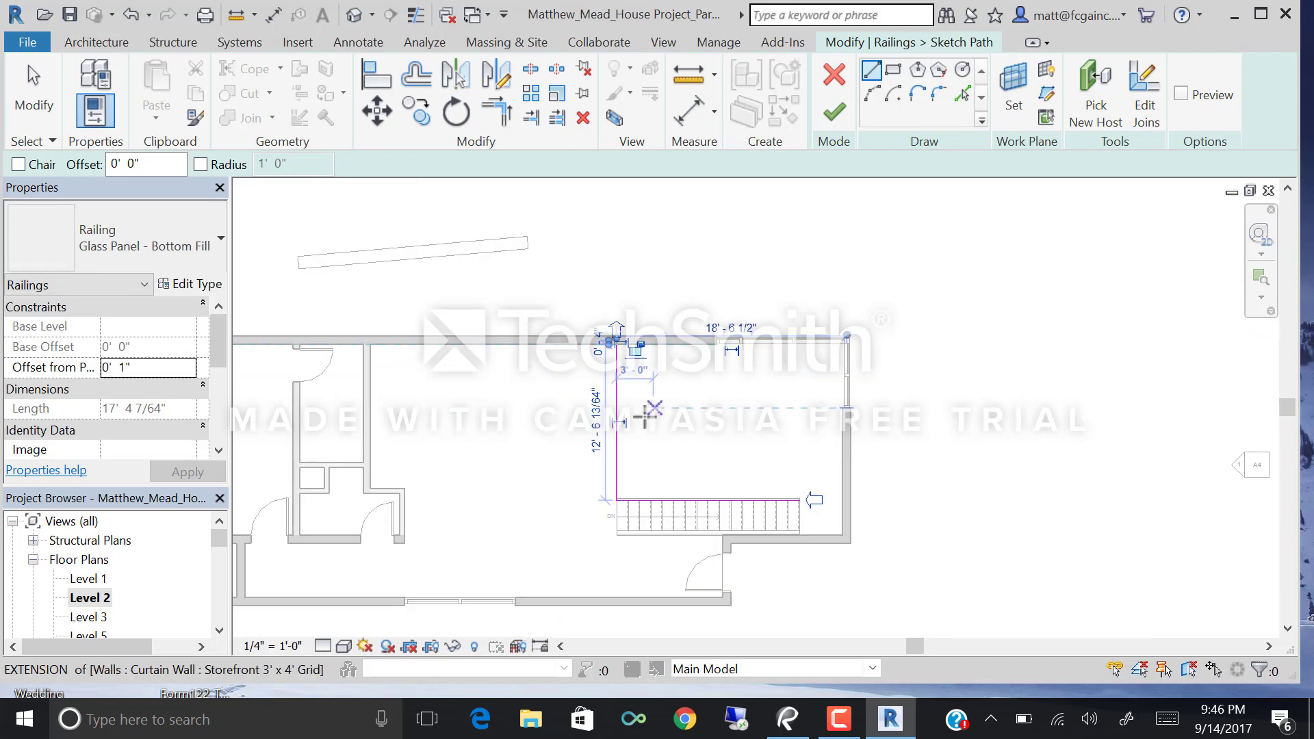
scroll(667, 226, "up", 2)
key("Escape")
Finish the extended railing path after checking its corner at the top of the stair, and deselect the railing.
scroll(616, 513, "up", 3)
scroll(630, 472, "up", 3)
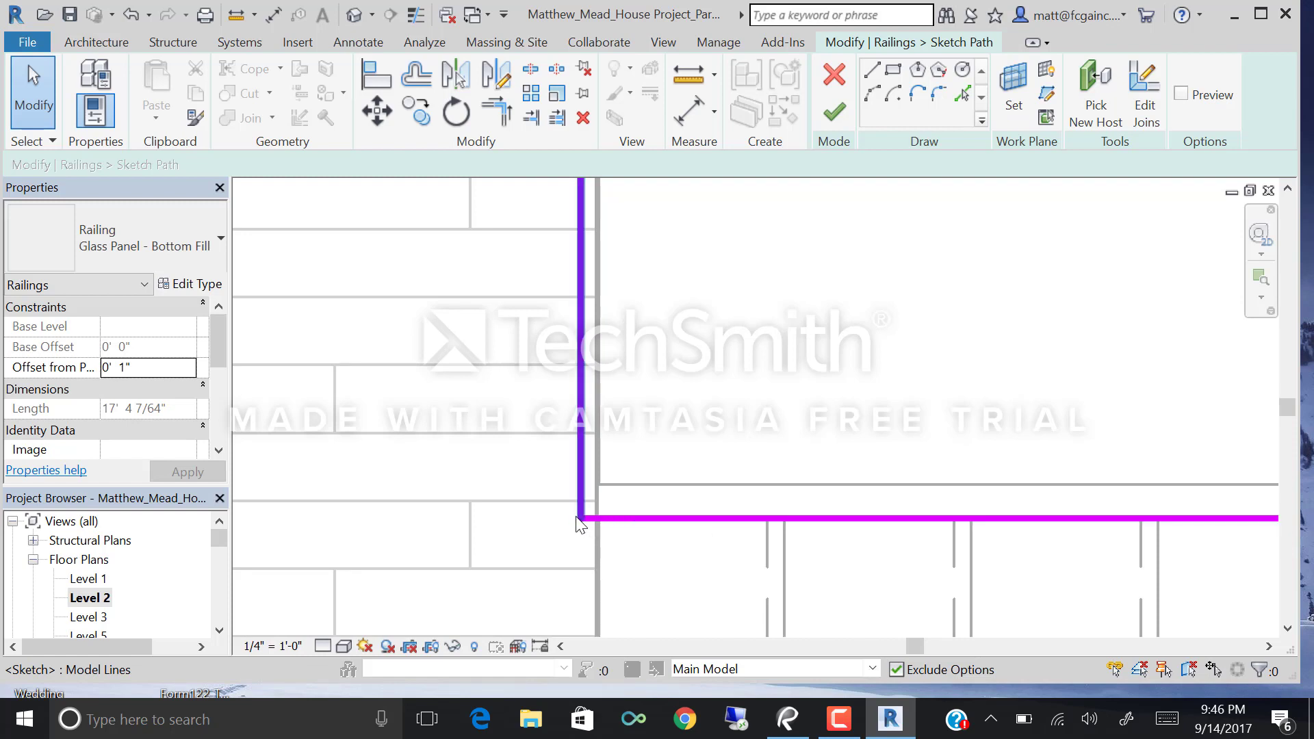
scroll(589, 527, "up", 2)
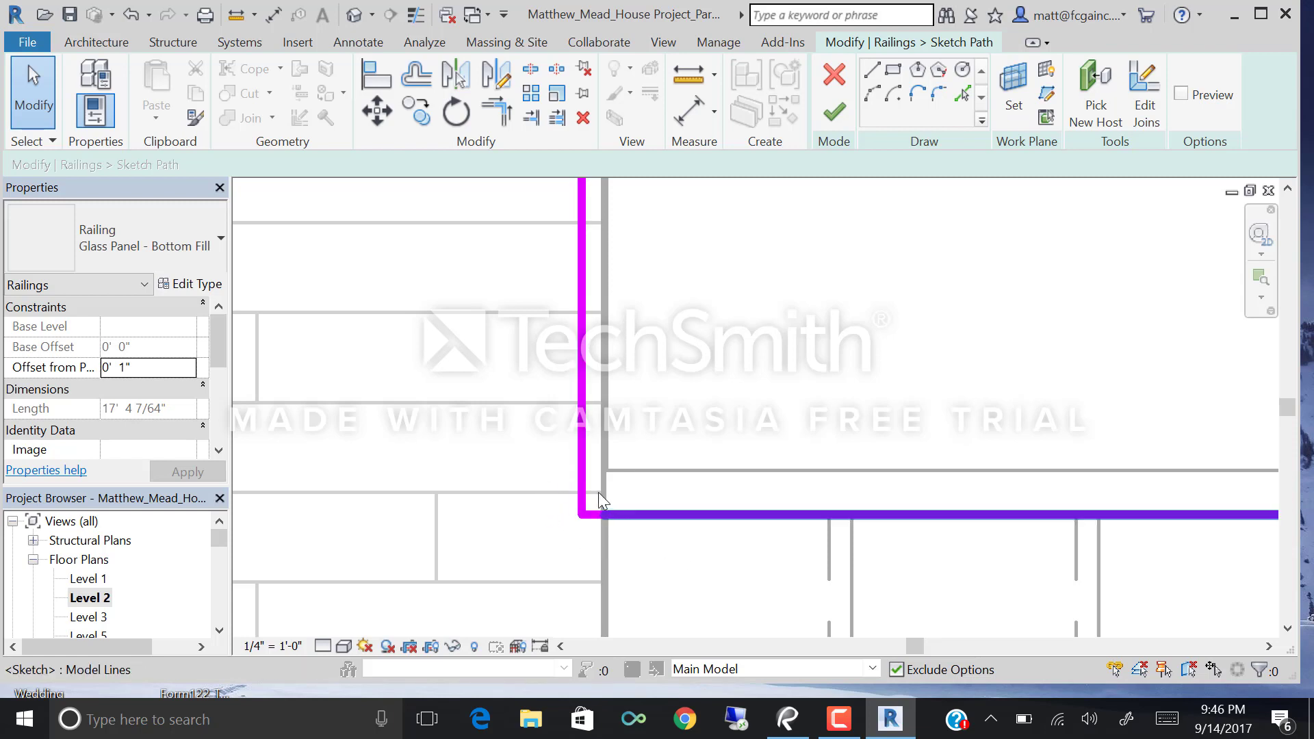
scroll(609, 467, "down", 2)
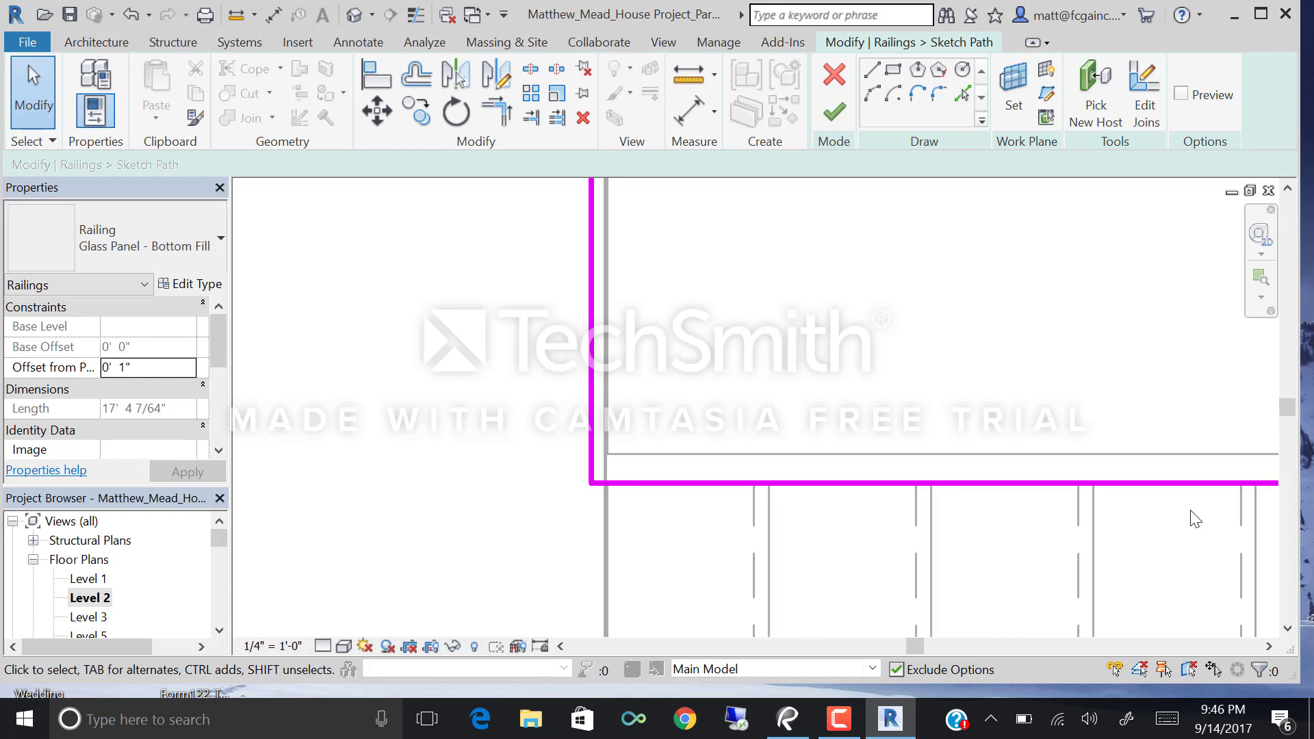
scroll(602, 482, "up", 3)
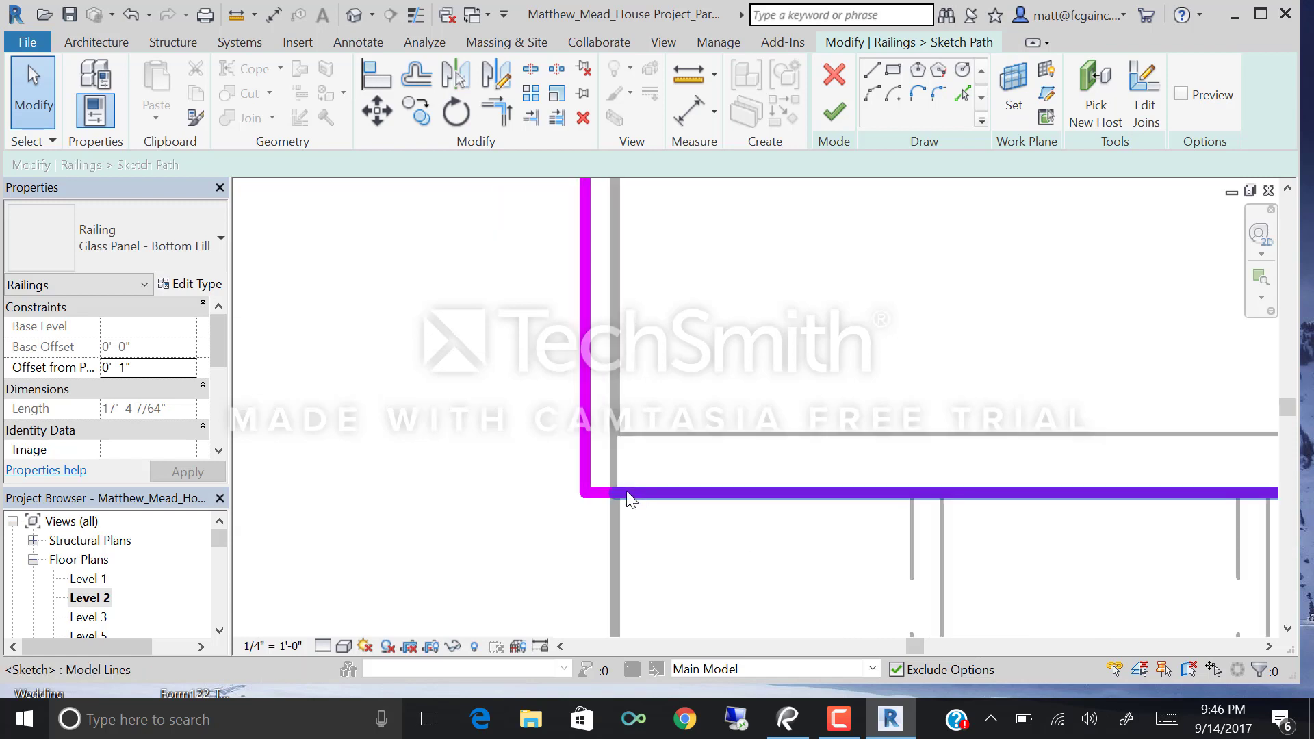
scroll(602, 507, "down", 3)
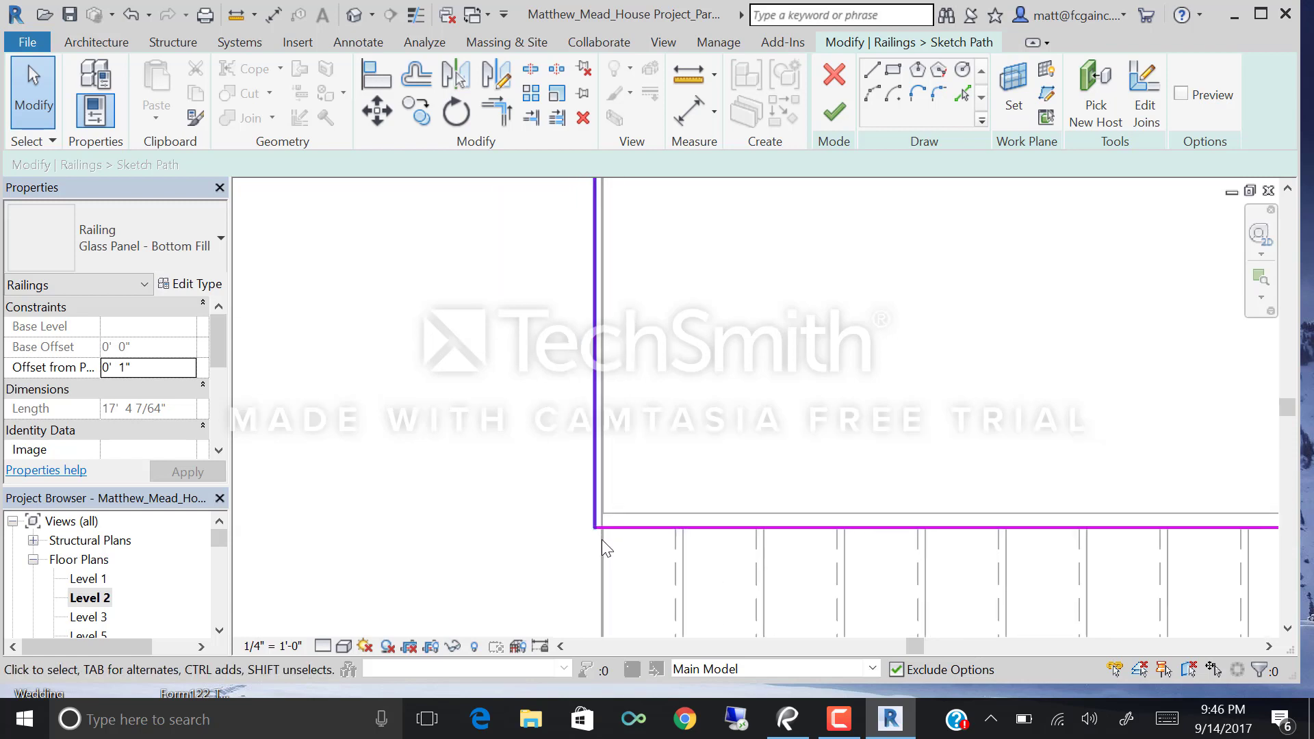
left_click(839, 121)
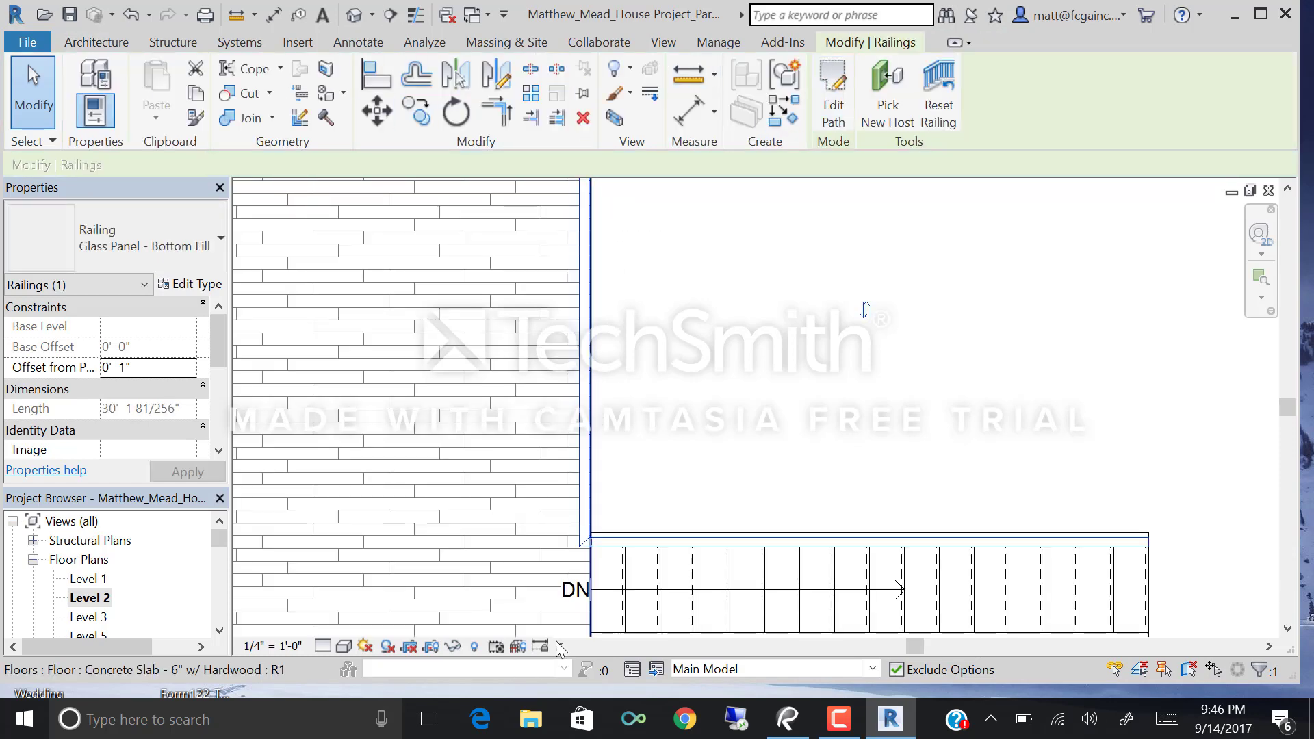
scroll(555, 506, "up", 5)
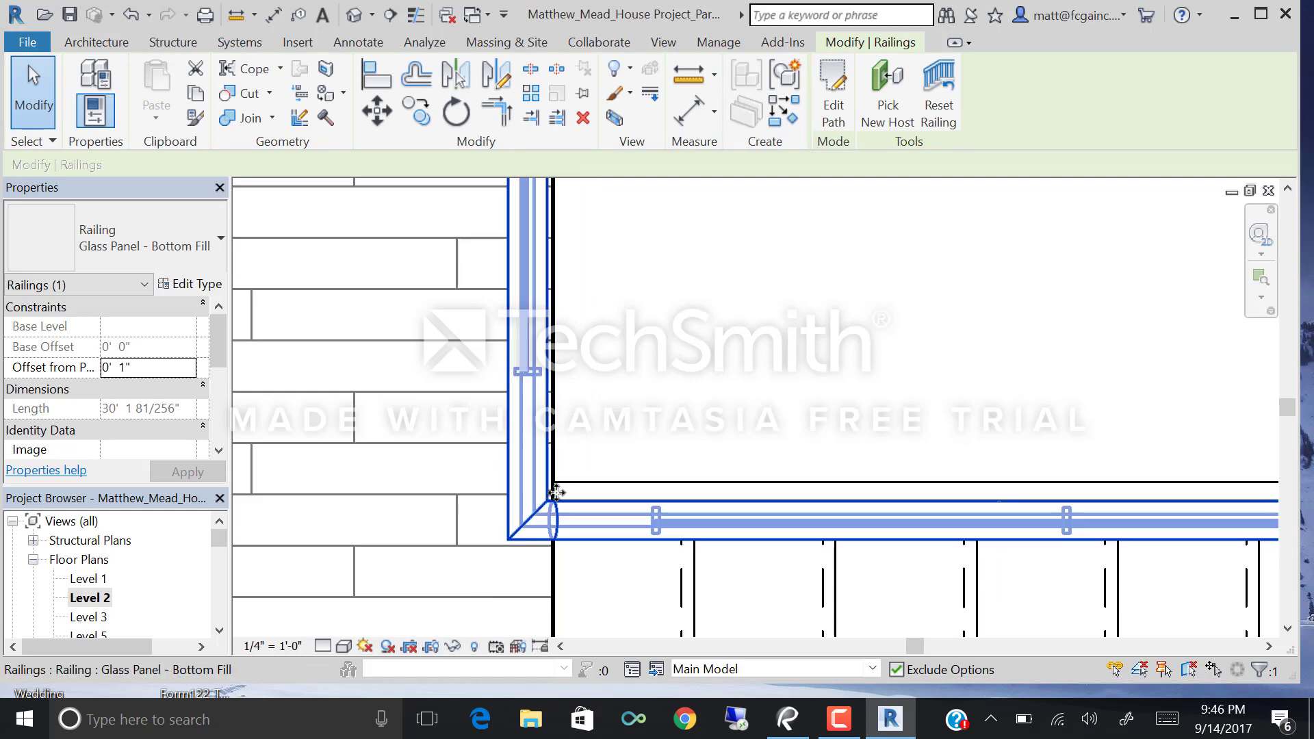
left_click(825, 379)
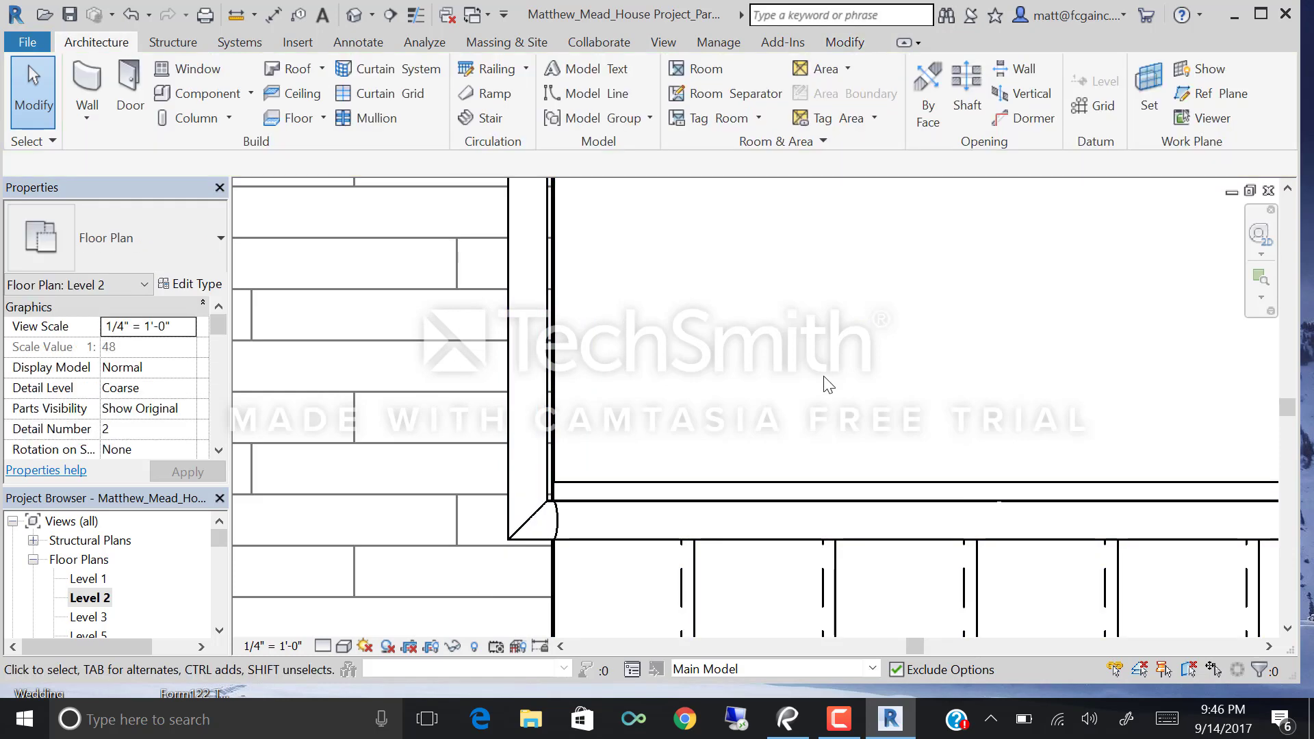
scroll(824, 378, "down", 2)
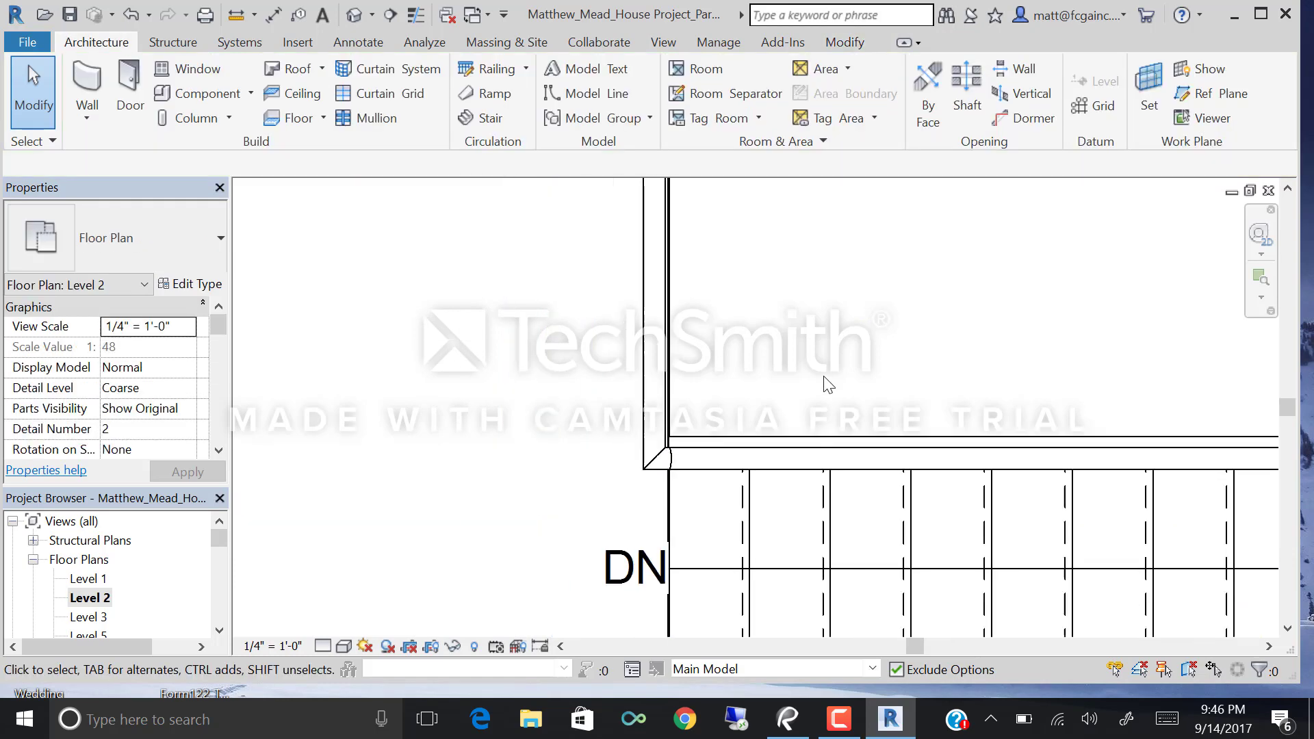
Examine in 3D how the extended railing turns the corner at the top of the stair.
left_click(354, 15)
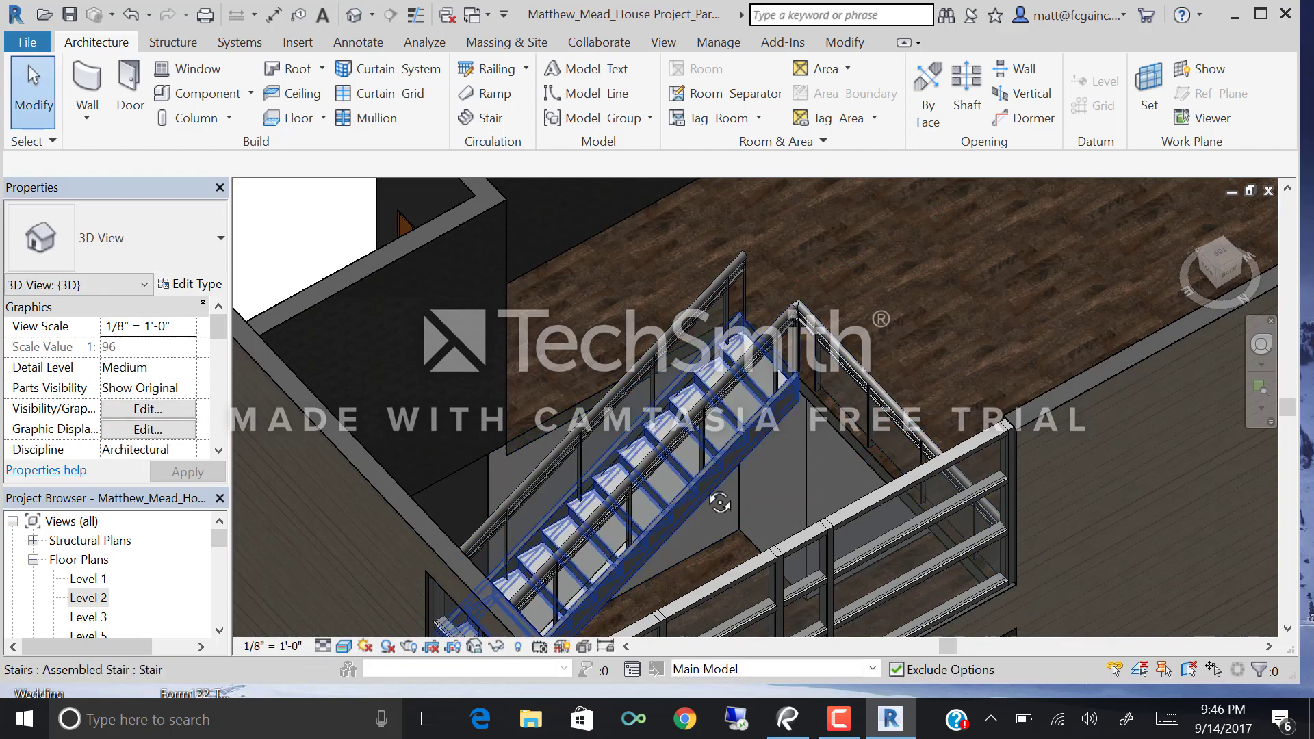
scroll(811, 438, "up", 3)
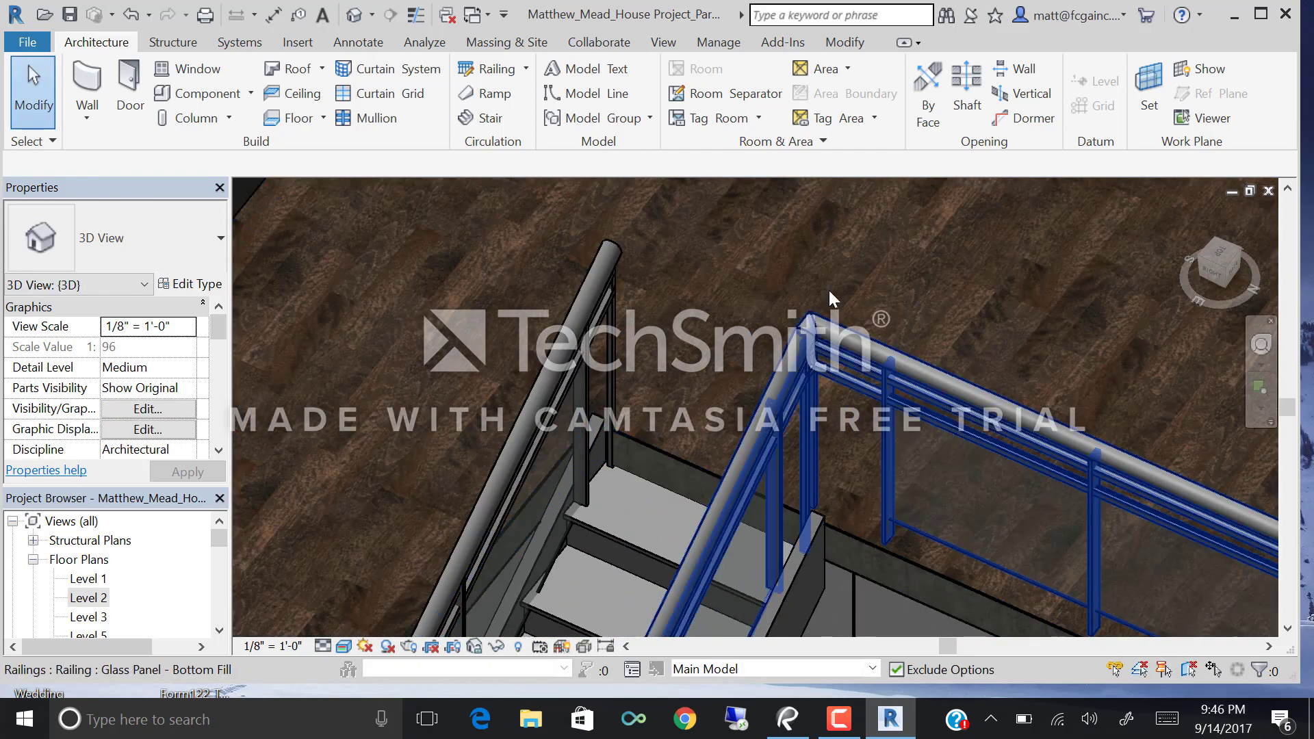
scroll(828, 289, "down", 3)
middle_click_drag(757, 344, 732, 384, "shift")
scroll(712, 395, "up", 3)
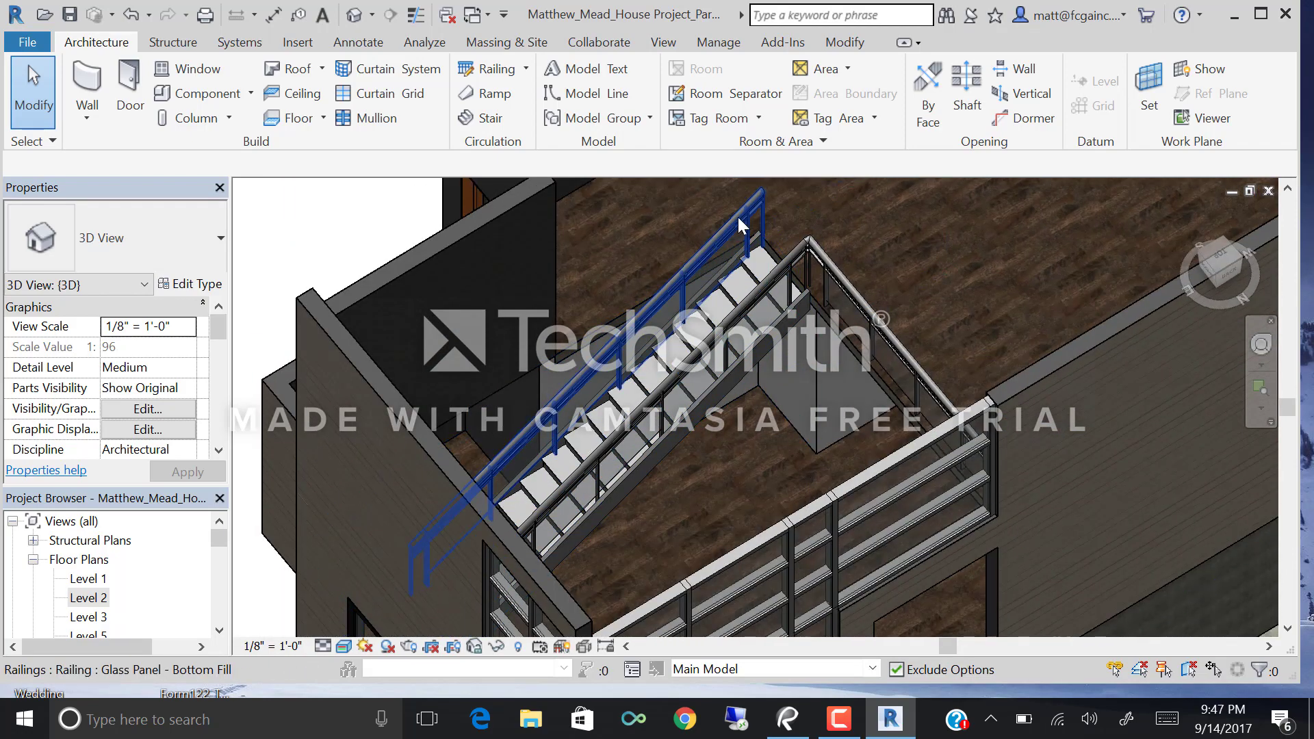
scroll(737, 222, "up", 2)
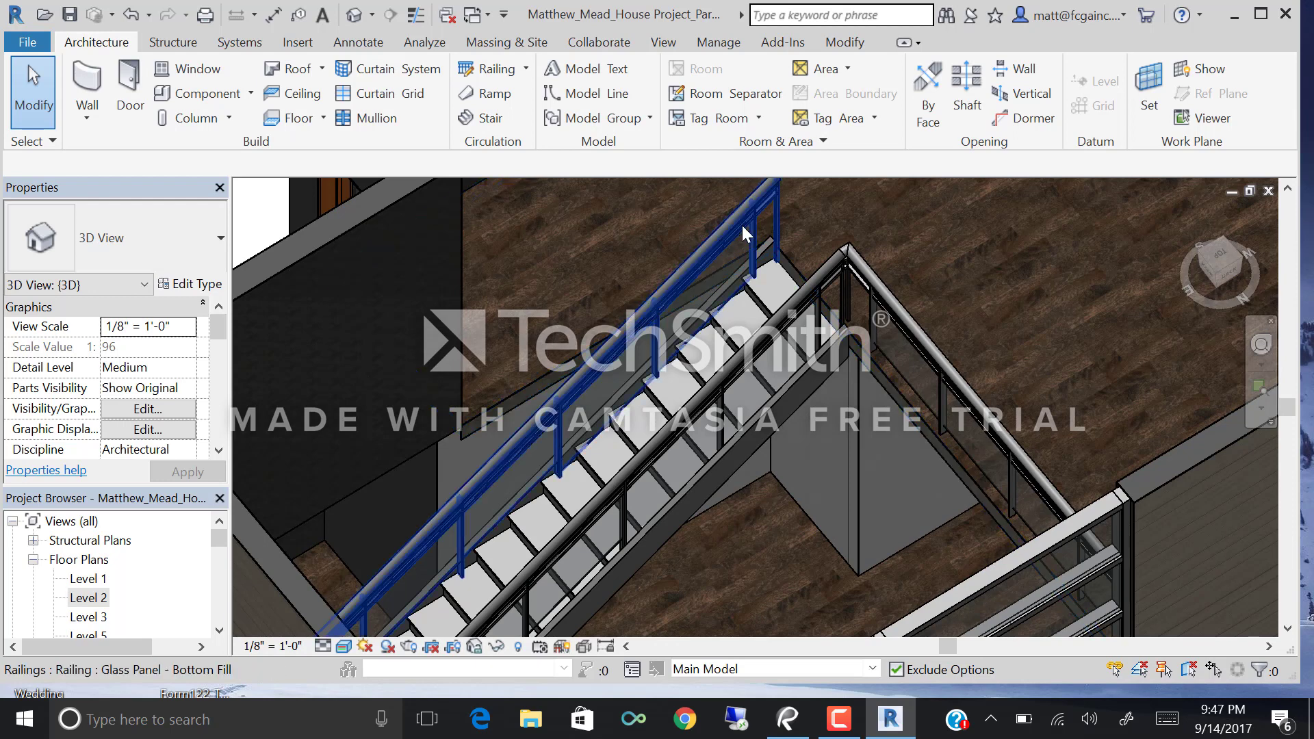
scroll(795, 309, "up", 2)
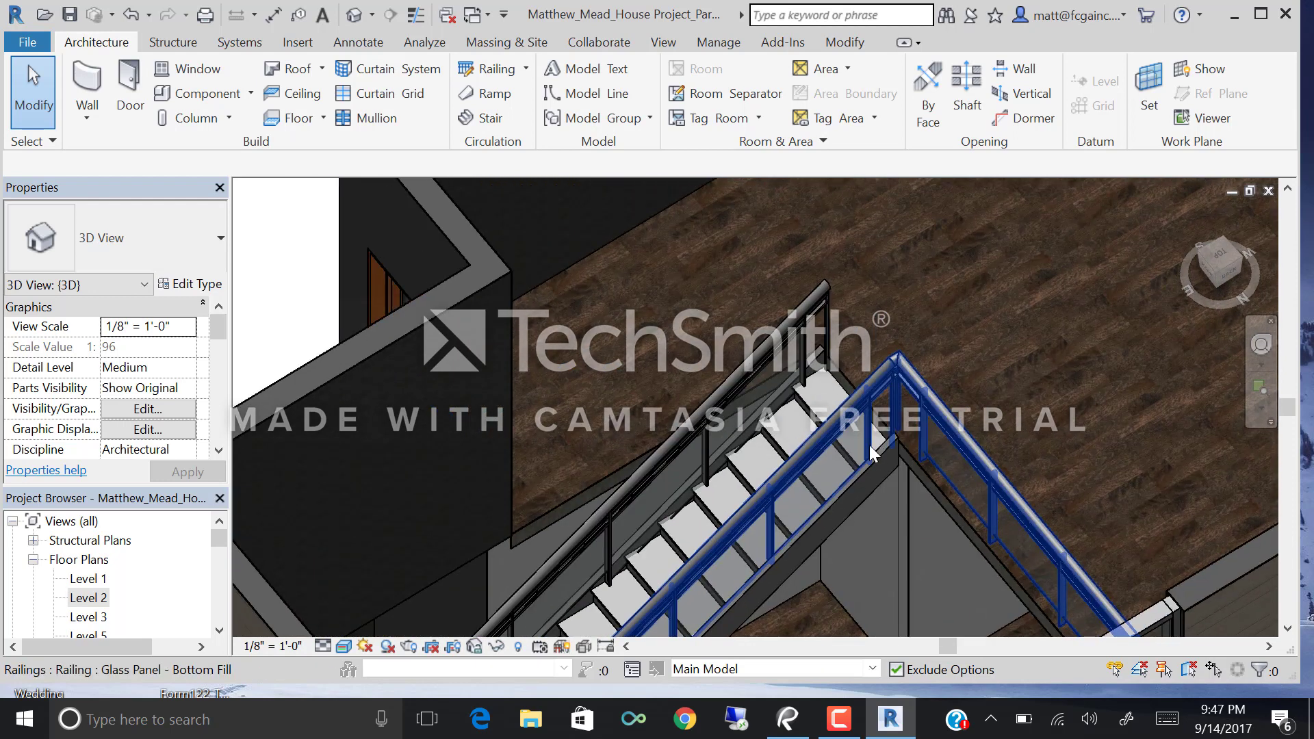
Edit the opposite stair railing's path in the Level 2 plan and extend it 1" past the top of the stair.
left_click(864, 407)
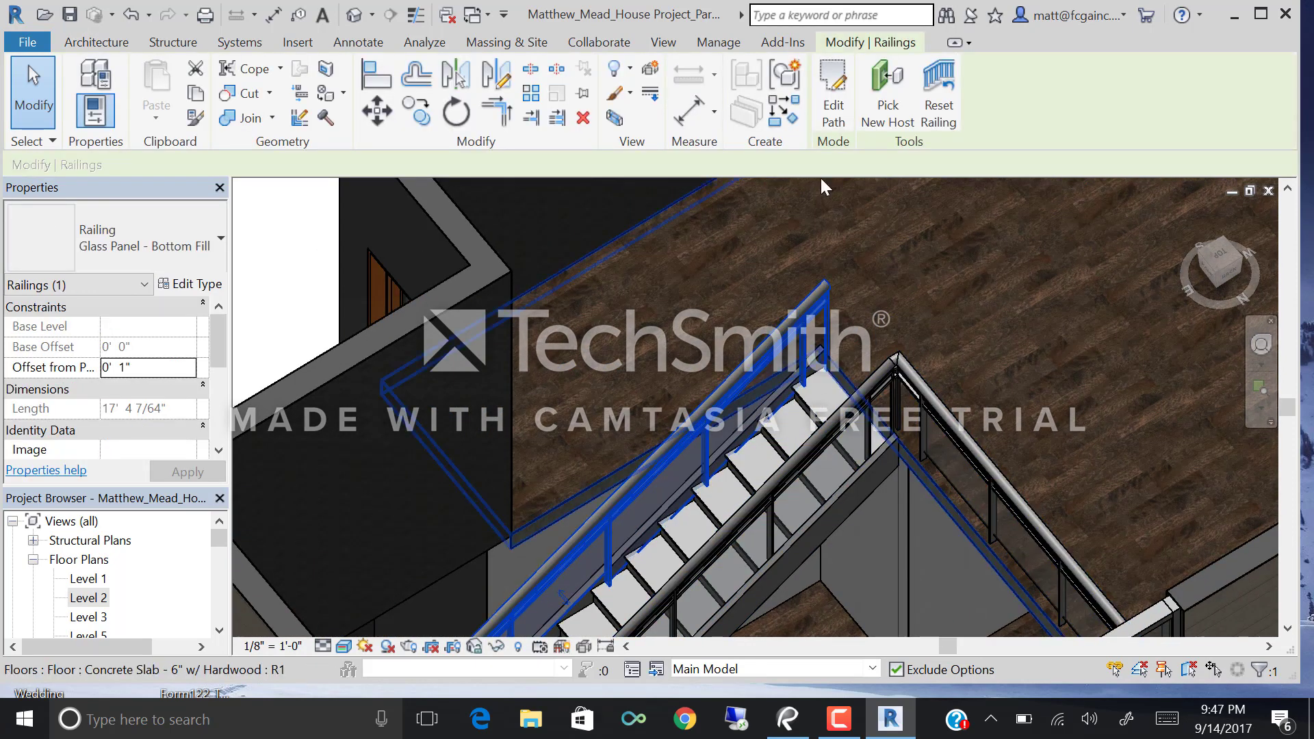
left_click(833, 103)
mouse_move(443, 589)
middle_mouse_down()
mouse_move(431, 556)
mouse_move(487, 466)
middle_mouse_up()
double_click(103, 602)
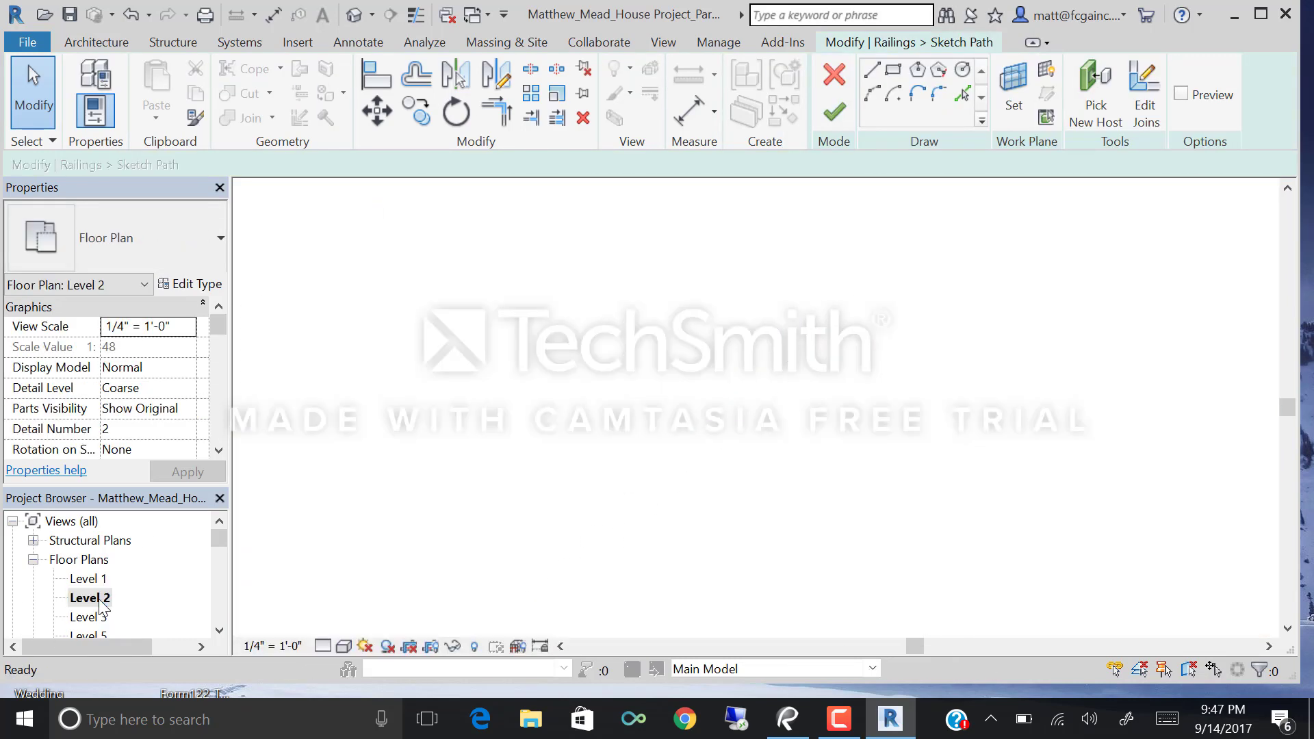
mouse_move(676, 476)
middle_mouse_down()
mouse_move(566, 293)
mouse_move(543, 440)
mouse_move(675, 239)
middle_mouse_up()
left_click(871, 72)
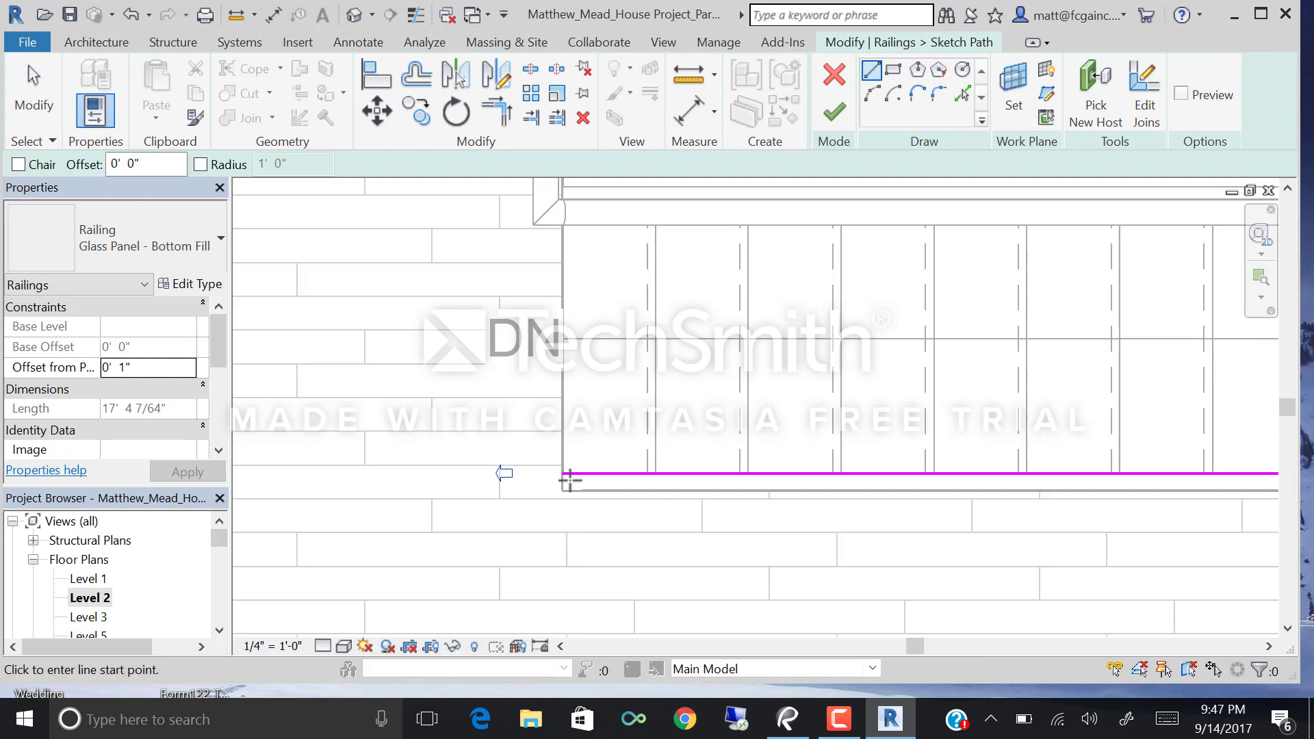
scroll(566, 479, "up", 3)
left_click(560, 458)
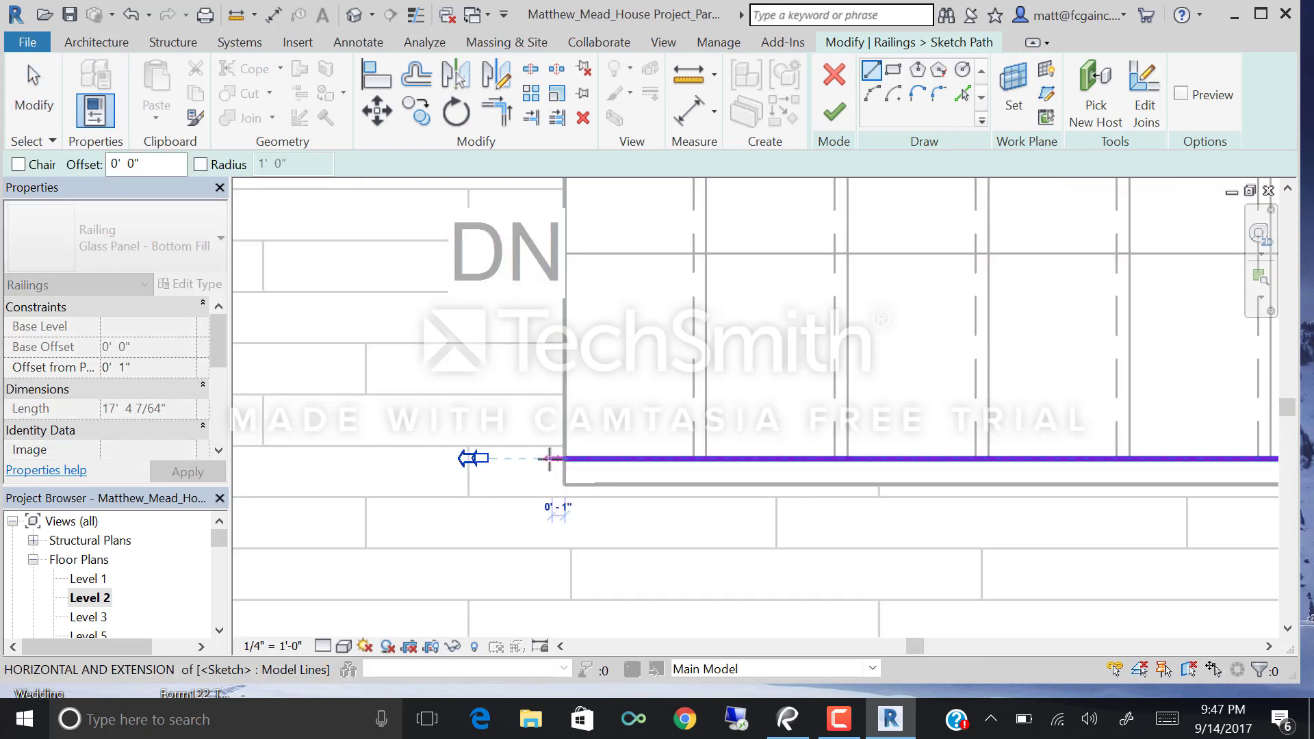
key("Escape")
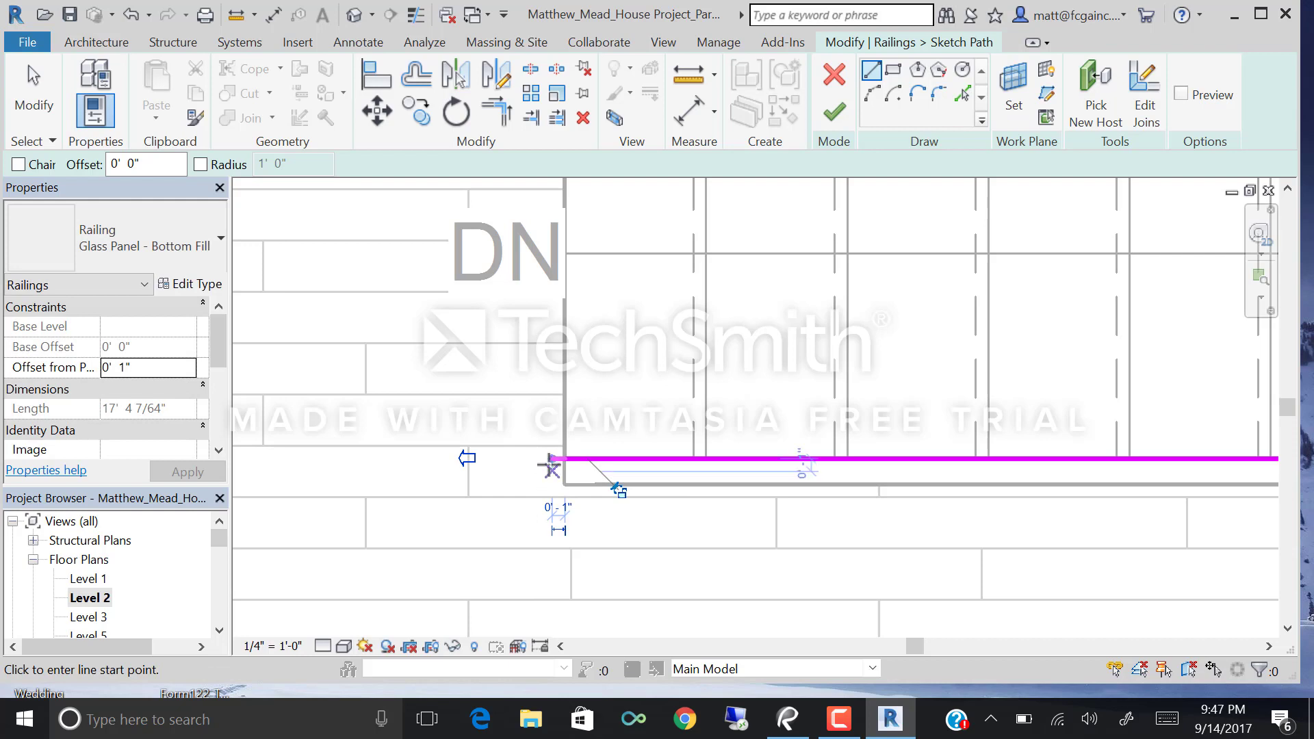
Turn the path about 3" onto the floor and run it about 8'-6 3/4" back along the stair opening to the wall.
left_click(551, 458)
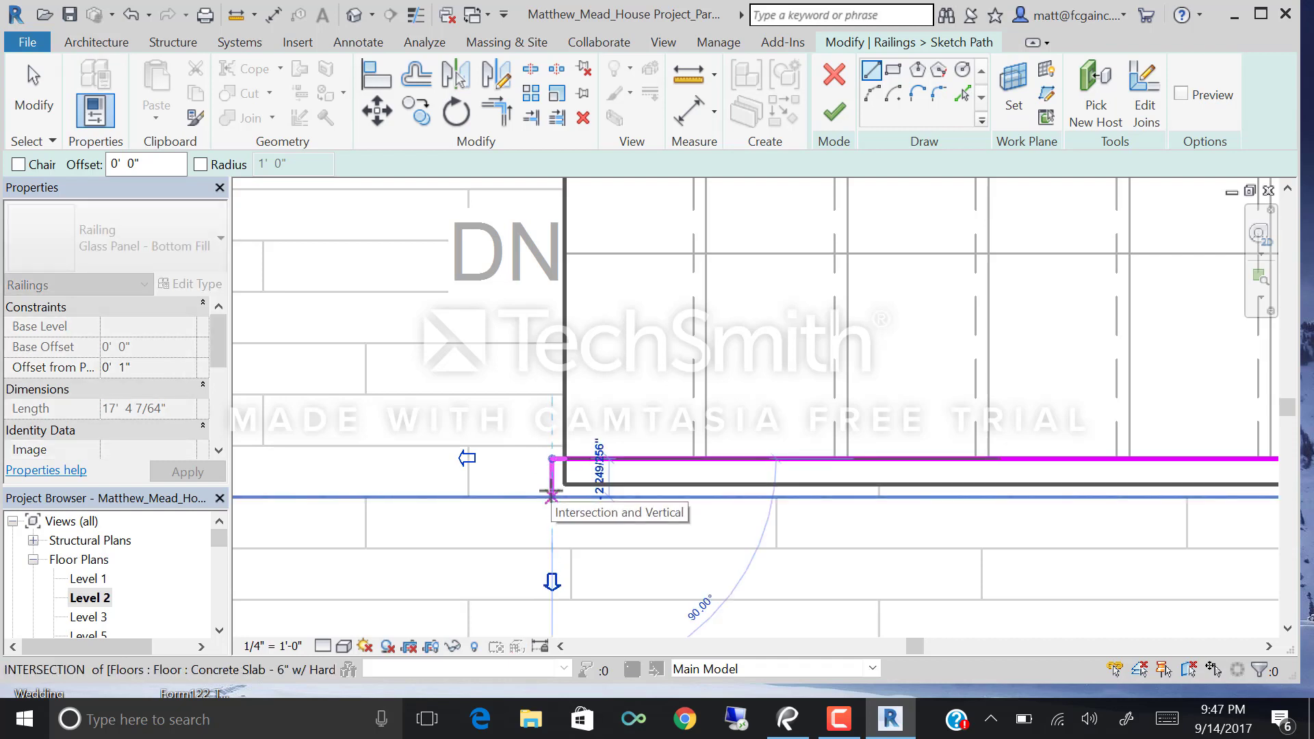
left_click(552, 493)
scroll(293, 493, "down", 2)
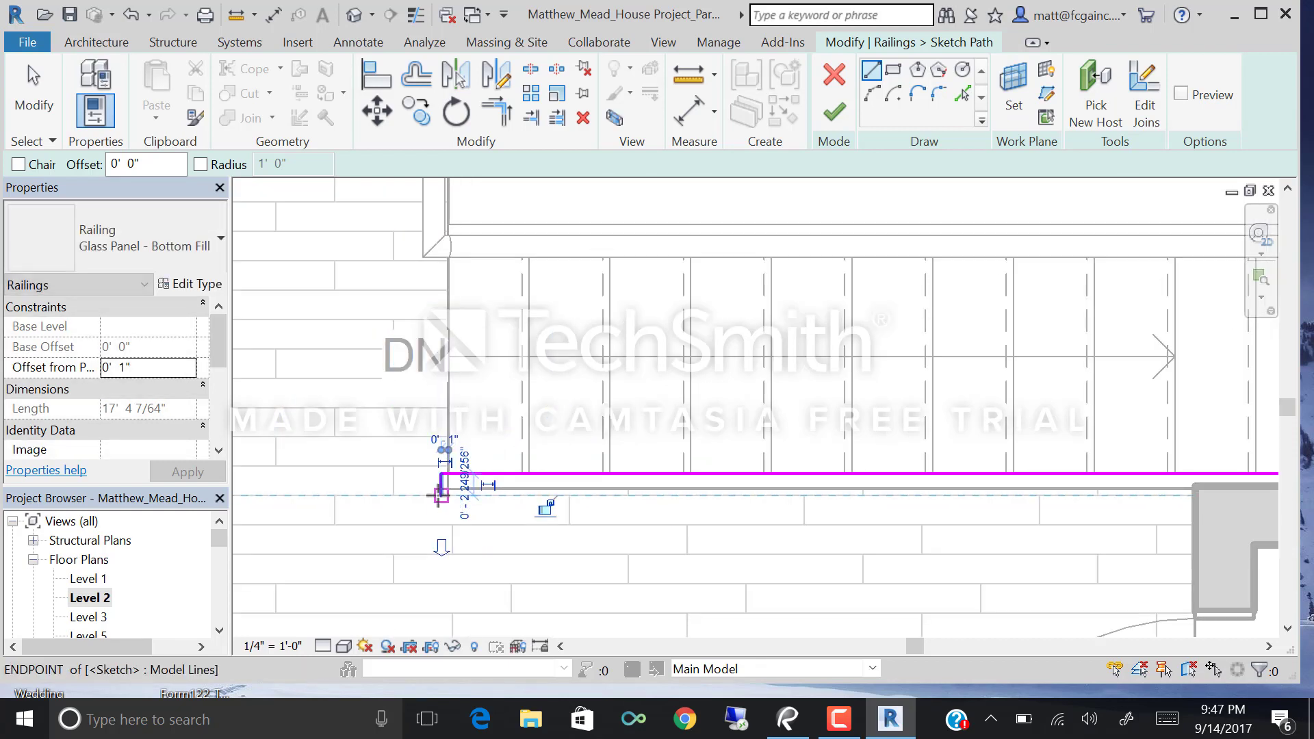
left_click(1191, 496)
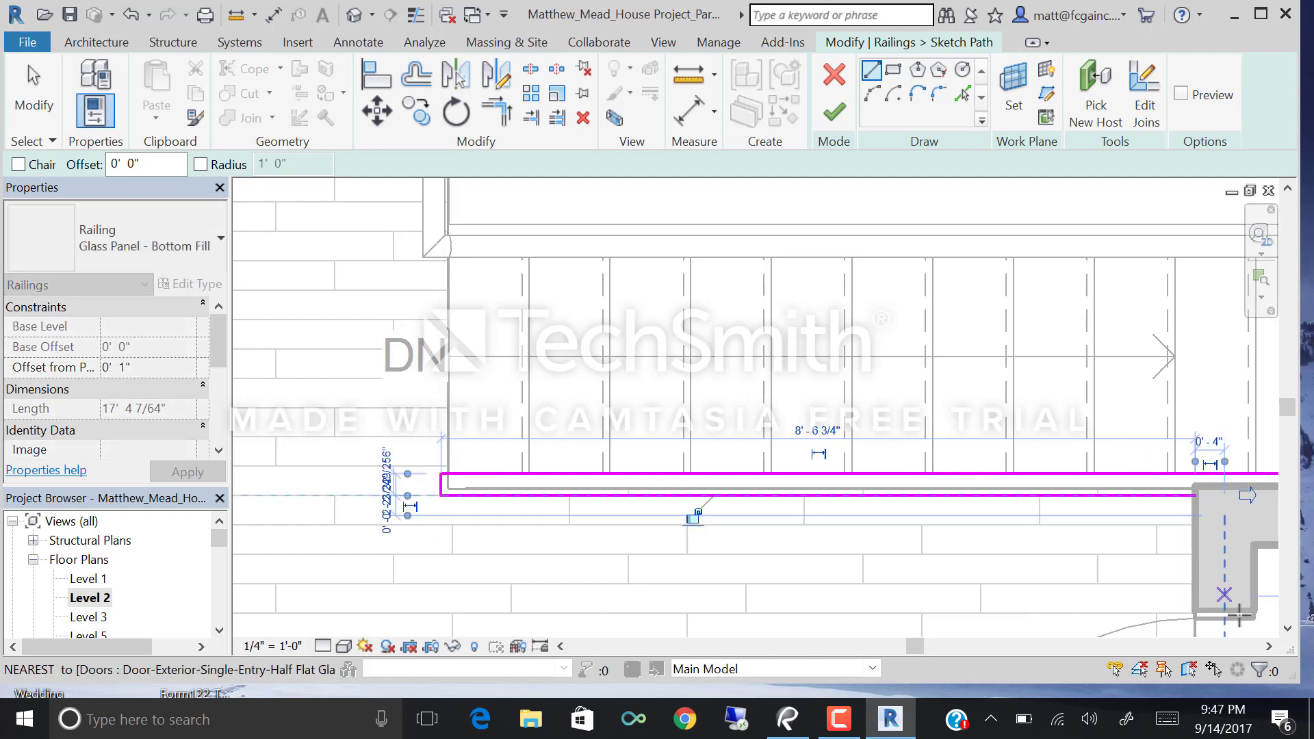
key("Escape")
key("Escape")
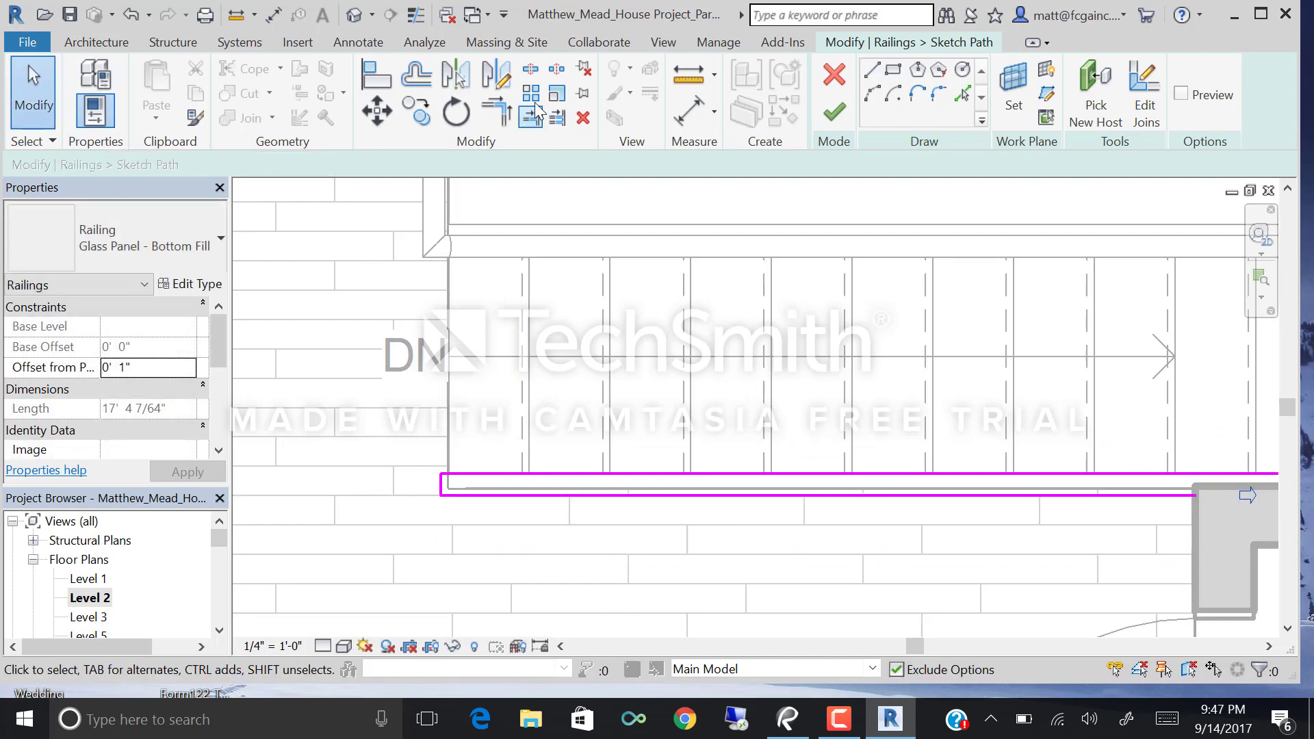
Finish the second stair railing's extended path and check both railings around the stair opening in 3D.
left_click(835, 111)
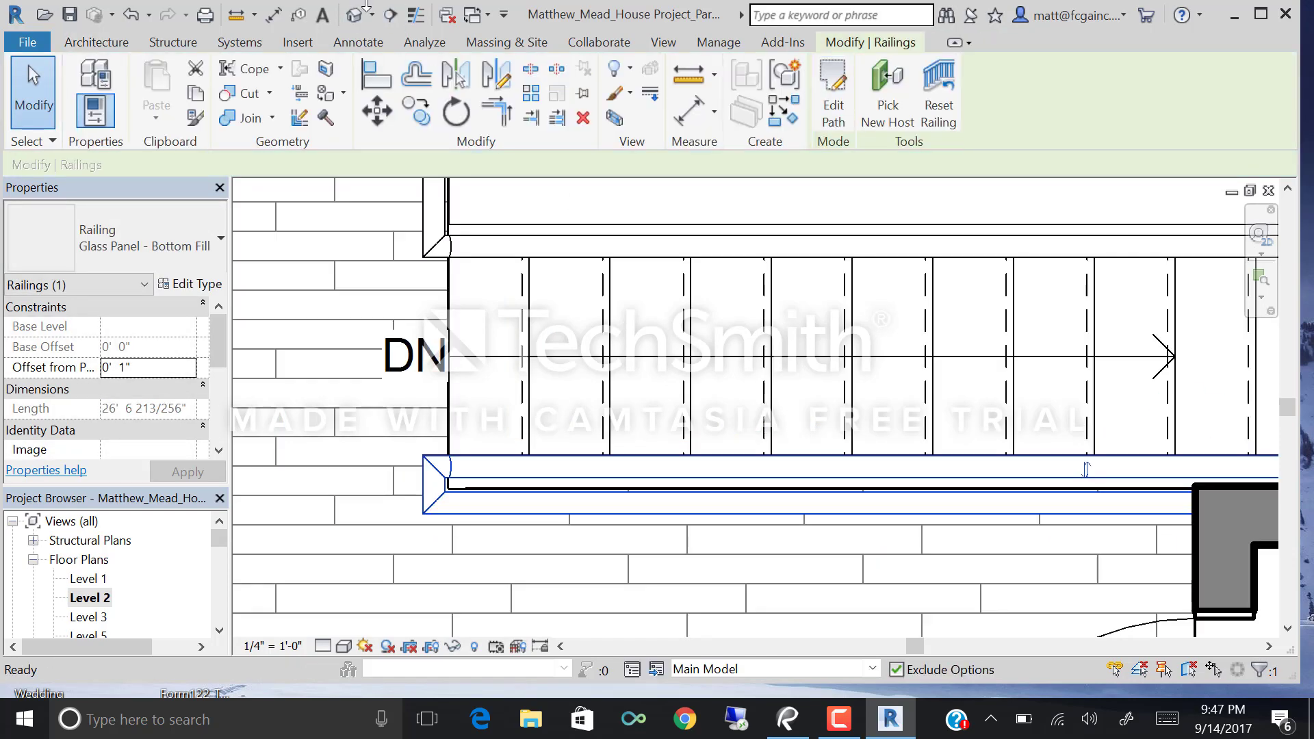
left_click(352, 15)
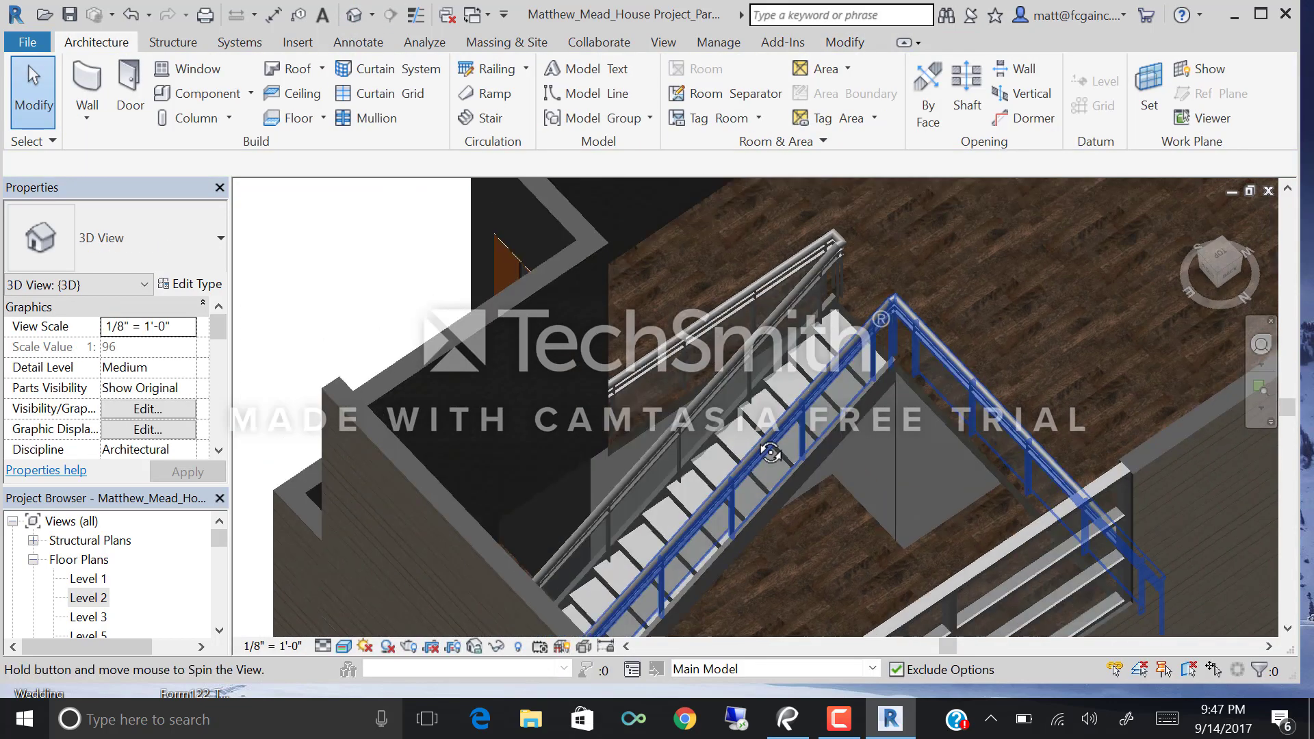
middle_click_drag(789, 402, 704, 378, "shift")
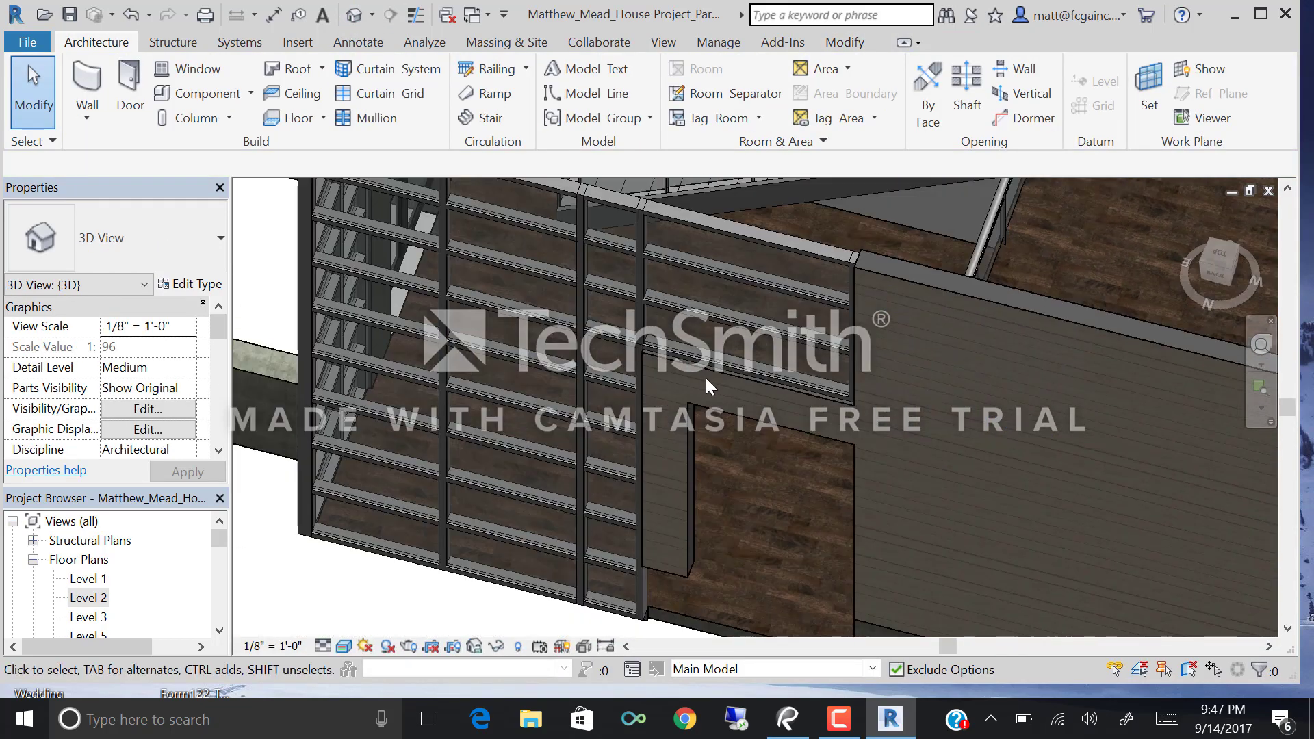
scroll(685, 363, "down", 3)
scroll(572, 352, "up", 5)
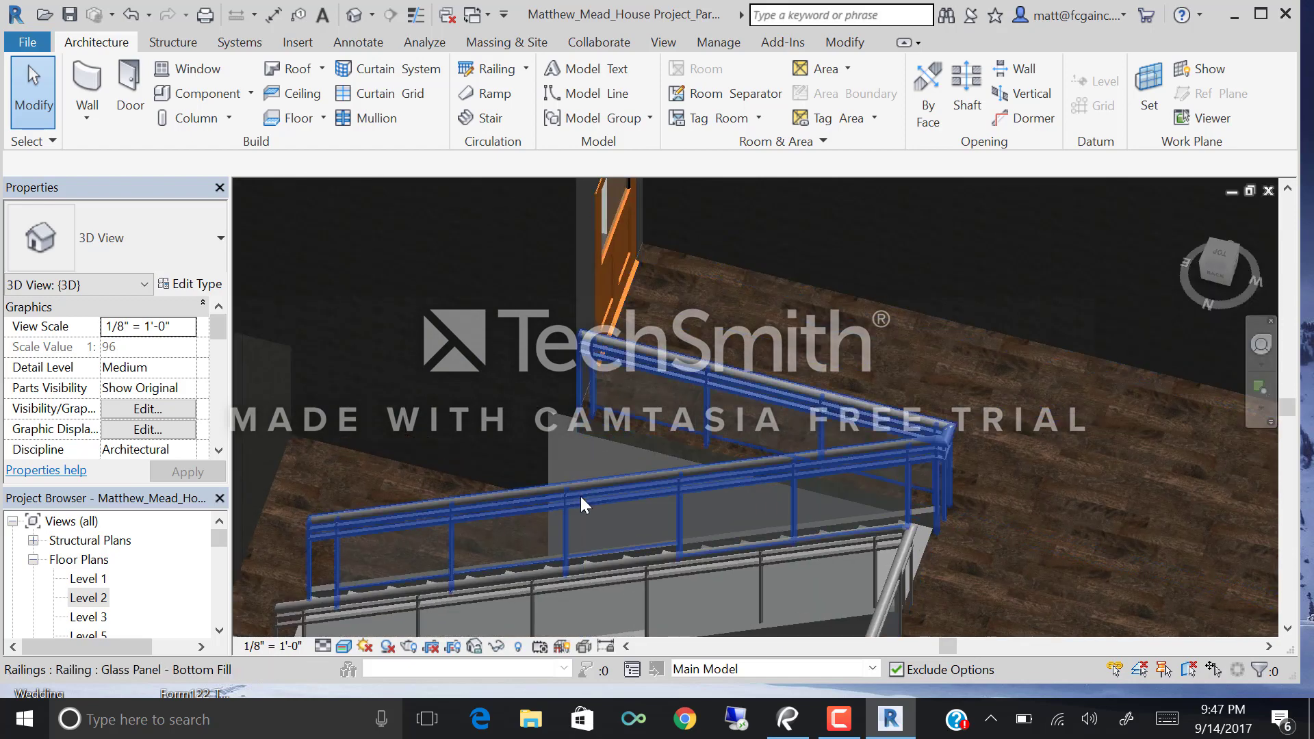
scroll(554, 477, "down", 5)
middle_click_drag(511, 405, 676, 363, "shift")
scroll(684, 410, "down", 5)
middle_click_drag(695, 461, 657, 427, "shift")
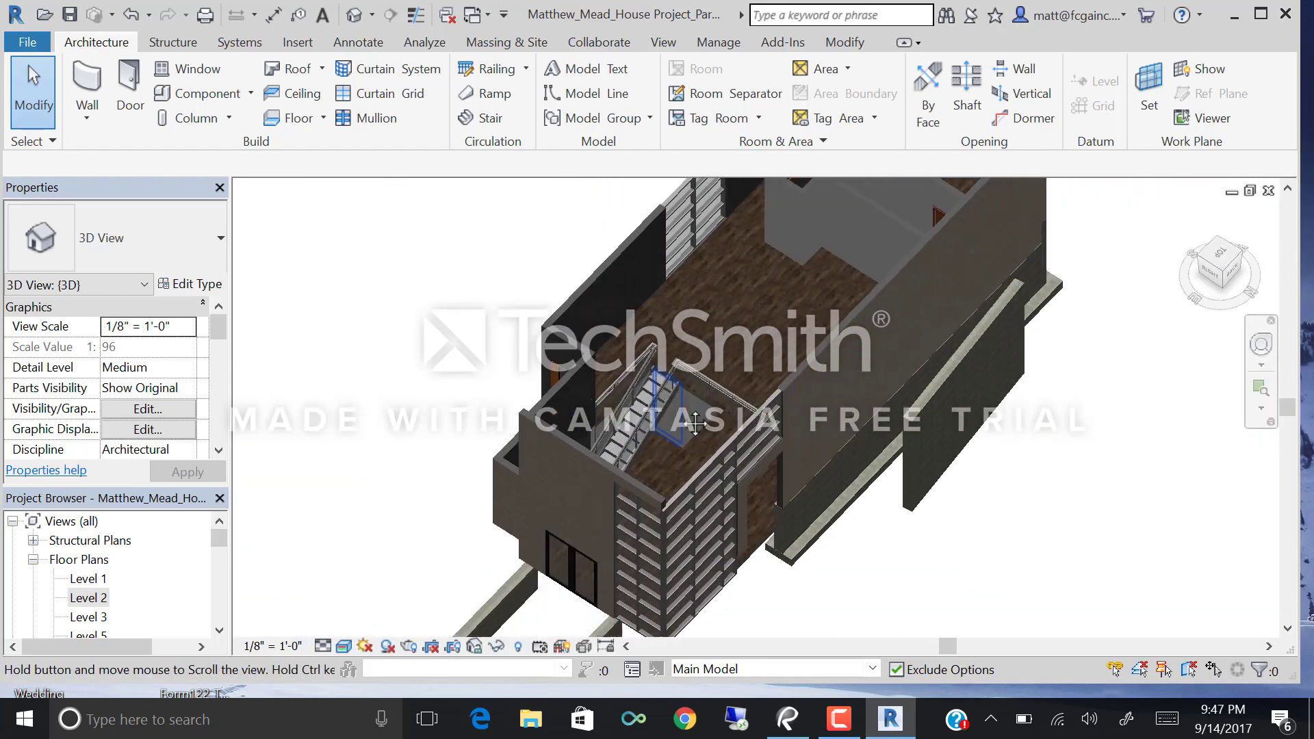
scroll(655, 425, "up", 5)
scroll(684, 451, "down", 2)
middle_click_drag(742, 484, 729, 442, "shift")
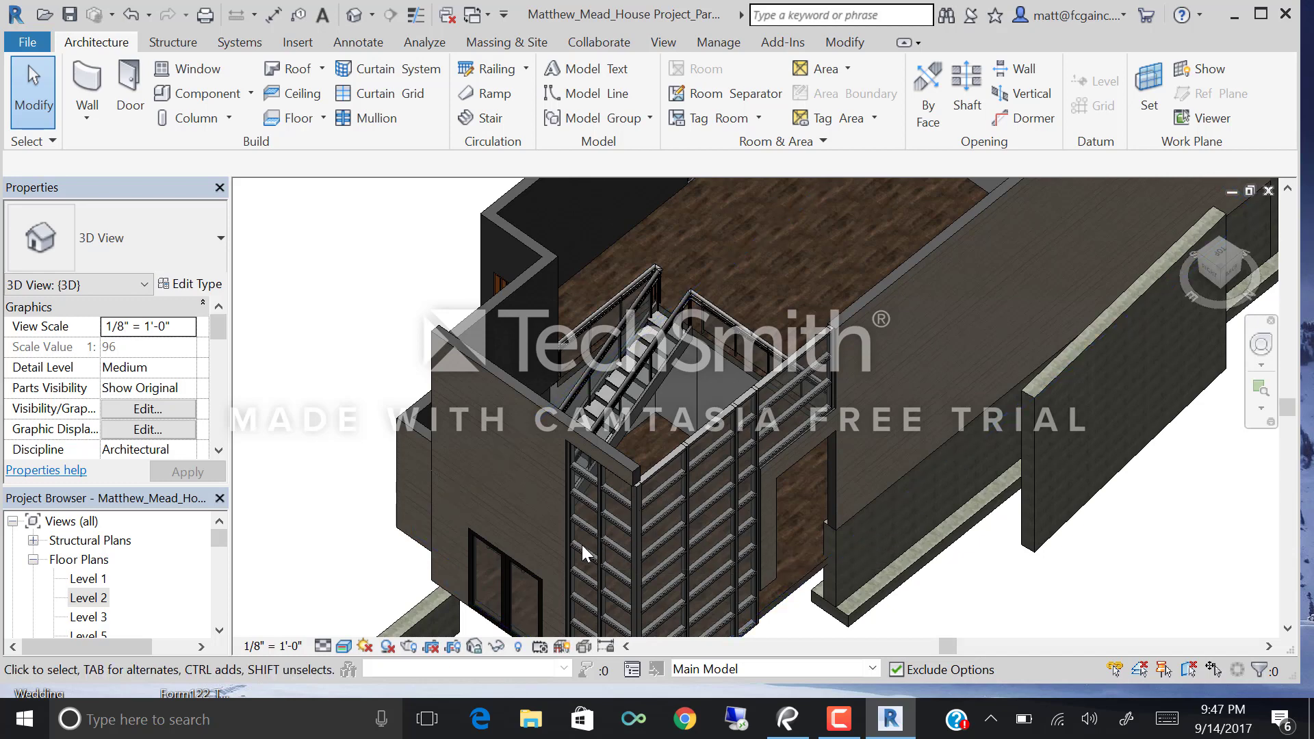
Examine the whole house in 3D from several sides, including the stair, glass railings, curtain walls and Level 2 floor.
middle_click_drag(585, 542, 659, 475, "shift")
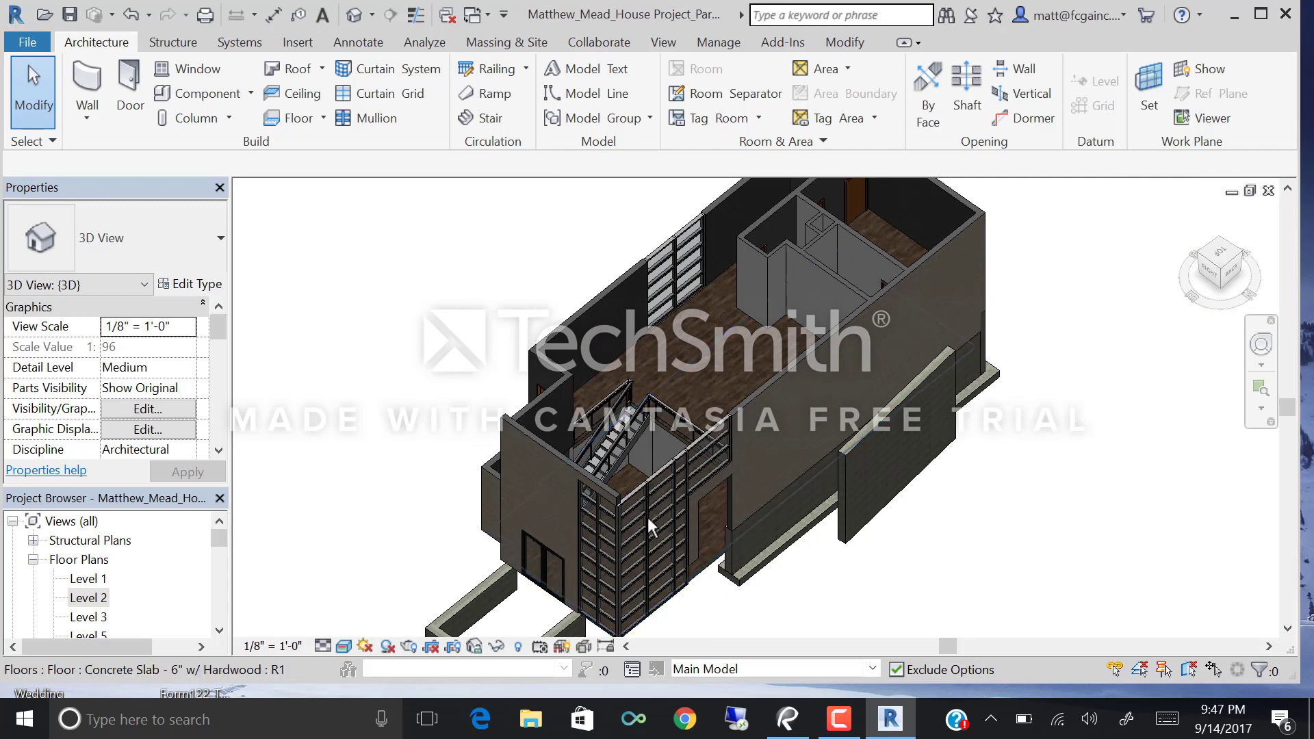
middle_click_drag(647, 515, 646, 539, "shift")
scroll(646, 539, "up", 2)
scroll(709, 532, "up", 2)
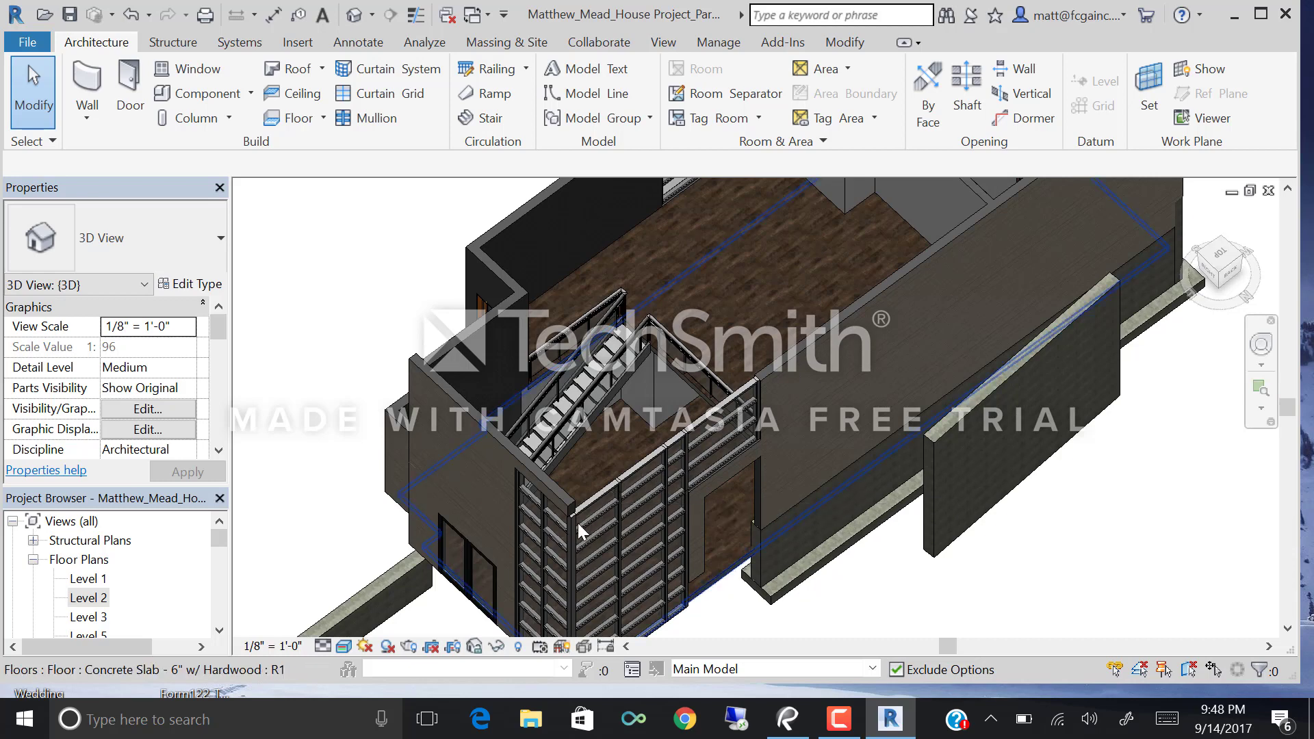
scroll(578, 523, "up", 2)
scroll(560, 502, "down", 2)
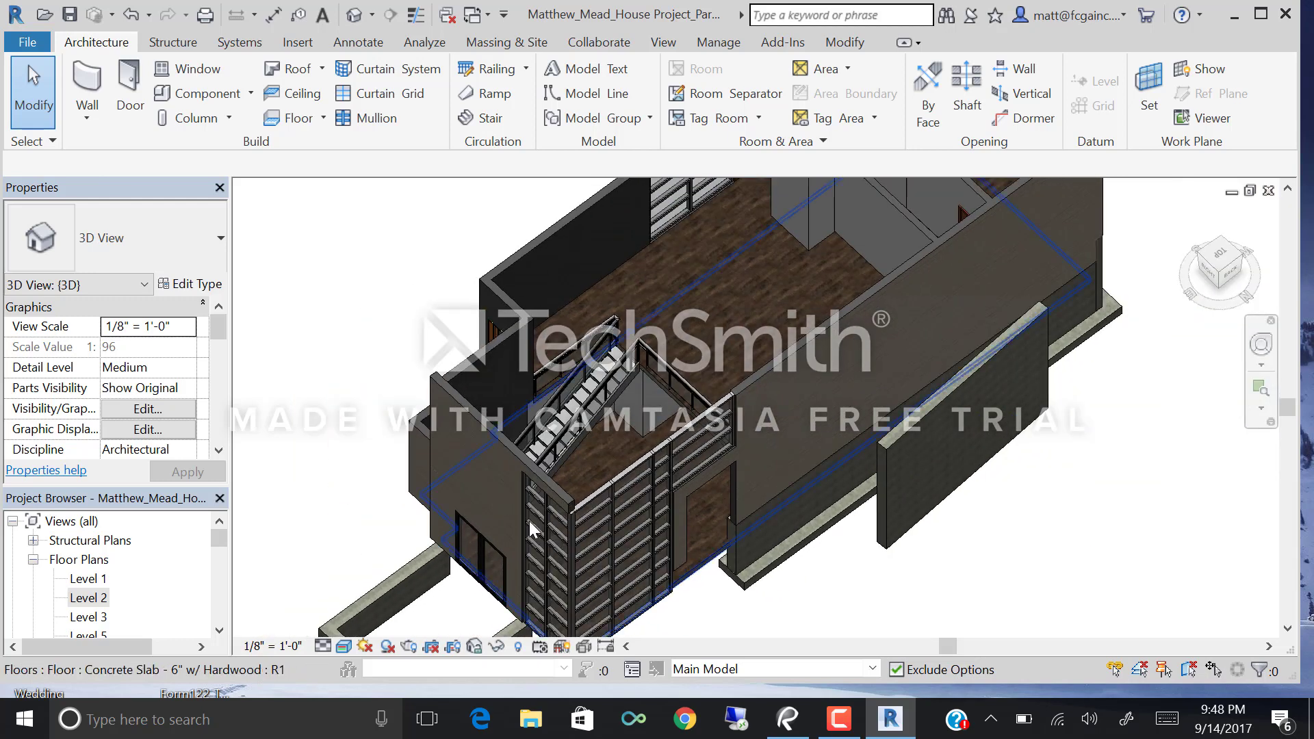
middle_click_drag(455, 547, 758, 415, "shift")
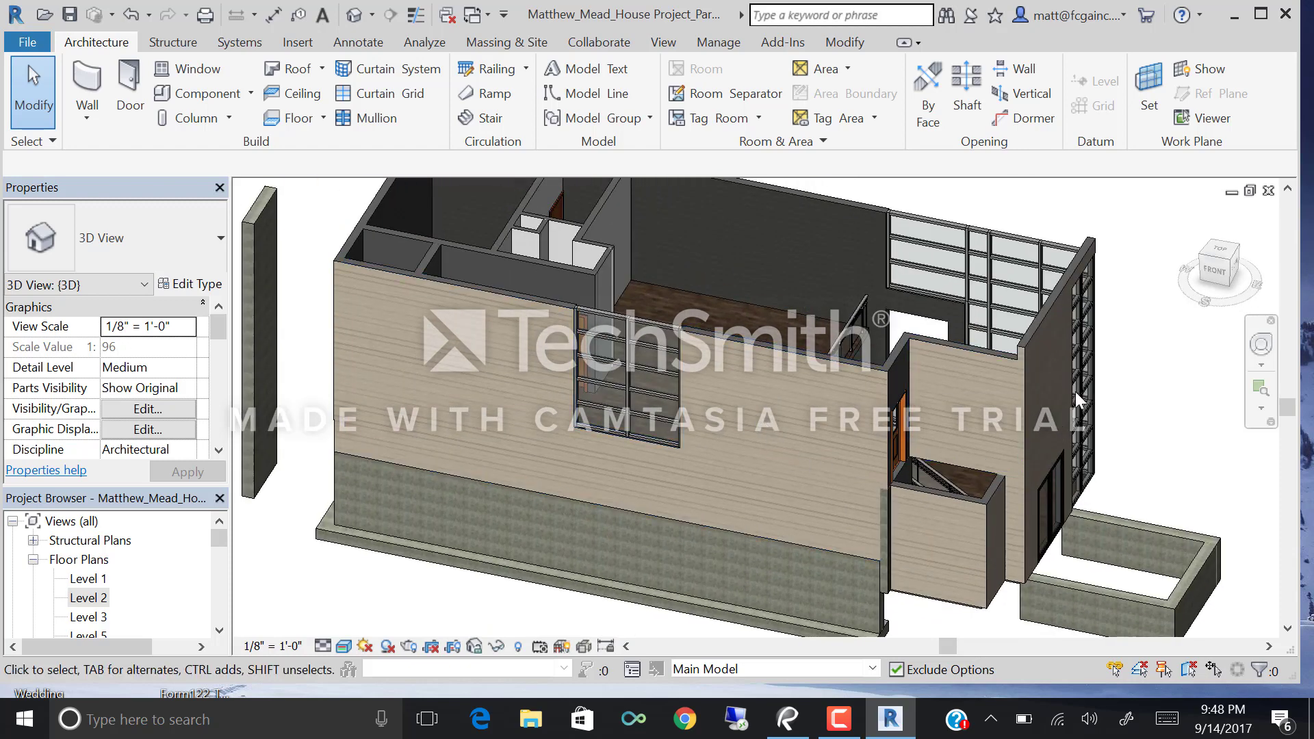
middle_click_drag(1115, 388, 742, 384, "shift")
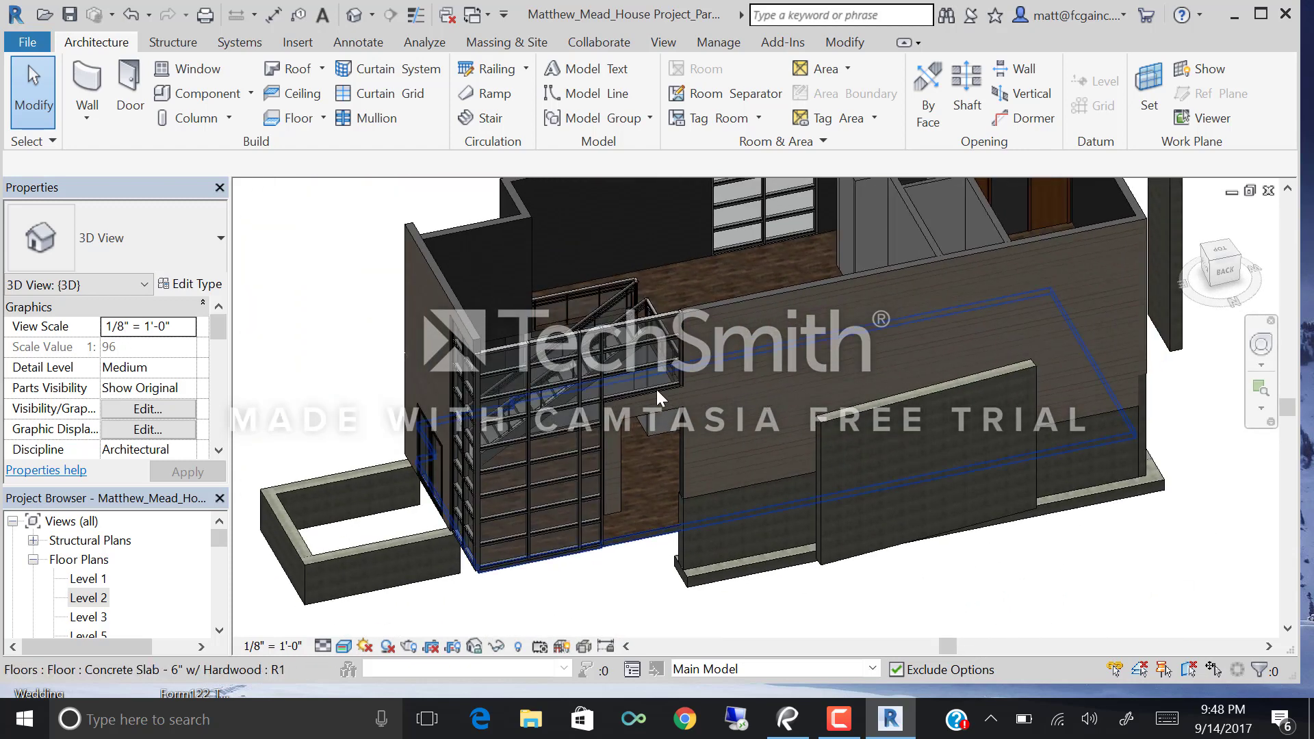
middle_click_drag(508, 389, 593, 347, "shift")
scroll(592, 348, "down", 3)
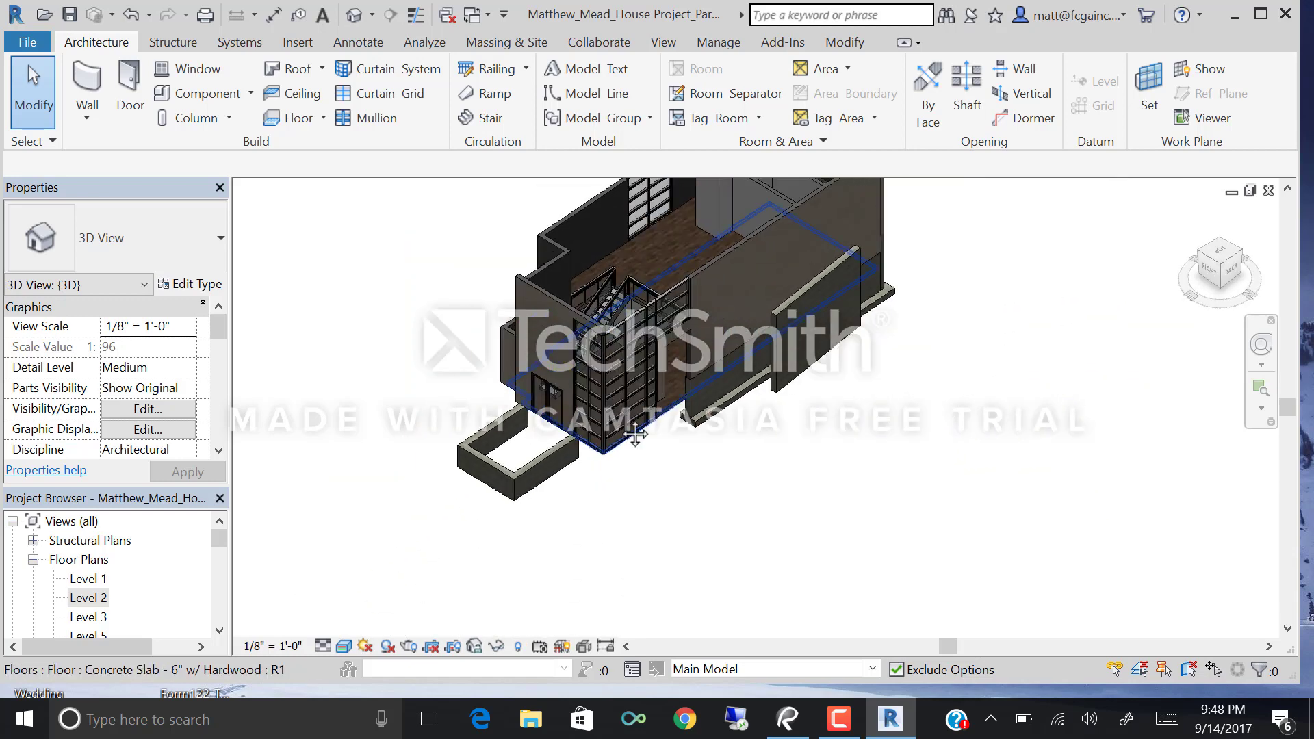
middle_click_drag(626, 397, 631, 475, "shift")
scroll(631, 475, "up", 3)
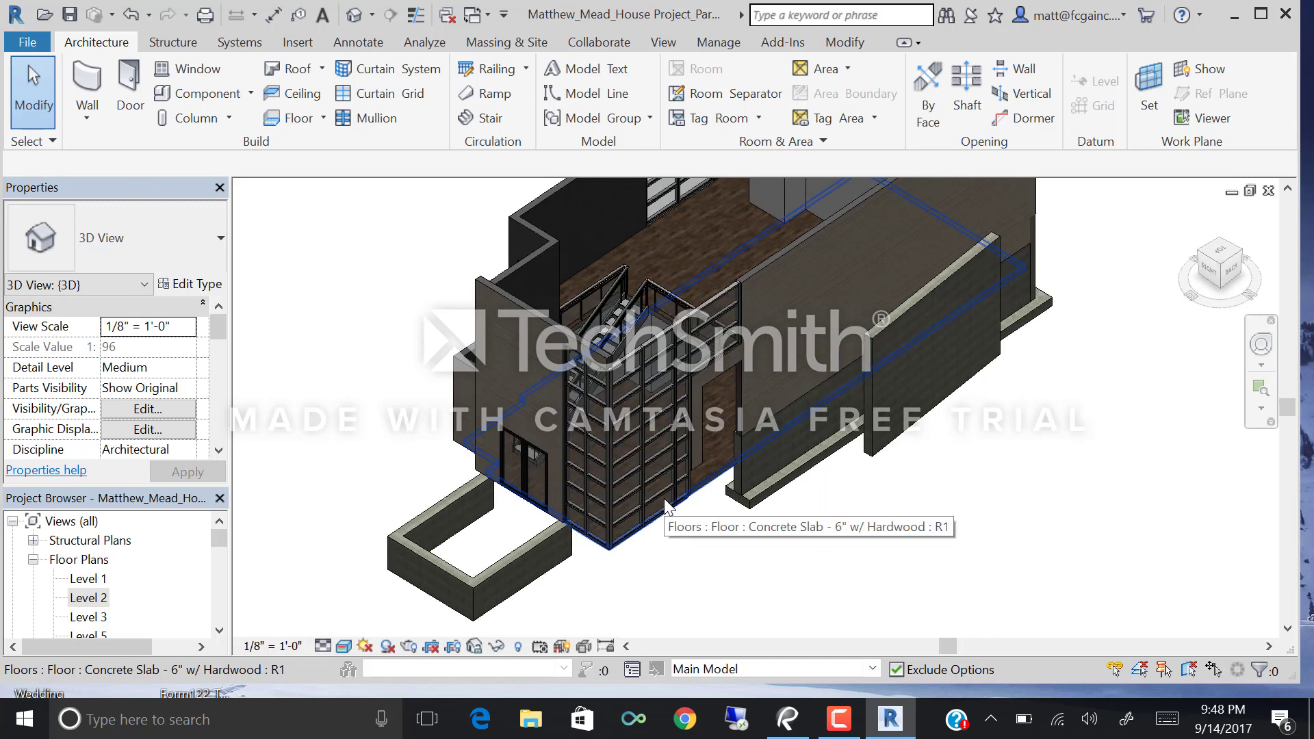
scroll(674, 505, "down", 2)
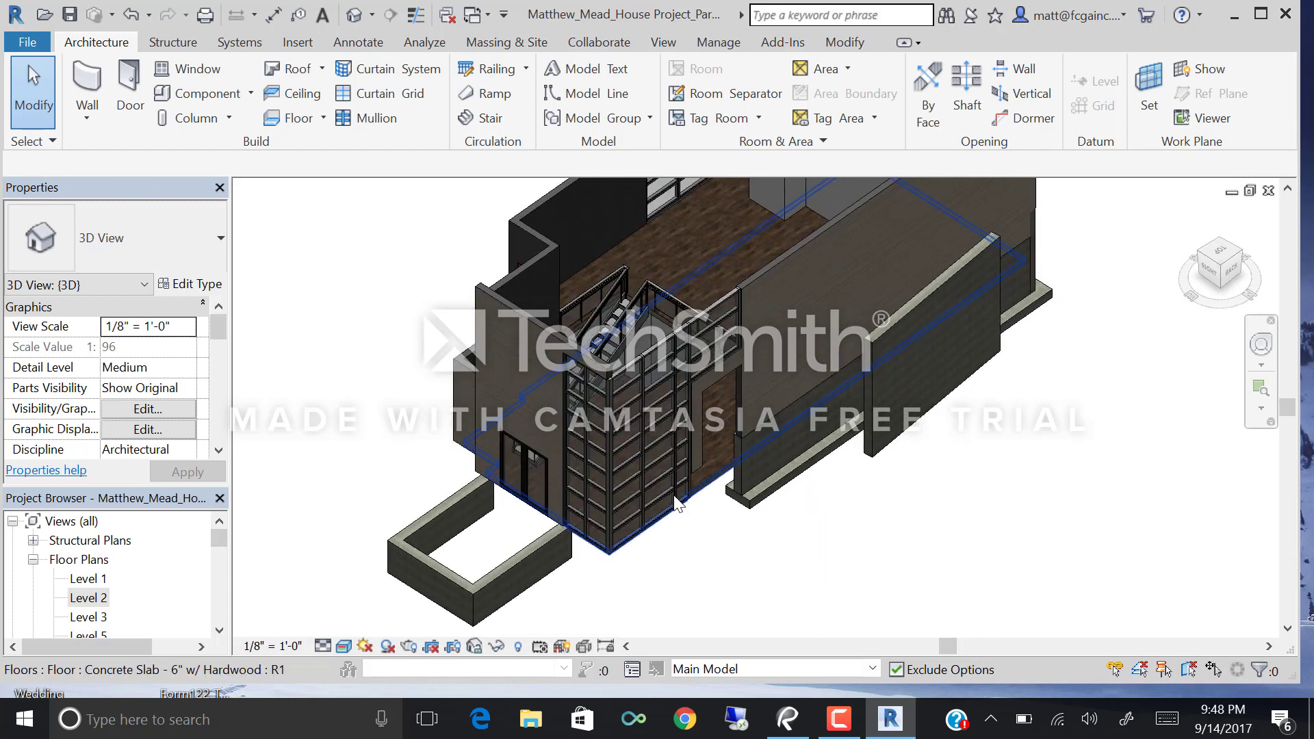
scroll(674, 496, "up", 3)
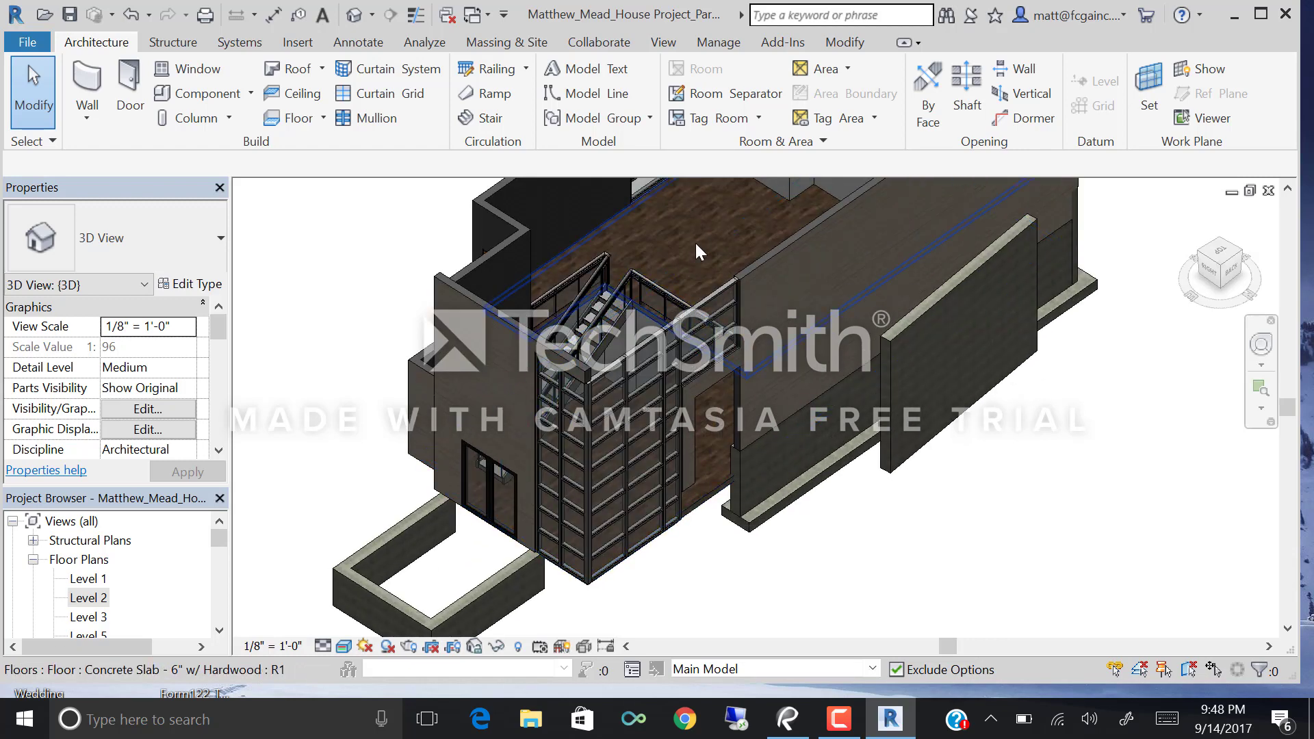
middle_click_drag(696, 397, 629, 455)
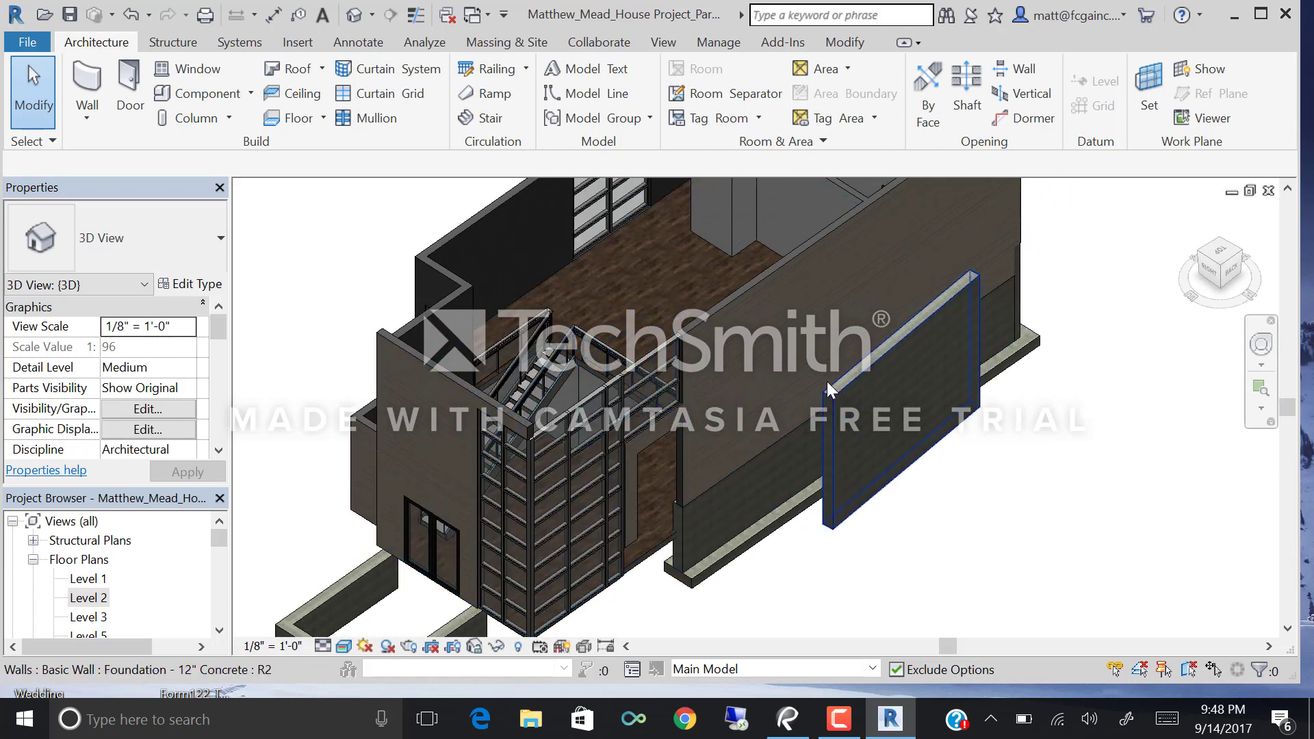
middle_click_drag(836, 381, 843, 436)
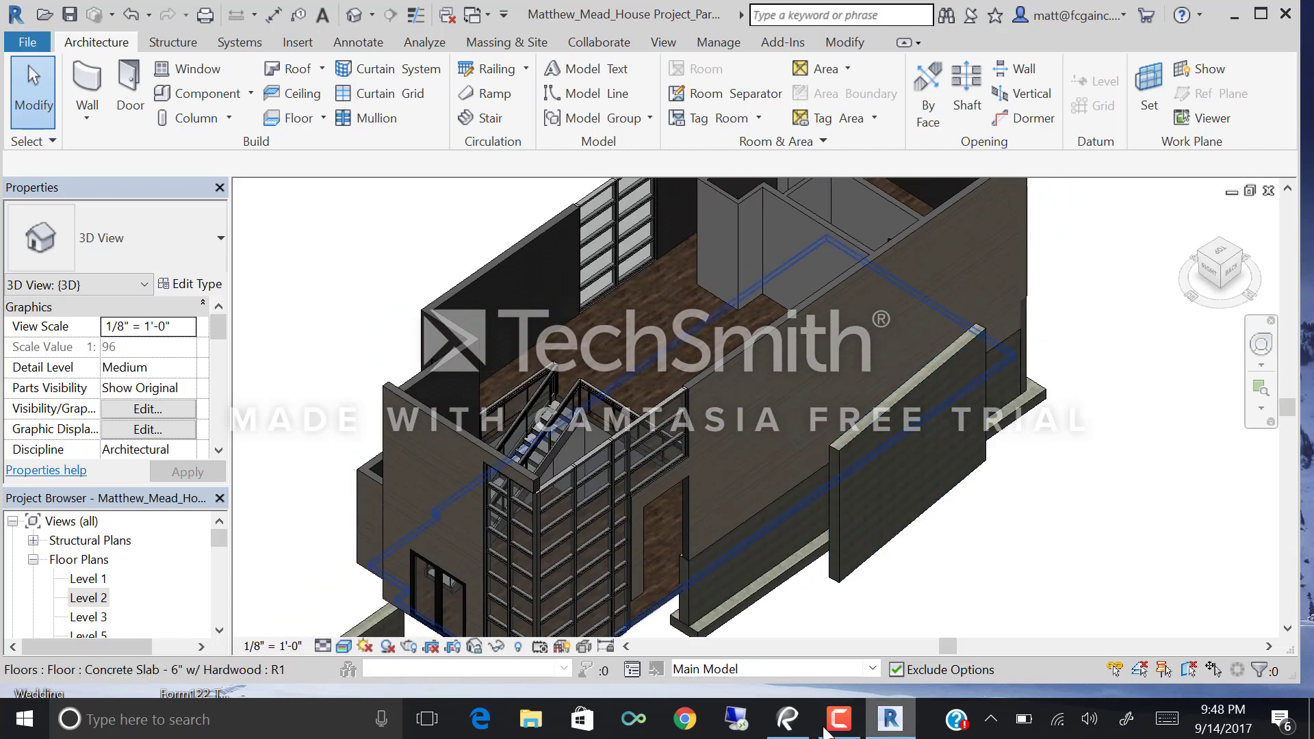
Try to consult THE RESIDENCE_PART 5 in Bluebeam Revu, close the document and return to Revit.
left_click(787, 718)
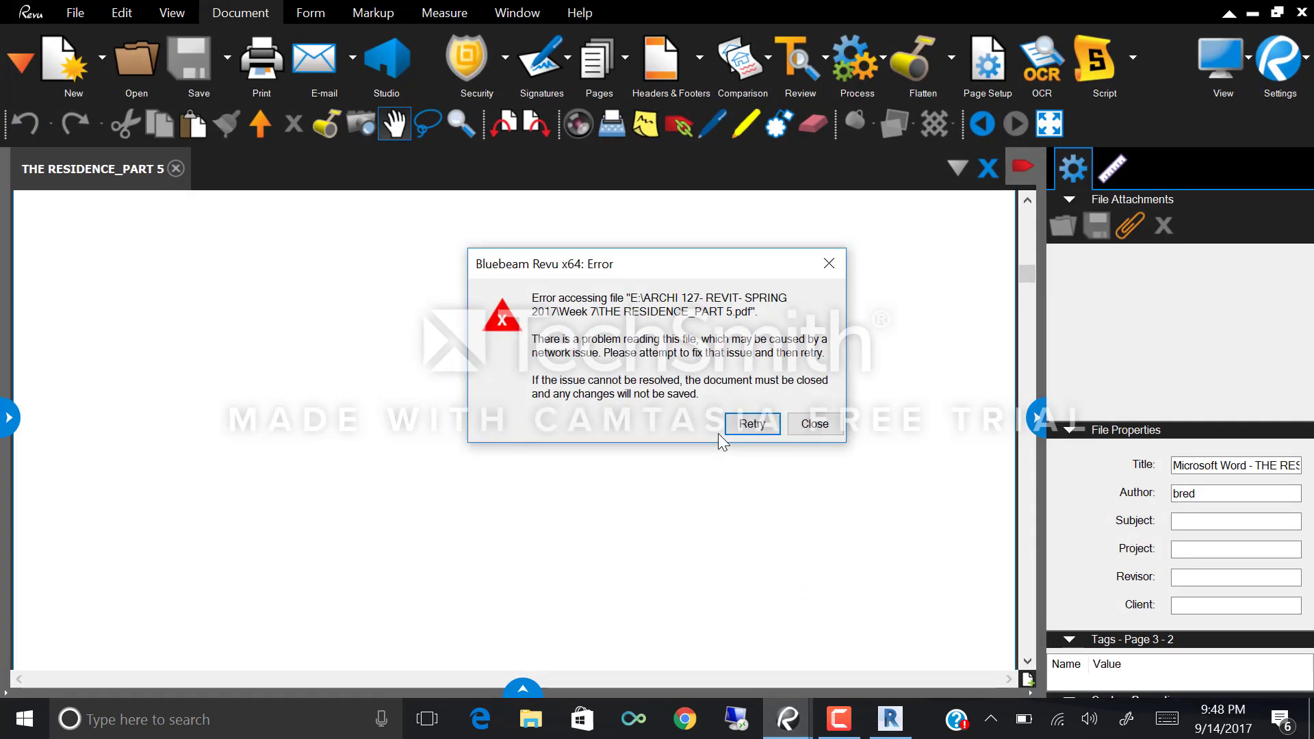
left_click(829, 262)
left_click(661, 400)
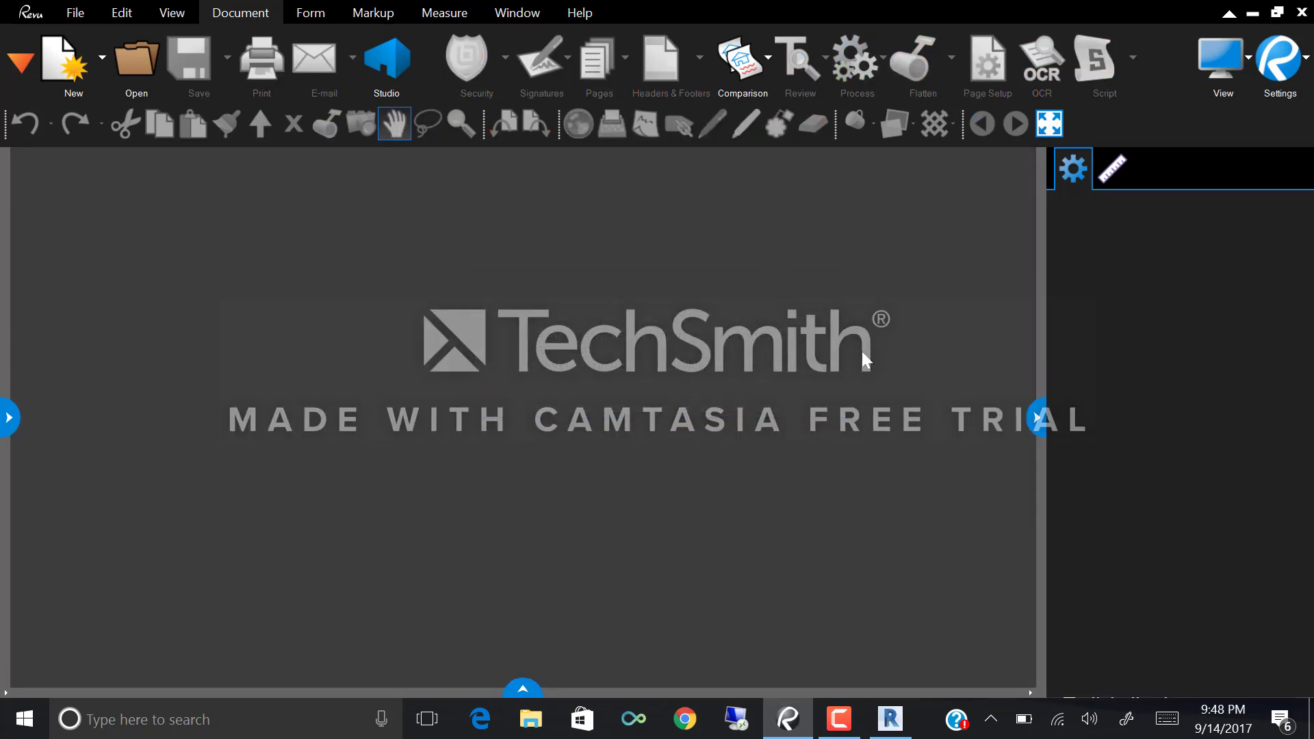
left_click(1263, 20)
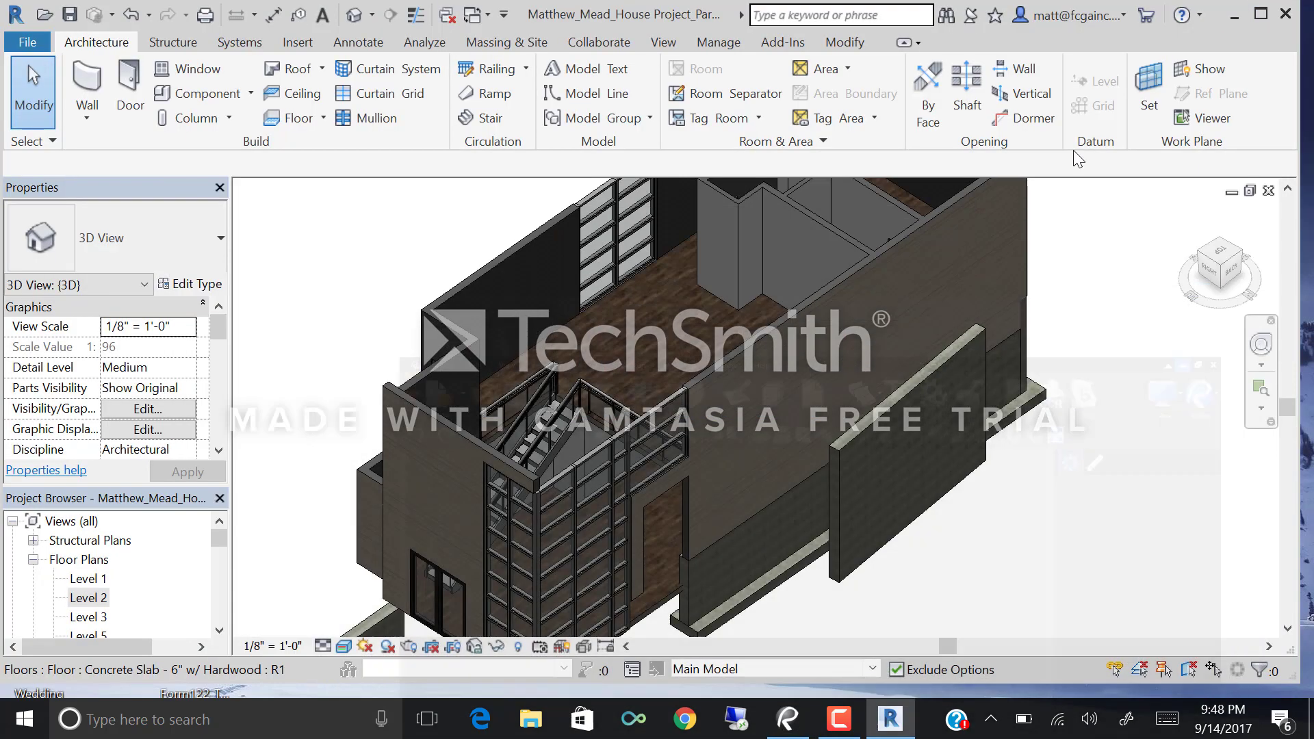
middle_click_drag(694, 408, 668, 342, "shift")
middle_click_drag(663, 485, 646, 368, "shift")
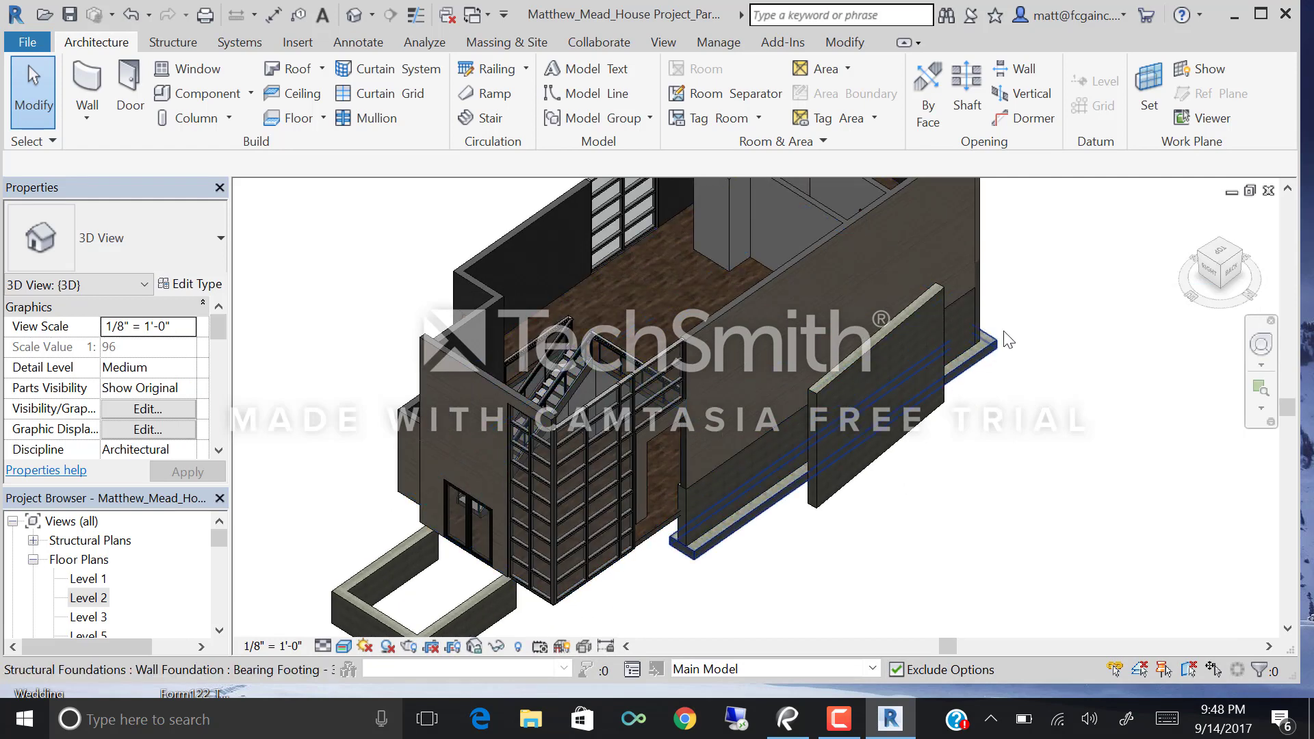
middle_click_drag(886, 283, 782, 442, "shift")
scroll(753, 448, "up", 3)
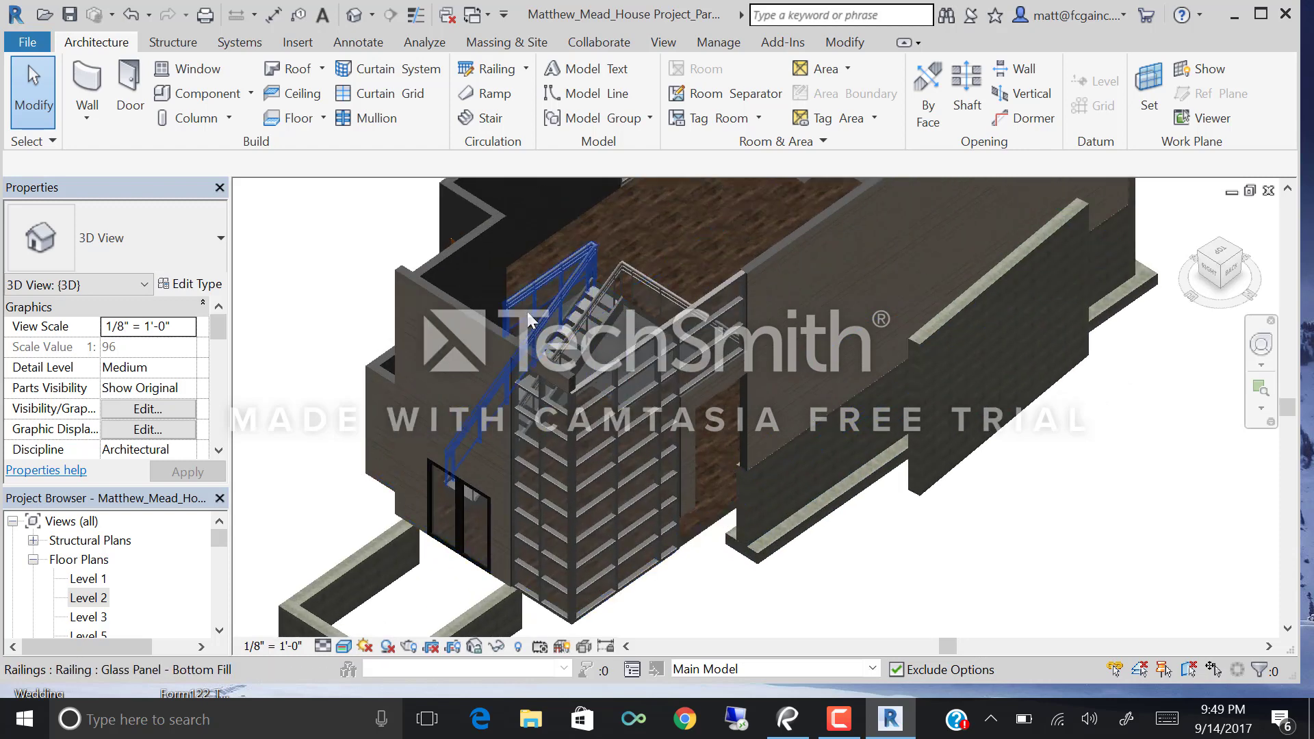